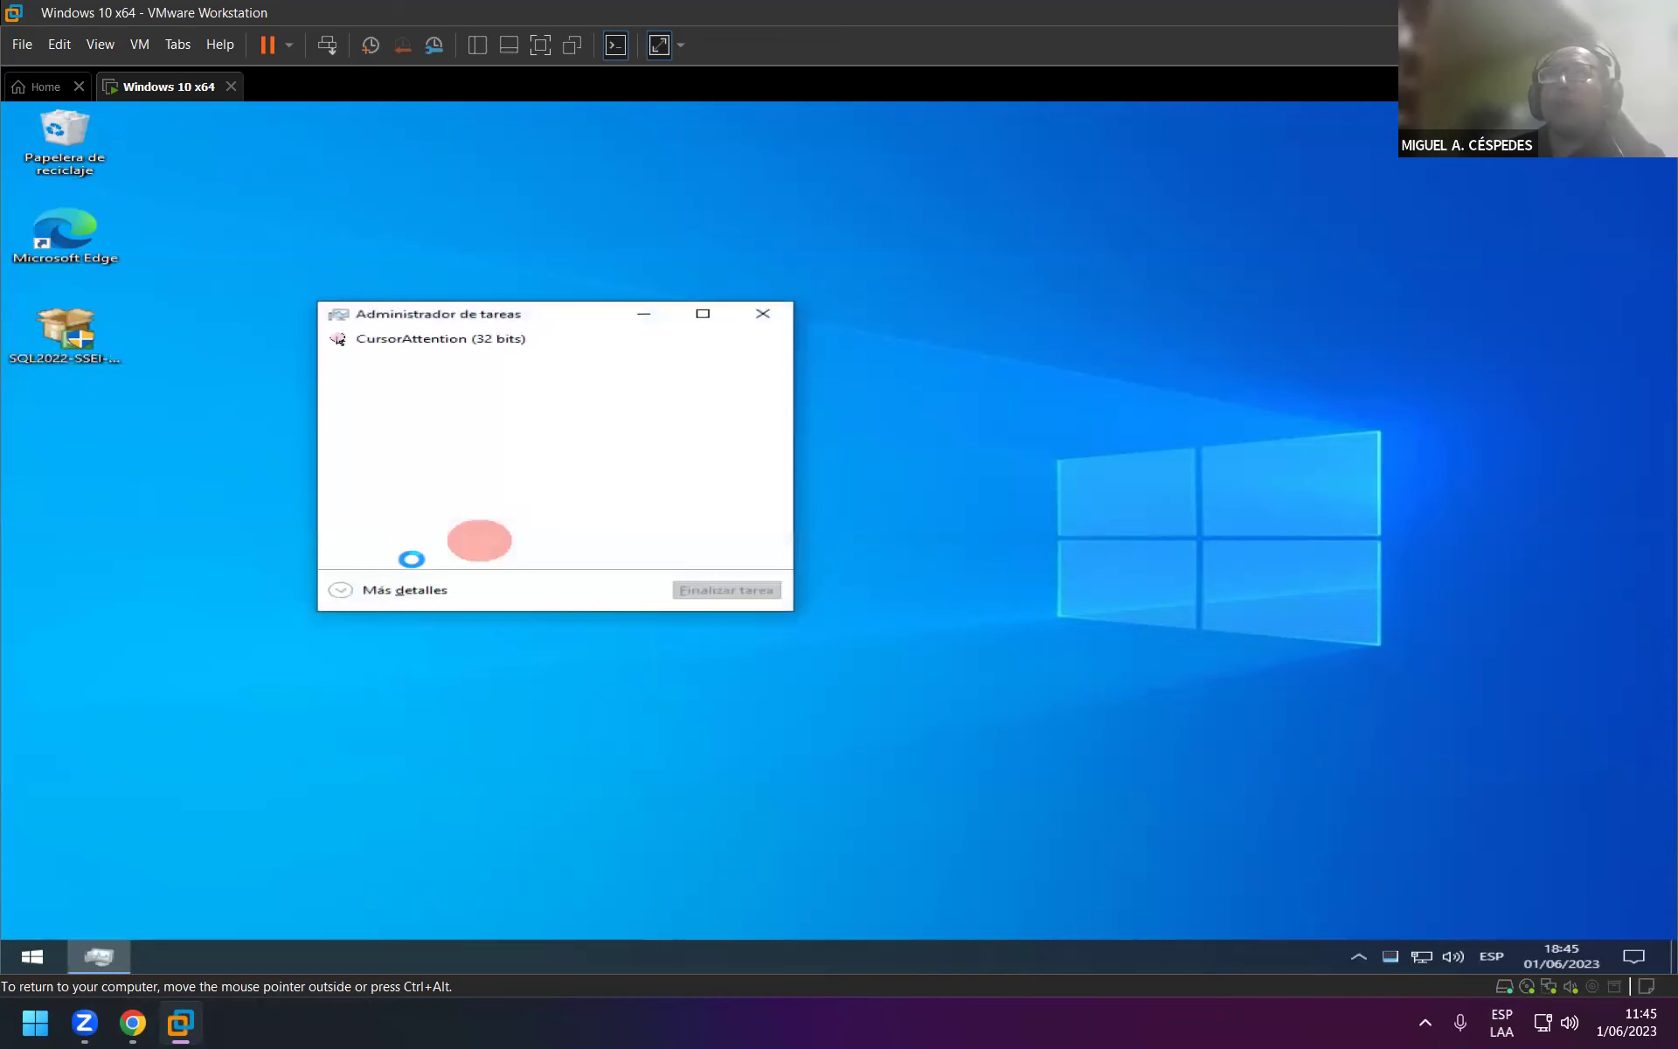
Expand Task Manager to its Inicio startup list and disable CursorAttention.
{"action": "left_click", "coordinate": [396, 591]}
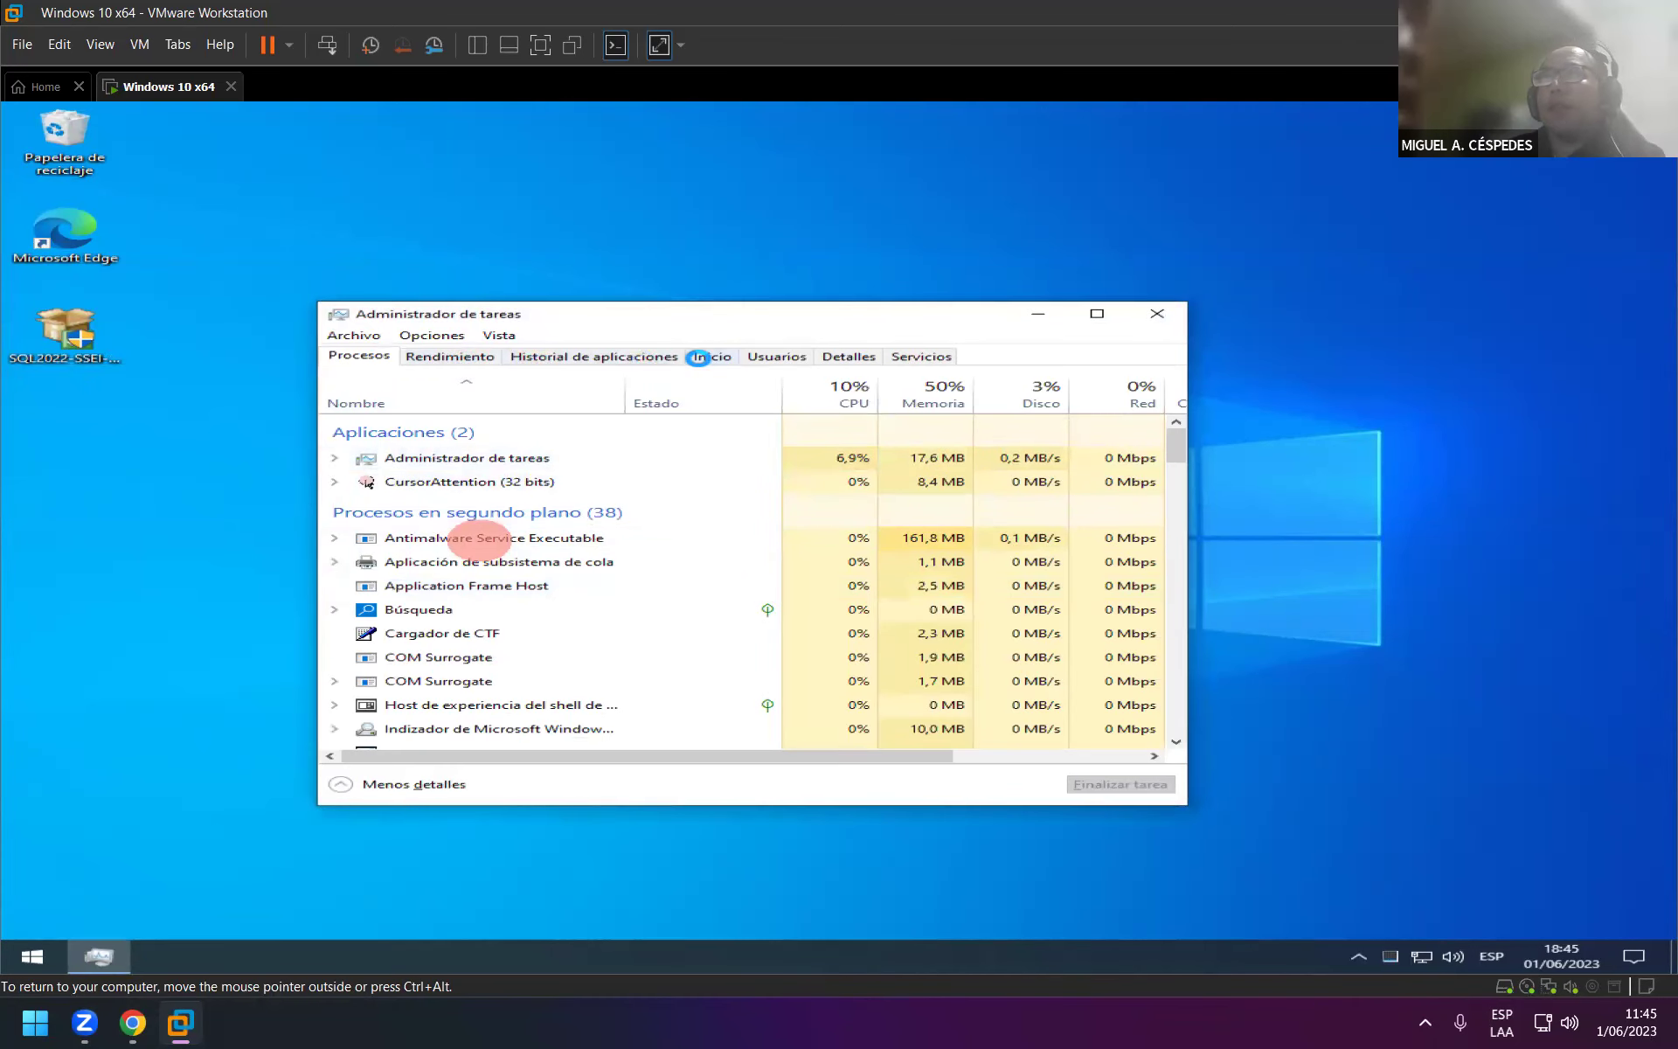
{"action": "left_click", "coordinate": [698, 357]}
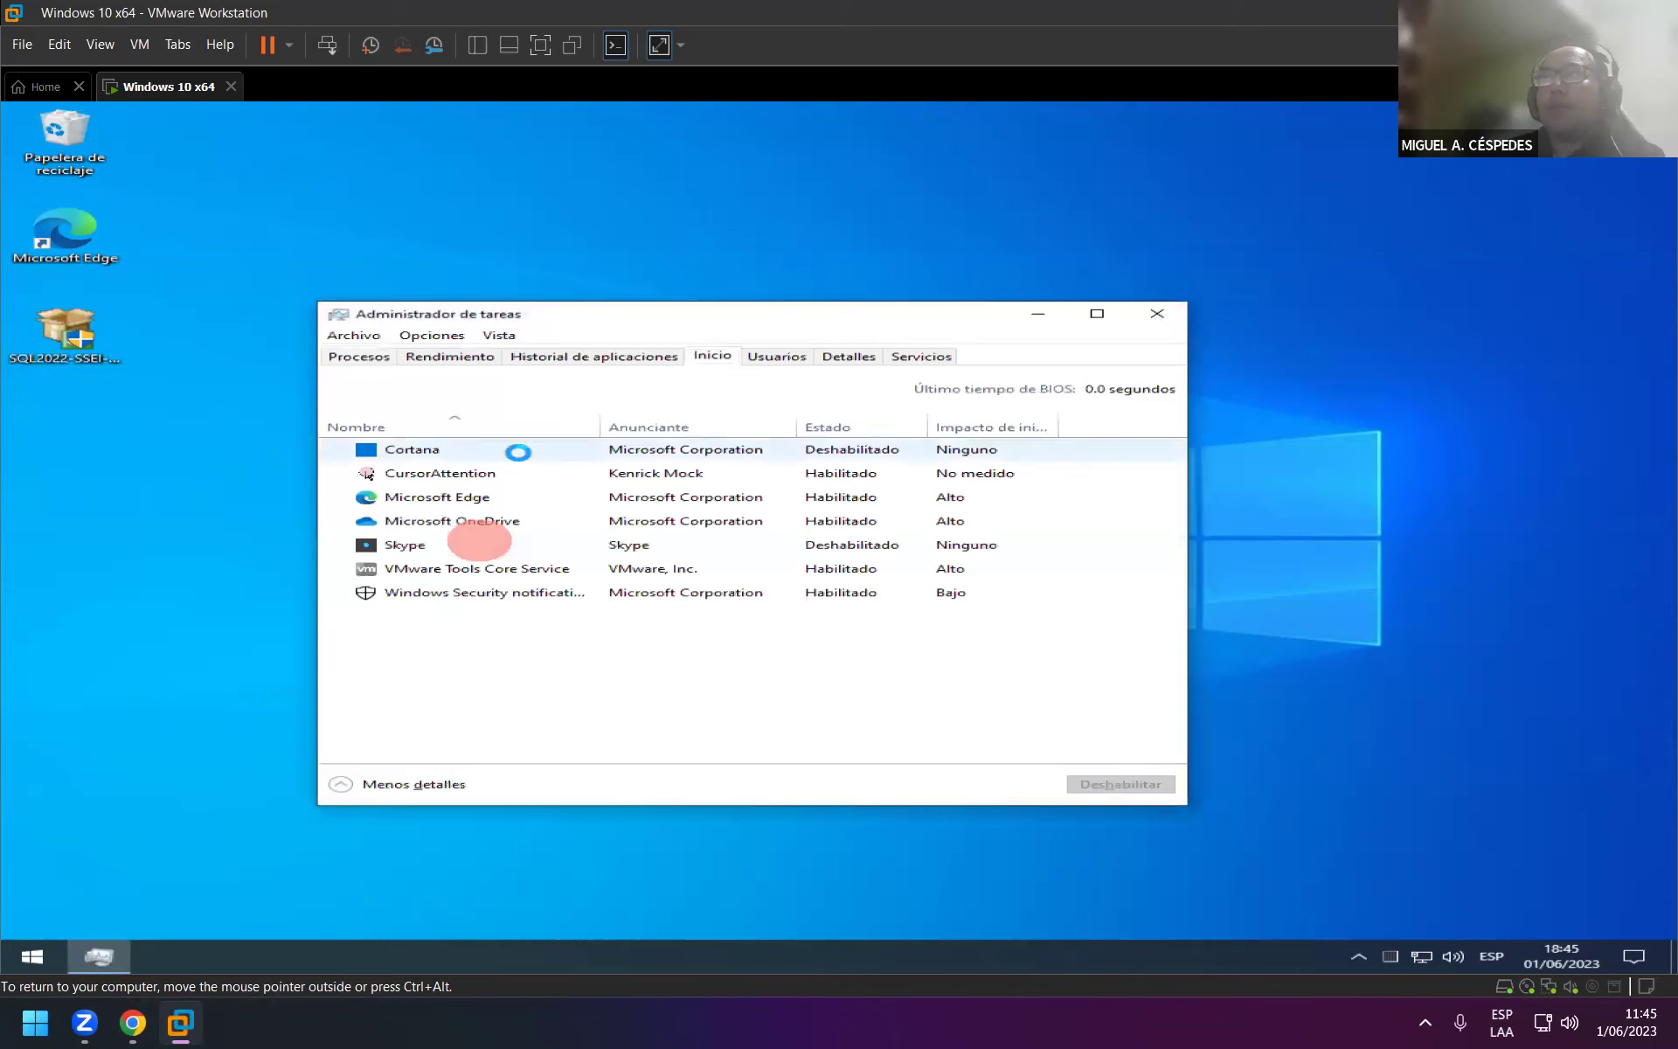
{"action": "right_click", "coordinate": [854, 469]}
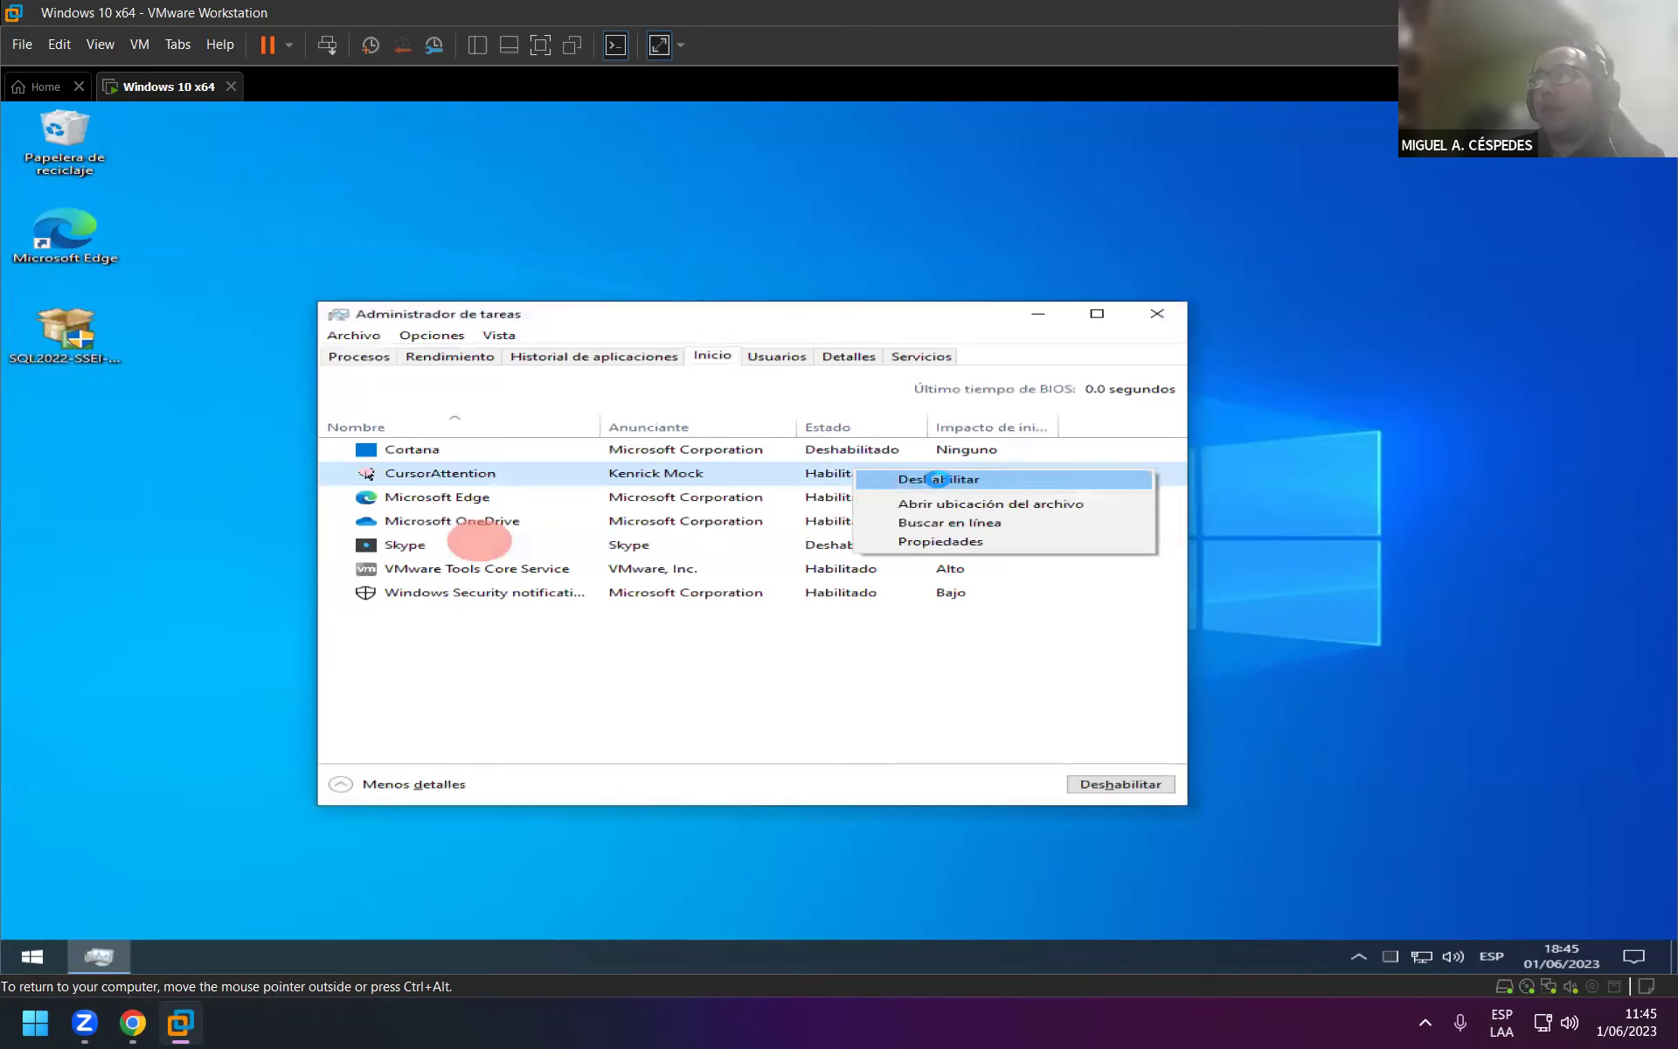
{"action": "left_click", "coordinate": [937, 479]}
Disable Microsoft OneDrive and Microsoft Edge at startup.
{"action": "right_click", "coordinate": [889, 491]}
{"action": "left_click", "coordinate": [883, 503]}
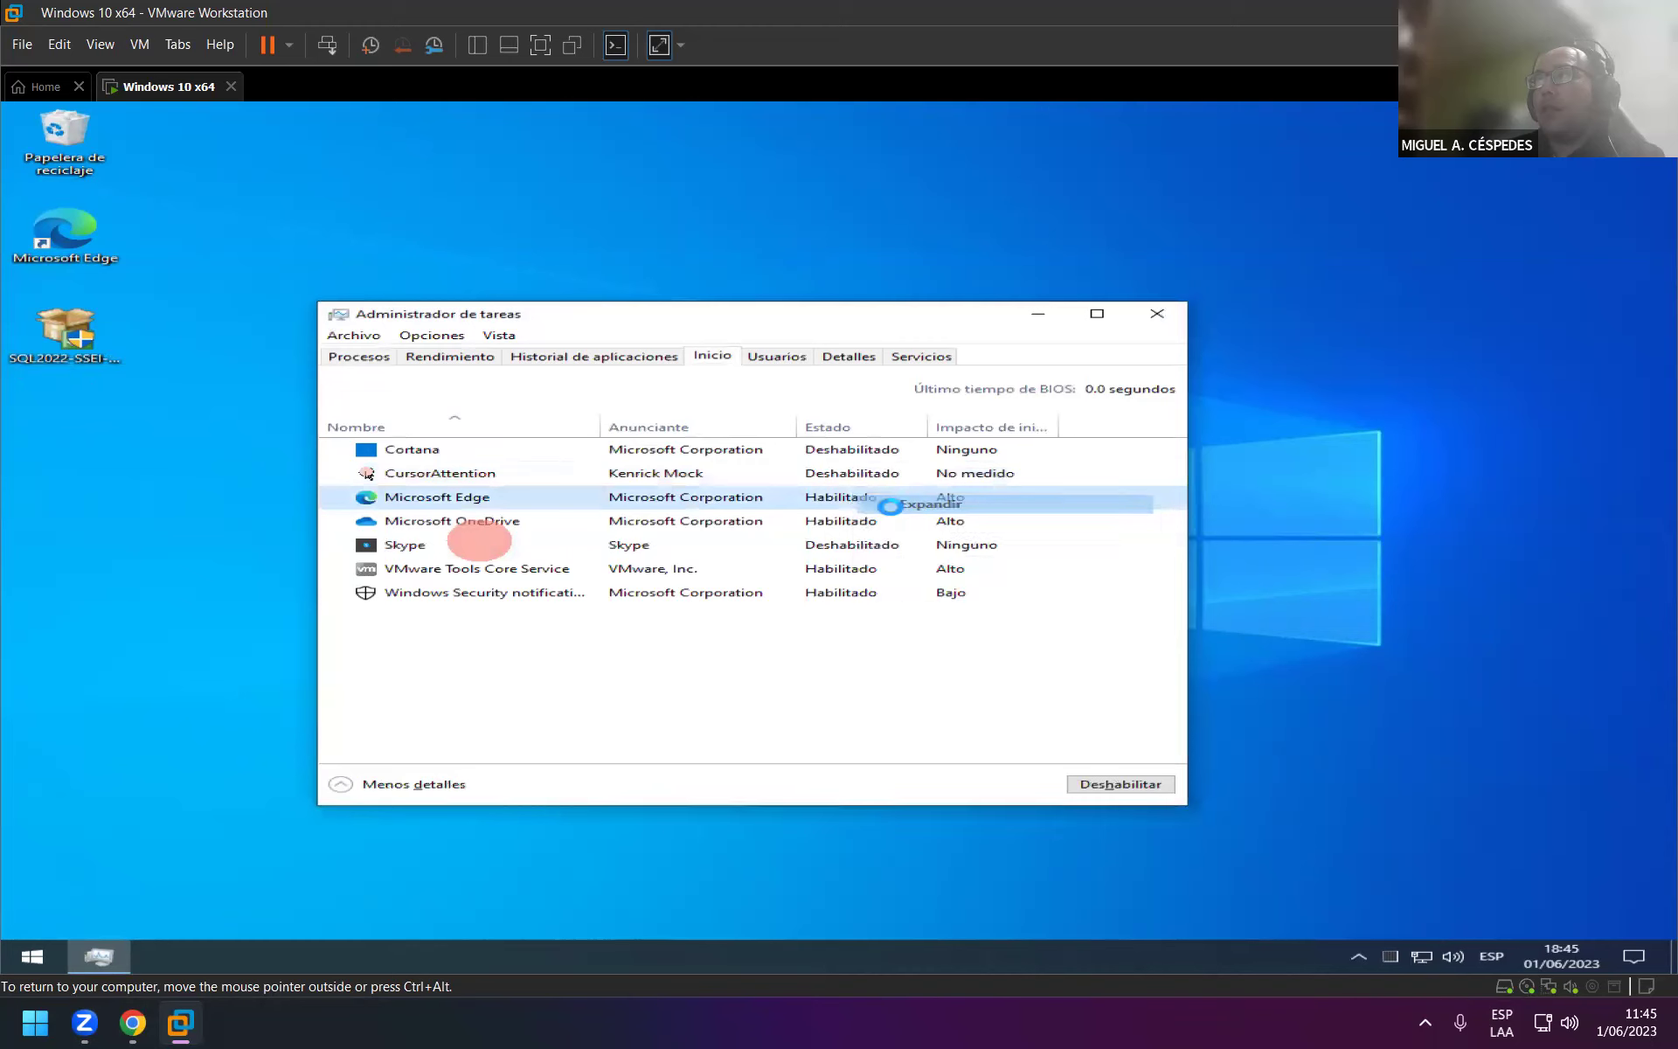
{"action": "right_click", "coordinate": [836, 520]}
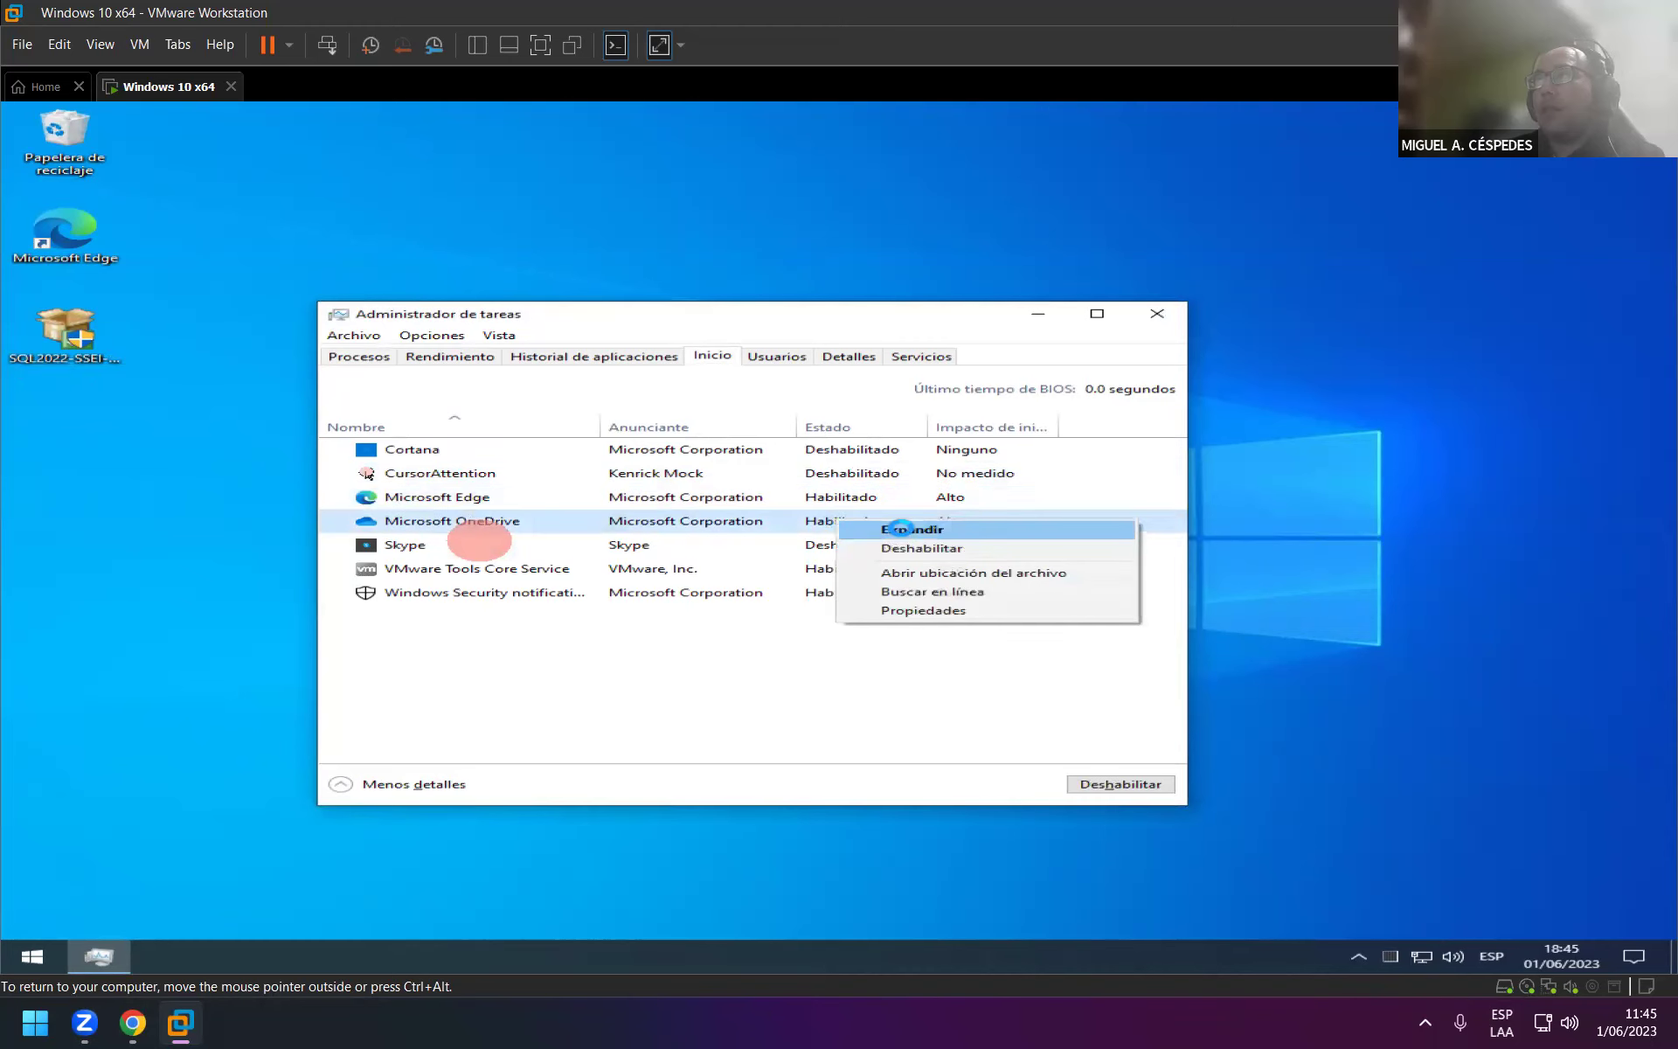
{"action": "left_click", "coordinate": [900, 528]}
{"action": "right_click", "coordinate": [839, 518]}
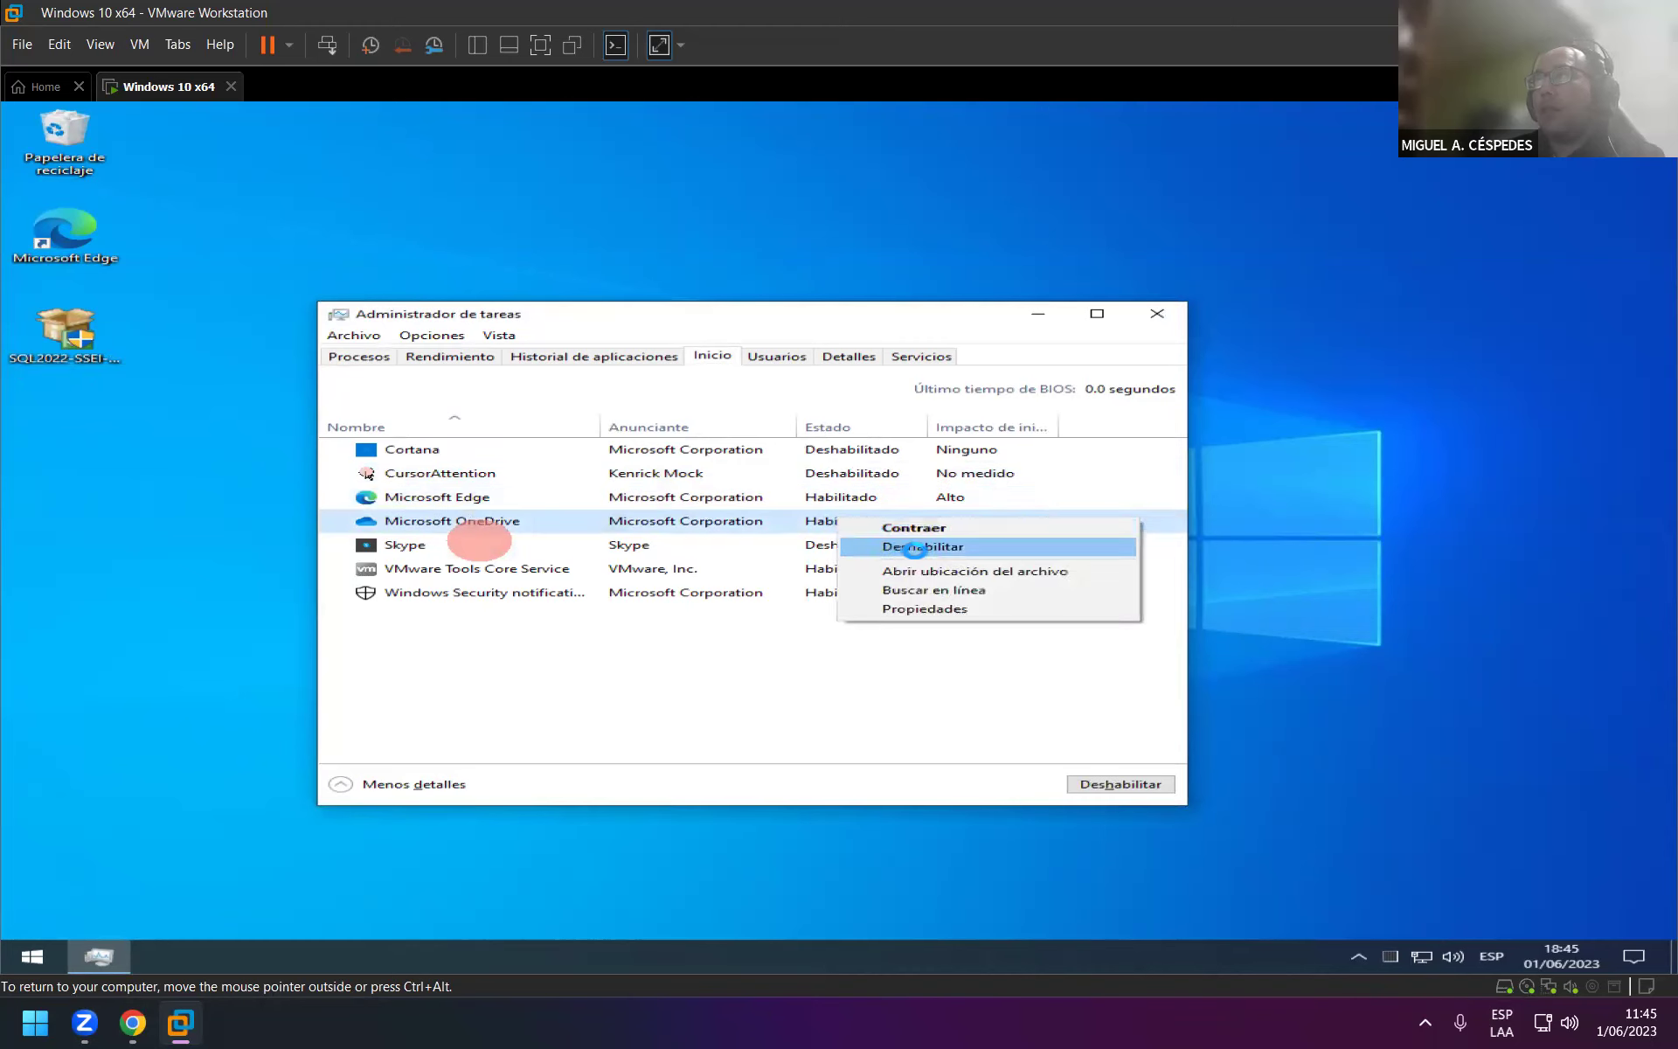
{"action": "left_click", "coordinate": [915, 549]}
{"action": "right_click", "coordinate": [853, 495]}
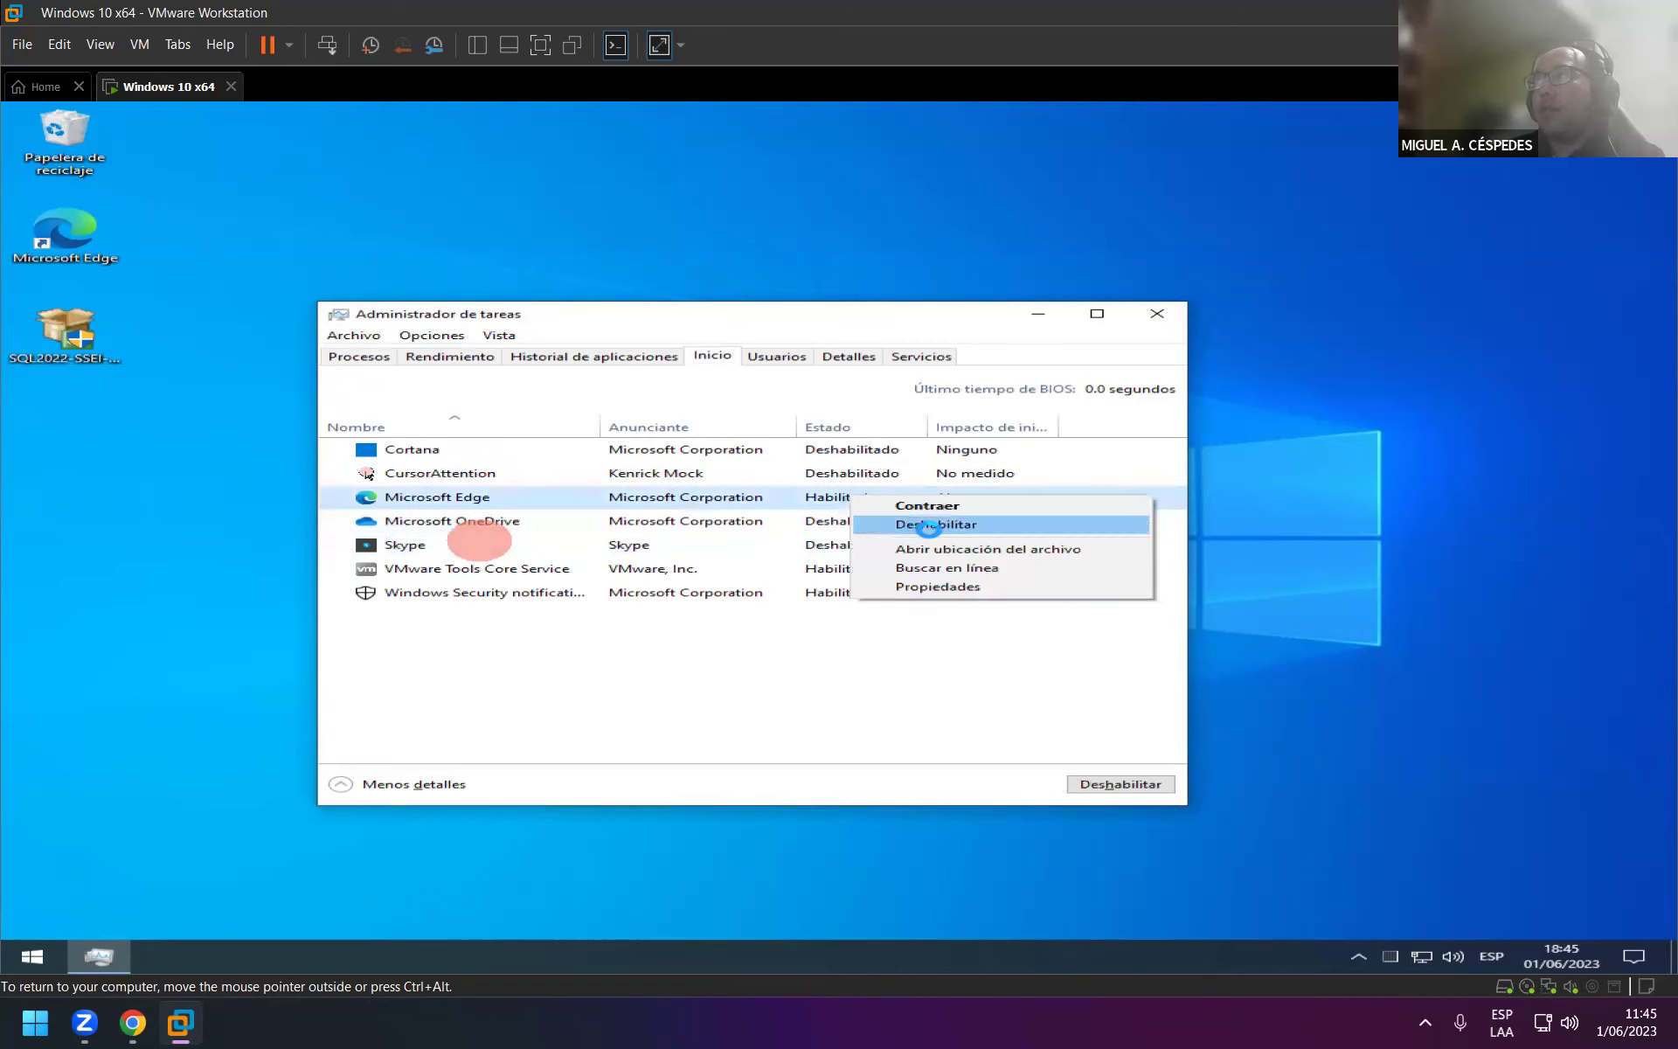
{"action": "left_click", "coordinate": [925, 526]}
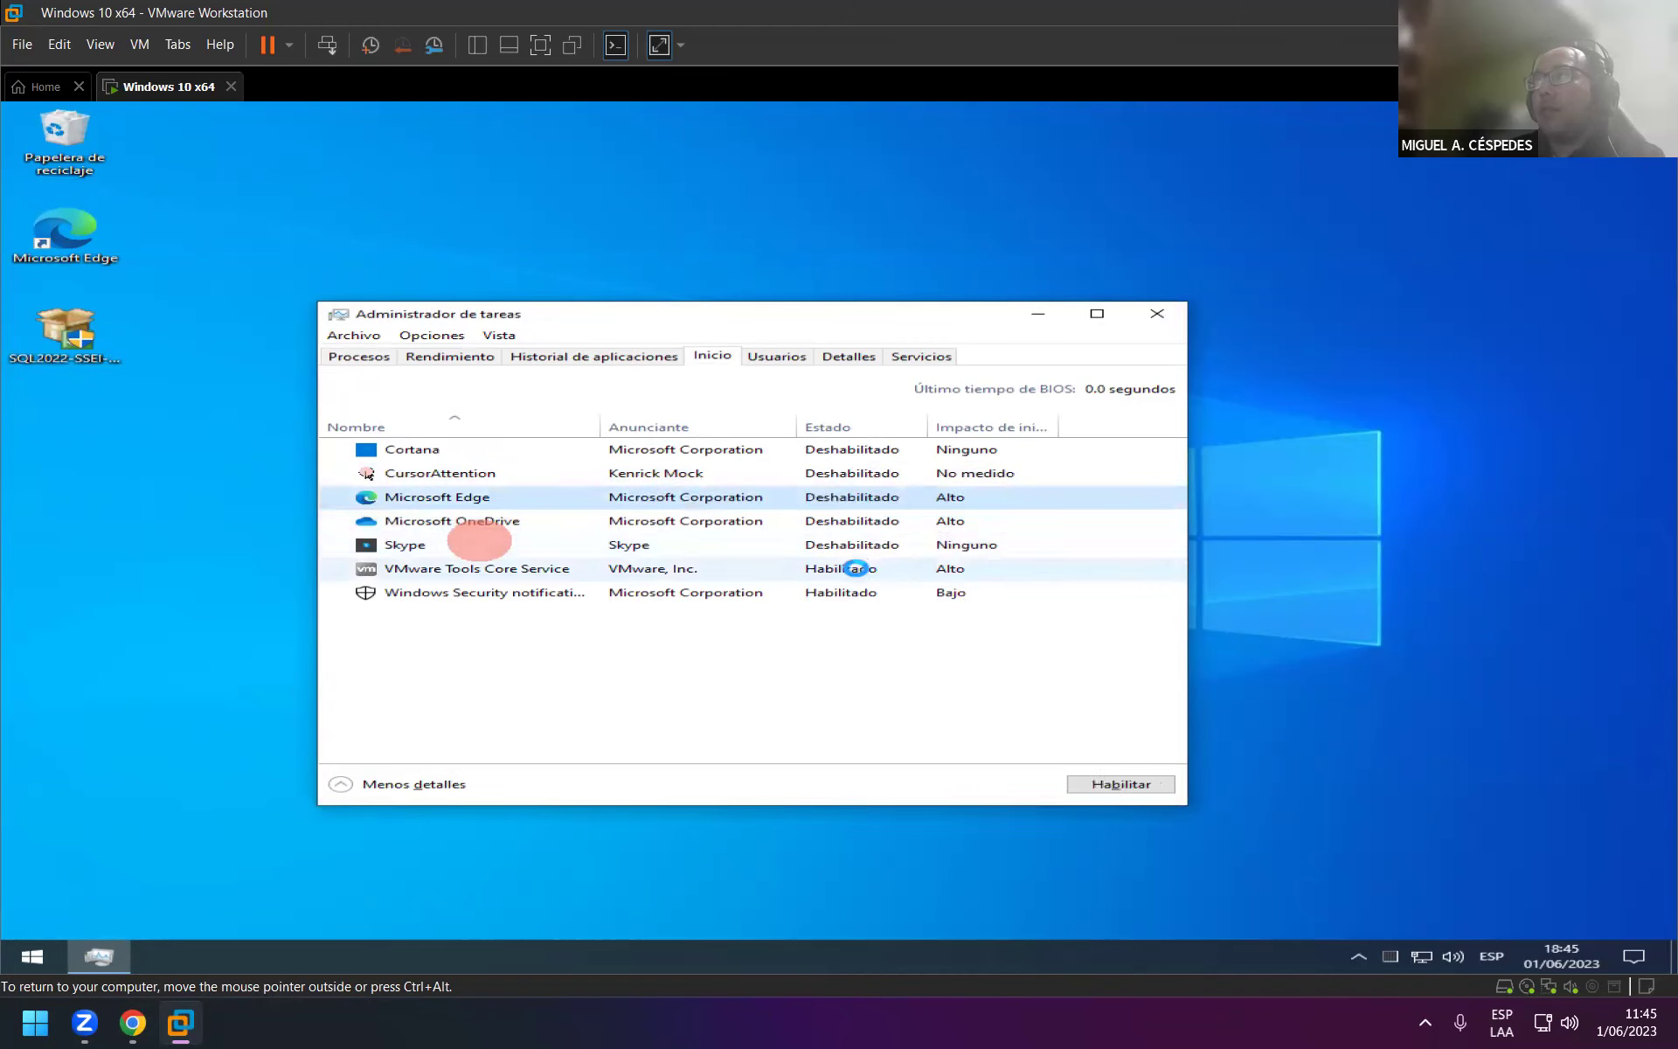
Disable VMware Tools Core Service at startup, leave Windows Security enabled, and close Task Manager.
{"action": "right_click", "coordinate": [856, 568]}
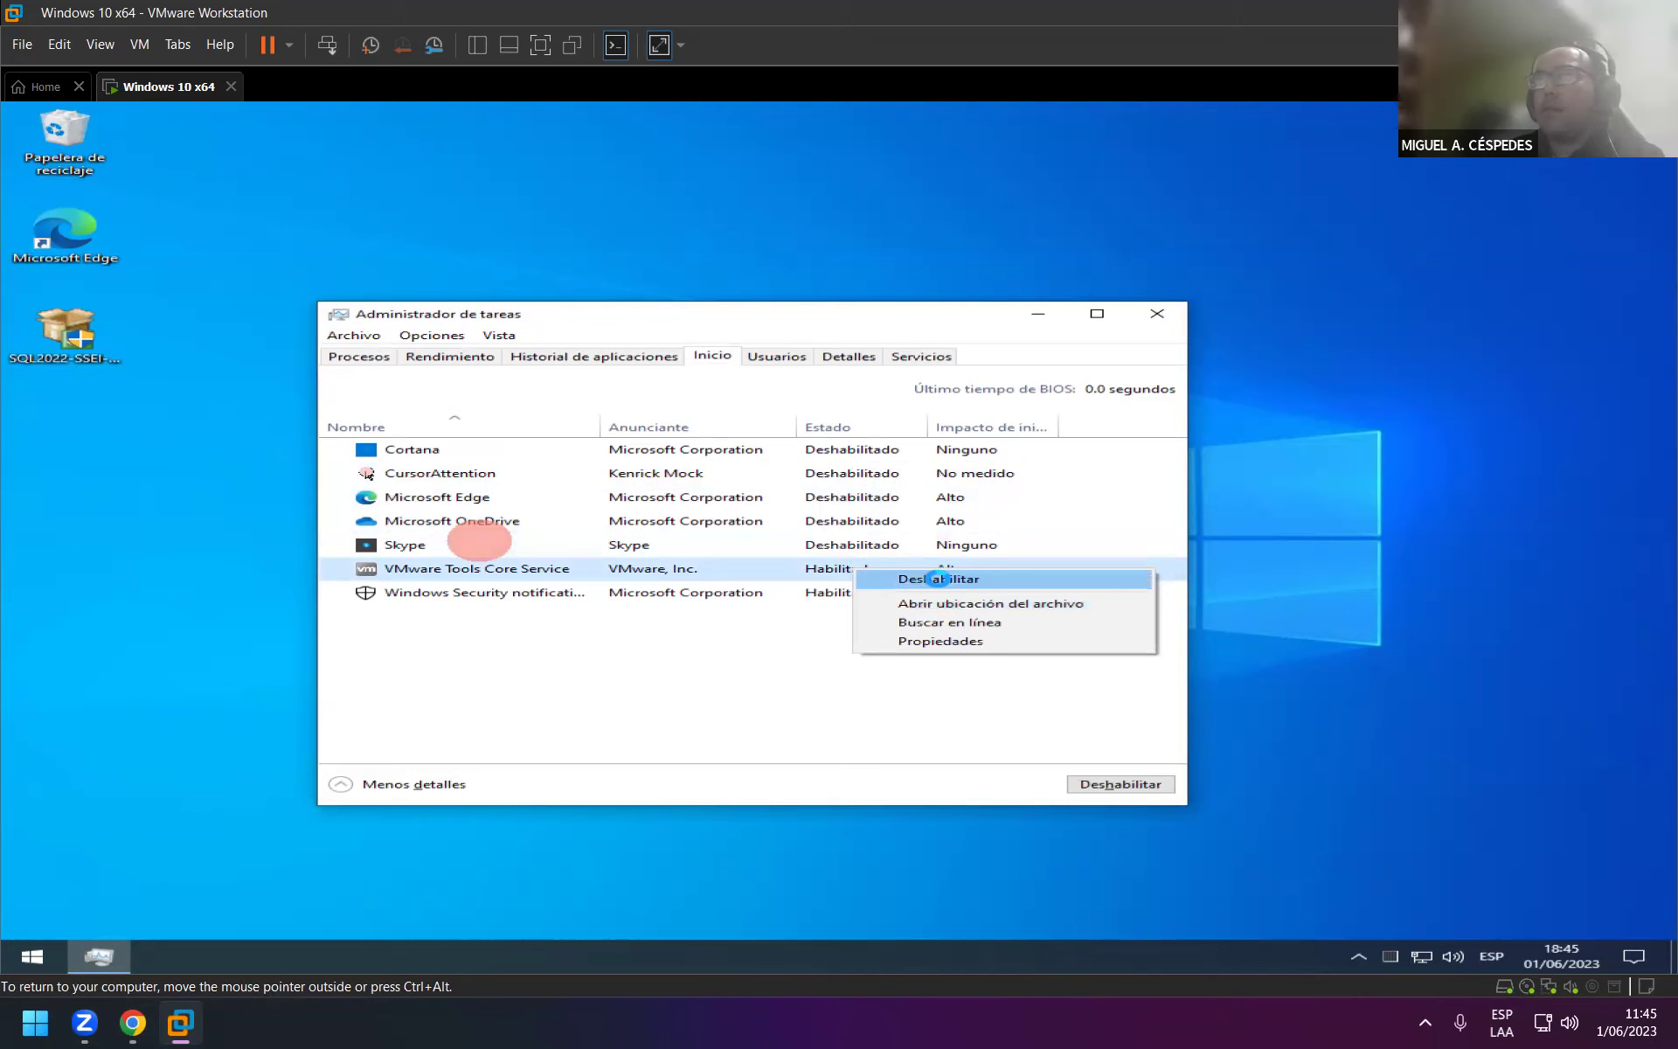
{"action": "left_click", "coordinate": [937, 579]}
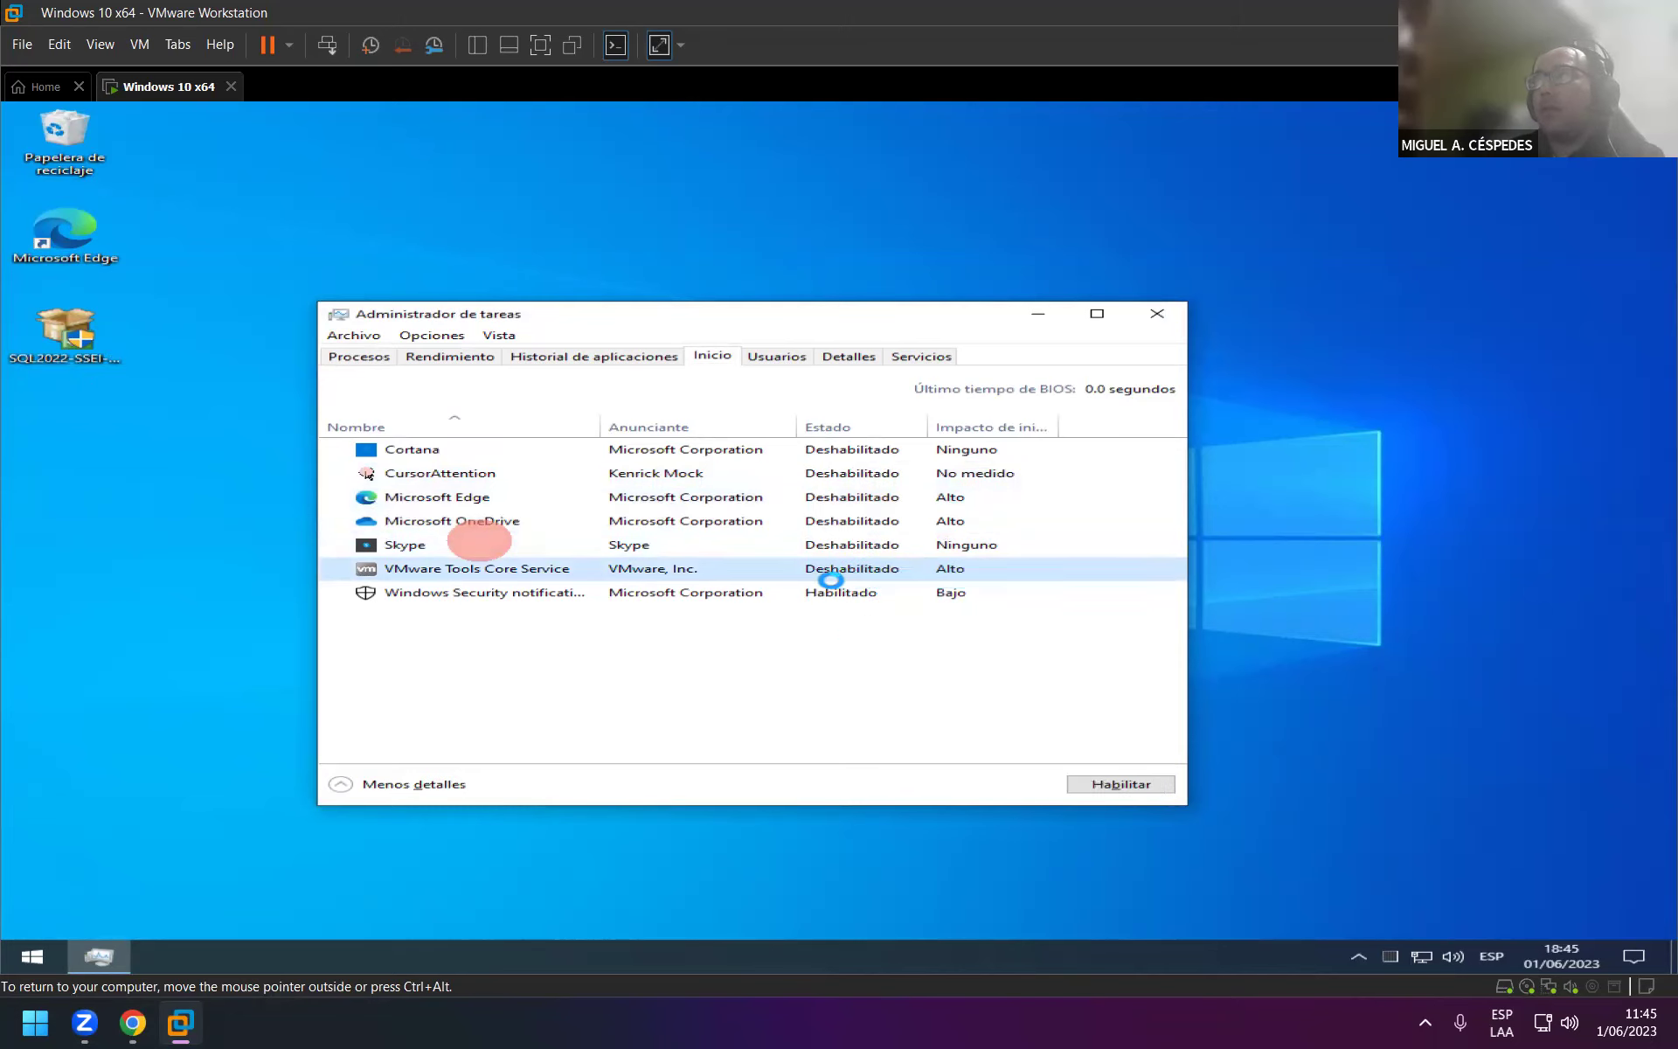
{"action": "right_click", "coordinate": [830, 579]}
{"action": "left_click", "coordinate": [805, 596]}
{"action": "right_click", "coordinate": [805, 594]}
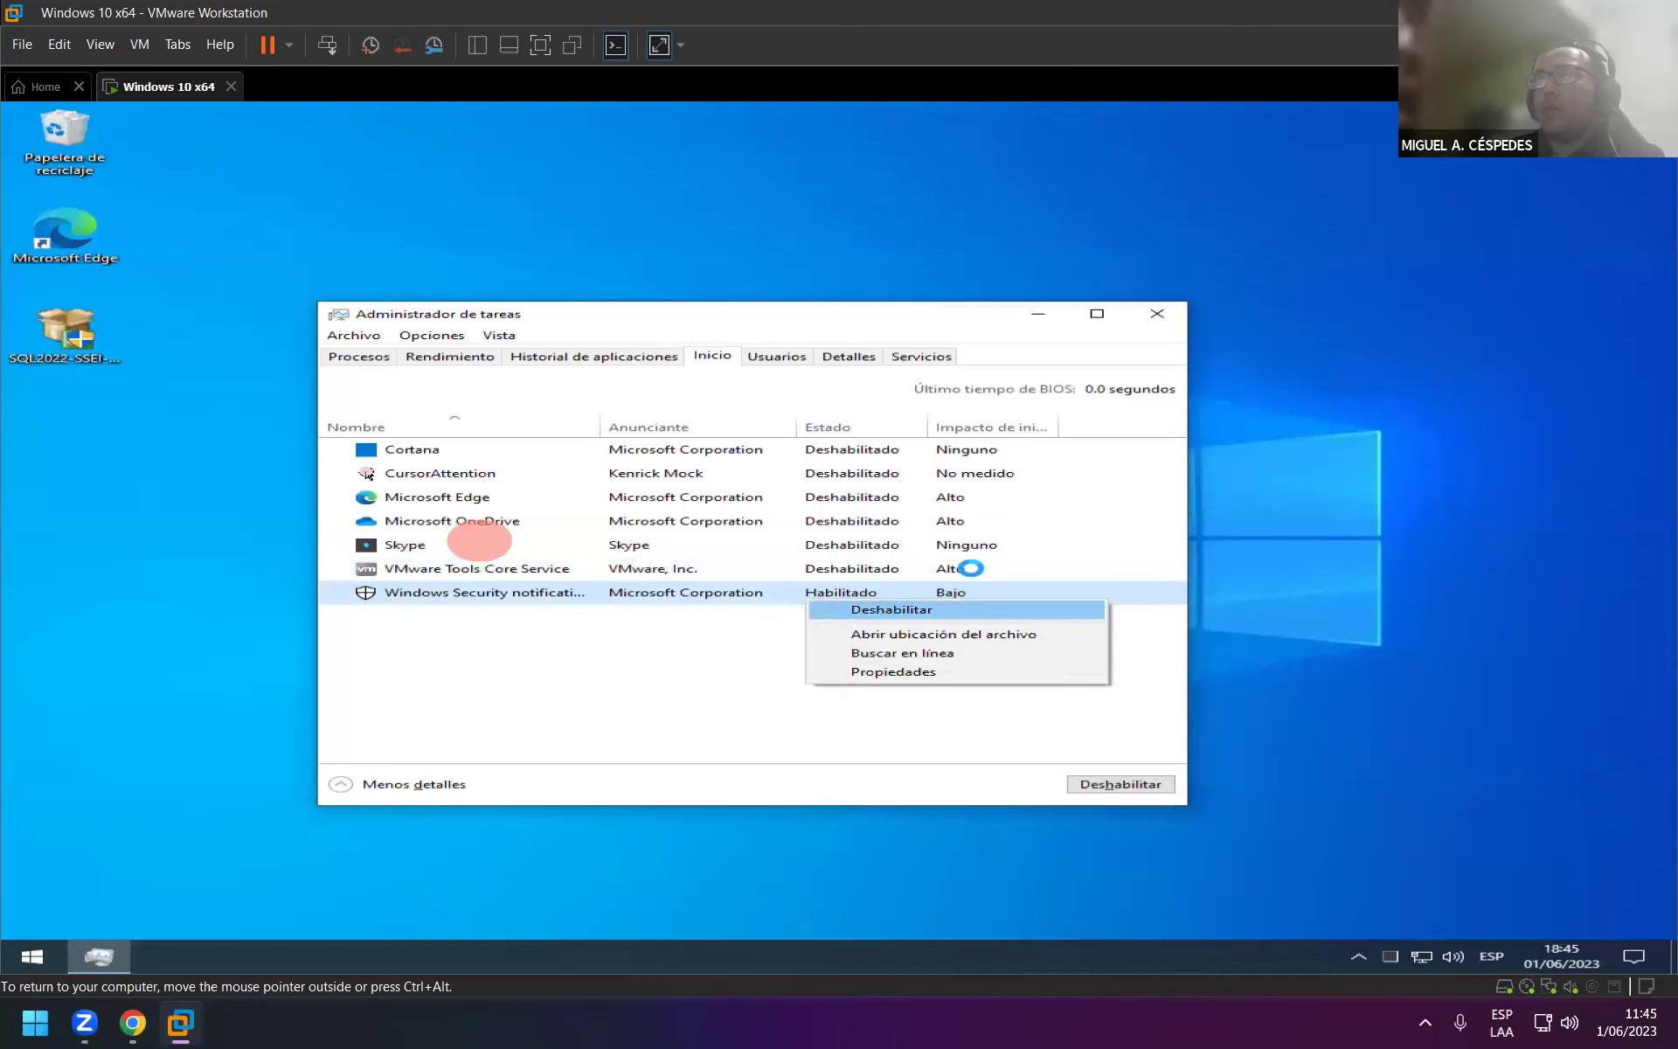
{"action": "left_click", "coordinate": [1158, 365]}
{"action": "left_click", "coordinate": [1158, 313]}
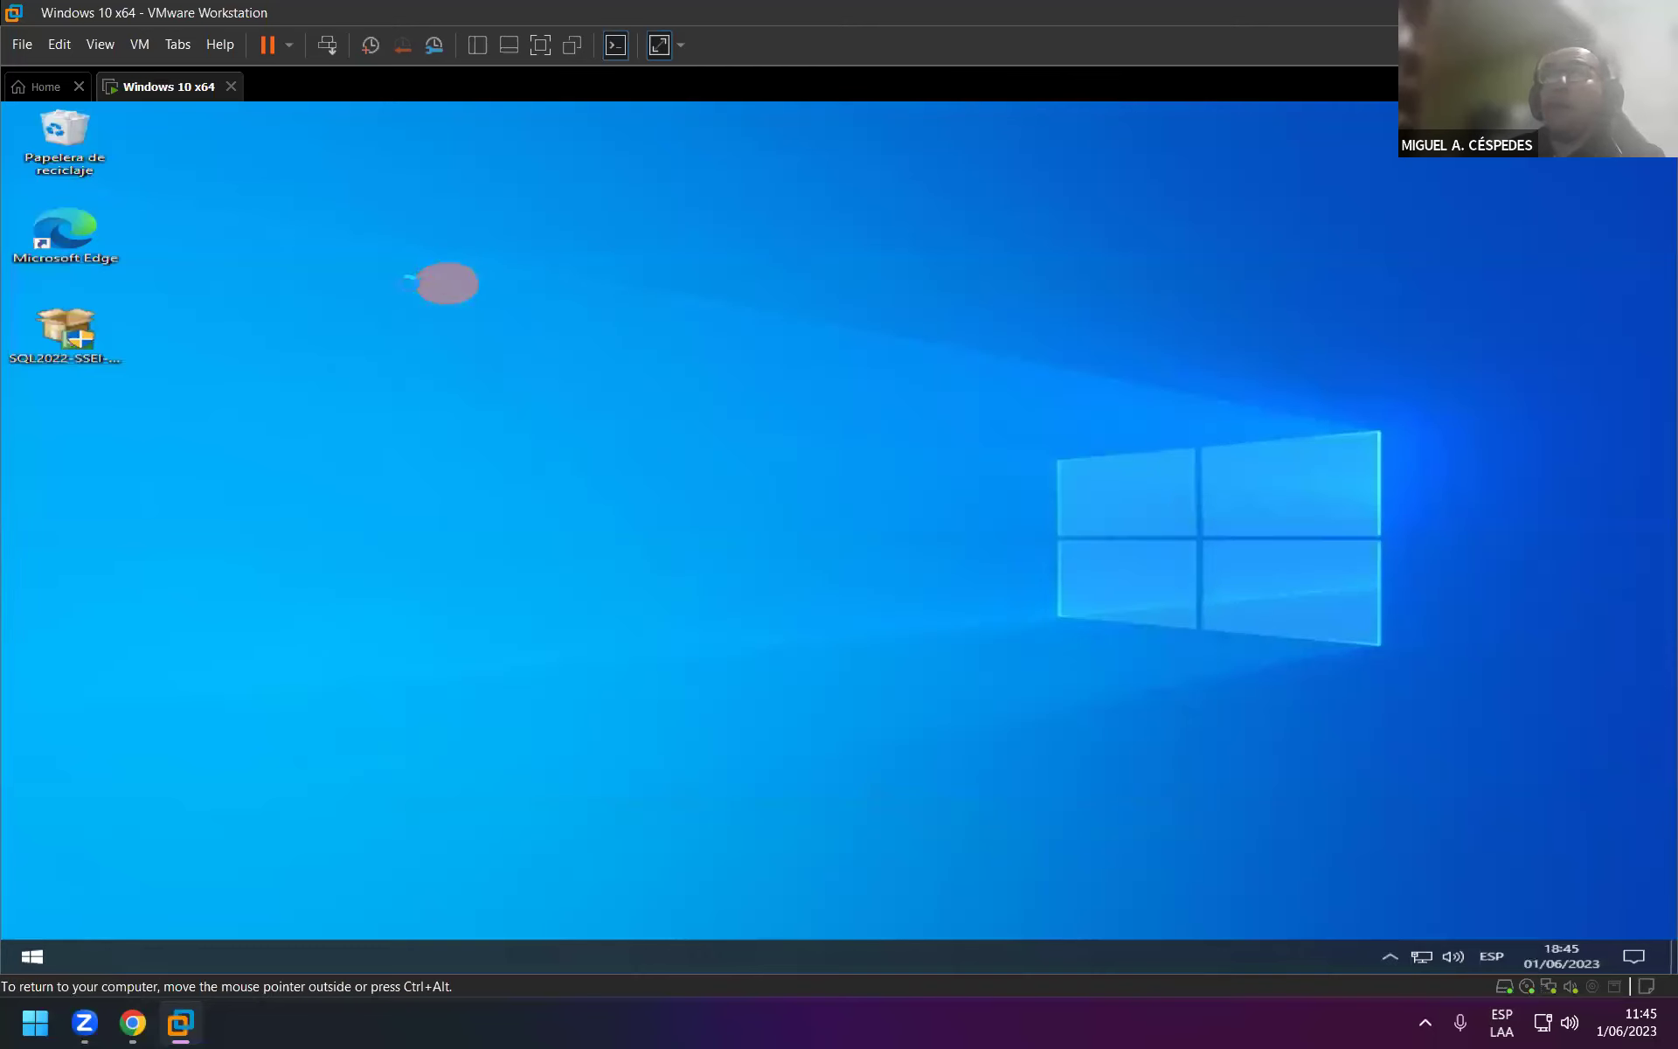
Empty the Recycle Bin, permanently deleting SQL2022-SSEI-Dev (1), then launch the SQL2022 desktop installer.
{"action": "left_click", "coordinate": [66, 156]}
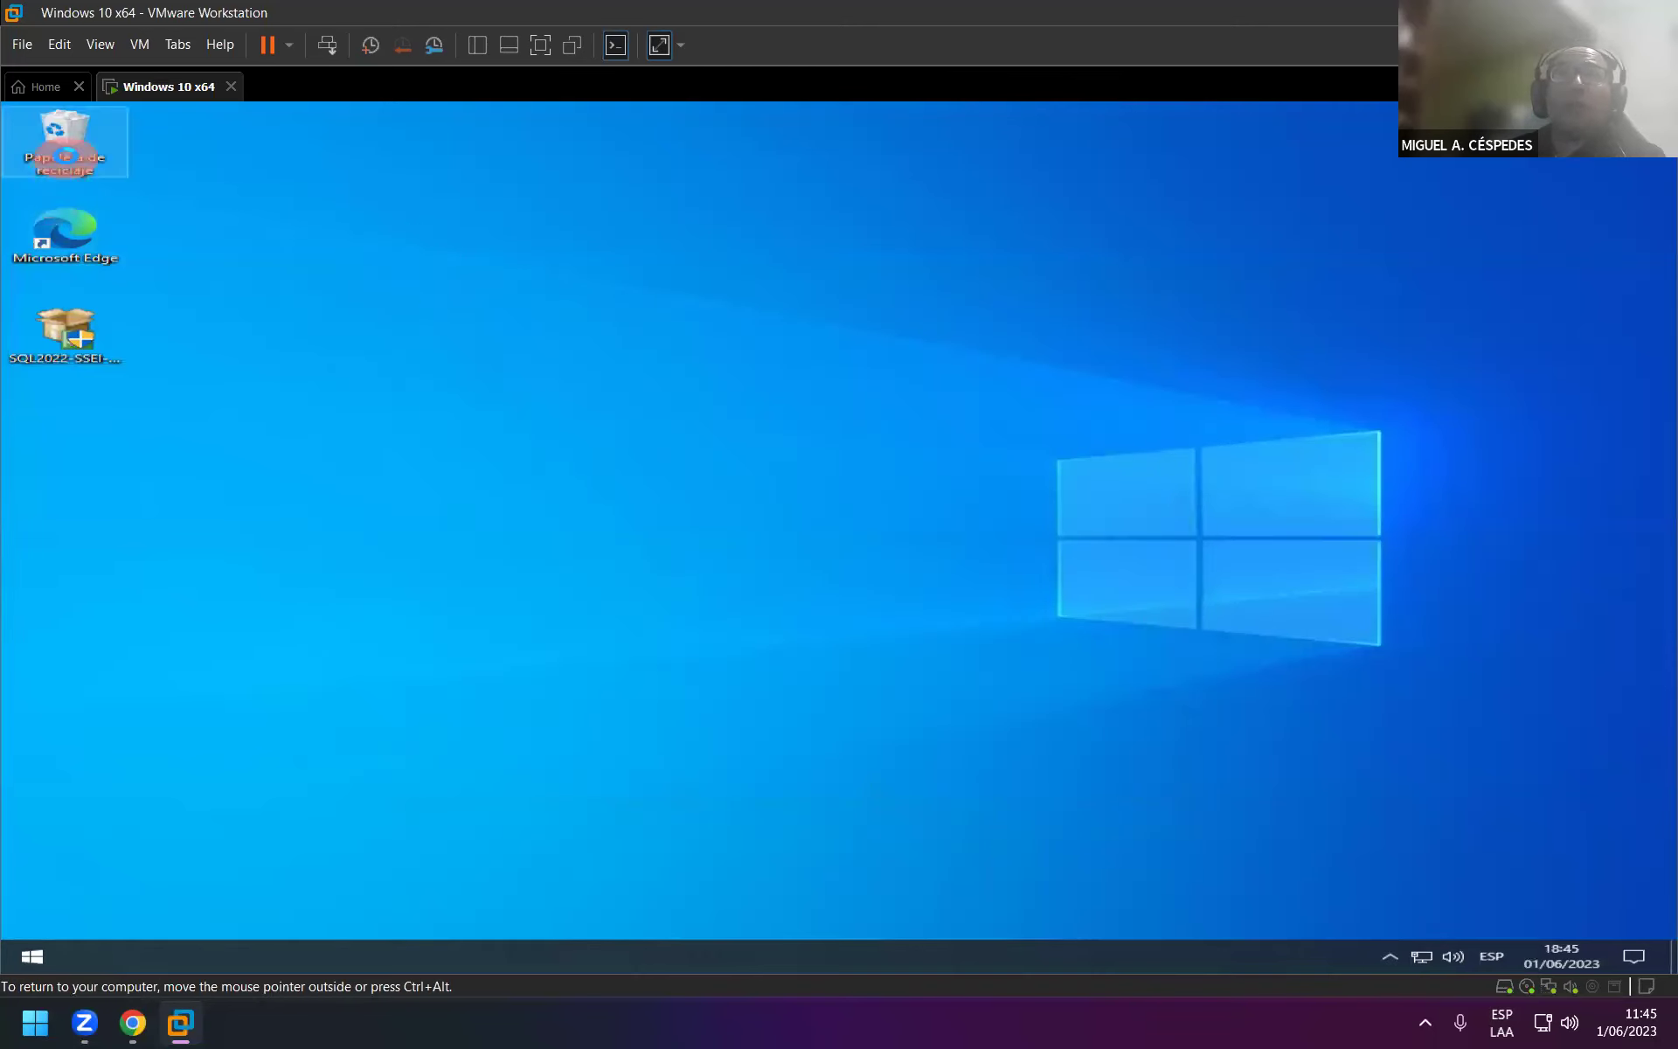
{"action": "right_click", "coordinate": [61, 138]}
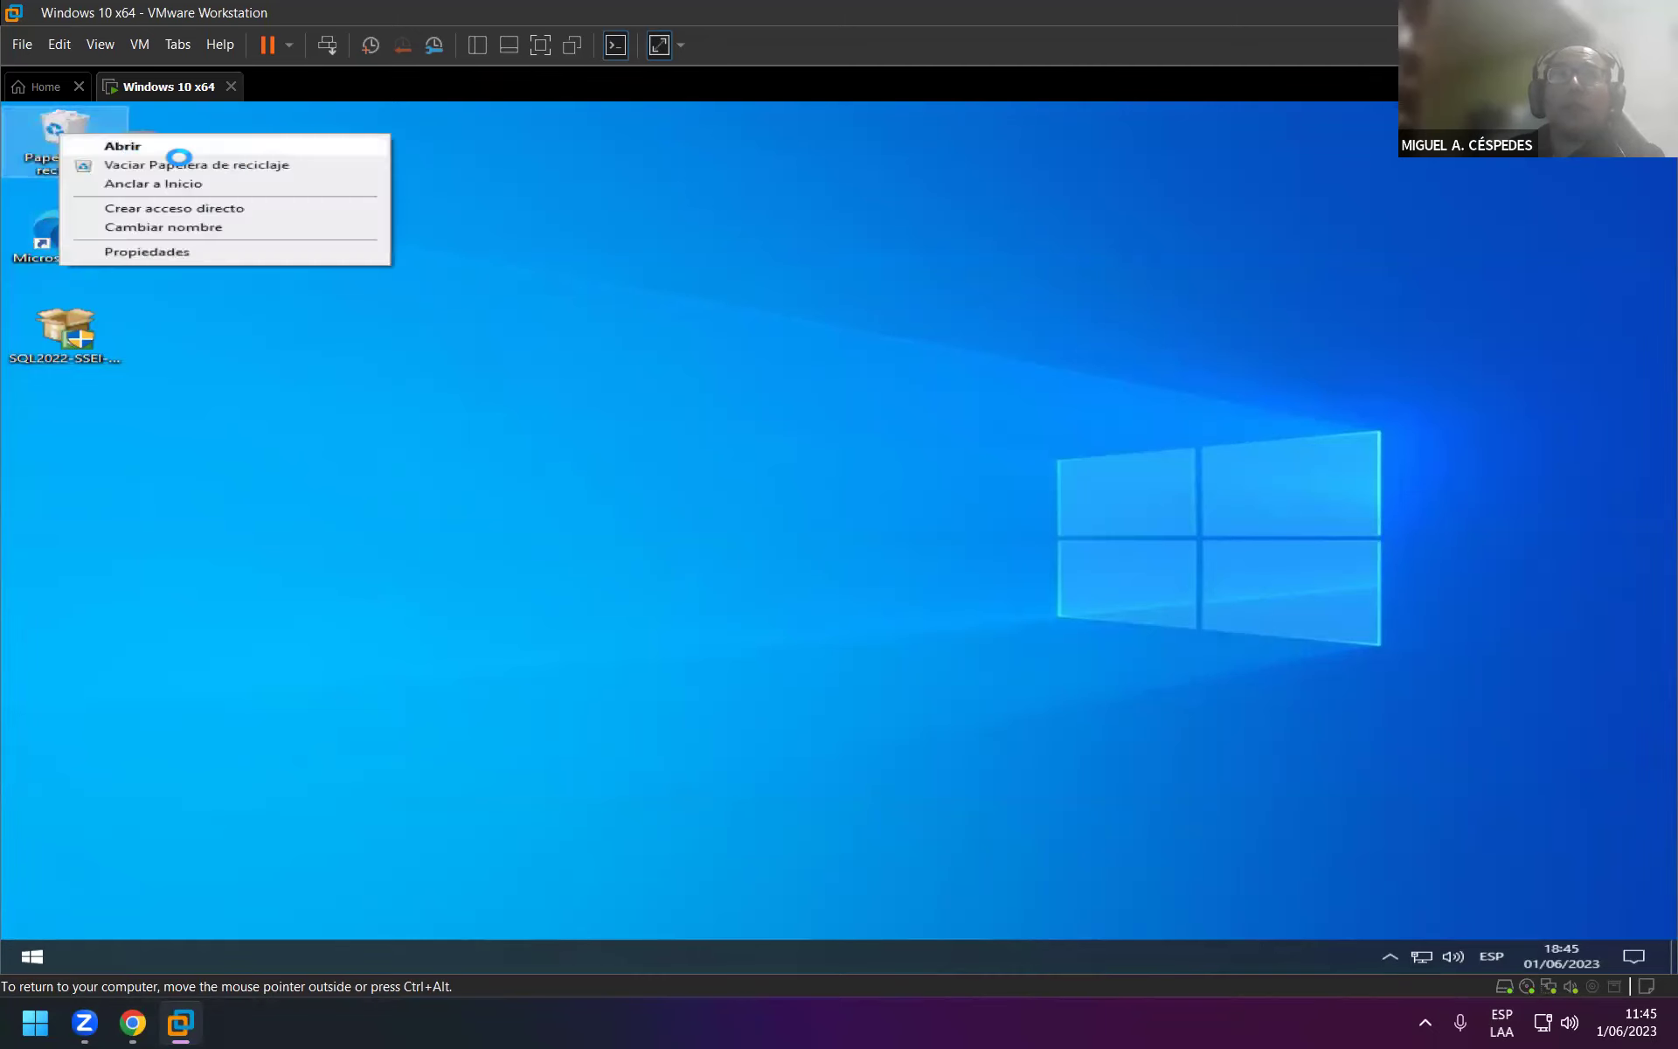
{"action": "left_click", "coordinate": [234, 166]}
{"action": "left_click", "coordinate": [968, 597]}
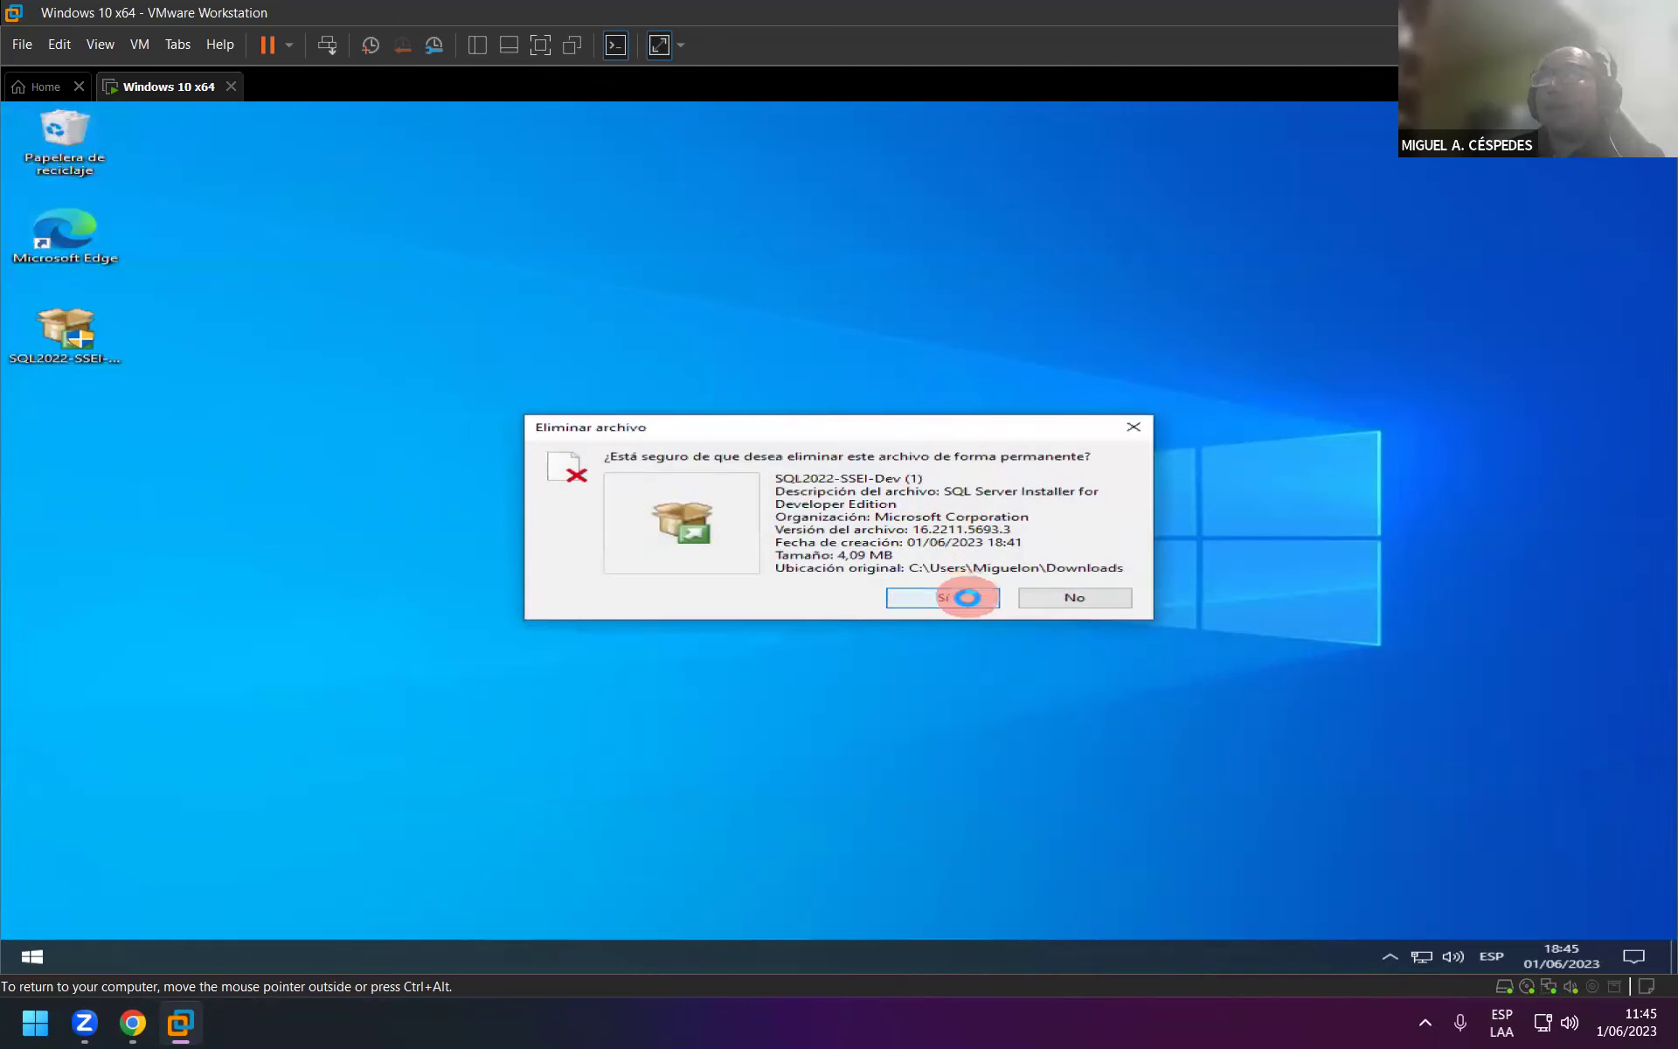
{"action": "double_click", "coordinate": [91, 343]}
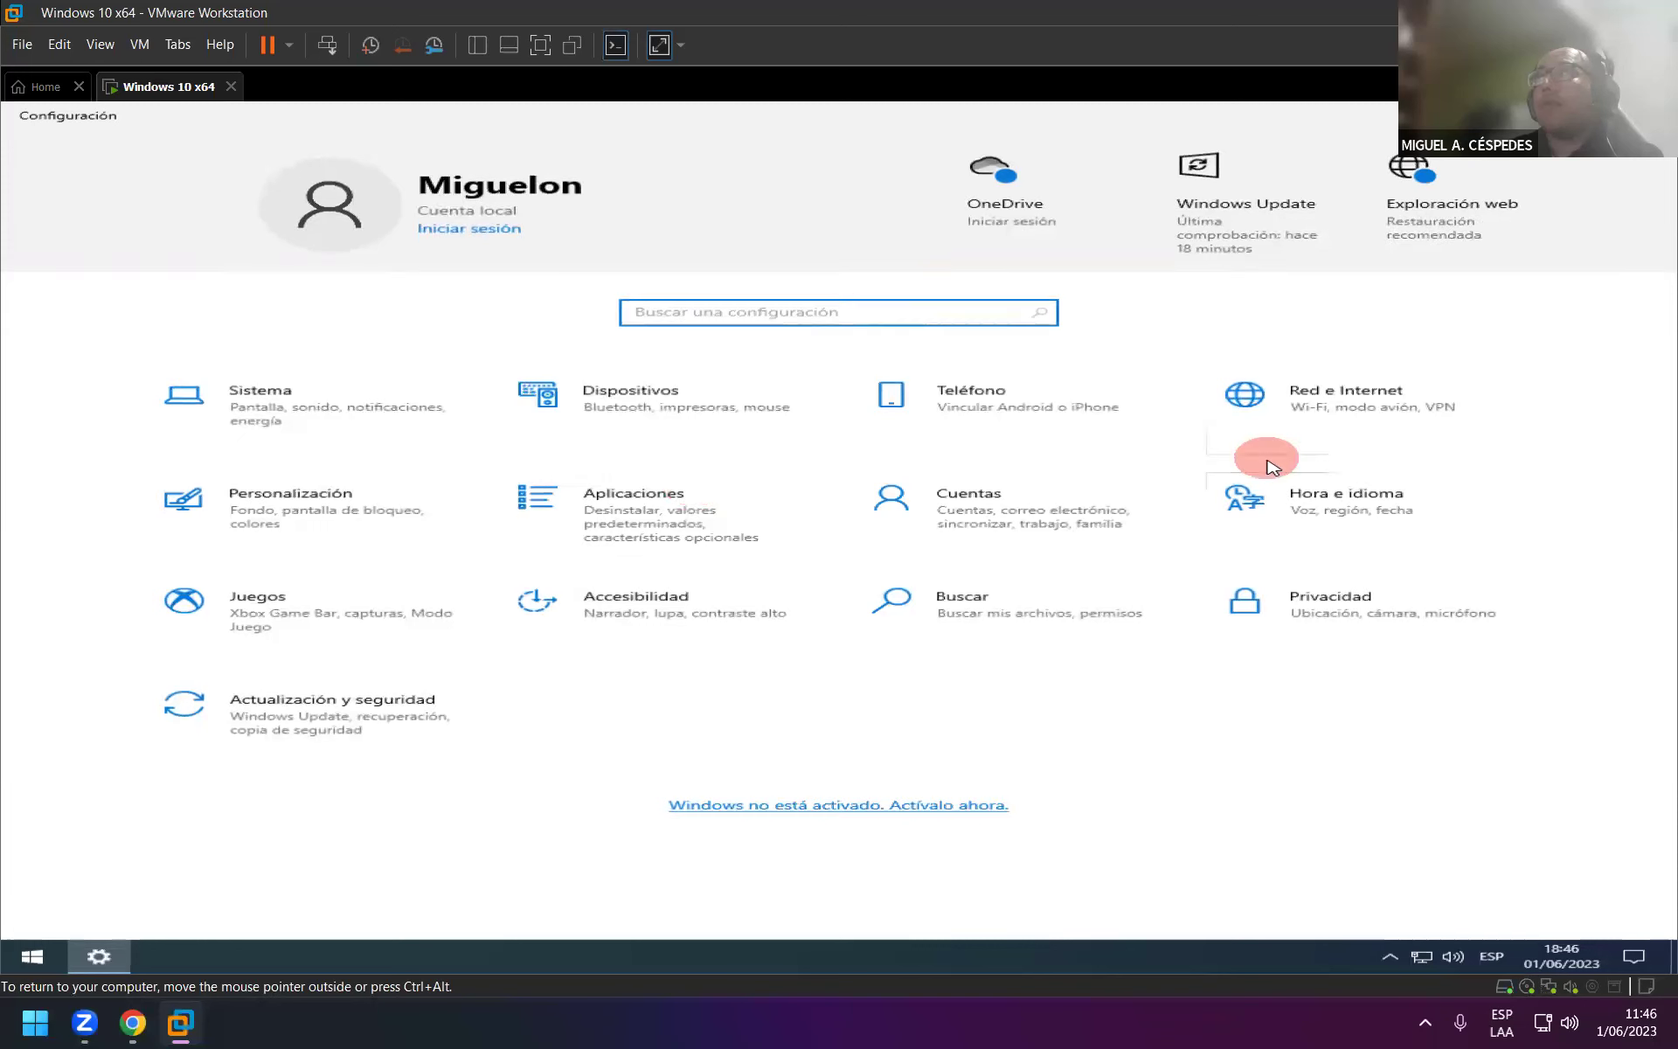
Go to Hora e idioma > Idioma, expand Español (España), and choose Agregar un idioma.
{"action": "left_click", "coordinate": [1318, 500]}
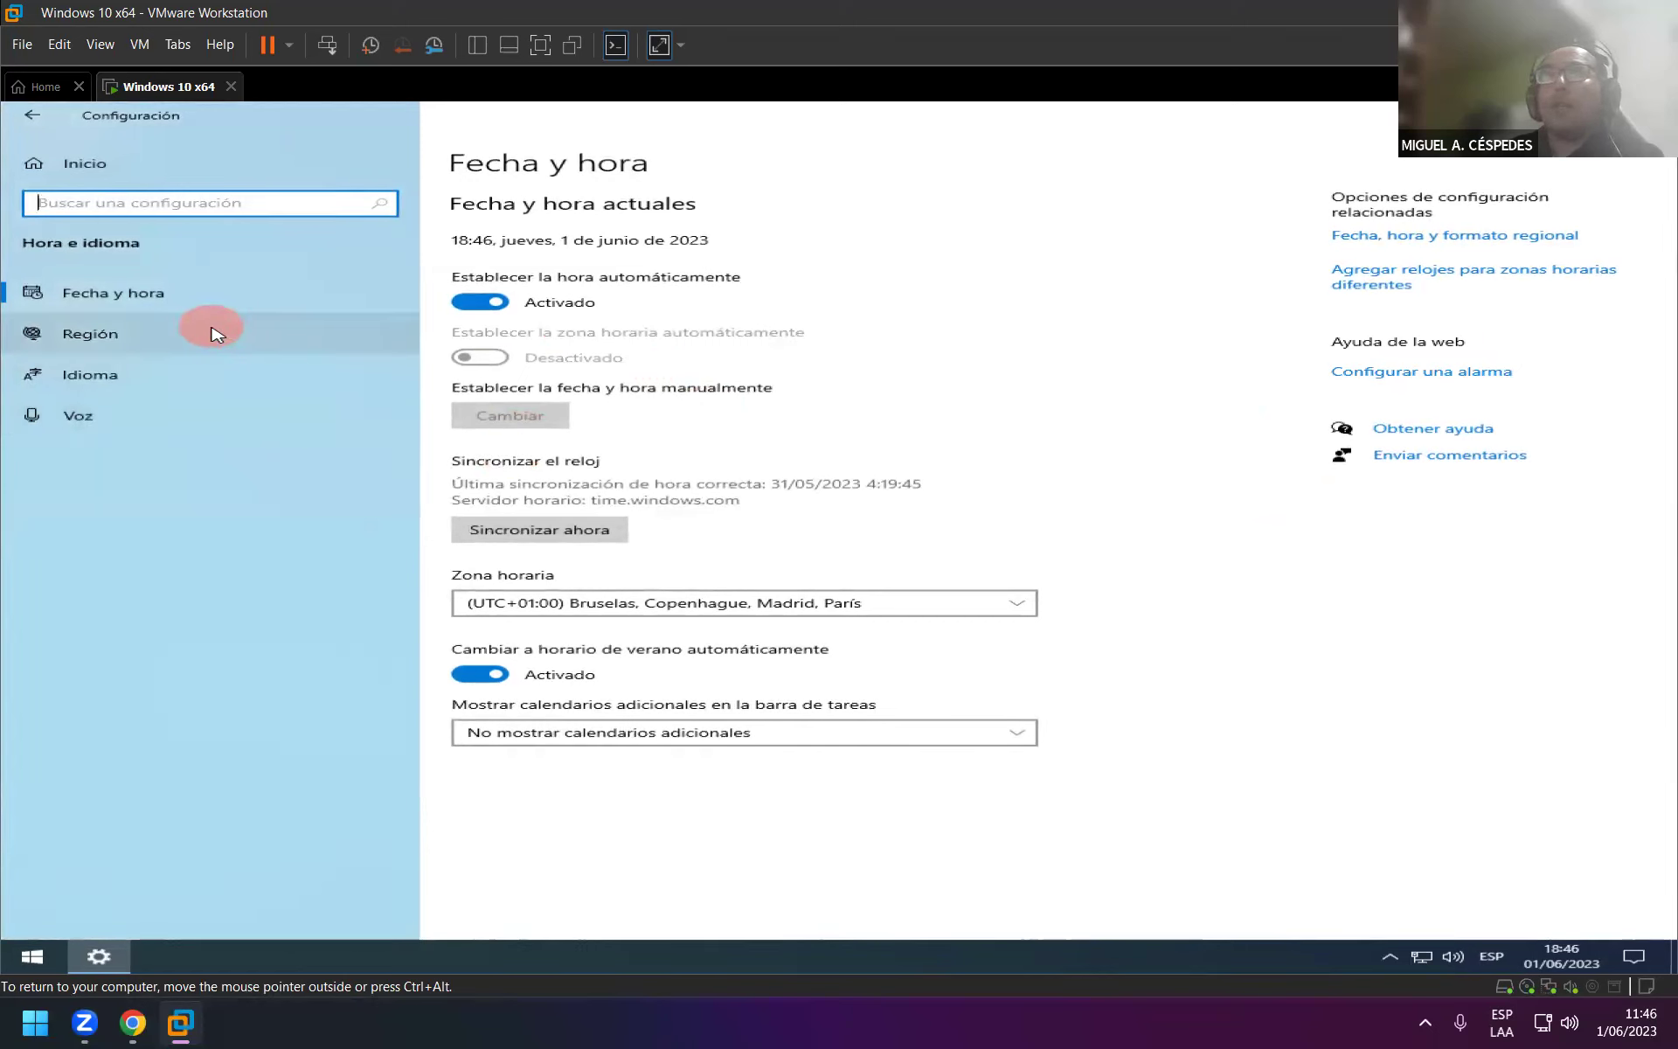
{"action": "left_click", "coordinate": [193, 384]}
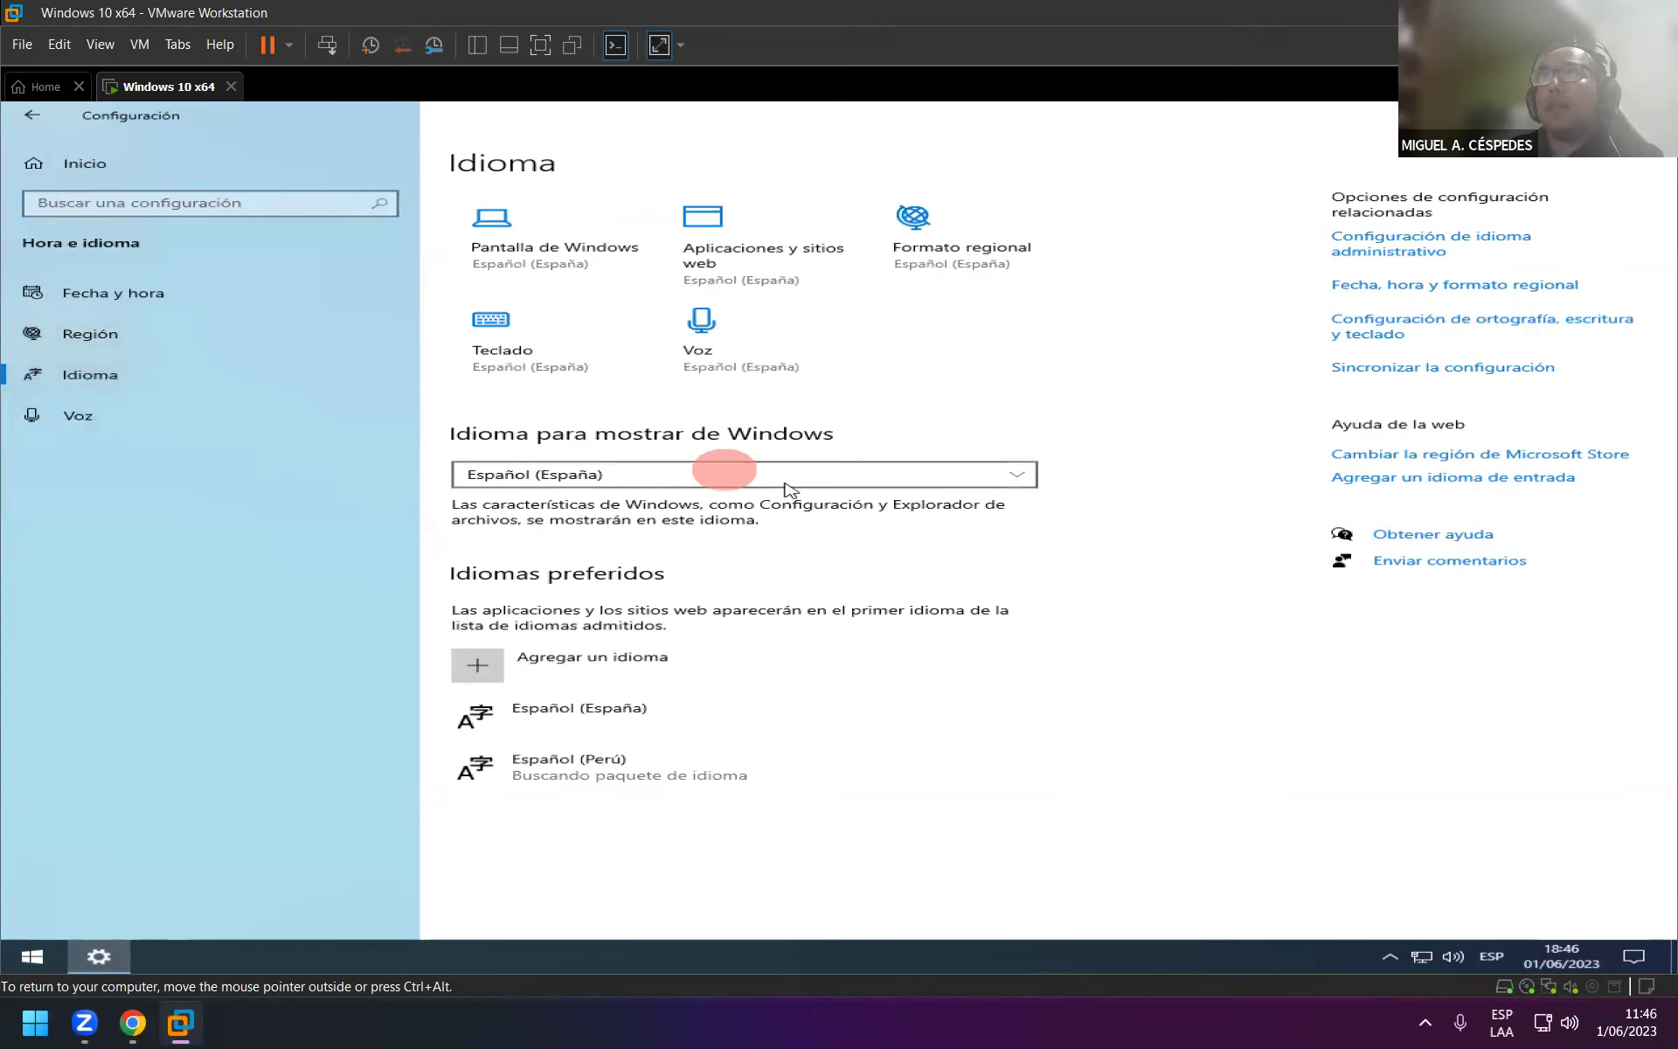
{"action": "left_click", "coordinate": [741, 712]}
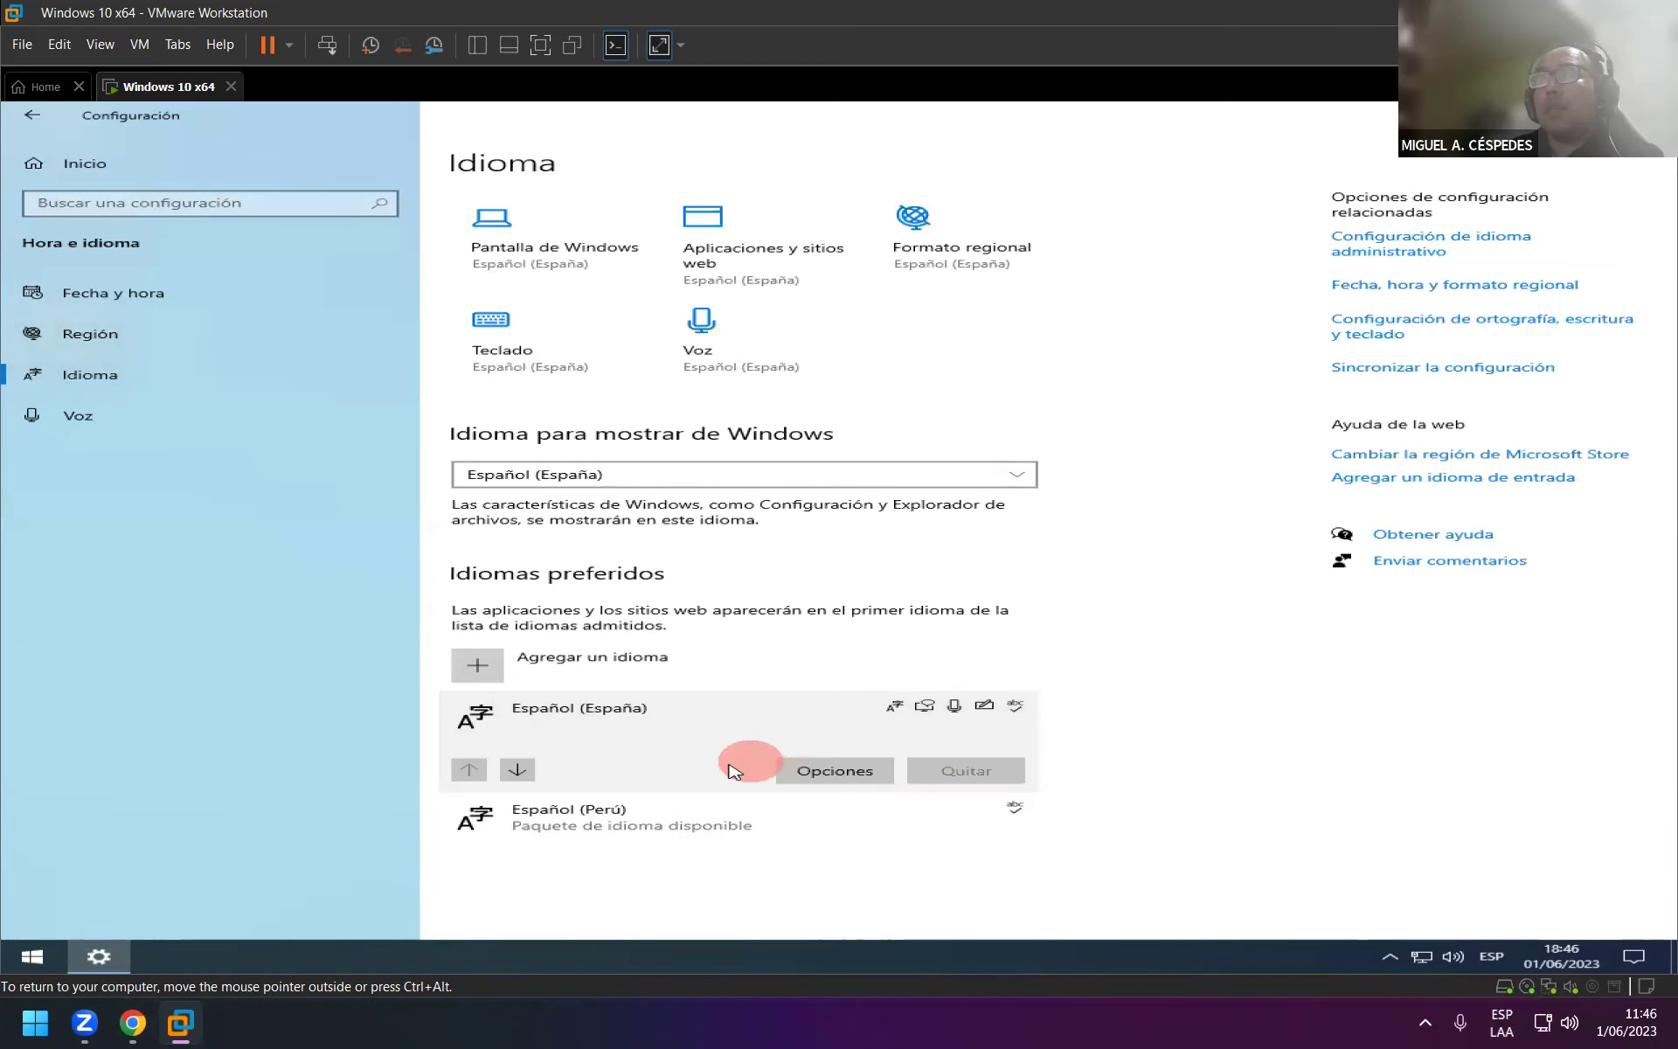
{"action": "left_click", "coordinate": [582, 662]}
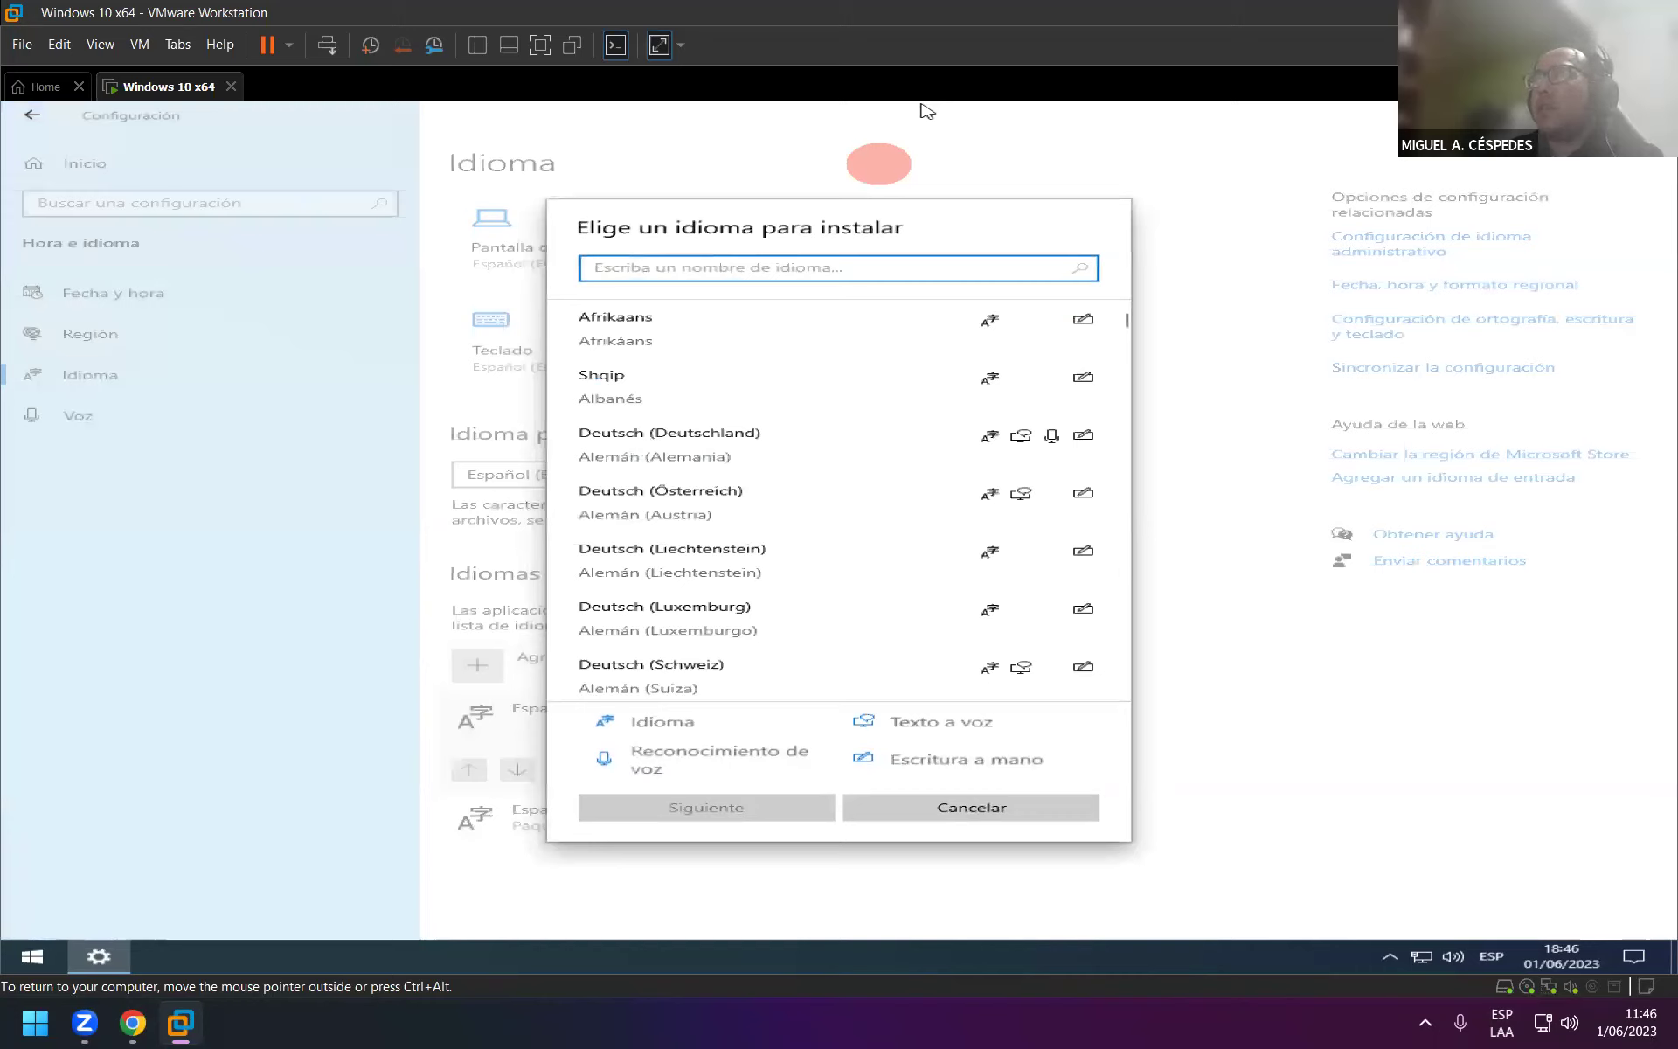
Cancel the 'Elige un idioma para instalar' dialog with Escape, adding no language.
{"action": "key", "text": "Escape"}
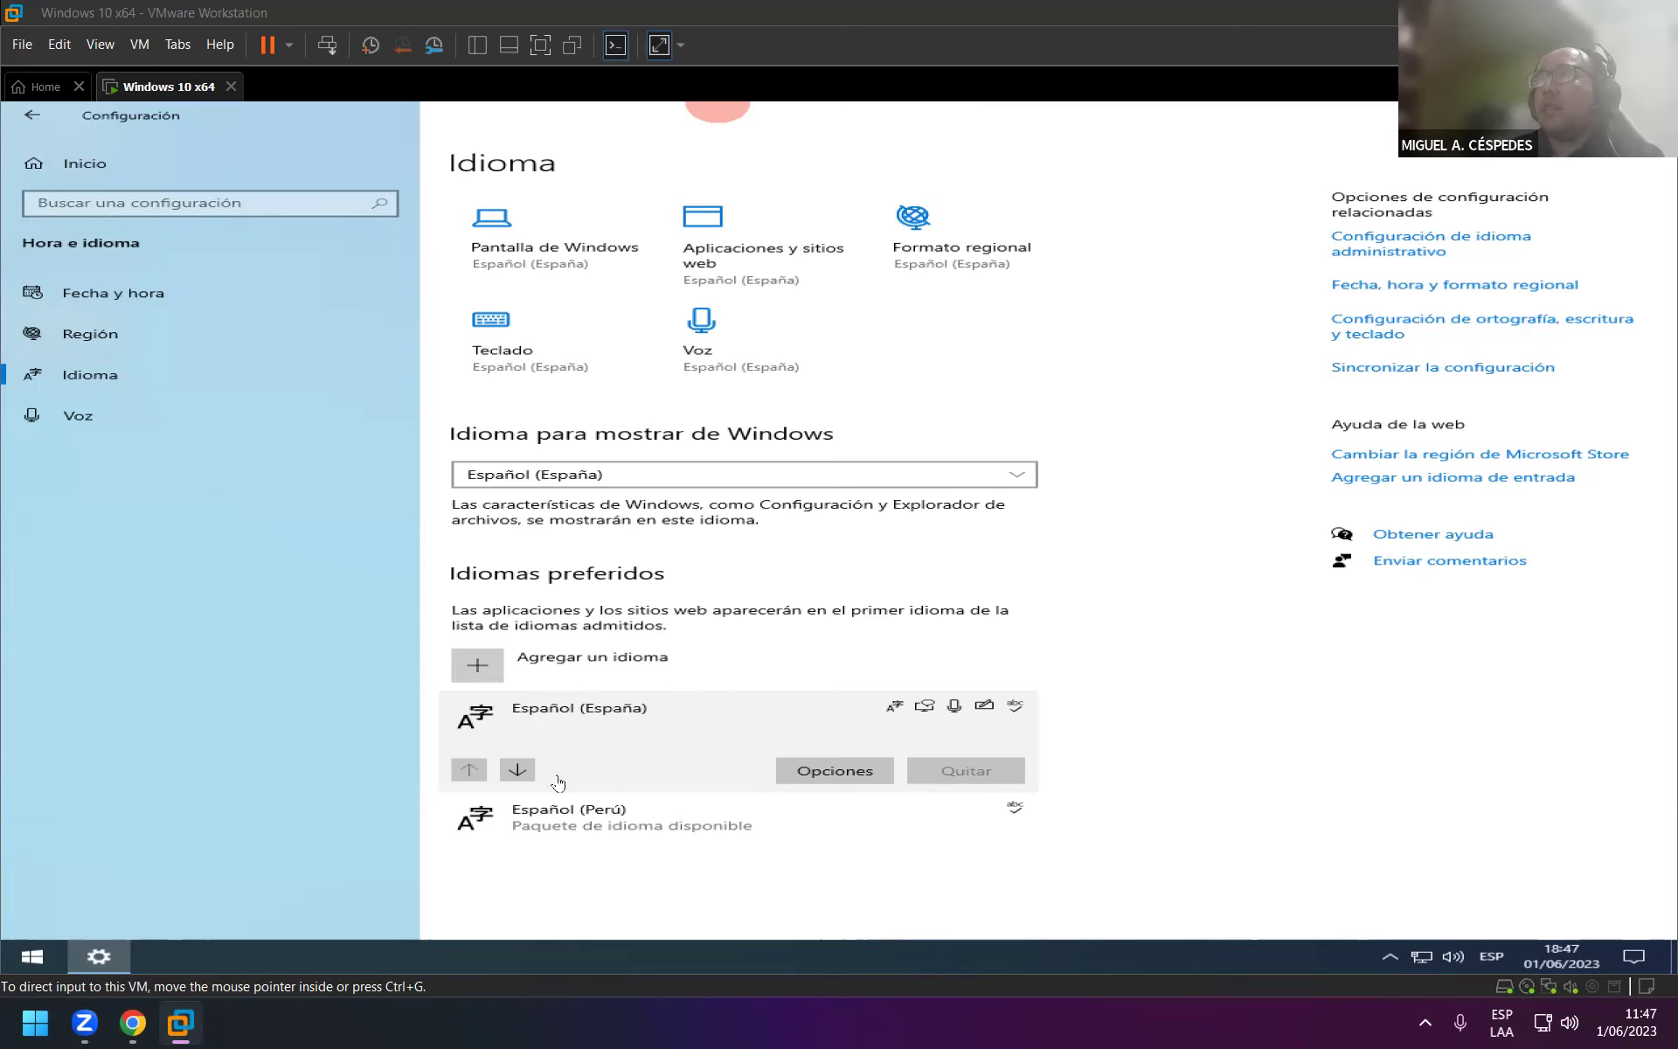
{"action": "left_click", "coordinate": [517, 771]}
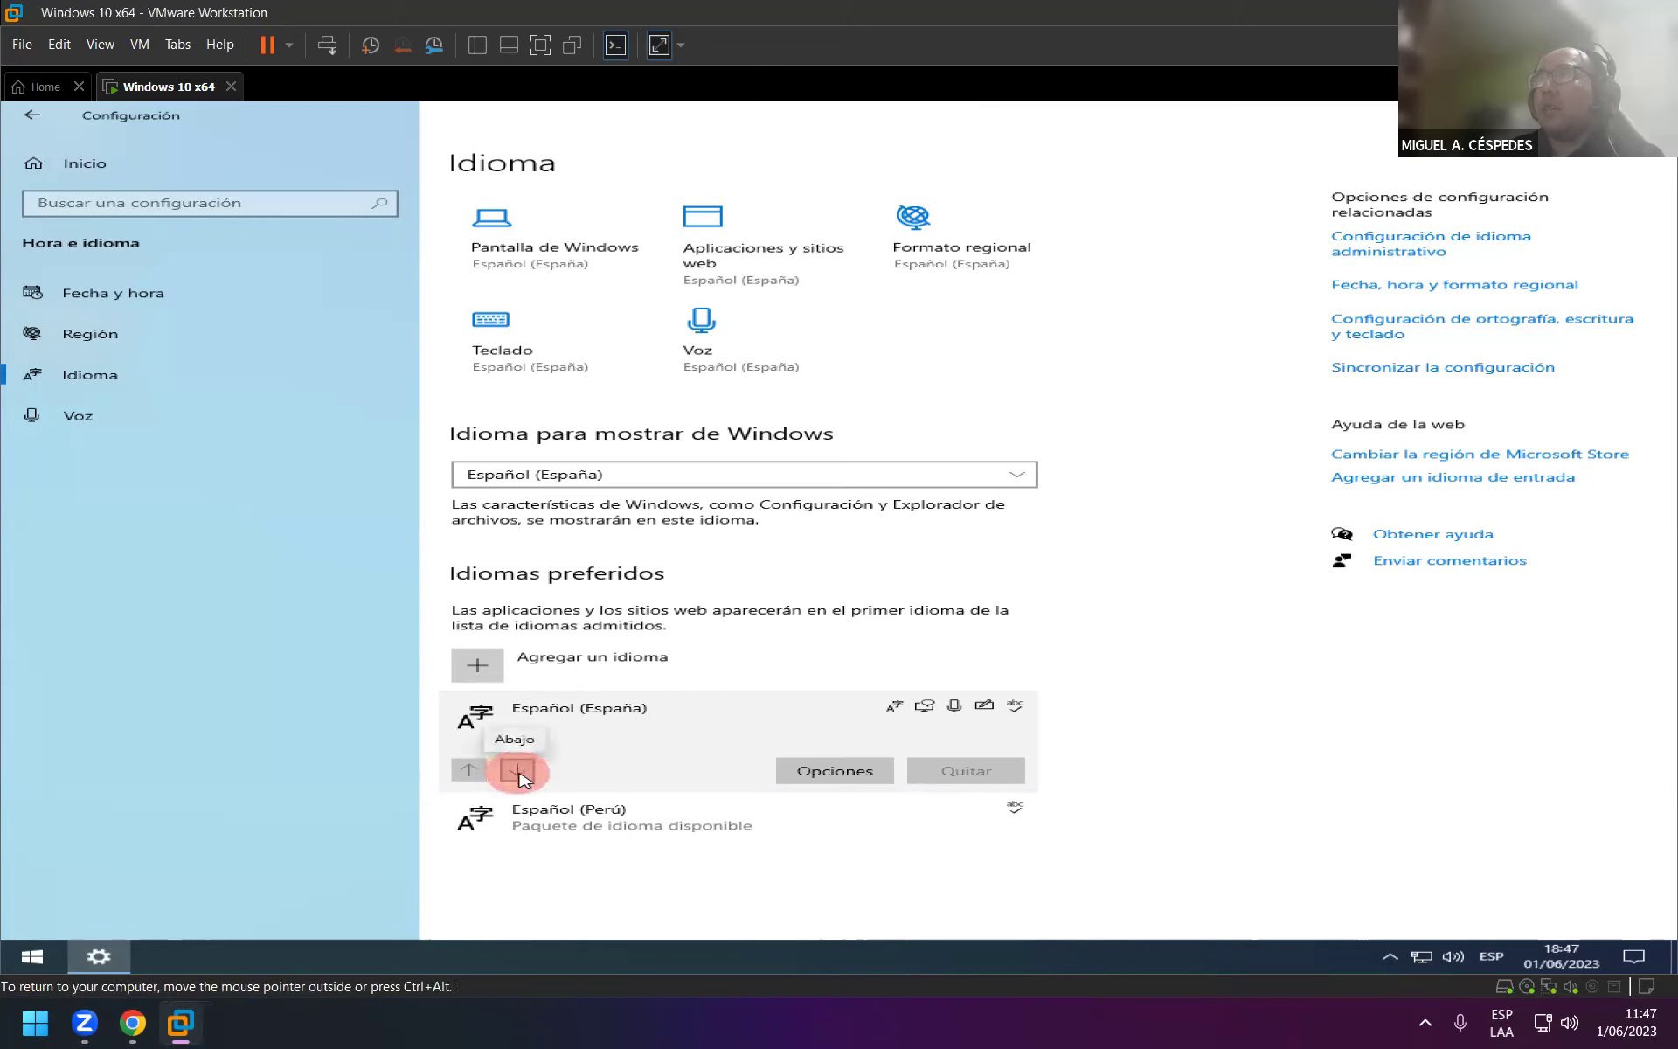
{"action": "left_click", "coordinate": [473, 775]}
{"action": "left_click", "coordinate": [520, 776]}
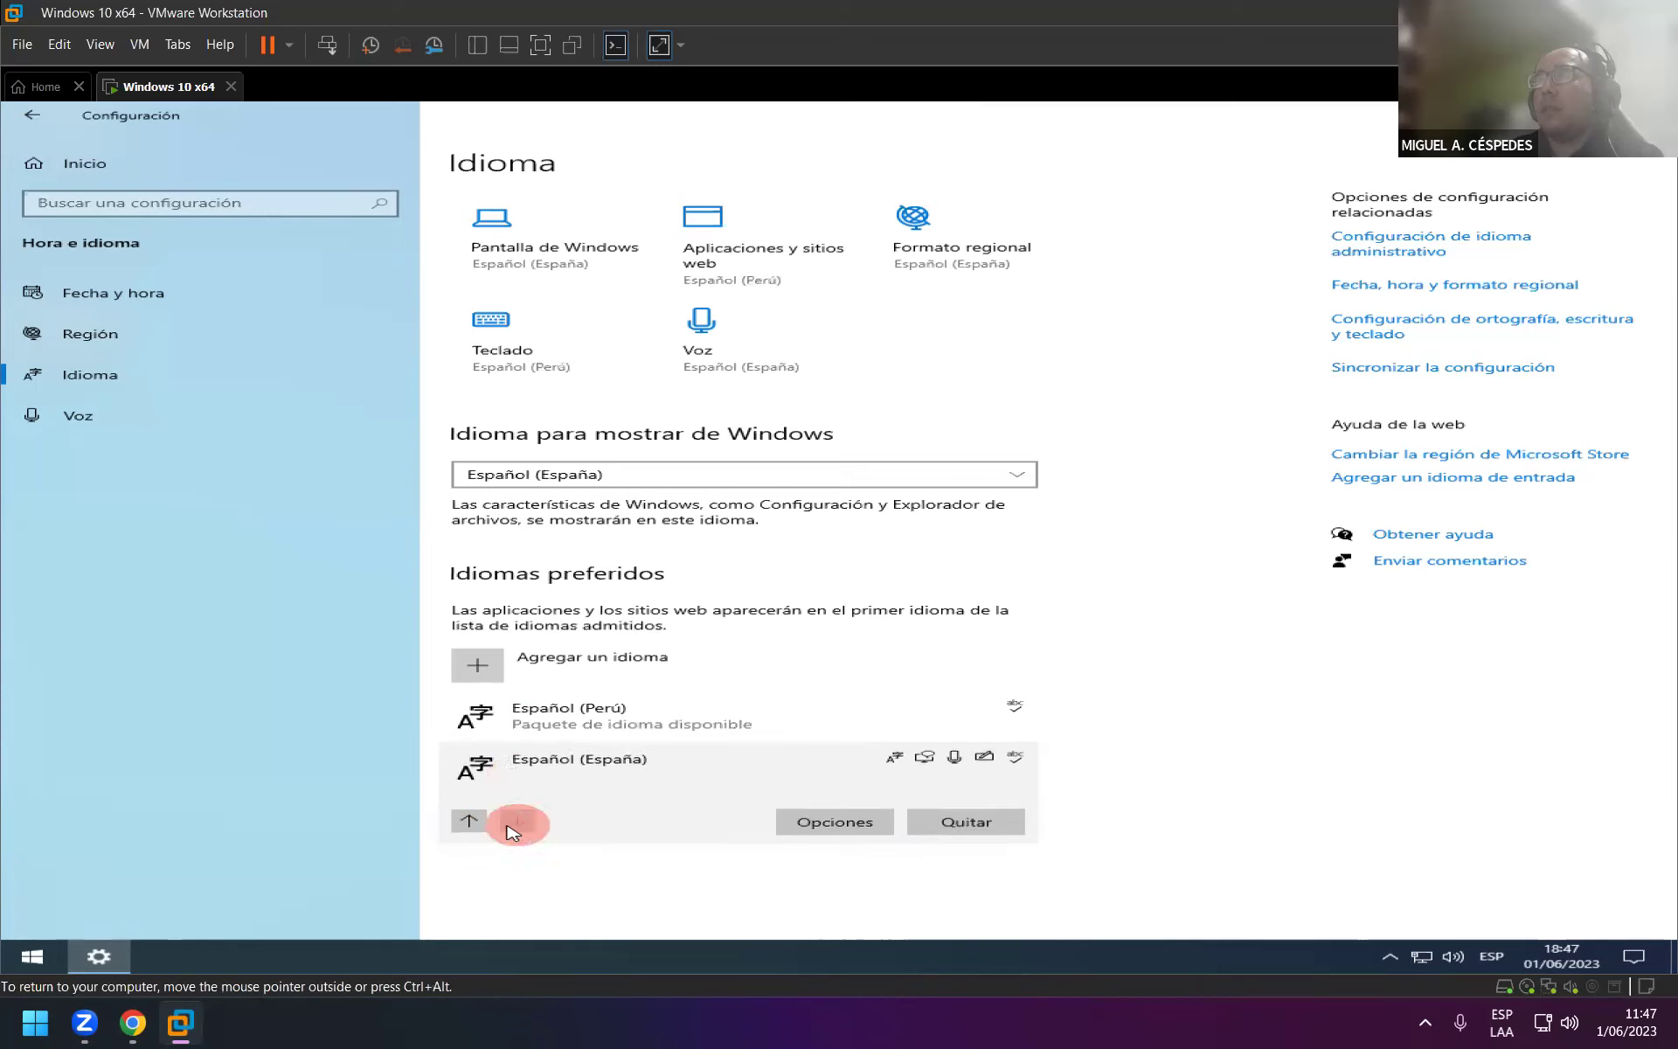
{"action": "left_click", "coordinate": [472, 822]}
{"action": "left_click", "coordinate": [600, 710]}
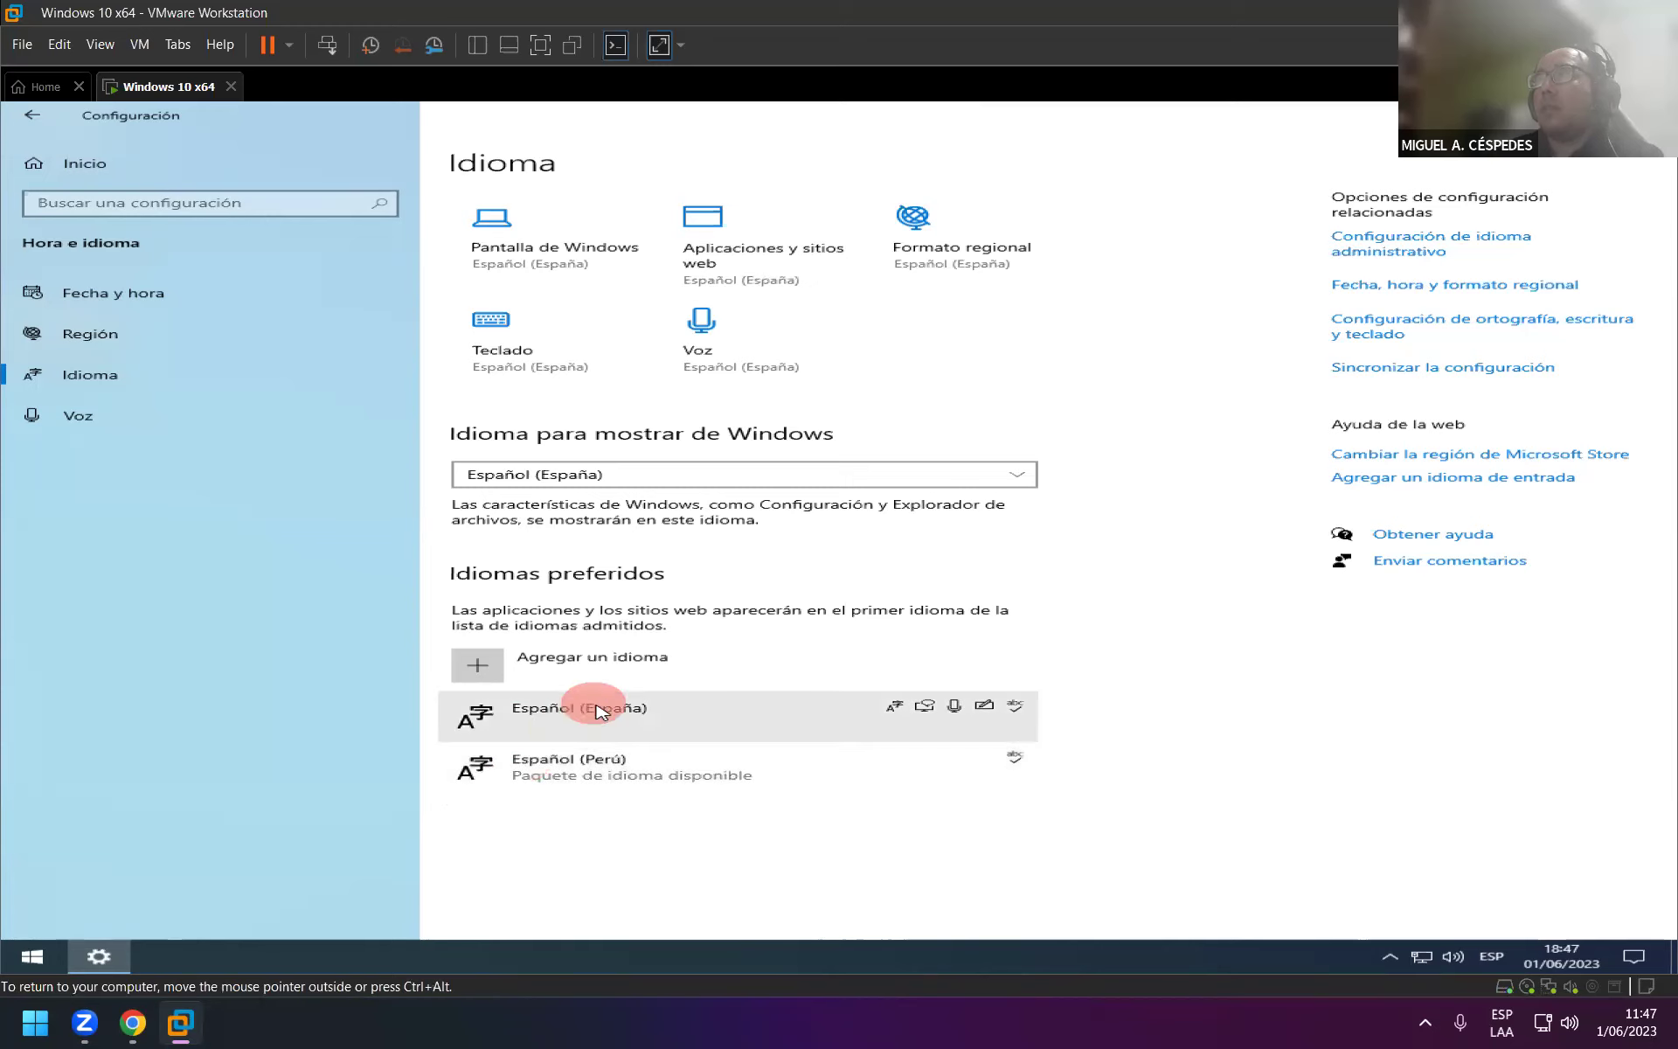
{"action": "left_click", "coordinate": [1019, 474]}
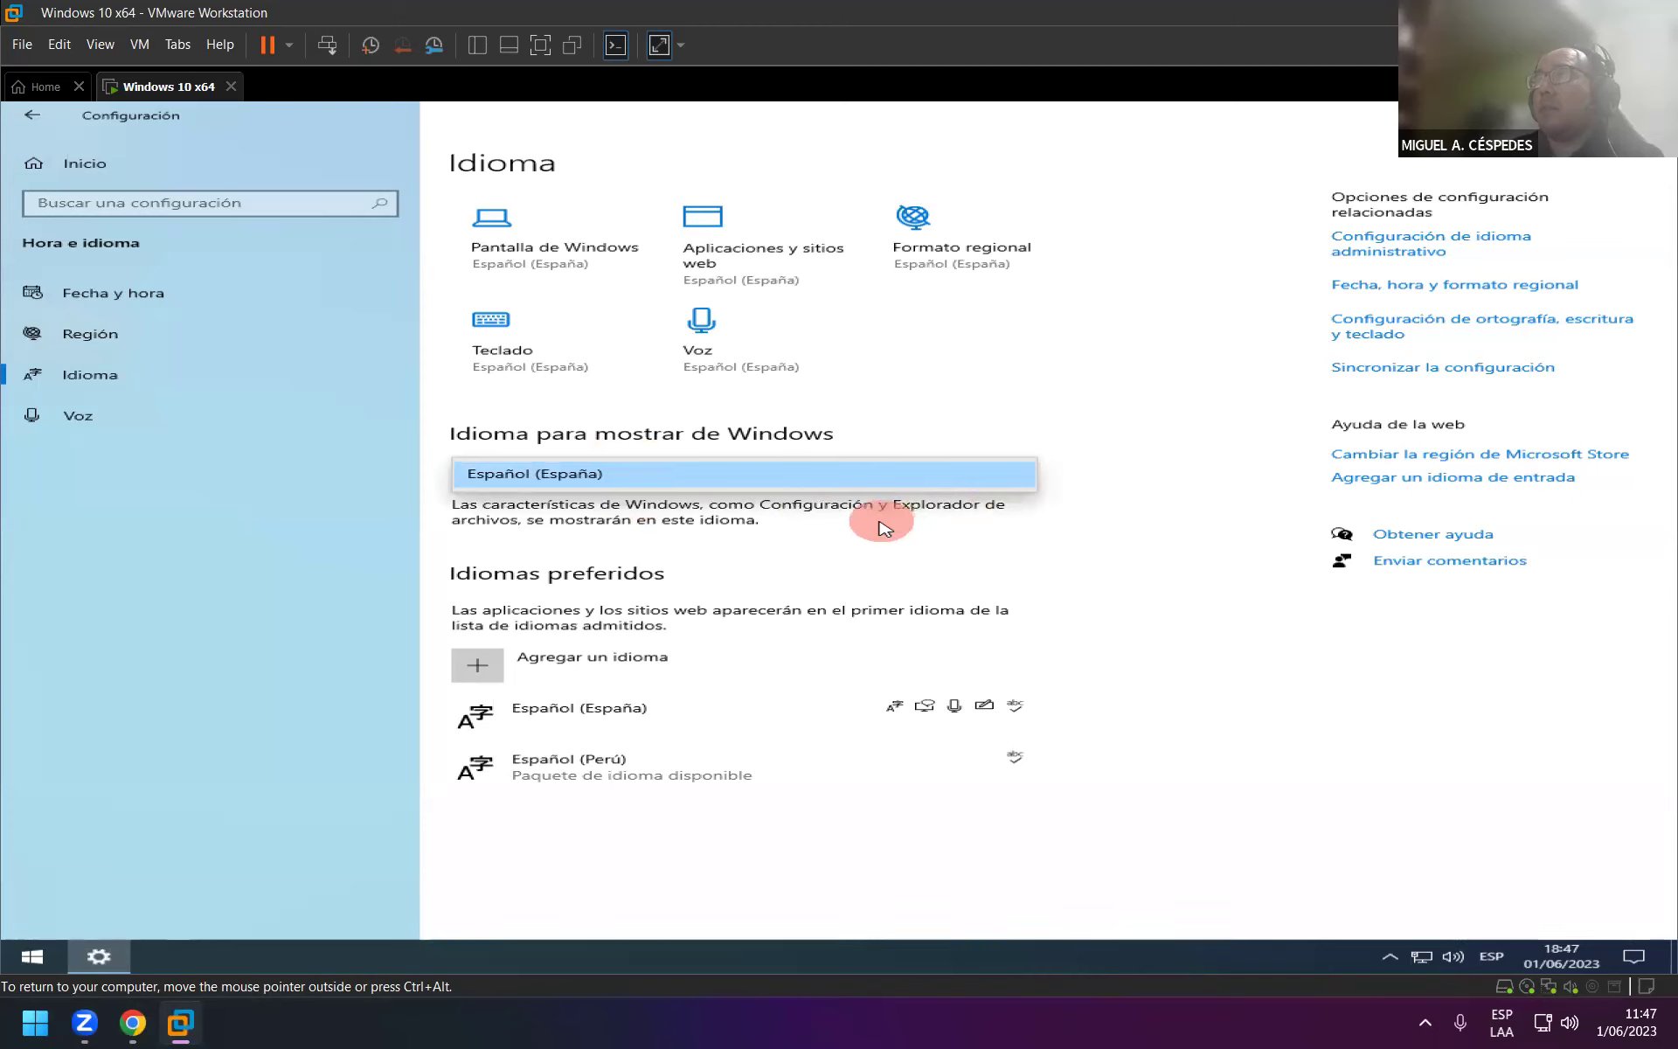
{"action": "left_click", "coordinate": [595, 474]}
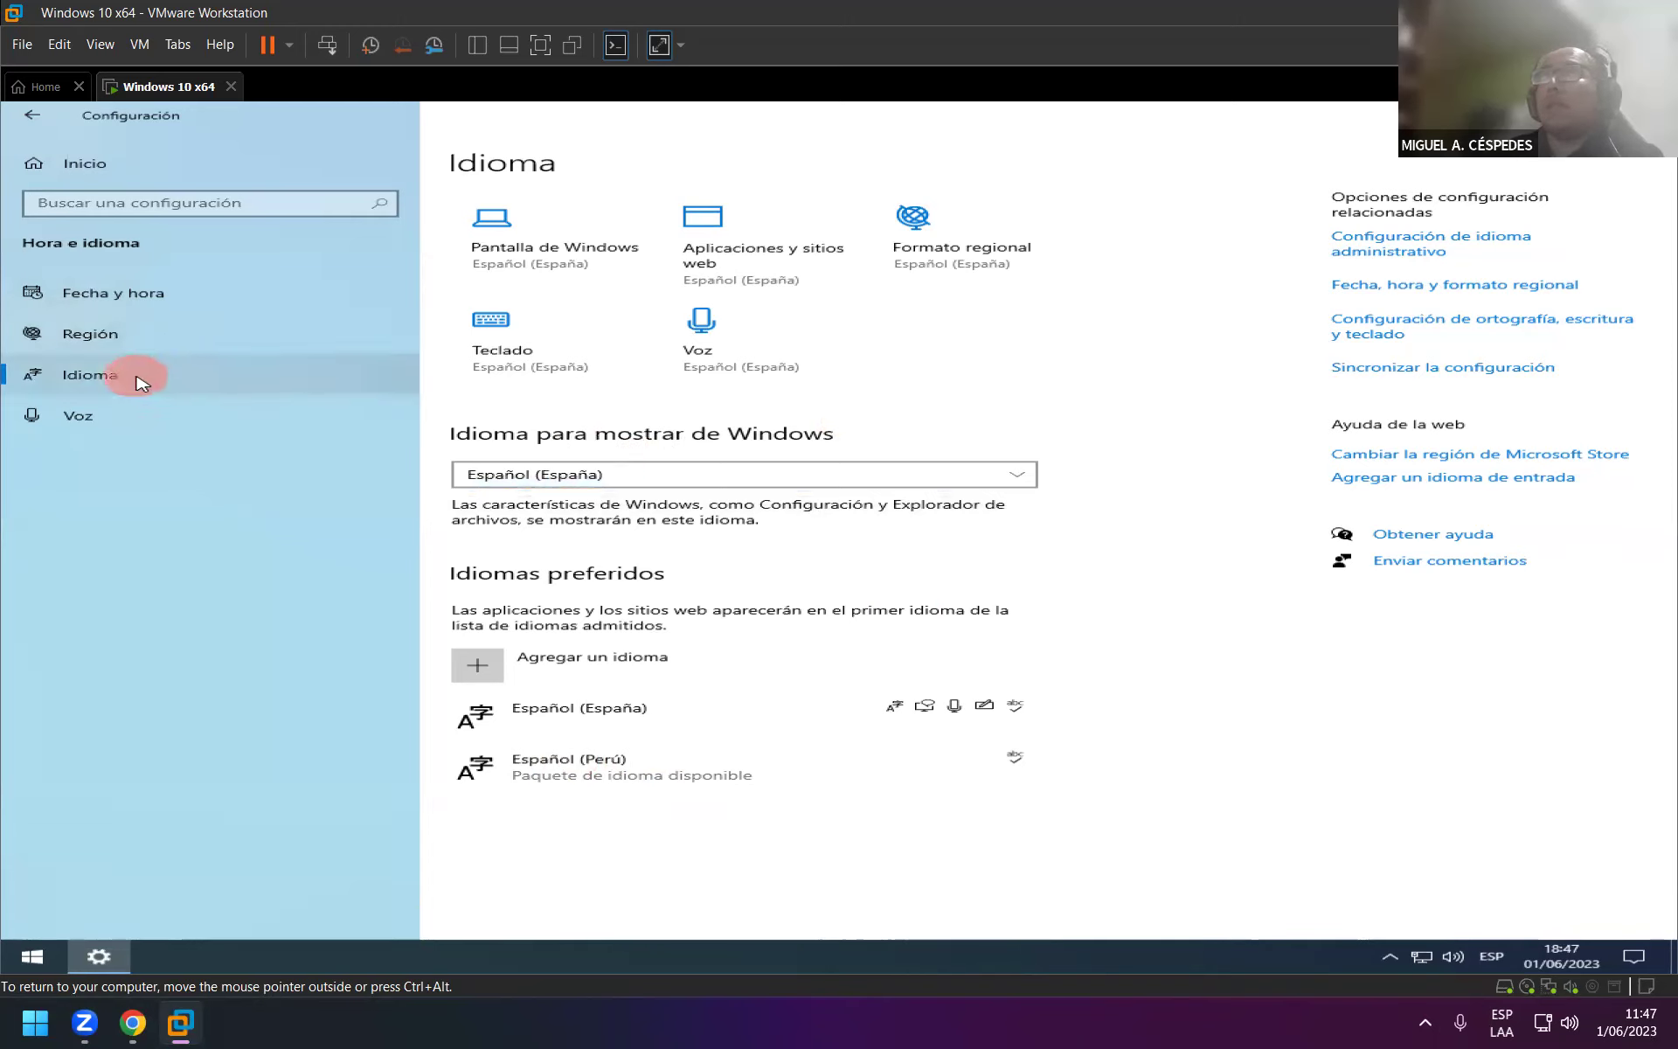
On the Región page, keep Español (España, internacional) as the regional format.
{"action": "left_click", "coordinate": [195, 335]}
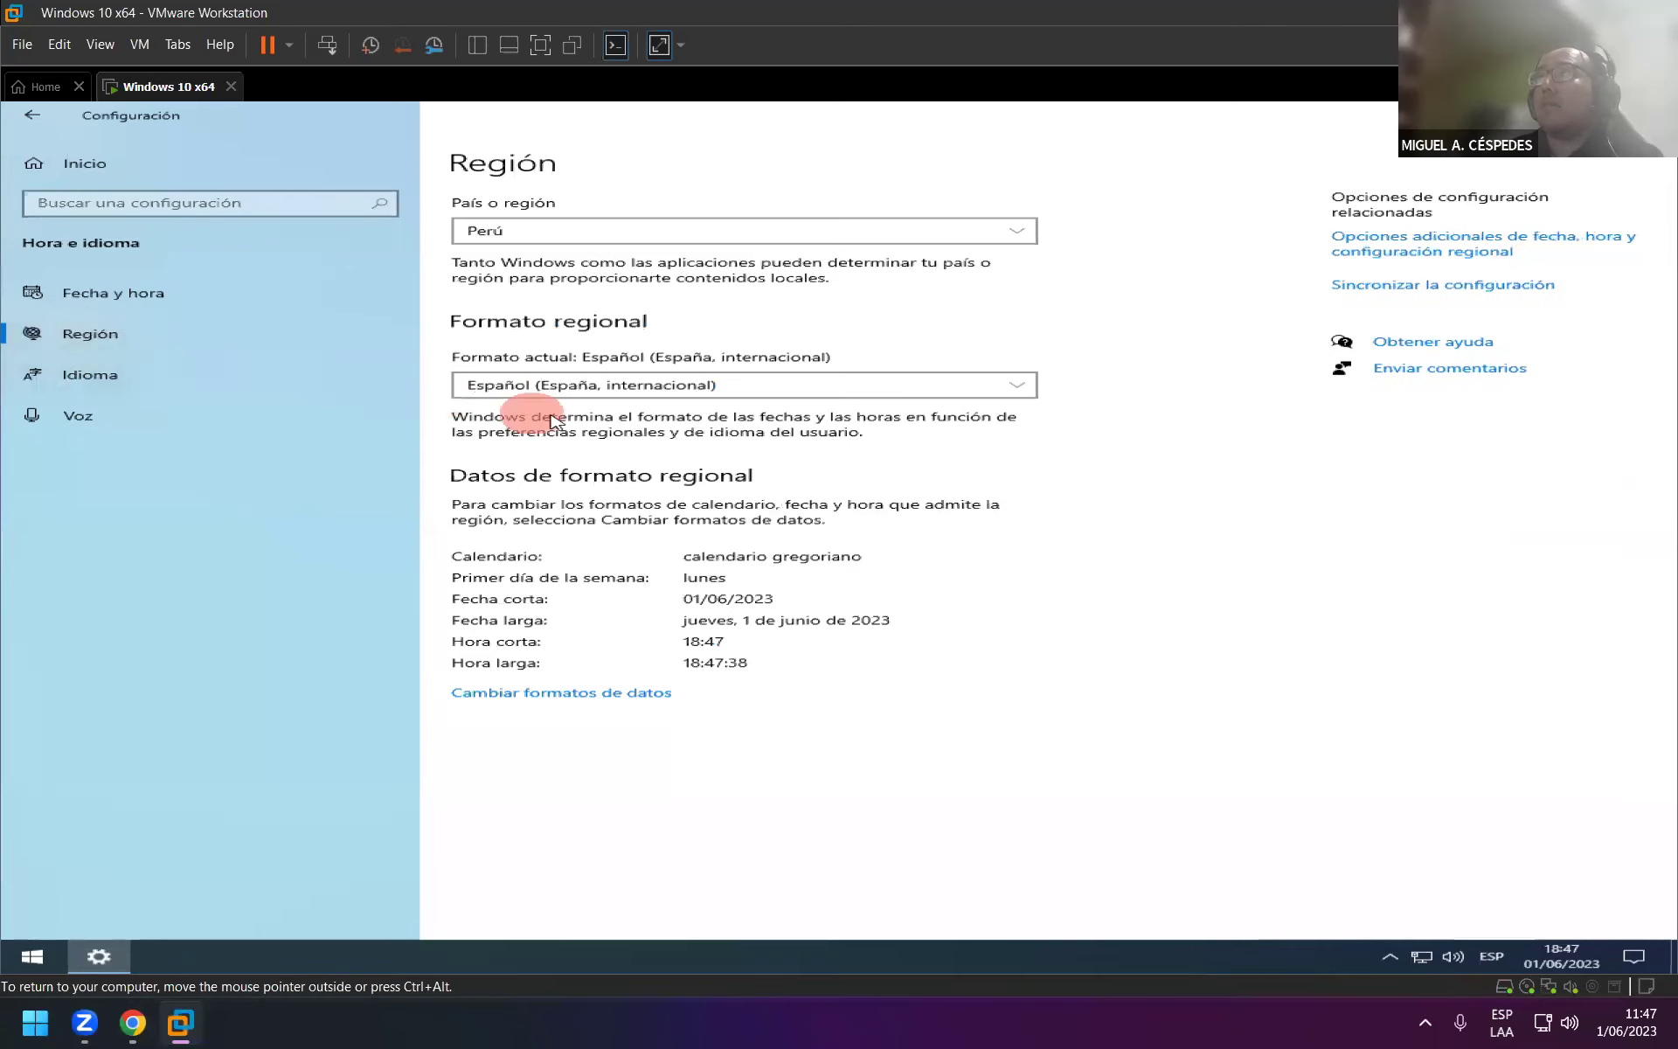
{"action": "left_click", "coordinate": [586, 385]}
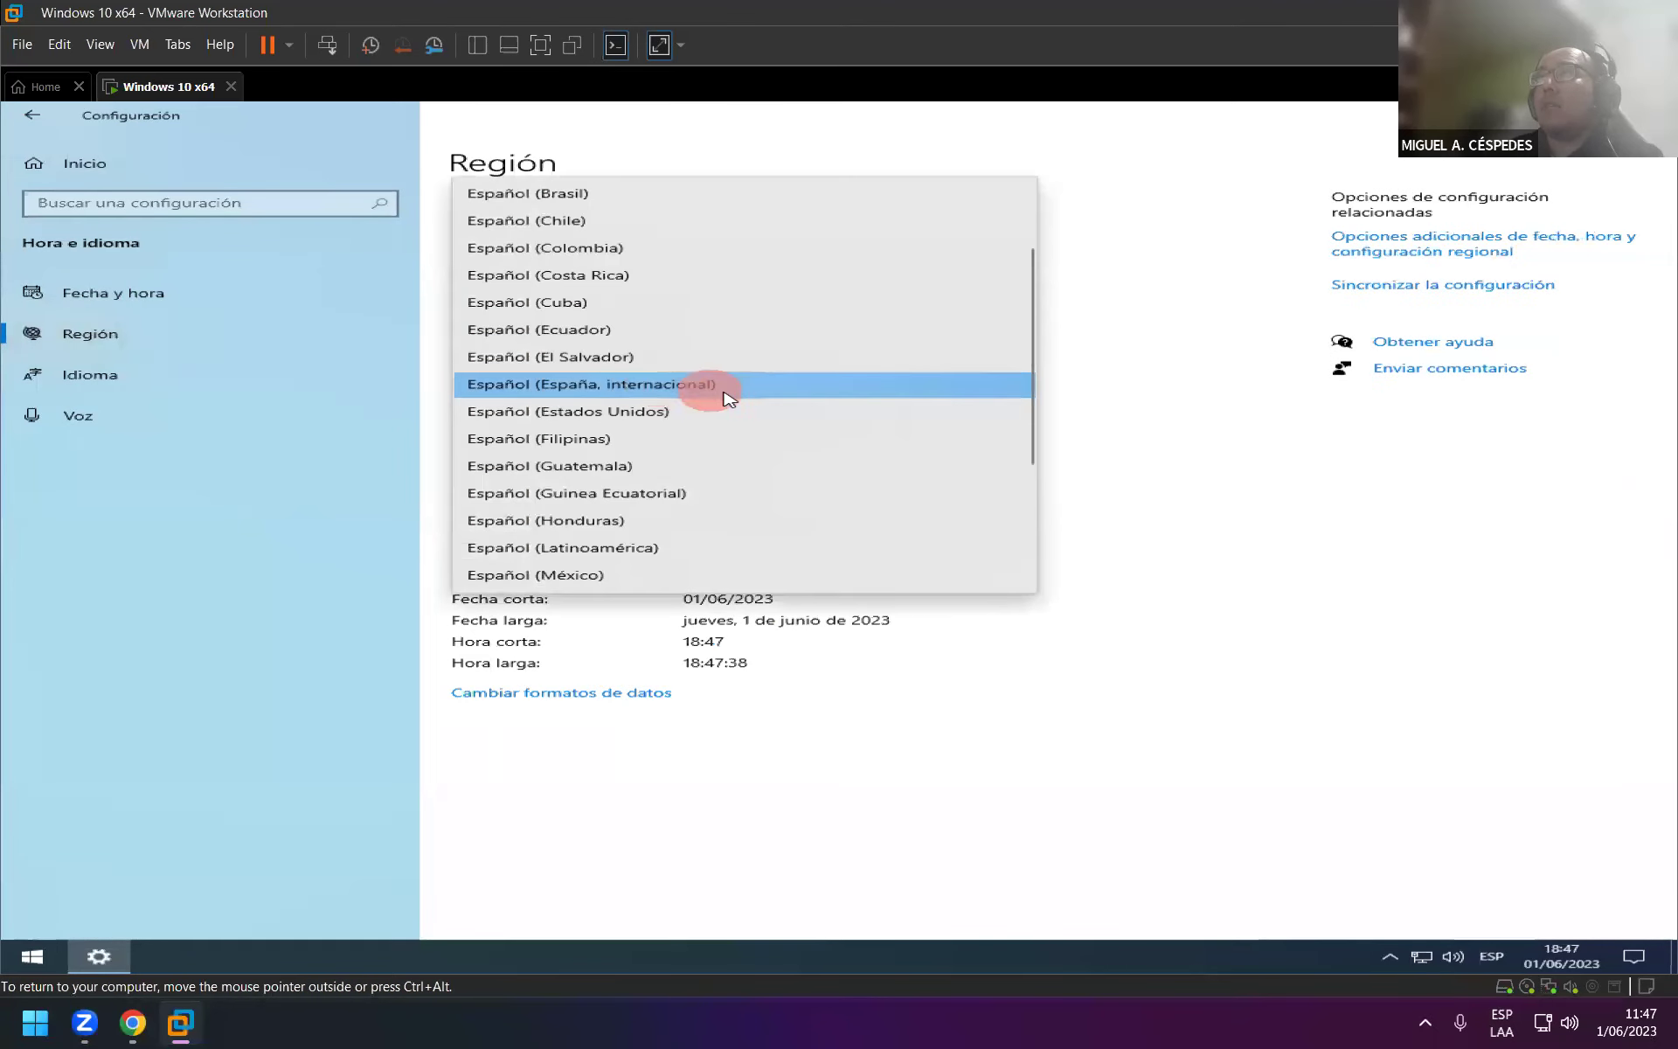
{"action": "left_click", "coordinate": [775, 396]}
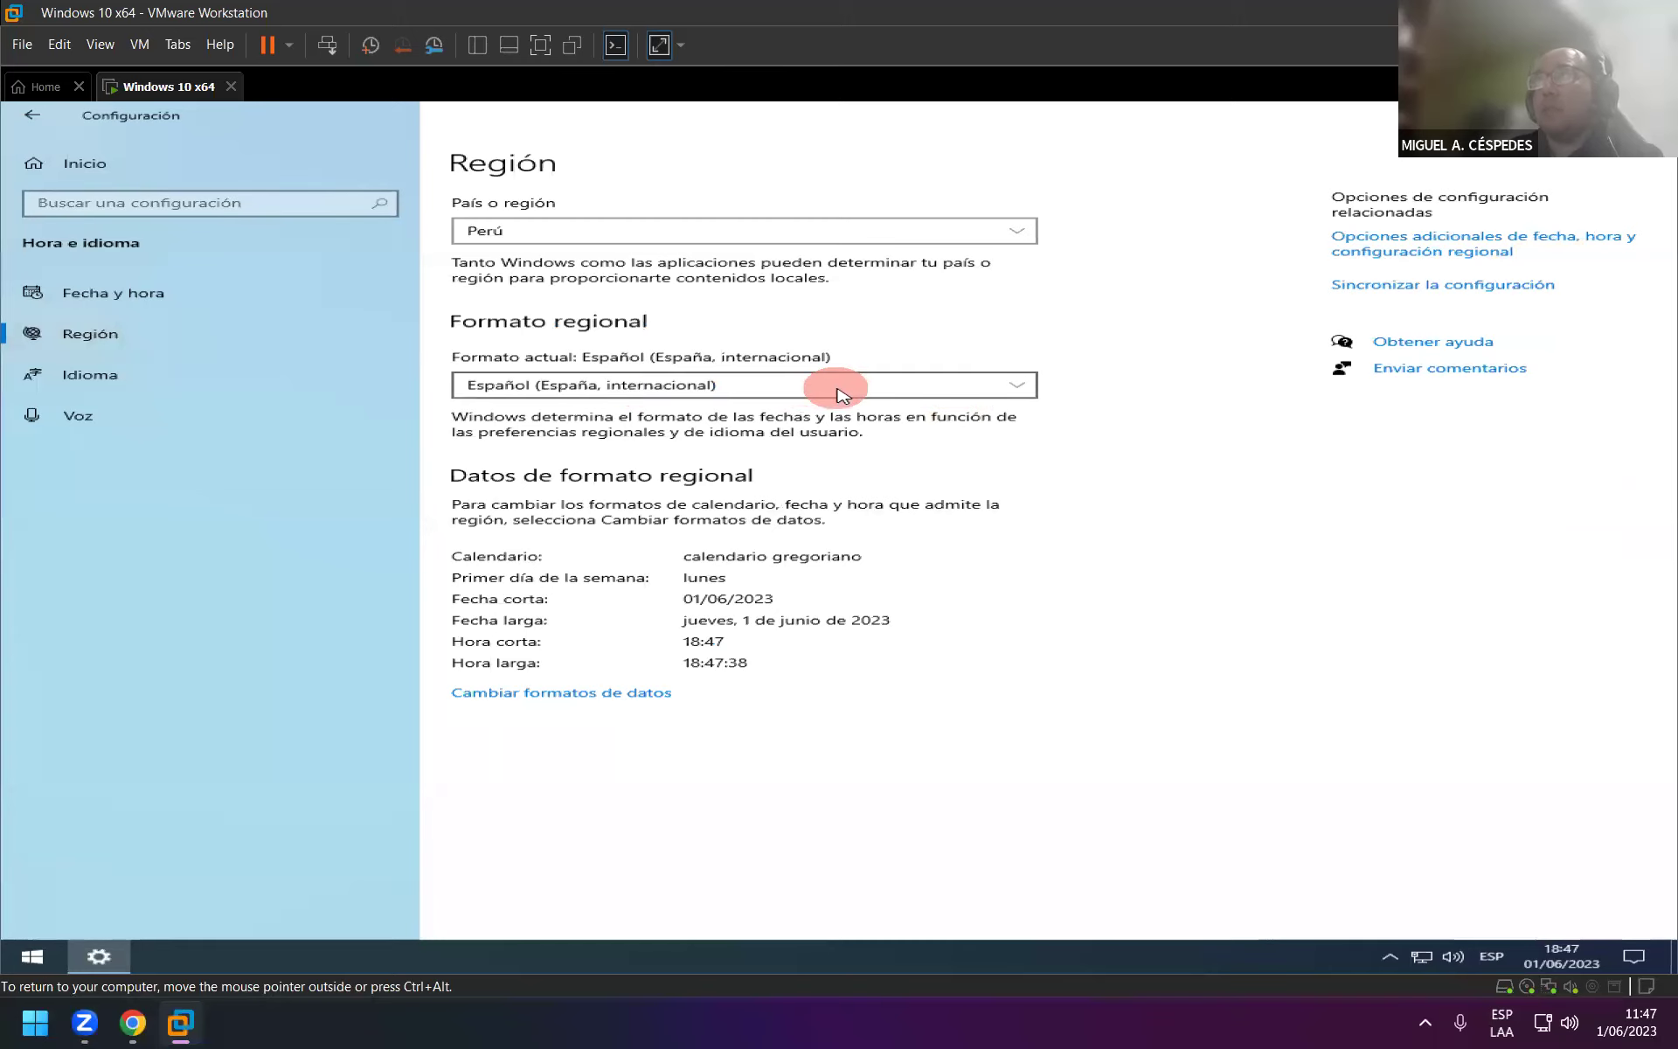
Look at the data format customization page, then move to Fecha y hora.
{"action": "left_click", "coordinate": [551, 697]}
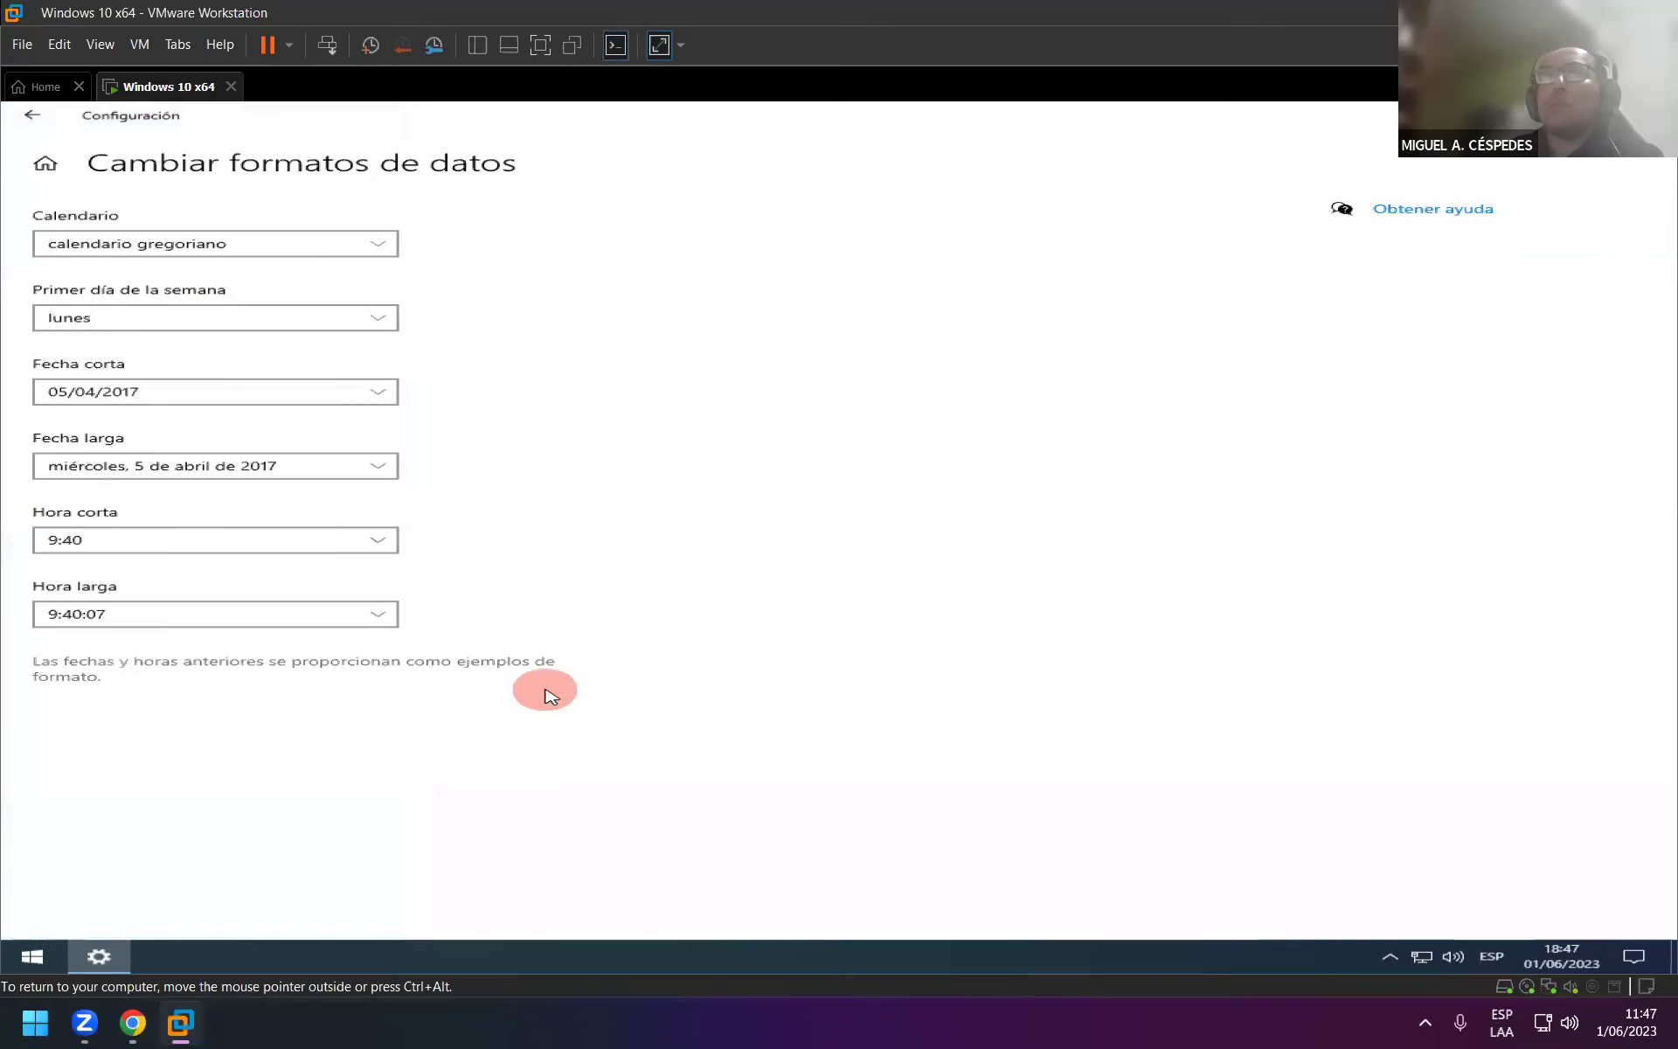
{"action": "left_click", "coordinate": [32, 114]}
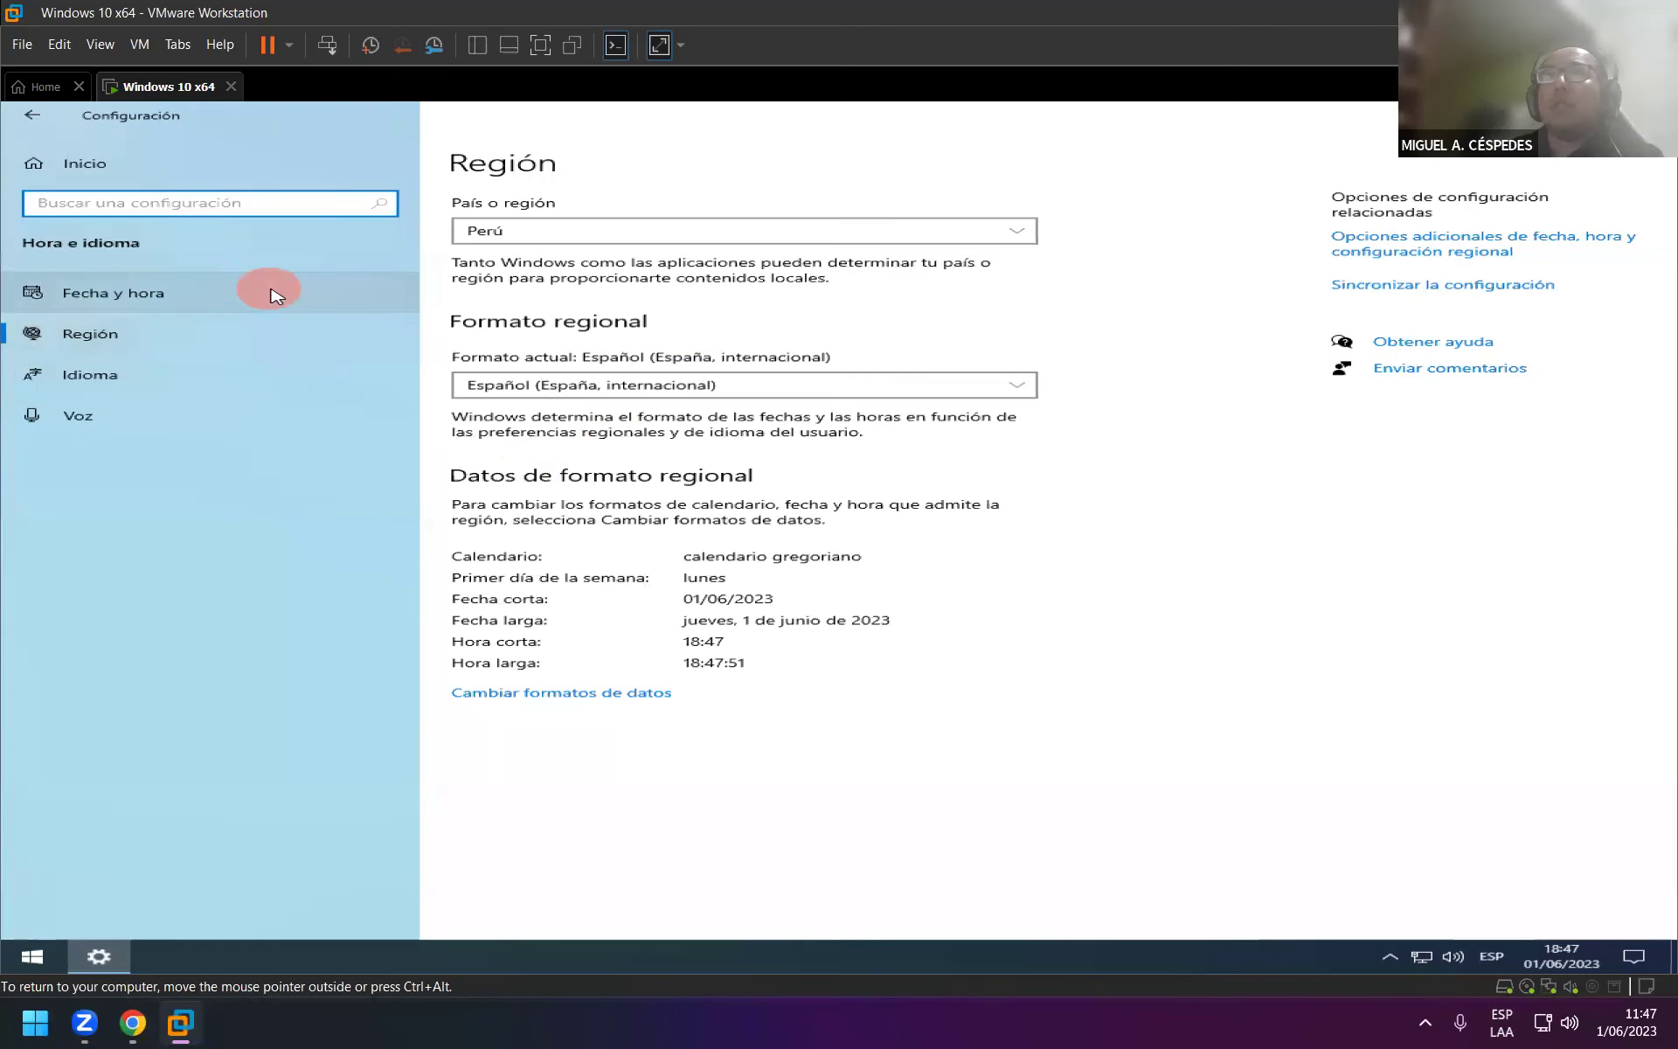
{"action": "left_click", "coordinate": [273, 294]}
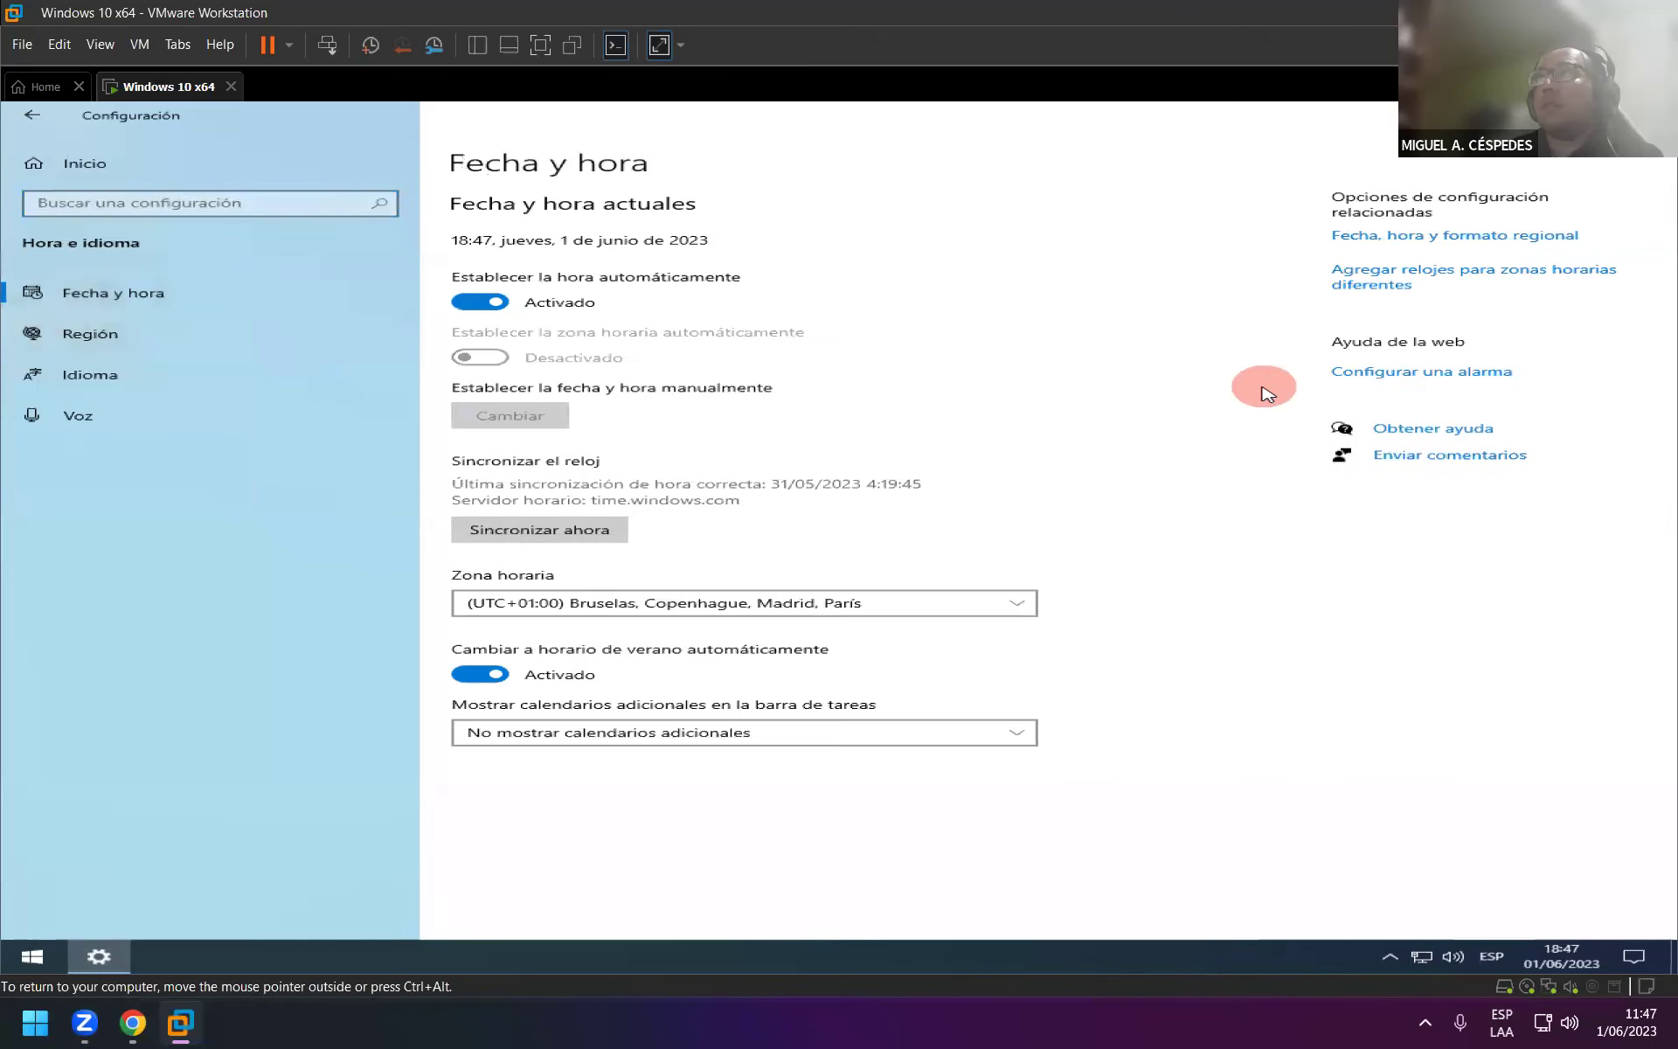
Set the time zone to (UTC-05:00) Bogotá, Lima, Quito, Rio Branco.
{"action": "left_click", "coordinate": [1017, 612]}
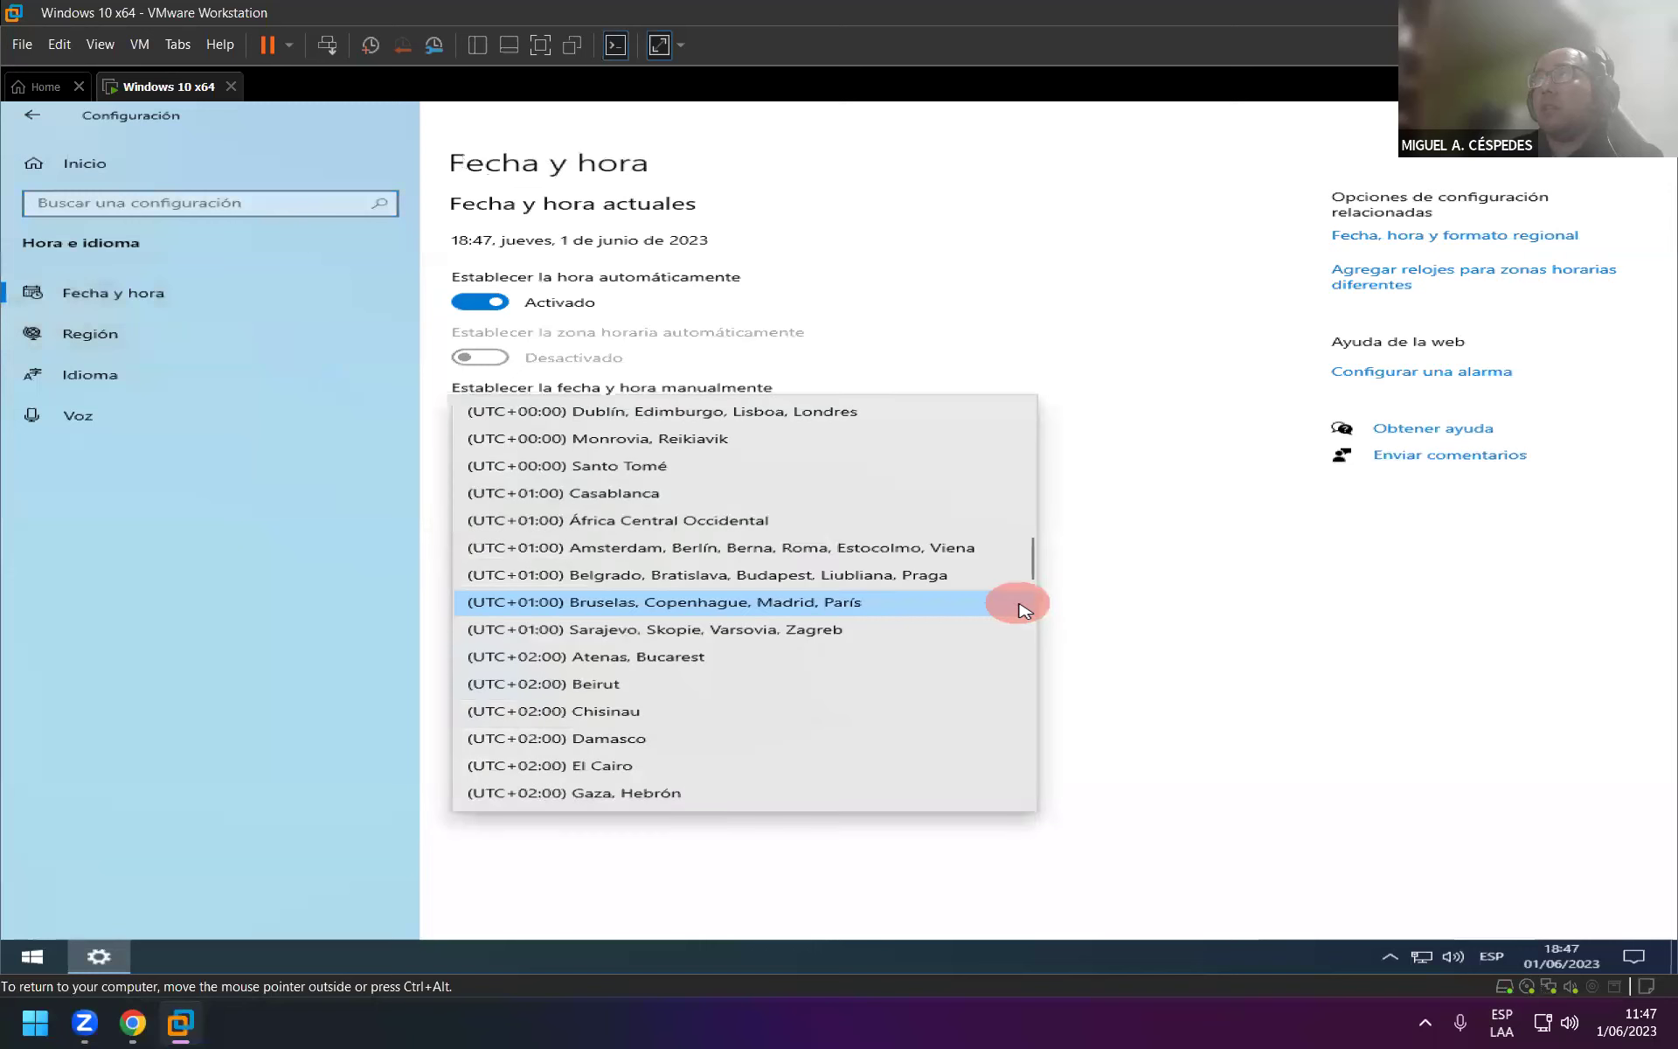
{"action": "scroll", "coordinate": [1014, 704], "scroll_direction": "down", "scroll_amount": 5}
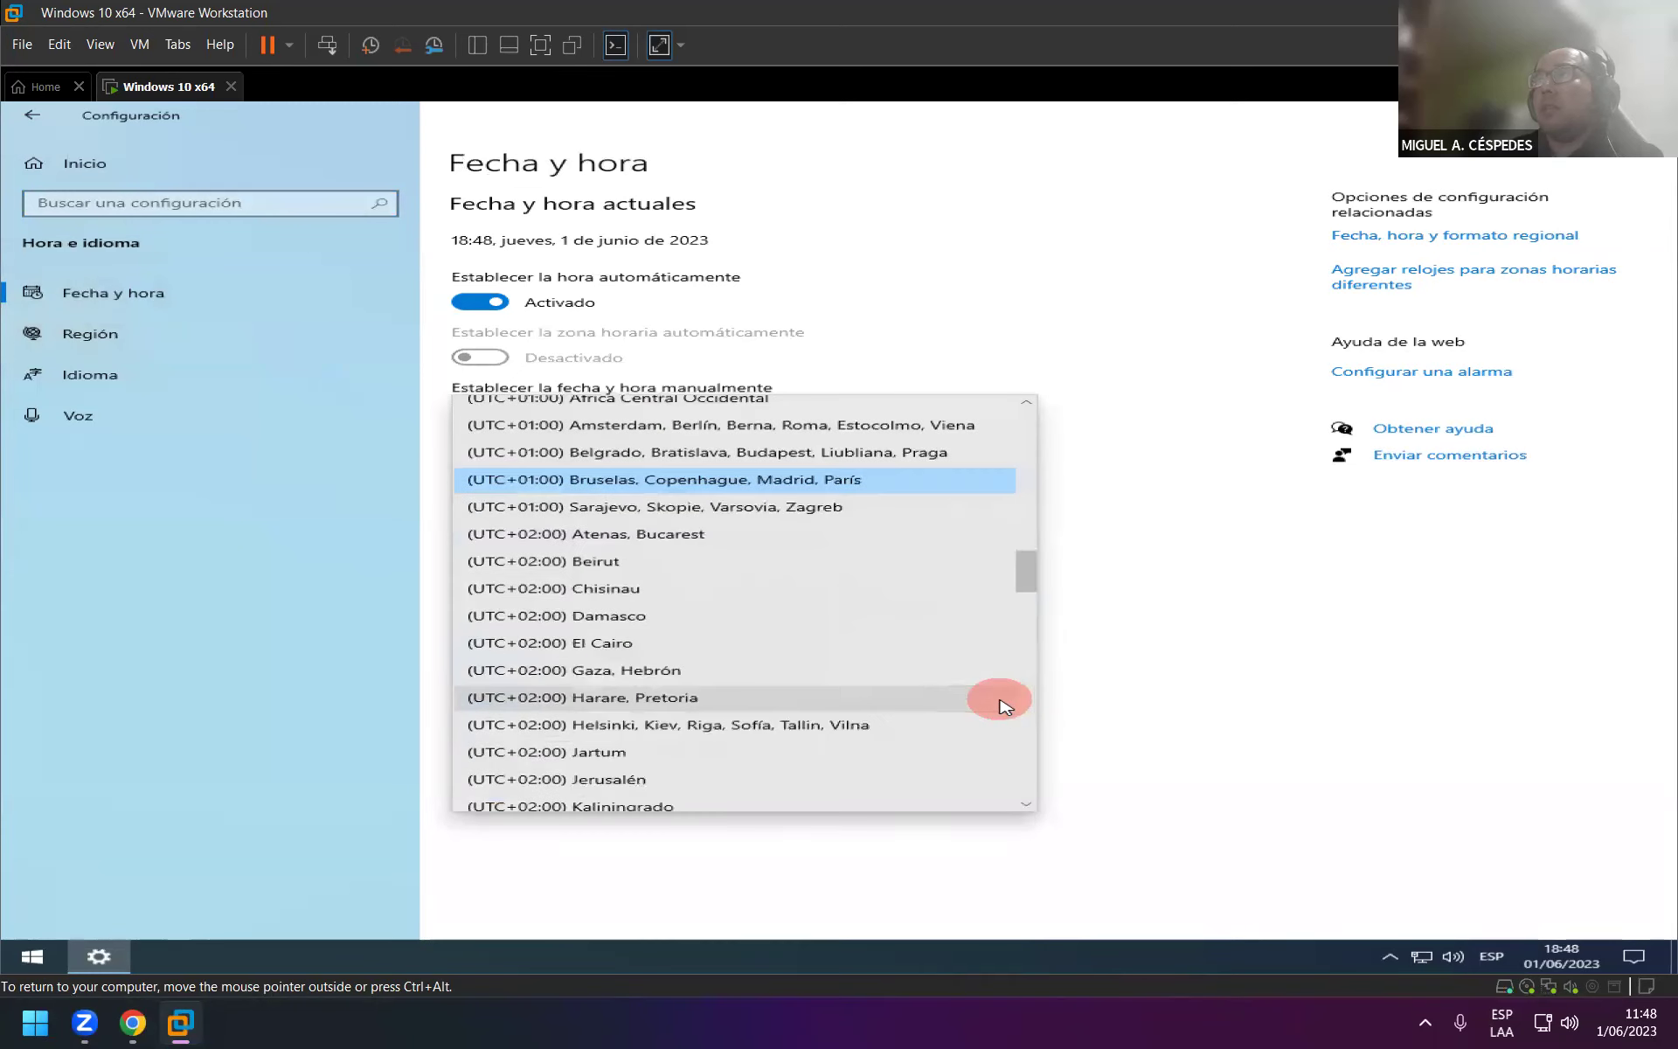
{"action": "scroll", "coordinate": [997, 706], "scroll_direction": "down", "scroll_amount": 2}
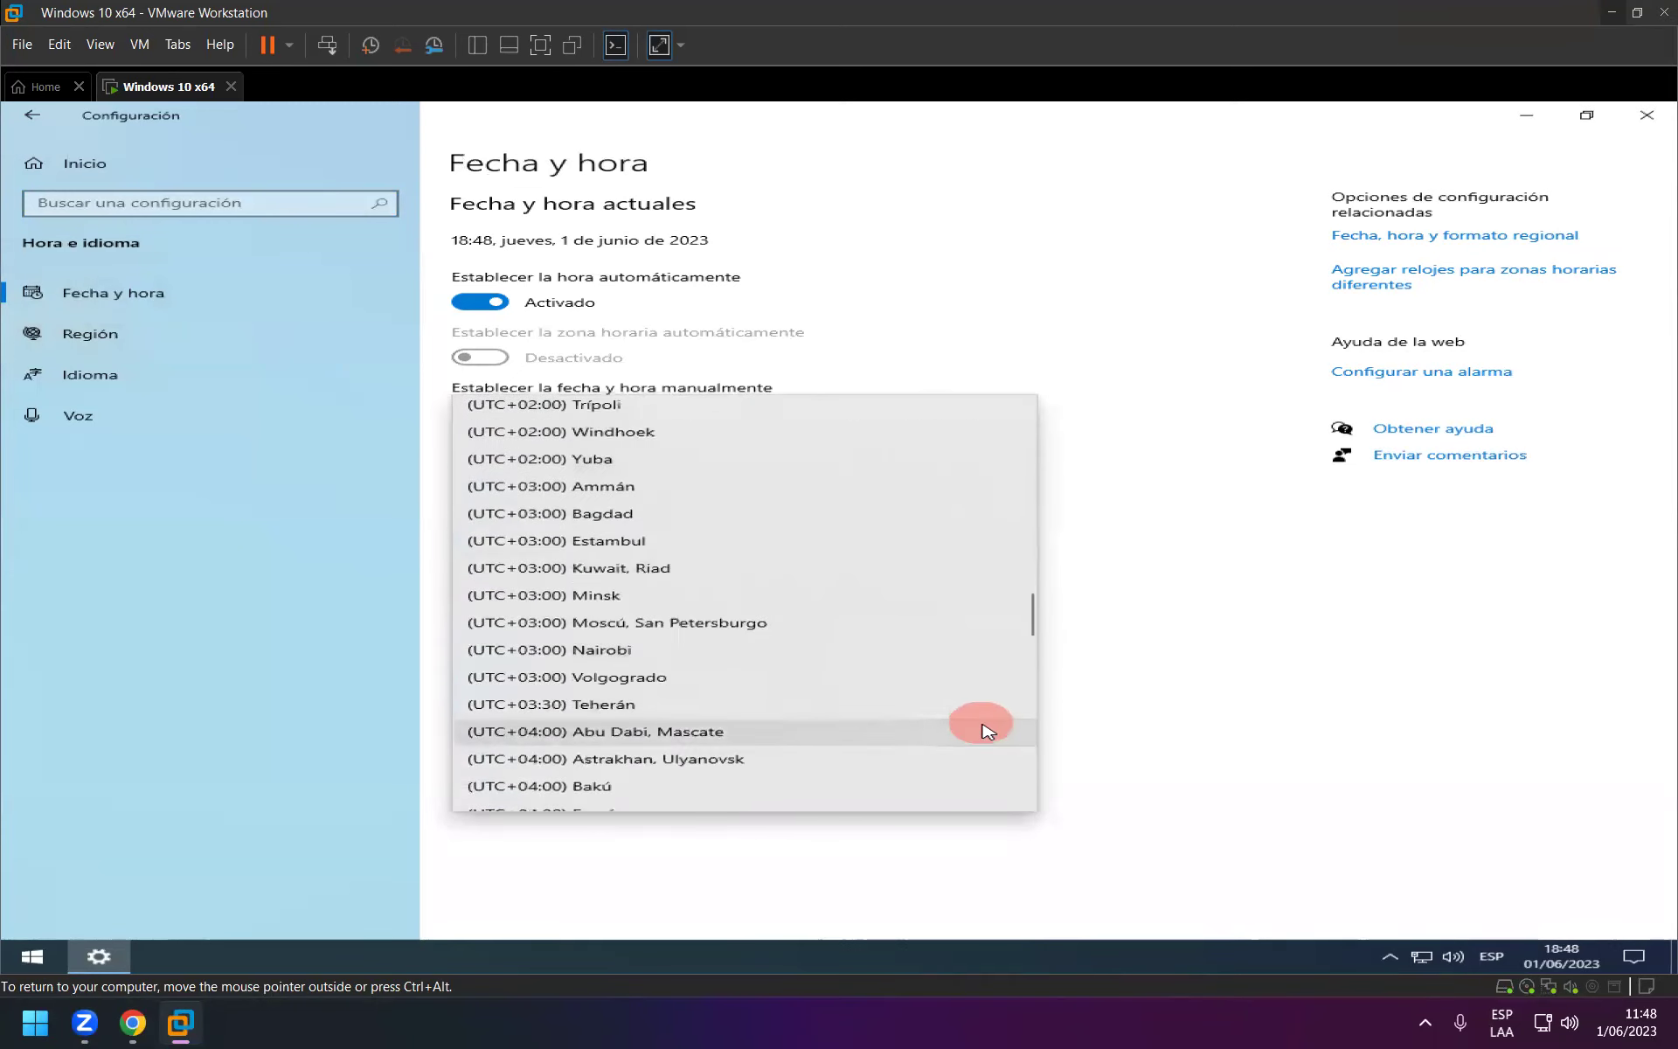
{"action": "scroll", "coordinate": [985, 726], "scroll_direction": "down", "scroll_amount": 2}
{"action": "scroll", "coordinate": [986, 727], "scroll_direction": "down", "scroll_amount": 3}
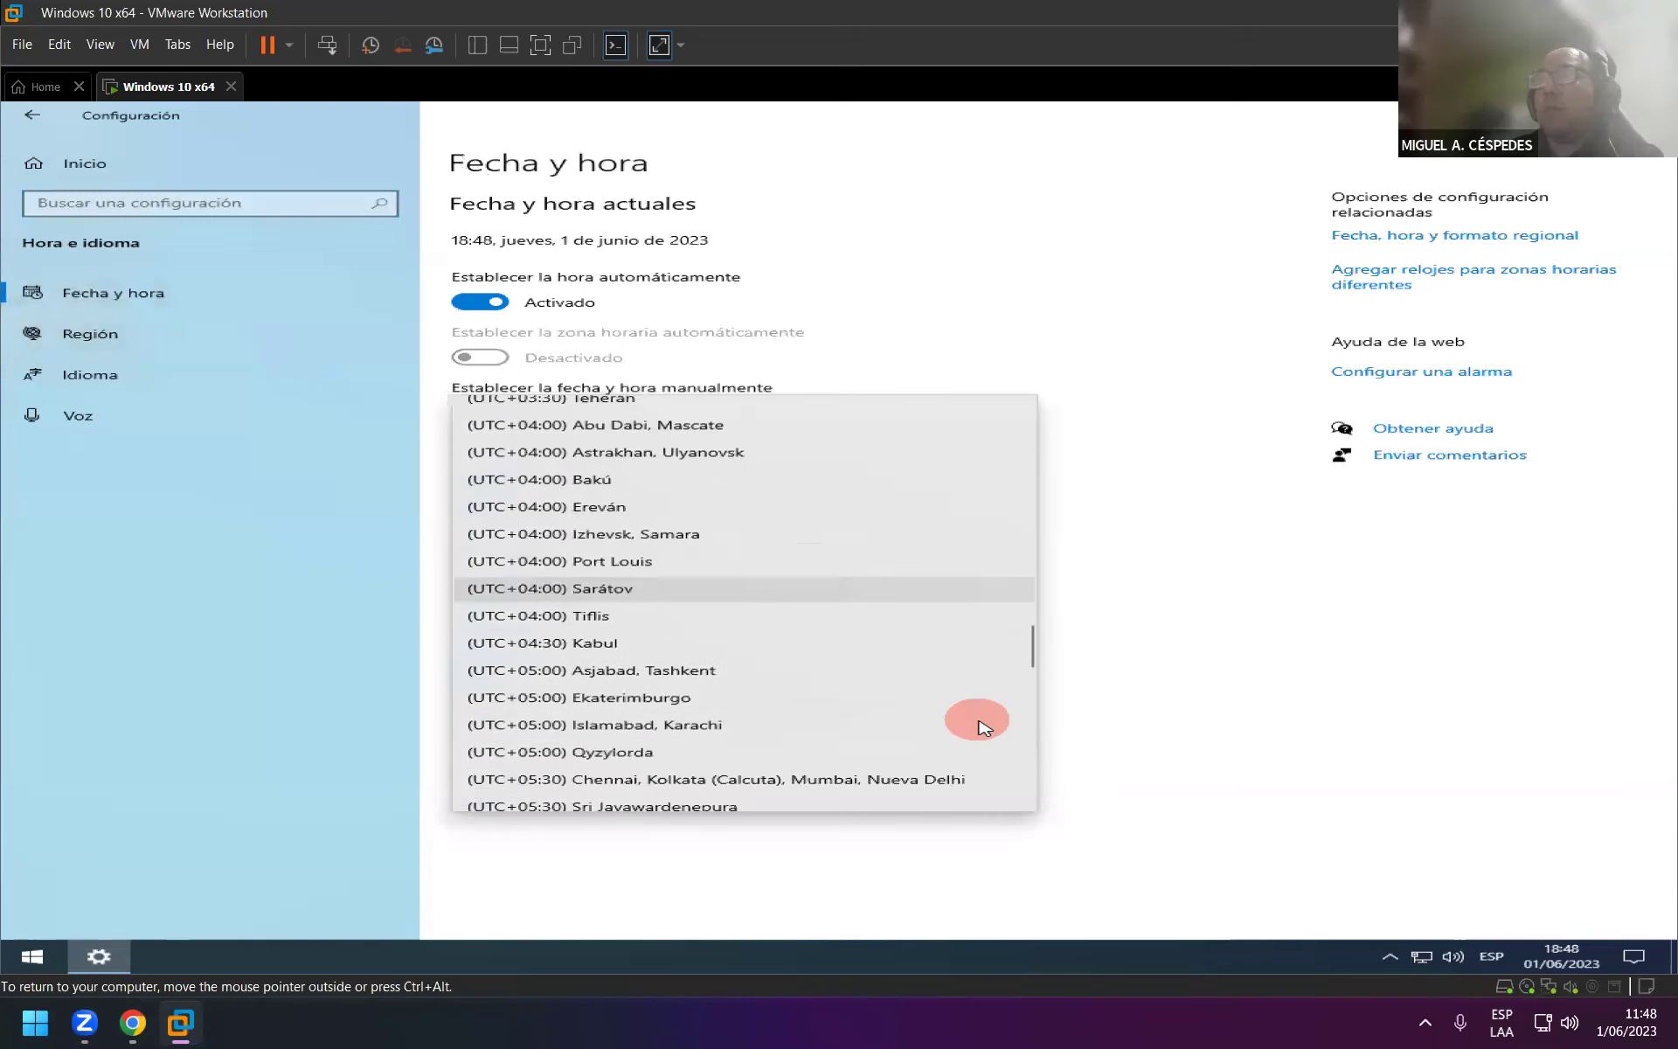
{"action": "scroll", "coordinate": [980, 728], "scroll_direction": "down", "scroll_amount": 3}
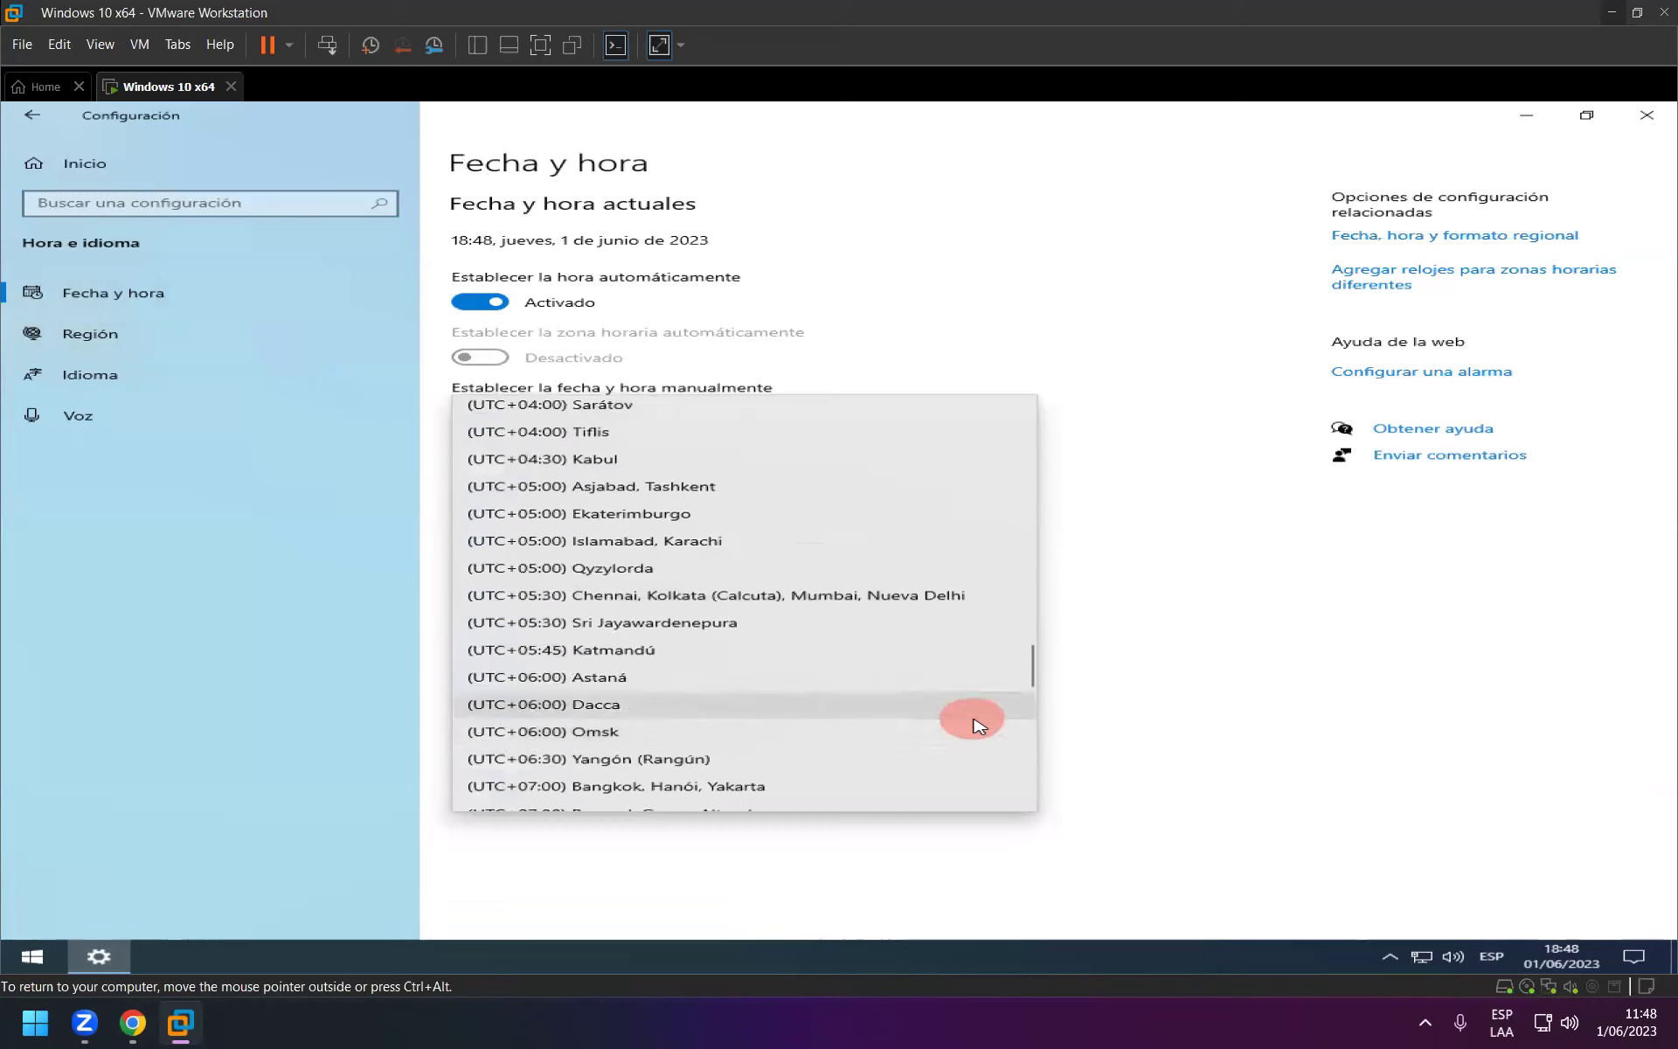
{"action": "scroll", "coordinate": [978, 727], "scroll_direction": "down", "scroll_amount": 3}
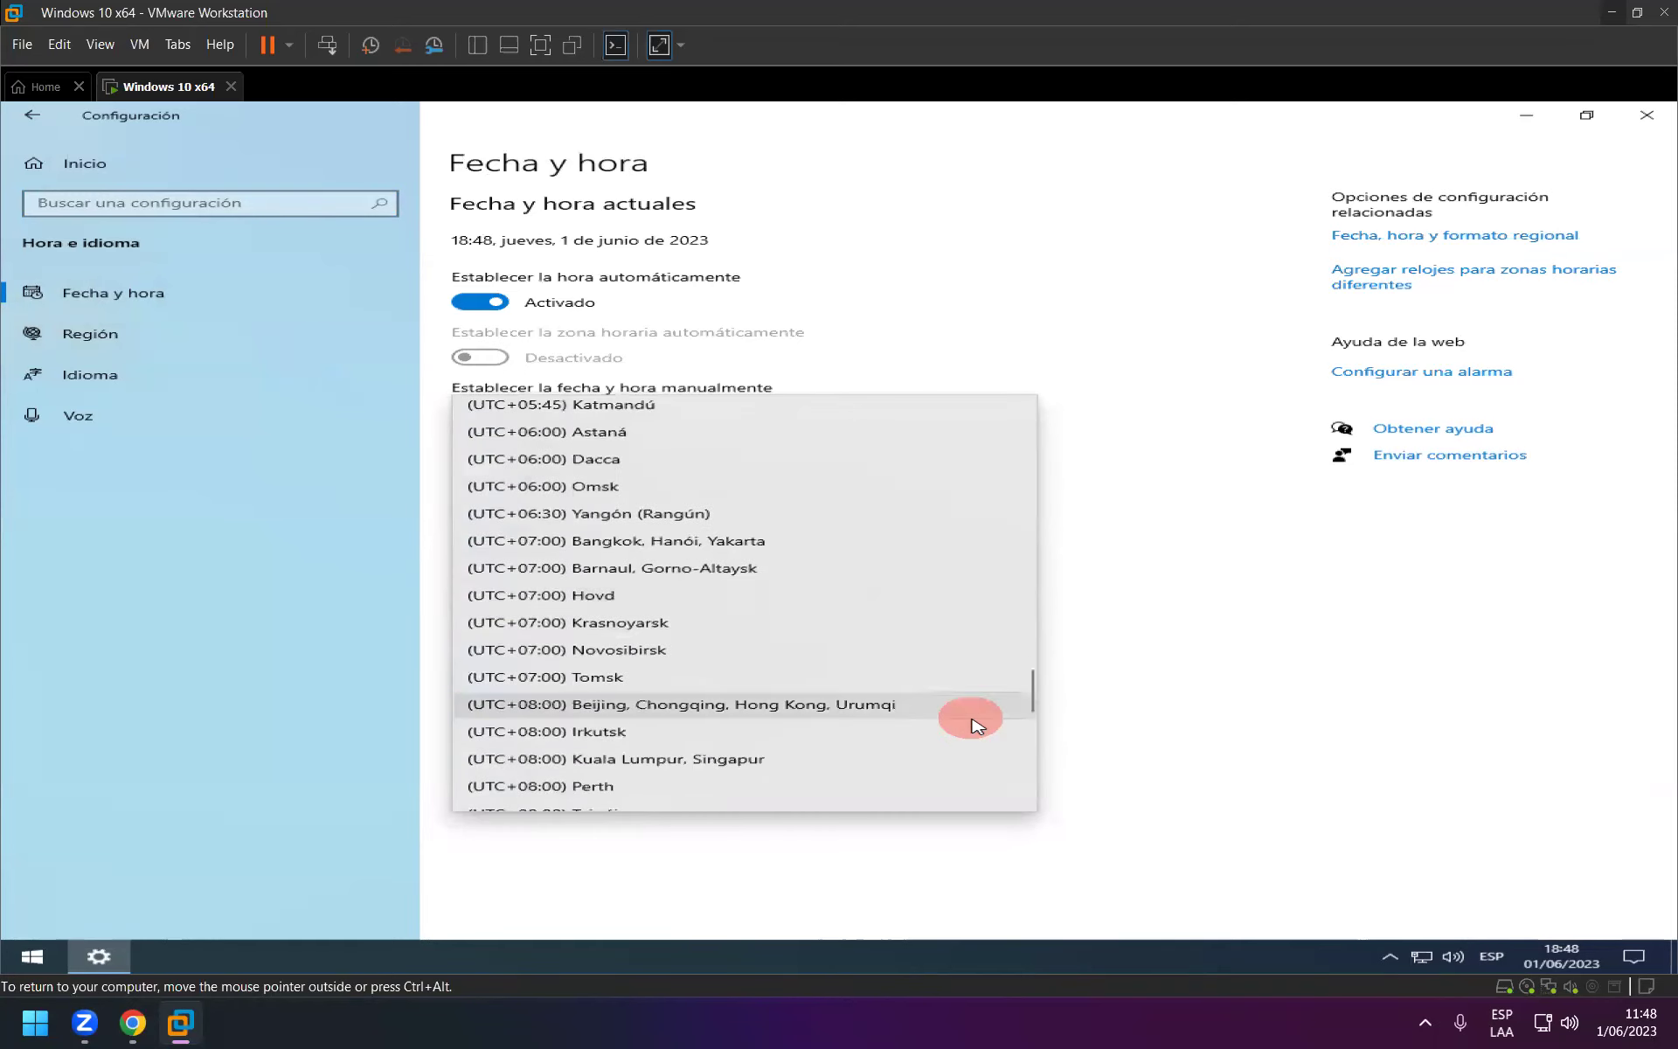
{"action": "scroll", "coordinate": [976, 725], "scroll_direction": "down", "scroll_amount": 2}
{"action": "scroll", "coordinate": [959, 711], "scroll_direction": "up", "scroll_amount": 10}
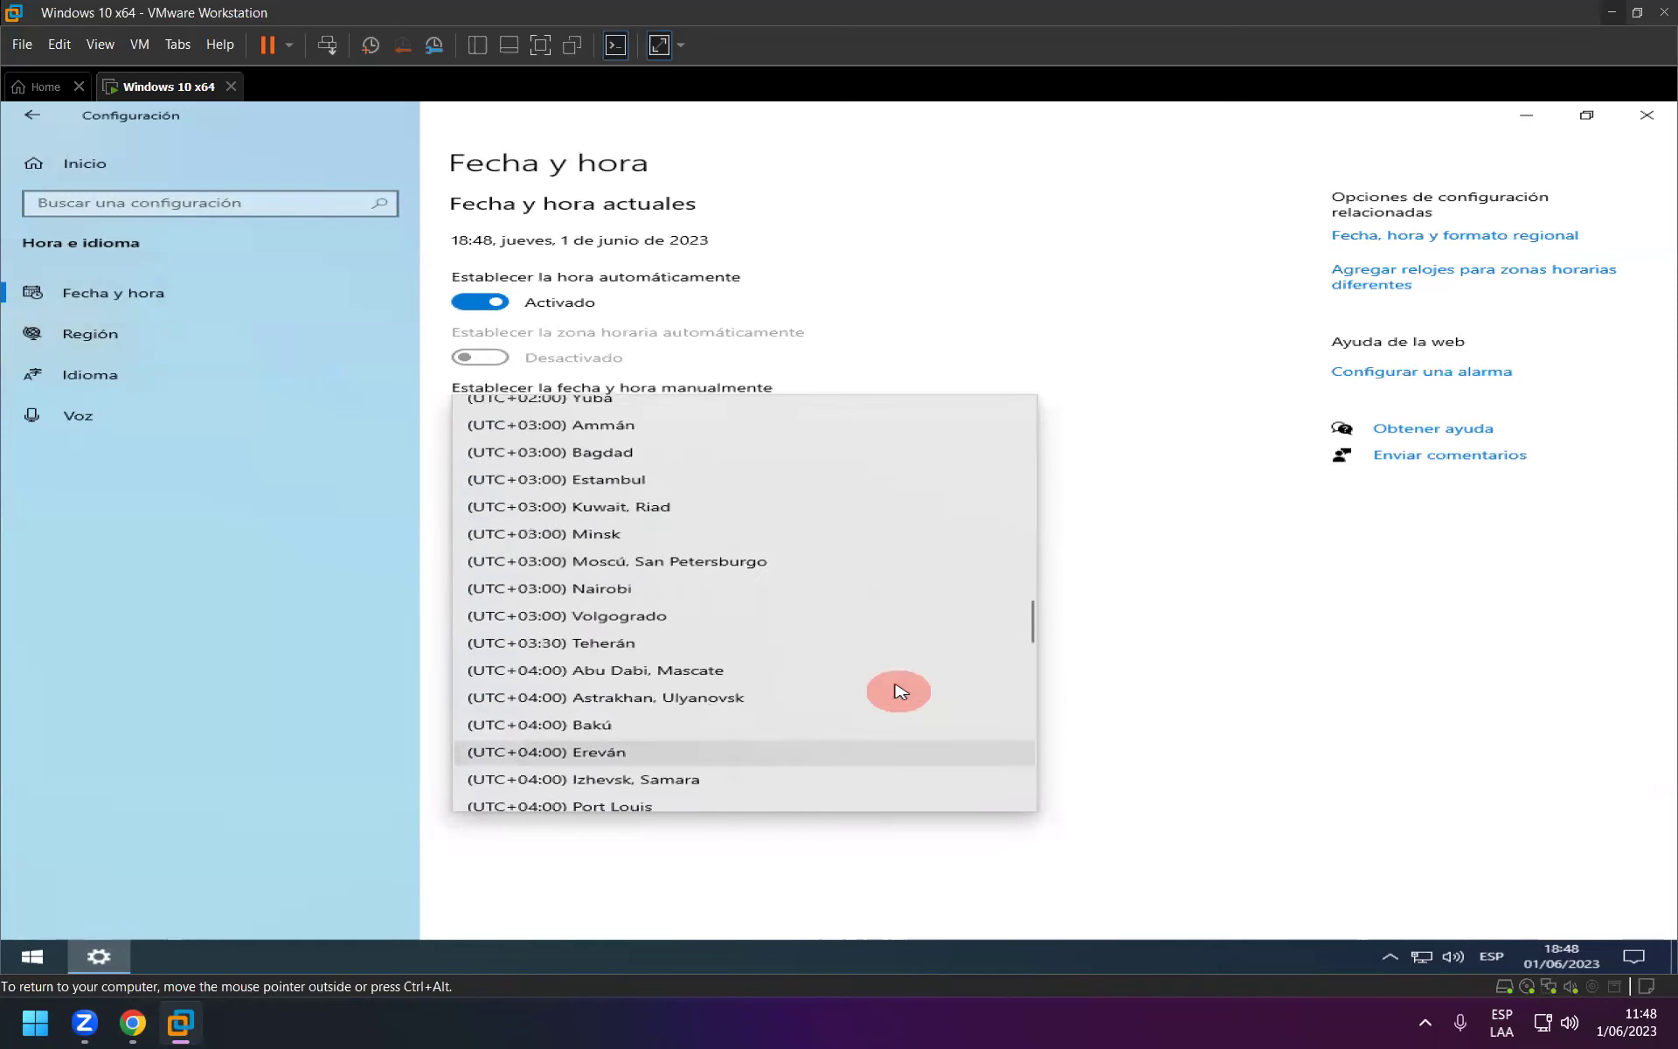
{"action": "scroll", "coordinate": [896, 664], "scroll_direction": "up", "scroll_amount": 14}
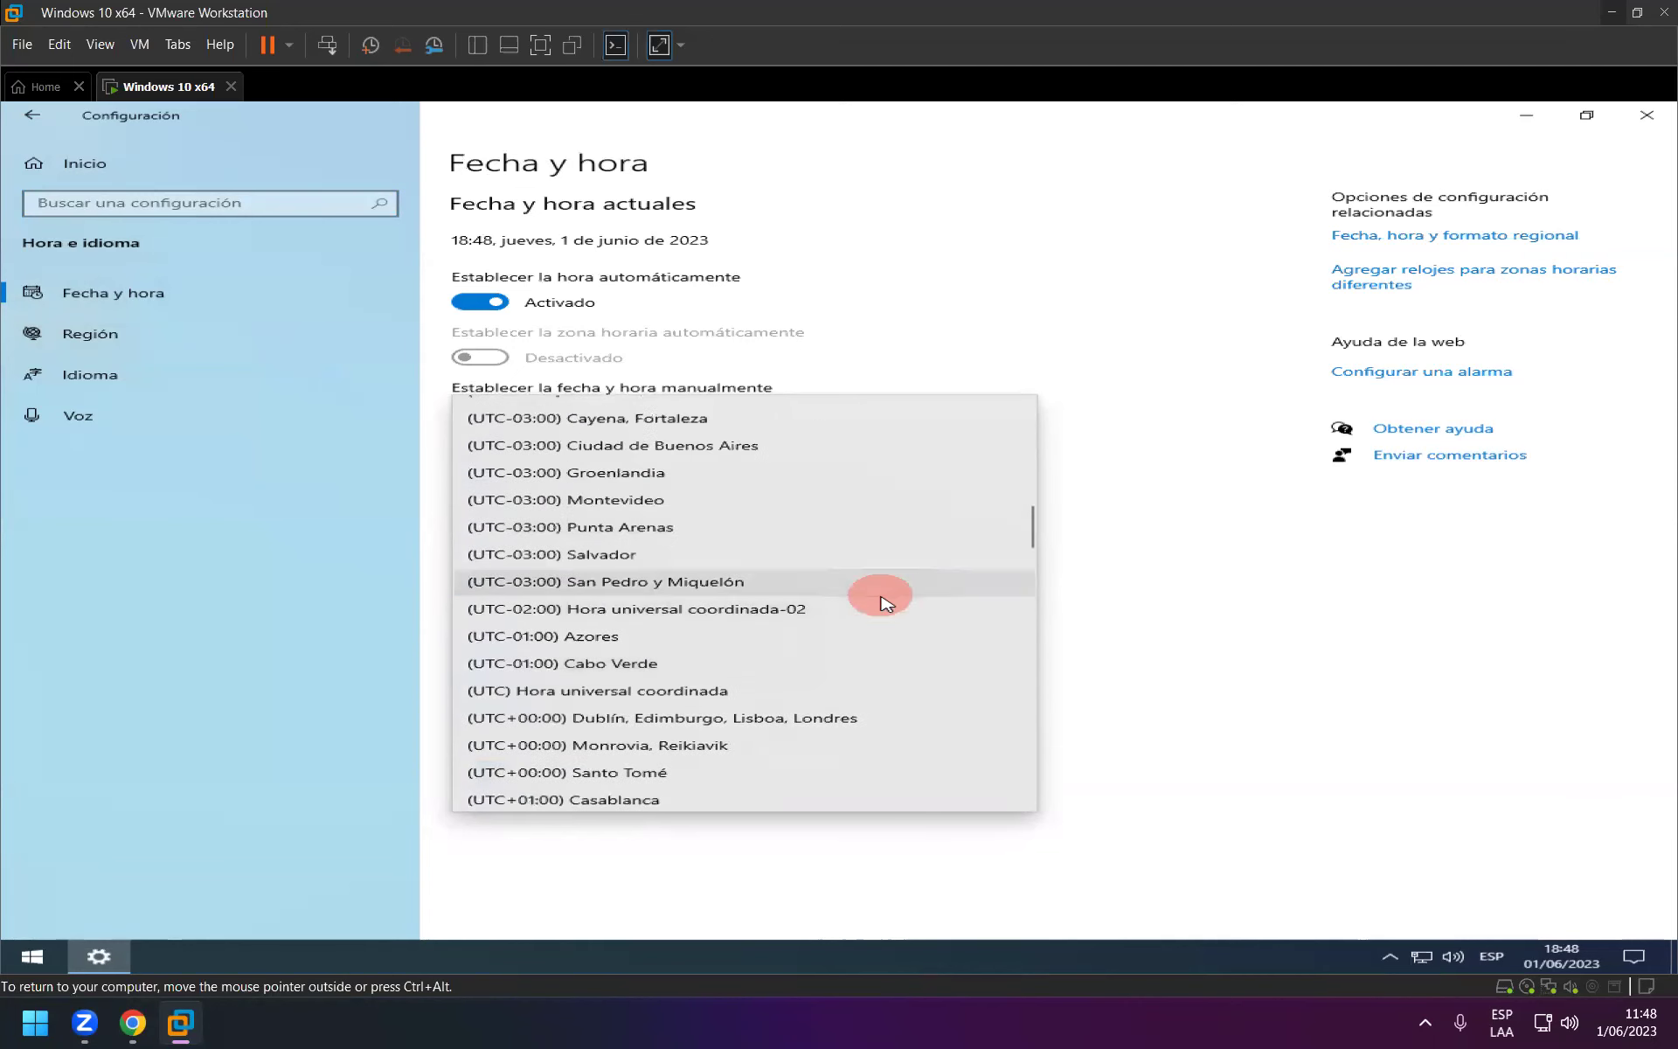
{"action": "scroll", "coordinate": [887, 594], "scroll_direction": "up", "scroll_amount": 5}
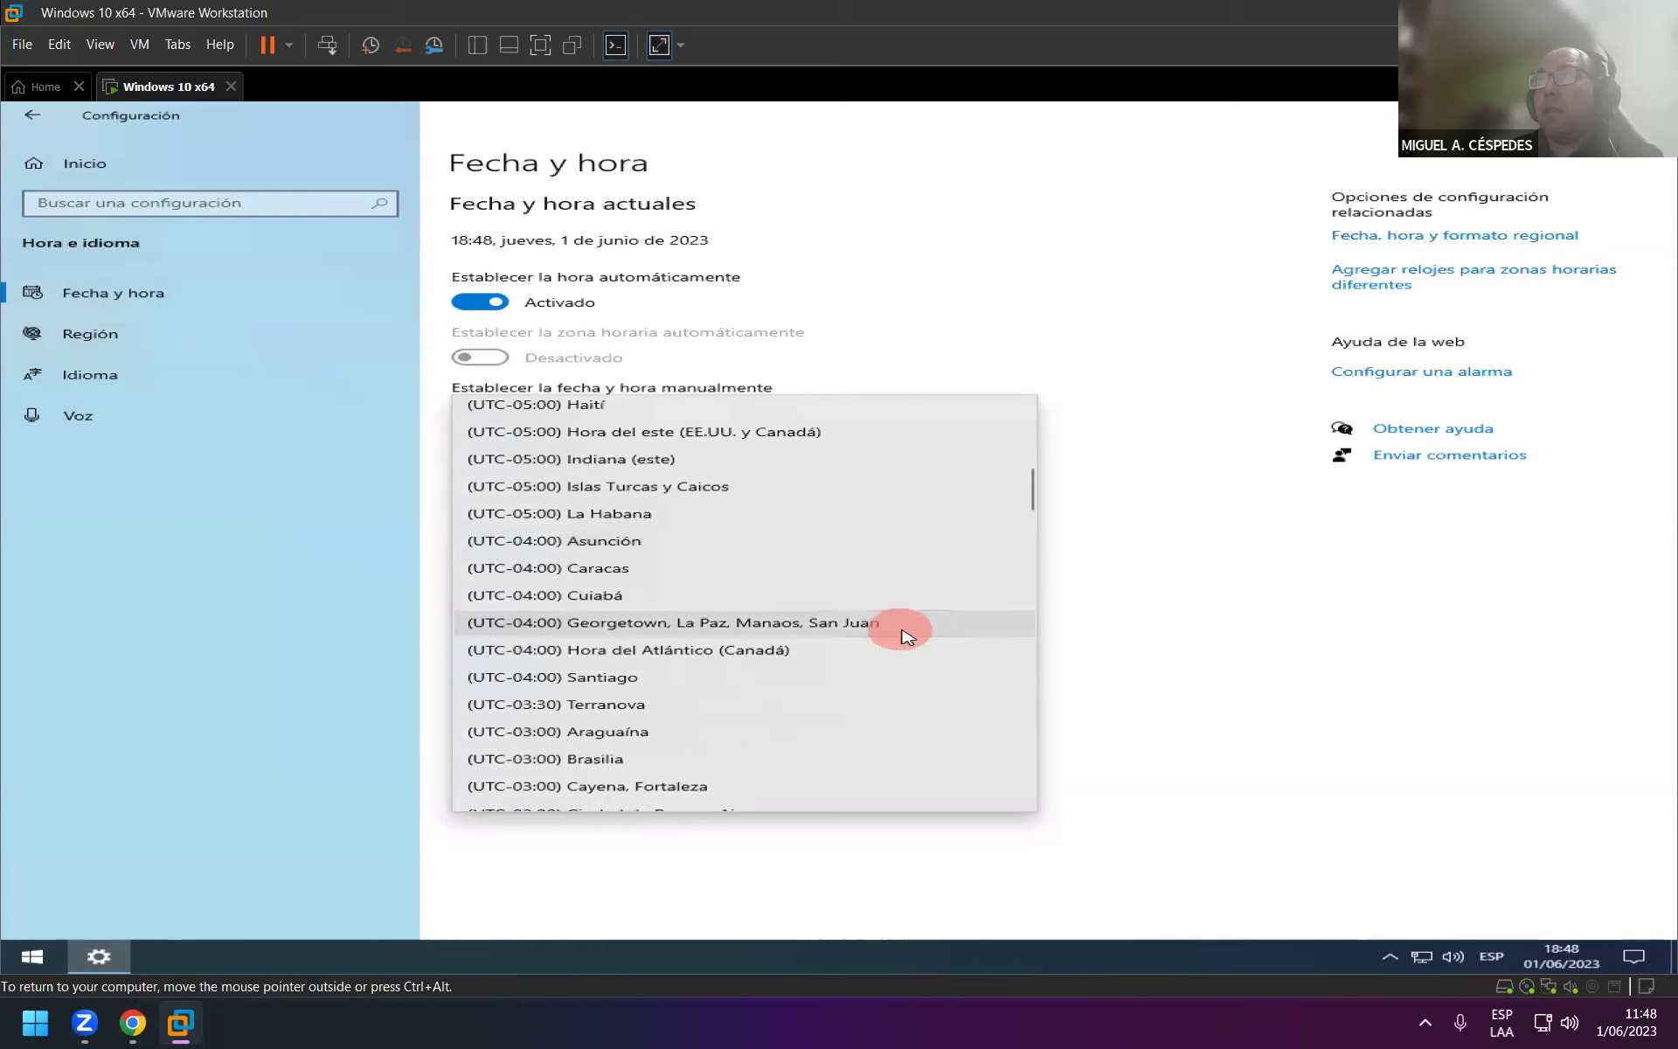
{"action": "scroll", "coordinate": [904, 634], "scroll_direction": "up", "scroll_amount": 2}
{"action": "left_click", "coordinate": [949, 471]}
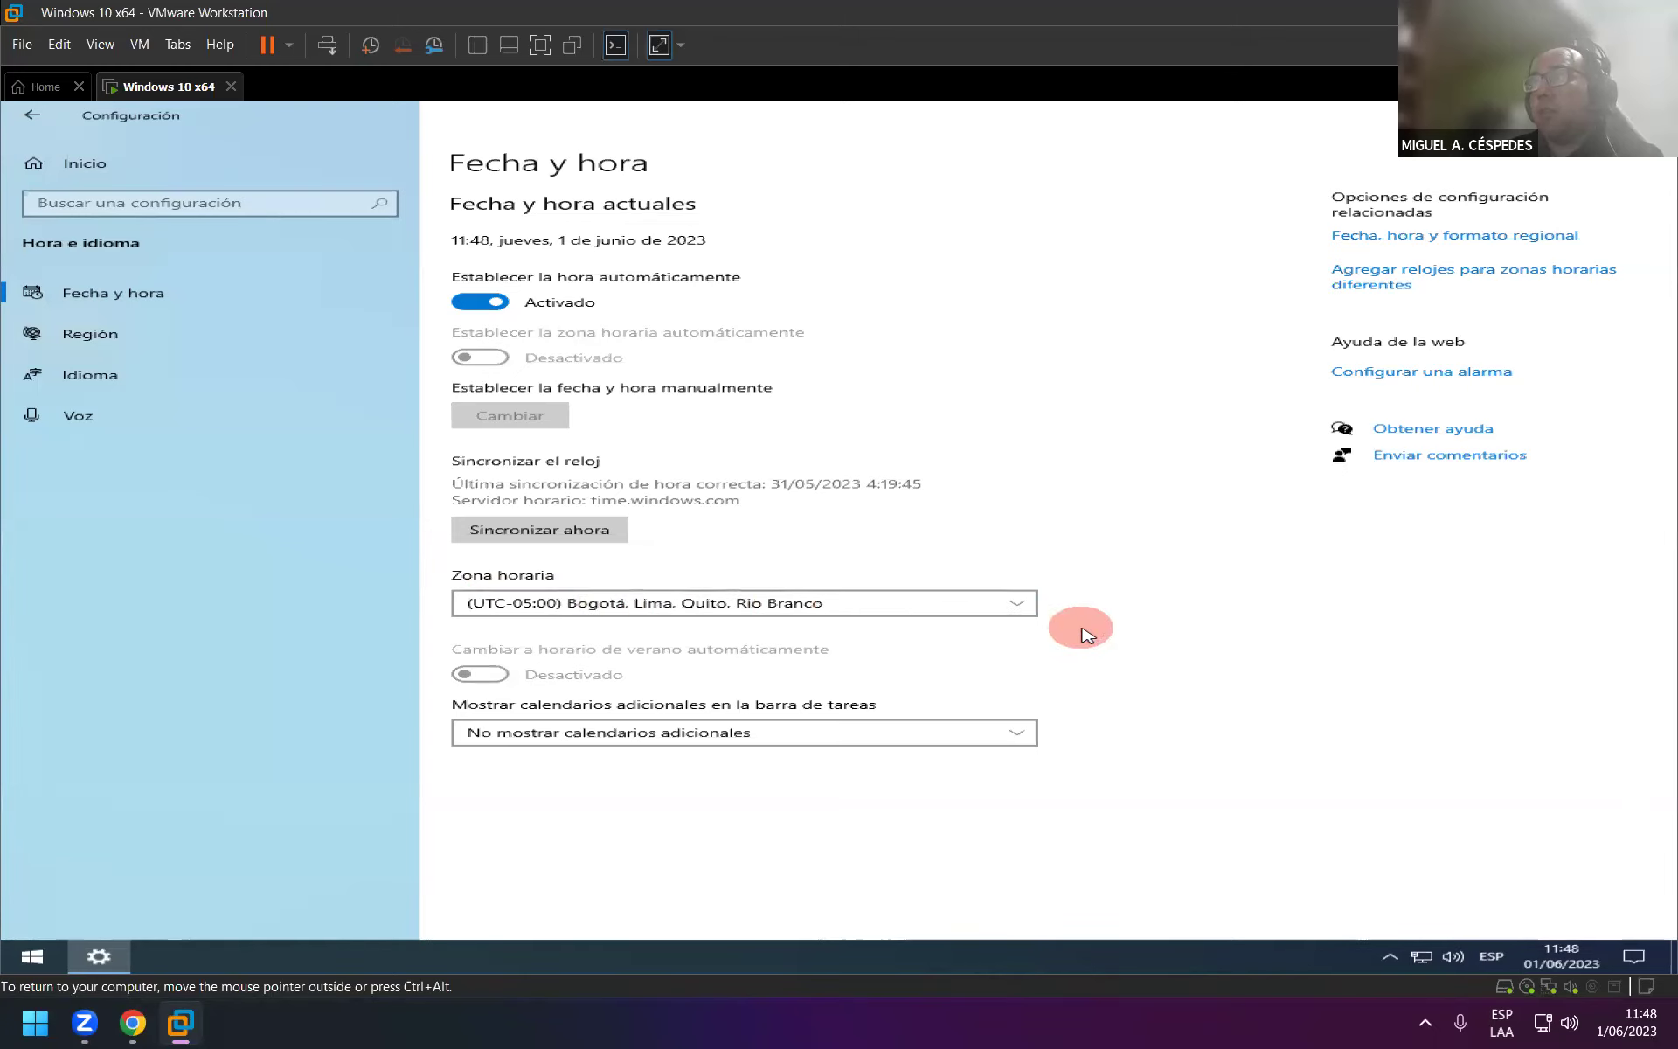
Show the Región page with Perú and Español (España, internacional), returning focus to the VM.
{"action": "left_click", "coordinate": [175, 330]}
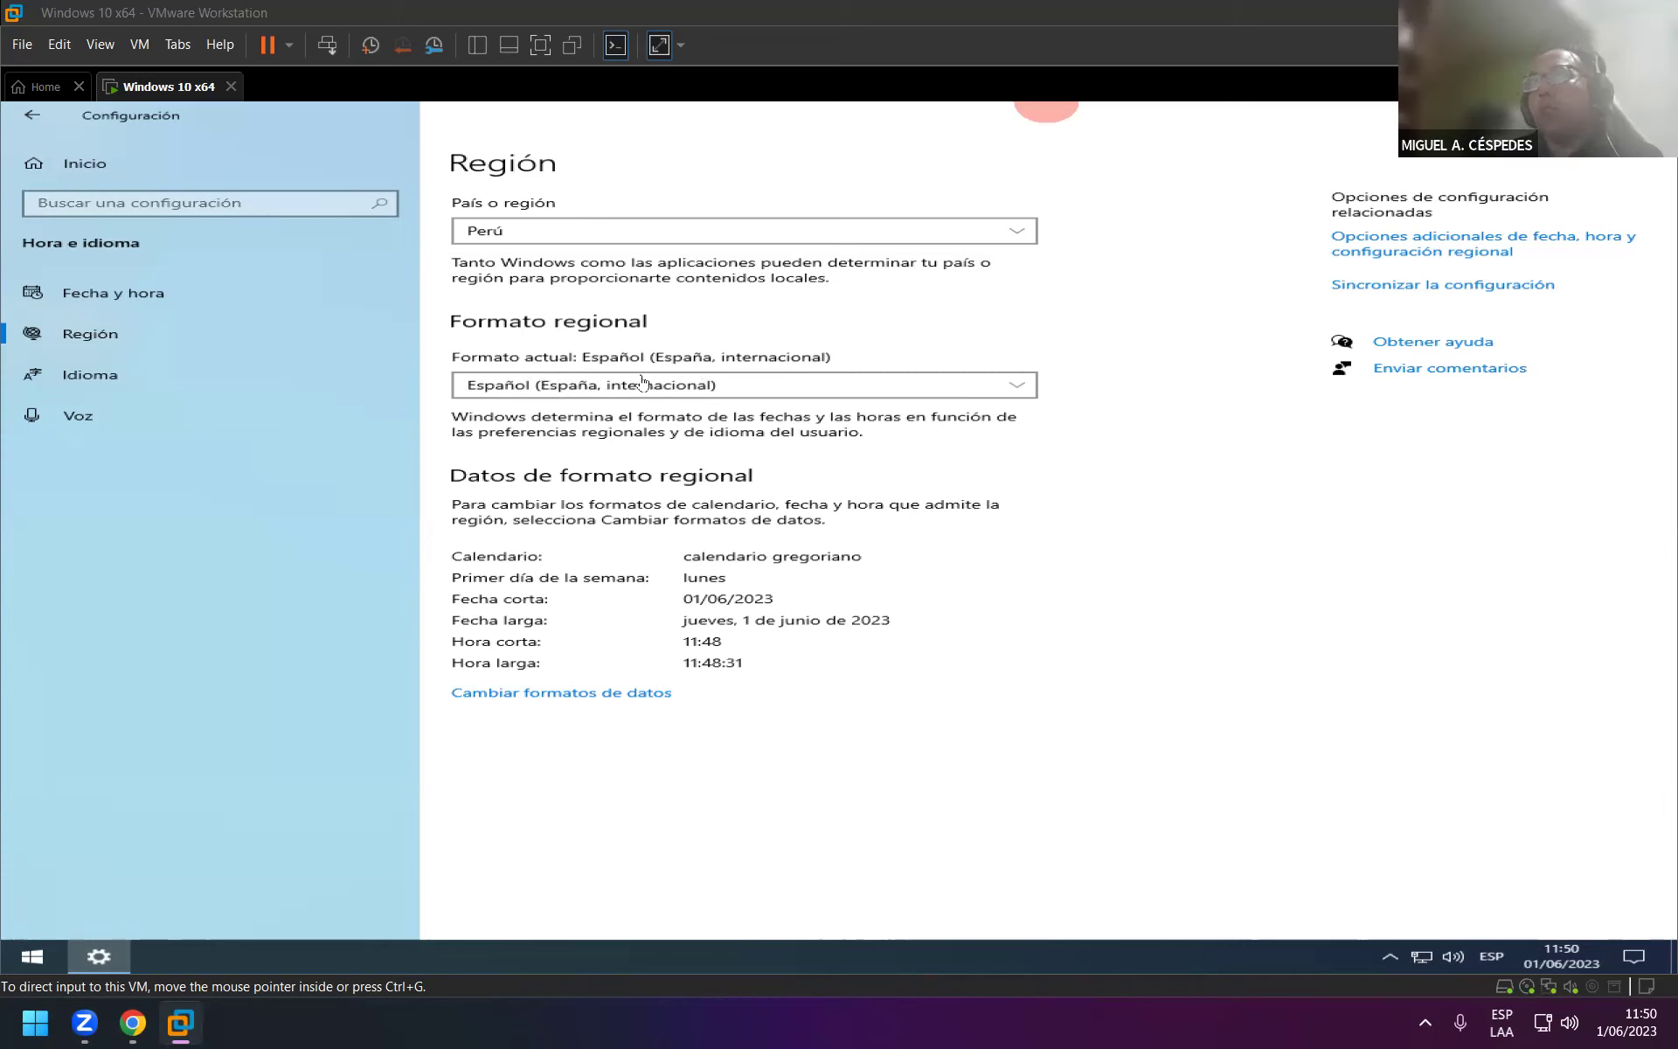
{"action": "left_click", "coordinate": [227, 377]}
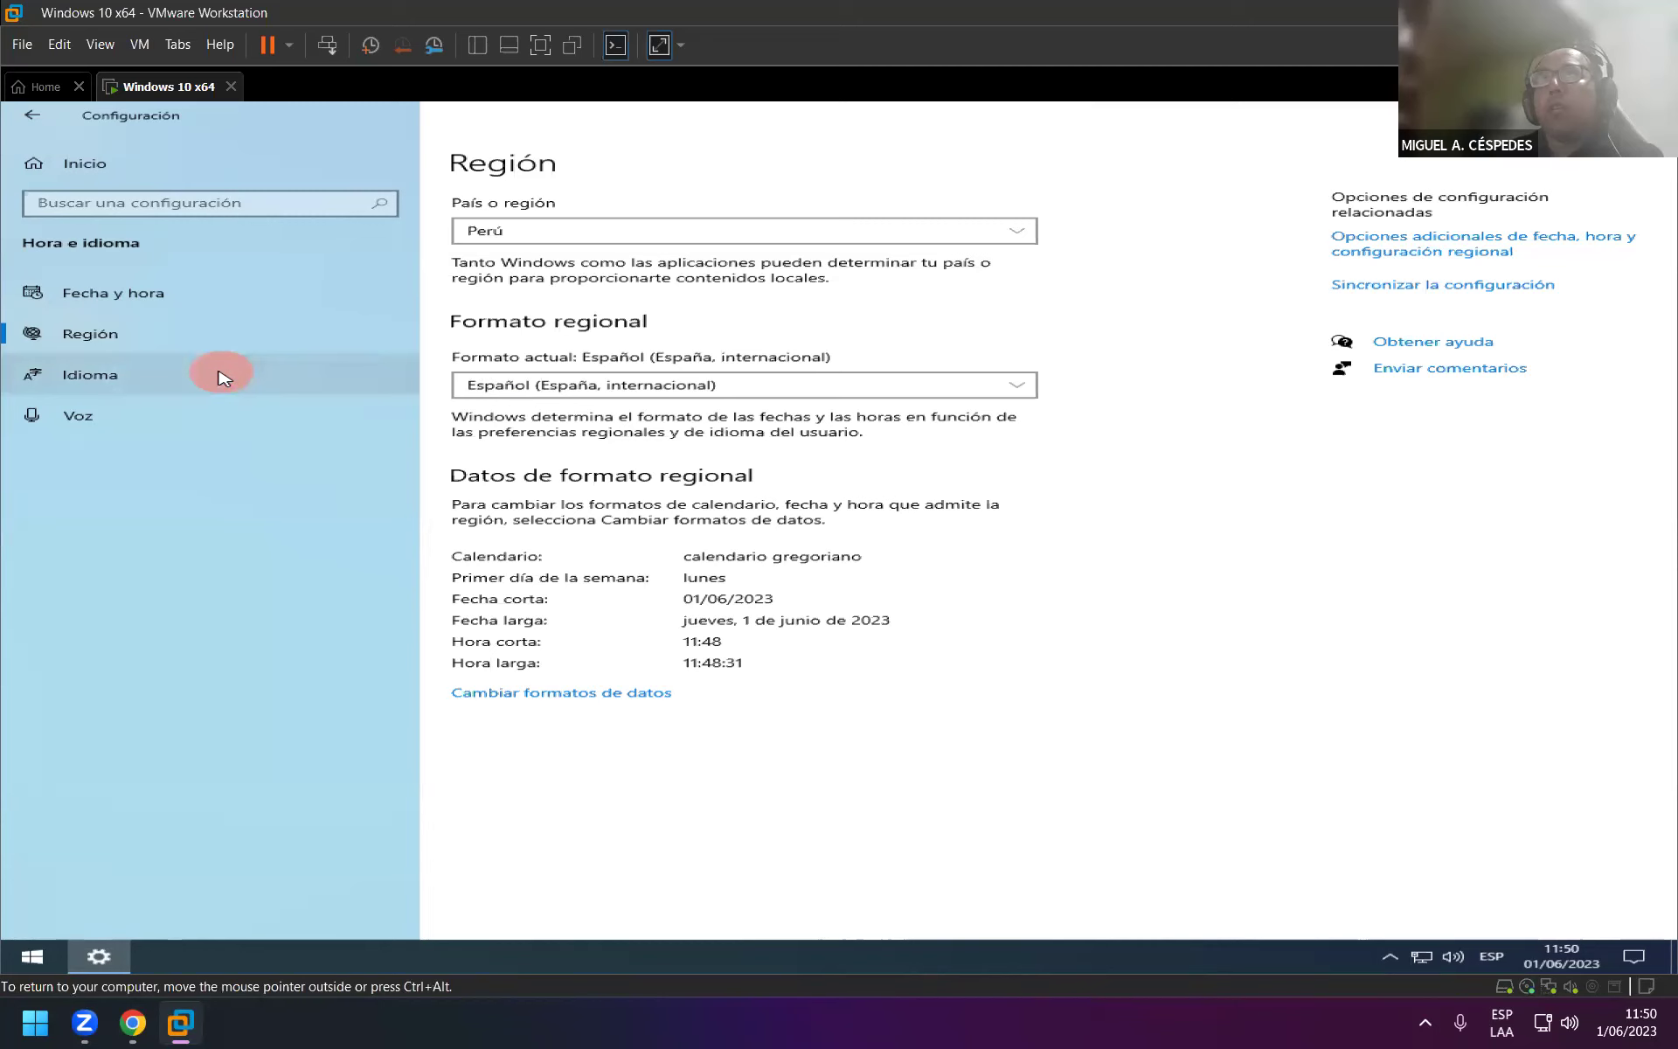
On the Idioma page, check the Windows display language list without changing it.
{"action": "left_click", "coordinate": [218, 374]}
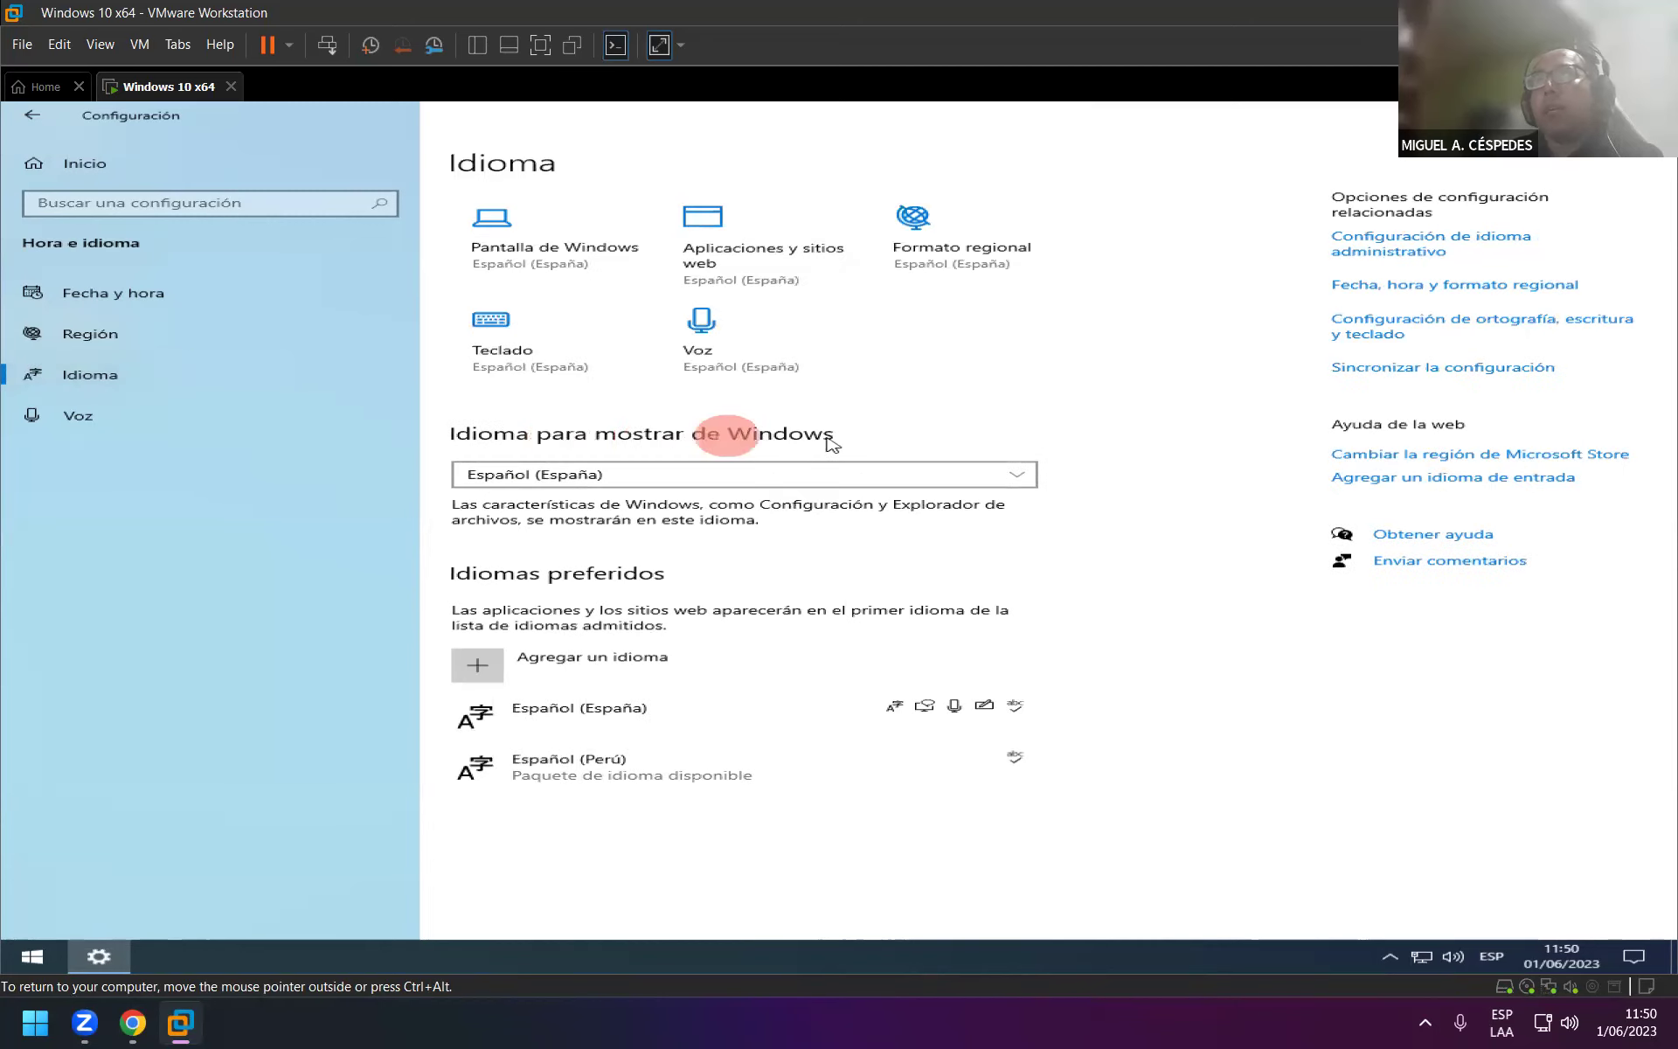
{"action": "left_click", "coordinate": [696, 476]}
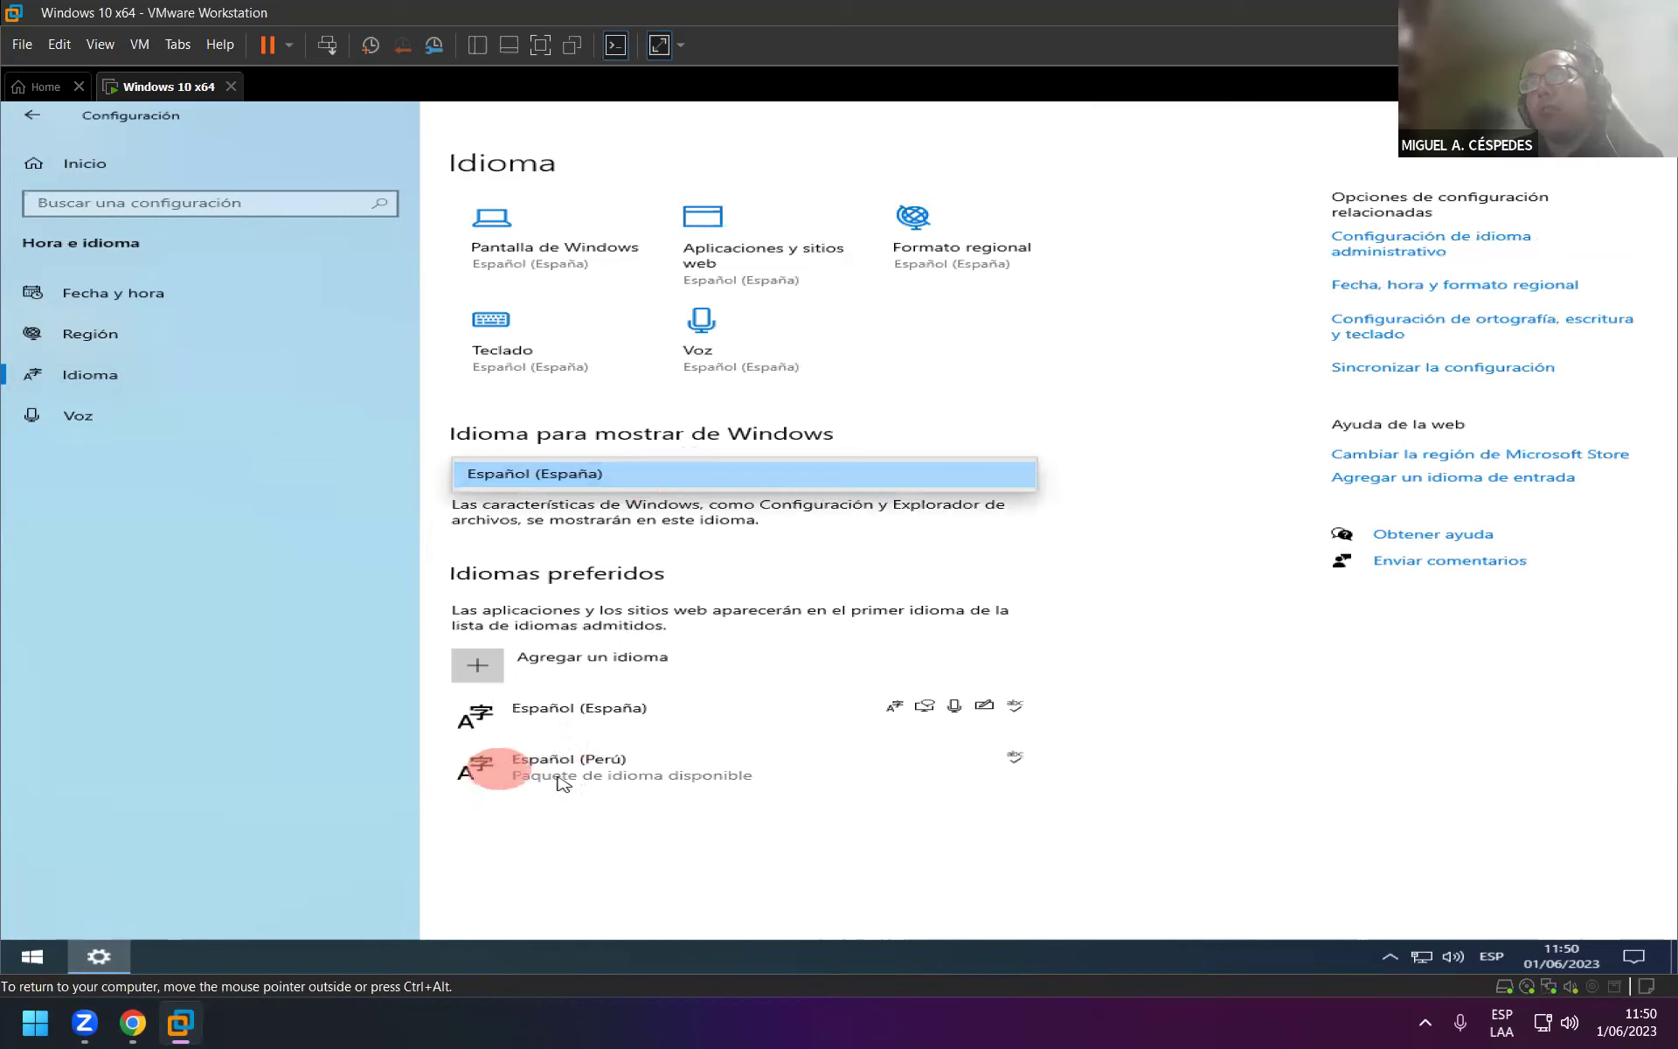
{"action": "left_click", "coordinate": [891, 874]}
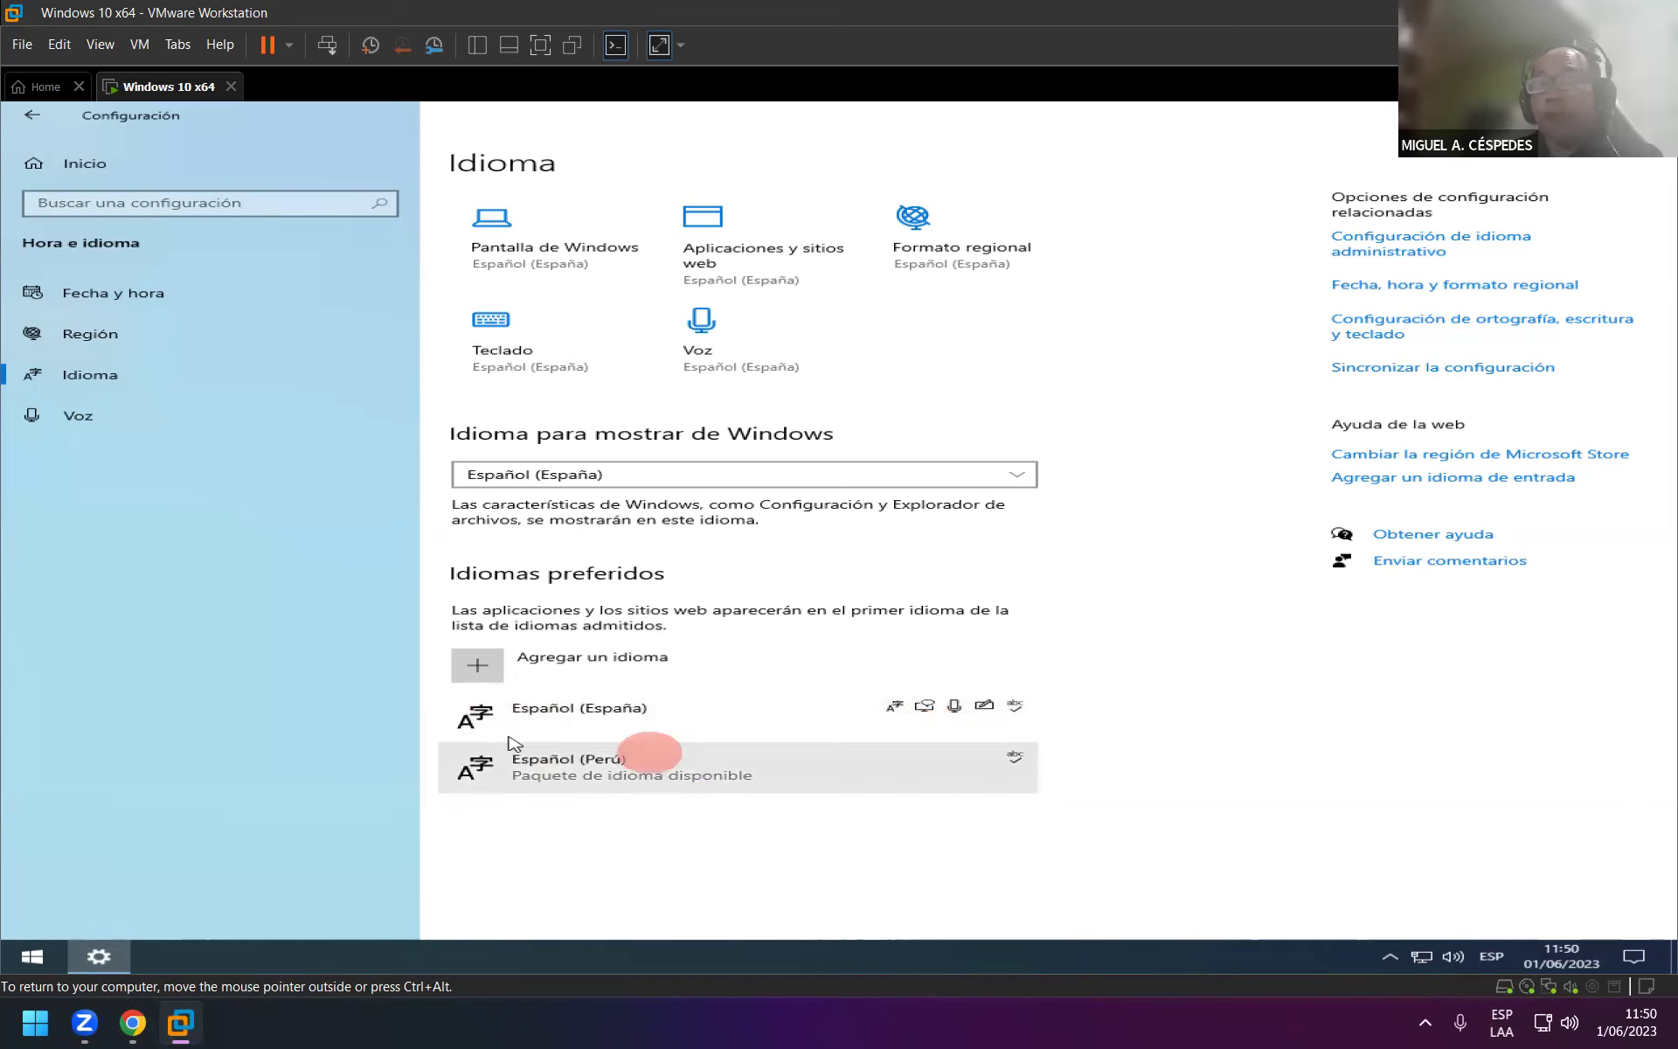
Cancel adding a preferred language, revisit Región, and close Settings.
{"action": "left_click", "coordinate": [665, 659]}
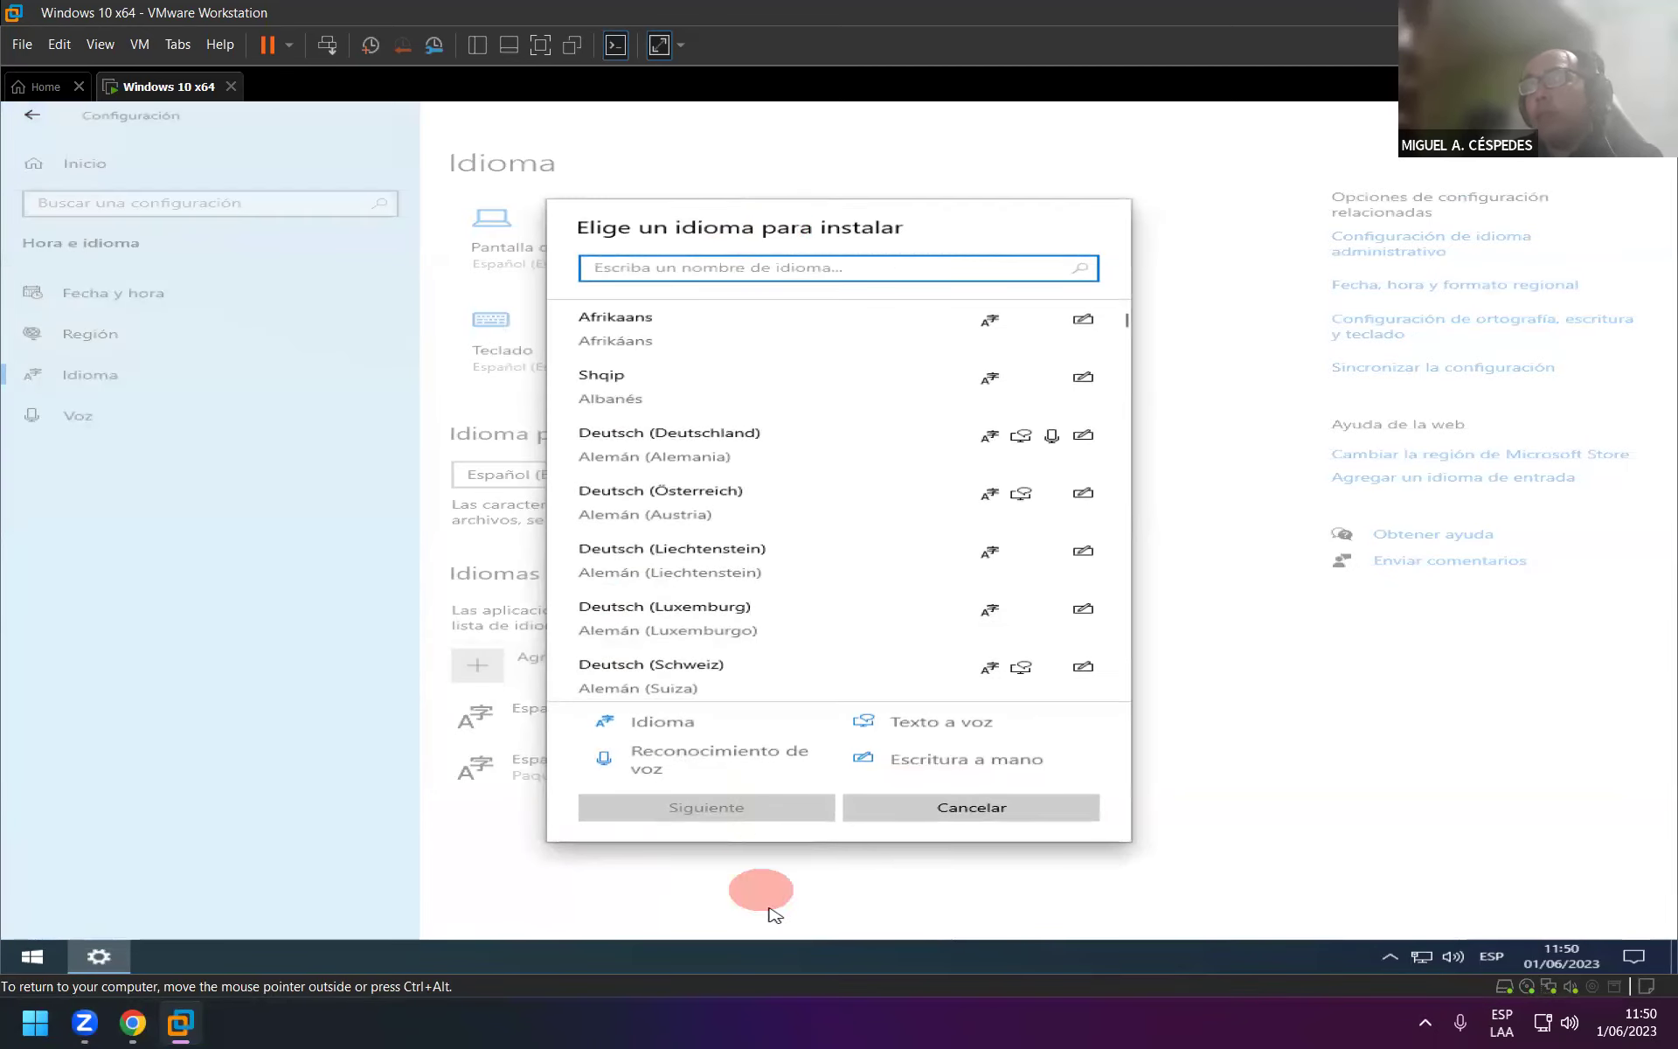
{"action": "left_click", "coordinate": [927, 807]}
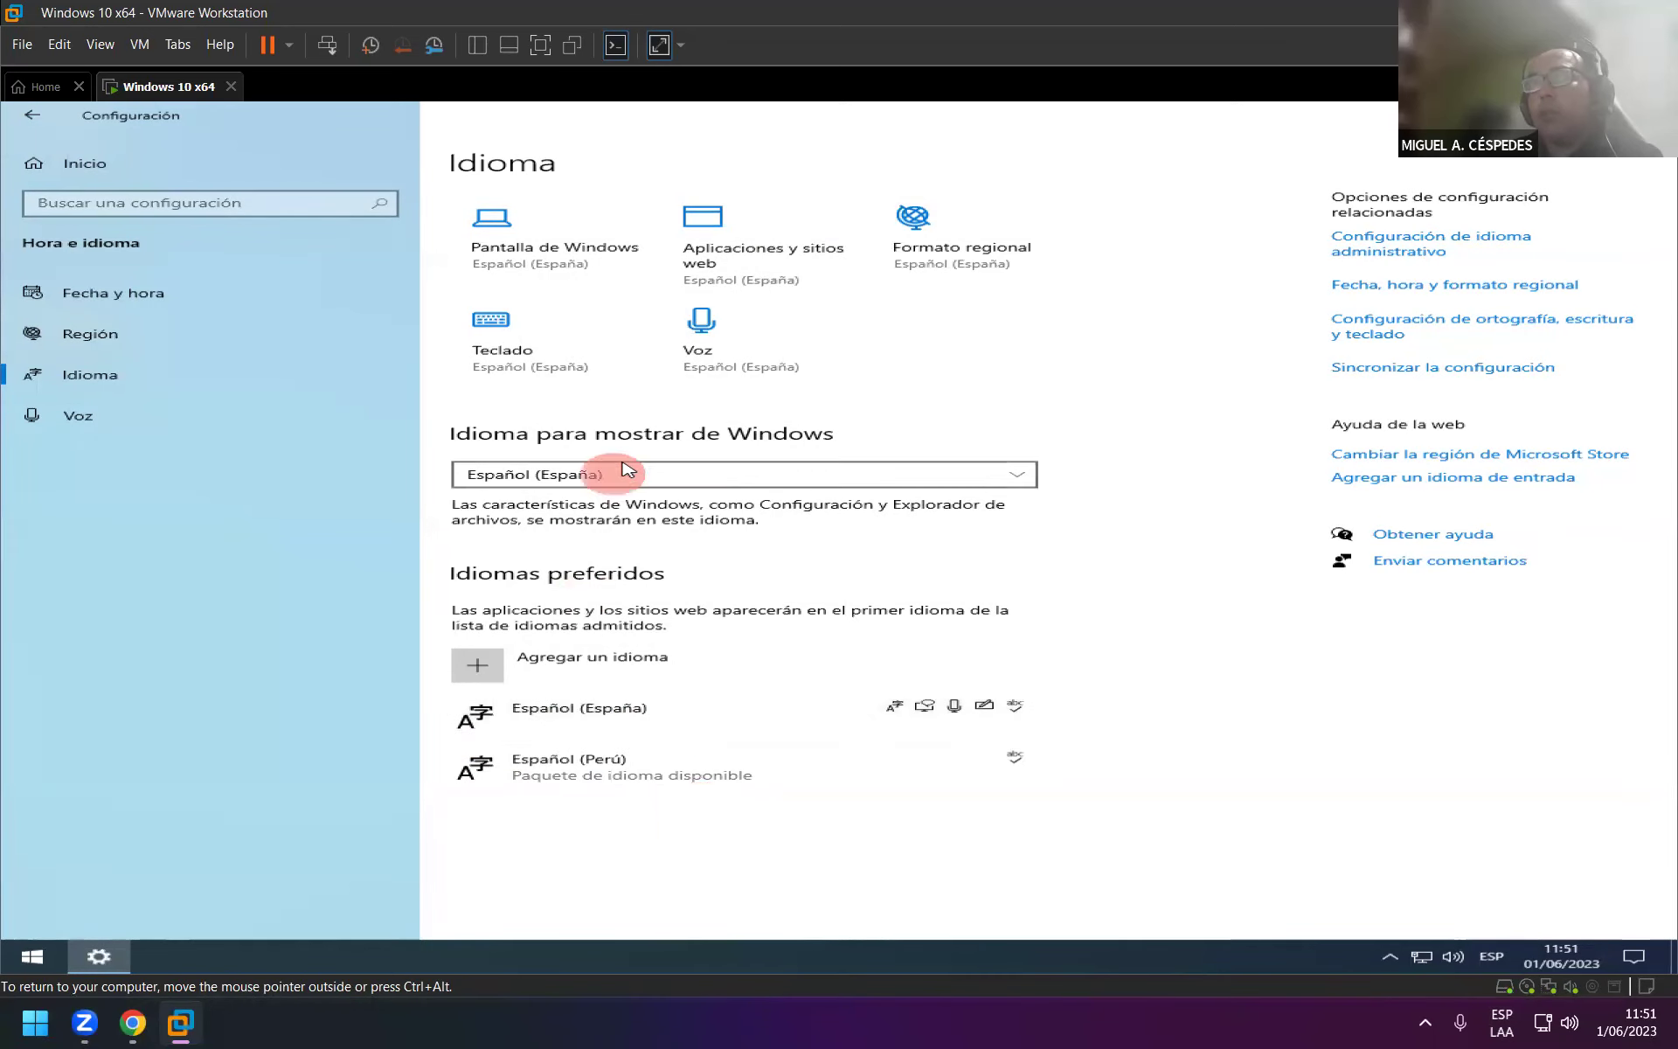
{"action": "left_click", "coordinate": [296, 340]}
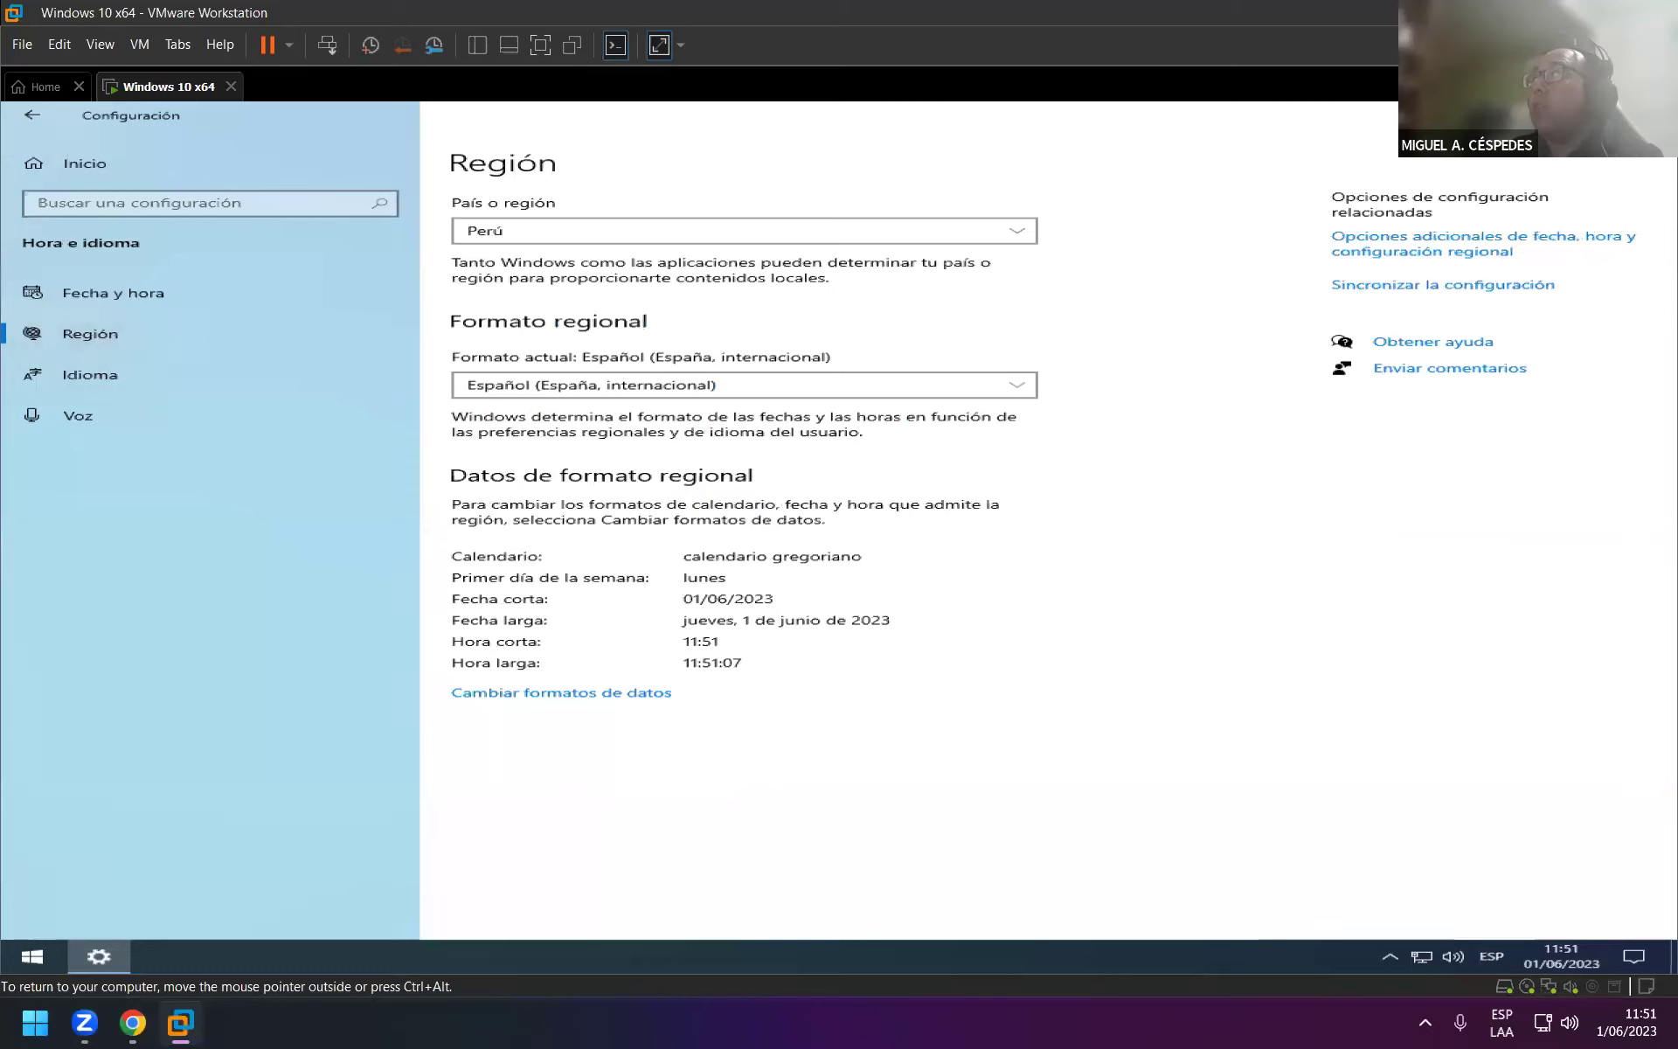
{"action": "left_click", "coordinate": [1656, 114]}
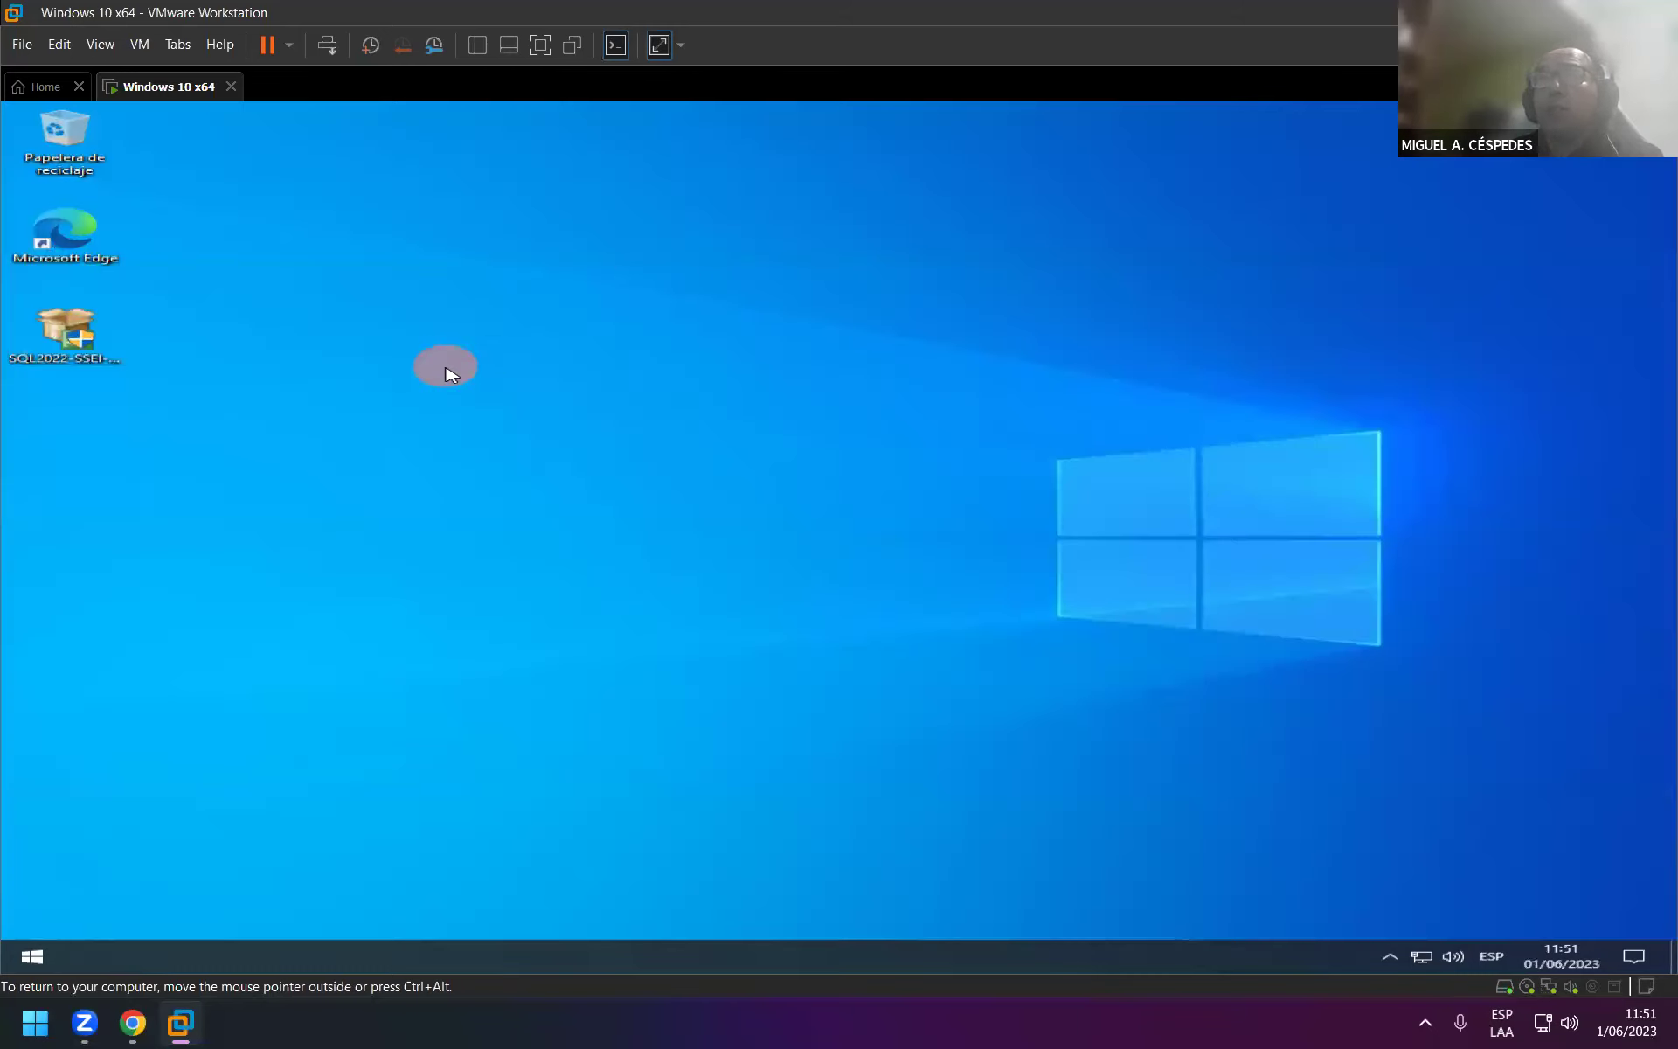
Launch Panel de control via search and open the classic Región dialog from Reloj y región.
{"action": "key", "text": "super"}
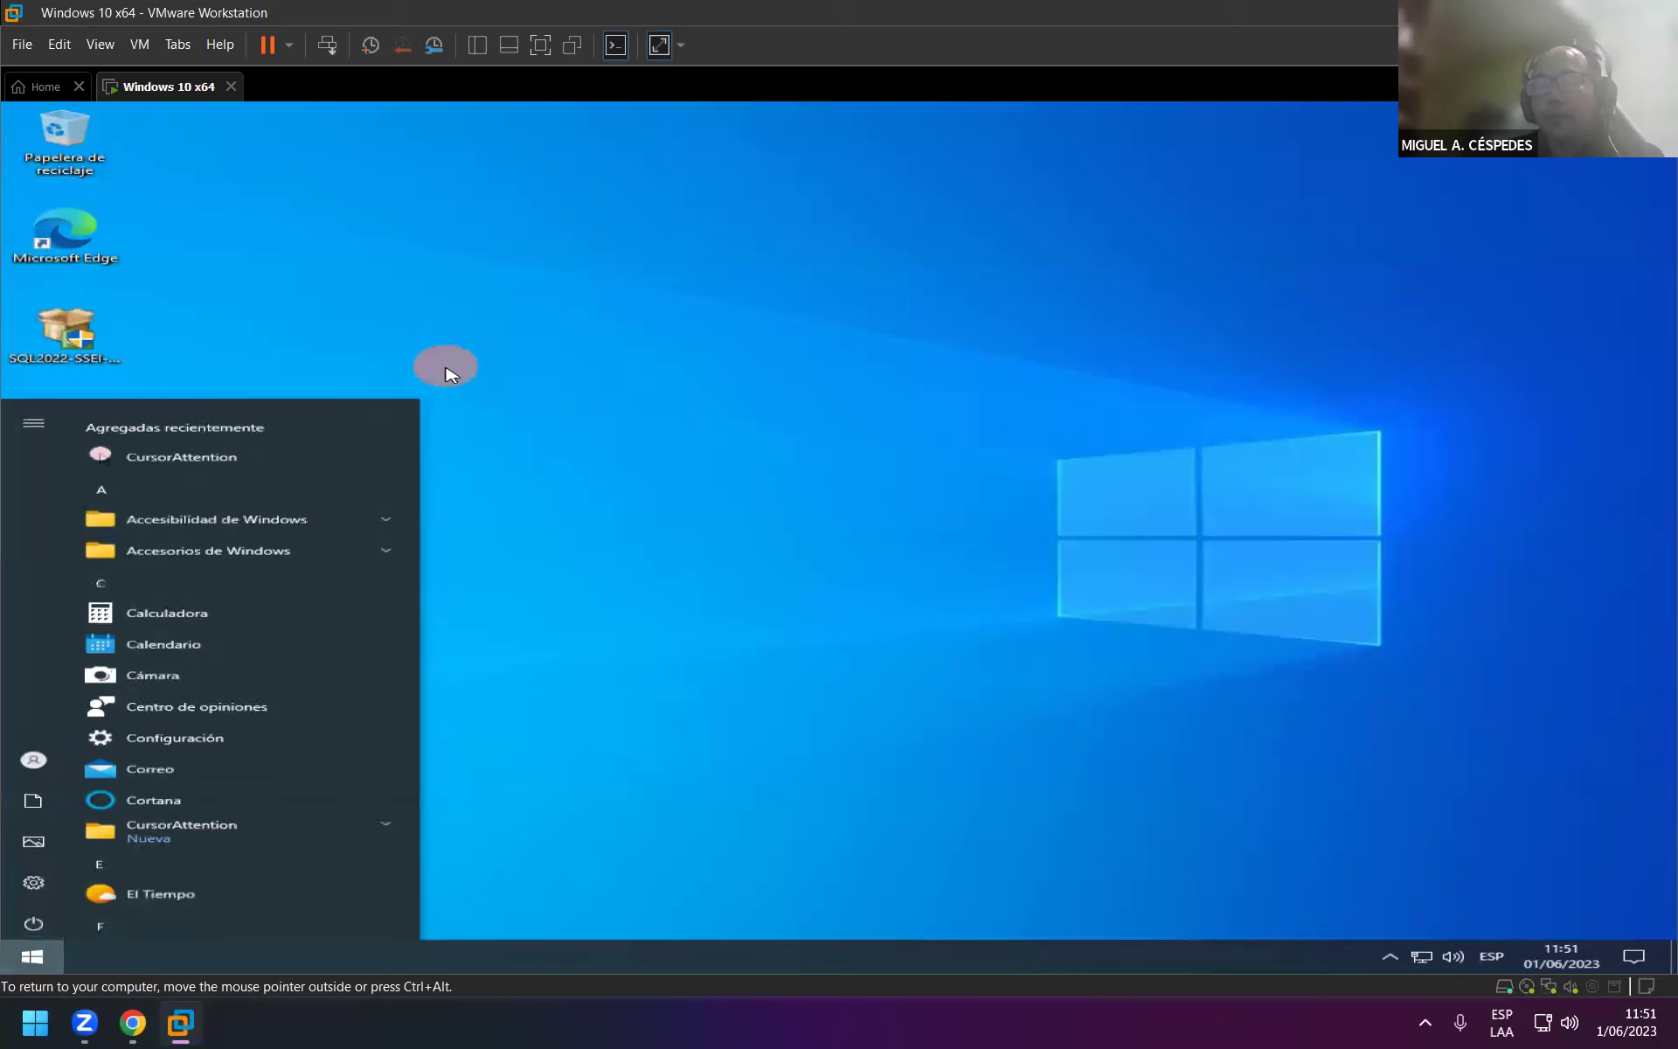
{"action": "type", "text": "control"}
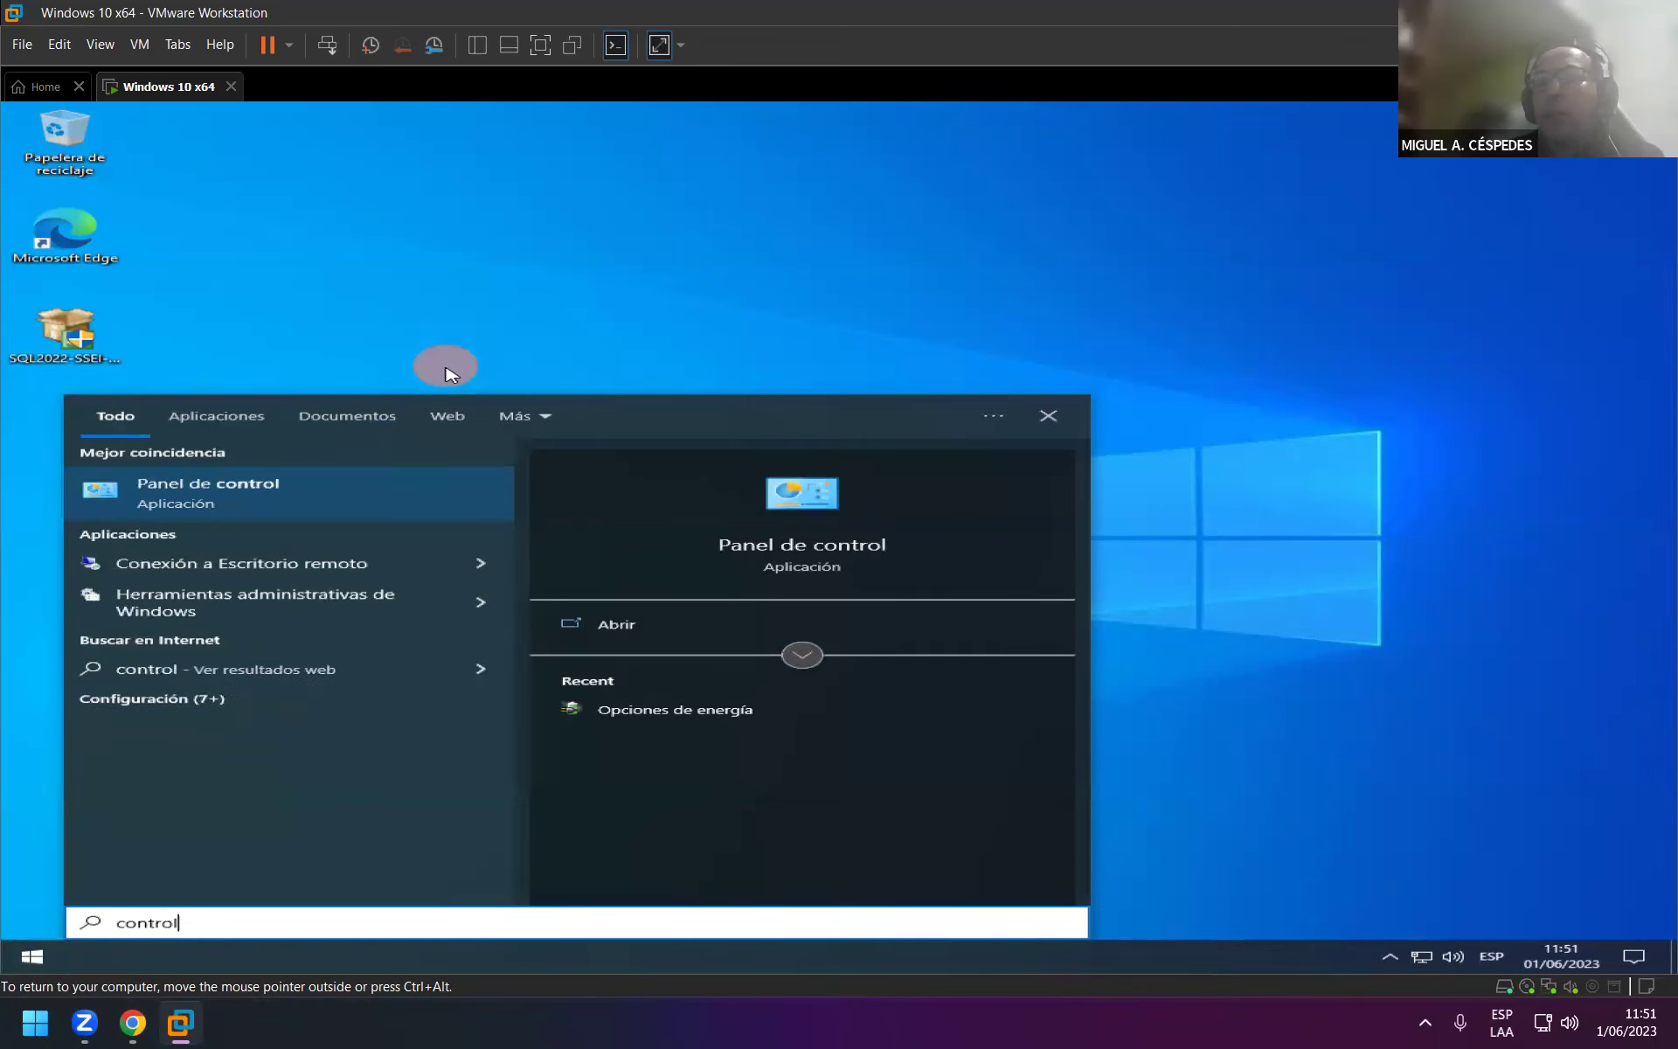
{"action": "key", "text": "Return"}
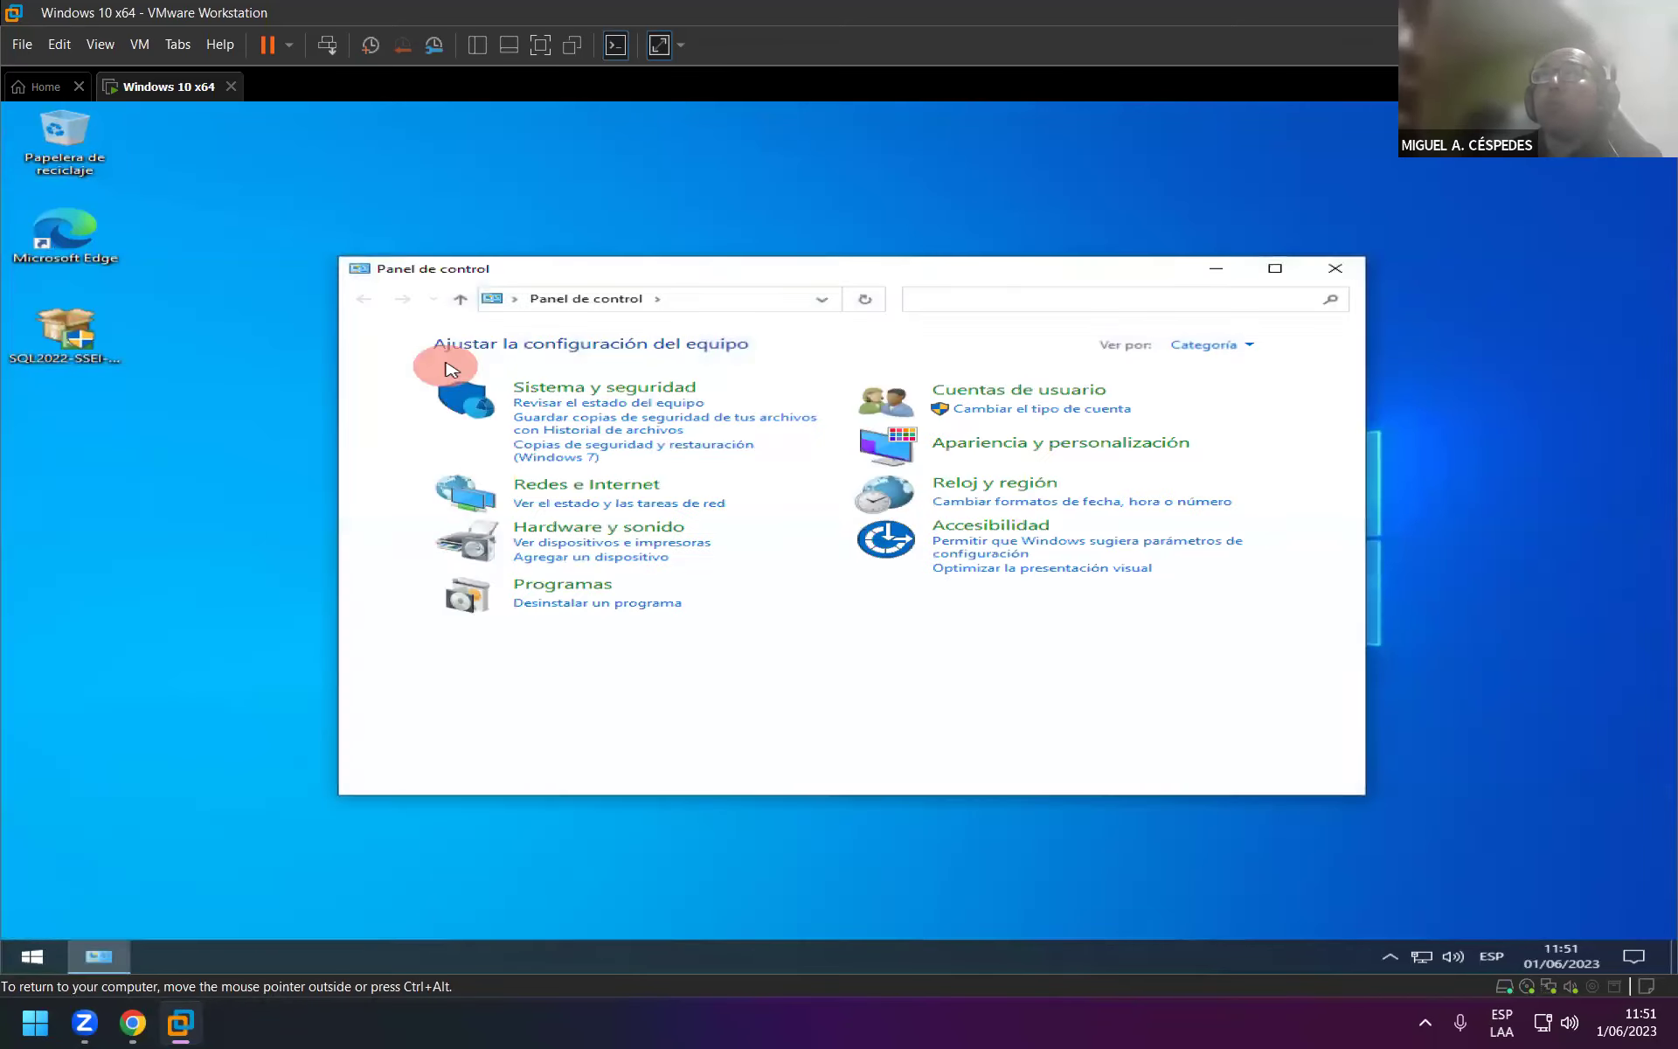
{"action": "double_click", "coordinate": [591, 278]}
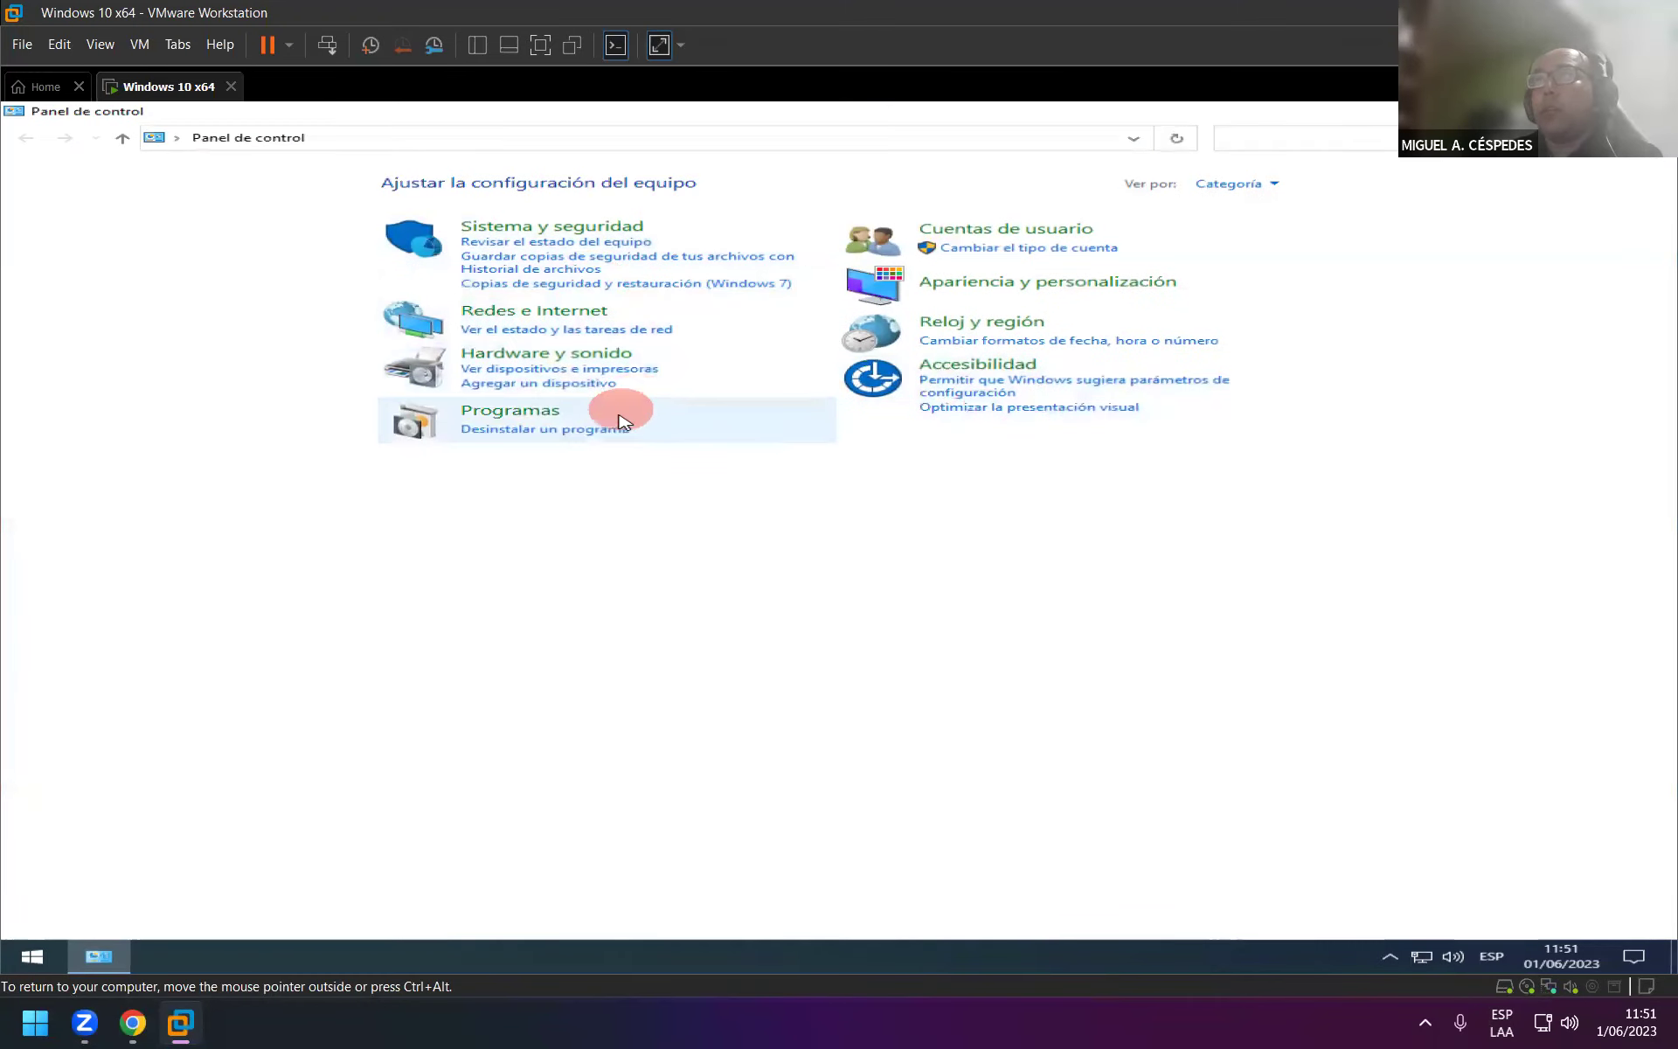
{"action": "left_click", "coordinate": [1037, 326]}
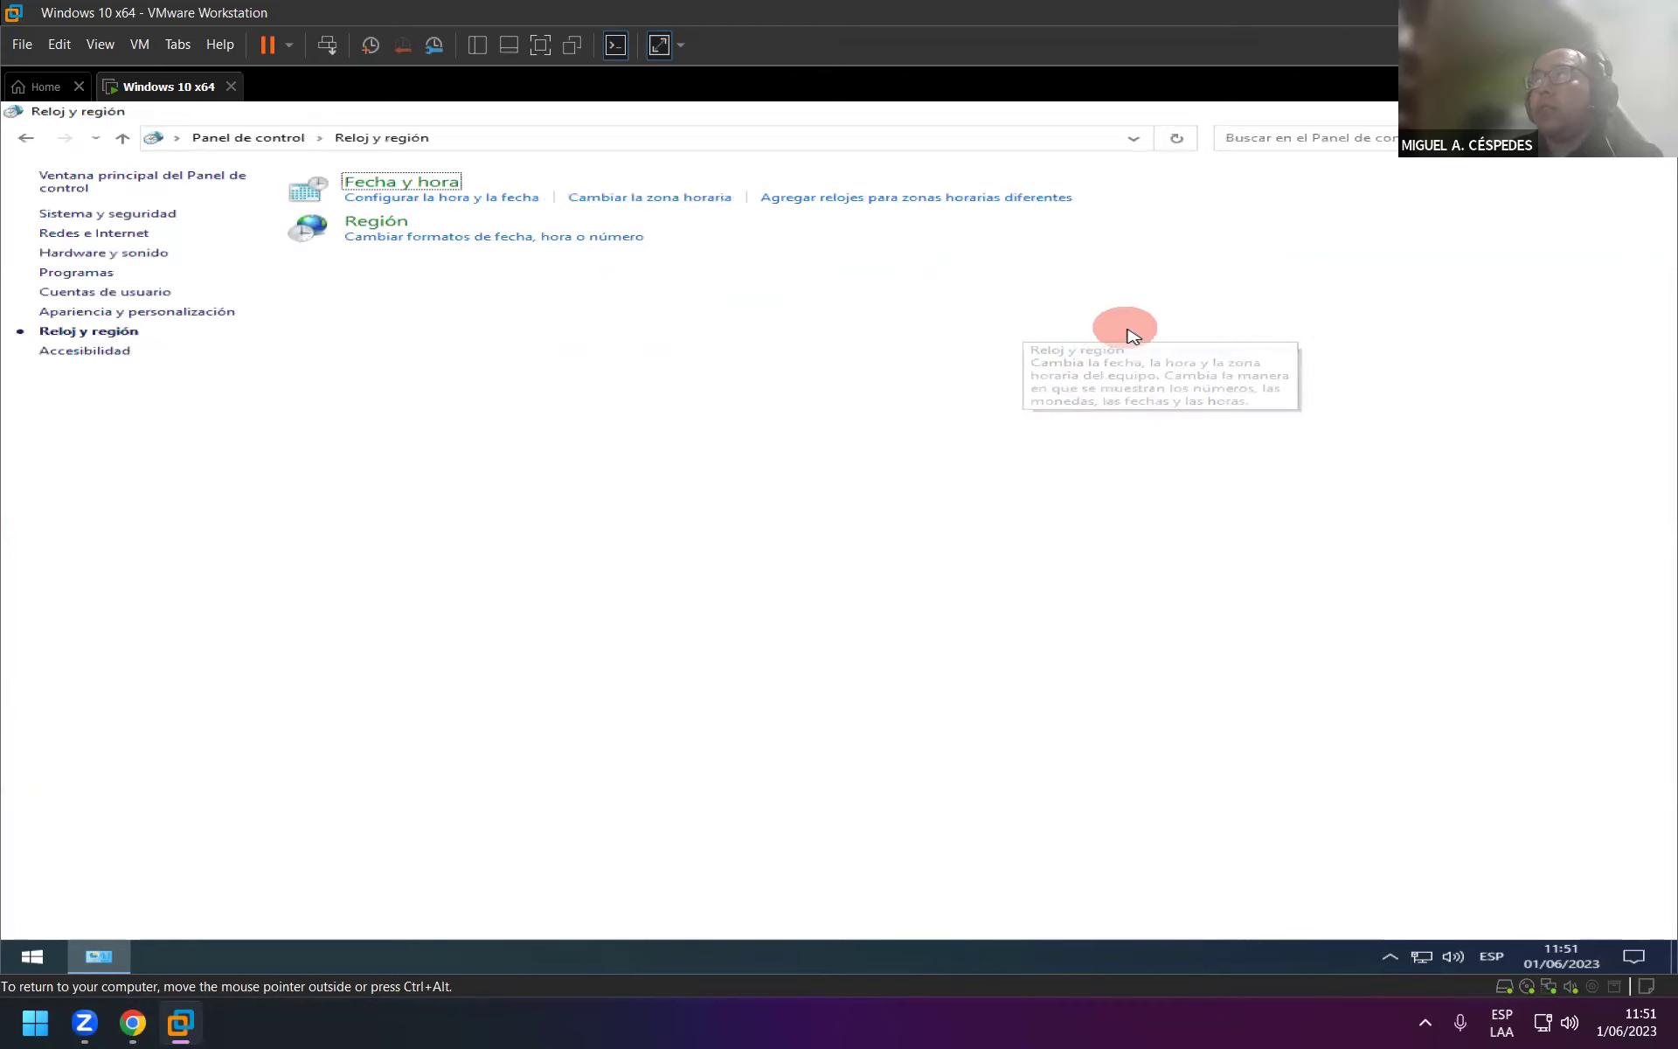
{"action": "left_click", "coordinate": [407, 226]}
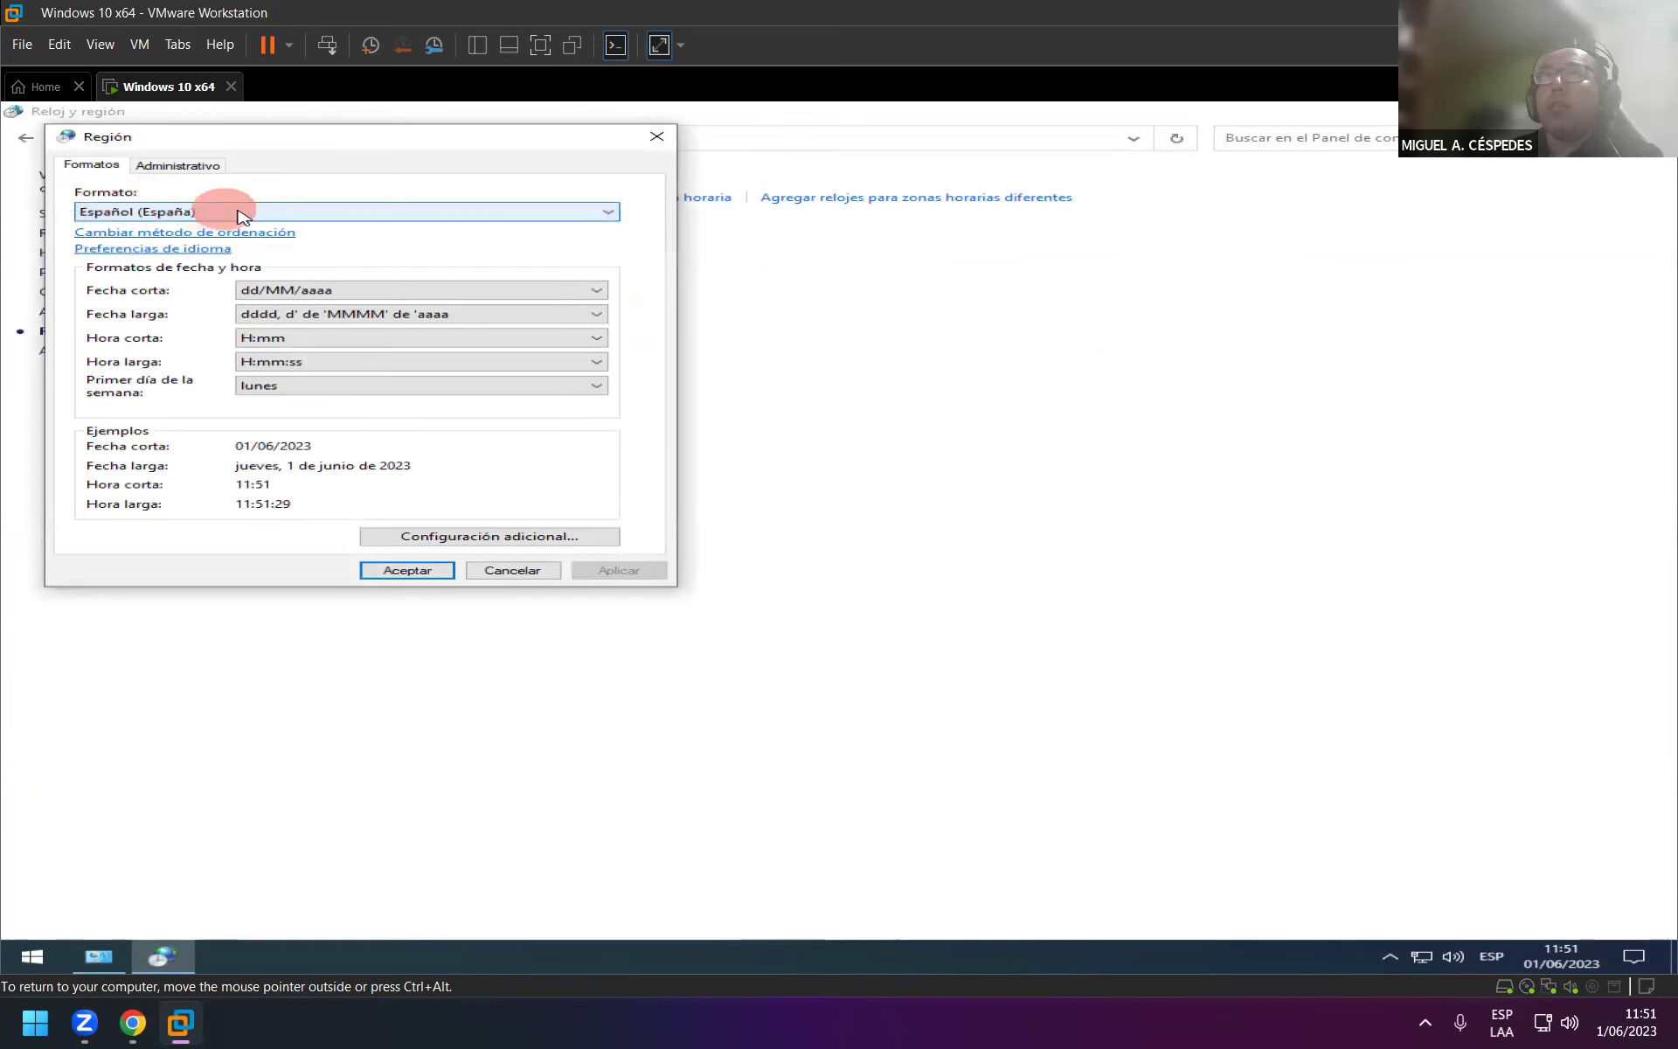
Review the non-Unicode system locale under Administrativo, accept it, and return to Formatos.
{"action": "left_click", "coordinate": [184, 164]}
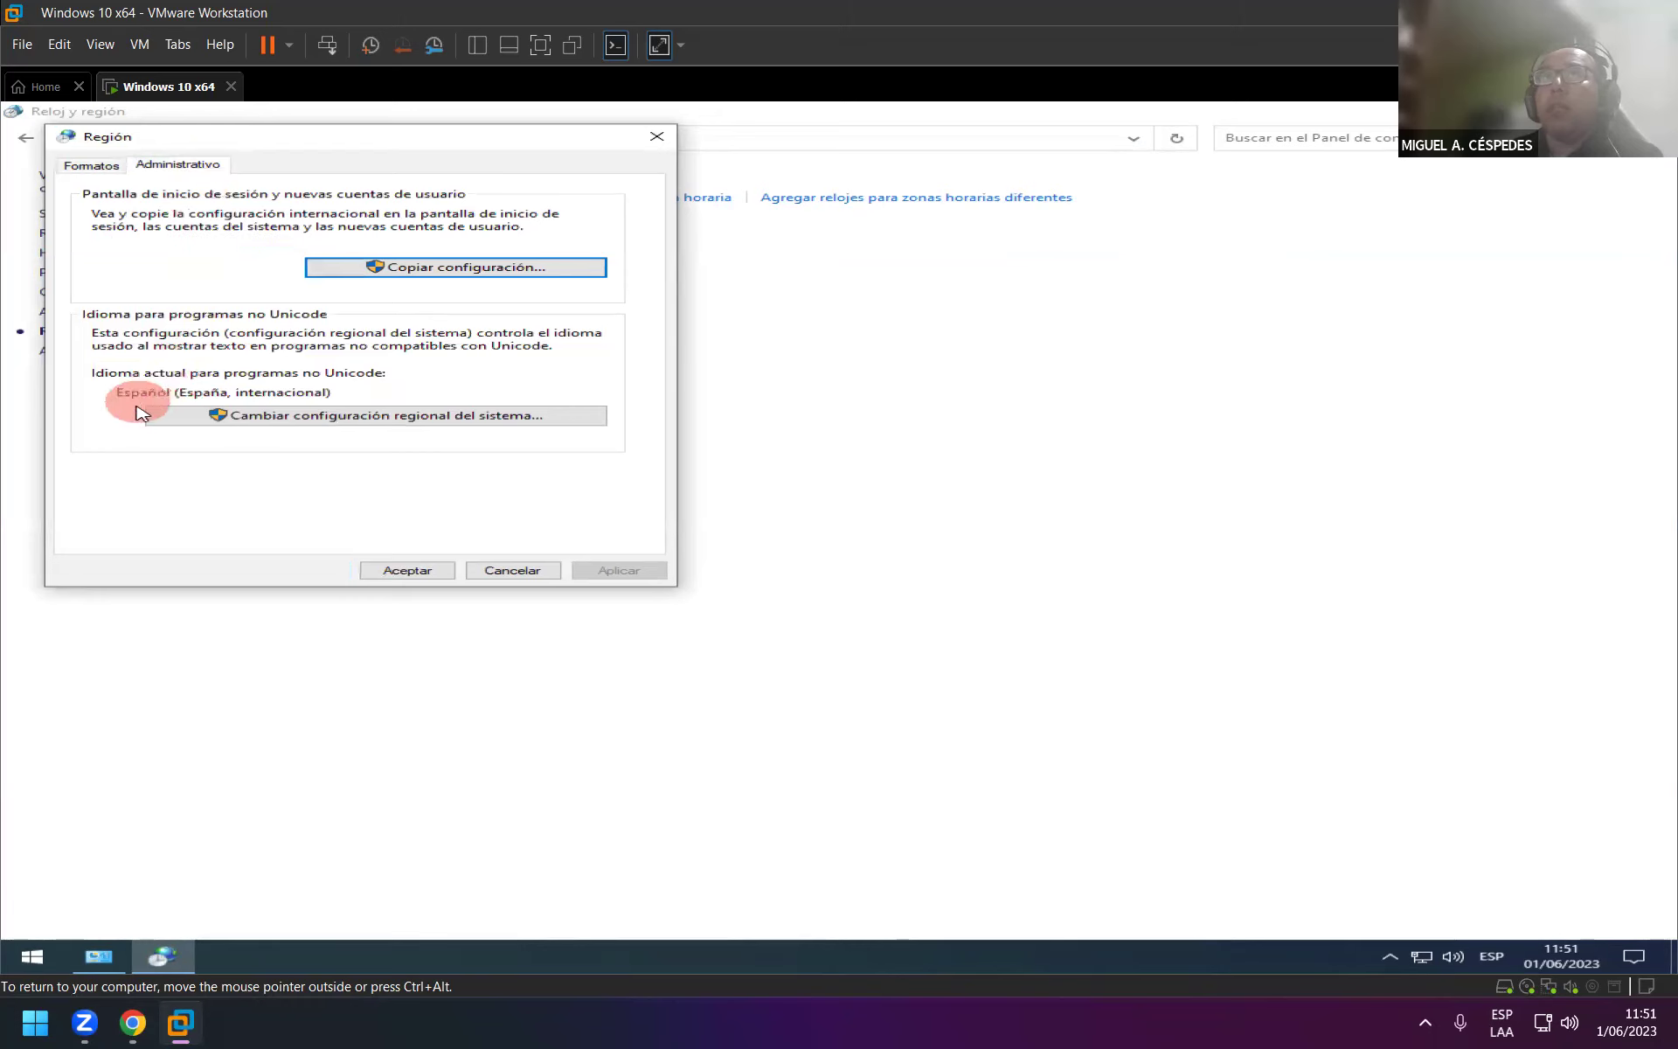
{"action": "left_click", "coordinate": [403, 425]}
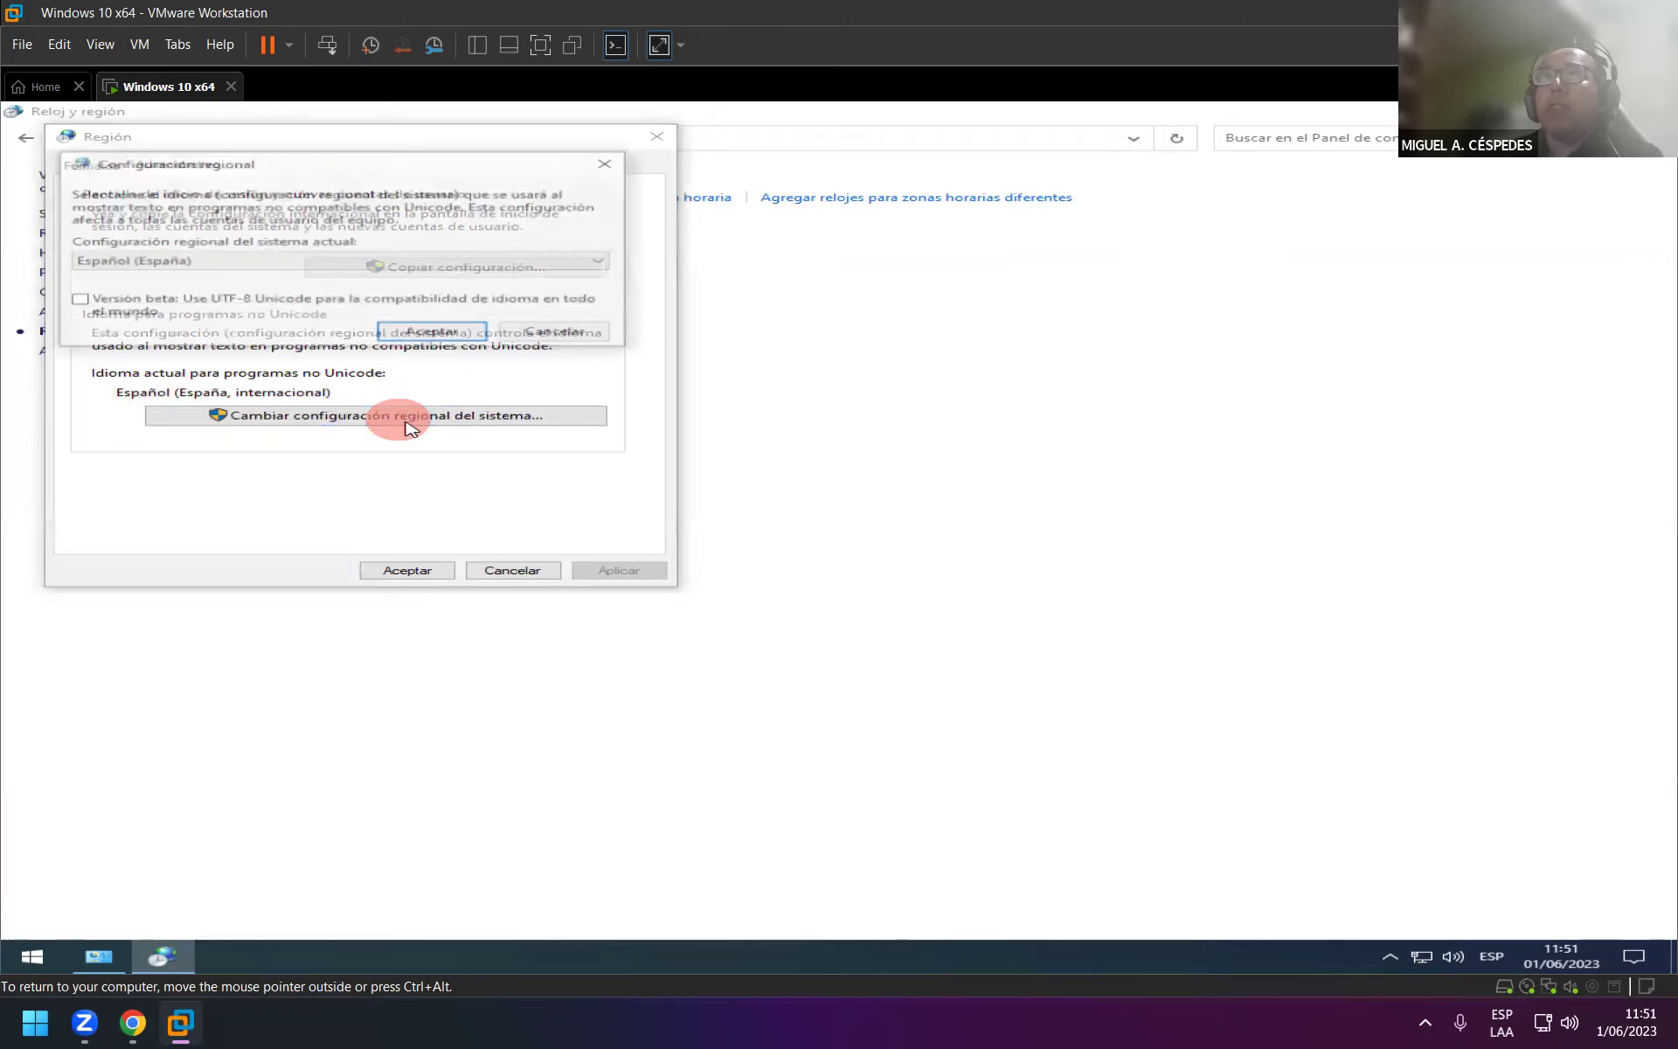
{"action": "left_click", "coordinate": [435, 332]}
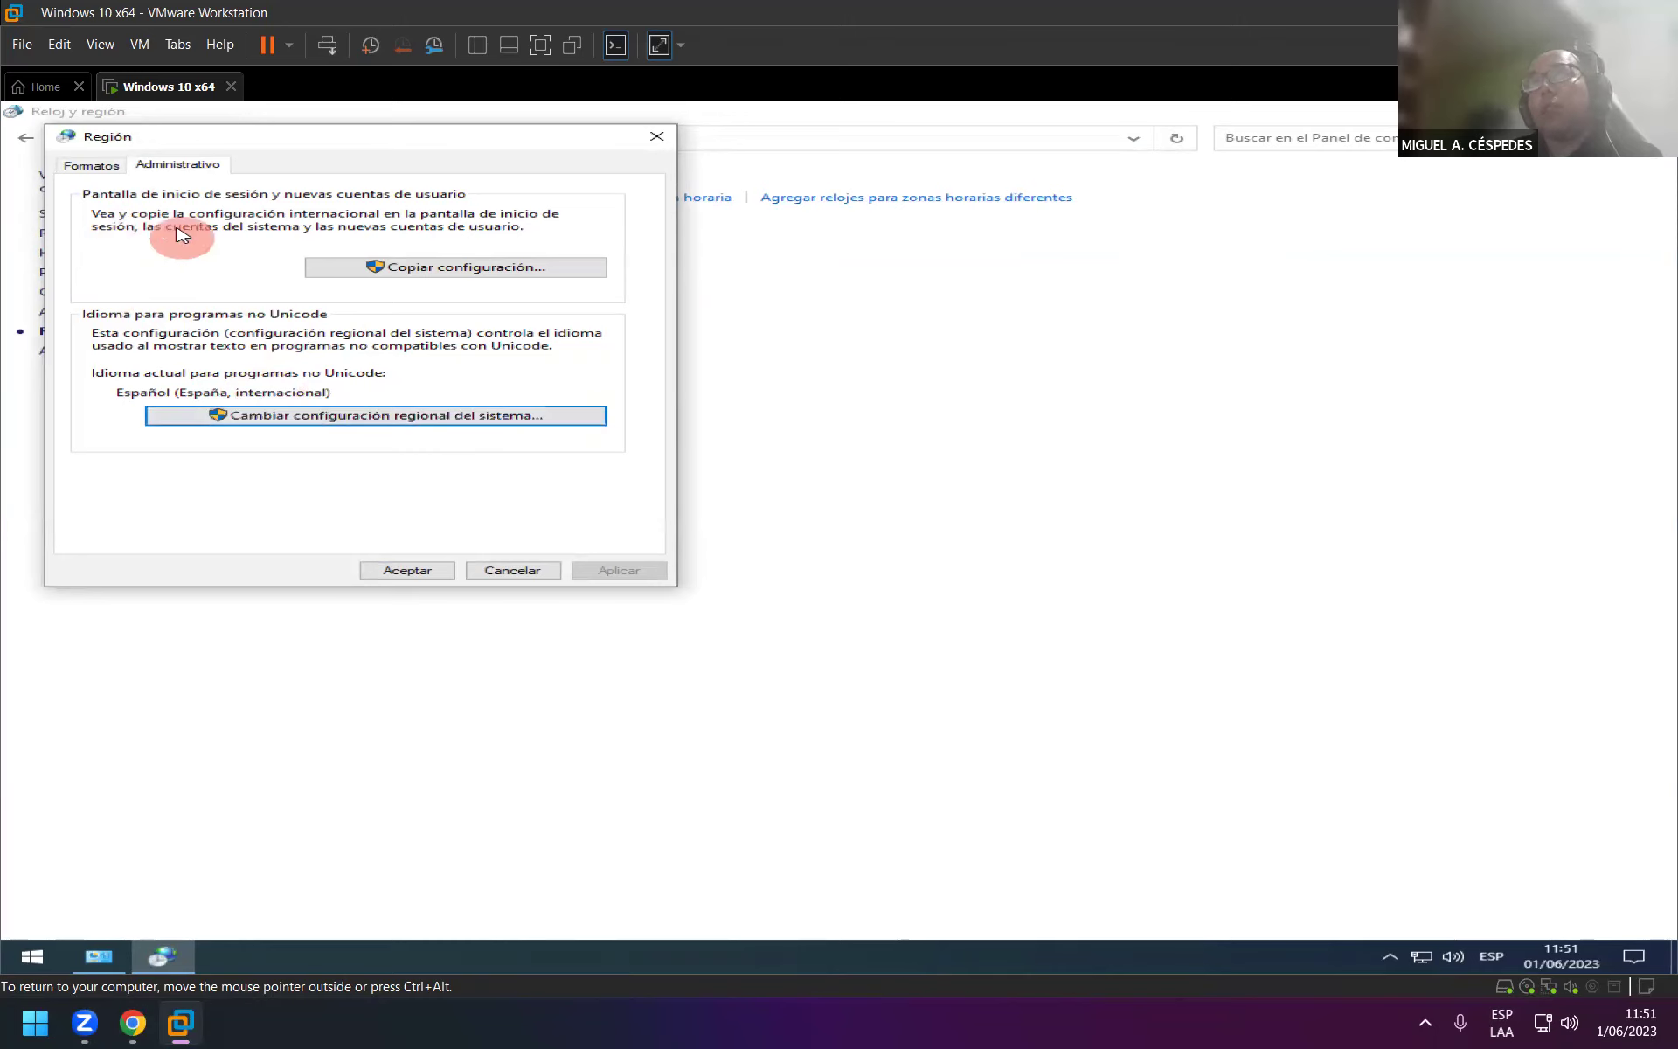
{"action": "left_click", "coordinate": [118, 166]}
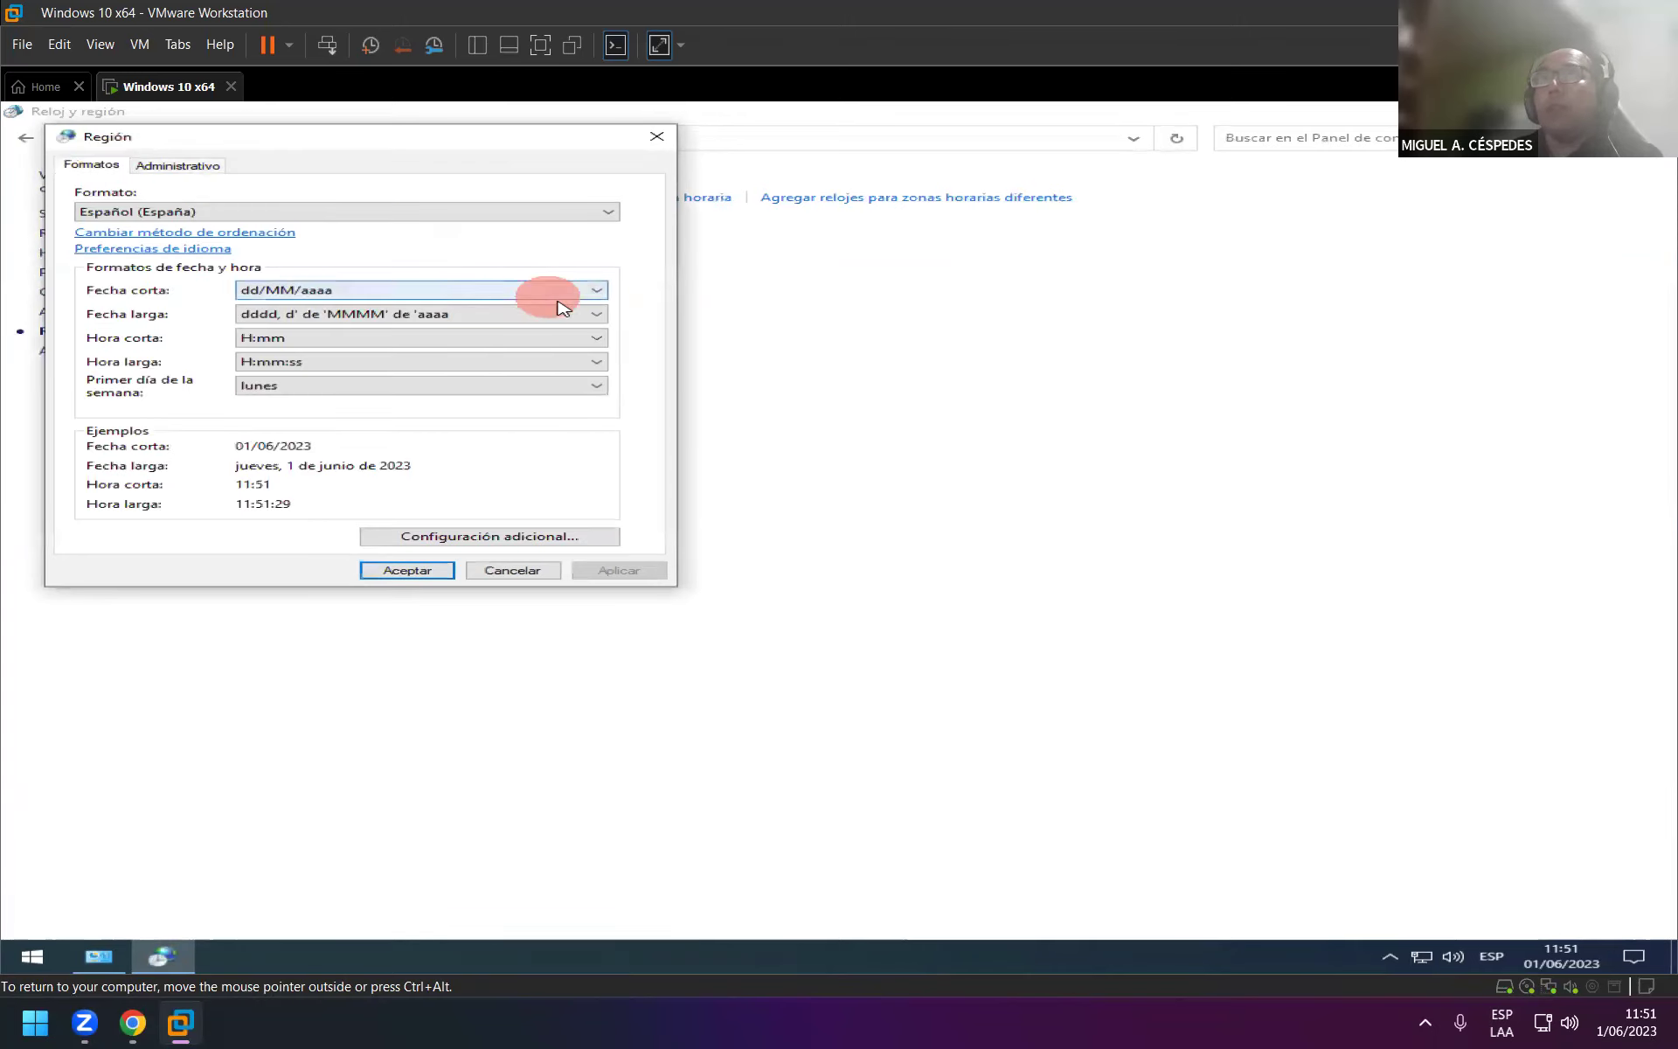
Change the list separator from ';' to ',' in Configuración adicional and apply it.
{"action": "left_click", "coordinate": [459, 535]}
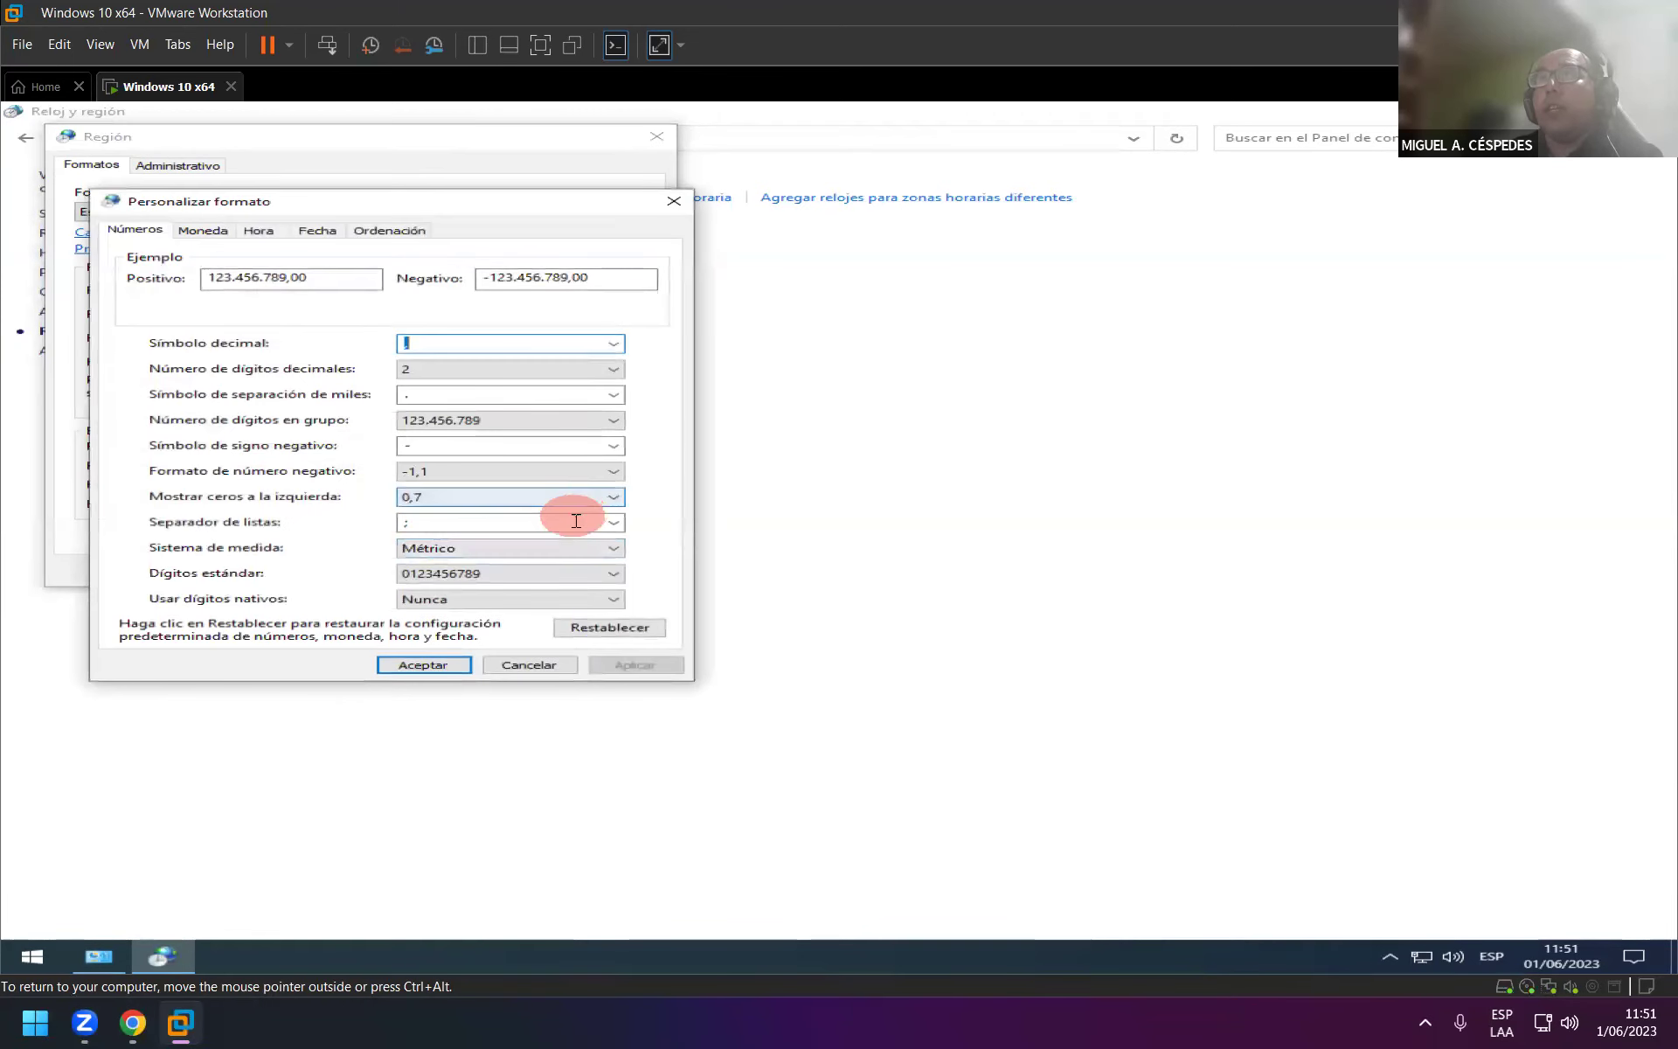
{"action": "left_click", "coordinate": [569, 523]}
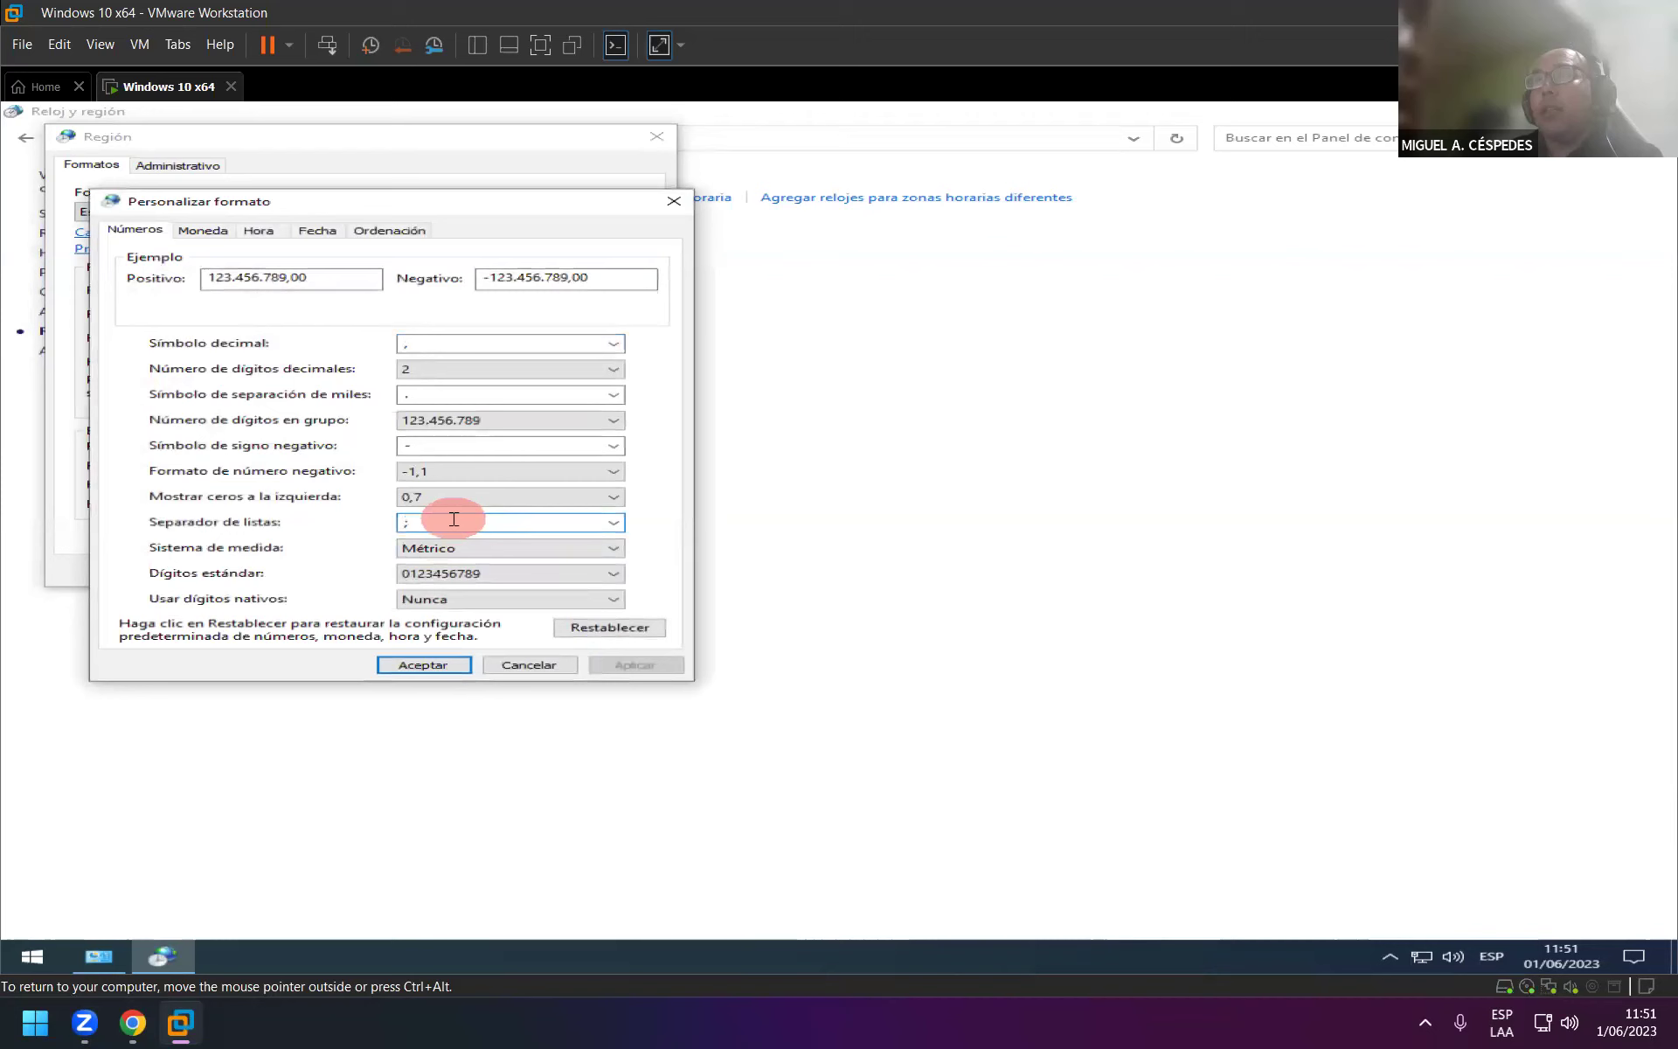
{"action": "double_click", "coordinate": [417, 525]}
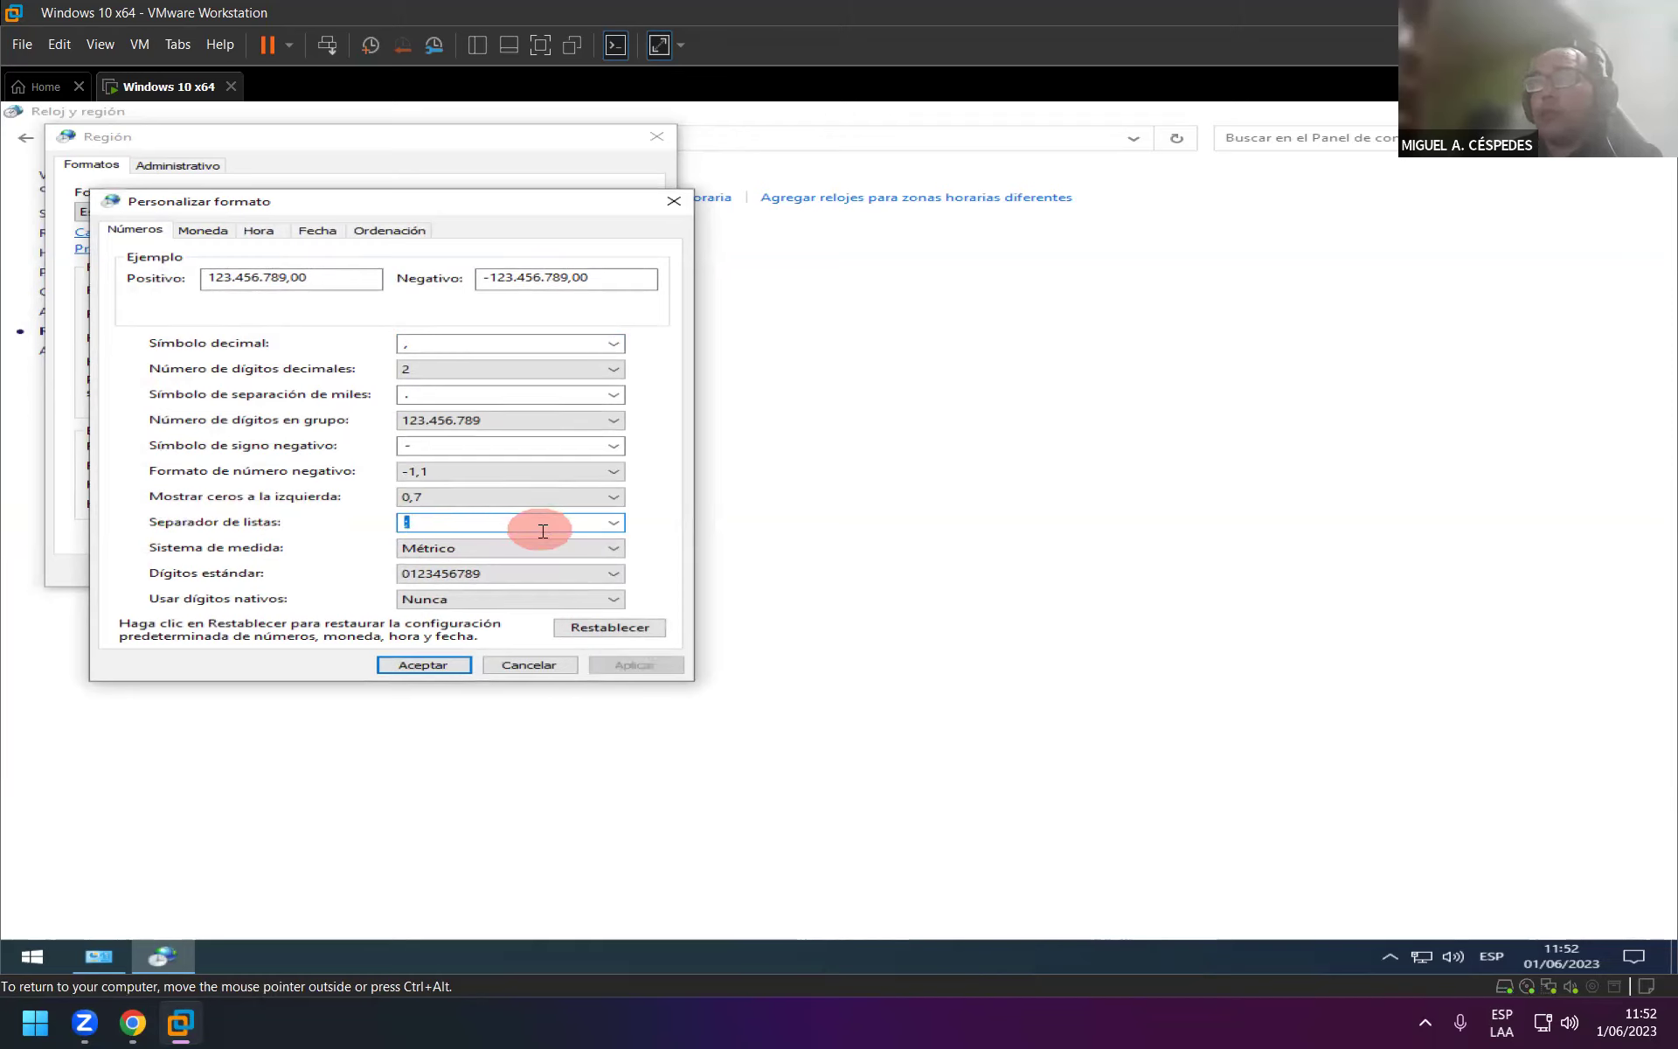
{"action": "type", "text": ","}
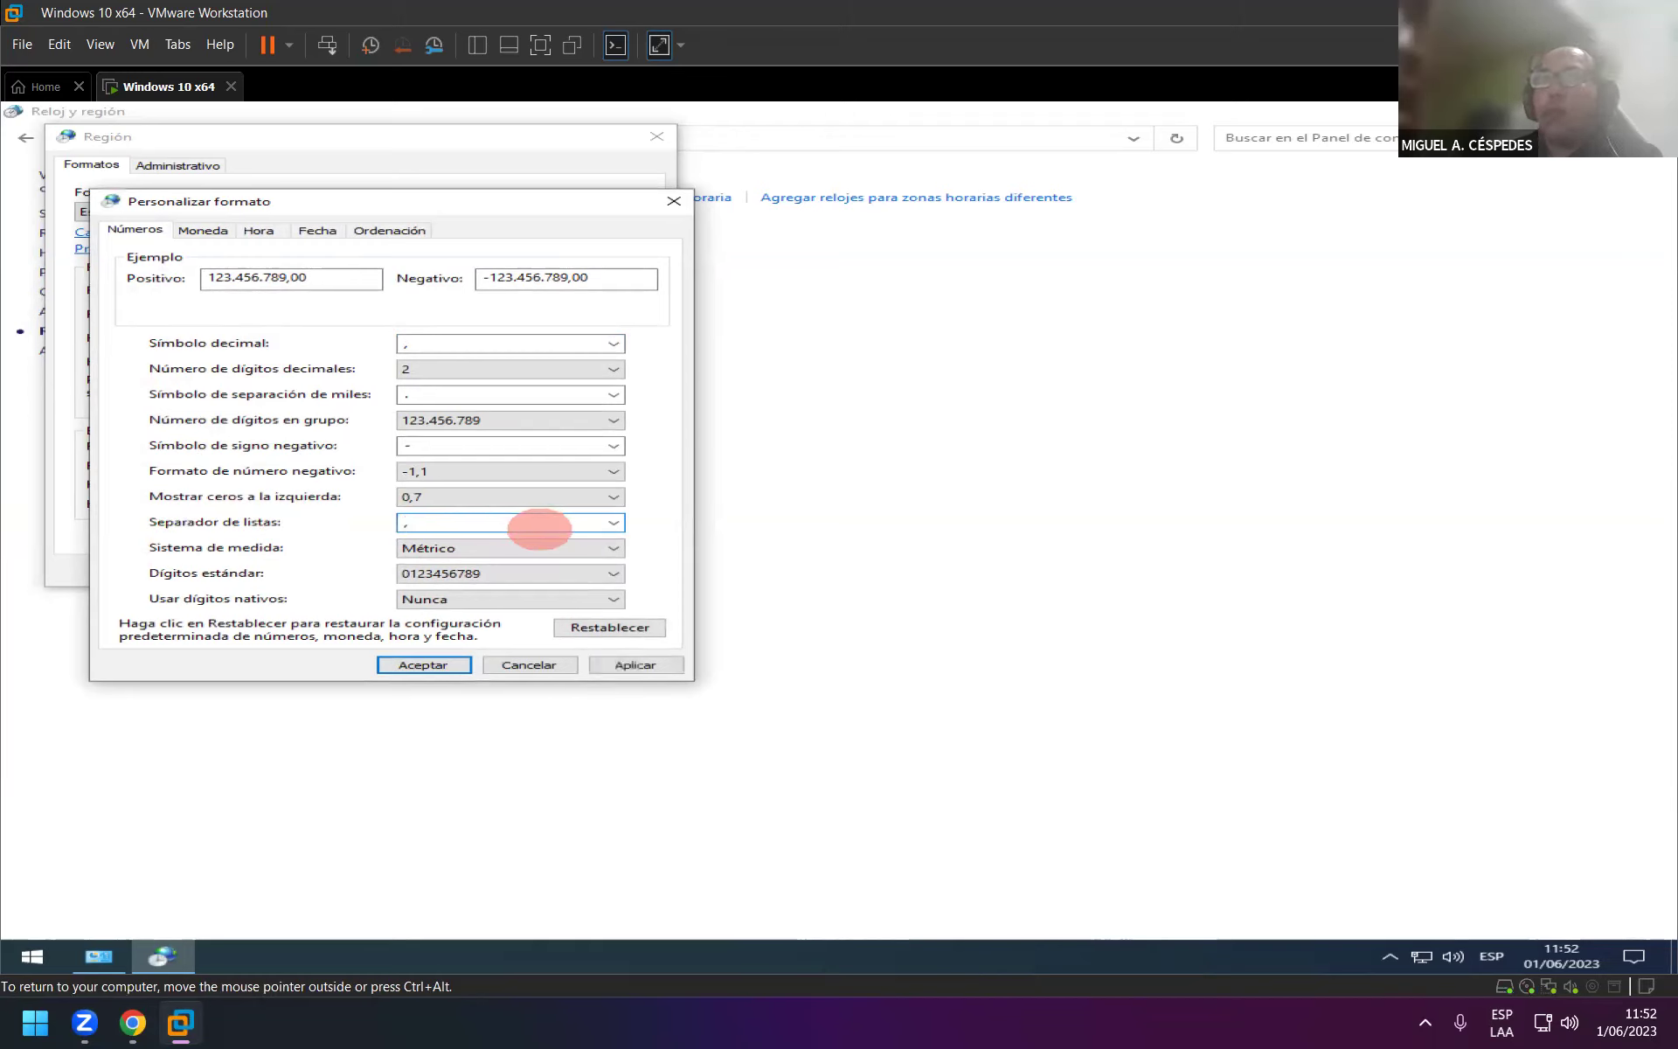
{"action": "left_click", "coordinate": [633, 665]}
{"action": "left_click", "coordinate": [428, 665]}
{"action": "left_click", "coordinate": [516, 540]}
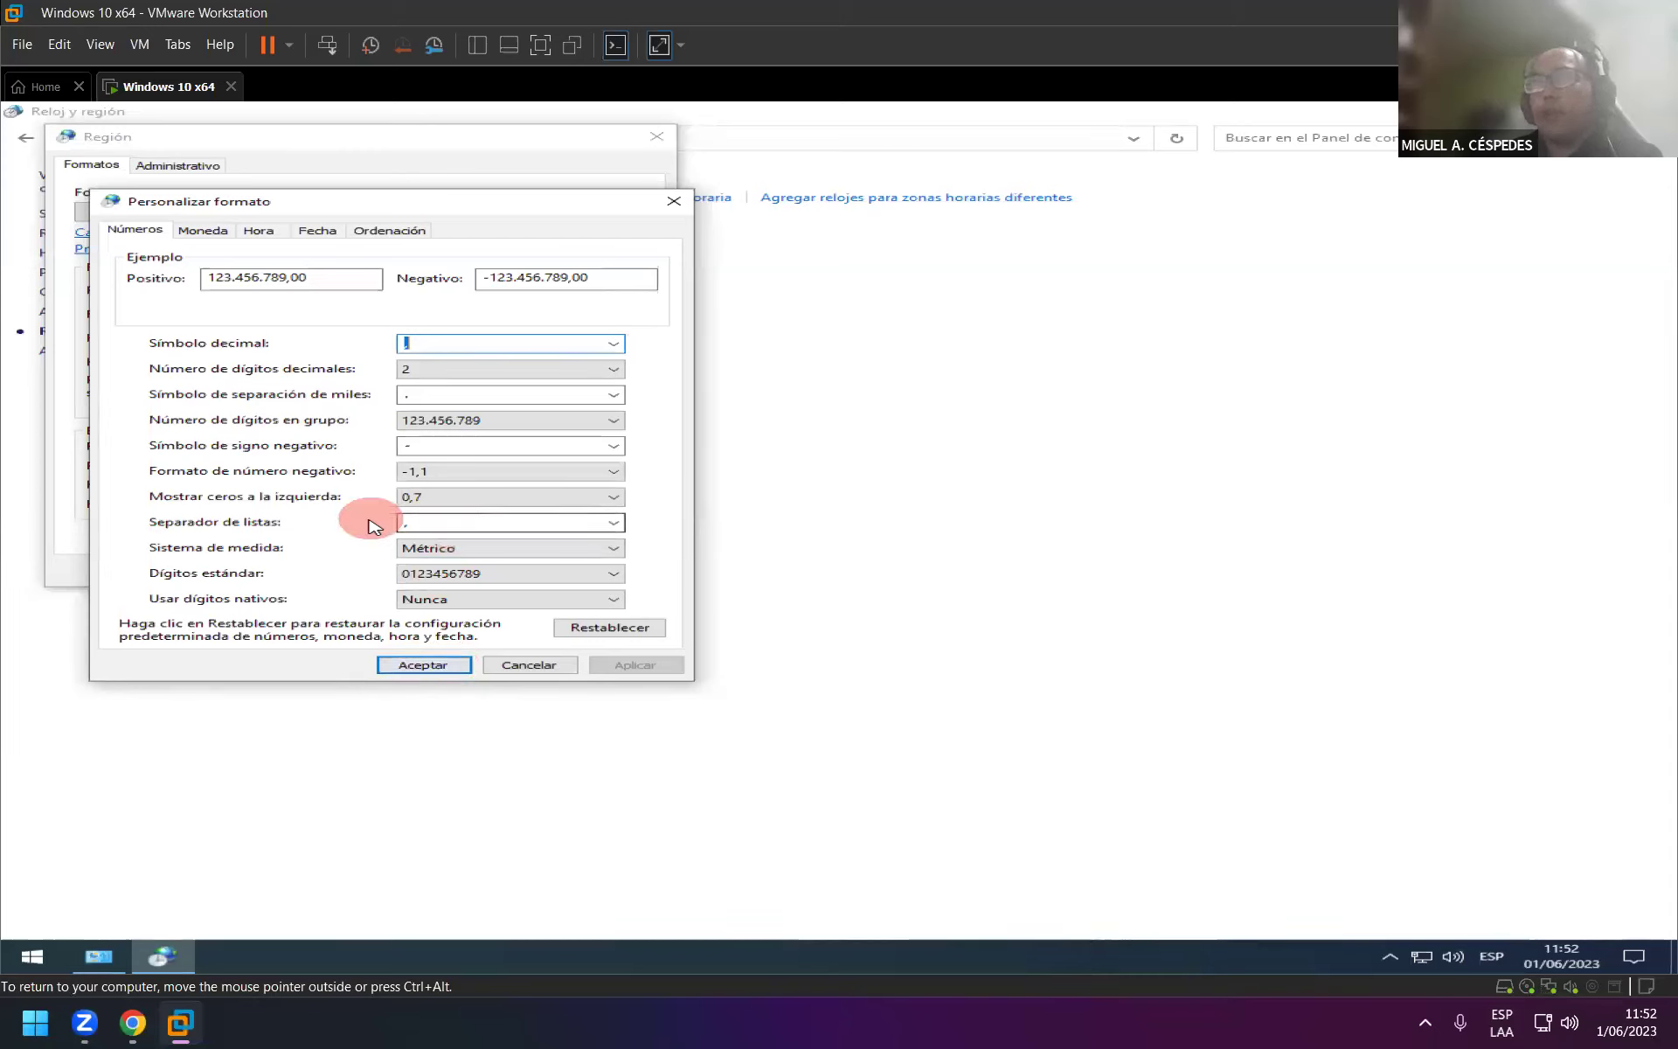
{"action": "left_click", "coordinate": [455, 657]}
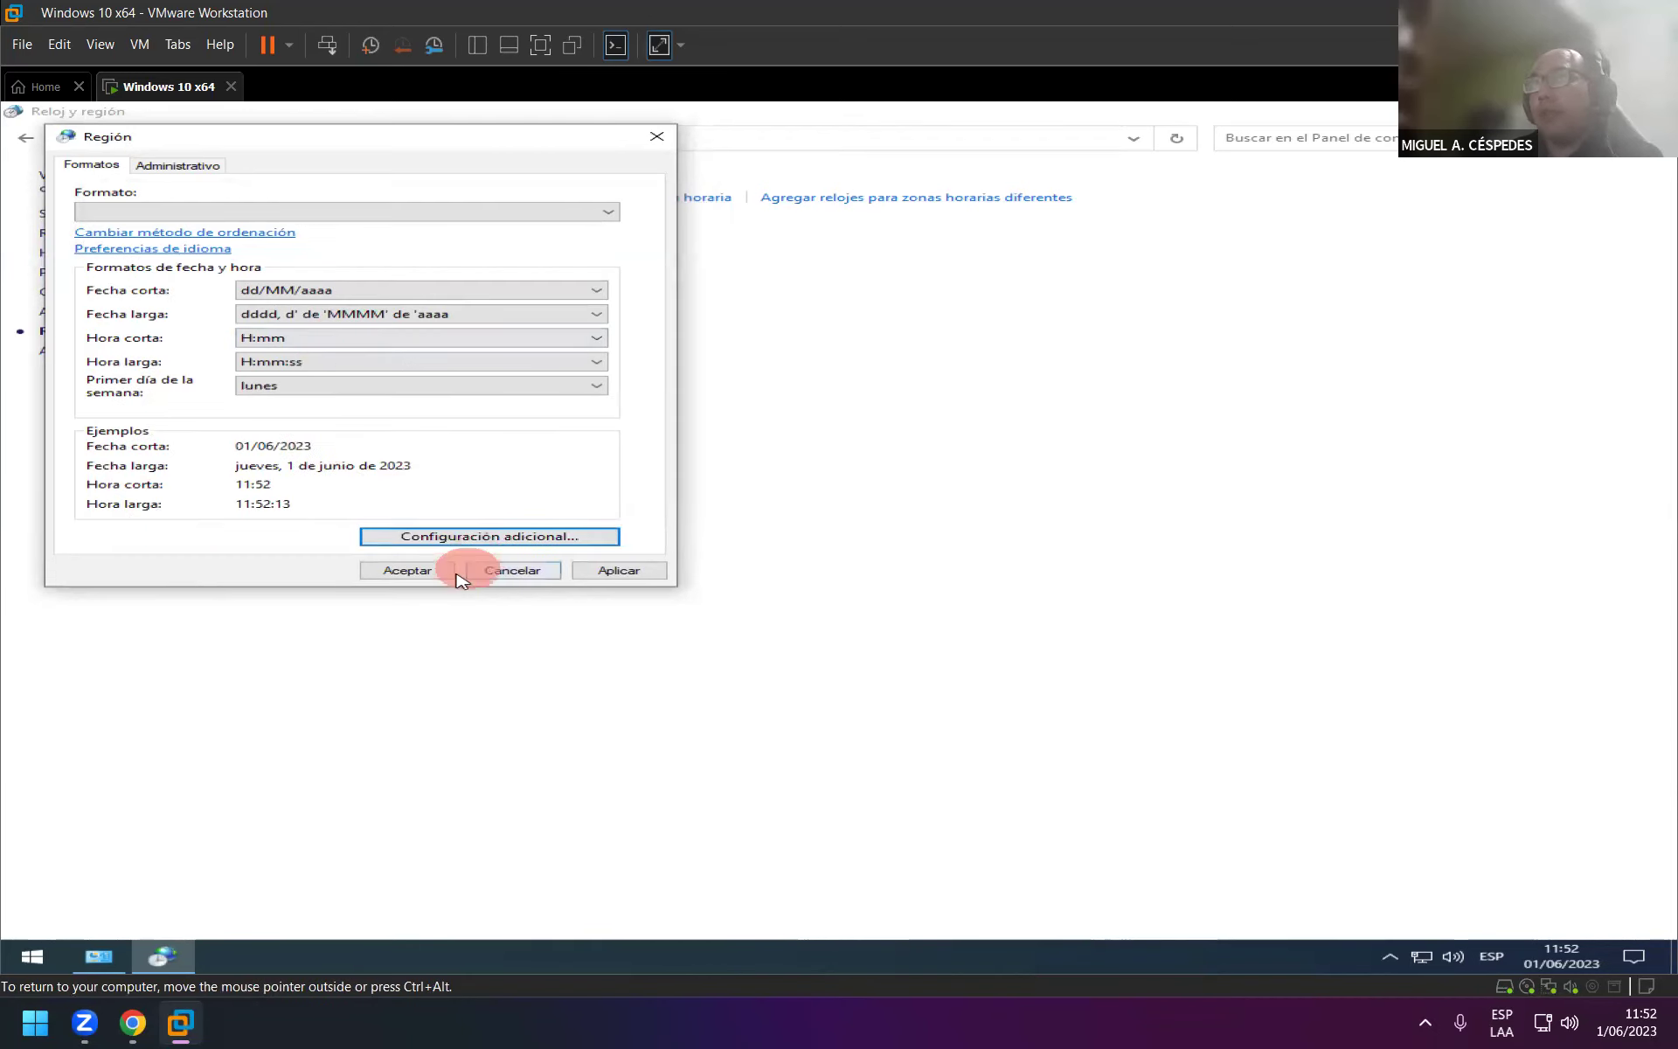
Reapply Español (España) as the VM's regional format, then confirm and close the Region settings.
{"action": "left_click", "coordinate": [617, 570]}
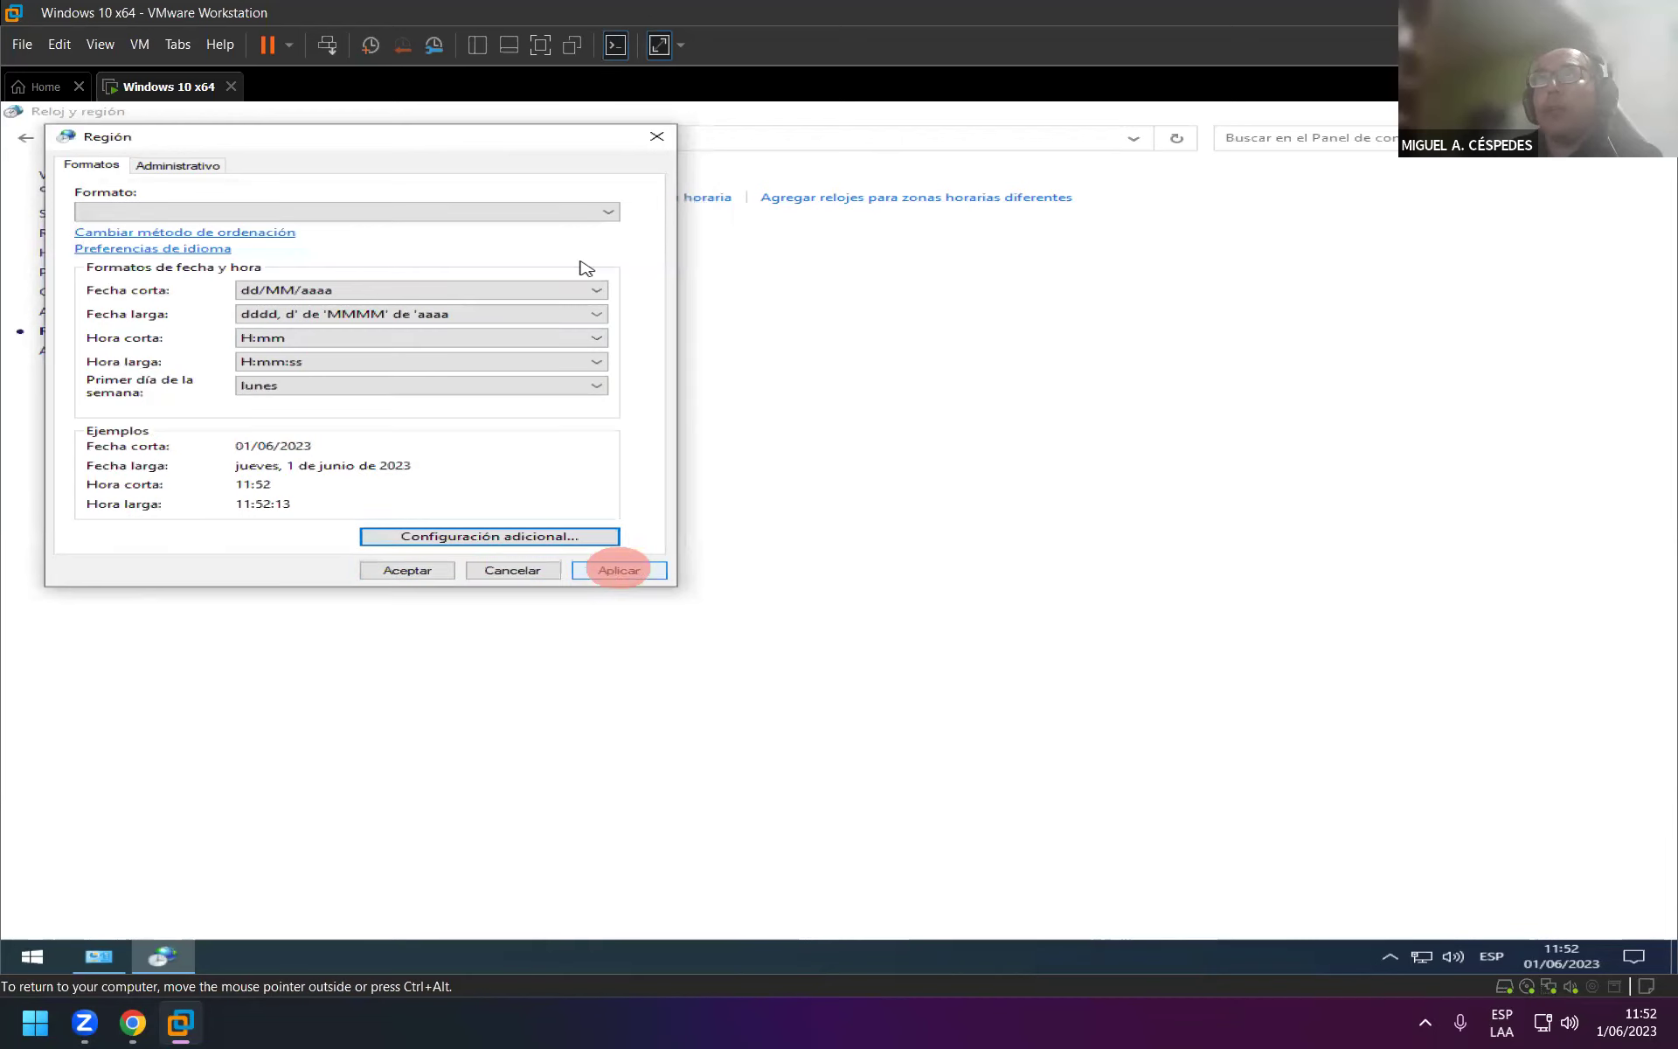
{"action": "left_click", "coordinate": [603, 213]}
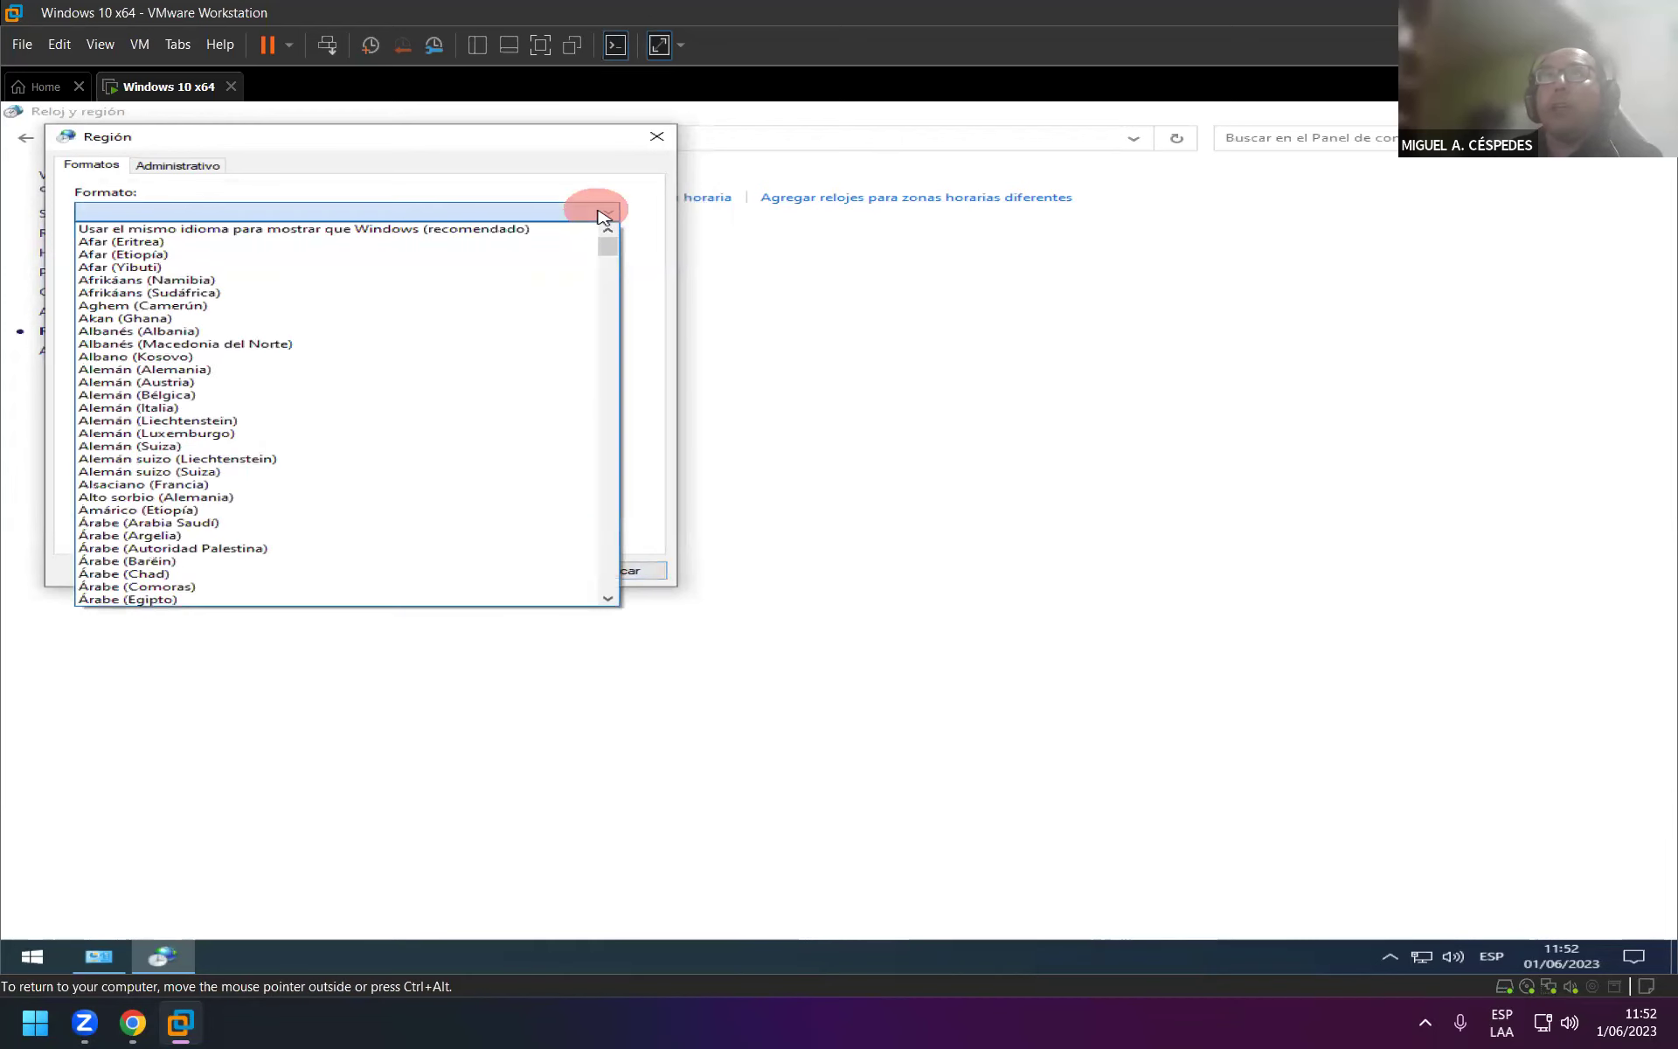
{"action": "scroll", "coordinate": [480, 538], "scroll_direction": "down", "scroll_amount": 3}
{"action": "scroll", "coordinate": [455, 535], "scroll_direction": "down", "scroll_amount": 15}
{"action": "scroll", "coordinate": [420, 535], "scroll_direction": "down", "scroll_amount": 18}
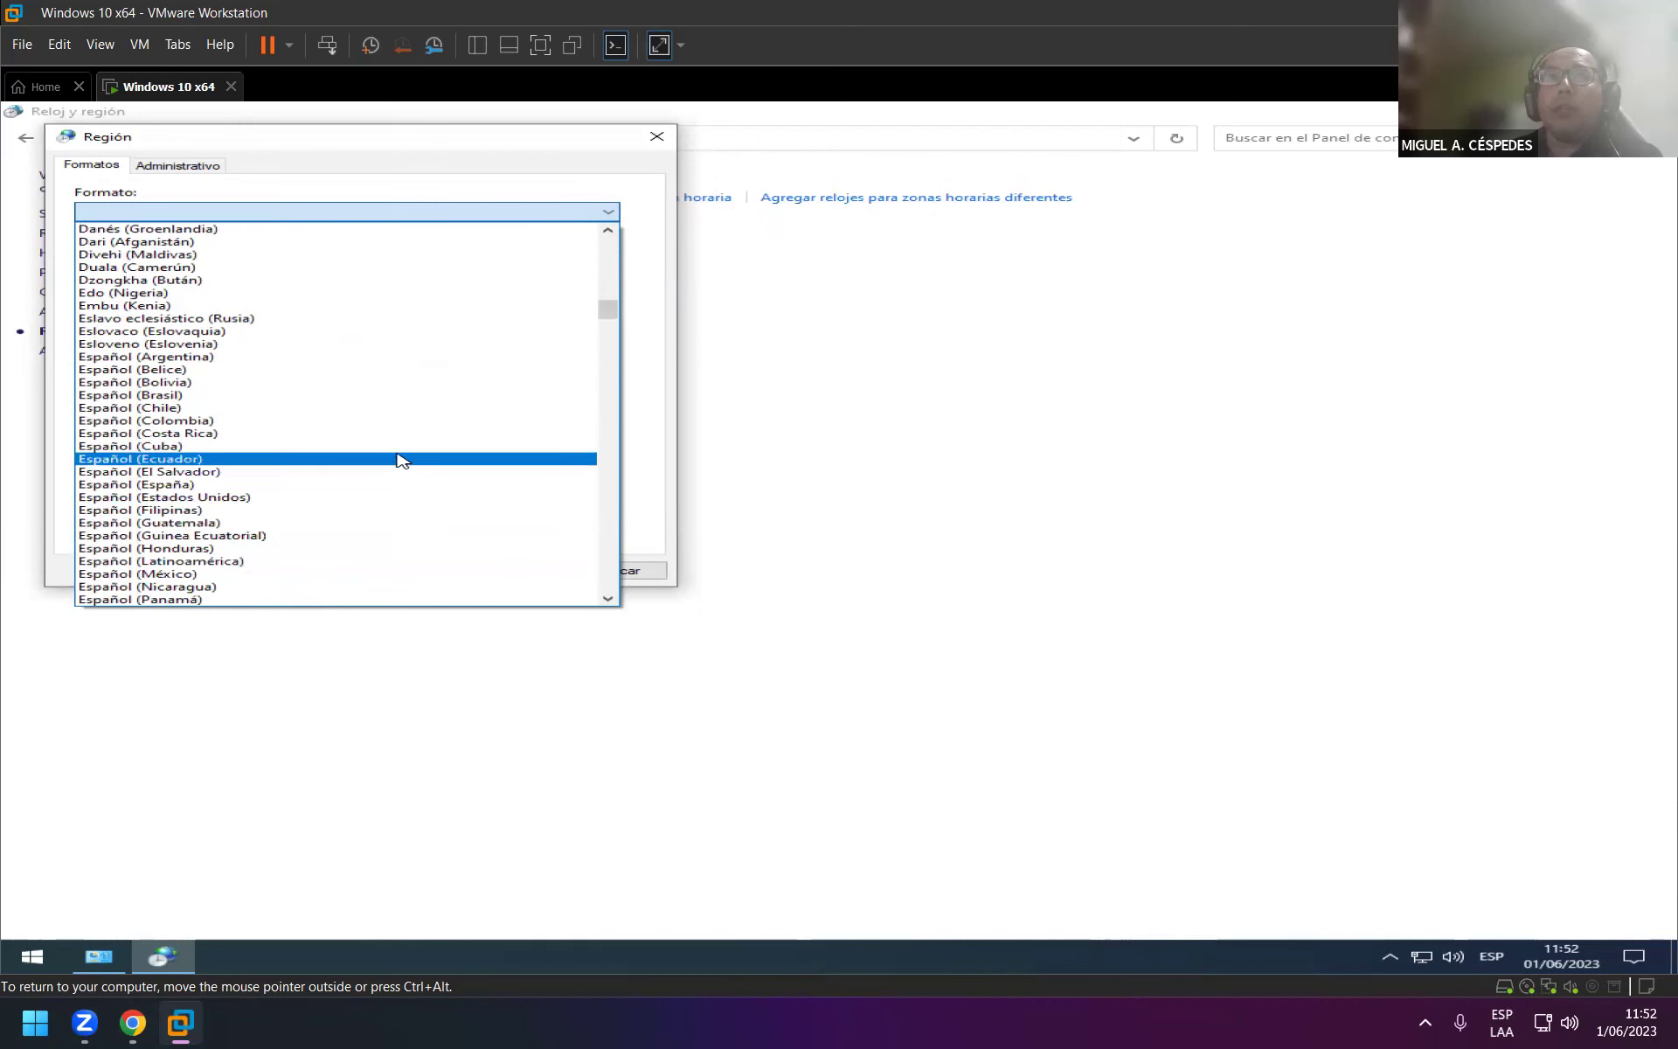
{"action": "left_click", "coordinate": [387, 485]}
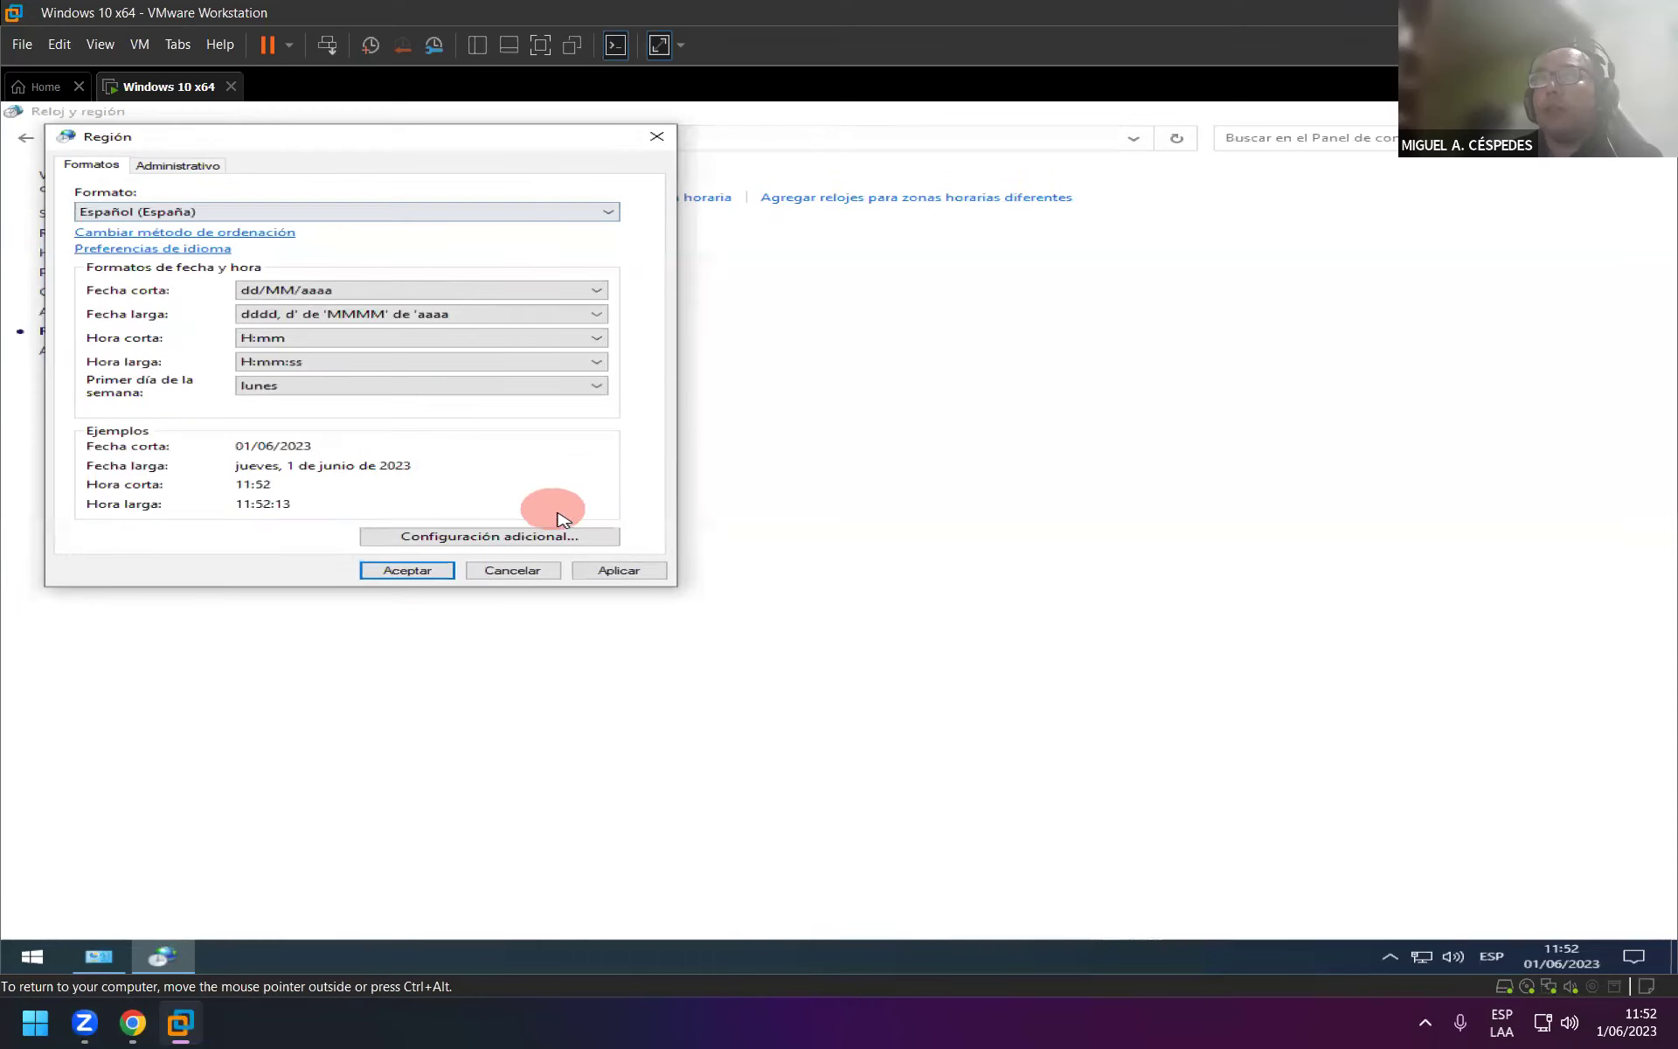
{"action": "left_click", "coordinate": [634, 569]}
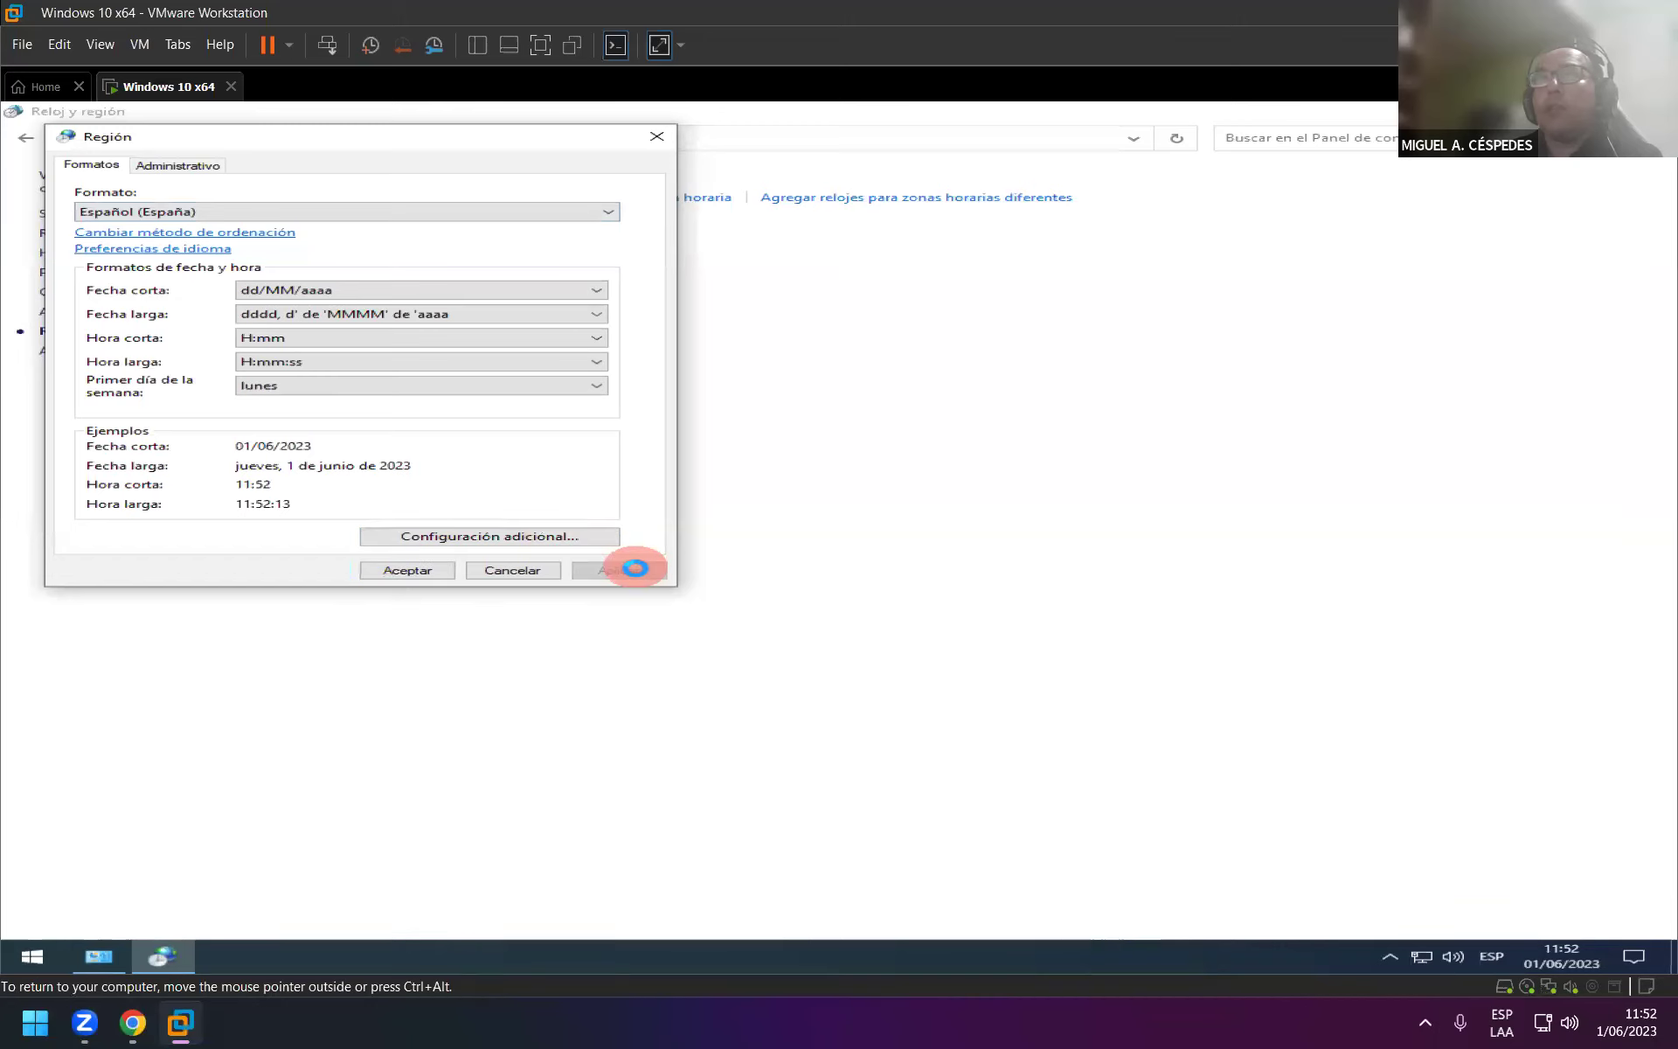
{"action": "left_click", "coordinate": [214, 165]}
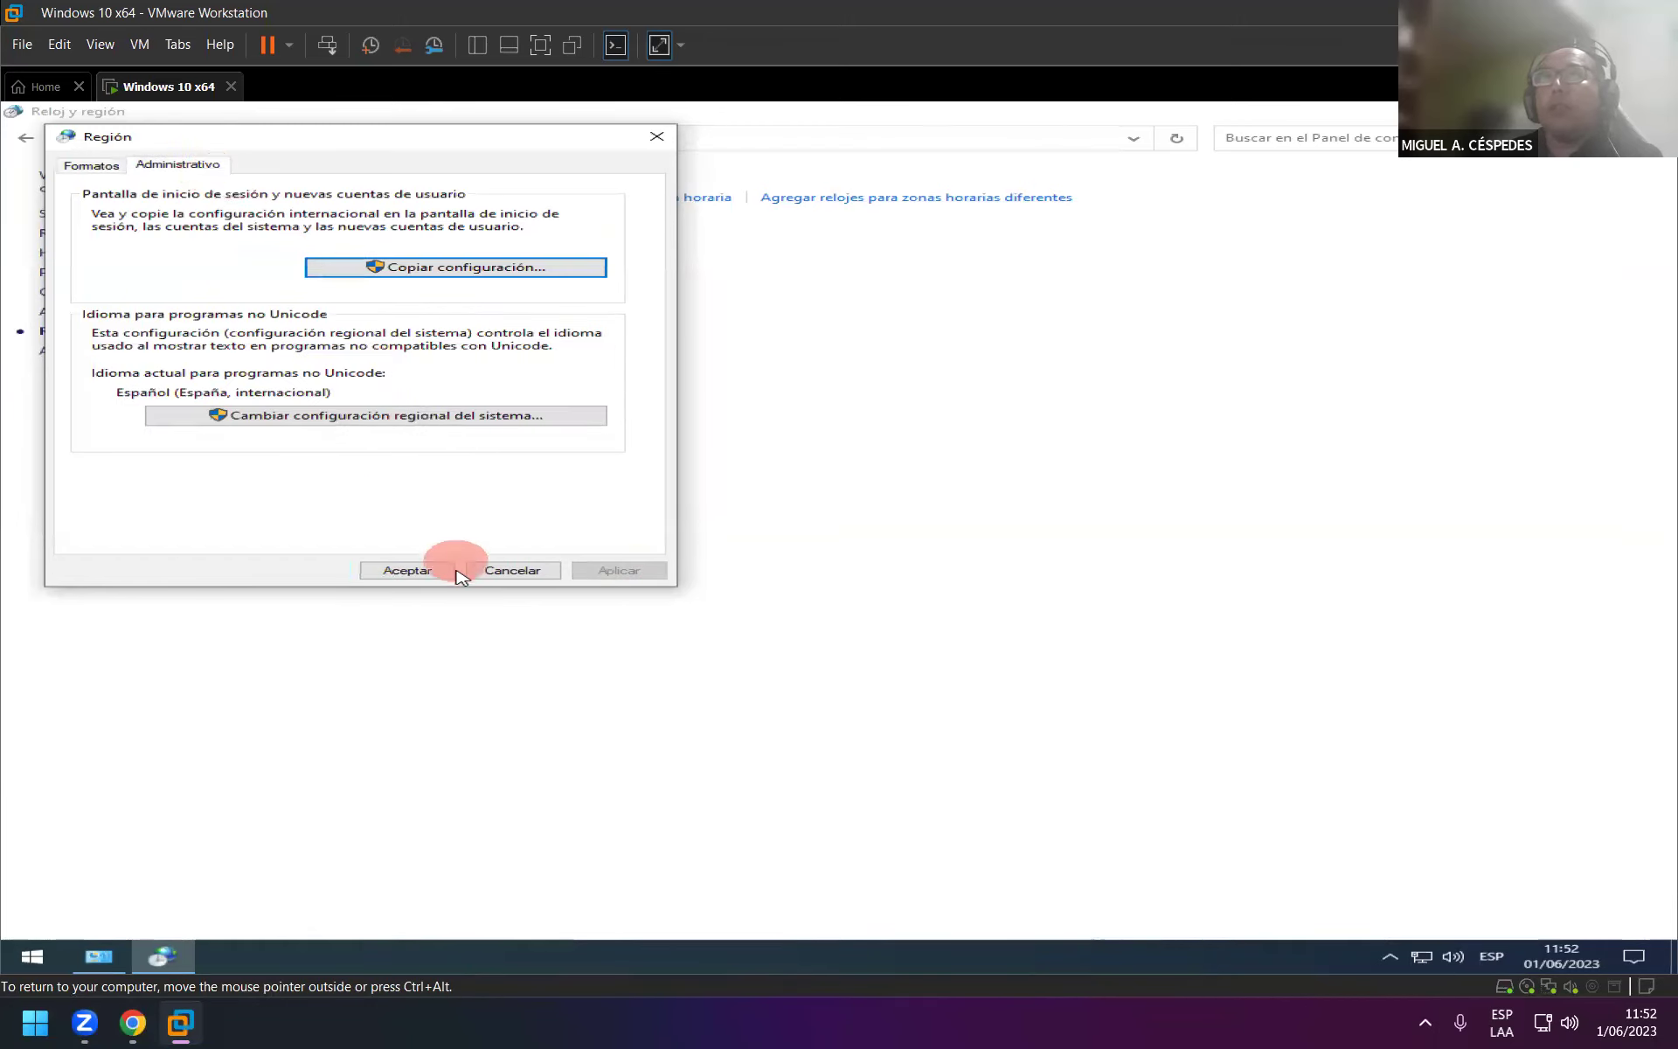
{"action": "left_click", "coordinate": [421, 570]}
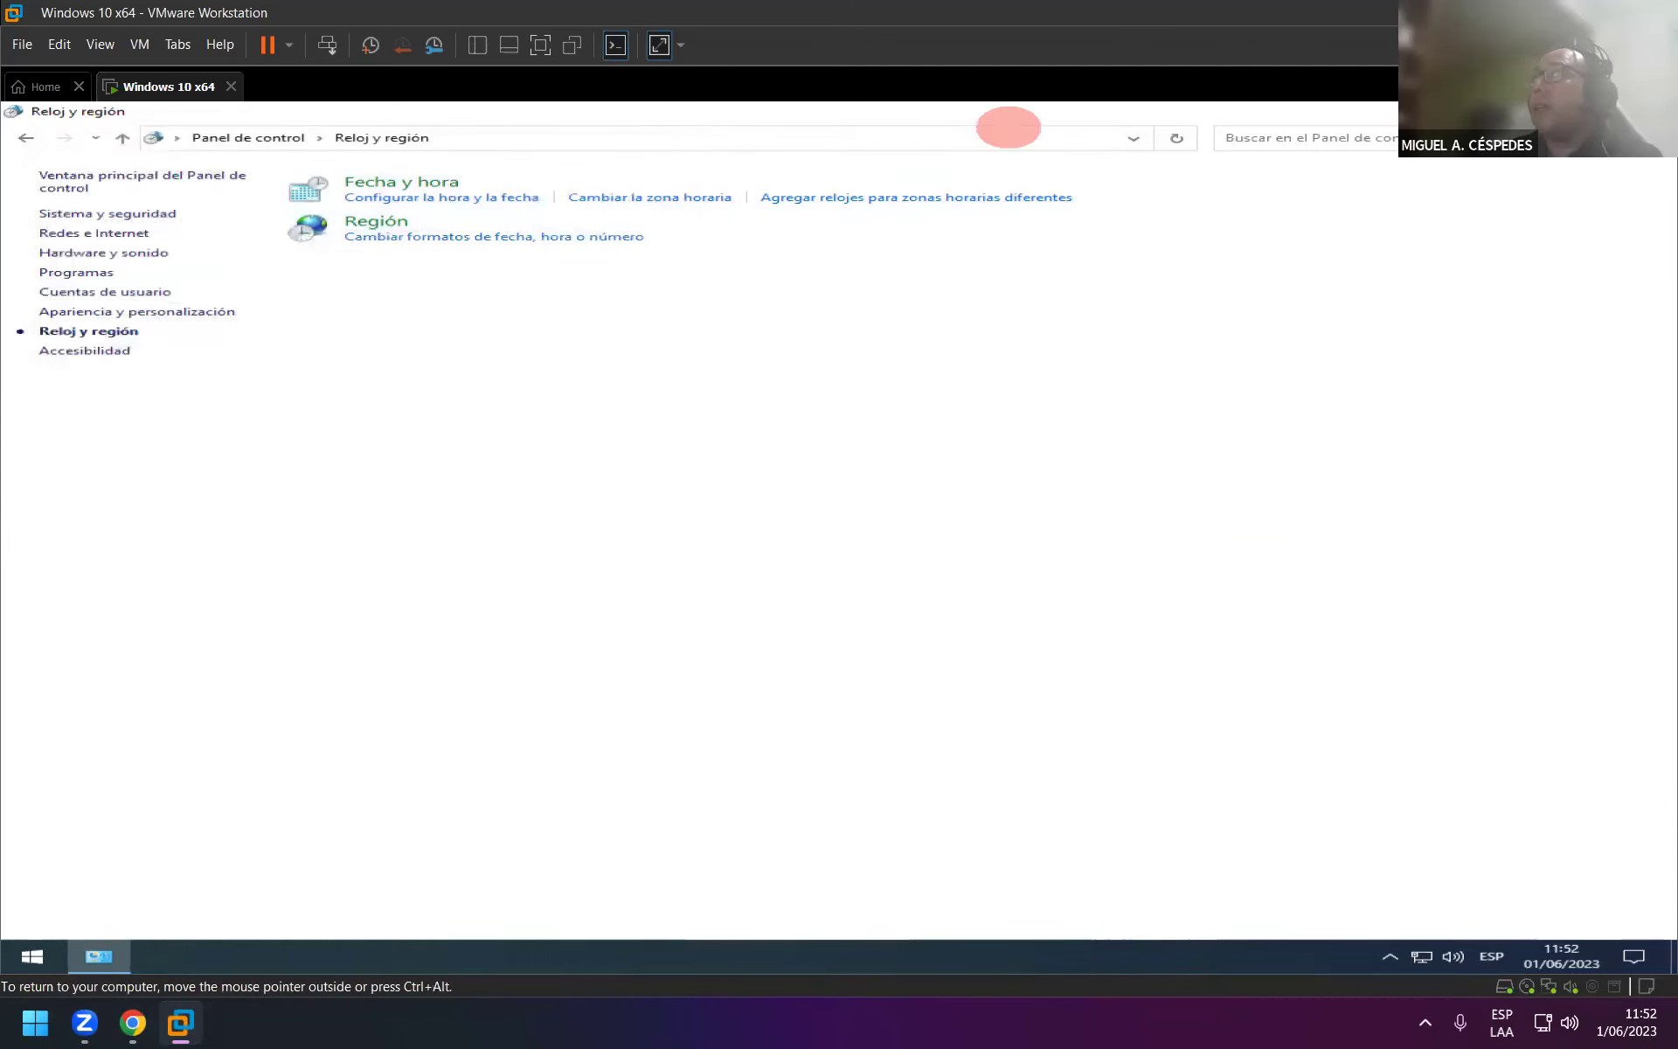
Close Clock and Region, restart the Windows 10 guest, and release input with Ctrl+Alt.
{"action": "key", "text": "alt+F4"}
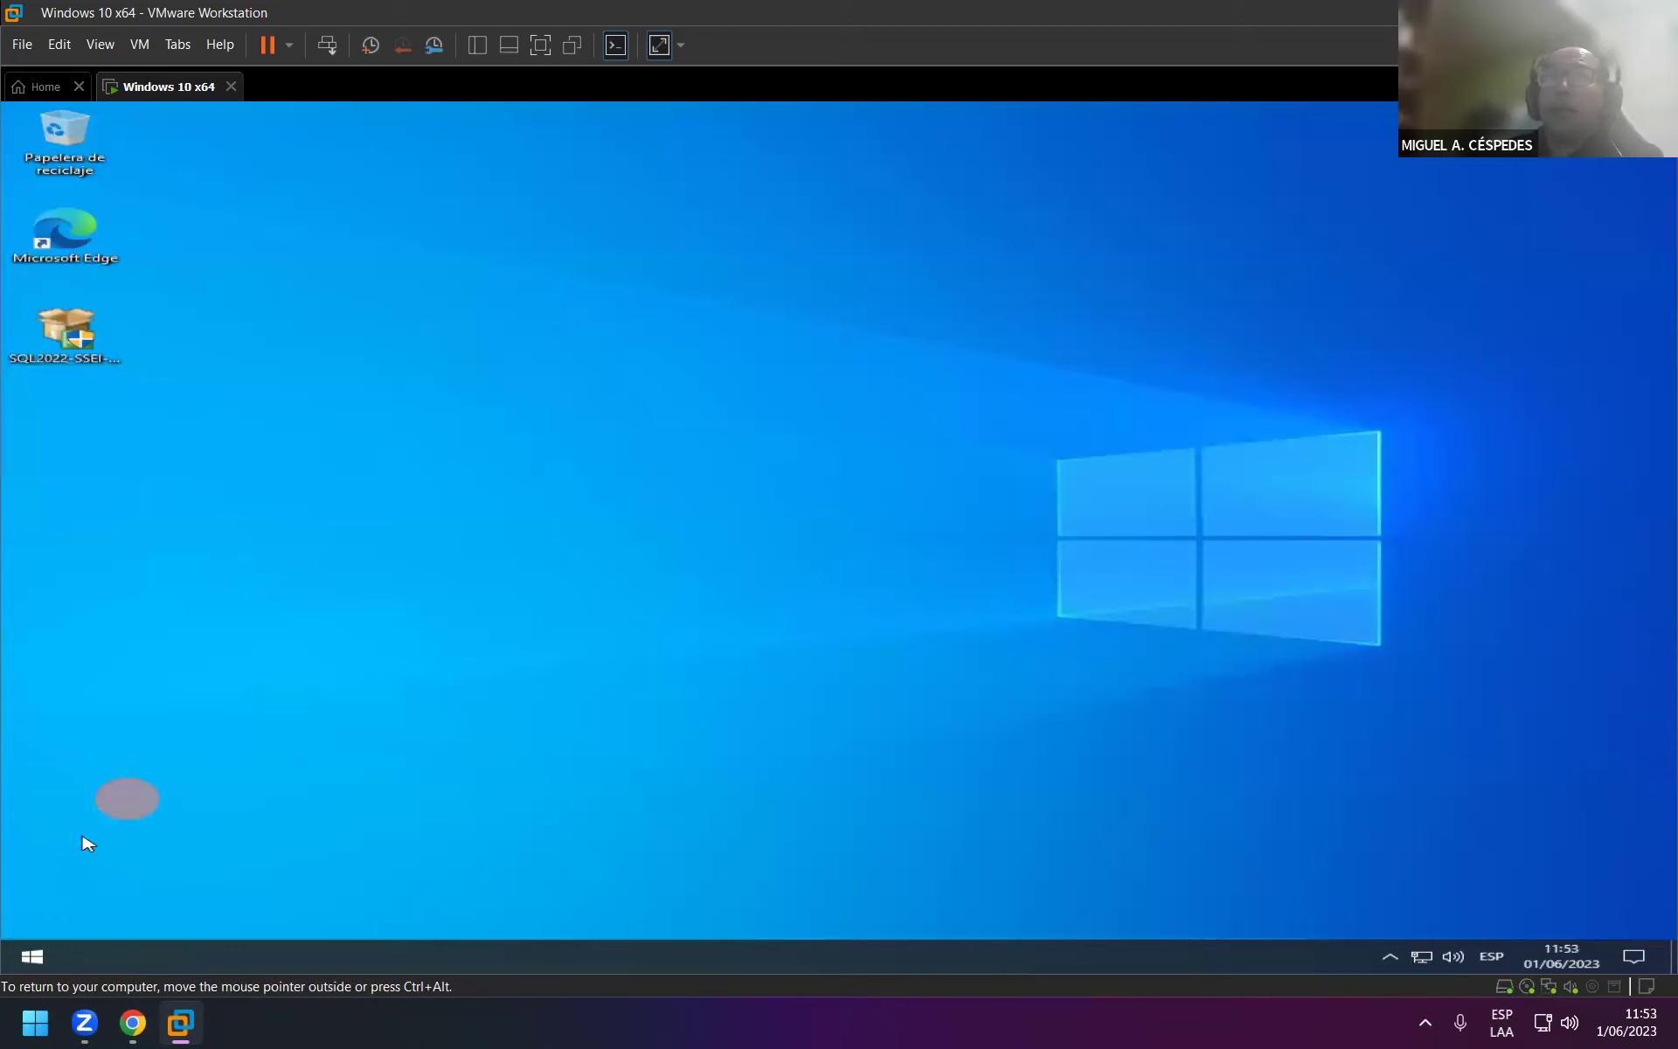
{"action": "left_click", "coordinate": [32, 952]}
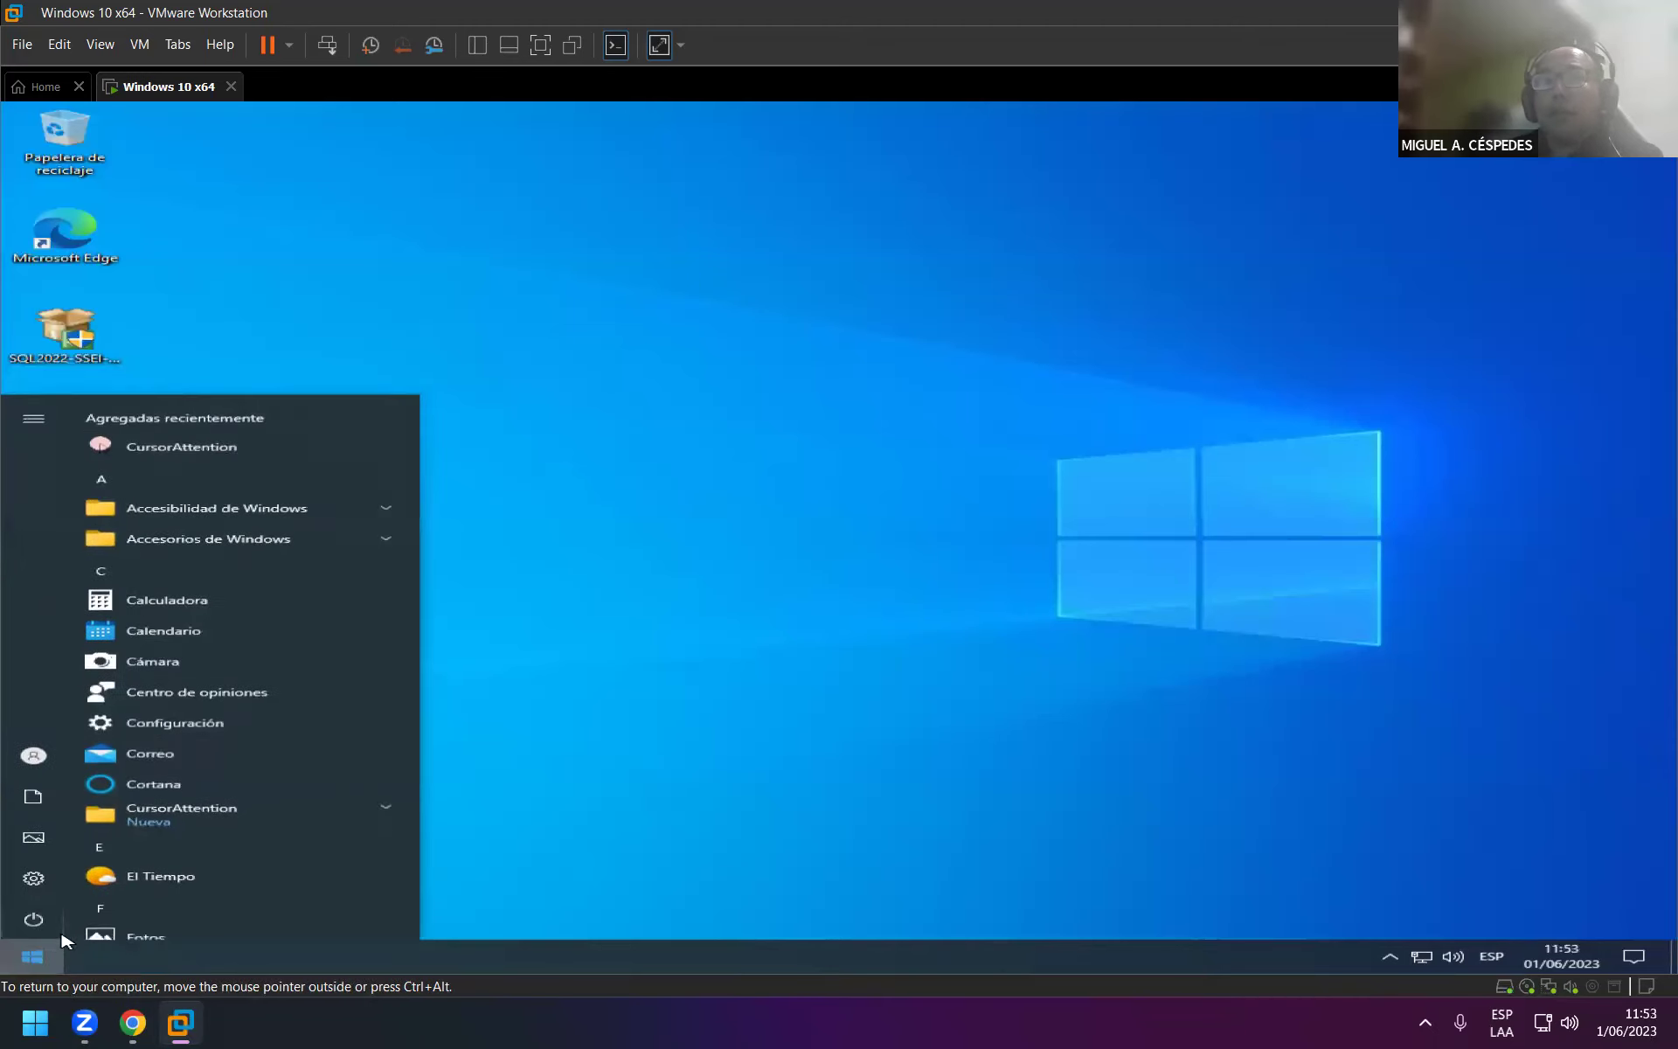
{"action": "left_click", "coordinate": [34, 919]}
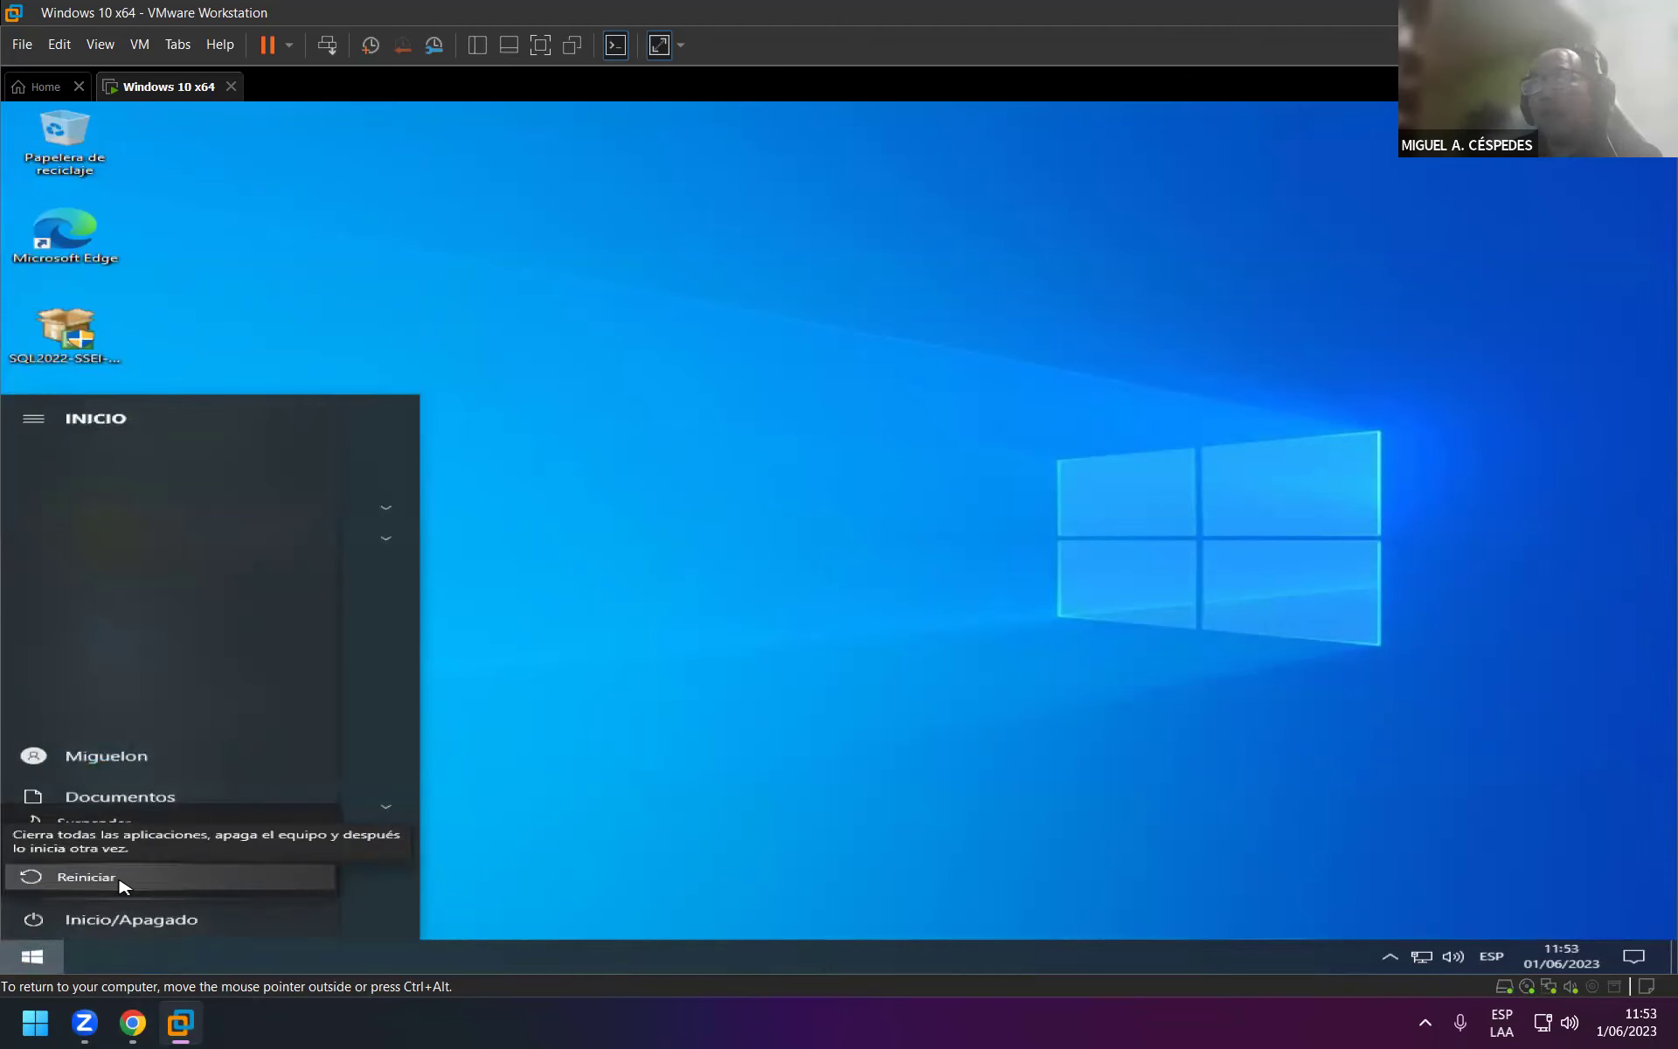
{"action": "left_click", "coordinate": [85, 877]}
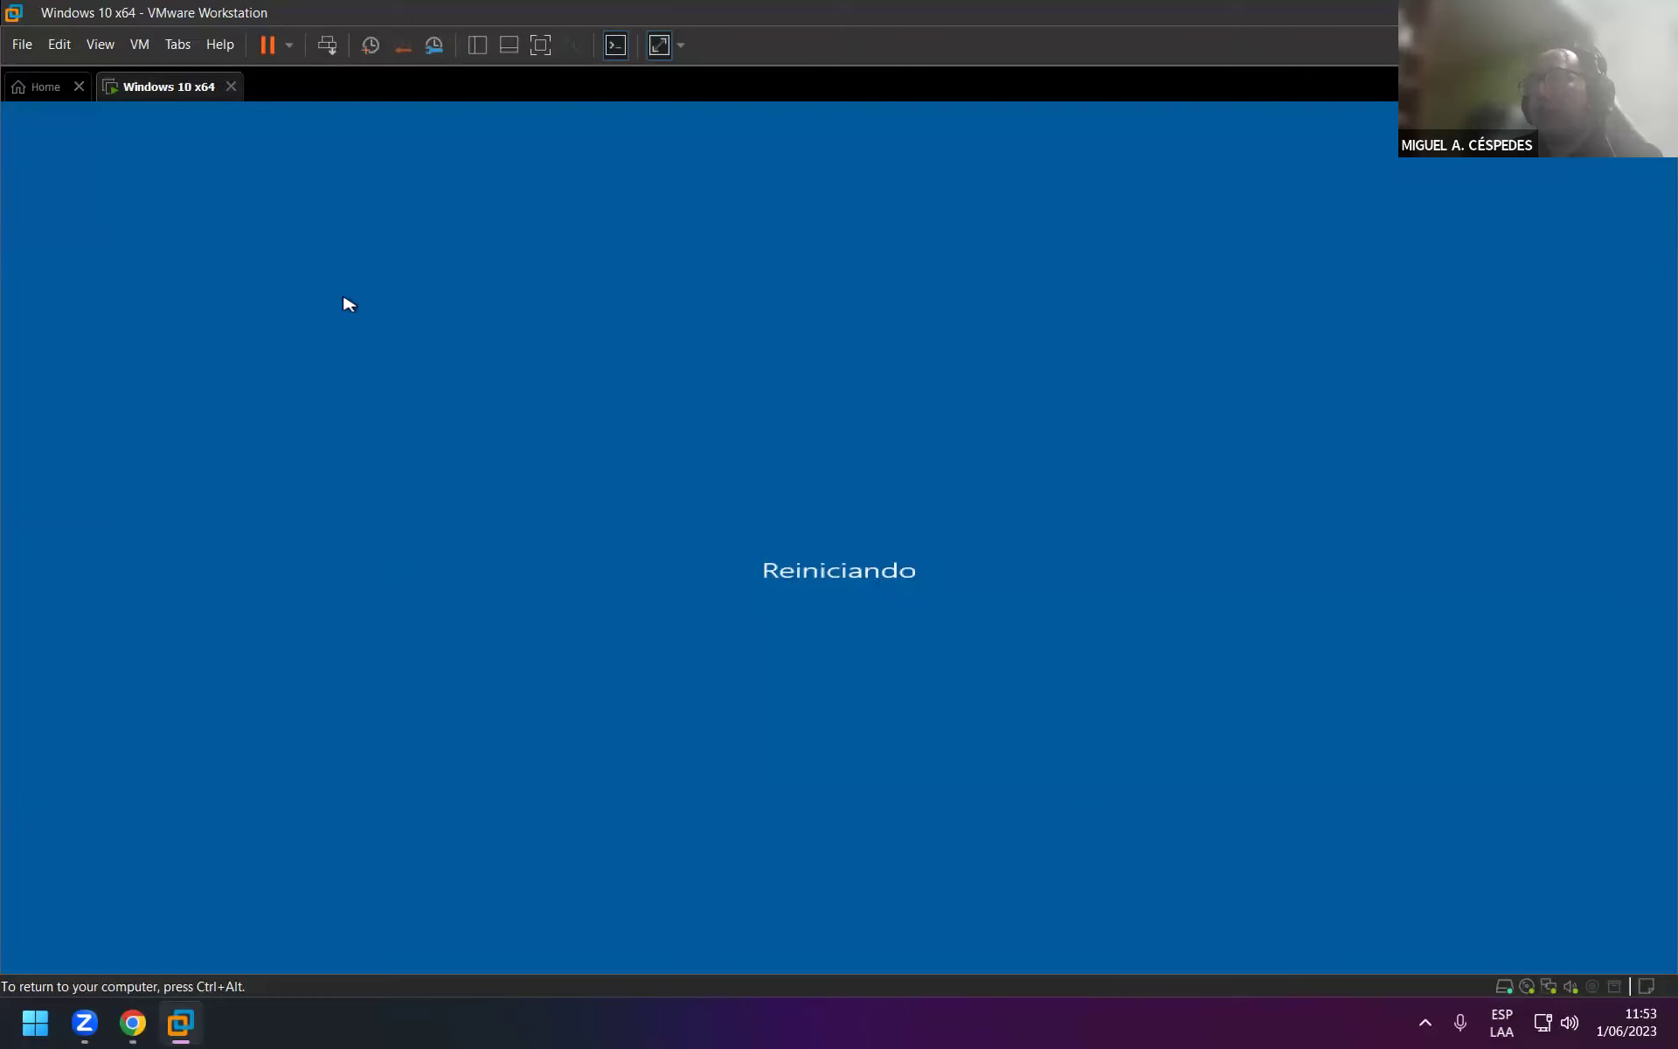
{"action": "key", "text": "ctrl+alt"}
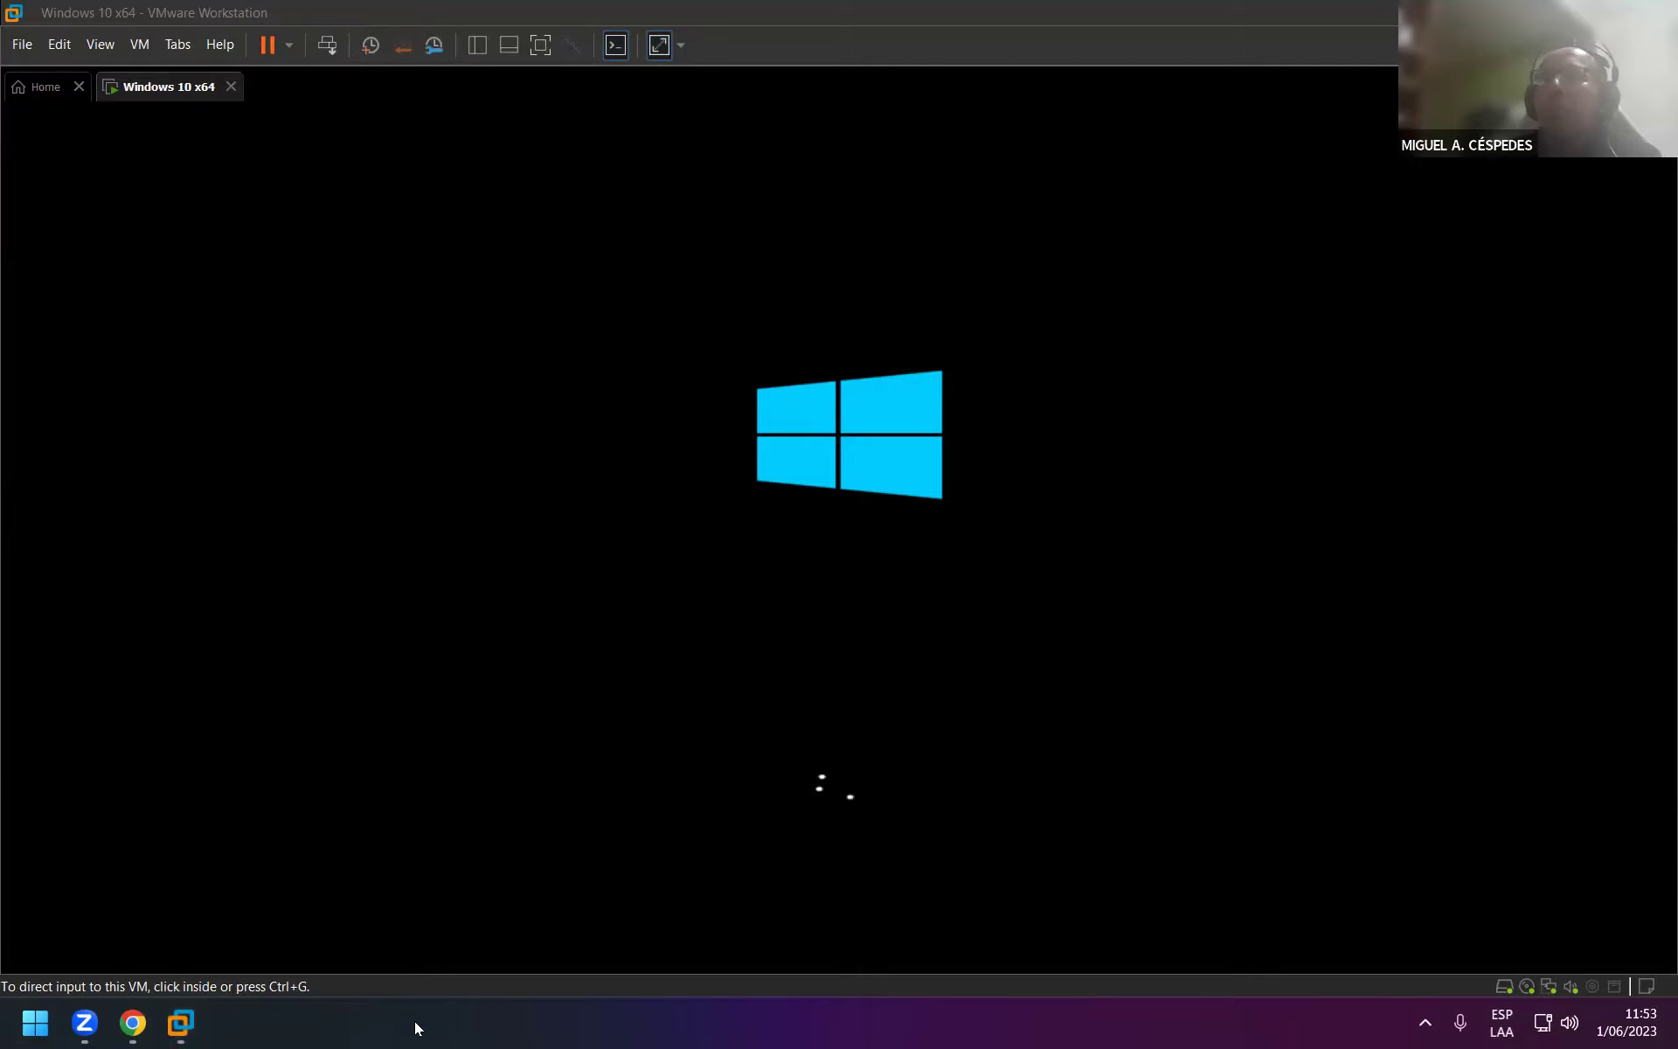
On the host, browse File Explorer into SOLID_03 (K:) and its 1 _ NOVEDADES 2022 folder.
{"action": "key", "text": "super+e"}
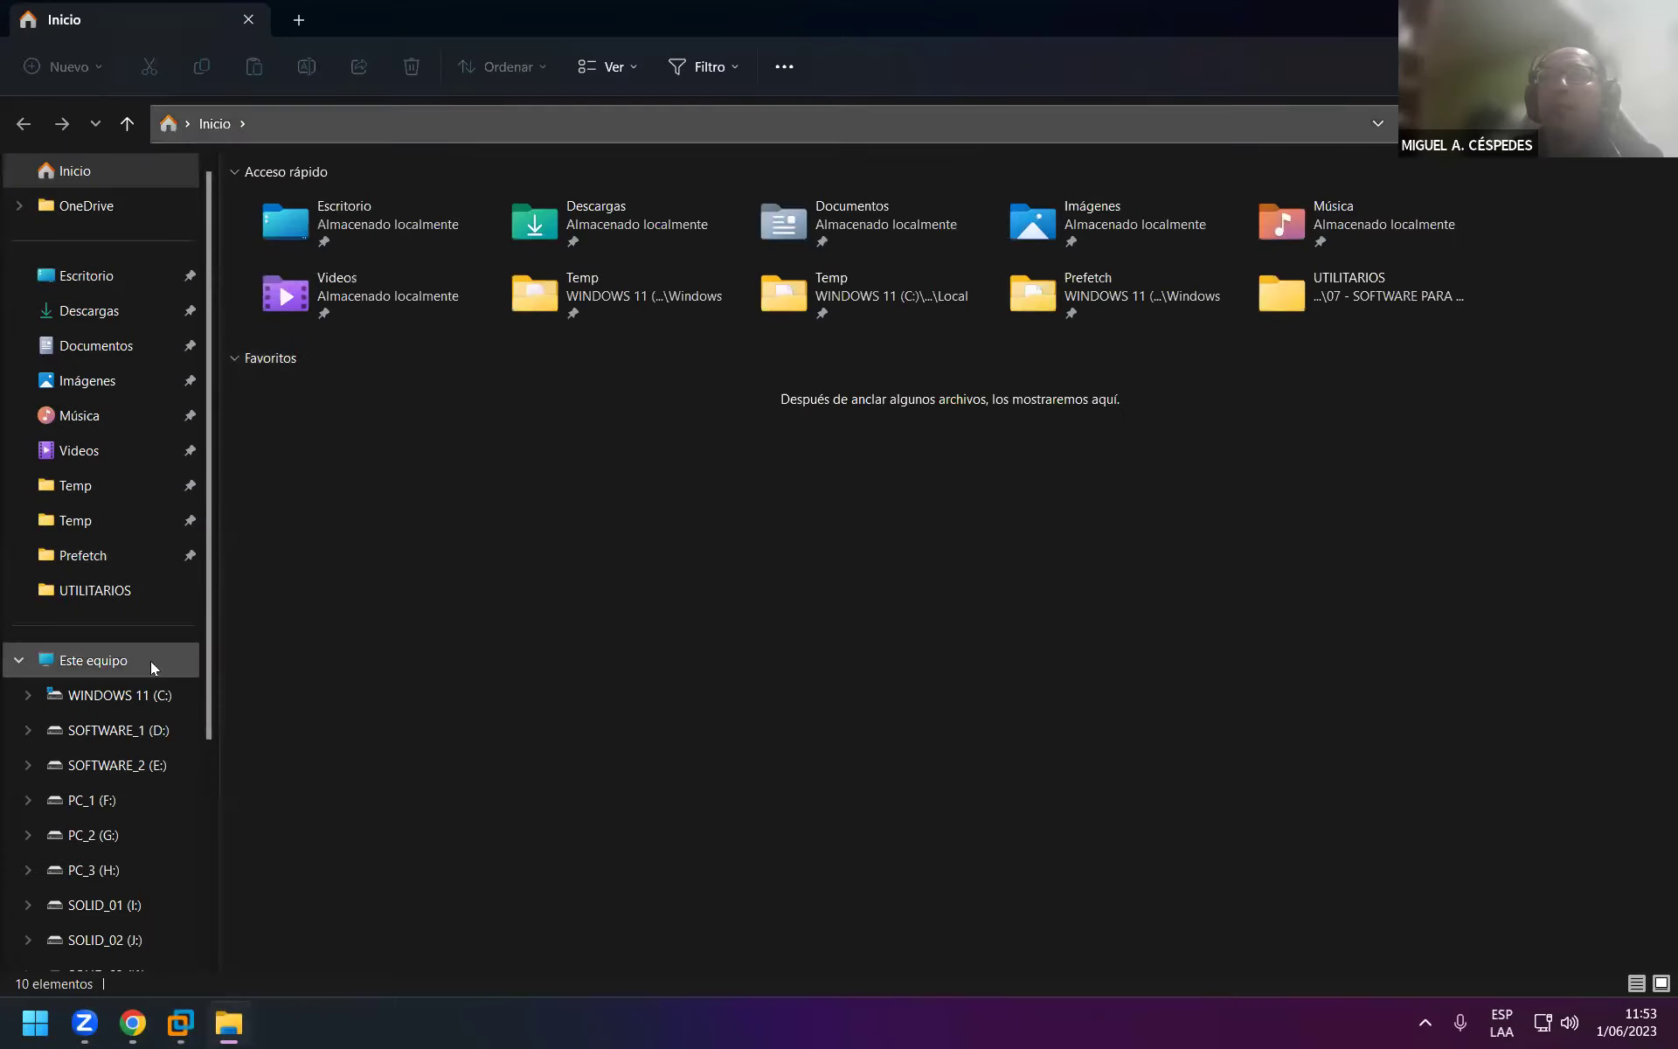
{"action": "left_click", "coordinate": [151, 661]}
{"action": "double_click", "coordinate": [1183, 278]}
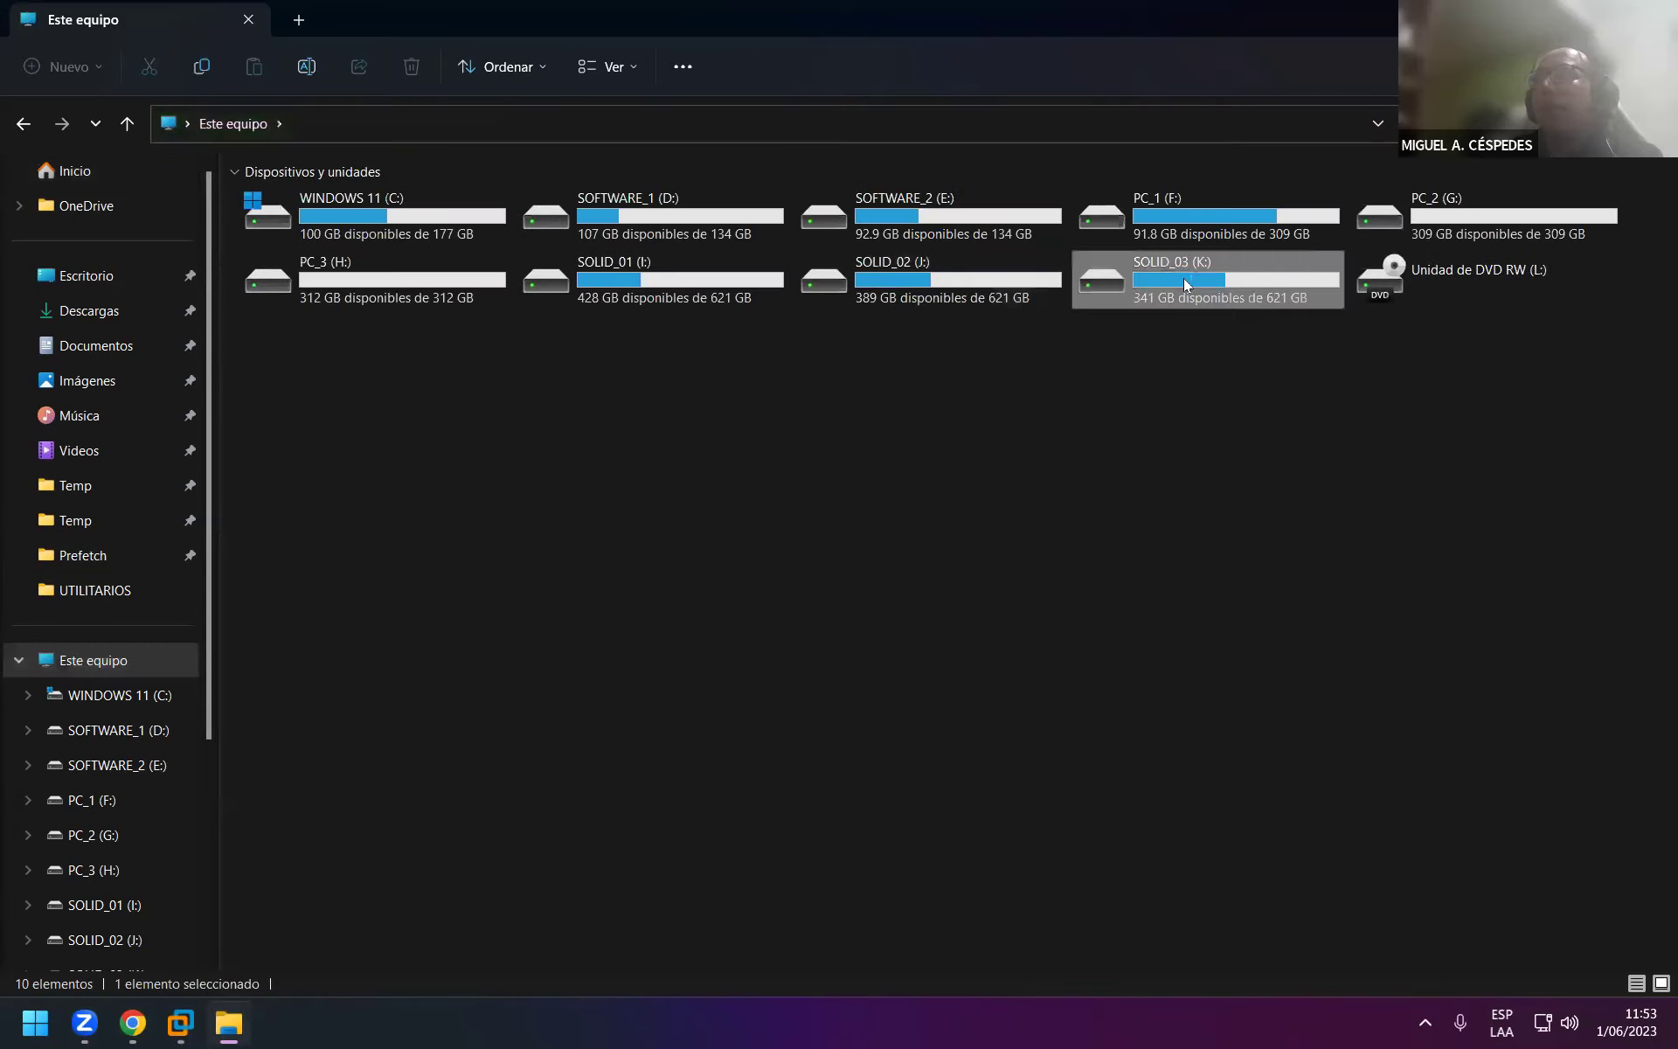
{"action": "double_click", "coordinate": [437, 214]}
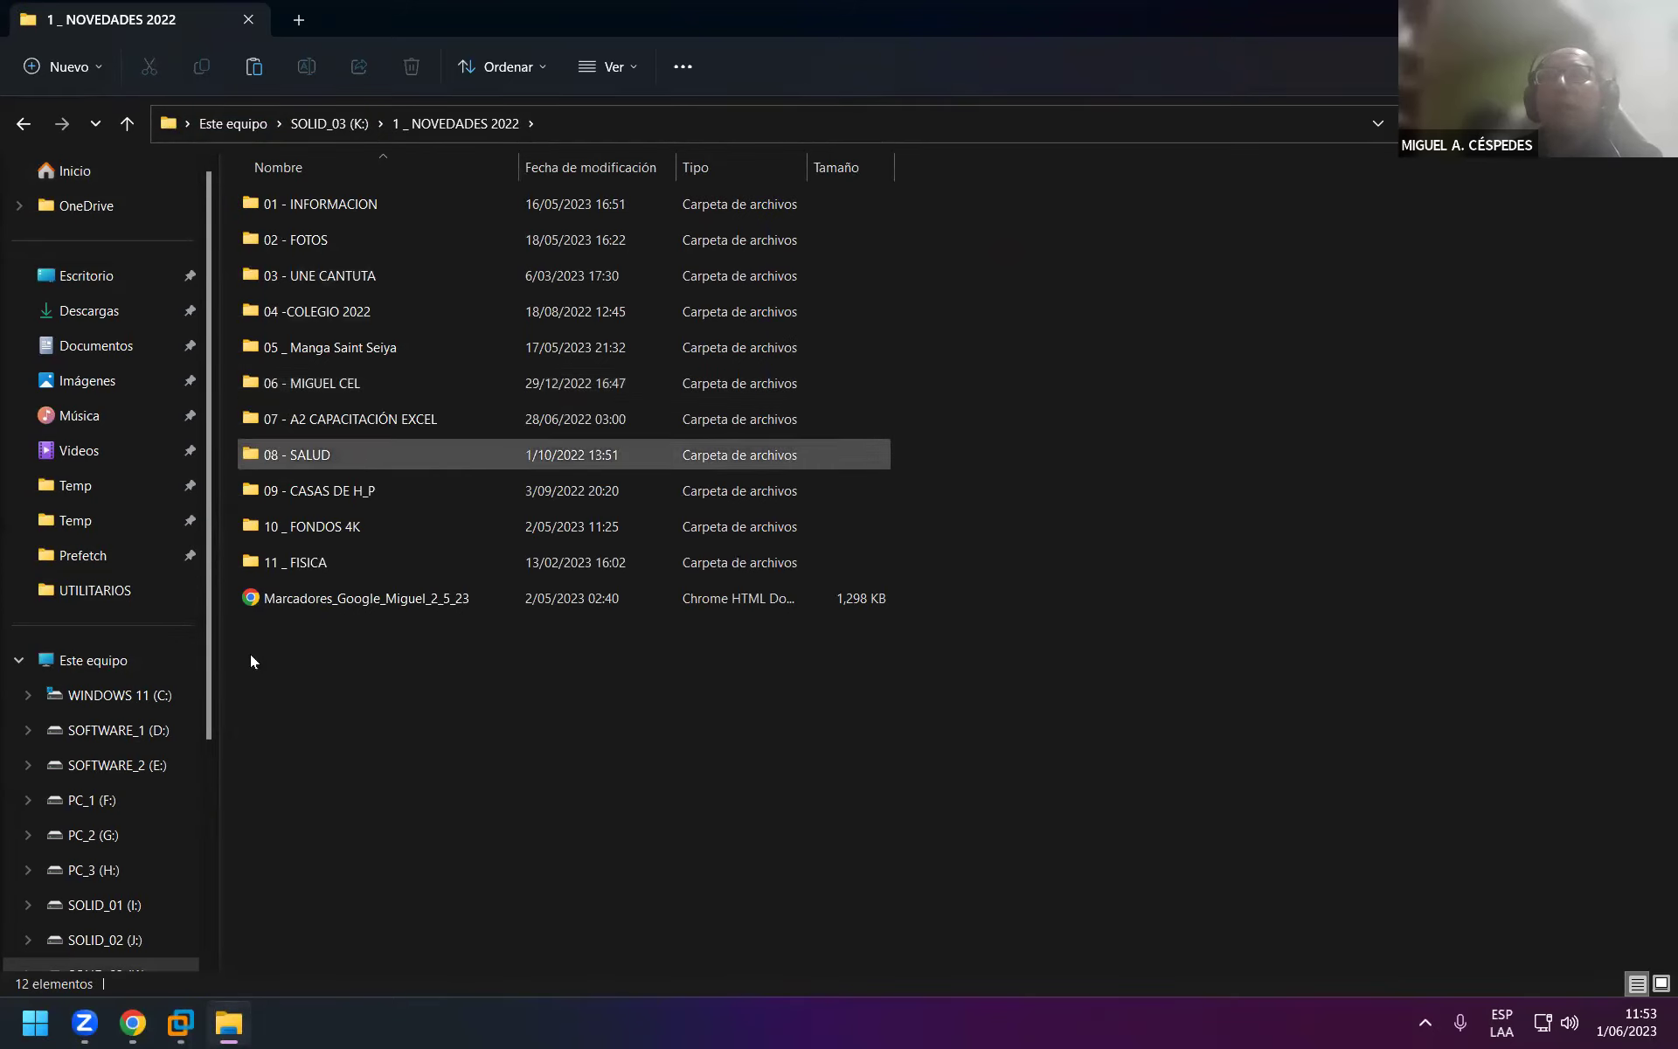
Look through the 03 _ W_SERVER 2022 - SISTEMA folder on SOLID_02 (J:), then close the window.
{"action": "left_click", "coordinate": [122, 939]}
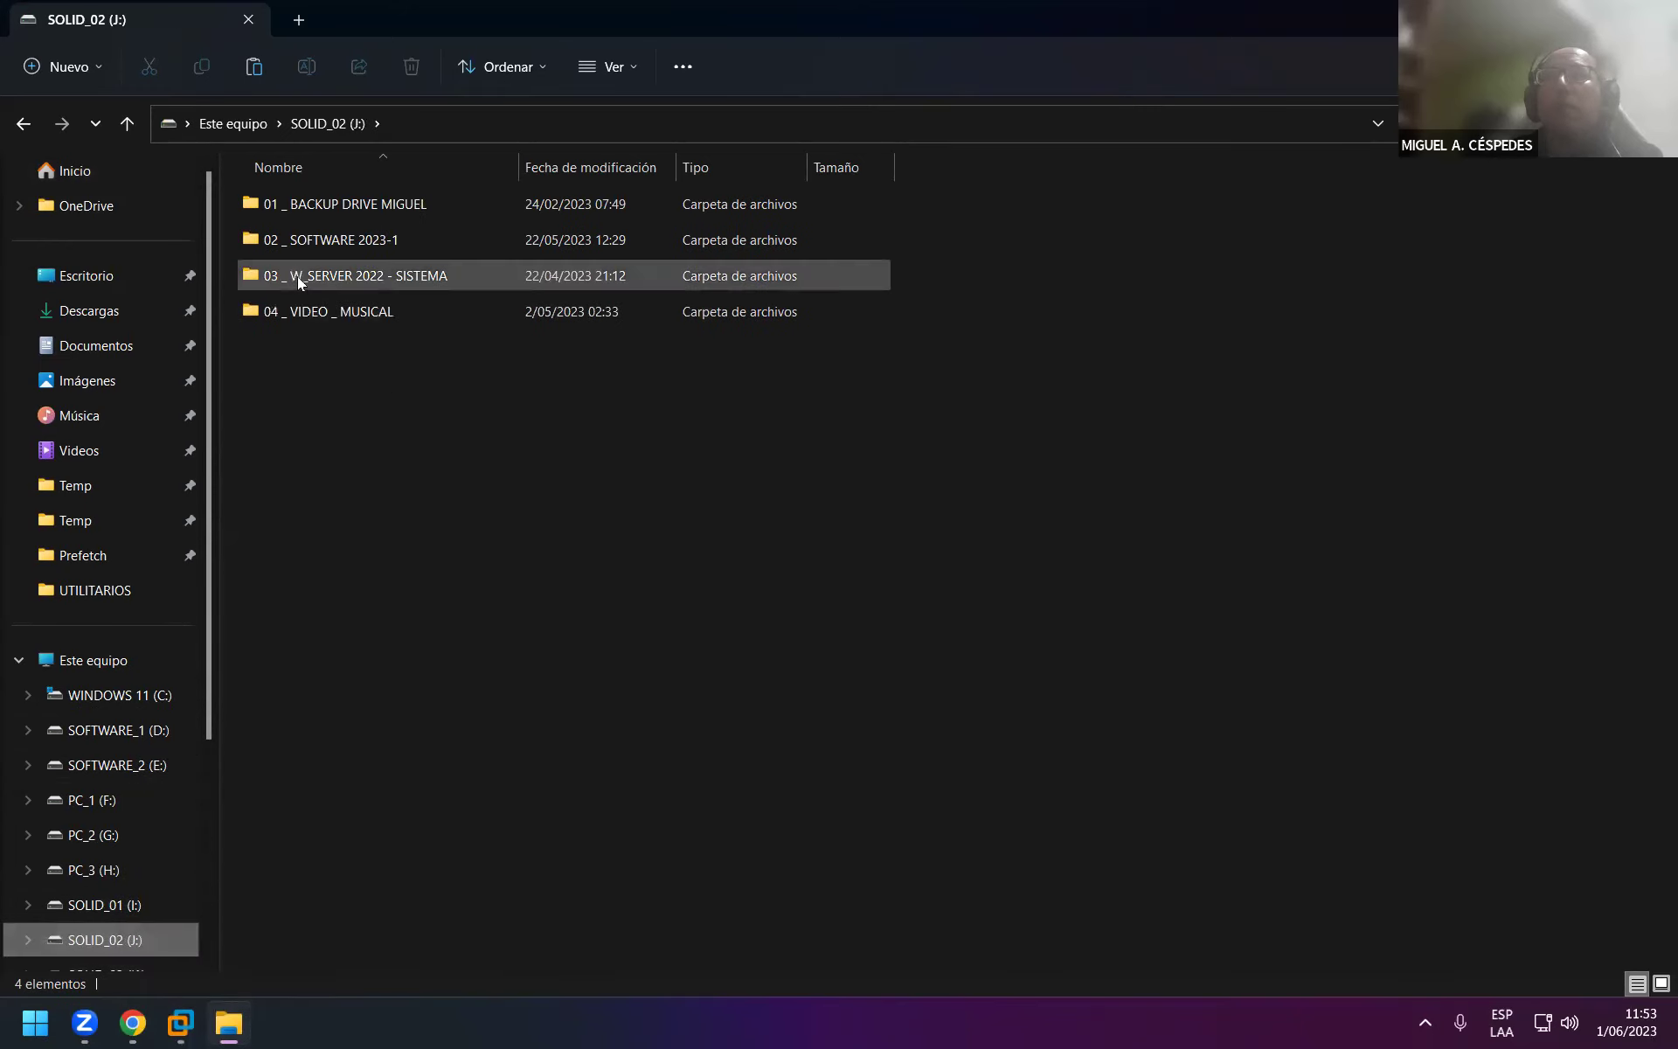
{"action": "double_click", "coordinate": [441, 283]}
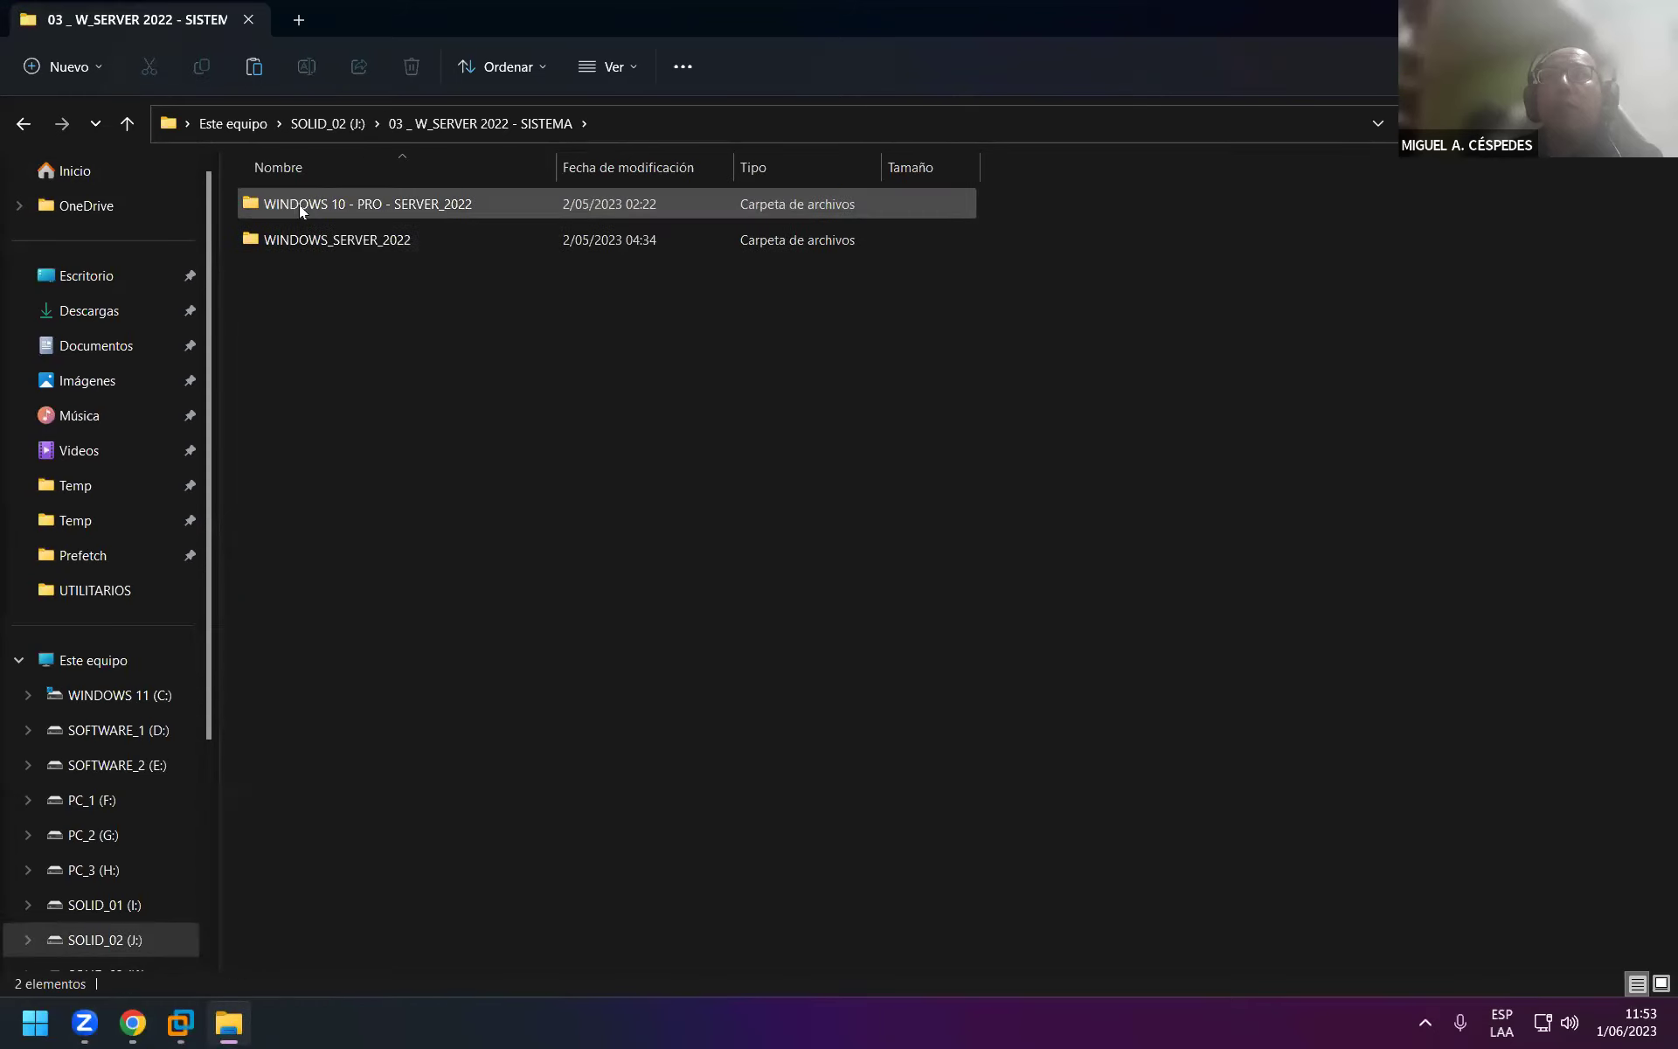
{"action": "mouse_move", "coordinate": [370, 206]}
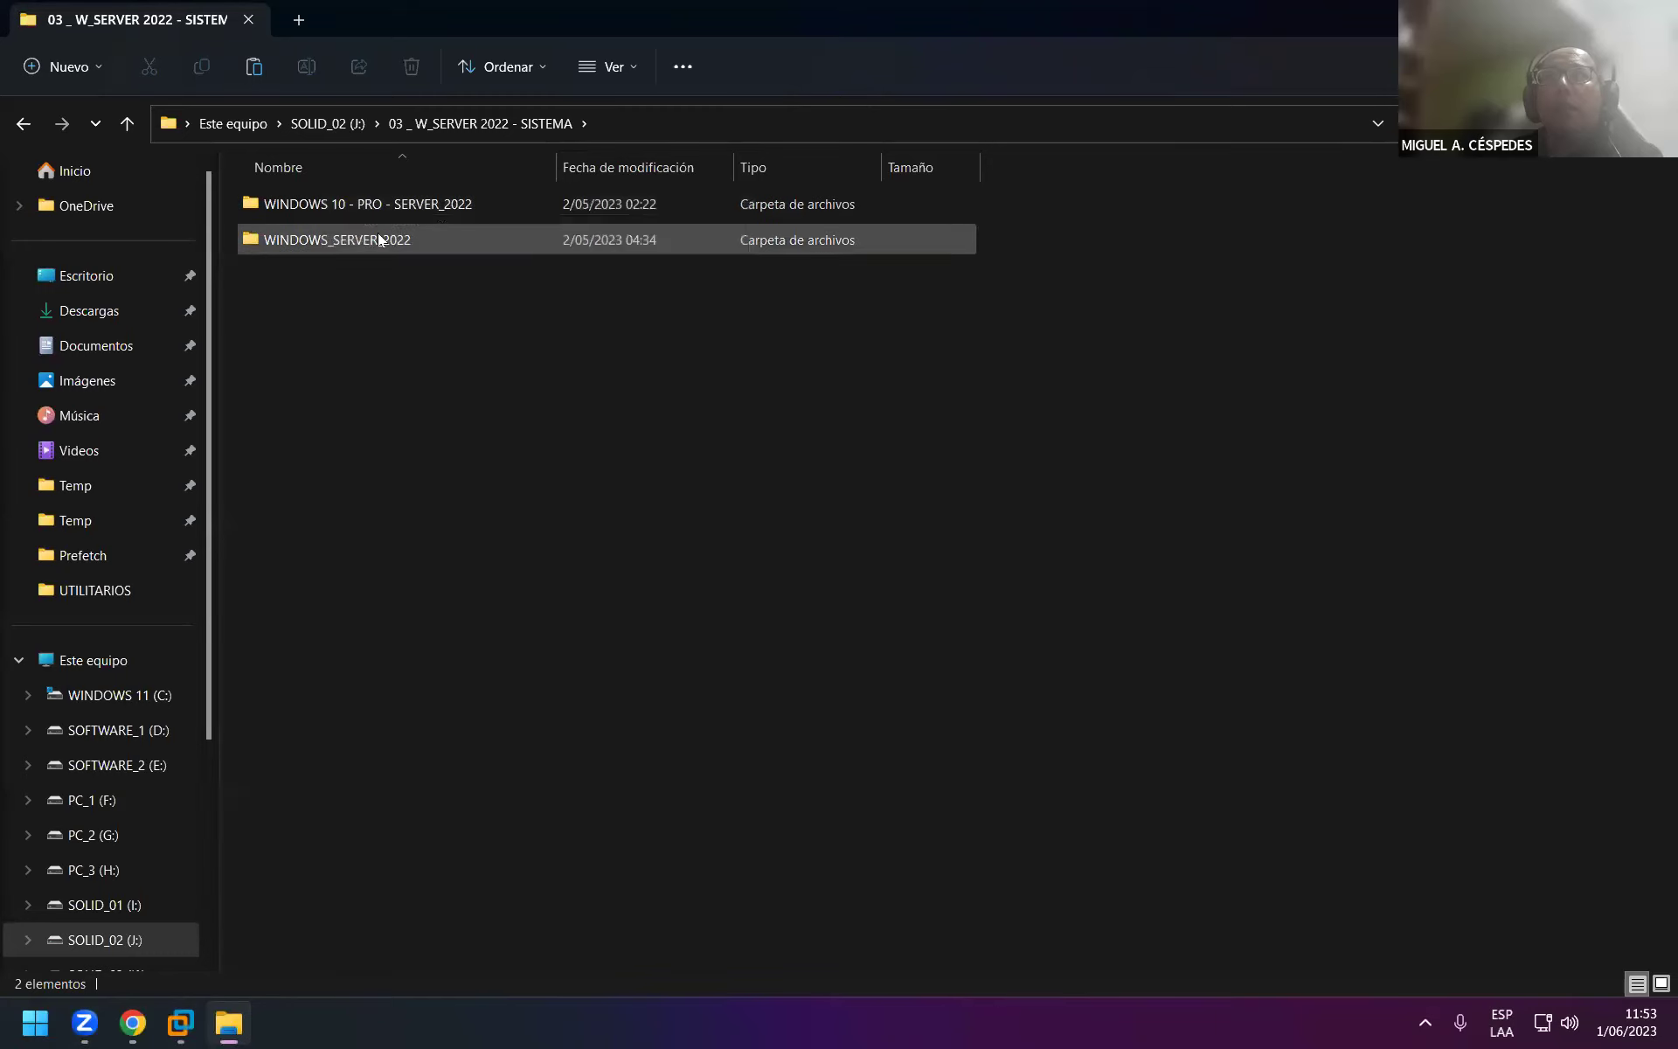
{"action": "mouse_move", "coordinate": [347, 243]}
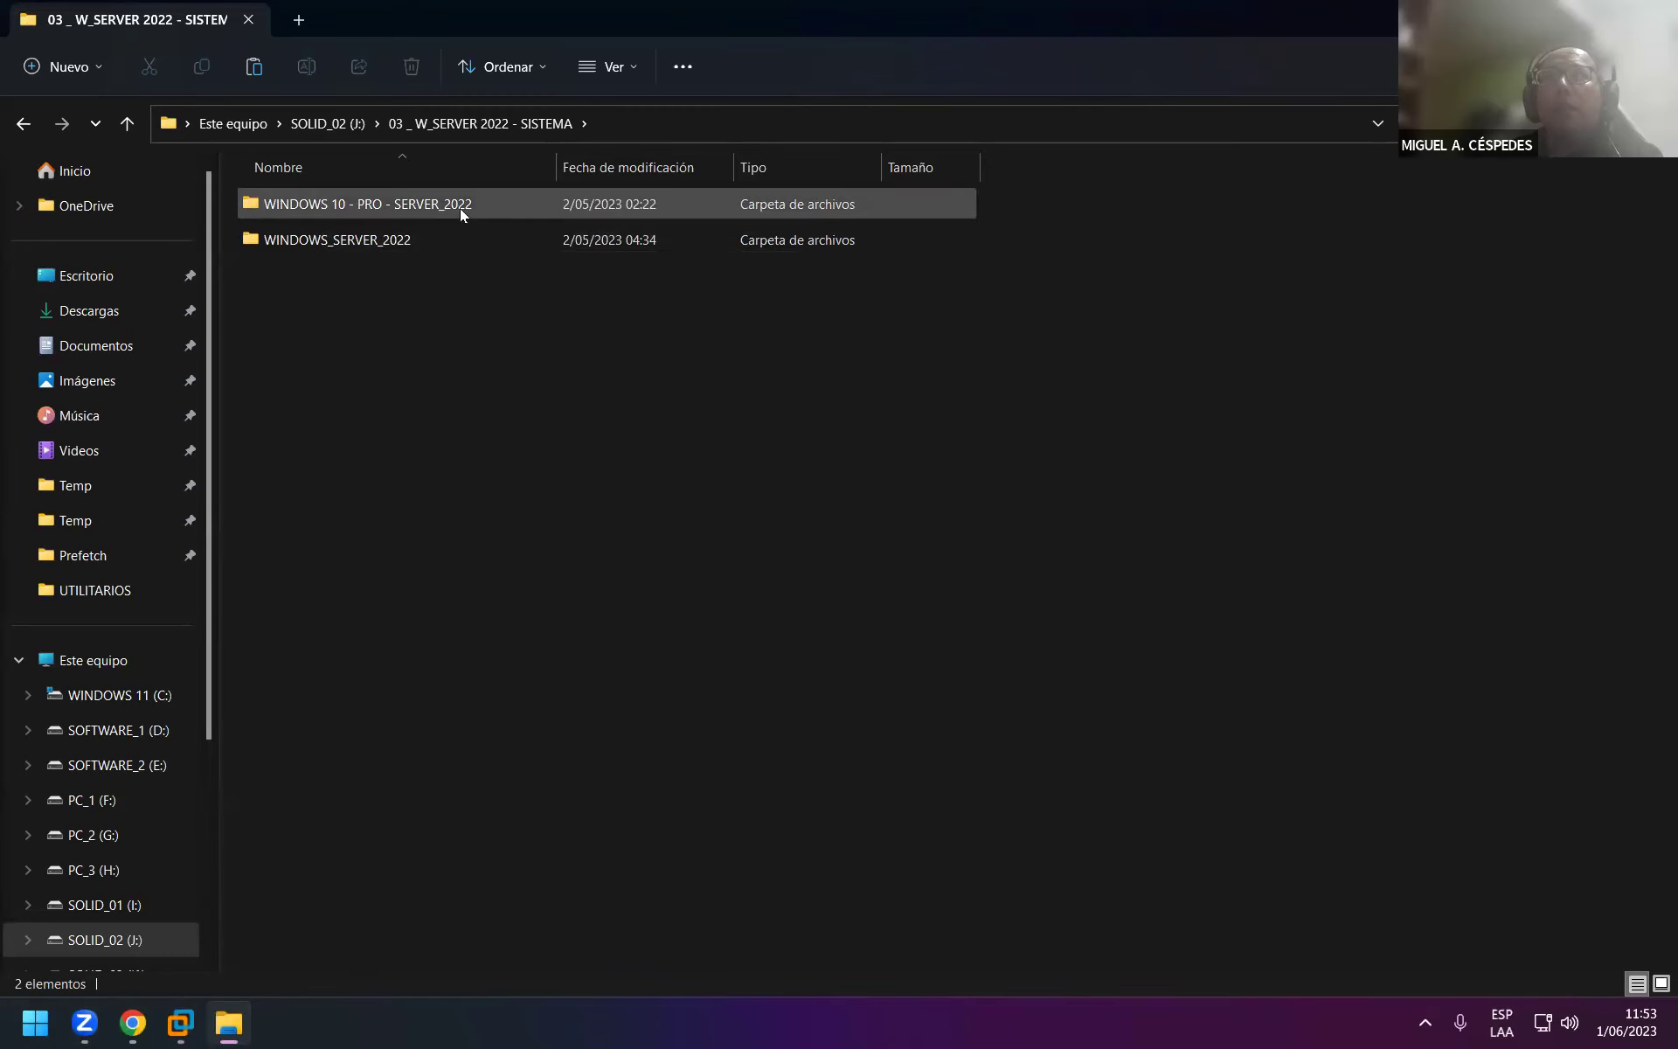
{"action": "mouse_move", "coordinate": [460, 209]}
{"action": "mouse_move", "coordinate": [289, 202]}
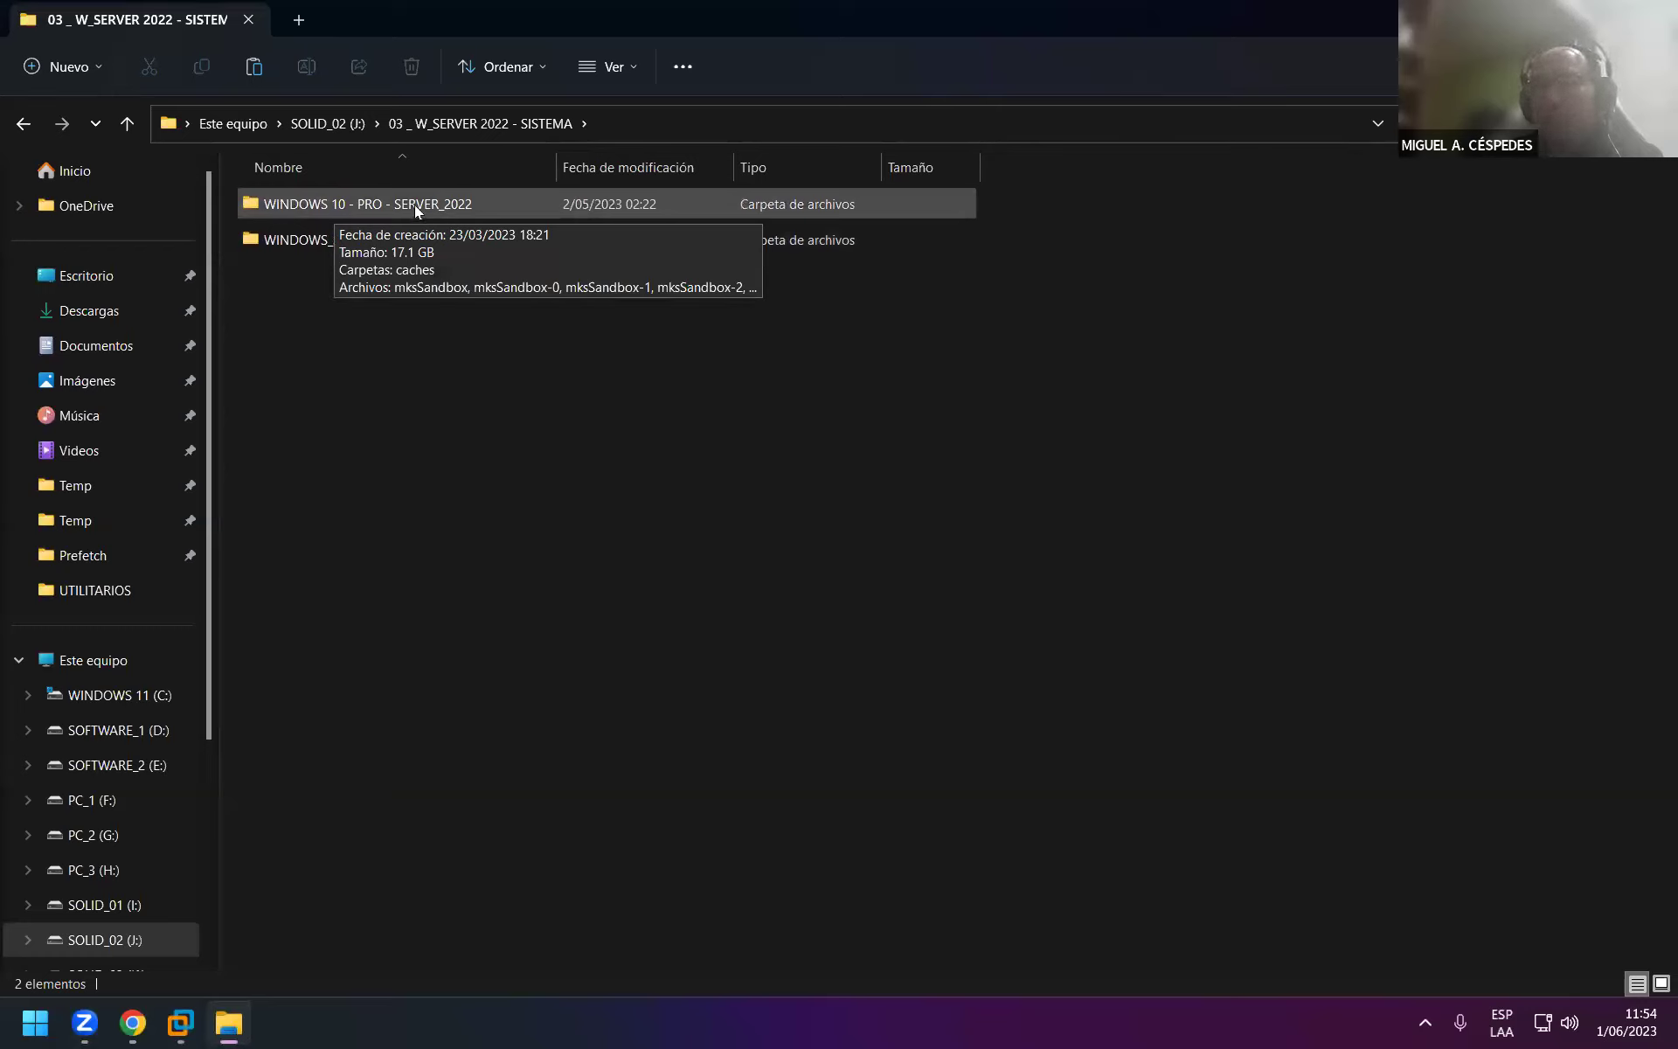
{"action": "mouse_move", "coordinate": [287, 239]}
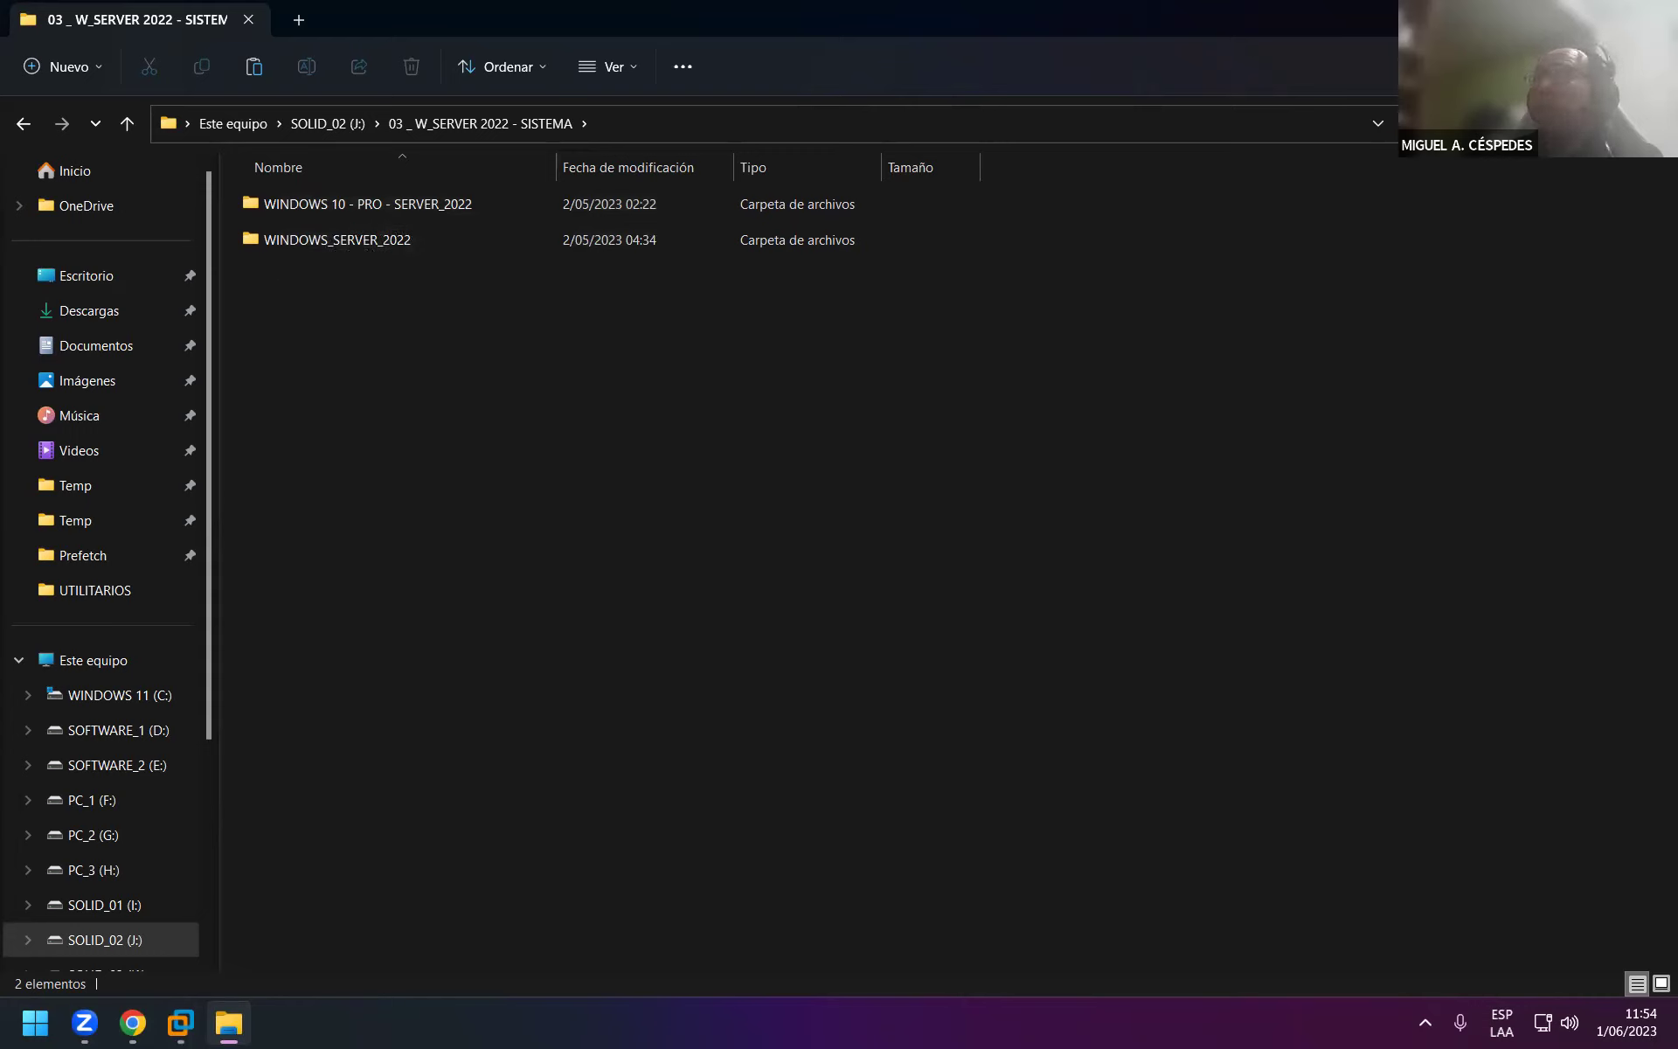
{"action": "key", "text": "alt+F4"}
{"action": "left_click", "coordinate": [436, 264]}
{"action": "left_click", "coordinate": [85, 337]}
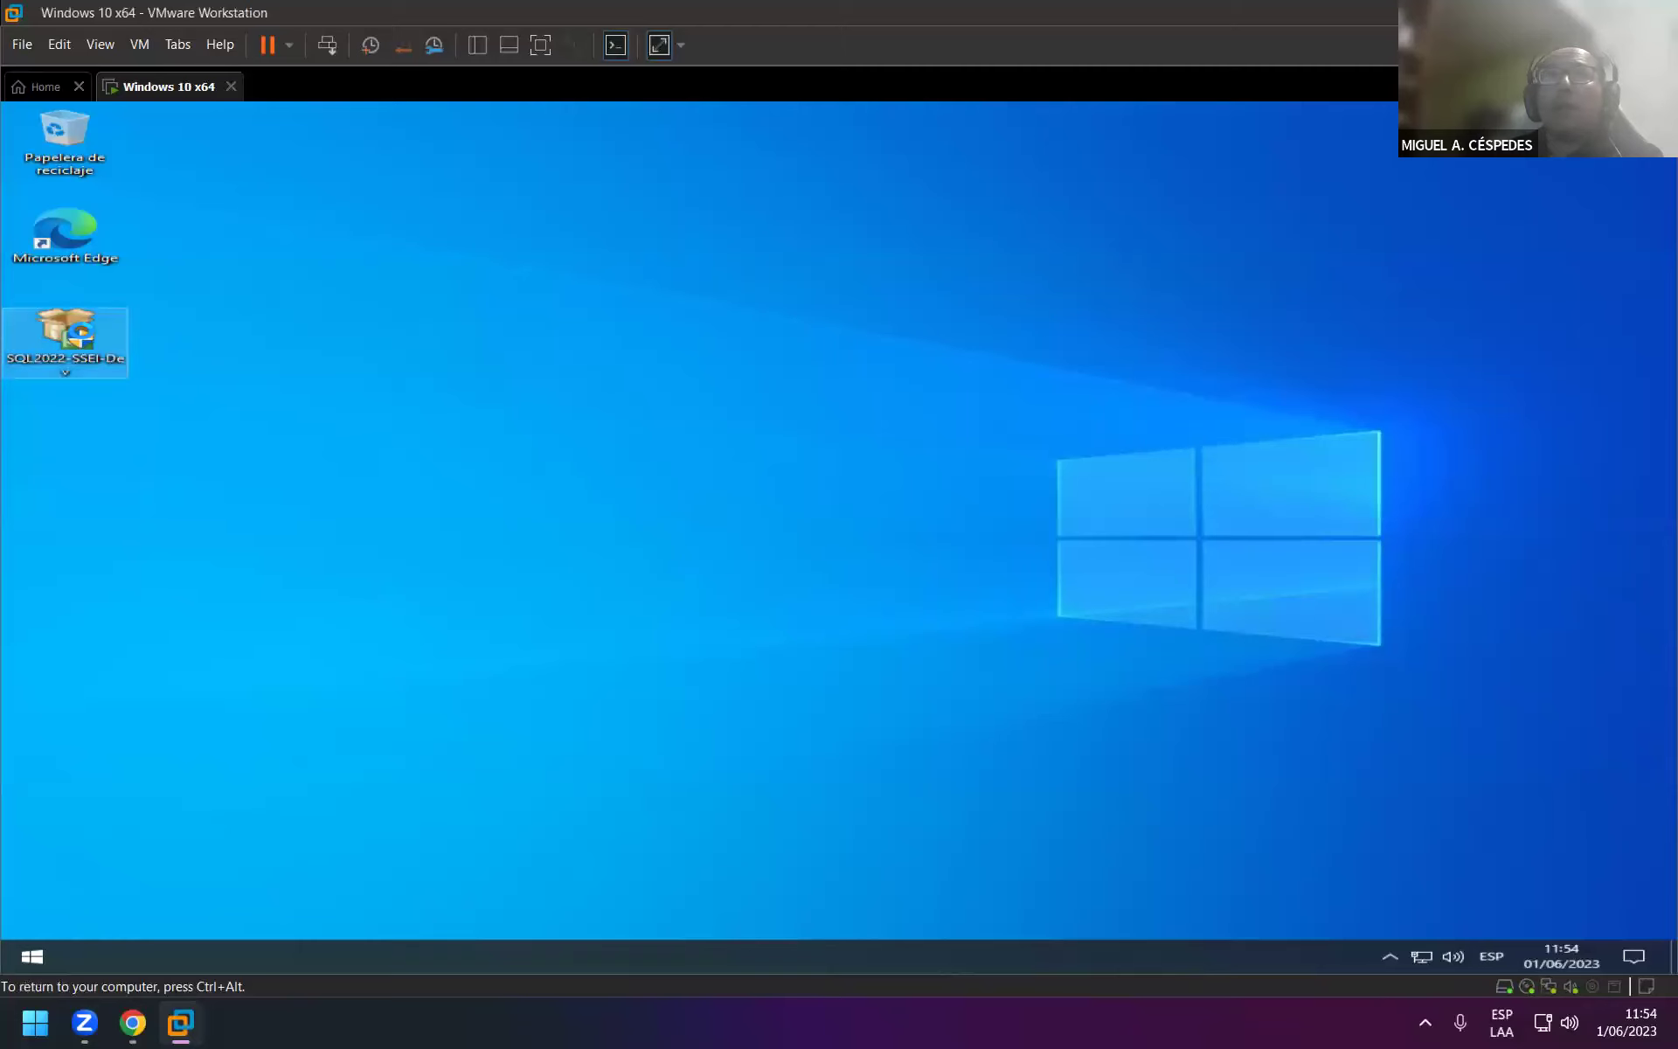
{"action": "right_click", "coordinate": [112, 341]}
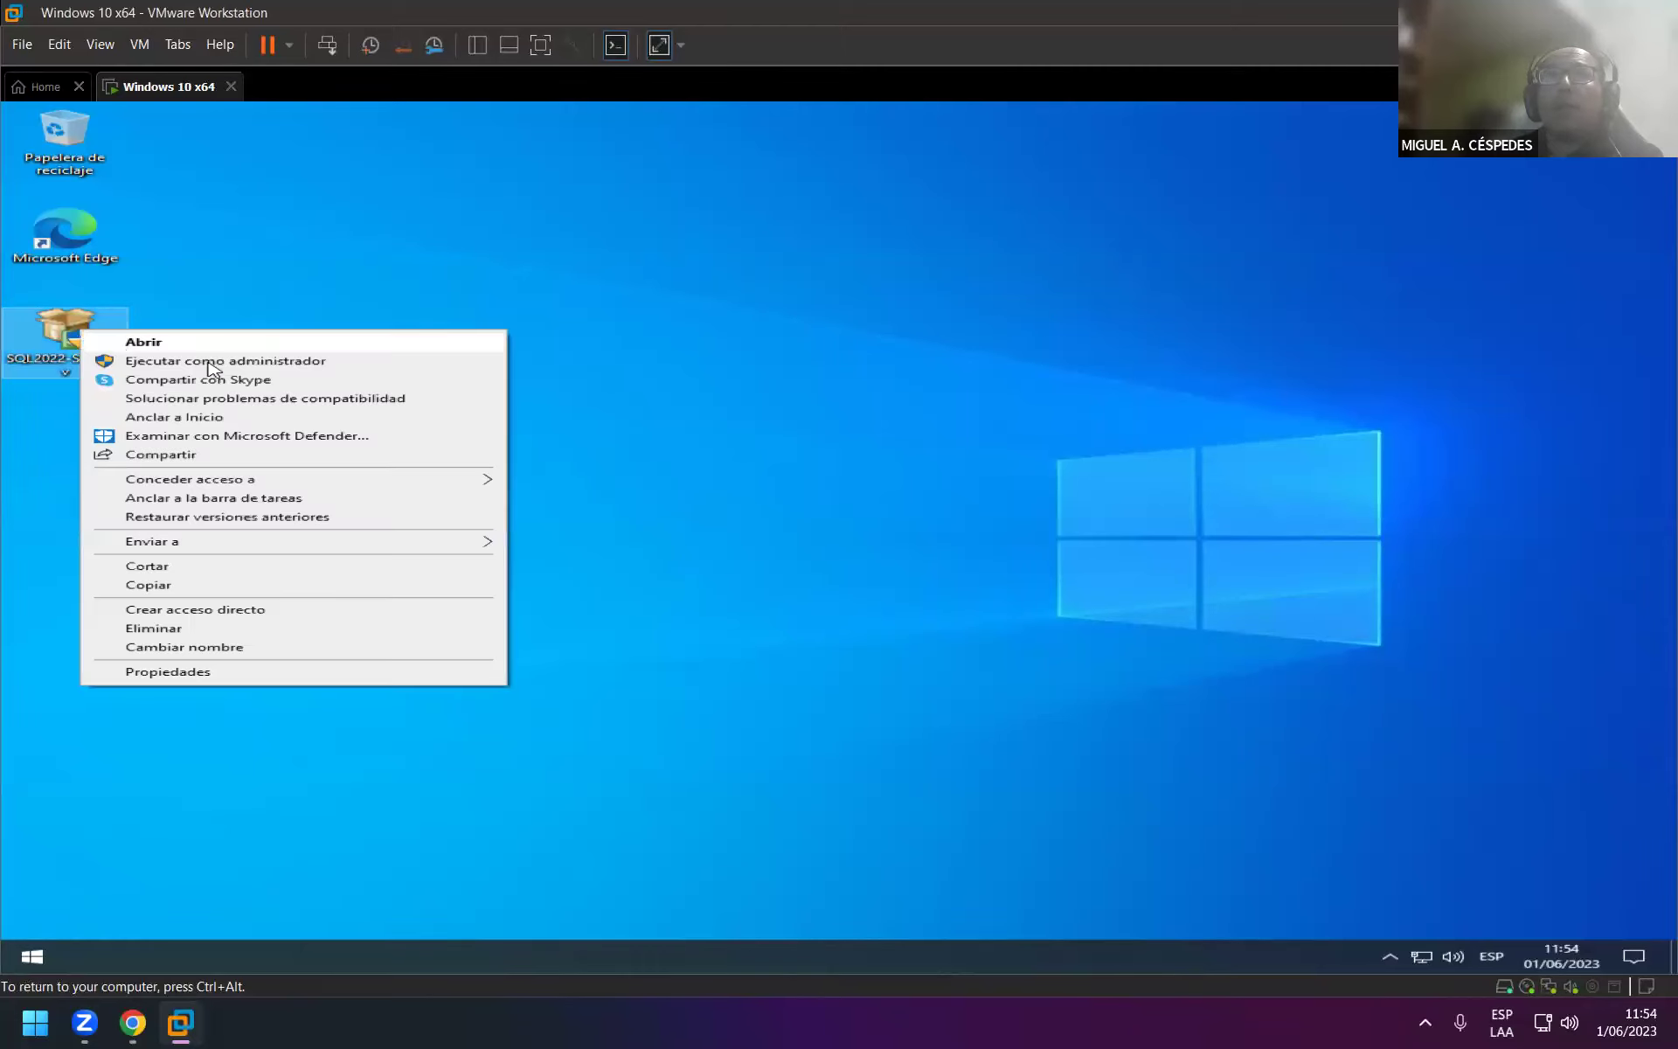
{"action": "left_click", "coordinate": [294, 365]}
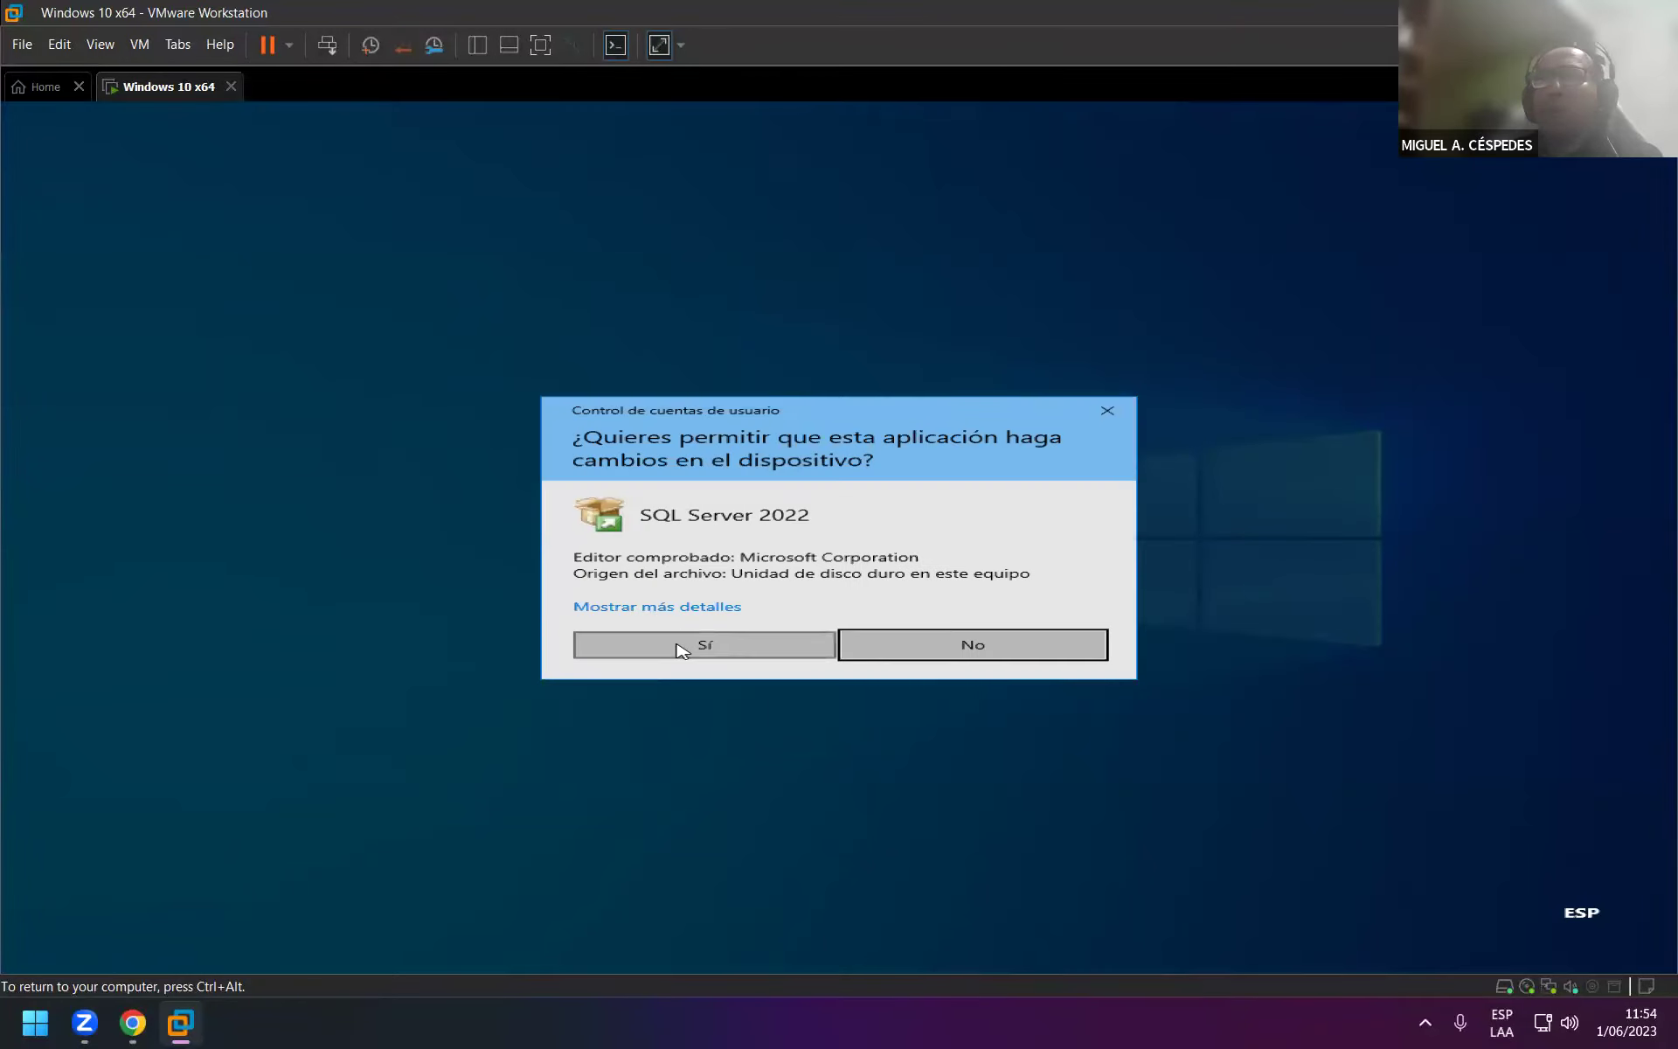
{"action": "left_click", "coordinate": [682, 644]}
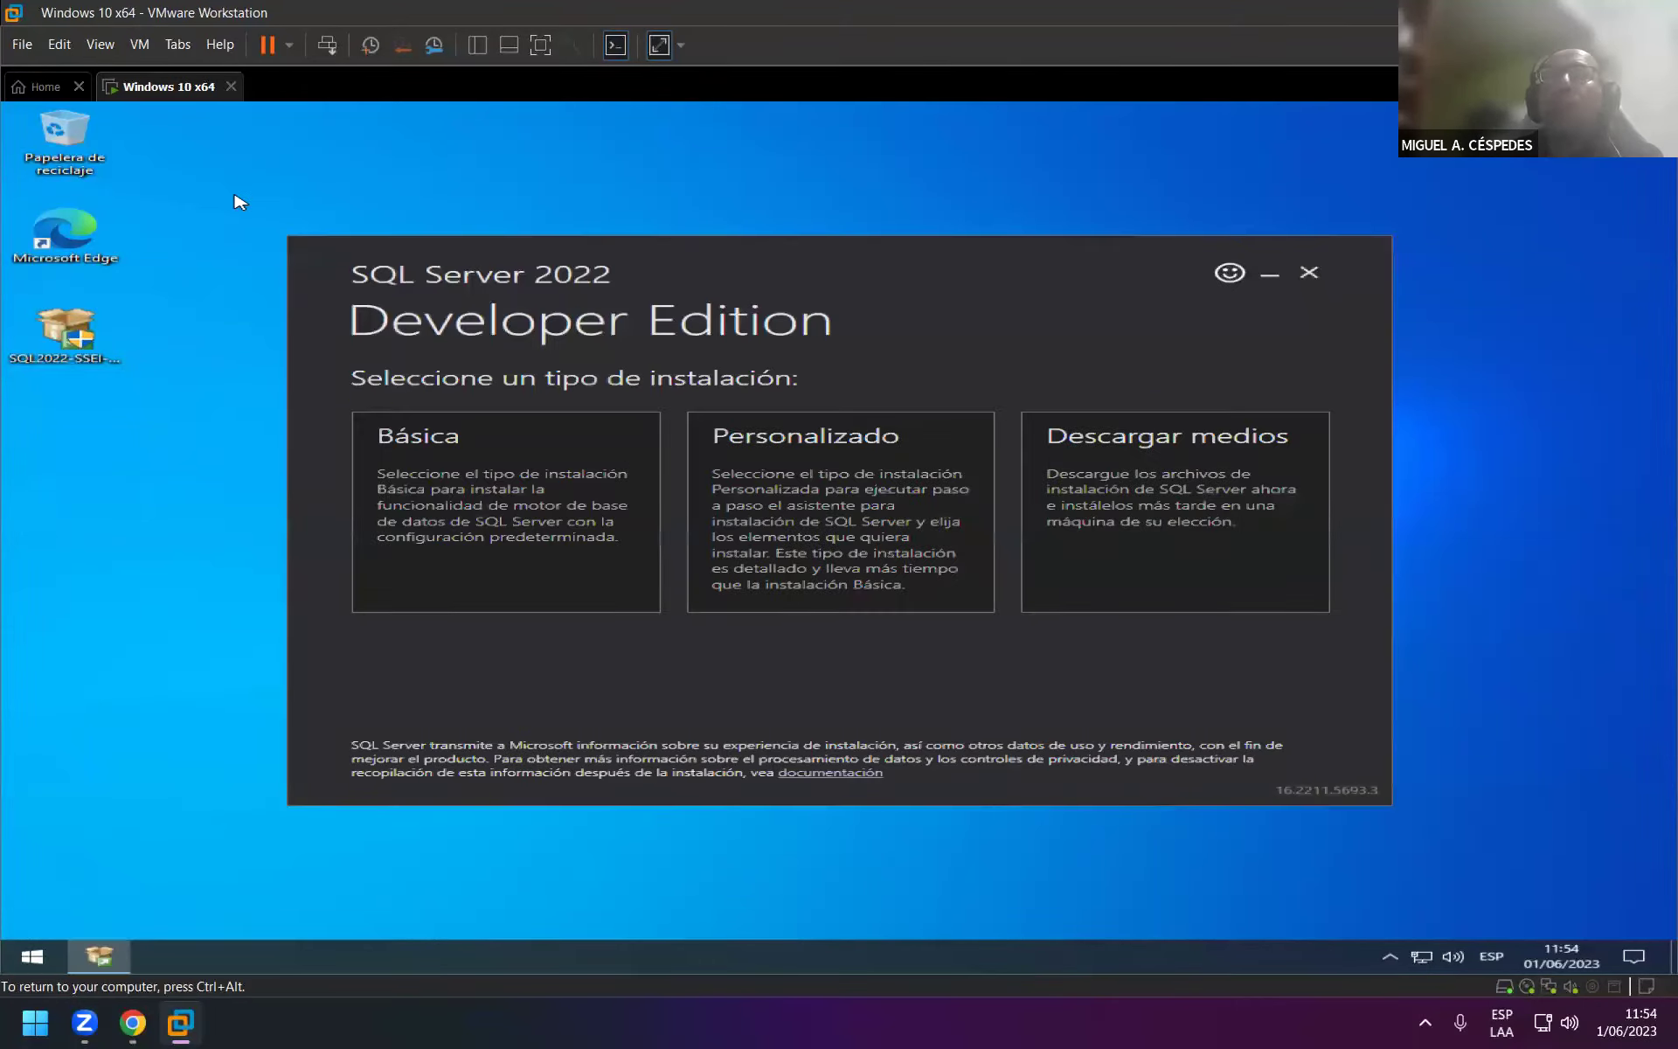
{"action": "left_click", "coordinate": [548, 479]}
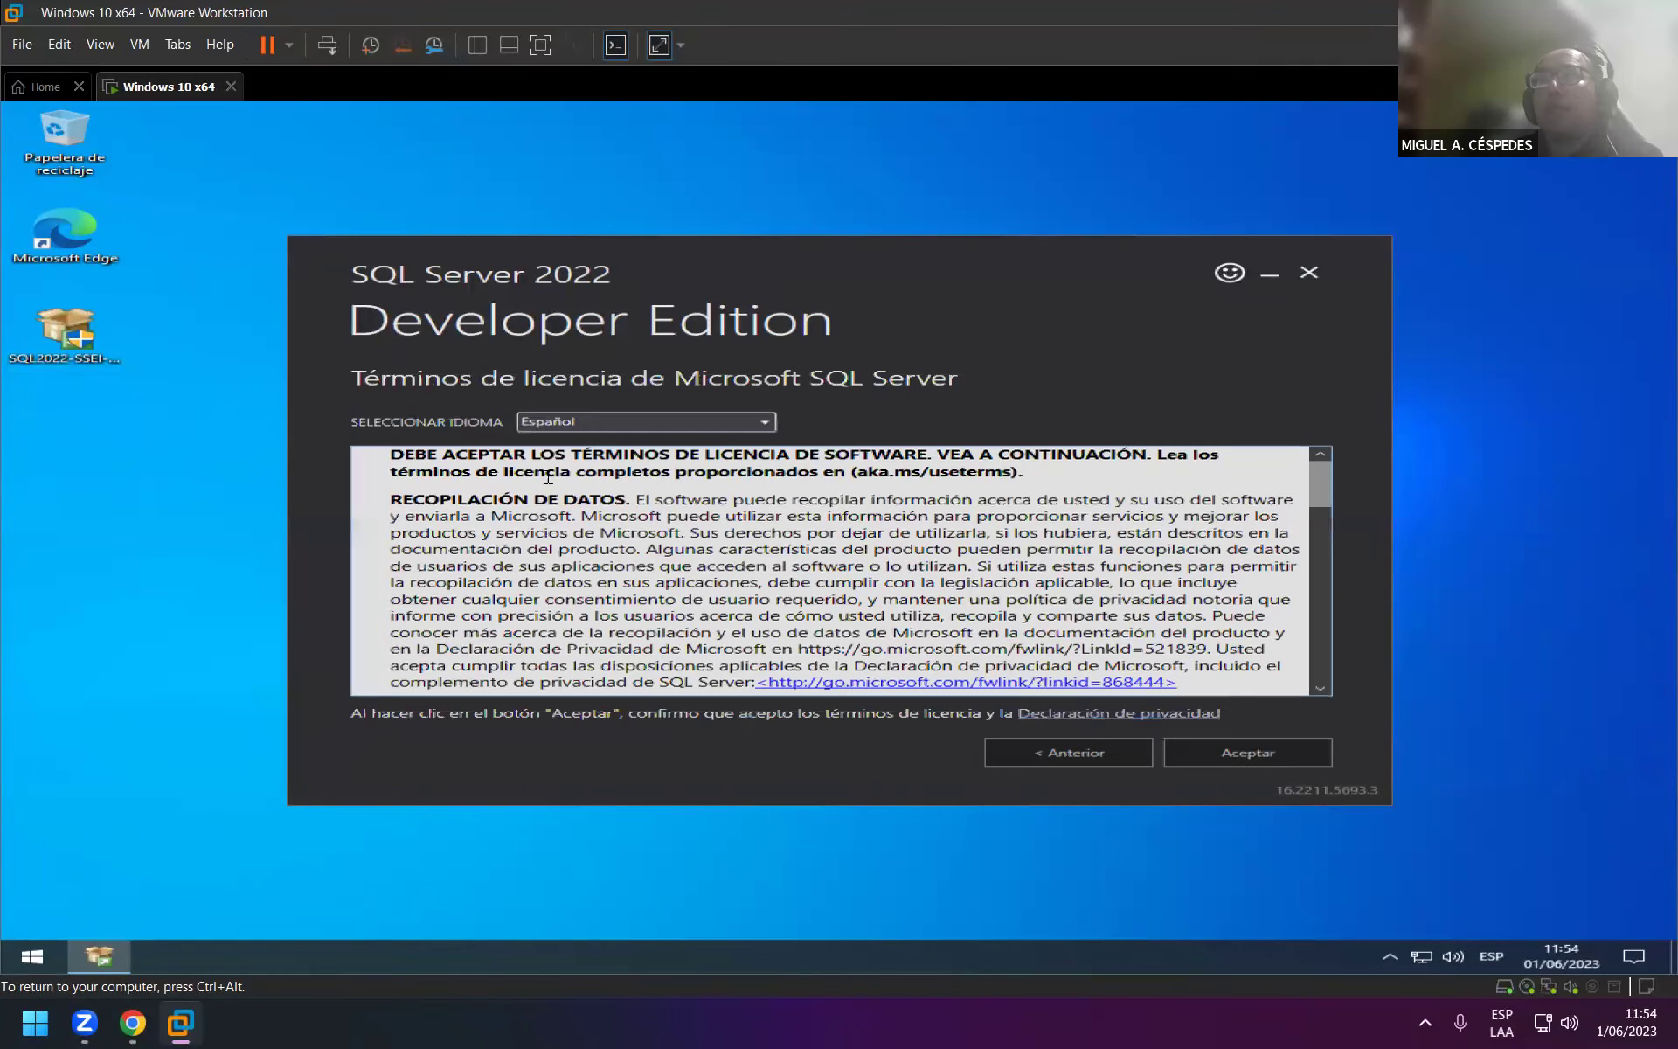
{"action": "left_click", "coordinate": [667, 424]}
{"action": "left_click", "coordinate": [667, 424]}
{"action": "left_click", "coordinate": [1309, 272]}
{"action": "left_click", "coordinate": [810, 568]}
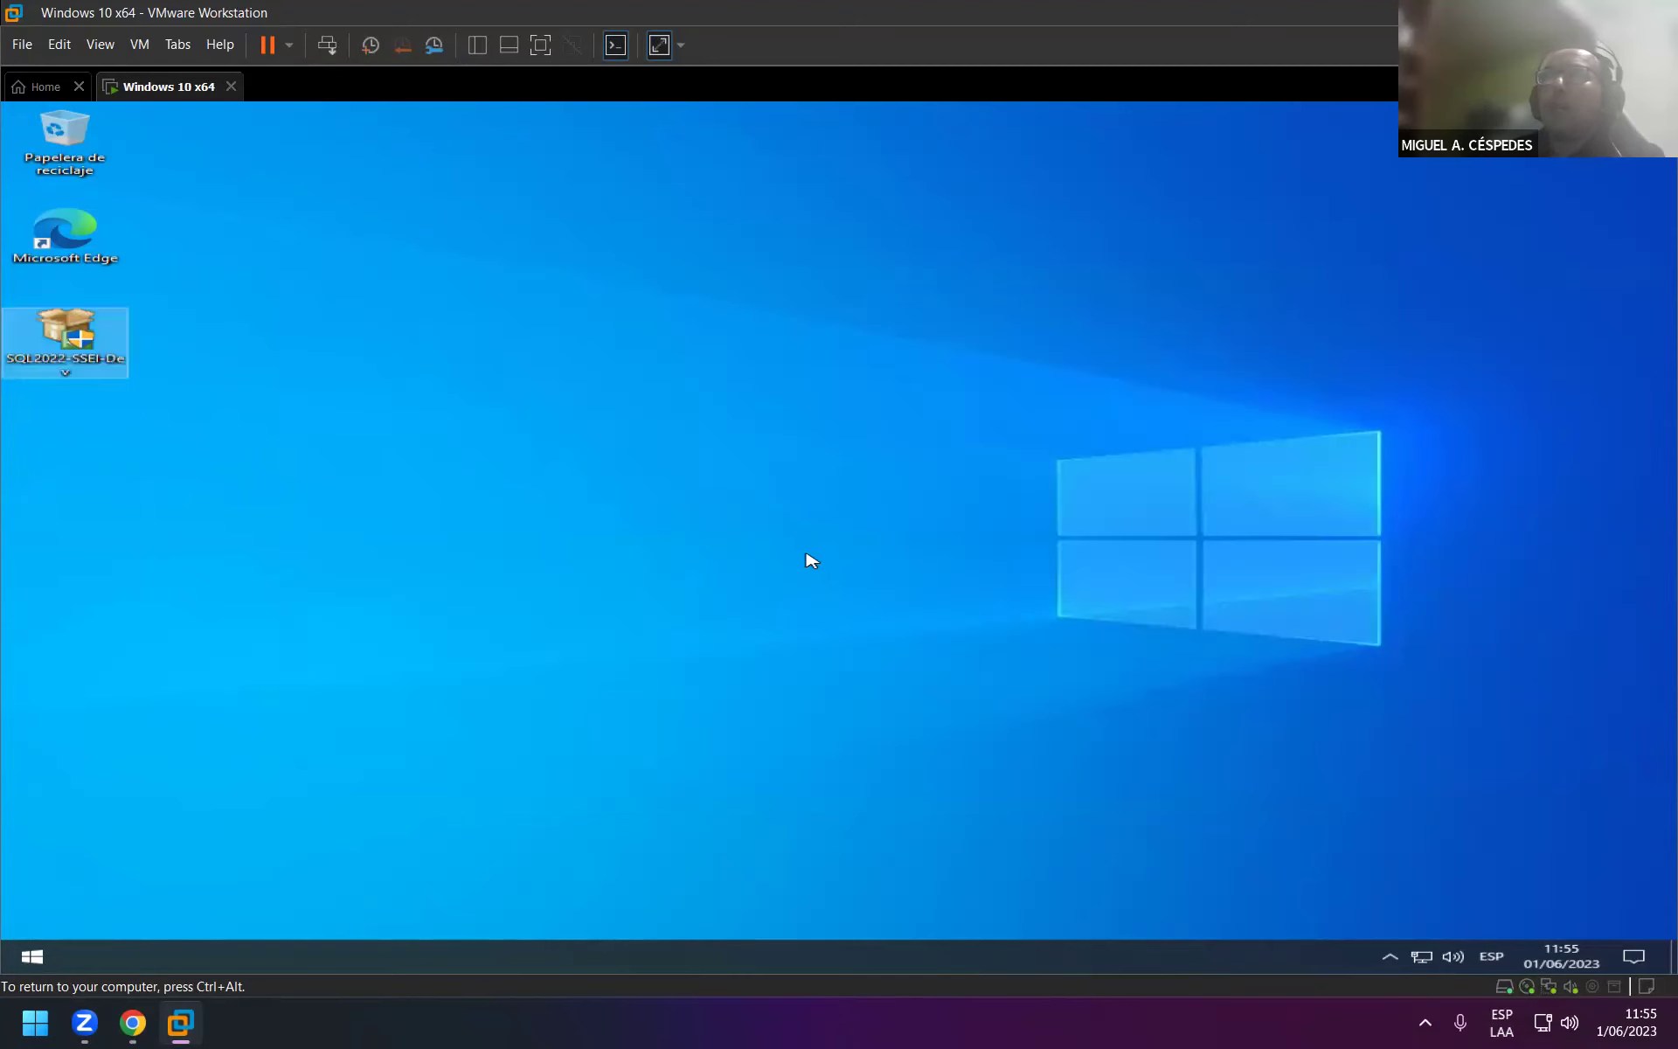
Refresh the Windows 10 guest desktop and return input to the VM.
{"action": "right_click", "coordinate": [229, 190]}
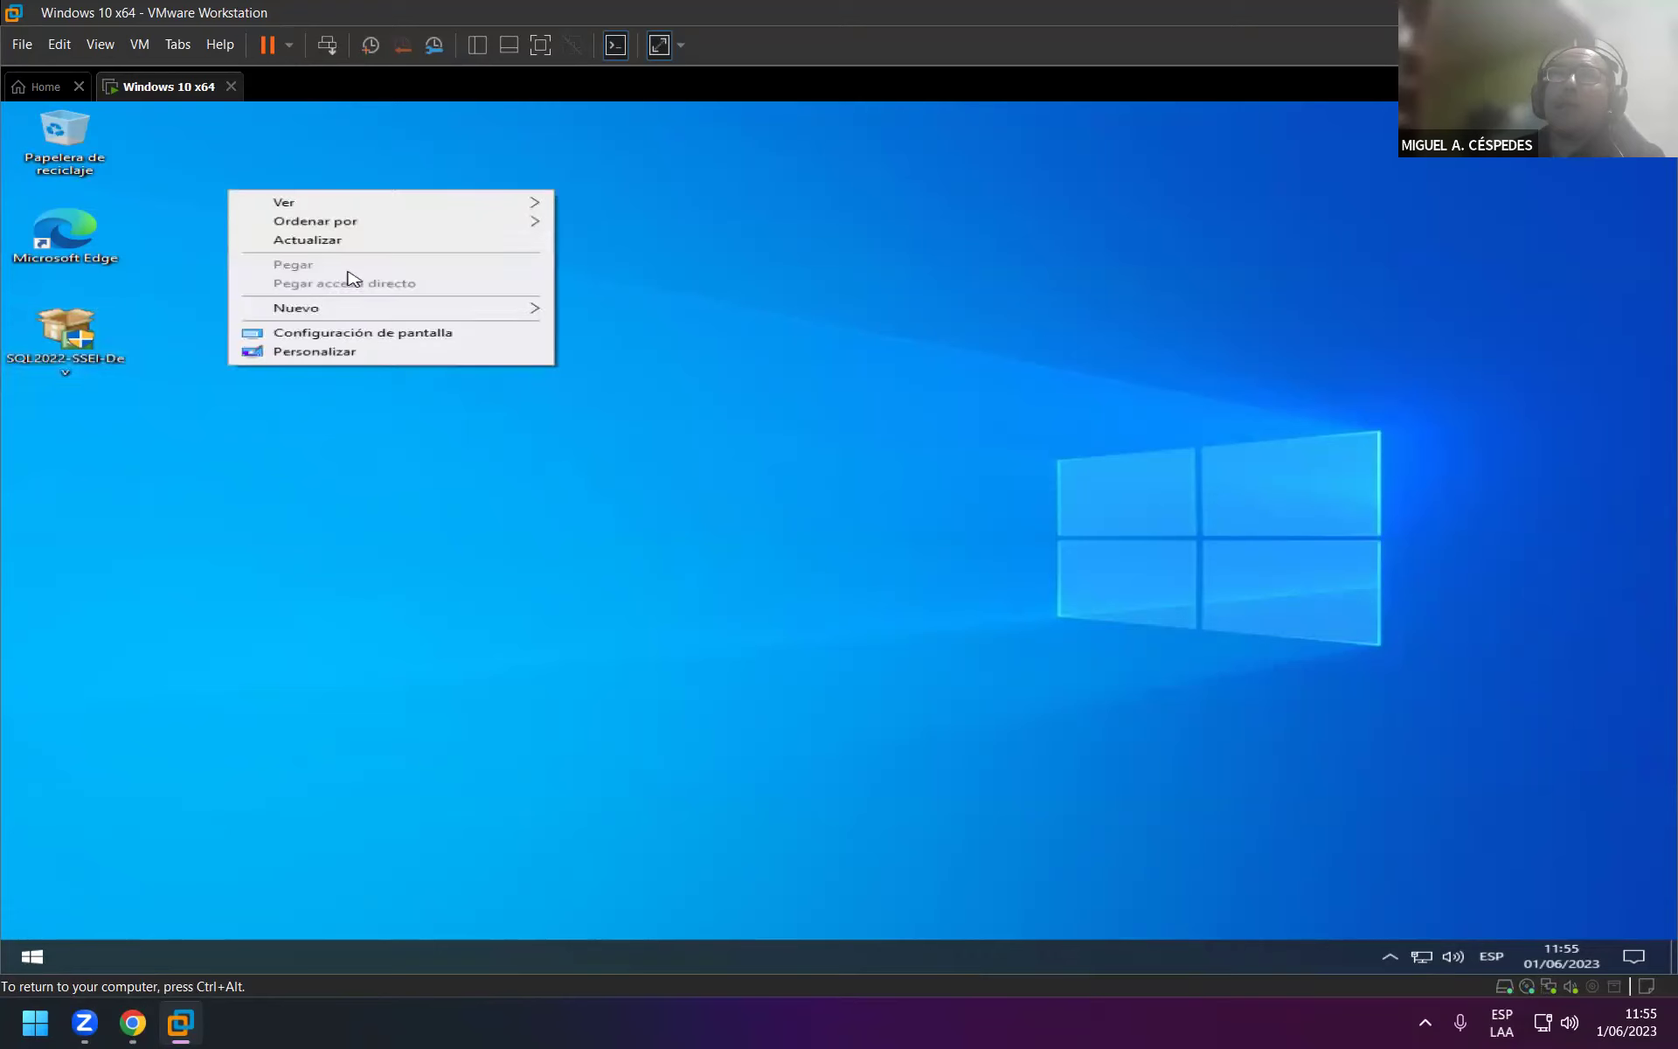
{"action": "left_click", "coordinate": [371, 242]}
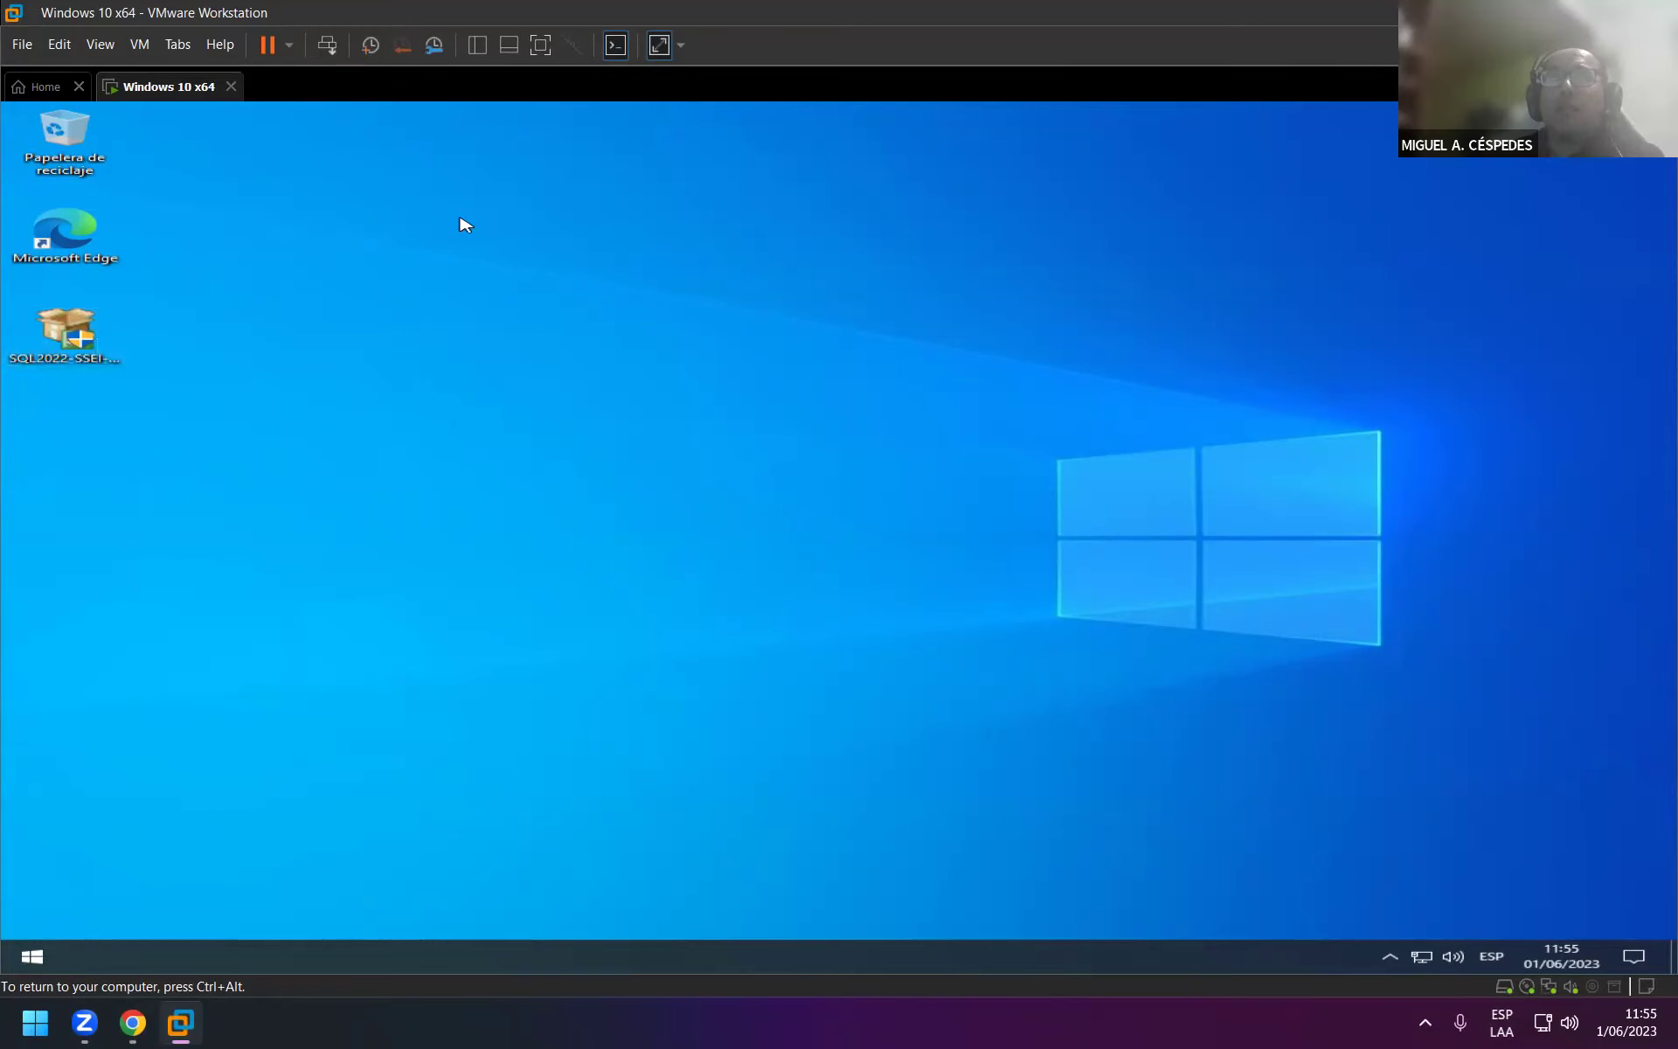
{"action": "key", "text": "ctrl+alt"}
{"action": "left_click", "coordinate": [37, 927]}
Shut down the Windows 10 guest and dismiss the Removable Devices notice.
{"action": "left_click", "coordinate": [35, 954]}
{"action": "left_click", "coordinate": [35, 919]}
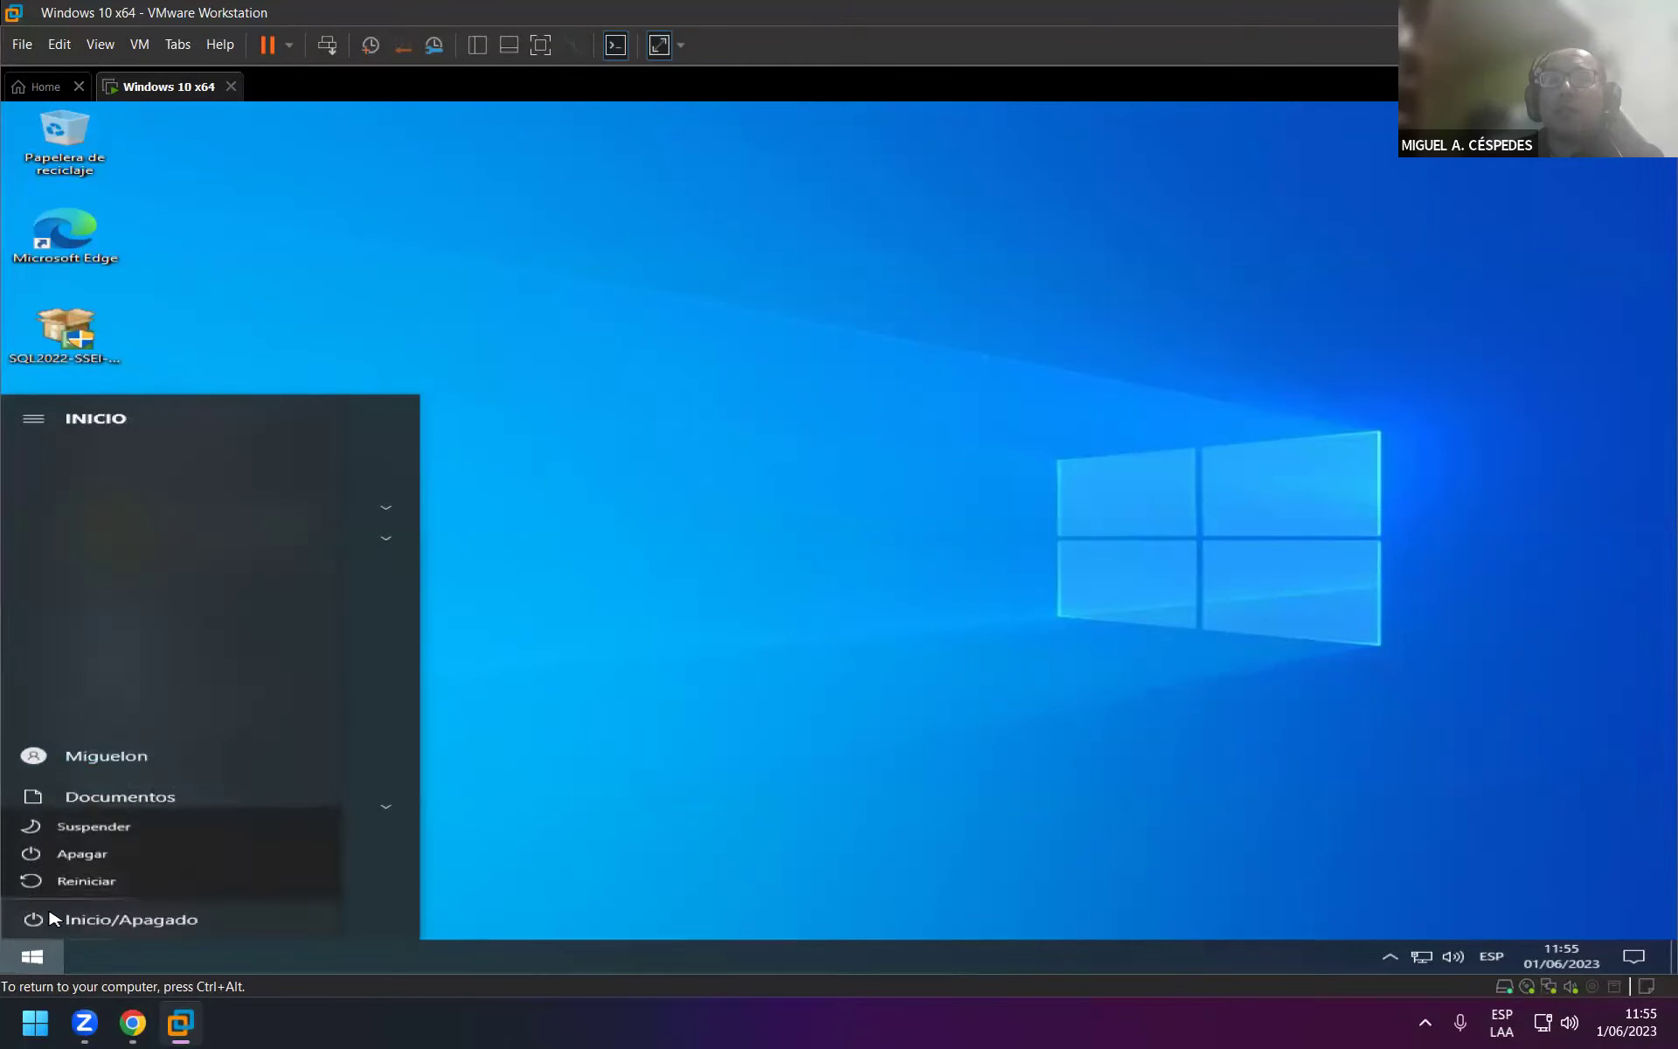
{"action": "left_click", "coordinate": [114, 856]}
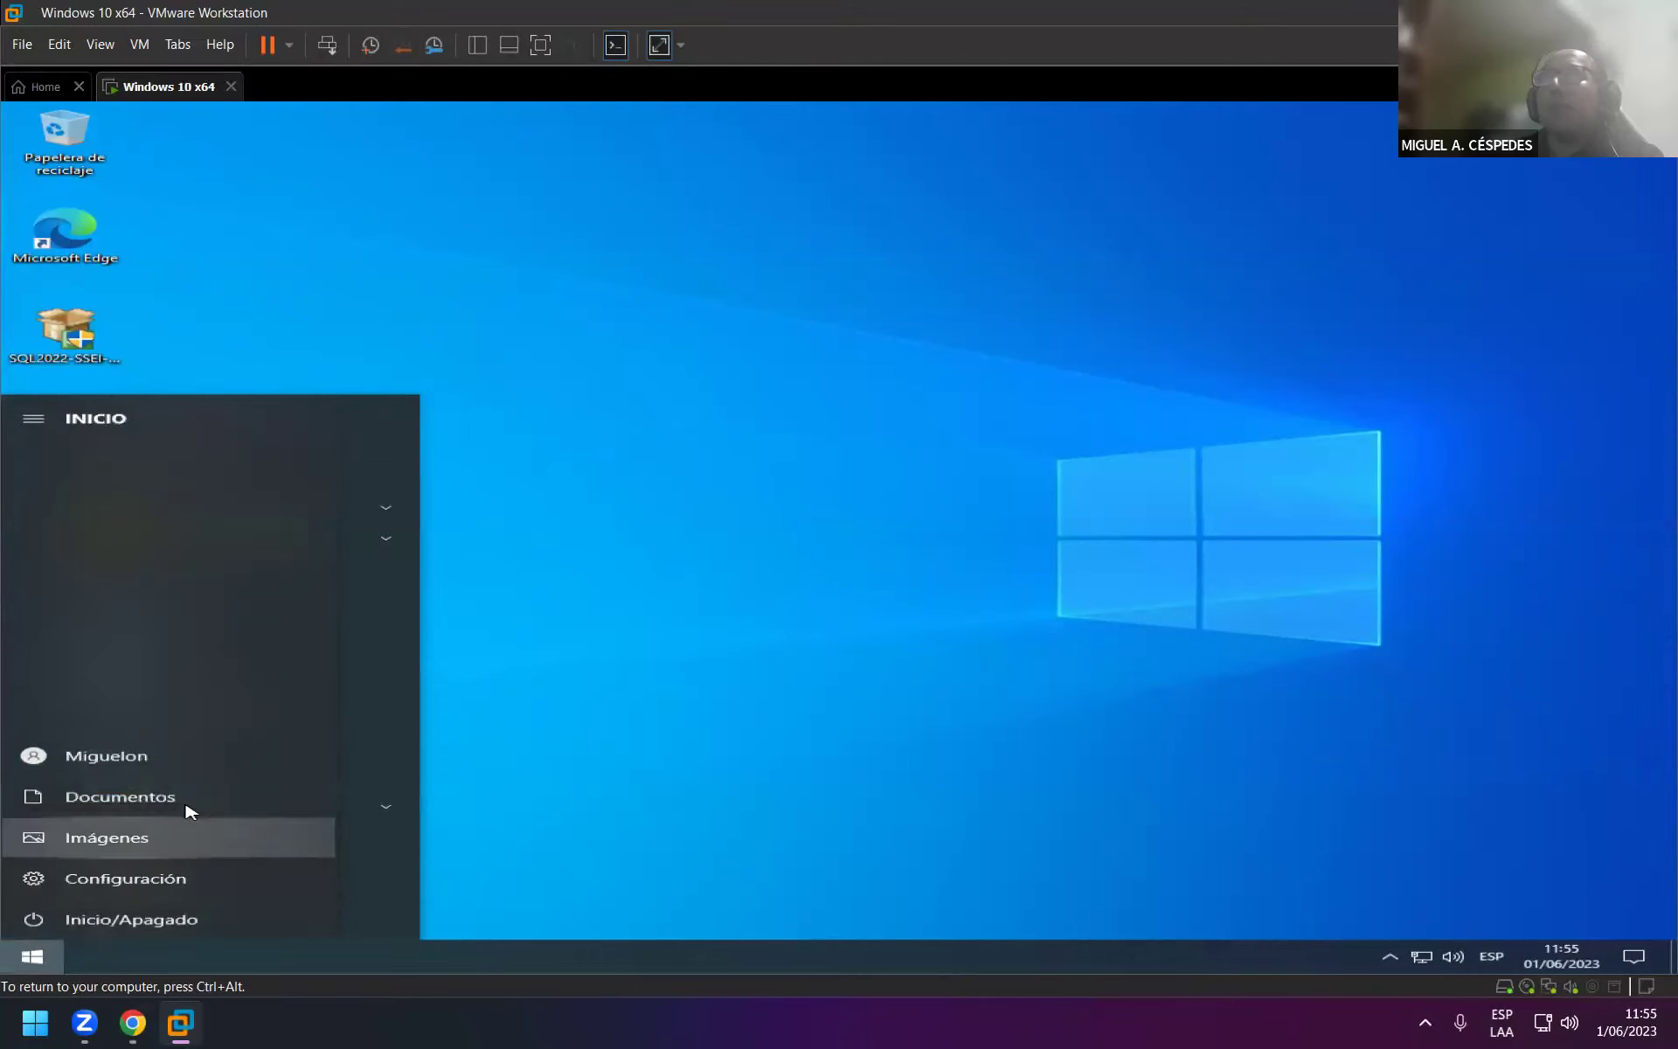
{"action": "key", "text": "ctrl+alt"}
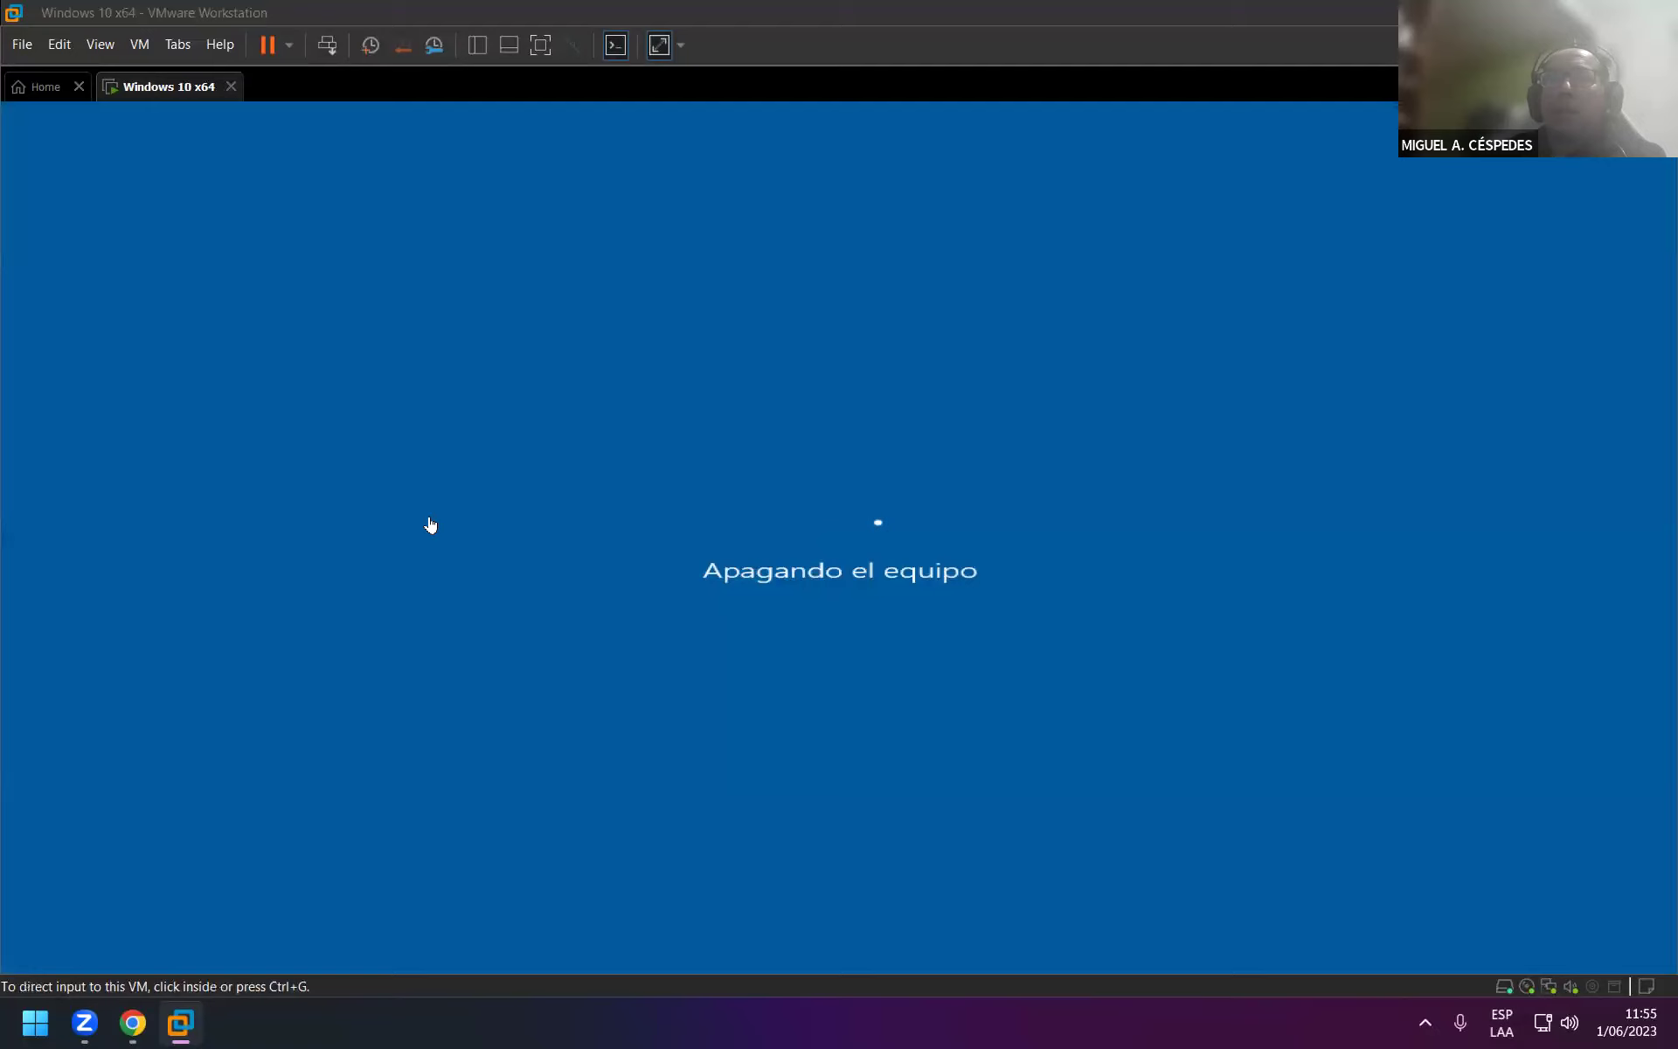
{"action": "mouse_move", "coordinate": [194, 1014]}
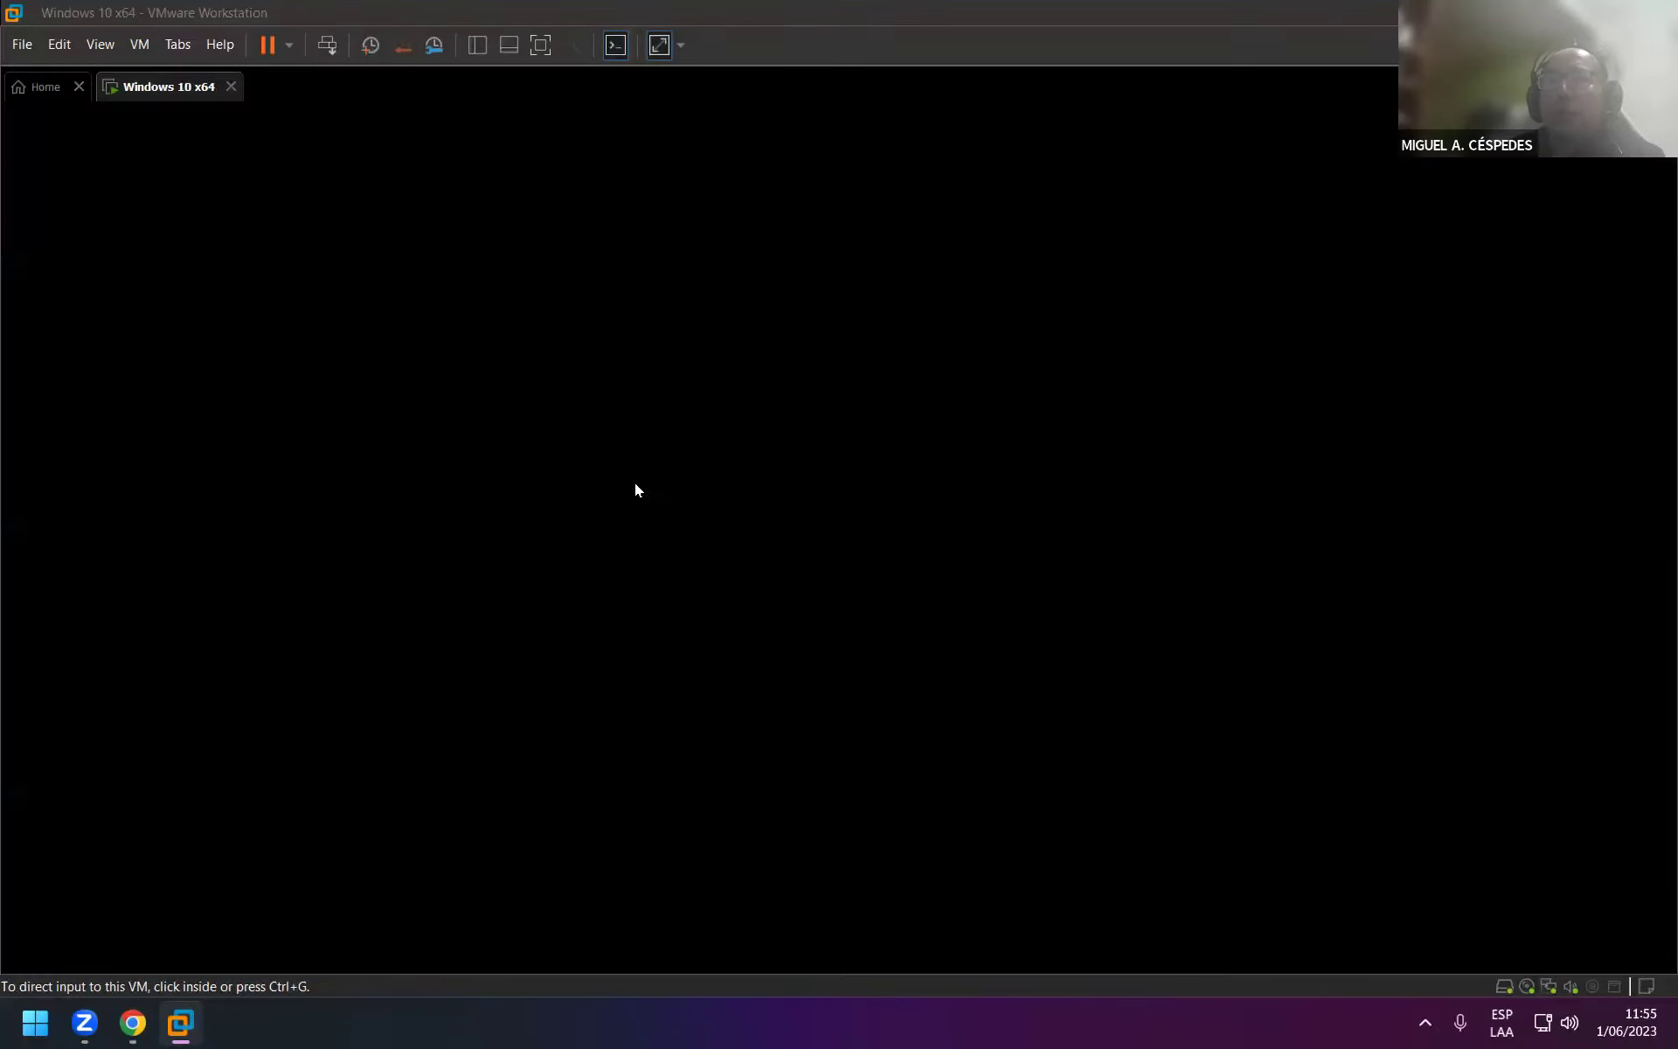
{"action": "left_click", "coordinate": [1105, 234]}
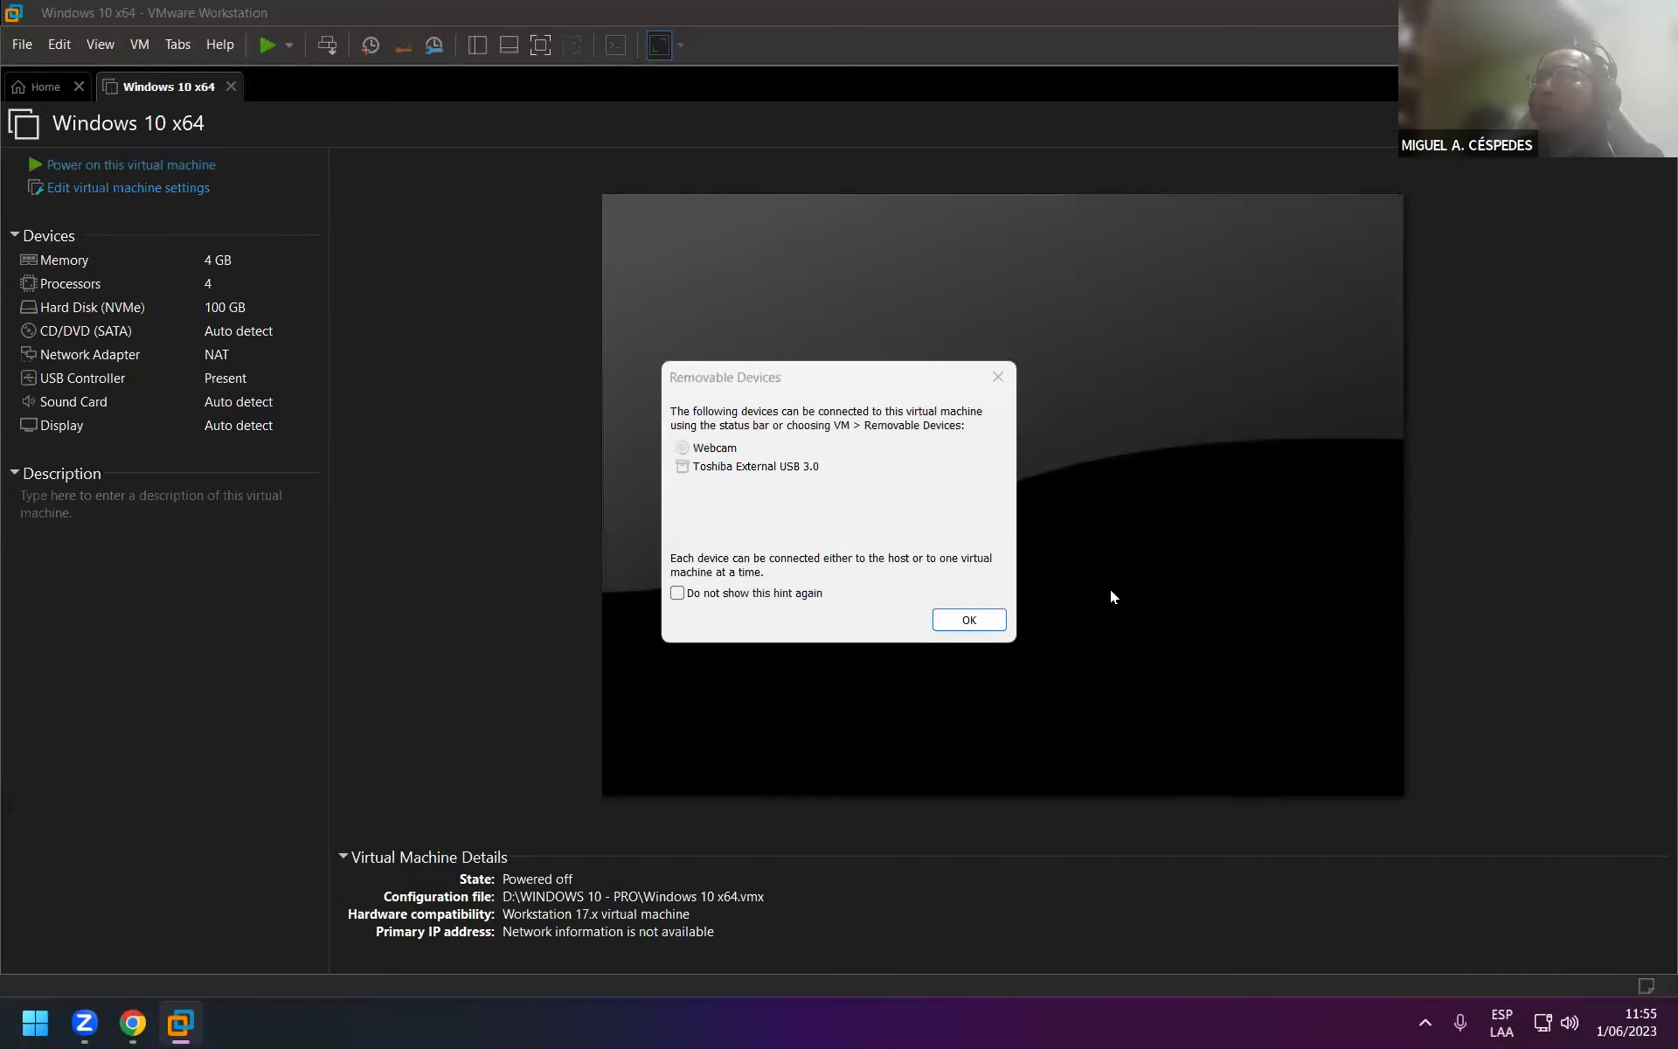
{"action": "left_click", "coordinate": [969, 620]}
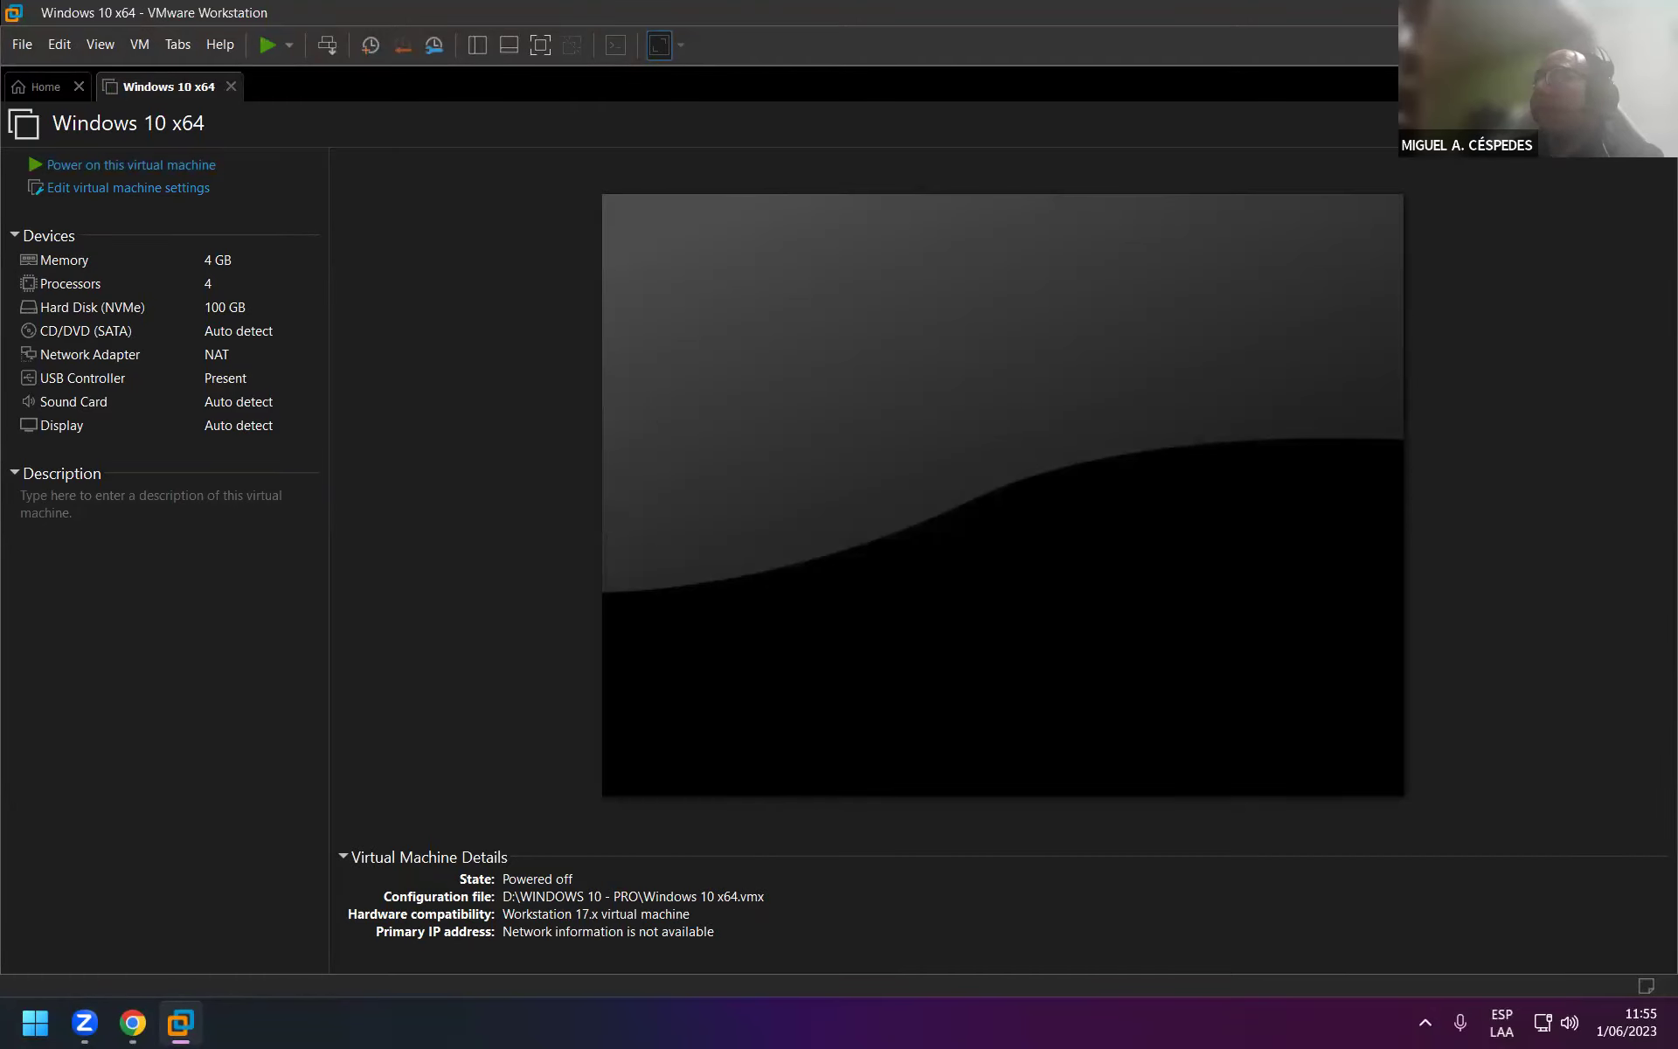
Show the host desktop, open File Explorer, and remove UTILITARIOS from Quick Access.
{"action": "key", "text": "super+d"}
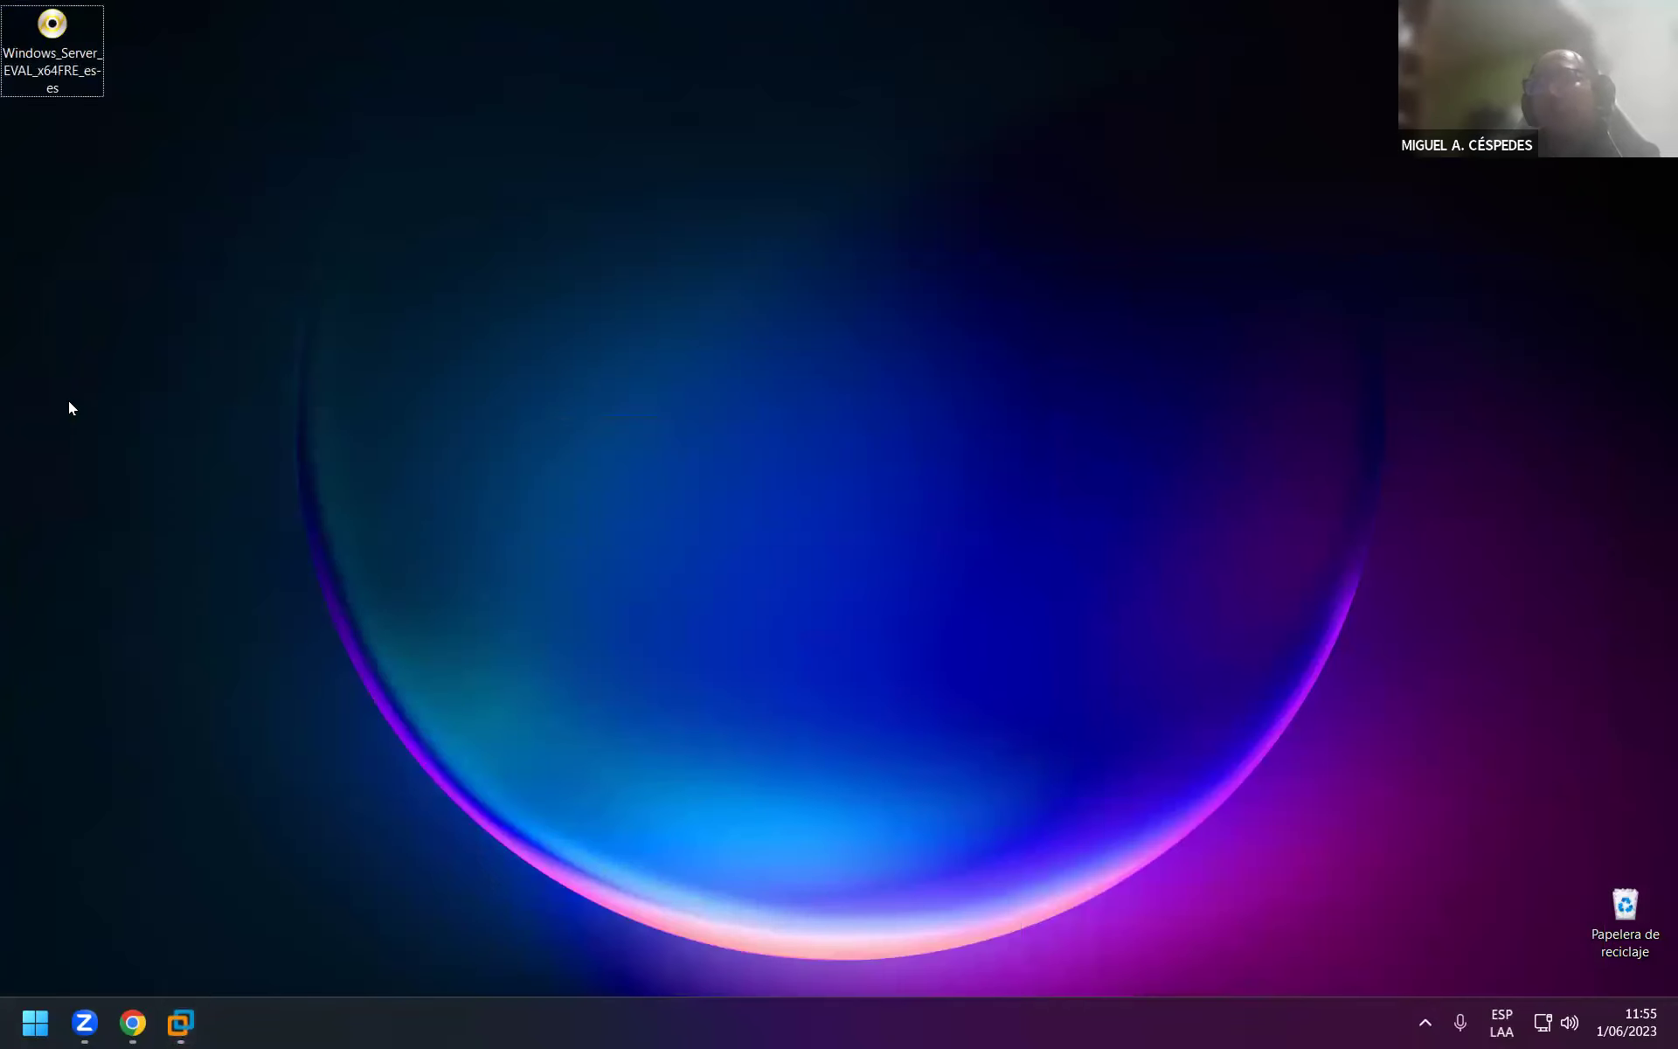
{"action": "key", "text": "super+e"}
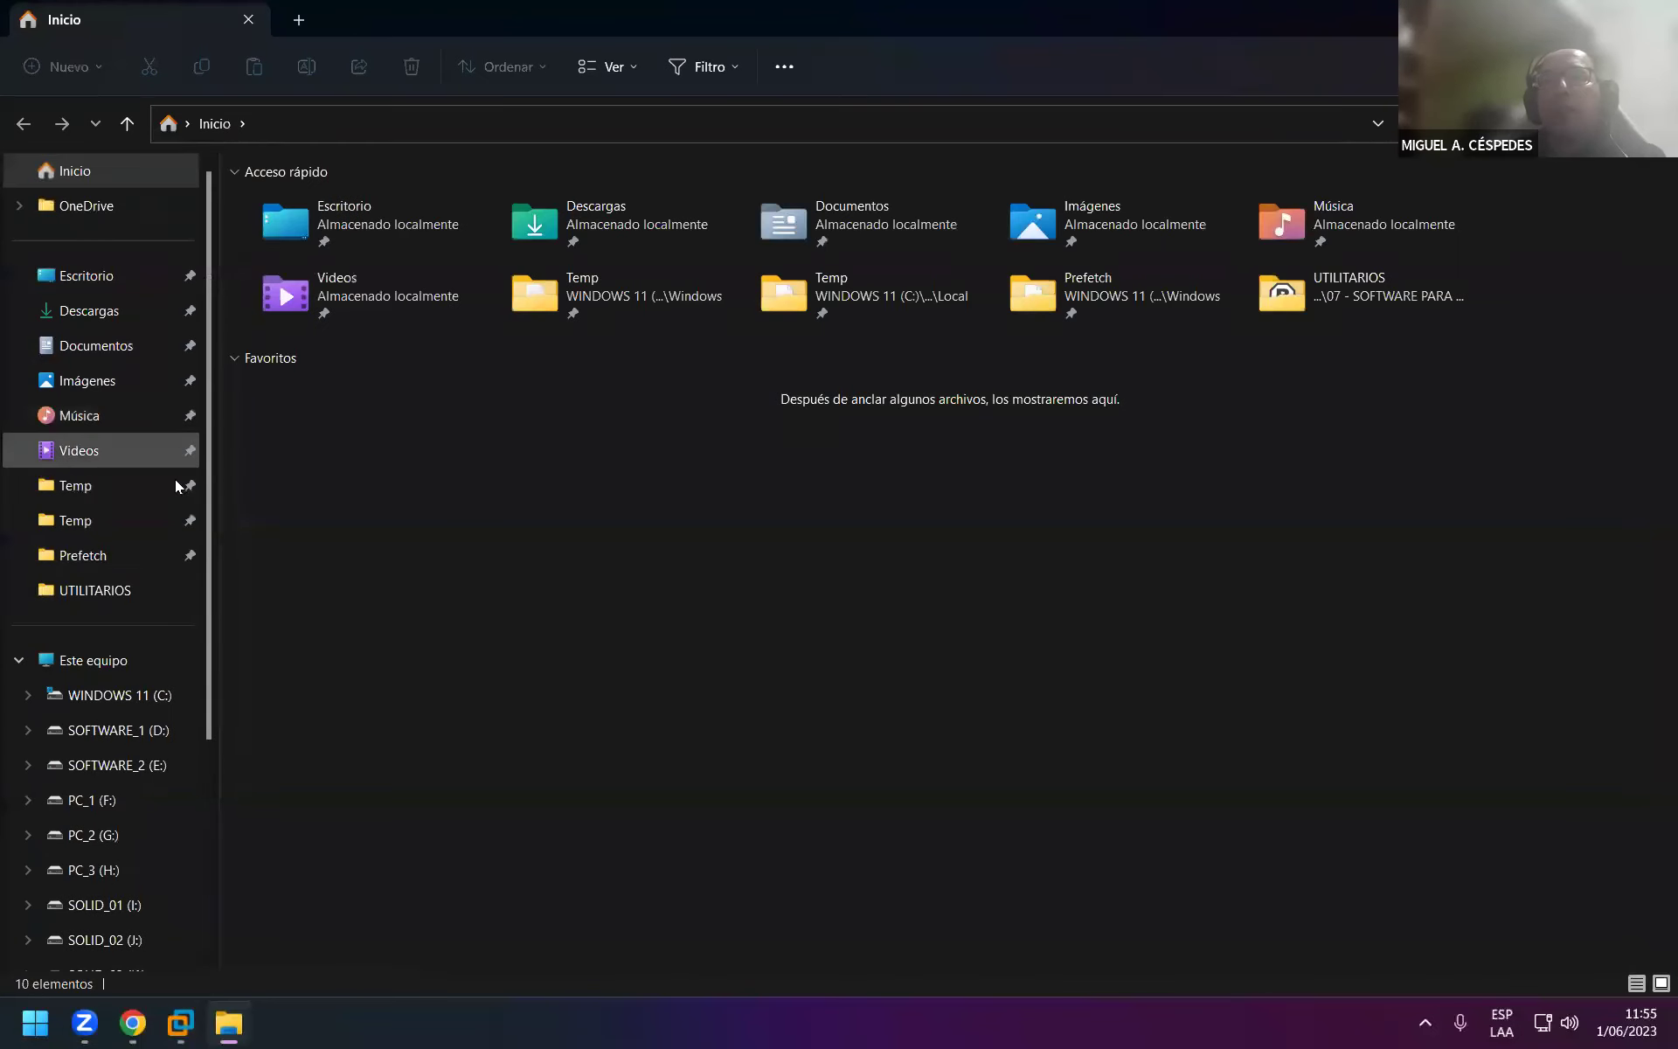
{"action": "right_click", "coordinate": [129, 591]}
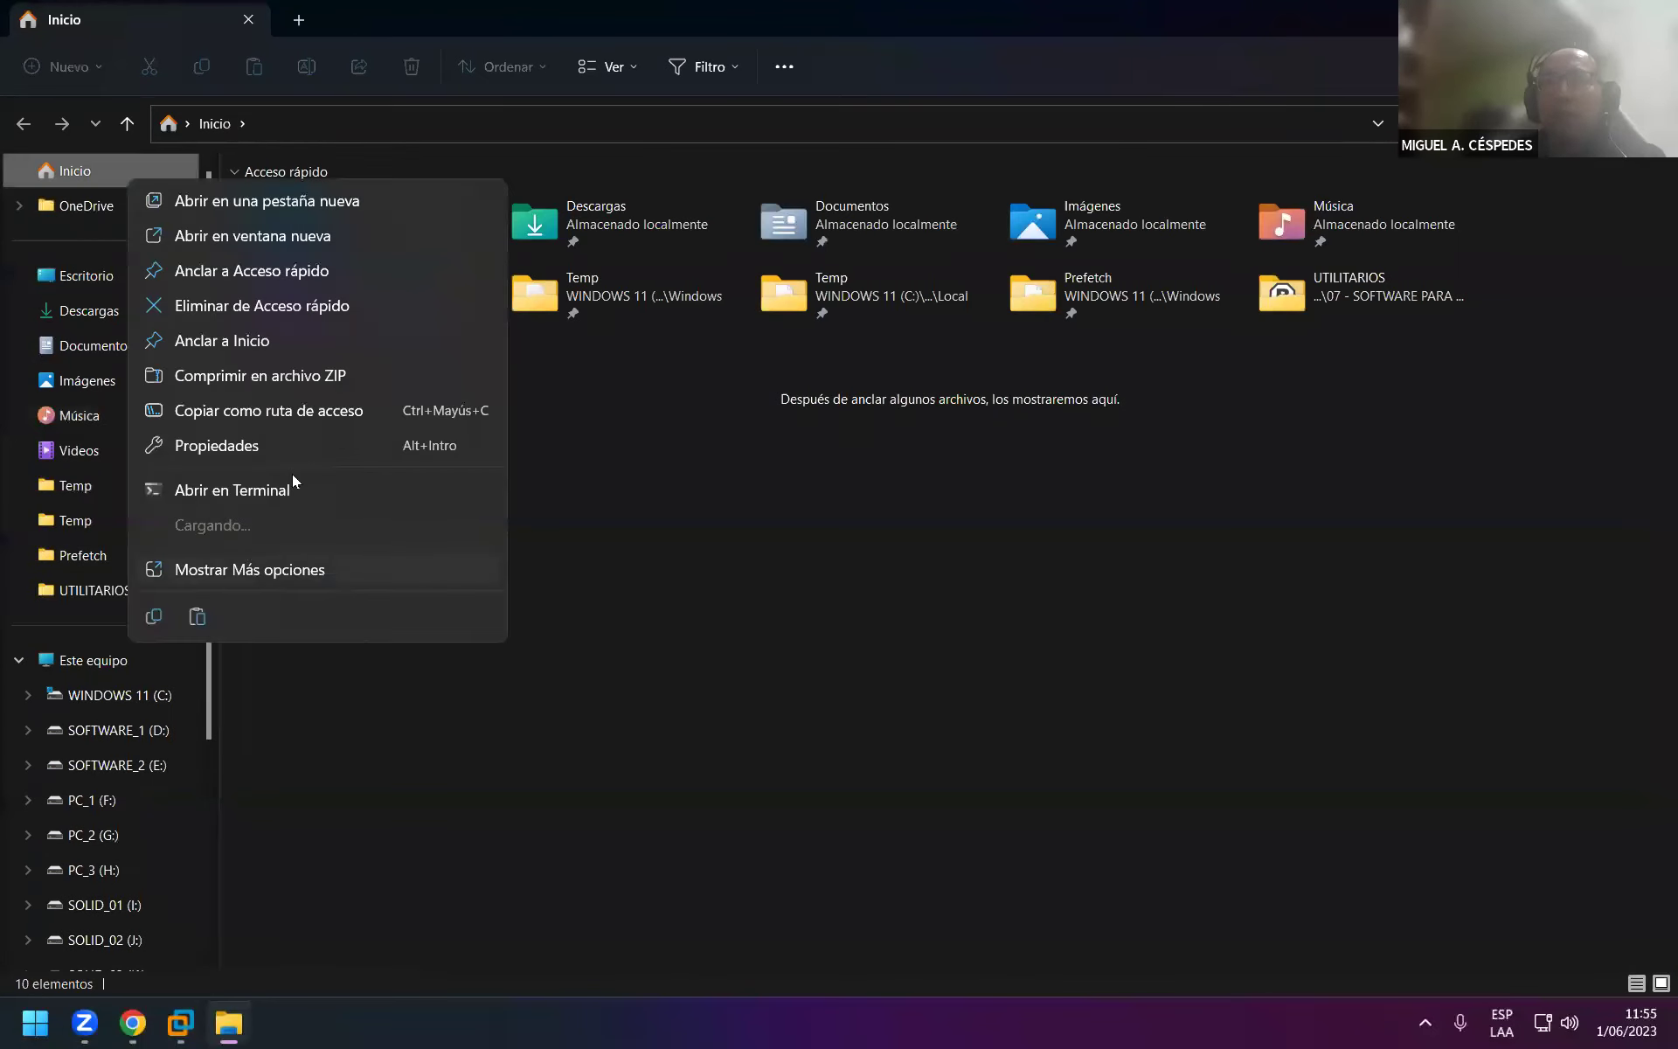
{"action": "left_click", "coordinate": [299, 310]}
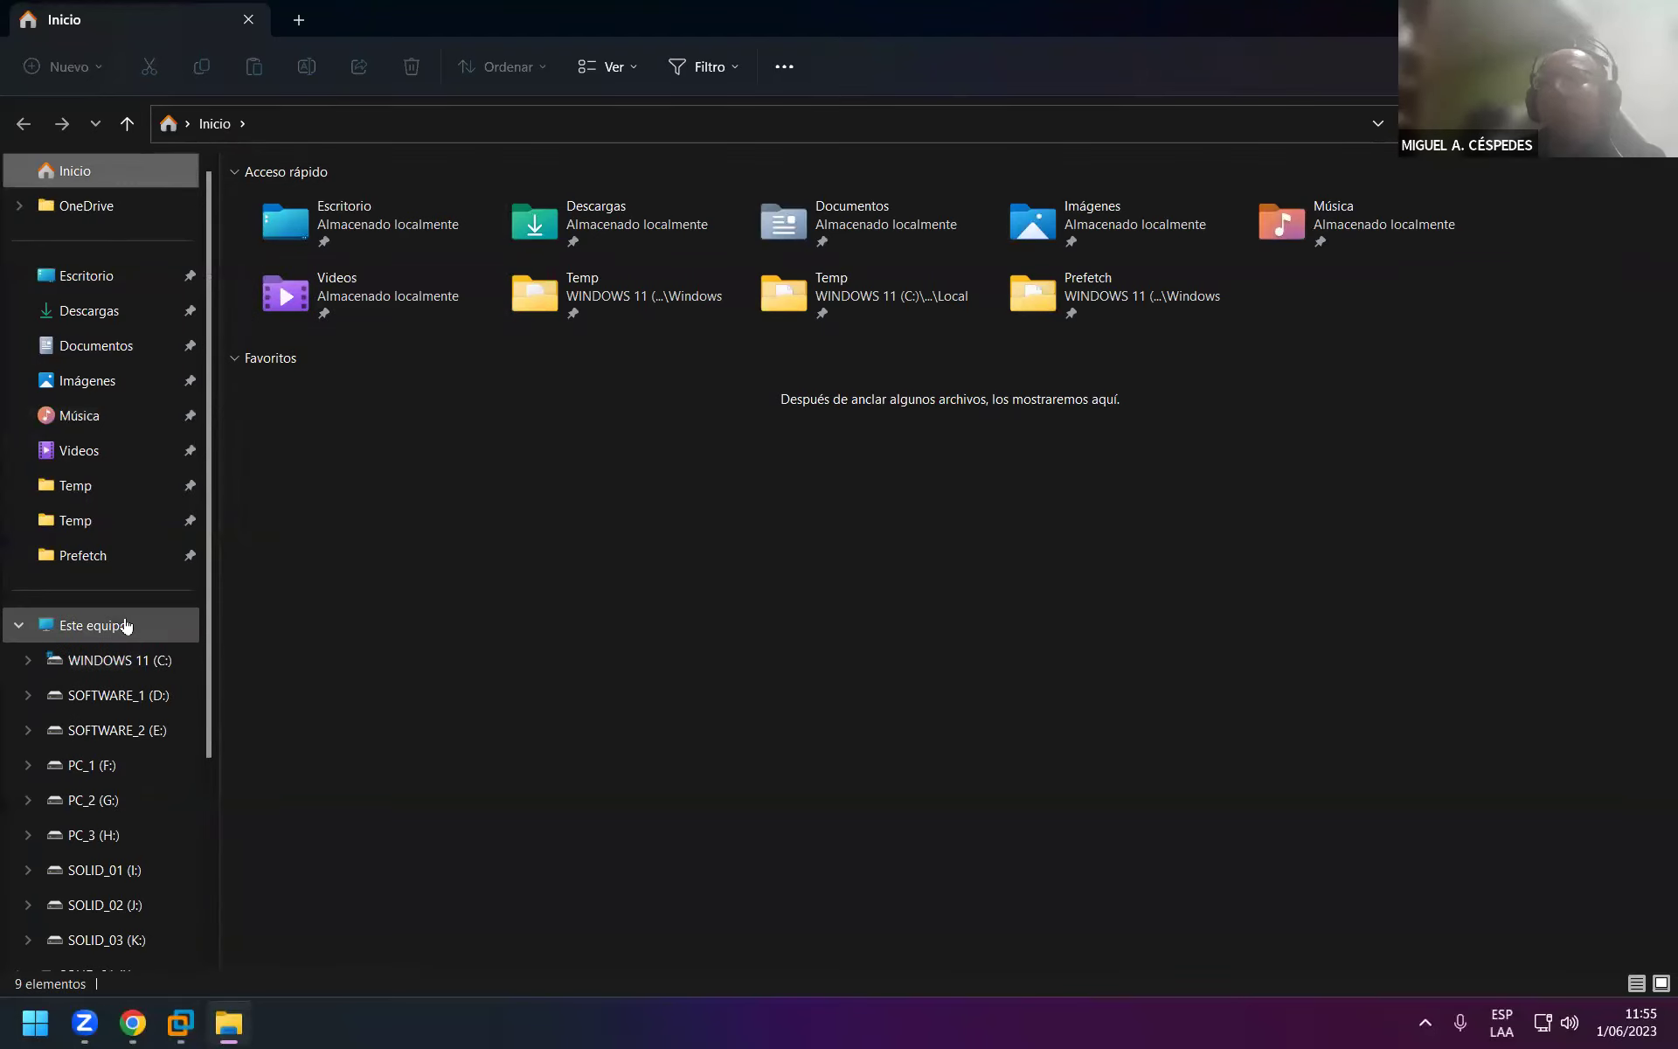
Delete the old WINDOWS 10 - PRO folder from SOLID_01 (I:).
{"action": "left_click", "coordinate": [126, 625]}
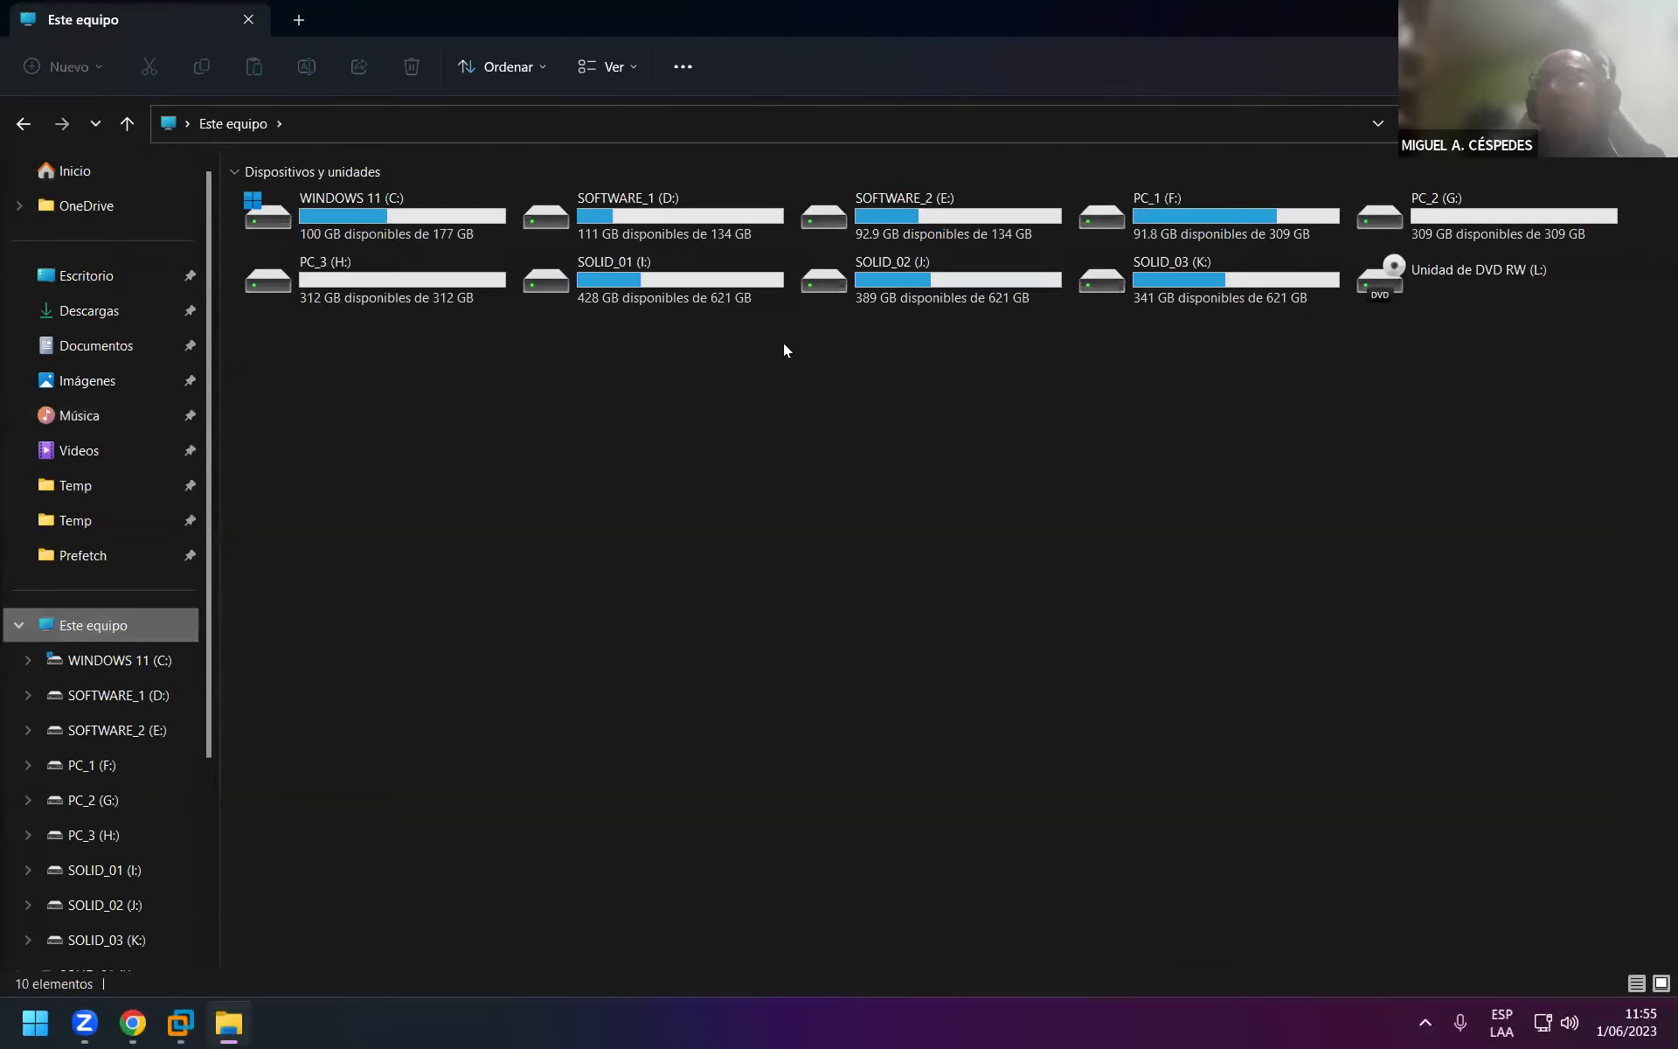
{"action": "left_click", "coordinate": [945, 290]}
{"action": "double_click", "coordinate": [945, 290]}
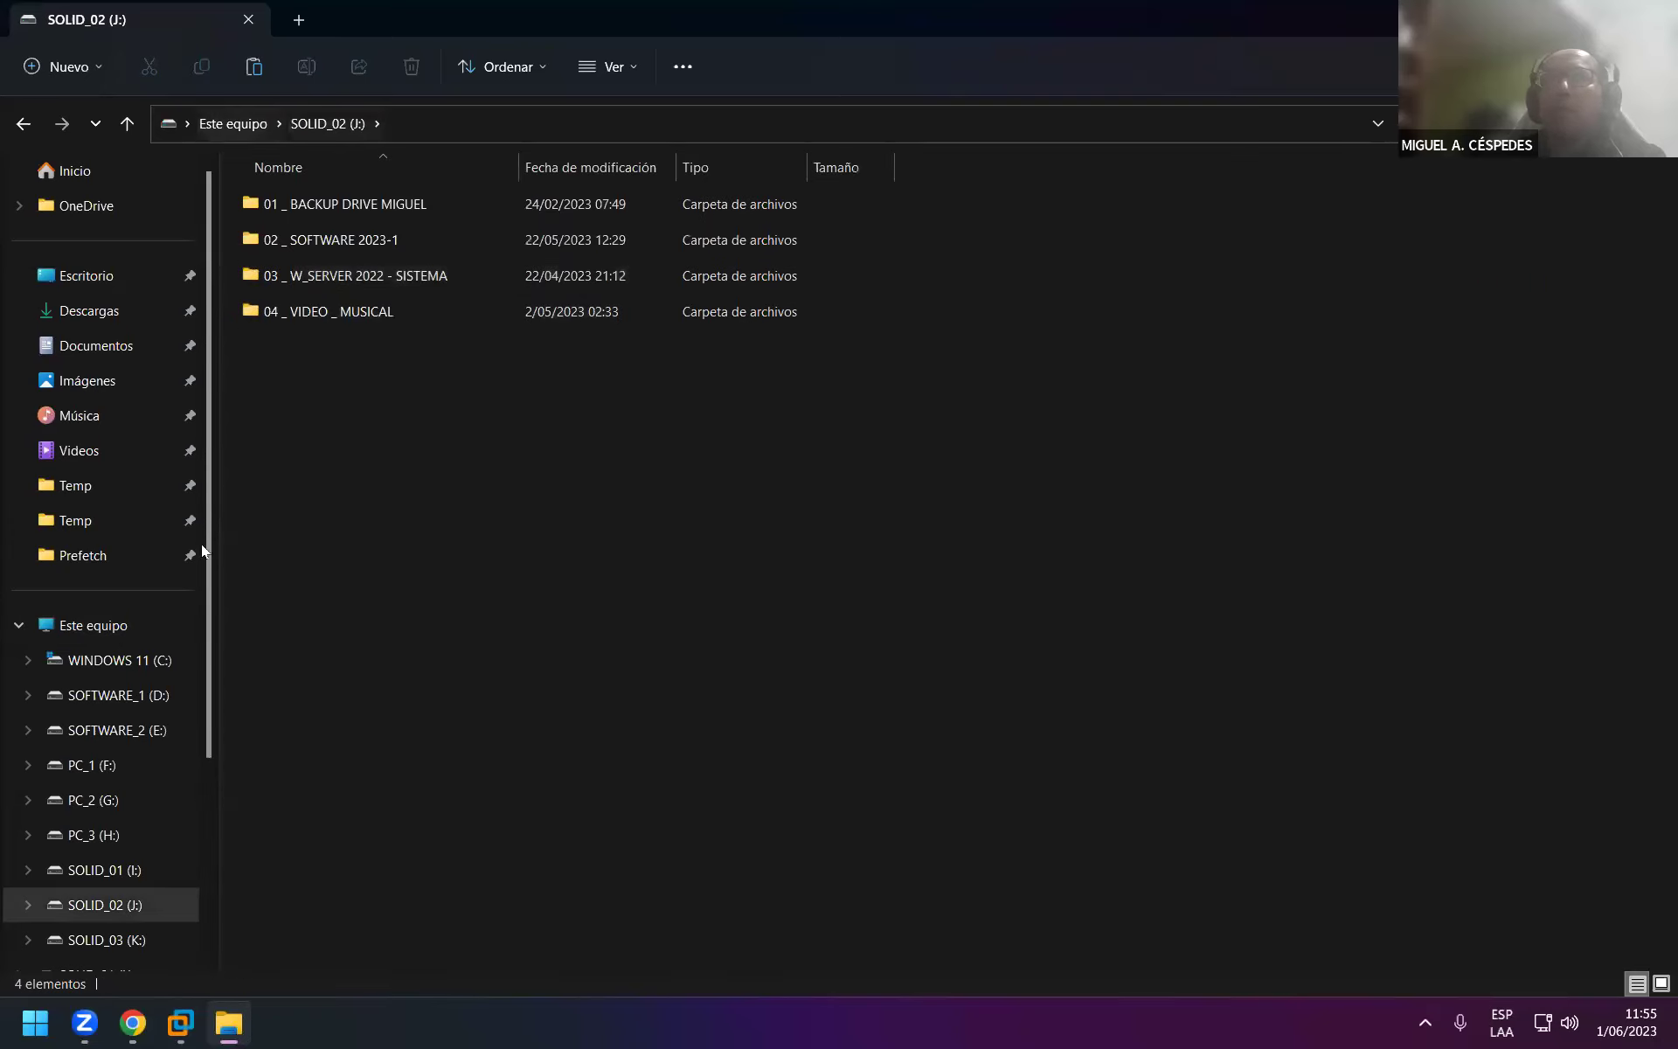
{"action": "left_click", "coordinate": [132, 867]}
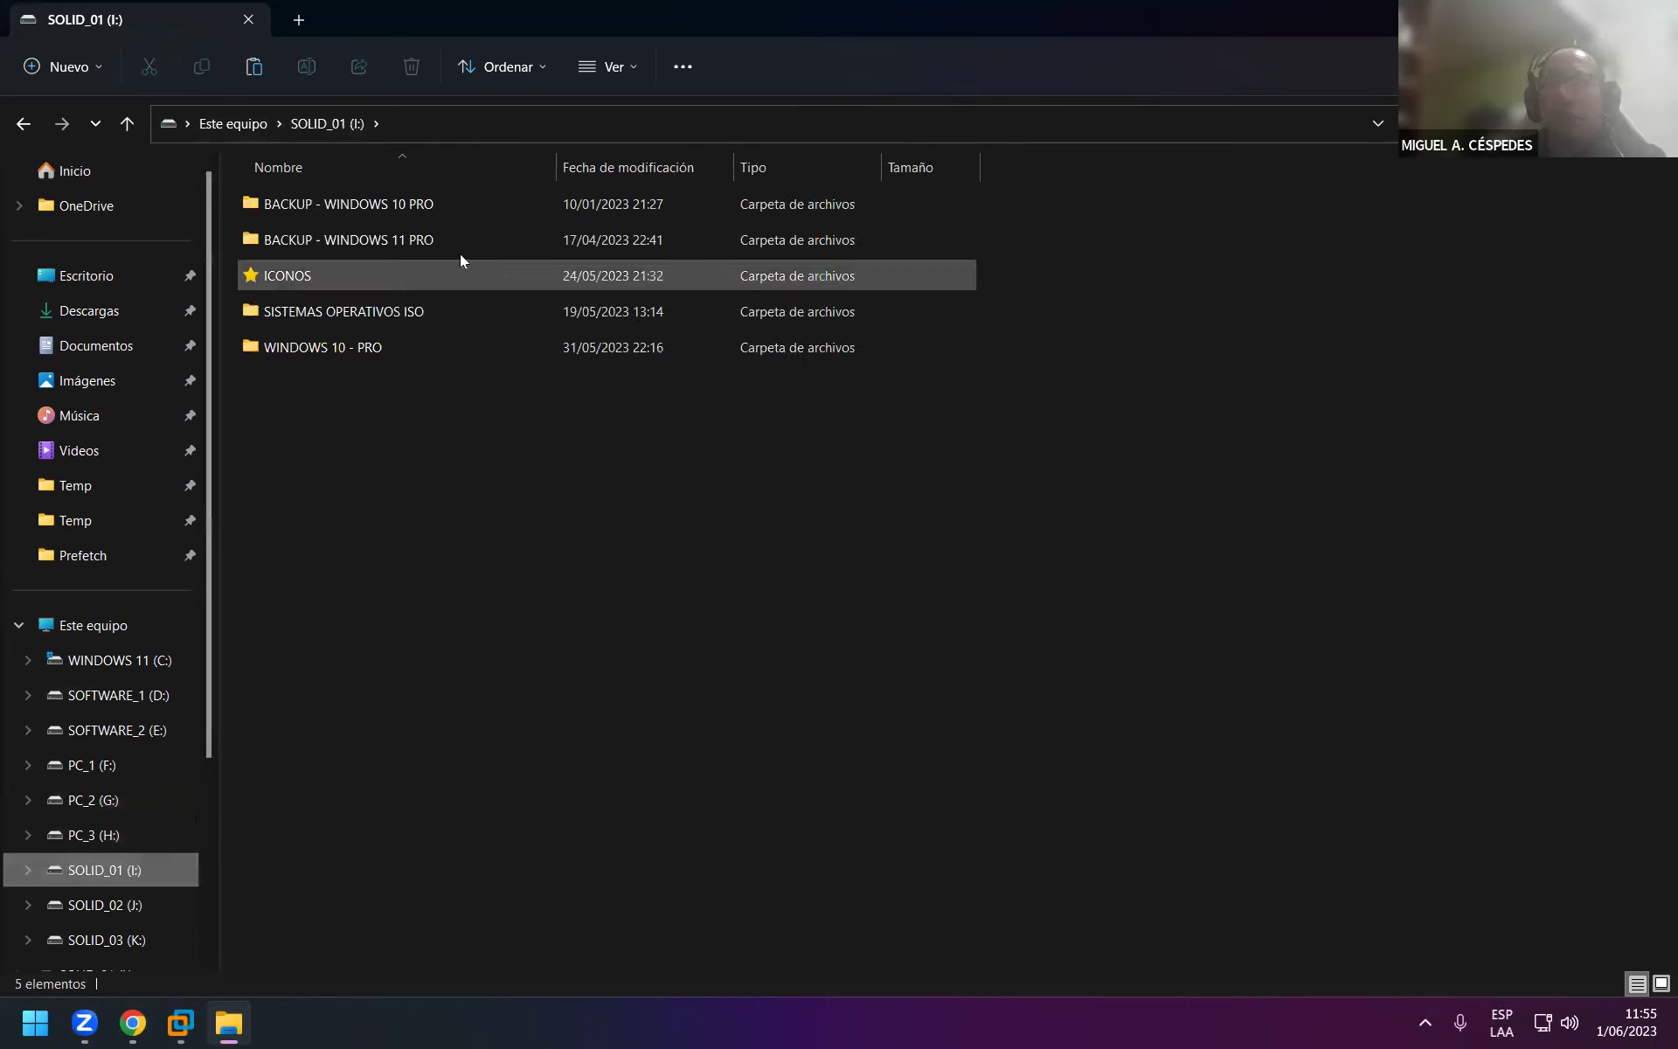
{"action": "right_click", "coordinate": [353, 346]}
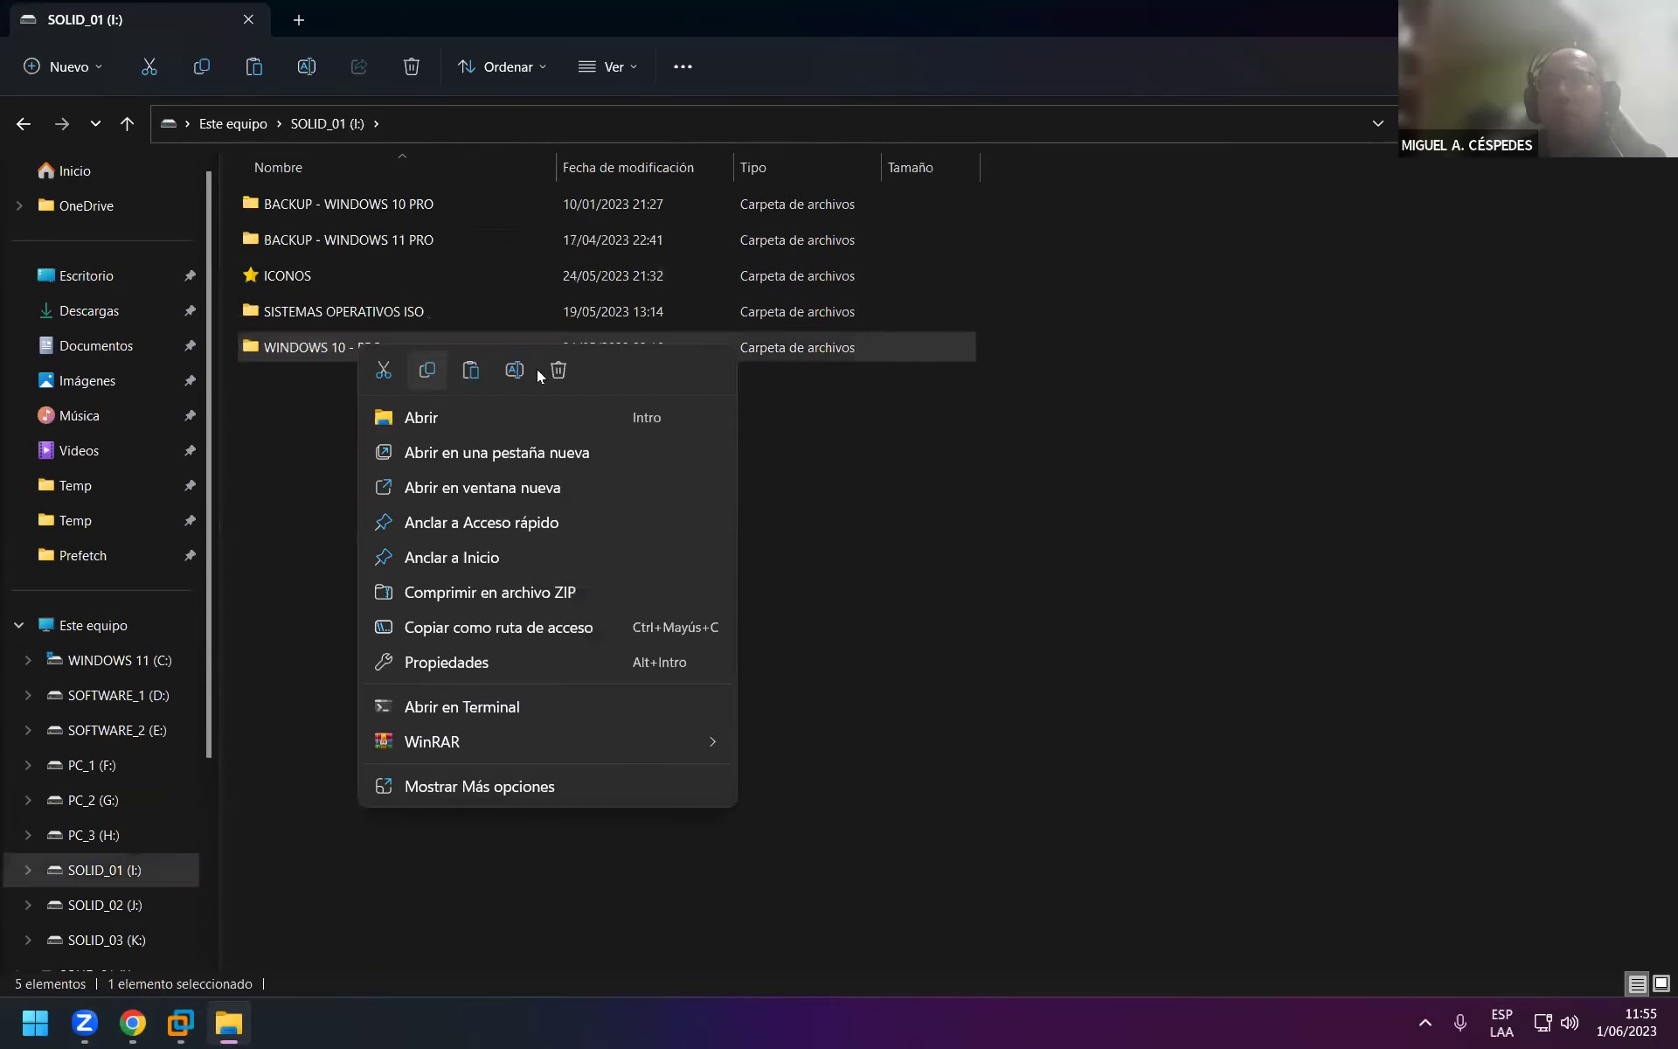
{"action": "key", "text": "Escape"}
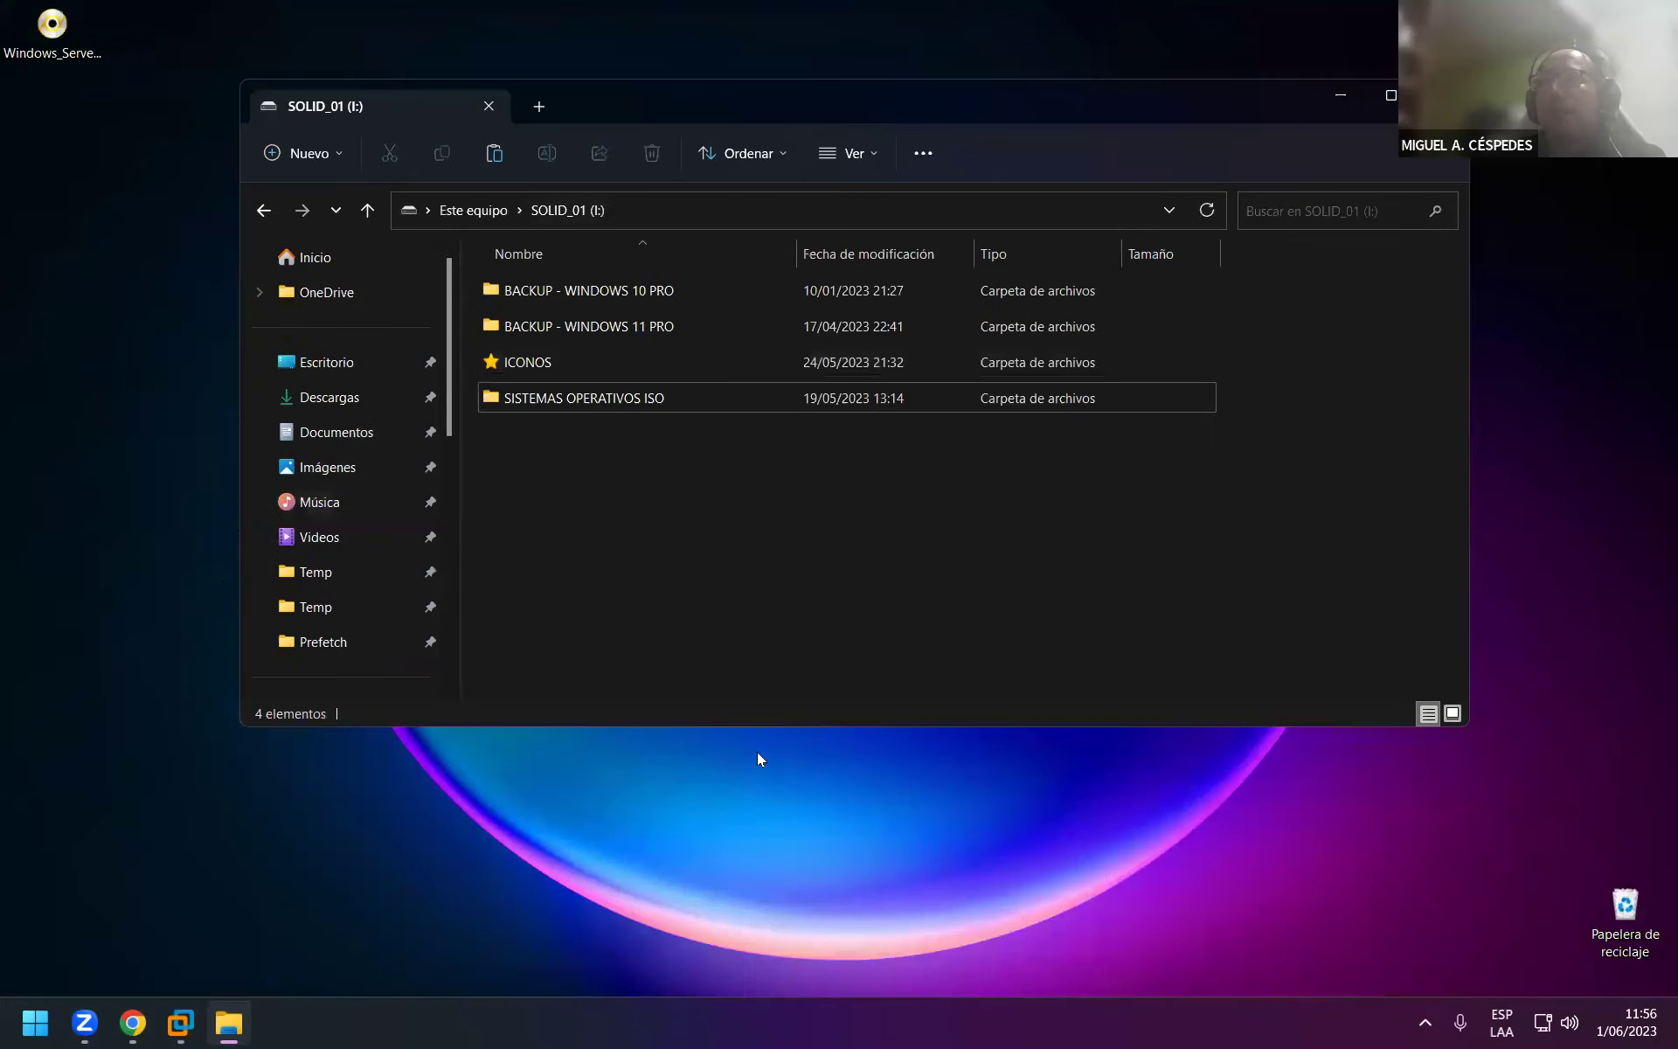
{"action": "left_click", "coordinate": [759, 758]}
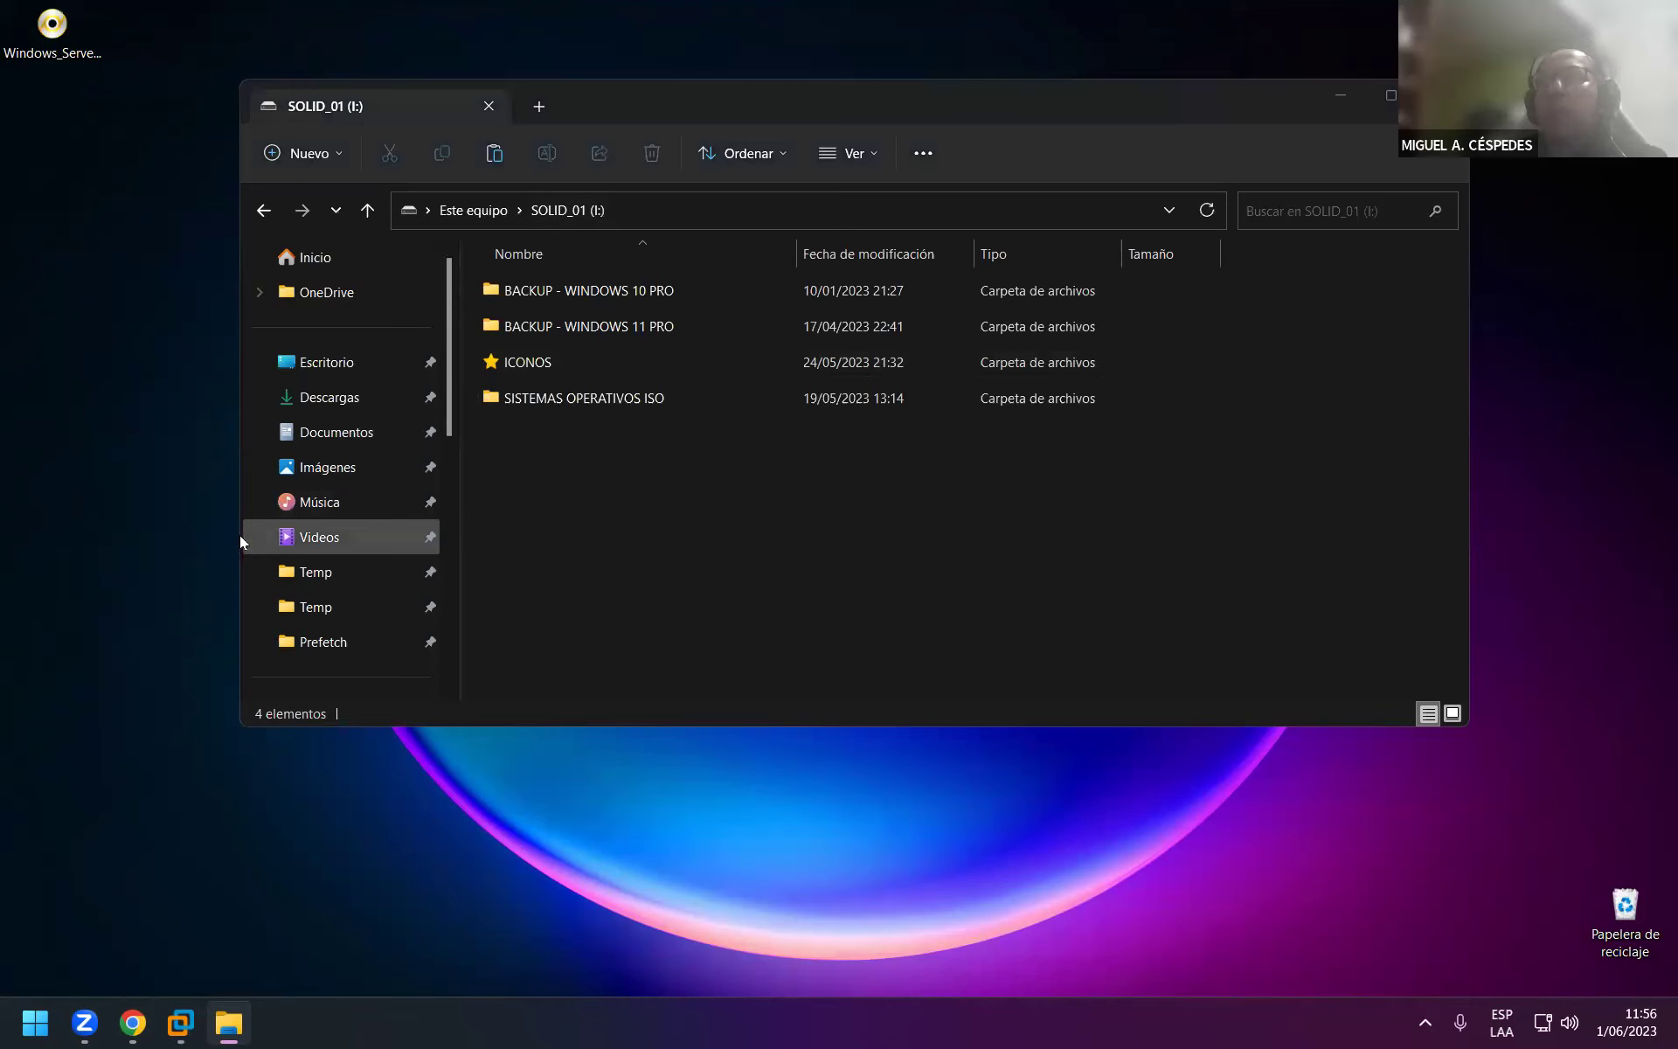
Copy WINDOWS 10 - PRO from SOFTWARE_1 (D:) and paste it into SOLID_01 (I:).
{"action": "key", "text": "super+e"}
{"action": "scroll", "coordinate": [363, 644], "scroll_direction": "down", "scroll_amount": 1}
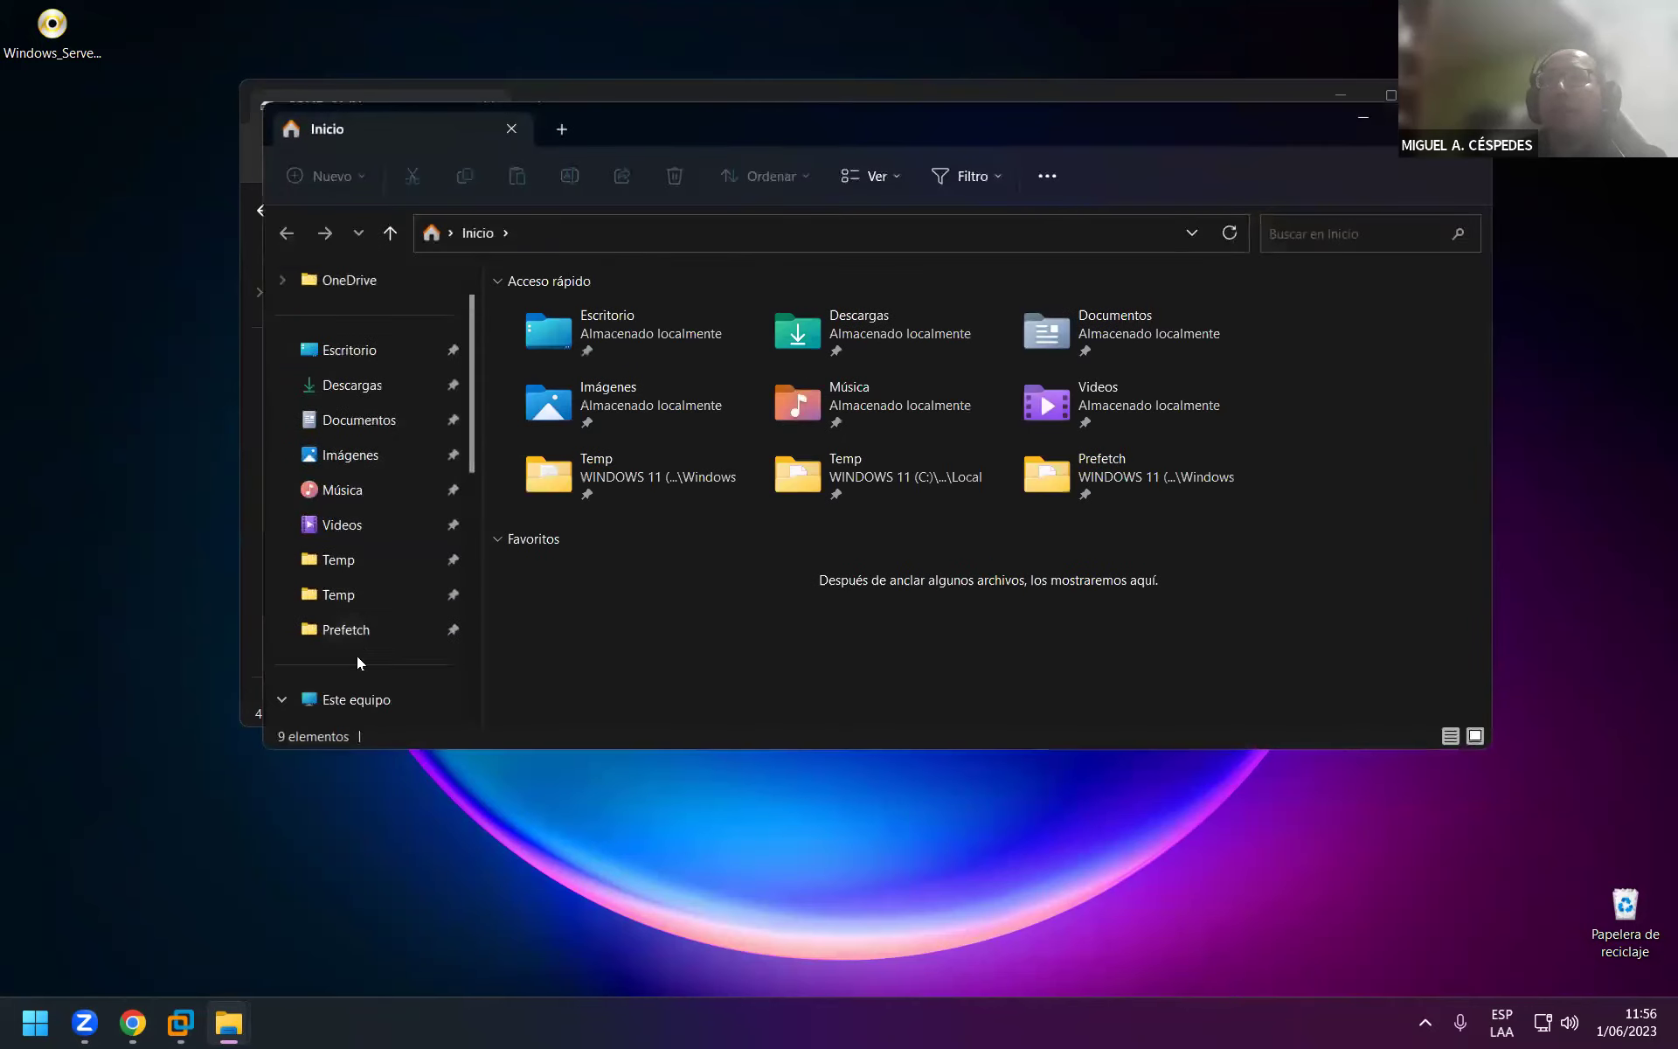
{"action": "left_click", "coordinate": [358, 699]}
{"action": "double_click", "coordinate": [933, 308]}
{"action": "right_click", "coordinate": [618, 350]}
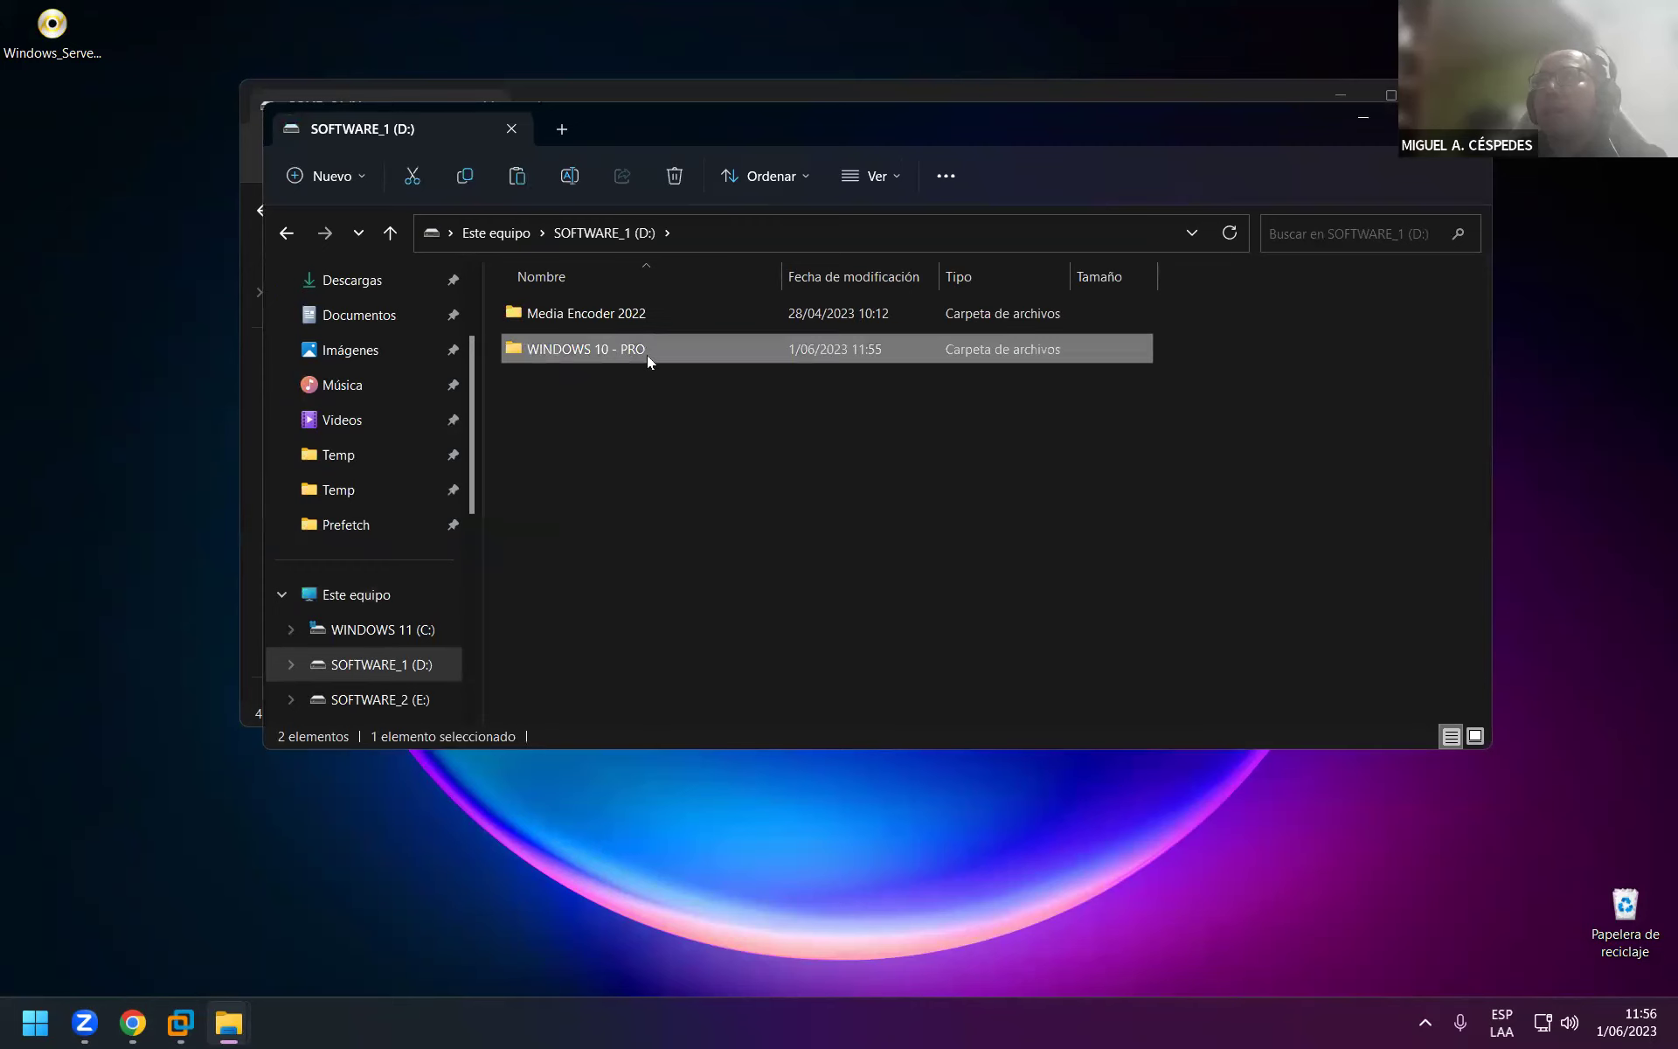
{"action": "left_click", "coordinate": [689, 372]}
{"action": "left_click", "coordinate": [787, 91]}
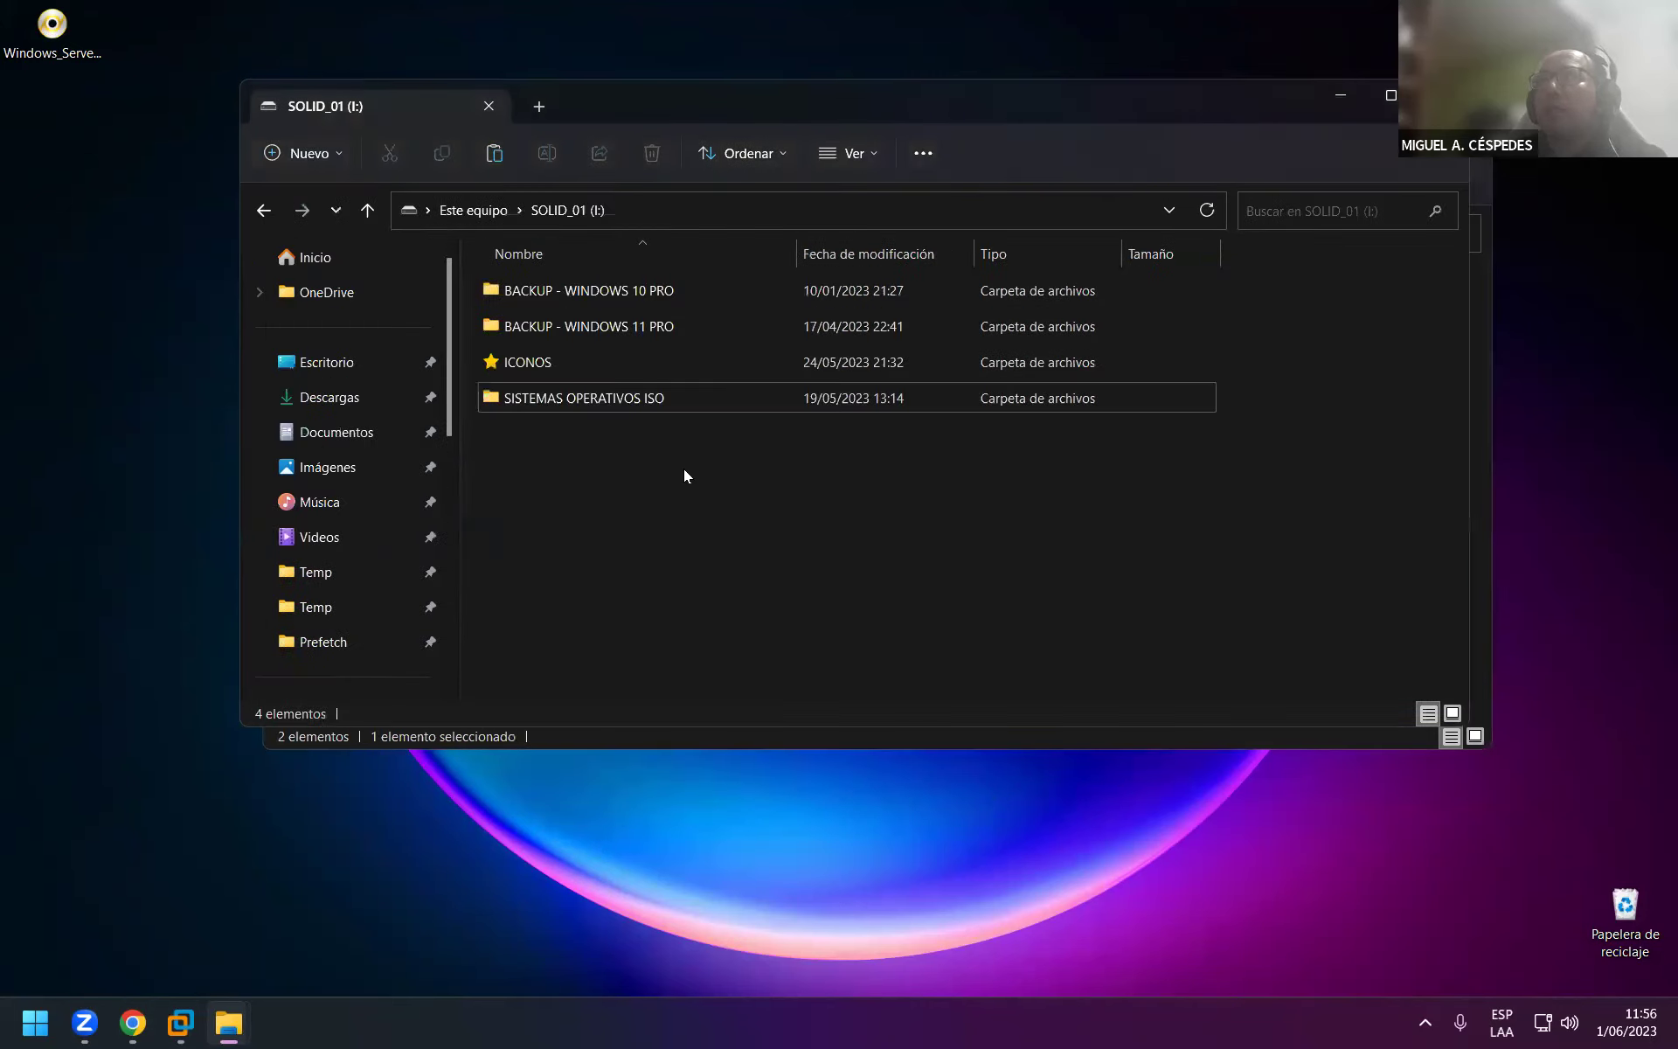
{"action": "right_click", "coordinate": [631, 507]}
{"action": "left_click", "coordinate": [658, 526]}
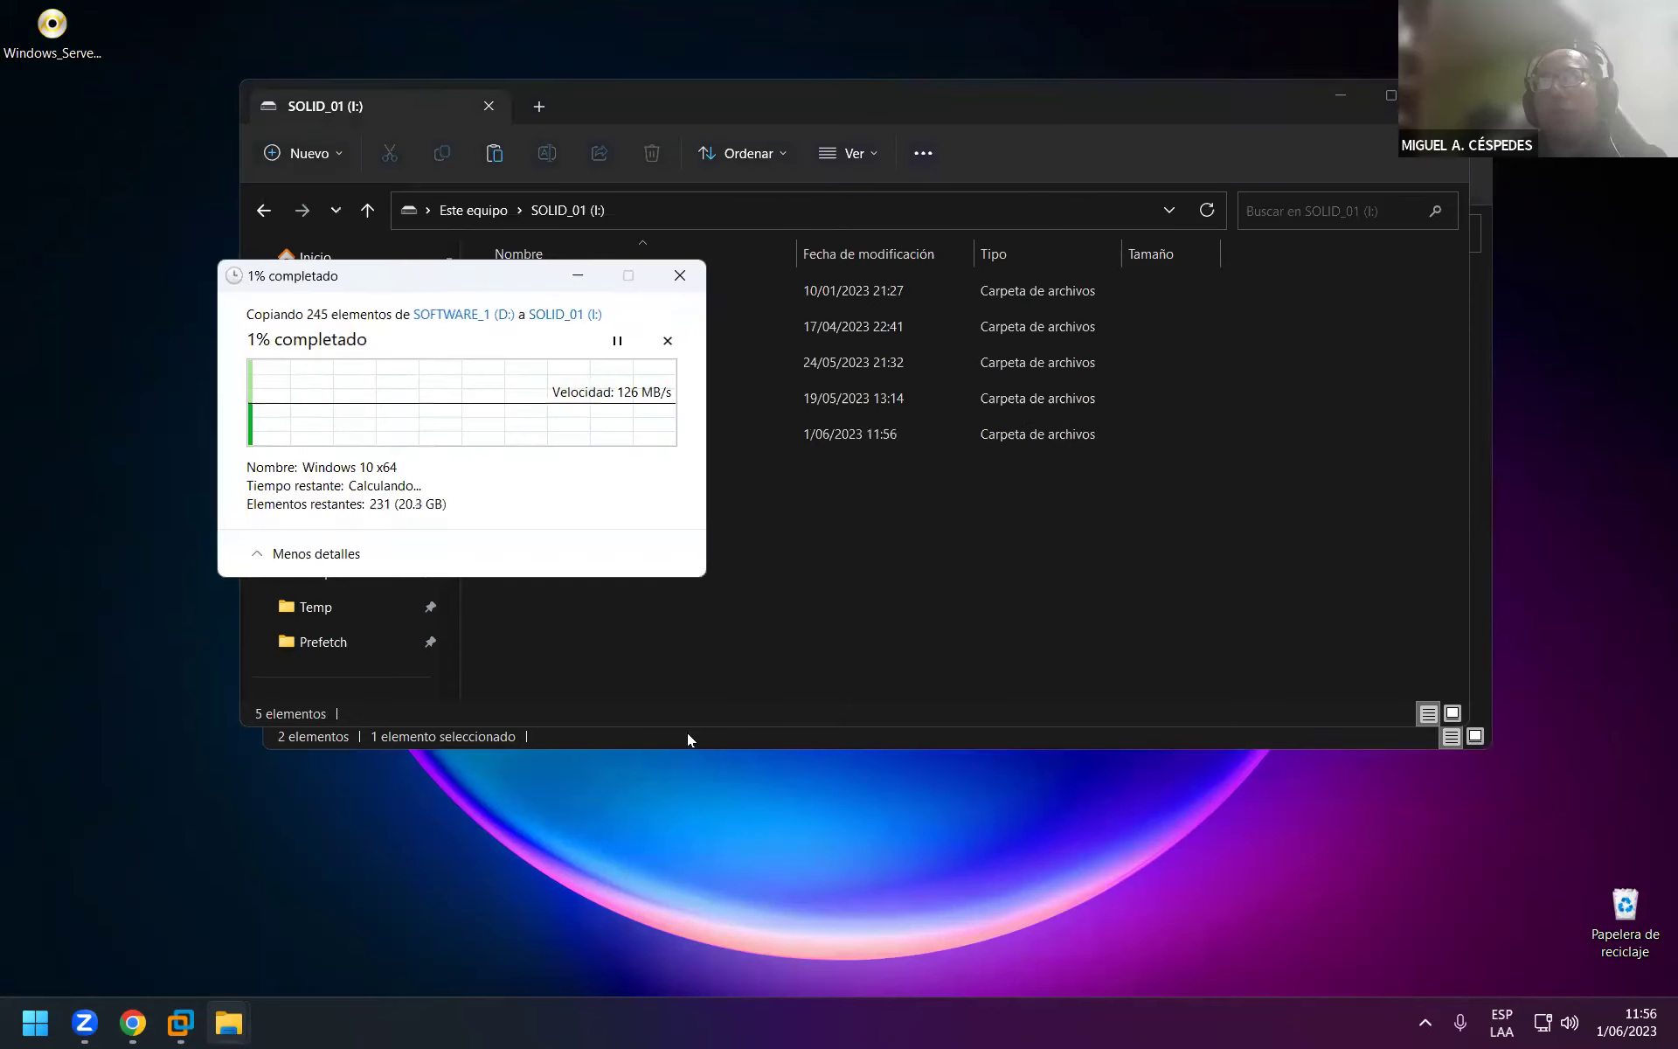
Minimize the SOLID_01 (I:) and SOFTWARE_1 (D:) windows and move the copy progress dialog to the top.
{"action": "left_click", "coordinate": [1335, 94]}
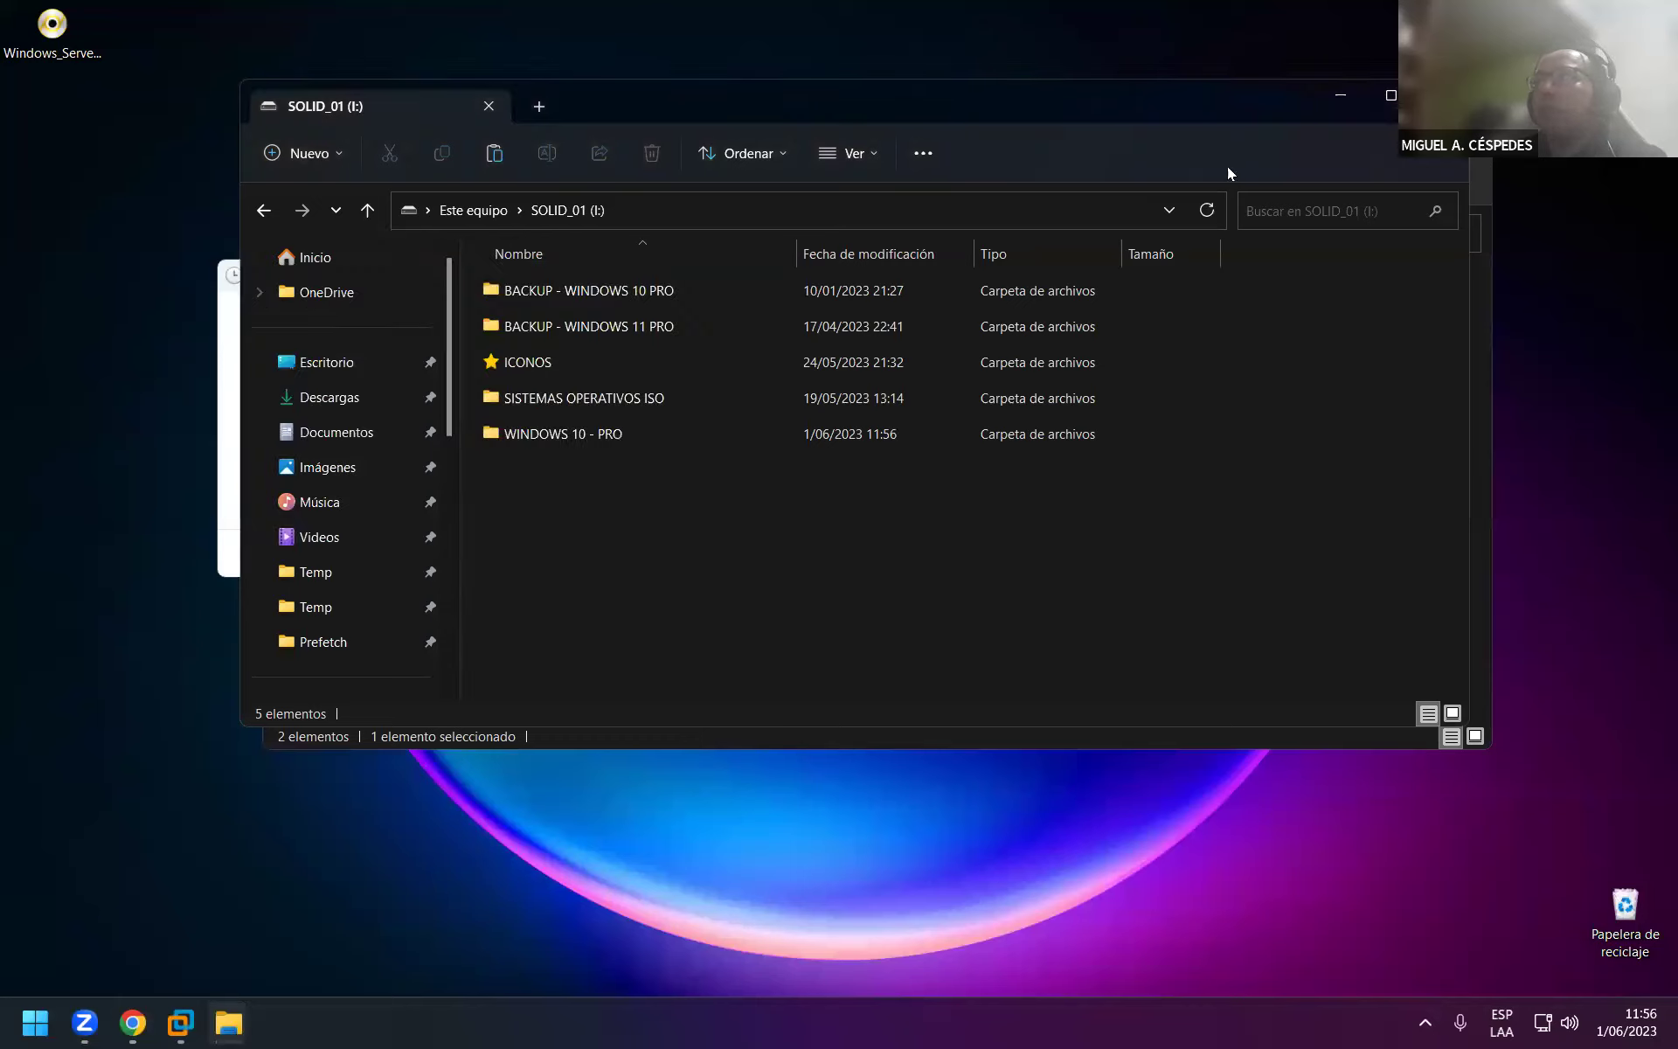
{"action": "left_click", "coordinate": [1364, 117]}
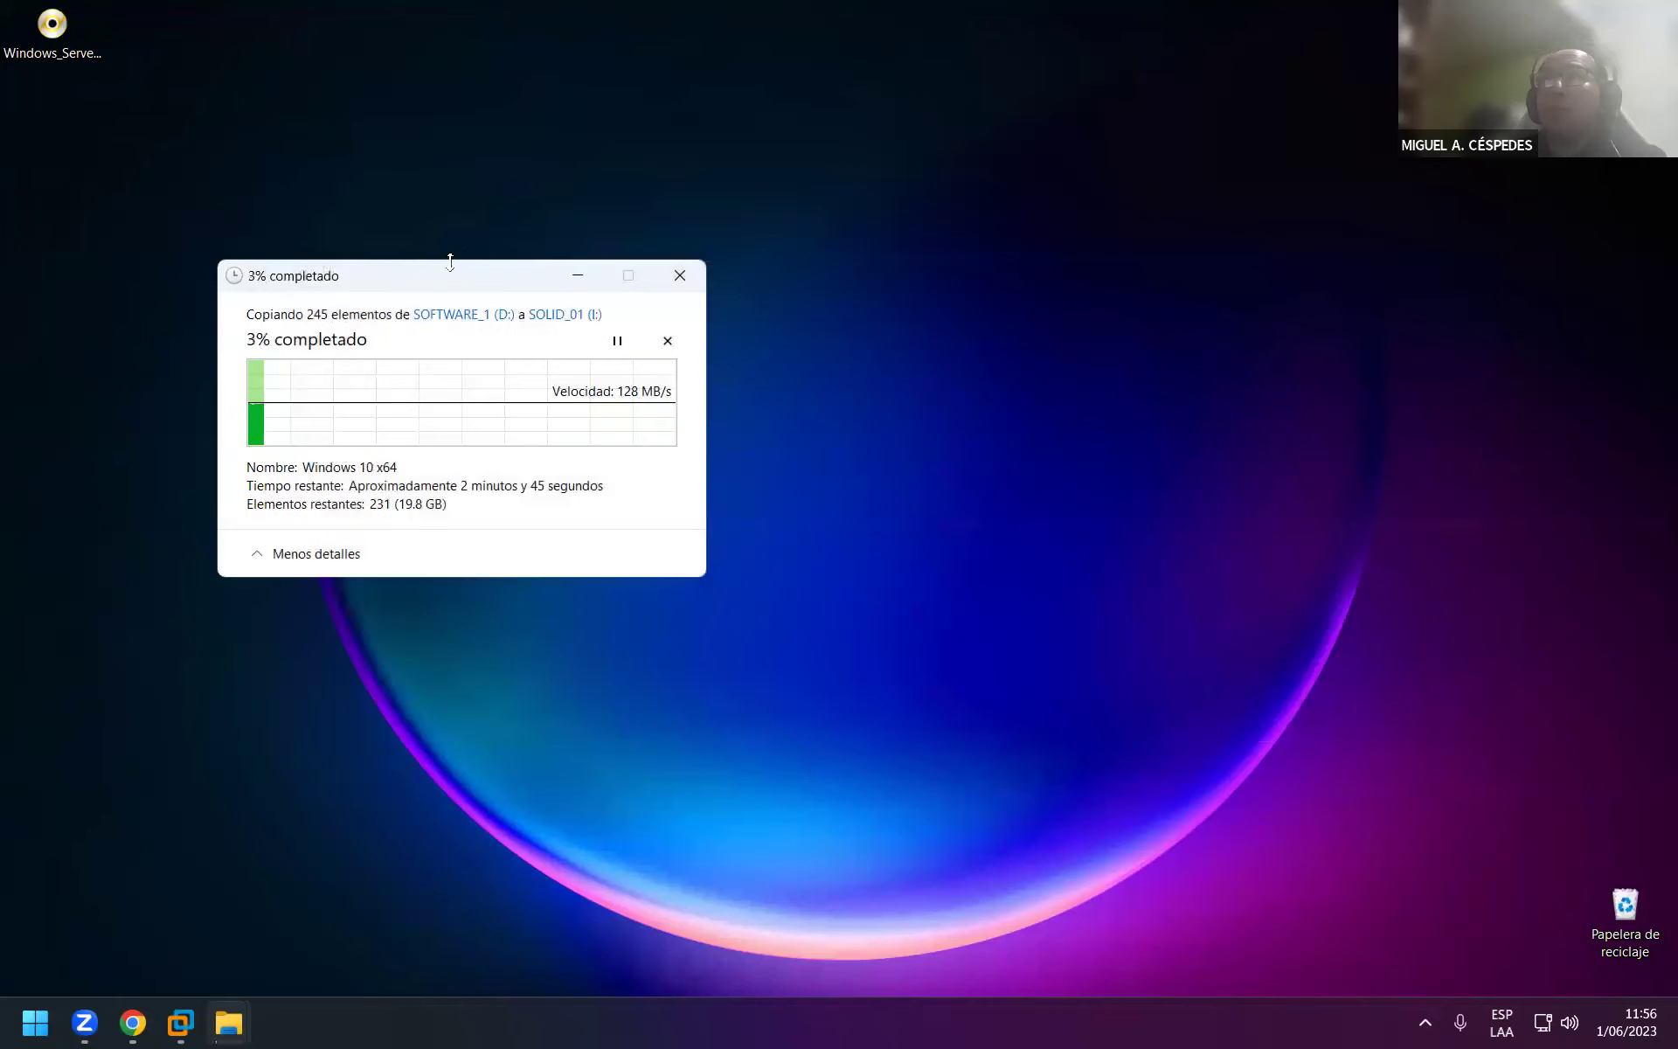
{"action": "left_click_drag", "start_coordinate": [560, 276], "coordinate": [1156, 89]}
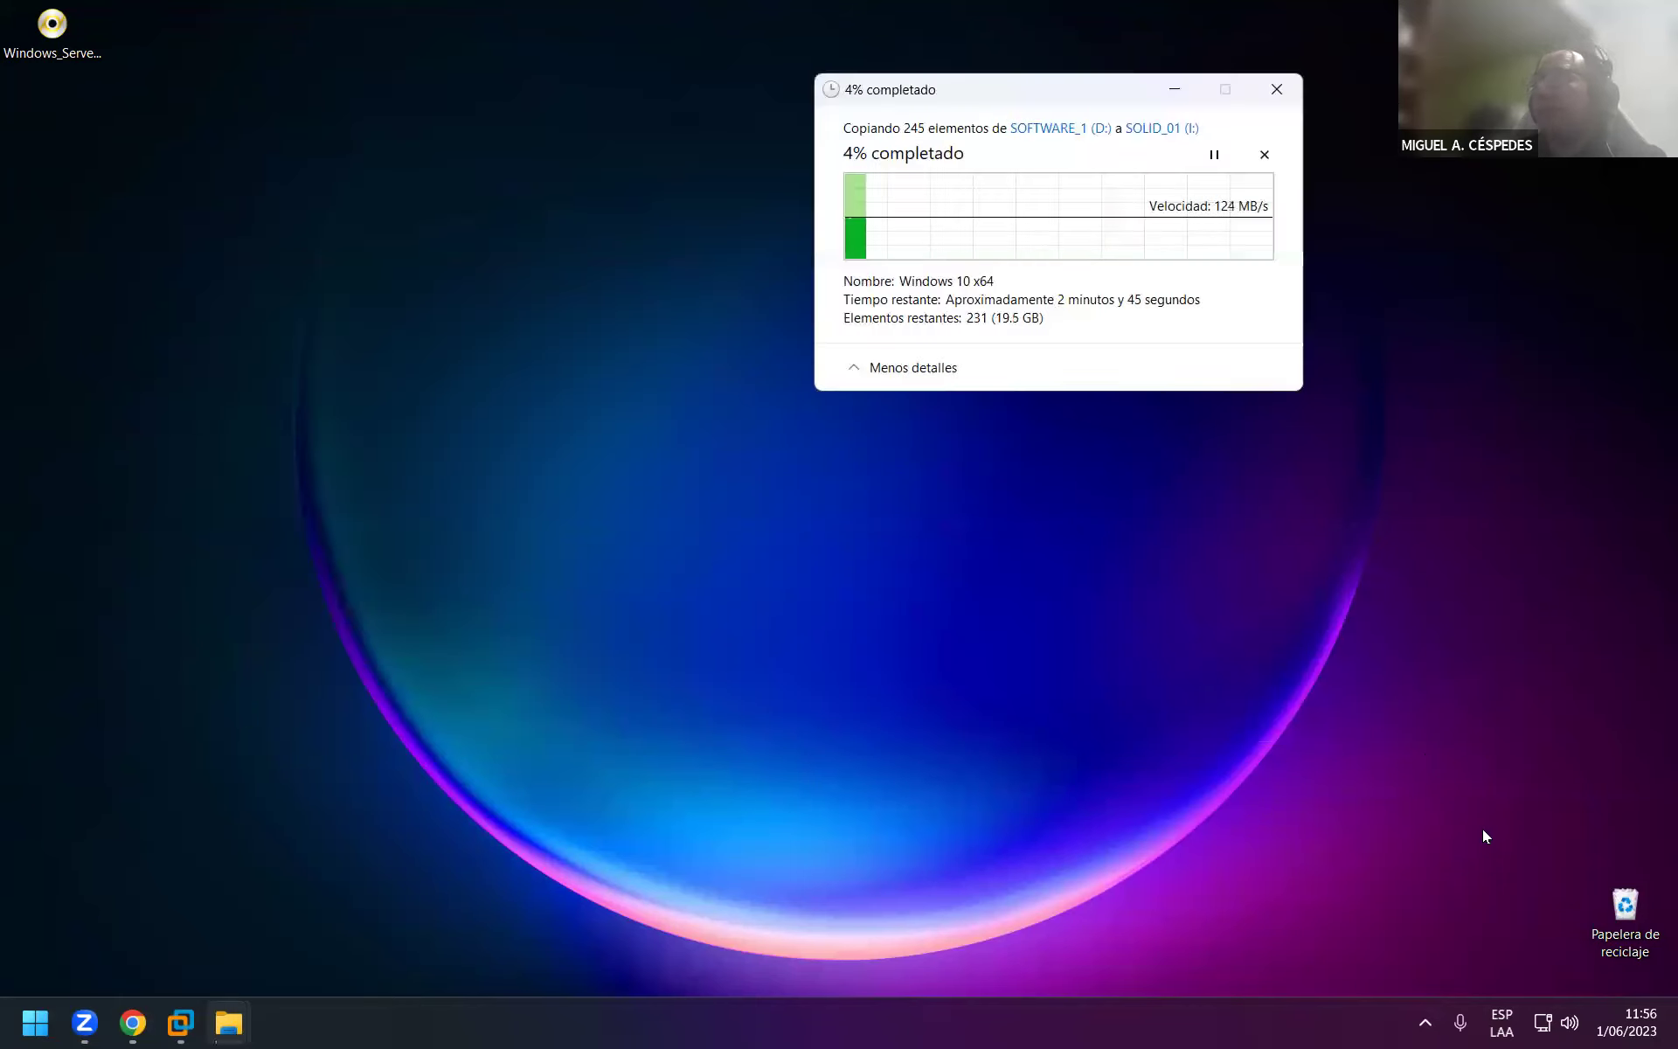
Empty the Recycle Bin's 2 items, refresh the desktop, and bring Chrome's new tab forward.
{"action": "right_click", "coordinate": [1625, 909]}
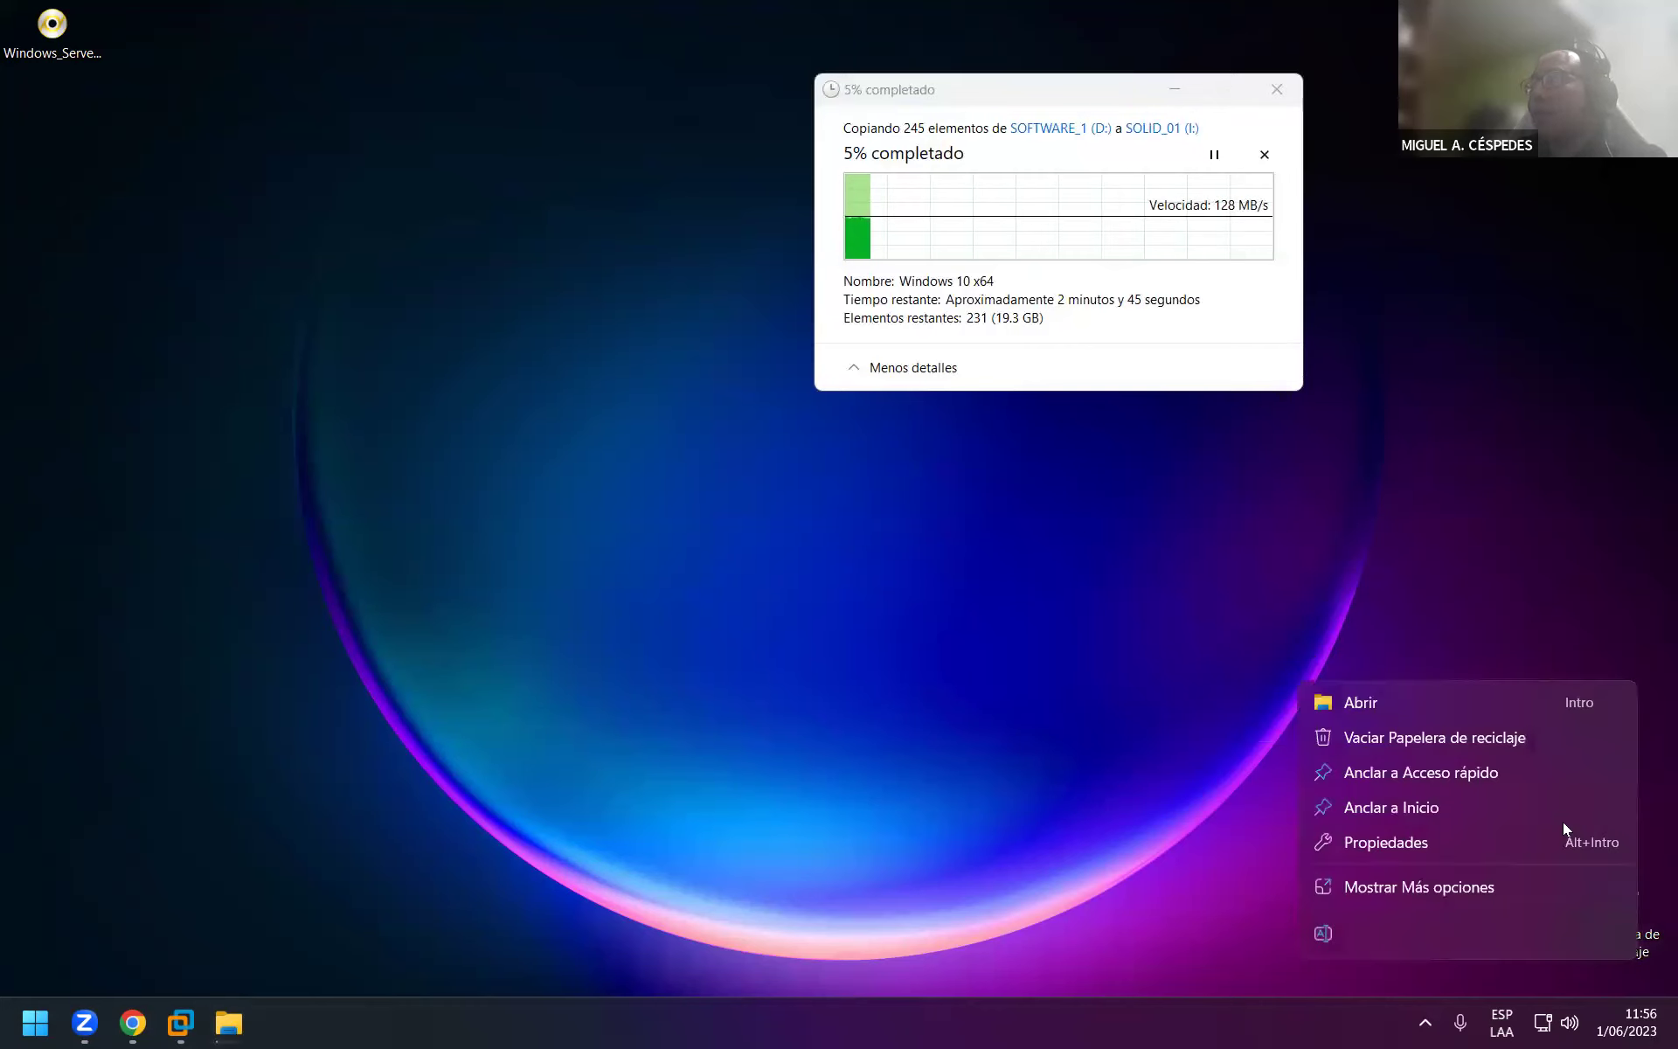
{"action": "left_click", "coordinate": [1518, 737]}
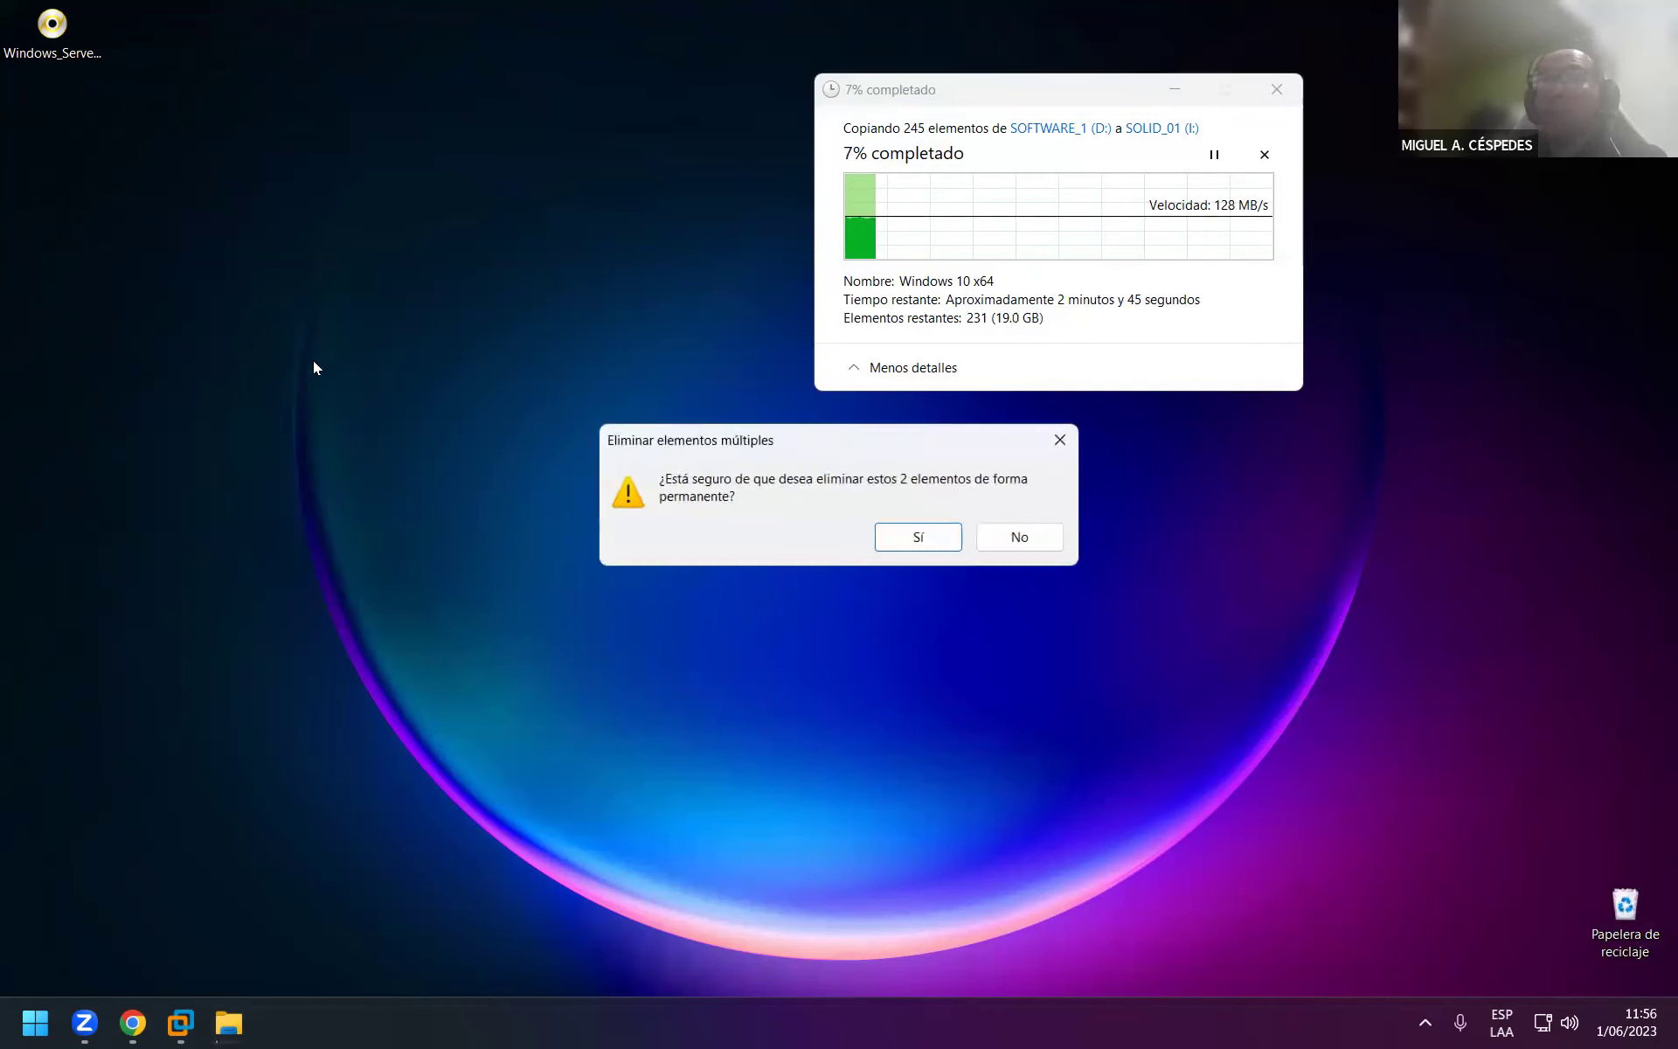
{"action": "left_click", "coordinate": [920, 536]}
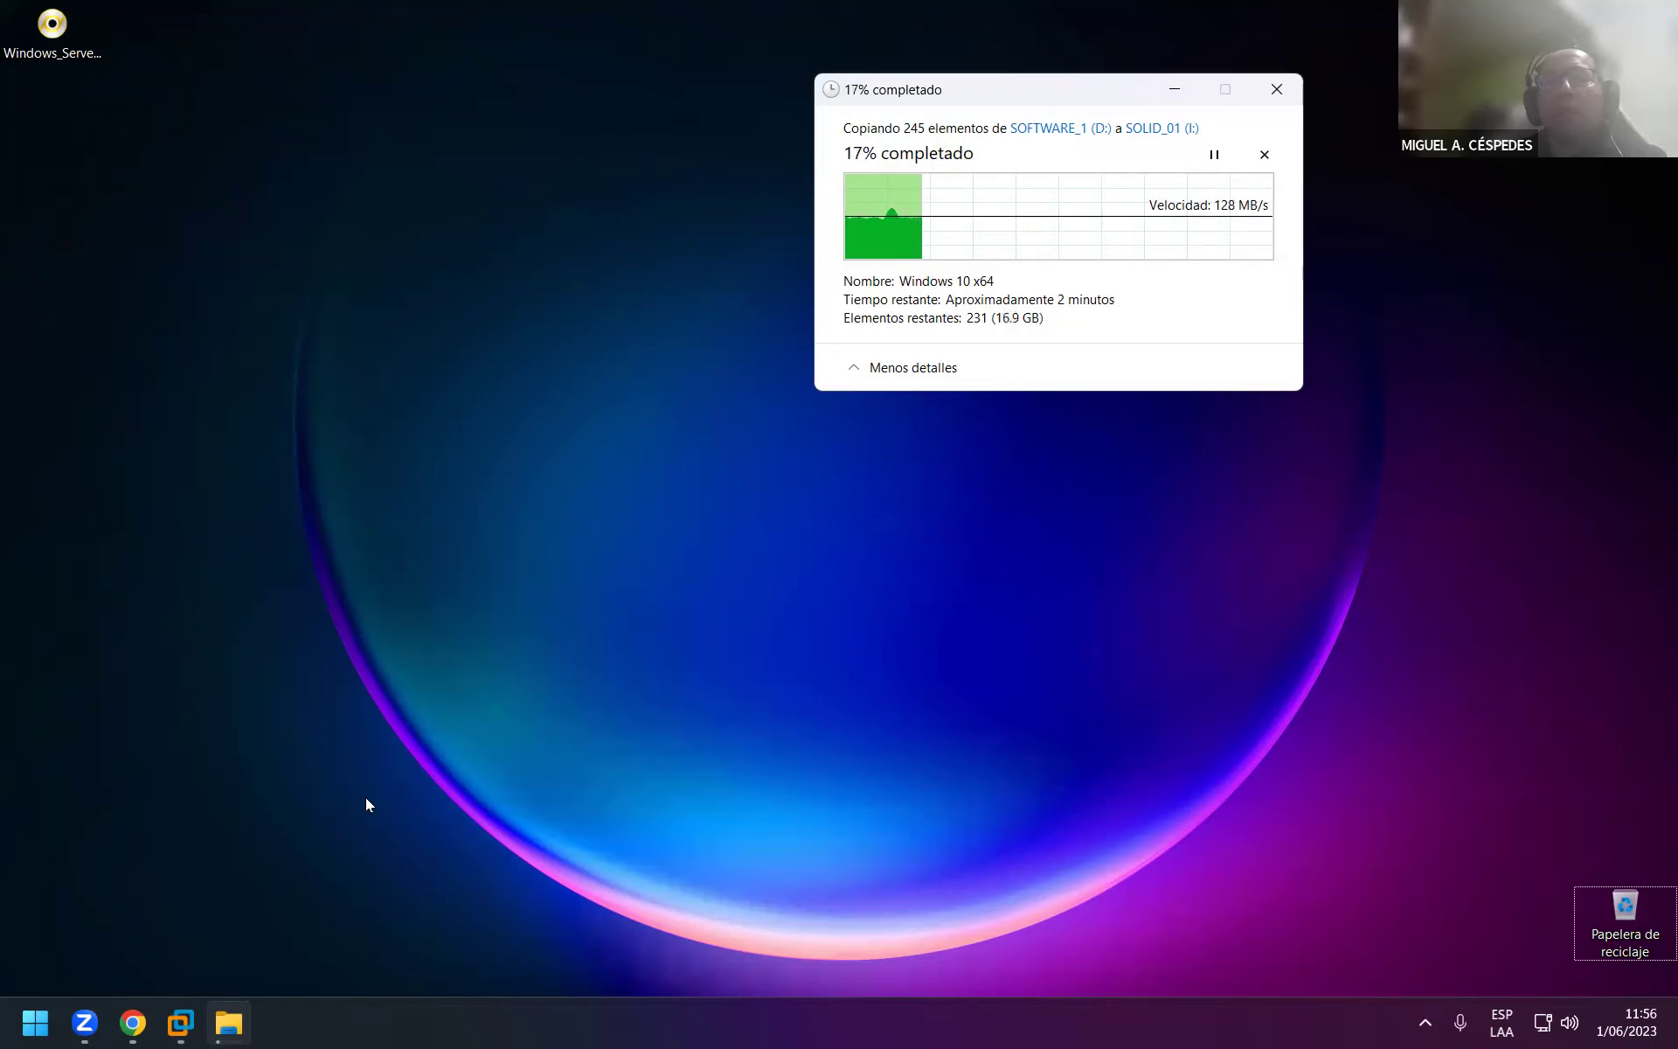
{"action": "right_click", "coordinate": [117, 400]}
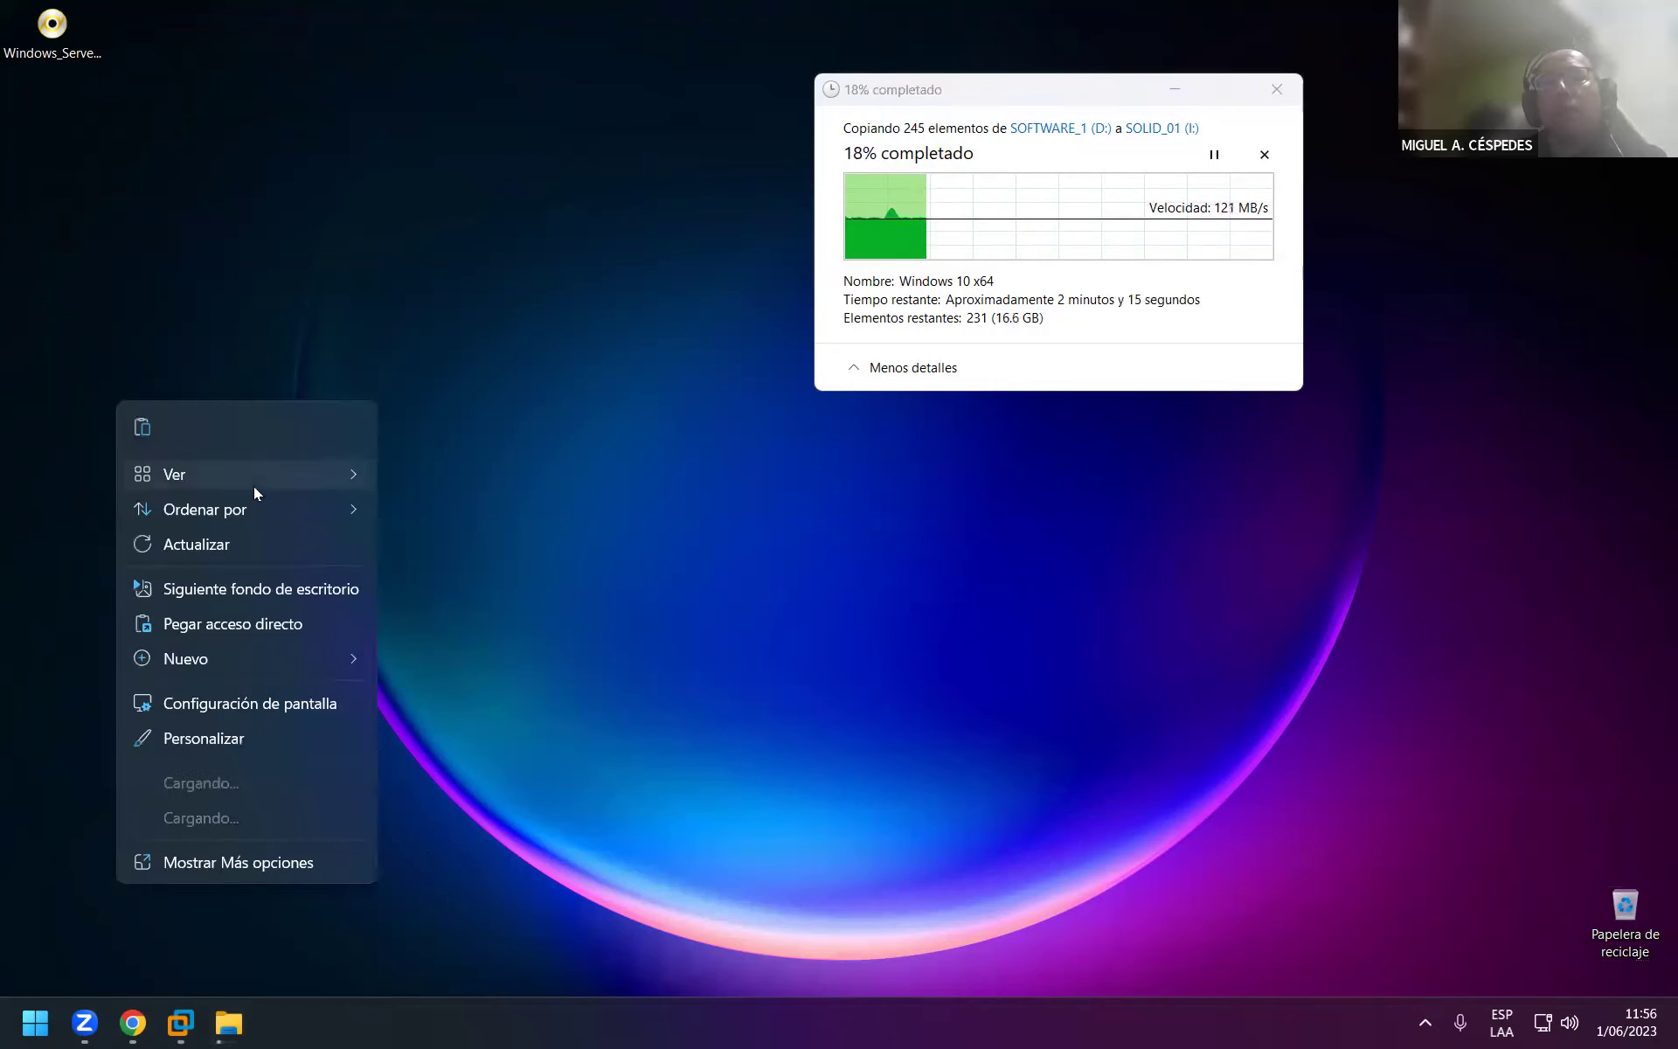
{"action": "left_click", "coordinate": [224, 546]}
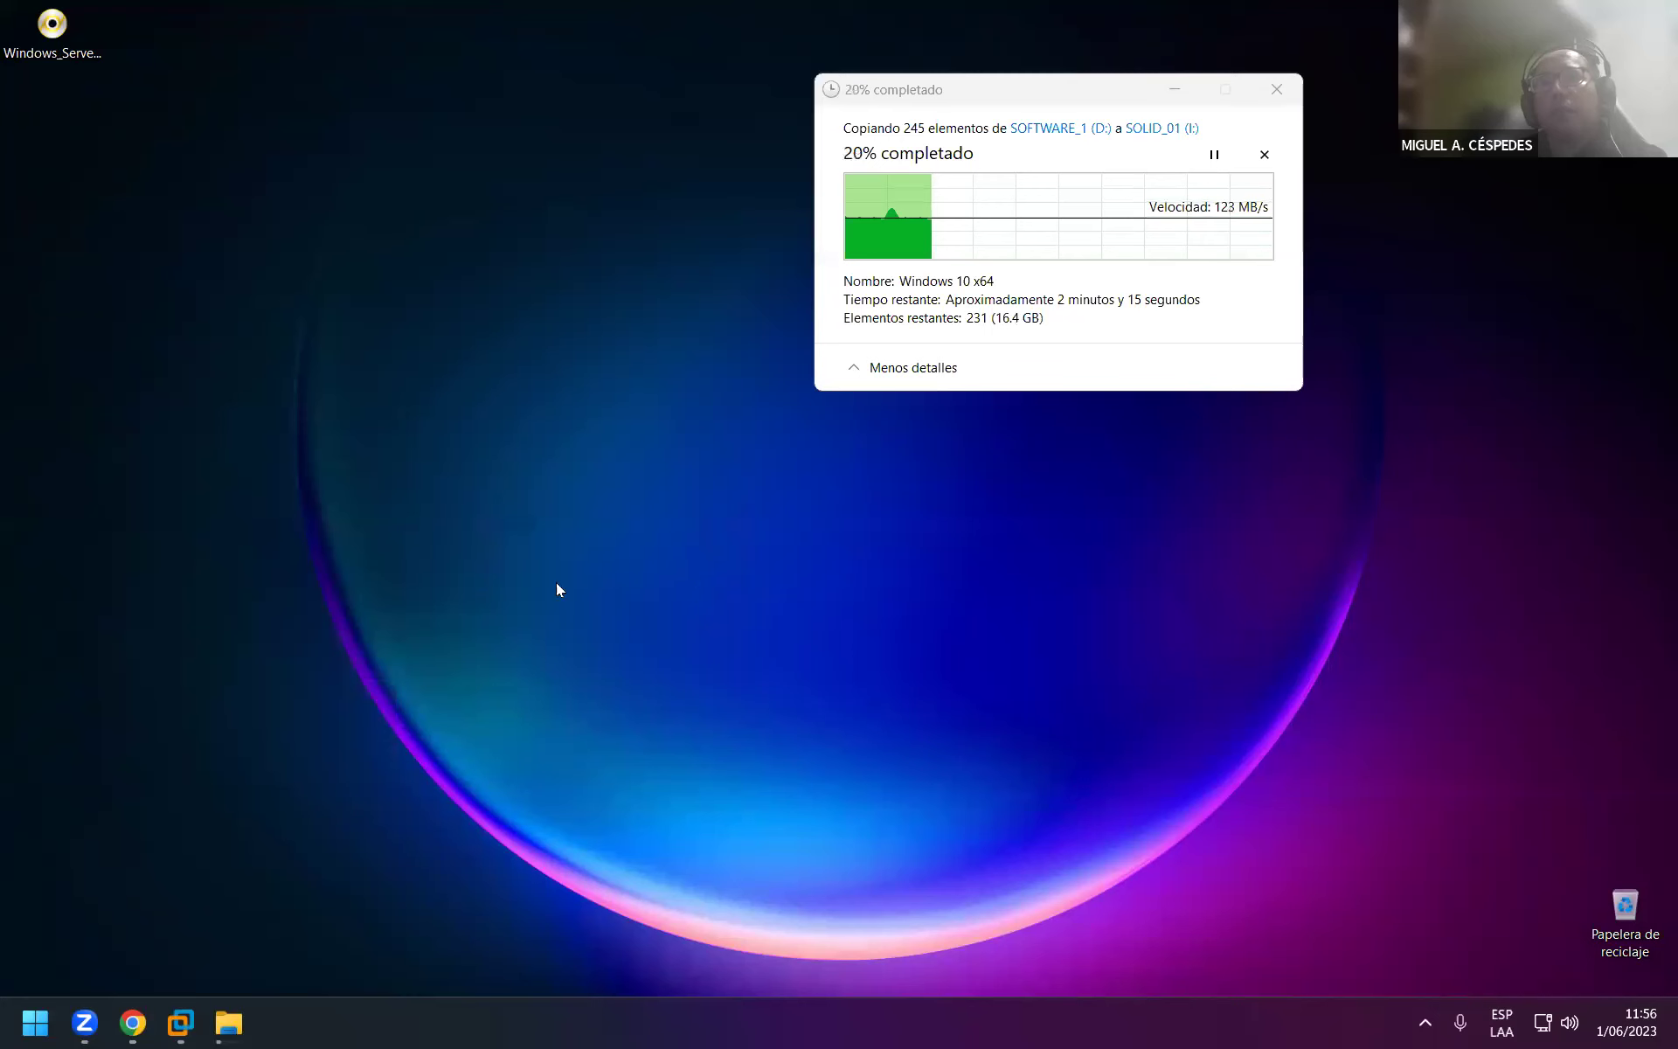
{"action": "left_click", "coordinate": [131, 1024]}
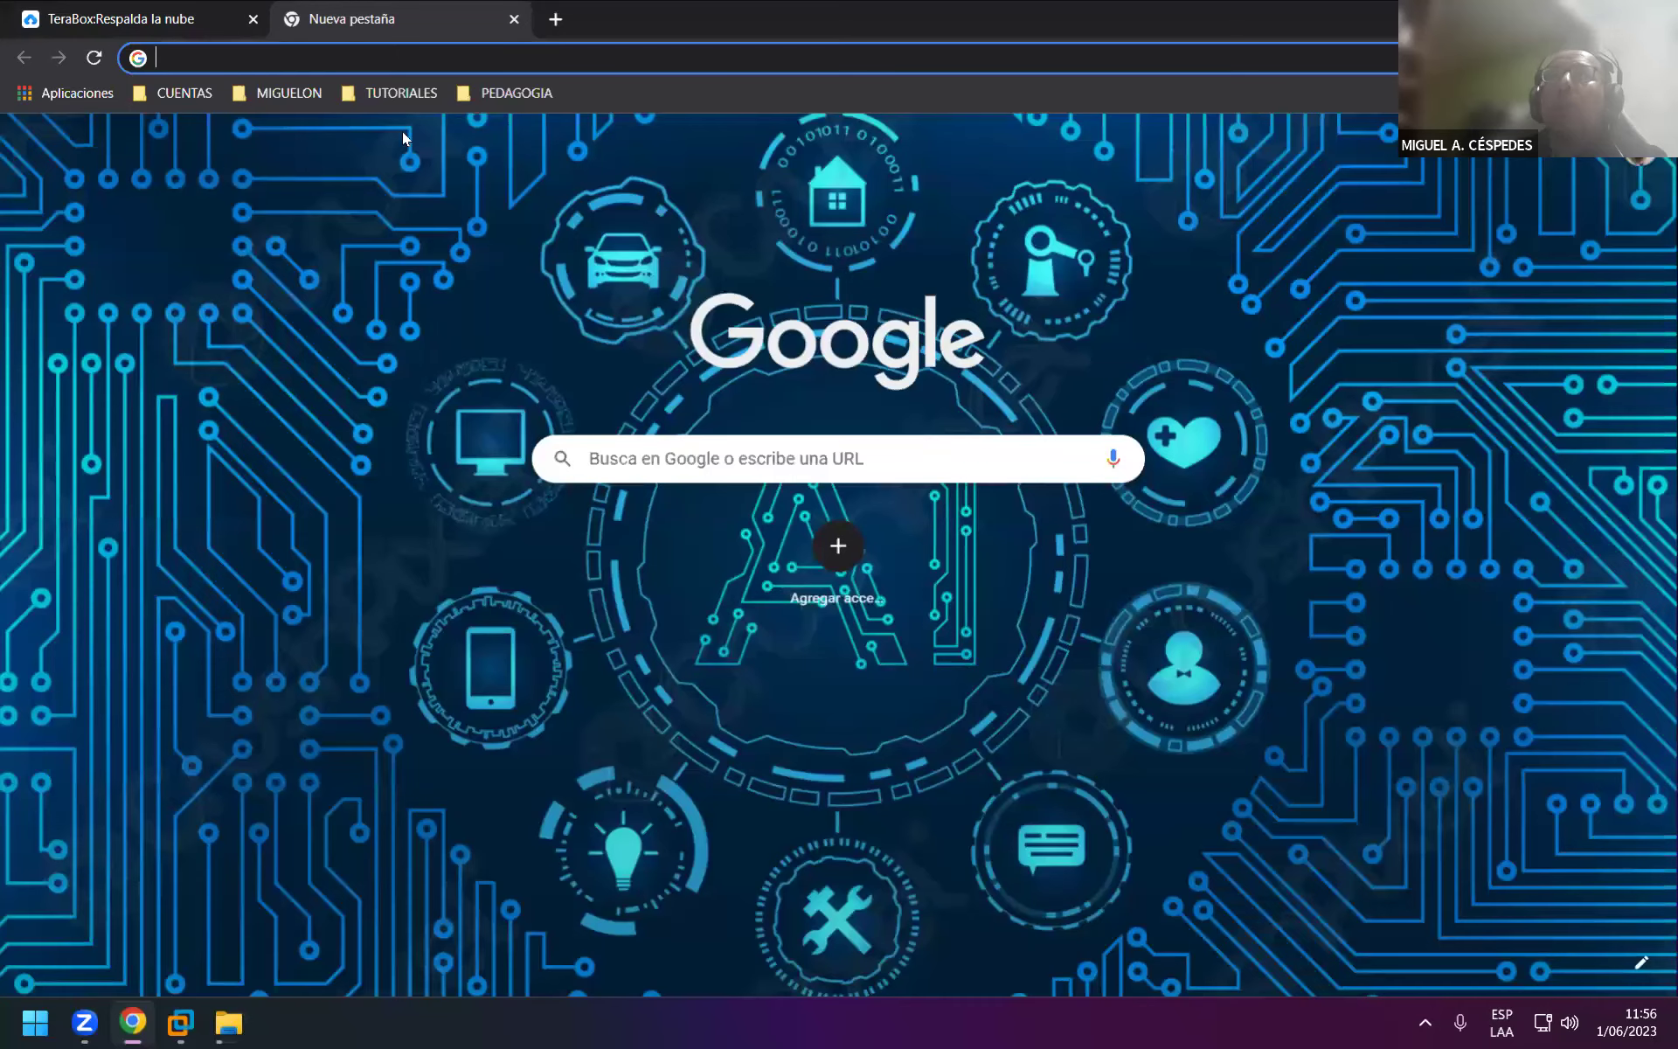
Move the WINDOWS 10 - PRO copy progress window to Chrome's lower right as it reaches 61%.
{"action": "left_click", "coordinate": [511, 64]}
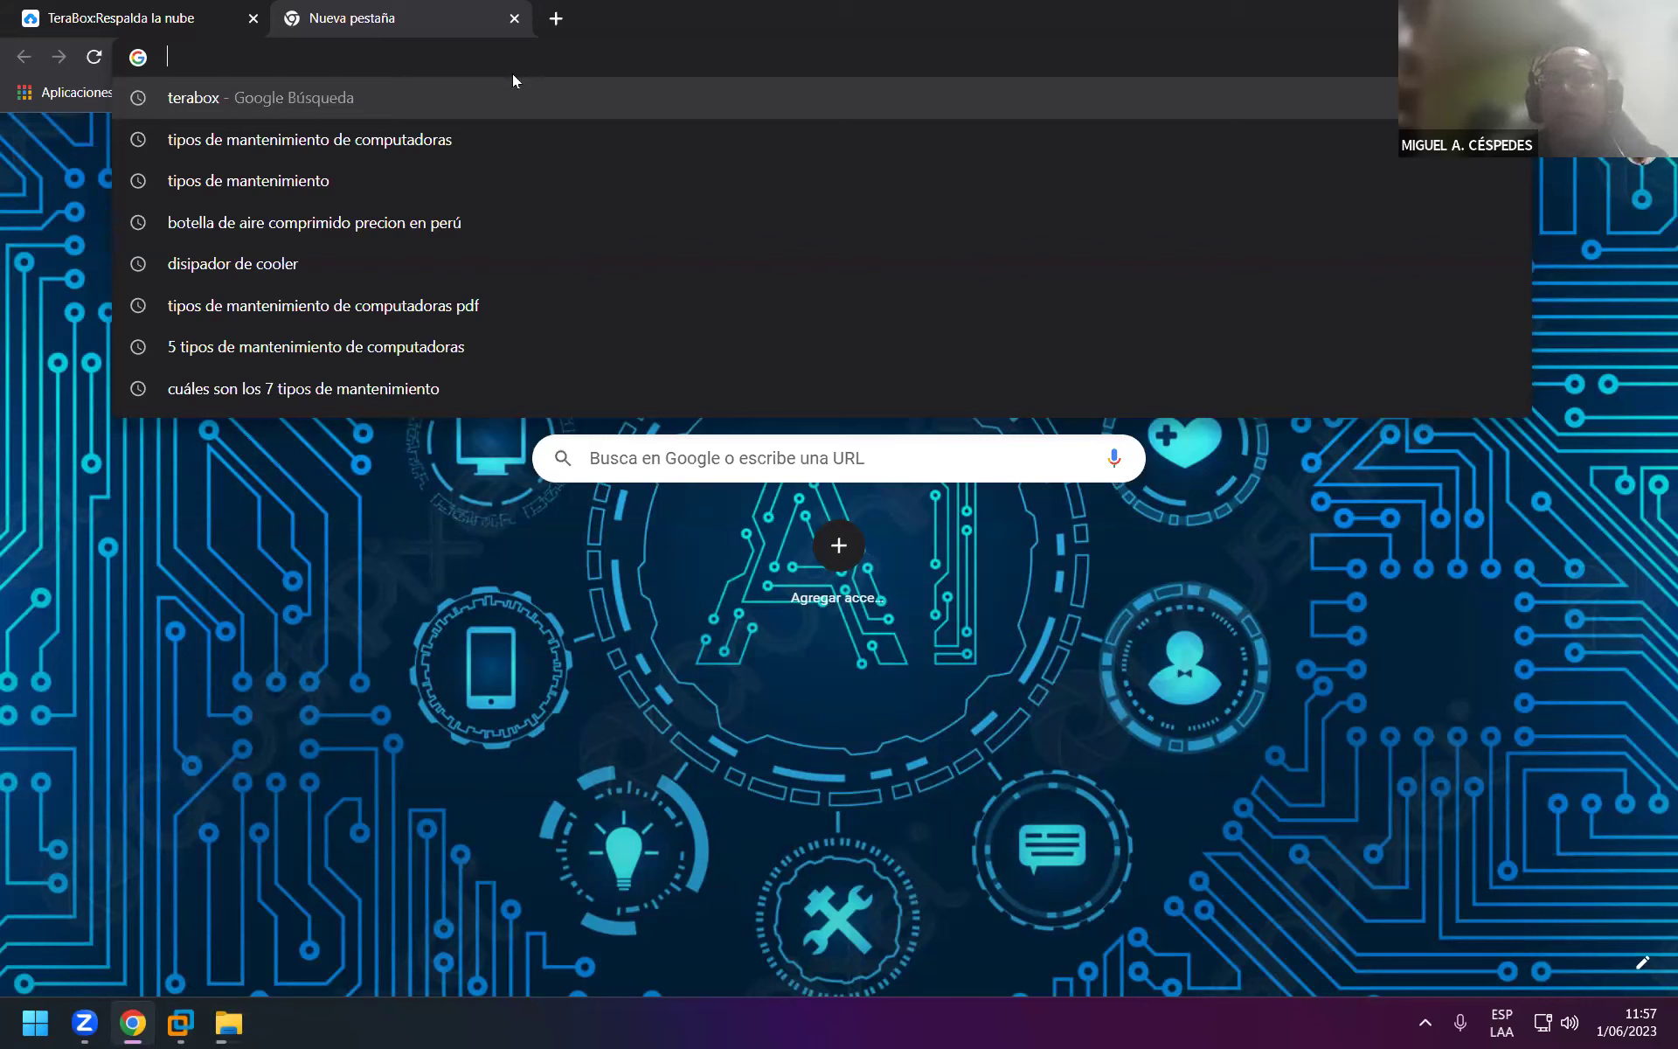
{"action": "left_click", "coordinate": [225, 1023]}
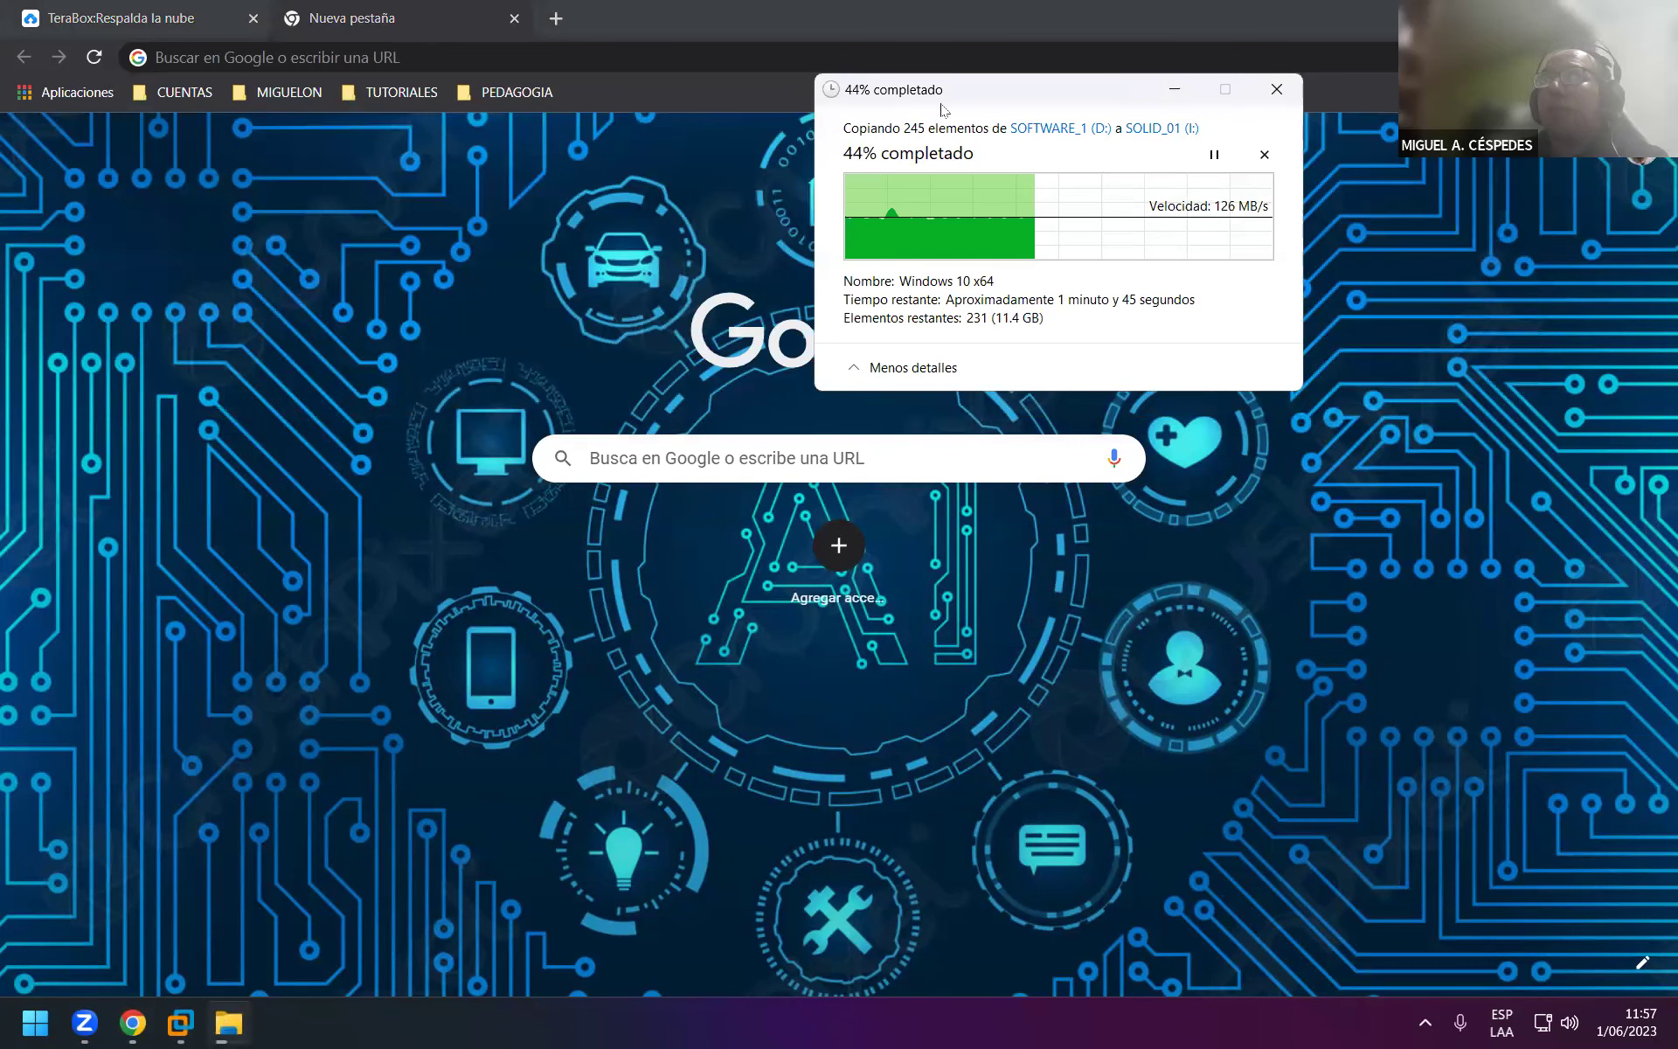
{"action": "left_click_drag", "start_coordinate": [941, 103], "coordinate": [1133, 544]}
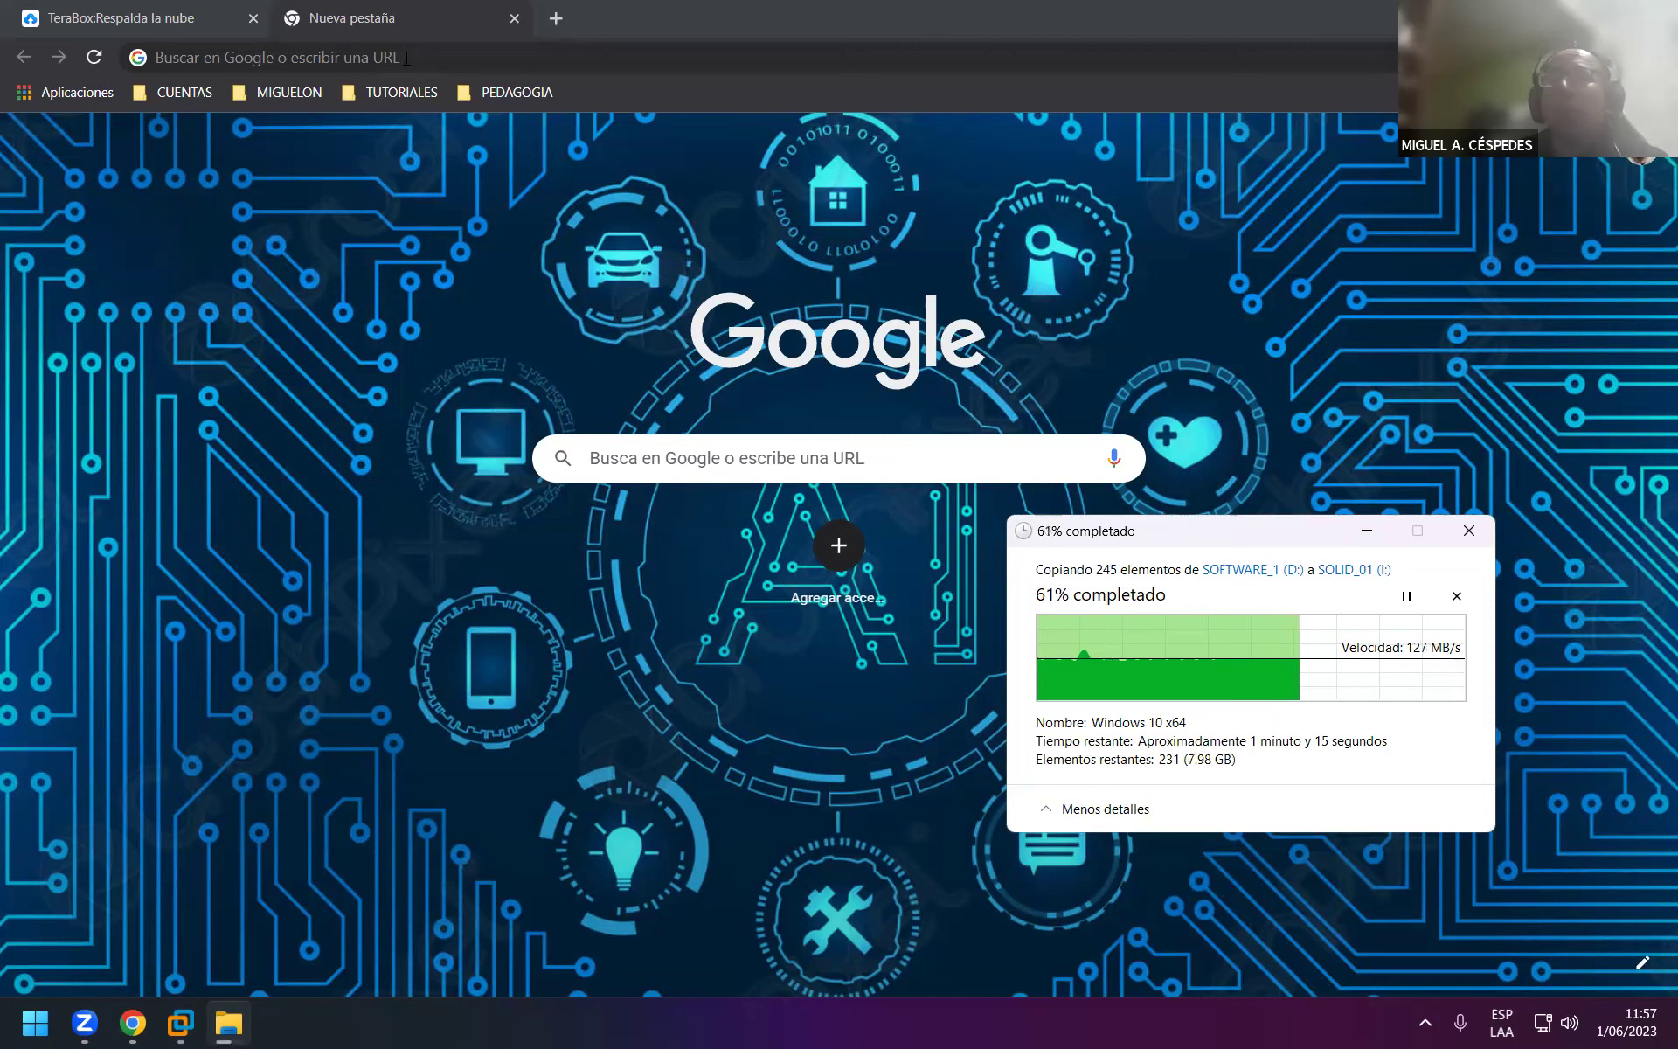
{"action": "left_click", "coordinate": [406, 57]}
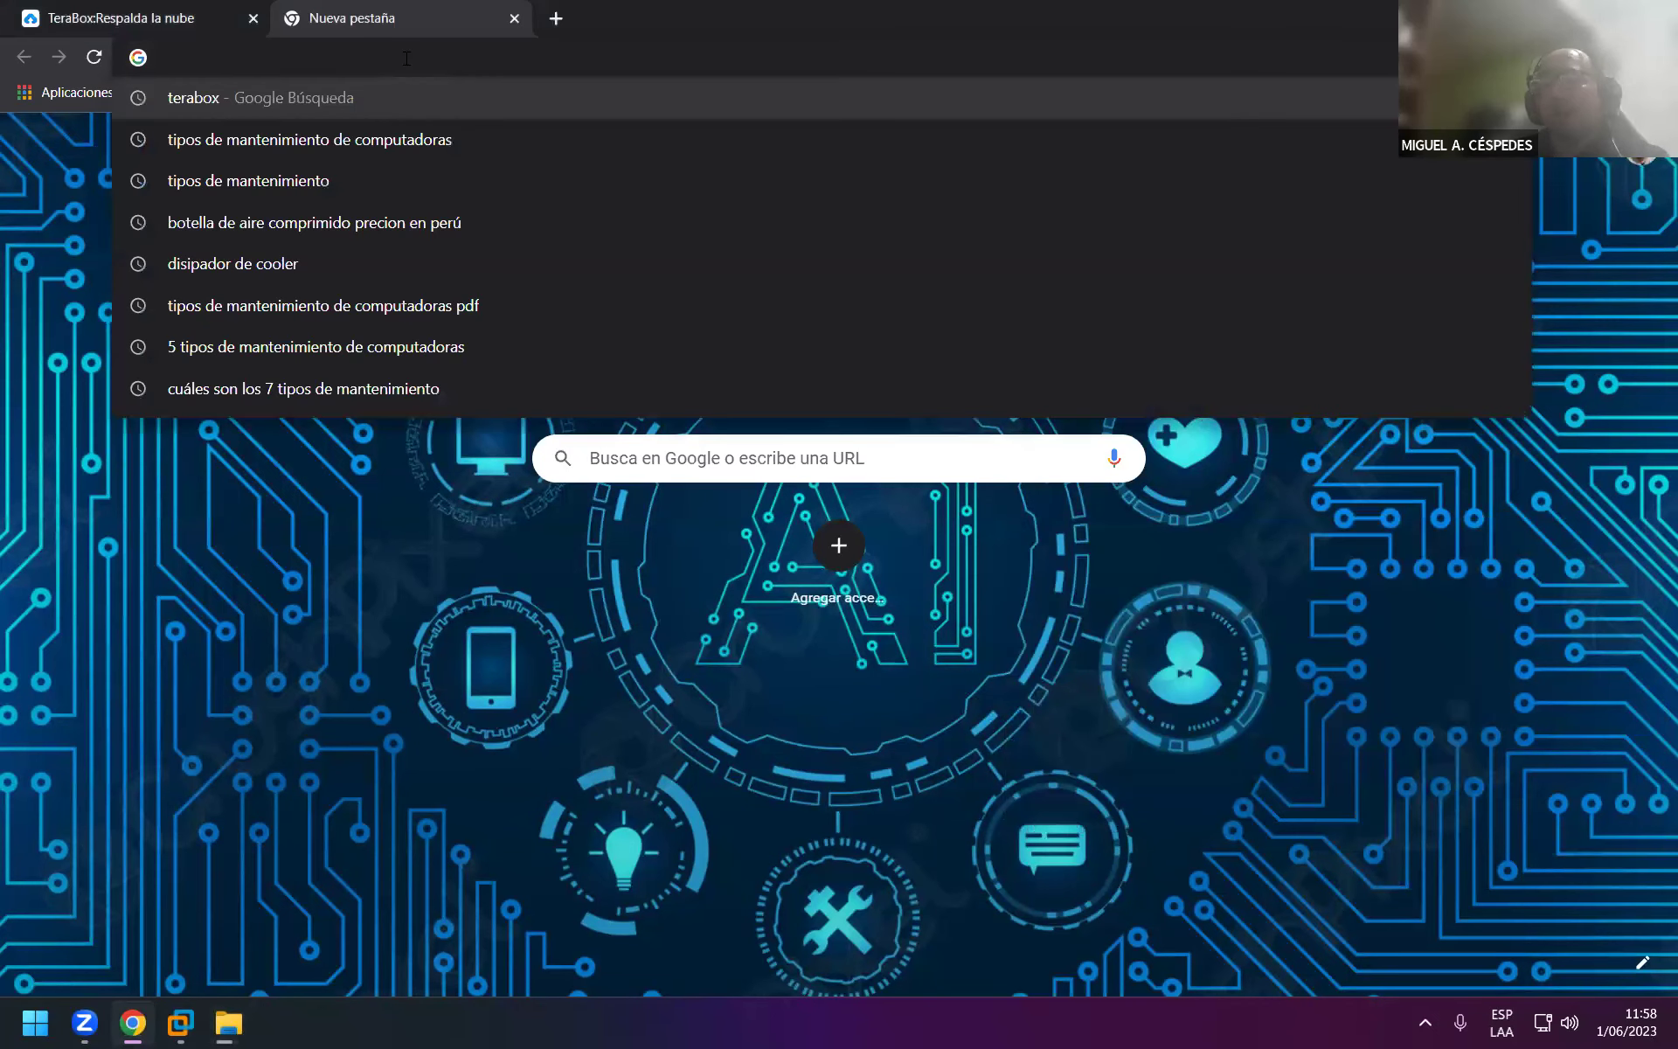
Google 'sql server 2012' and open the SQL Server 2012 SP4 Express download page.
{"action": "type", "text": "sql"}
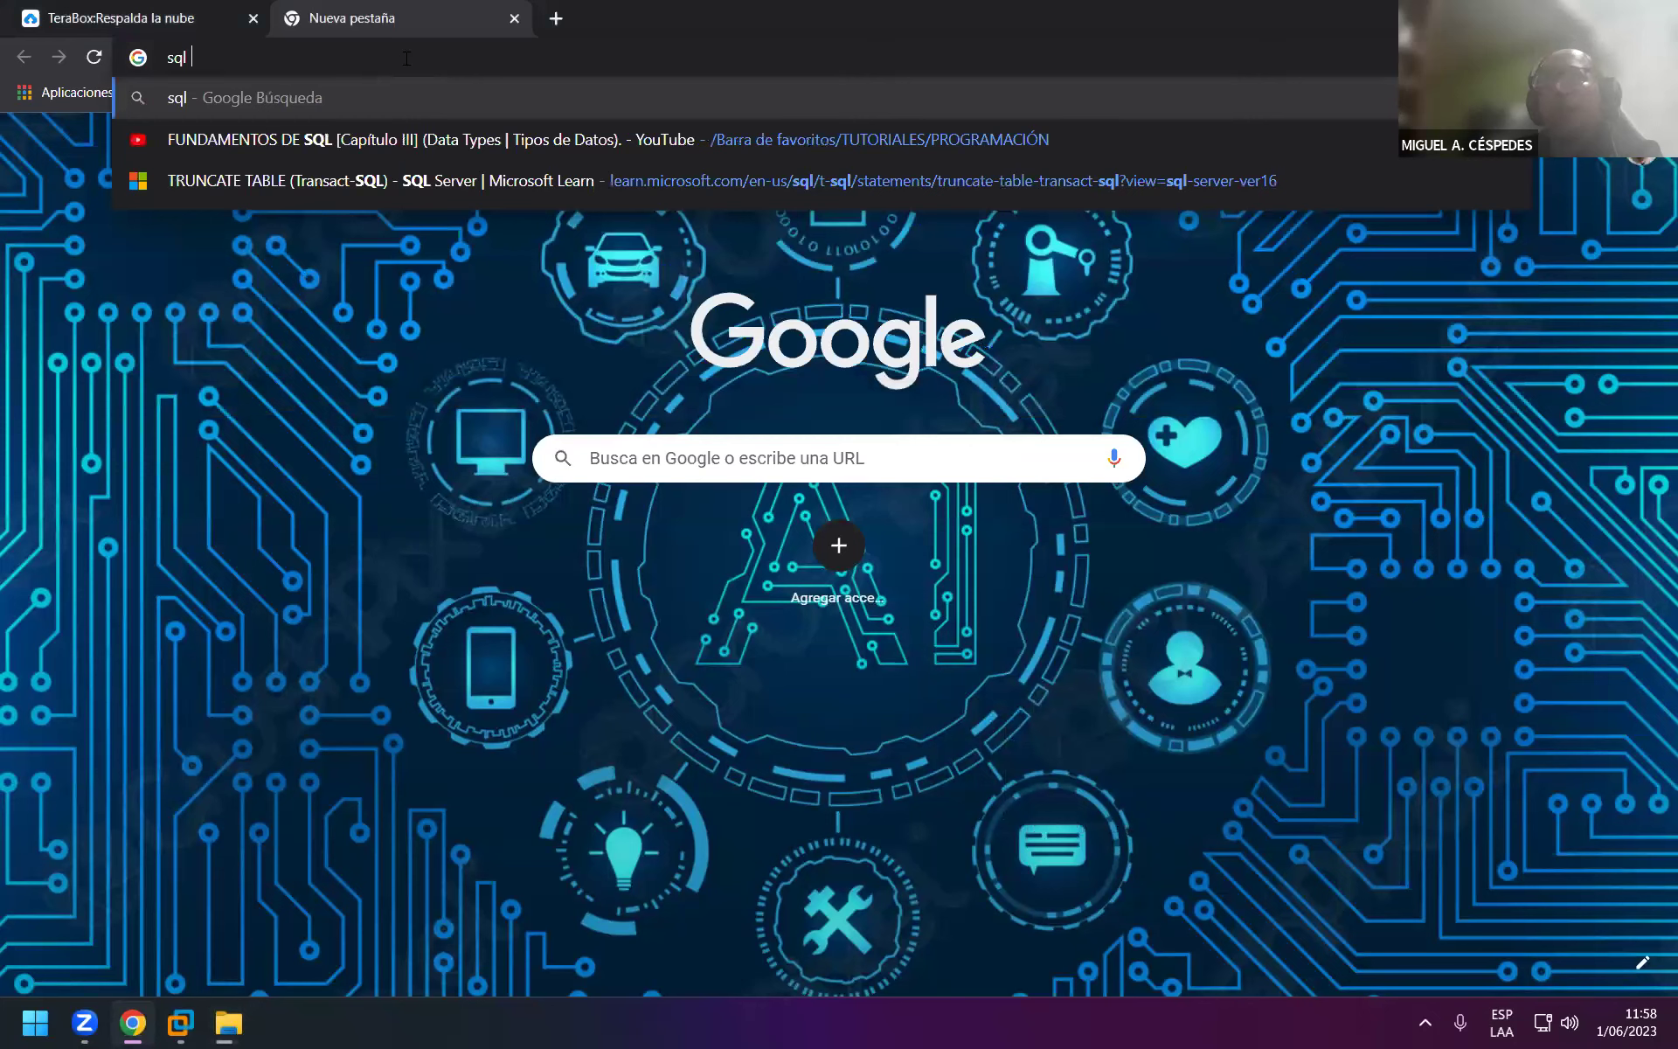
{"action": "type", "text": " server"}
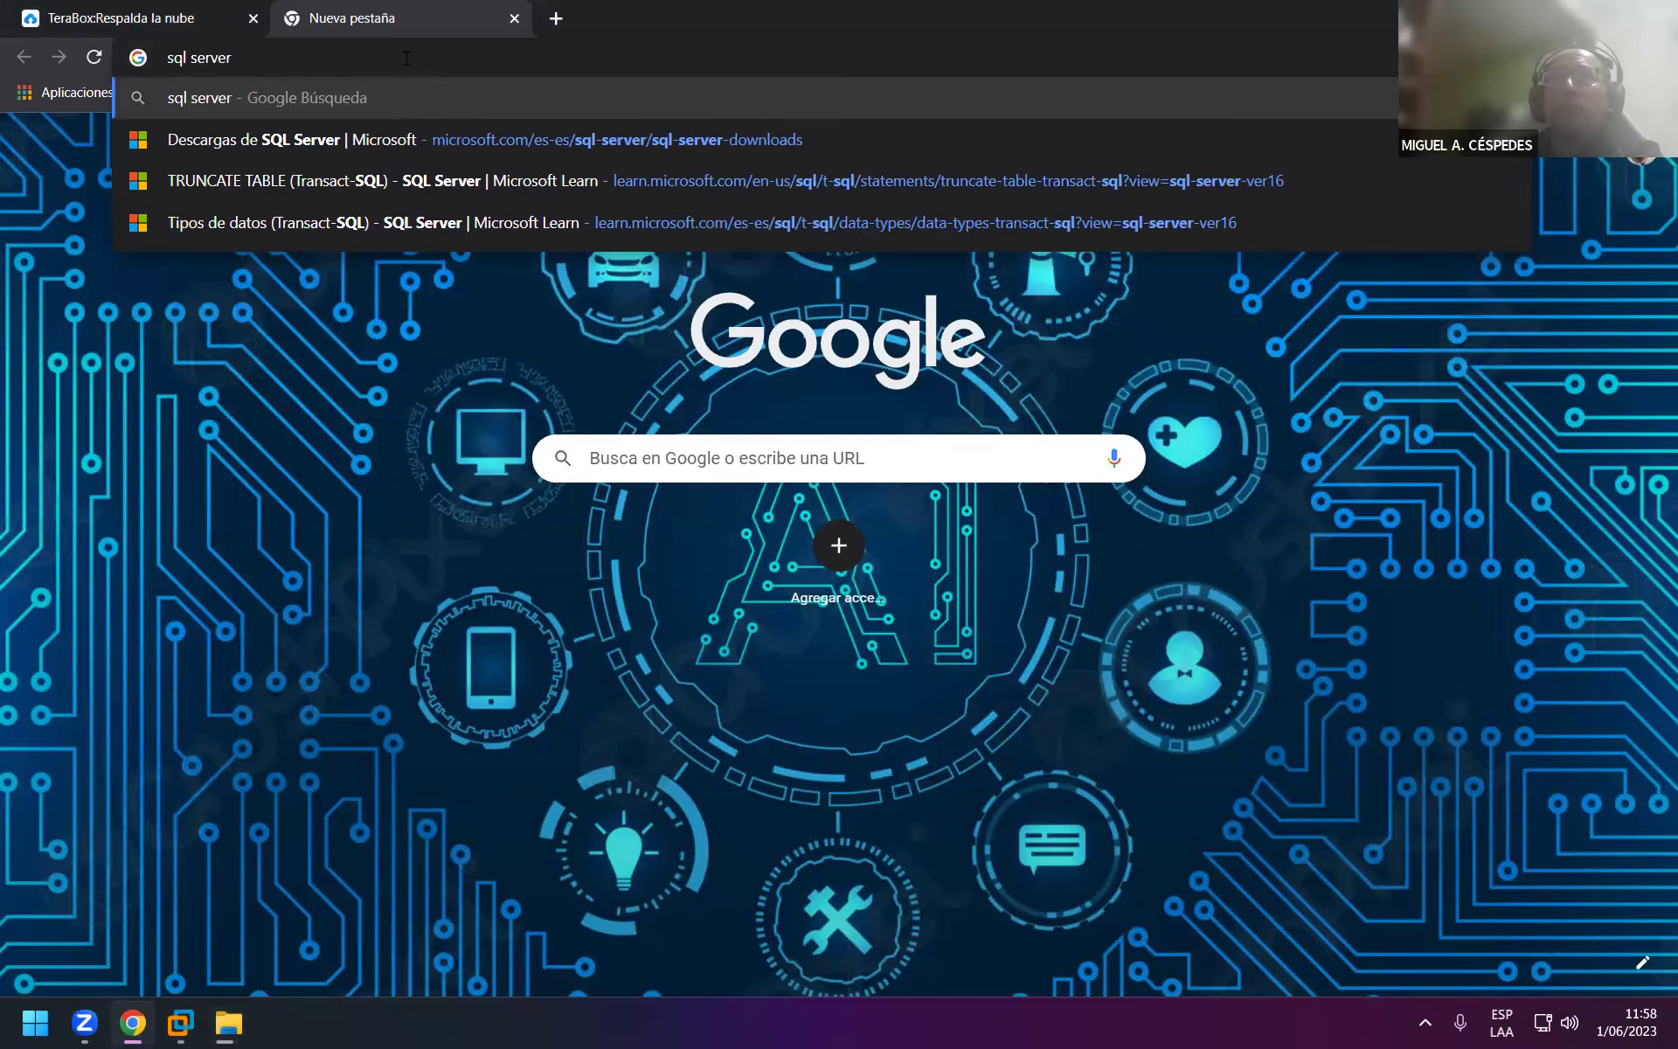
{"action": "type", "text": " 2"}
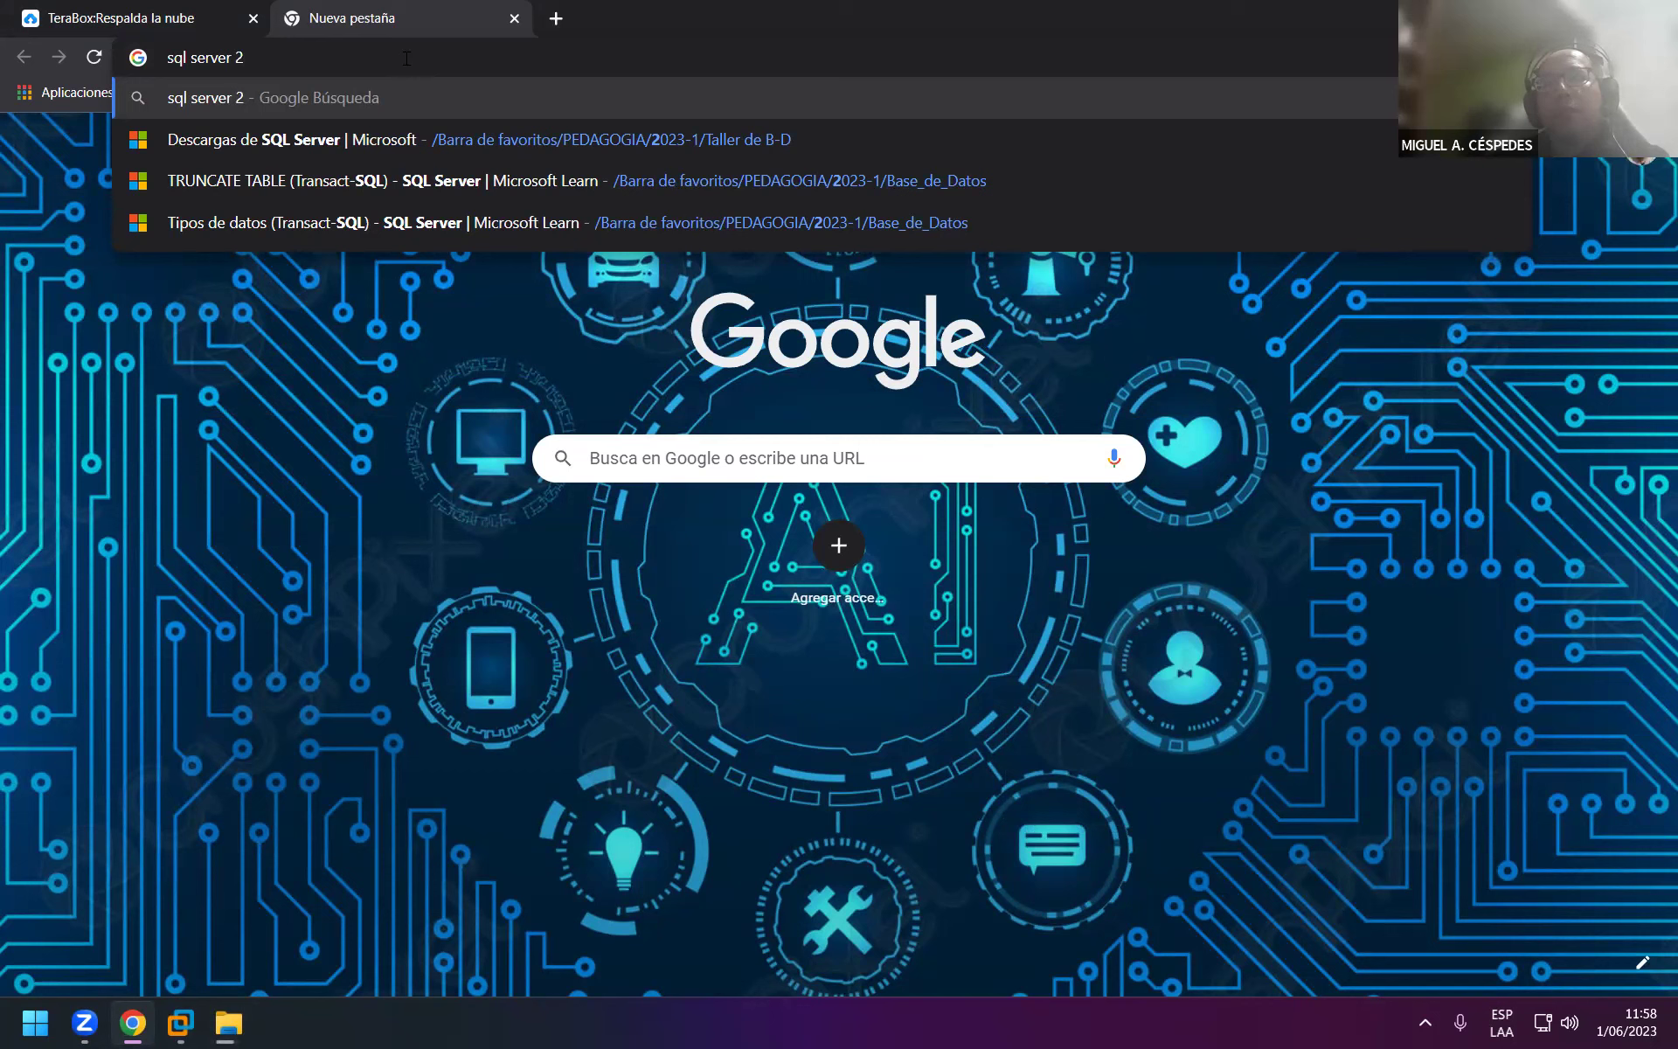
{"action": "type", "text": "00"}
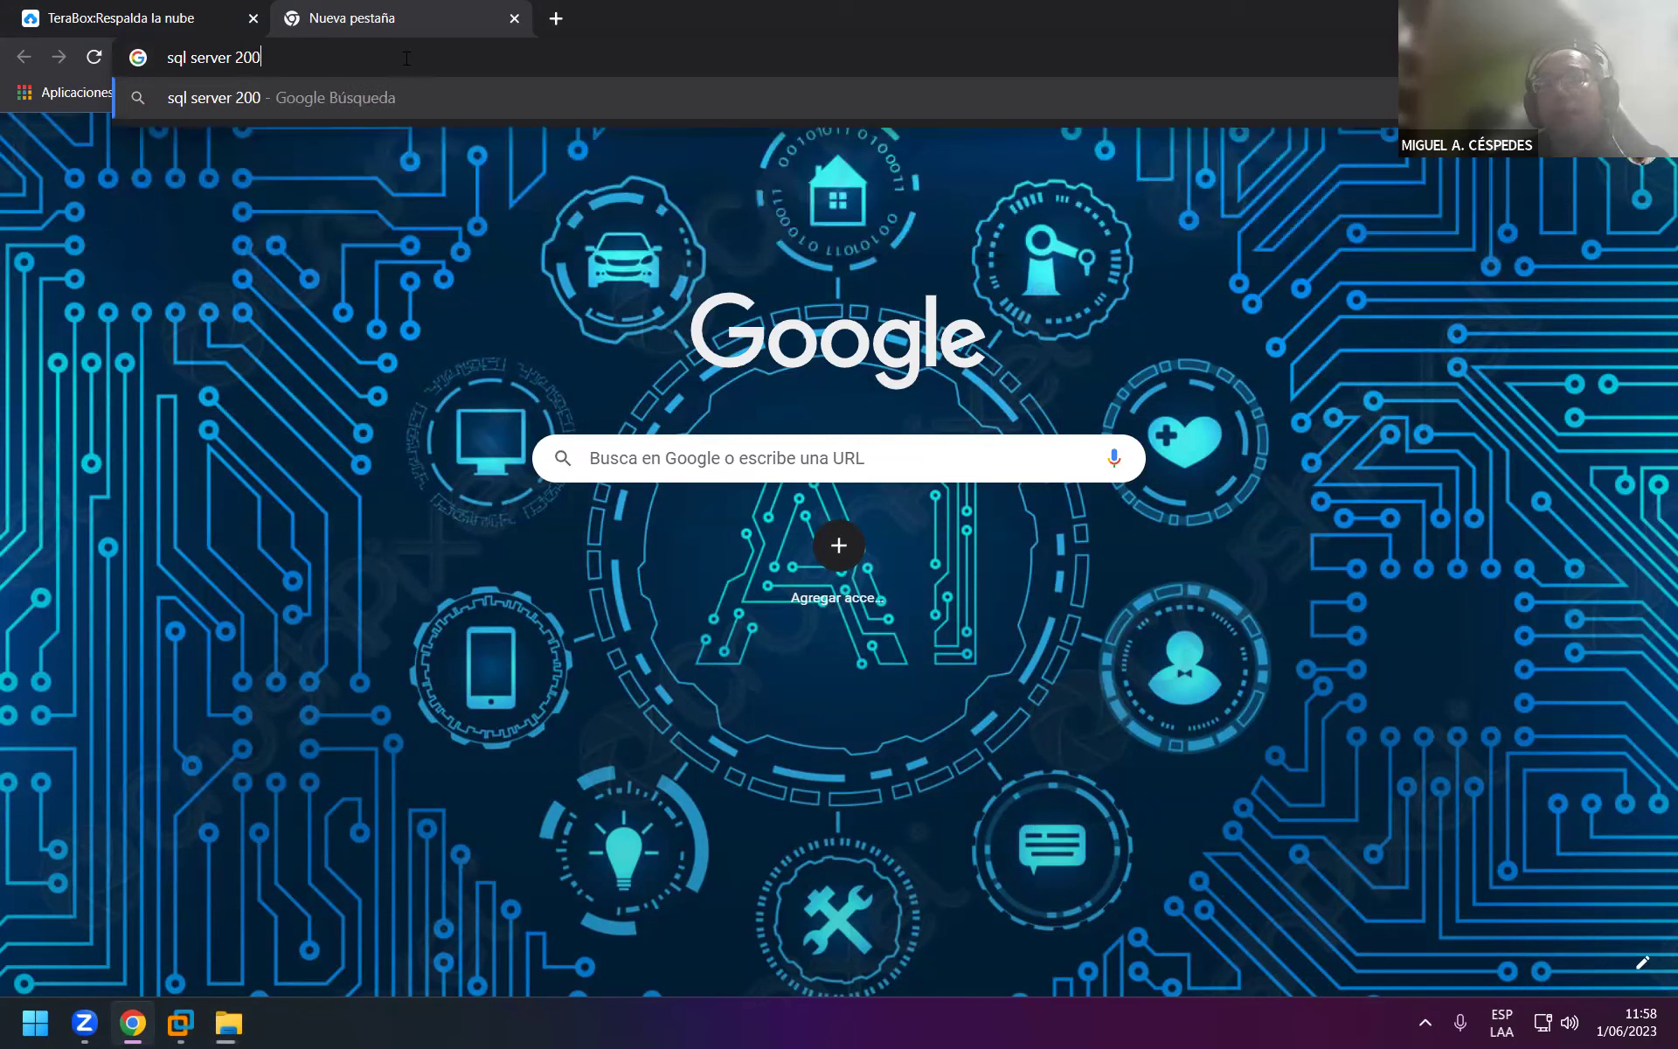
{"action": "key", "text": "BackSpace"}
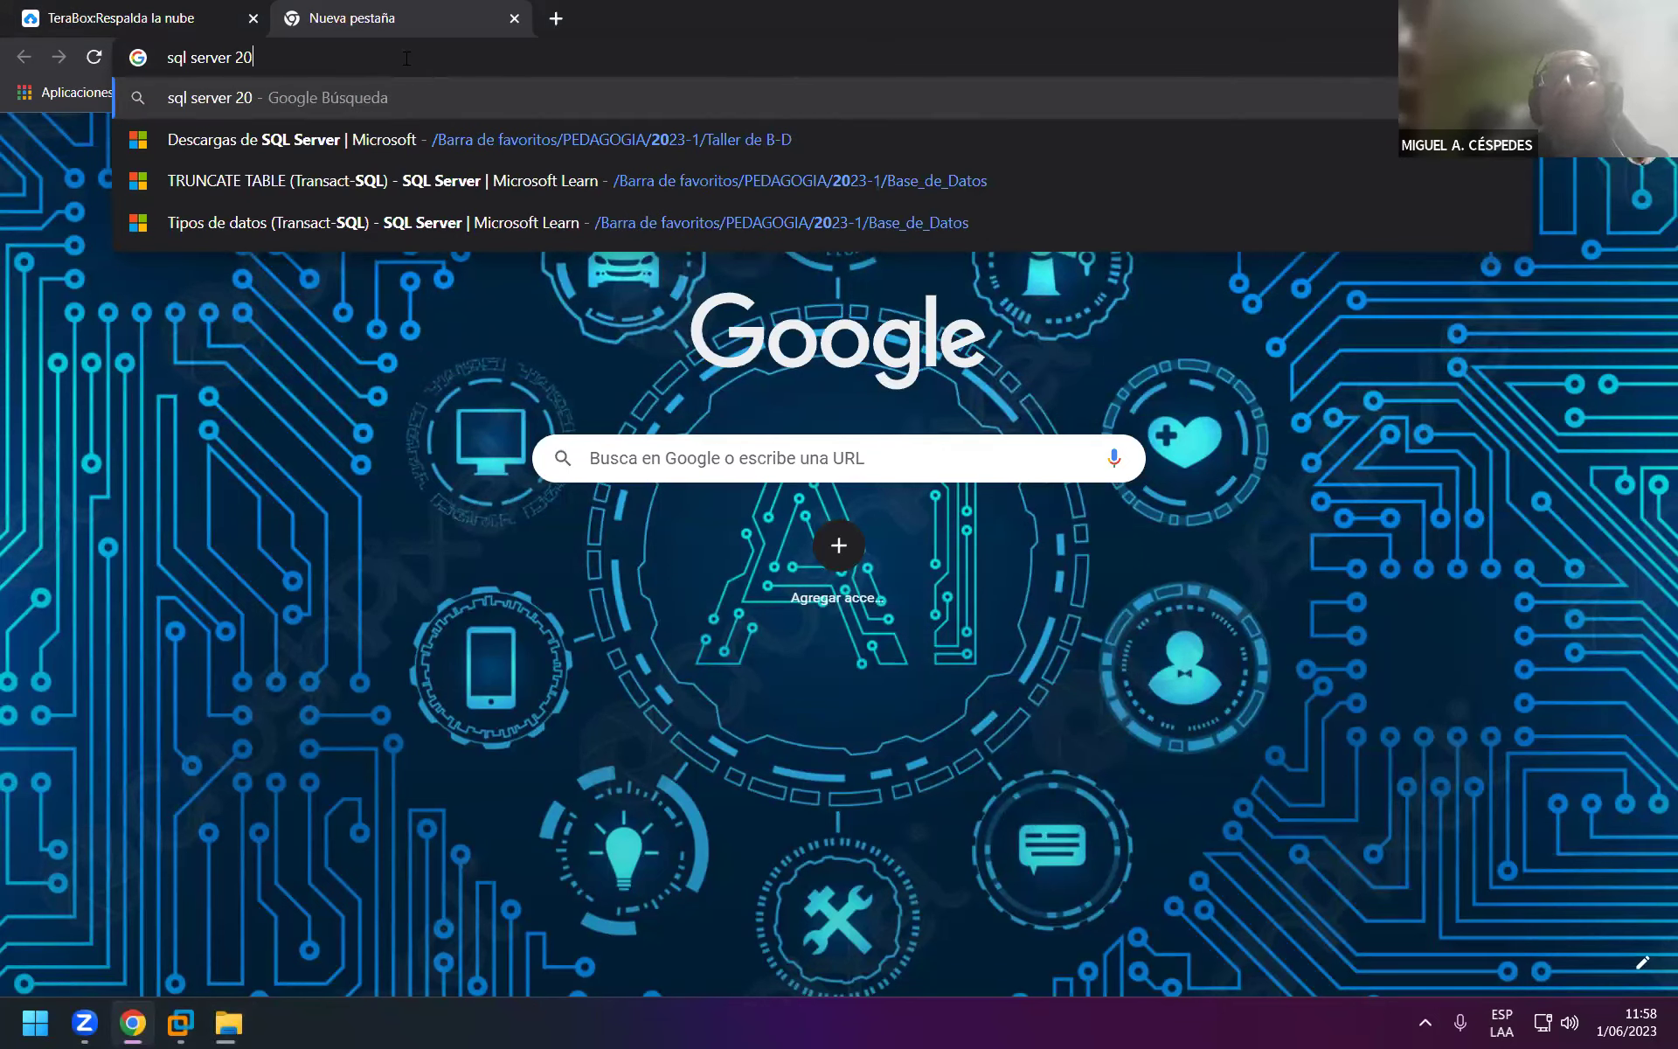
{"action": "type", "text": "12"}
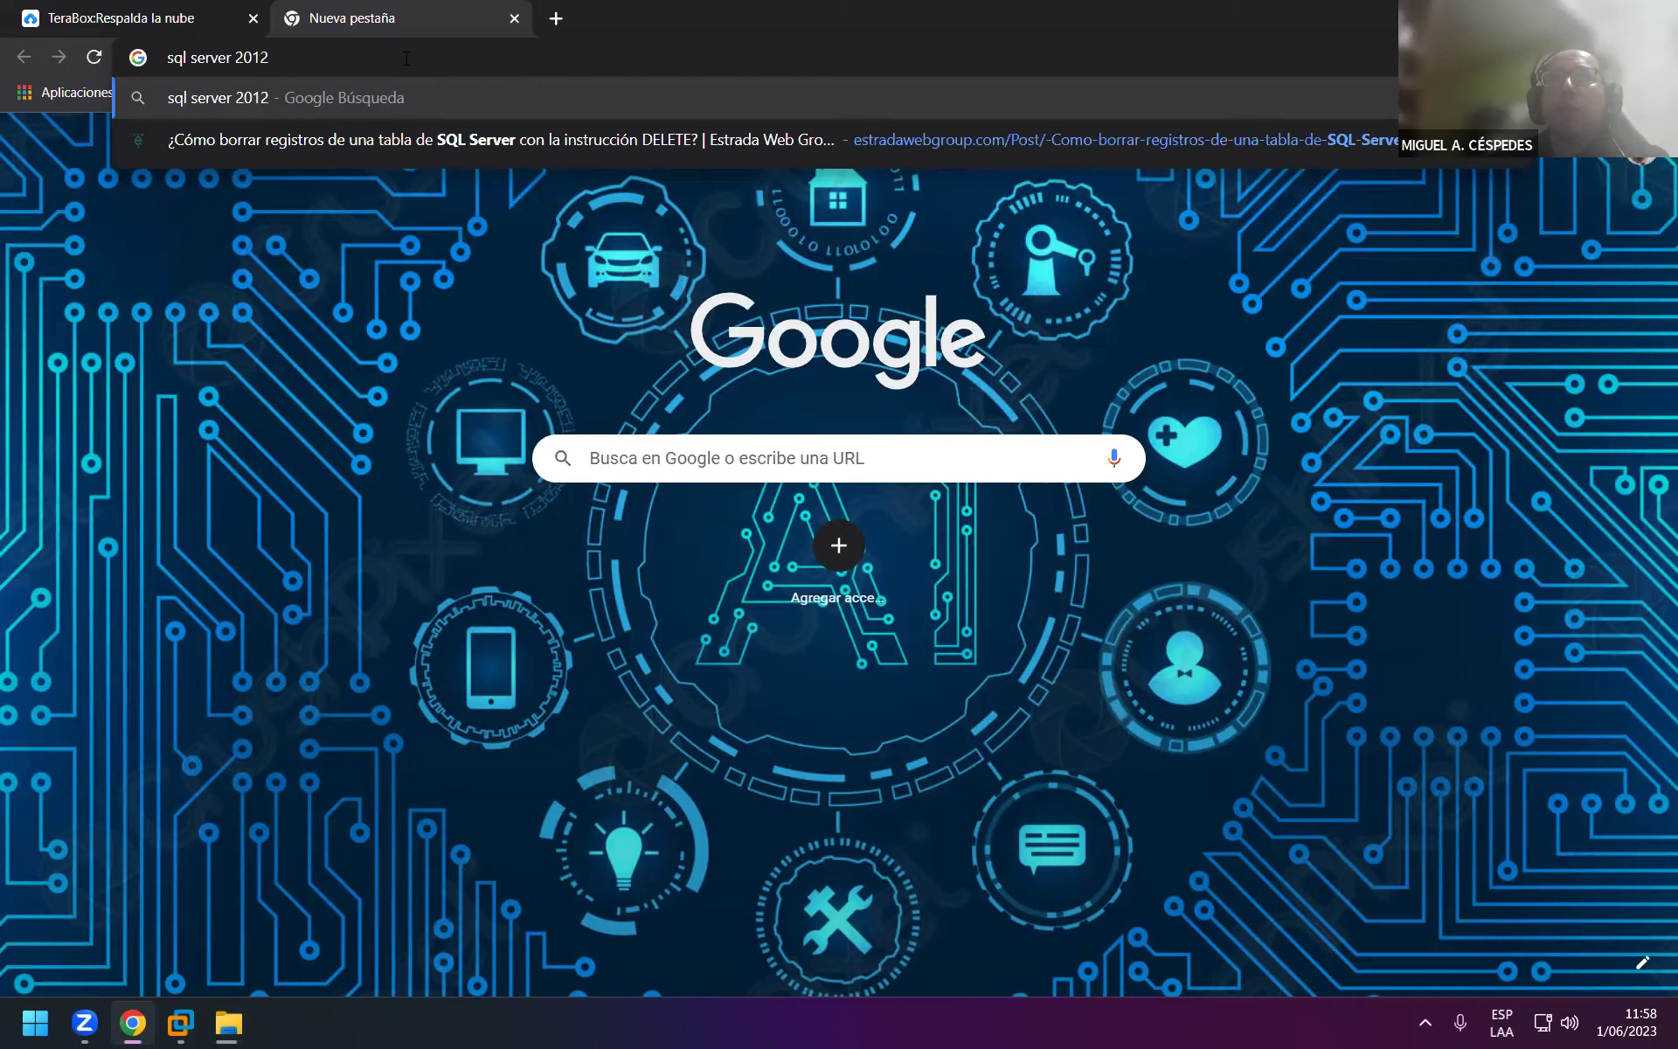
{"action": "key", "text": "Return"}
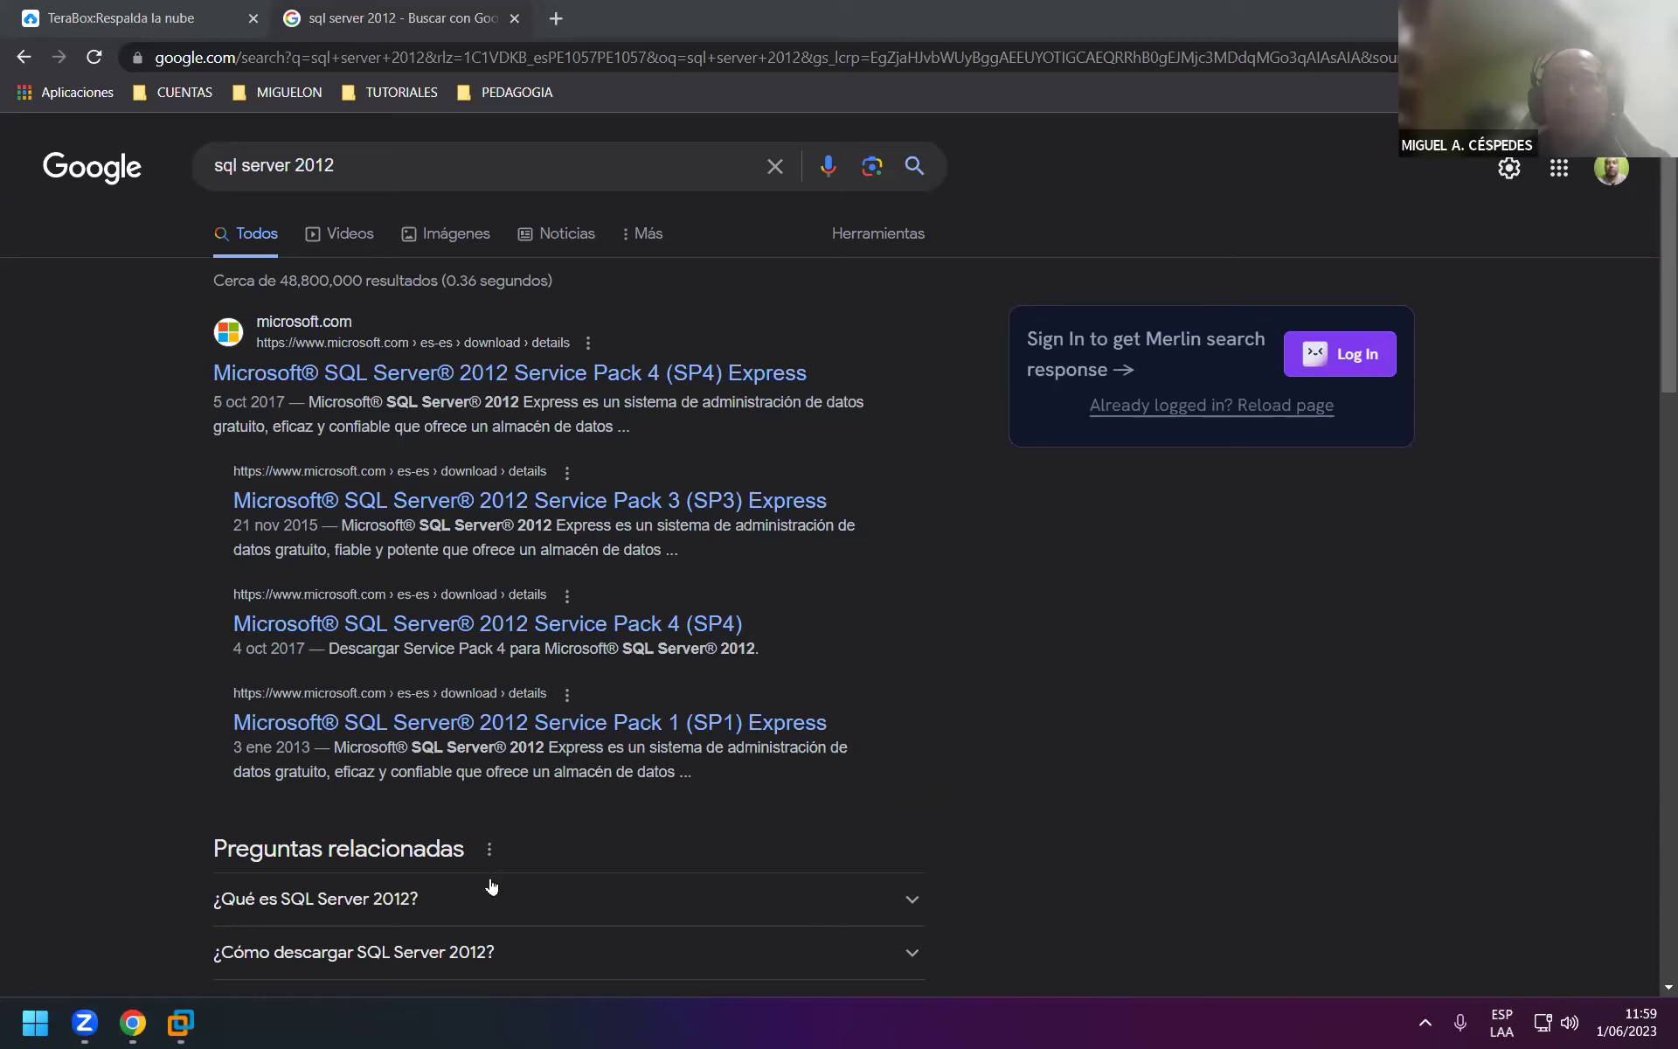
{"action": "left_click", "coordinate": [652, 379]}
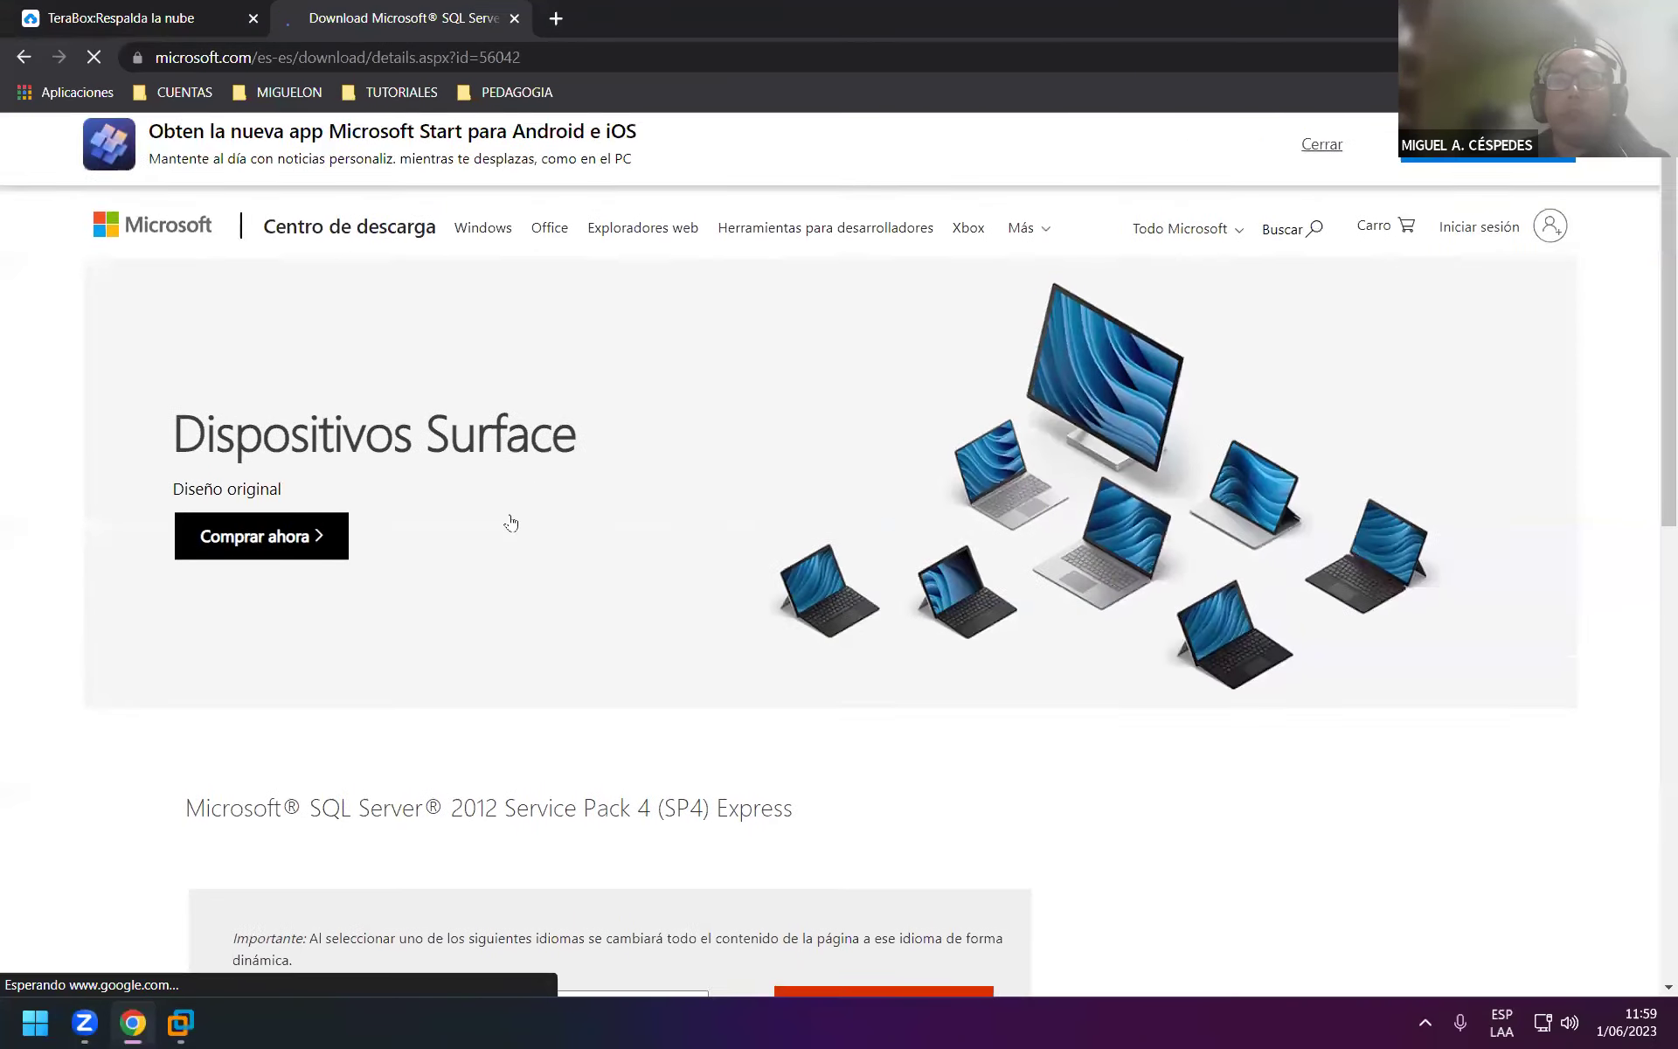
Use the SP4 Express page's Descargar button to list its downloadable files.
{"action": "scroll", "coordinate": [509, 521], "scroll_direction": "down", "scroll_amount": 3}
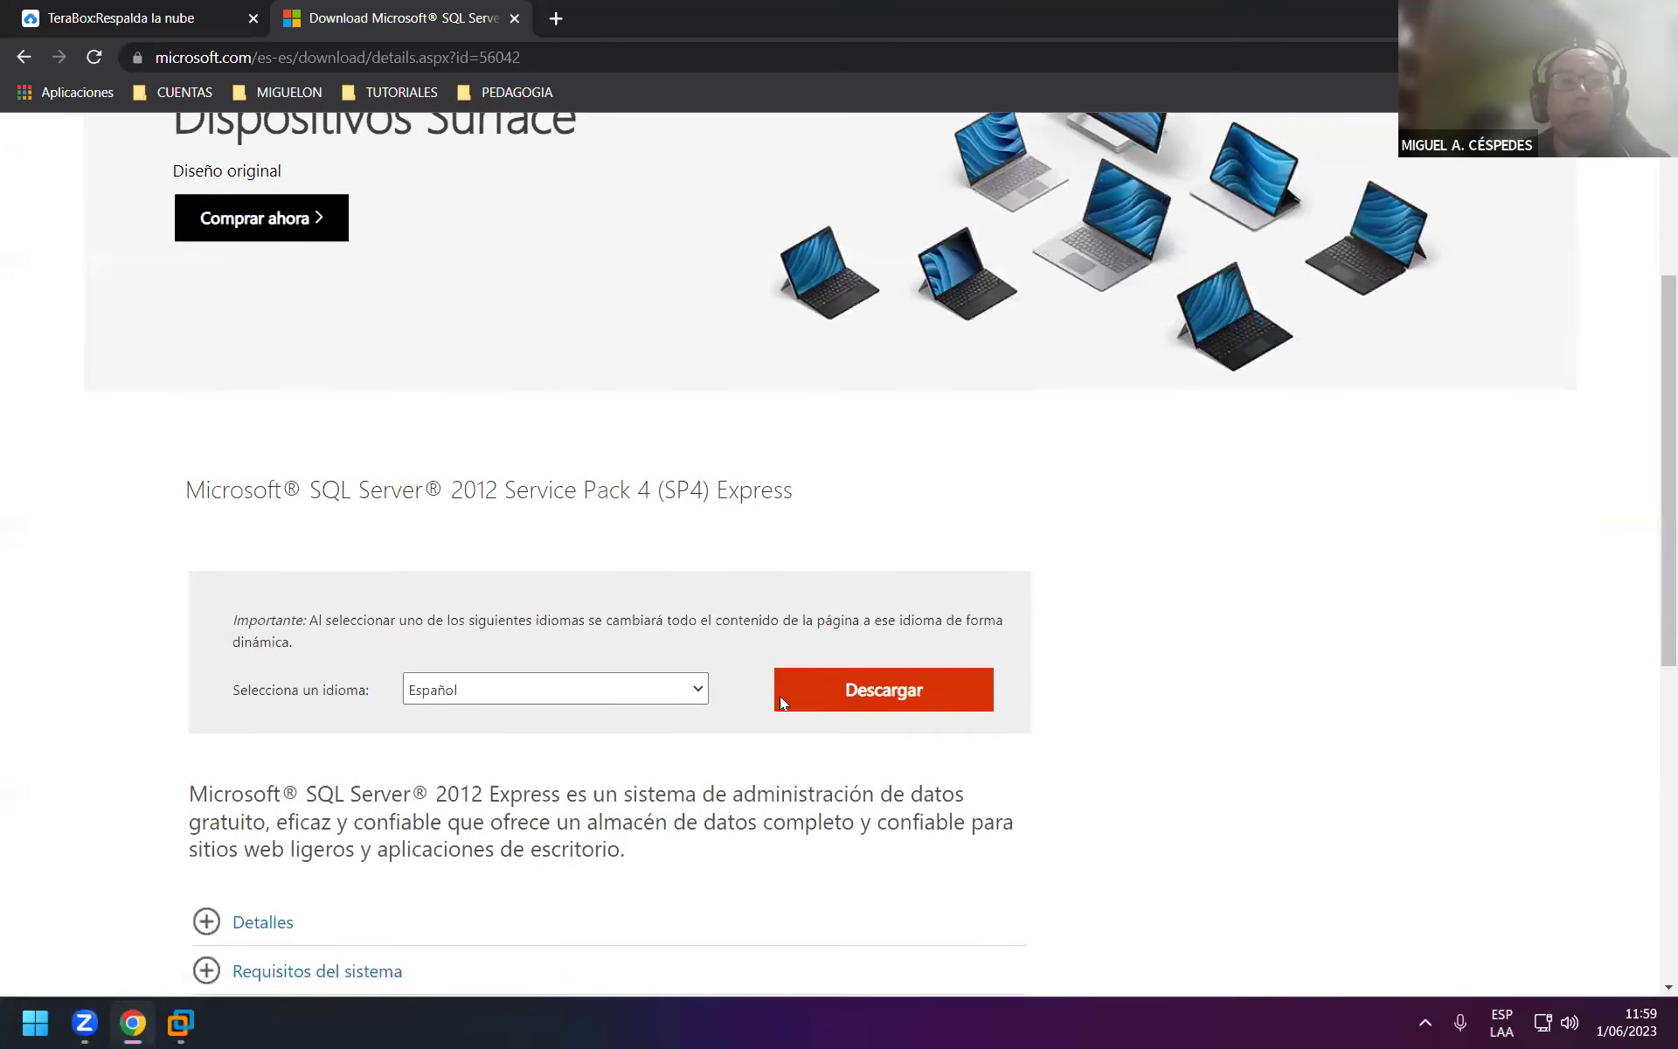
{"action": "left_click", "coordinate": [818, 695]}
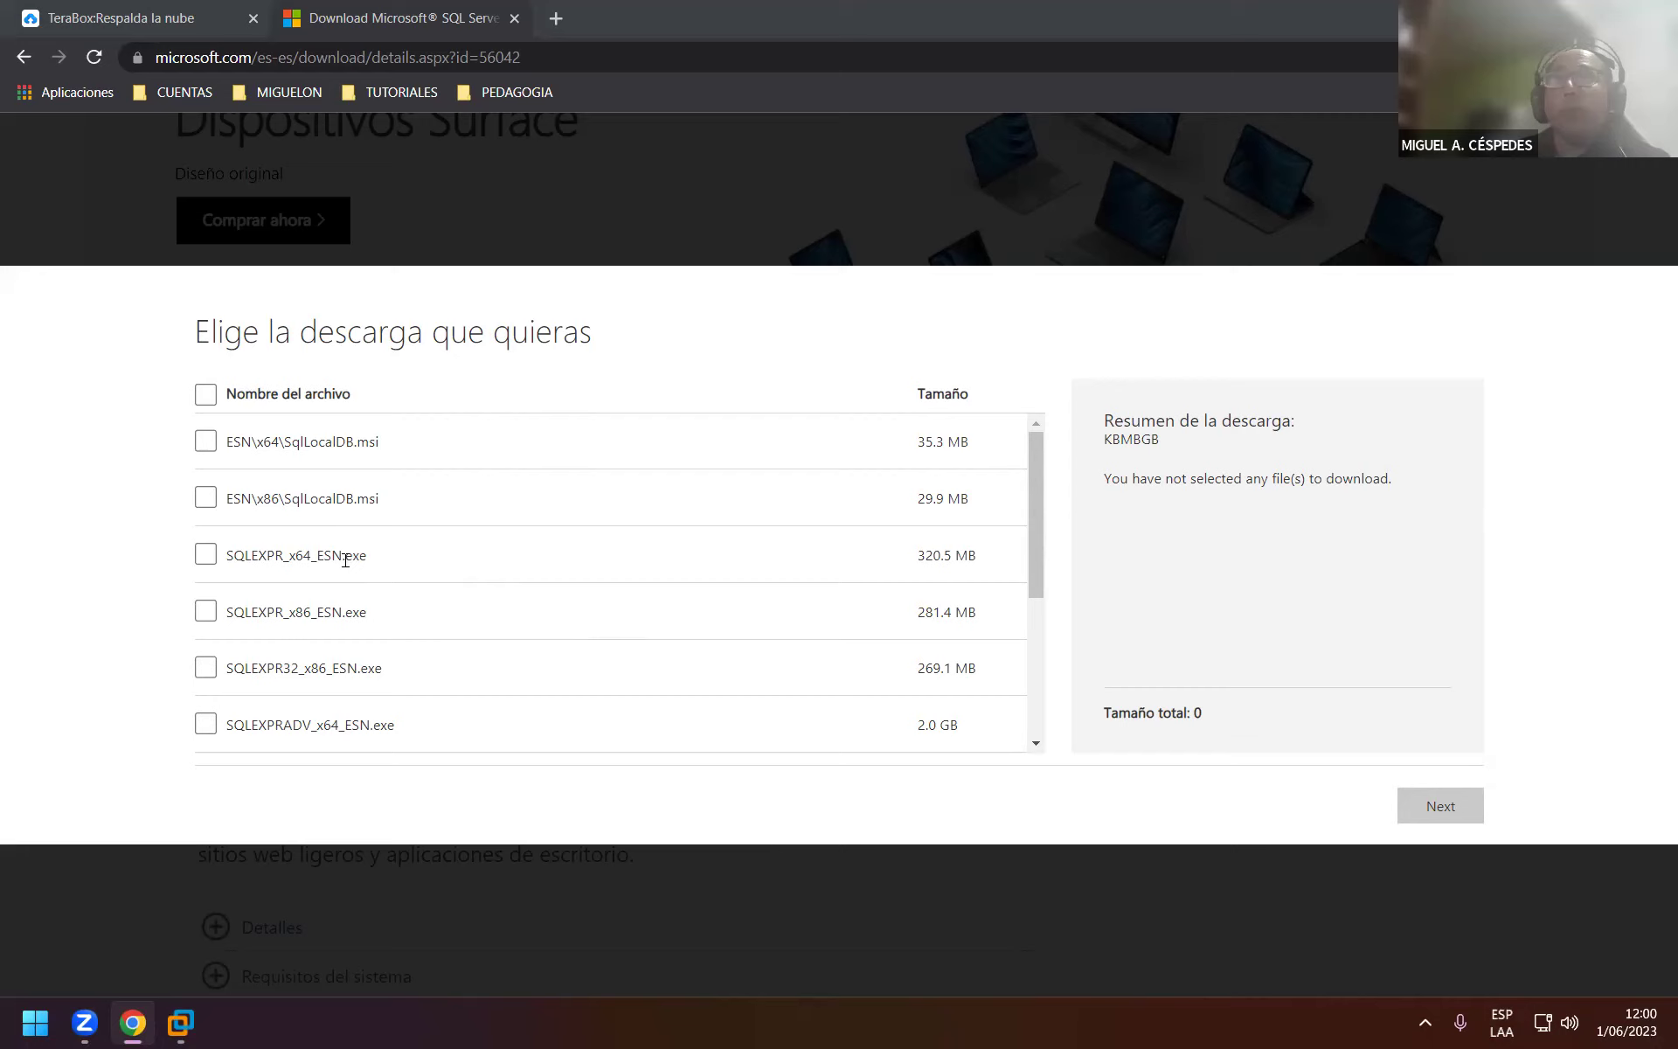
Choose SQLEXPR_x64_ESN.exe and SQLManagementStudio_x64_ESN.exe (1.3 GB) and continue to download.
{"action": "left_click", "coordinate": [205, 555]}
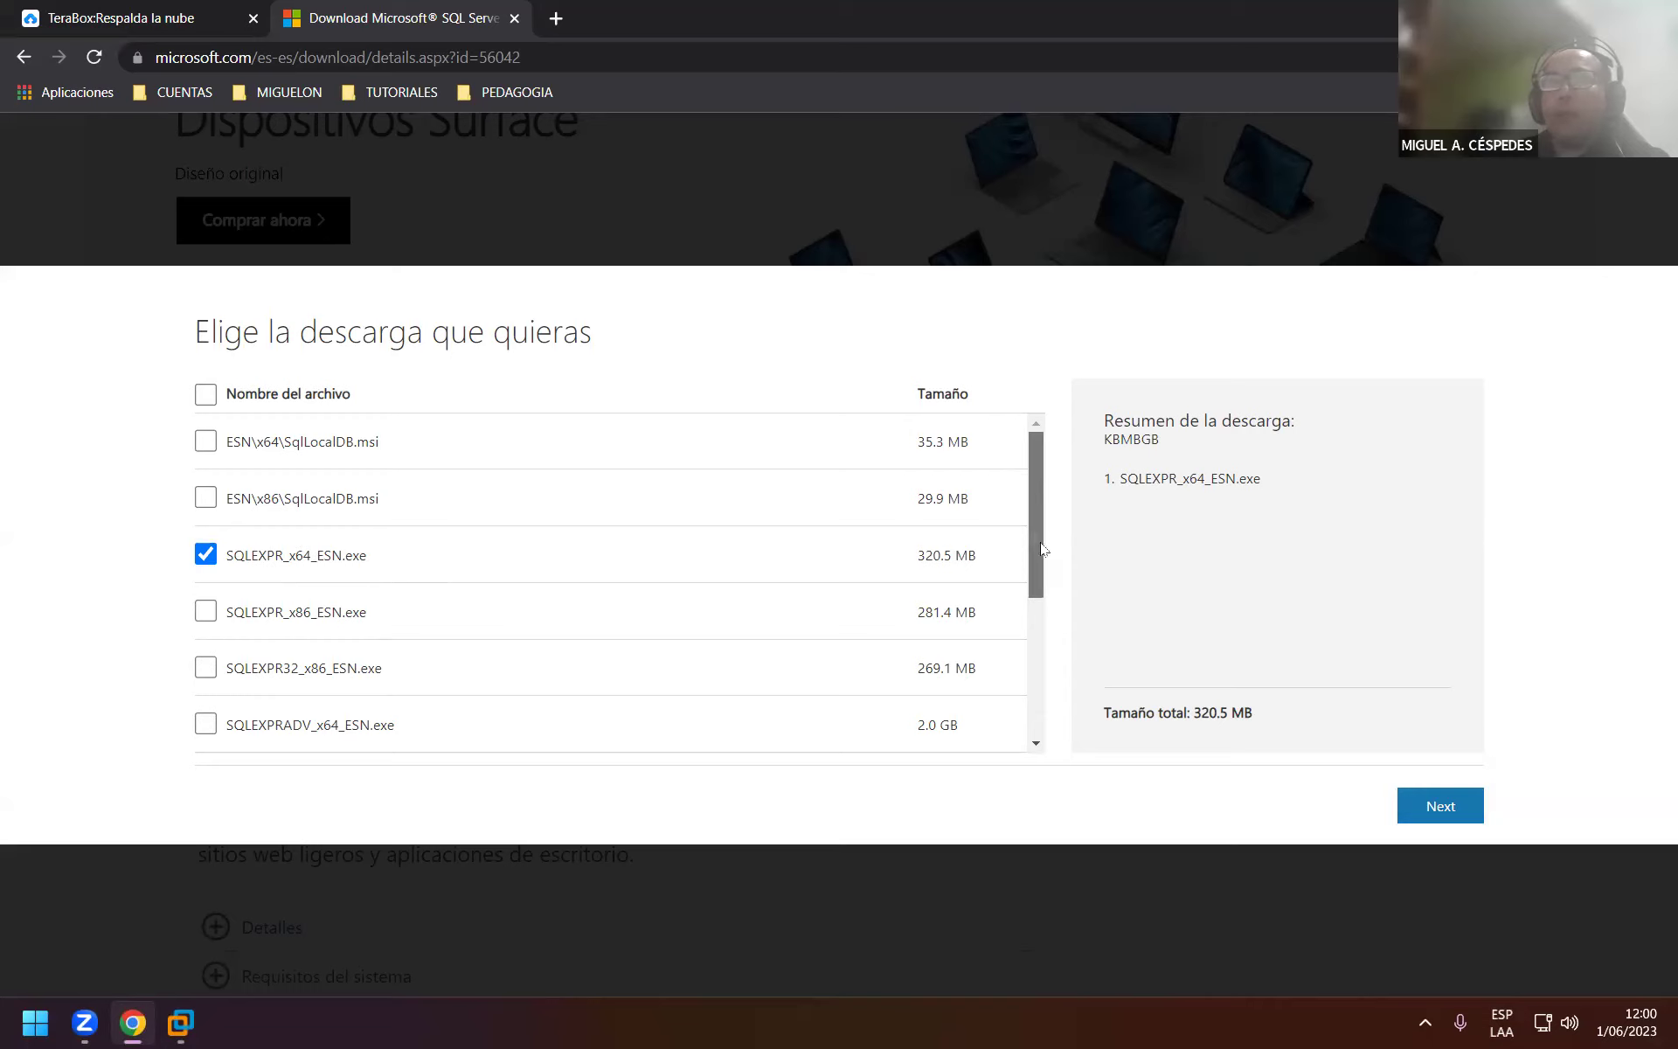
{"action": "scroll", "coordinate": [1036, 560], "scroll_direction": "down", "scroll_amount": 1}
{"action": "scroll", "coordinate": [1036, 566], "scroll_direction": "down", "scroll_amount": 2}
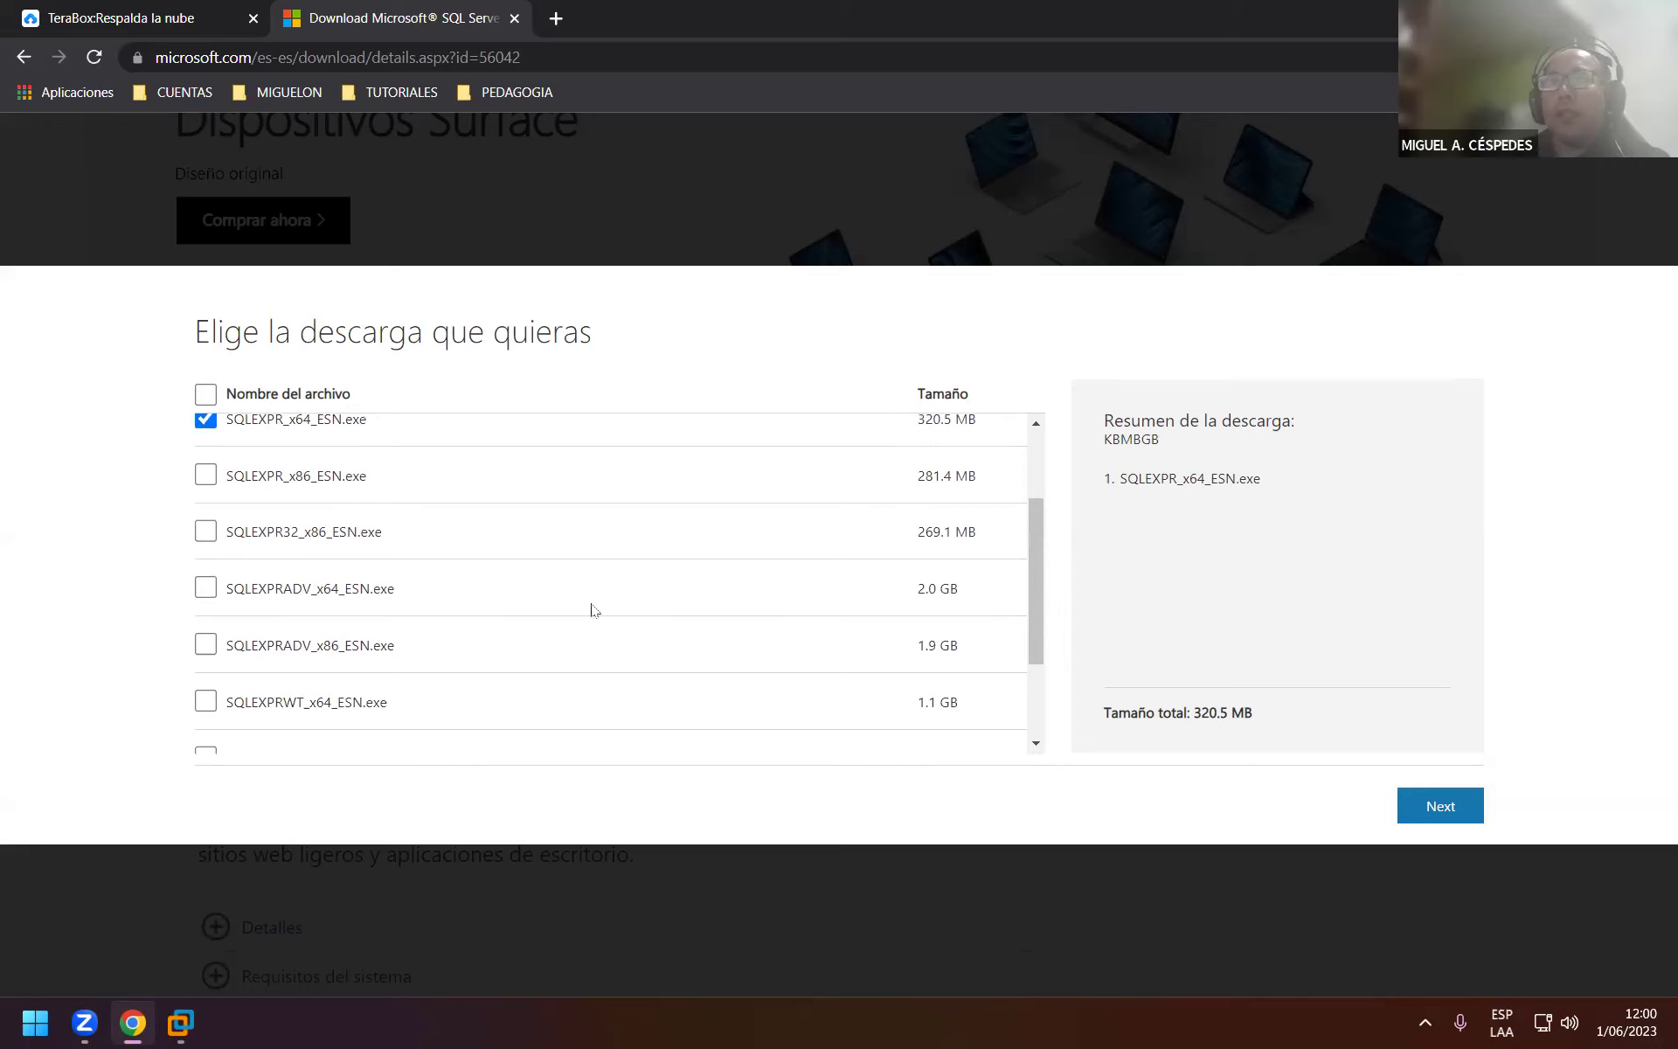
{"action": "left_click_drag", "start_coordinate": [1032, 592], "coordinate": [1024, 690]}
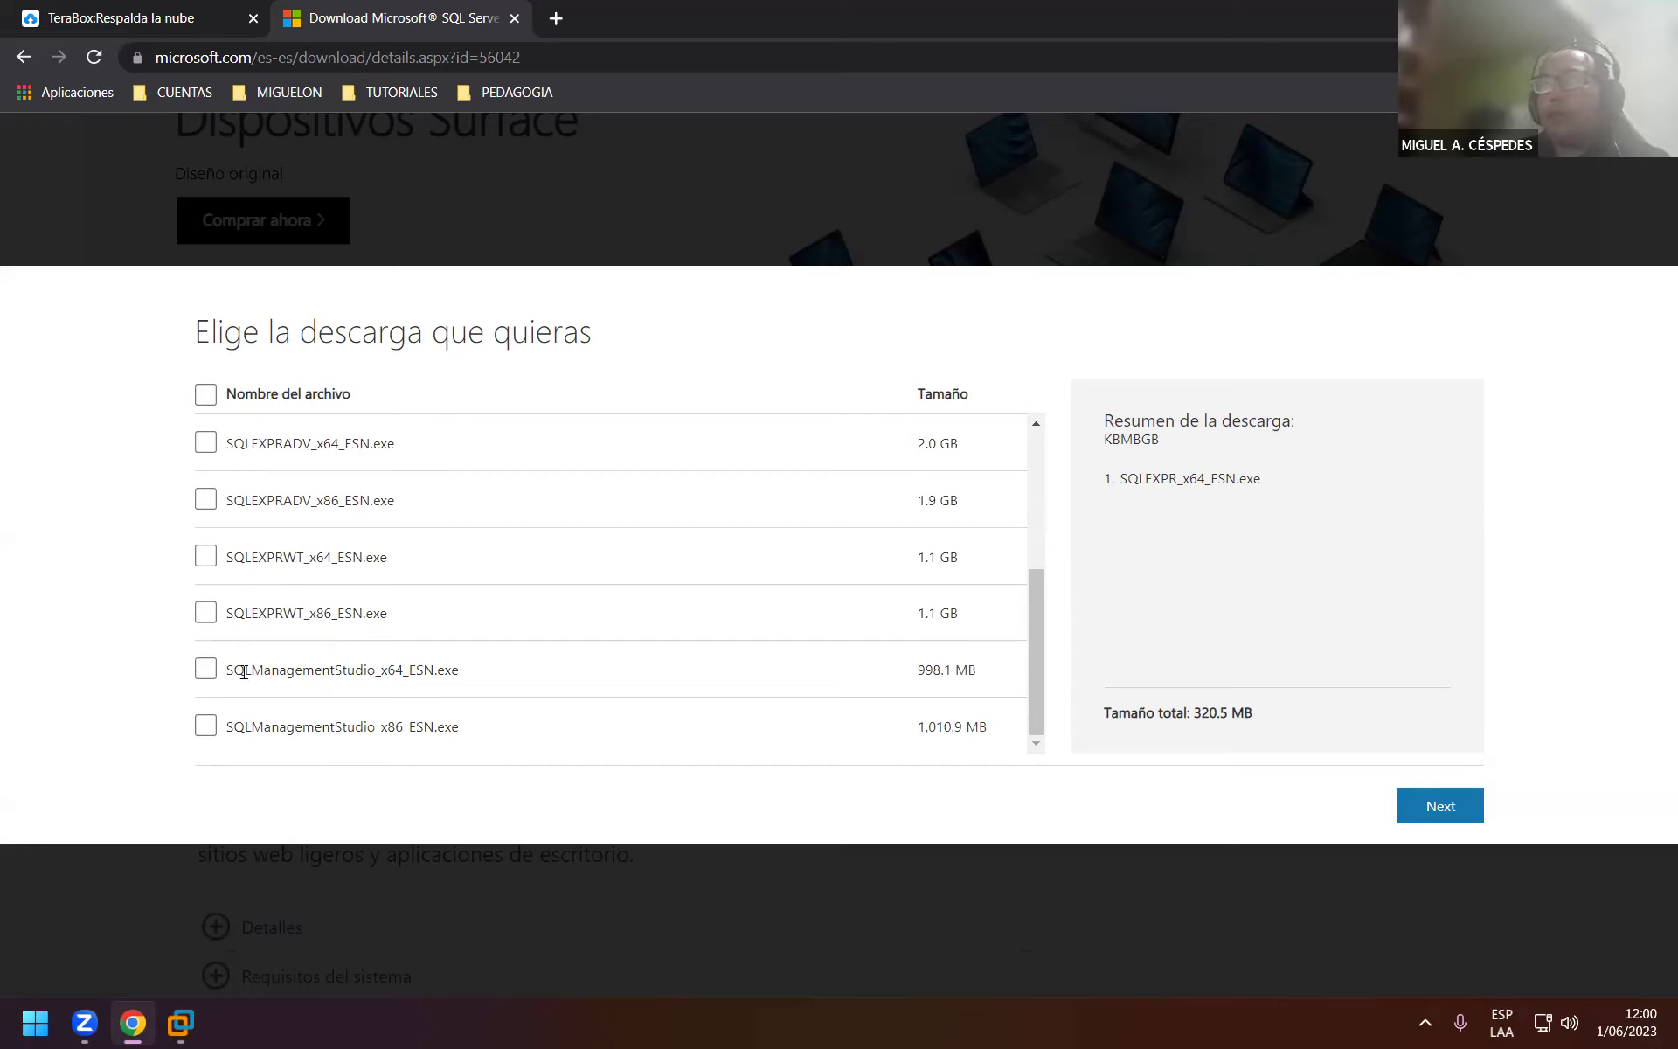
{"action": "left_click", "coordinate": [206, 669]}
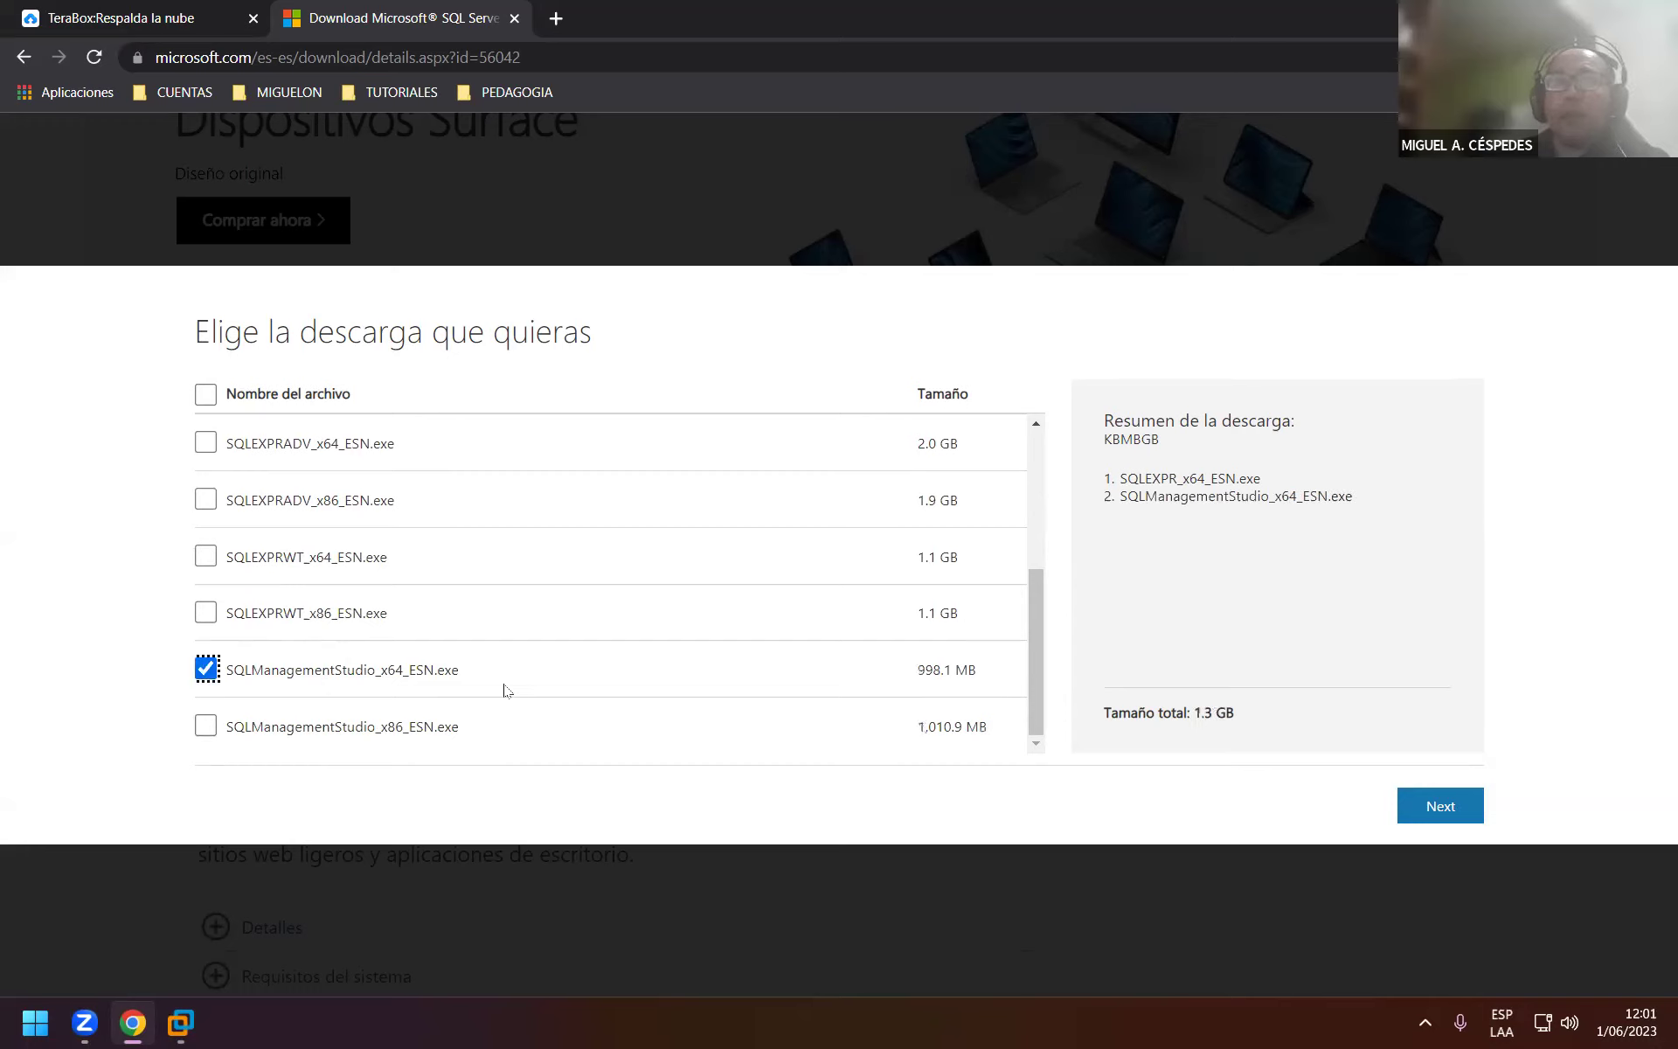
{"action": "left_click", "coordinate": [1440, 802]}
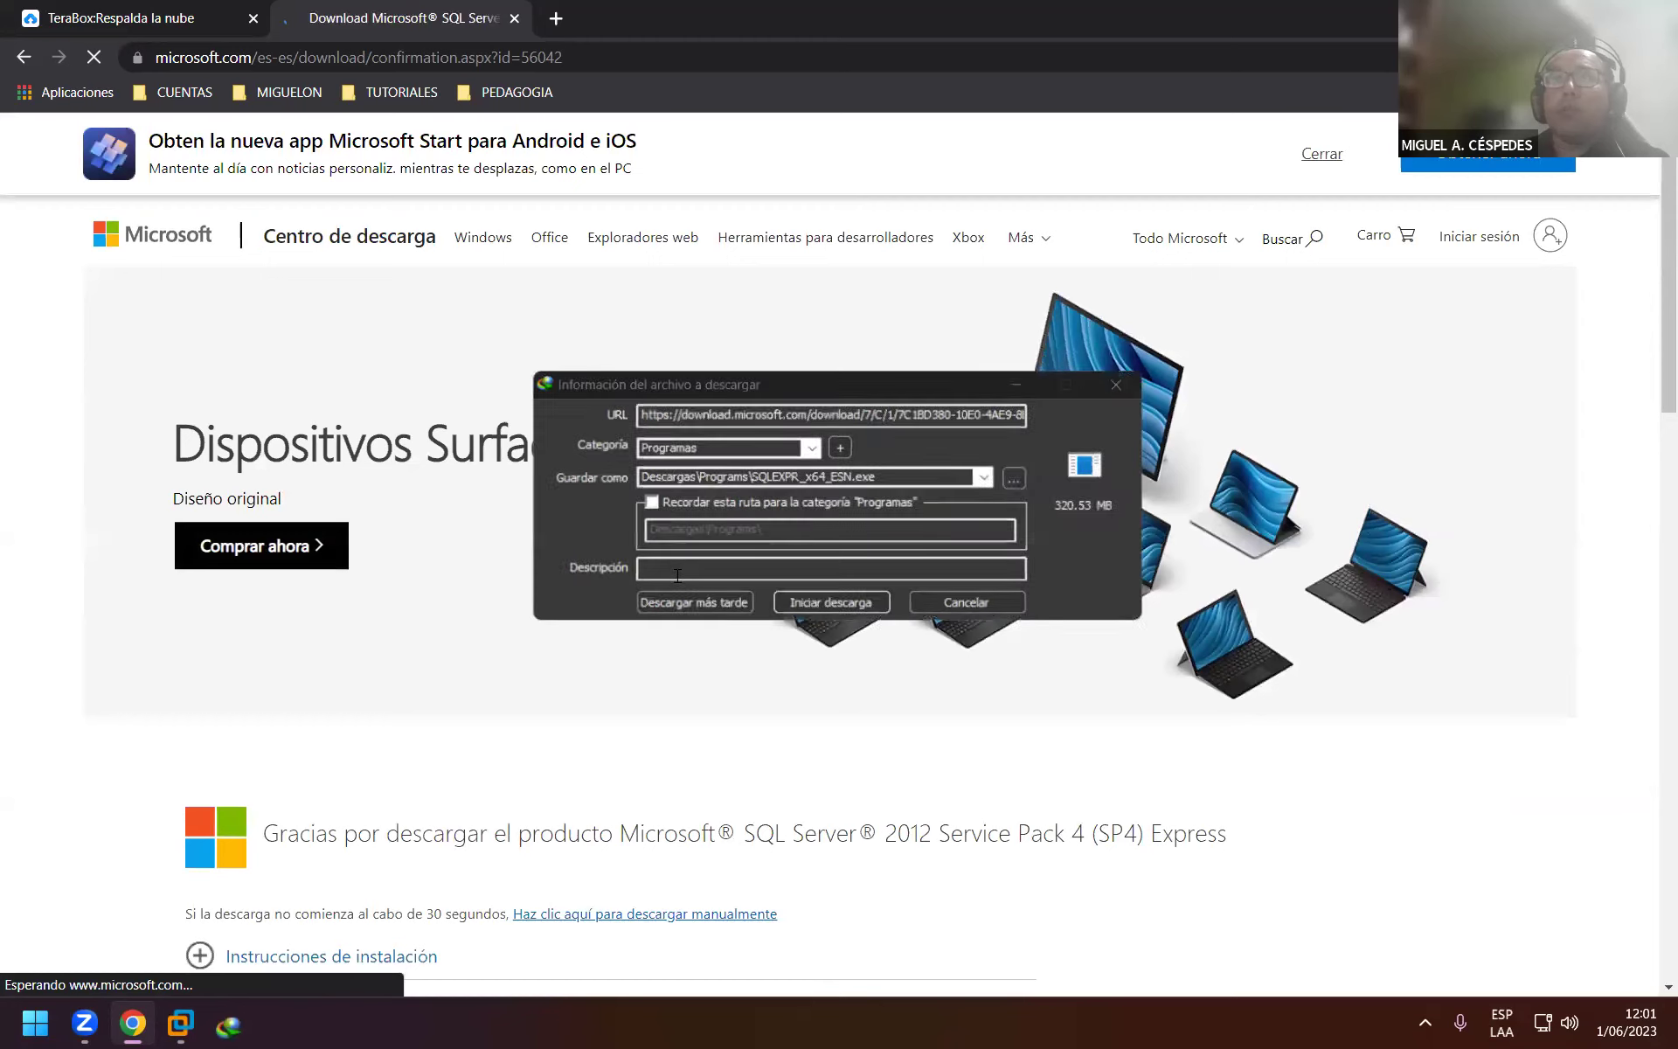
Start the SQLManagementStudio_x64_ESN.exe and SQLEXPR_x64_ESN.exe downloads and move the SQLEXPR progress window aside.
{"action": "left_click", "coordinate": [846, 605]}
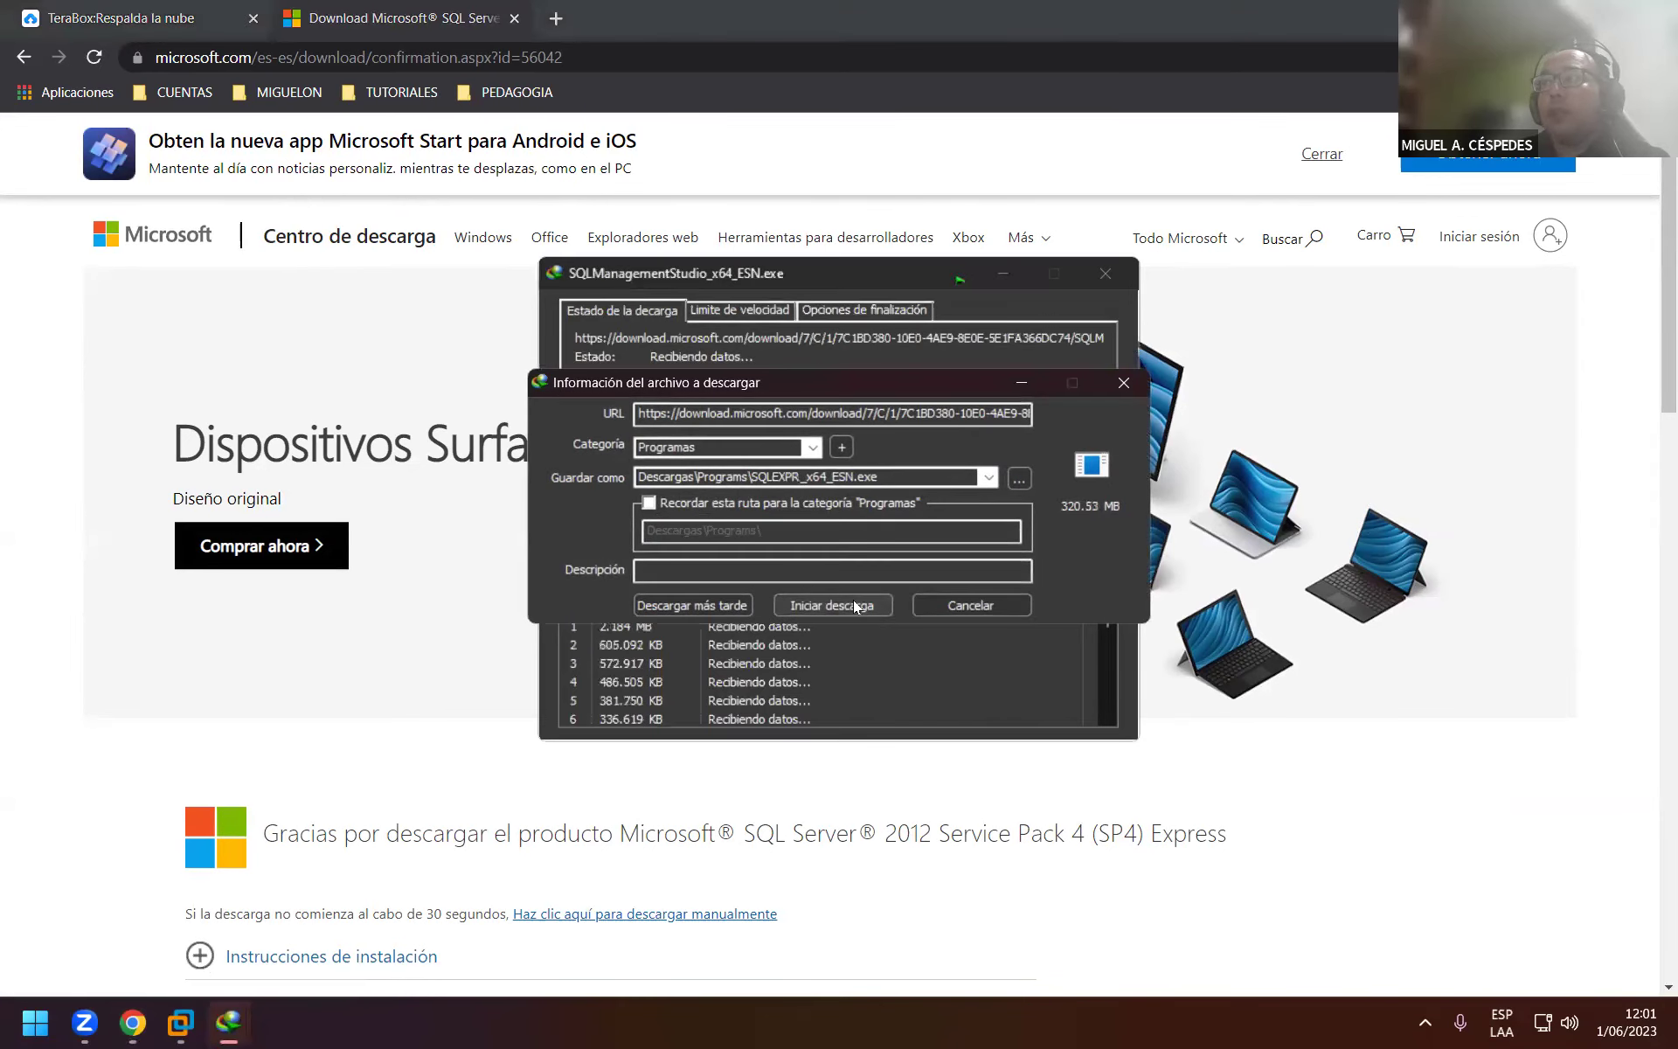
{"action": "left_click", "coordinate": [854, 605]}
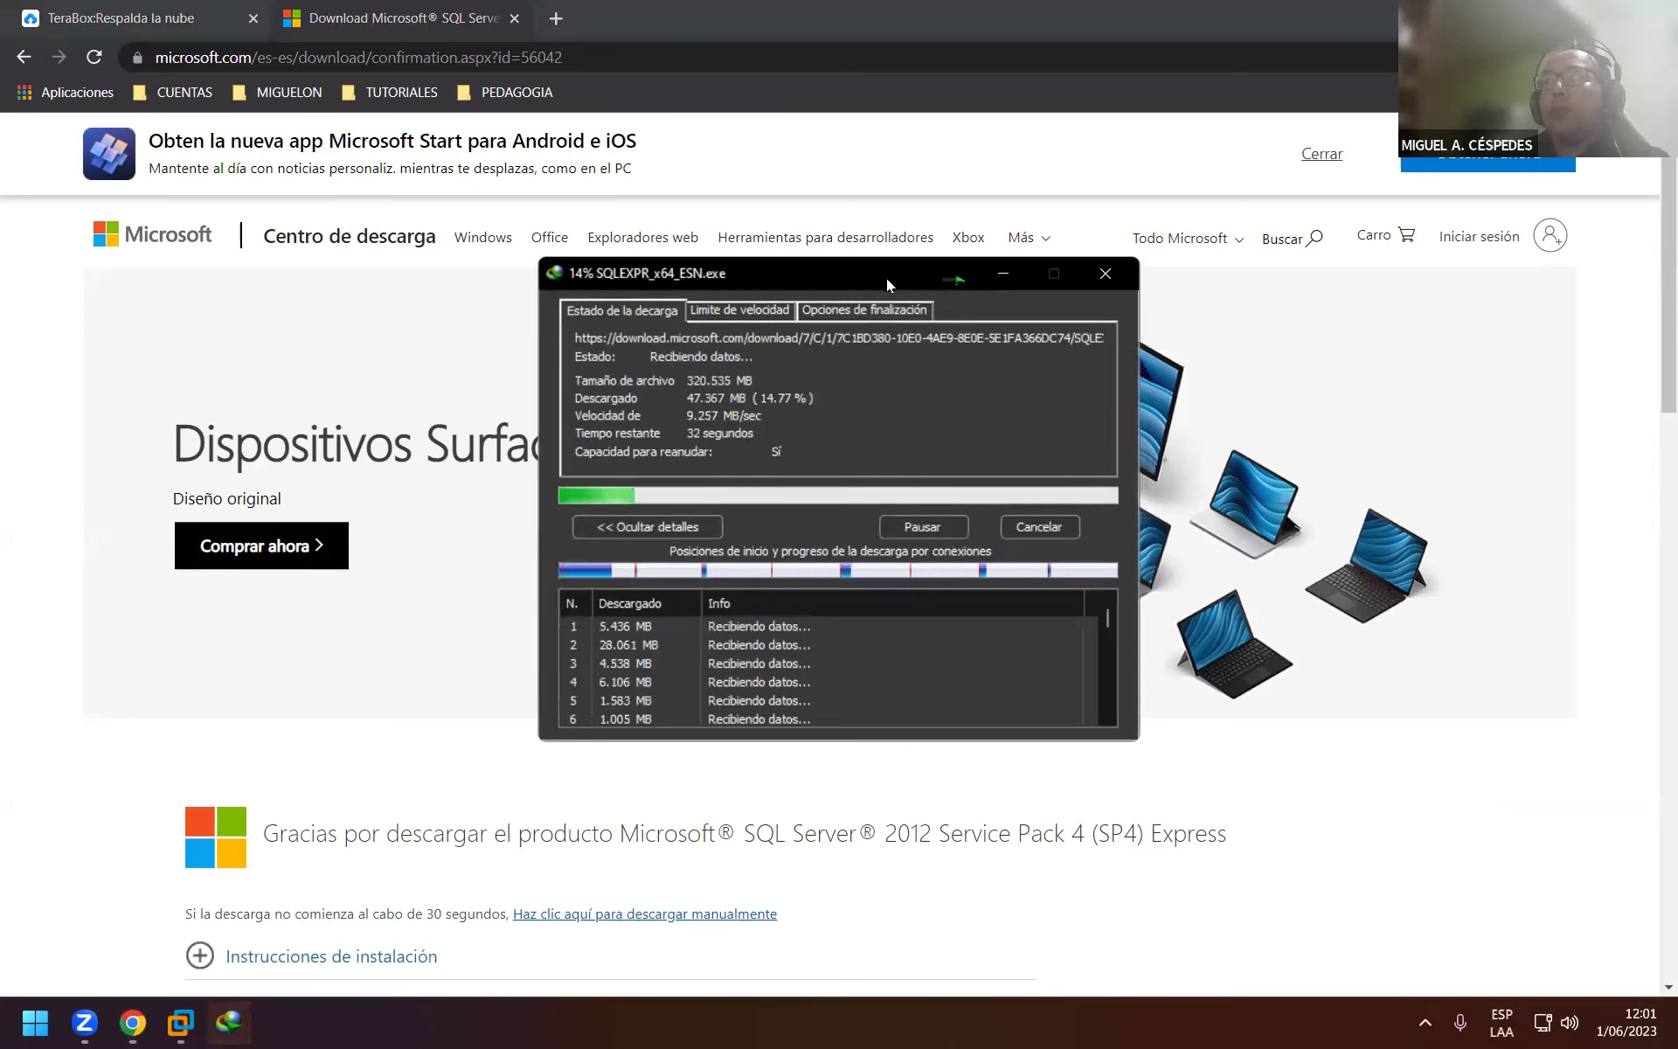
{"action": "left_click_drag", "start_coordinate": [886, 278], "coordinate": [1283, 384]}
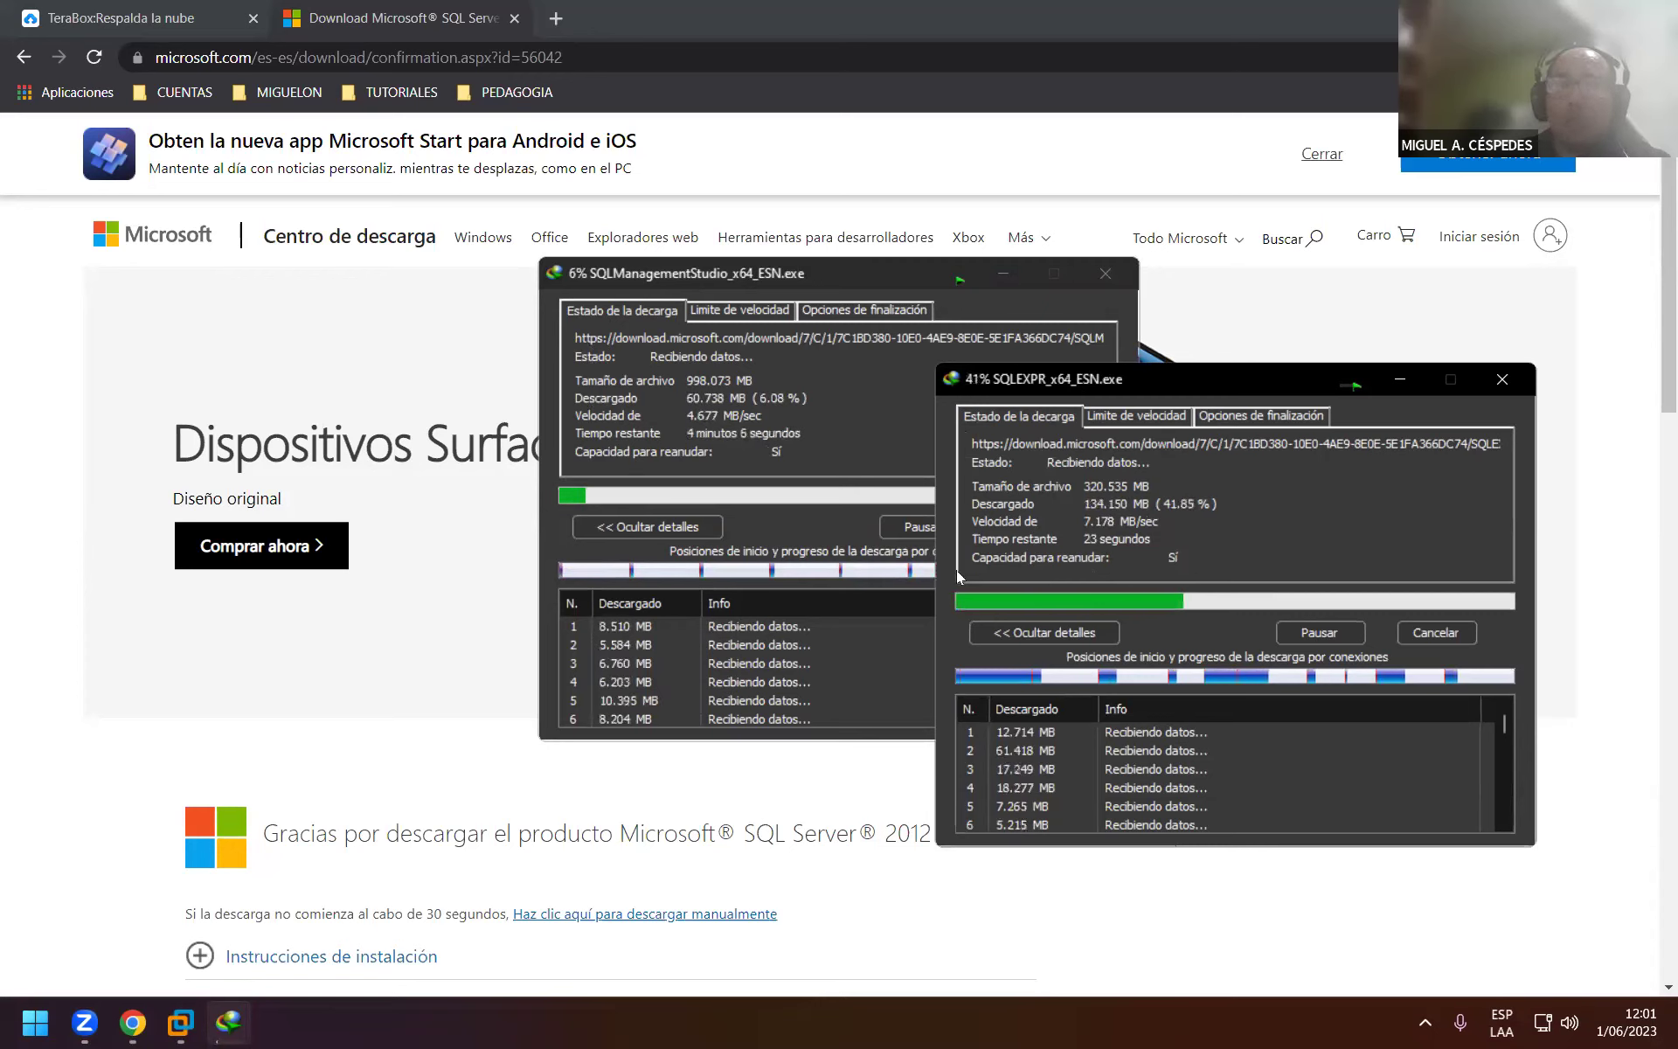
{"action": "scroll", "coordinate": [618, 736], "scroll_direction": "down", "scroll_amount": 1}
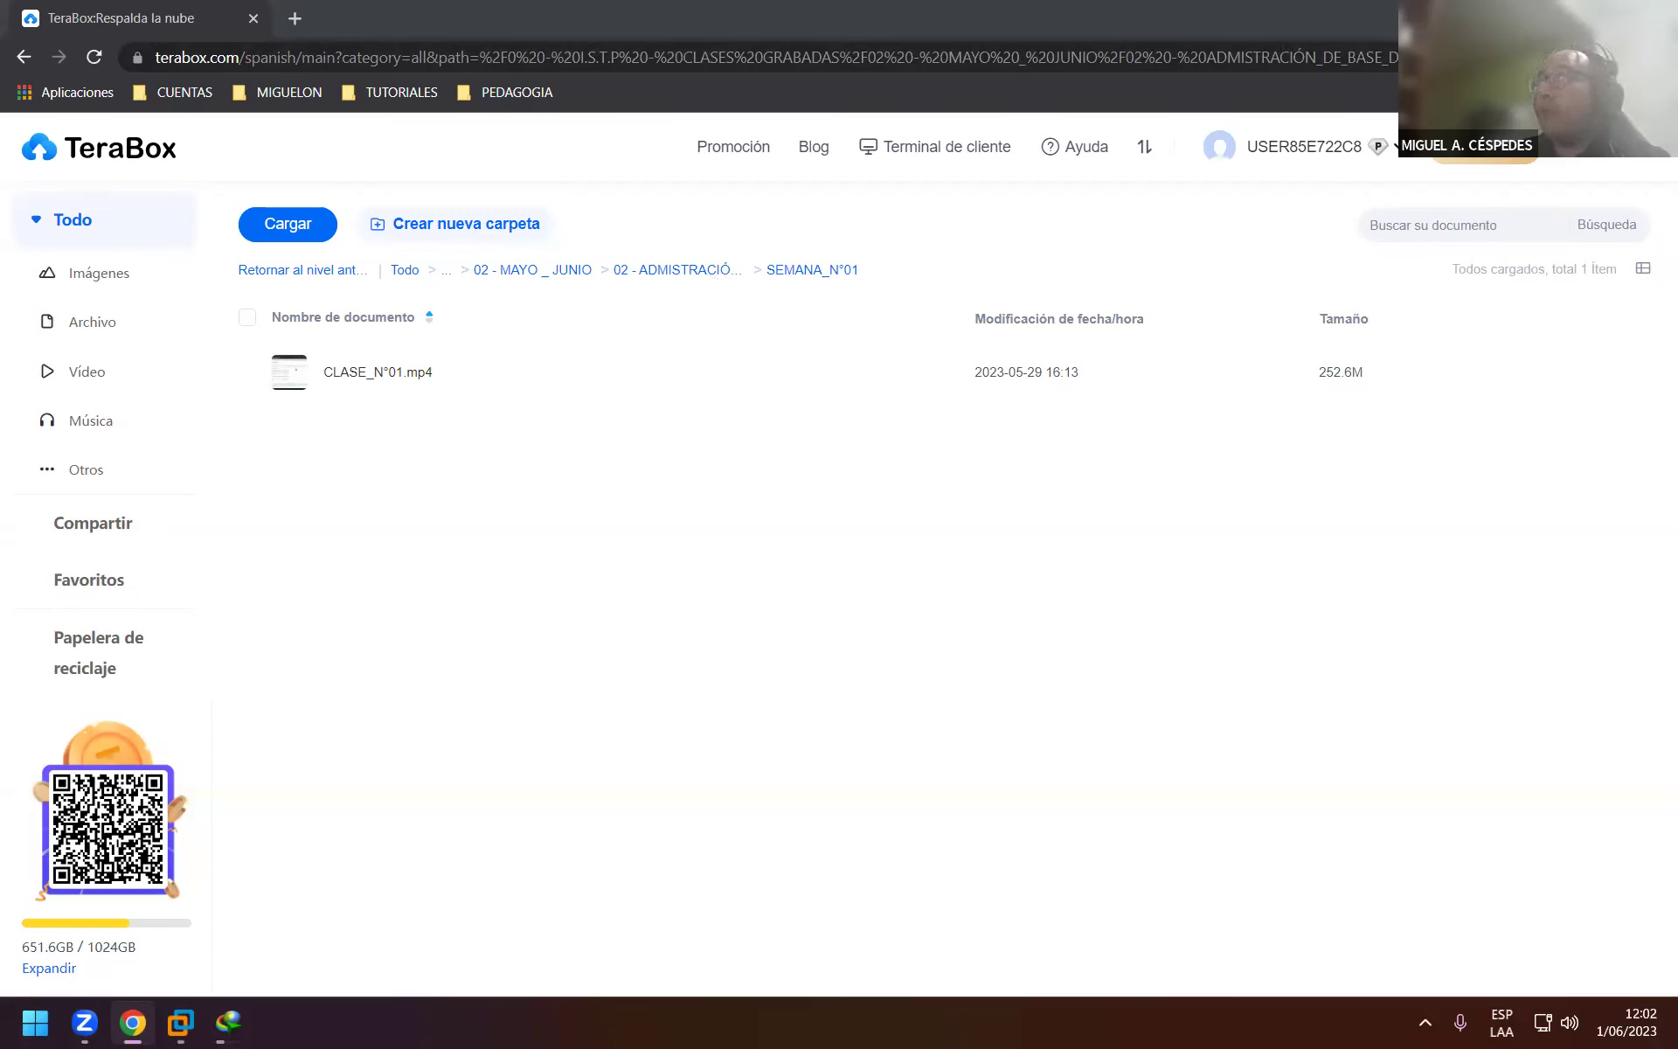
Minimize Chrome and refresh the Windows desktop with Actualizar.
{"action": "left_click", "coordinate": [132, 1023]}
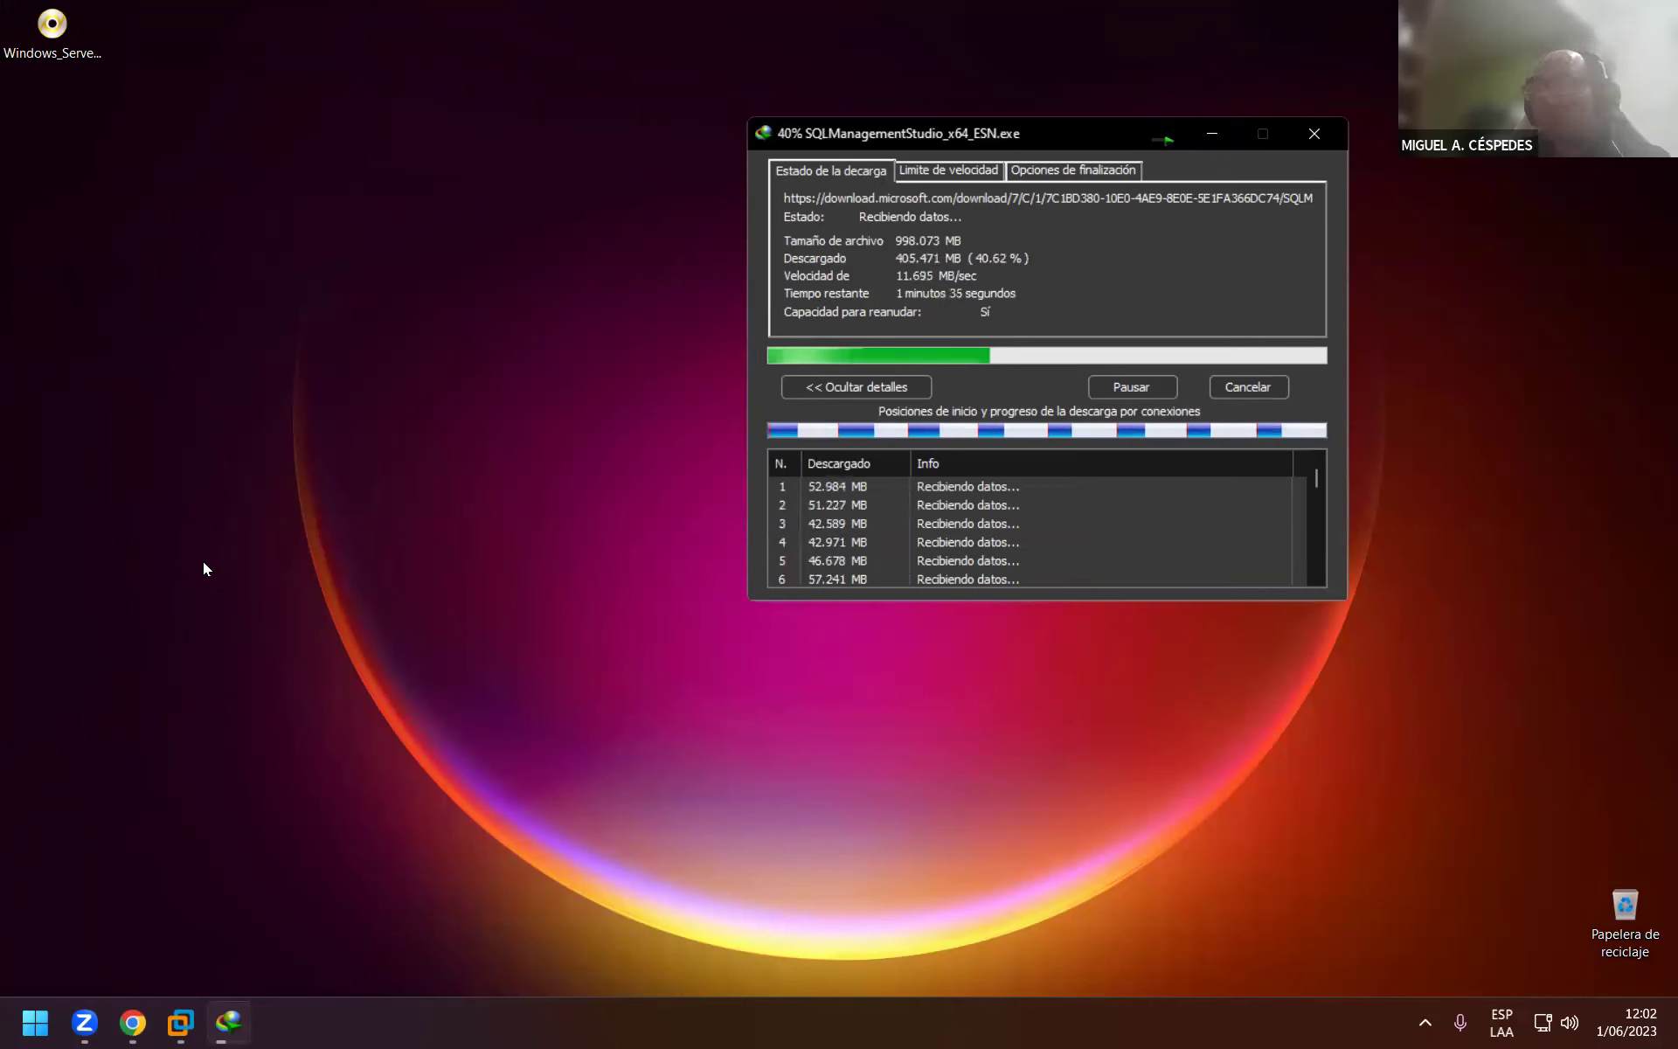
{"action": "left_click", "coordinate": [213, 383]}
{"action": "right_click", "coordinate": [214, 378]}
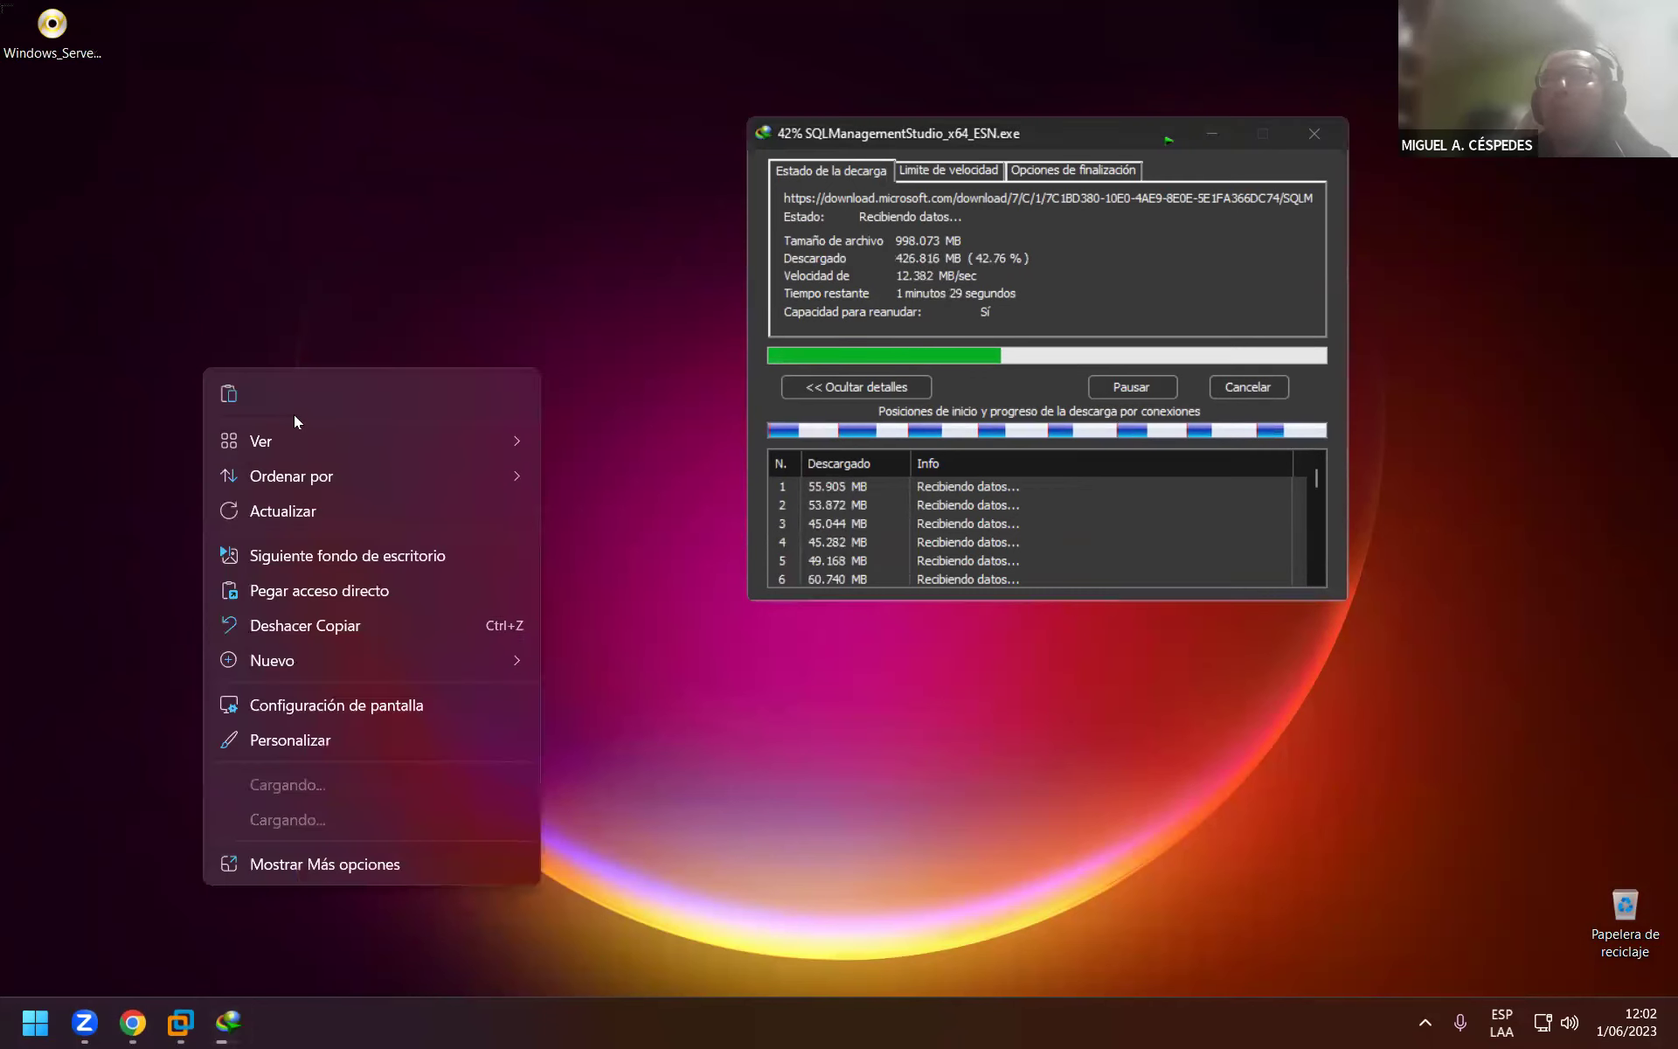
{"action": "left_click", "coordinate": [286, 515]}
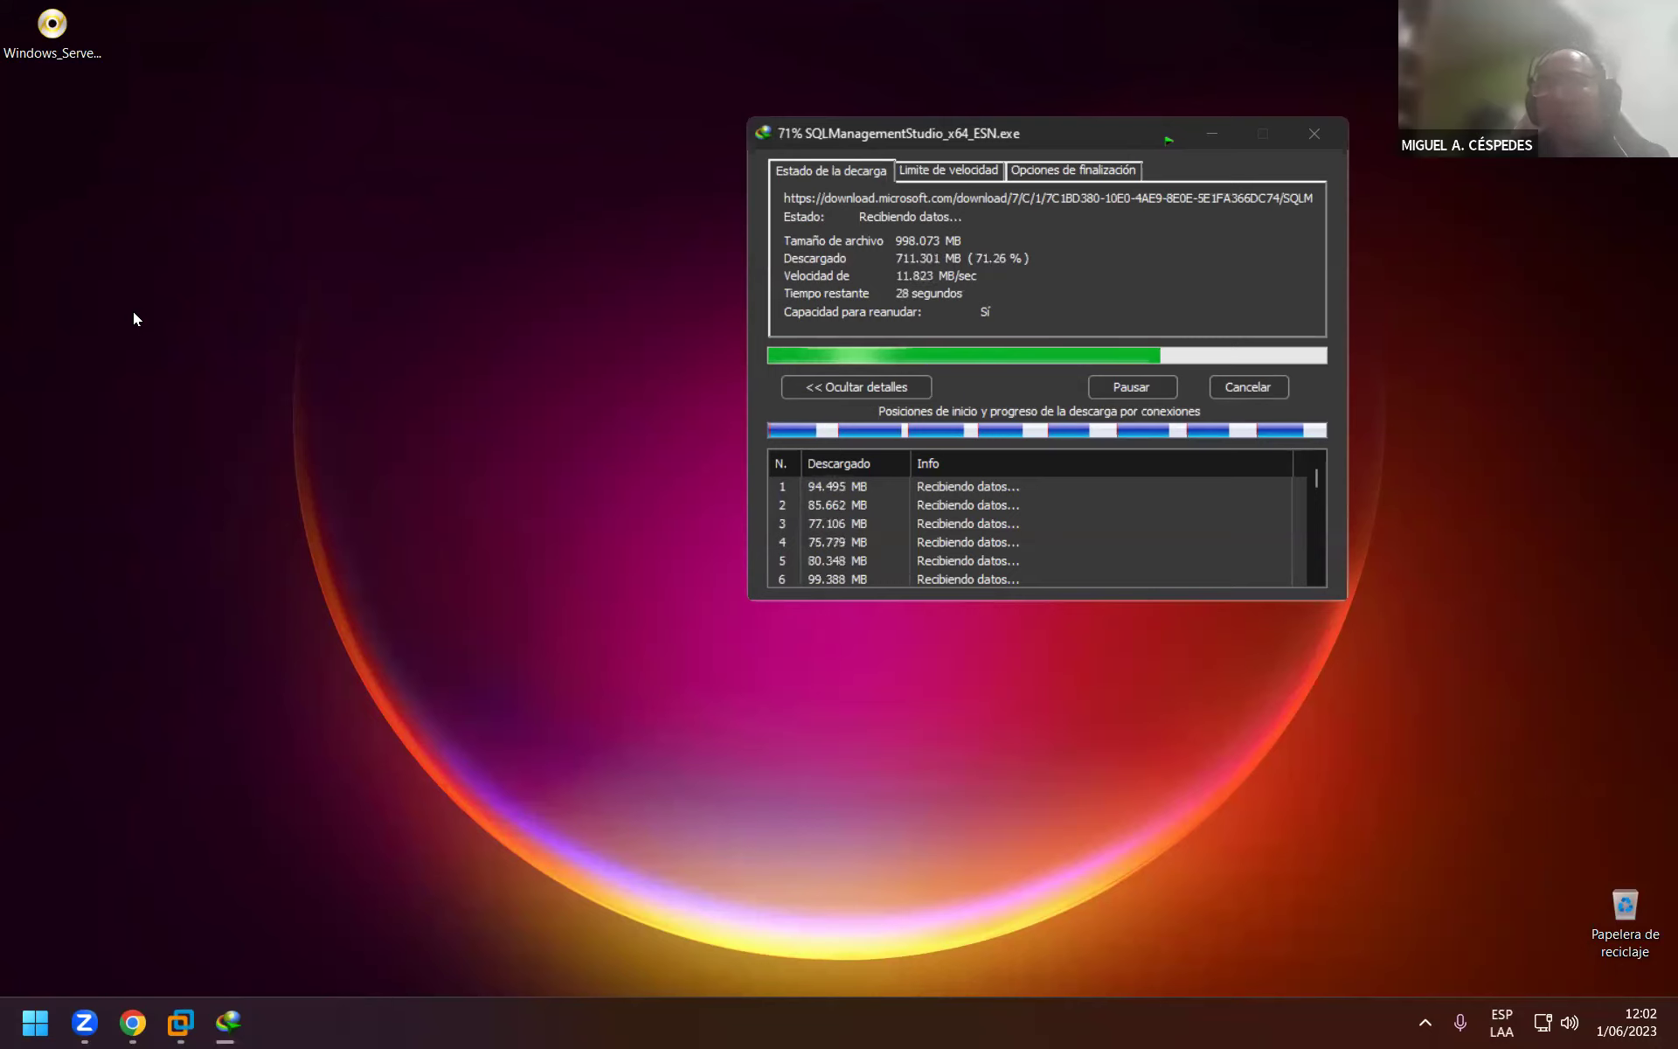
{"action": "right_click", "coordinate": [96, 266]}
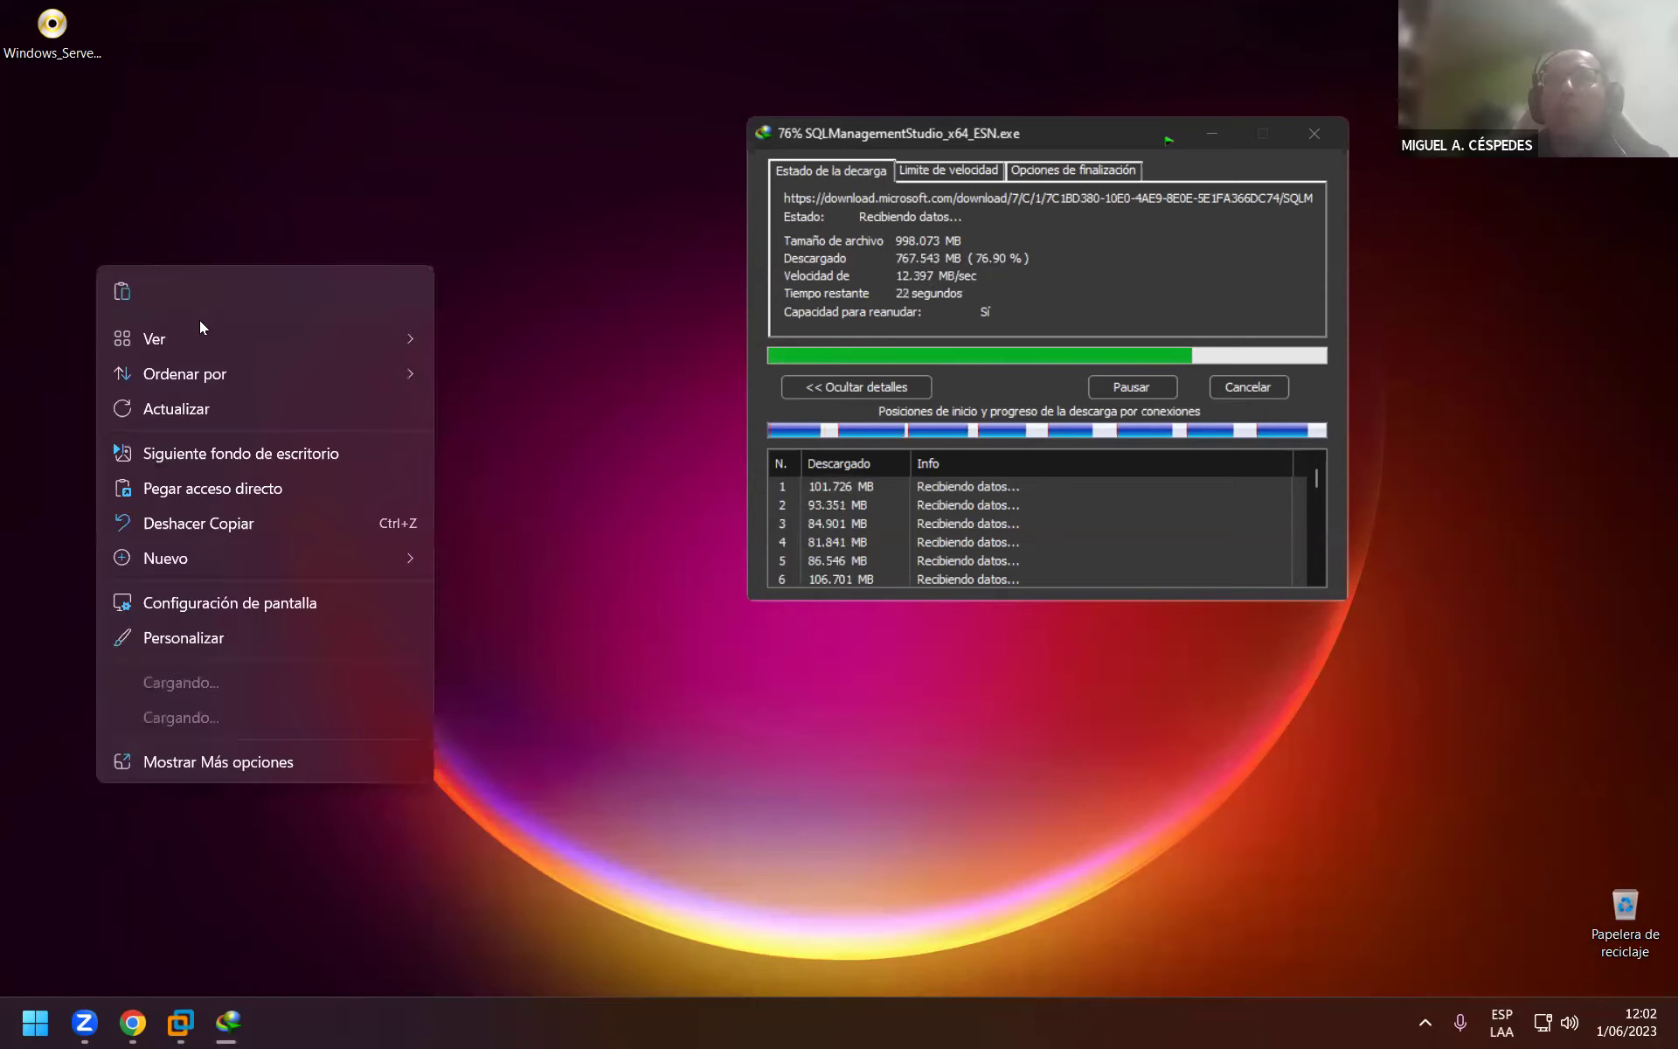
{"action": "left_click", "coordinate": [222, 404]}
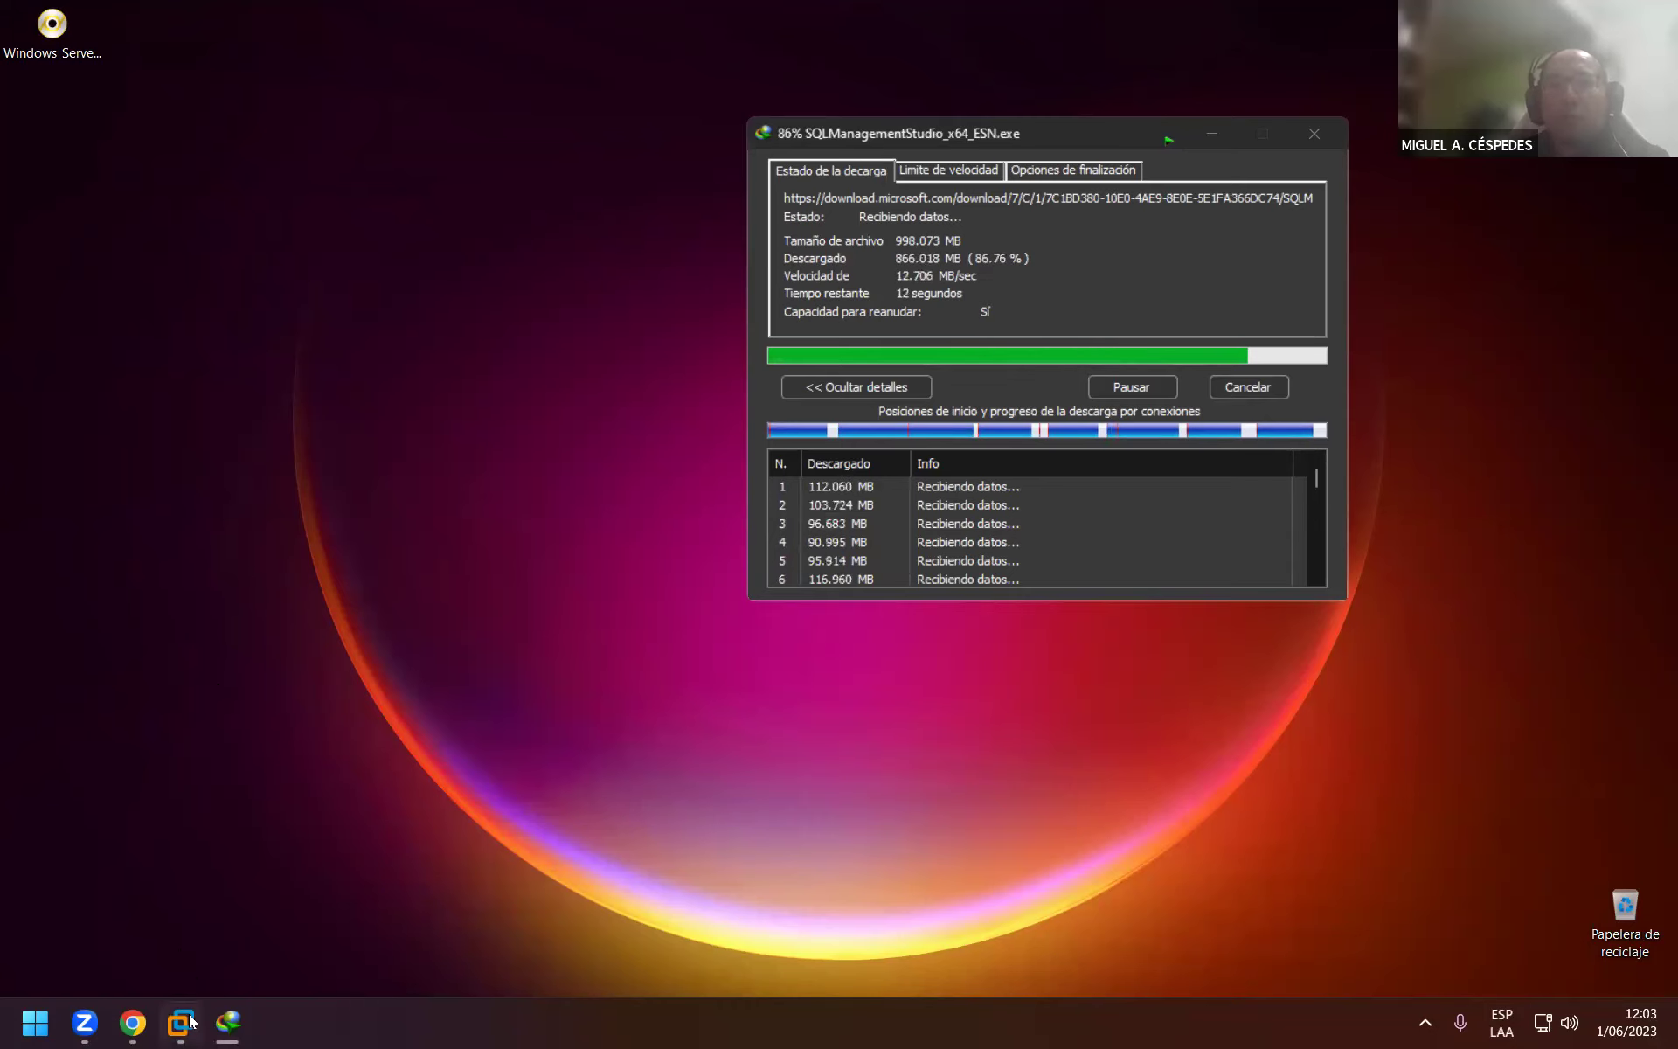
Power on the Windows 10 x64 virtual machine in VMware, then minimize VMware.
{"action": "mouse_move", "coordinate": [193, 1023]}
{"action": "left_click", "coordinate": [248, 958]}
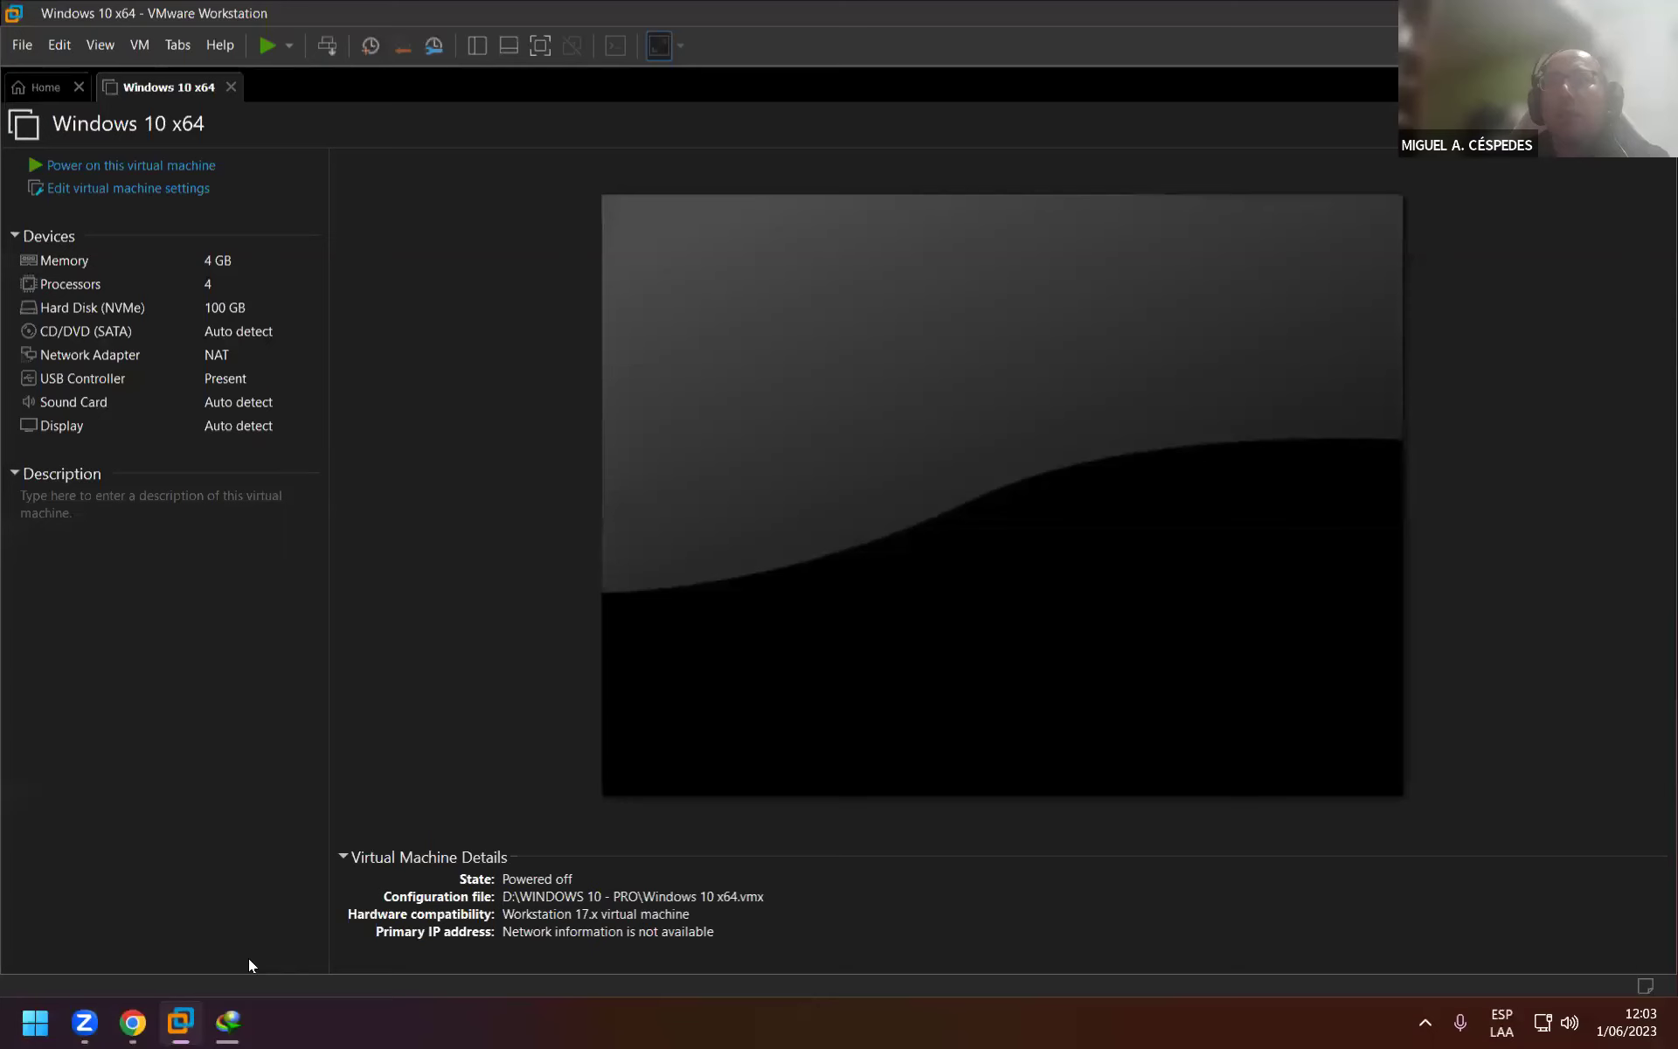
{"action": "left_click", "coordinate": [254, 187]}
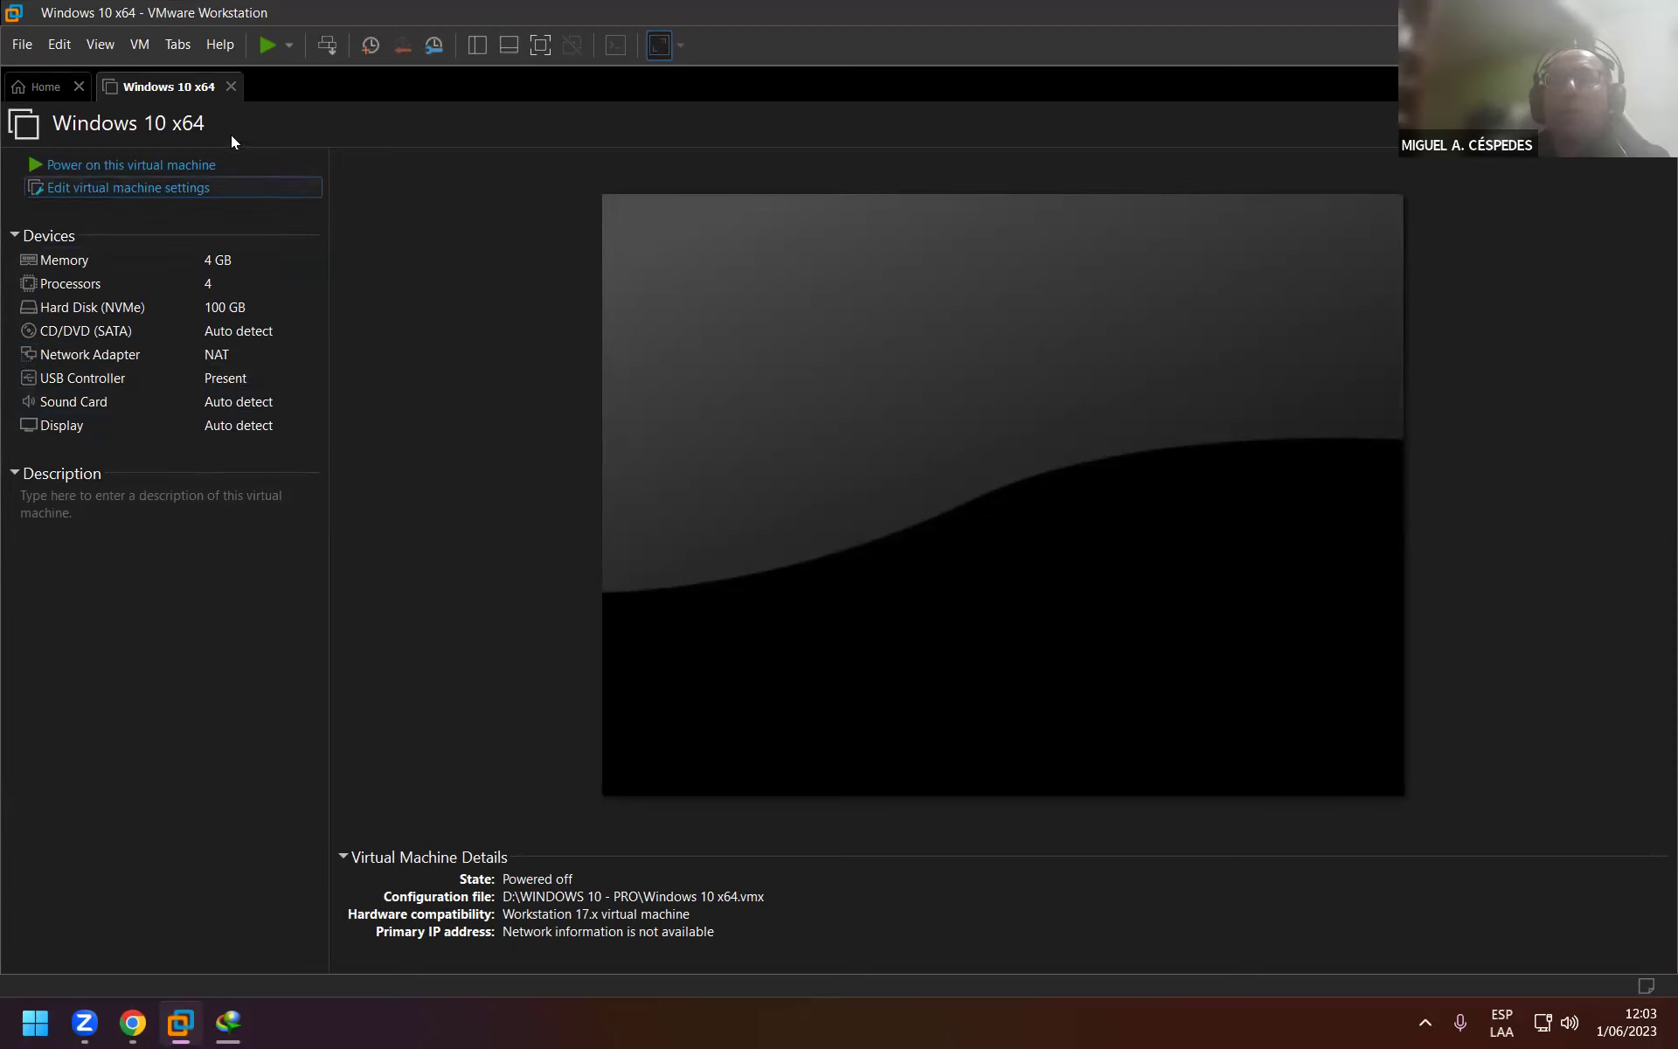
{"action": "left_click", "coordinate": [230, 168]}
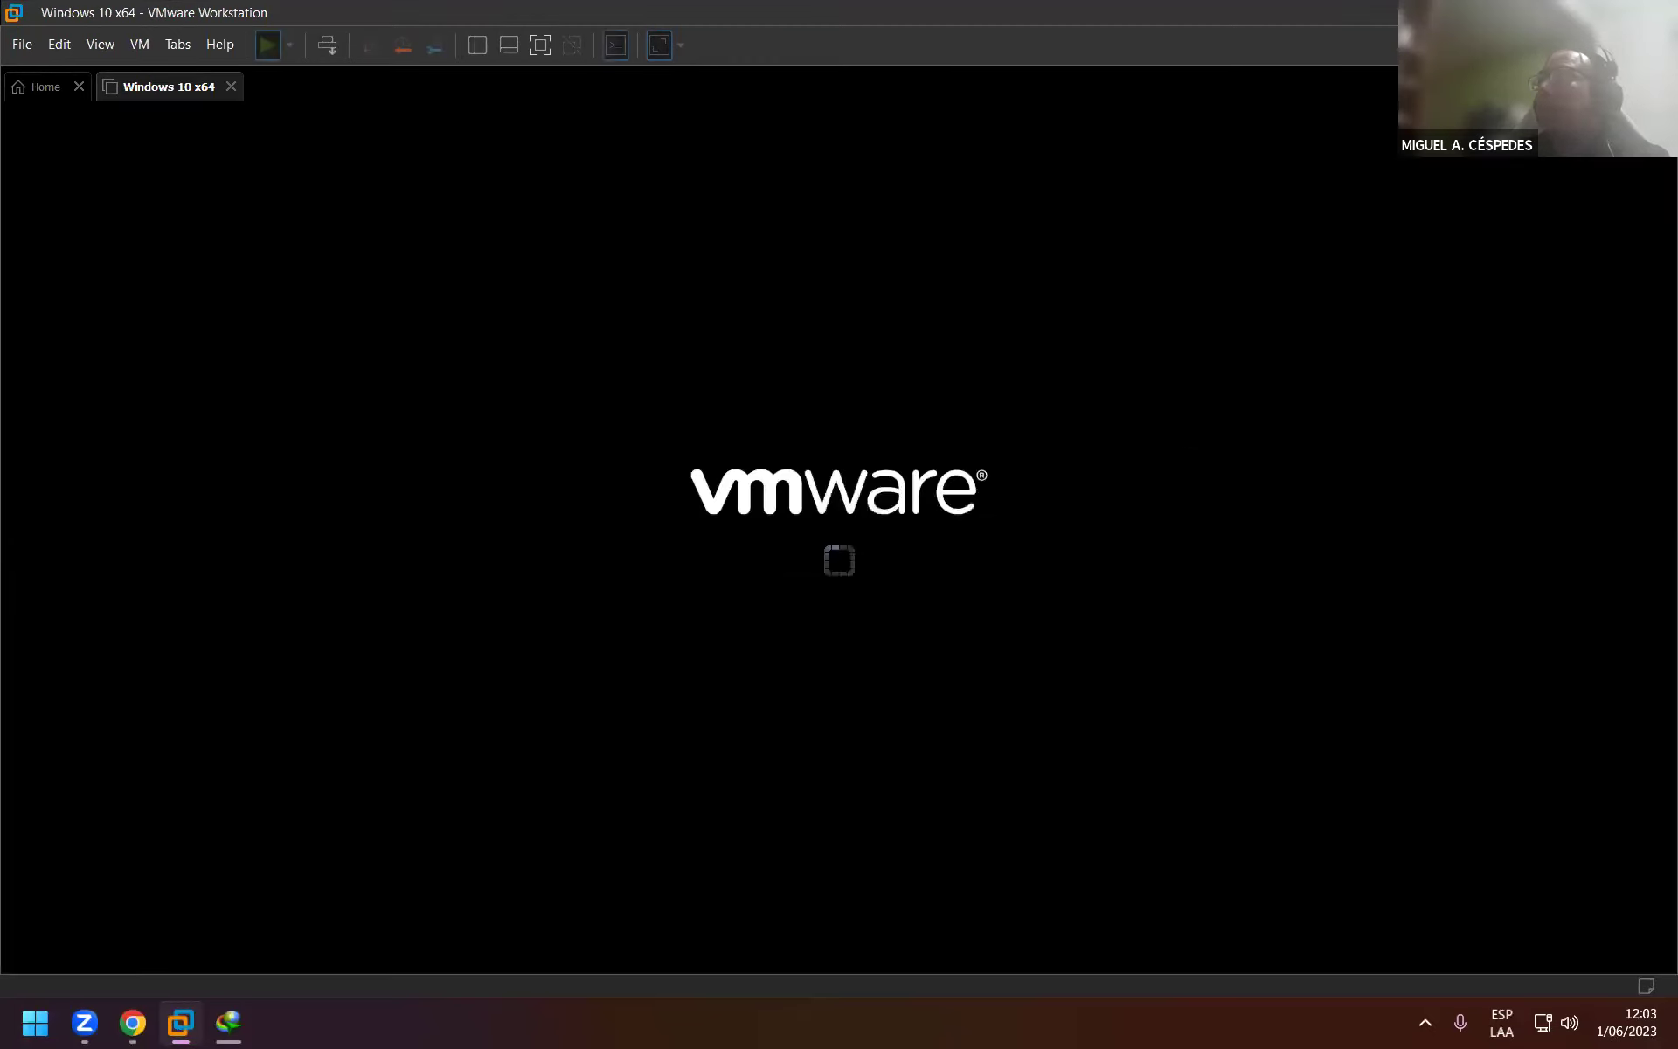
{"action": "left_click", "coordinate": [1557, 12]}
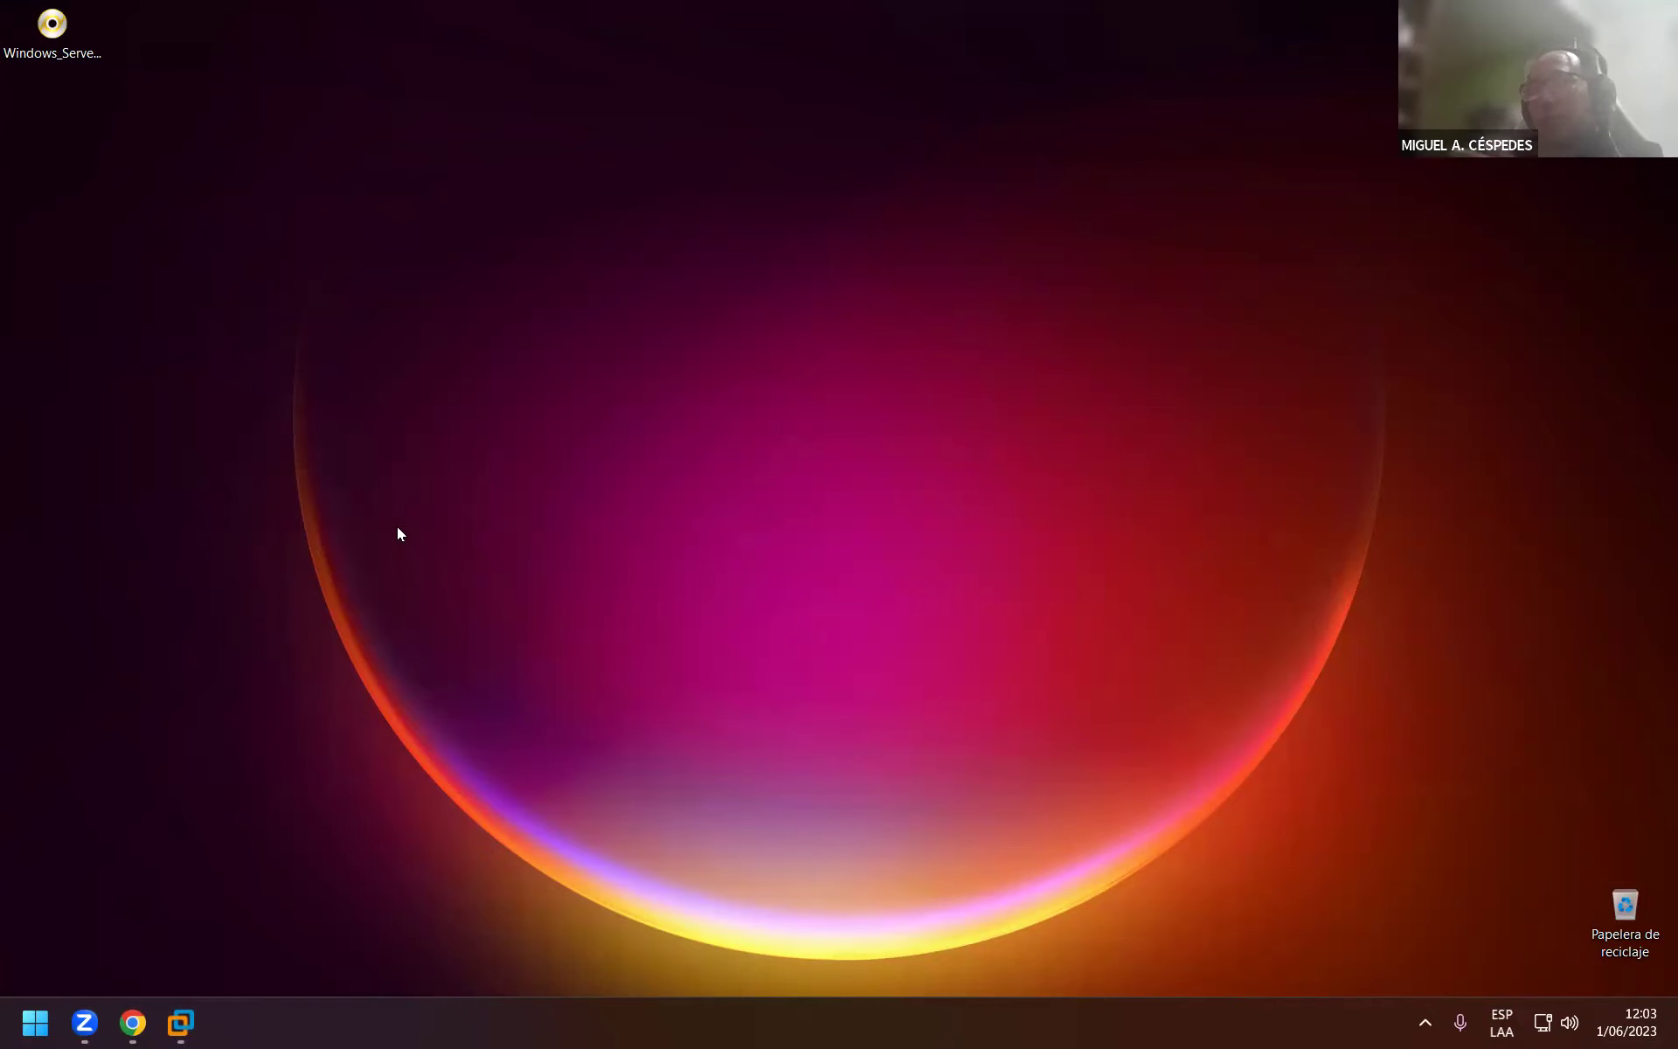
Open File Explorer and view the Escritorio folder.
{"action": "key", "text": "super+e"}
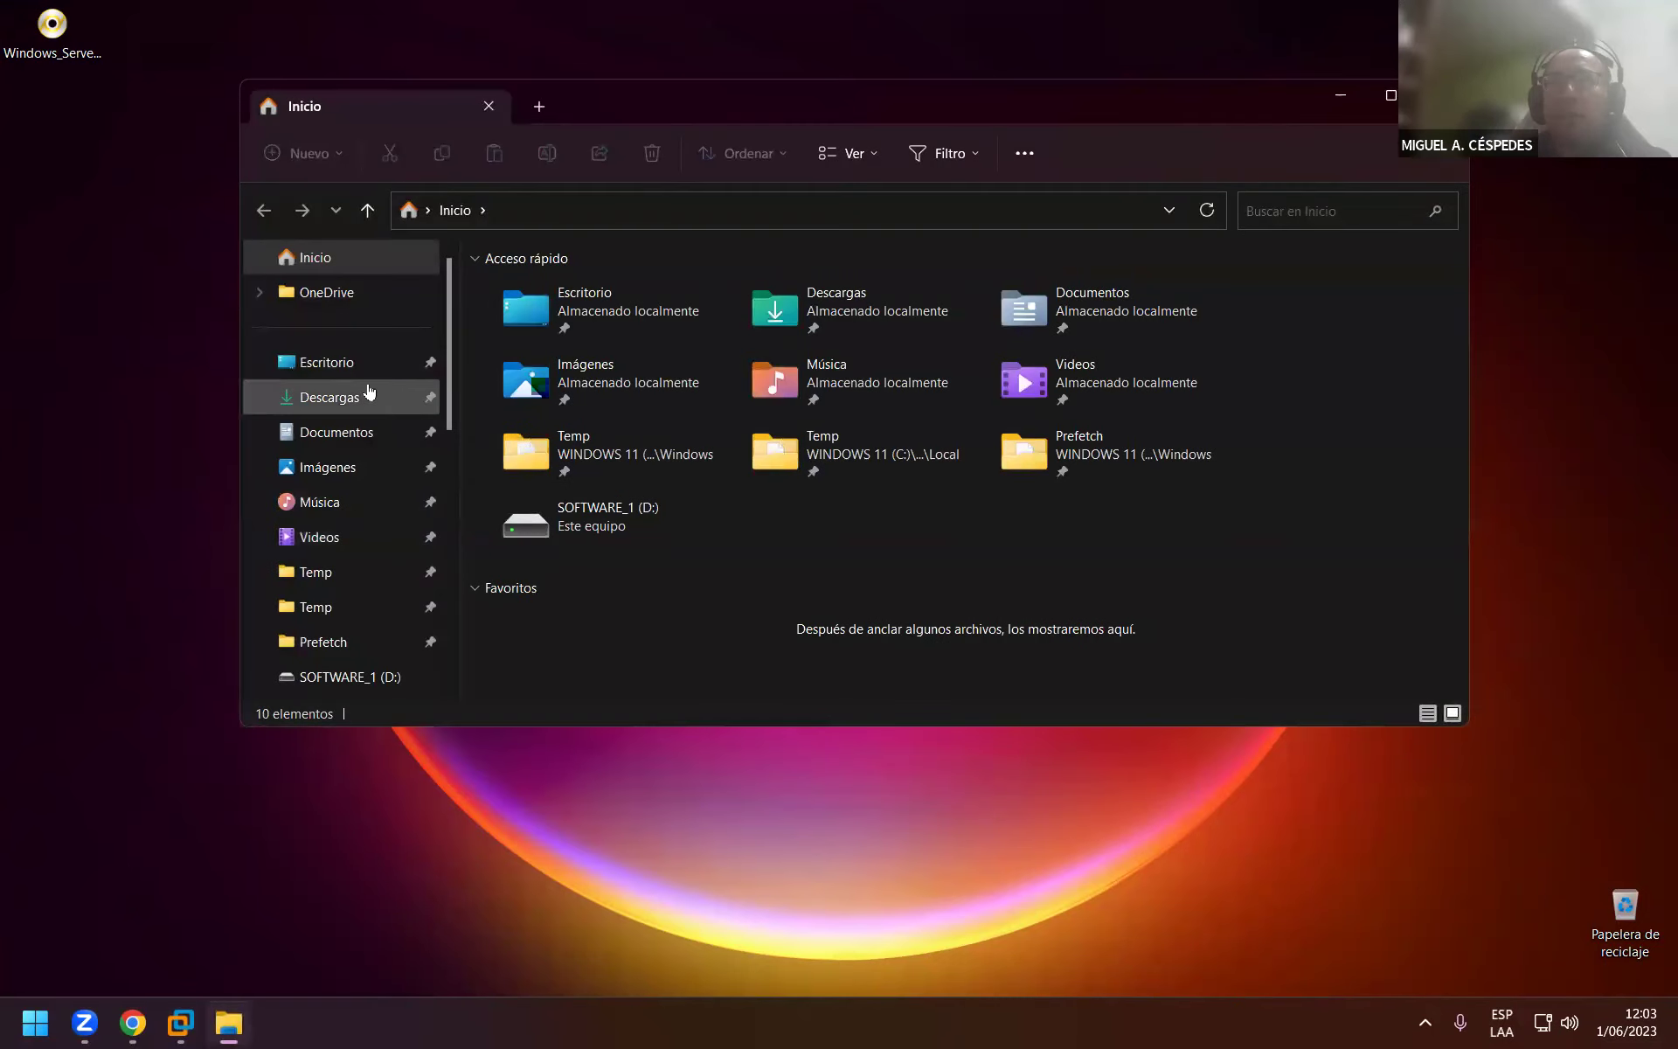
{"action": "left_click", "coordinate": [355, 372]}
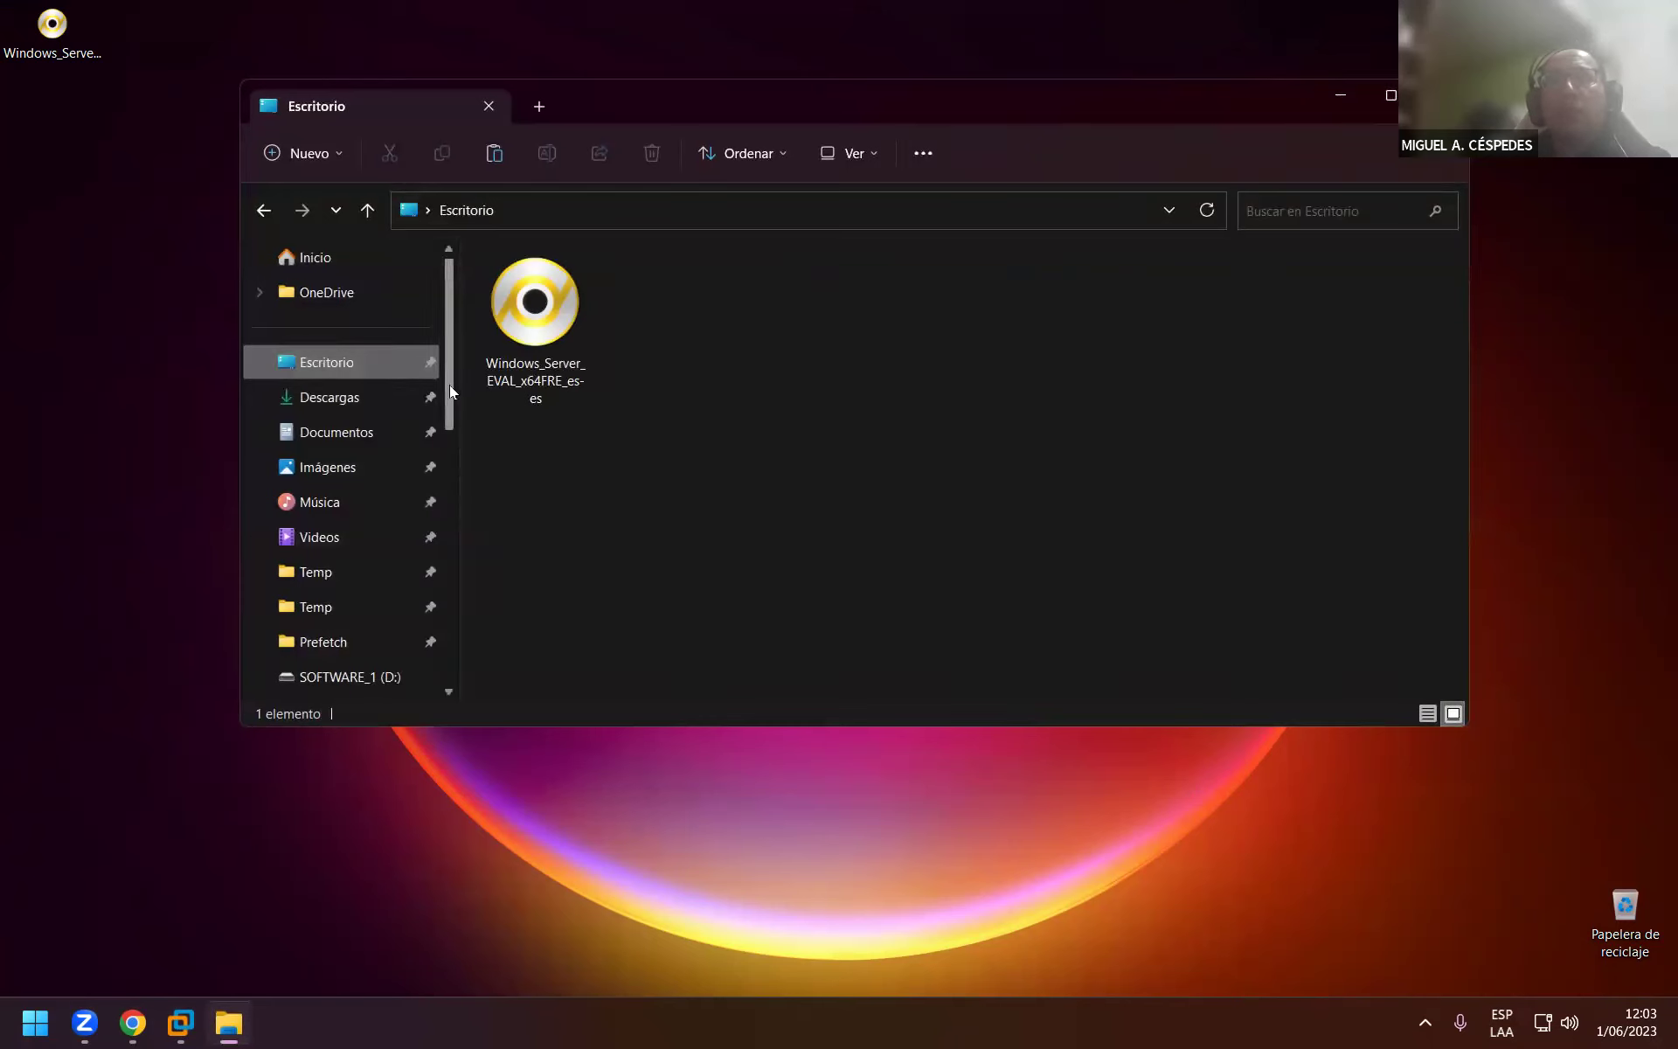
{"action": "left_click_drag", "start_coordinate": [449, 384], "coordinate": [458, 536]}
{"action": "scroll", "coordinate": [330, 495], "scroll_direction": "up", "scroll_amount": 3}
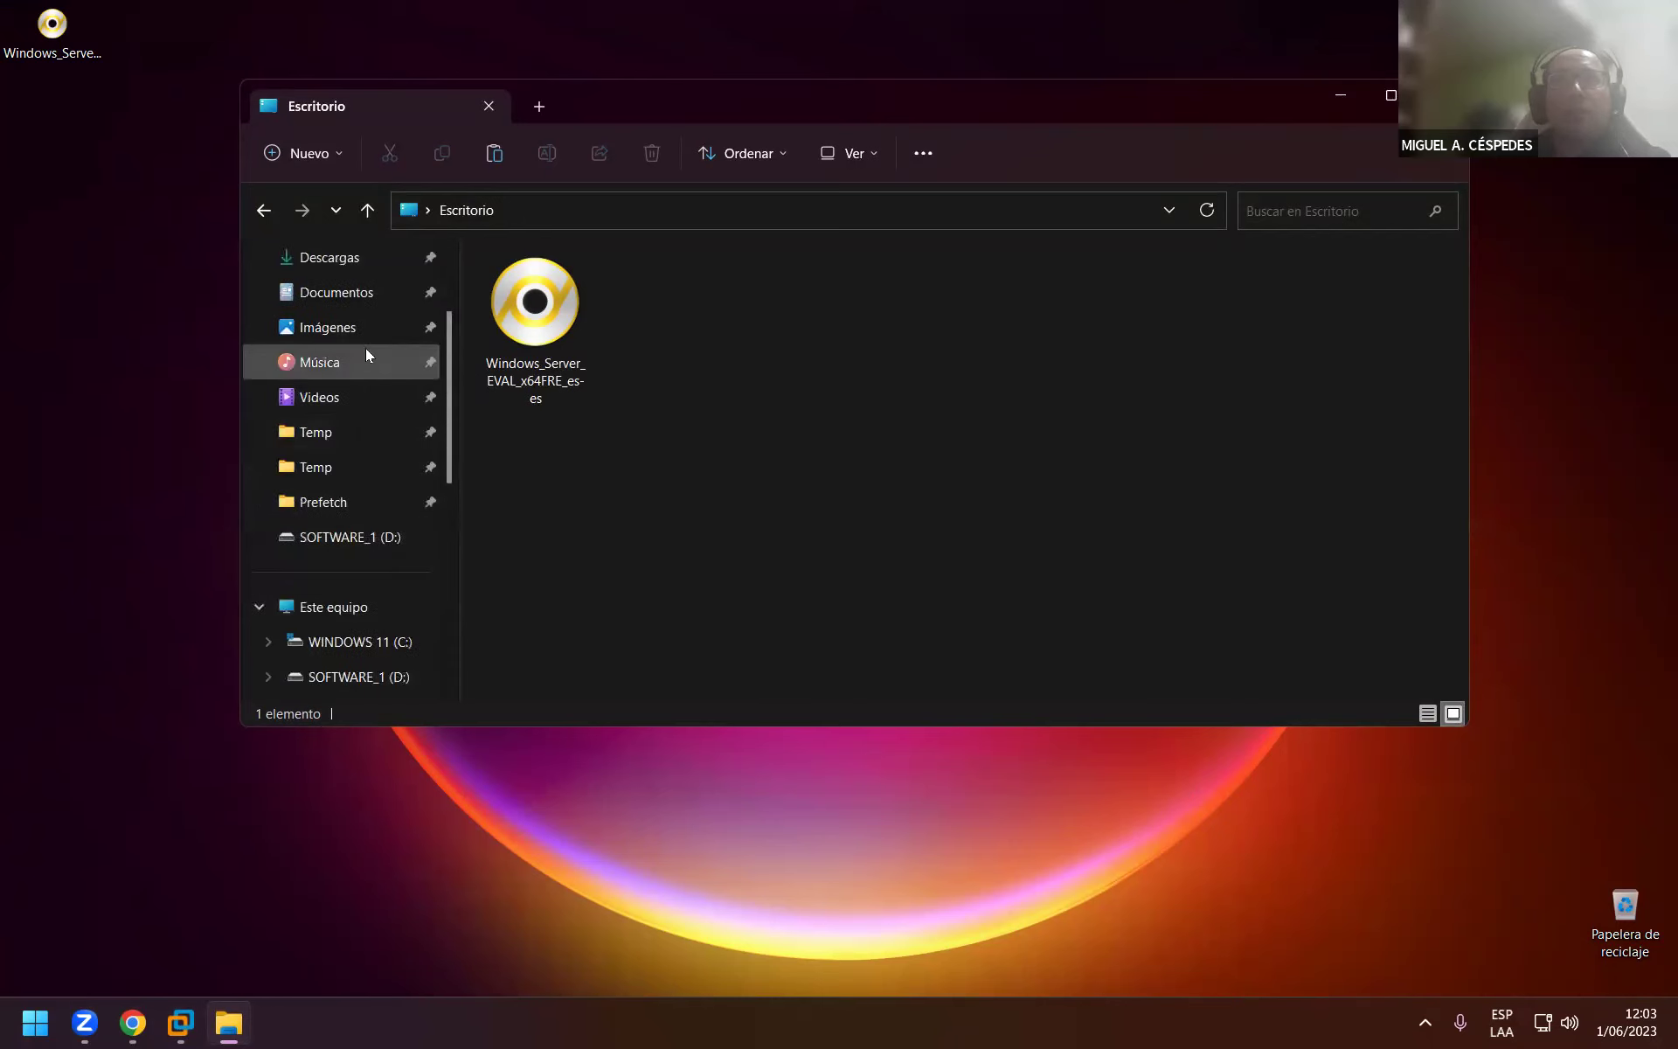
Move both SQL installers from Descargas\Programs to the desktop and put the ISO icon top-left.
{"action": "left_click", "coordinate": [342, 259]}
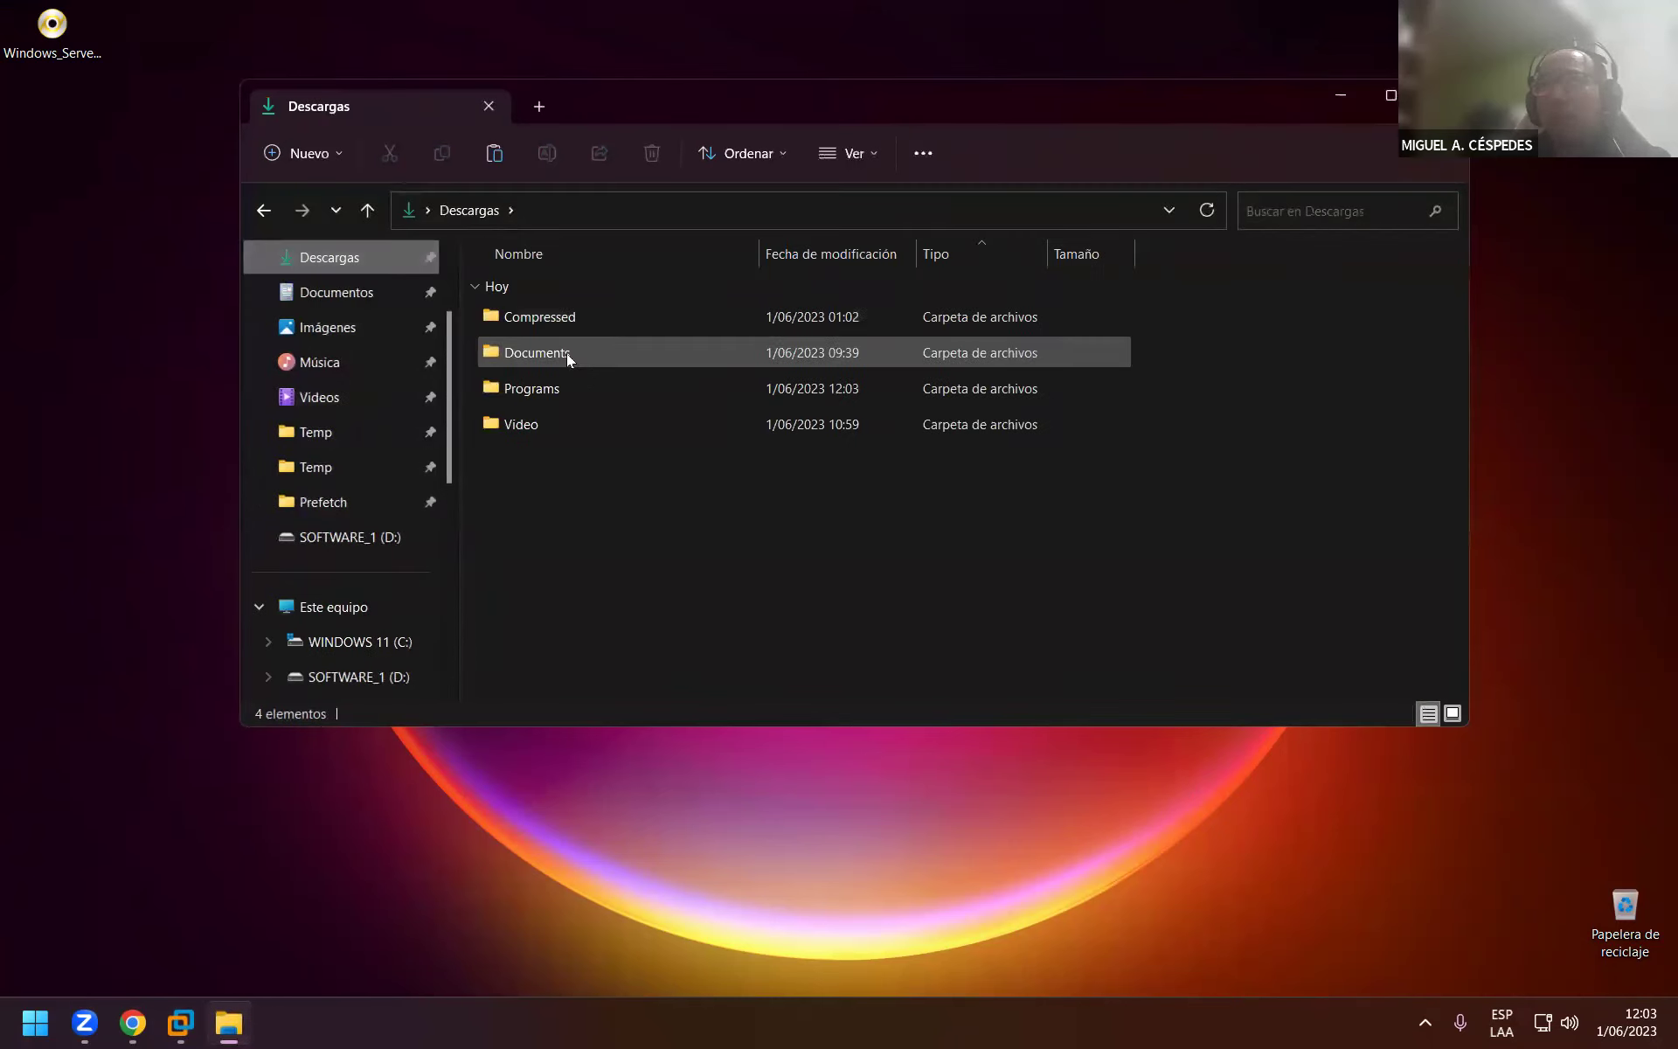
{"action": "double_click", "coordinate": [558, 376]}
{"action": "left_click_drag", "start_coordinate": [813, 500], "coordinate": [168, 301]}
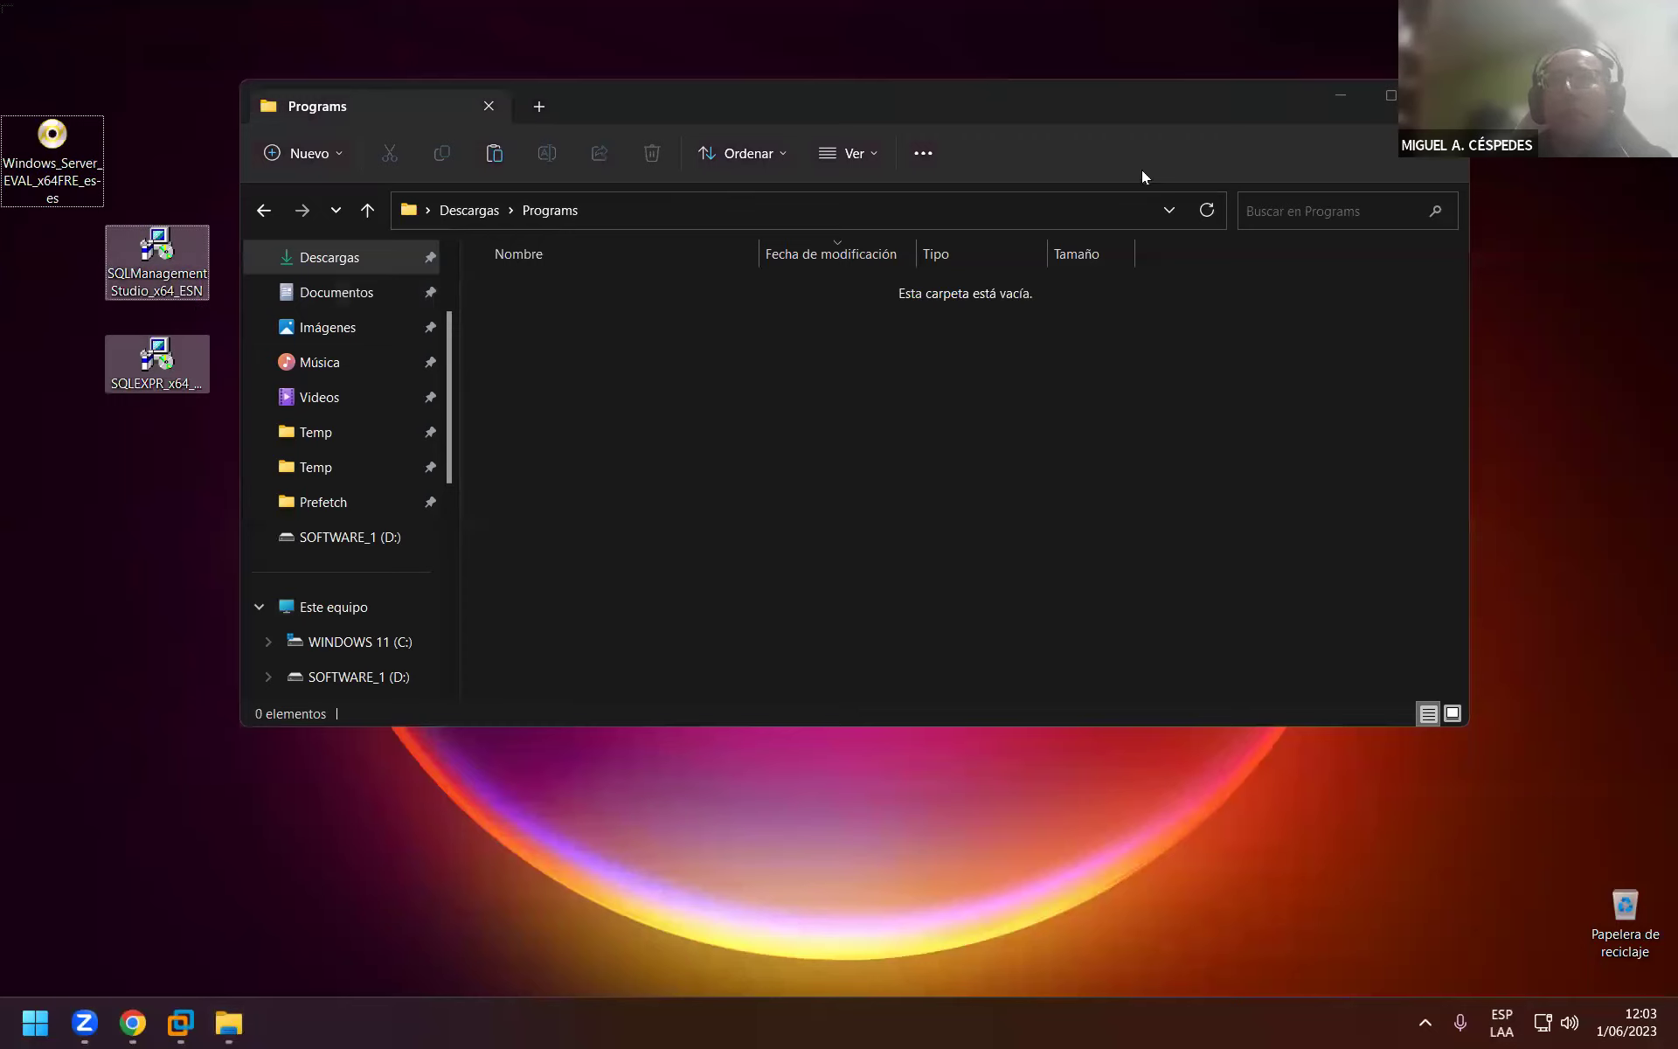
{"action": "left_click", "coordinate": [488, 106]}
{"action": "left_click_drag", "start_coordinate": [98, 161], "coordinate": [58, 37]}
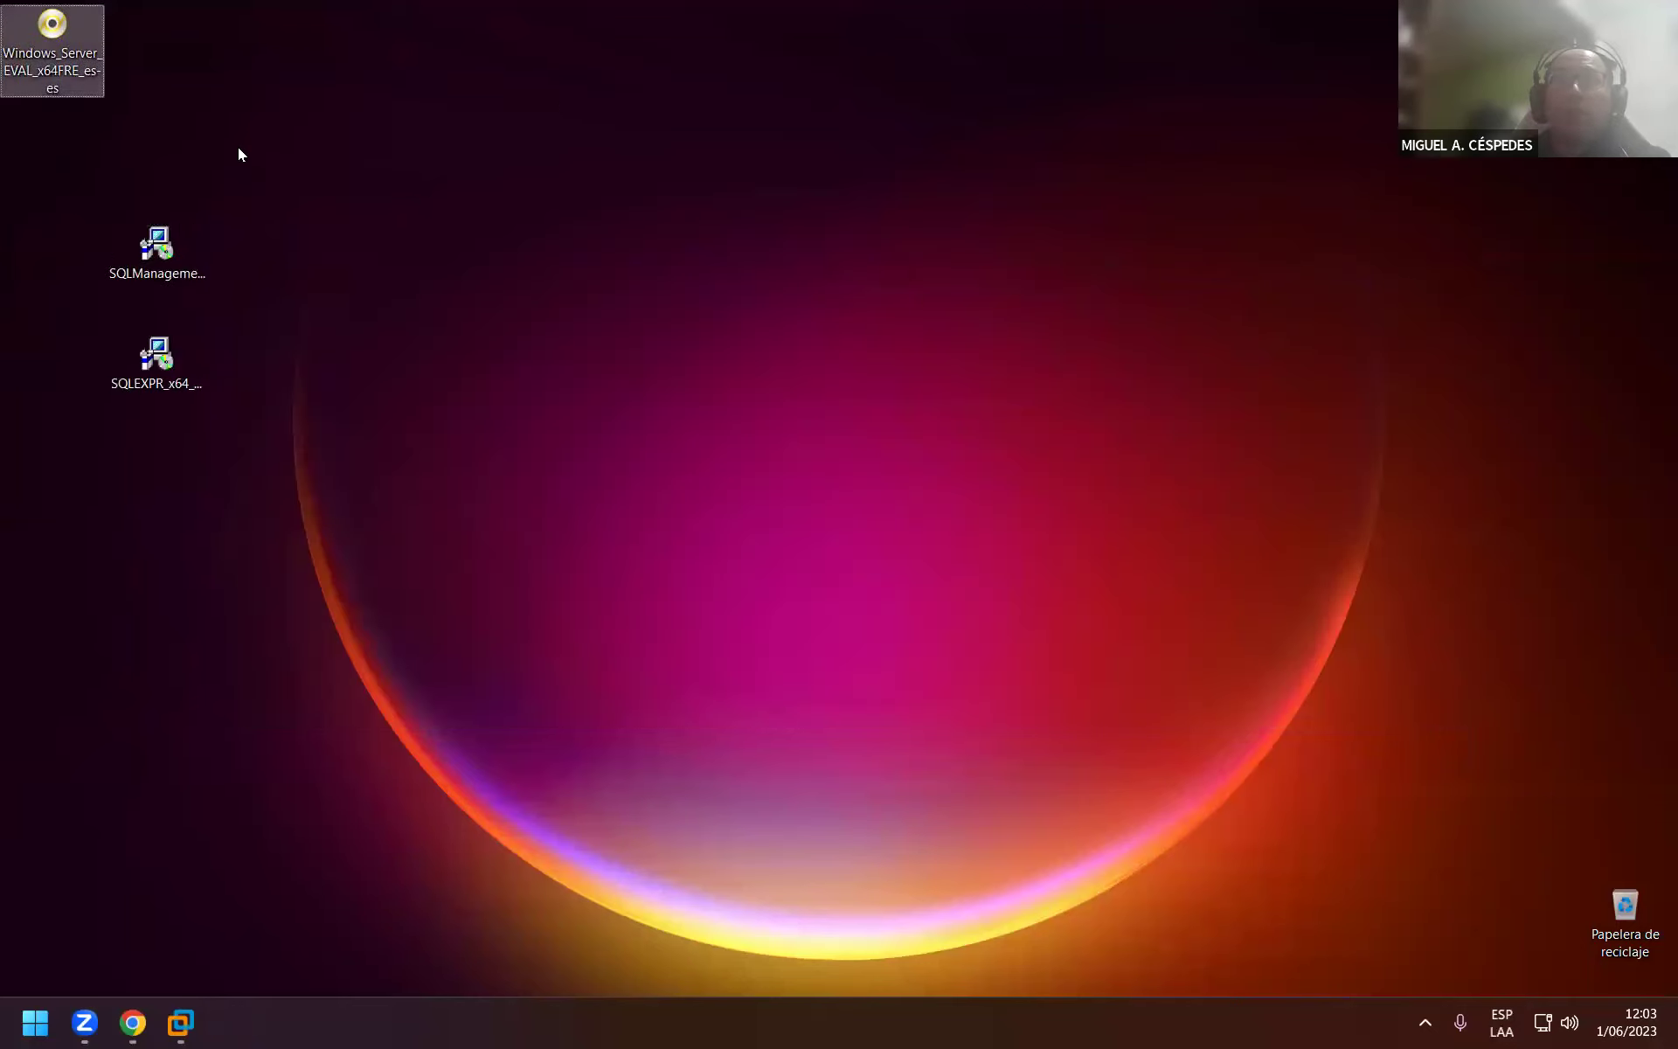
Create a new desktop folder named 'SQL SERVER 2012'.
{"action": "right_click", "coordinate": [72, 132]}
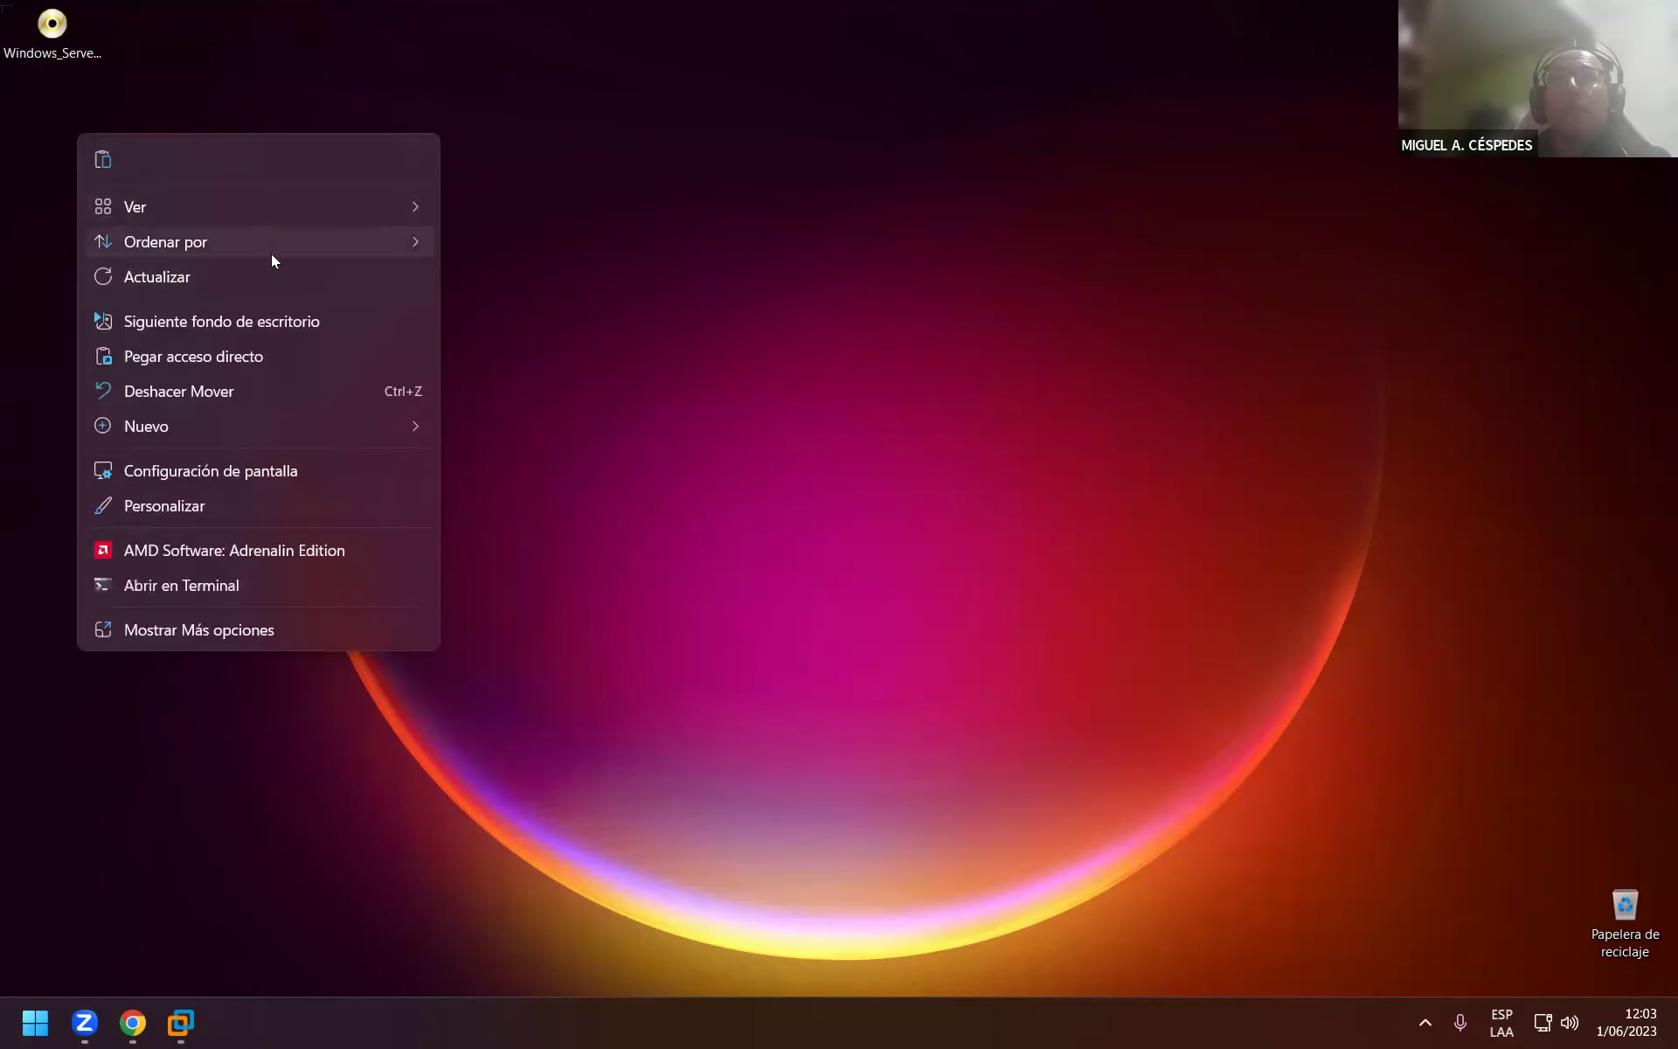
{"action": "left_click", "coordinate": [489, 434]}
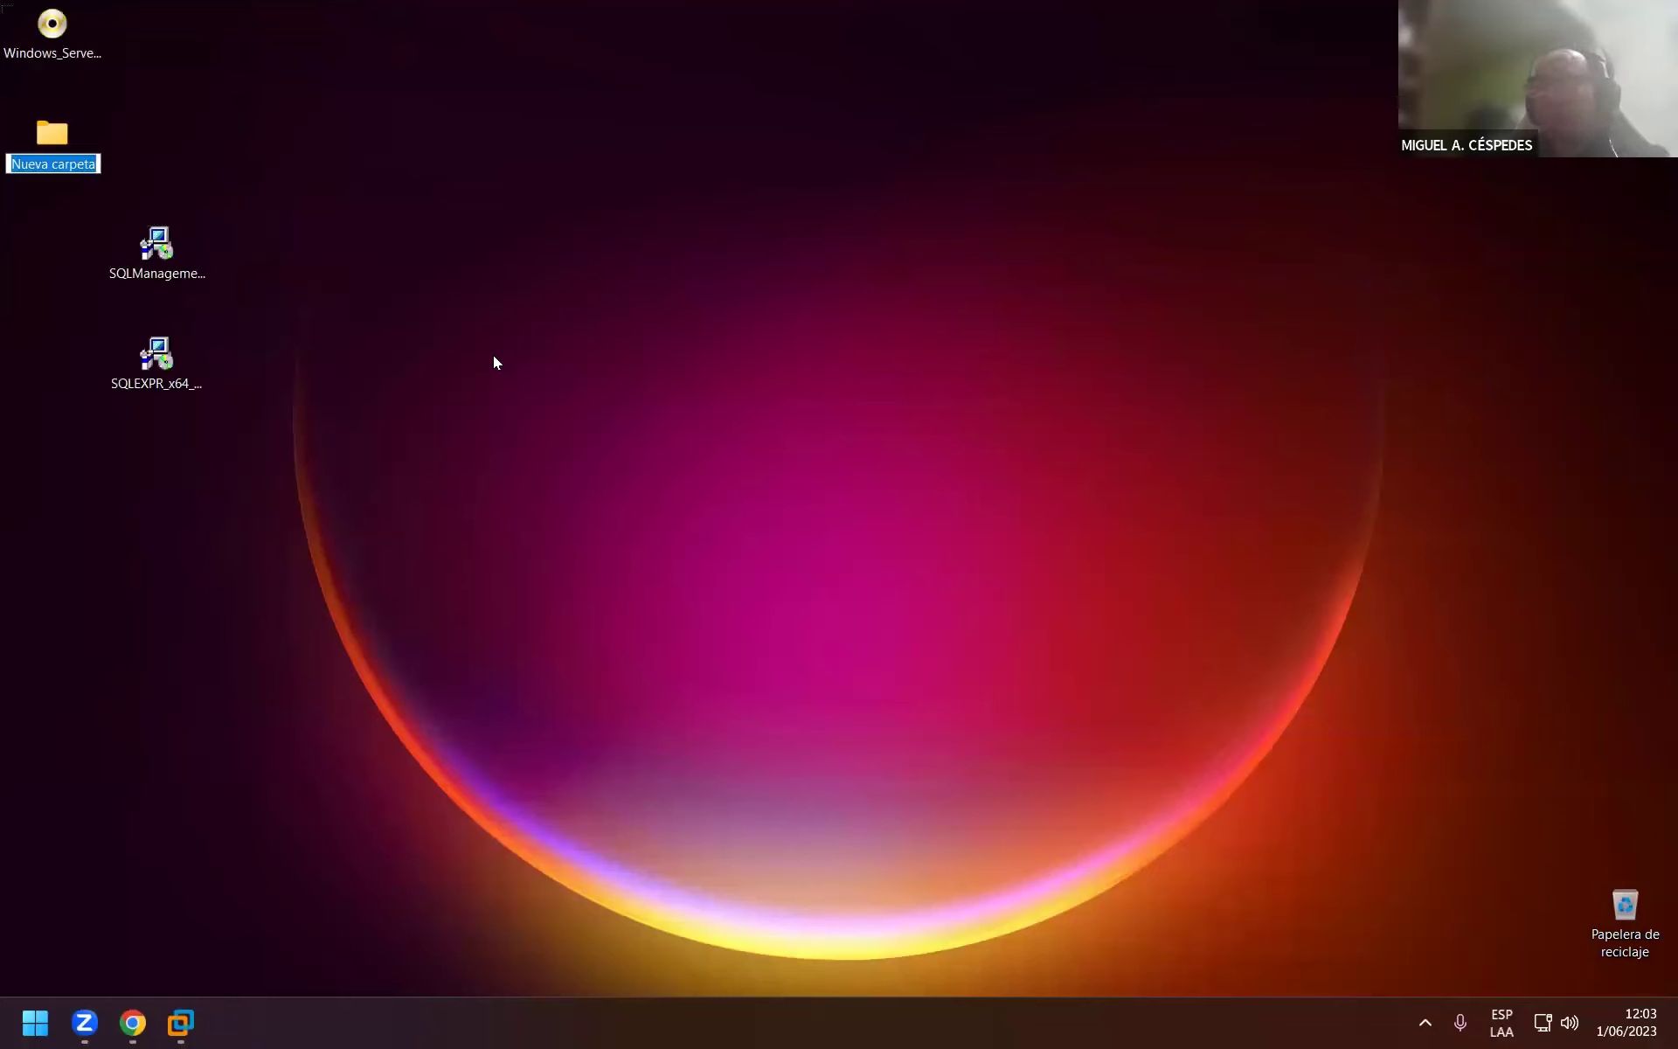
{"action": "type", "text": "SQL"}
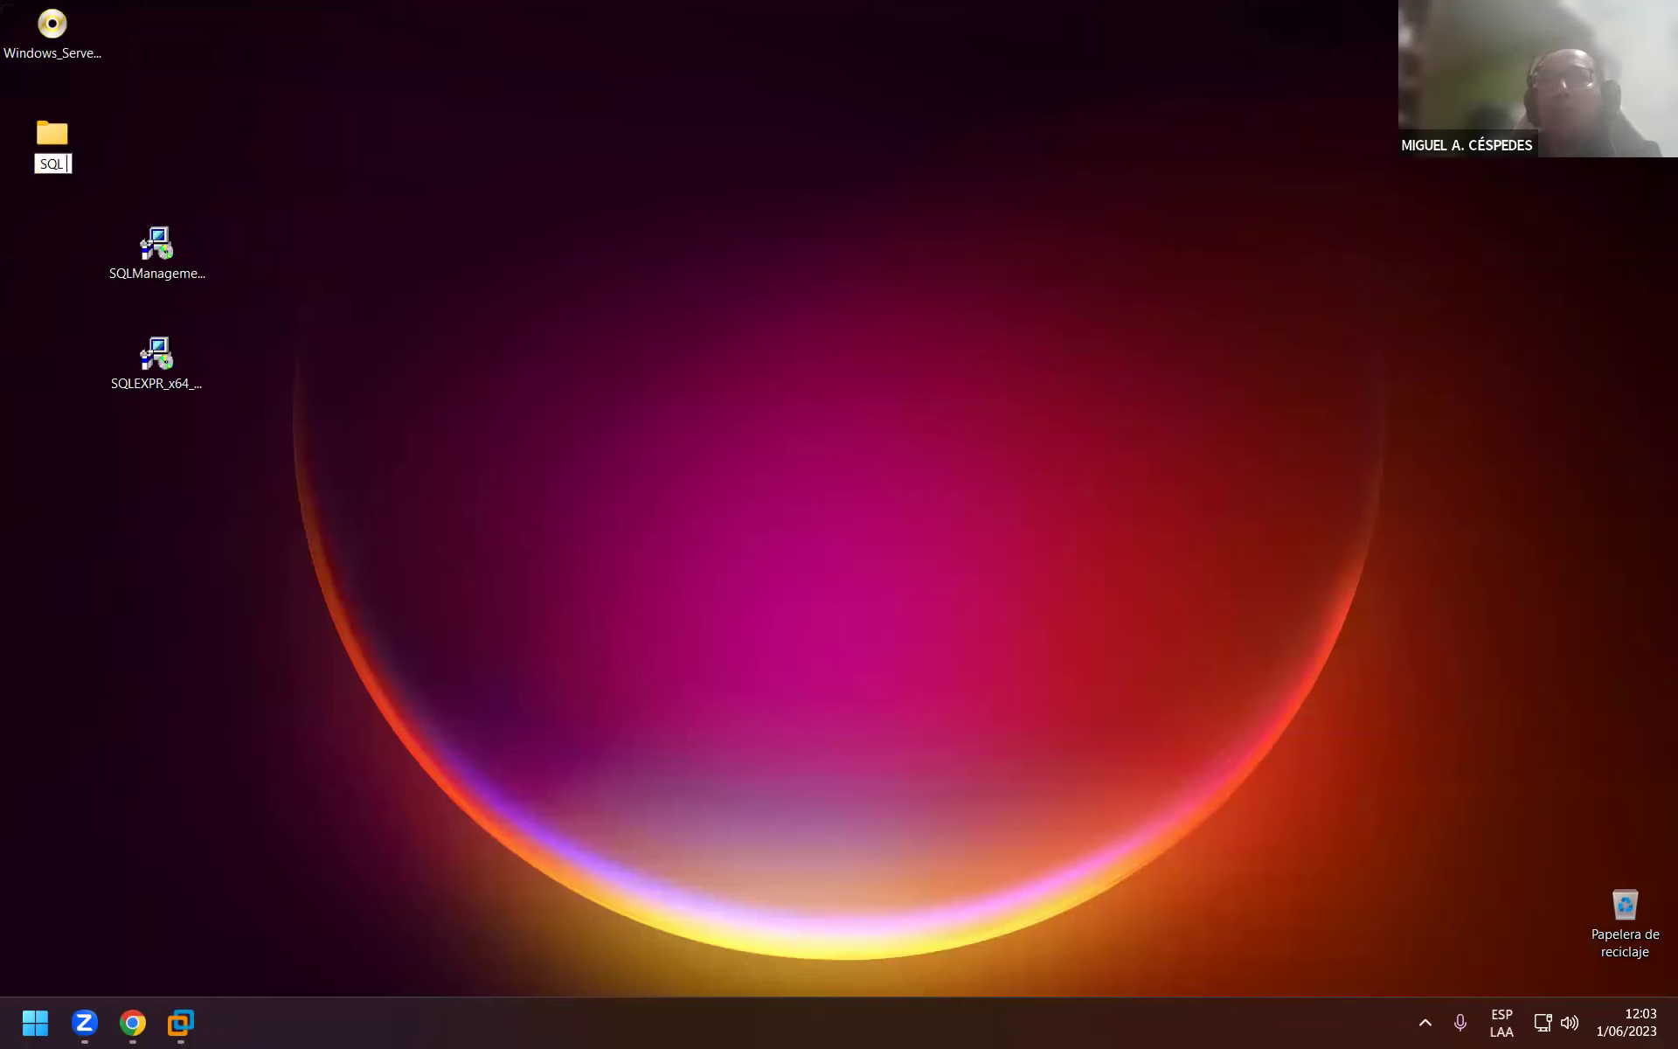
{"action": "type", "text": " SERVER"}
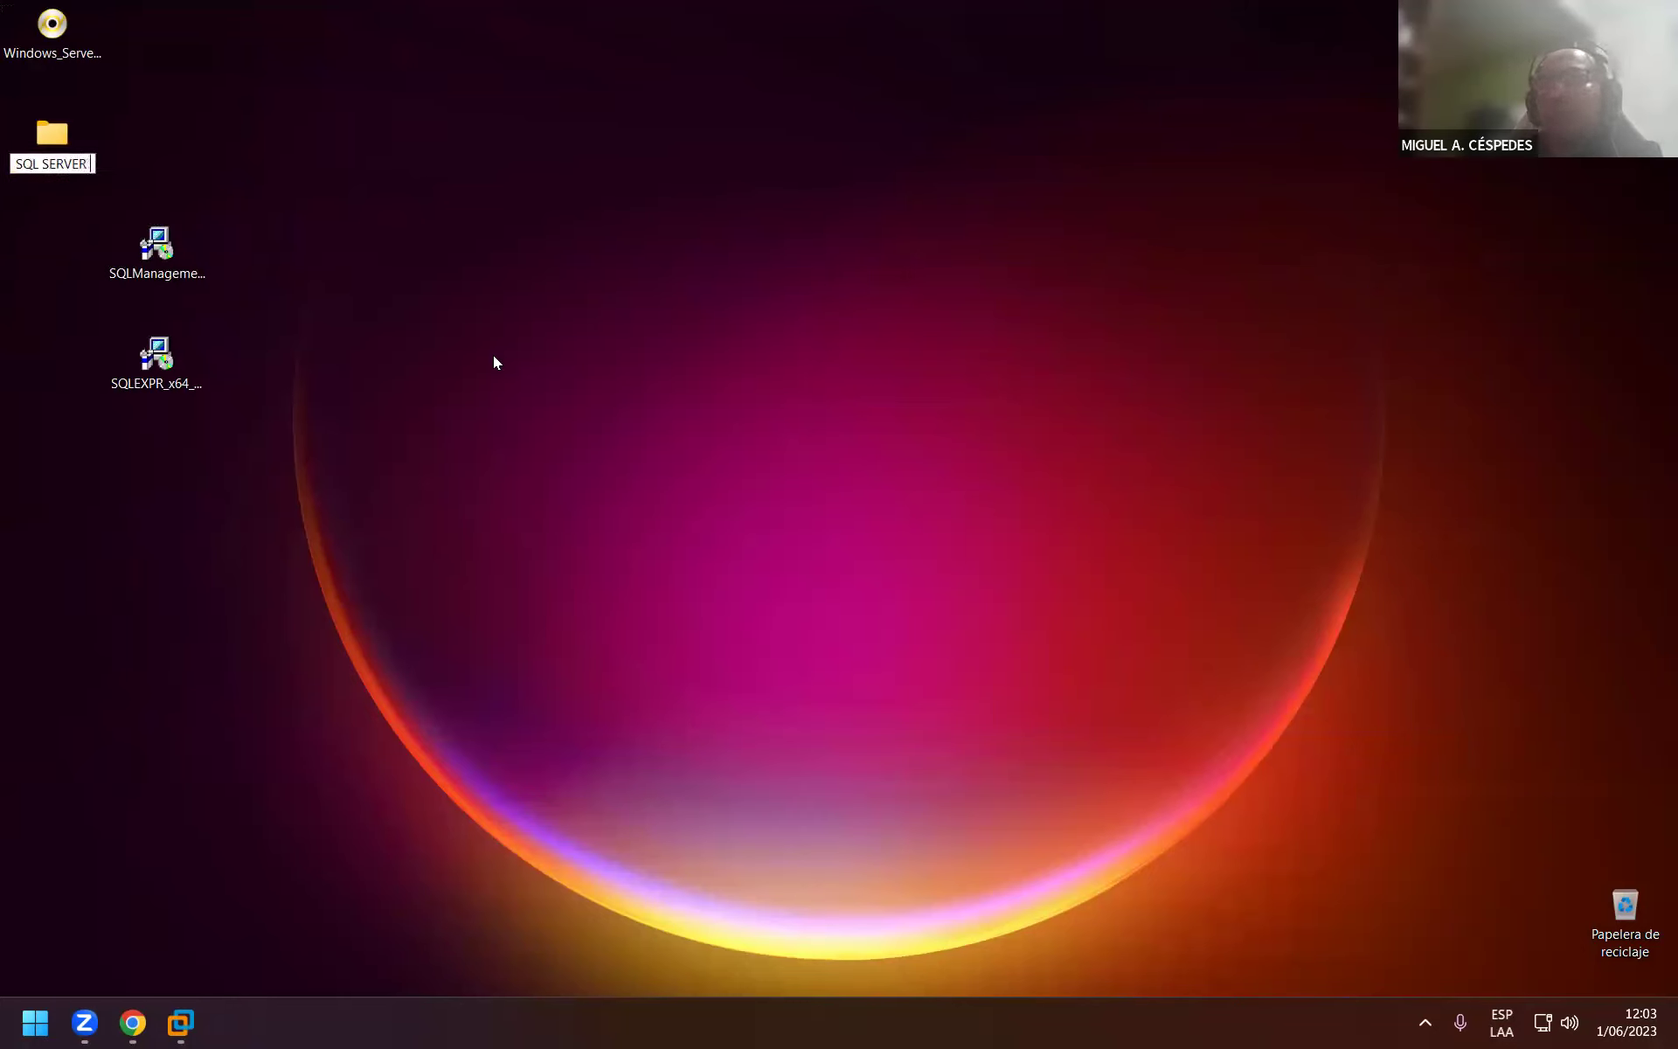
{"action": "type", "text": " 2012"}
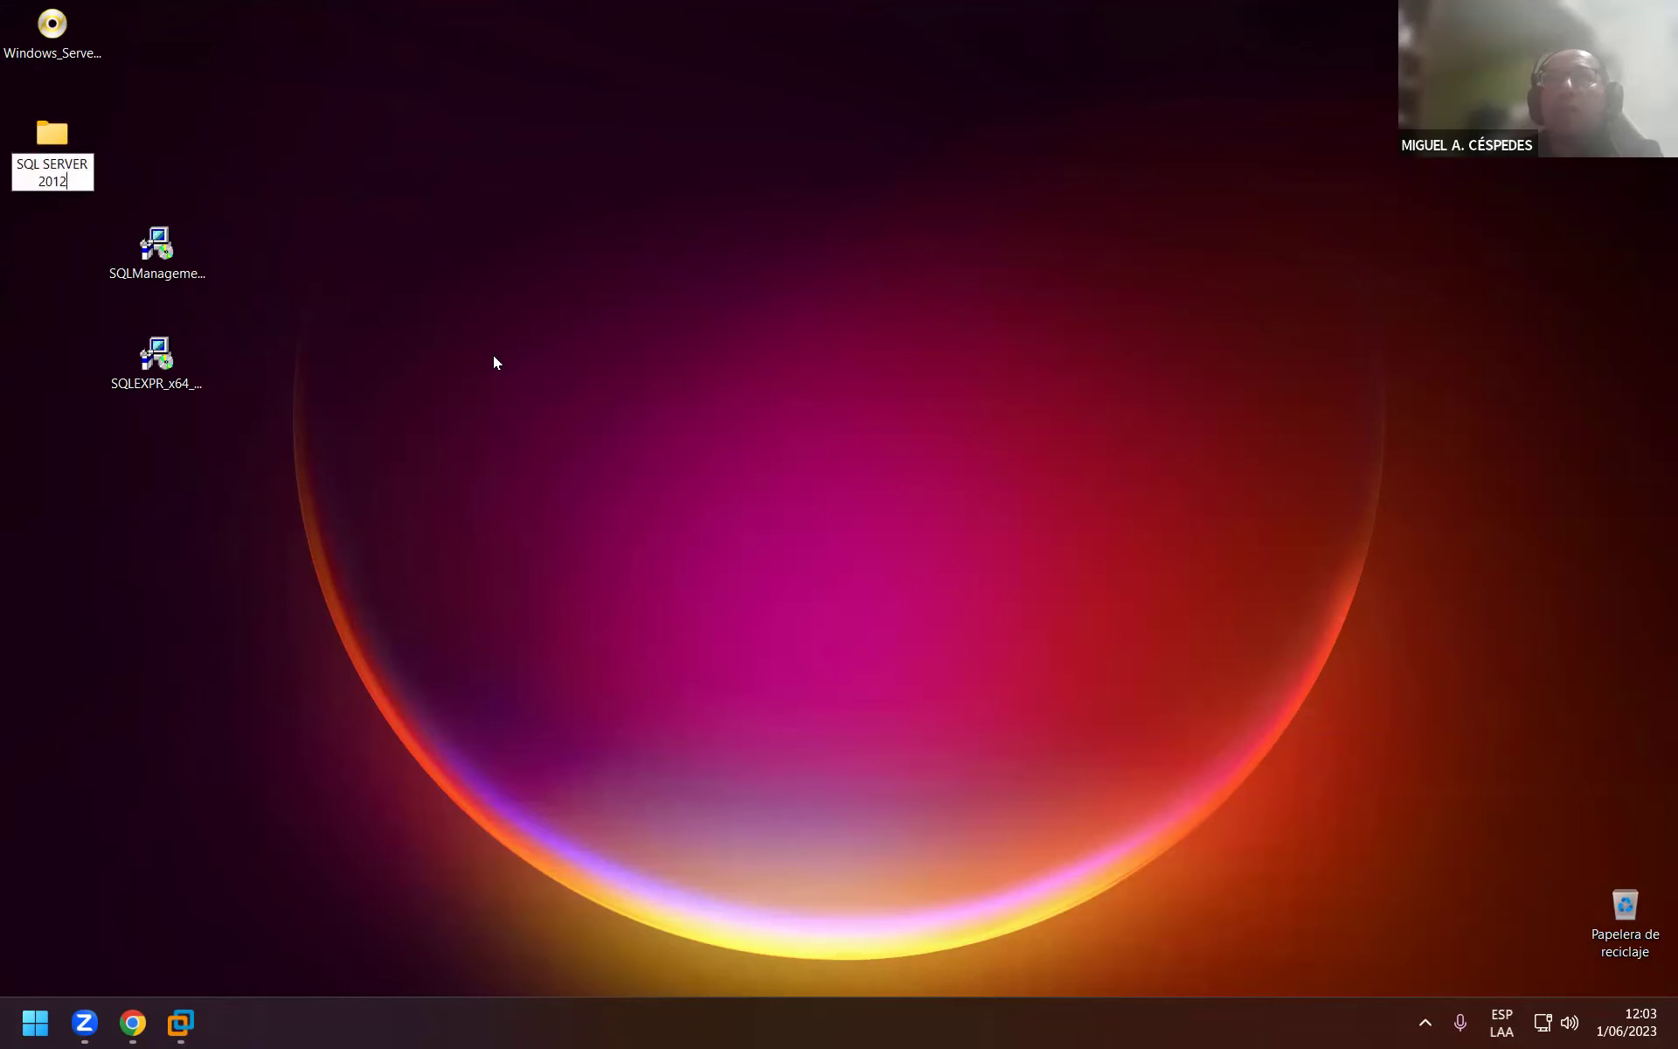
{"action": "key", "text": "Return"}
Move SQLEXPR_x64_ESN and SQLManagementStudio_x64_ESN into the SQL SERVER 2012 folder.
{"action": "left_click_drag", "start_coordinate": [345, 439], "coordinate": [71, 143]}
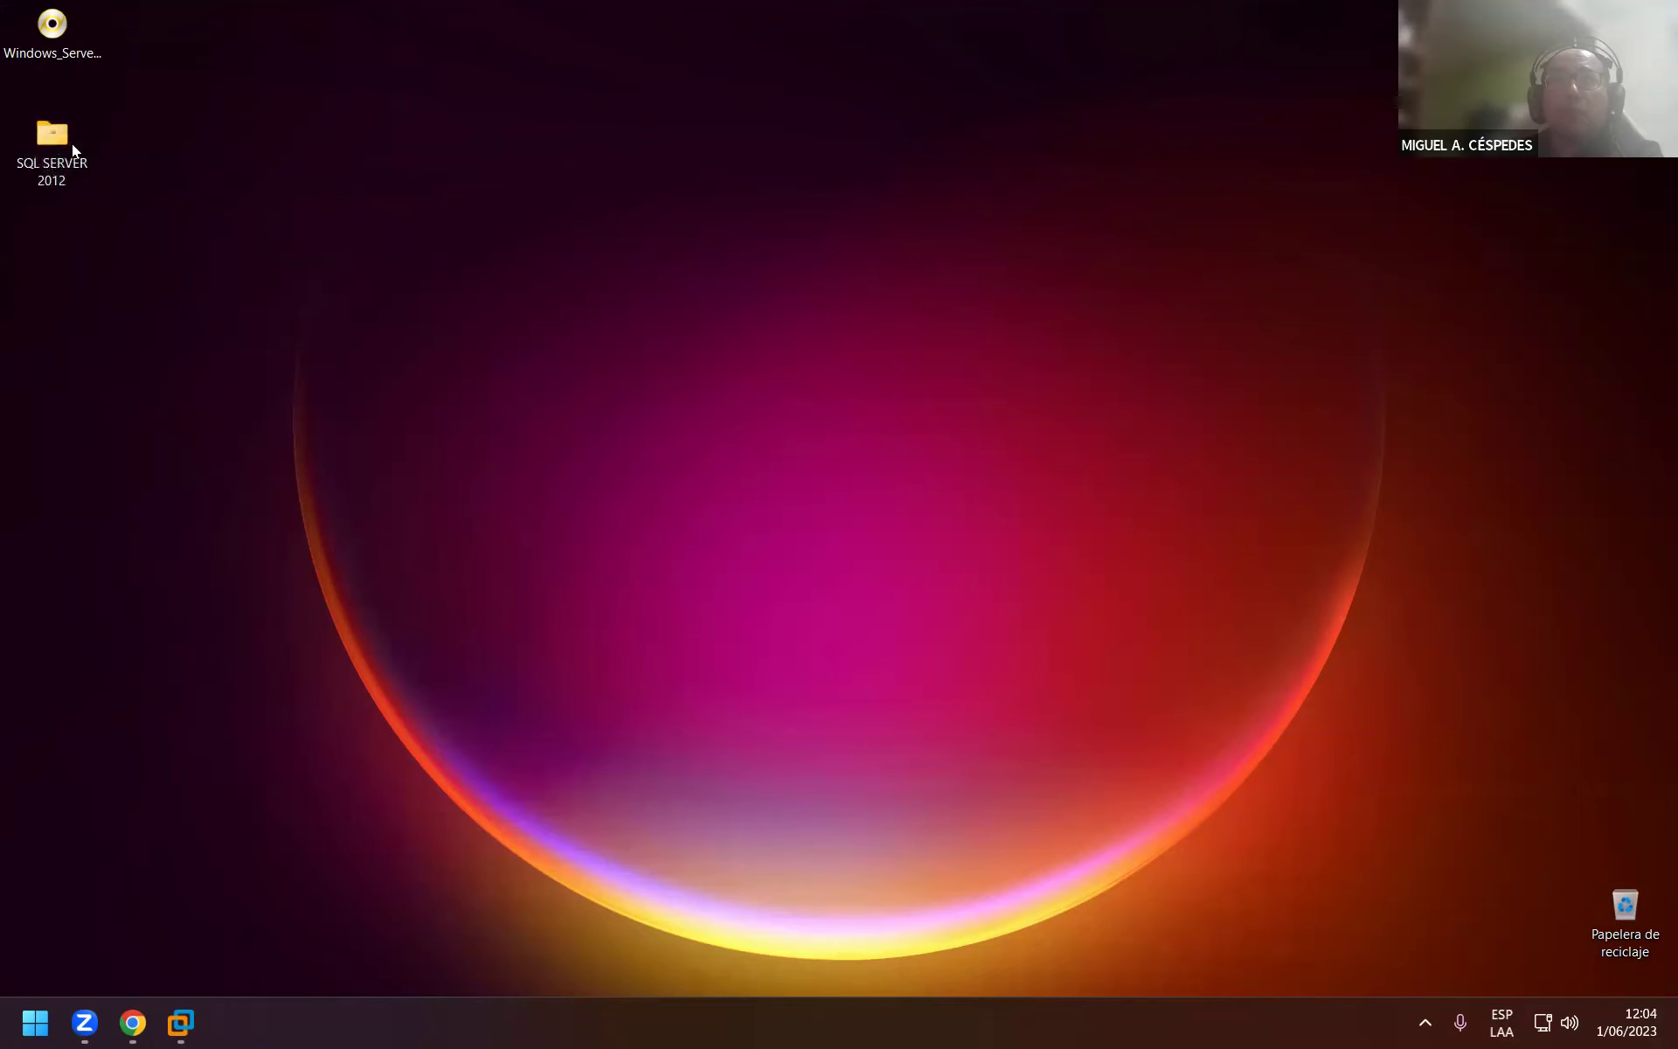
{"action": "right_click", "coordinate": [51, 142]}
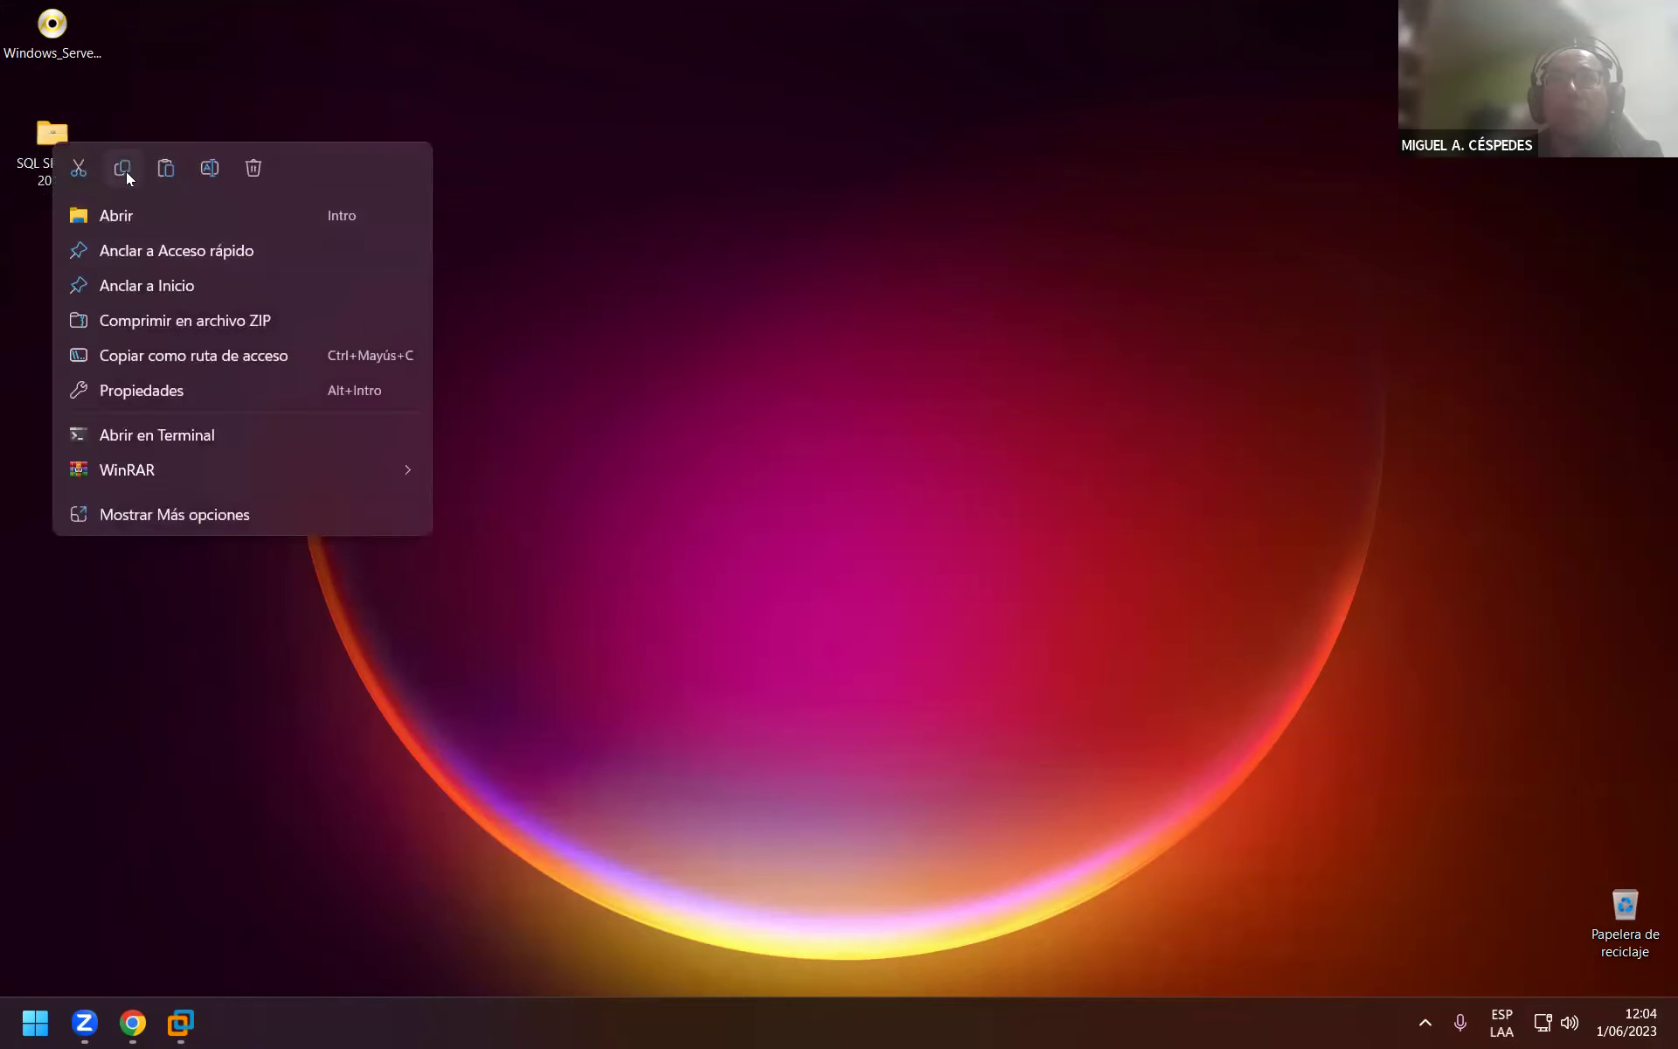
{"action": "left_click", "coordinate": [278, 349]}
{"action": "left_click", "coordinate": [836, 220]}
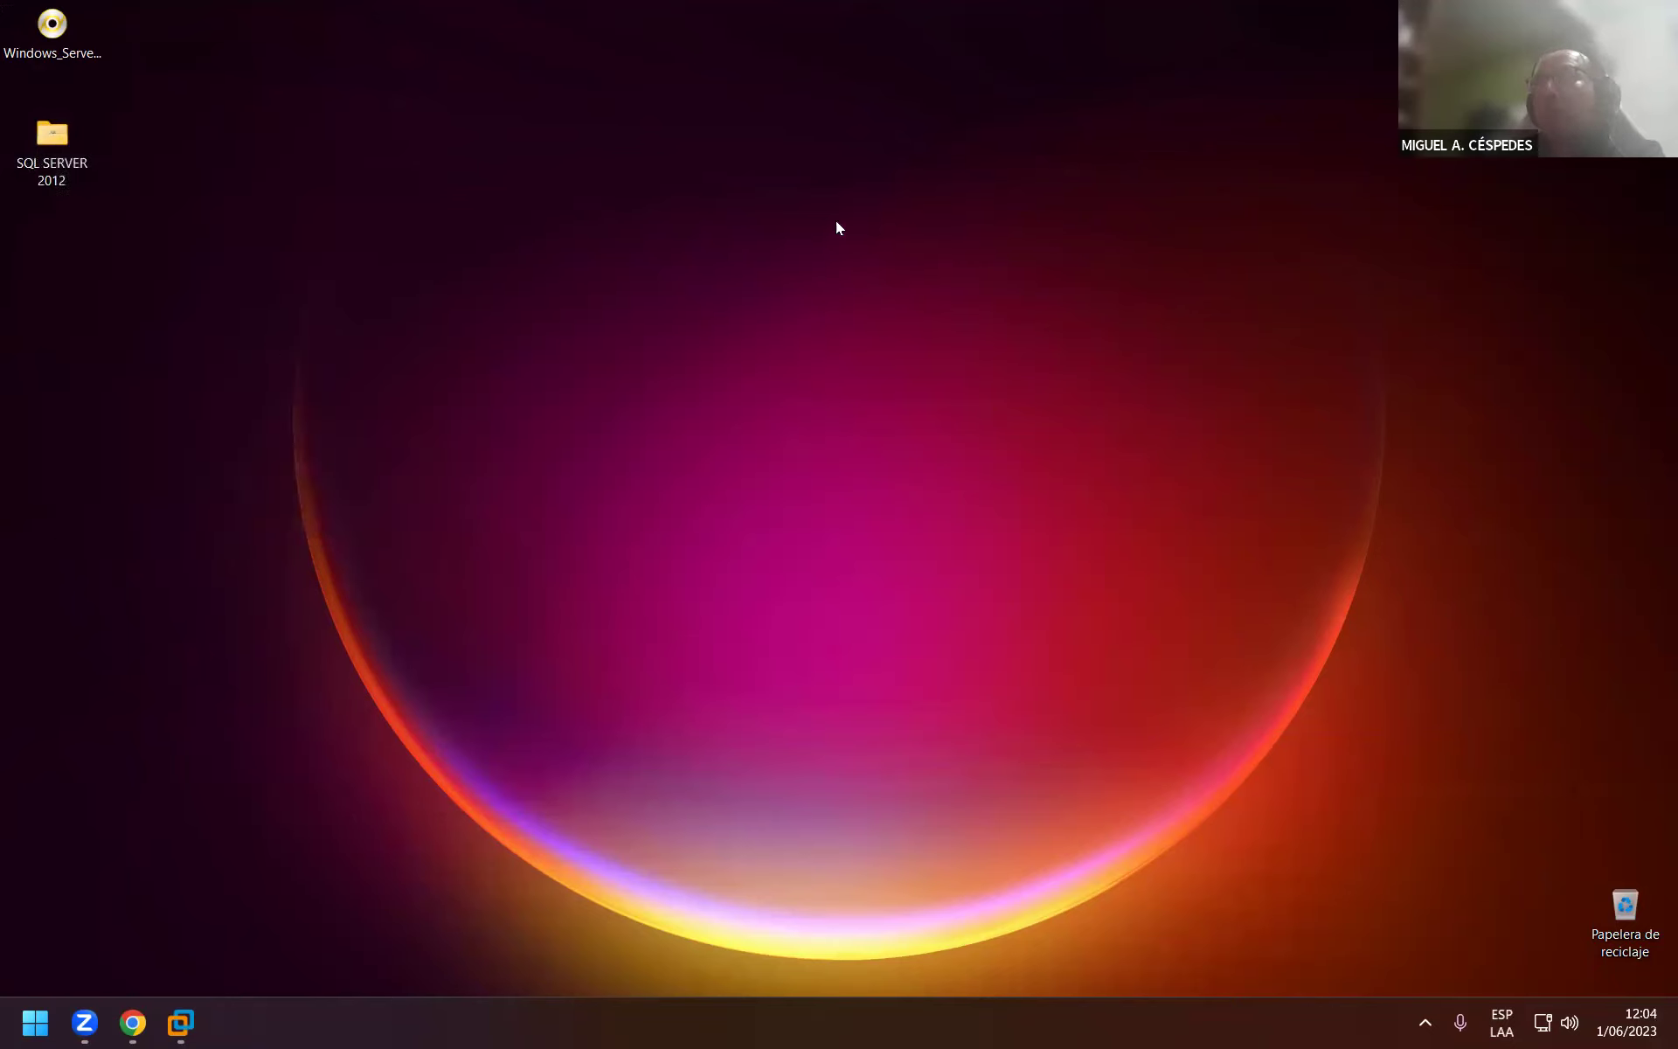
{"action": "key", "text": "super+e"}
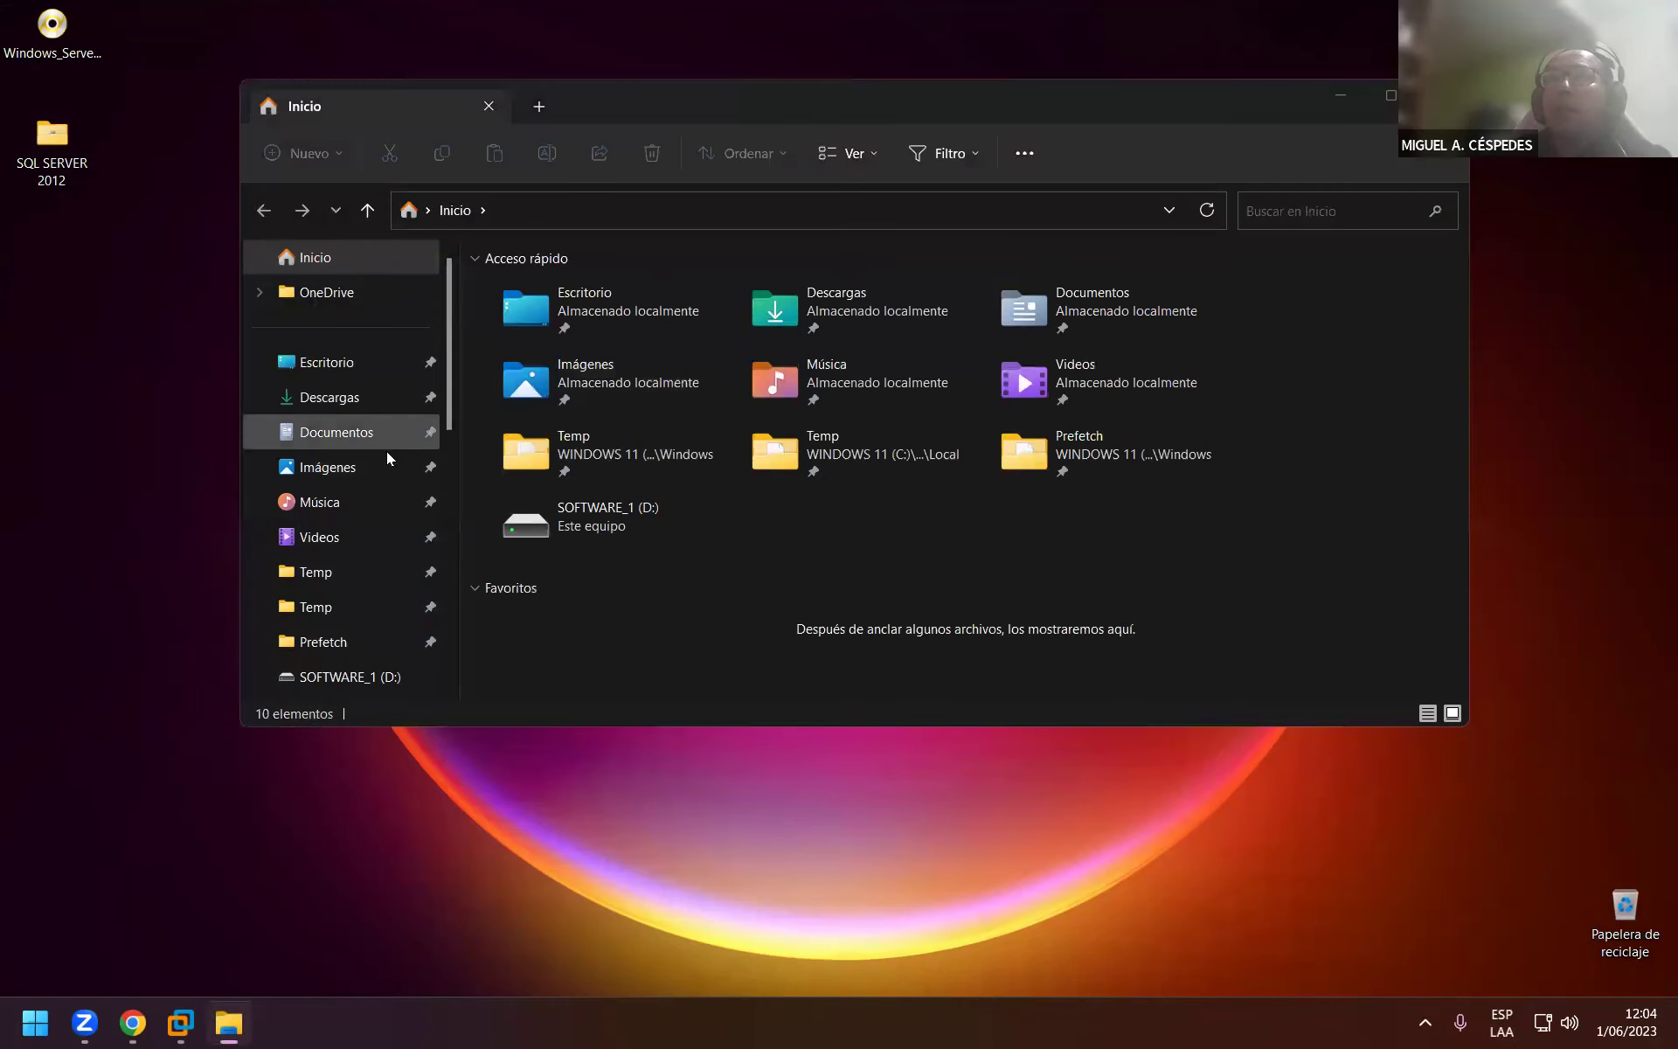
Paste the SQL SERVER 2012 folder into C:\COMPARTIMIENTO.
{"action": "scroll", "coordinate": [383, 622], "scroll_direction": "down", "scroll_amount": 3}
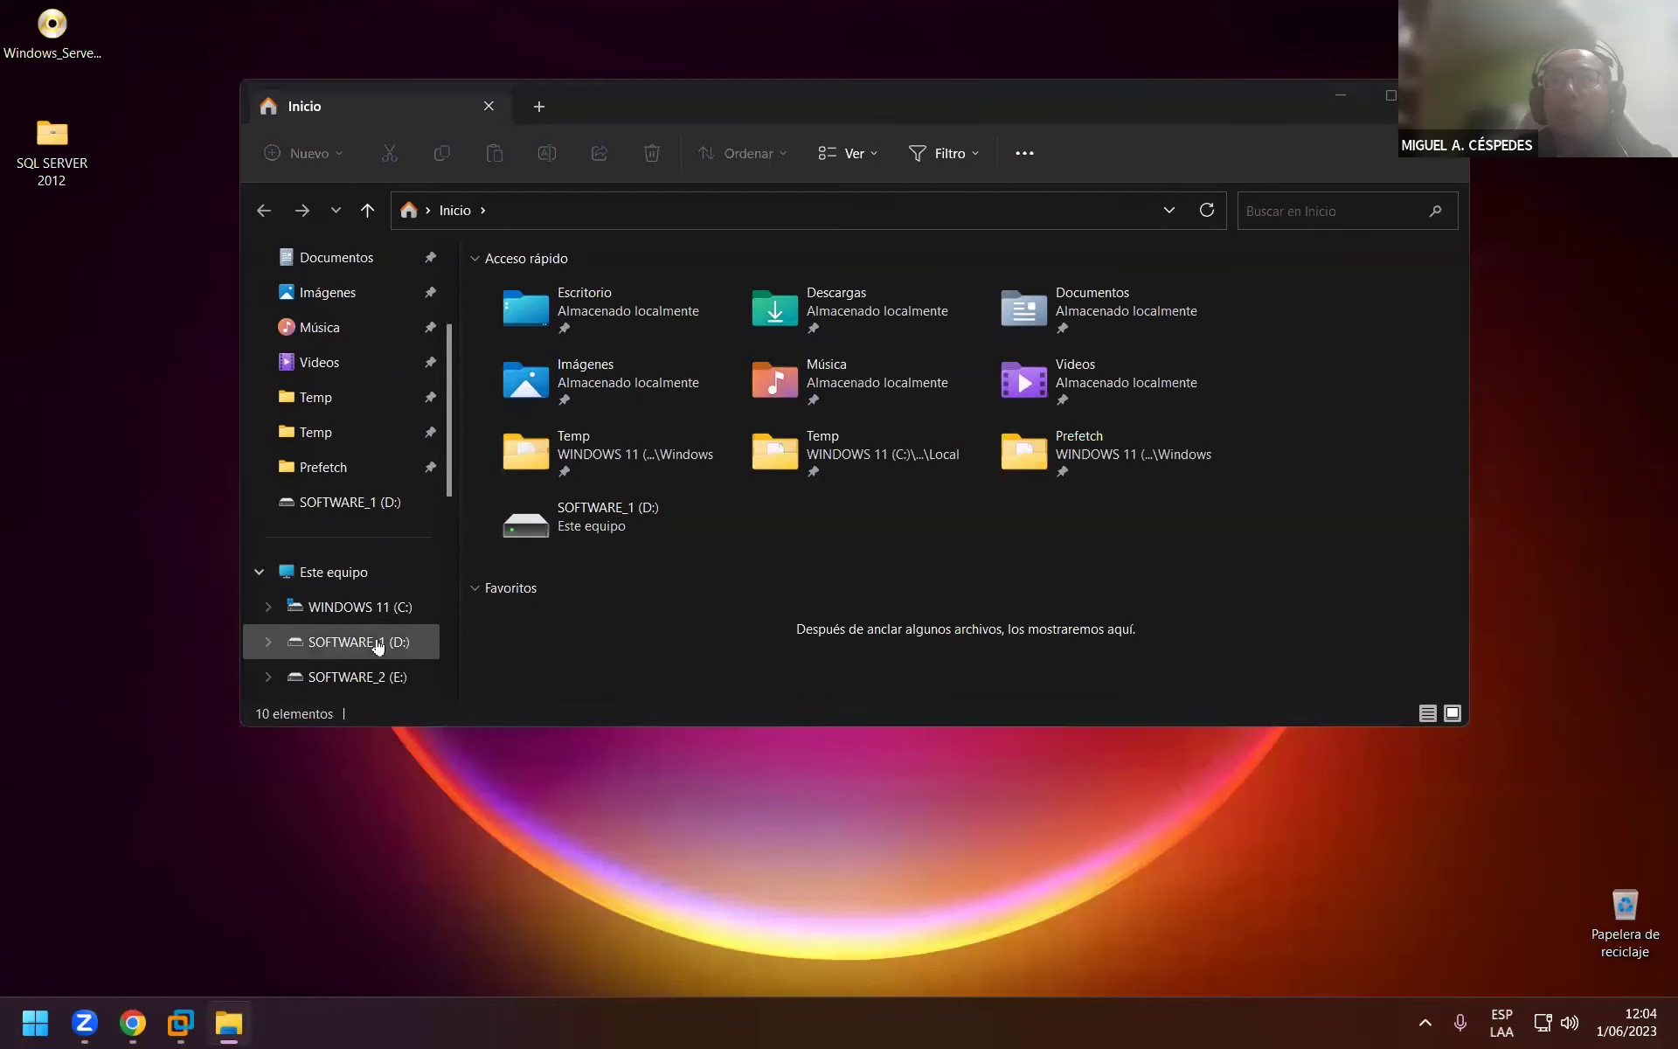
{"action": "left_click", "coordinate": [376, 605]}
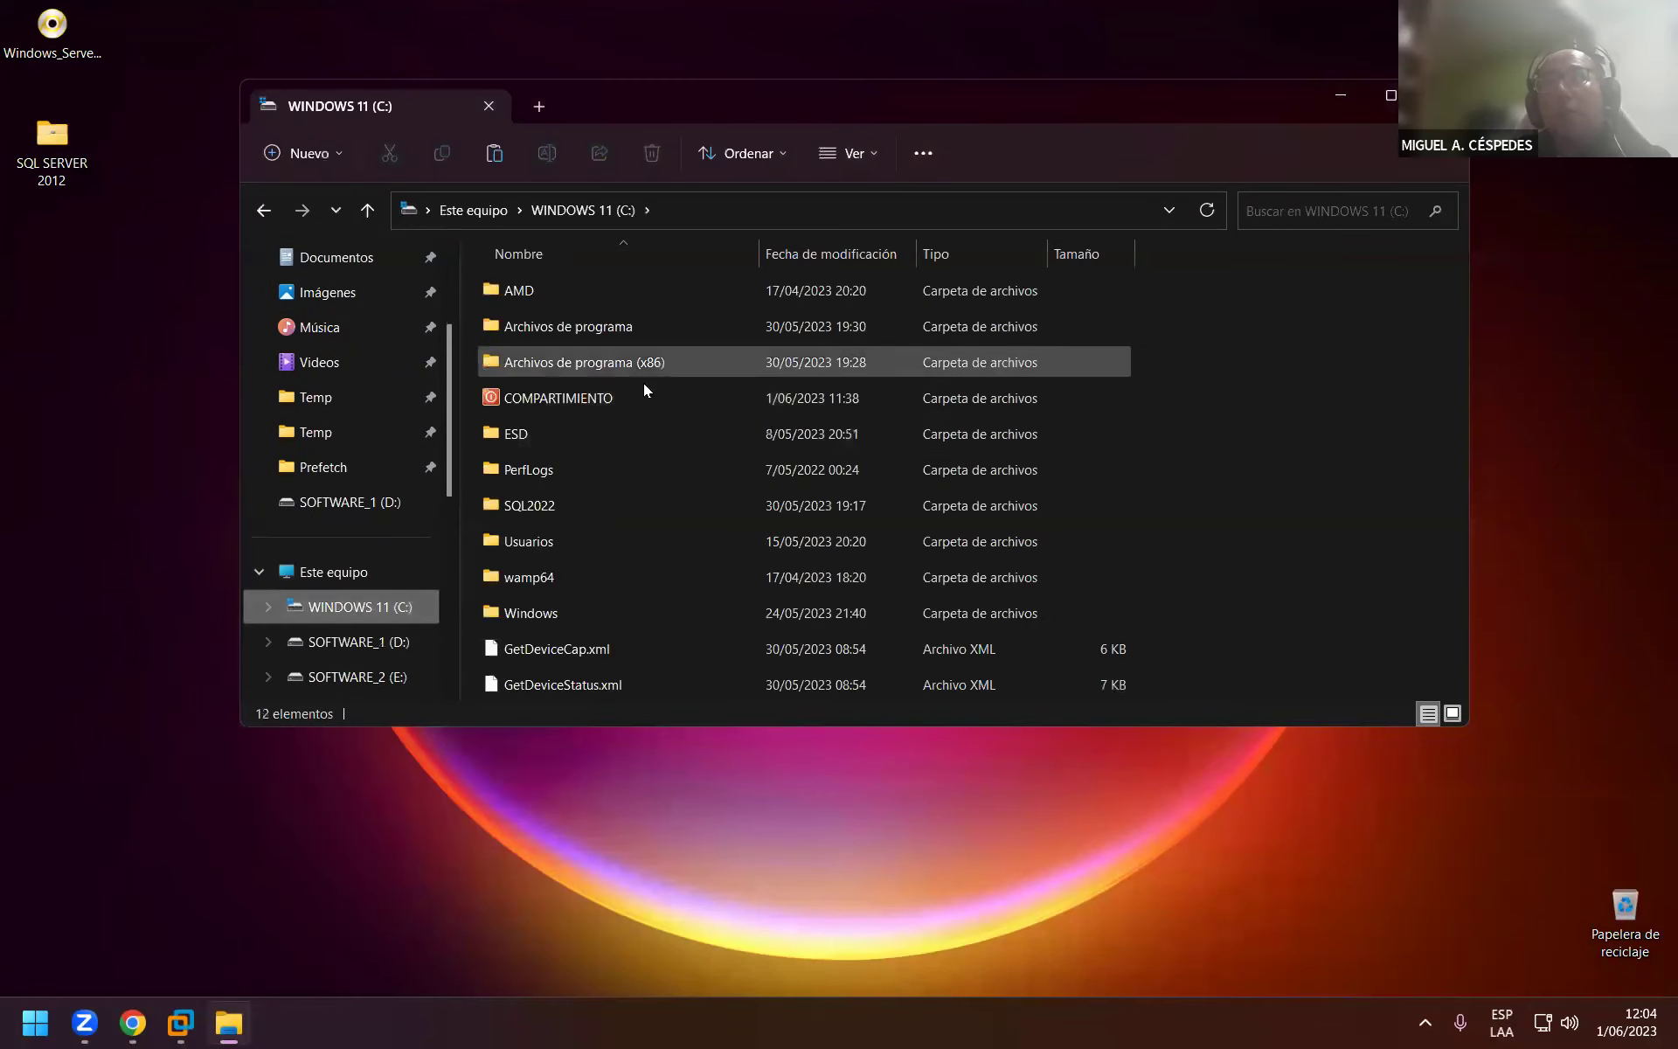
{"action": "double_click", "coordinate": [620, 397]}
{"action": "right_click", "coordinate": [697, 538]}
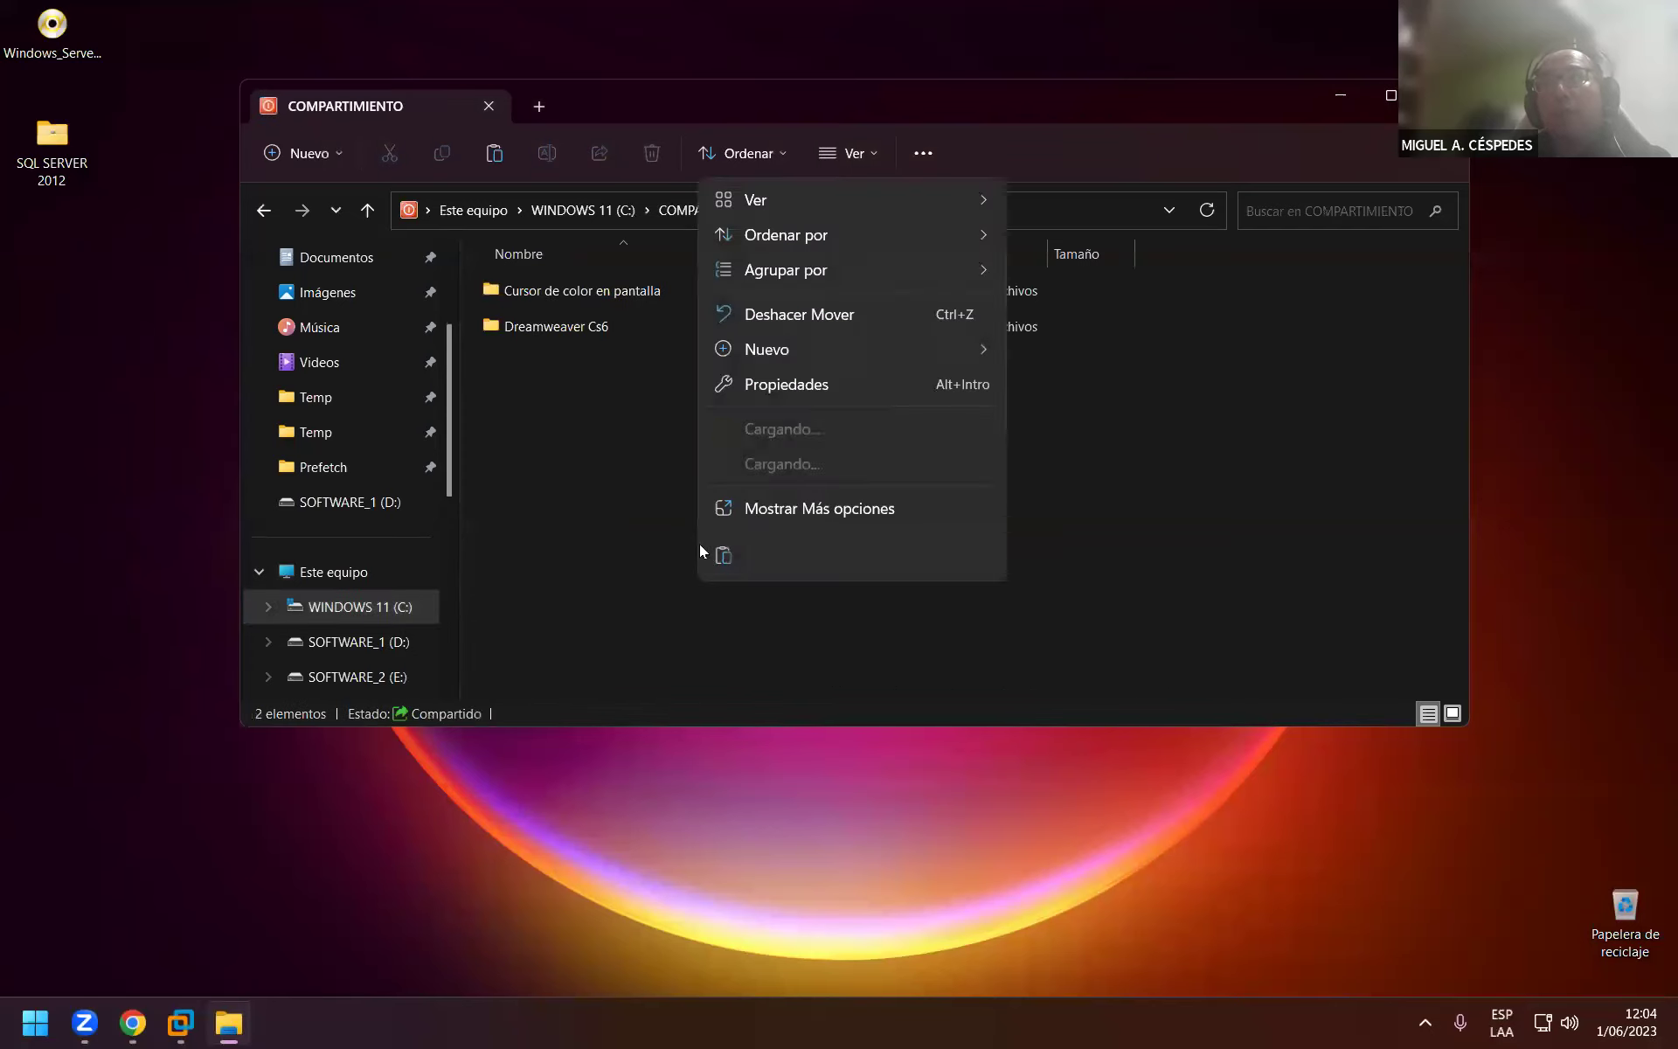
{"action": "left_click", "coordinate": [725, 556]}
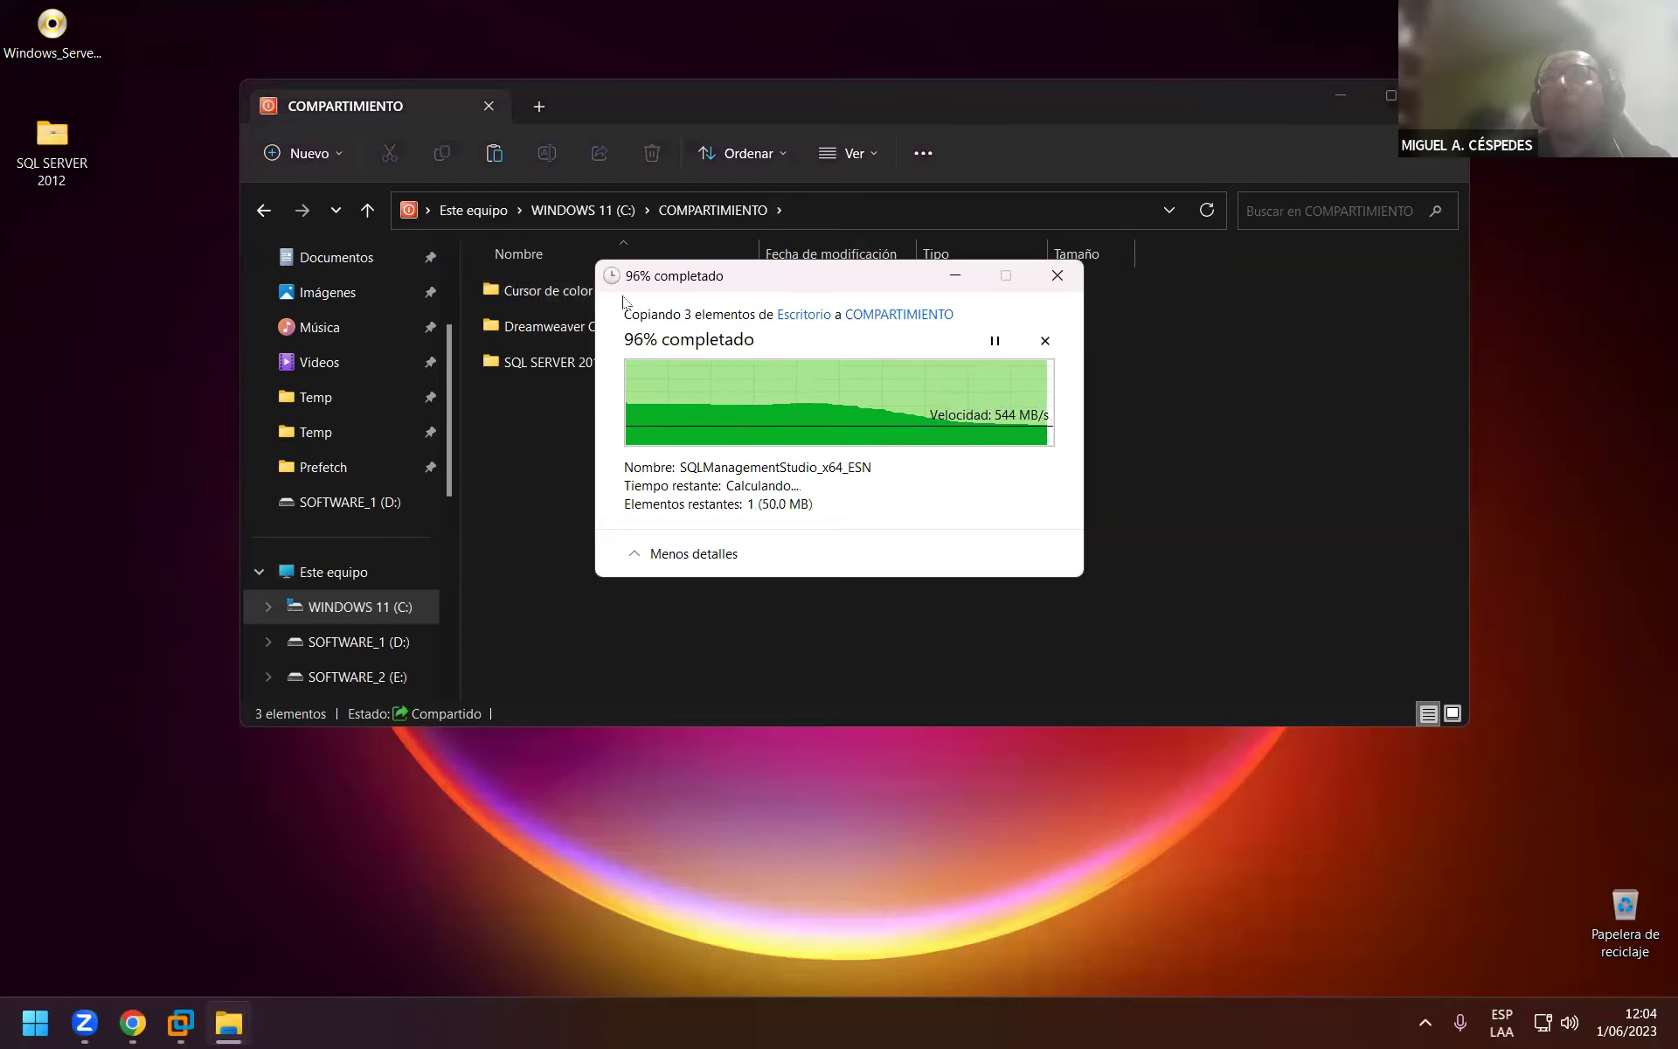
Delete the Cursor de color en pantalla folder and close the Explorer window.
{"action": "left_click", "coordinate": [565, 292]}
{"action": "right_click", "coordinate": [564, 291]}
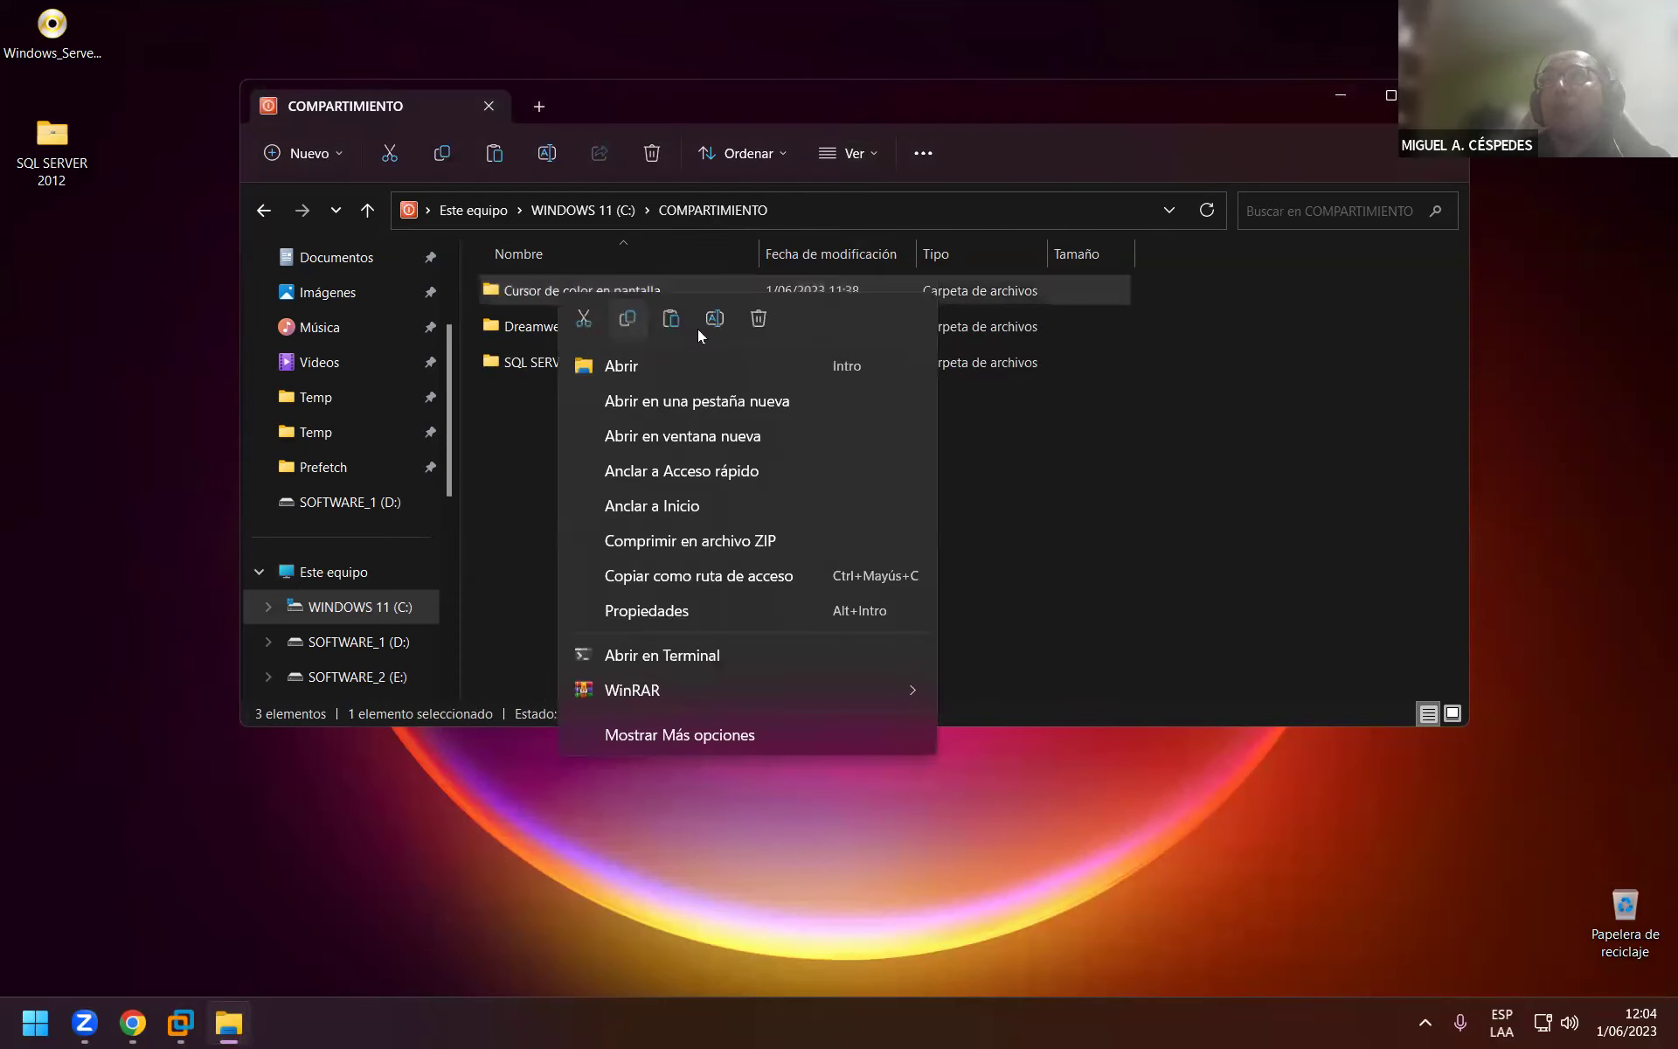
{"action": "left_click", "coordinate": [758, 320]}
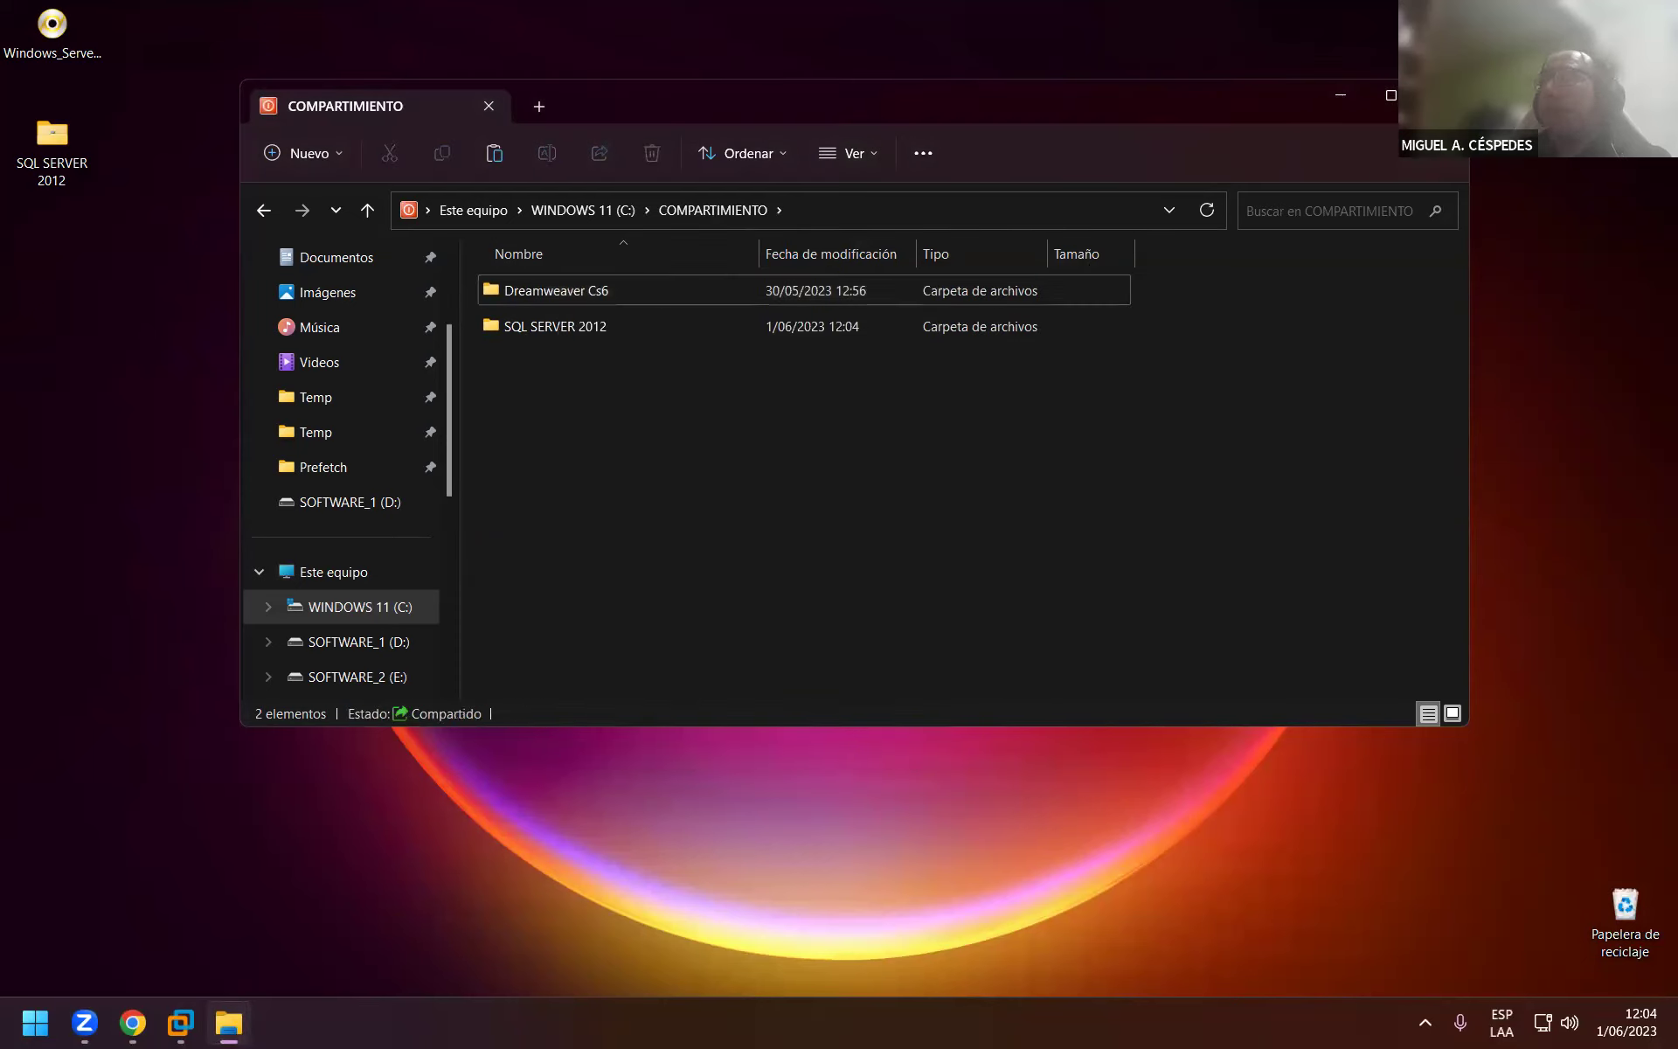
{"action": "key", "text": "alt+F4"}
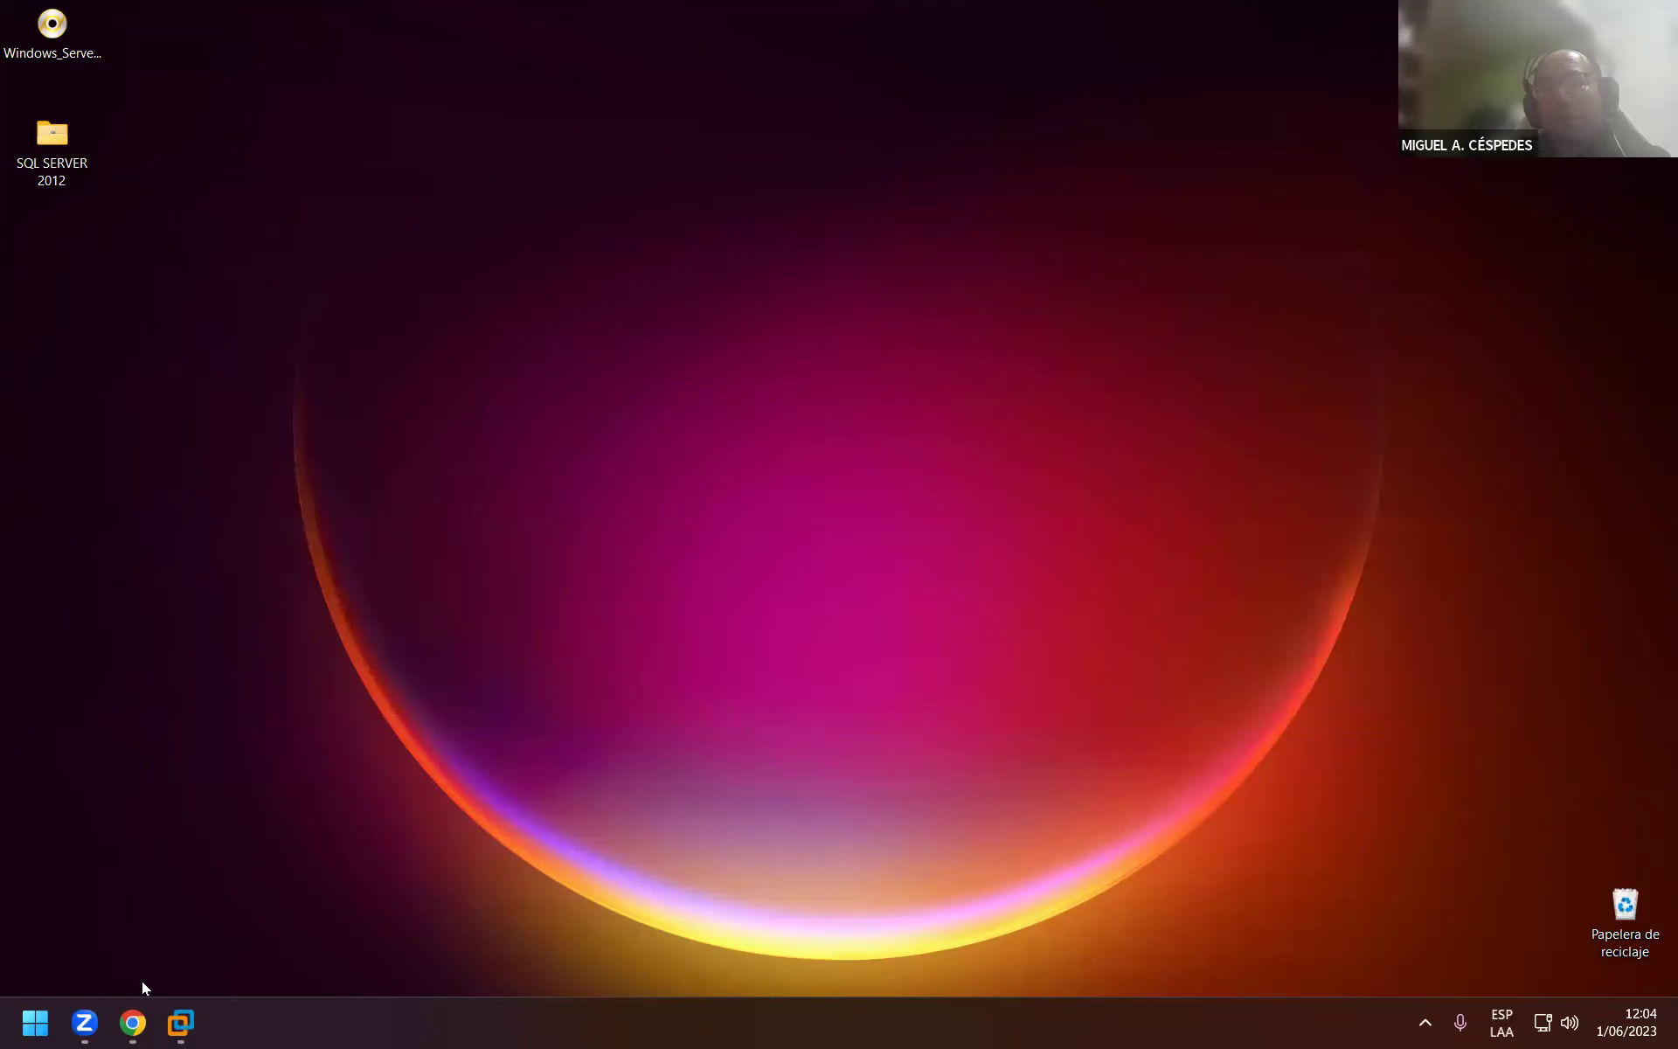
Restore Chrome and open Google Drive in a new tab.
{"action": "left_click", "coordinate": [197, 839]}
{"action": "mouse_move", "coordinate": [332, 232]}
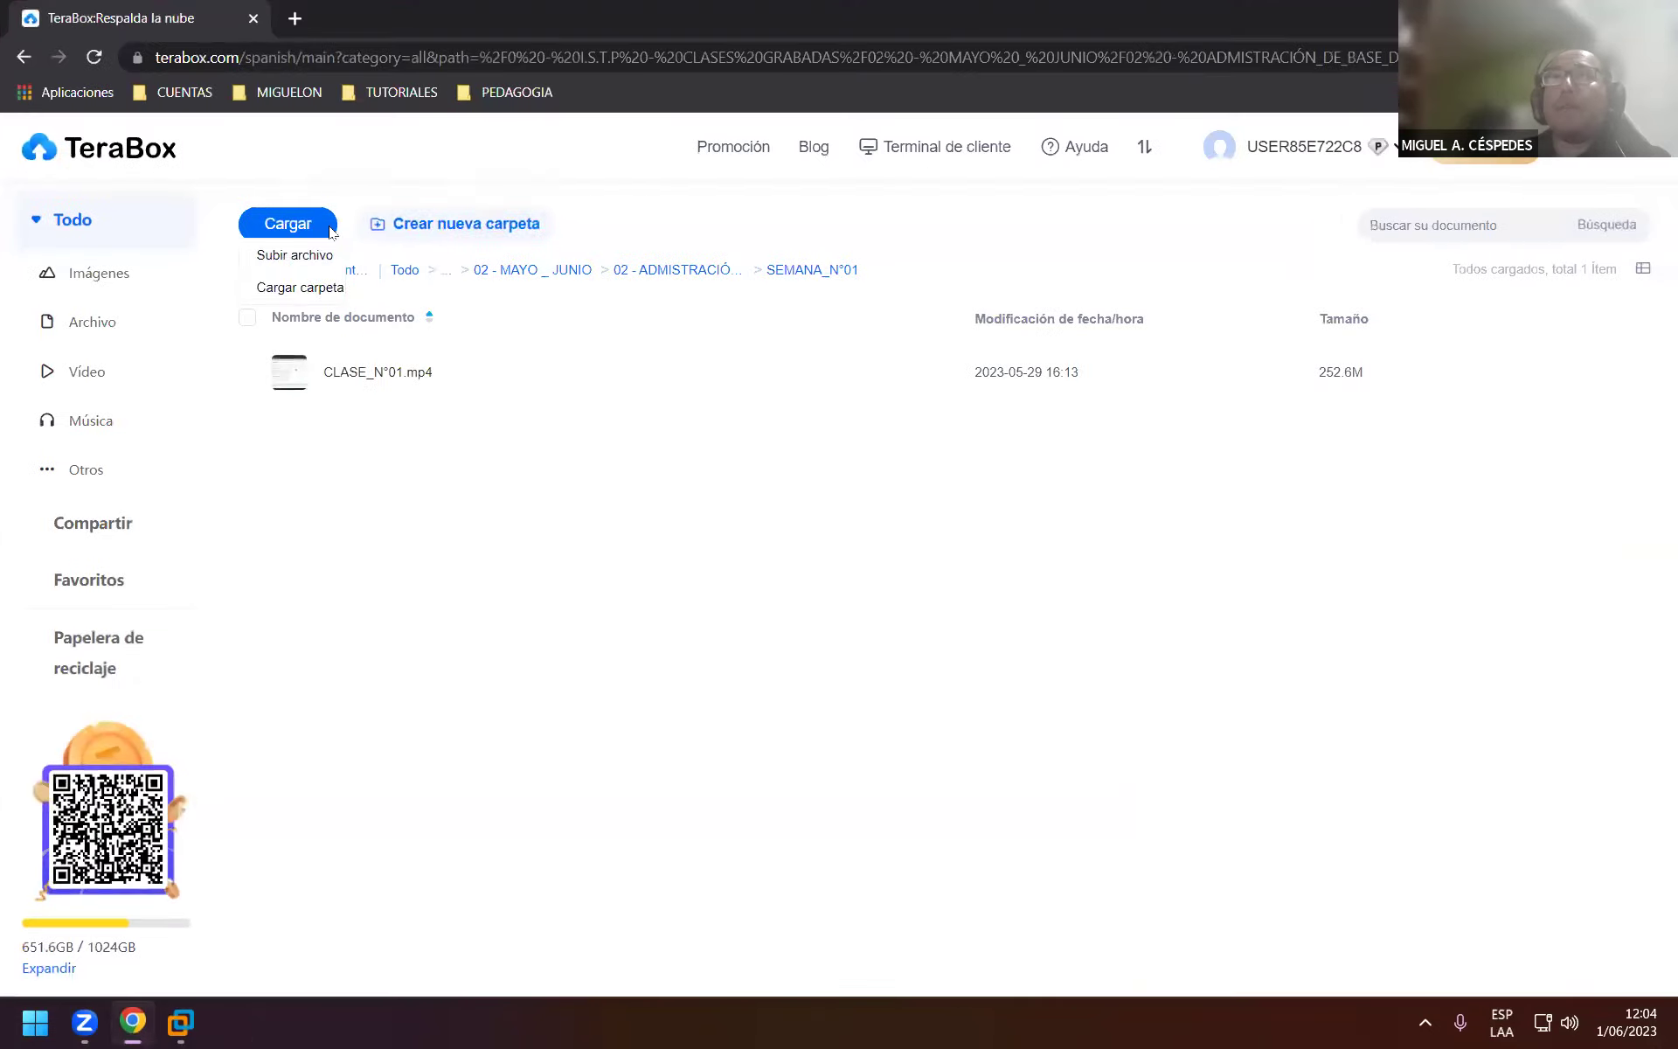
{"action": "left_click", "coordinate": [294, 18]}
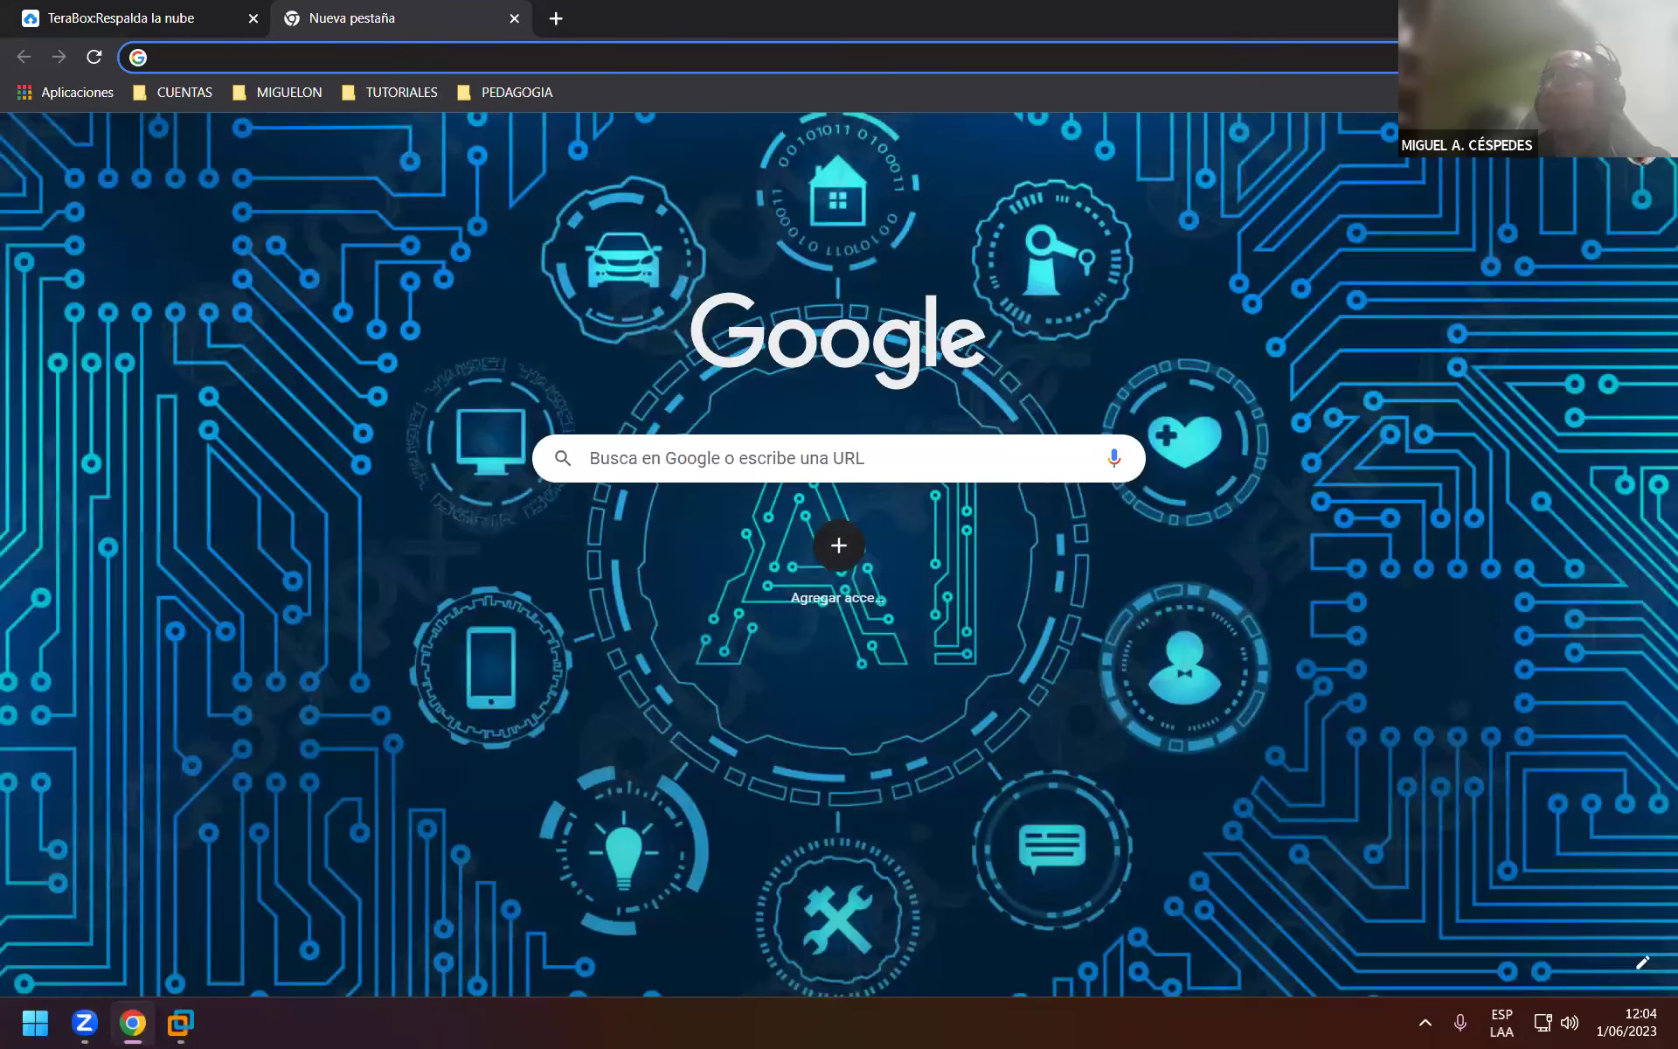
{"action": "left_click", "coordinate": [1599, 151]}
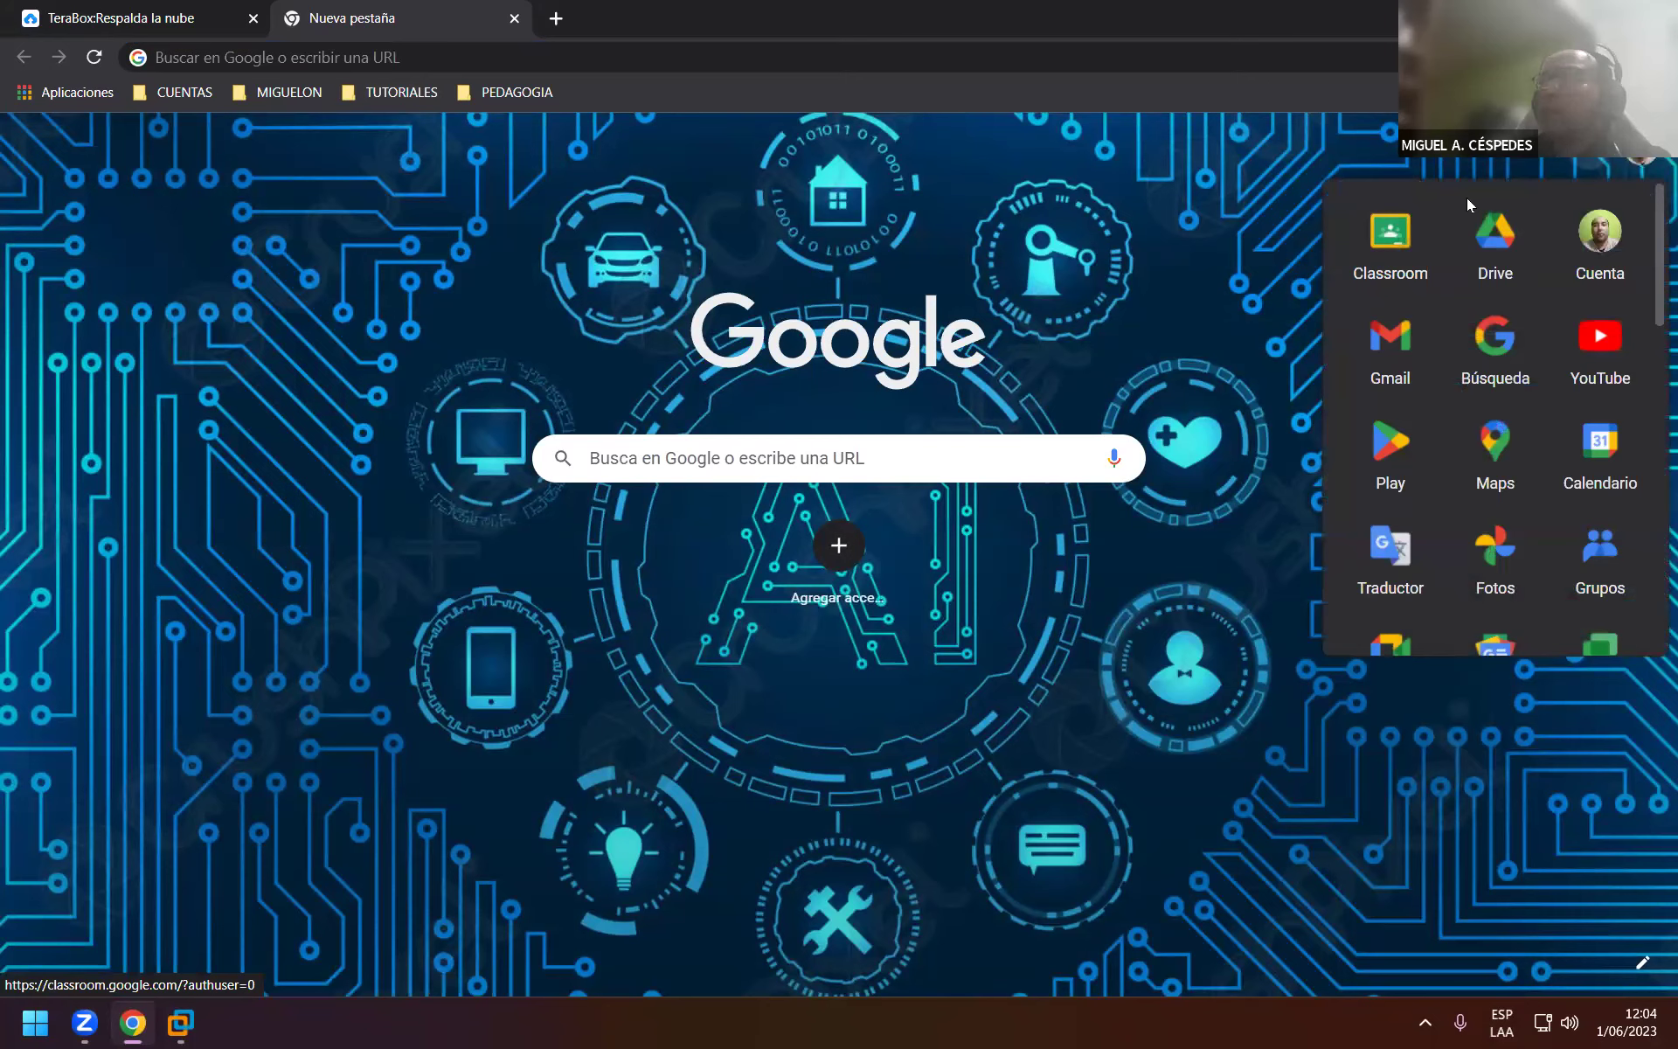
{"action": "left_click", "coordinate": [1468, 239]}
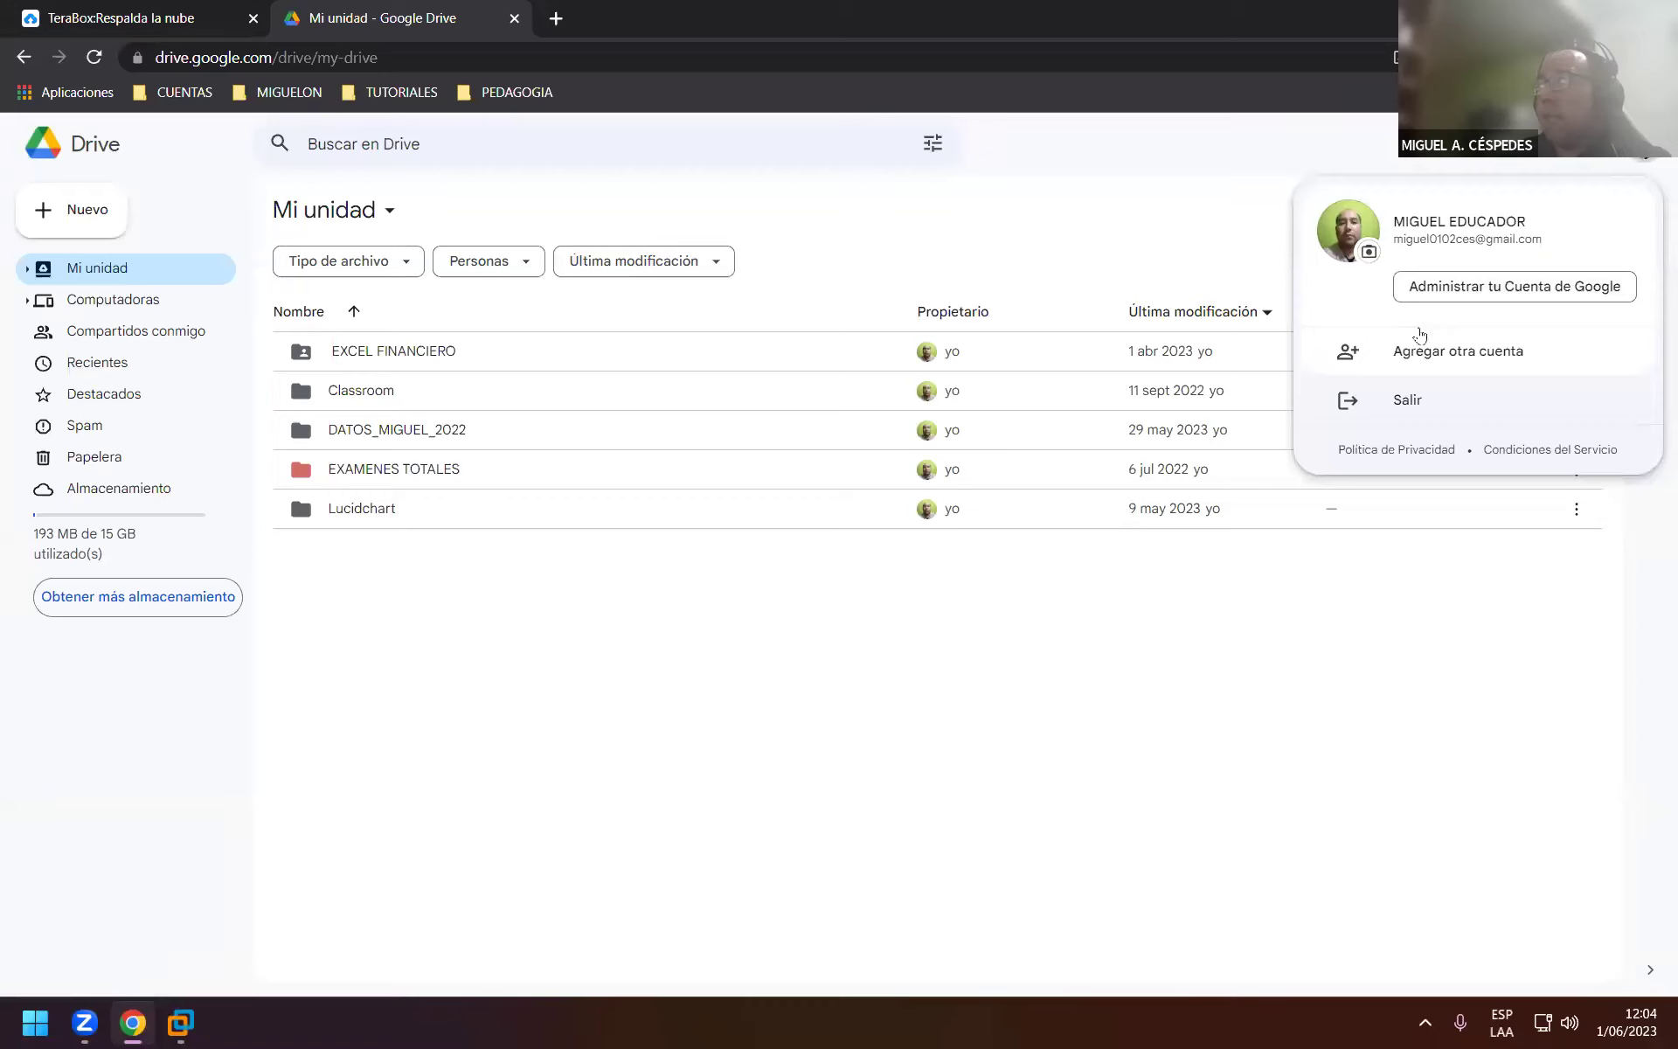
Sign in to Drive with another saved Google account, entering its password.
{"action": "left_click", "coordinate": [1415, 353]}
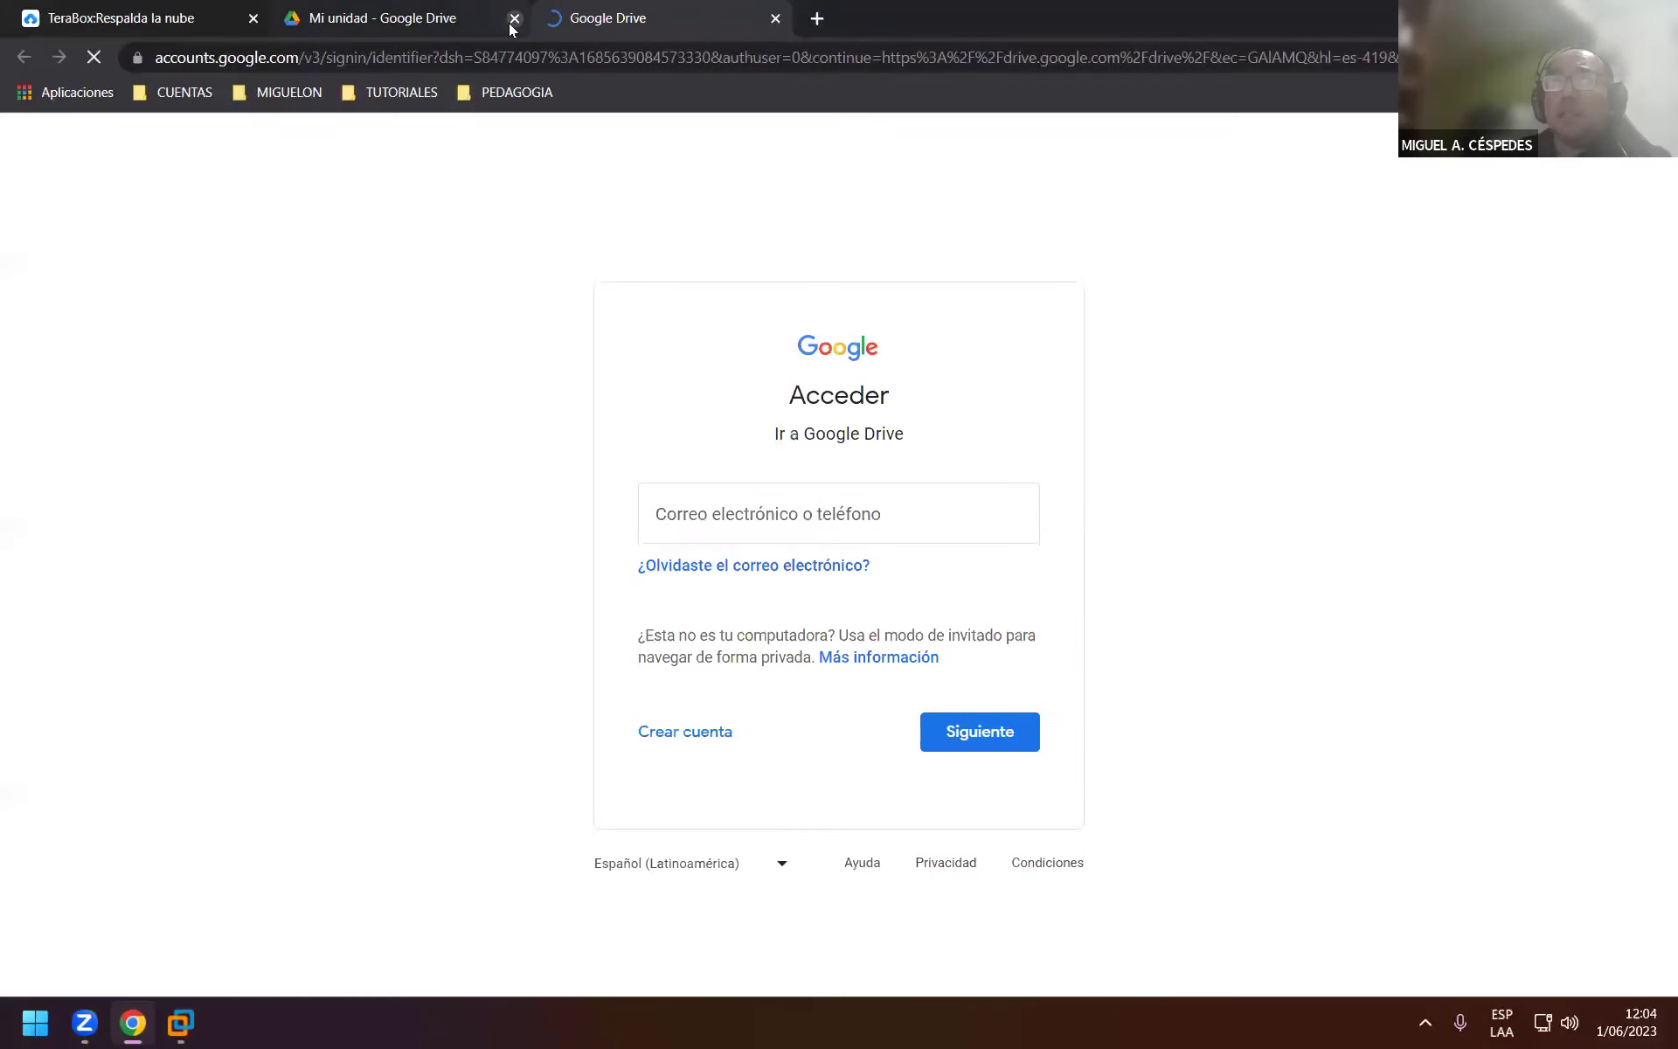
{"action": "left_click", "coordinate": [511, 21]}
{"action": "left_click", "coordinate": [847, 493]}
{"action": "left_click", "coordinate": [933, 550]}
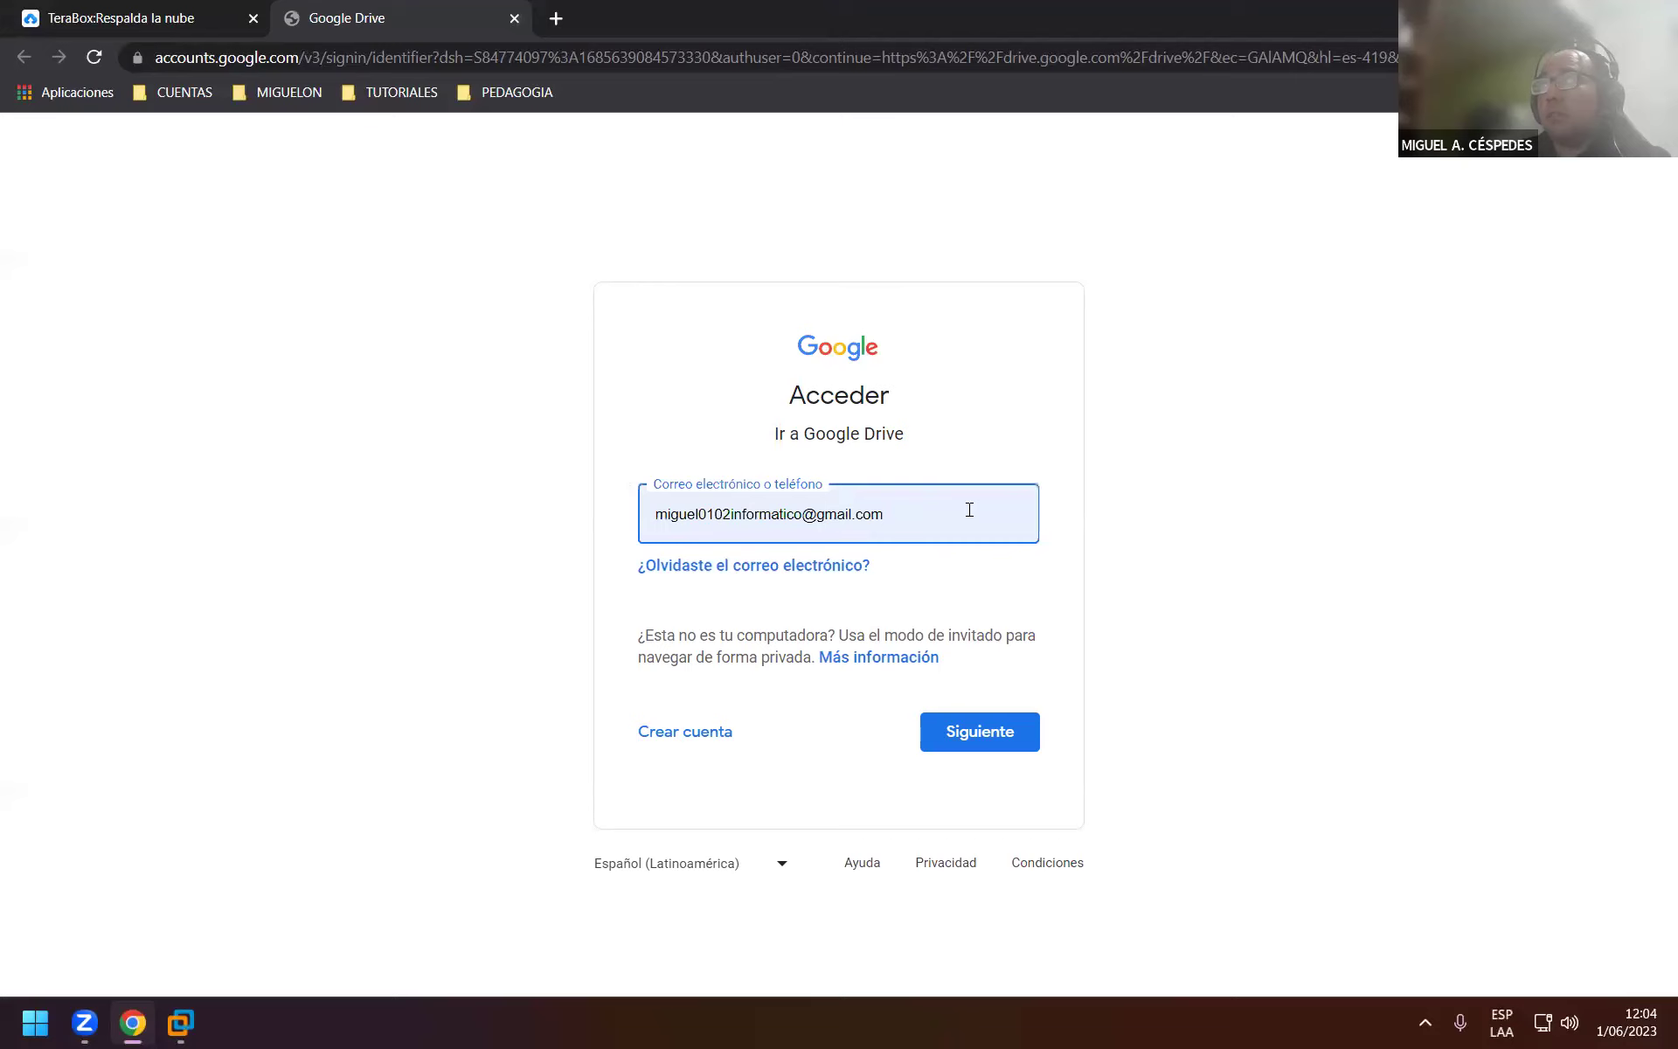
{"action": "key", "text": "ctrl+a"}
{"action": "key", "text": "BackSpace"}
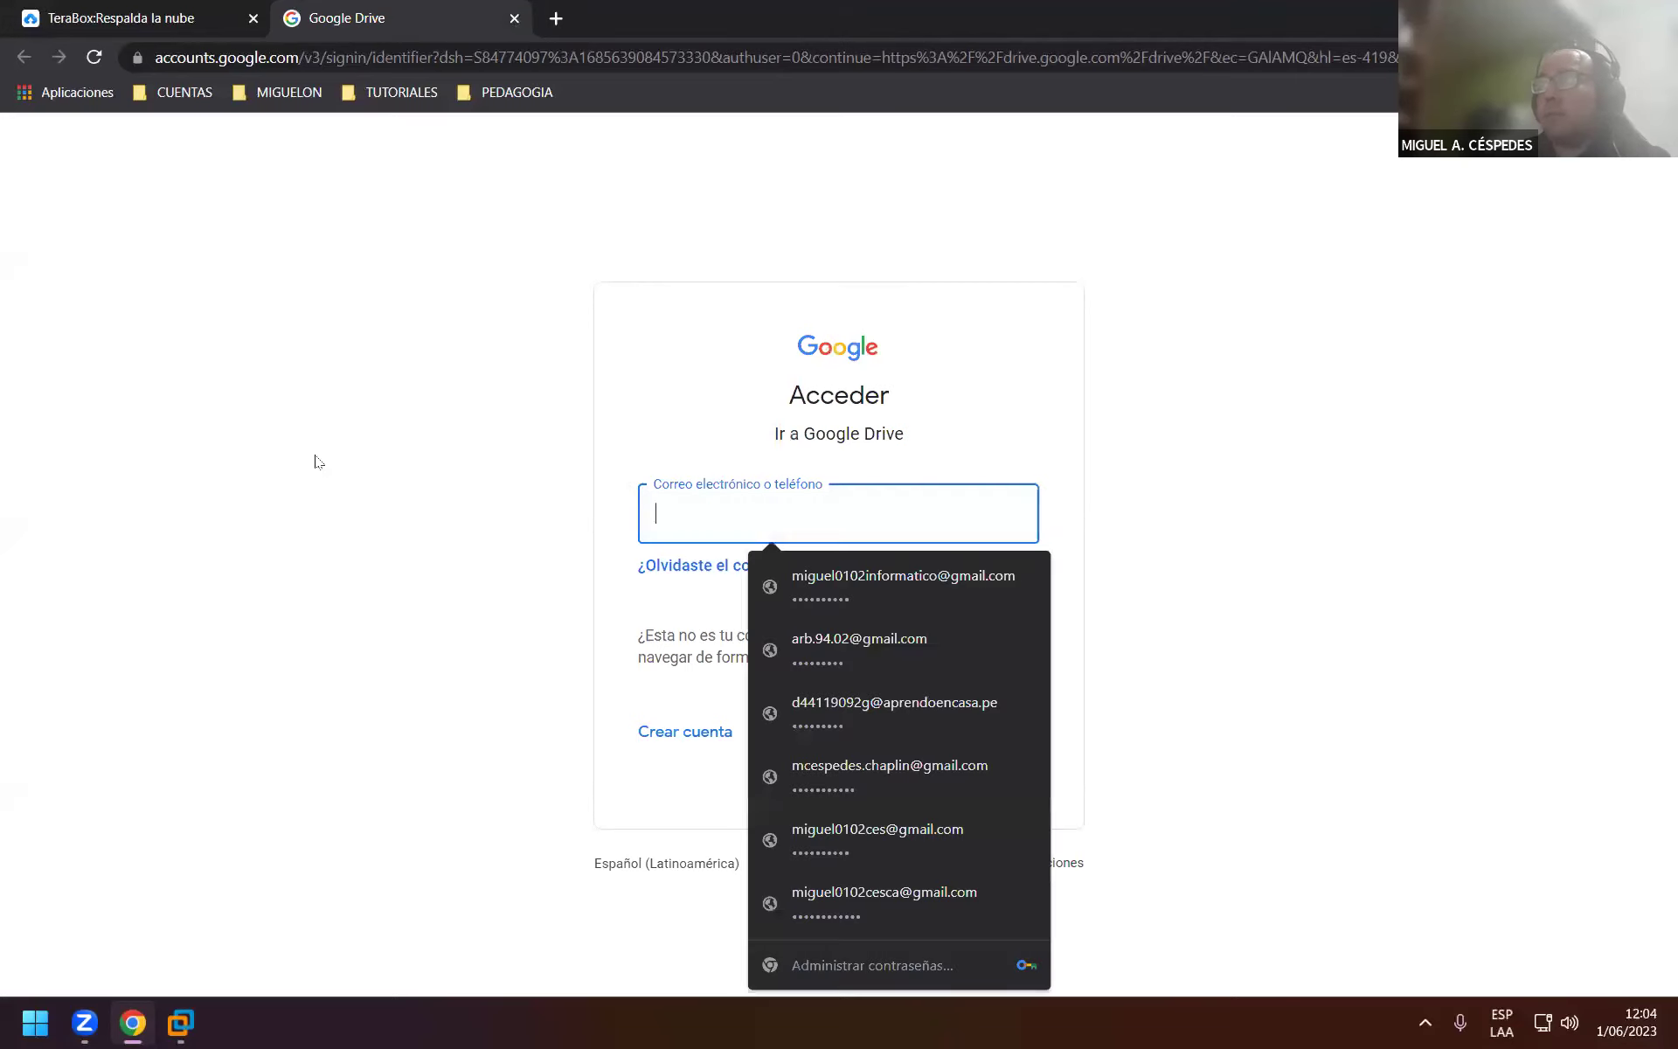
{"action": "left_click", "coordinate": [909, 703]}
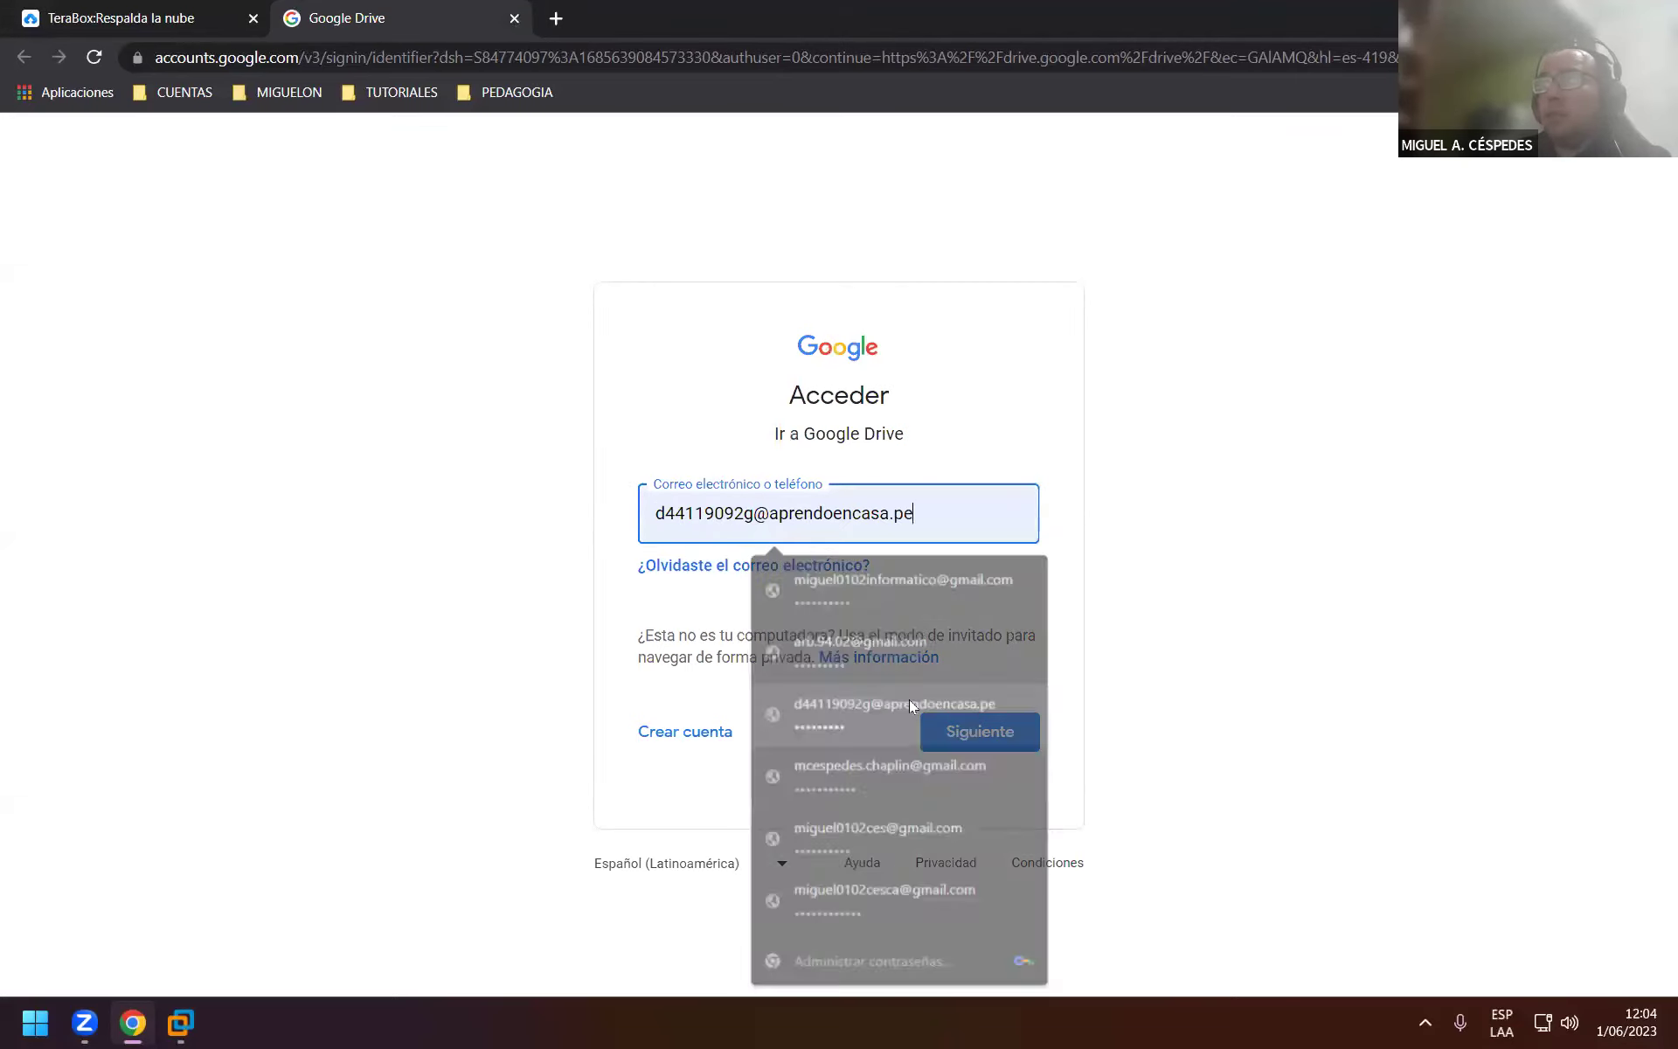
{"action": "left_click", "coordinate": [962, 715]}
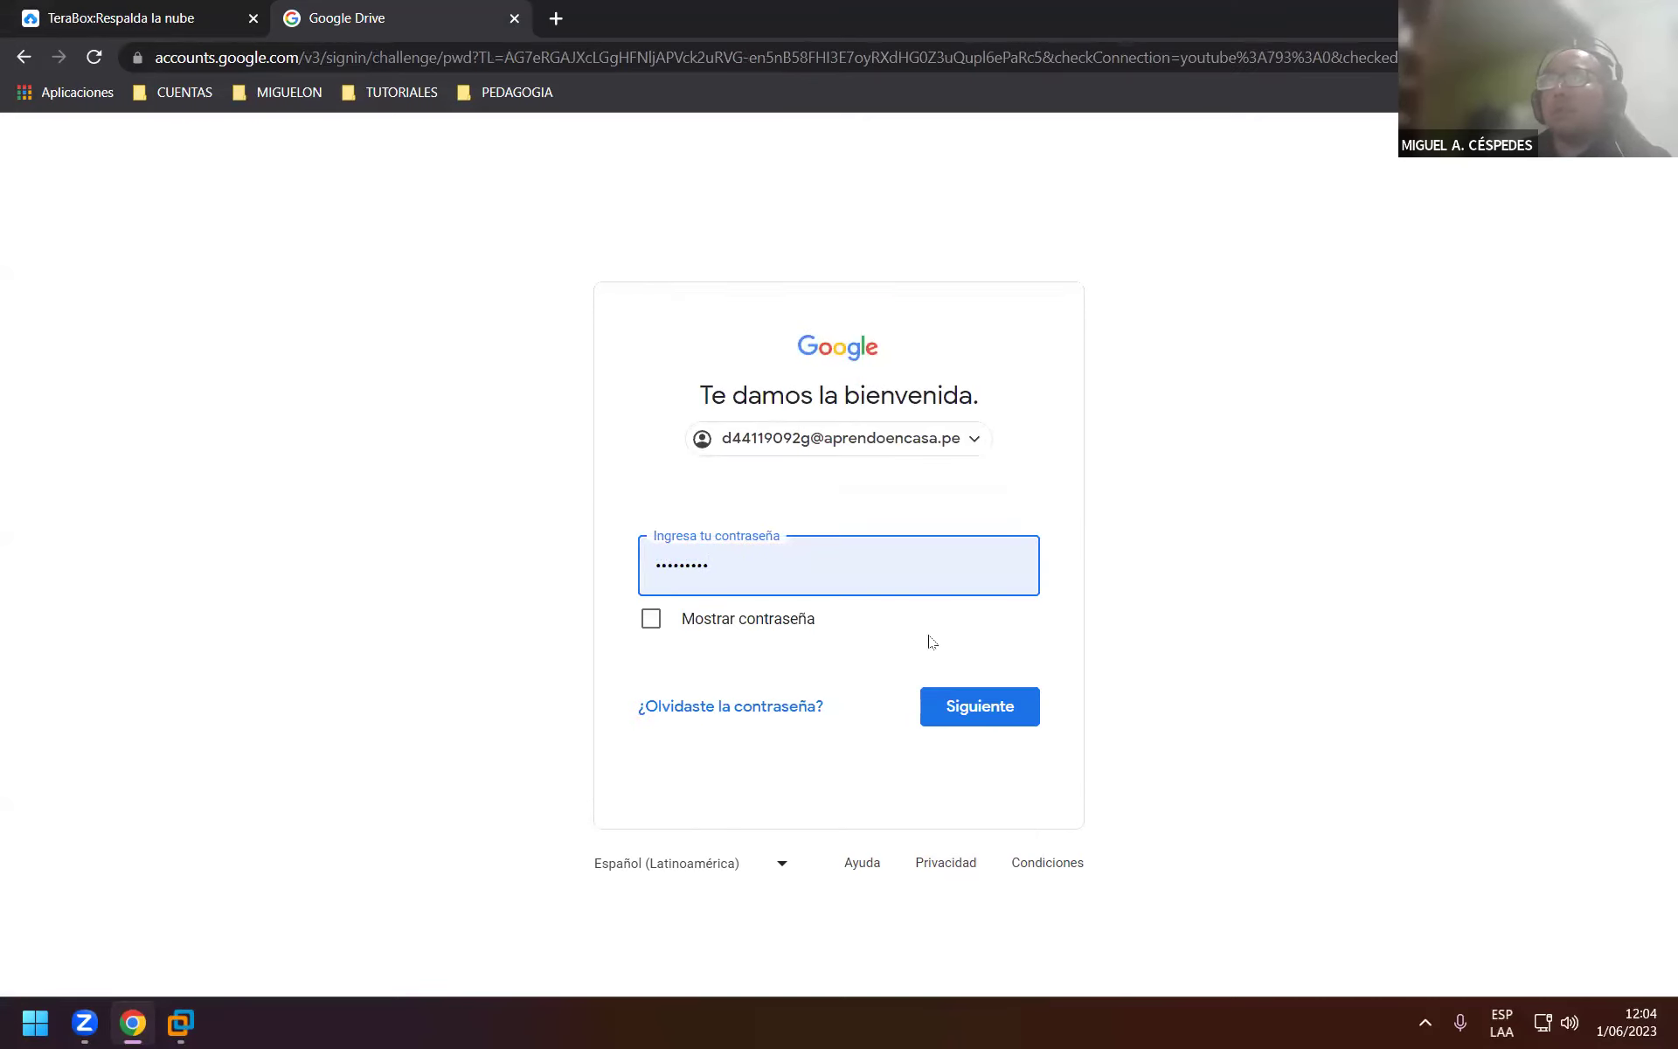
{"action": "left_click", "coordinate": [979, 704]}
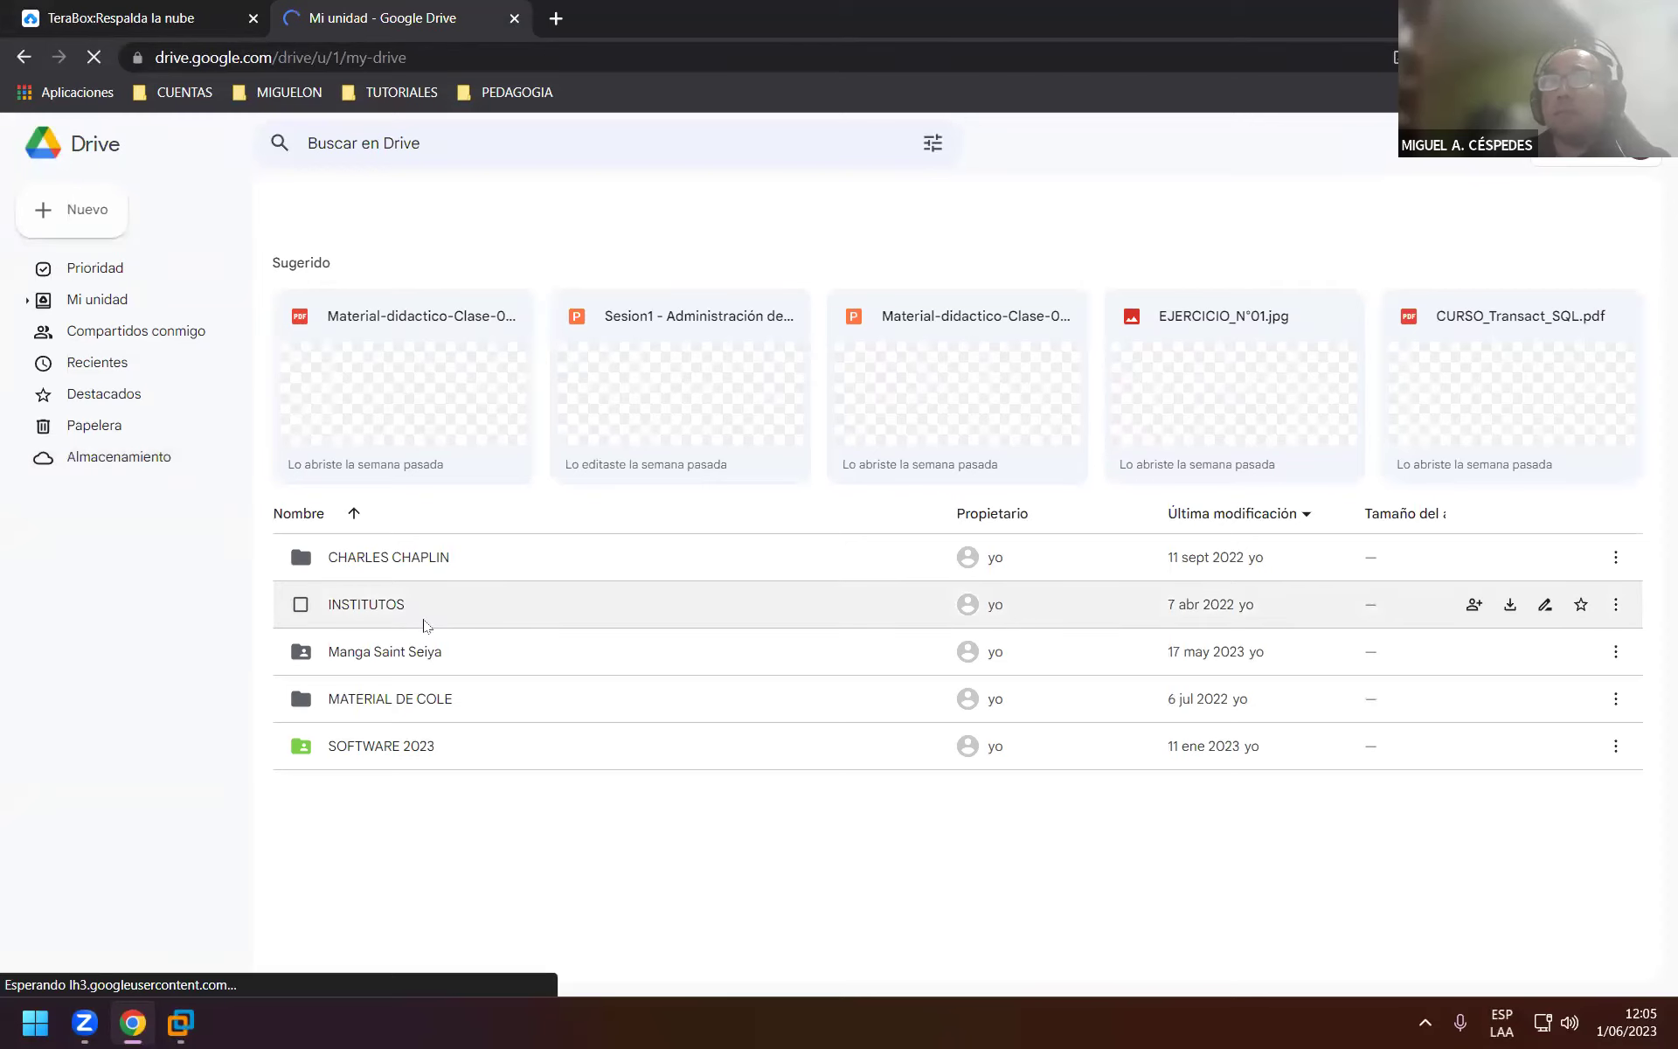
Open SOFTWARE 2023 > 4 - Programas para el Canal in Google Drive.
{"action": "left_click", "coordinate": [424, 622]}
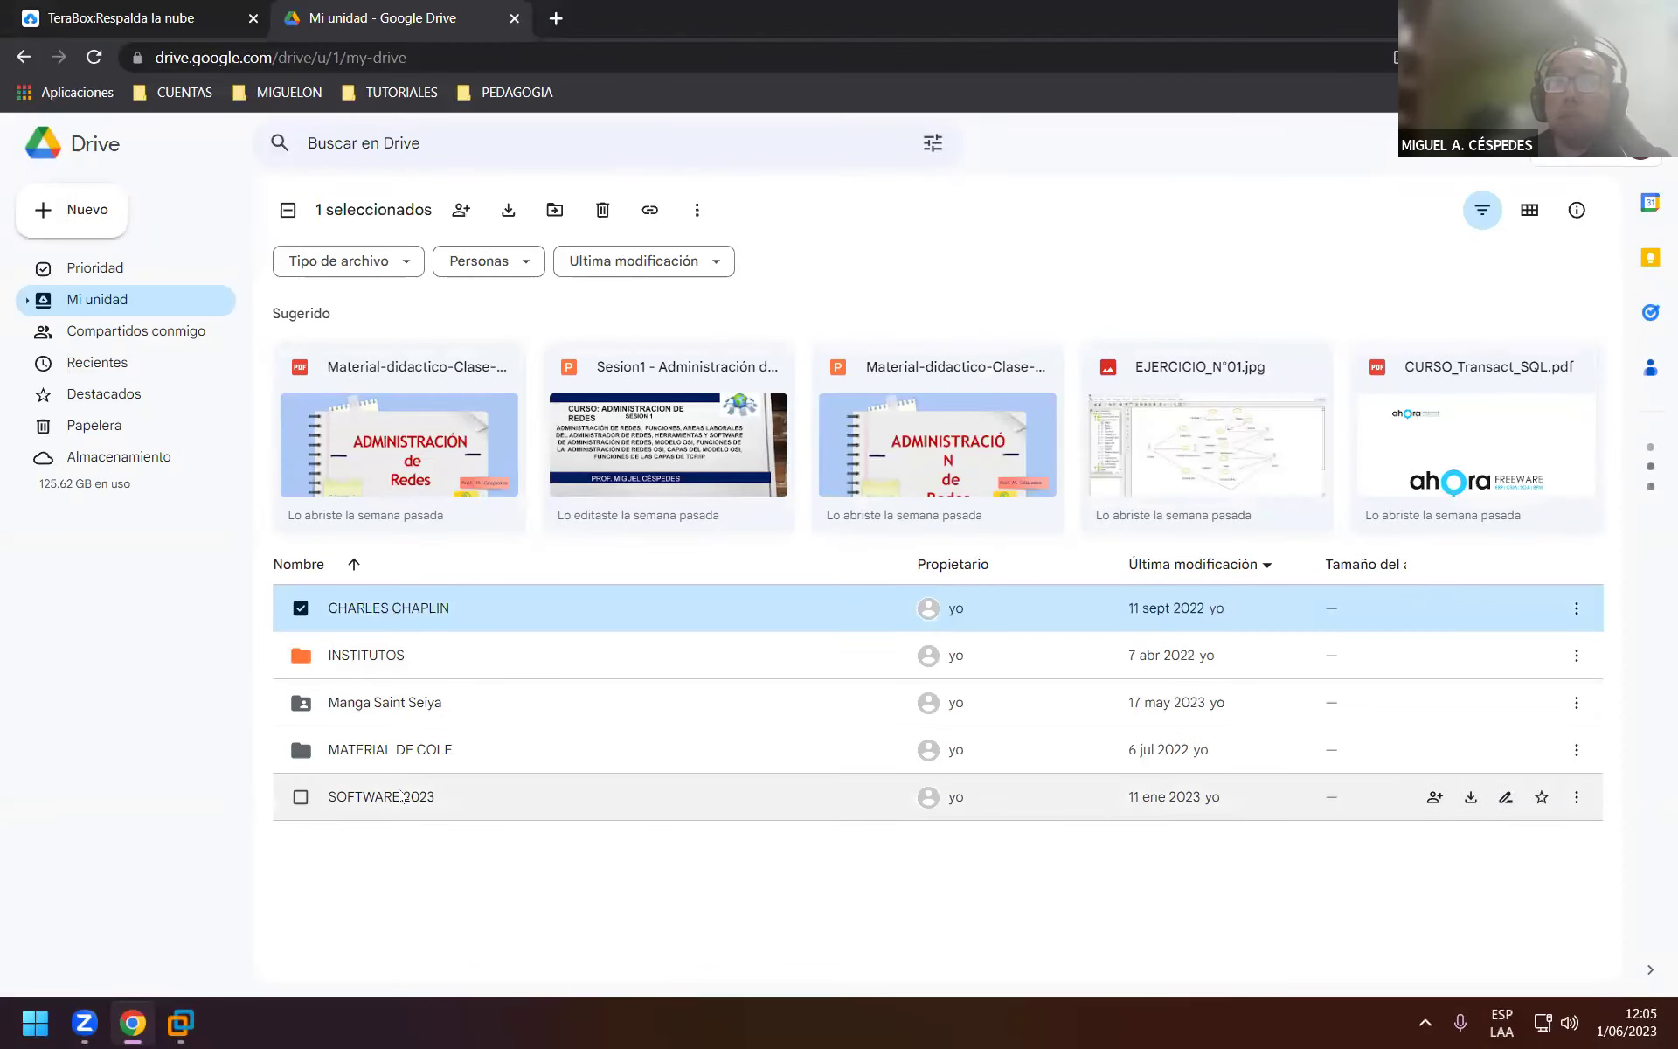
{"action": "double_click", "coordinate": [401, 797]}
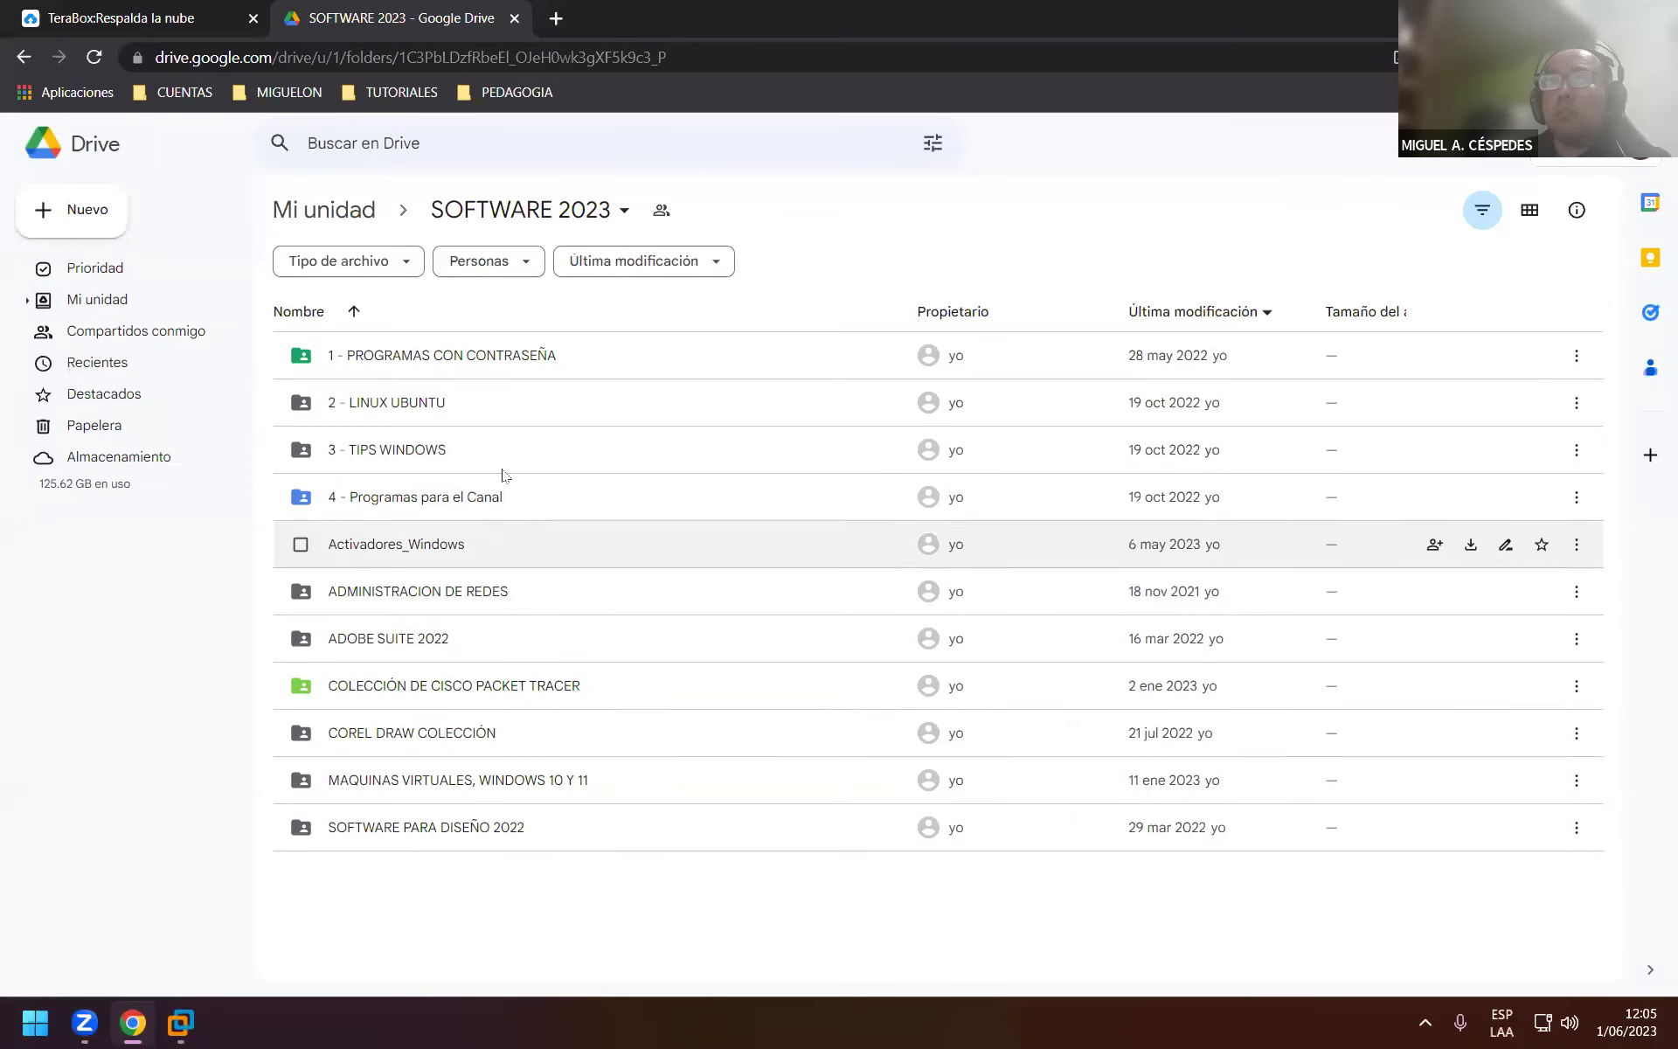
{"action": "double_click", "coordinate": [495, 496]}
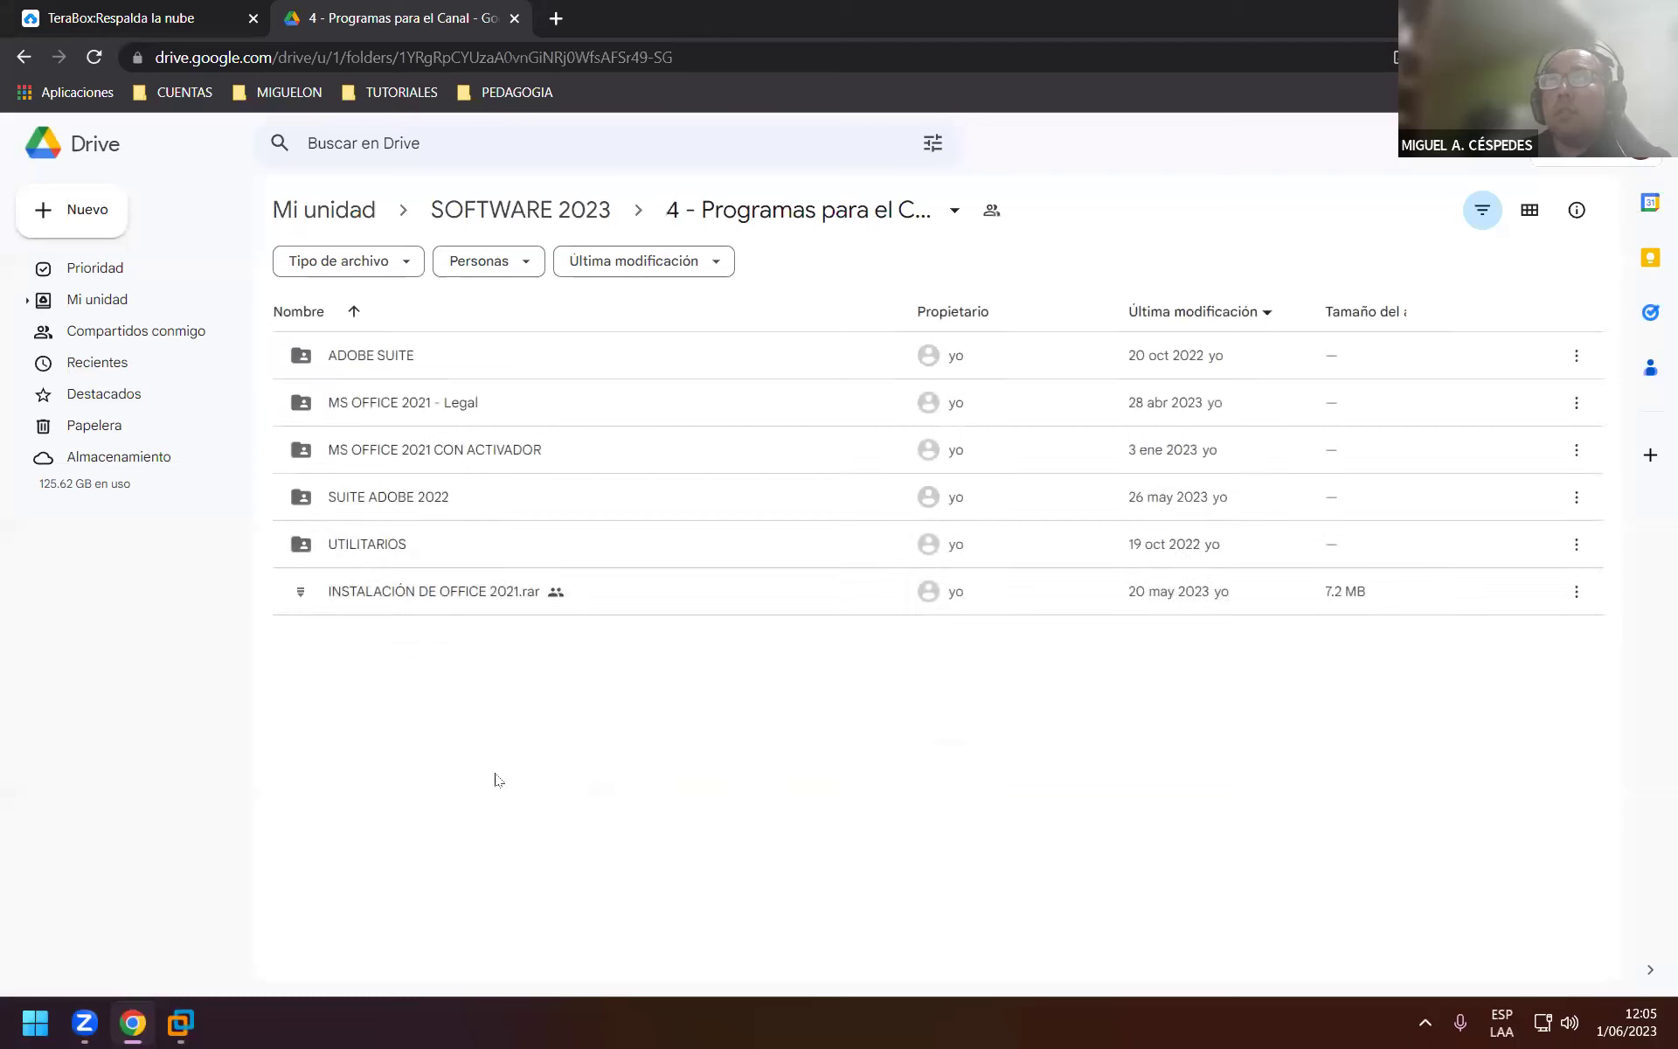
Upload the Escritorio\SQL SERVER 2012 folder and its 2 files with Subir carpeta.
{"action": "right_click", "coordinate": [536, 740]}
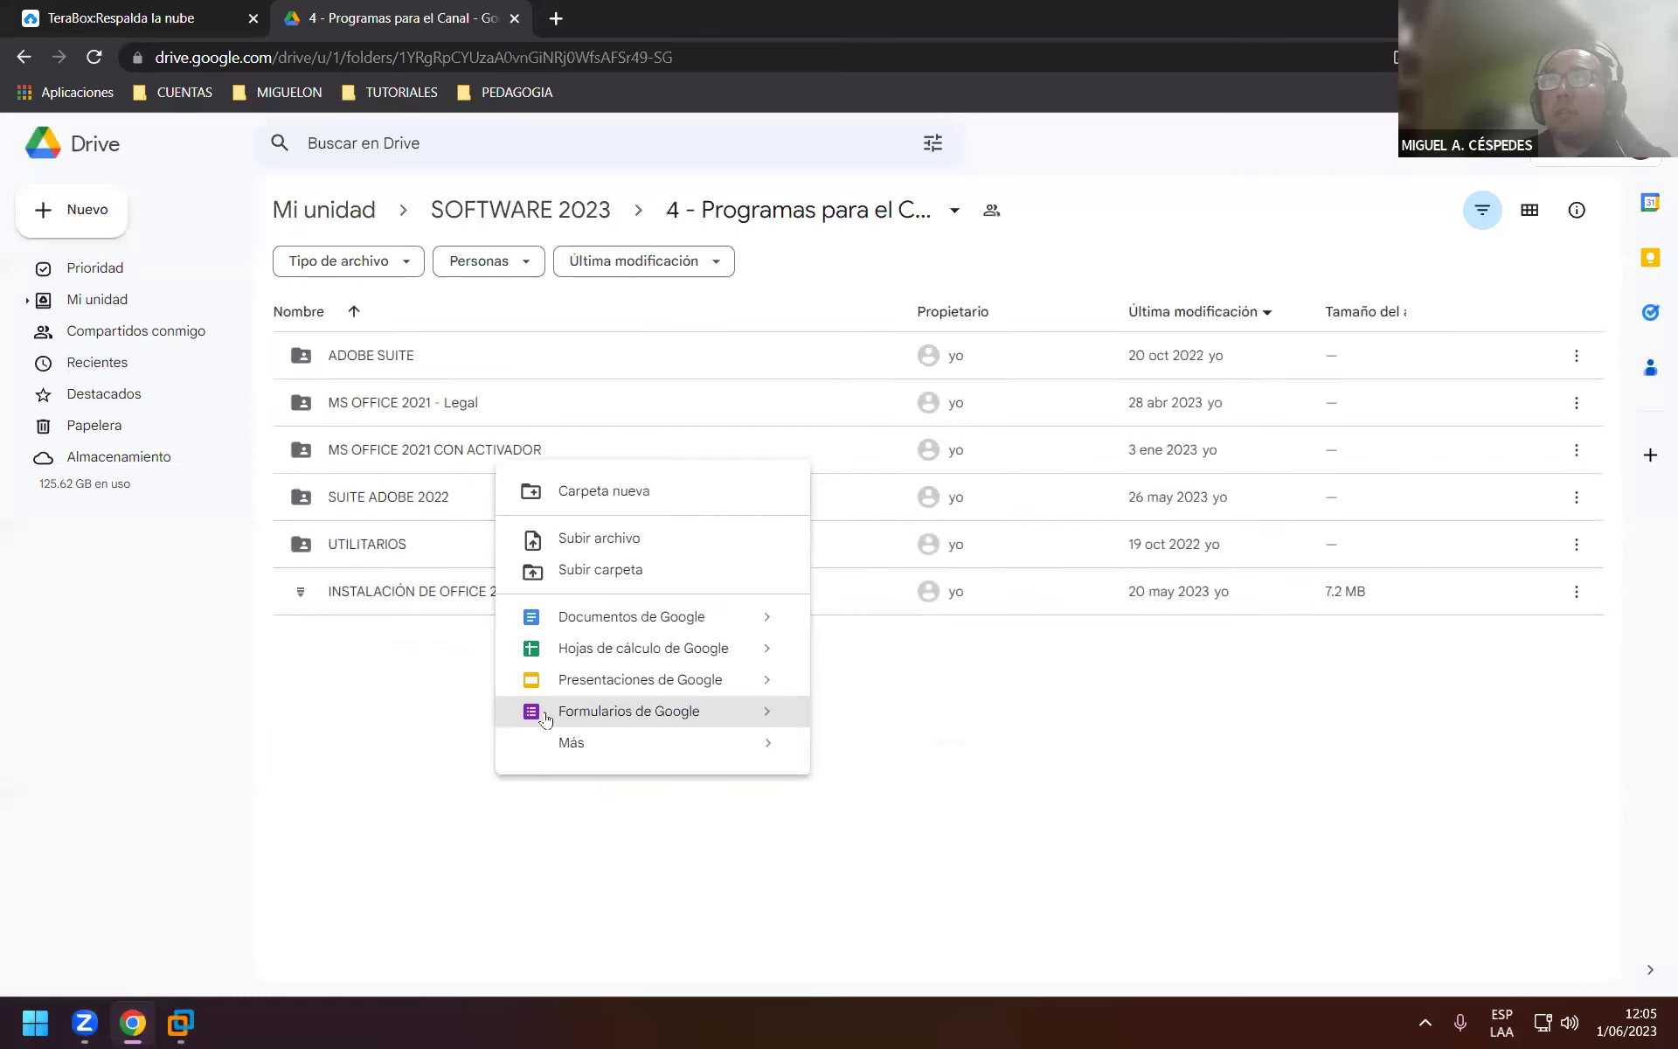
{"action": "left_click", "coordinate": [626, 567]}
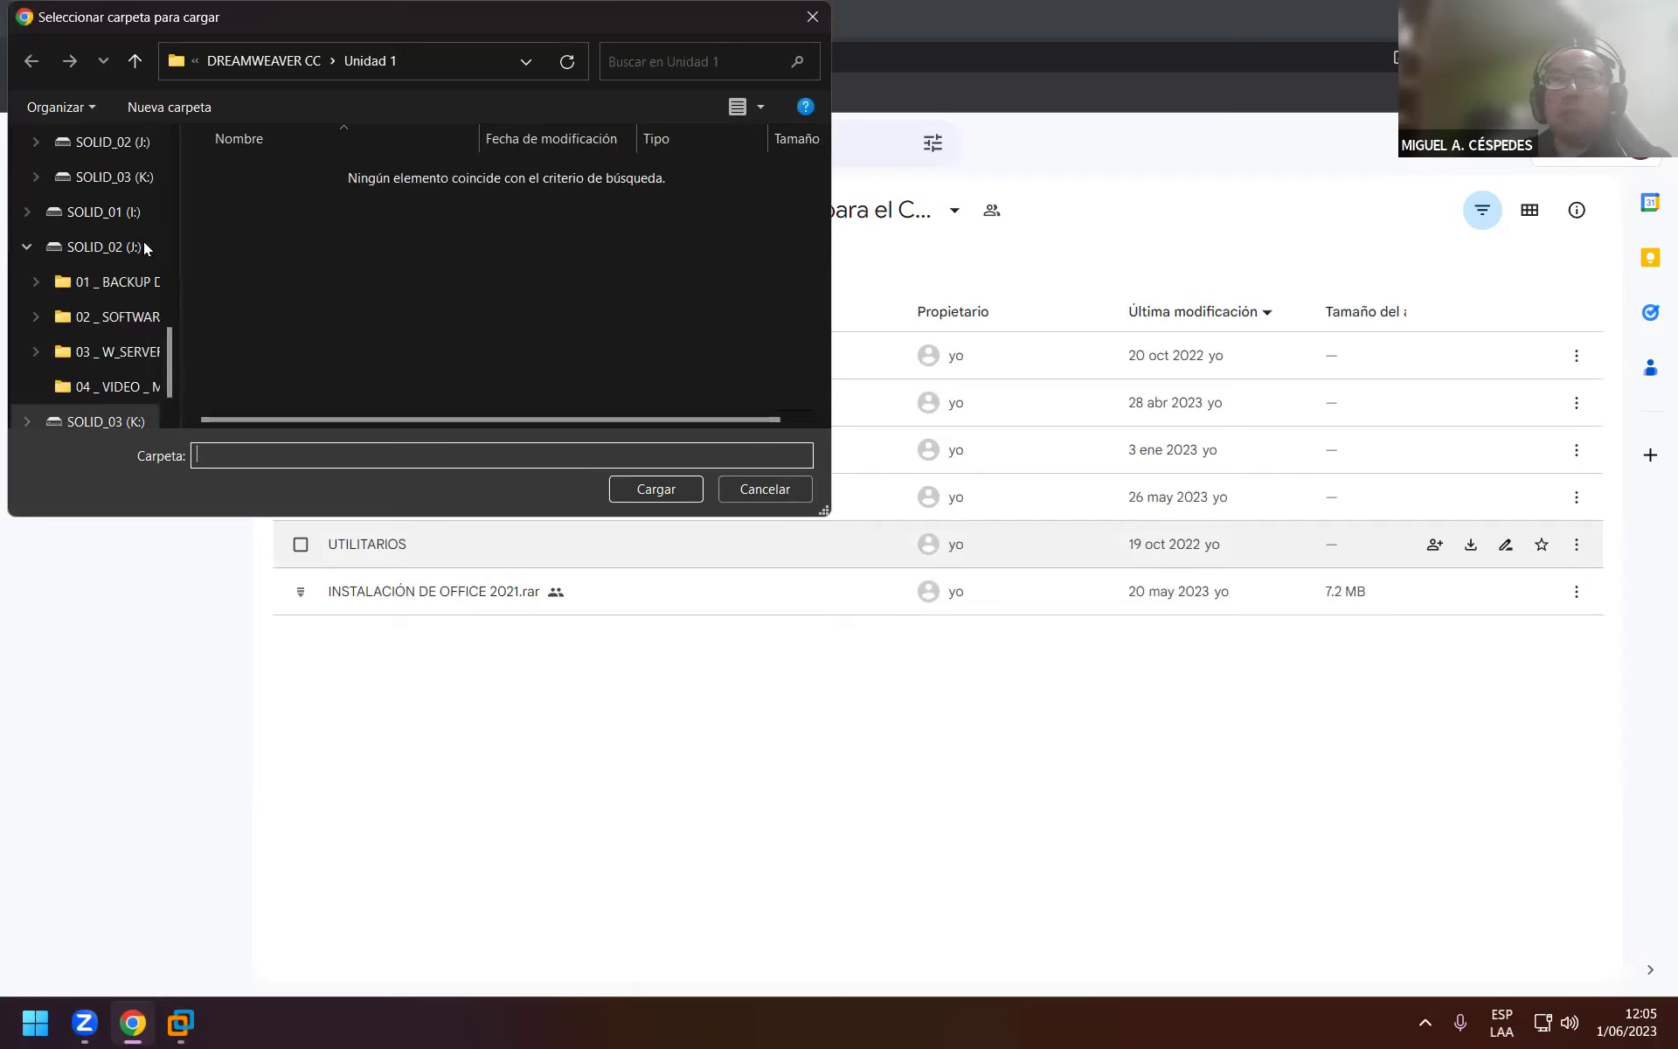
{"action": "scroll", "coordinate": [132, 250], "scroll_direction": "up", "scroll_amount": 10}
{"action": "scroll", "coordinate": [116, 253], "scroll_direction": "up", "scroll_amount": 1}
{"action": "left_click", "coordinate": [103, 251]}
{"action": "left_click", "coordinate": [304, 214]}
{"action": "left_click", "coordinate": [668, 491]}
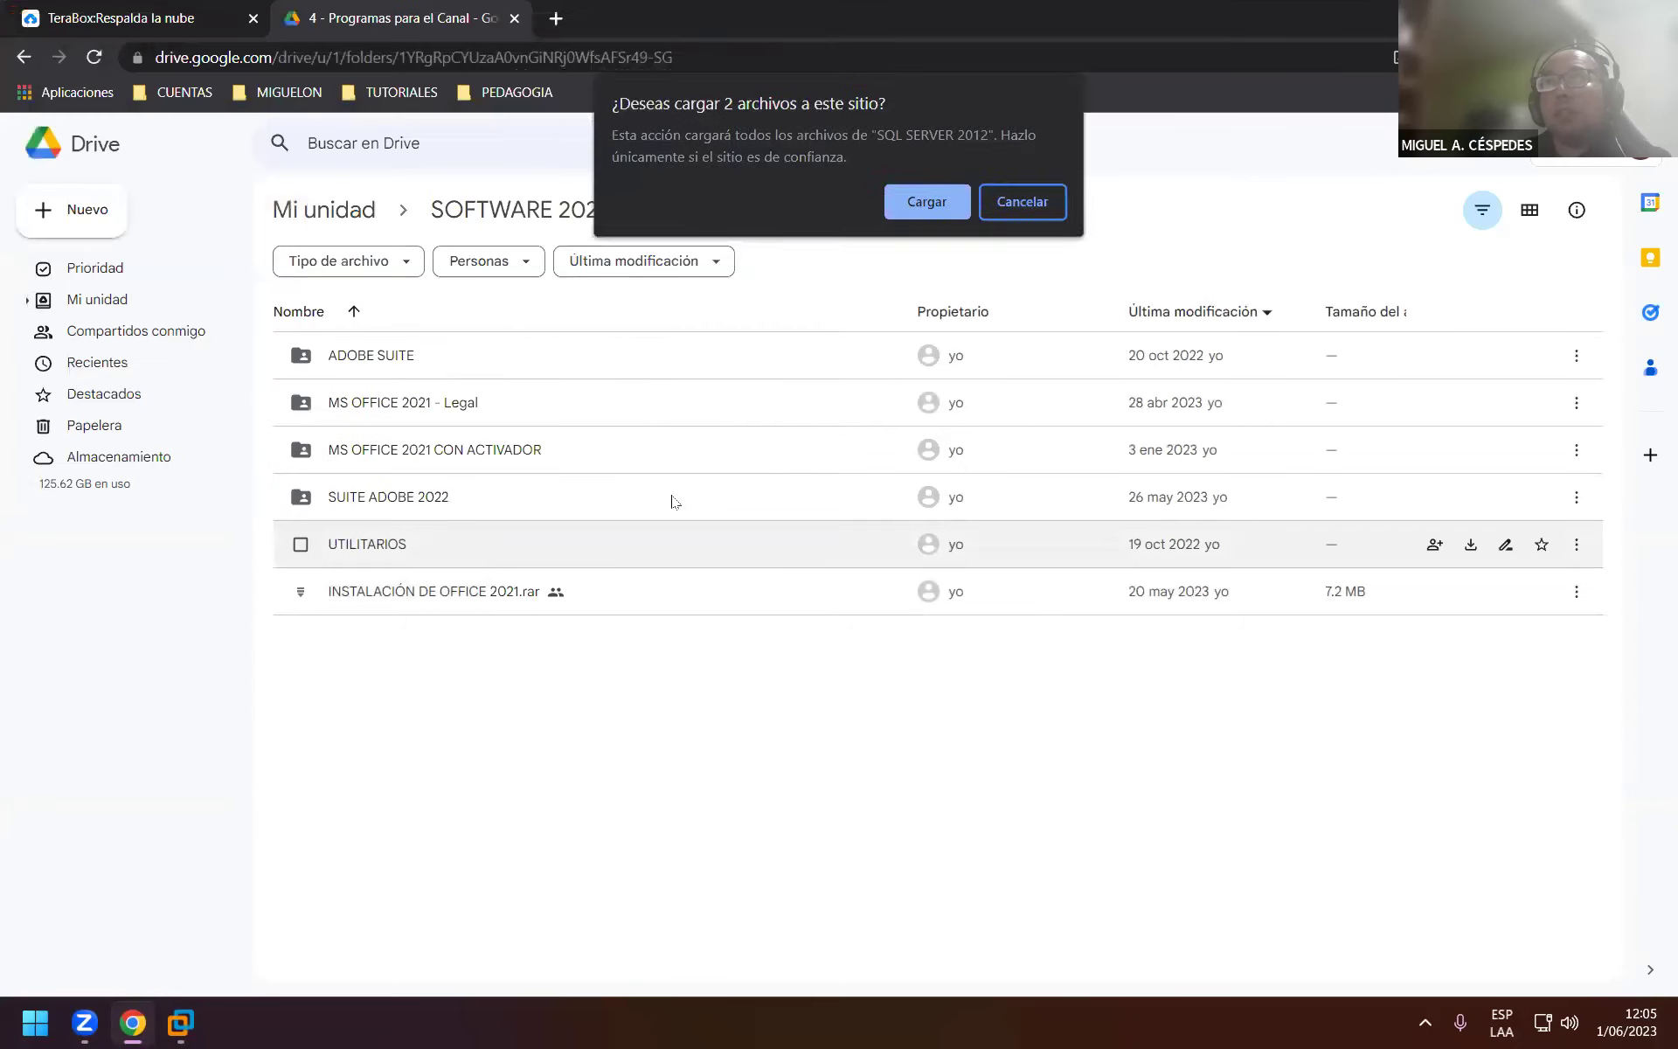
{"action": "left_click", "coordinate": [900, 203]}
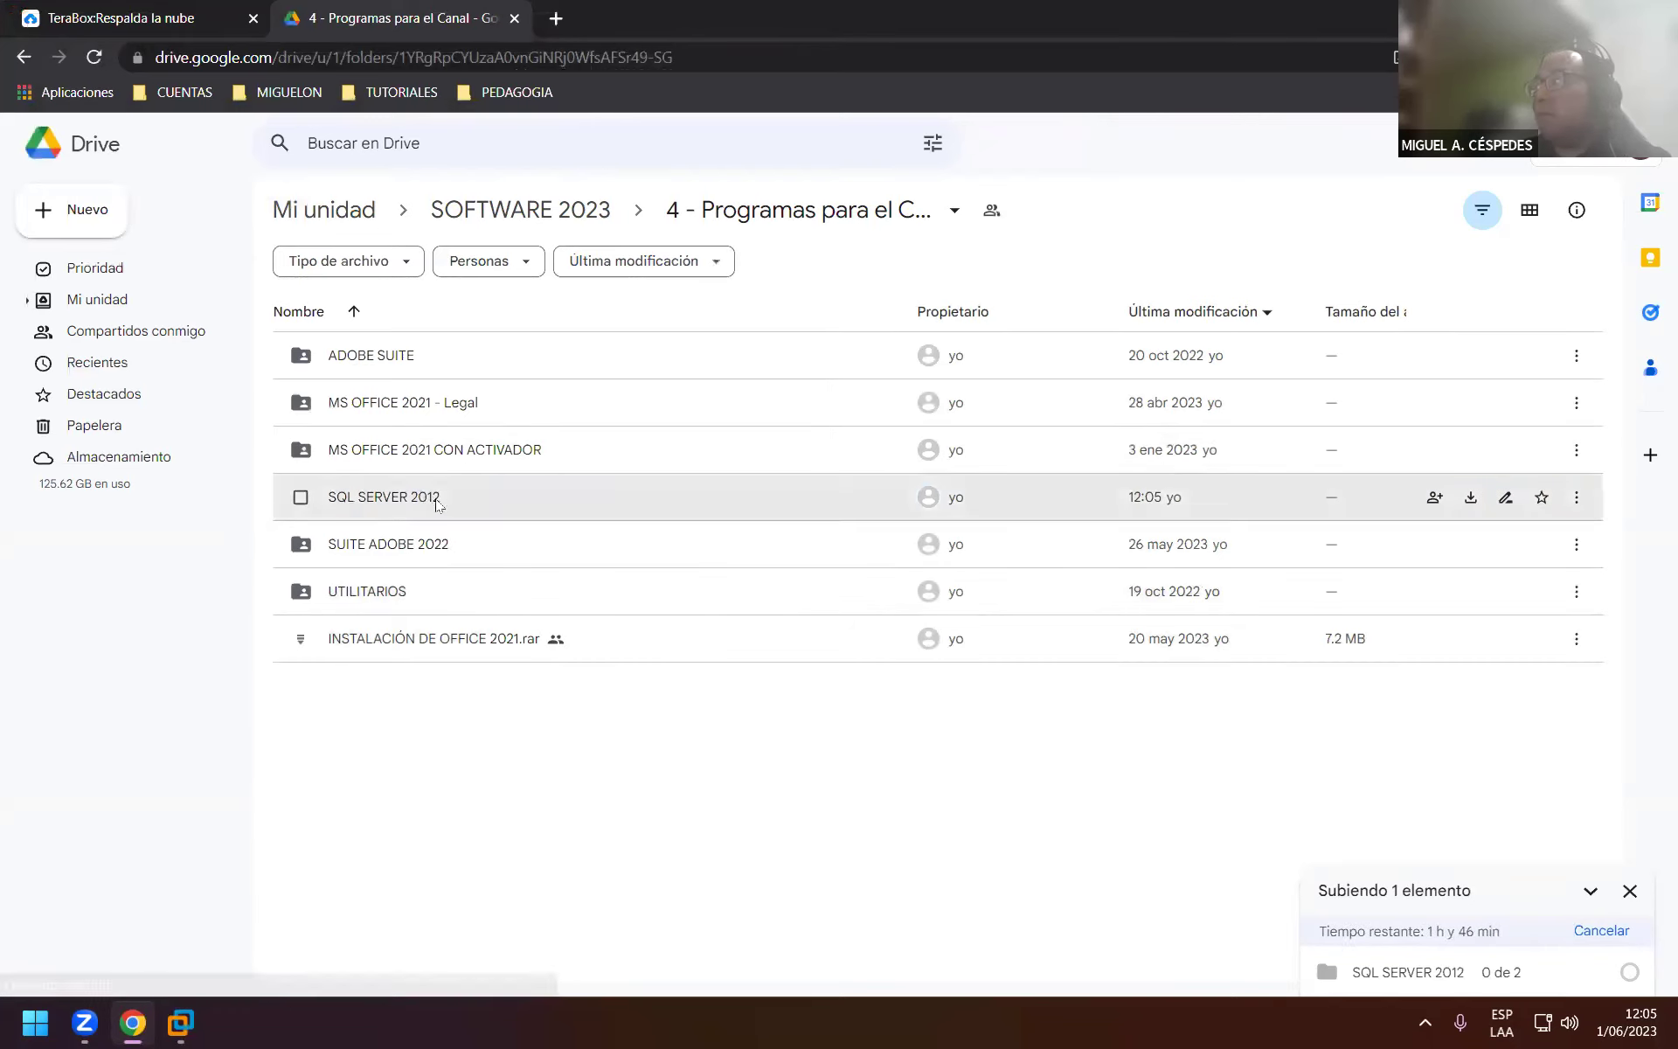
Colour the SQL SERVER 2012 Drive folder blue, then show the desktop with Win+D.
{"action": "right_click", "coordinate": [425, 496]}
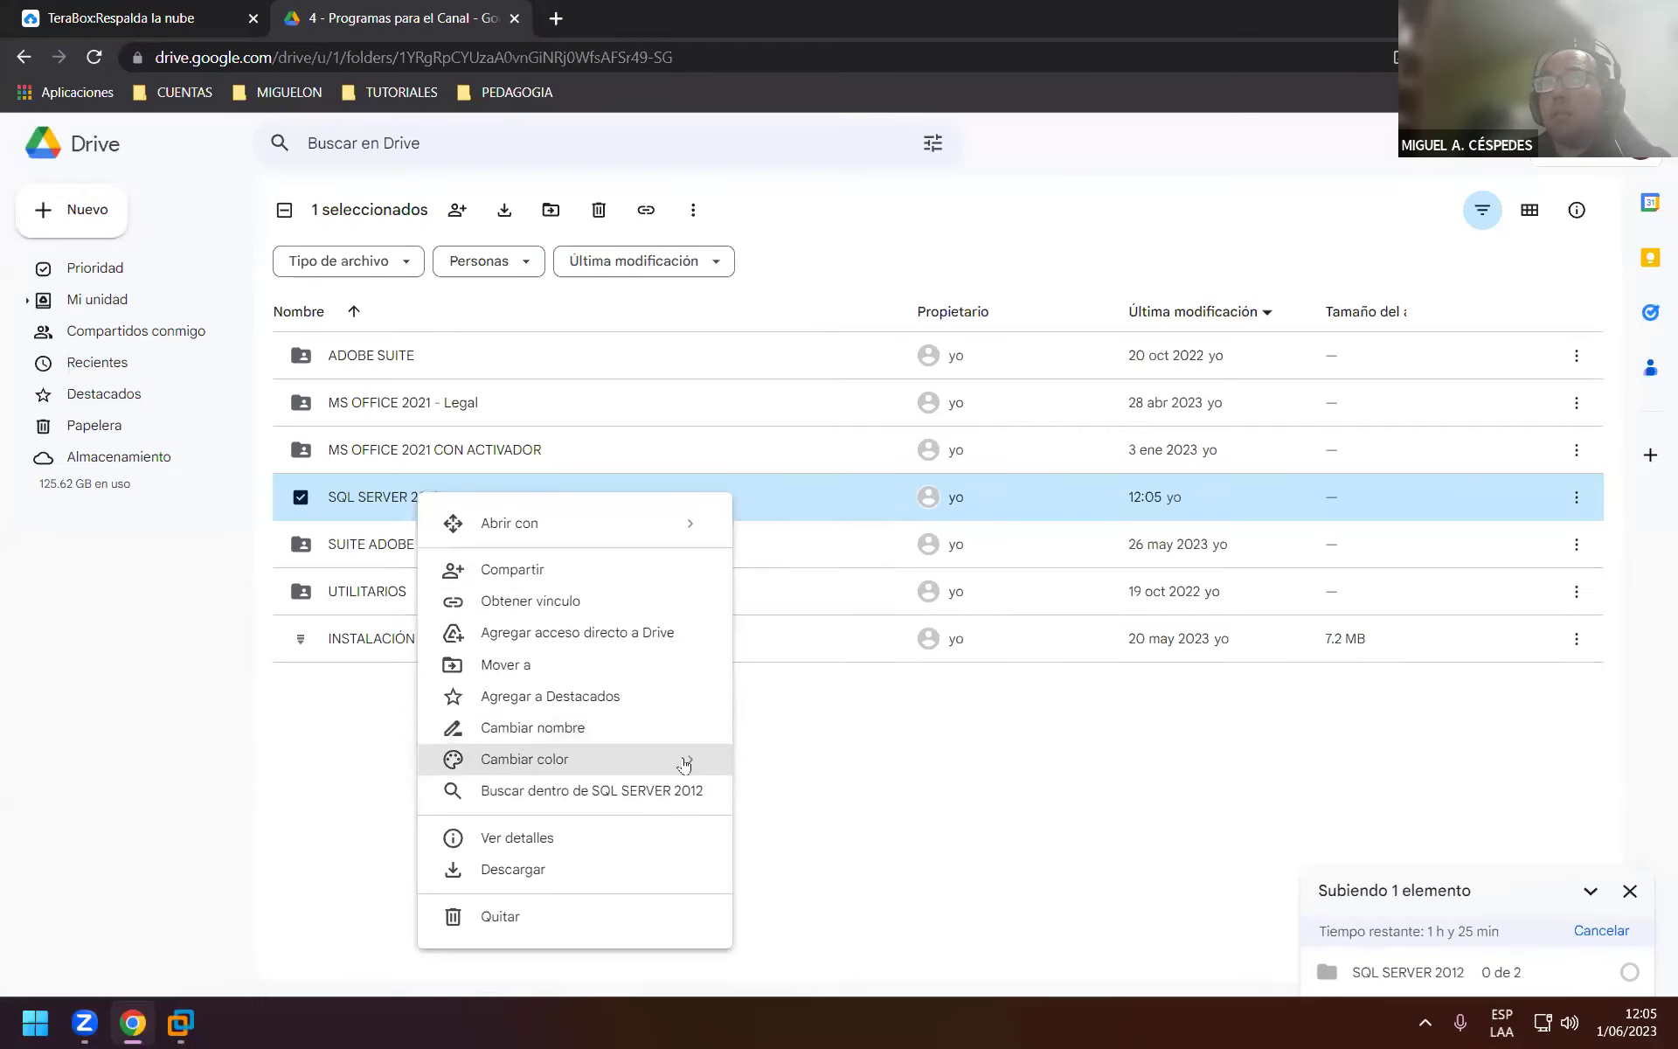
{"action": "mouse_move", "coordinate": [686, 757]}
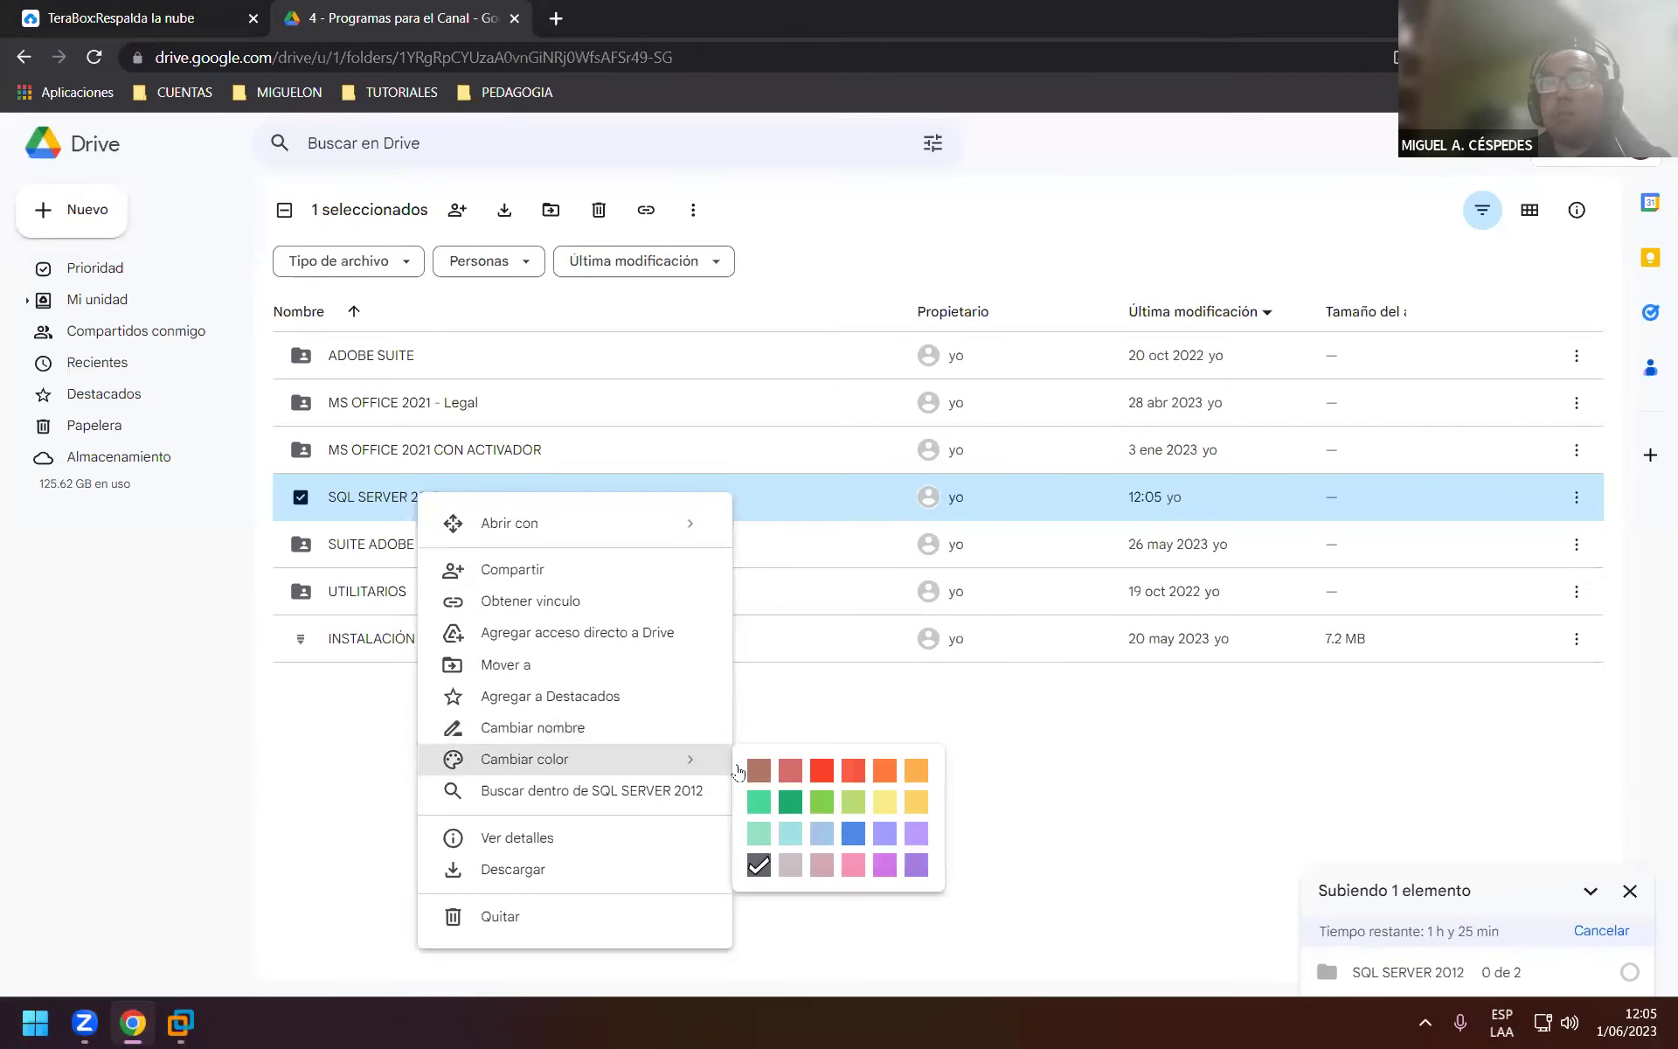
{"action": "left_click", "coordinate": [853, 833]}
{"action": "left_click", "coordinate": [1029, 806]}
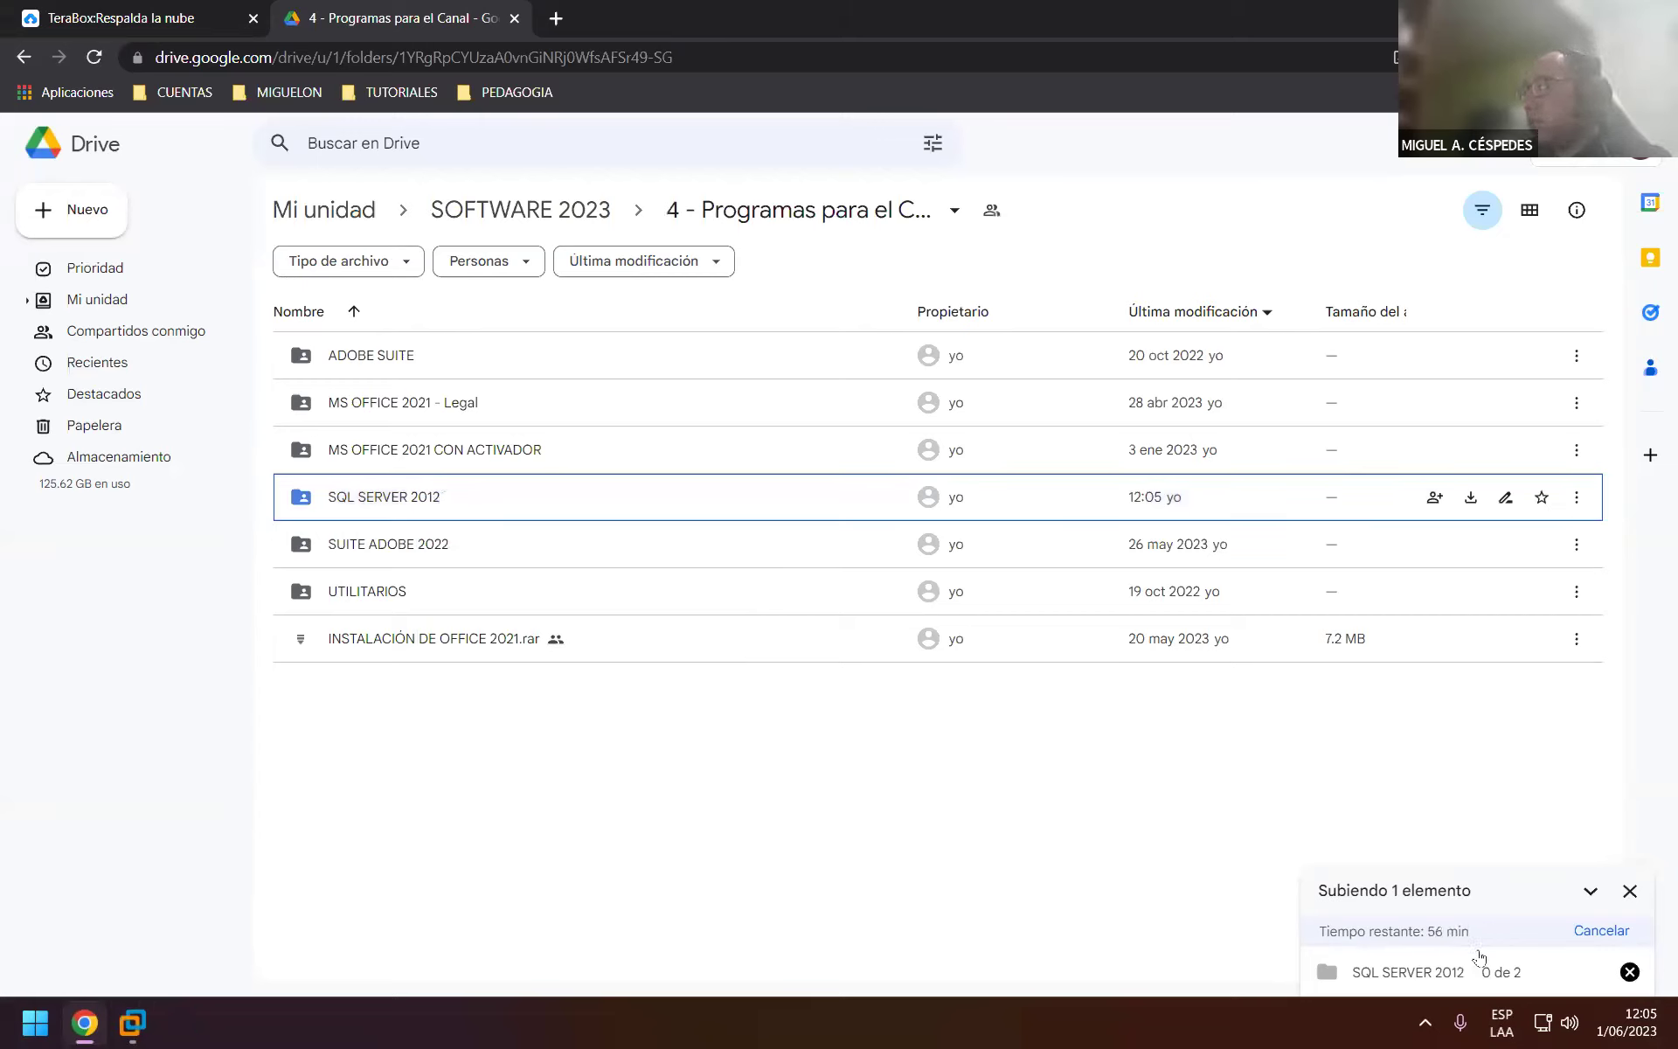
{"action": "left_click", "coordinate": [708, 768]}
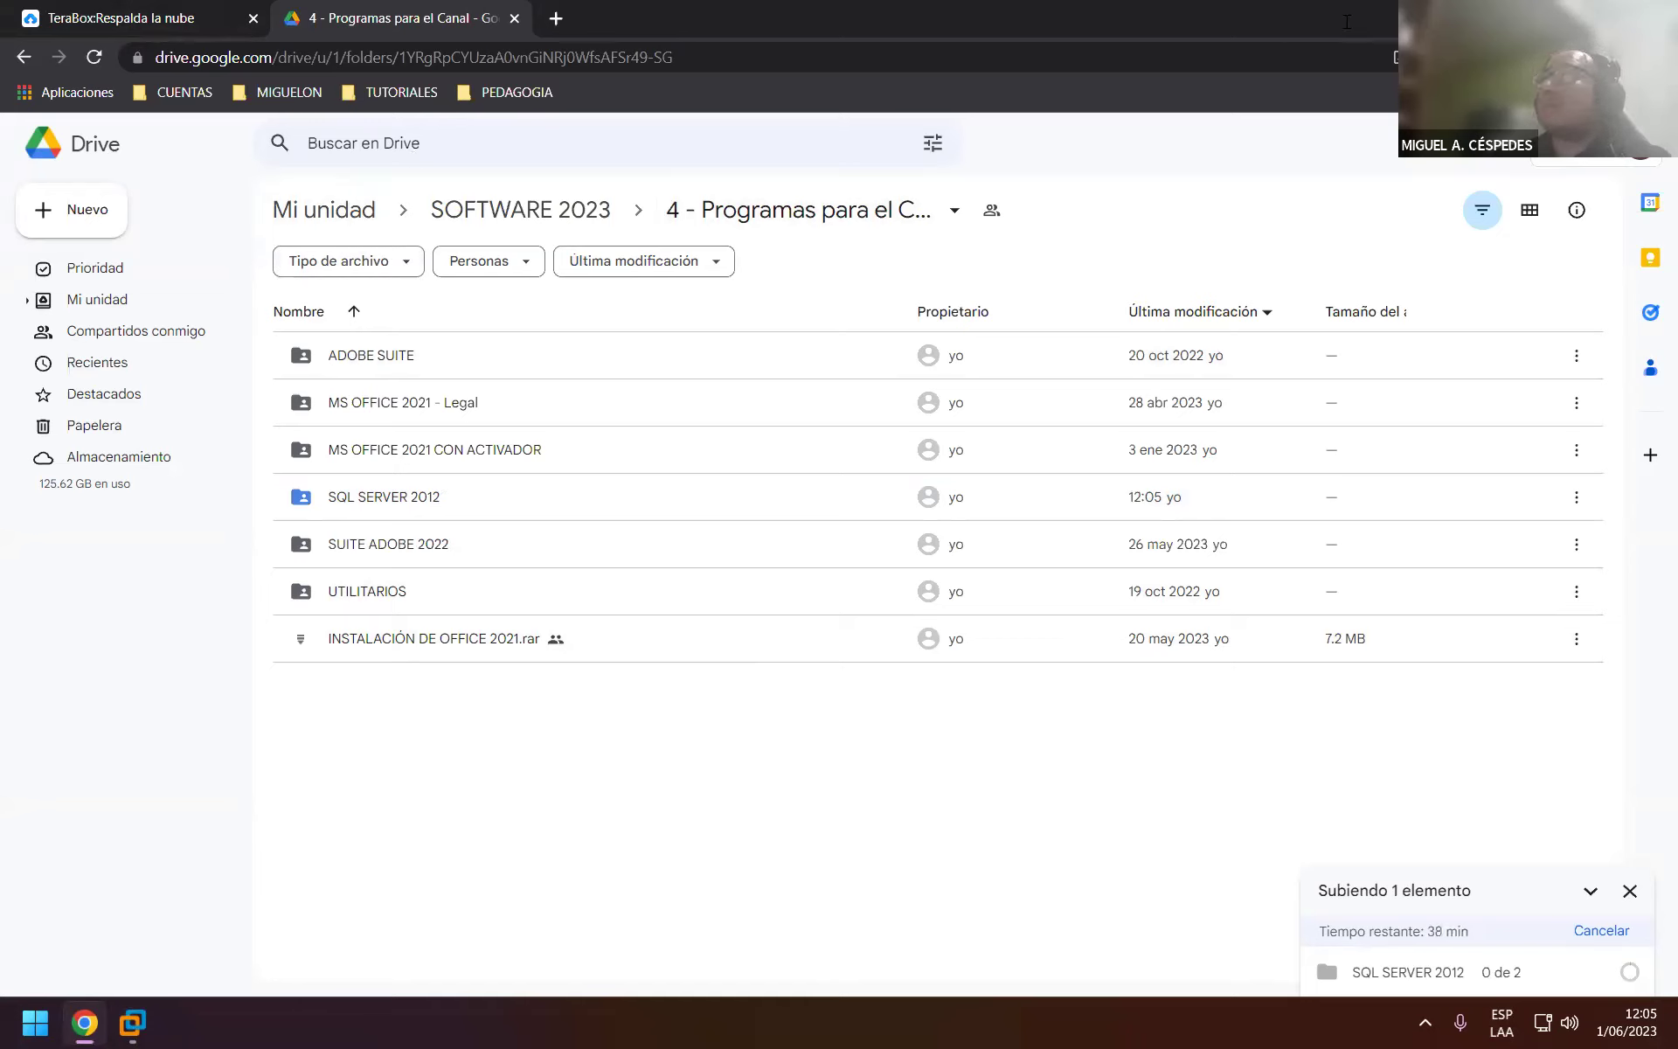
{"action": "key", "text": "super+d"}
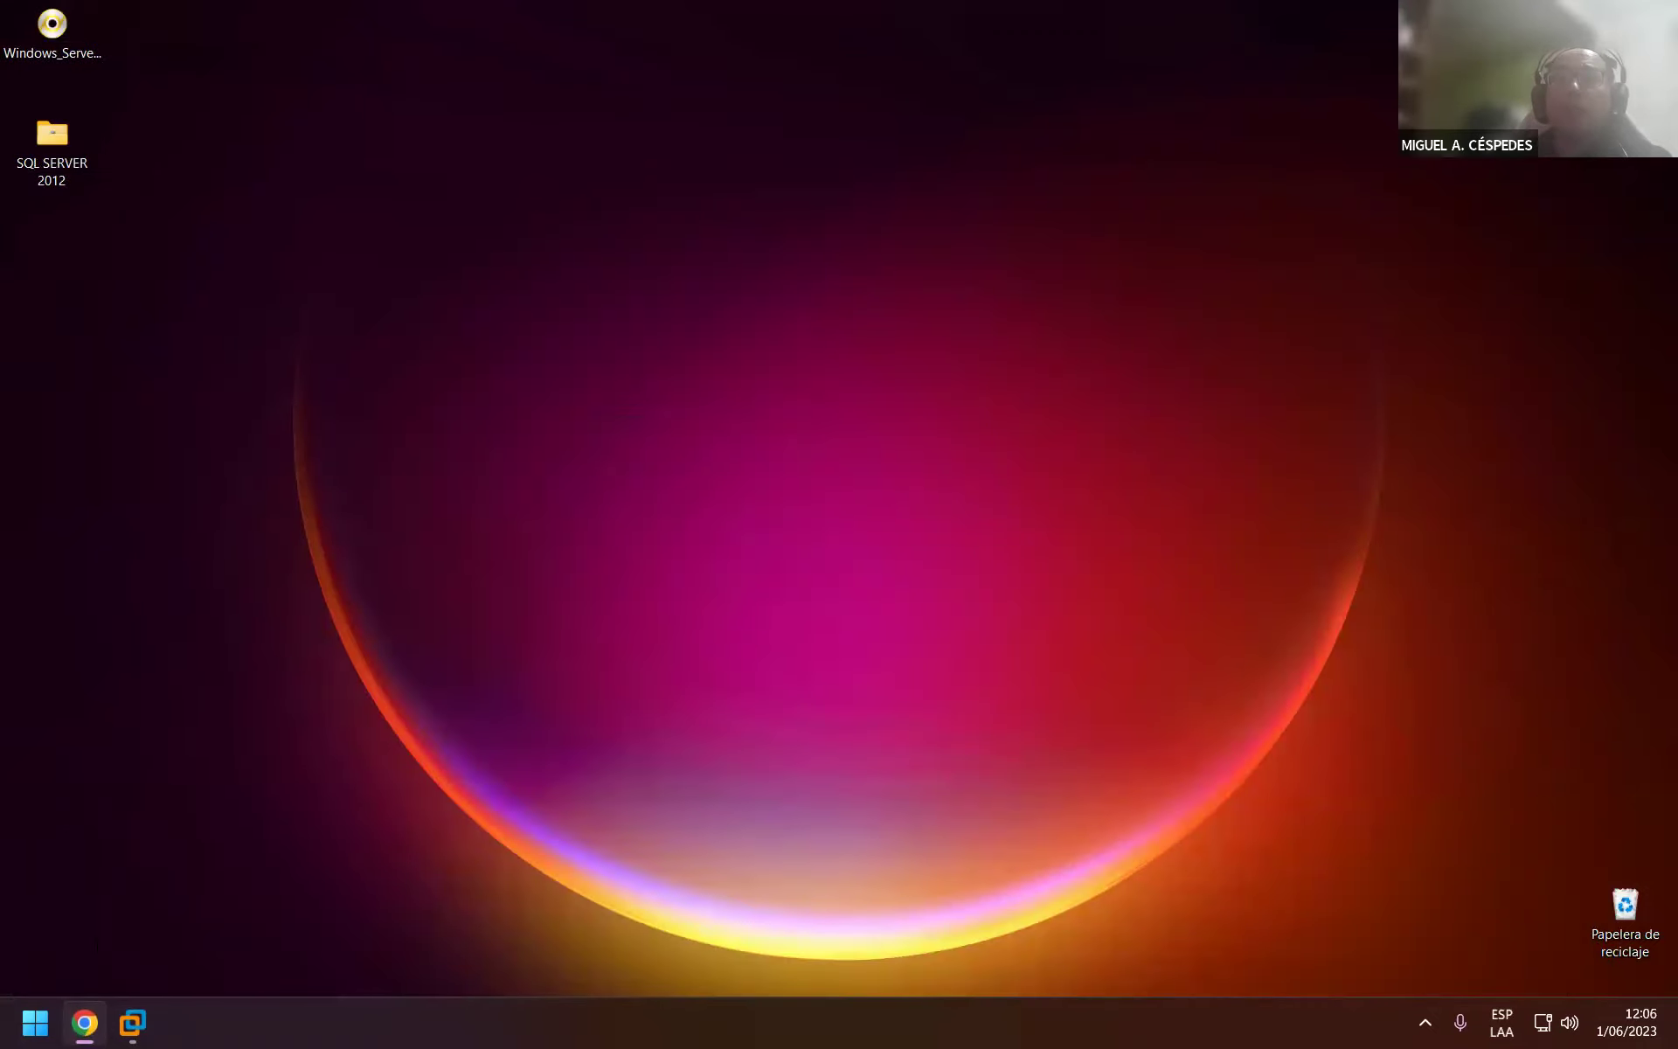
Permanently delete the SQL2022-SSEI-Dev installer from the Windows 10 VM's desktop.
{"action": "key", "text": "alt+Tab"}
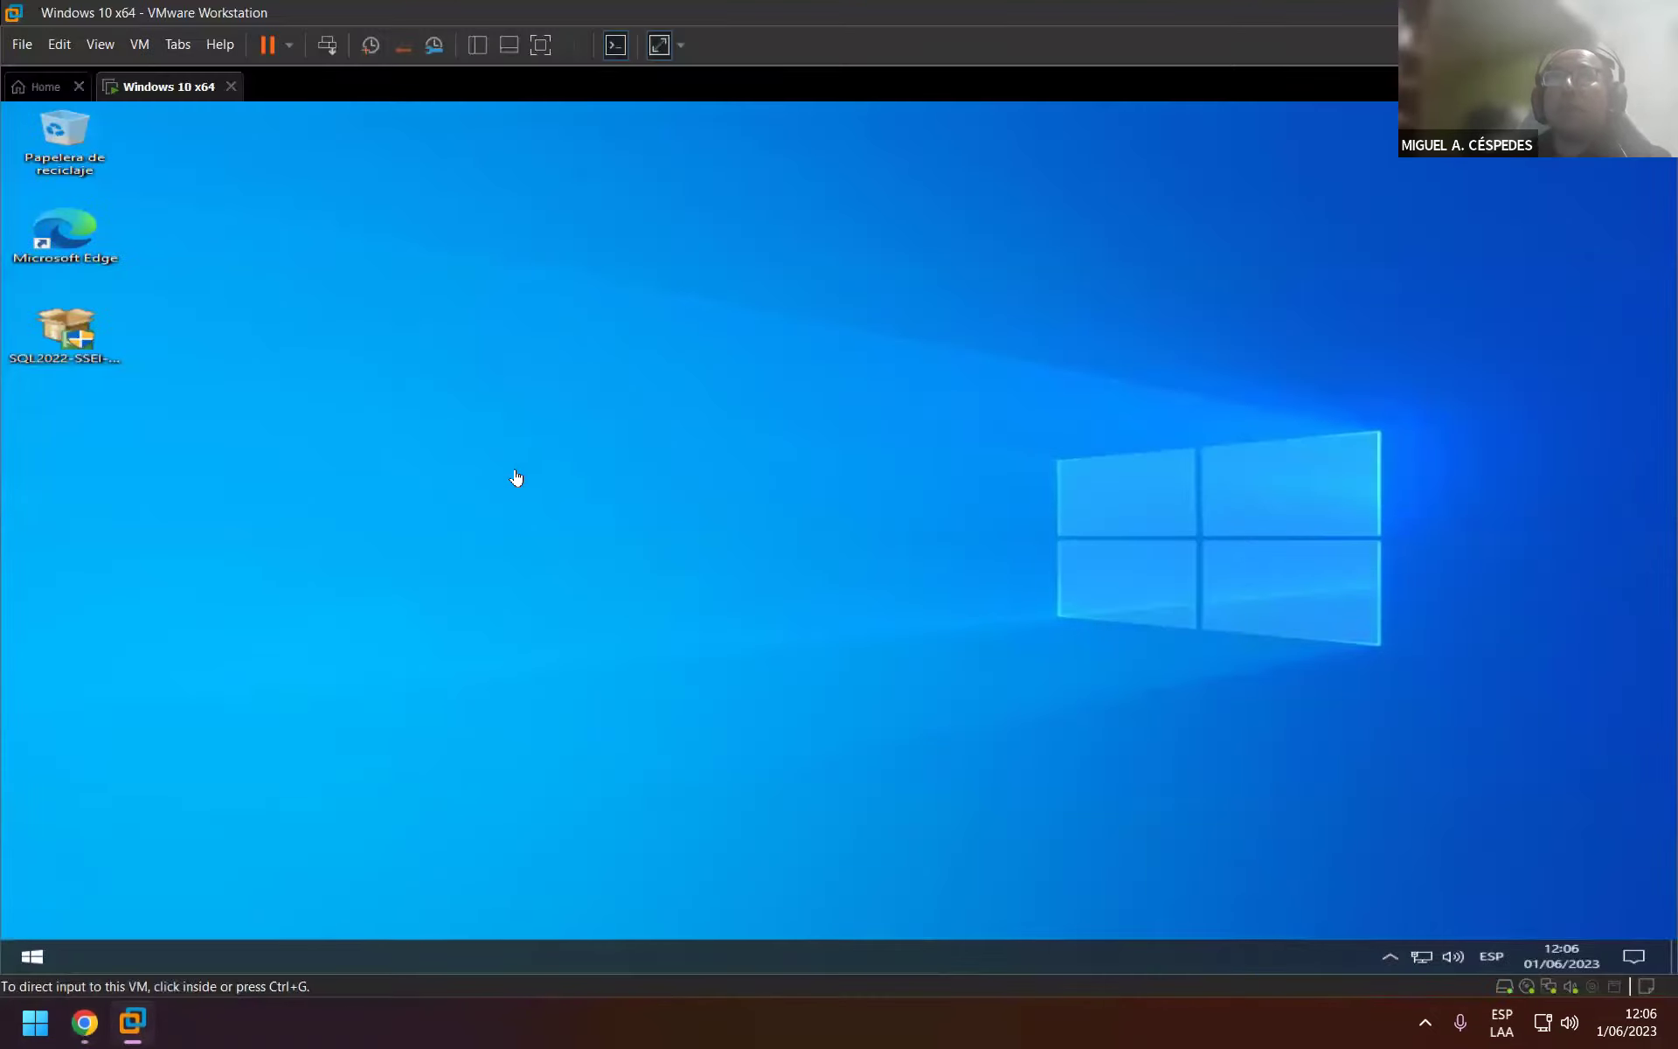
{"action": "left_click", "coordinate": [55, 329]}
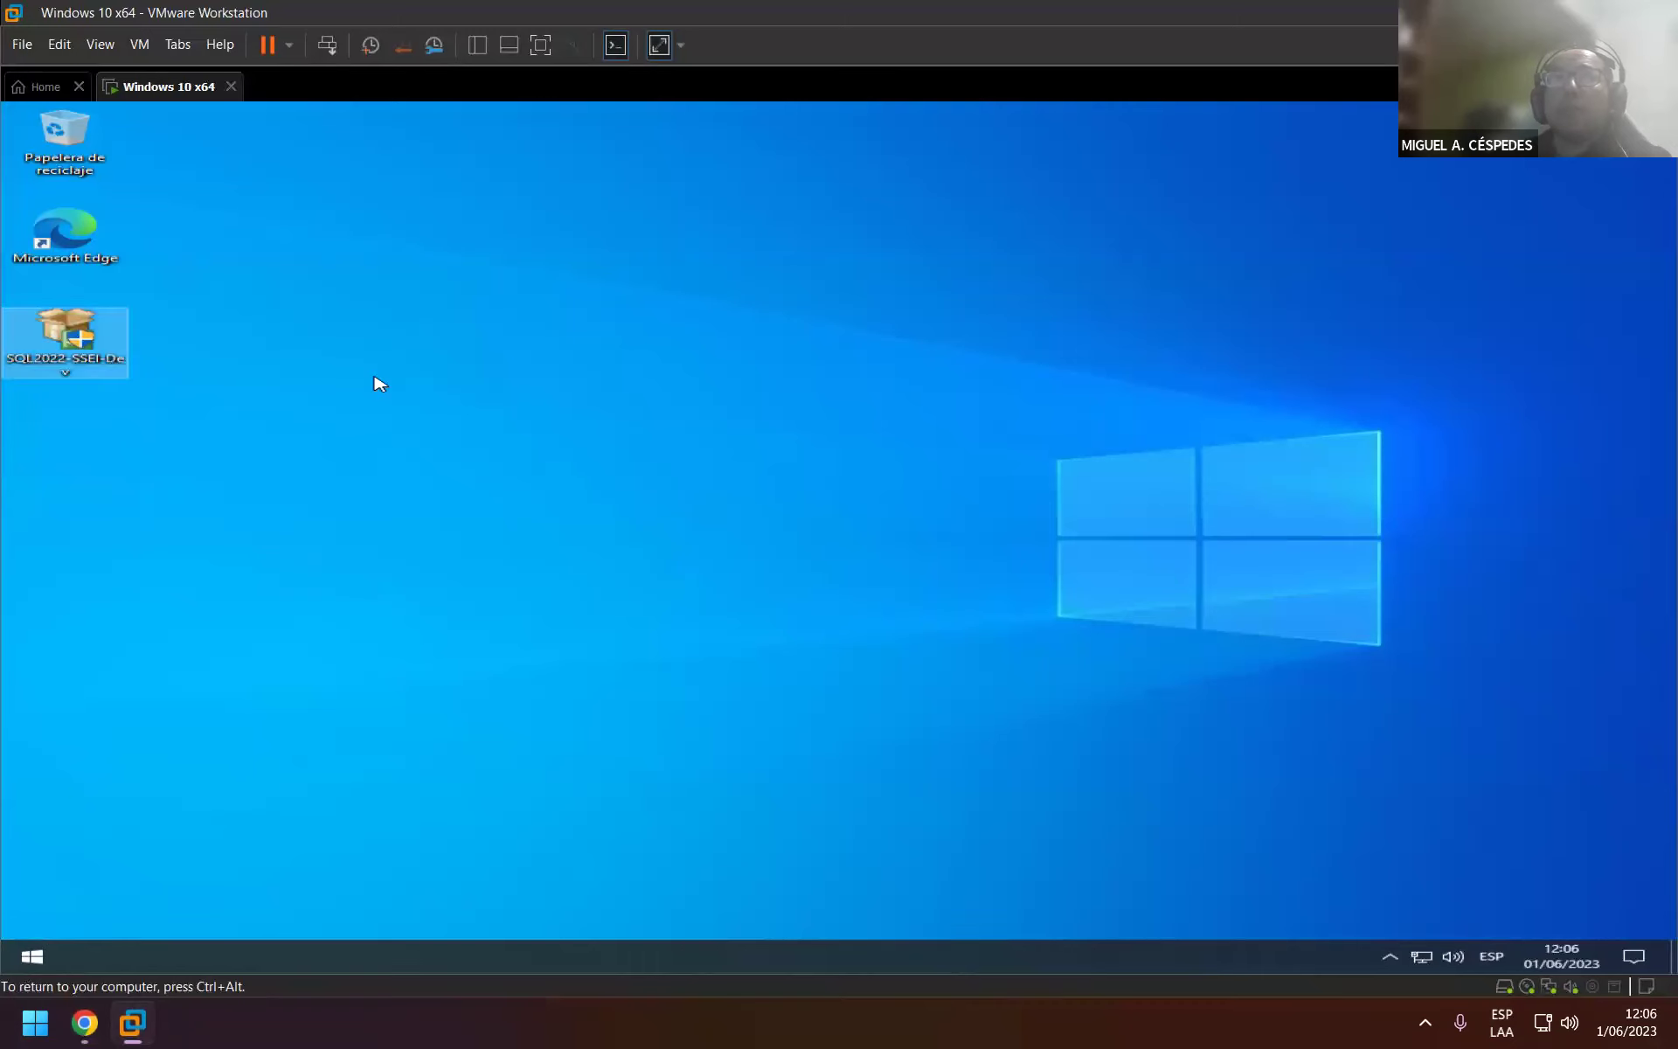
{"action": "left_click", "coordinate": [379, 384]}
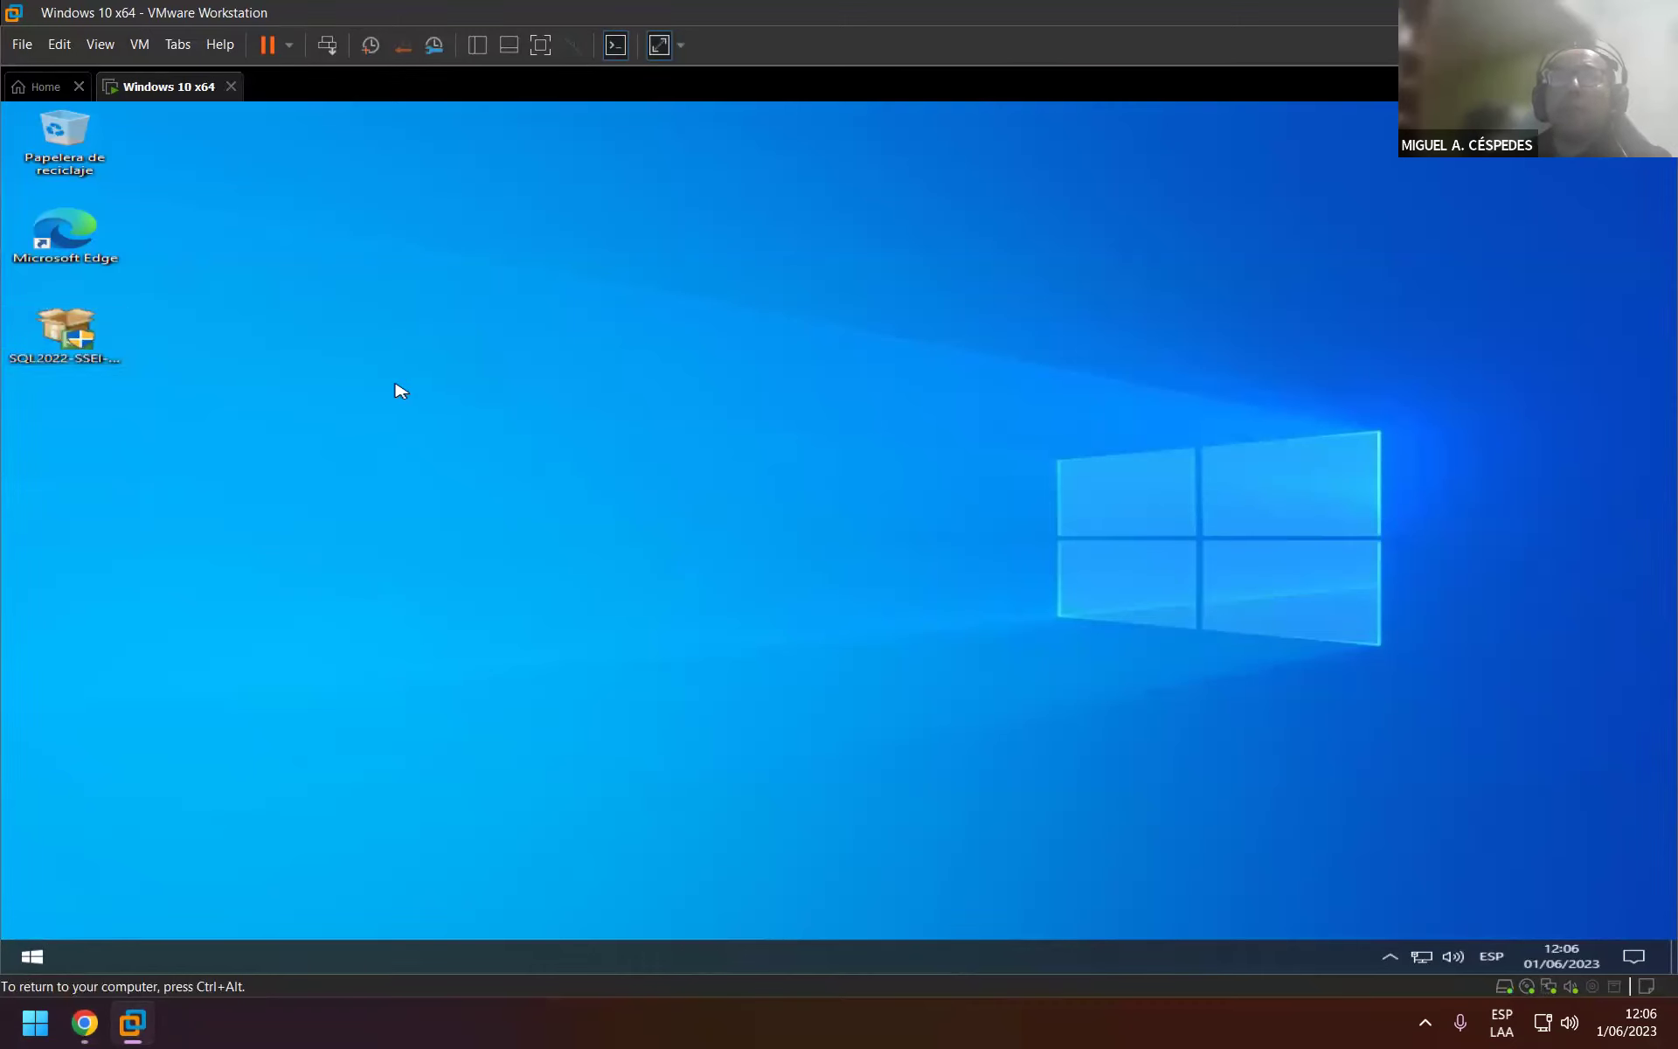
{"action": "key", "text": "shift+Delete"}
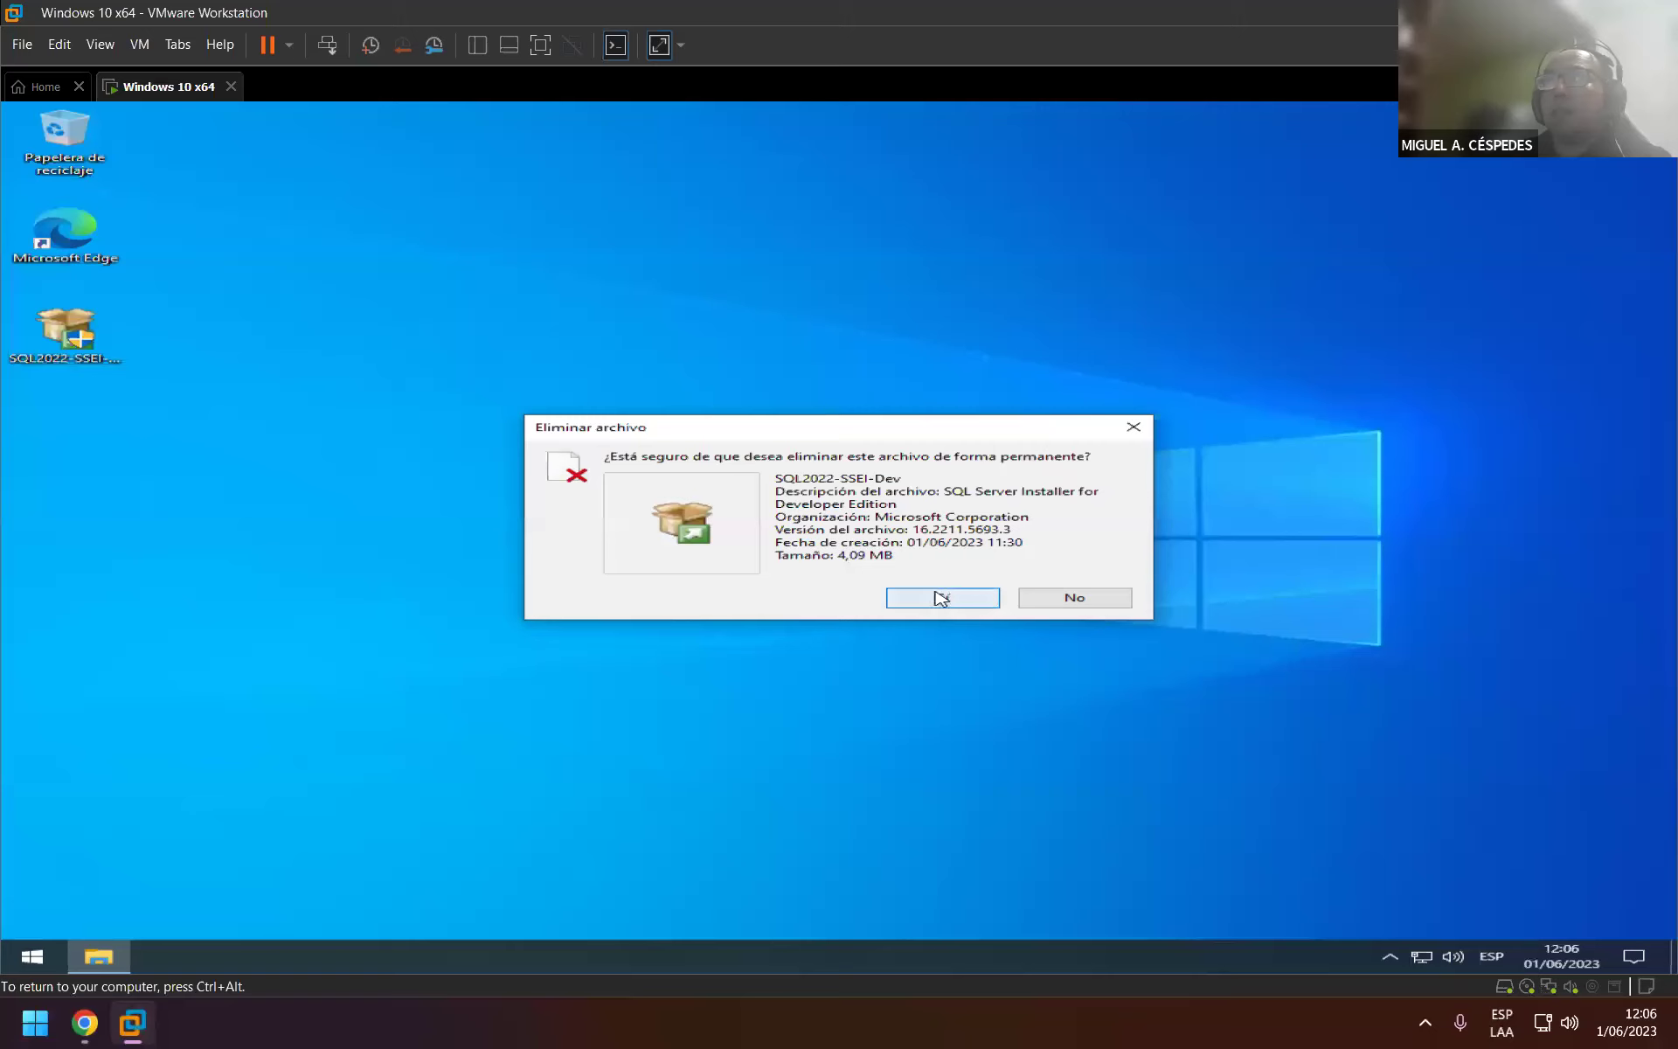
{"action": "left_click", "coordinate": [940, 599]}
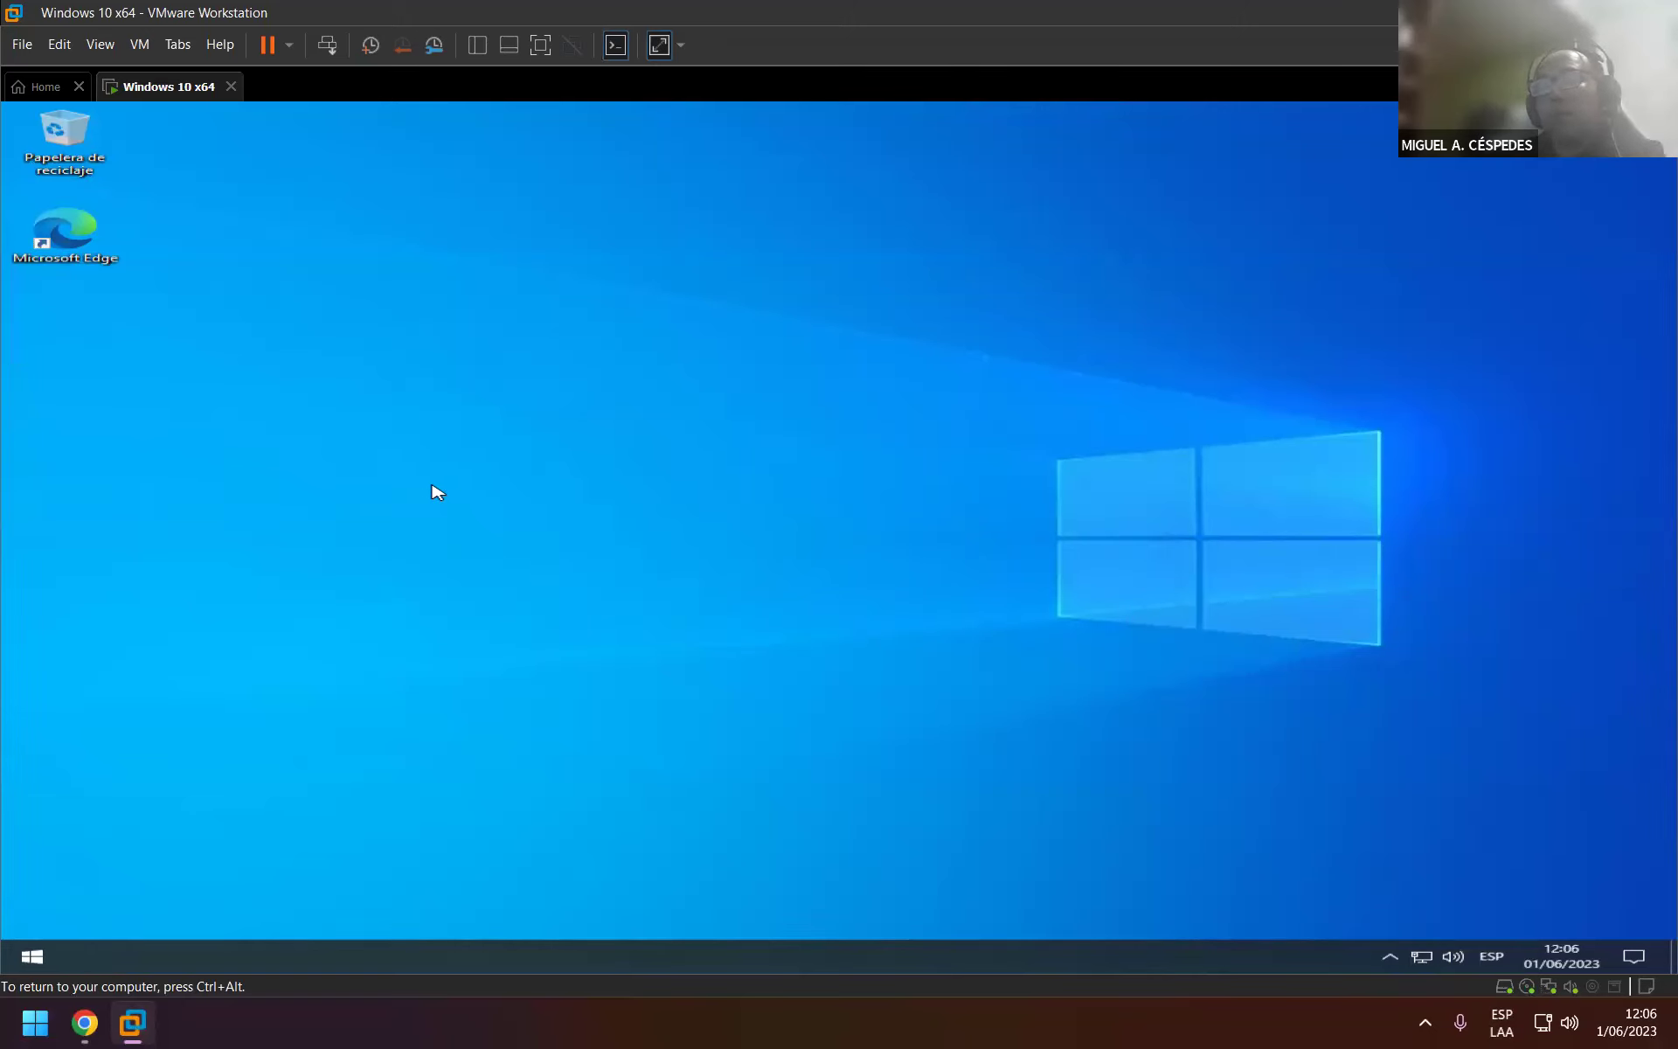
Go to the network address \\192.168.0.103 from the Run prompt.
{"action": "key", "text": "super"}
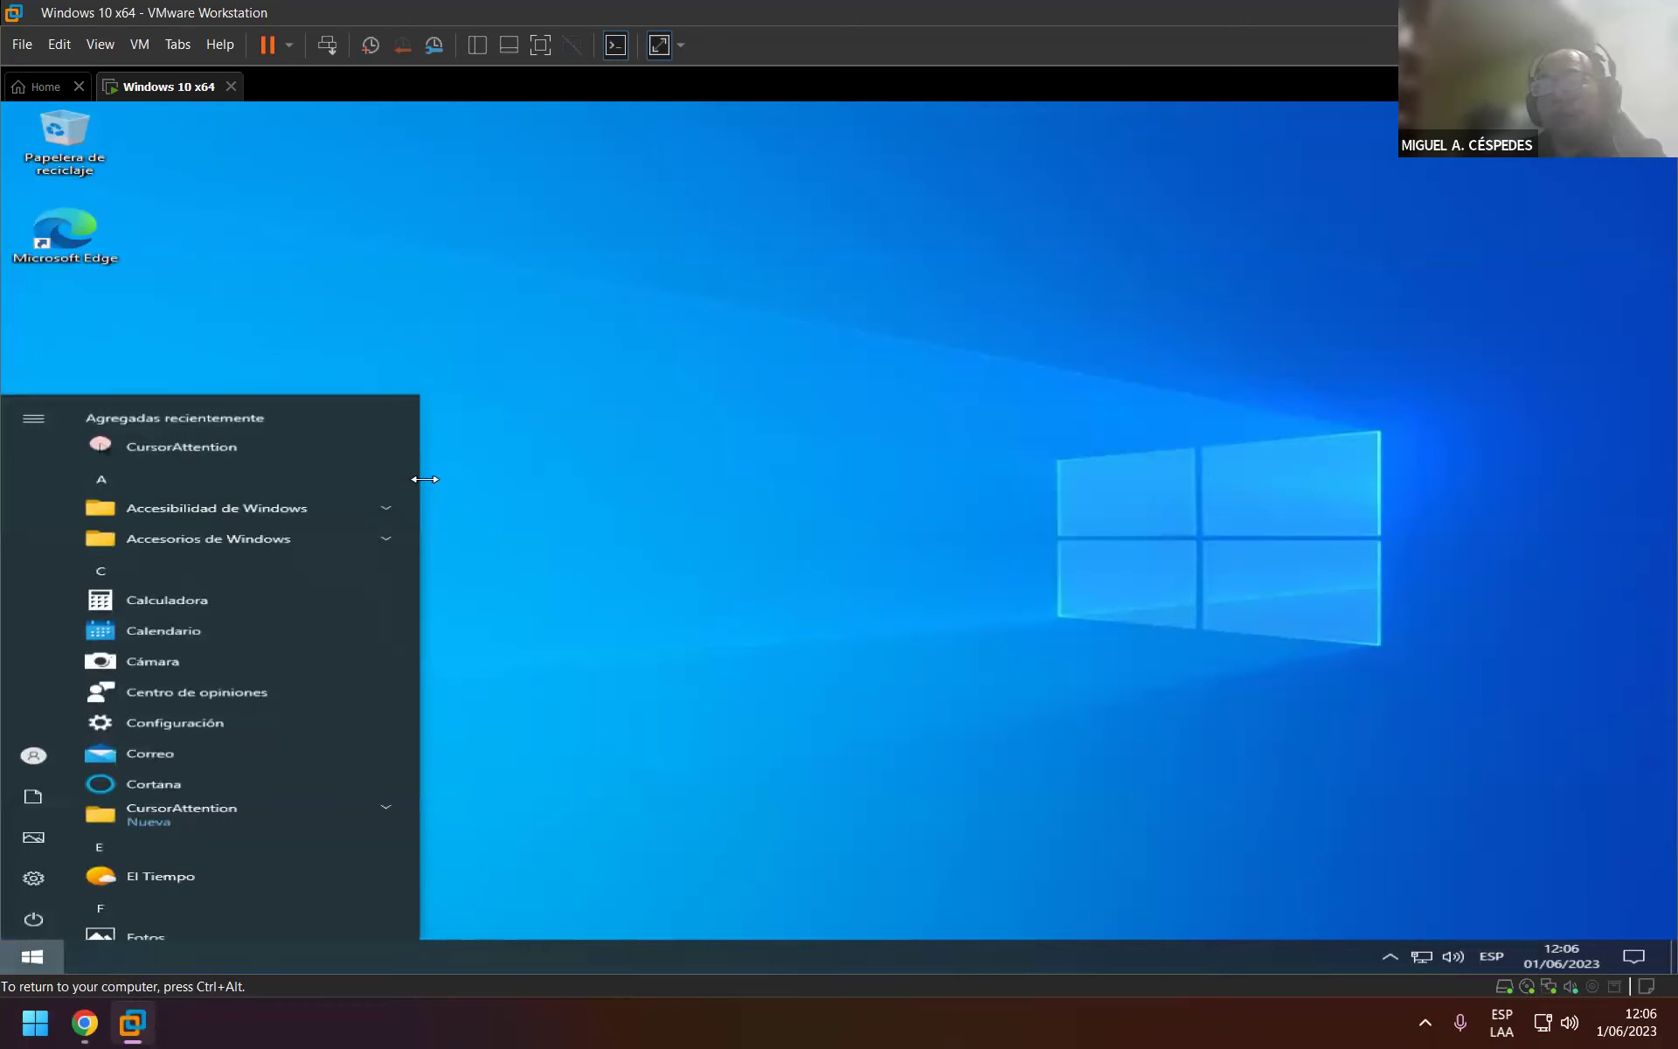
{"action": "key", "text": "super+r"}
{"action": "key", "text": "Return"}
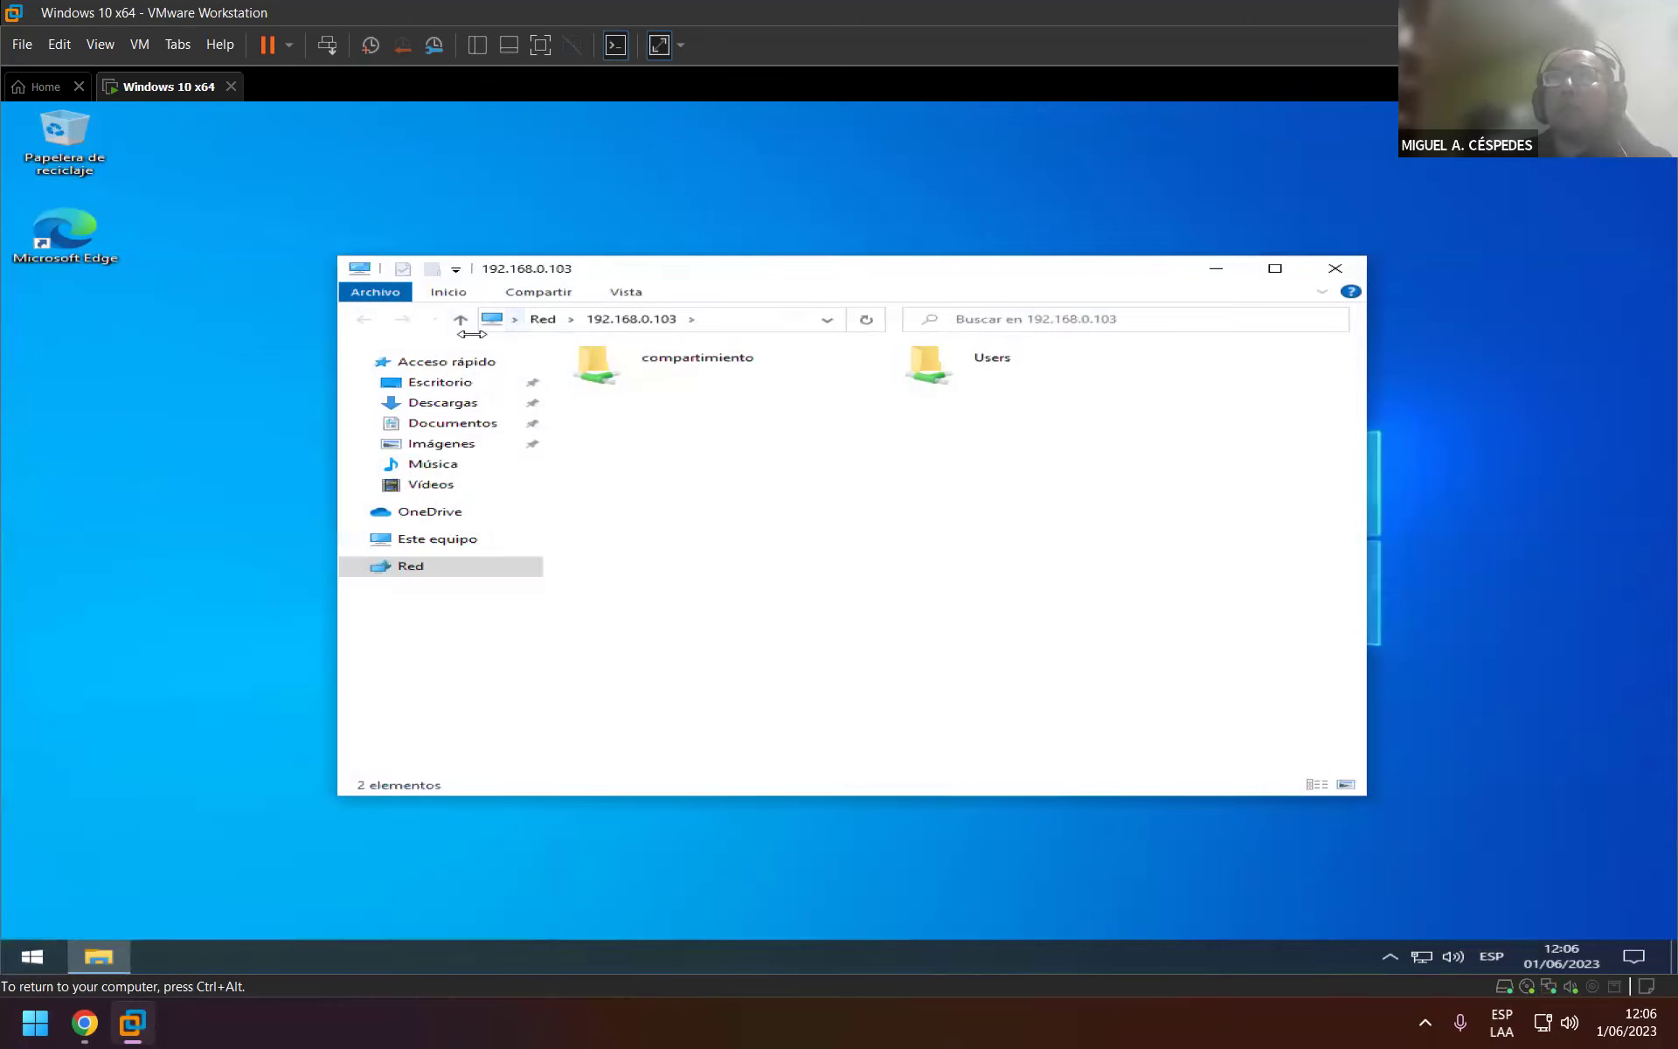
Copy the SQL SERVER 2012 folder from the compartimiento share onto the VM desktop, accepting the security warning.
{"action": "double_click", "coordinate": [626, 371]}
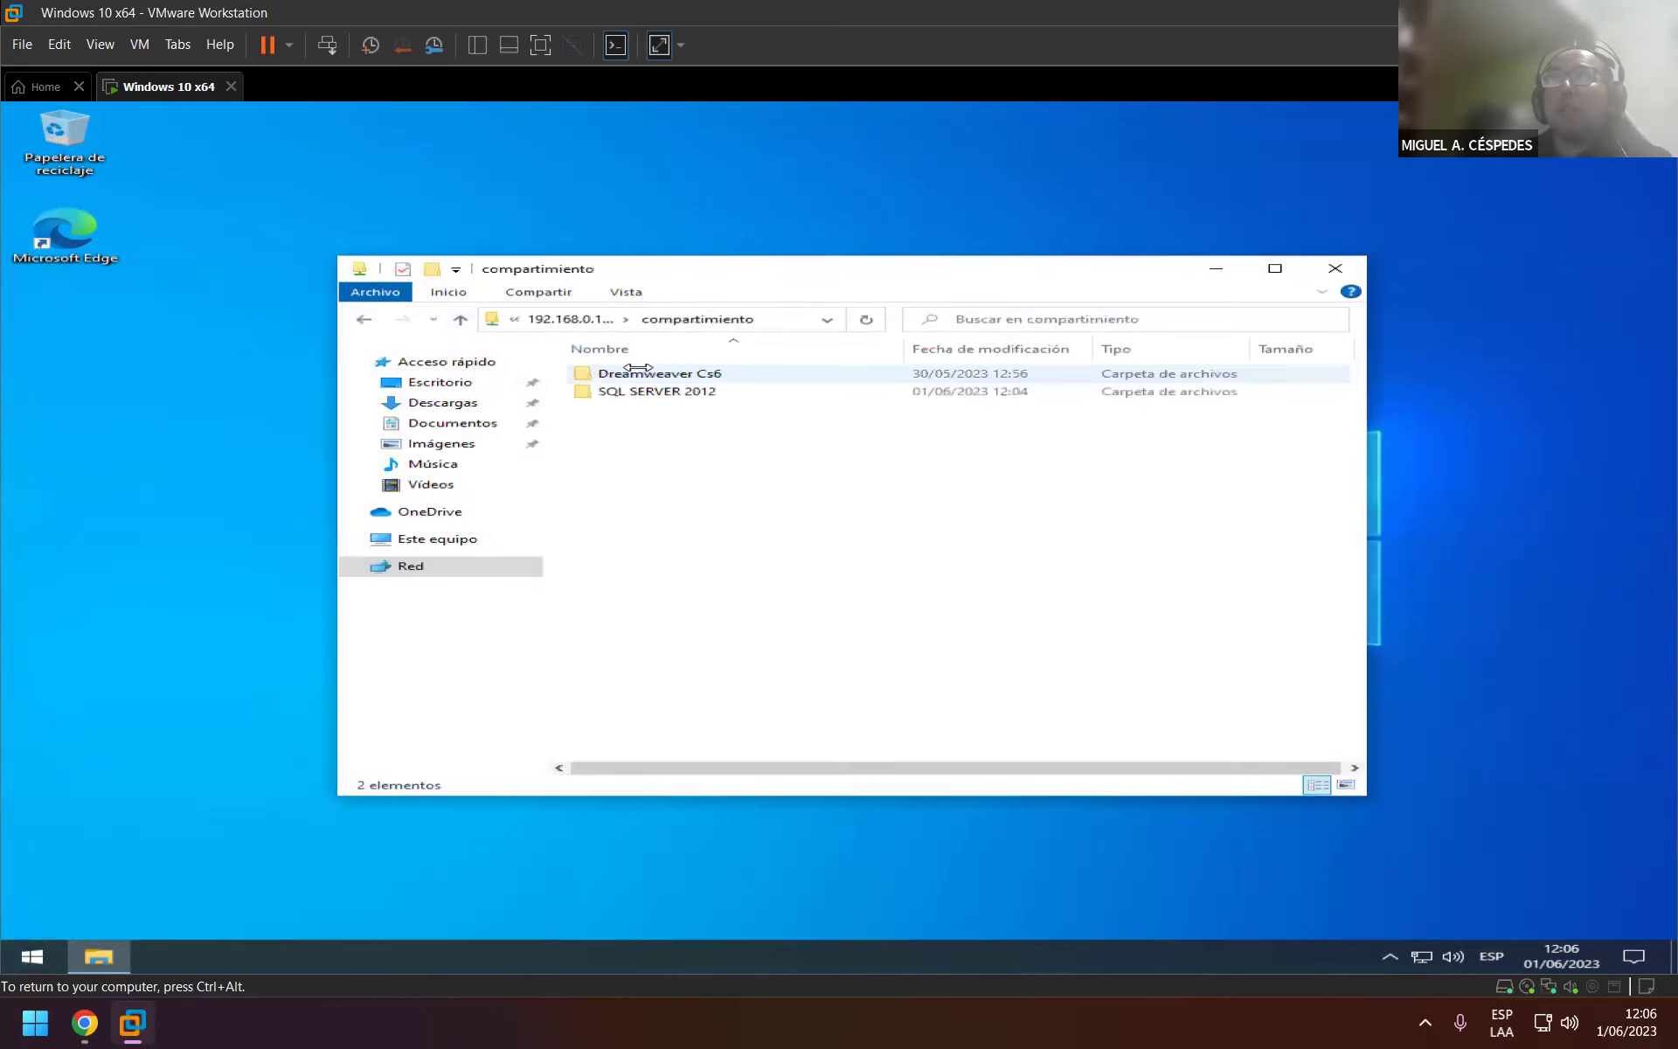
{"action": "left_click_drag", "start_coordinate": [626, 391], "coordinate": [102, 430]}
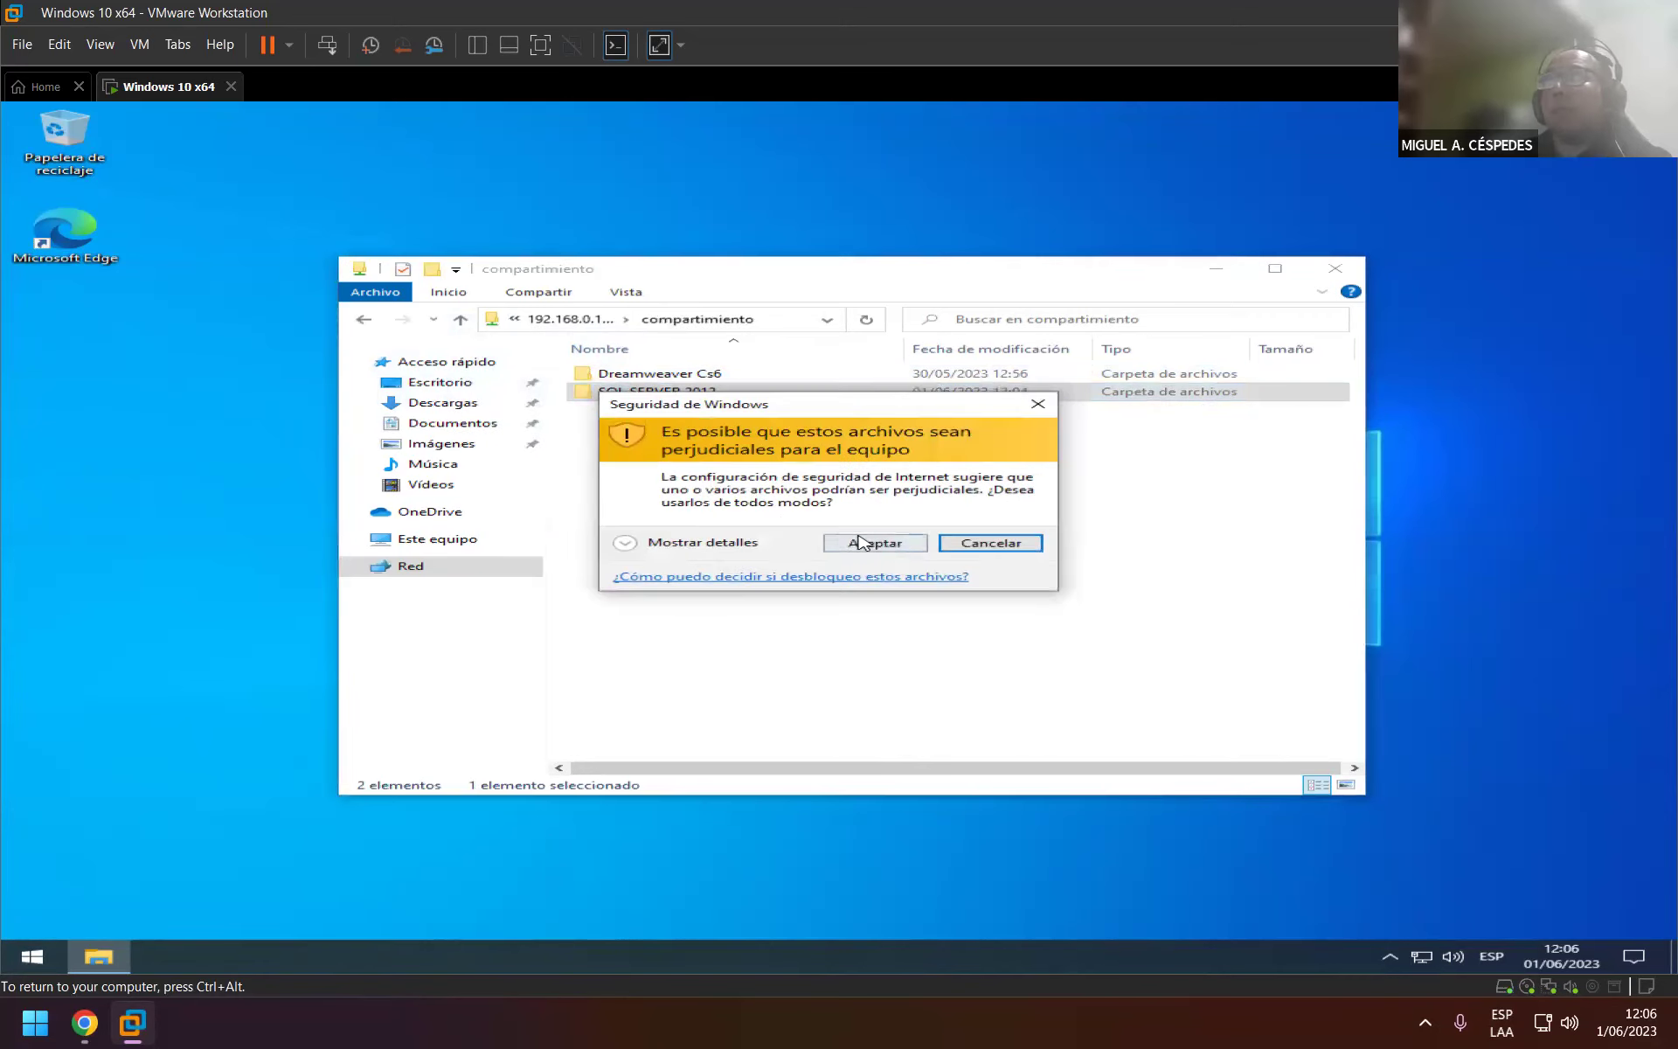
{"action": "left_click", "coordinate": [861, 542]}
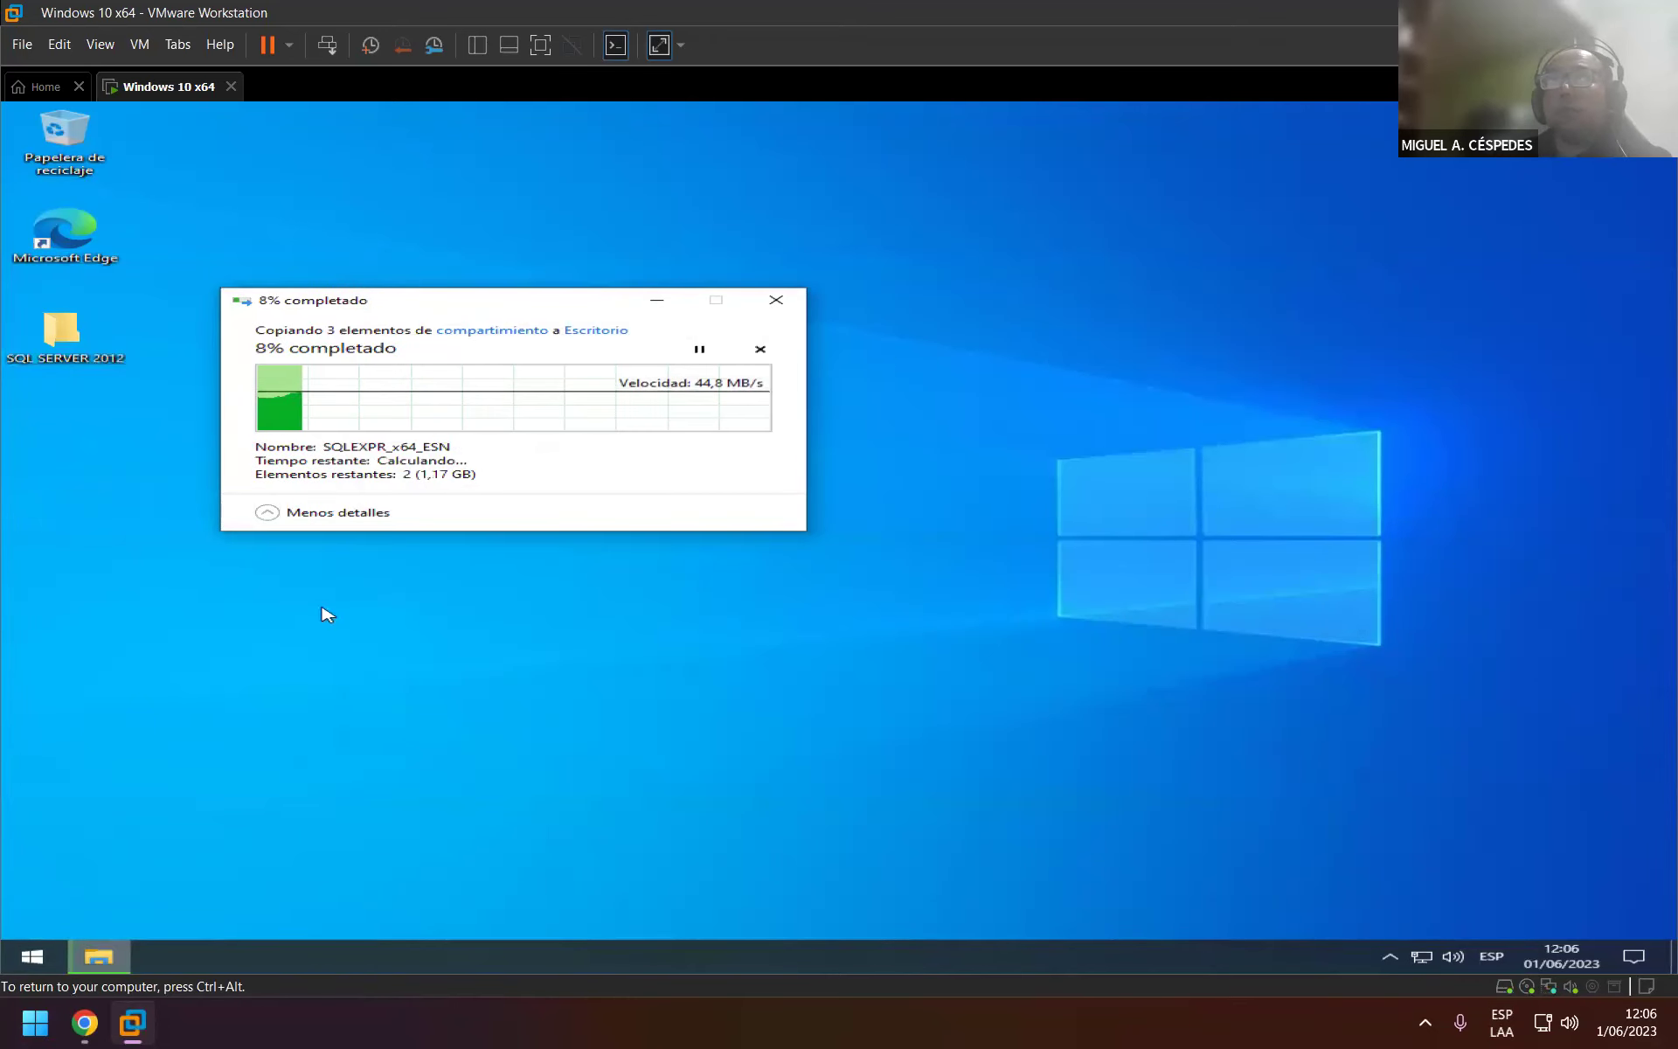
Glance at Google Drive, then return to the VM and open the time and language settings.
{"action": "mouse_move", "coordinate": [157, 1005]}
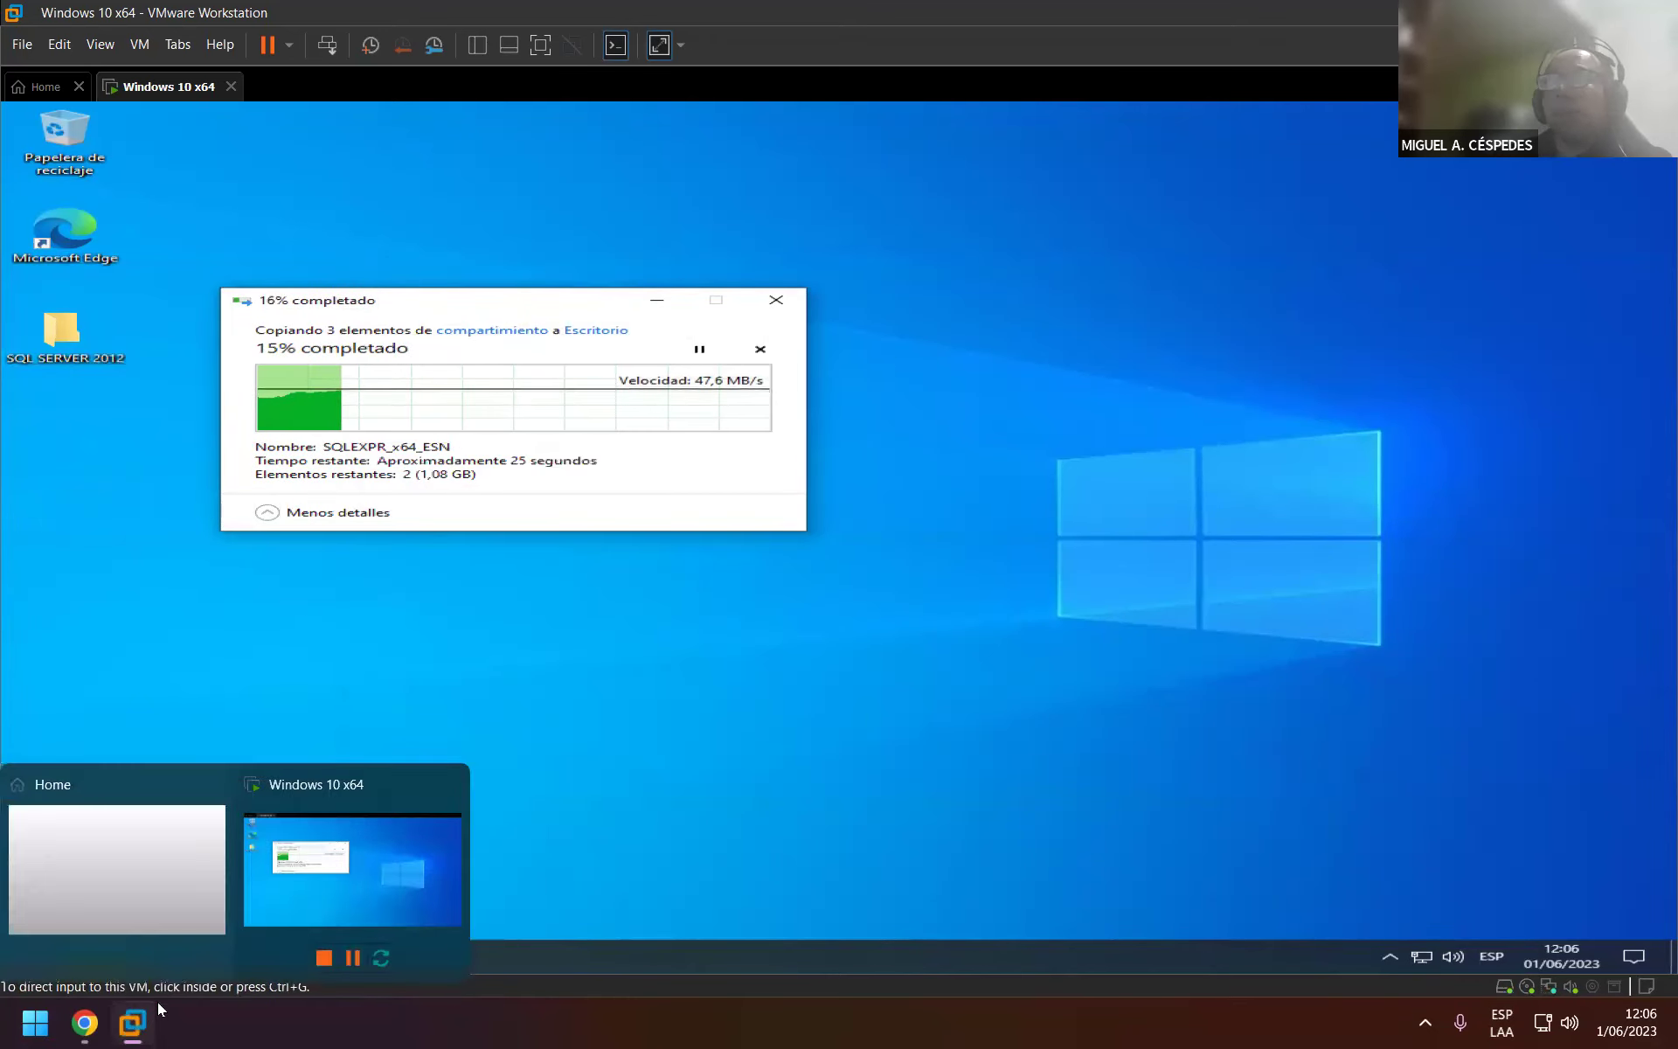
{"action": "left_click", "coordinate": [87, 1024]}
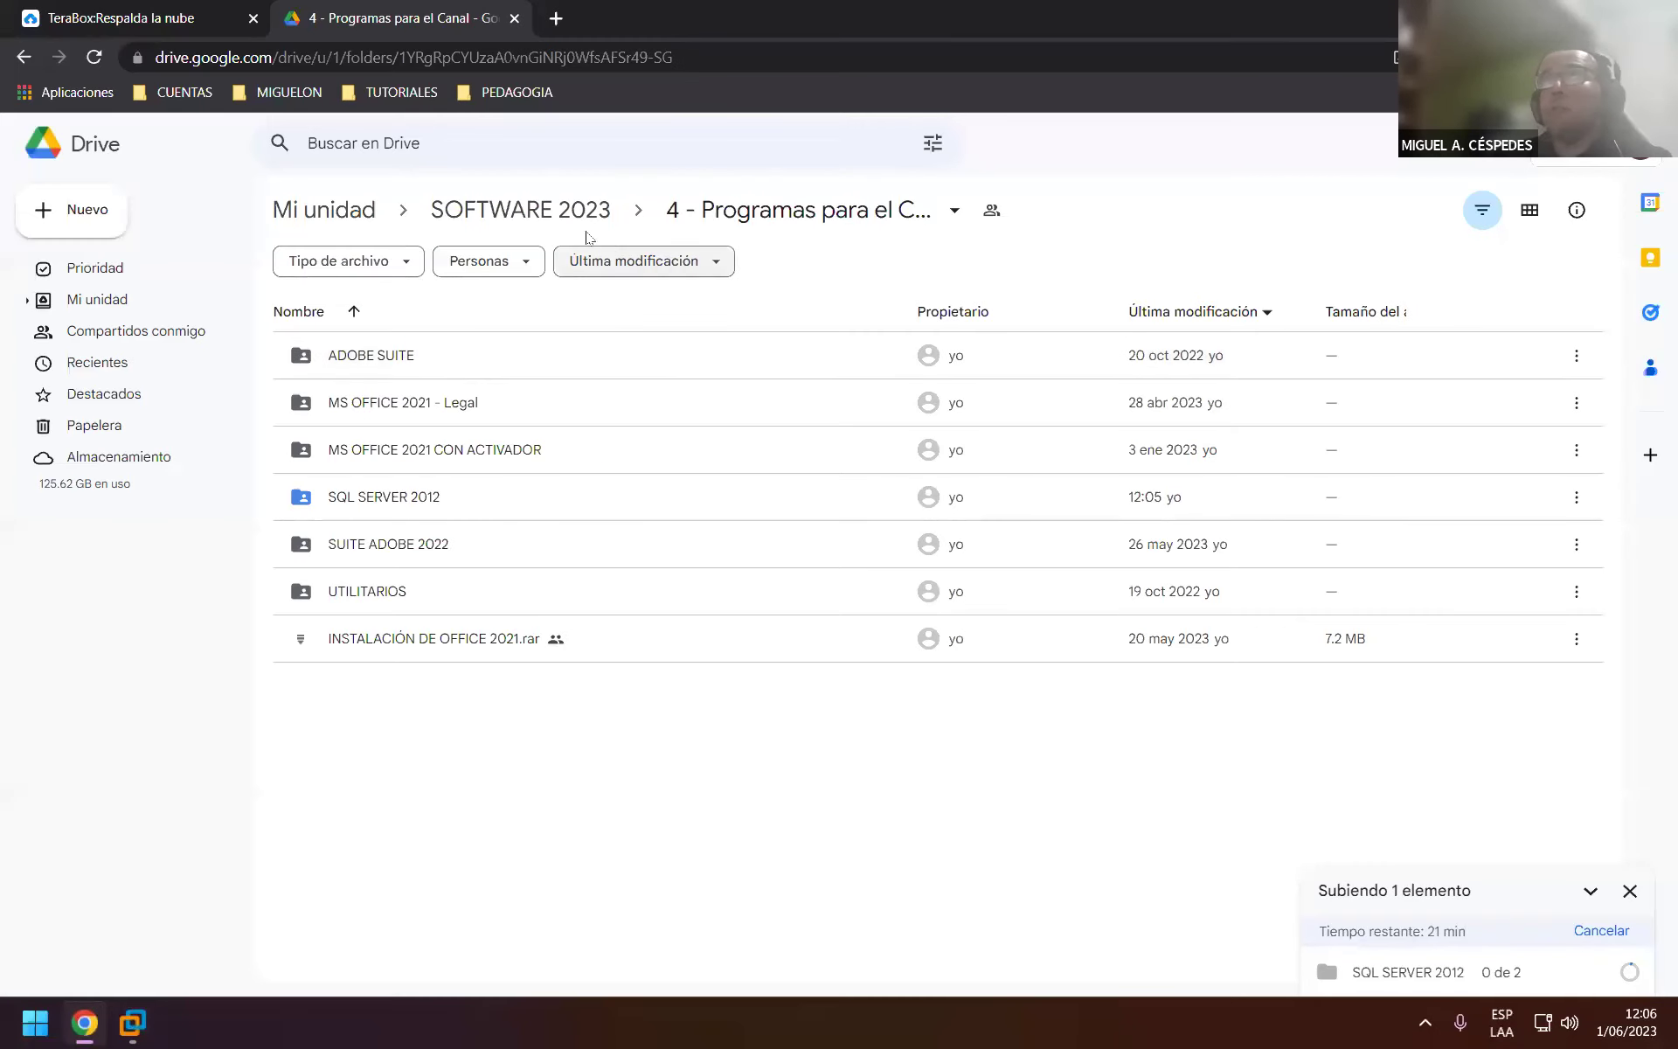
{"action": "key", "text": "alt+Tab"}
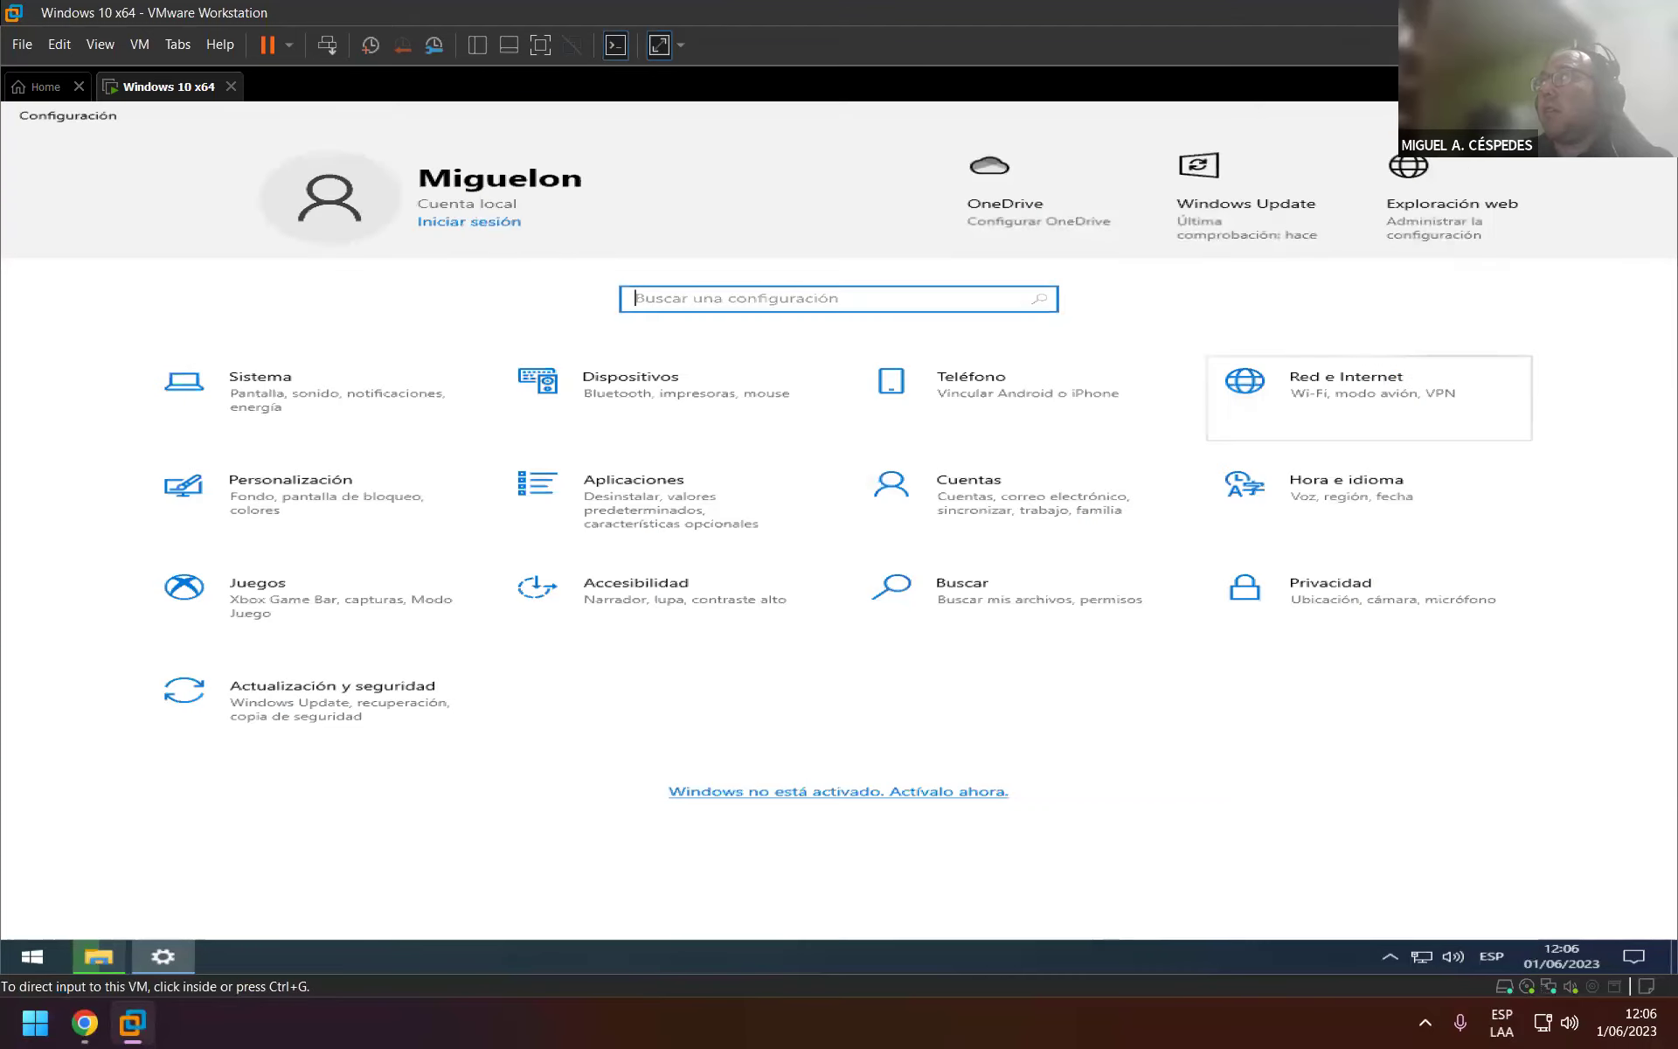
{"action": "left_click", "coordinate": [1368, 491]}
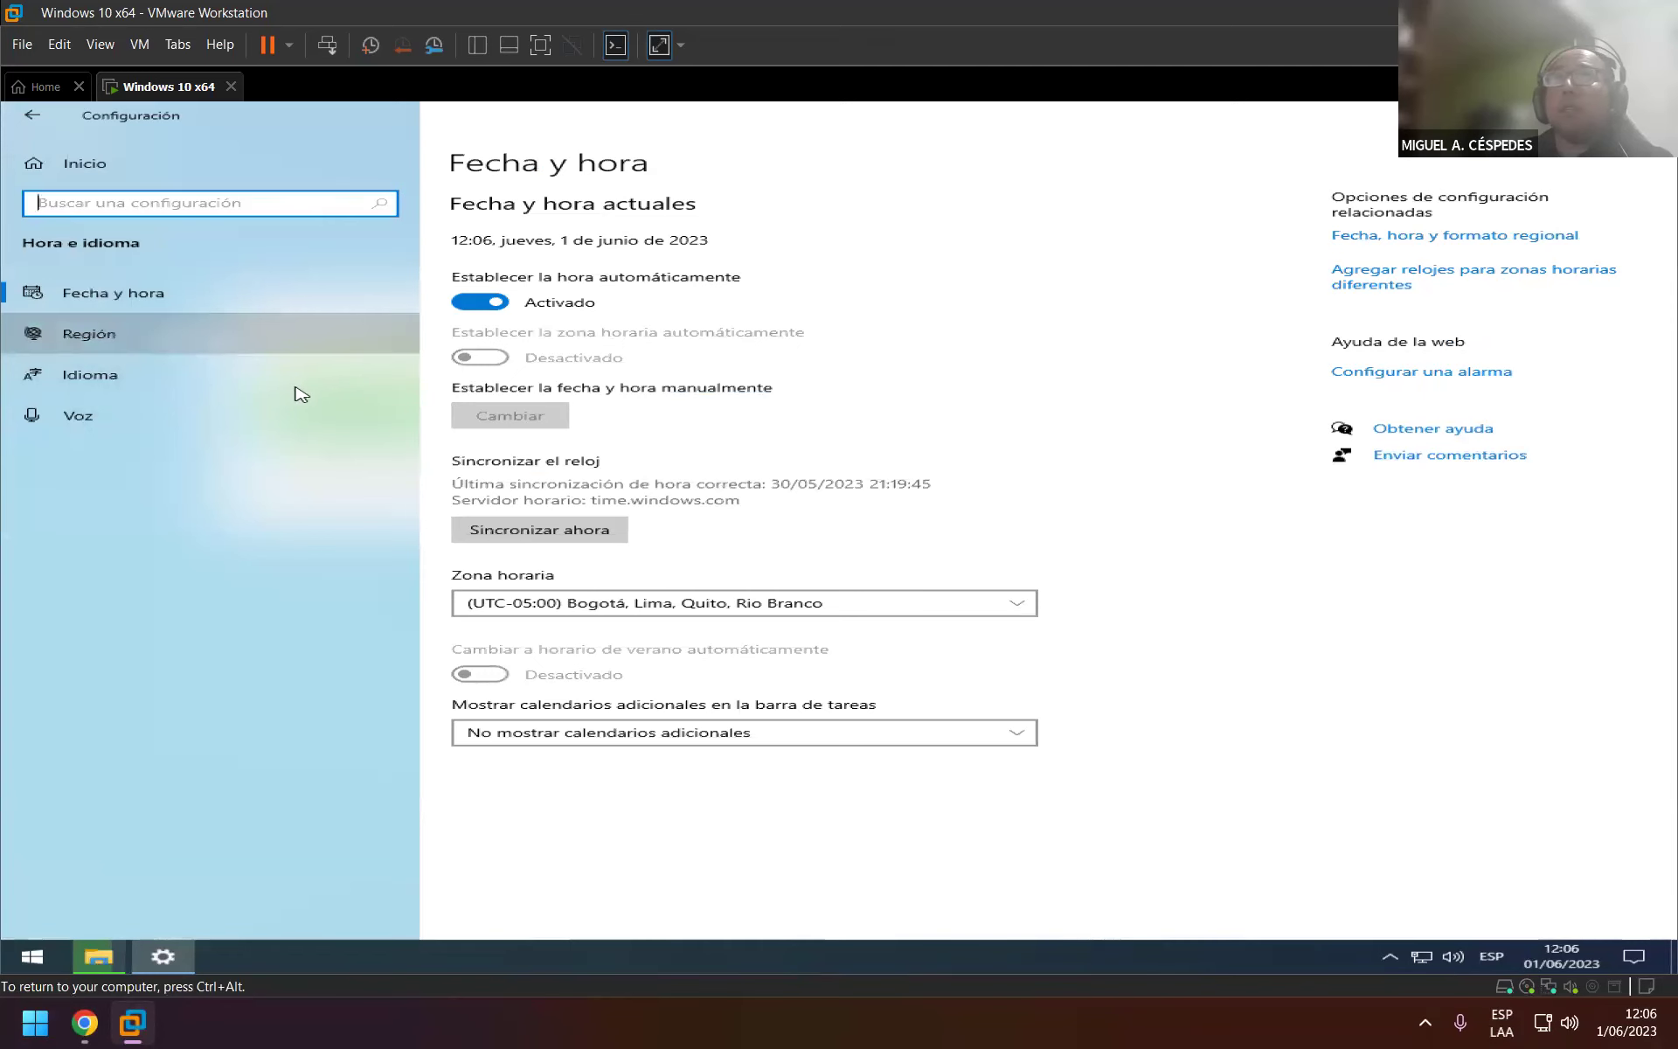
Move from Fecha y hora to Región, then to the Idioma page.
{"action": "left_click", "coordinate": [269, 353]}
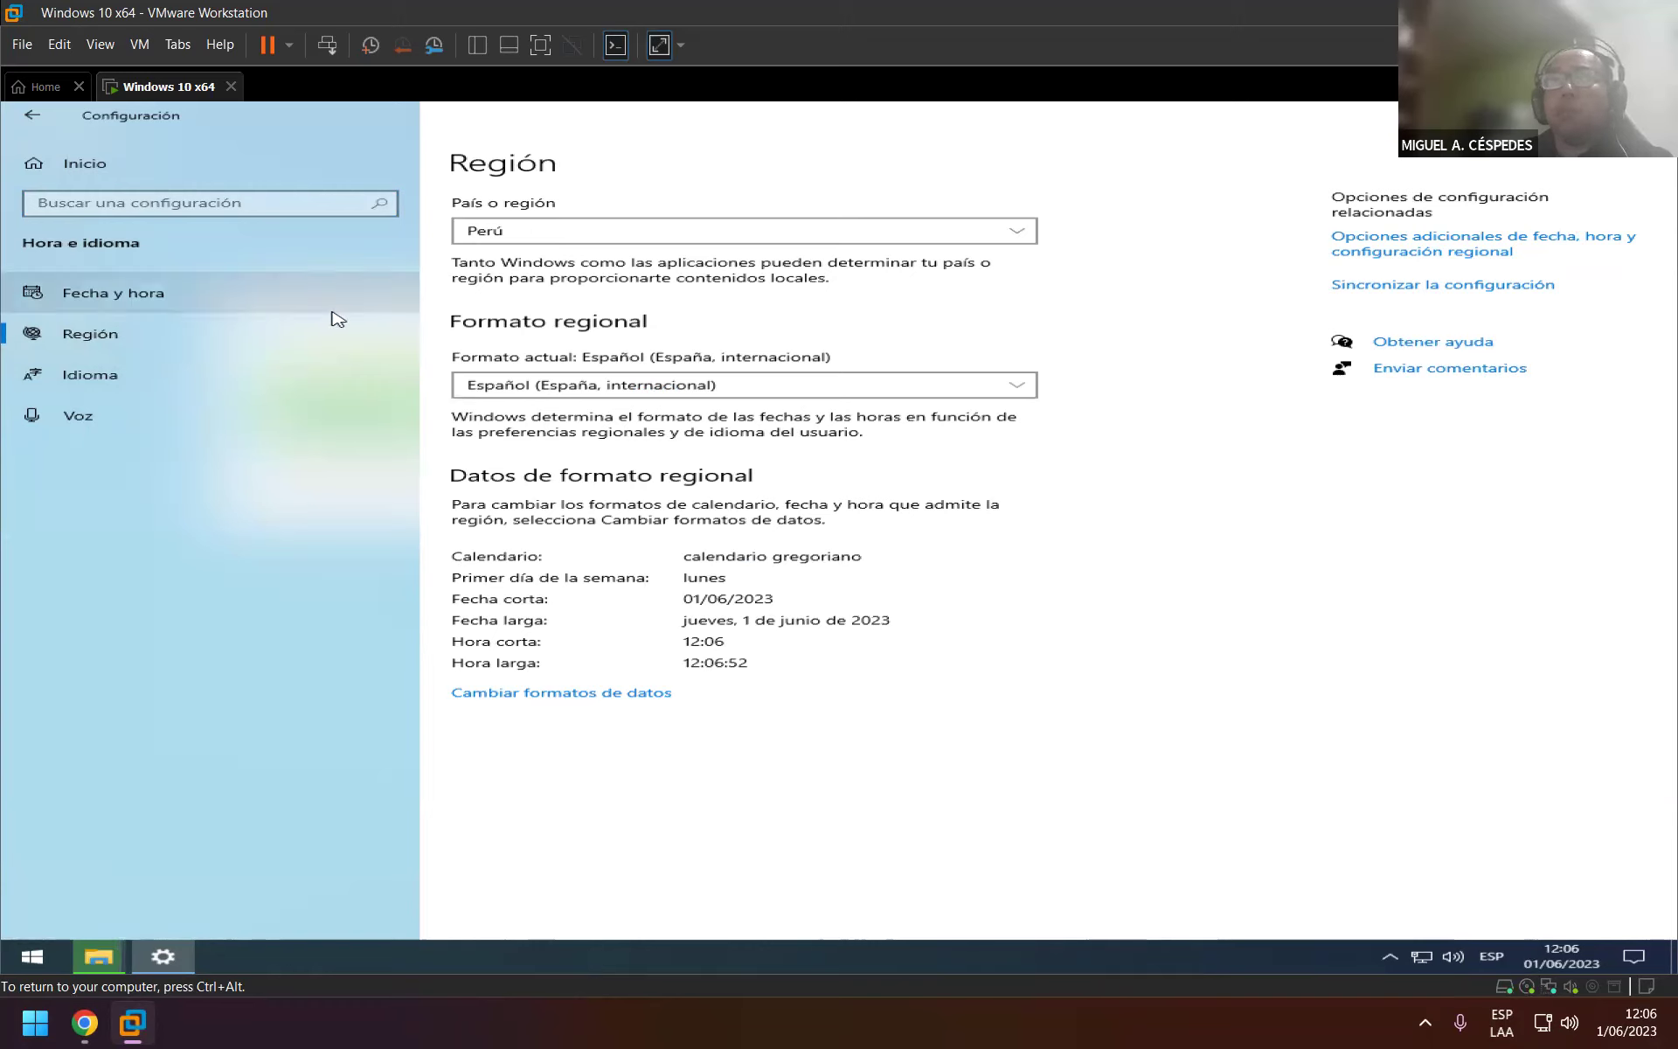
{"action": "left_click", "coordinate": [168, 372]}
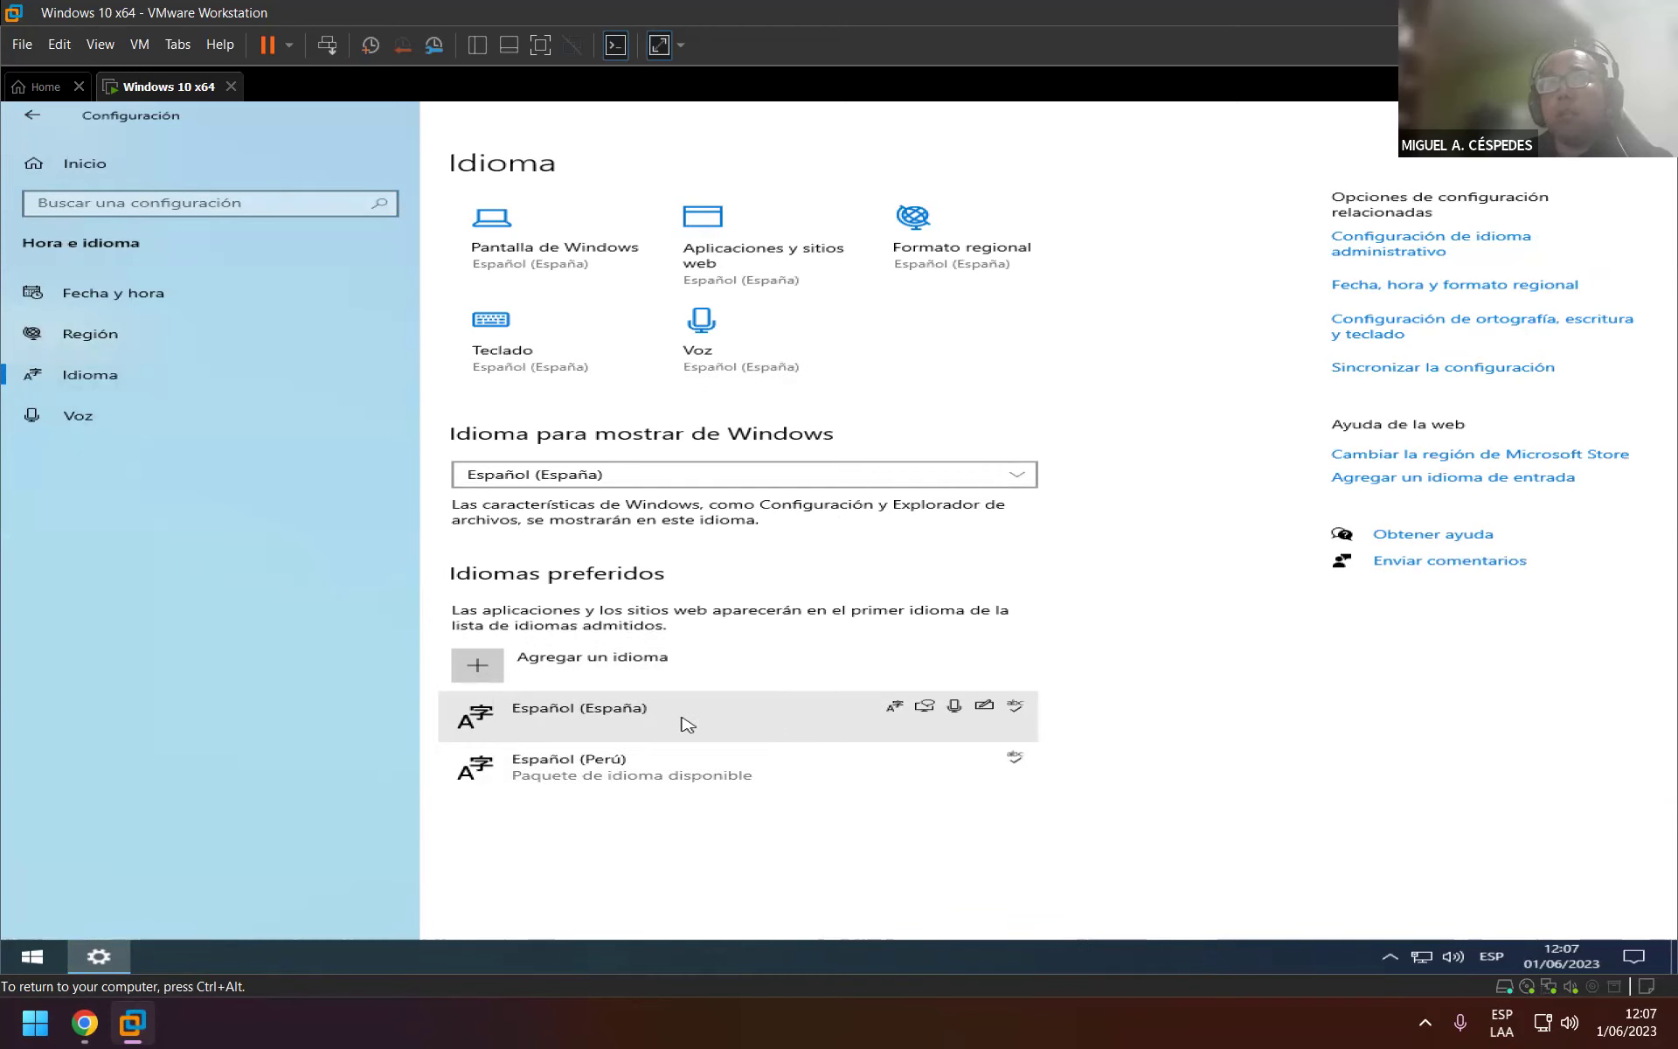
Open and cancel Agregar un idioma, and view the display language list without changing it.
{"action": "left_click", "coordinate": [611, 664]}
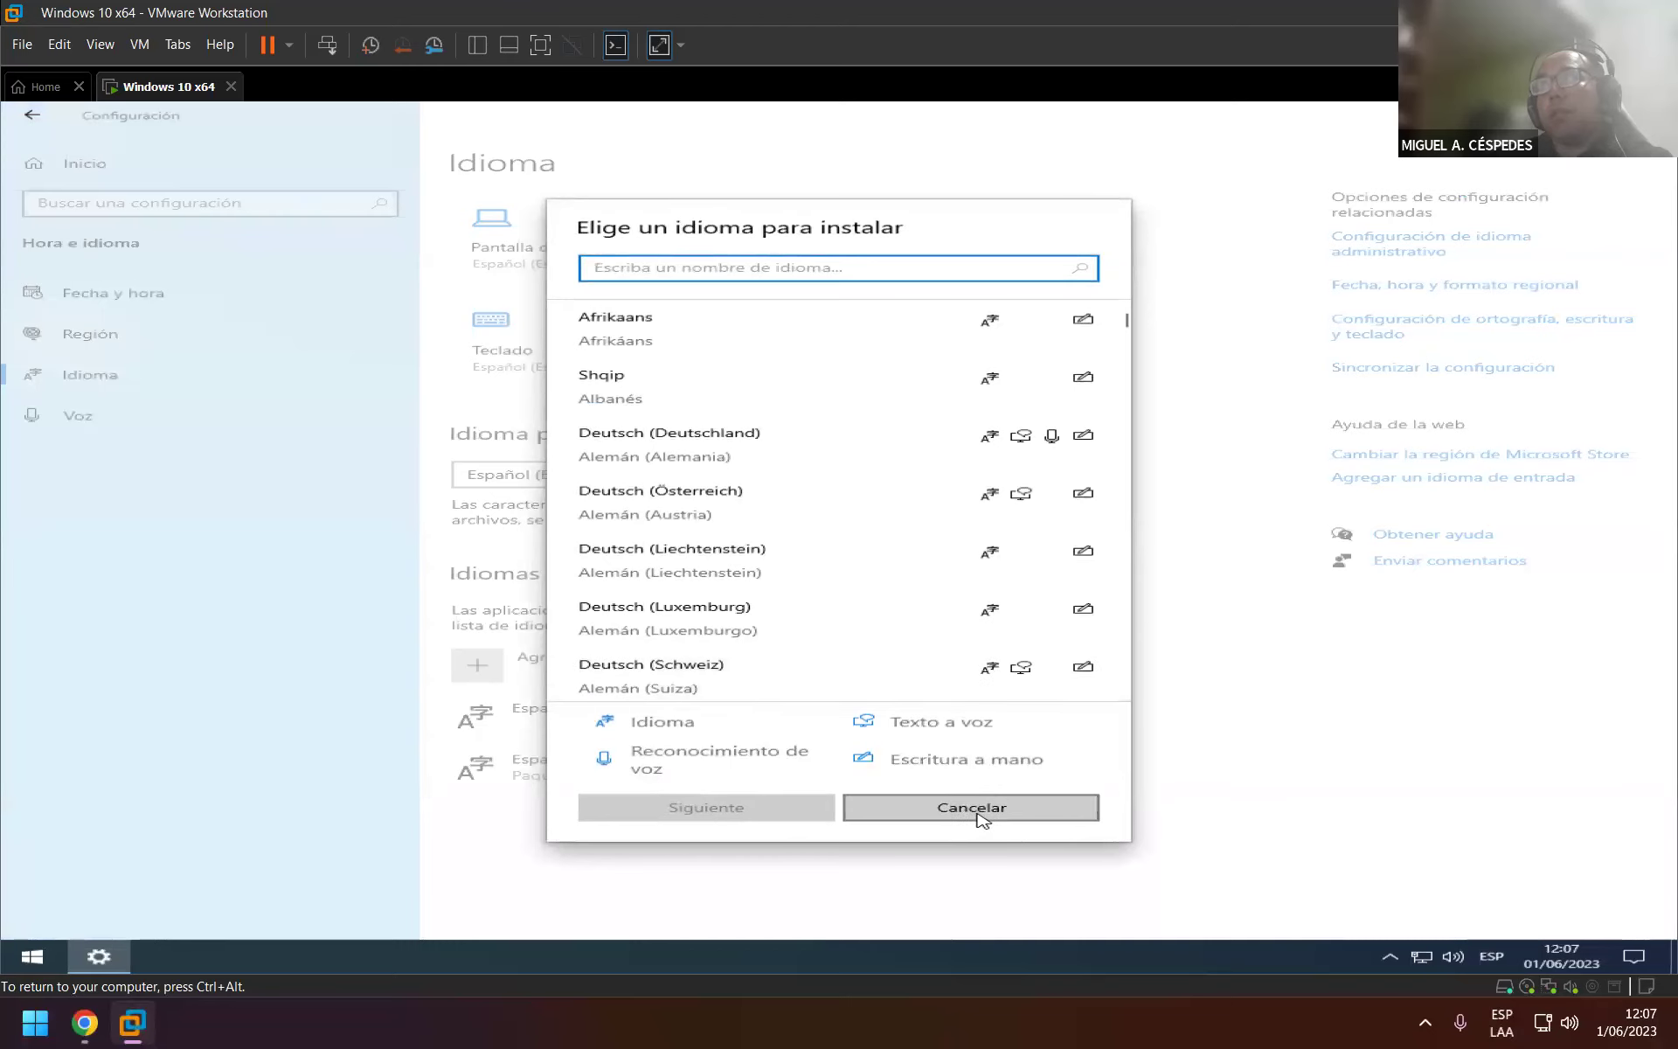
{"action": "left_click", "coordinate": [972, 814]}
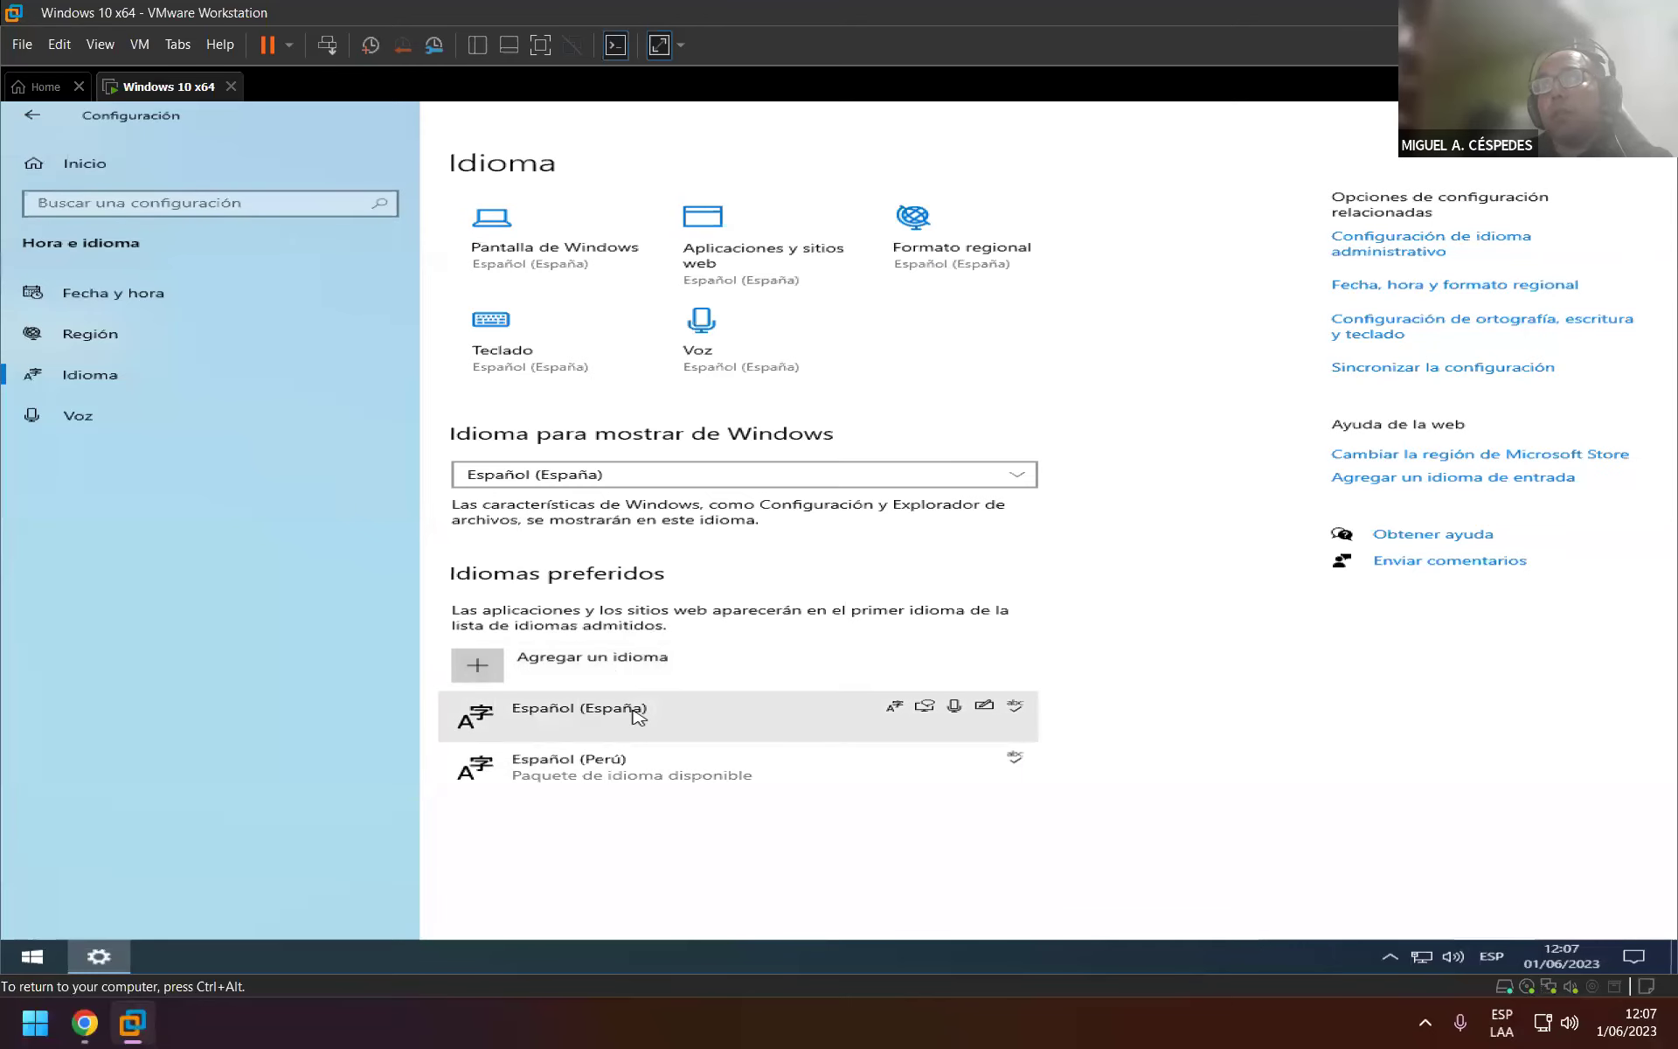
{"action": "left_click", "coordinate": [628, 480]}
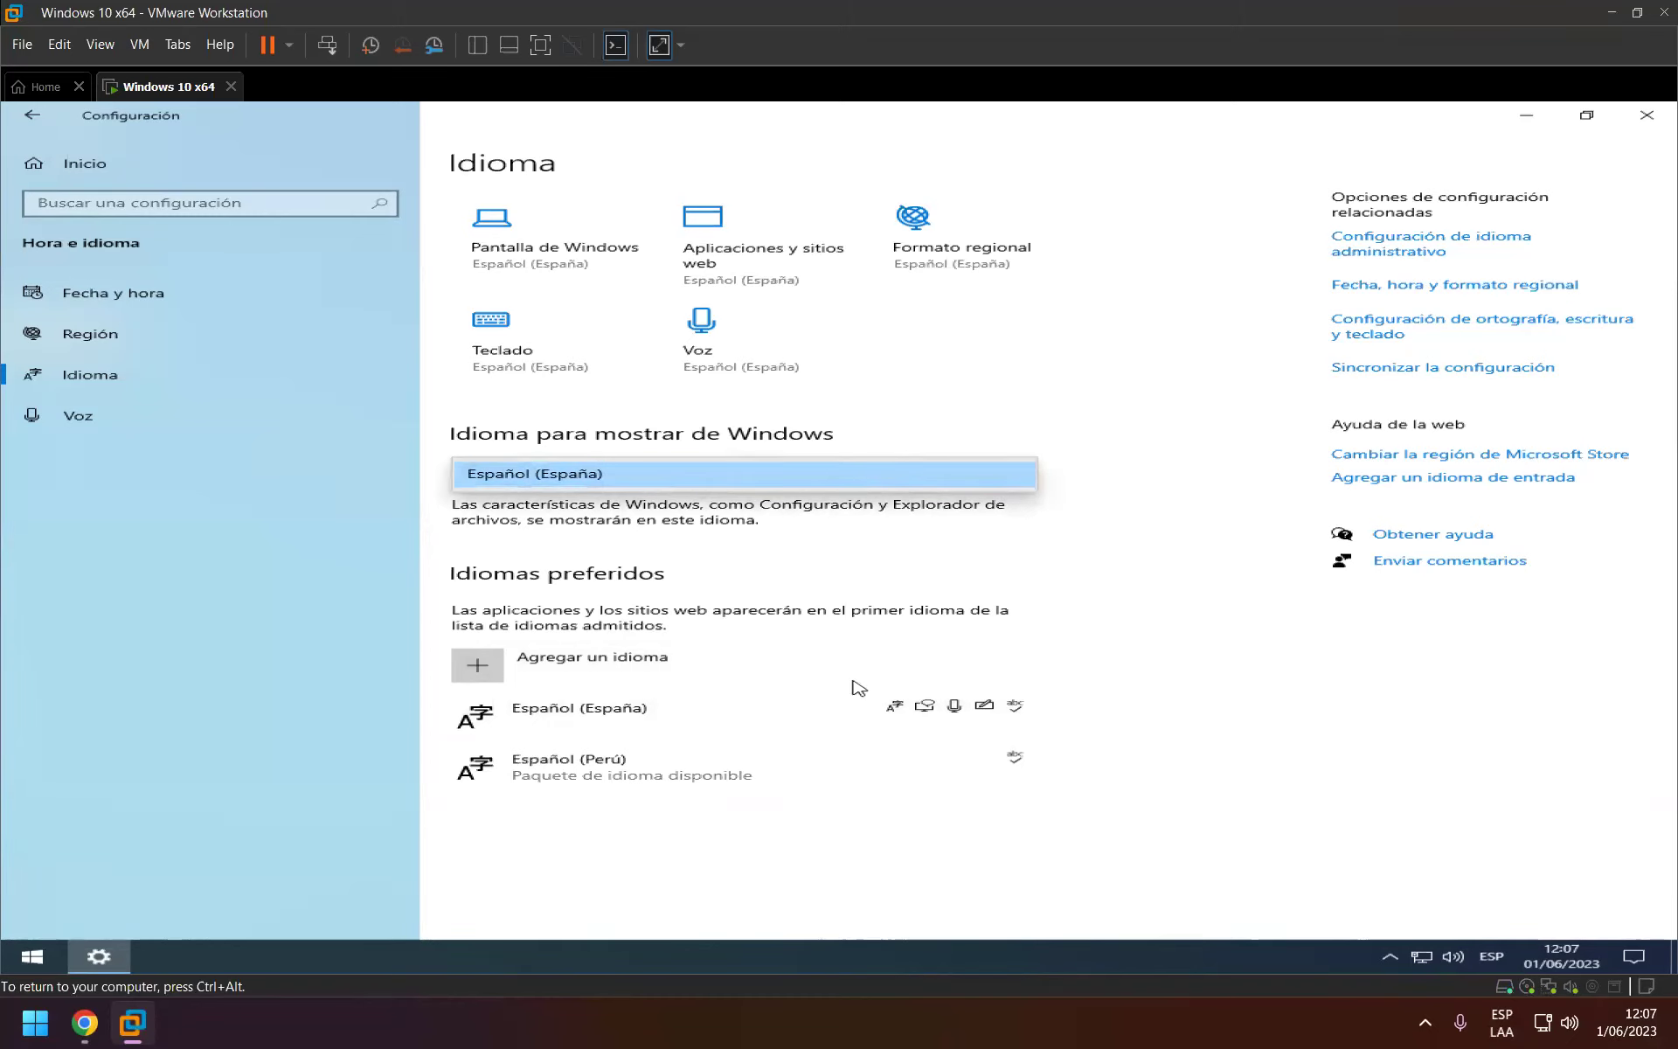
{"action": "left_click", "coordinate": [601, 774]}
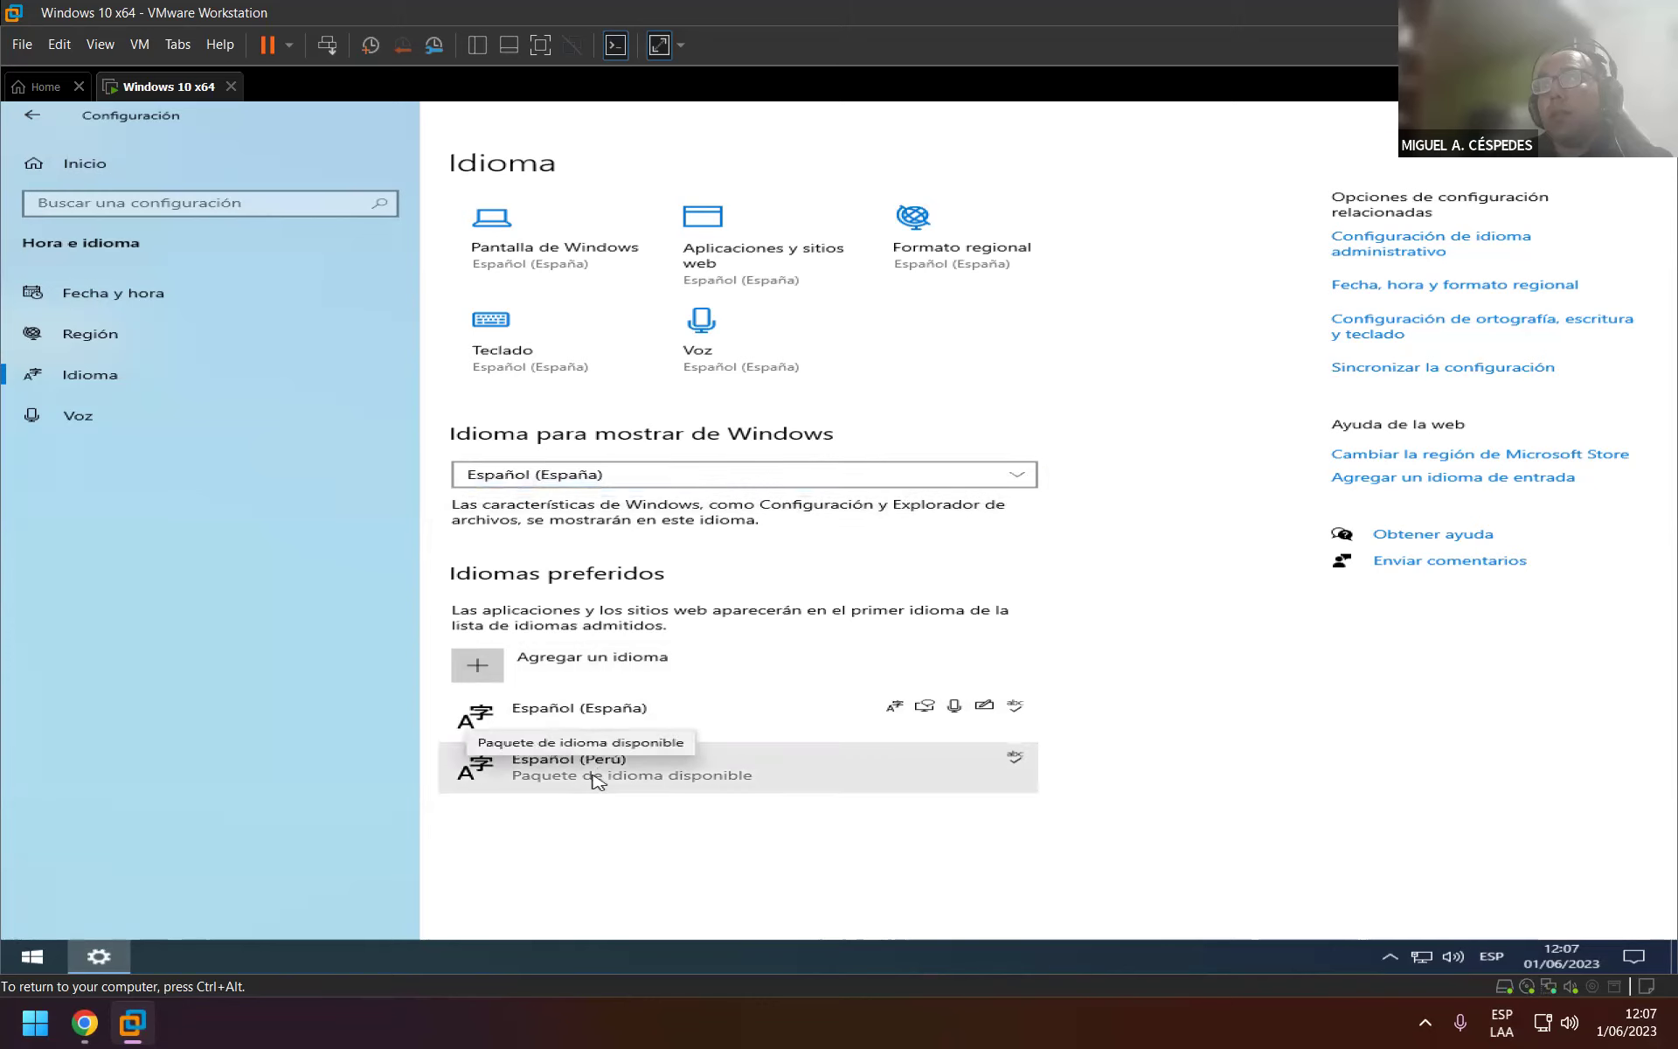
Move Español (Perú) to the top of preferred languages, then back below Español (España).
{"action": "left_click", "coordinate": [594, 780]}
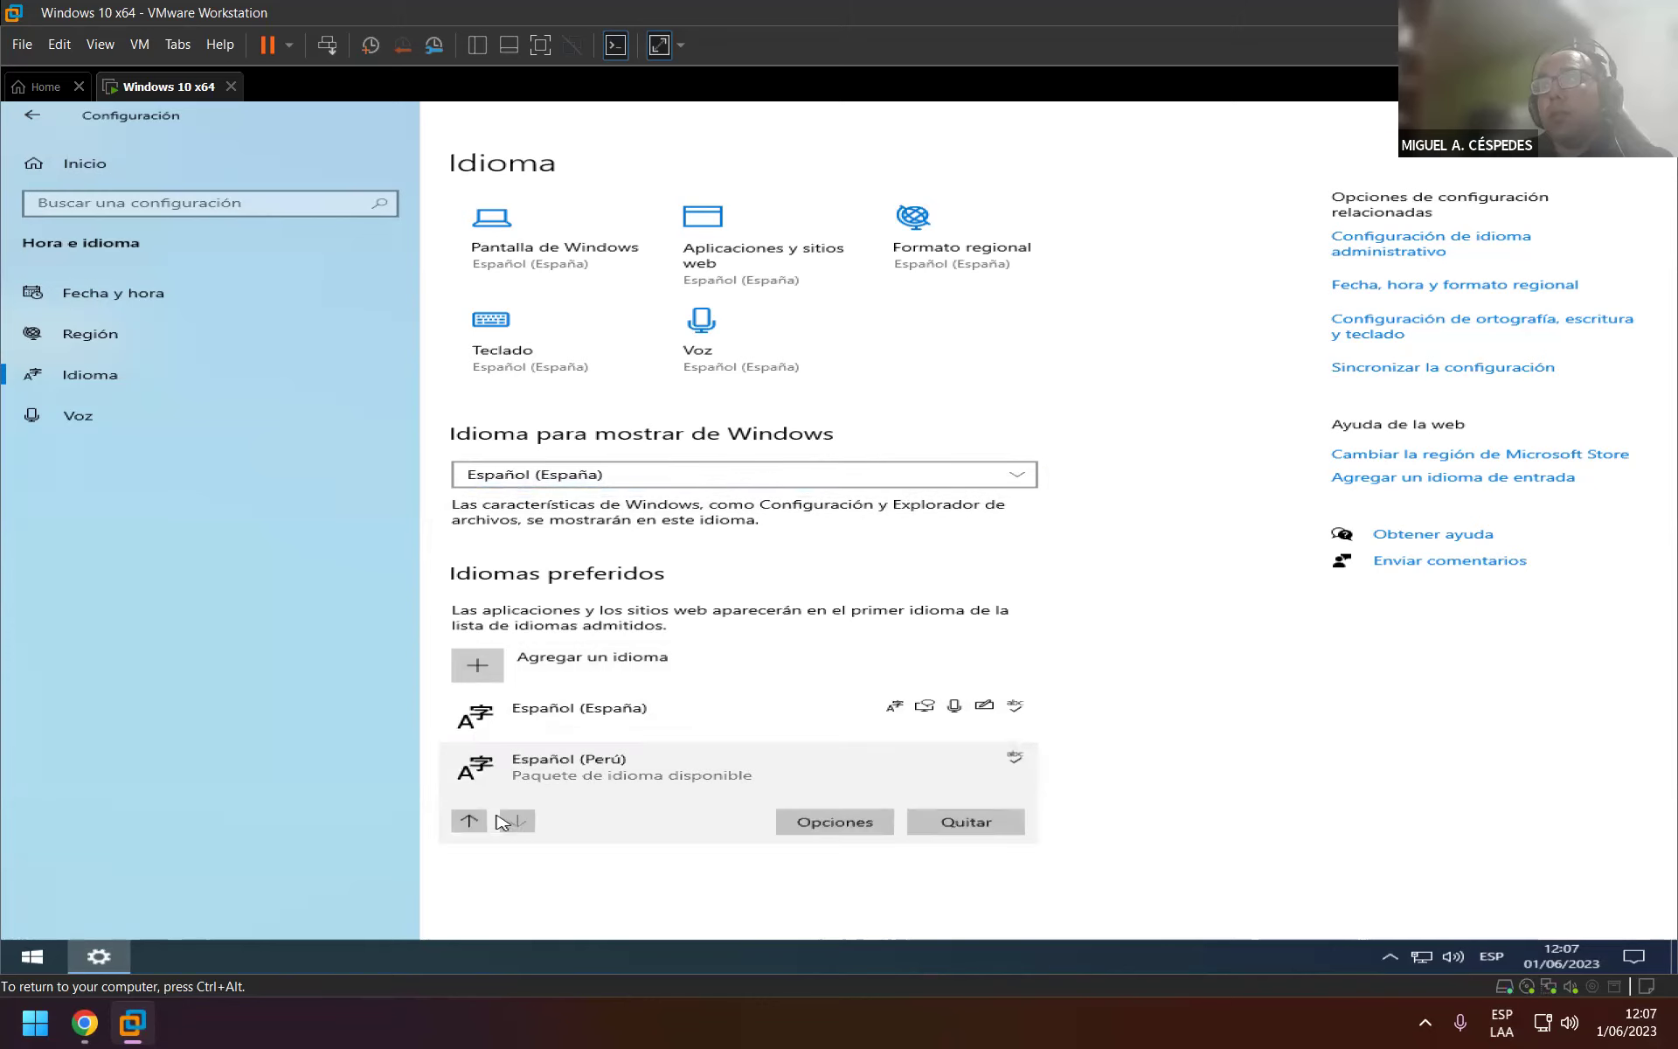
{"action": "left_click", "coordinate": [469, 821]}
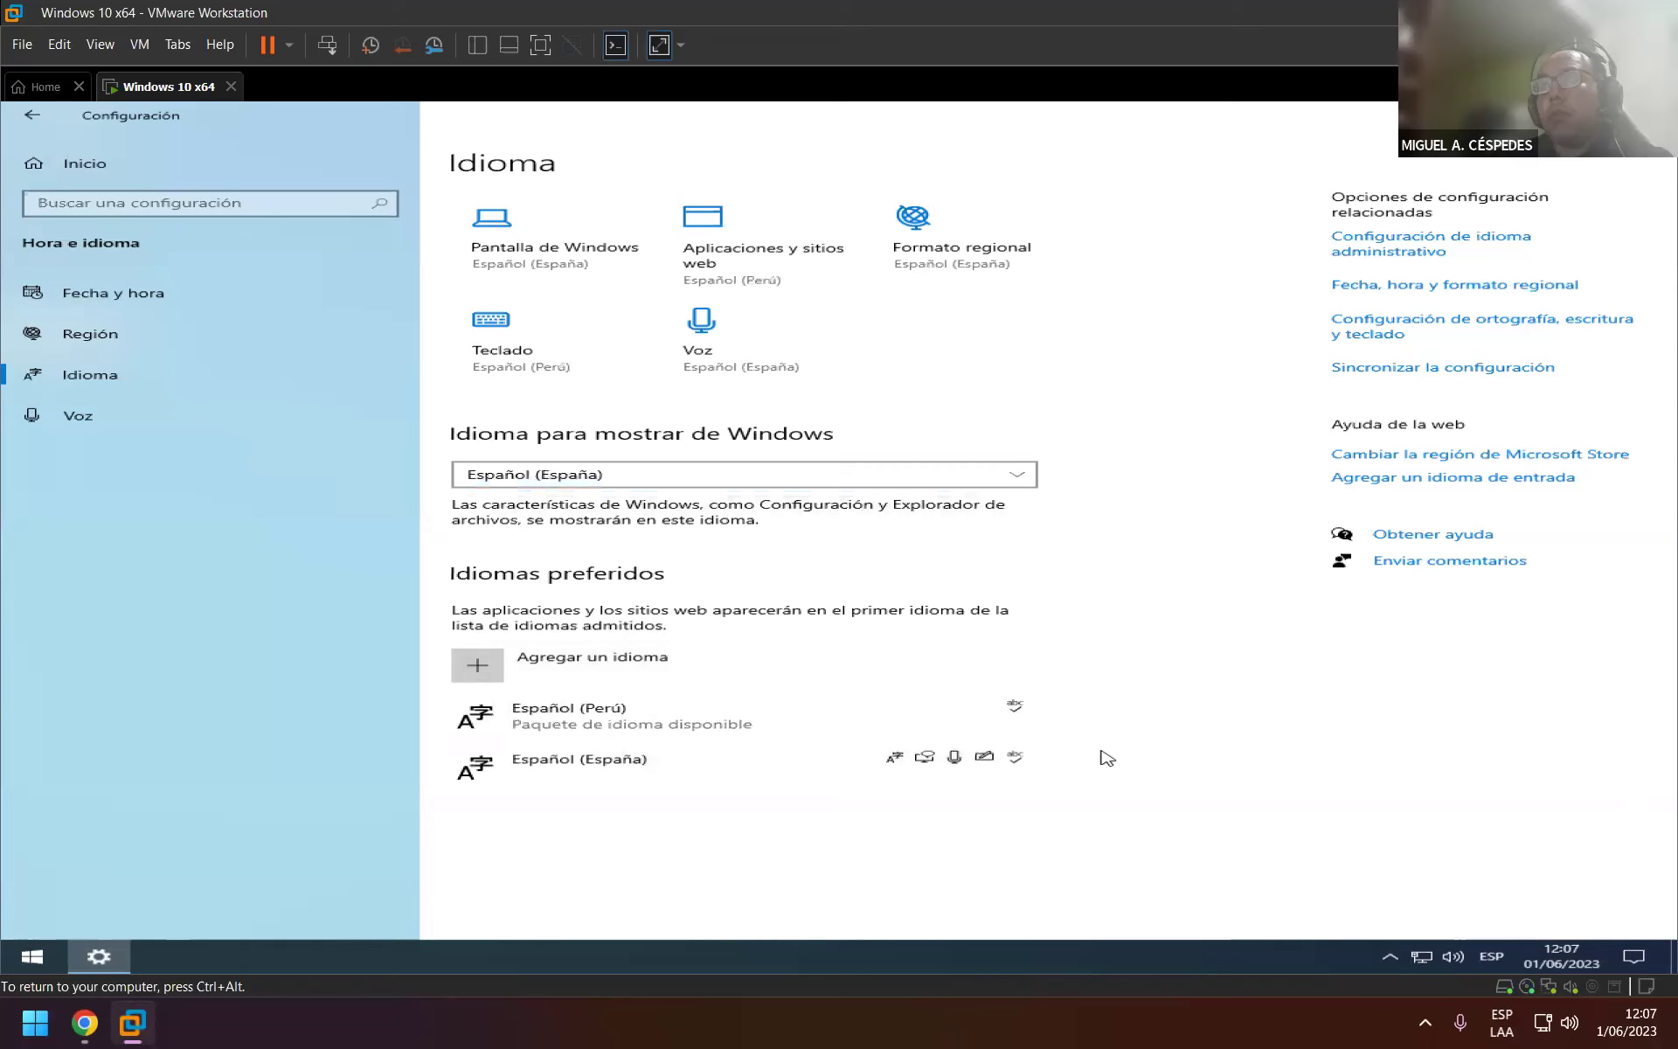
{"action": "left_click", "coordinate": [591, 734]}
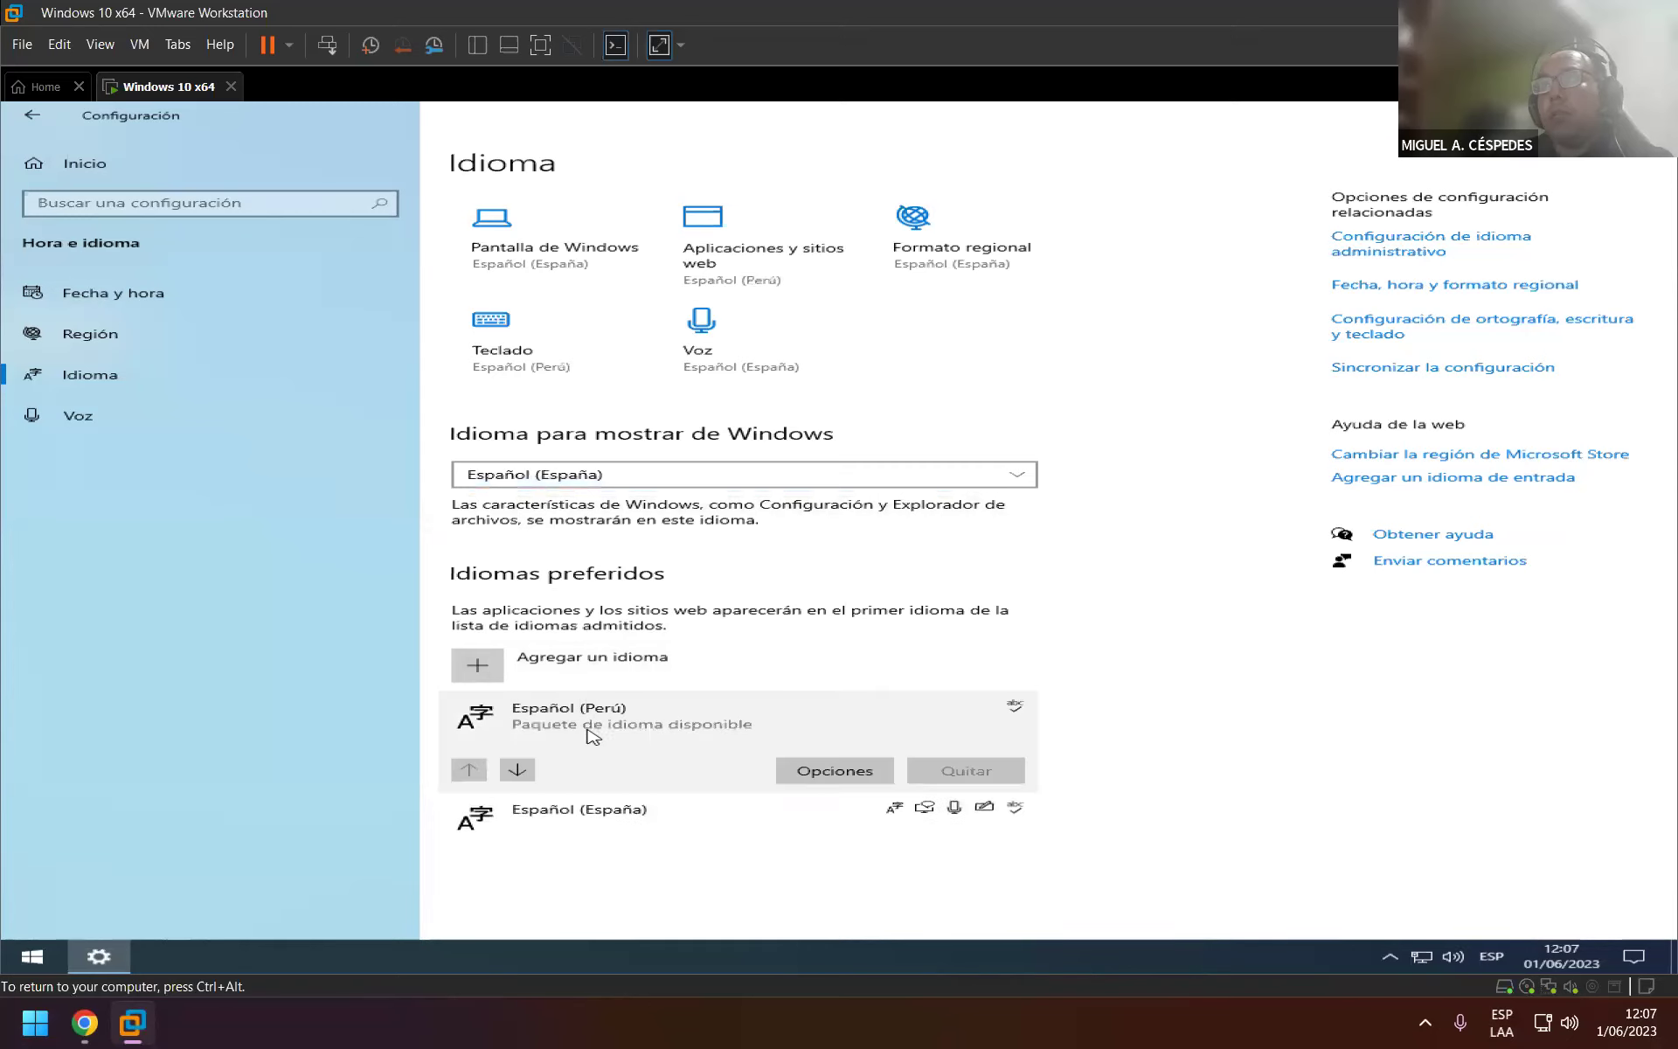
{"action": "left_click", "coordinate": [518, 770]}
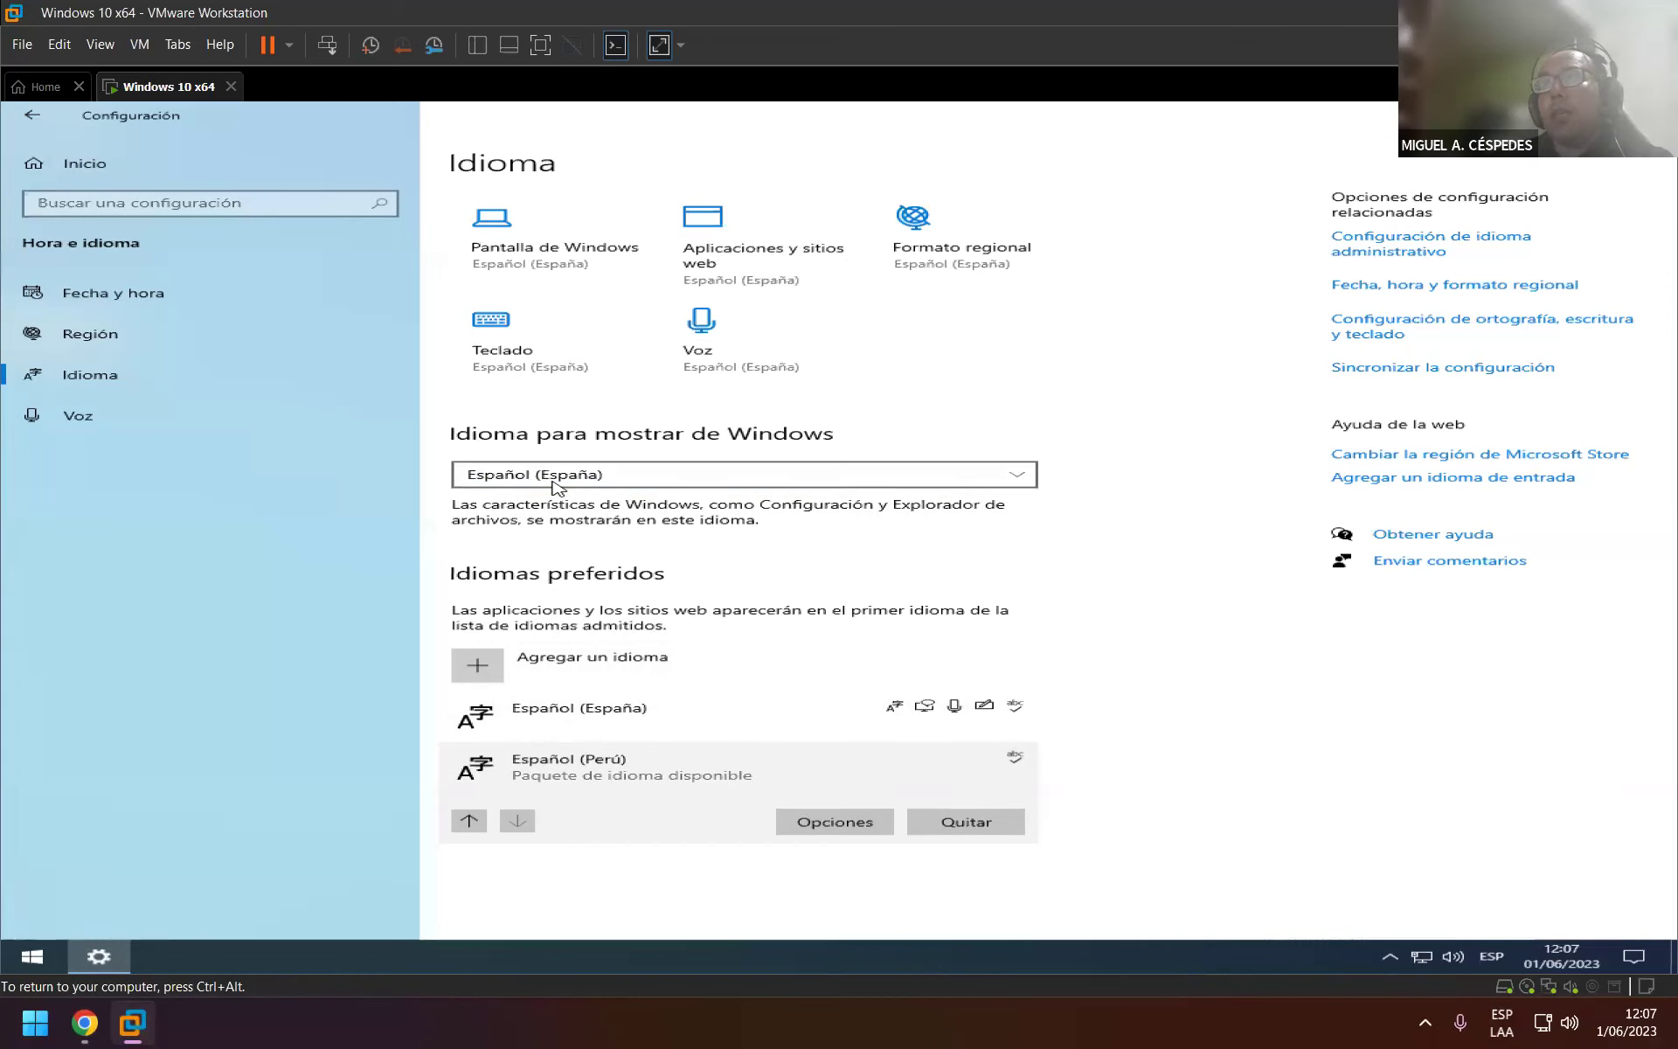
Keep Español (España) as display language, check the Región page, and close Settings.
{"action": "left_click", "coordinate": [657, 485]}
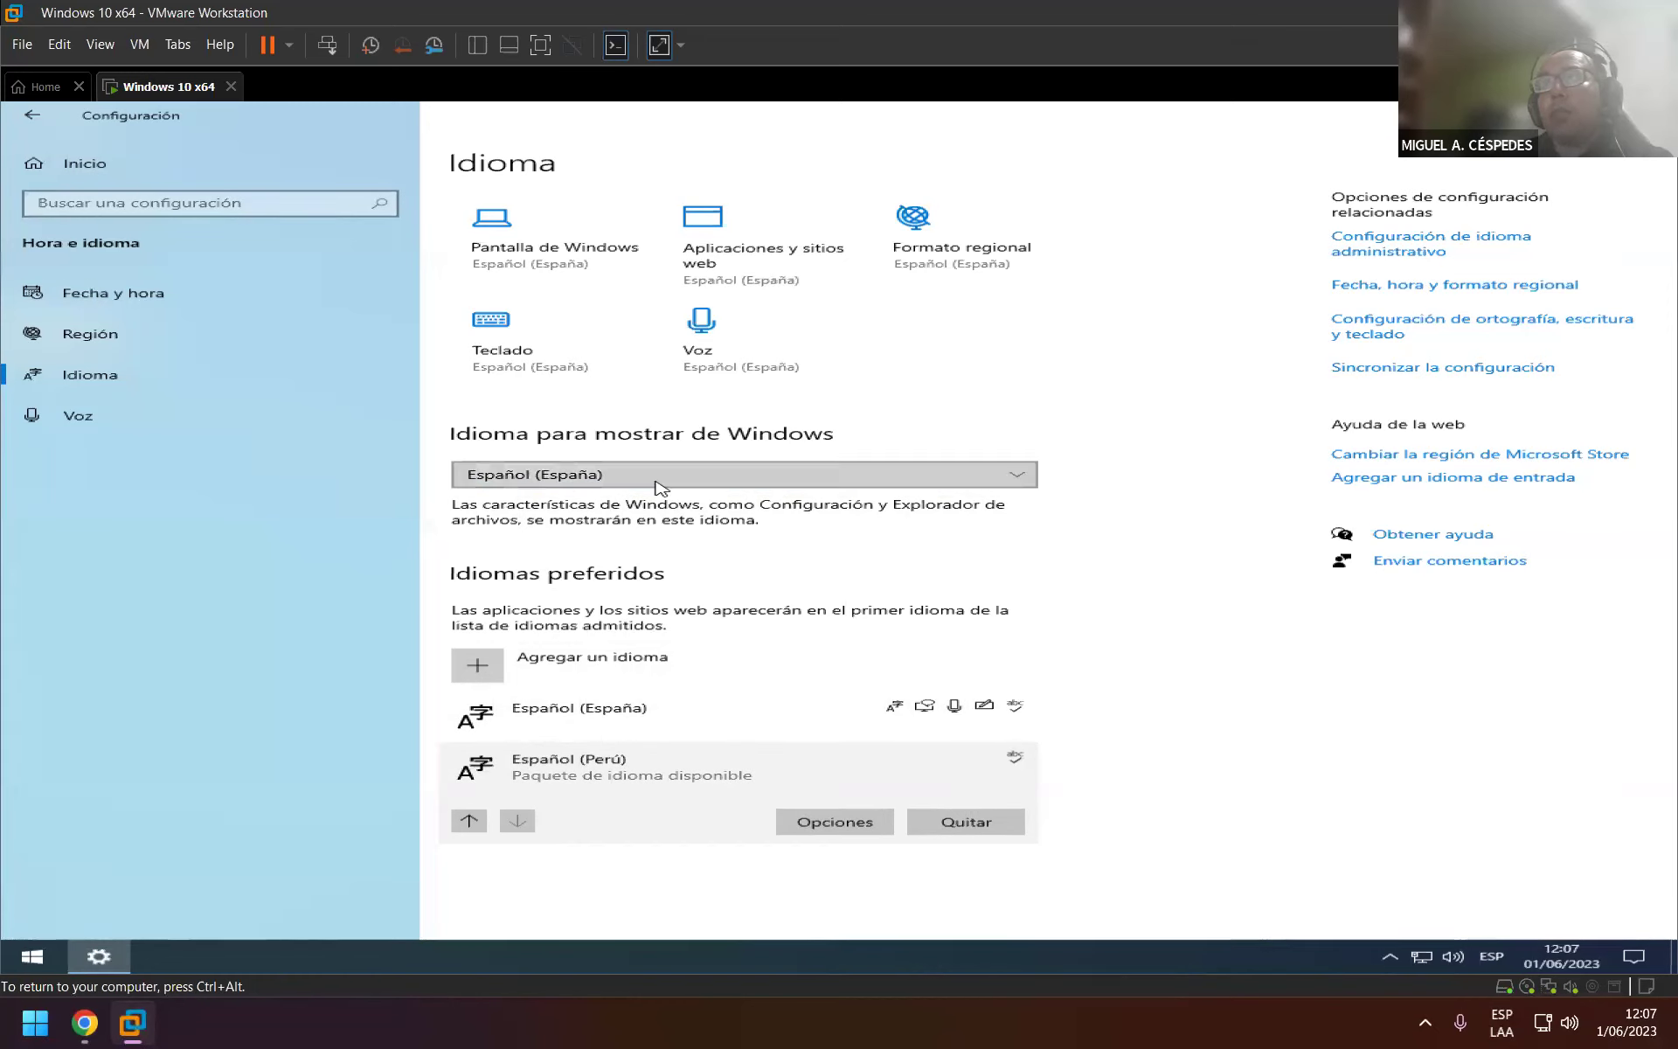
{"action": "left_click", "coordinate": [658, 486]}
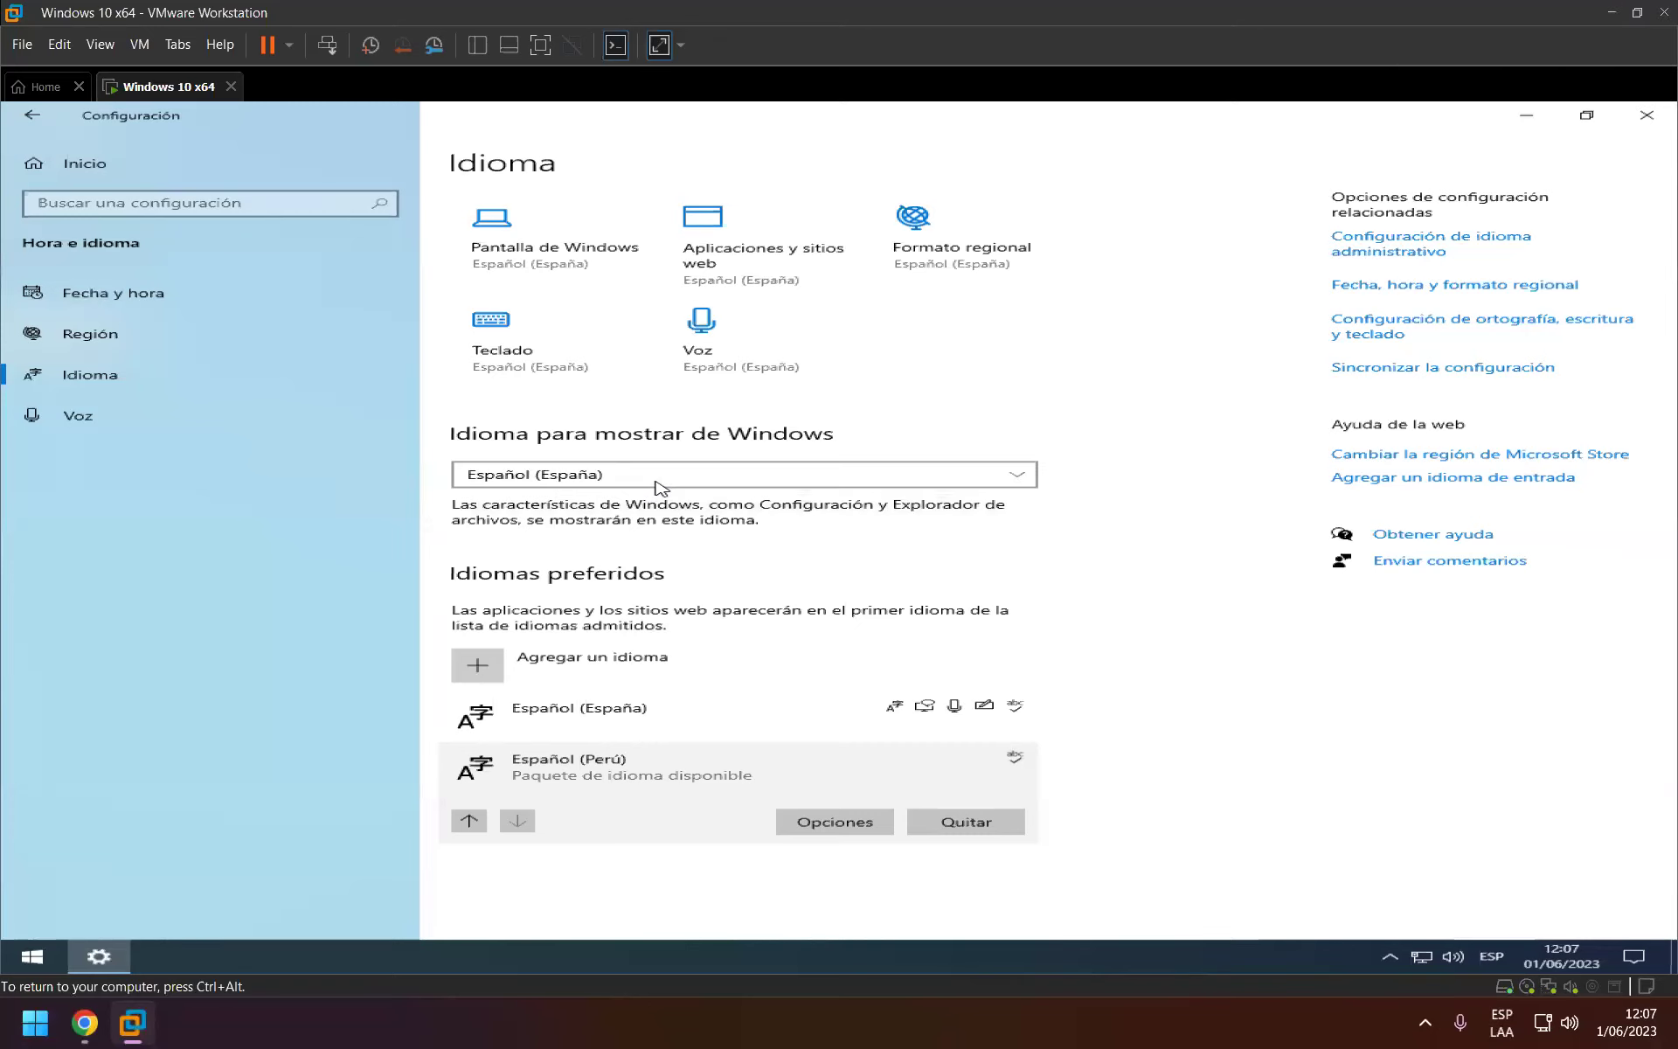
{"action": "left_click", "coordinate": [657, 485]}
{"action": "left_click", "coordinate": [658, 485]}
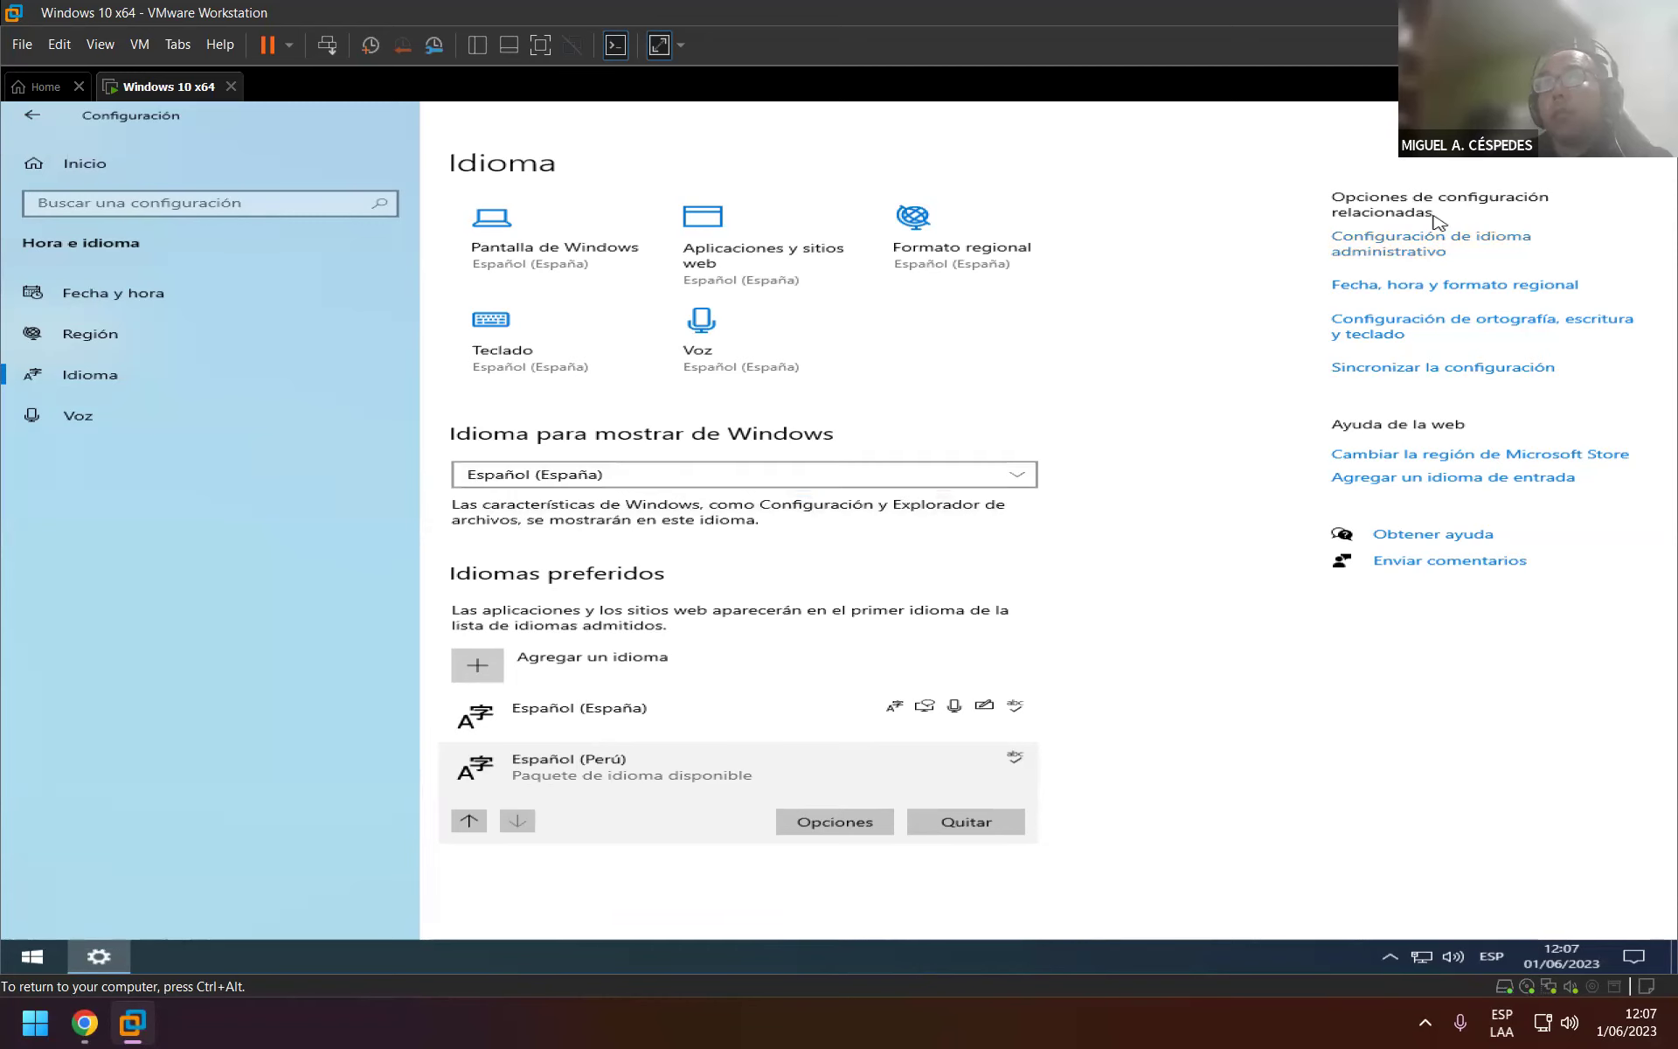
{"action": "left_click", "coordinate": [203, 340]}
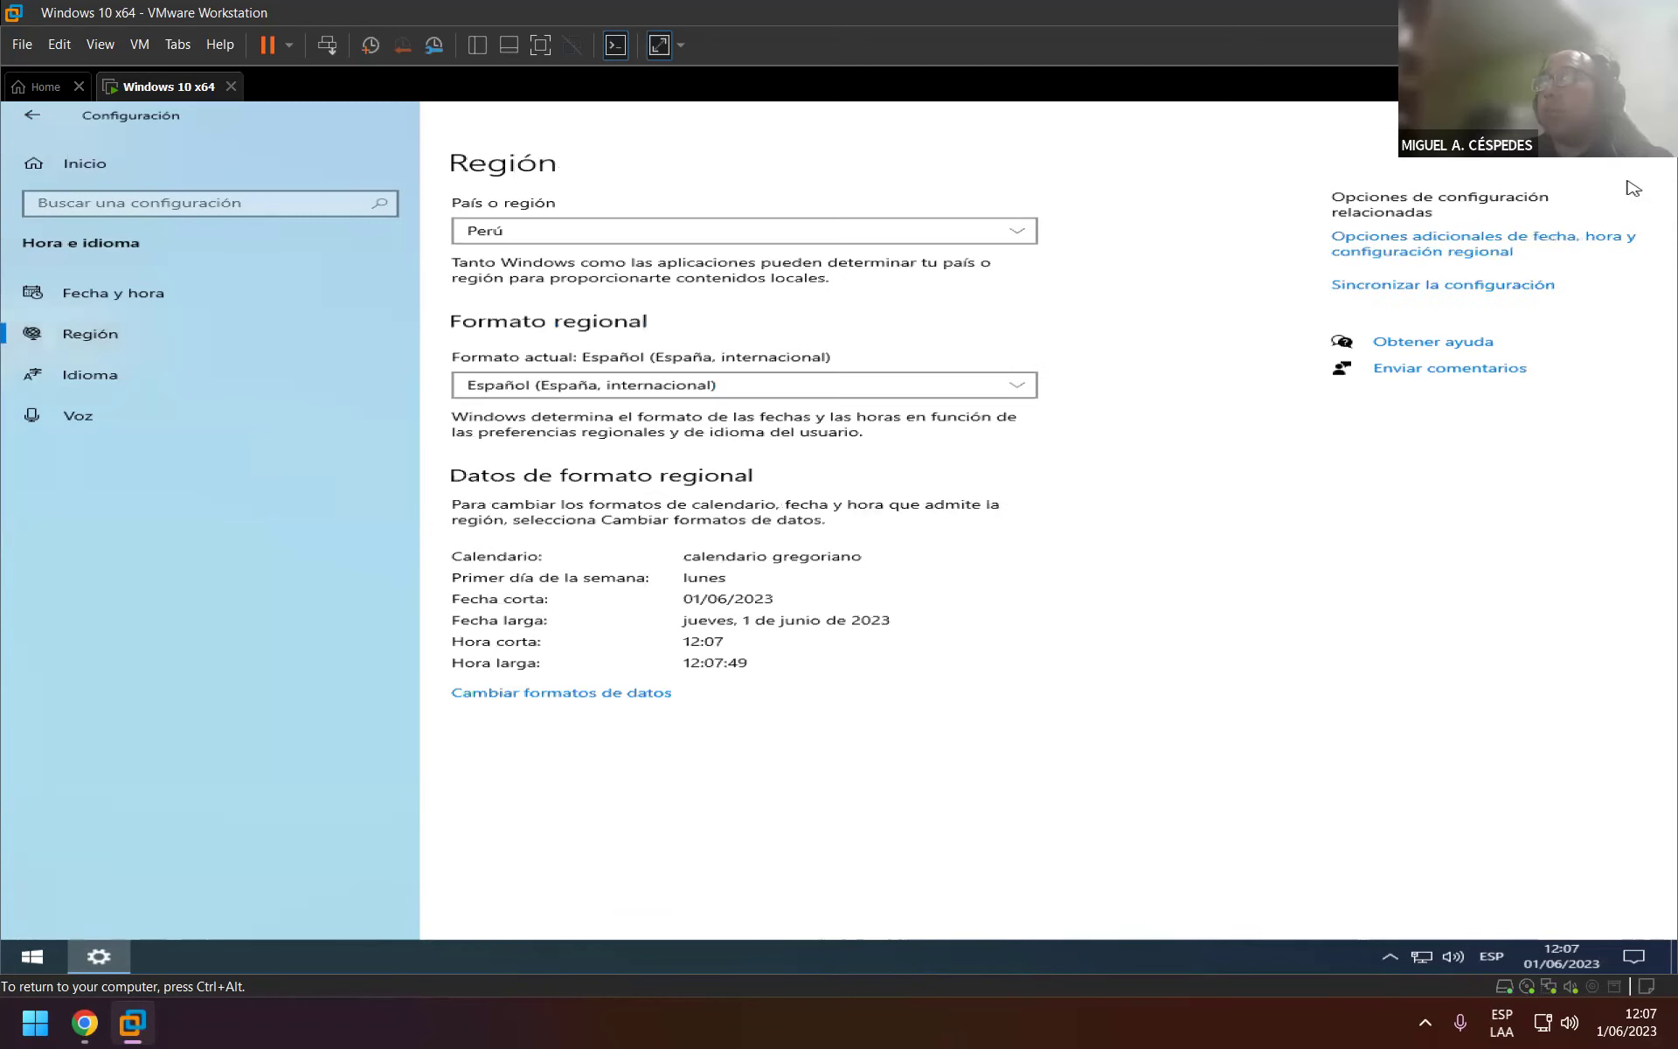
{"action": "left_click", "coordinate": [1657, 115]}
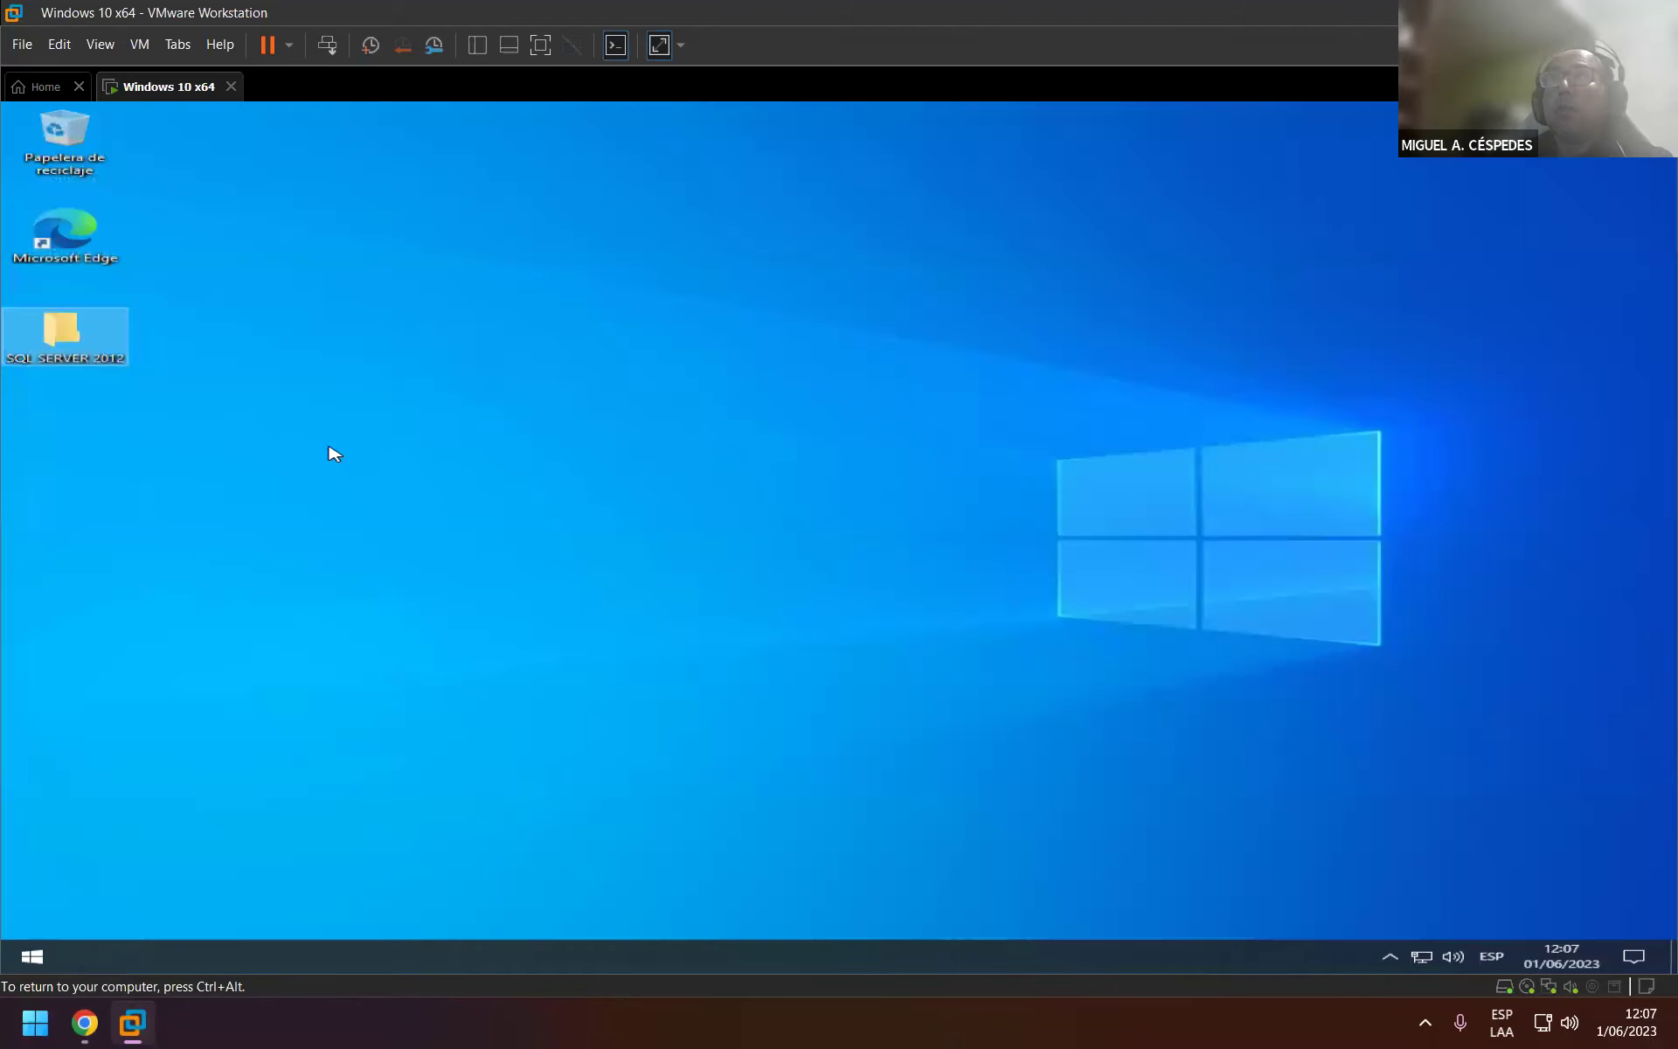
Open Control Panel's Región settings via 'control' and accept the additional formats unchanged.
{"action": "key", "text": "super"}
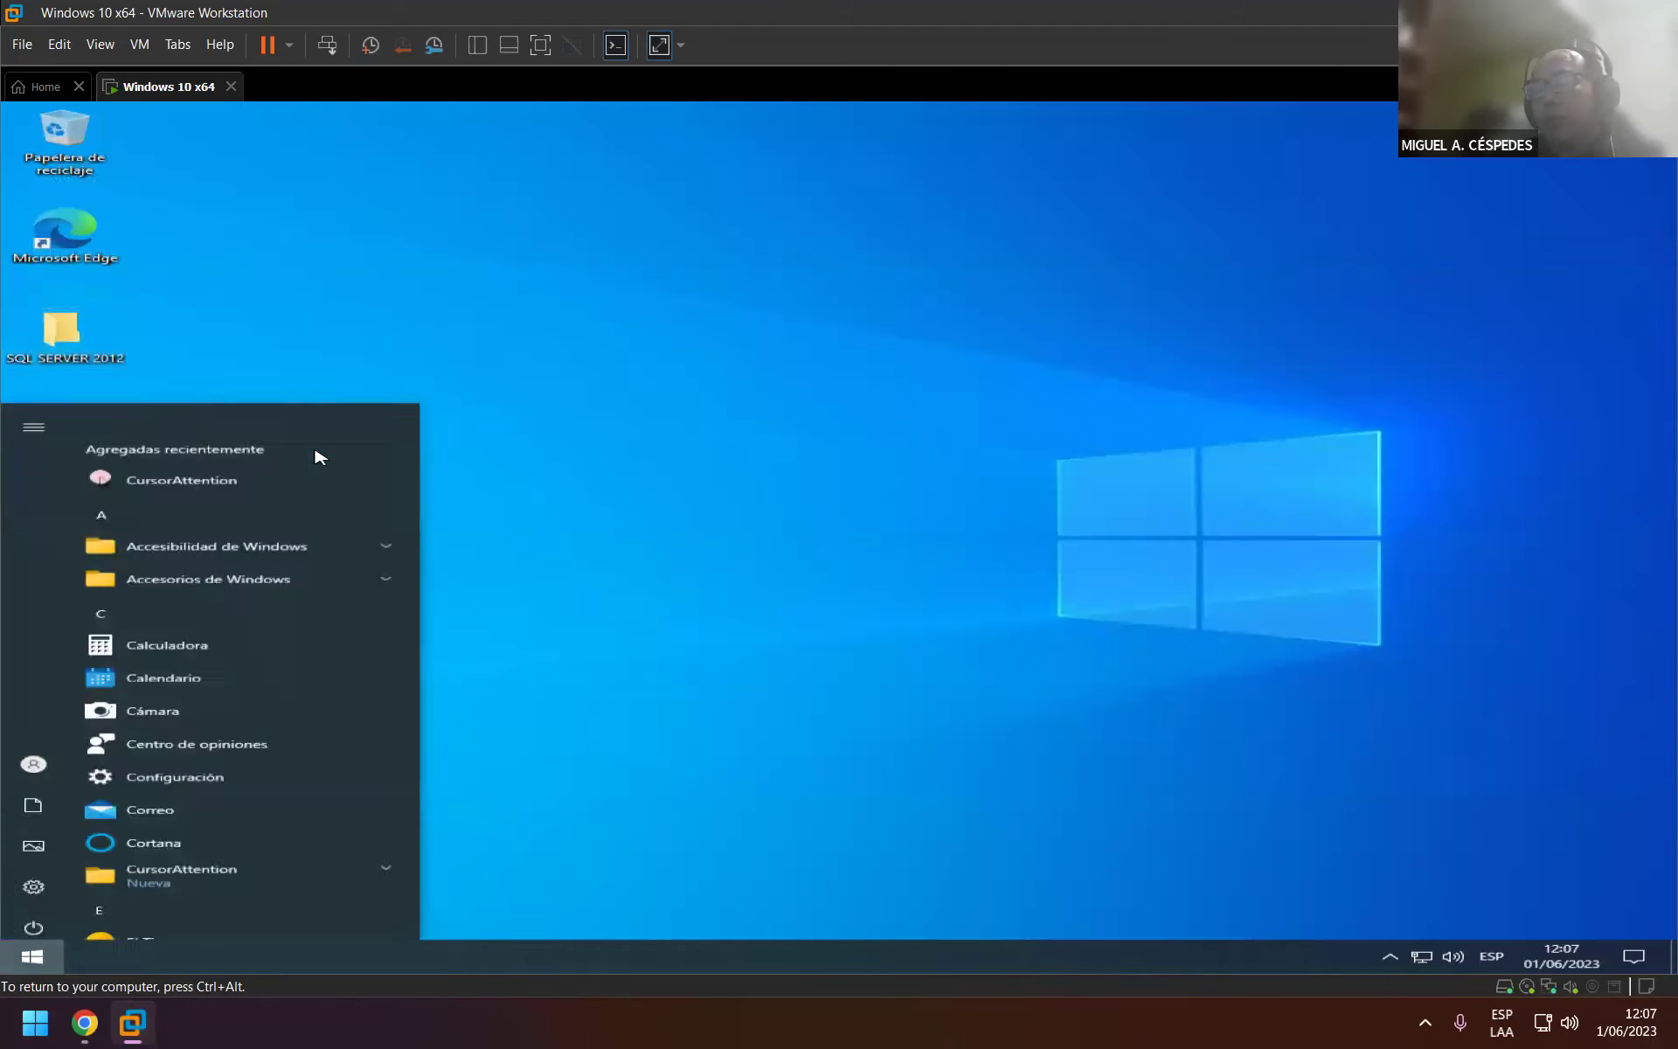
{"action": "type", "text": "control"}
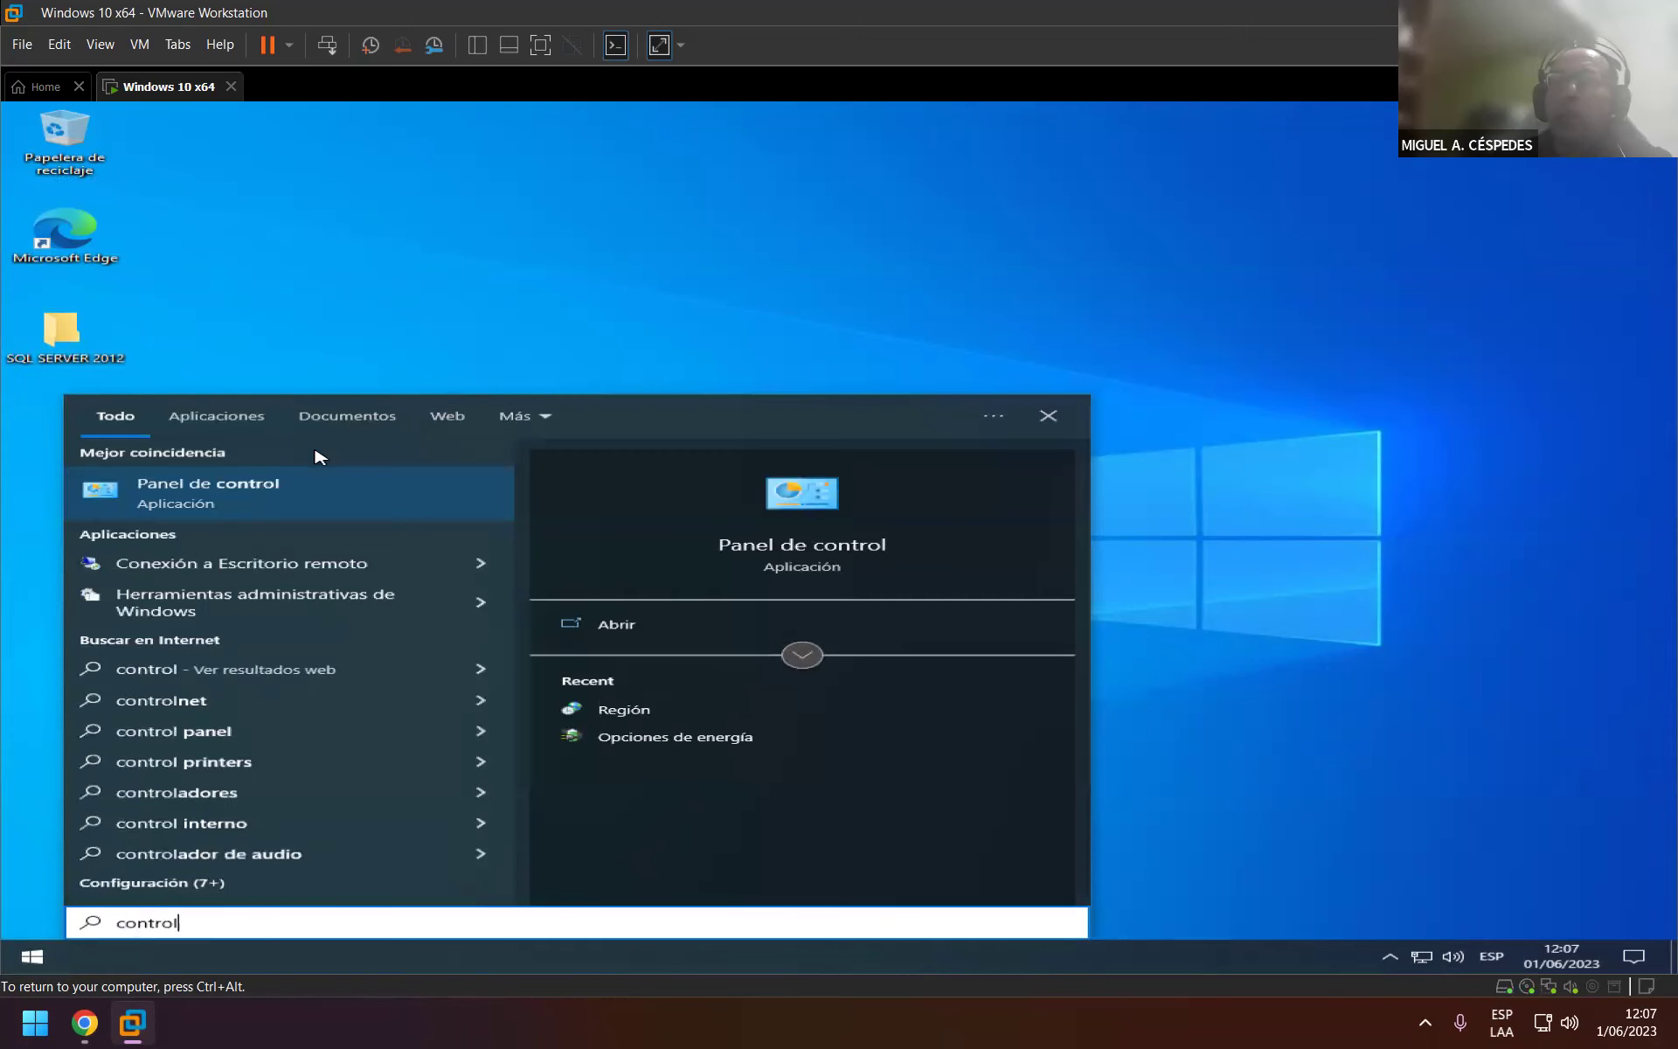
{"action": "key", "text": "Return"}
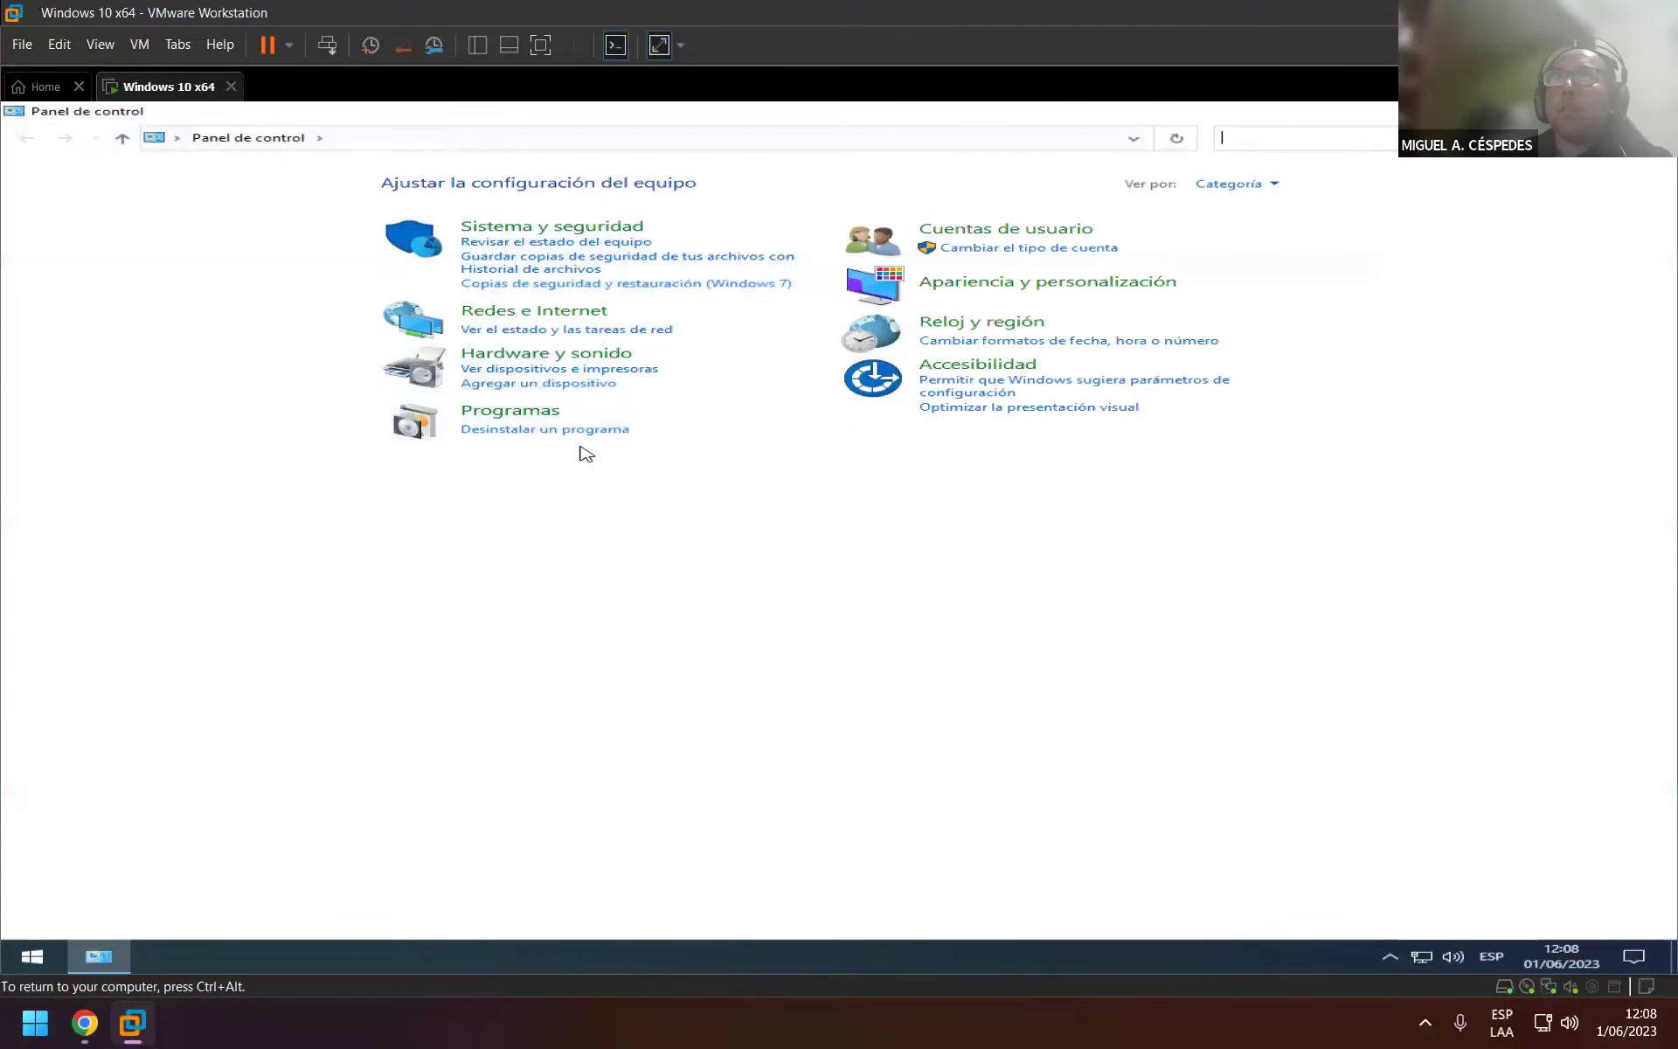
{"action": "left_click", "coordinate": [953, 321]}
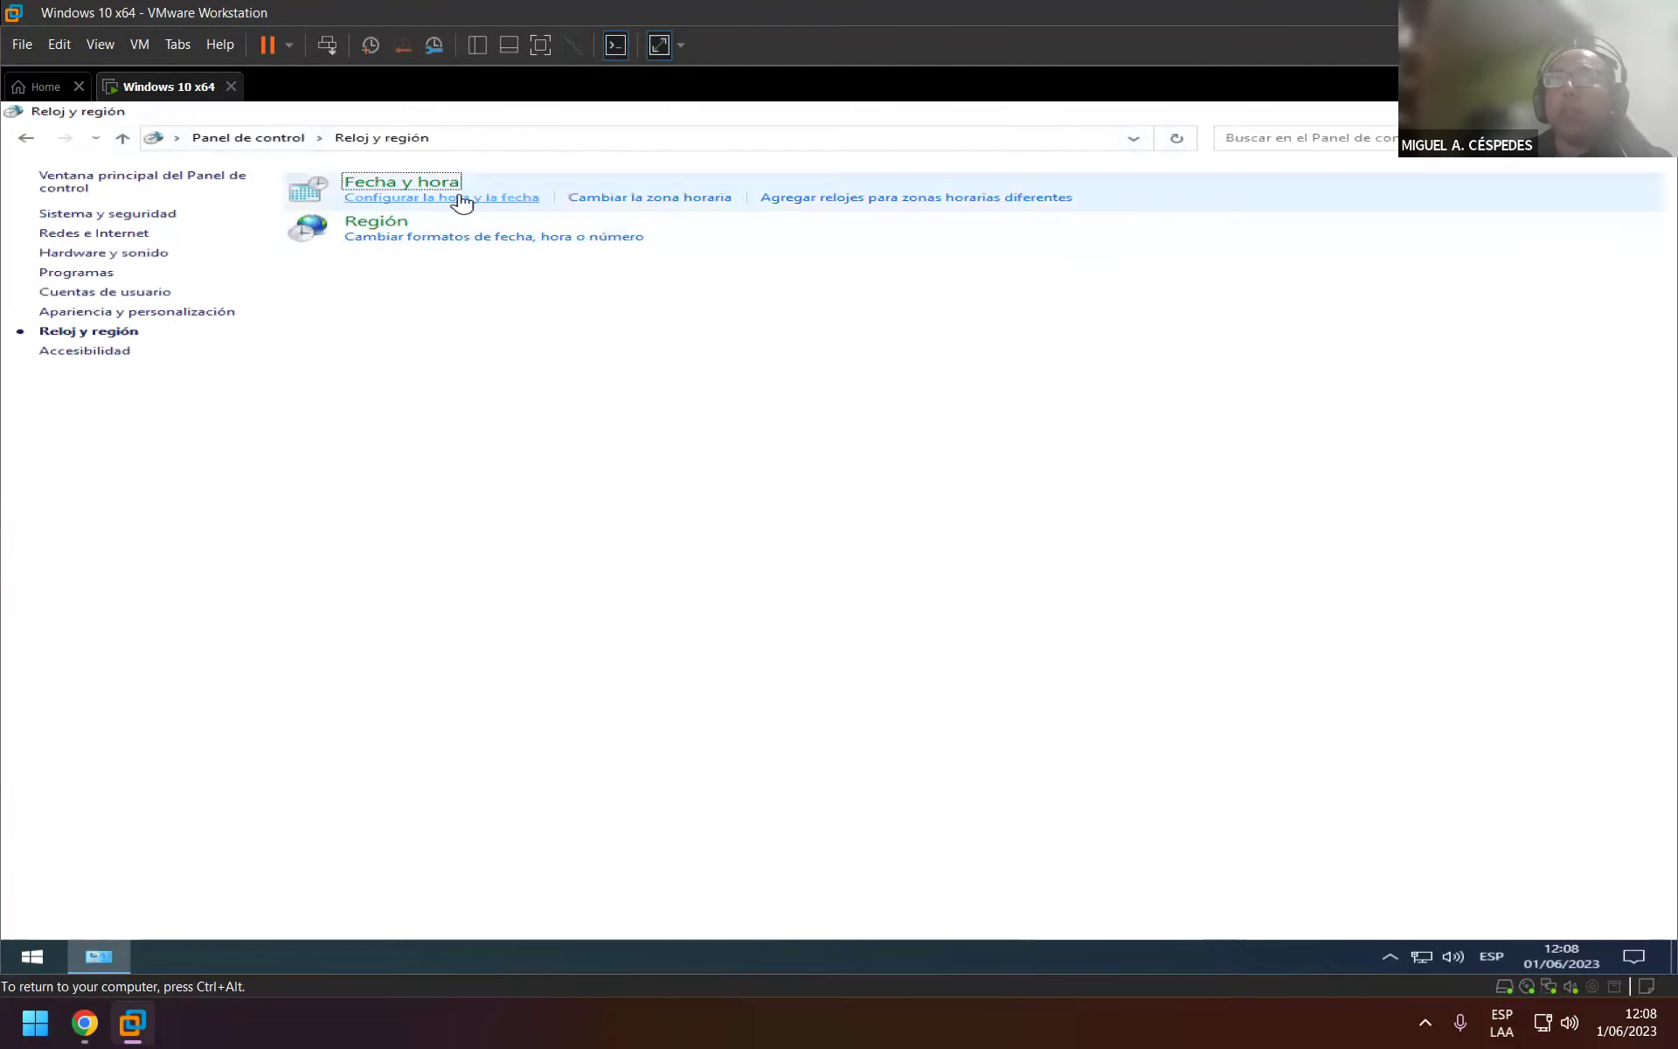
{"action": "left_click", "coordinate": [397, 223]}
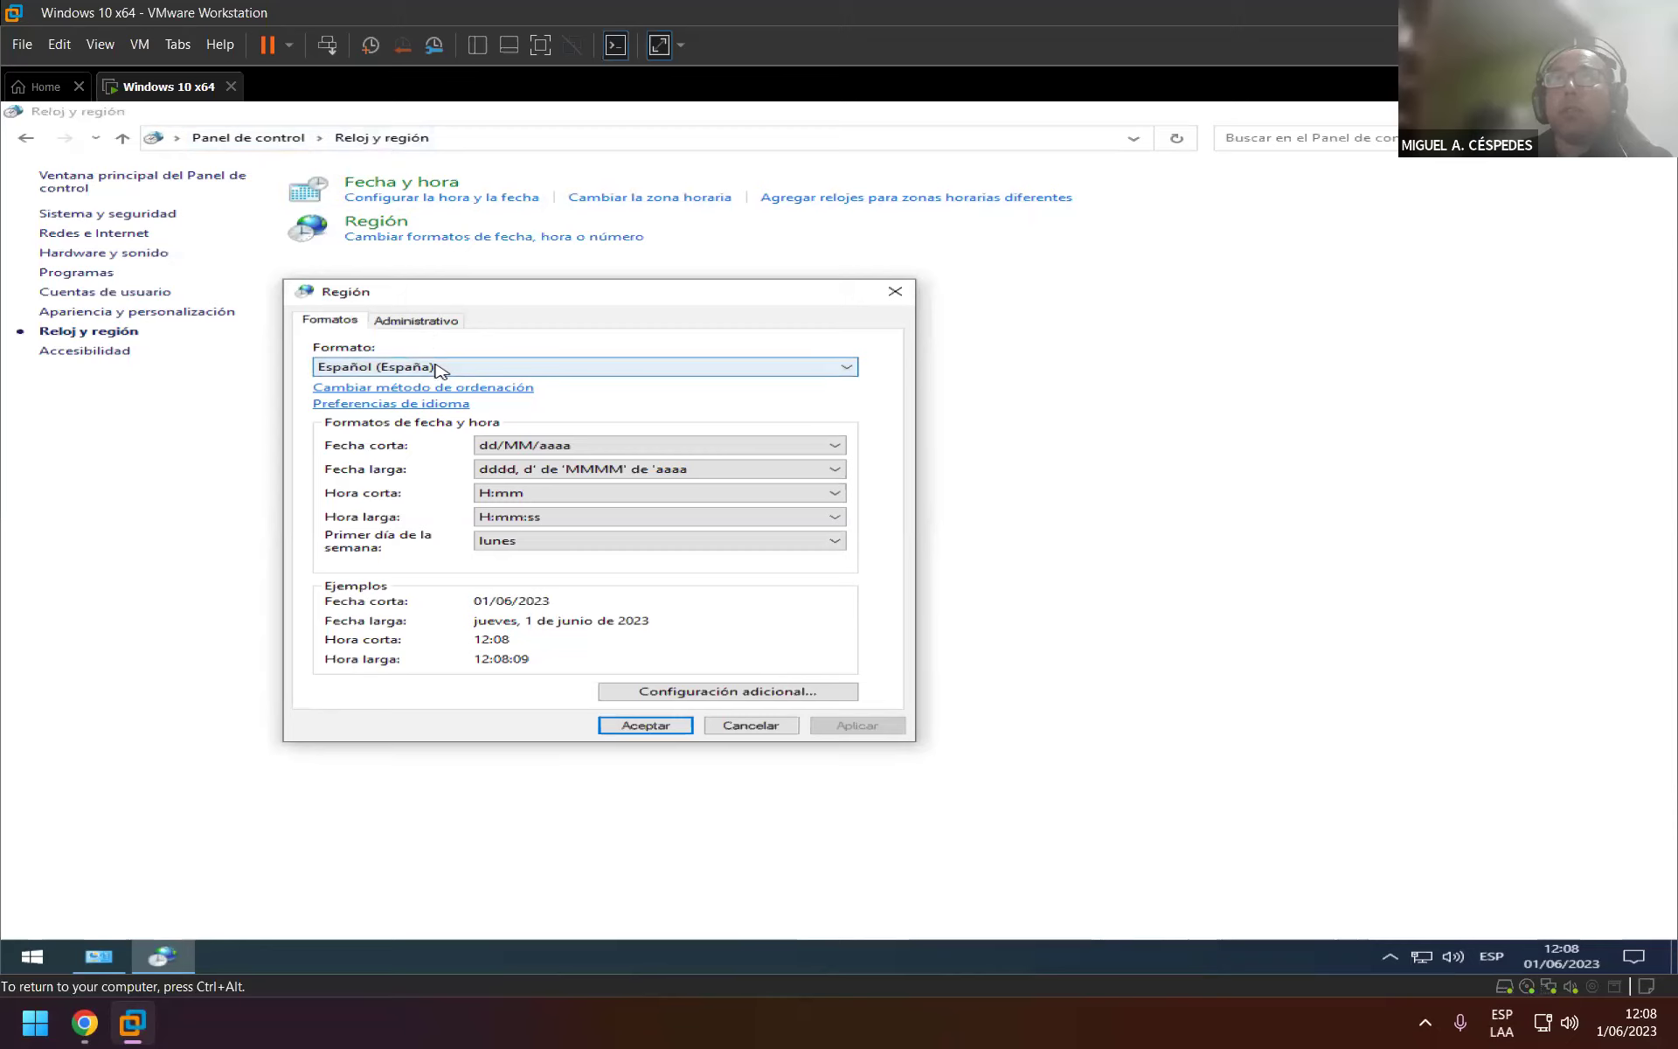
{"action": "left_click", "coordinate": [683, 692]}
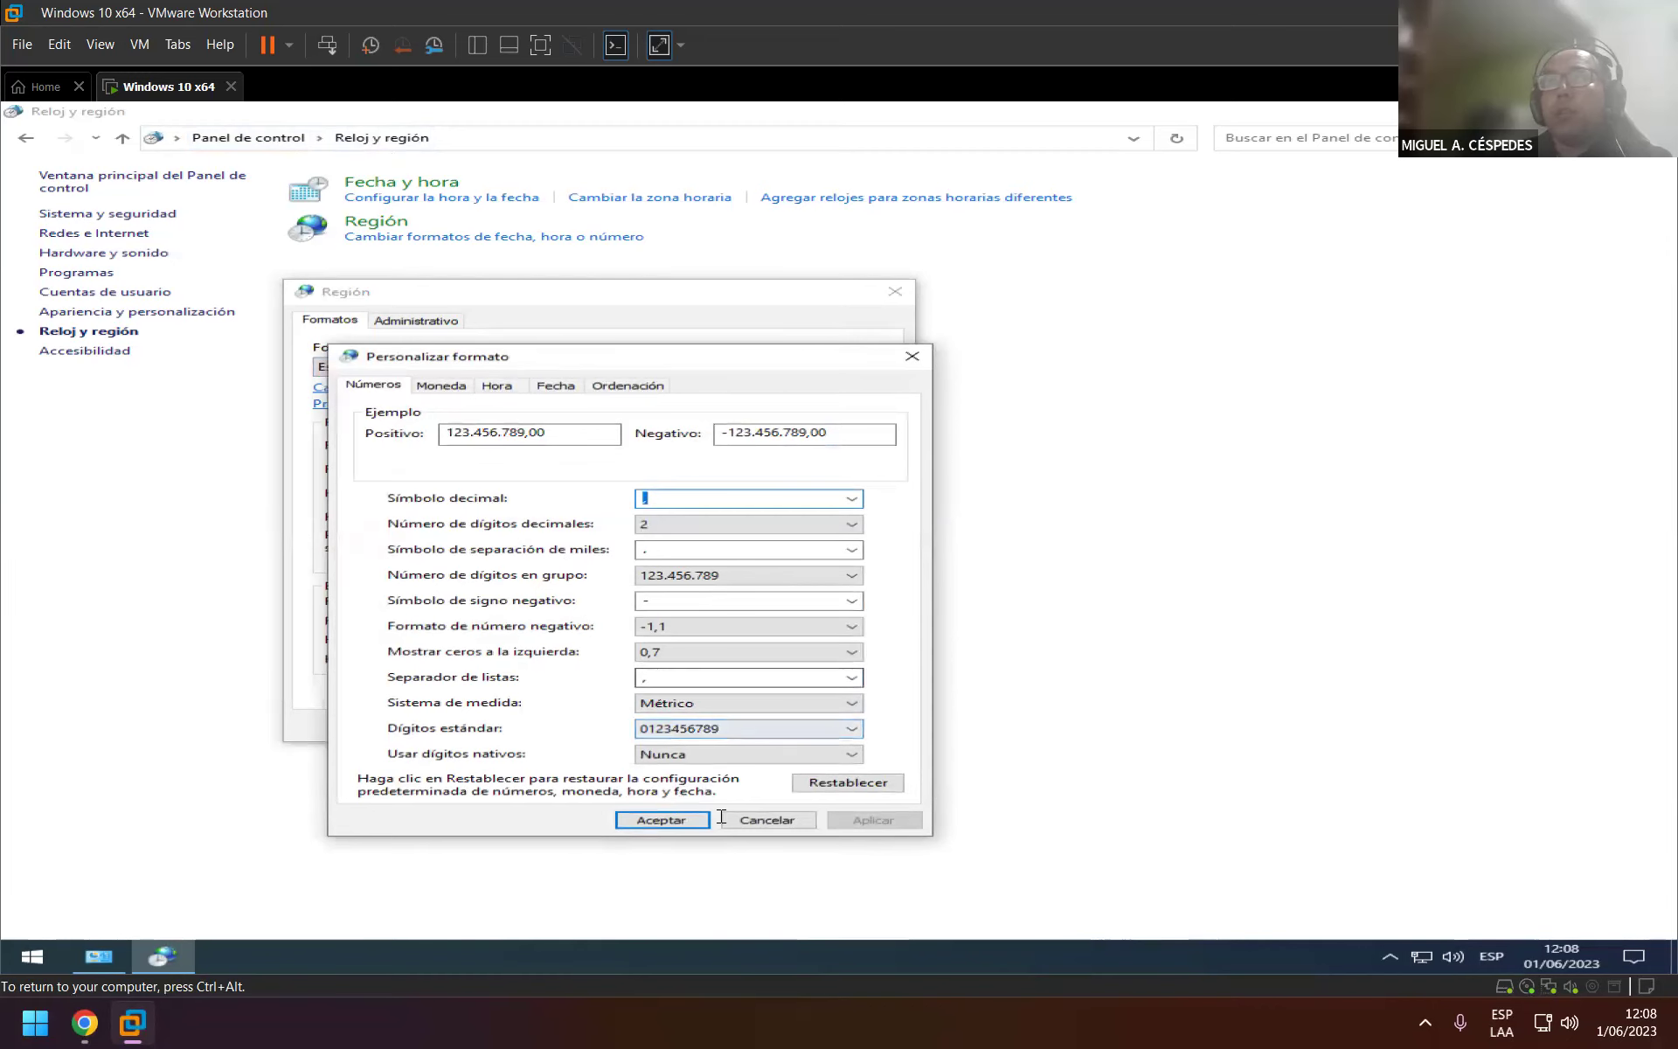
{"action": "left_click", "coordinate": [661, 820]}
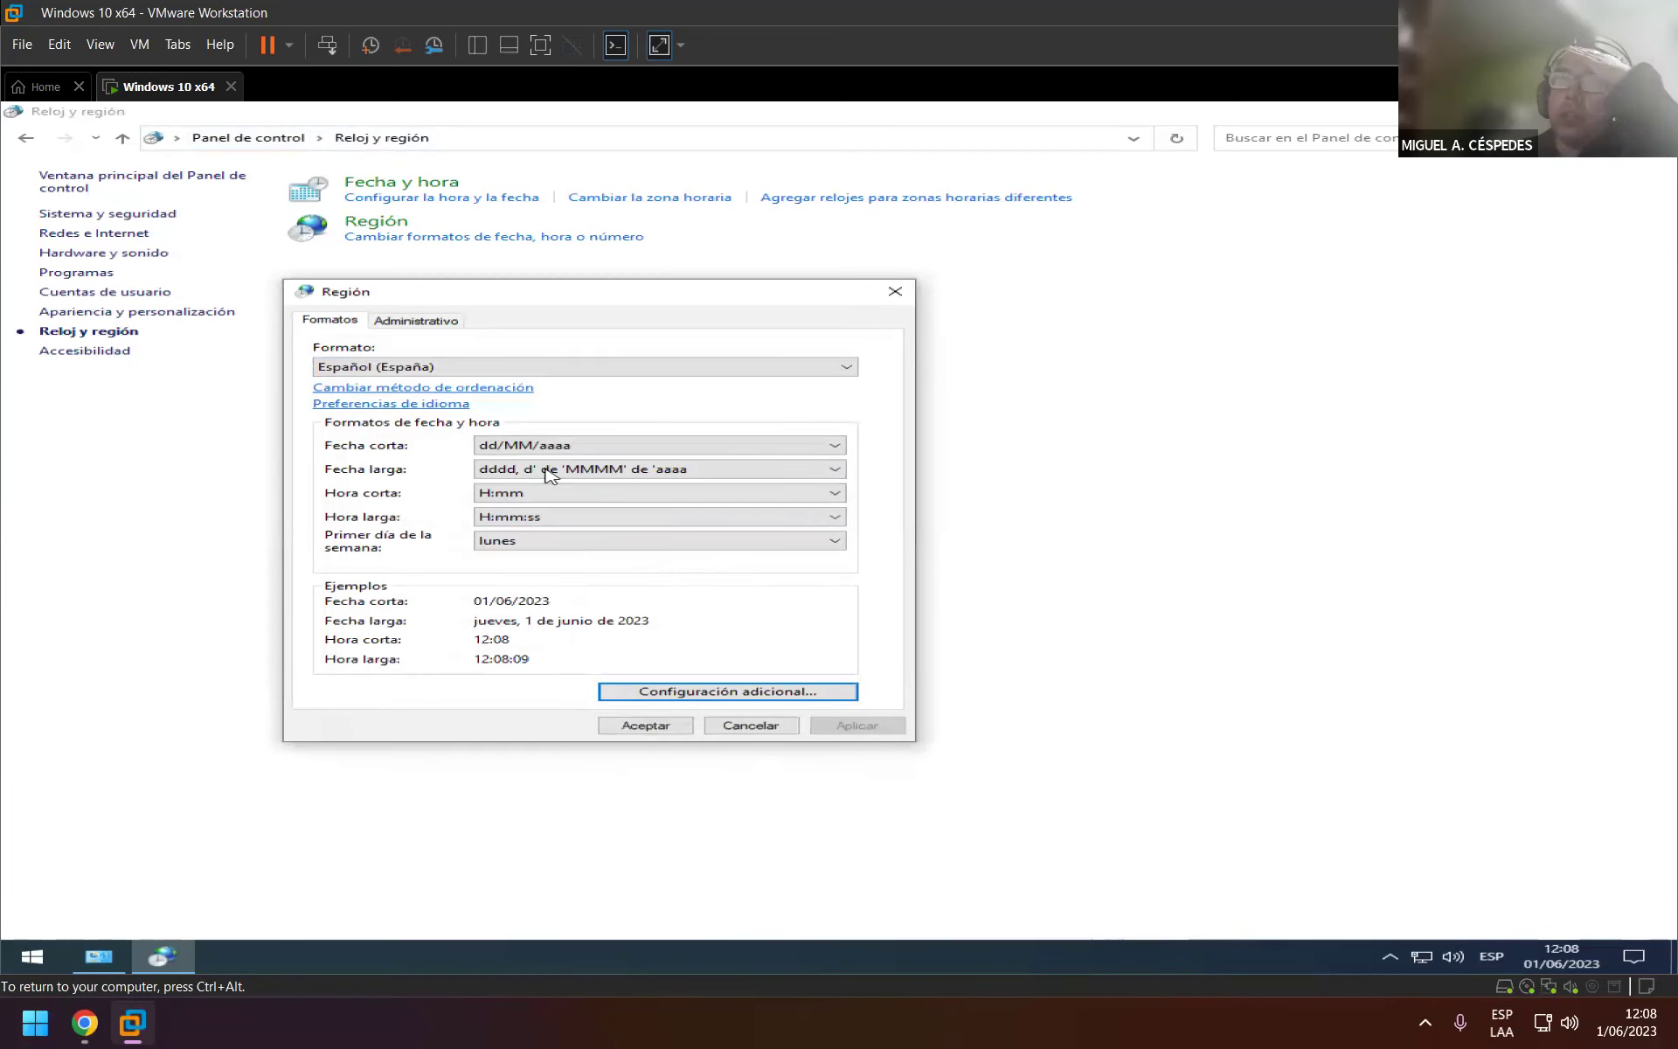
Confirm the system locale stays Español (España), accept, and close Control Panel.
{"action": "left_click", "coordinate": [446, 326]}
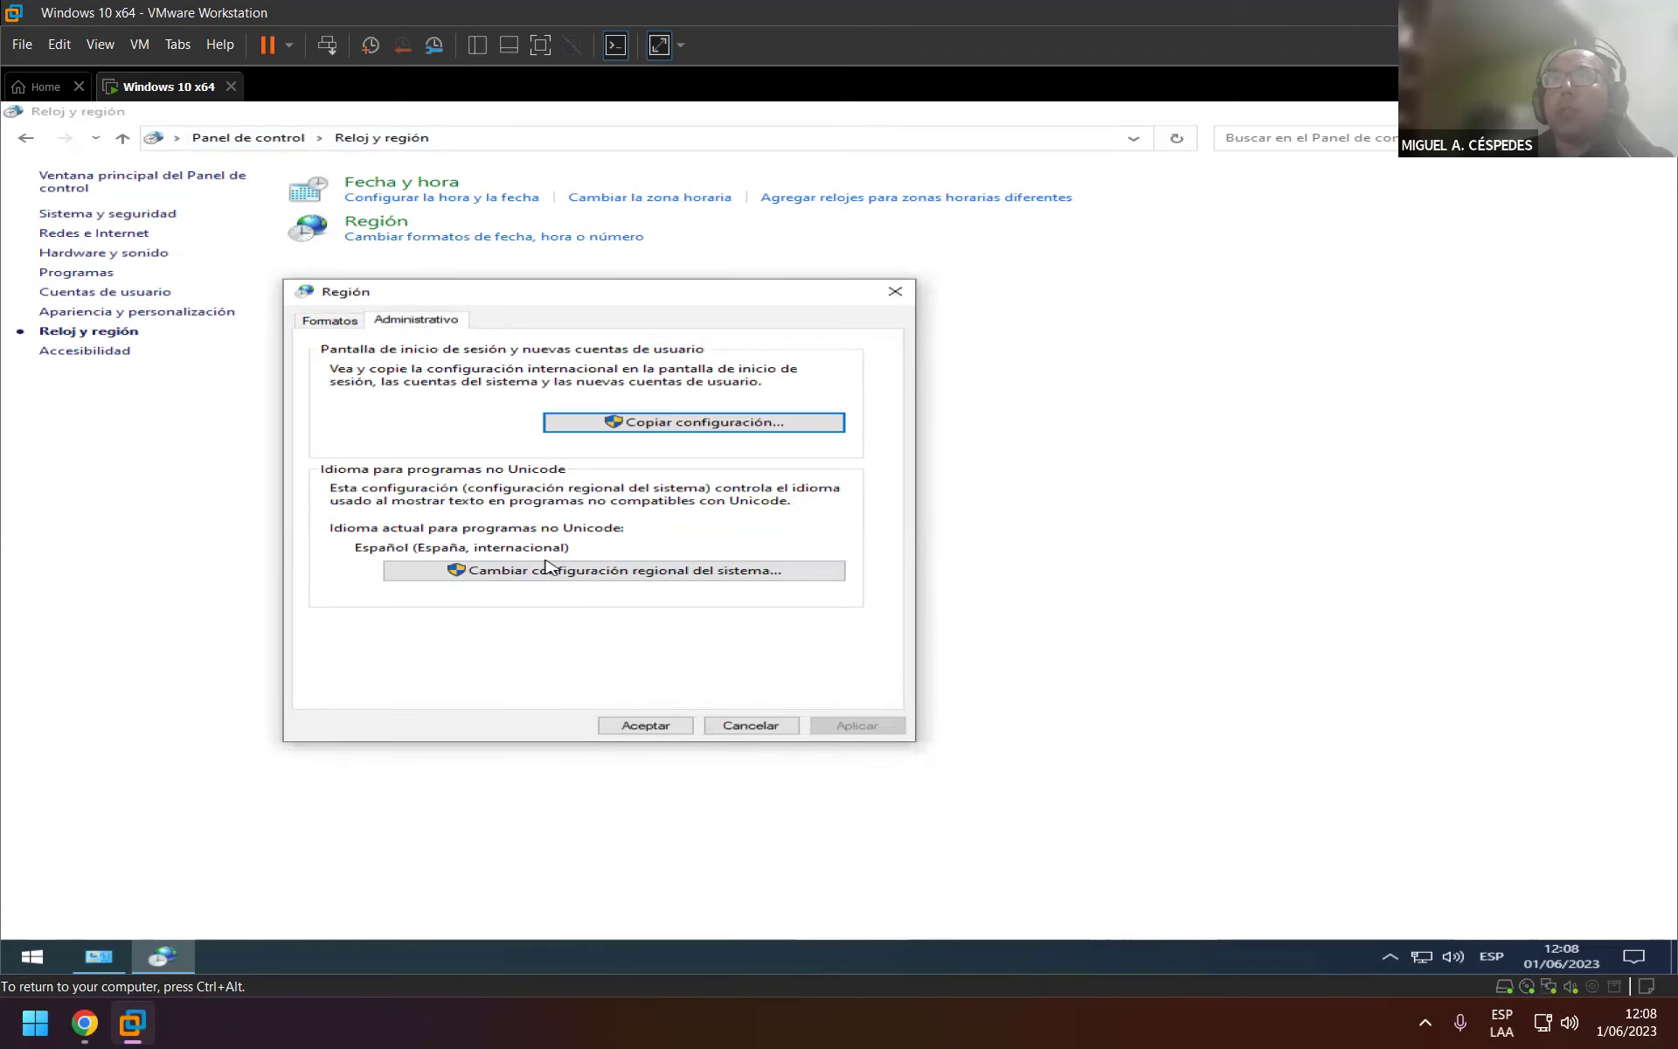
{"action": "left_click", "coordinate": [745, 579]}
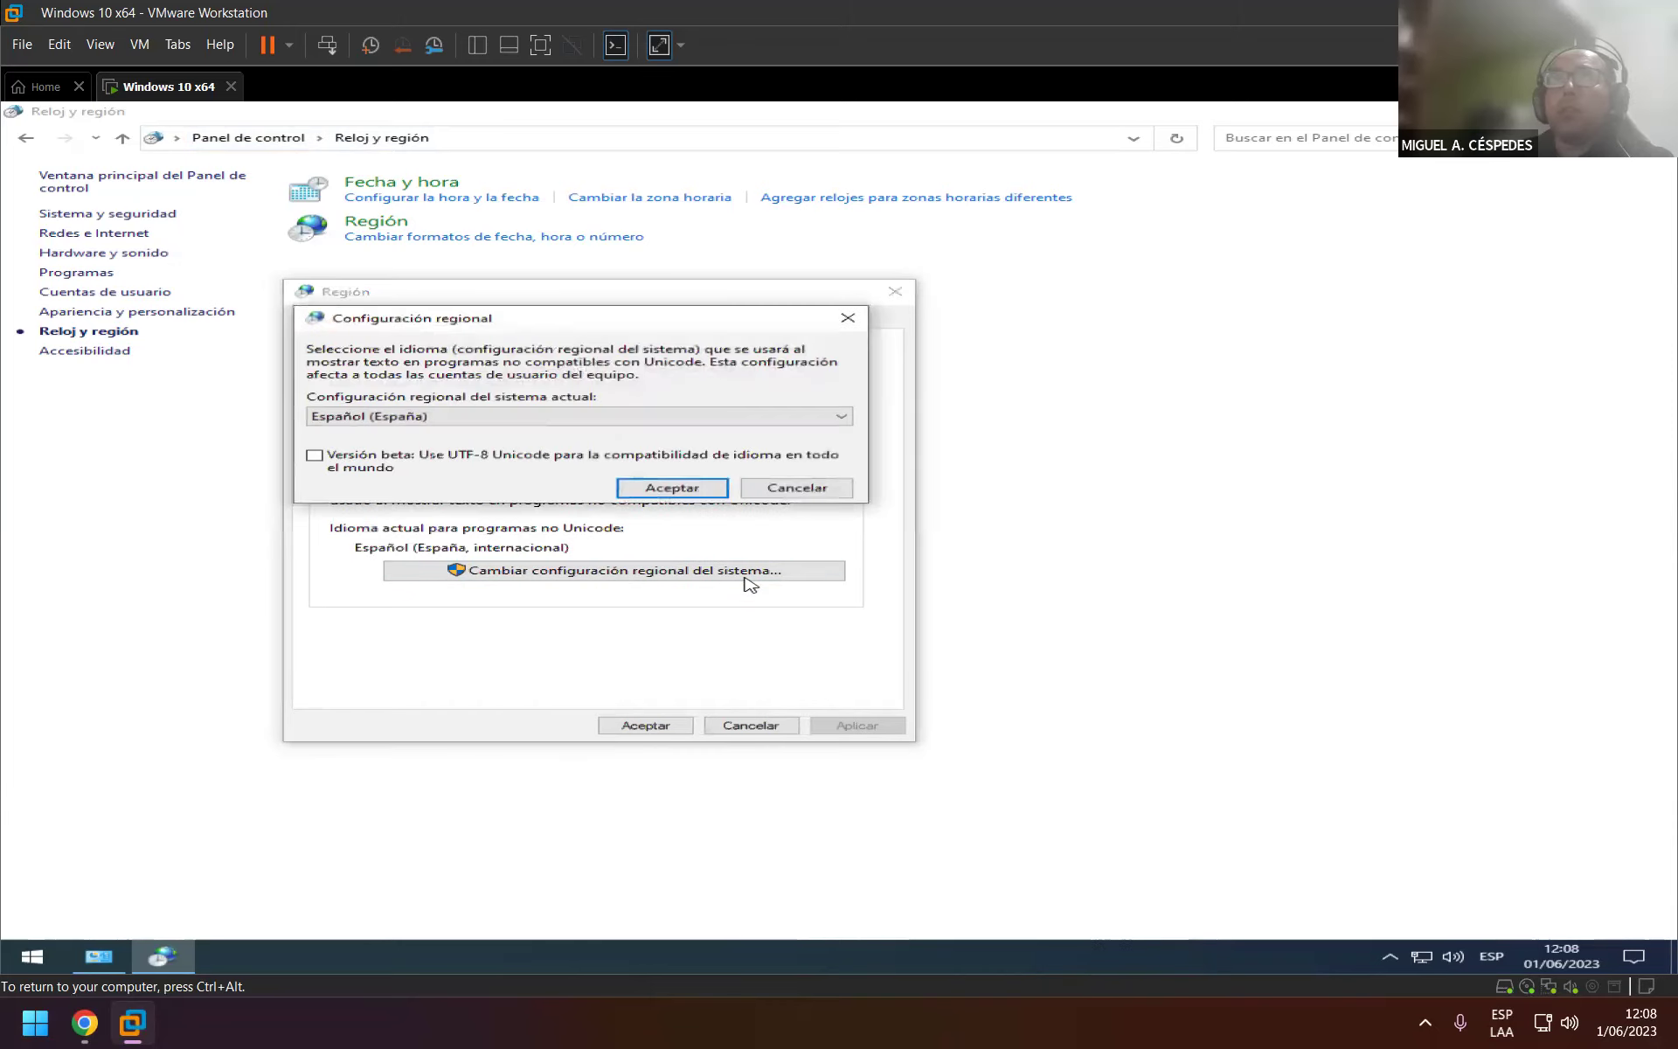
{"action": "left_click", "coordinate": [700, 493]}
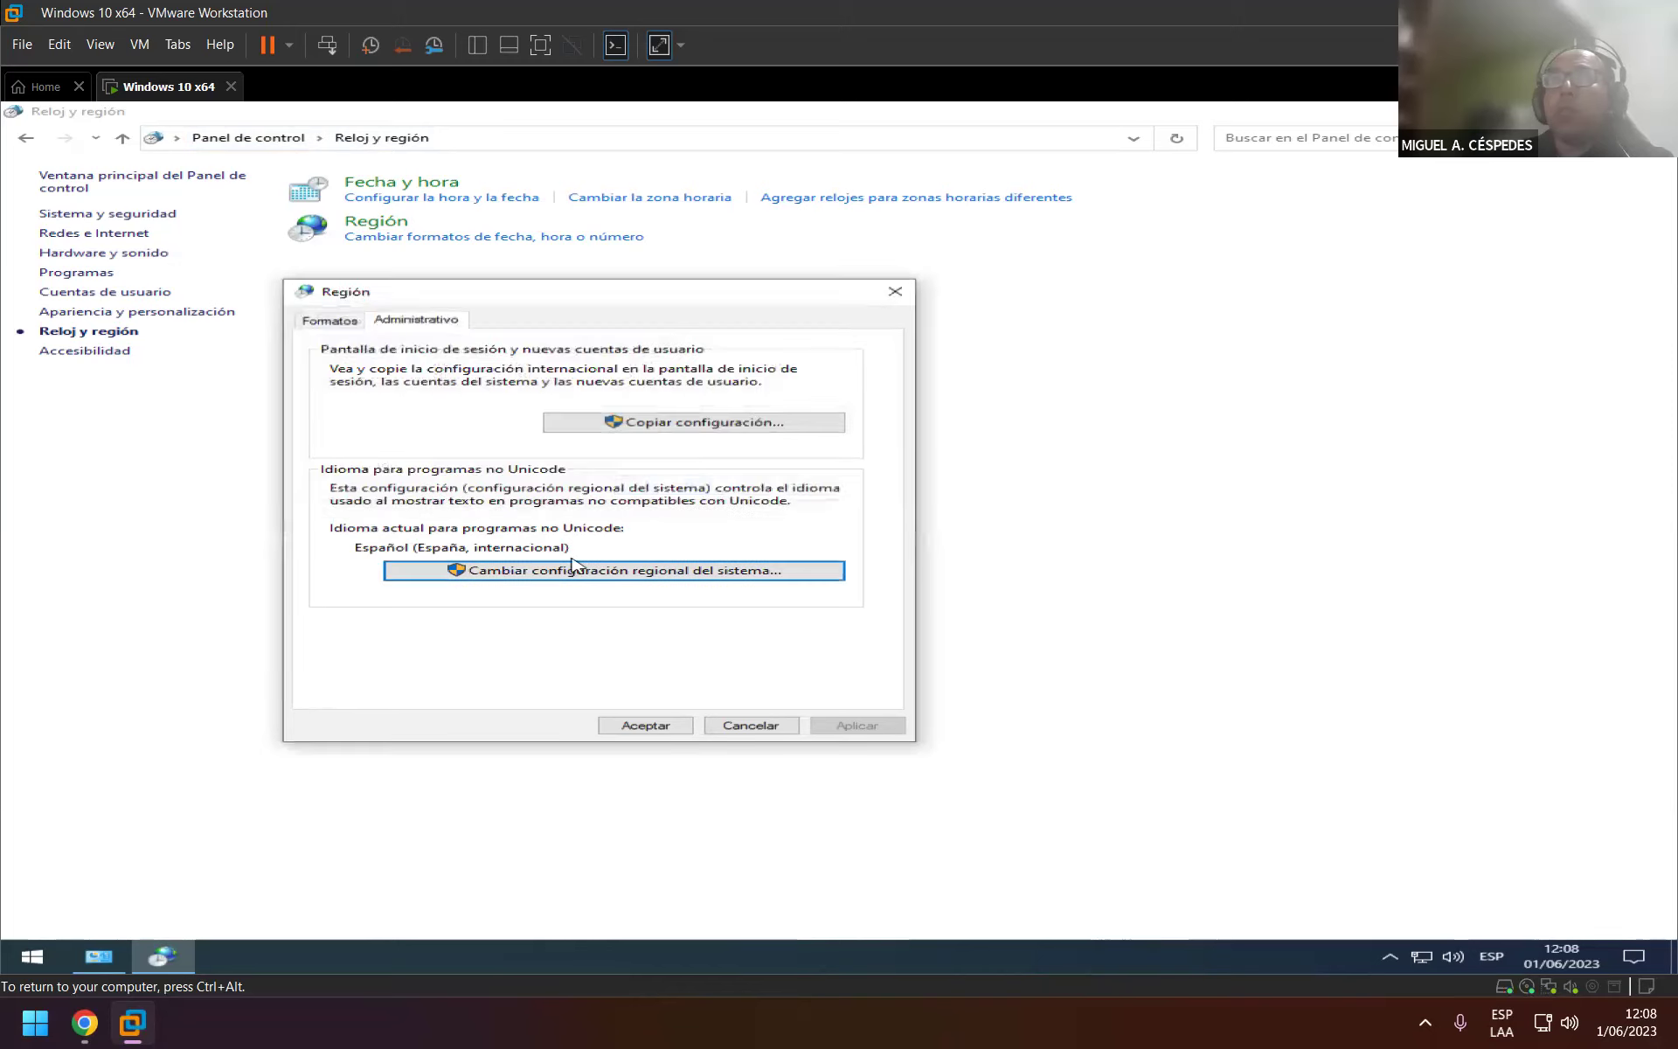
{"action": "left_click", "coordinate": [668, 727]}
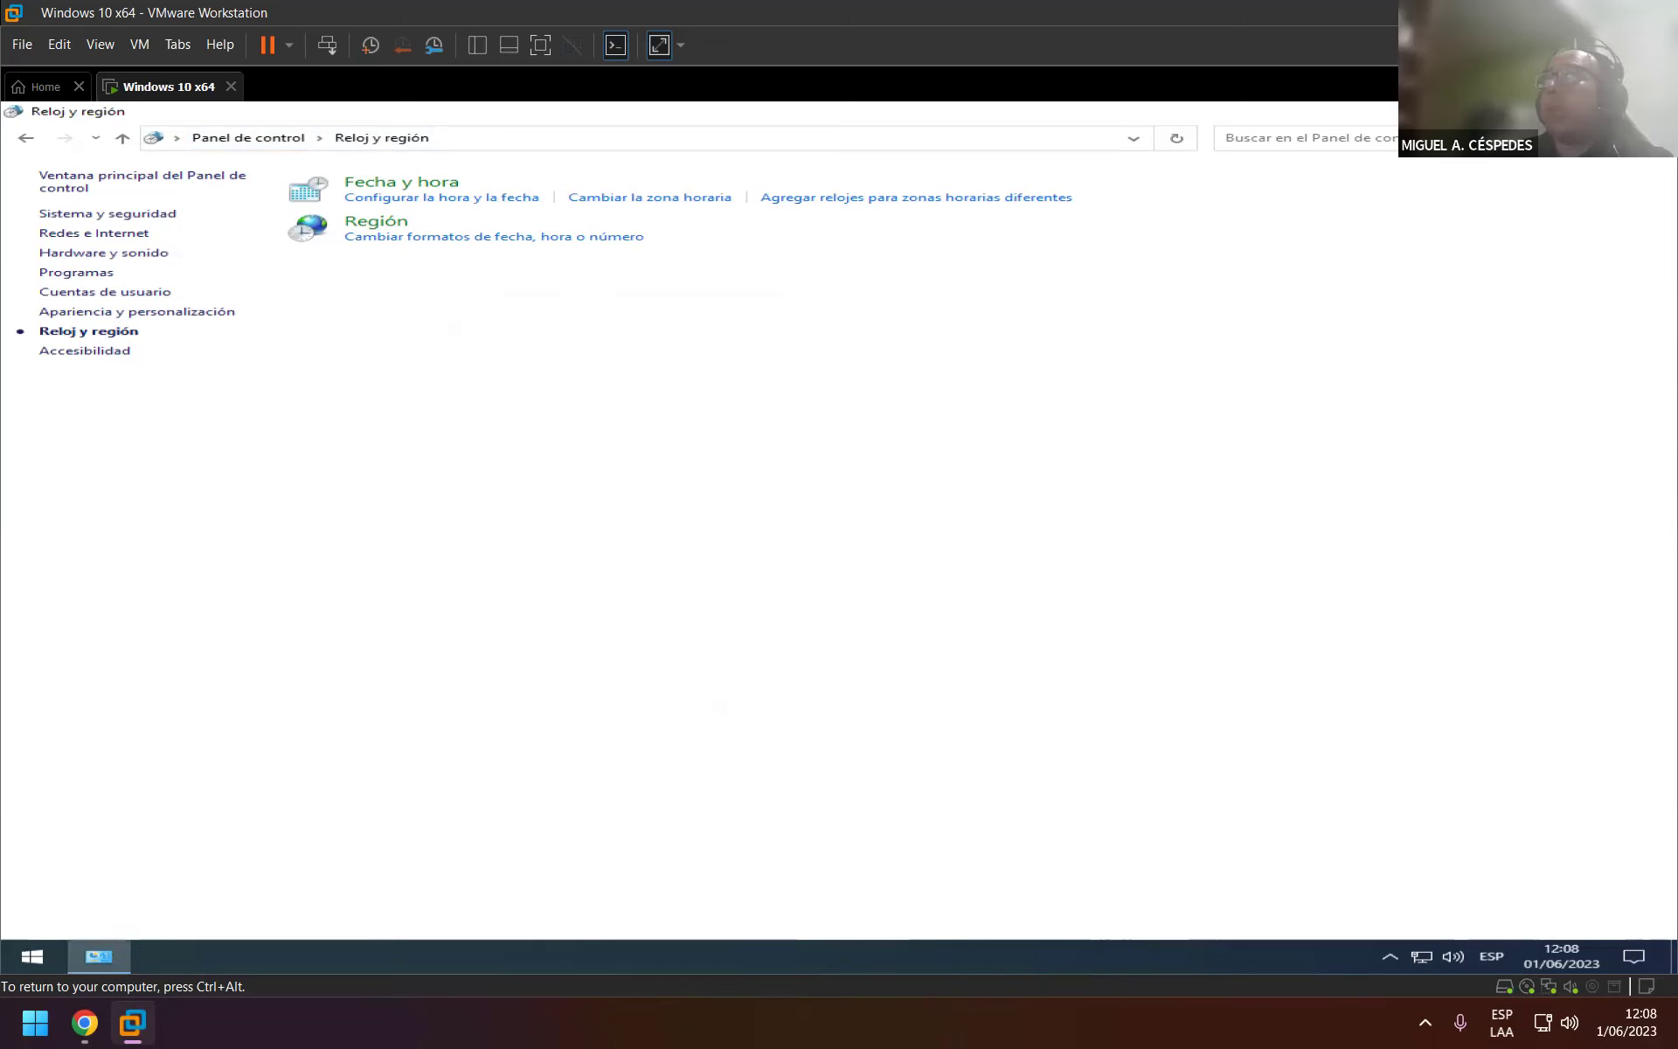
{"action": "key", "text": "alt+F4"}
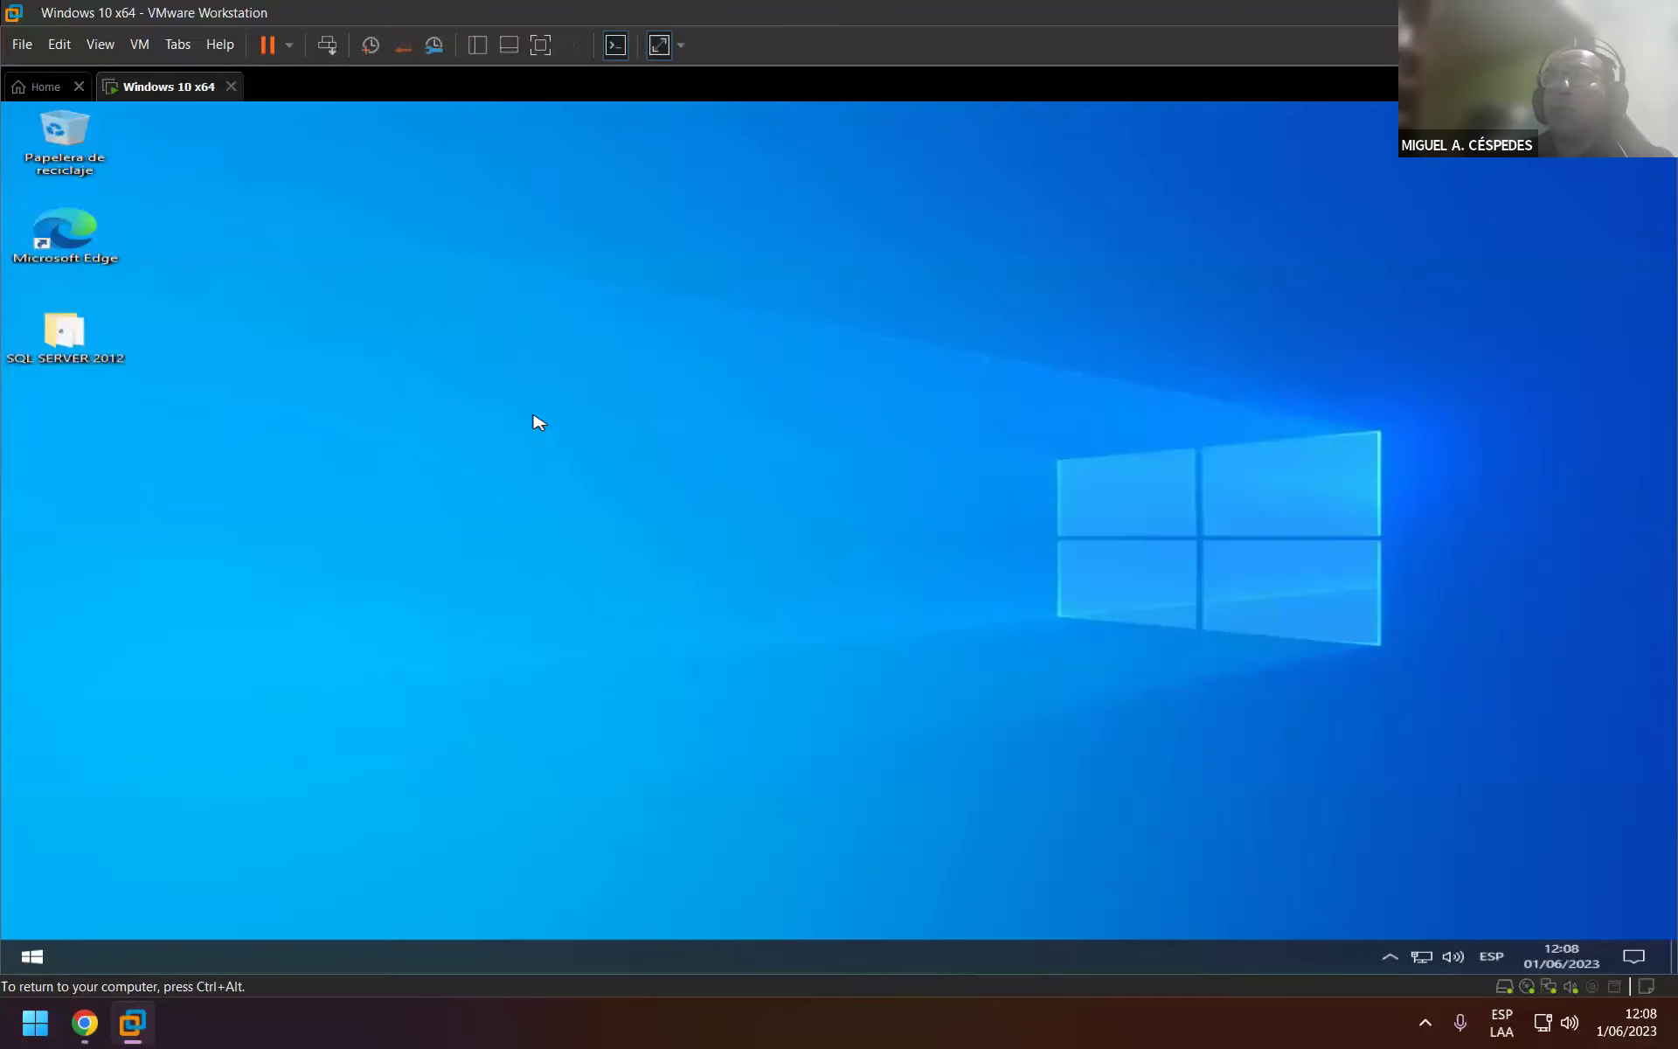
Run SQLEXPR_x64_ESN from the desktop SQL SERVER 2012 folder as administrator, approving the UAC prompt.
{"action": "double_click", "coordinate": [105, 348]}
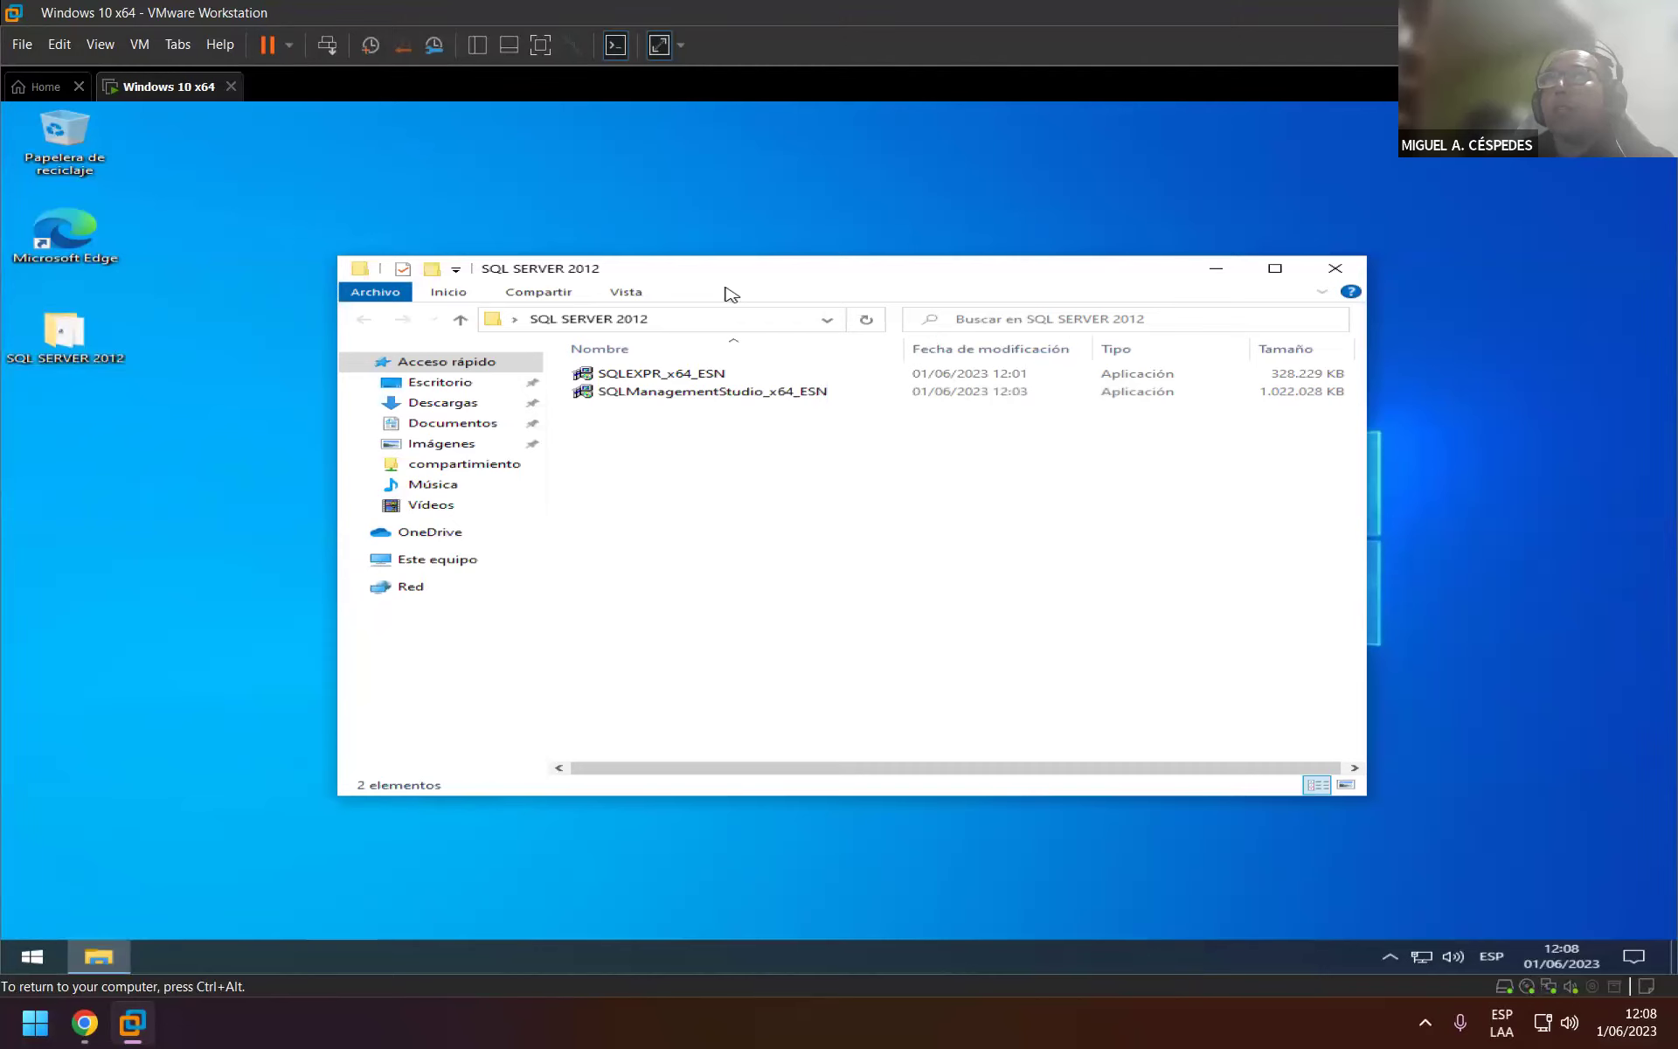
{"action": "double_click", "coordinate": [732, 278]}
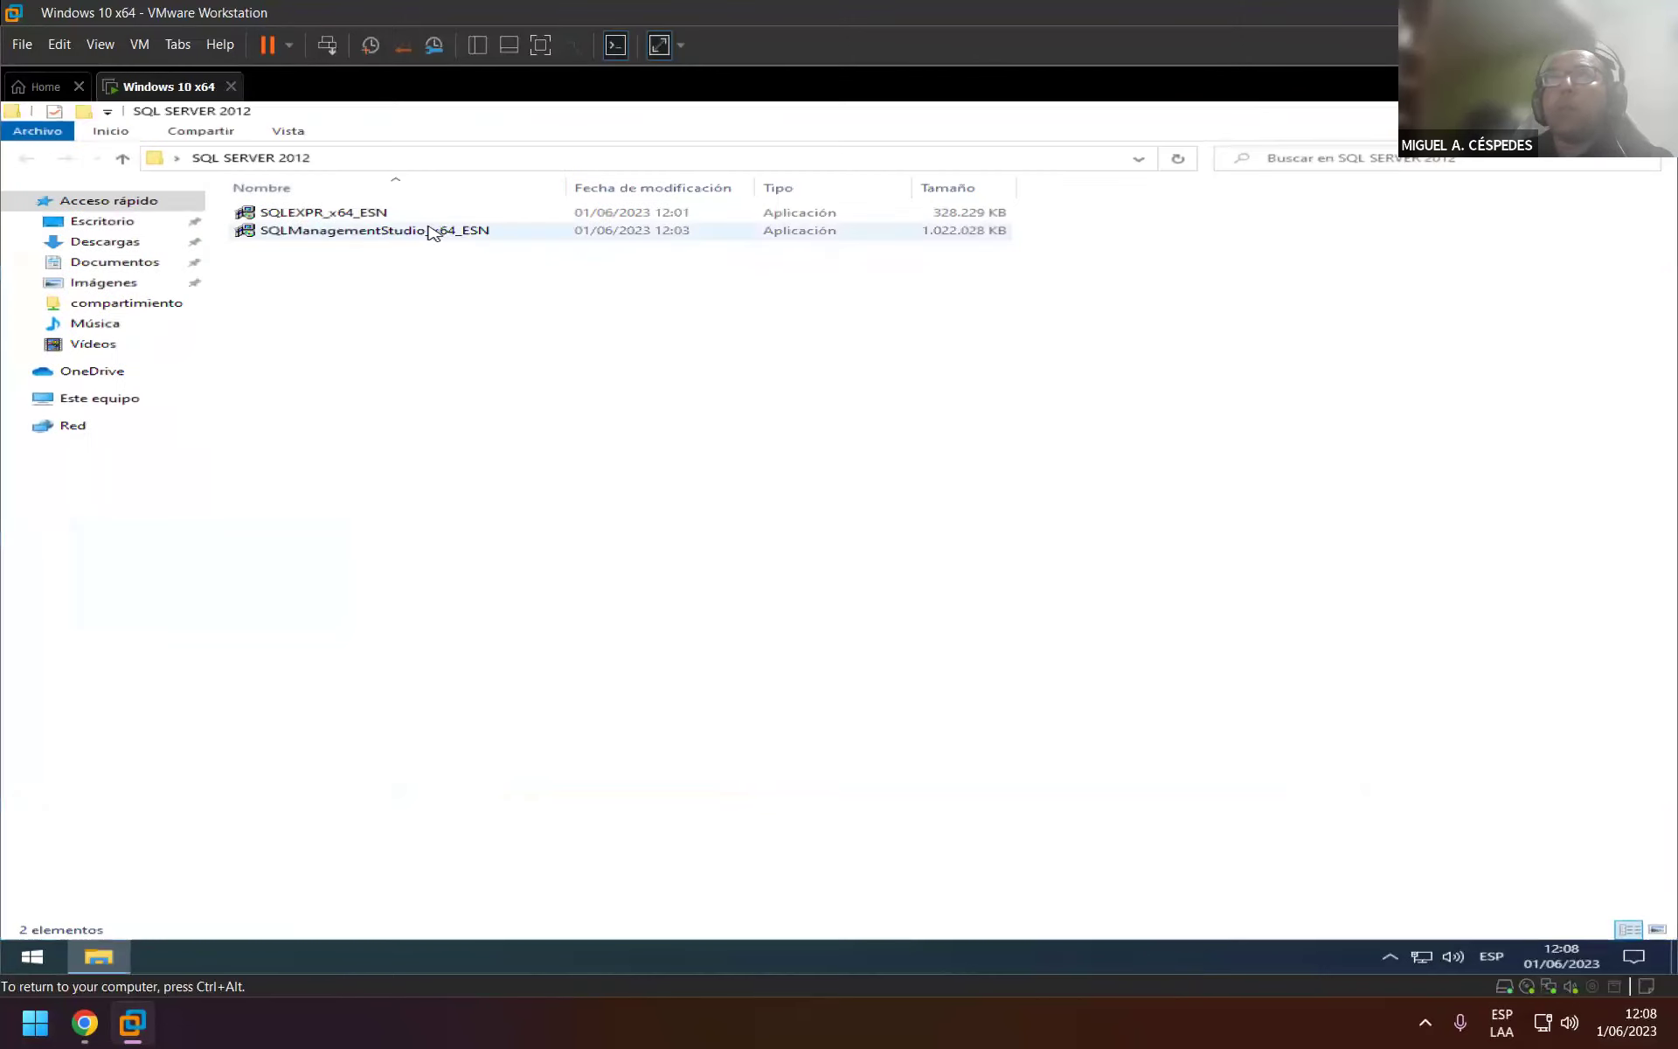
{"action": "mouse_move", "coordinate": [336, 225]}
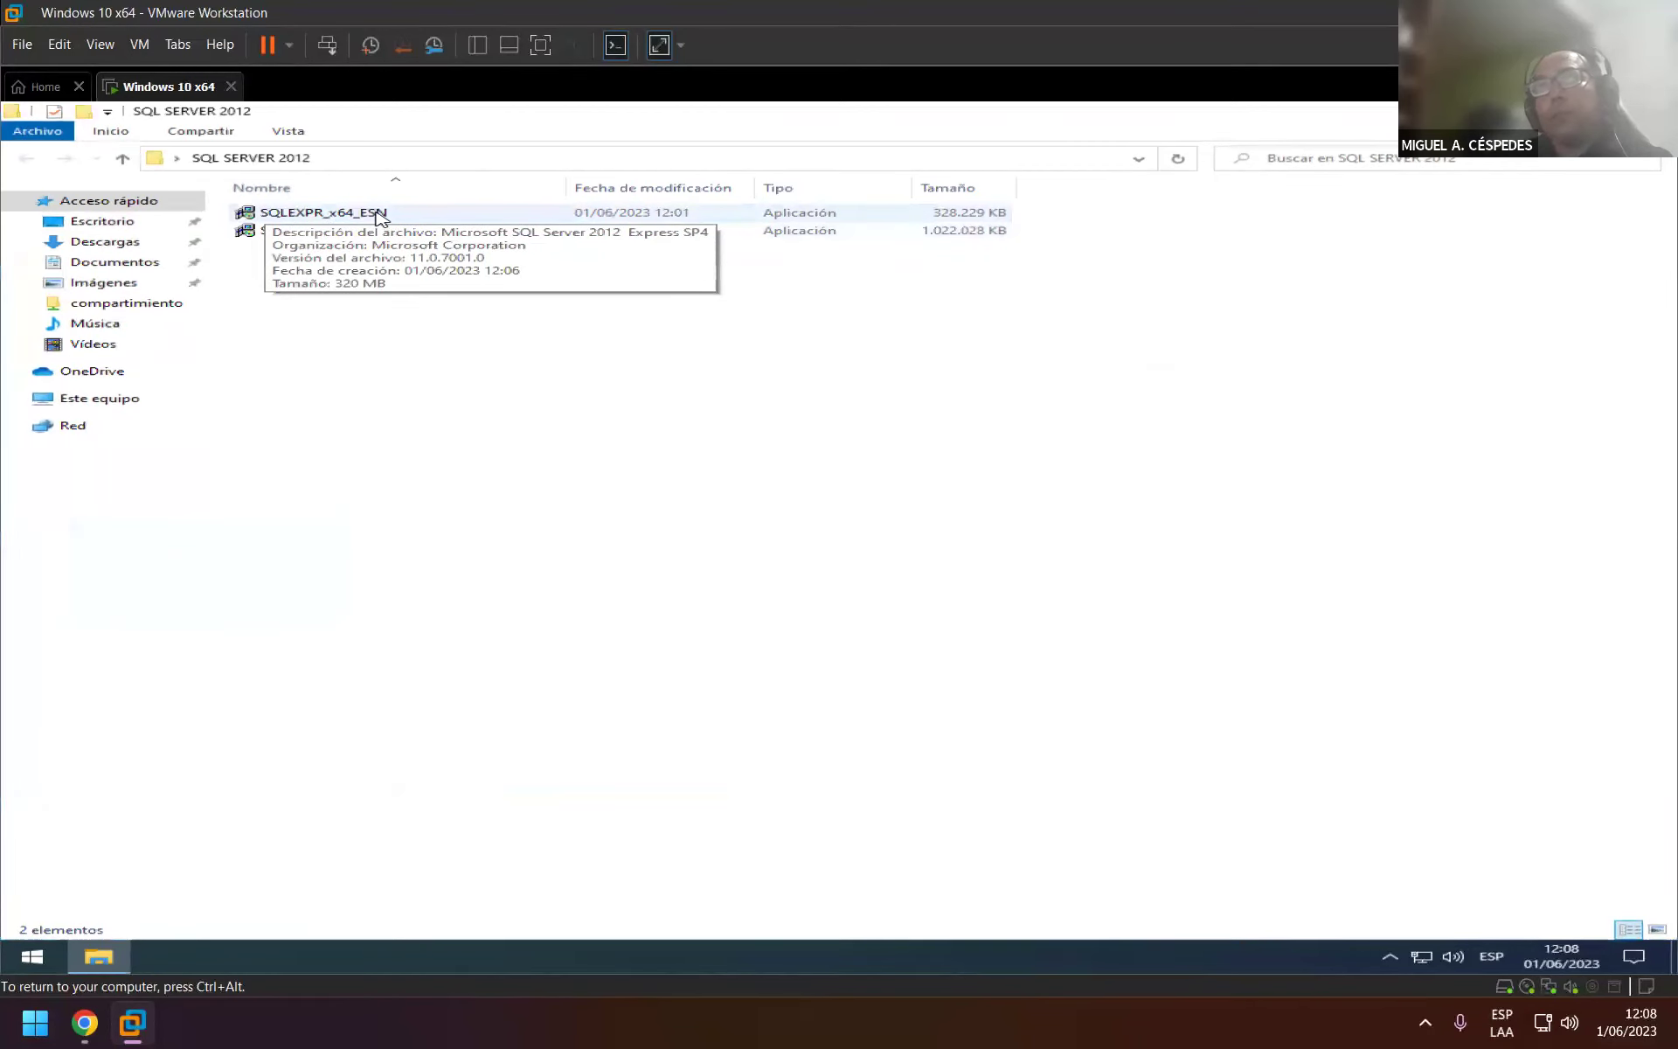
{"action": "left_click", "coordinate": [375, 214]}
{"action": "right_click", "coordinate": [368, 211]}
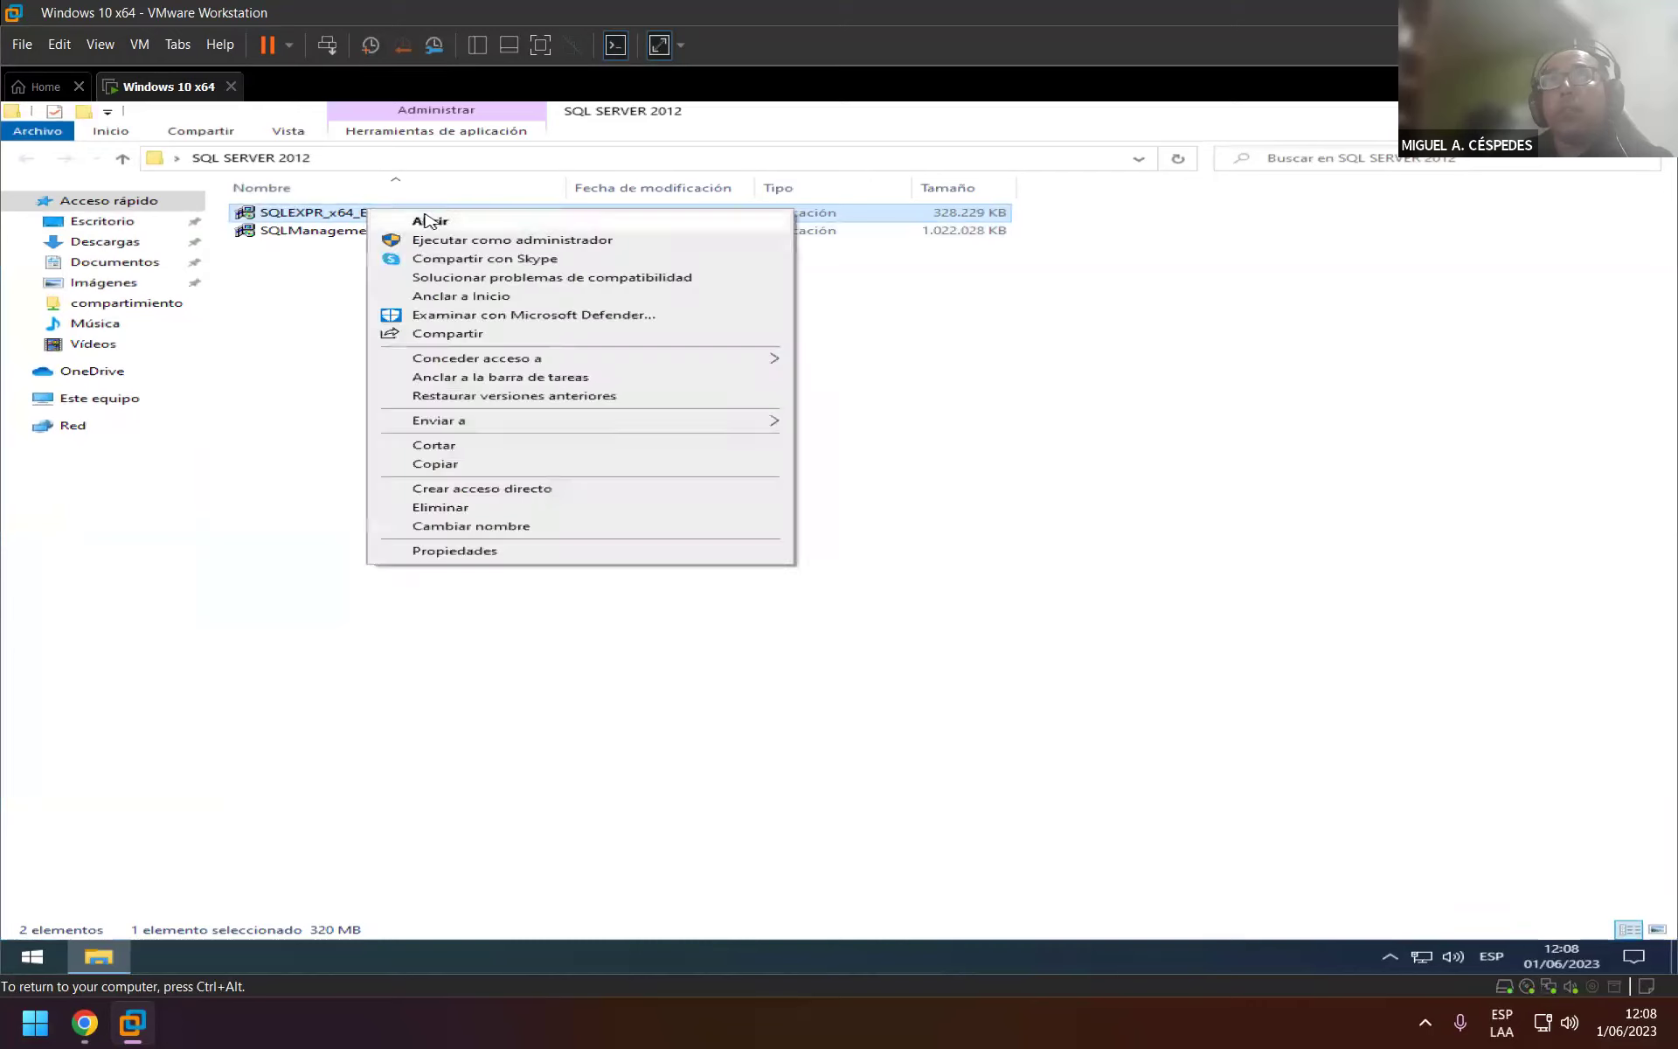
{"action": "left_click", "coordinate": [600, 240]}
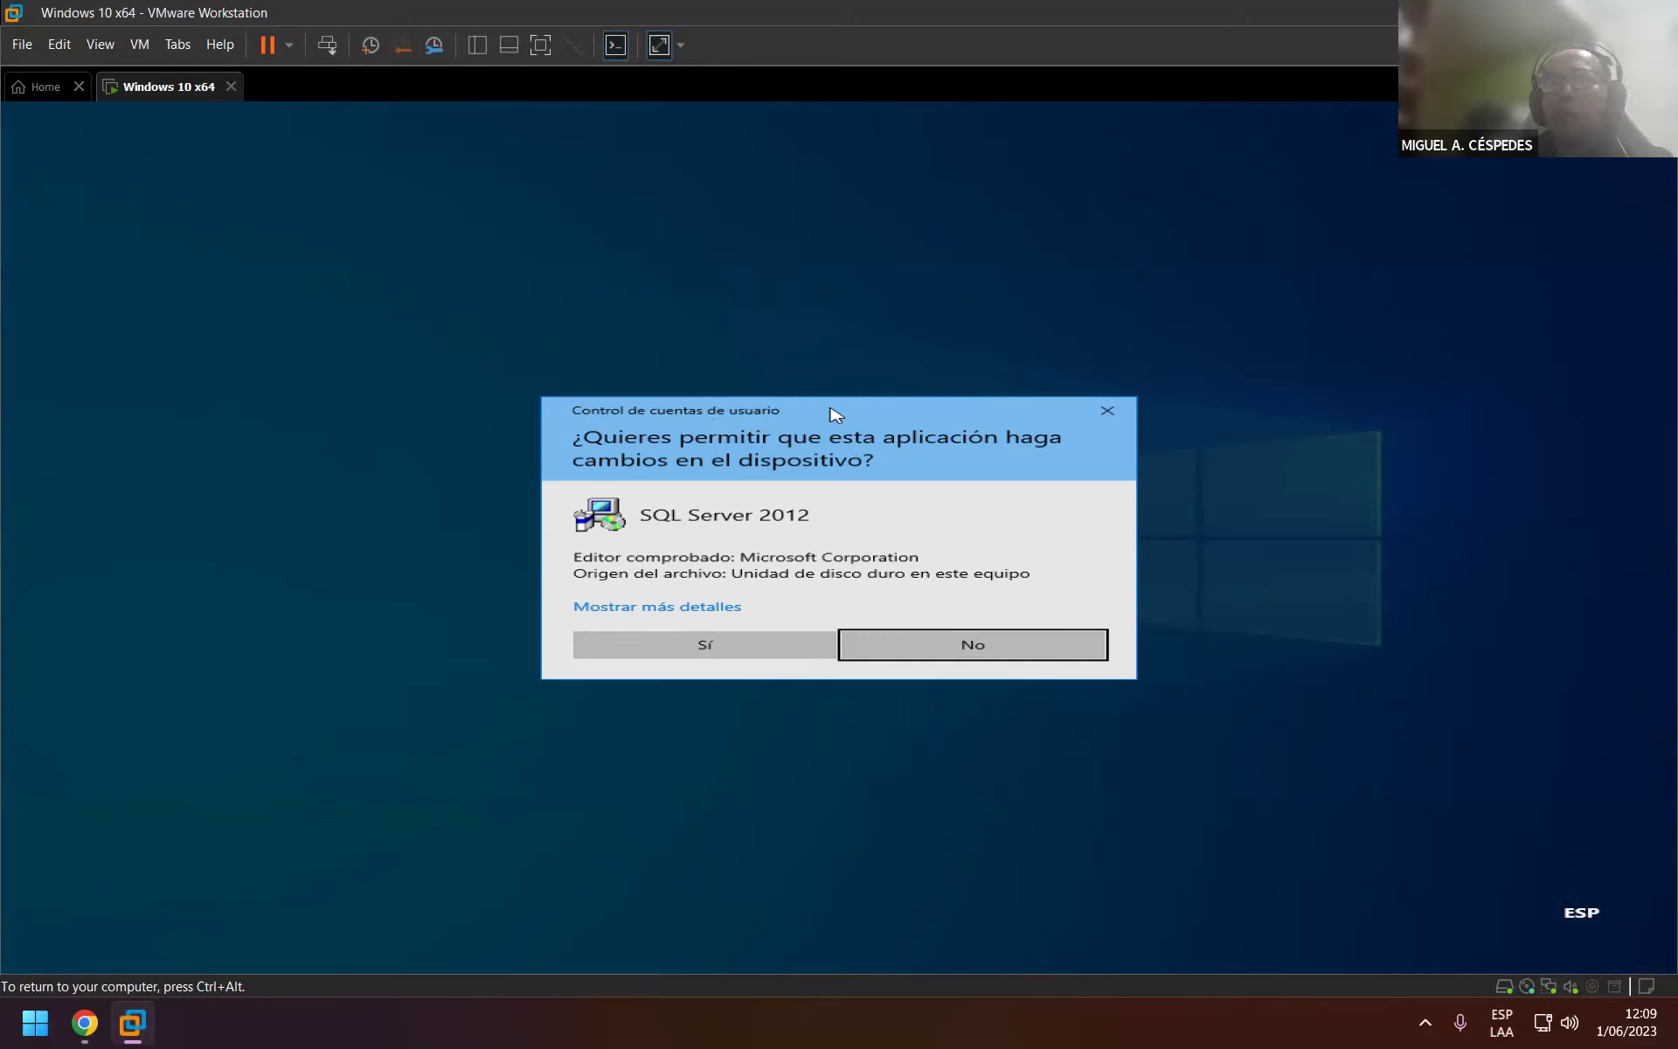
{"action": "left_click", "coordinate": [769, 651]}
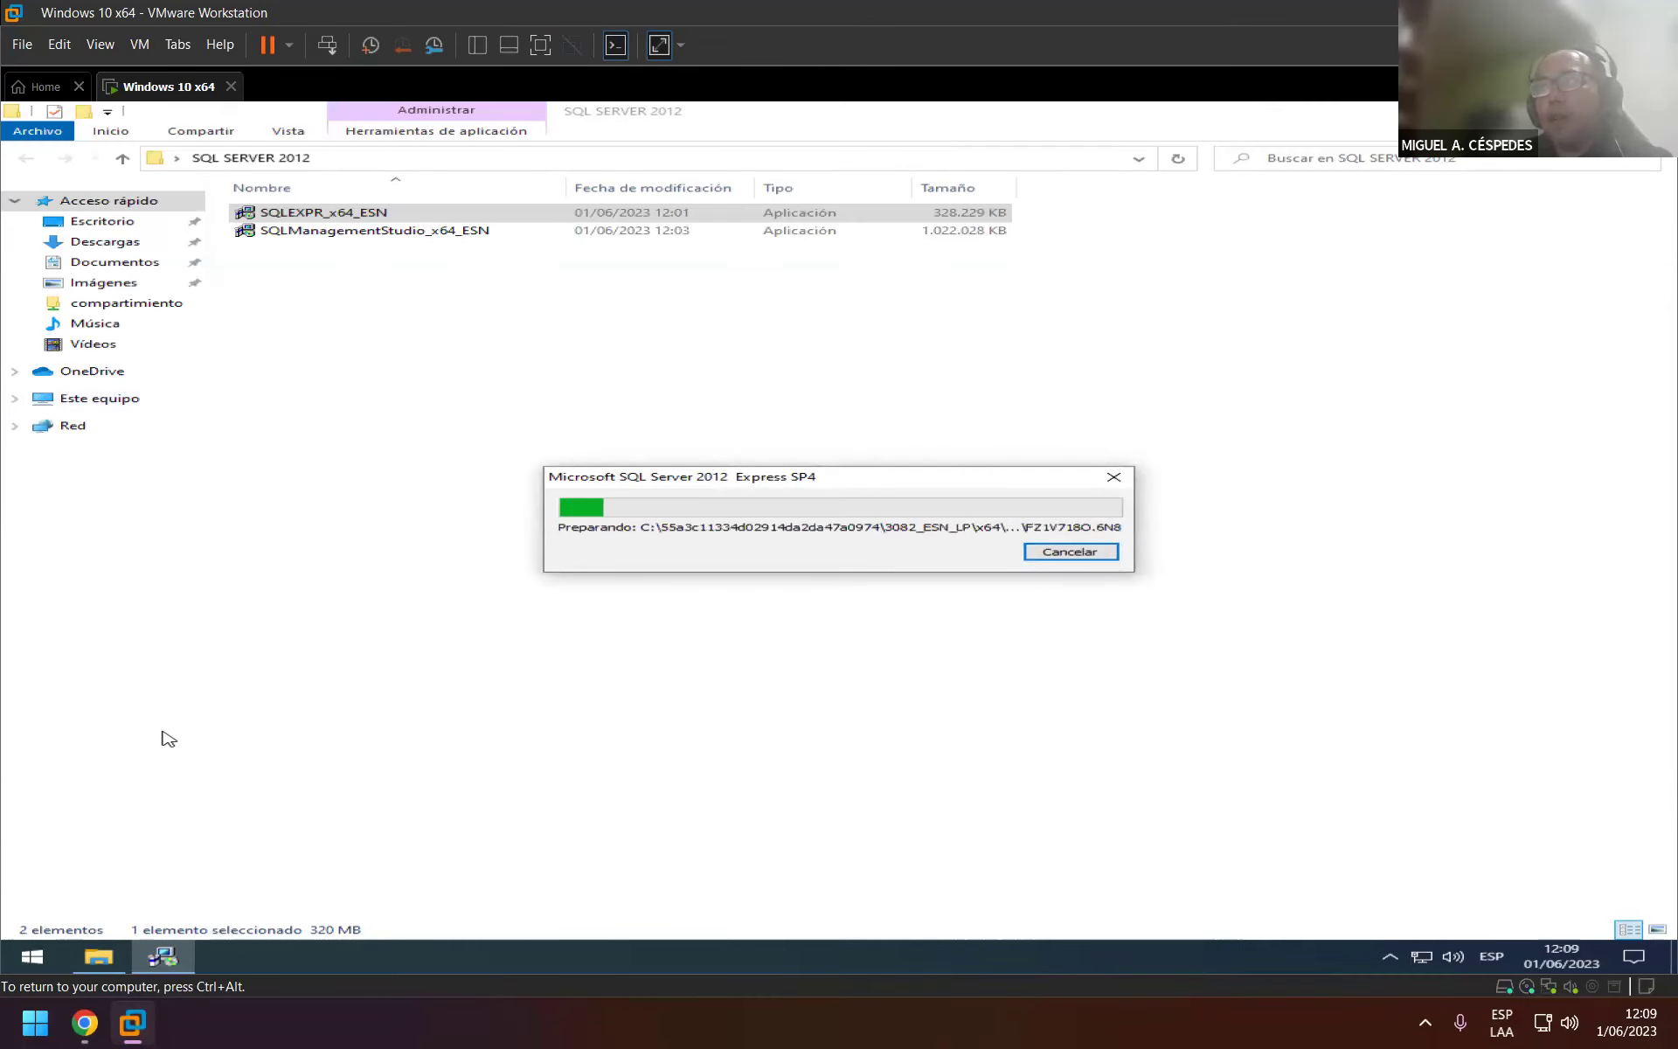
{"action": "left_click", "coordinate": [89, 1021]}
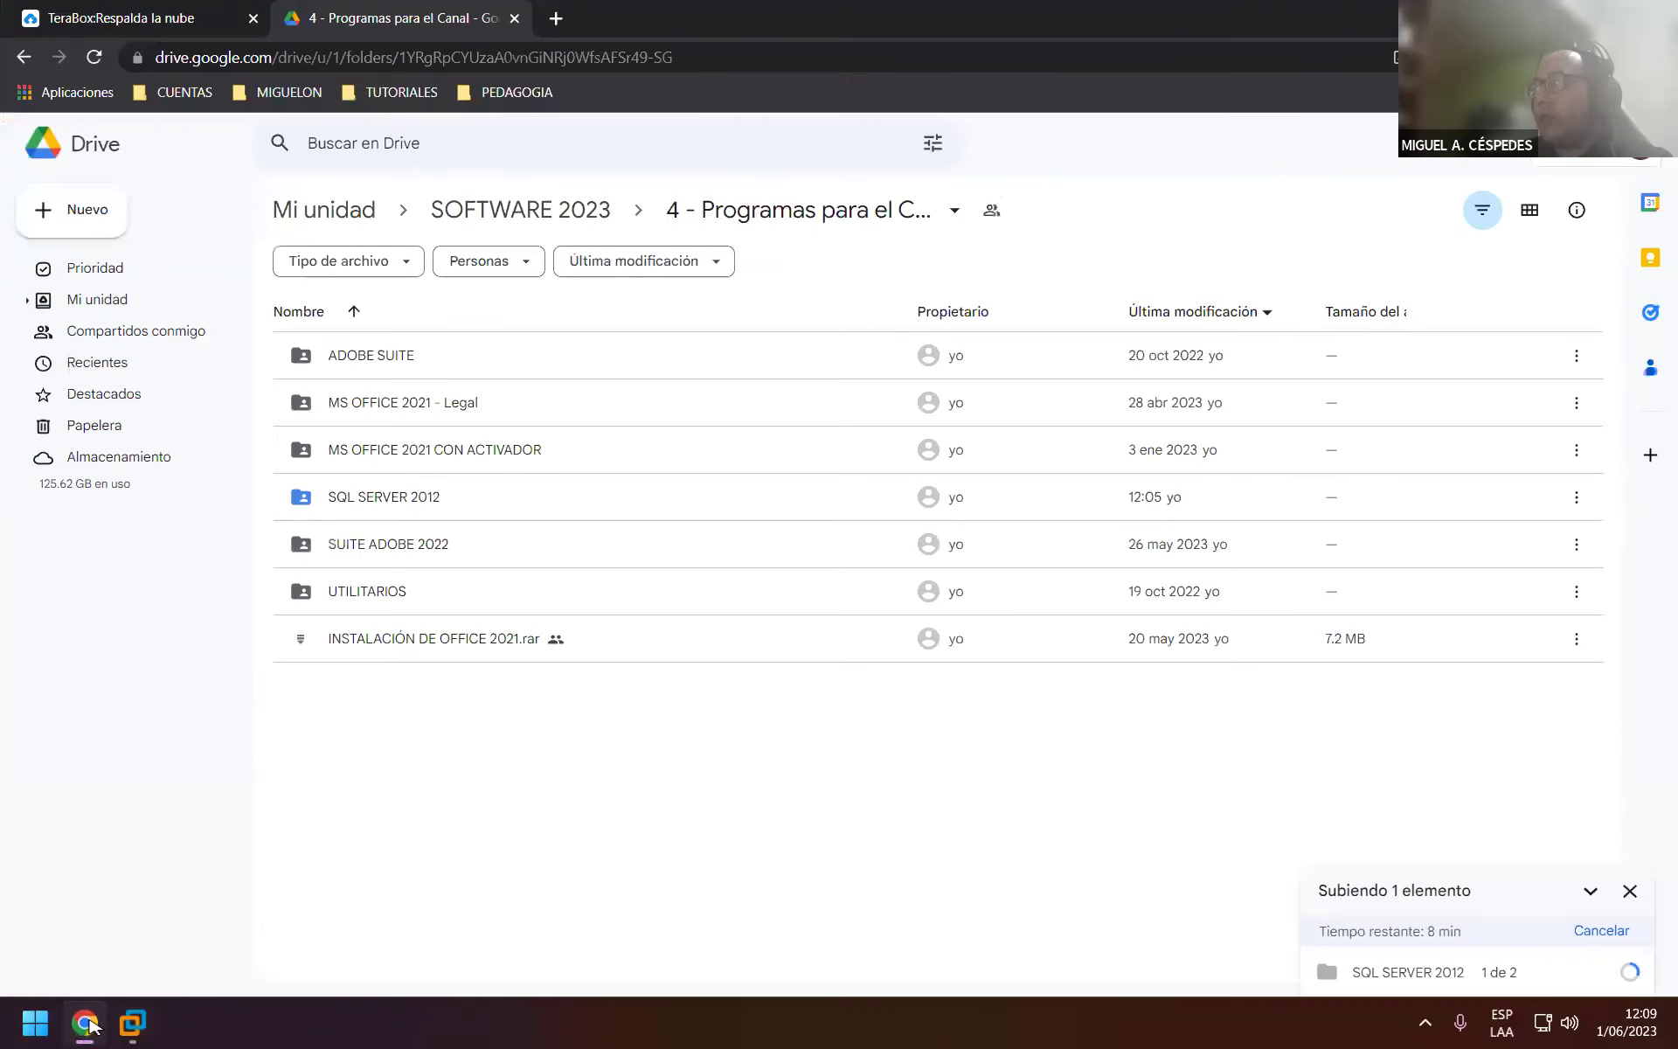
Give SQL SERVER 2012 'Cualquier usuario que tenga el vínculo' Lector access, copy its link, and open a new tab.
{"action": "left_click", "coordinate": [88, 1024]}
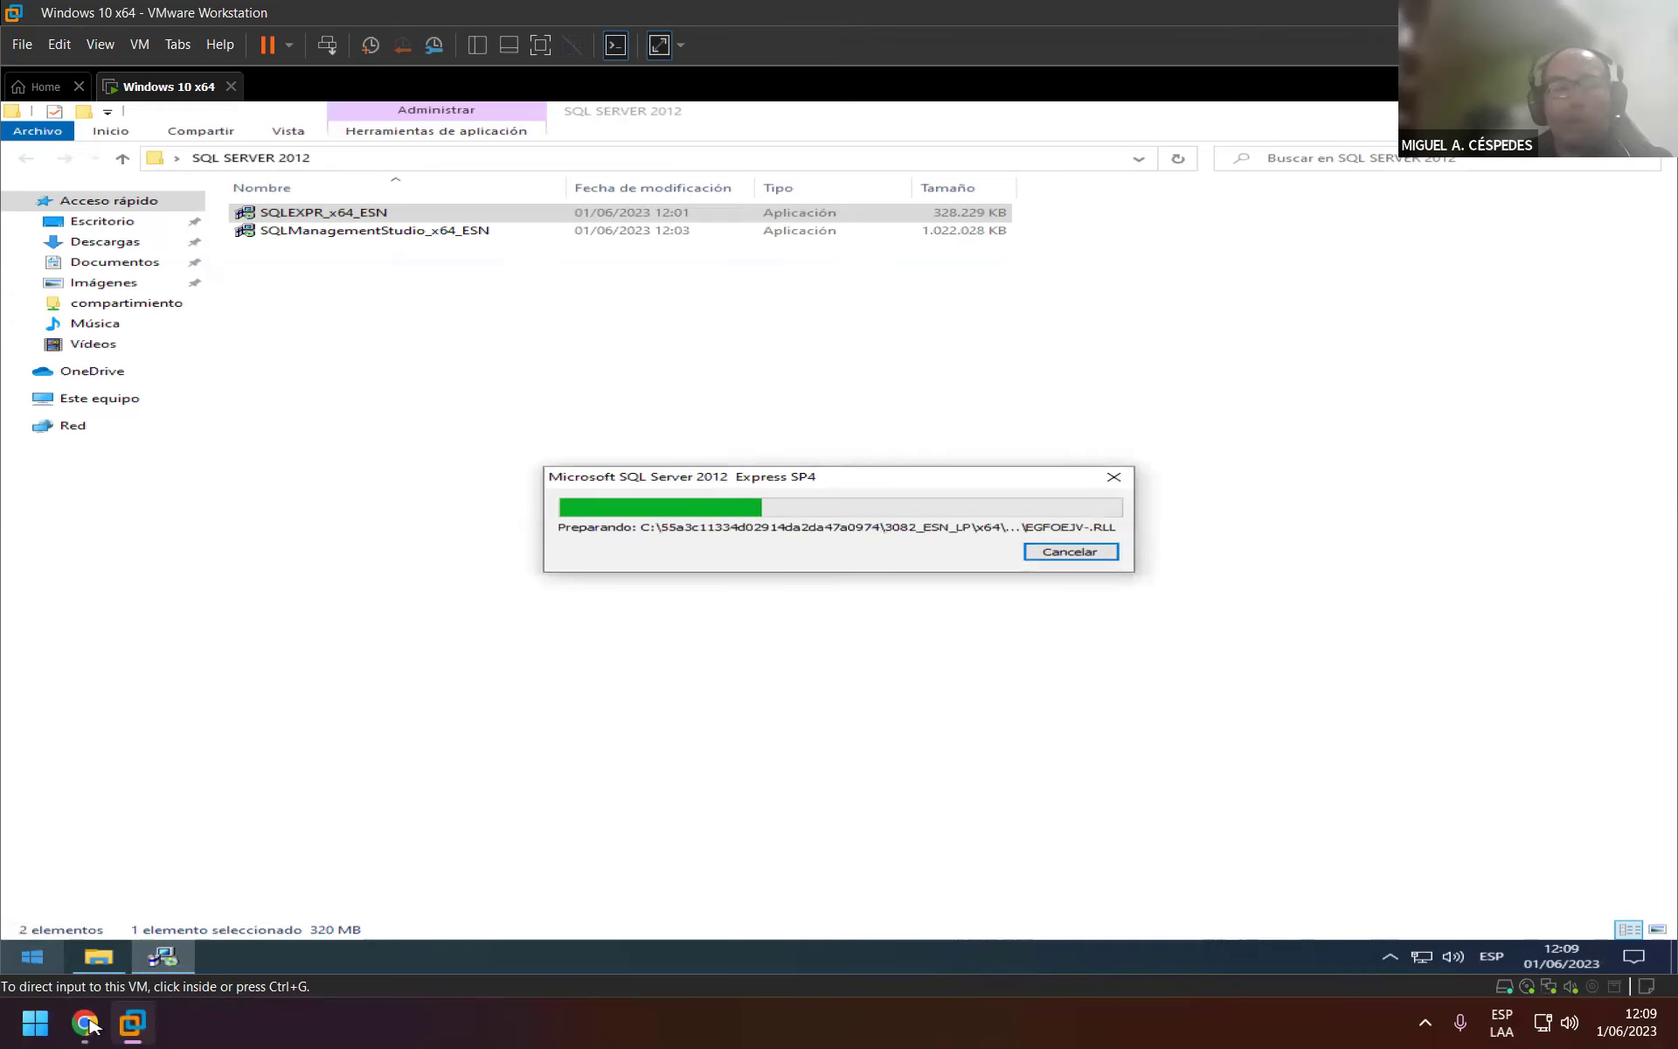
{"action": "left_click", "coordinate": [88, 1023]}
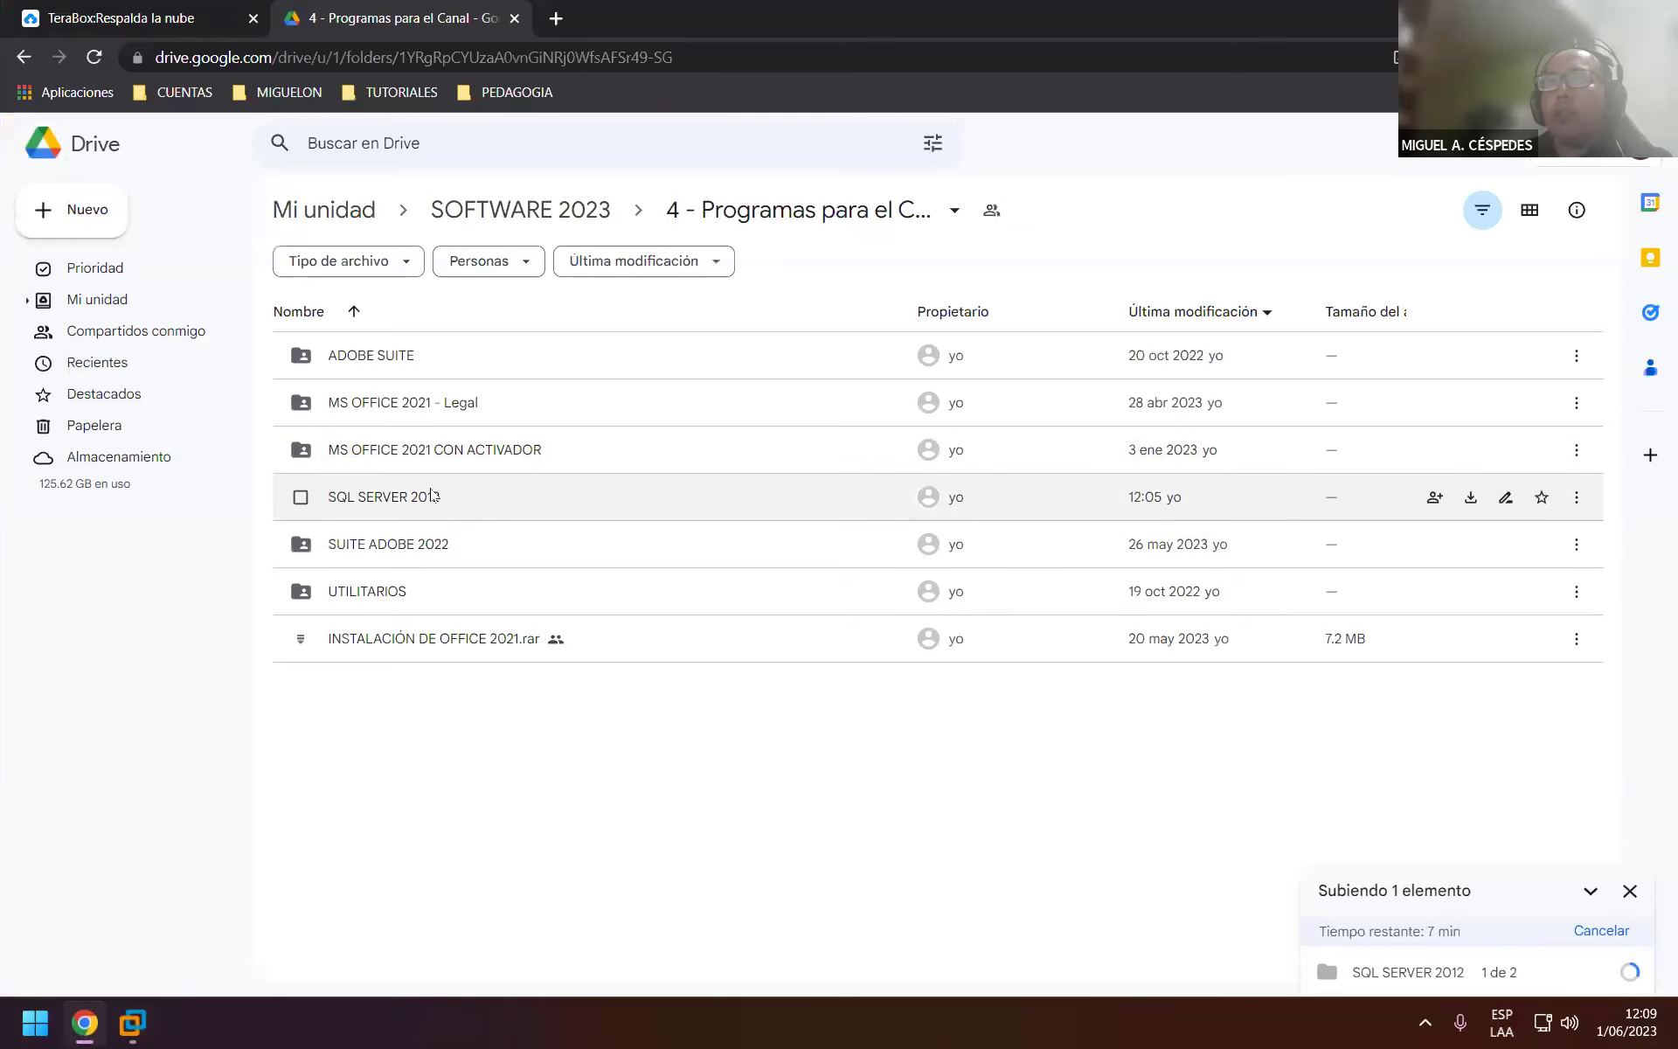
{"action": "right_click", "coordinate": [482, 524]}
{"action": "left_click", "coordinate": [482, 525]}
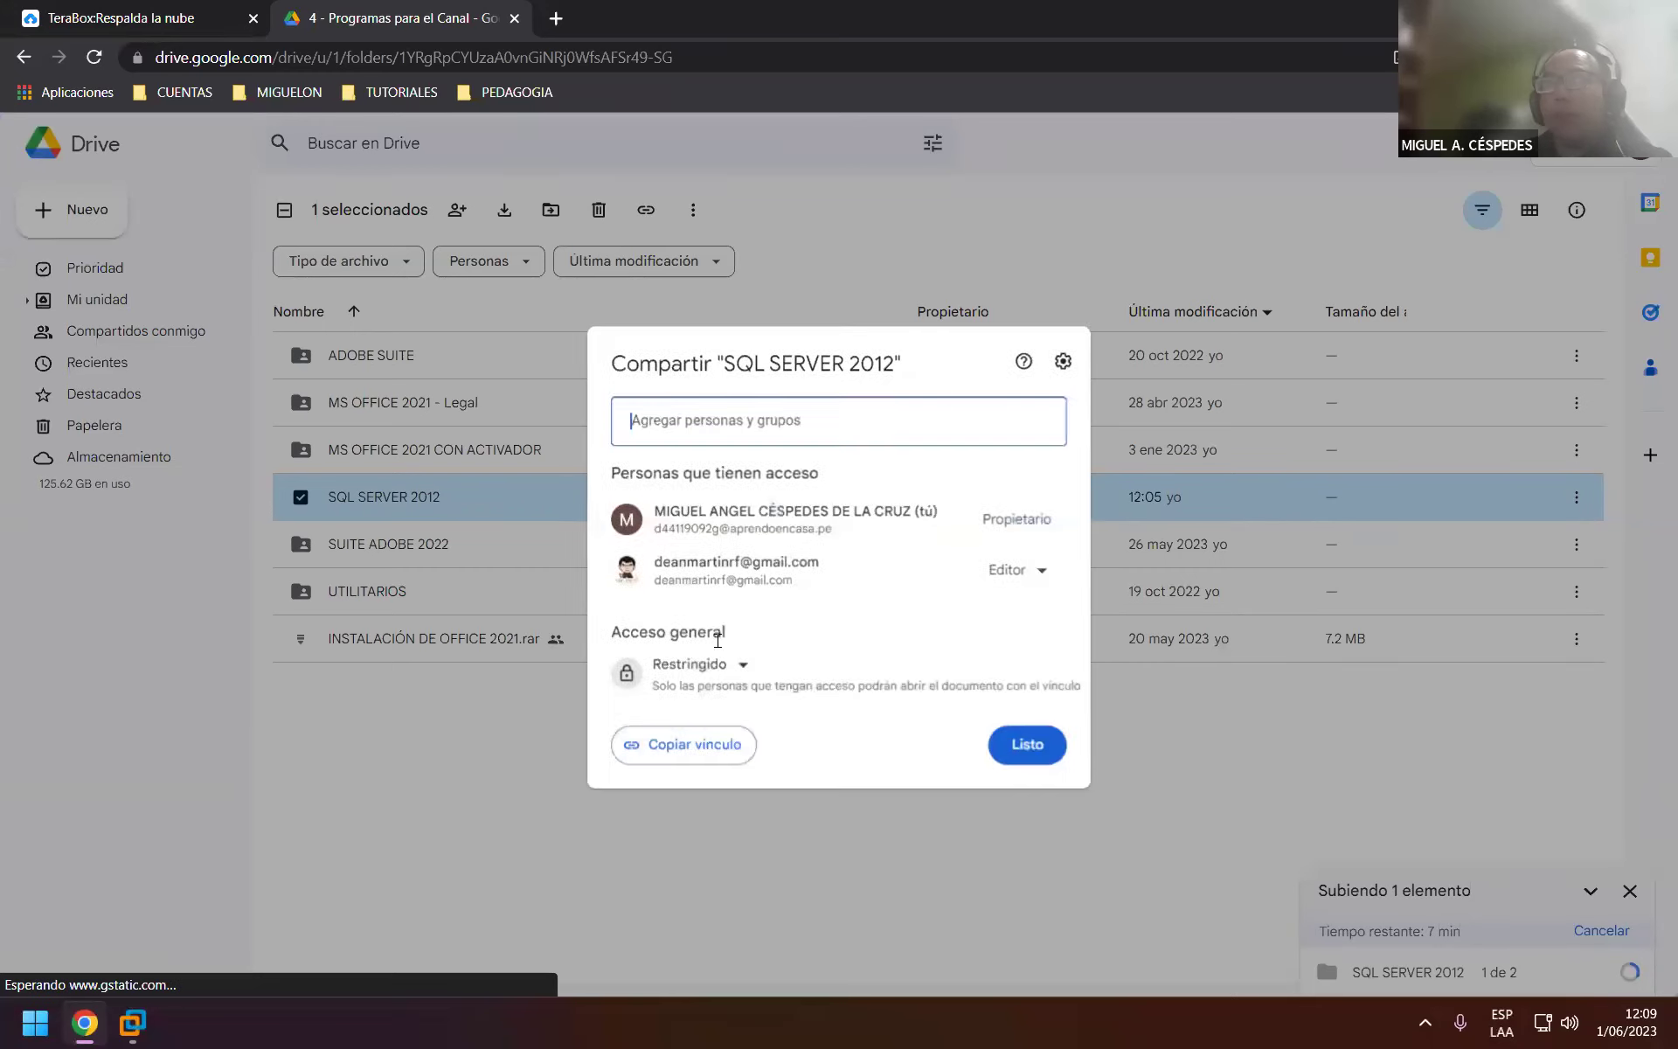
{"action": "left_click", "coordinate": [746, 670]}
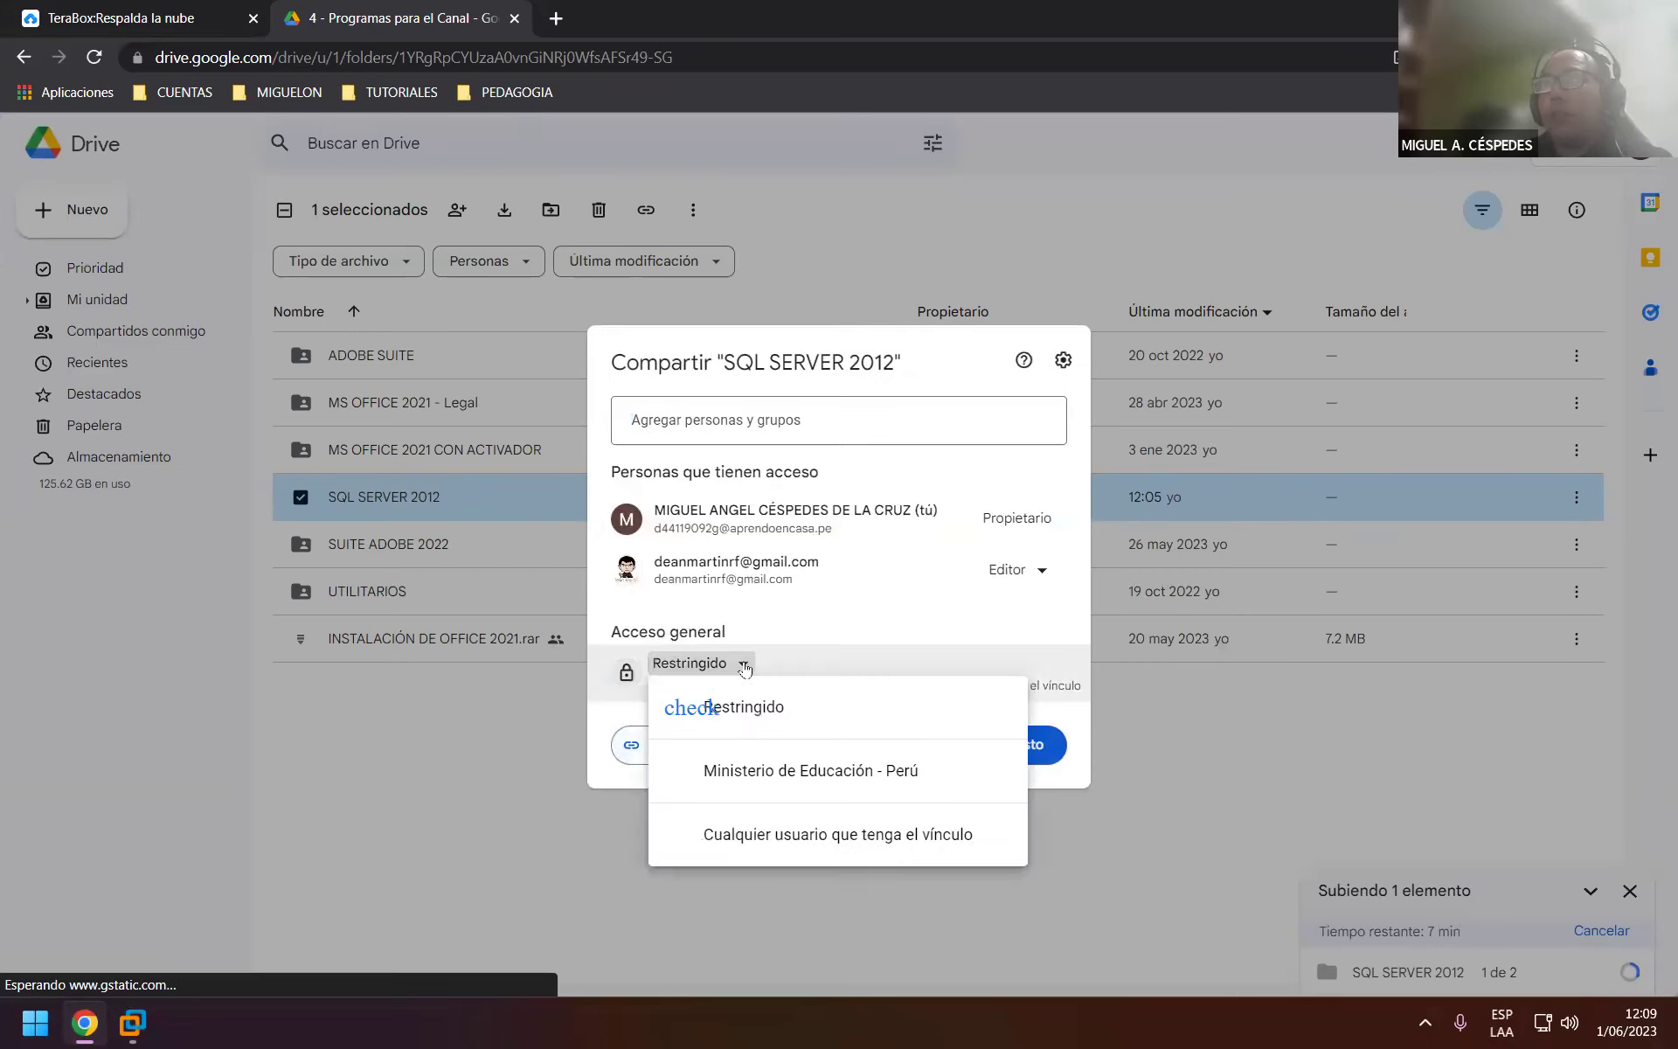
{"action": "left_click", "coordinate": [742, 822]}
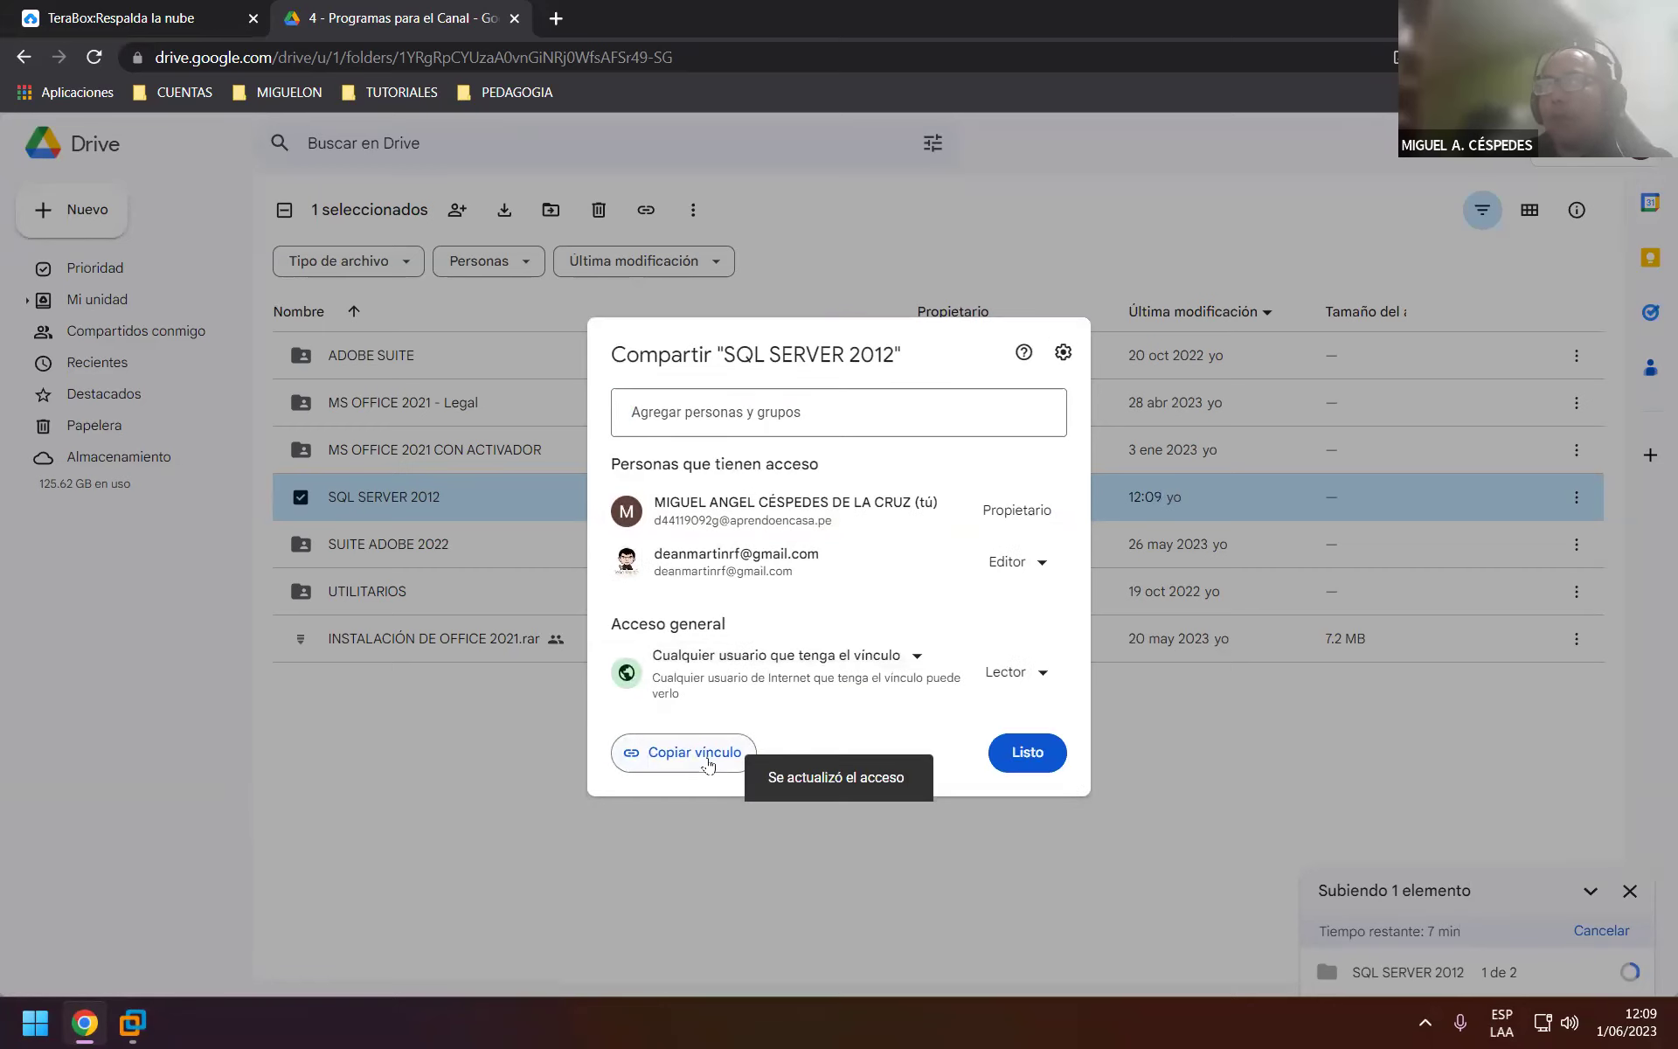
{"action": "left_click", "coordinate": [708, 765]}
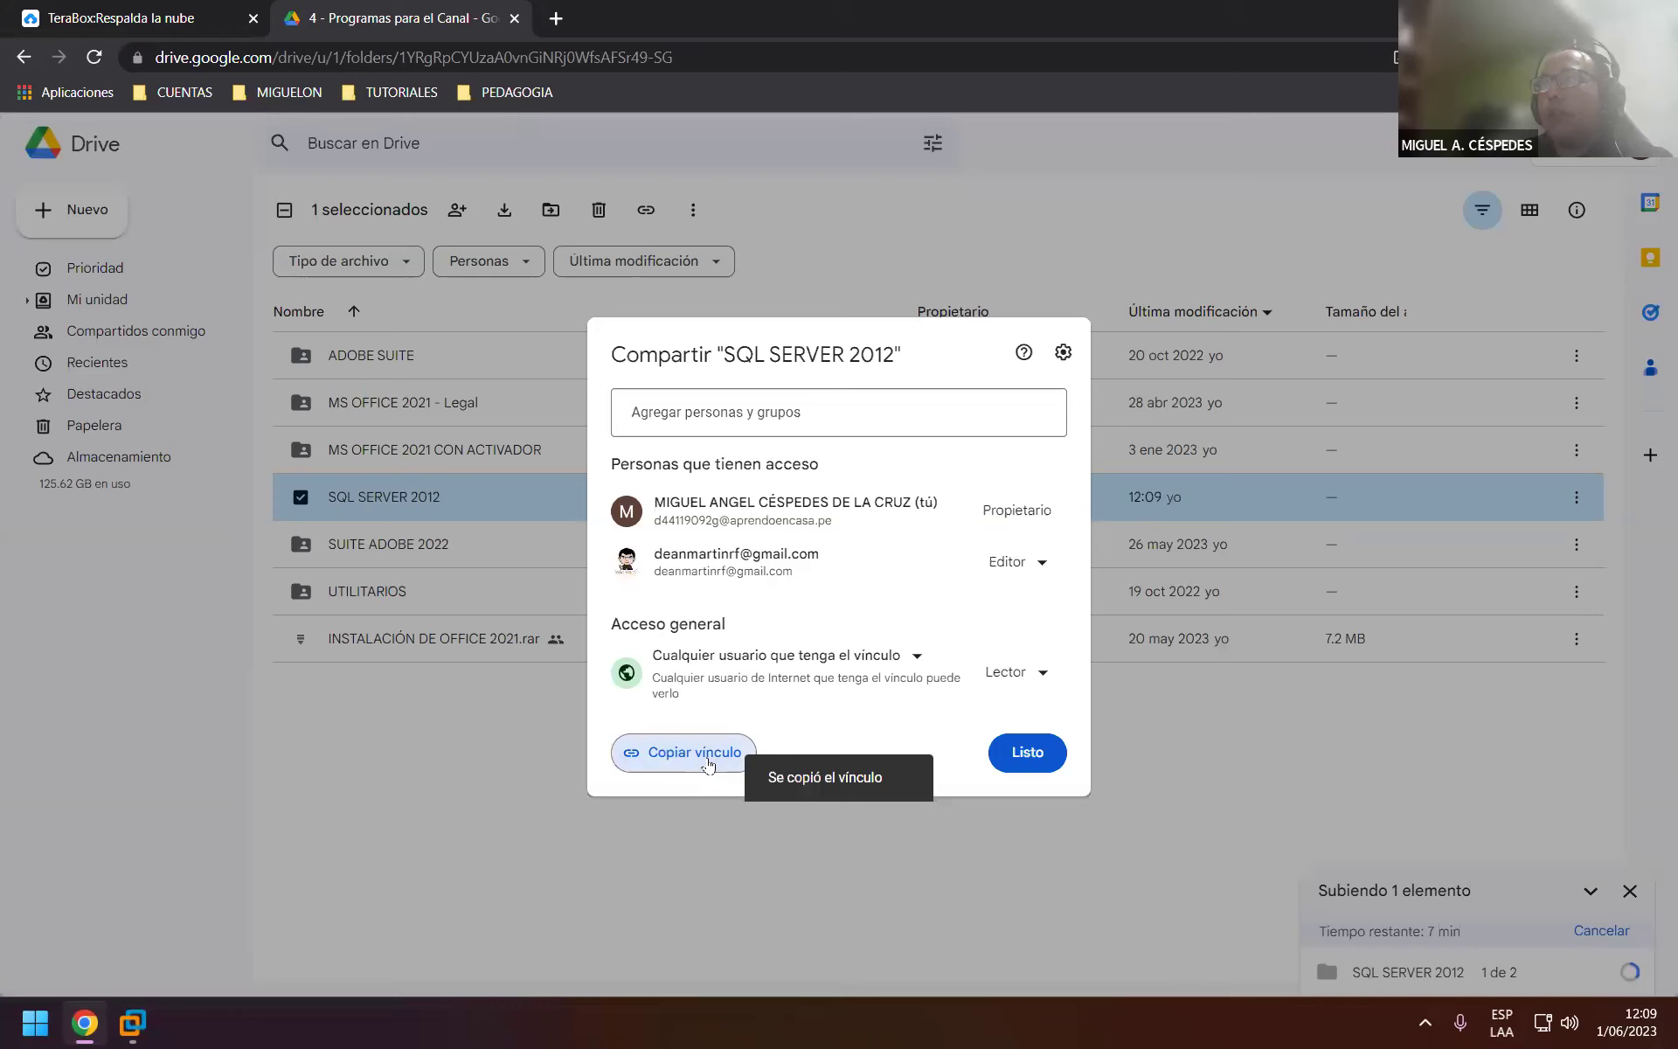
{"action": "left_click", "coordinate": [1027, 753]}
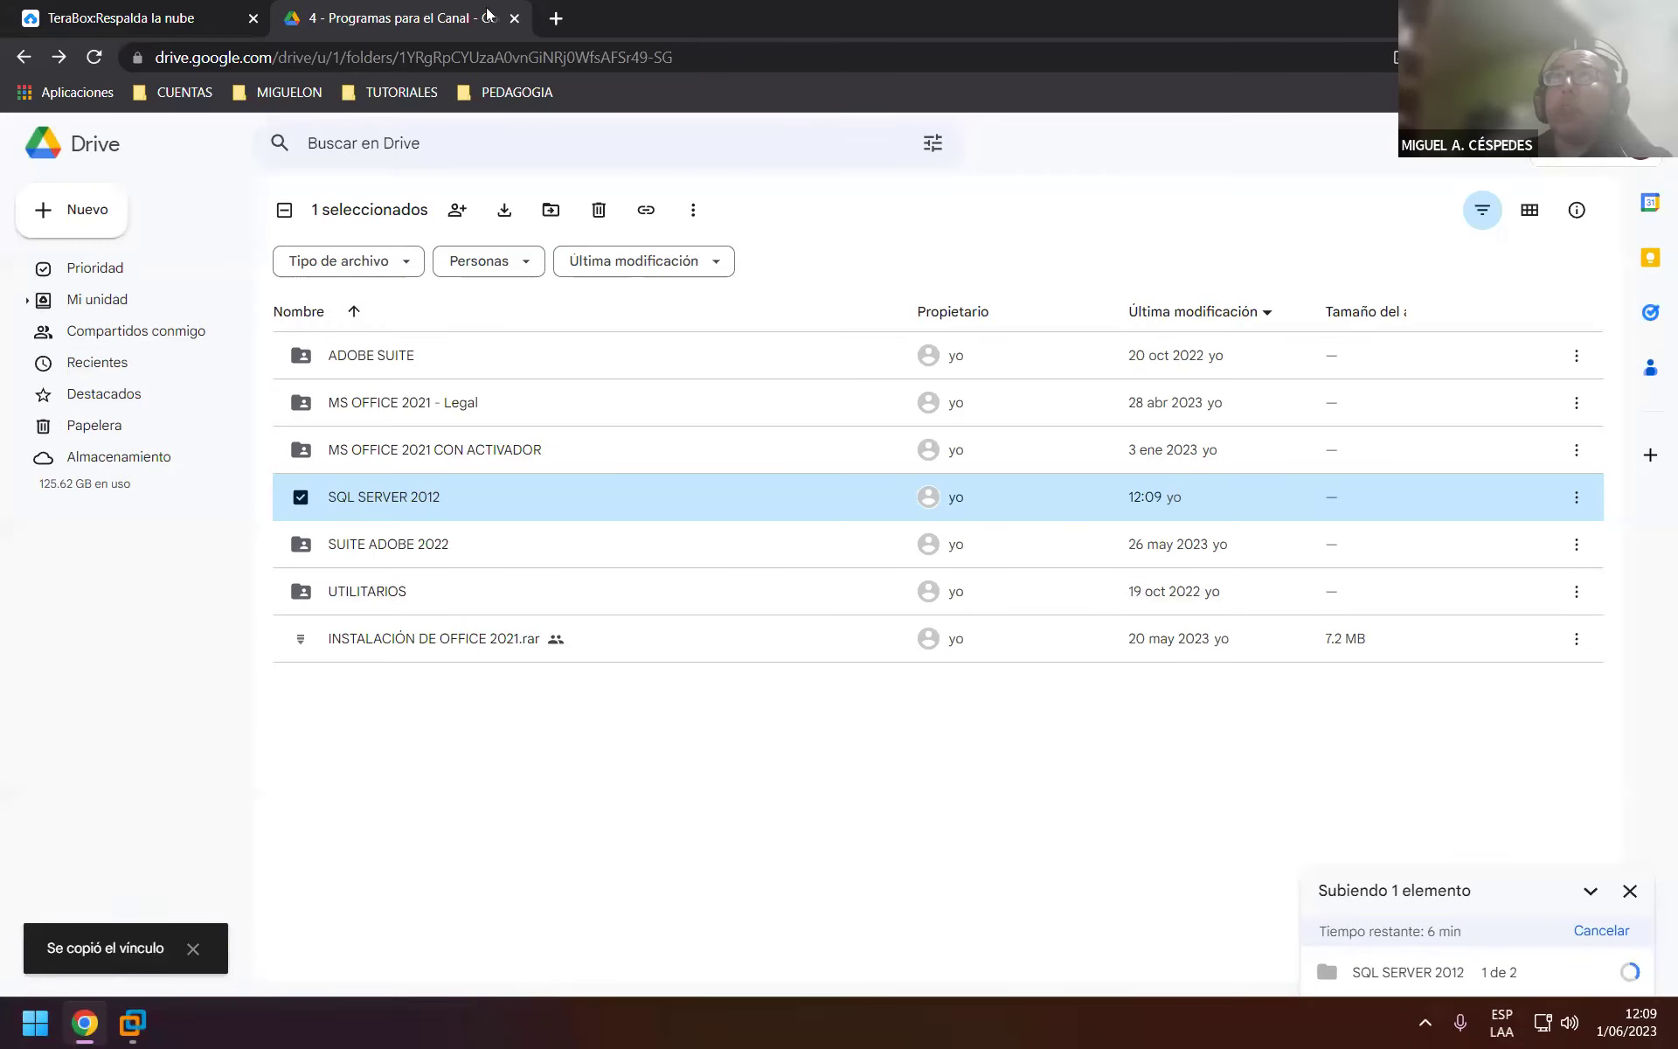
{"action": "left_click", "coordinate": [554, 18]}
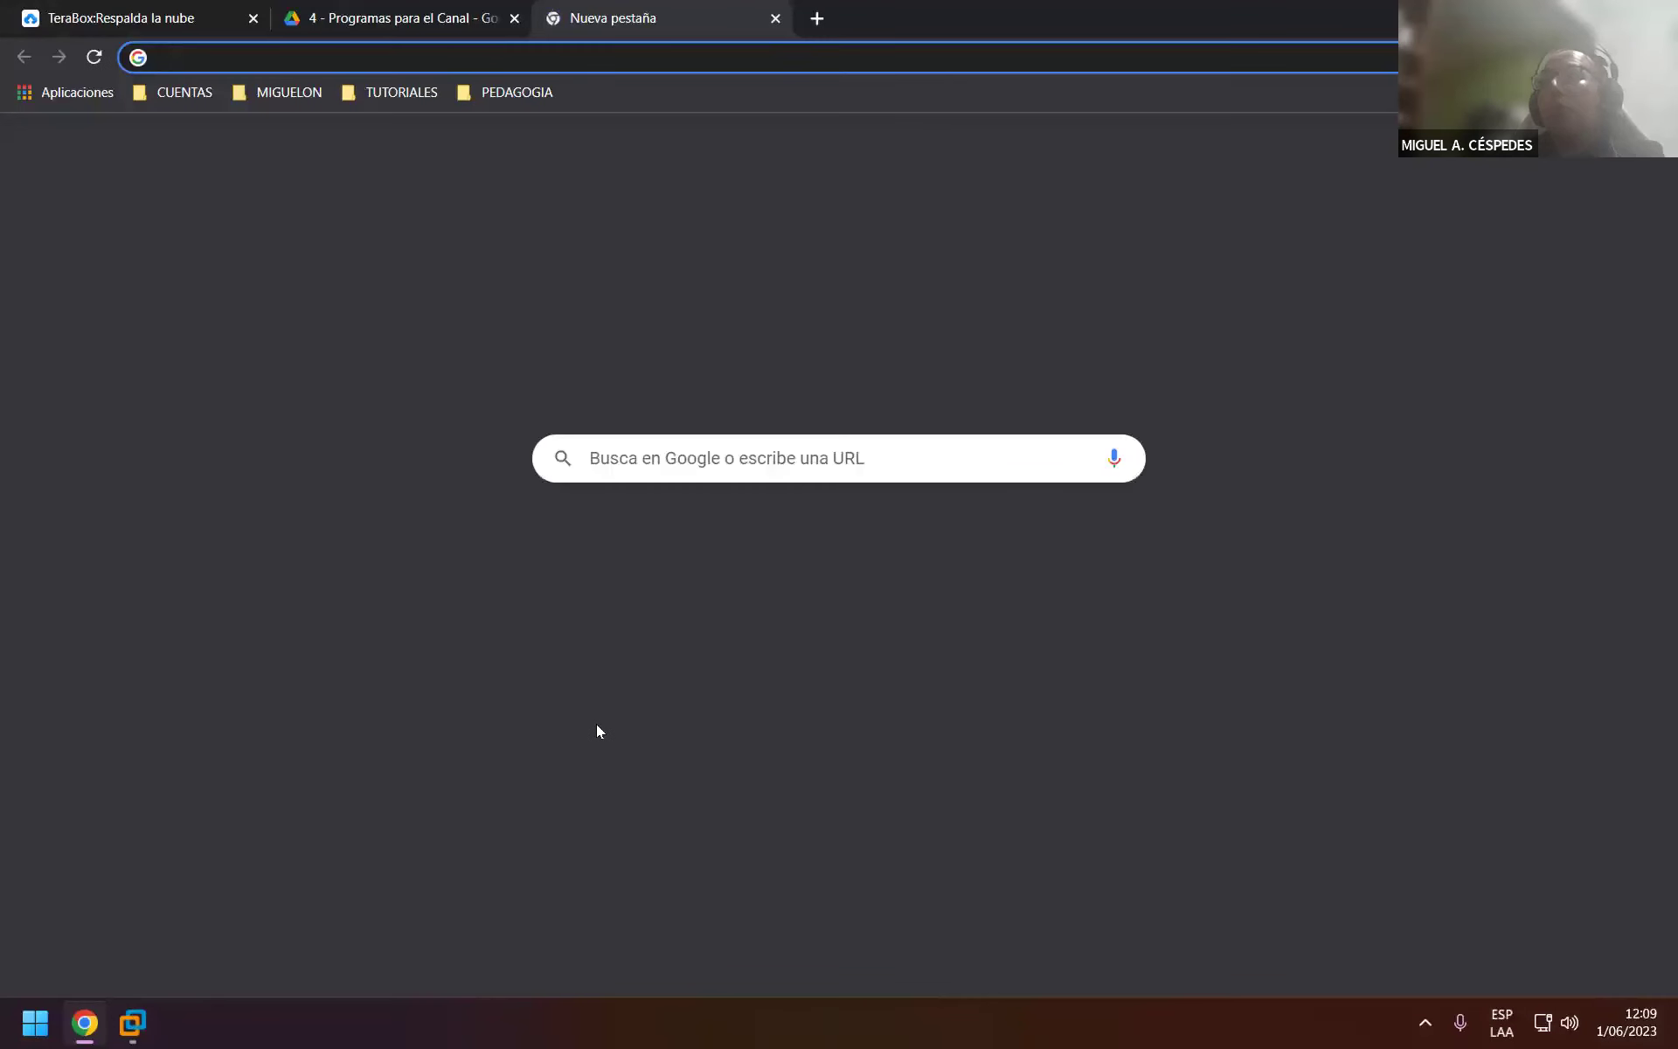
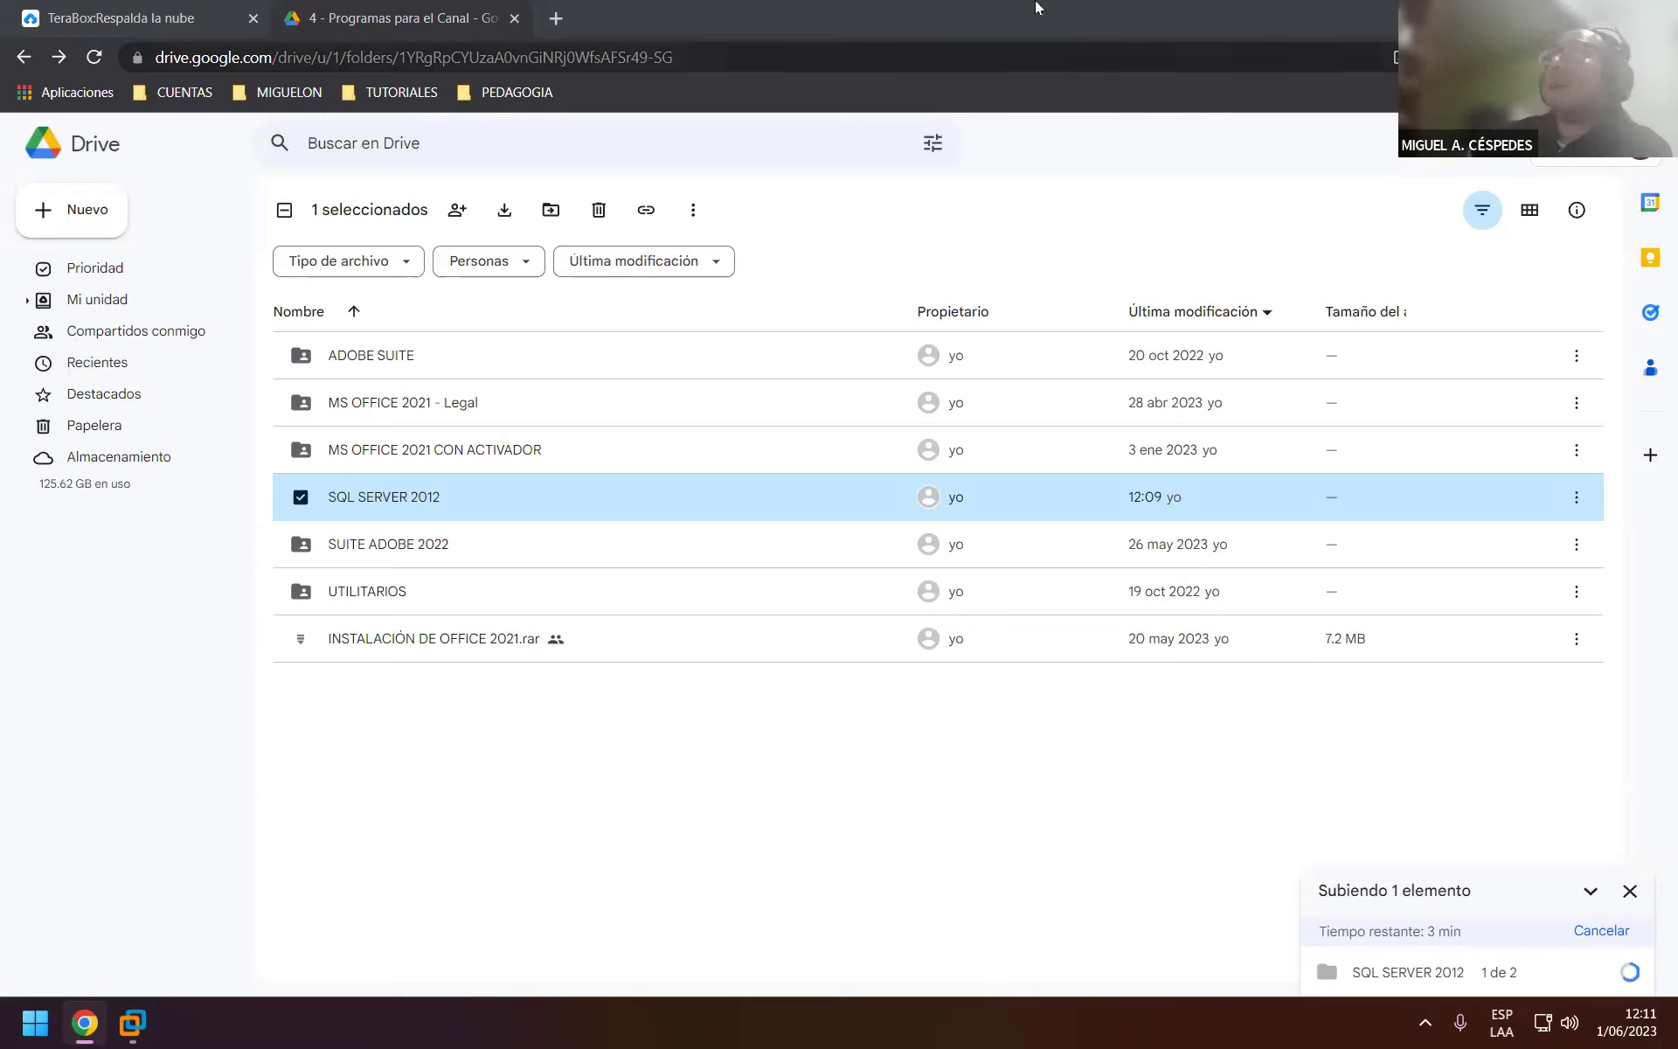
In the VM, shrink the Installation Center window and move it below the SQL SERVER 2012 installer files.
{"action": "key", "text": "alt+Tab"}
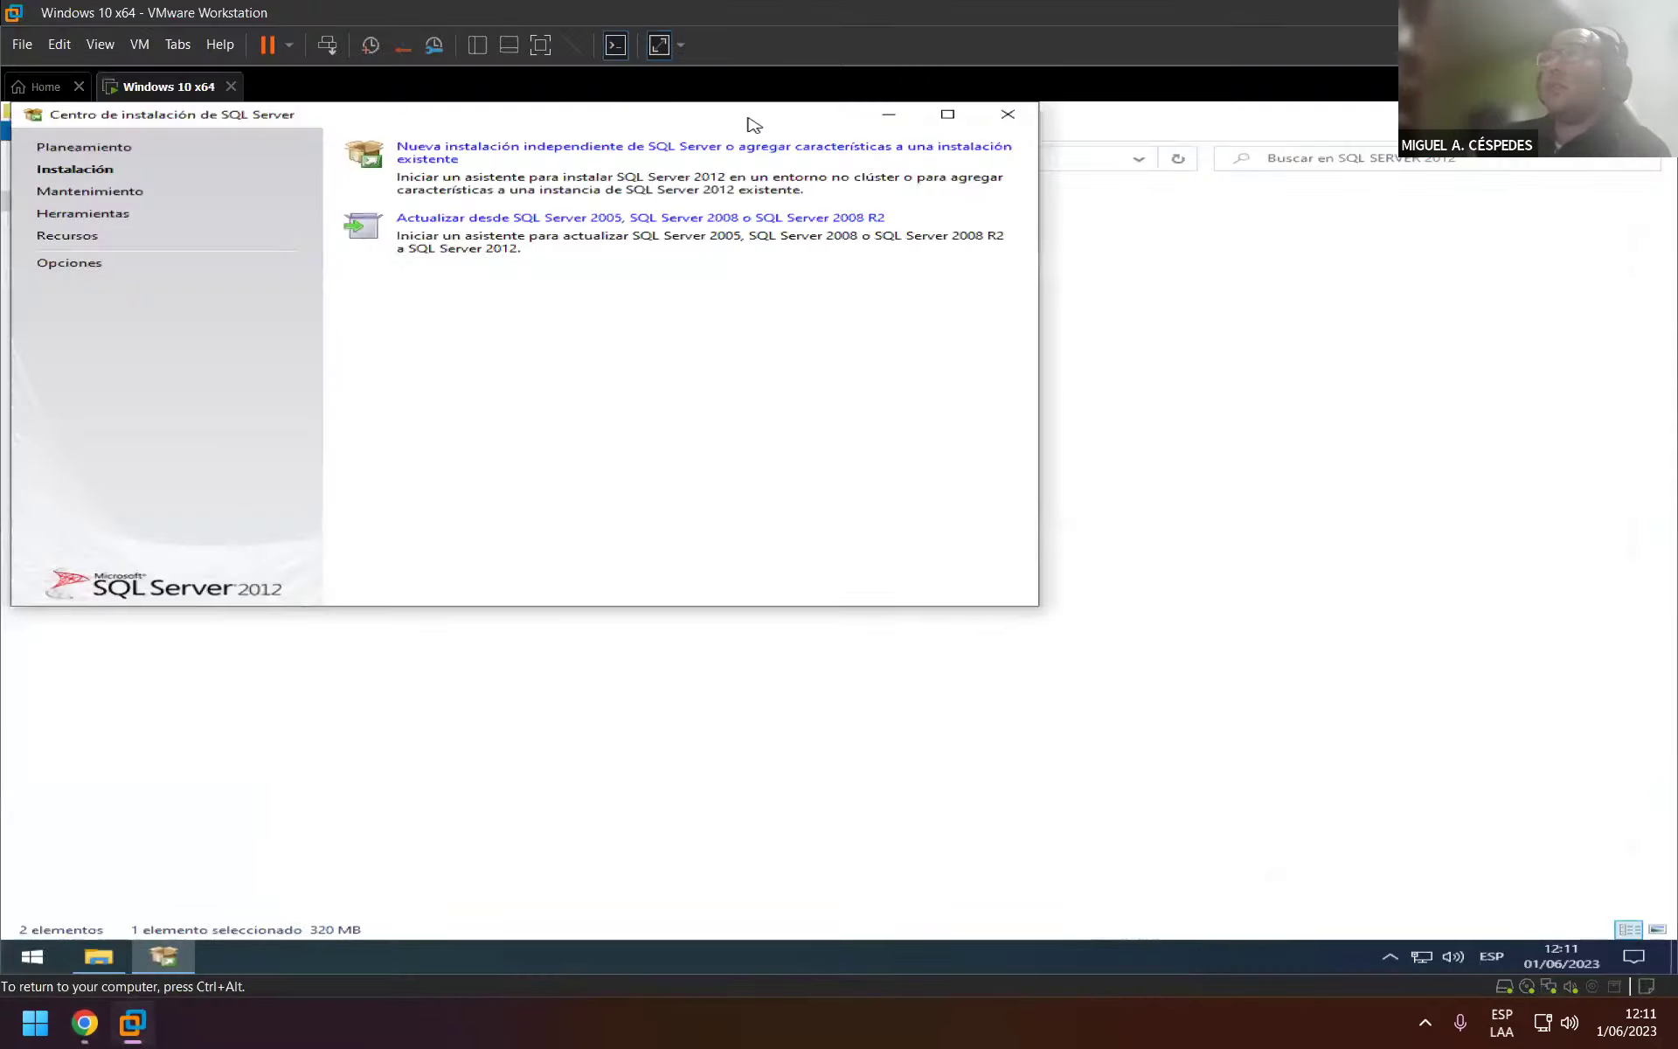
{"action": "left_click_drag", "start_coordinate": [532, 103], "coordinate": [937, 391]}
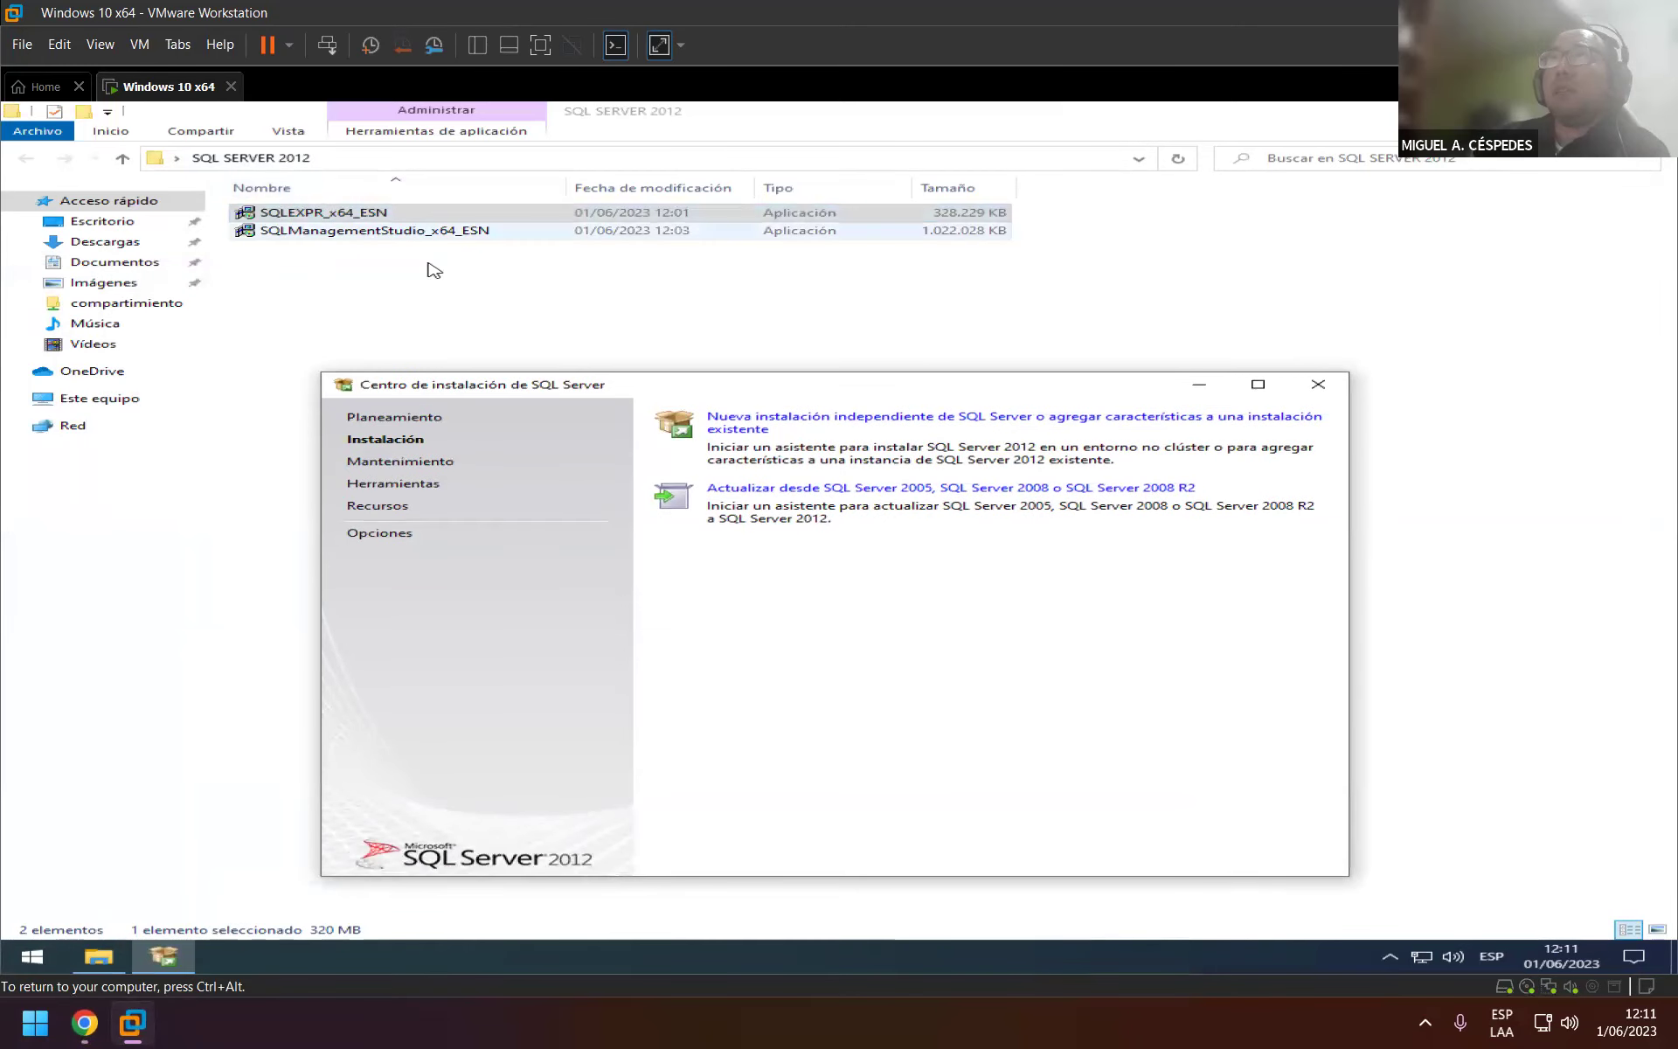
{"action": "left_click", "coordinate": [566, 395]}
{"action": "left_click_drag", "start_coordinate": [567, 395], "coordinate": [503, 338]}
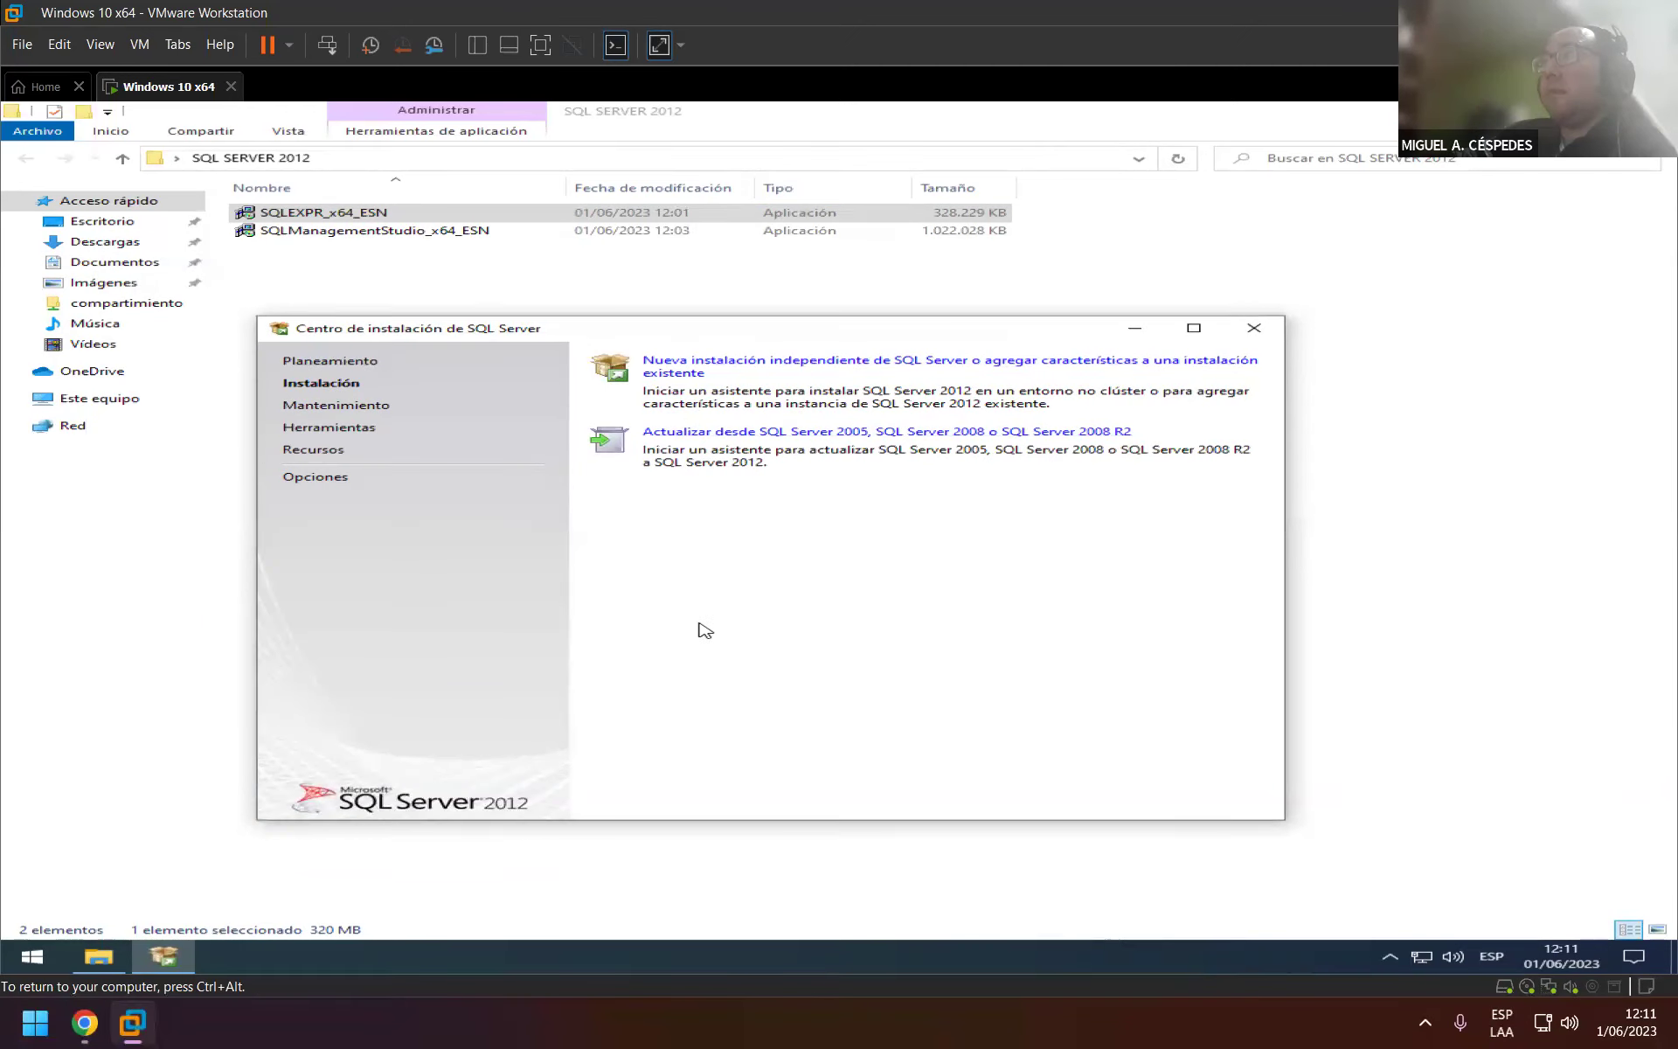
Search the Start menu for 'cur' and run the result.
{"action": "key", "text": "super"}
{"action": "type", "text": "cur"}
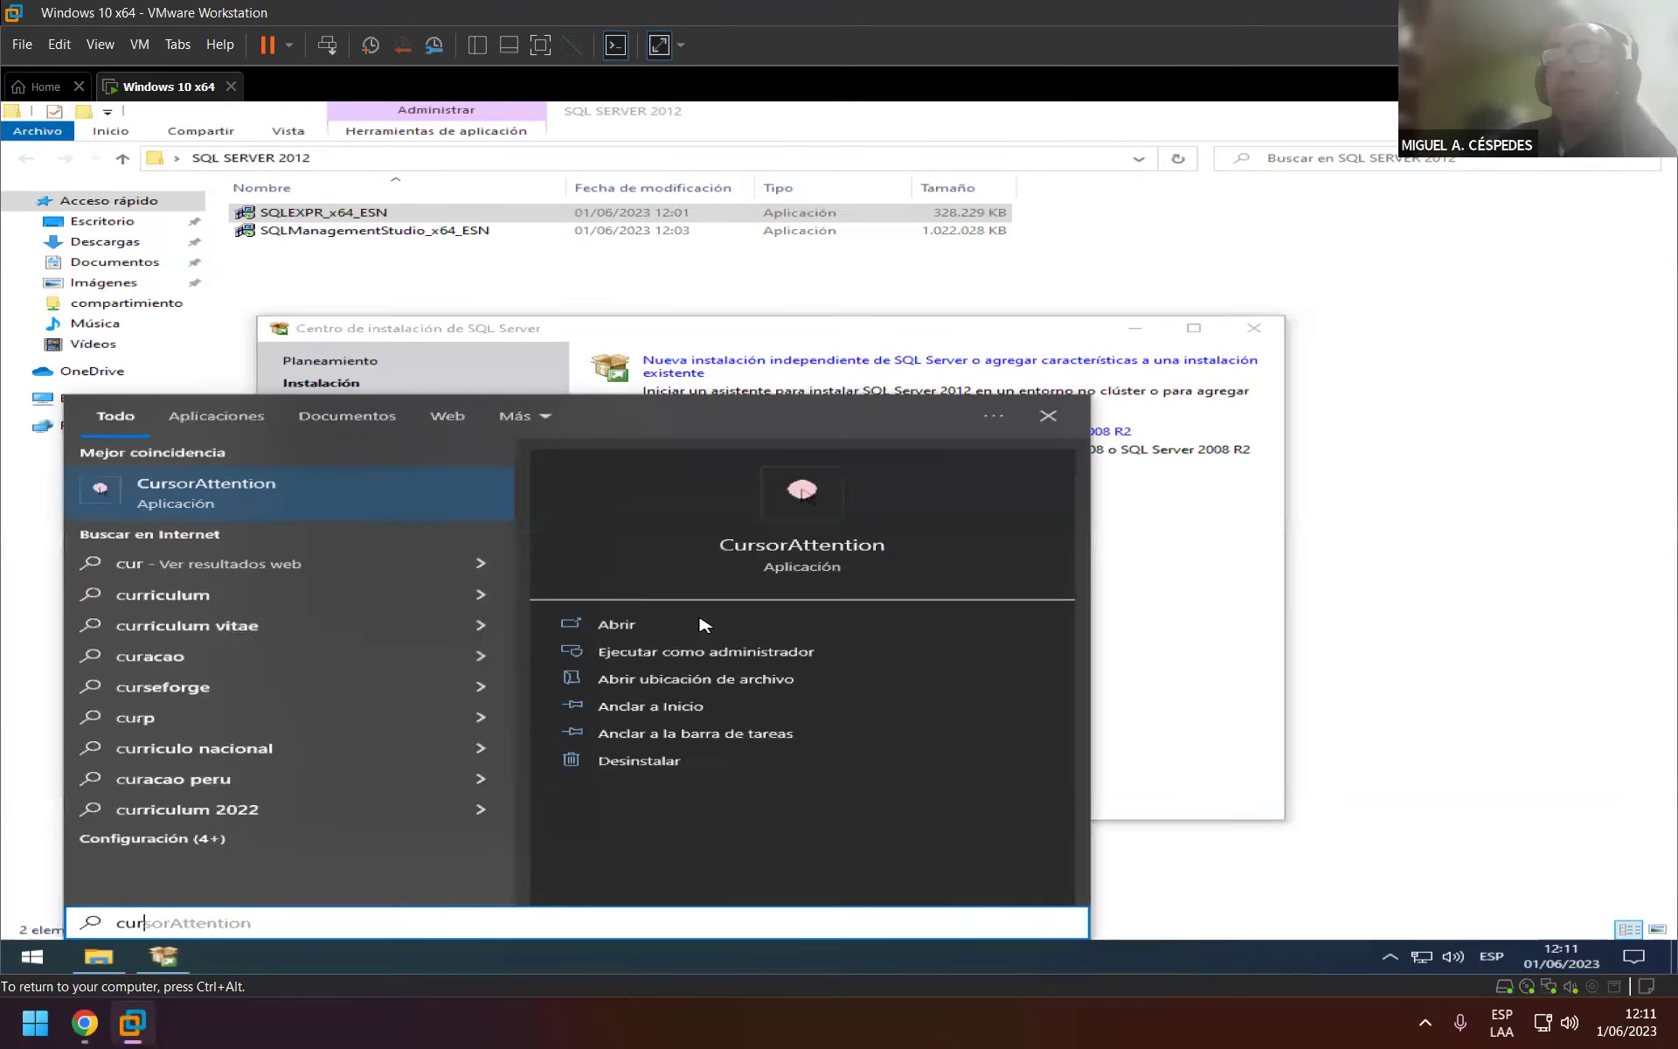
{"action": "key", "text": "Return"}
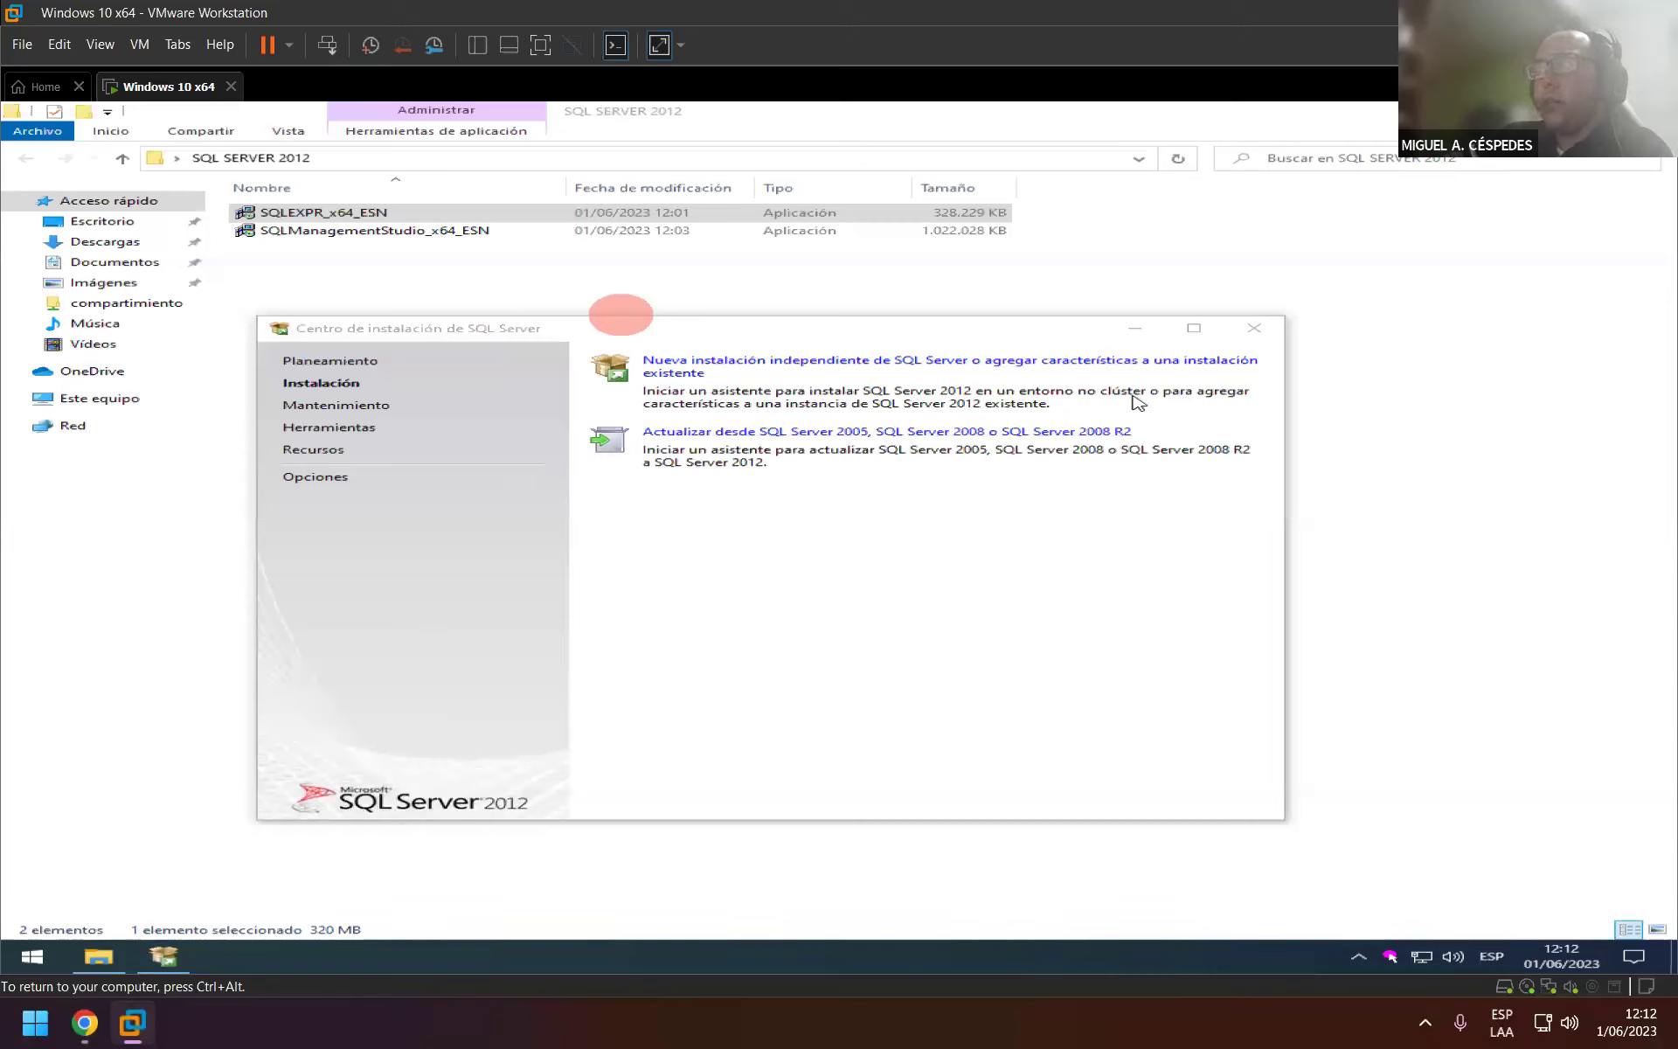
Launch 'Nueva instalación independiente de SQL Server' from the Instalación page.
{"action": "left_click", "coordinate": [836, 365]}
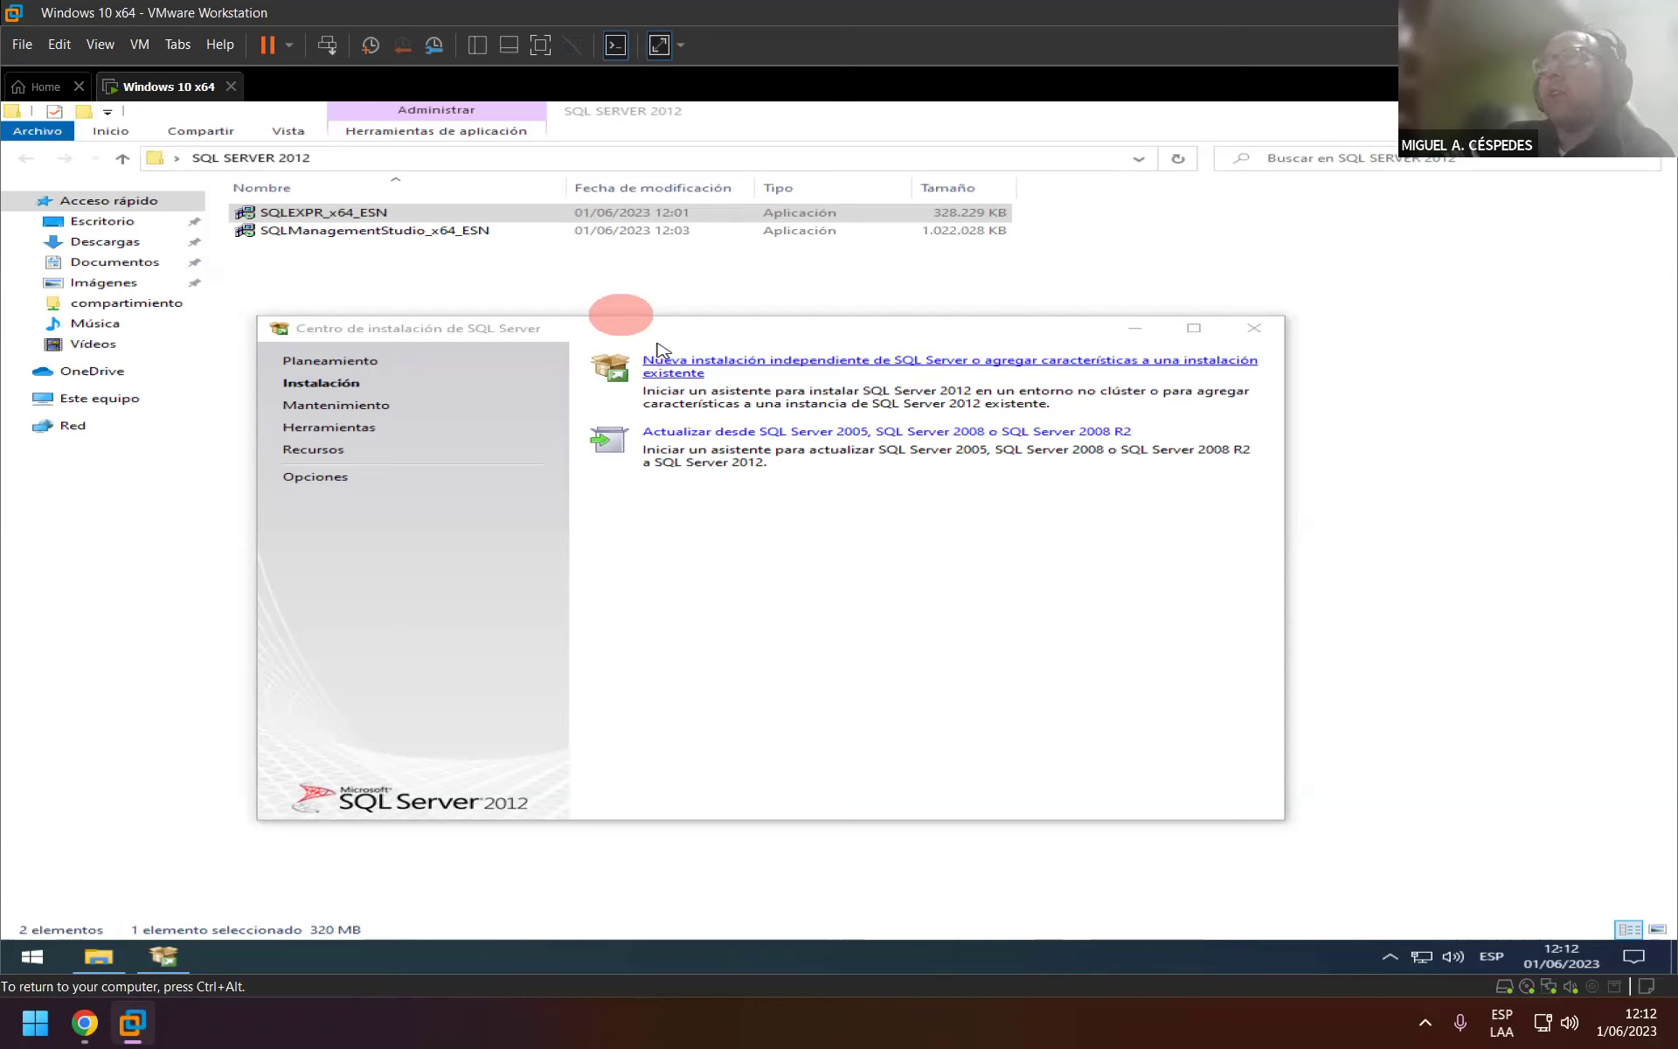
{"action": "left_click", "coordinate": [892, 365]}
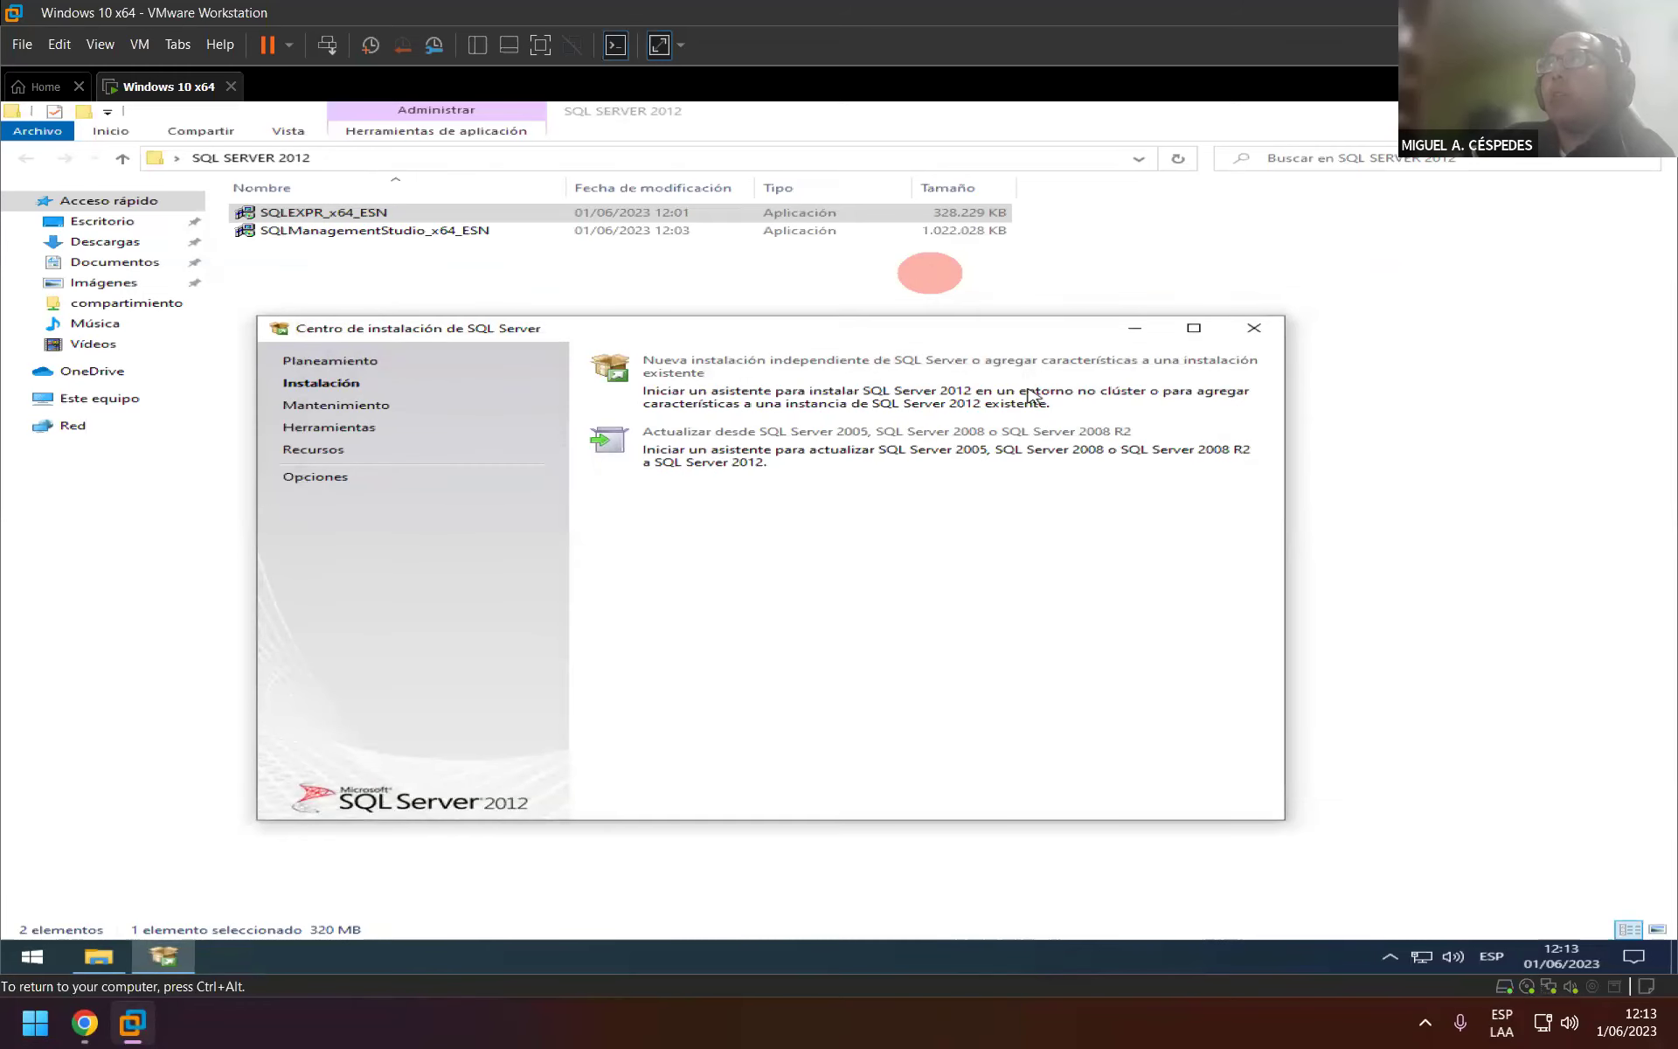
{"action": "left_click", "coordinate": [994, 385]}
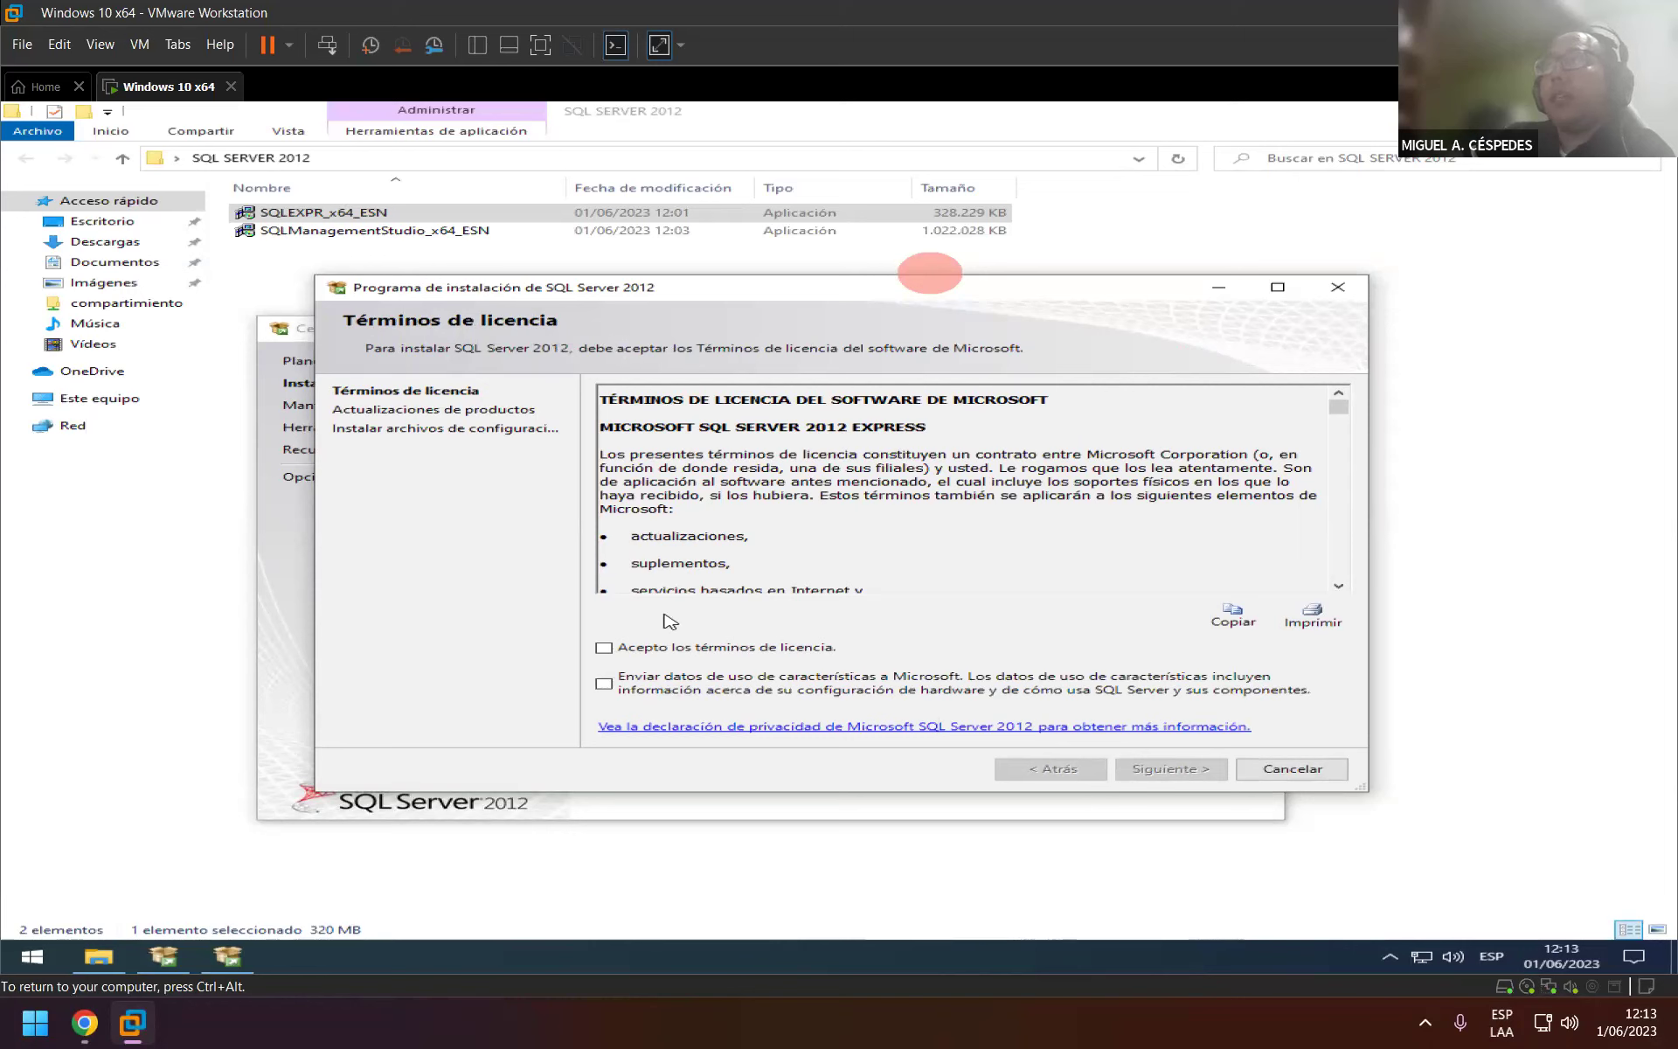
Accept the SQL Server 2012 Express license terms and continue to the setup files installation.
{"action": "left_click", "coordinate": [604, 647]}
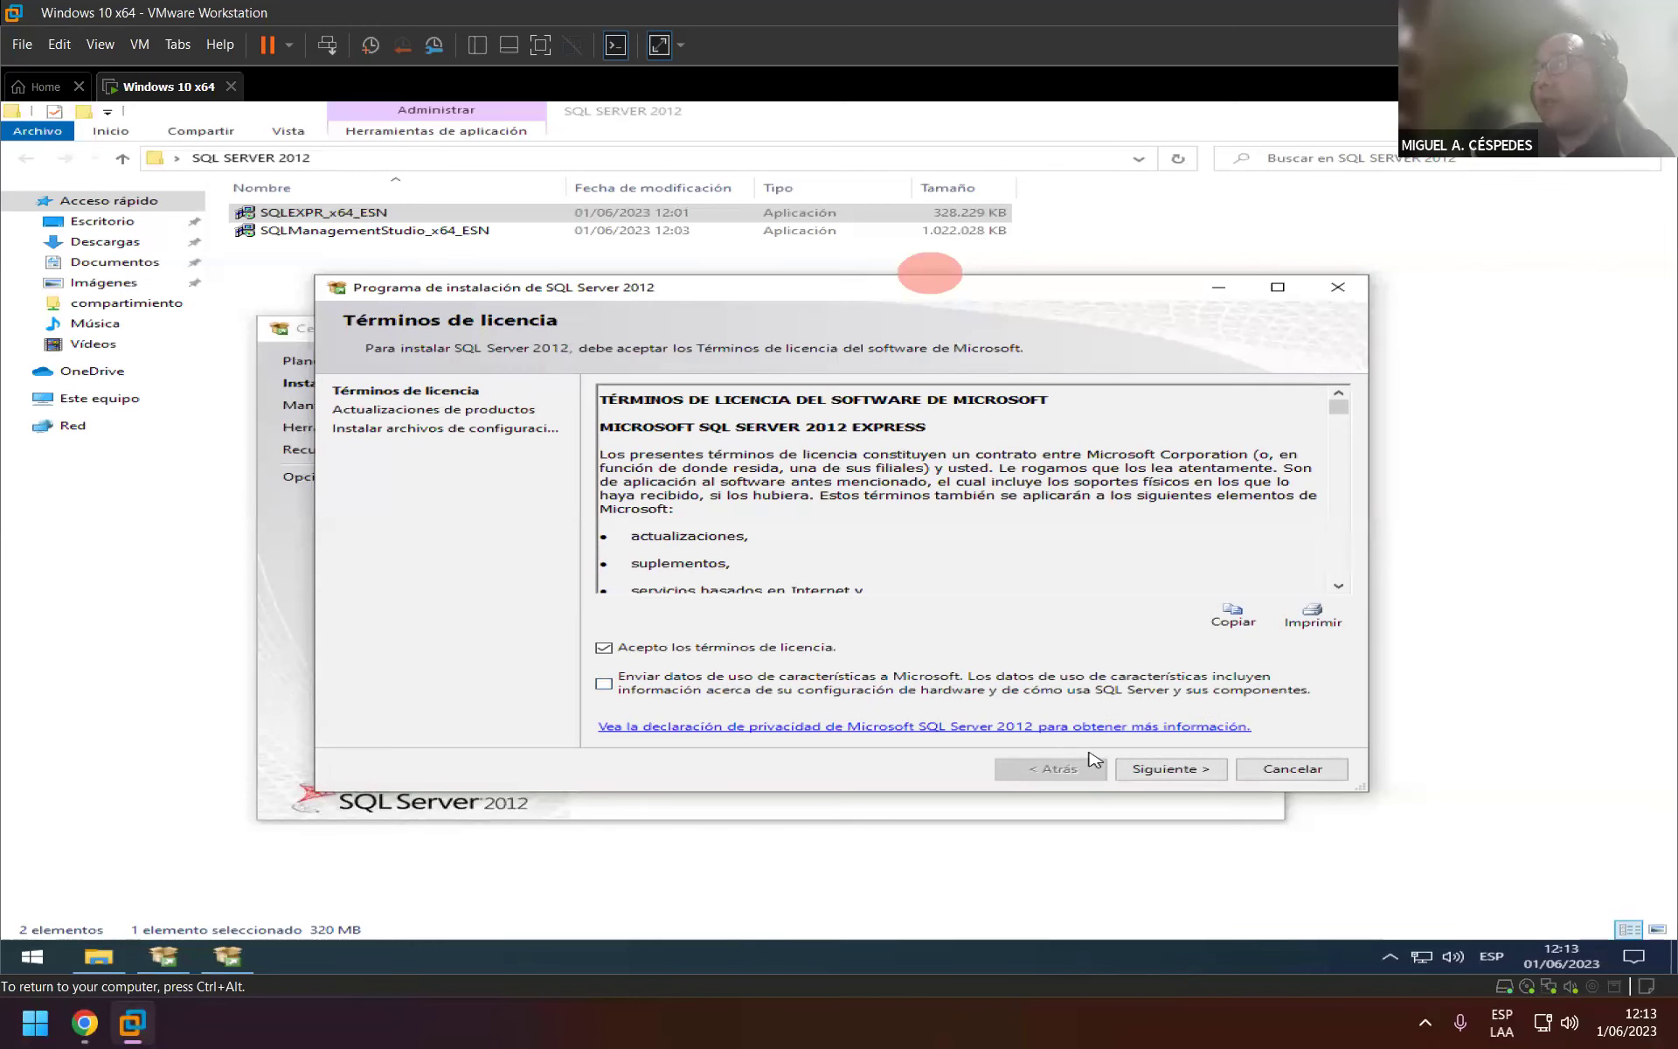
{"action": "left_click", "coordinate": [1167, 773]}
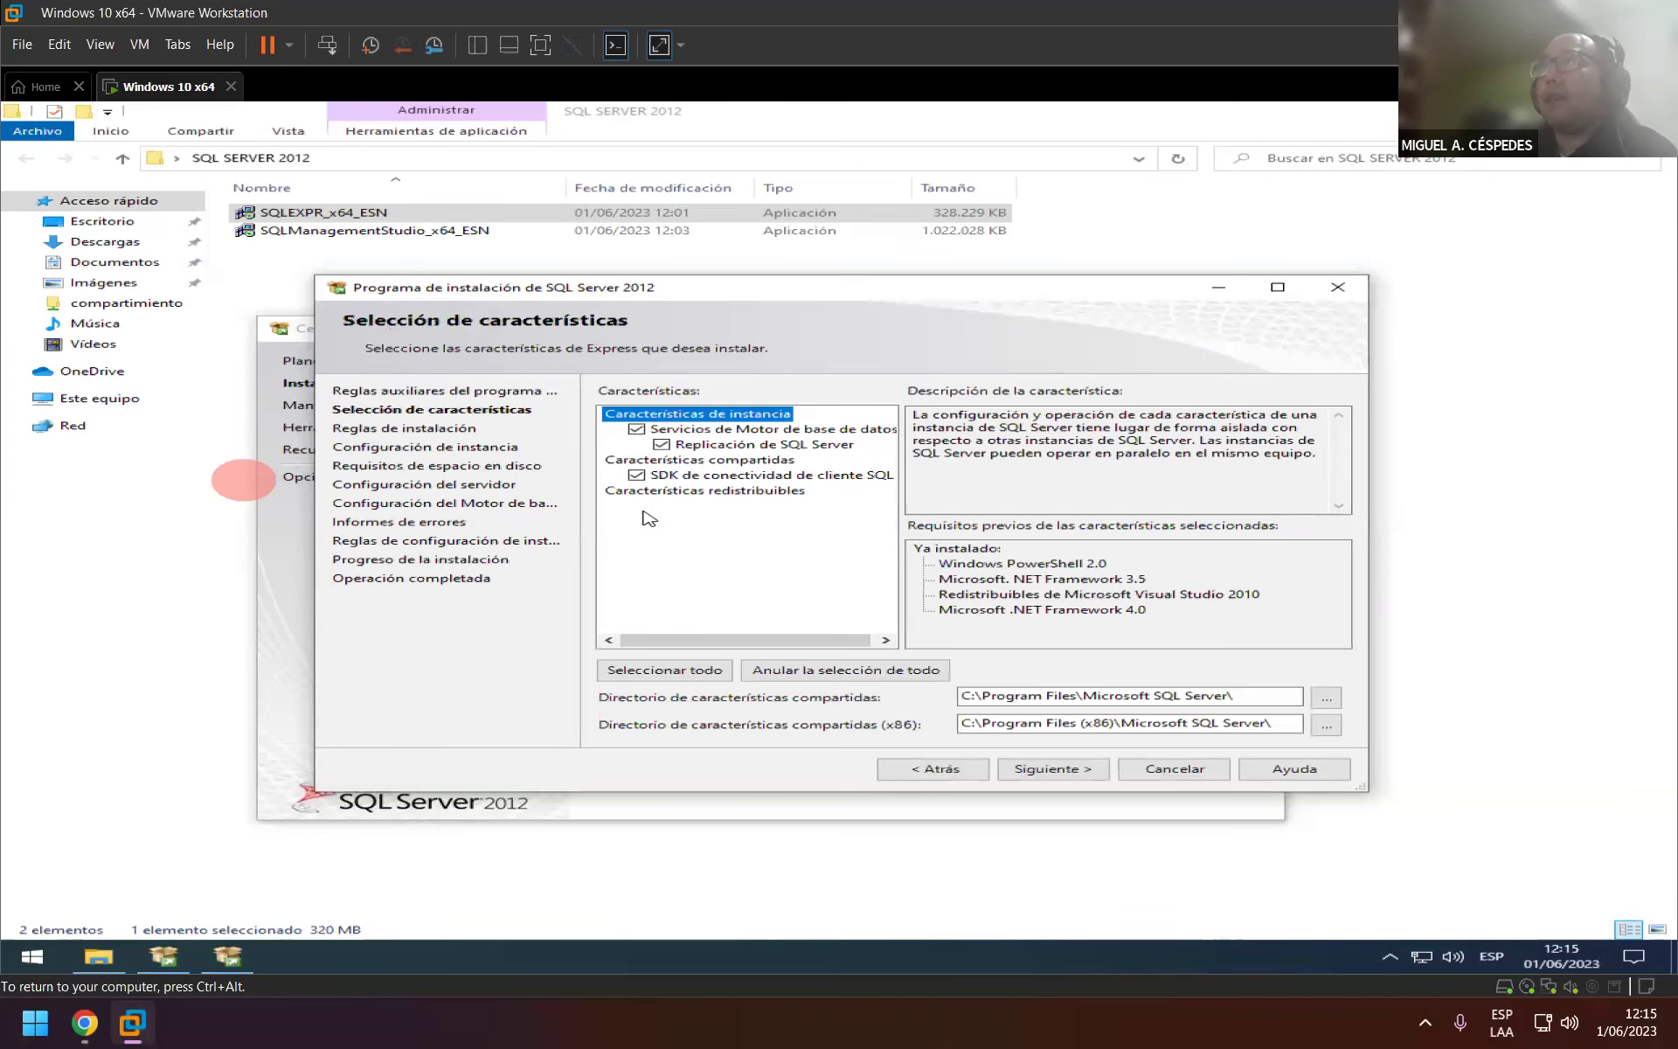
Return to the setup support rules results showing the Windows Firewall warning.
{"action": "left_click", "coordinate": [935, 769]}
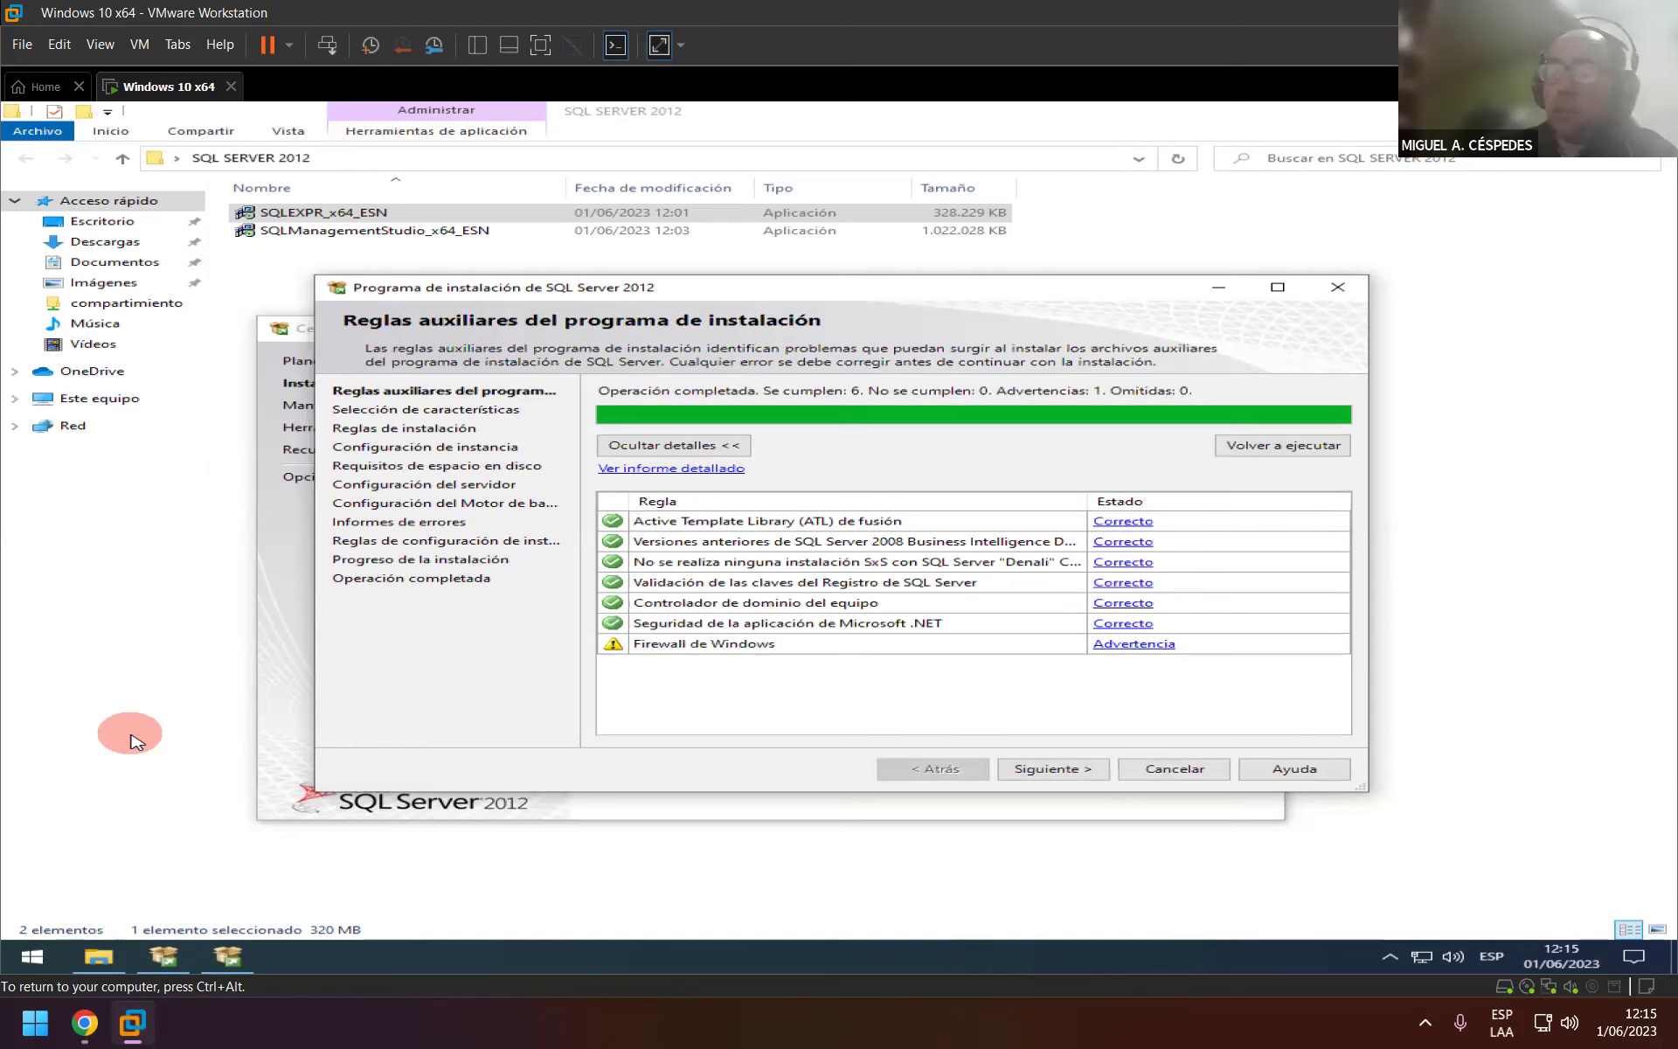
Open Control Panel by searching Start for 'control'.
{"action": "key", "text": "super+r"}
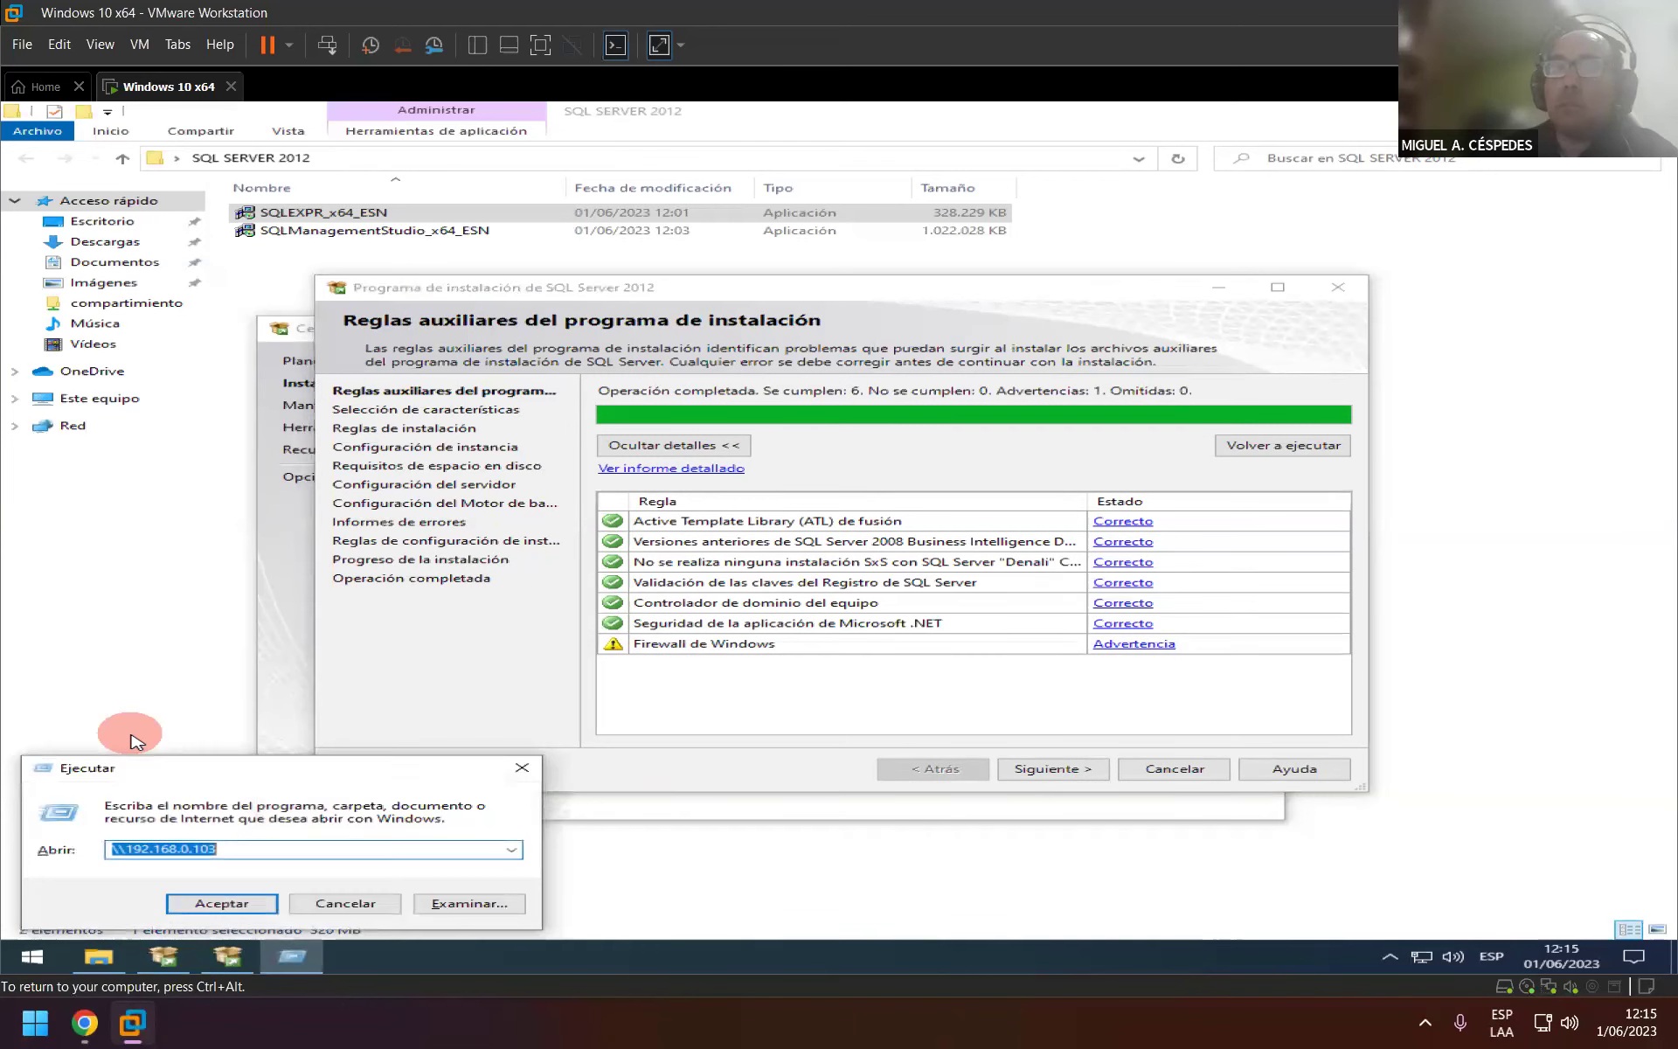
{"action": "key", "text": "Escape"}
{"action": "key", "text": "super"}
{"action": "type", "text": "cont"}
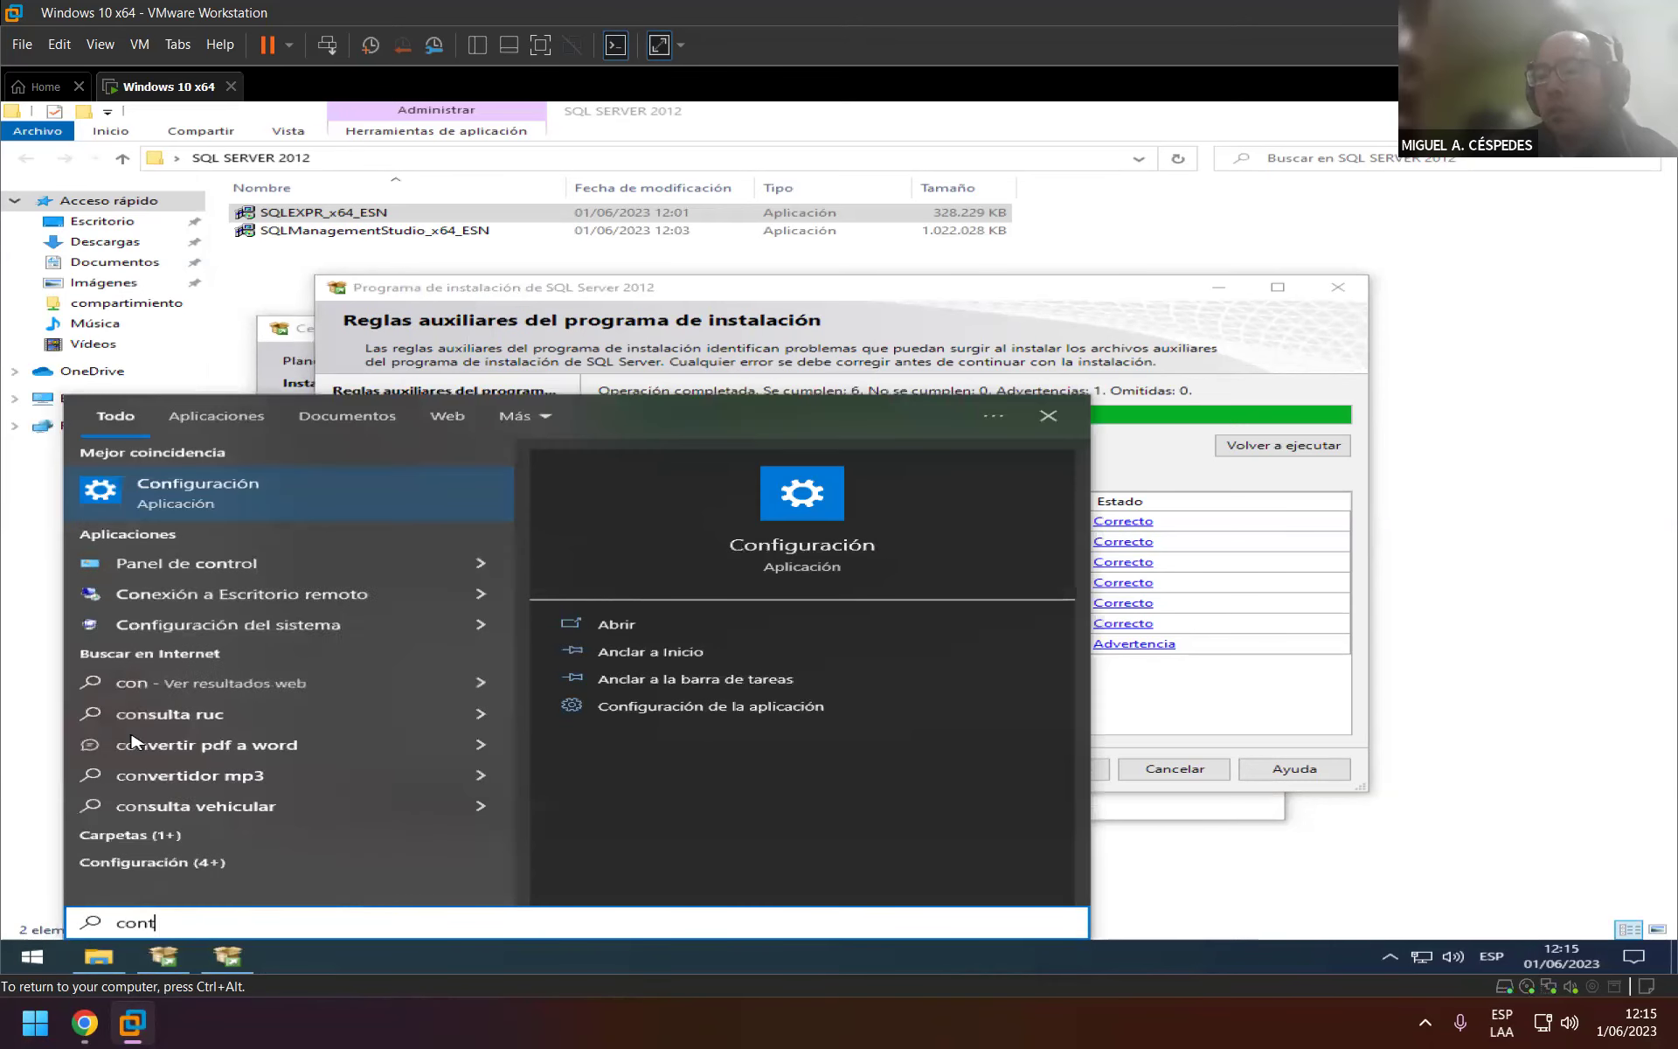
{"action": "type", "text": "rol"}
{"action": "left_click", "coordinate": [131, 741]}
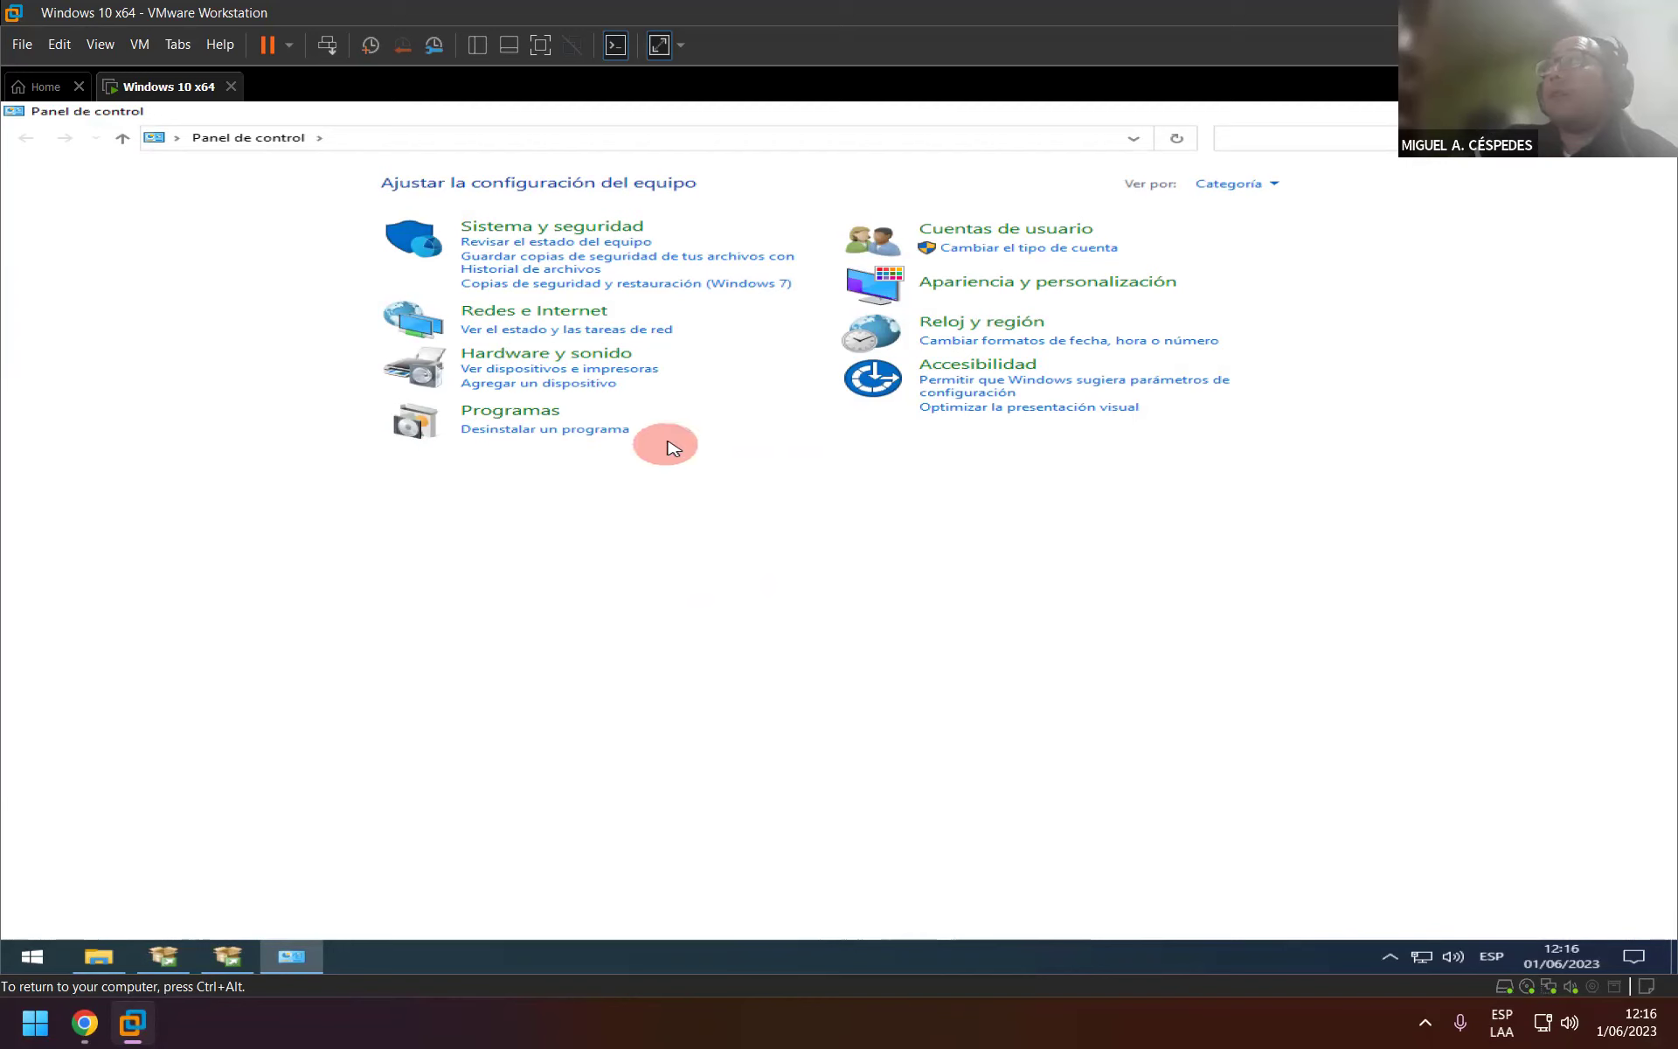
Go to Sistema y seguridad > Firewall de Windows Defender > Activar o desactivar el Firewall.
{"action": "left_click", "coordinate": [523, 232]}
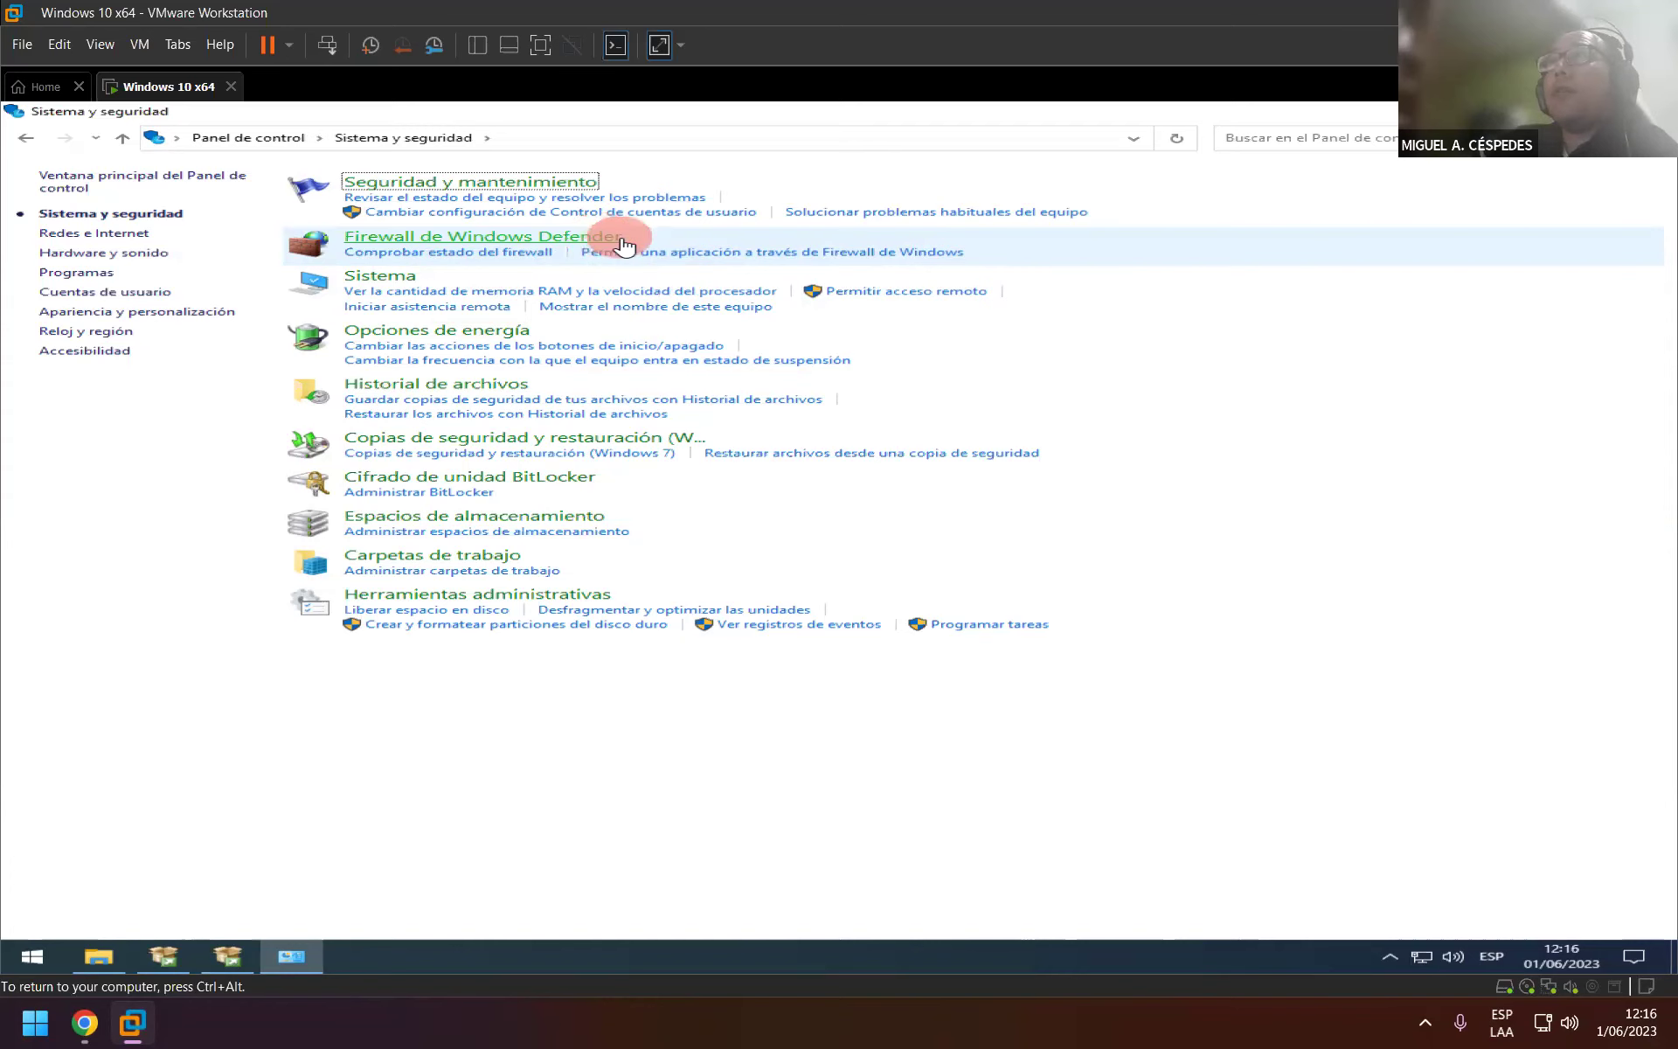
{"action": "left_click", "coordinate": [601, 242]}
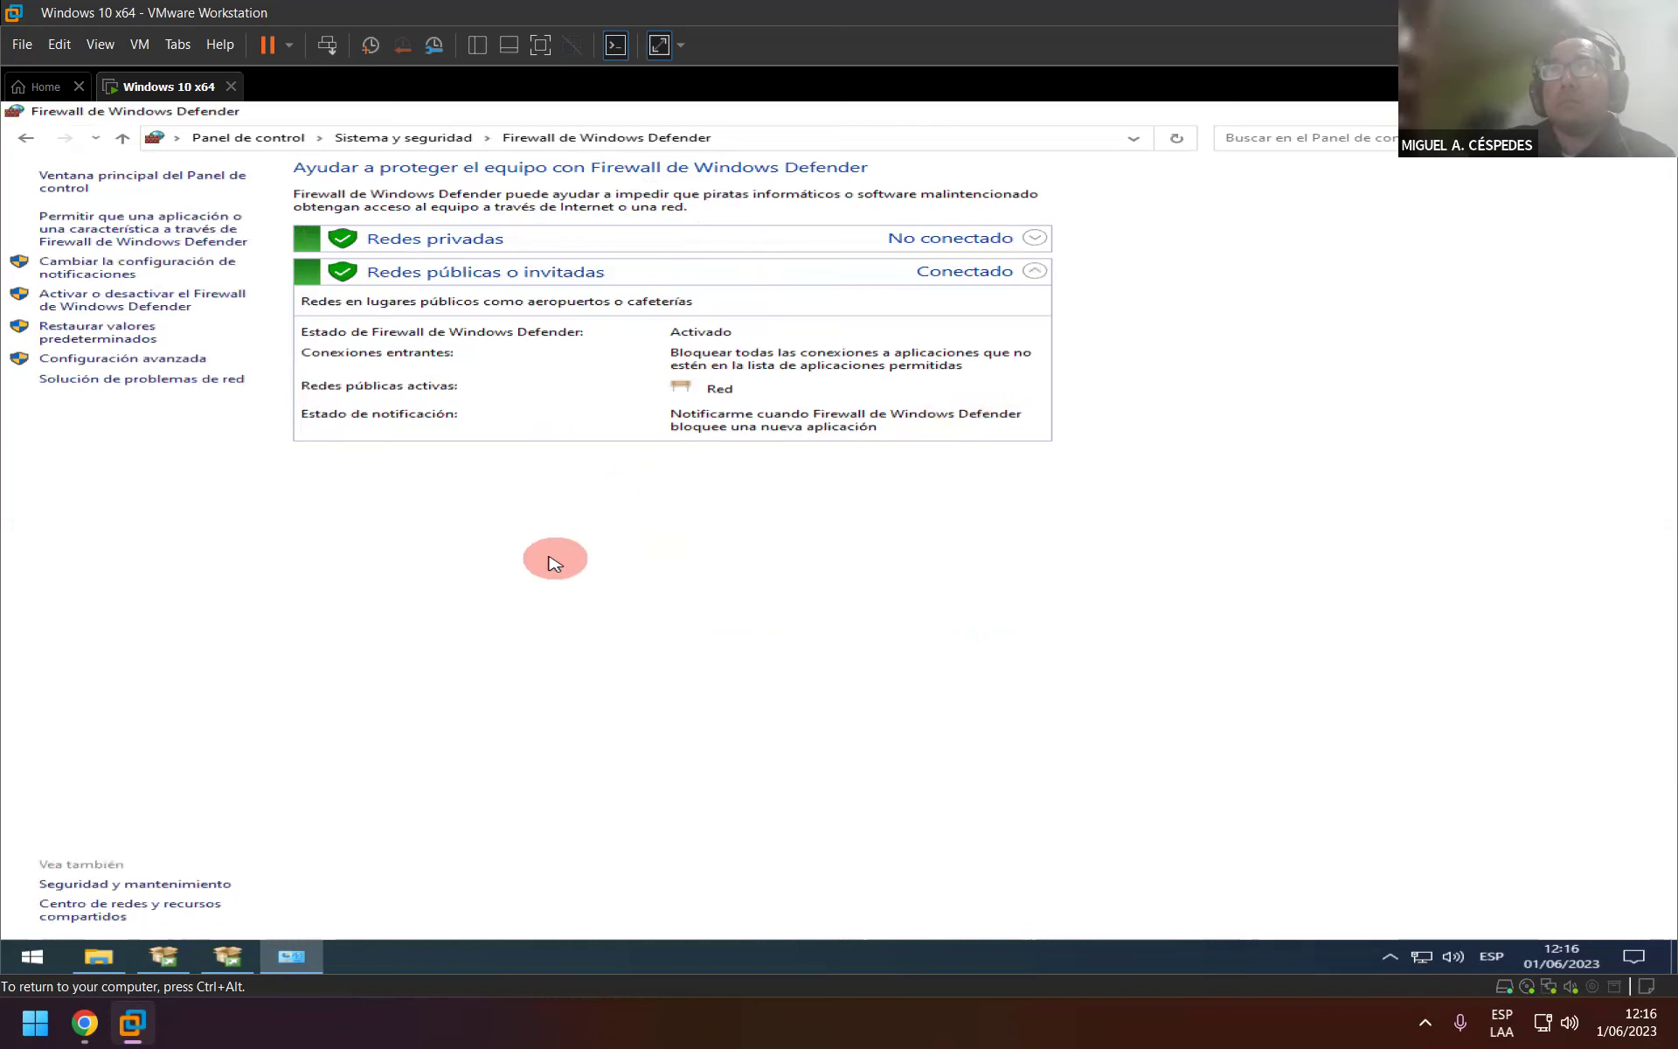
{"action": "left_click", "coordinate": [1035, 271]}
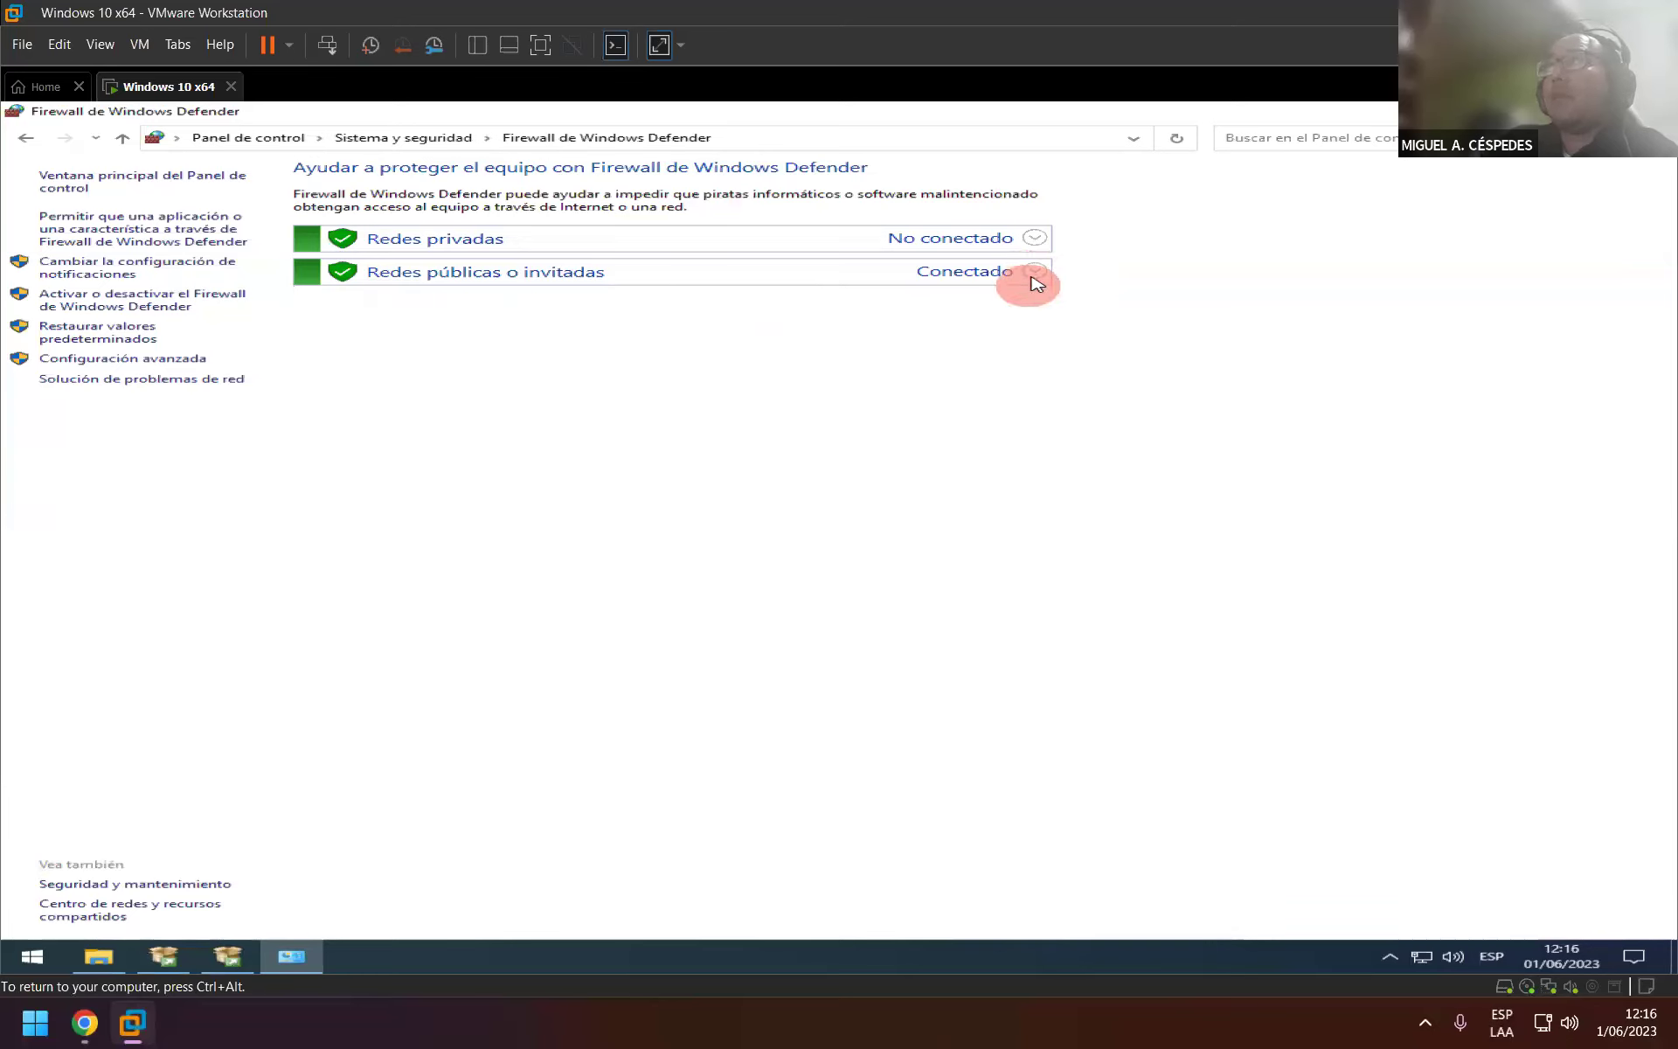
{"action": "left_click", "coordinate": [1035, 274]}
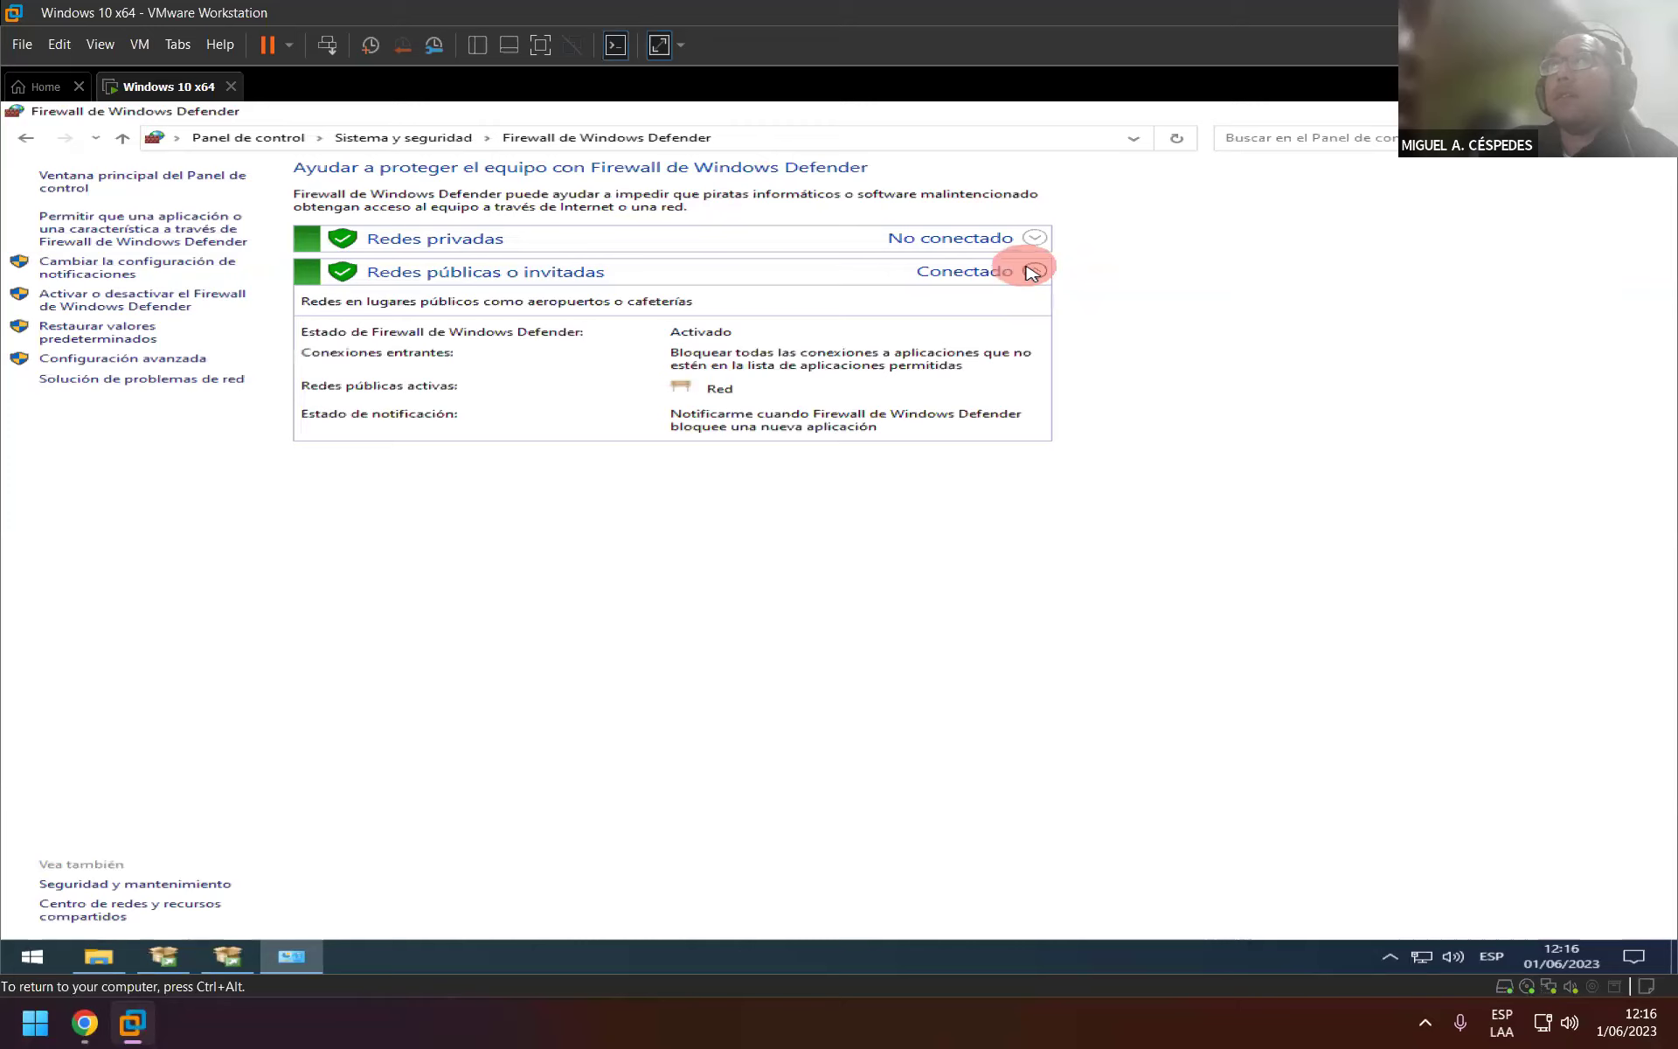
{"action": "left_click", "coordinate": [1032, 272]}
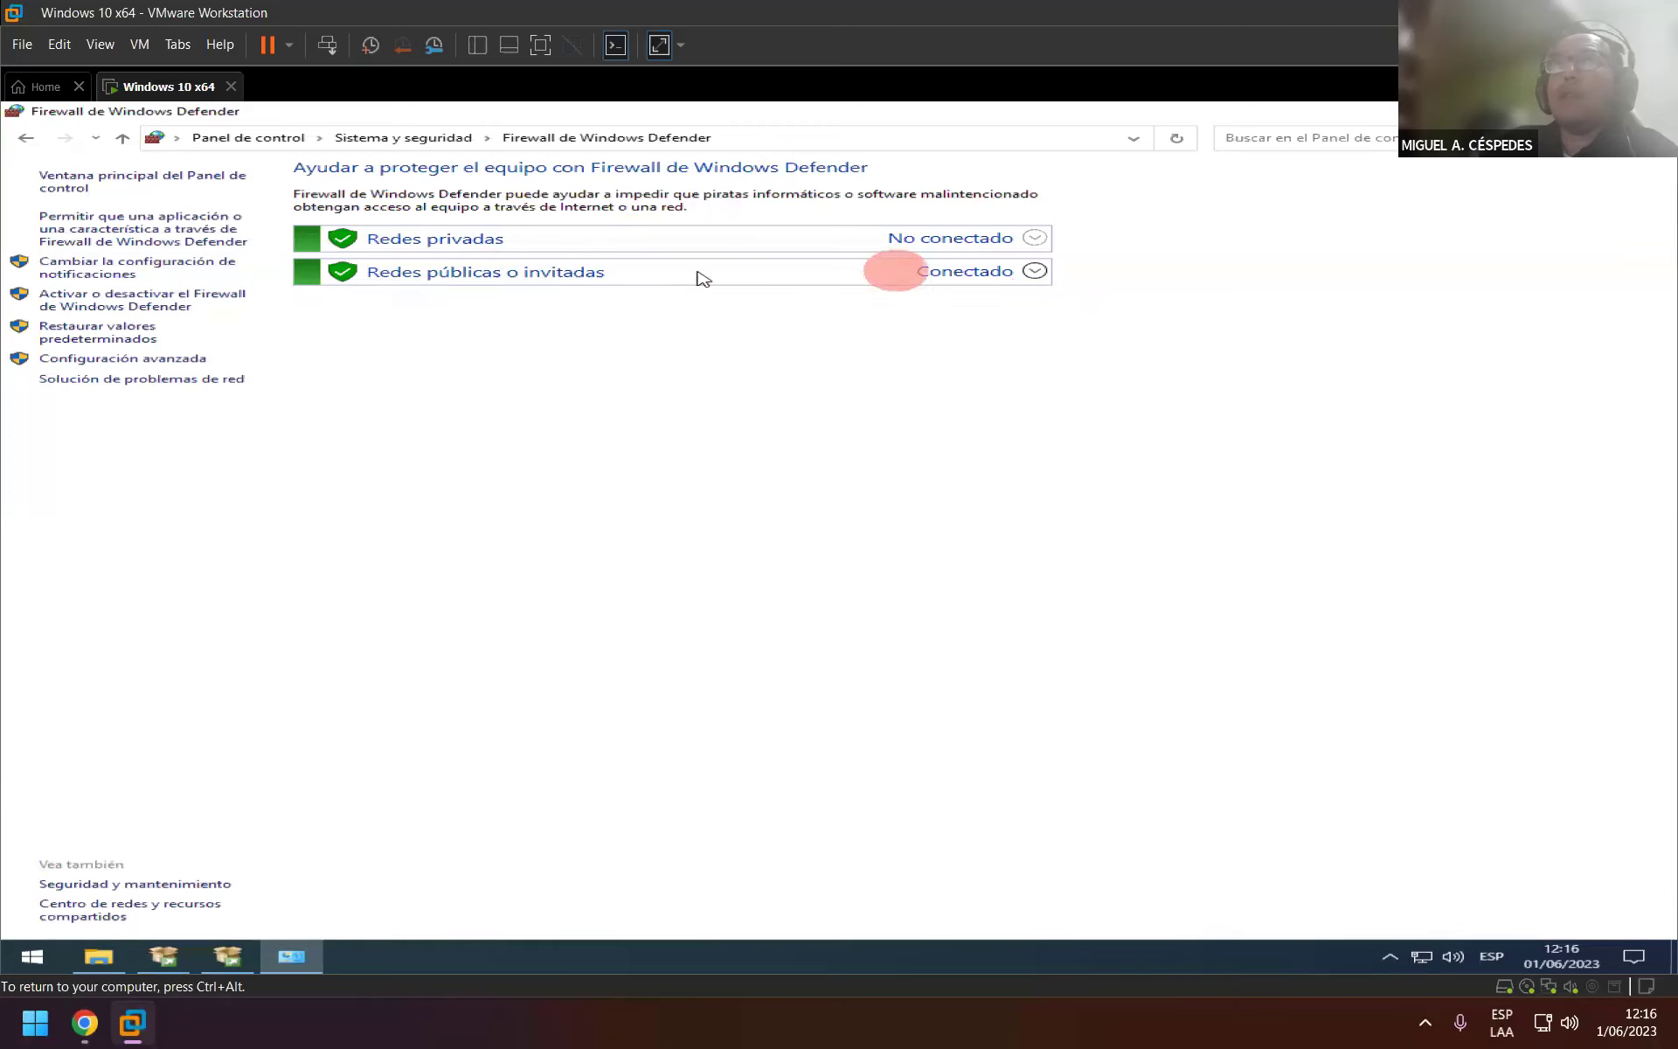
{"action": "left_click", "coordinate": [164, 300]}
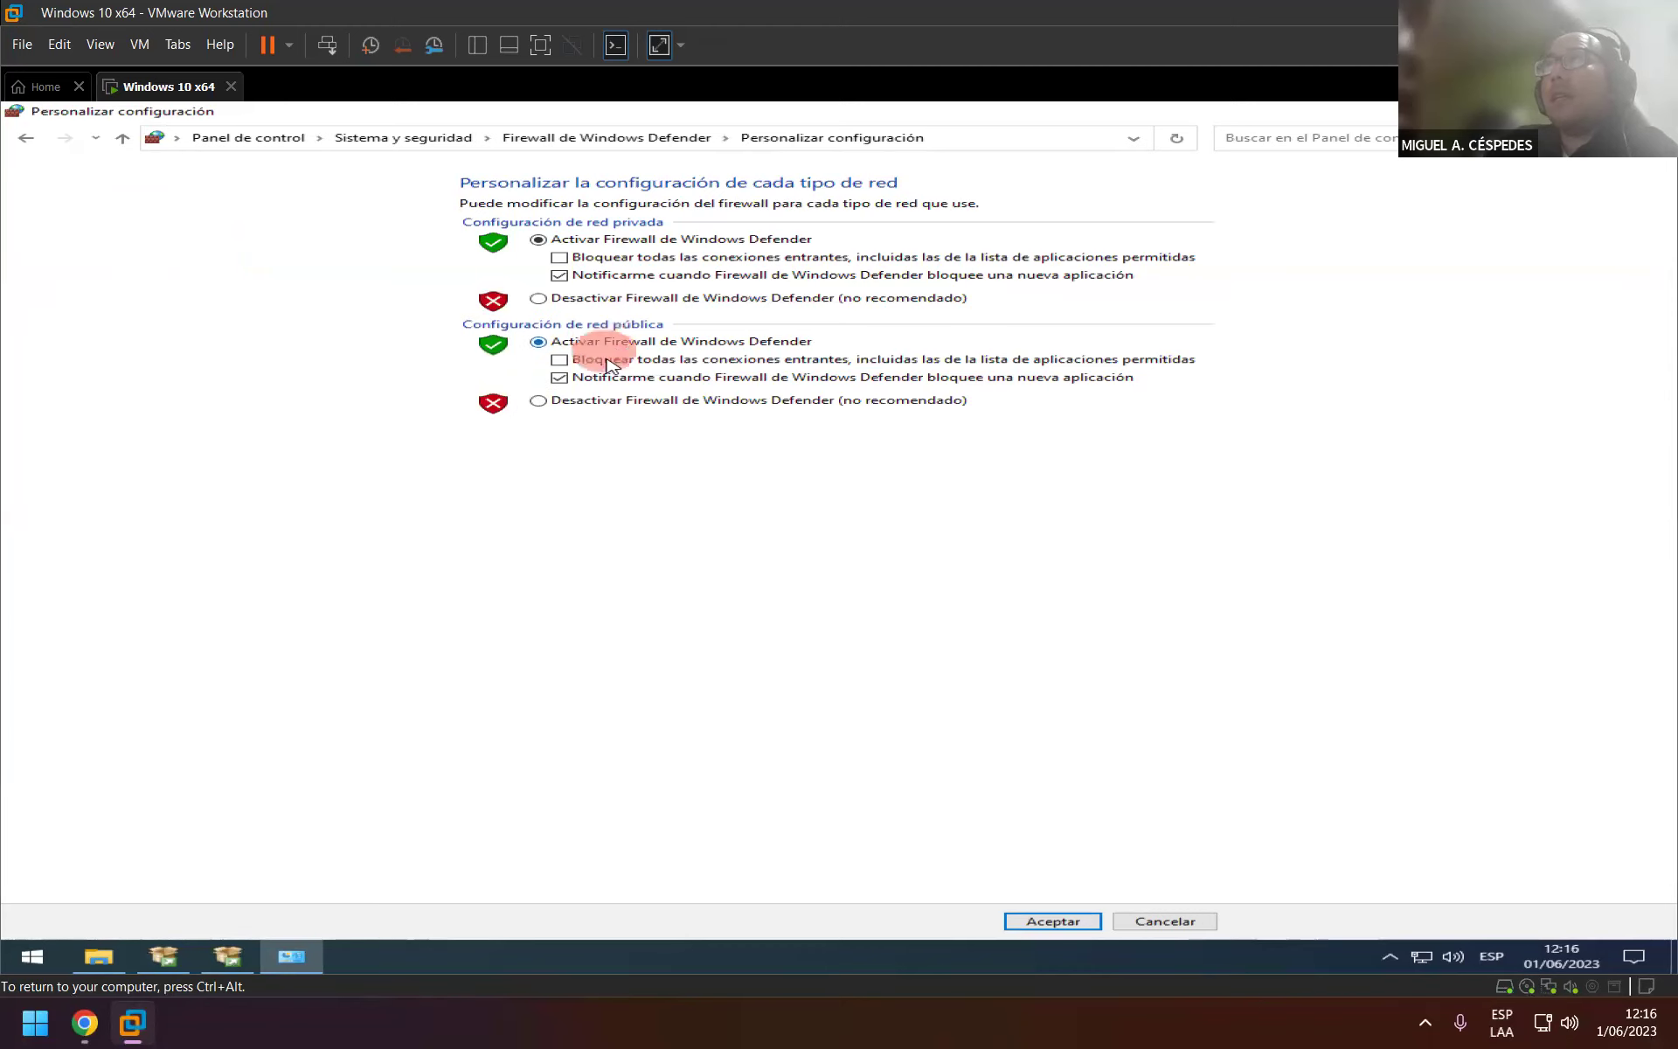
Turn off Windows Defender Firewall for public networks, apply it, and restore the SQL Server setup window.
{"action": "left_click", "coordinate": [539, 402]}
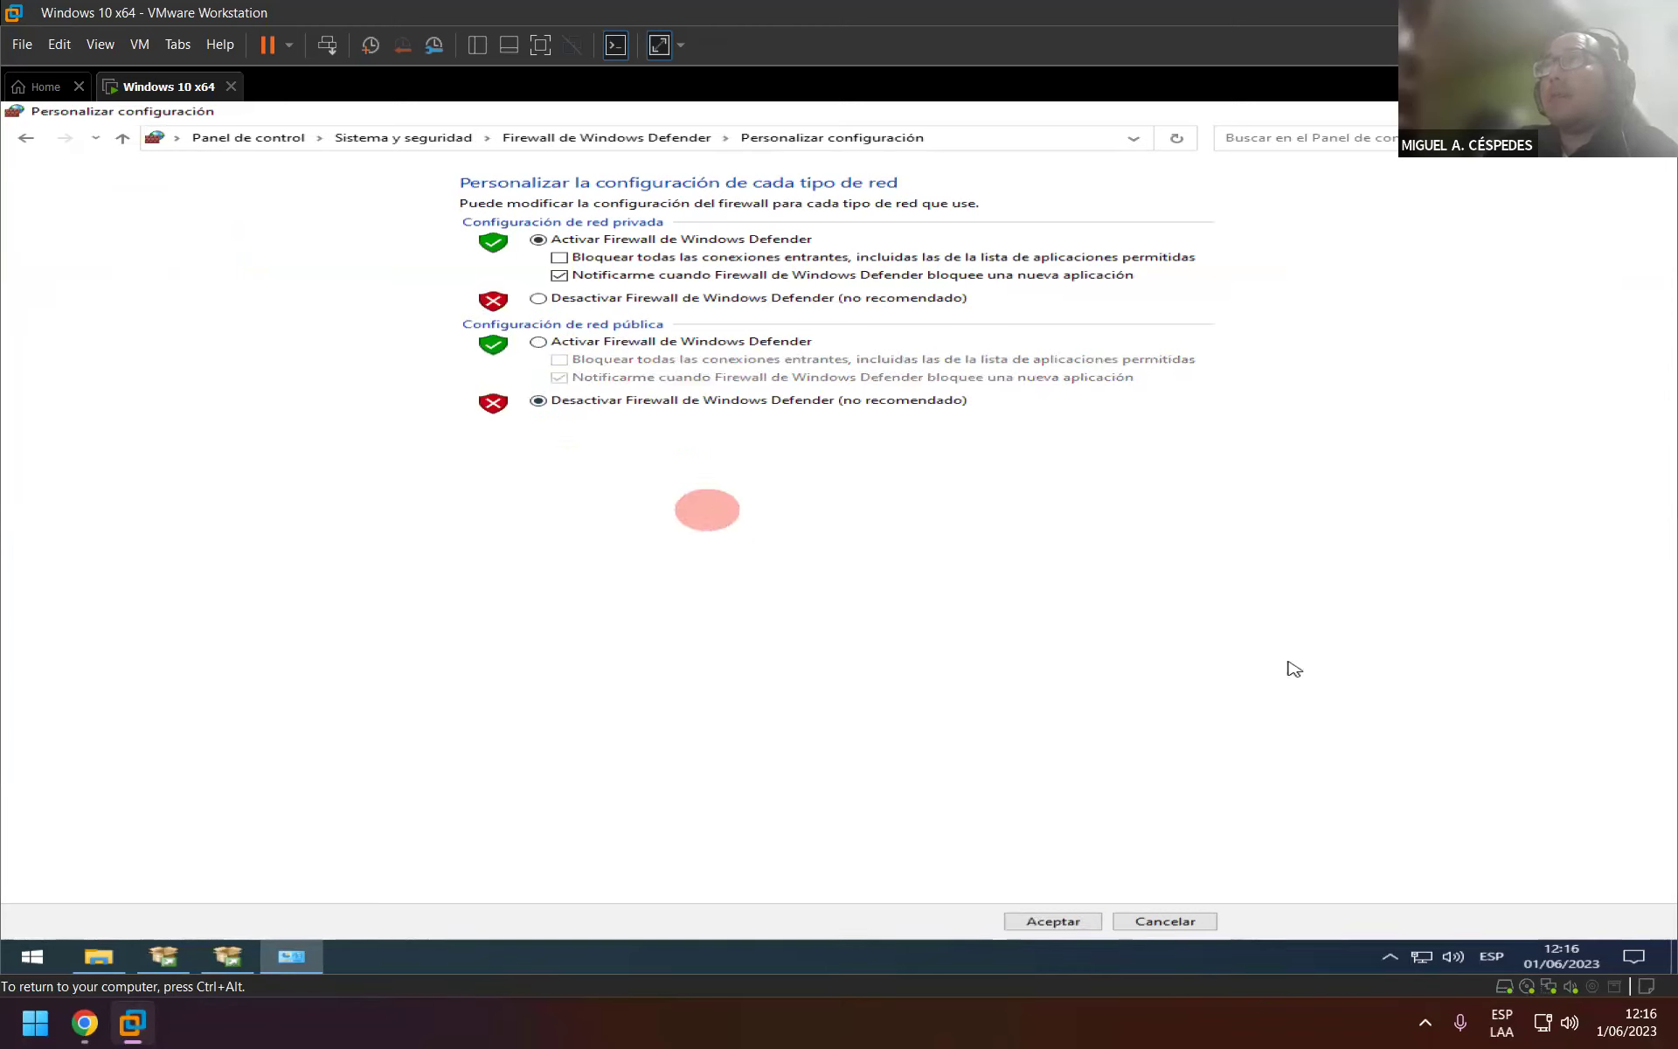
{"action": "left_click", "coordinate": [1060, 921]}
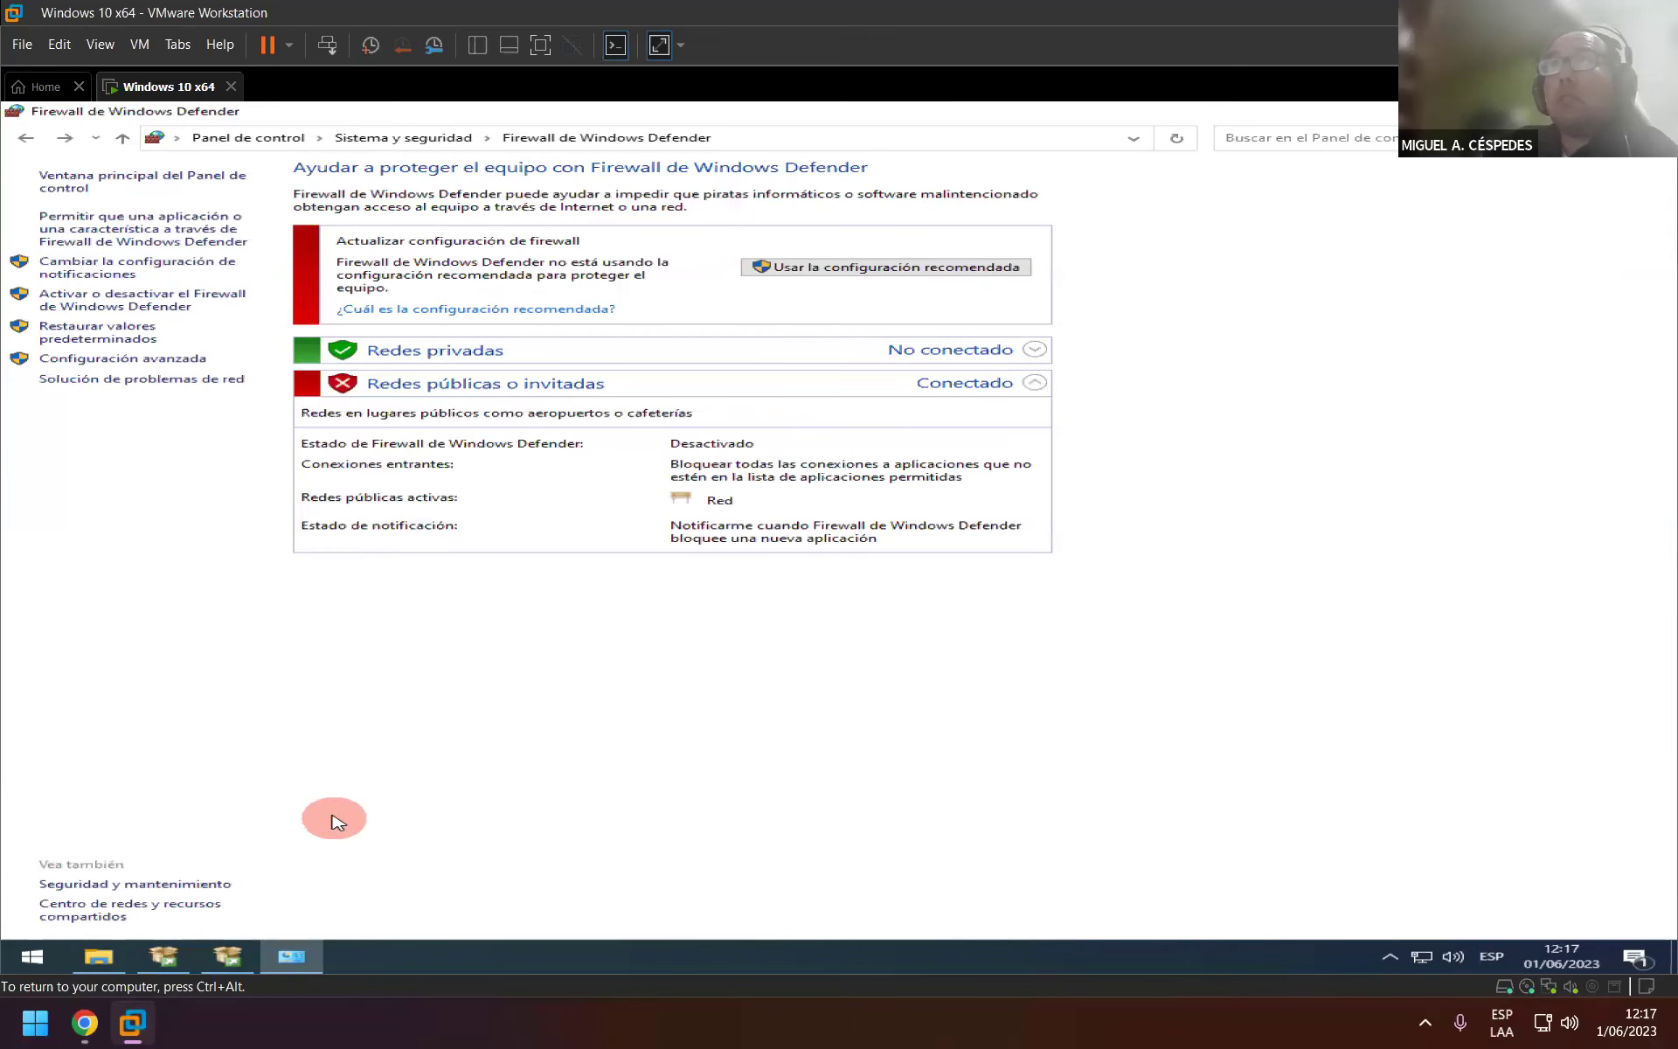
{"action": "left_click", "coordinate": [229, 964]}
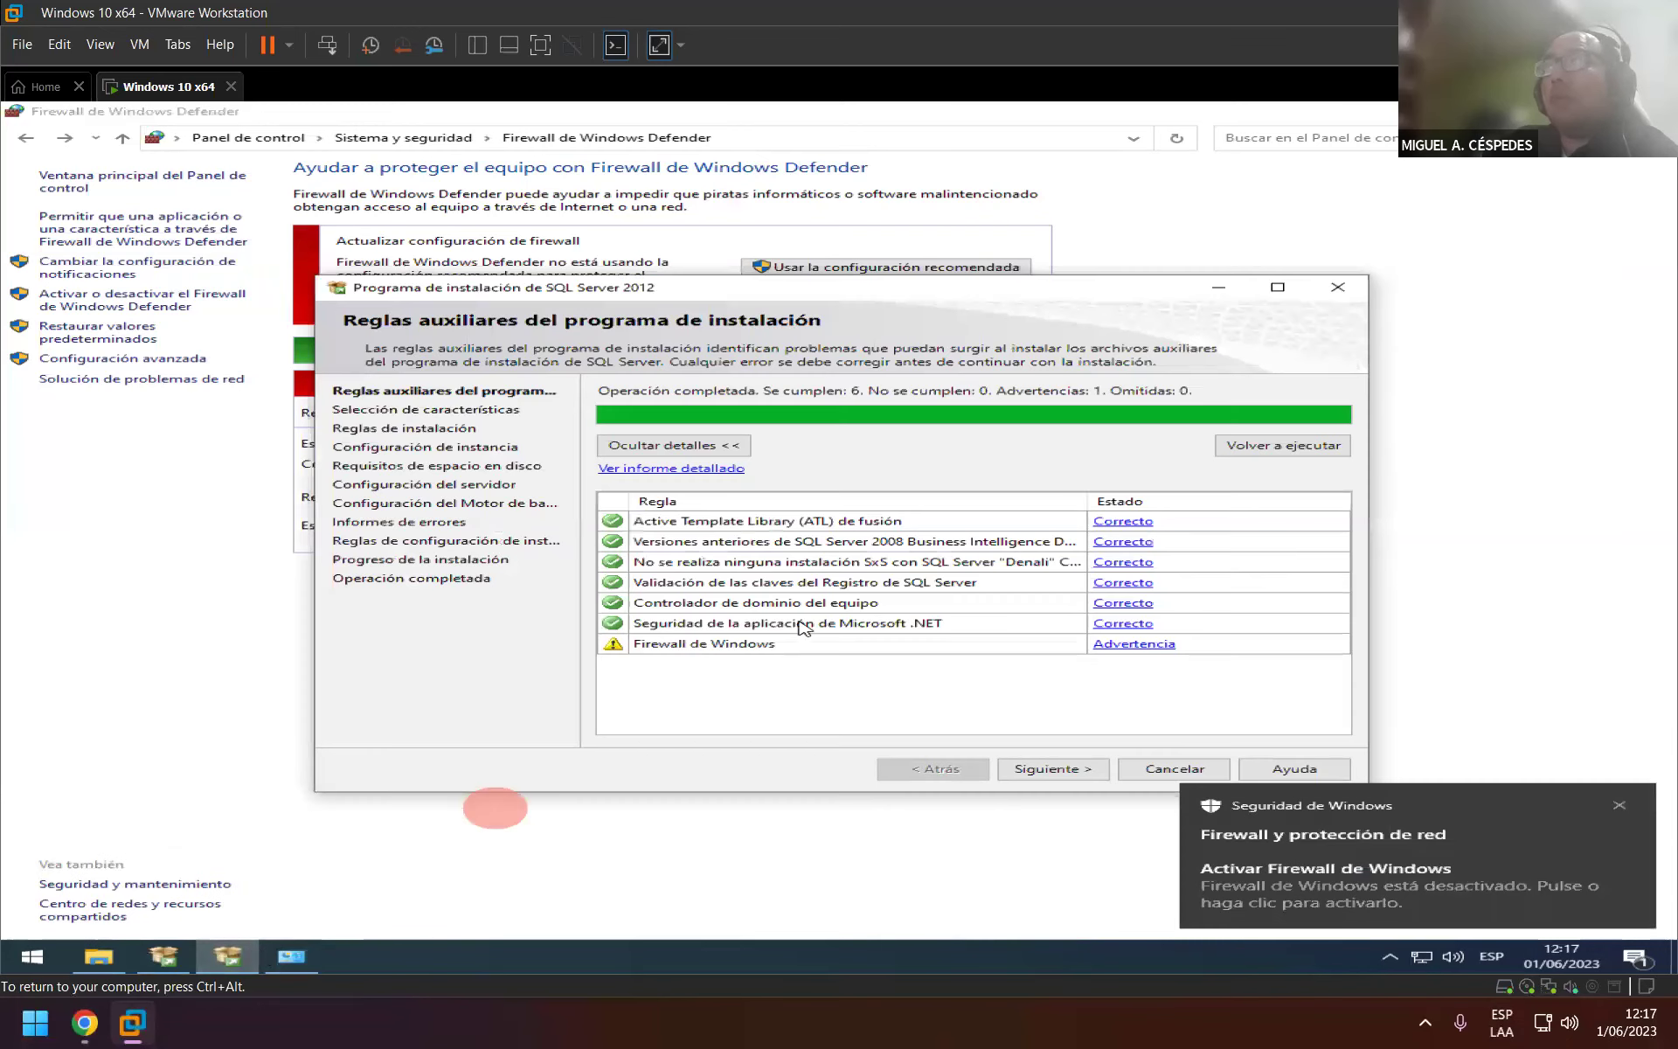
Re-run the support rules so all seven pass, then reposition the setup window.
{"action": "left_click", "coordinate": [1285, 456]}
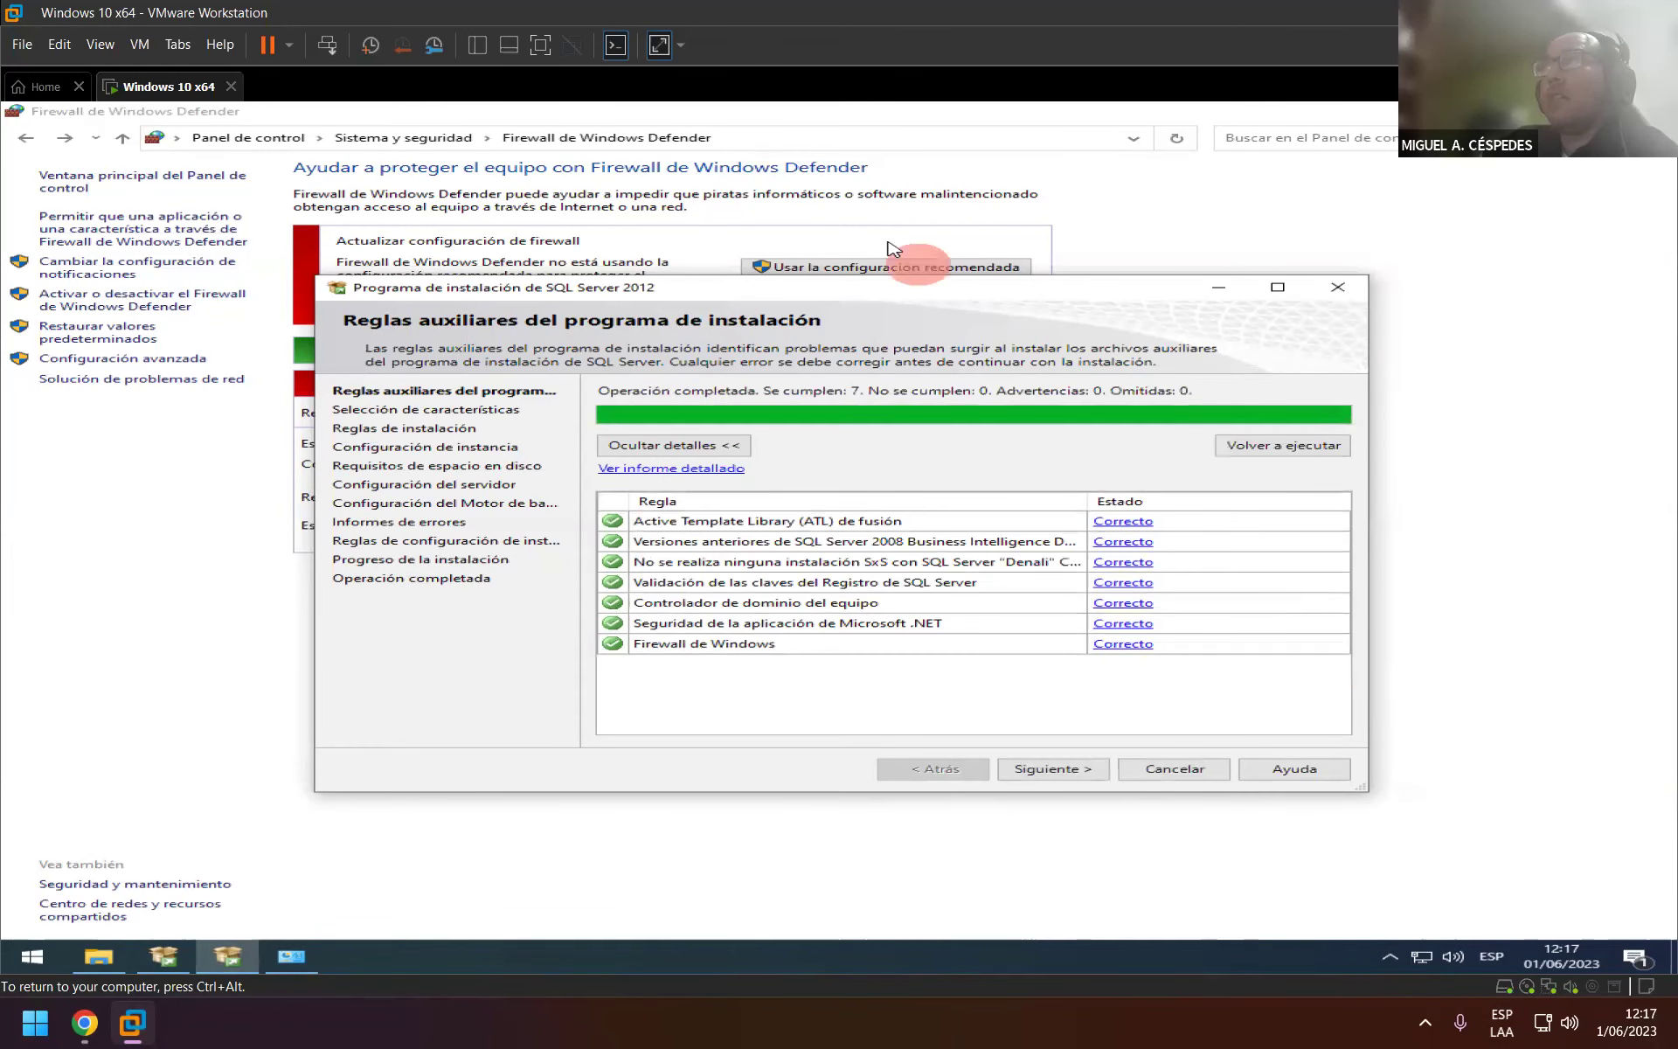
{"action": "mouse_move", "coordinate": [769, 293]}
{"action": "left_mouse_down"}
{"action": "mouse_move", "coordinate": [910, 389]}
{"action": "mouse_move", "coordinate": [979, 463]}
{"action": "left_mouse_up"}
{"action": "left_click", "coordinate": [542, 407]}
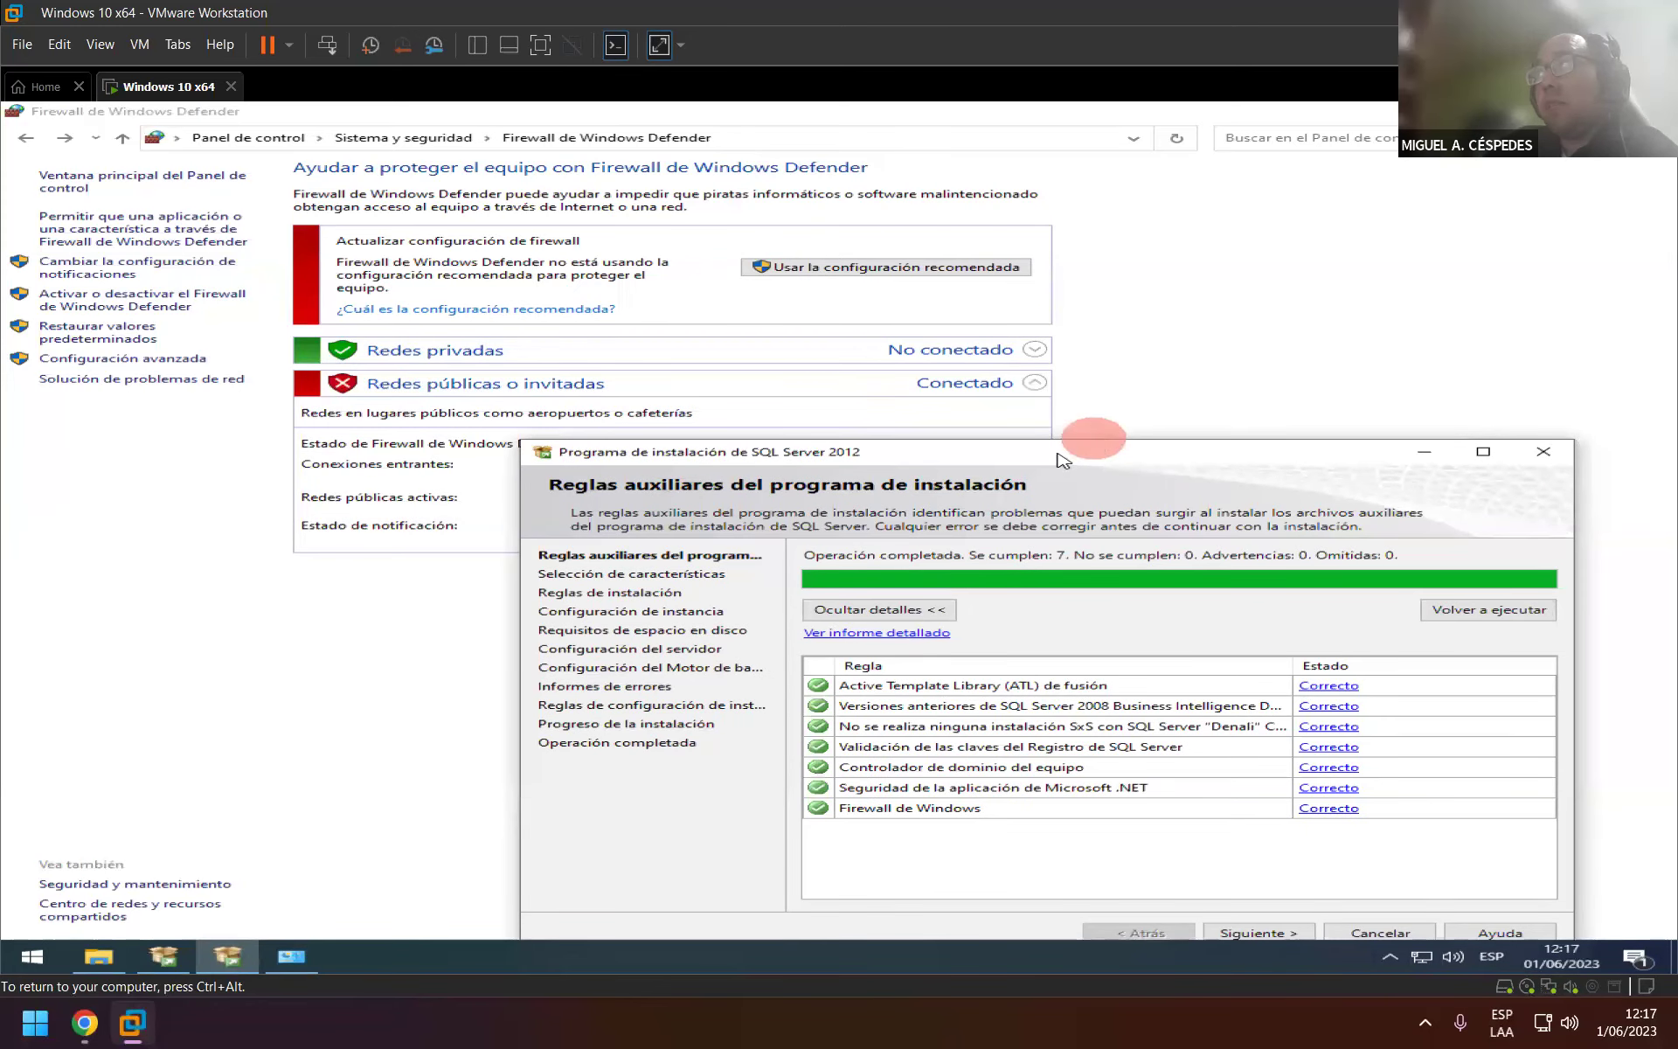
{"action": "left_click_drag", "start_coordinate": [1051, 465], "coordinate": [920, 288]}
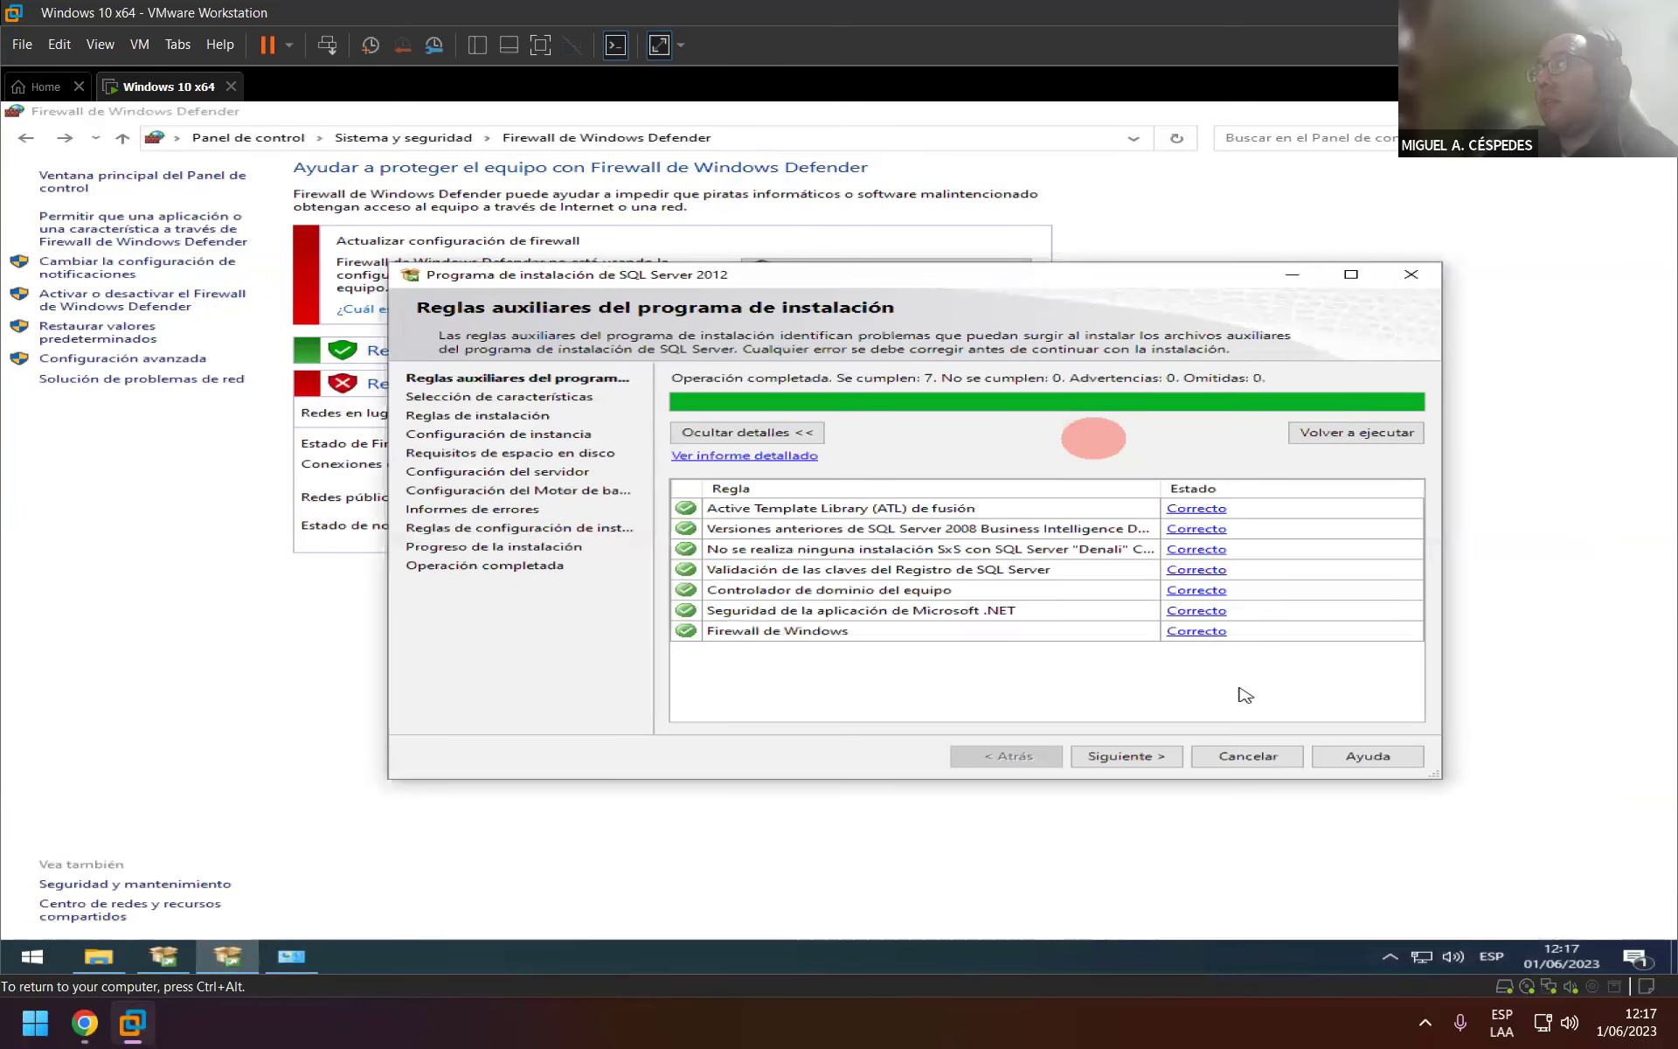
Advance past the passed support rules and bring the setup wizard in front of the firewall window.
{"action": "left_click", "coordinate": [1168, 753]}
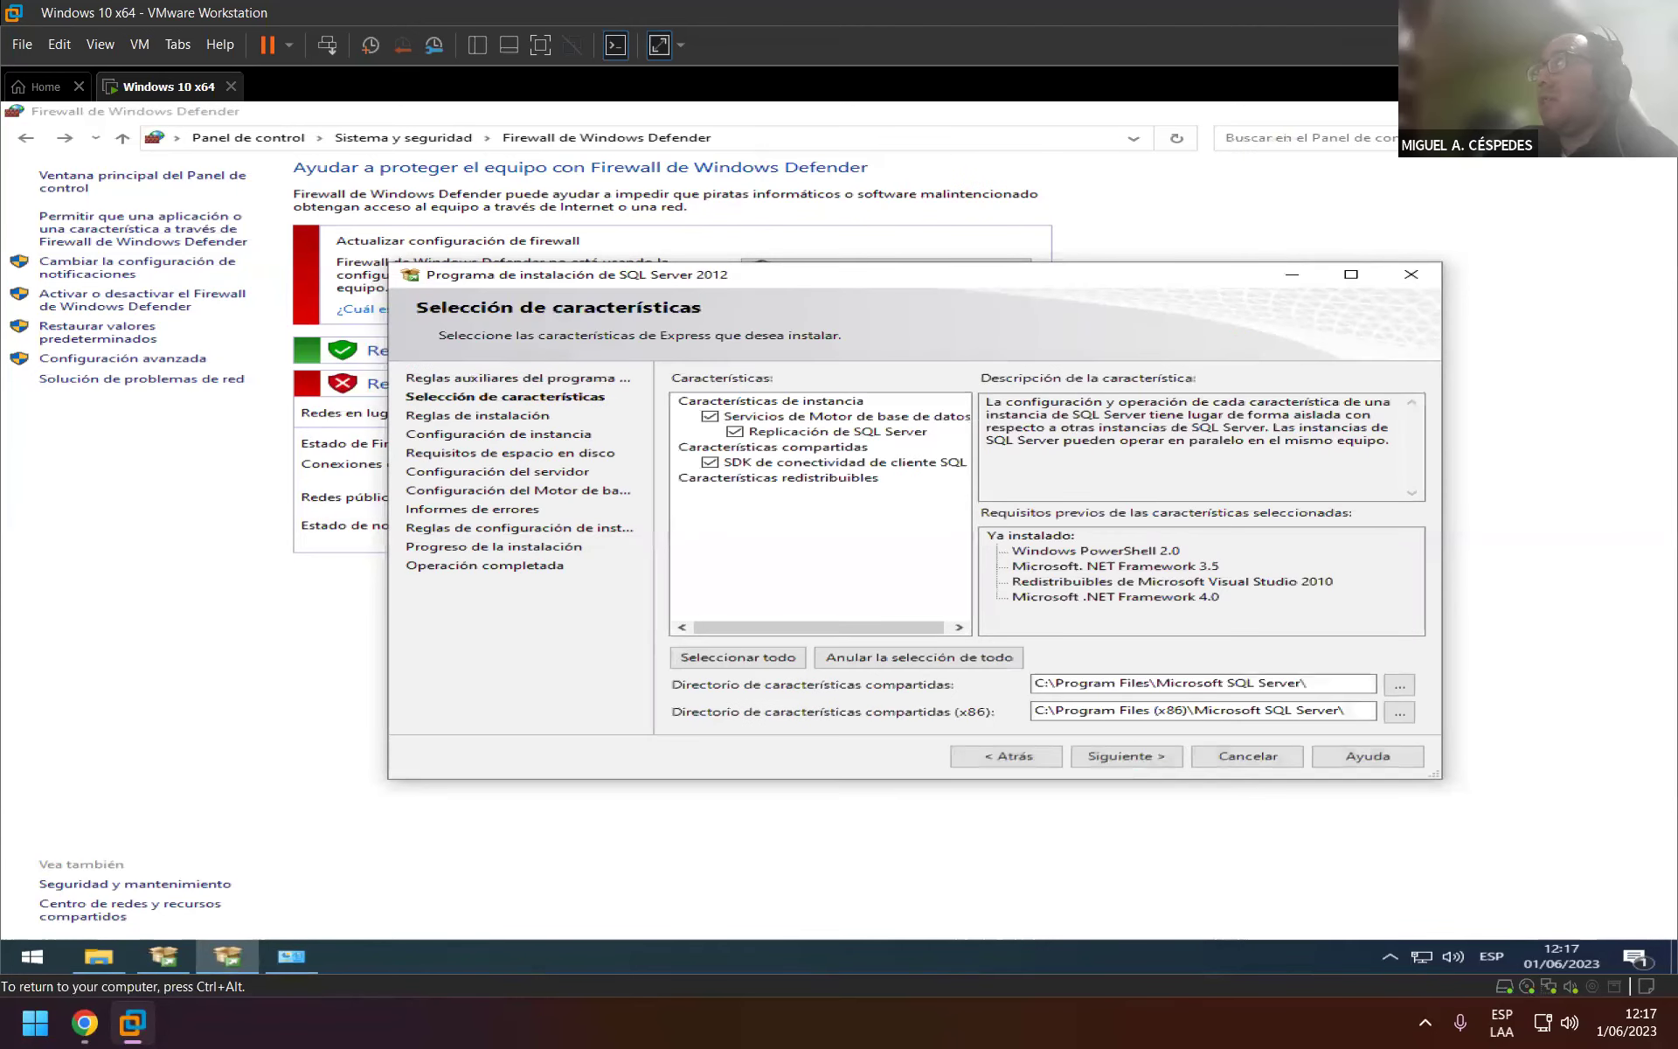
{"action": "left_click", "coordinate": [1656, 111]}
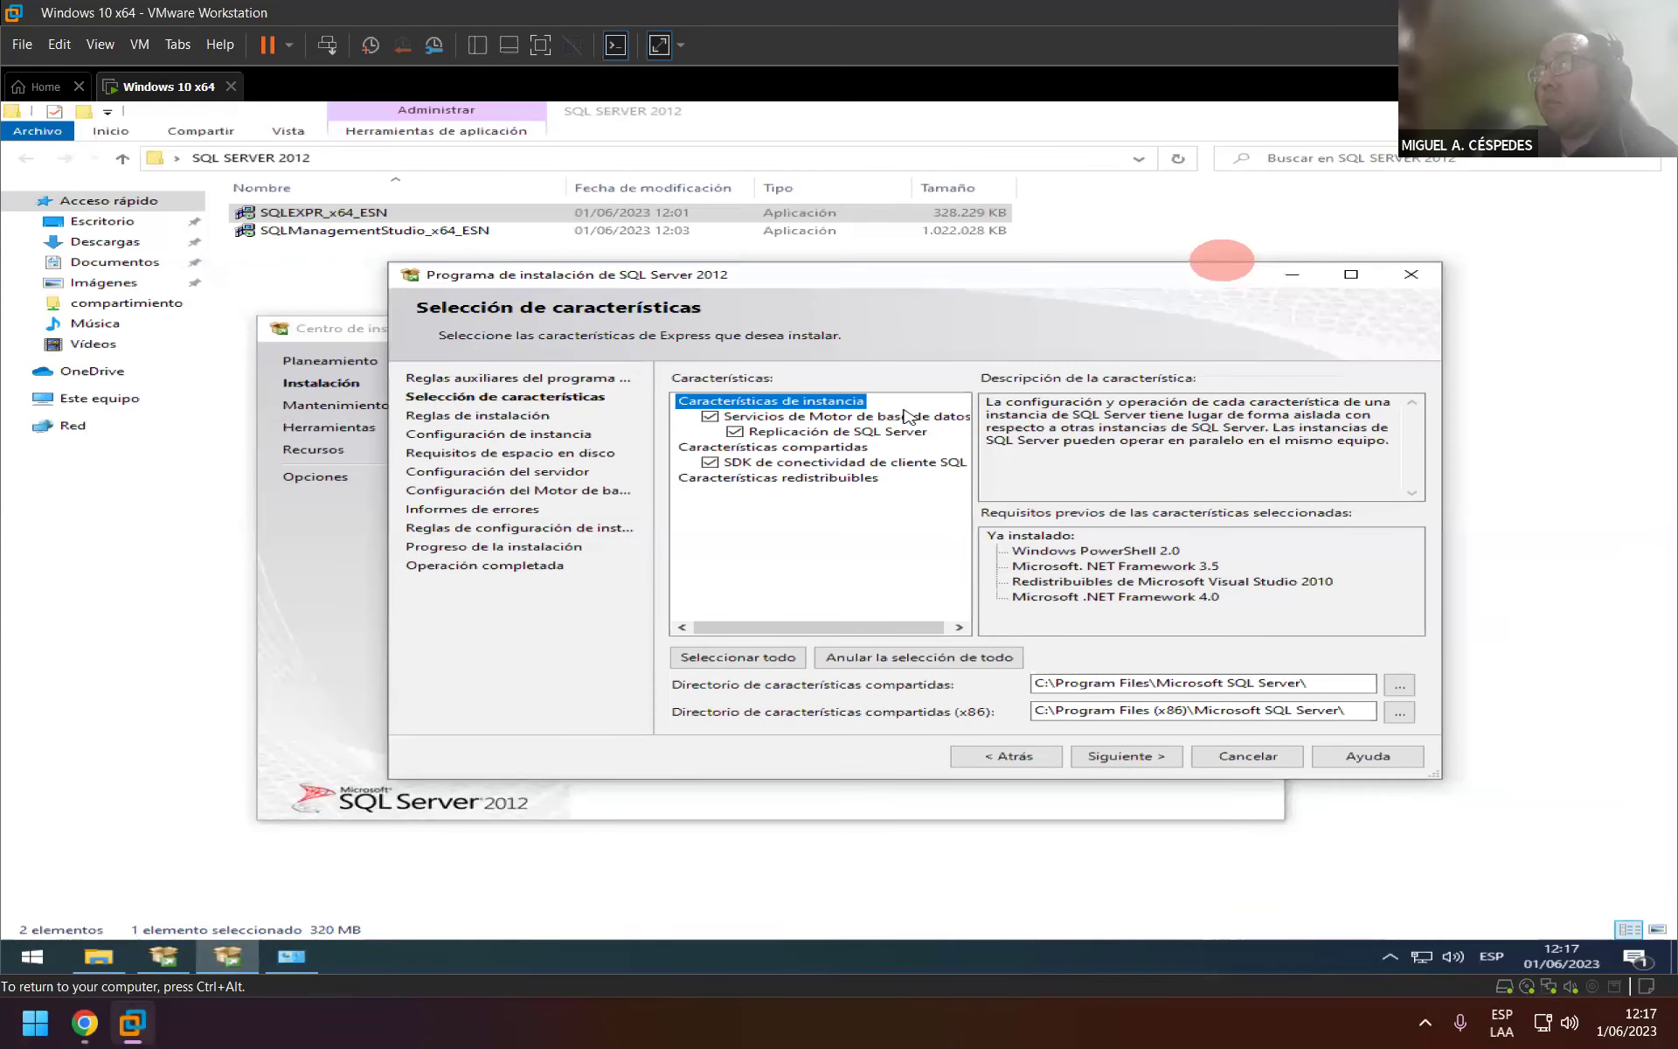
Step back to recheck the support rules, move the dialog, and return to feature selection.
{"action": "left_click", "coordinate": [1016, 761]}
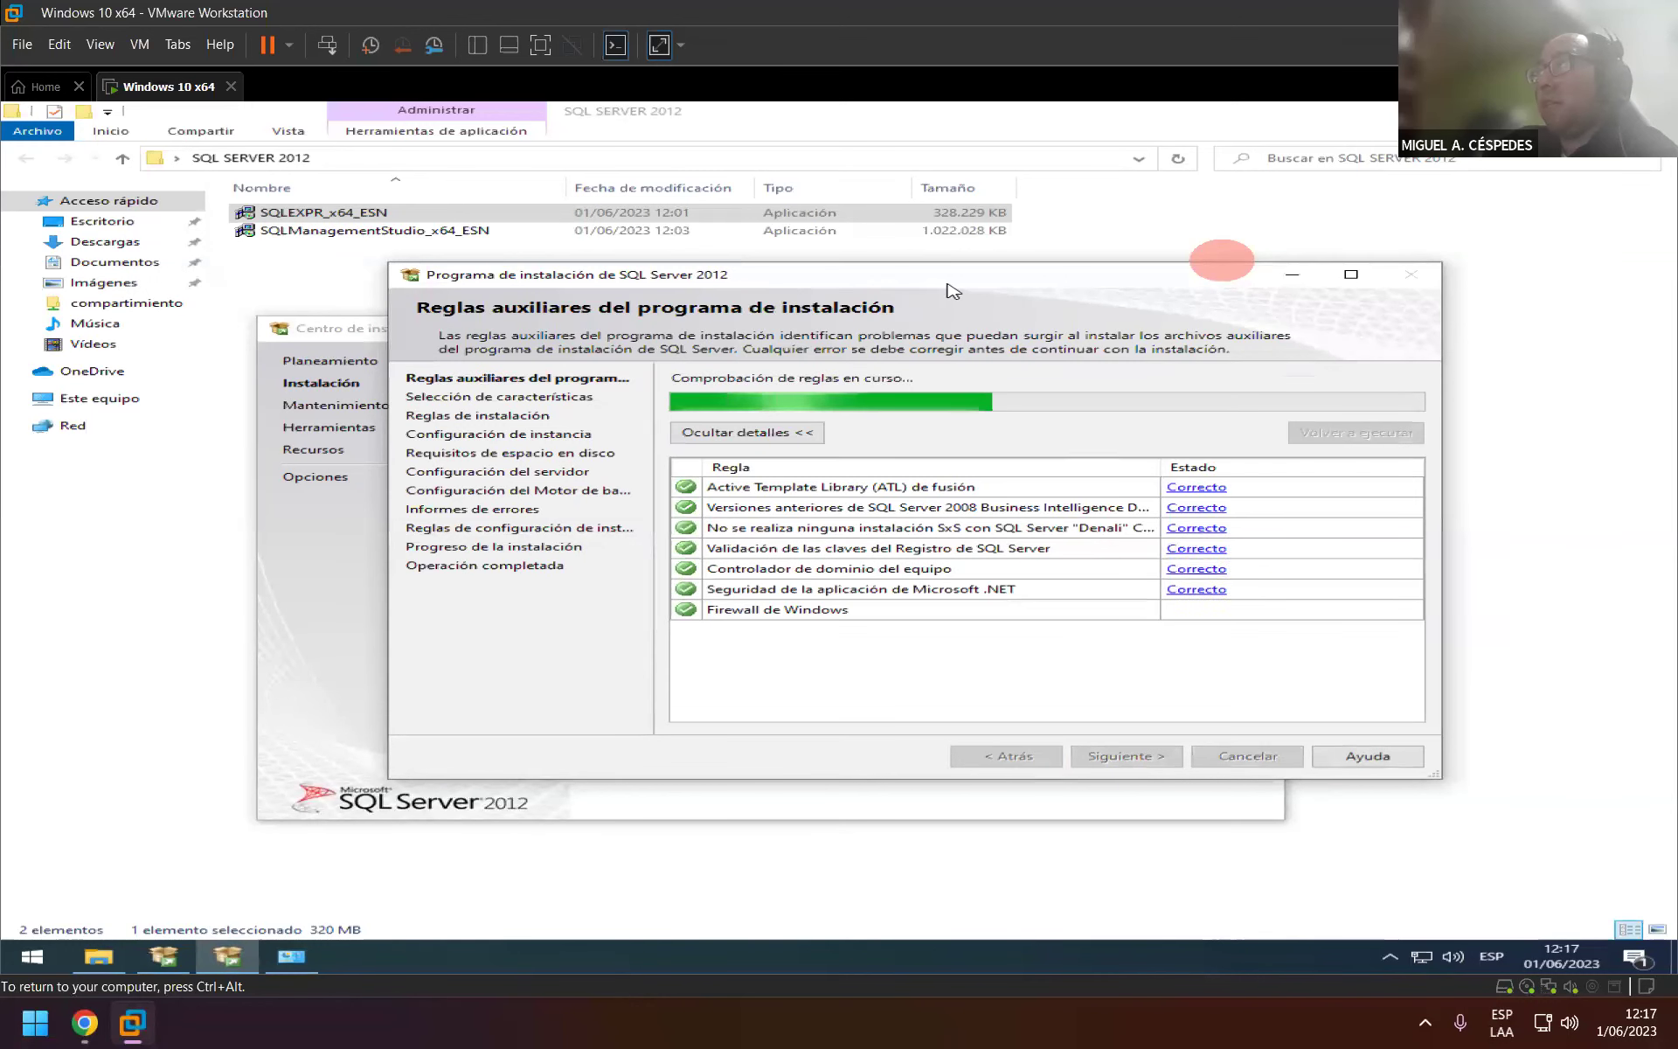
{"action": "left_click_drag", "start_coordinate": [953, 291], "coordinate": [816, 310]}
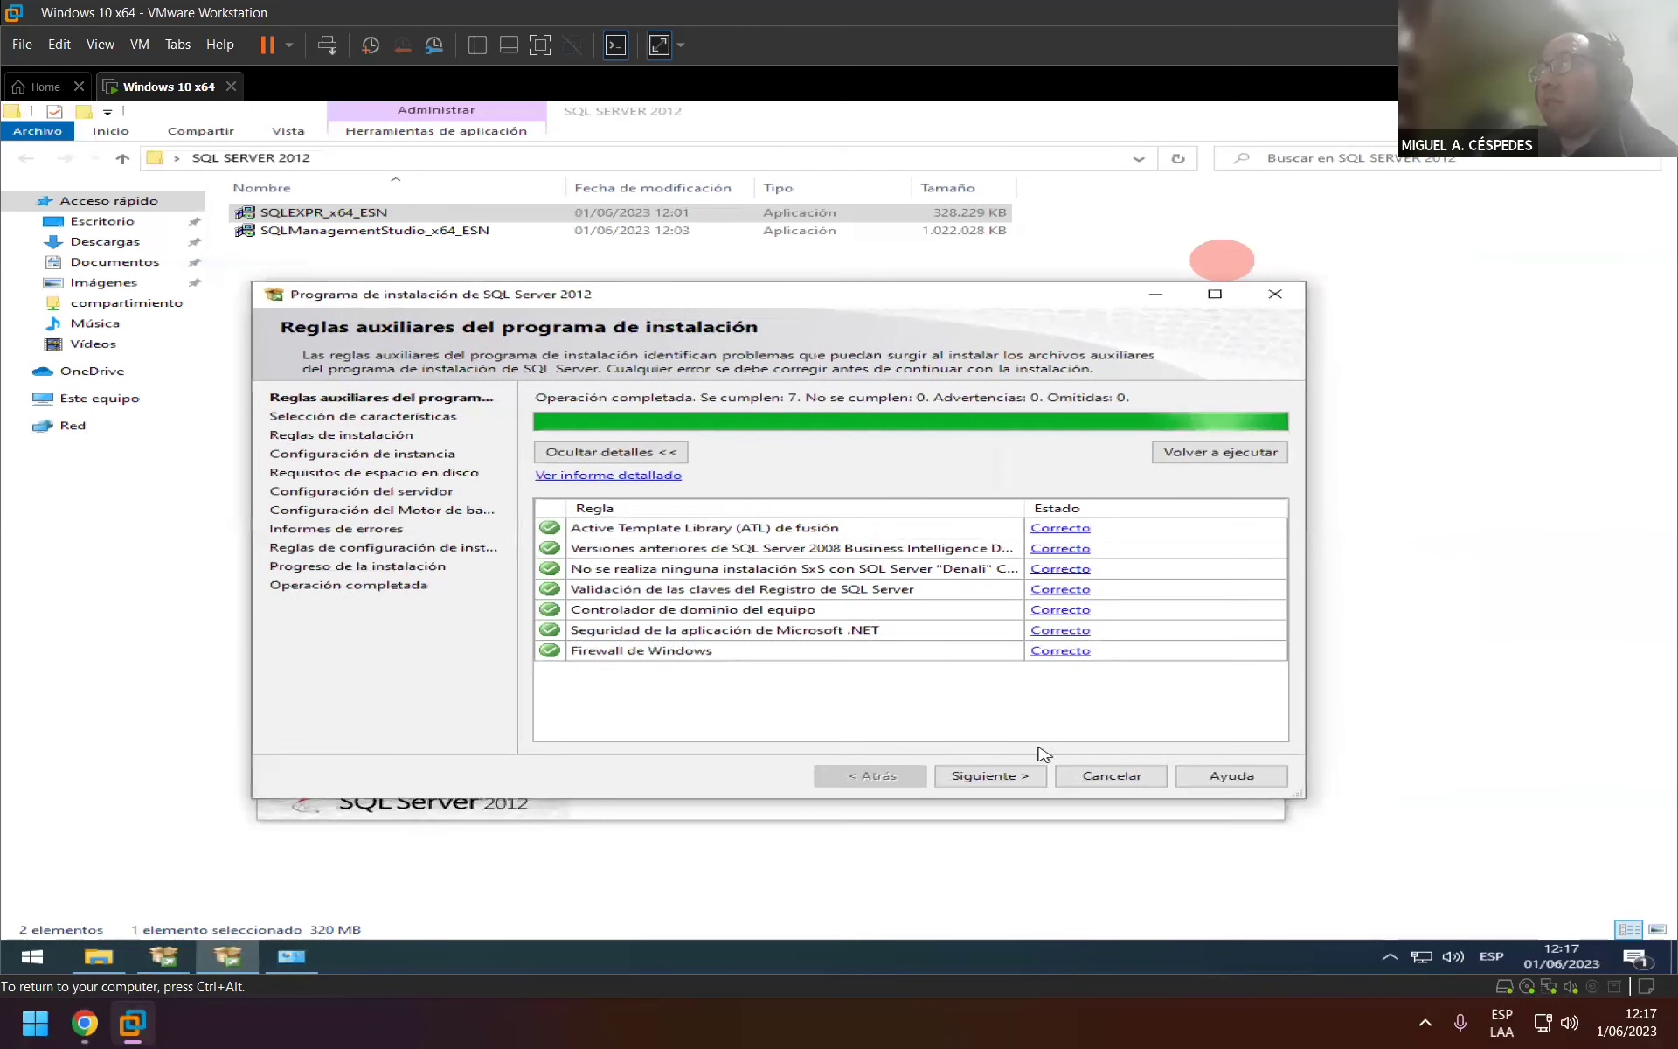
{"action": "left_click", "coordinate": [1001, 776]}
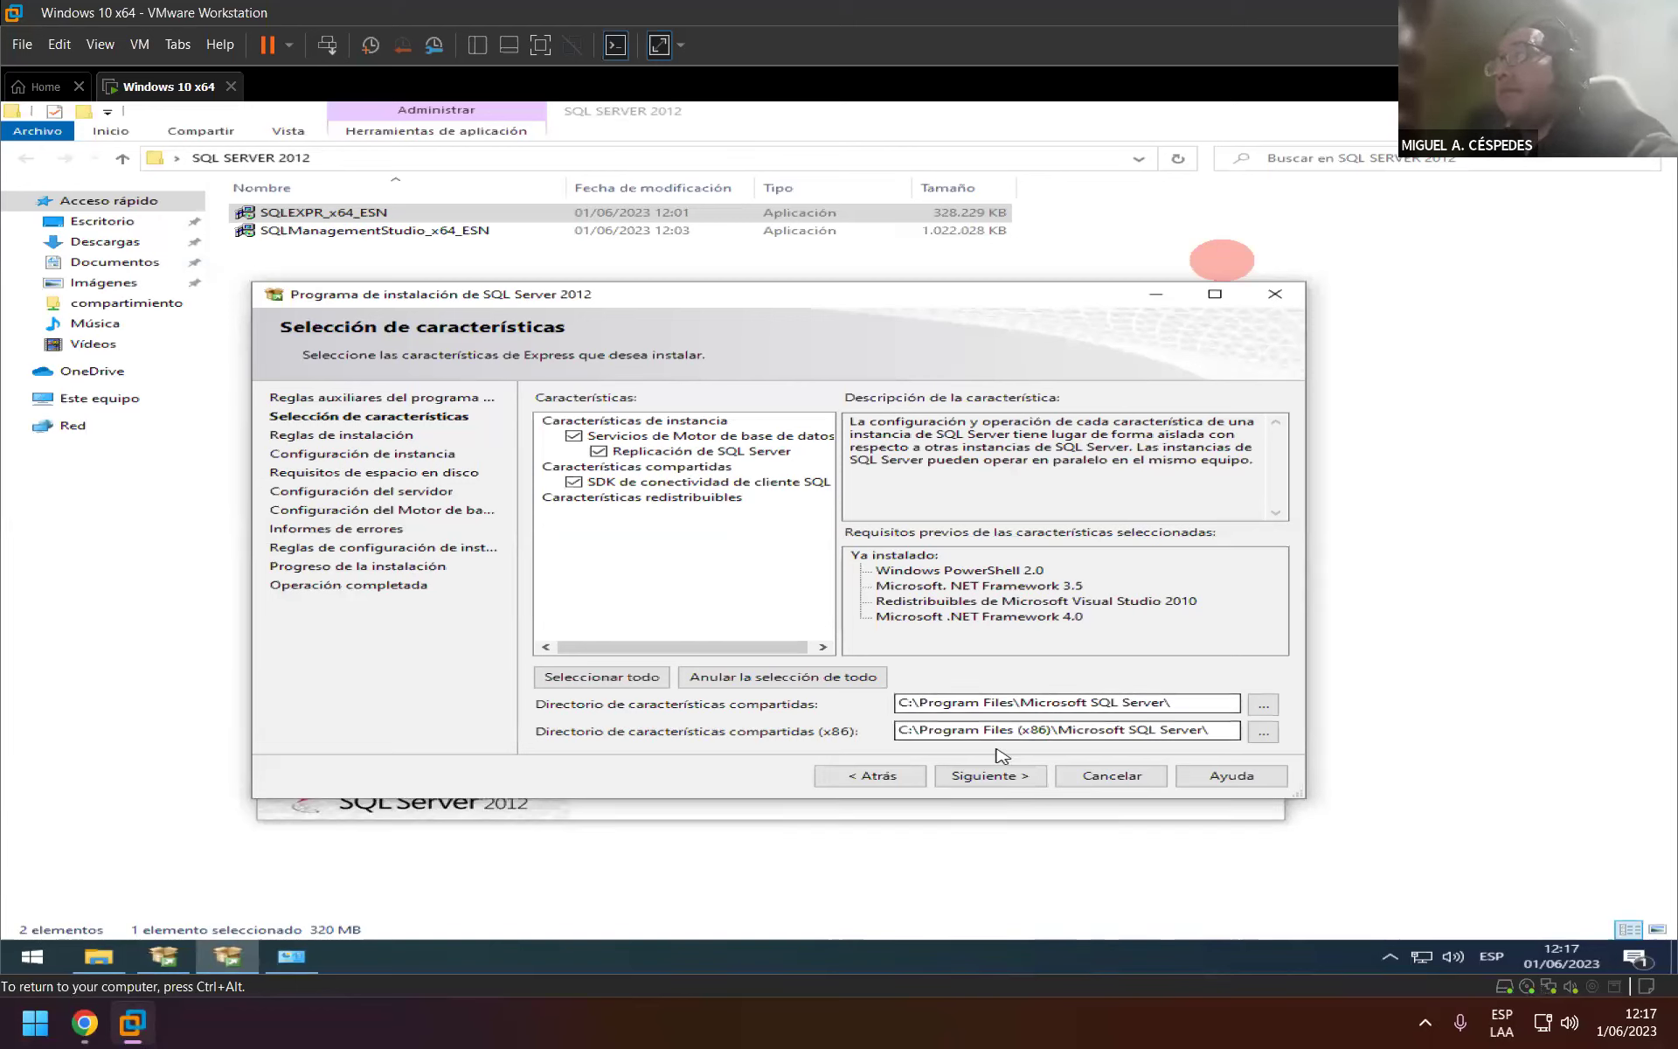
On Configuración de instancia, compare Instancia con nombre and keep the default instance MSSQLSERVER.
{"action": "left_click", "coordinate": [996, 778]}
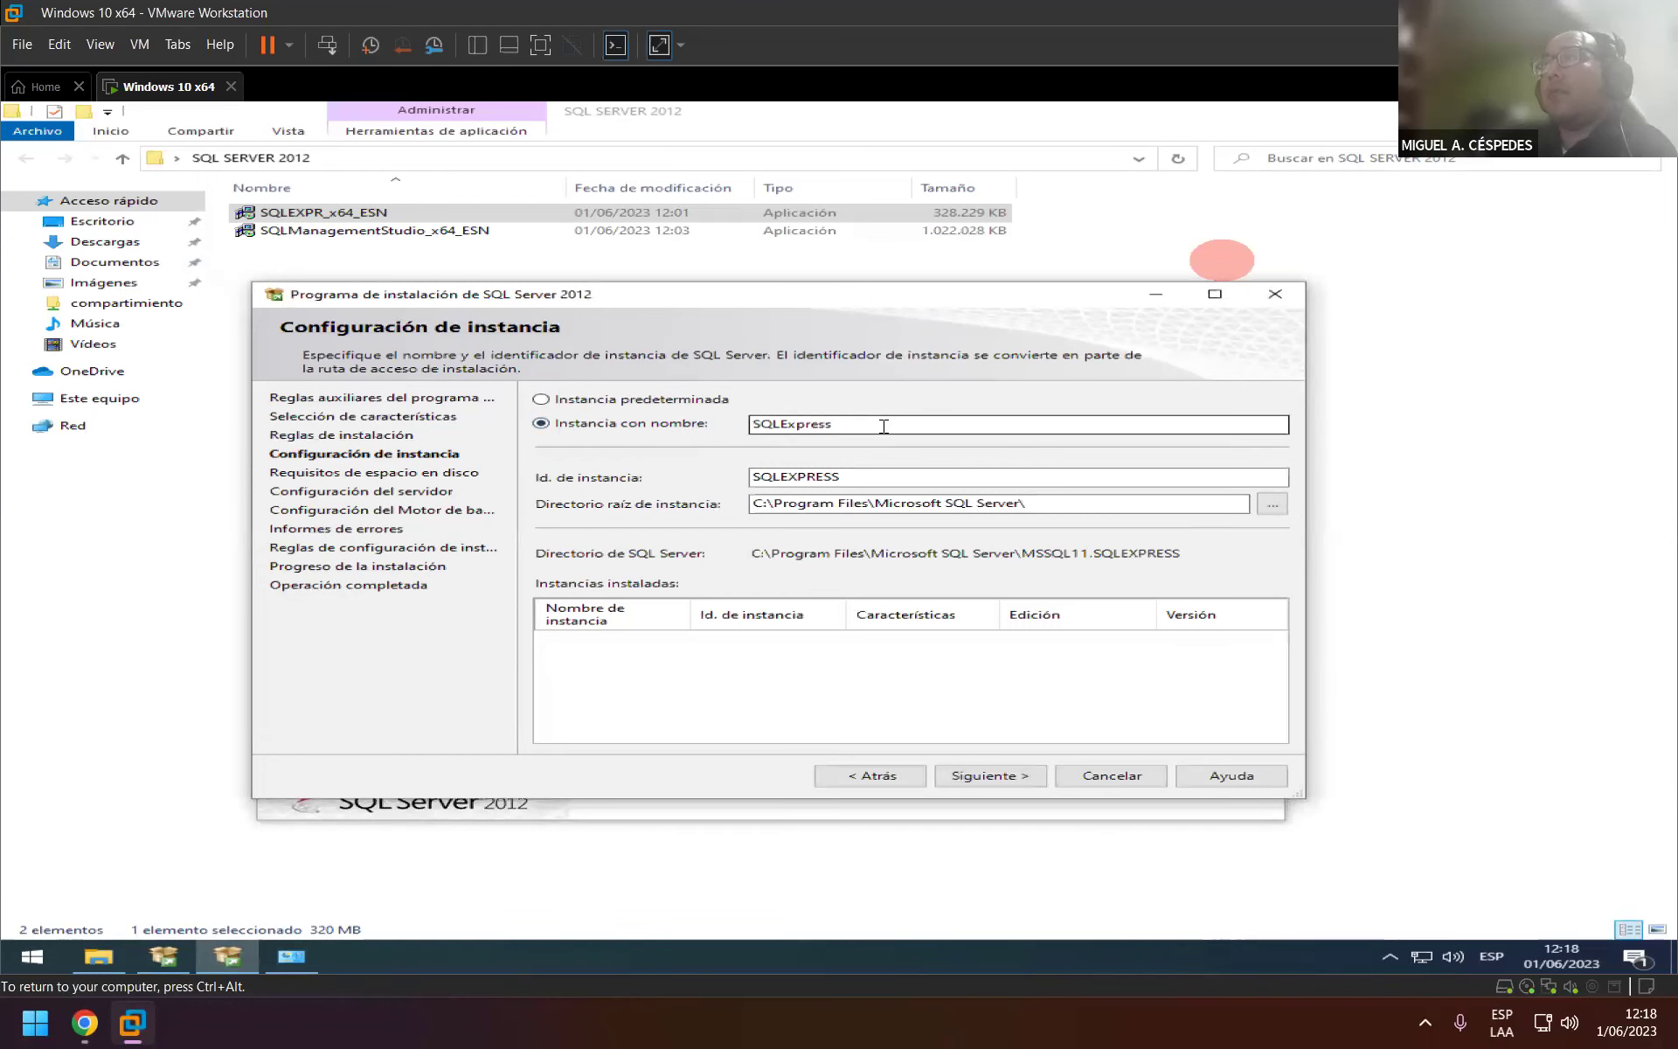
{"action": "left_click", "coordinate": [691, 404]}
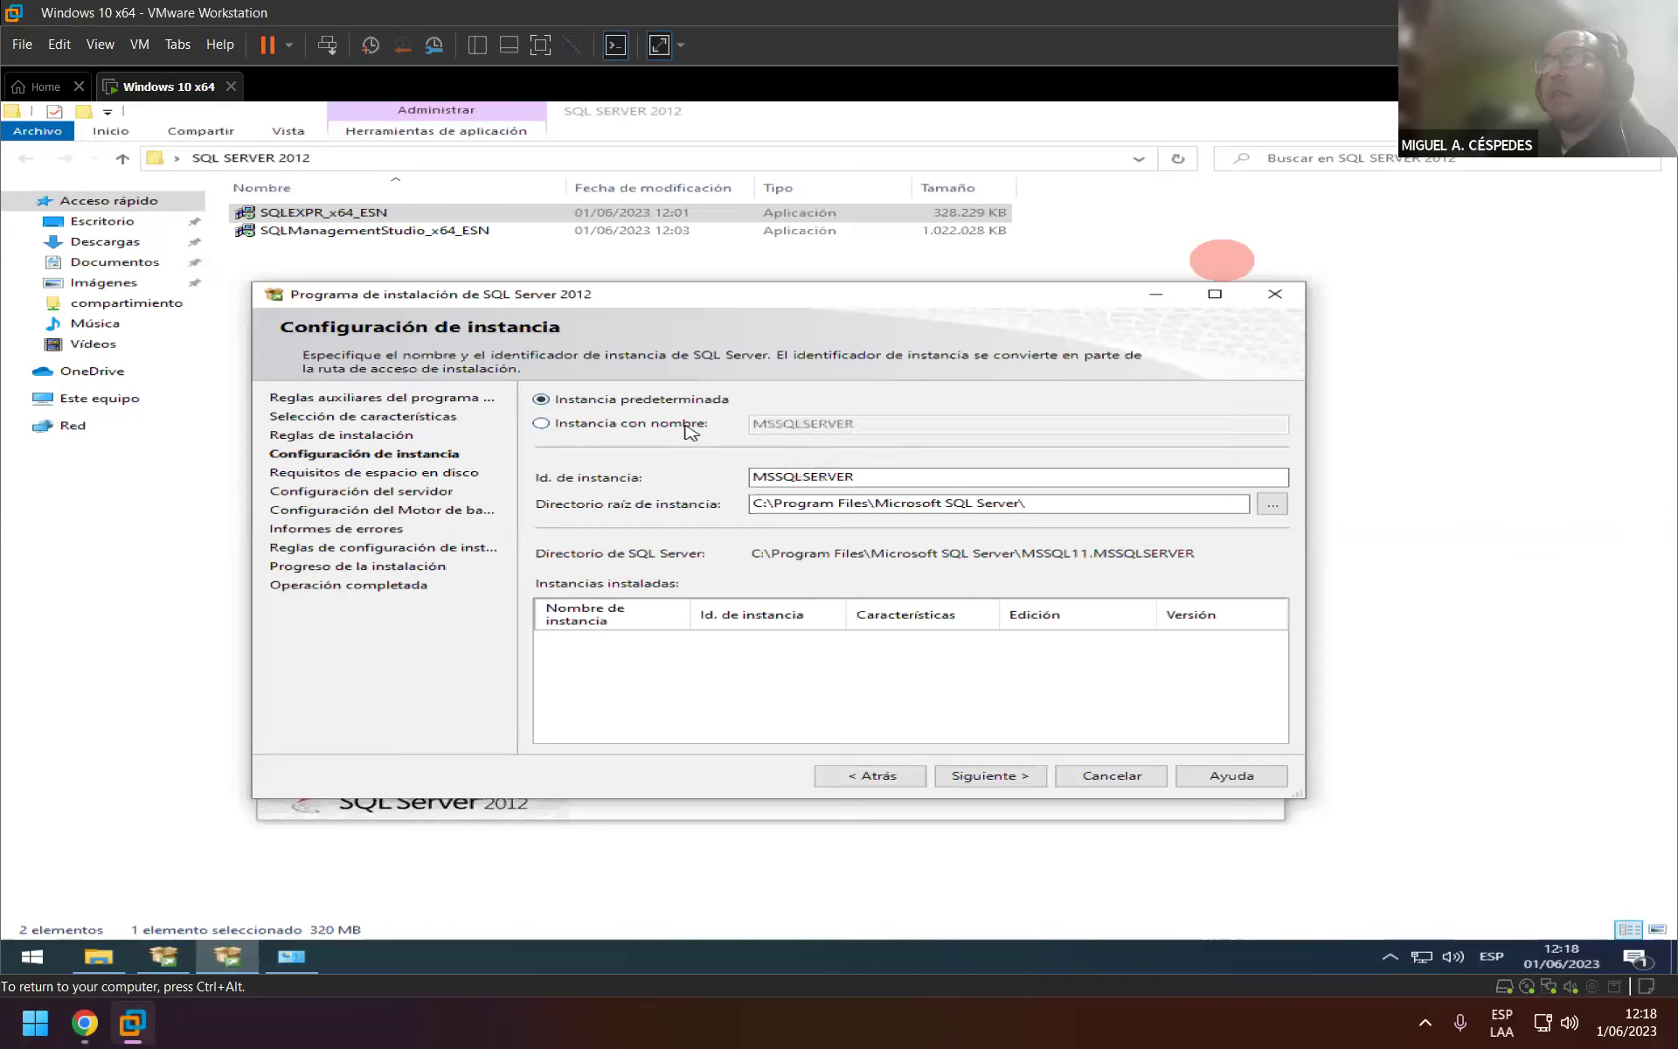
{"action": "left_click", "coordinate": [690, 426]}
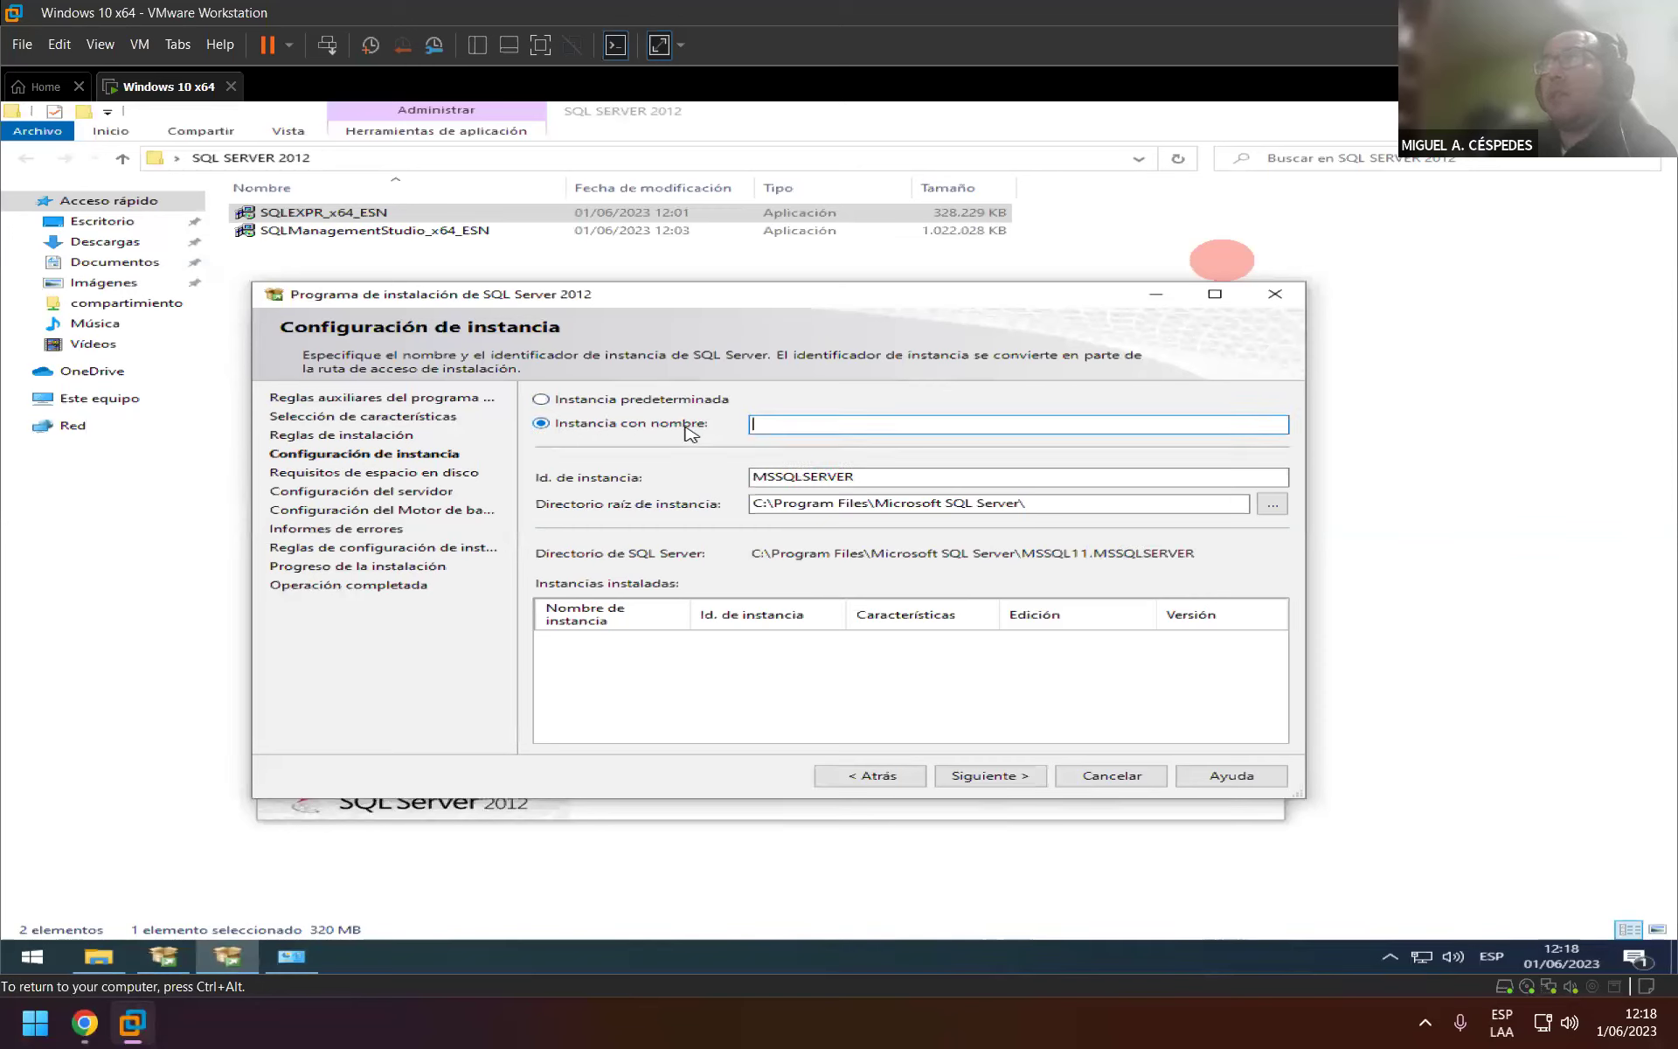
{"action": "left_click", "coordinate": [686, 408]}
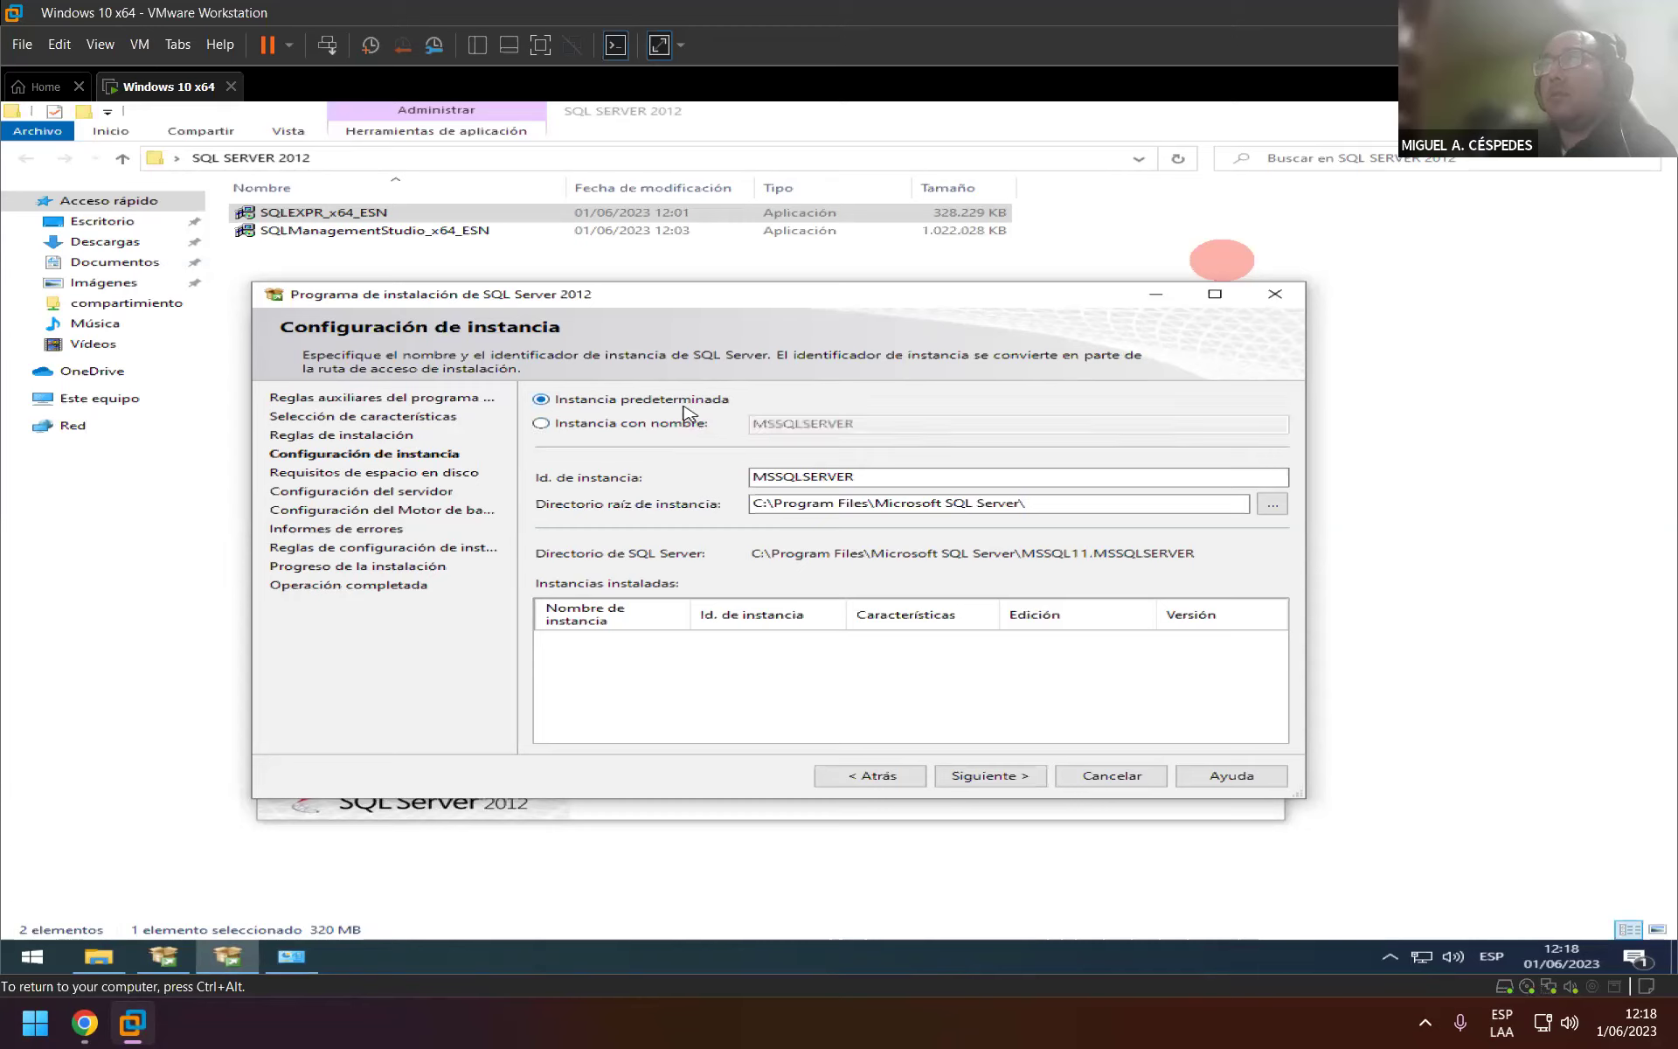
{"action": "left_click", "coordinate": [686, 428]}
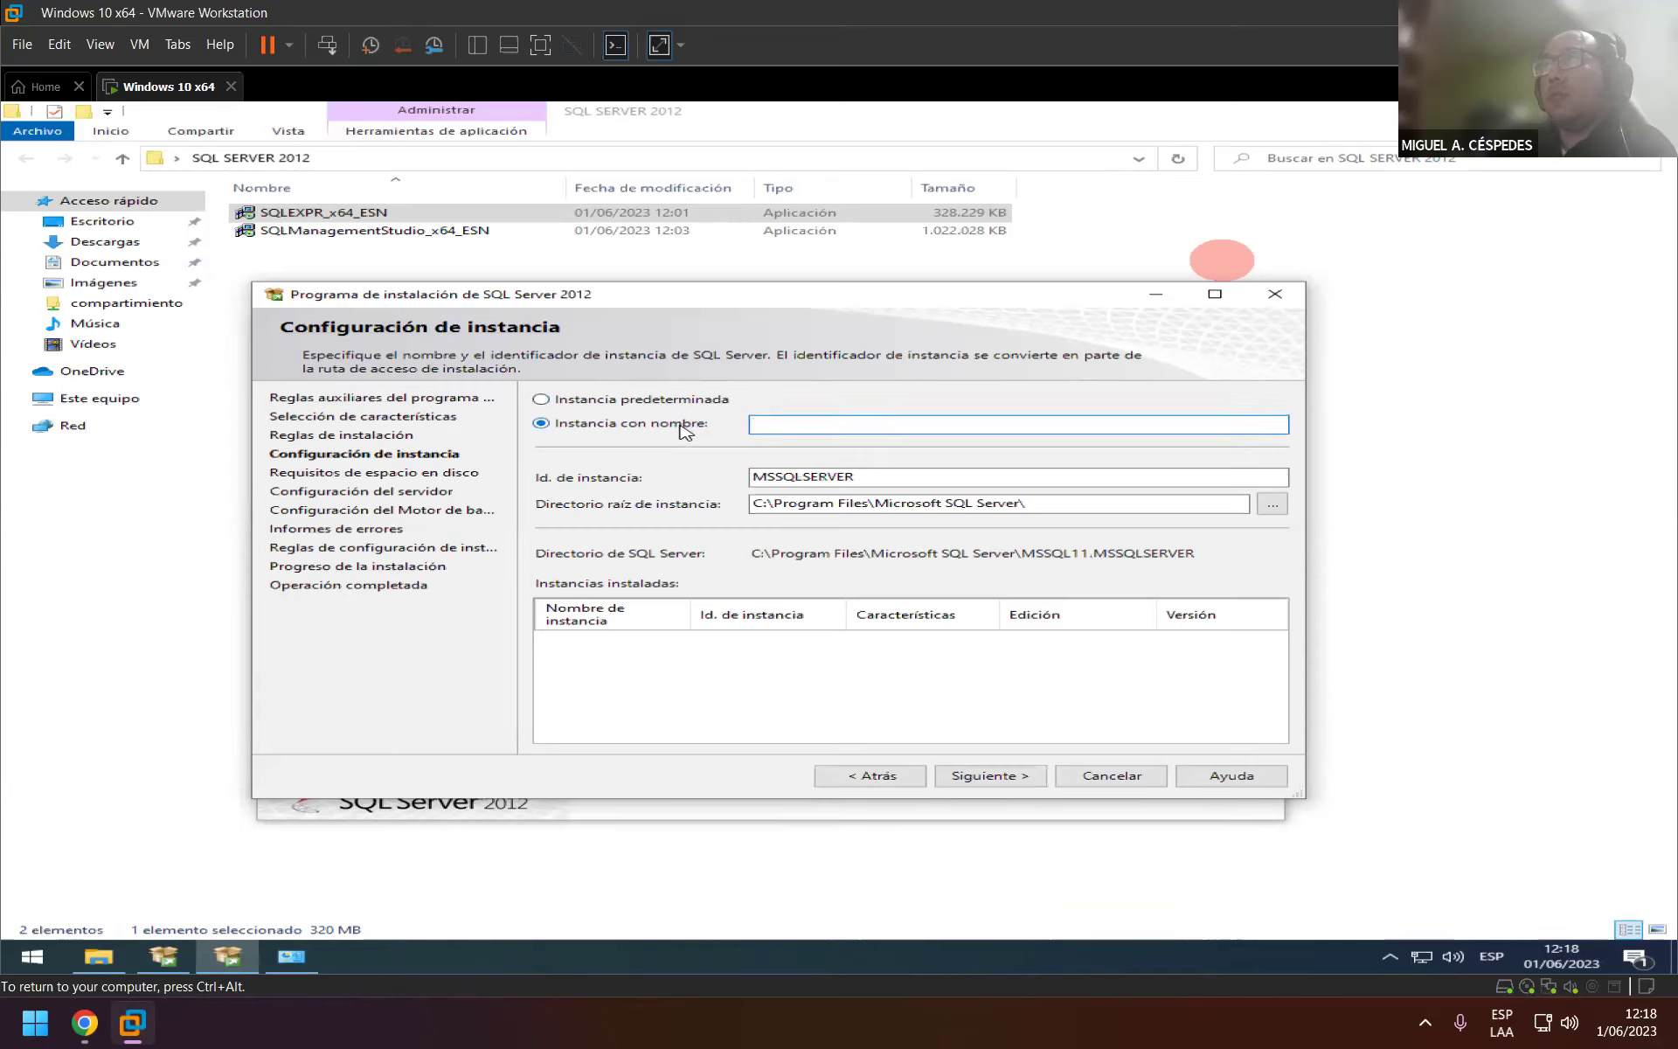
{"action": "left_click", "coordinate": [681, 408]}
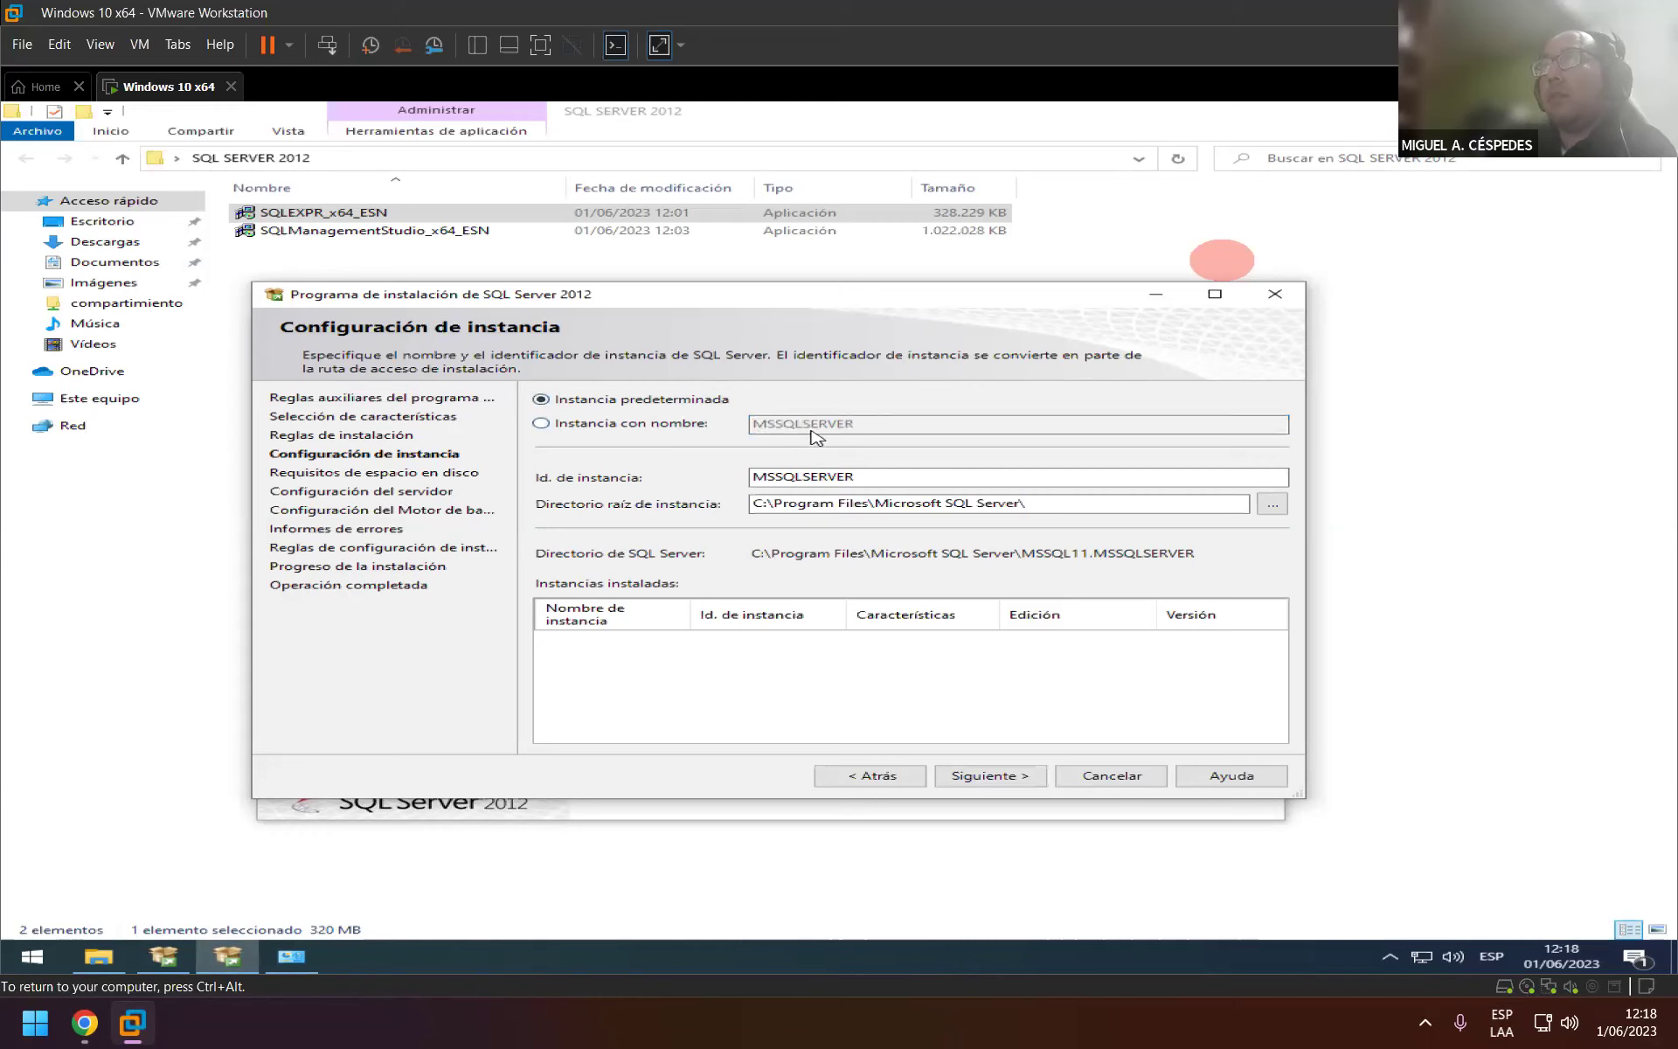
{"action": "left_click", "coordinate": [677, 427]}
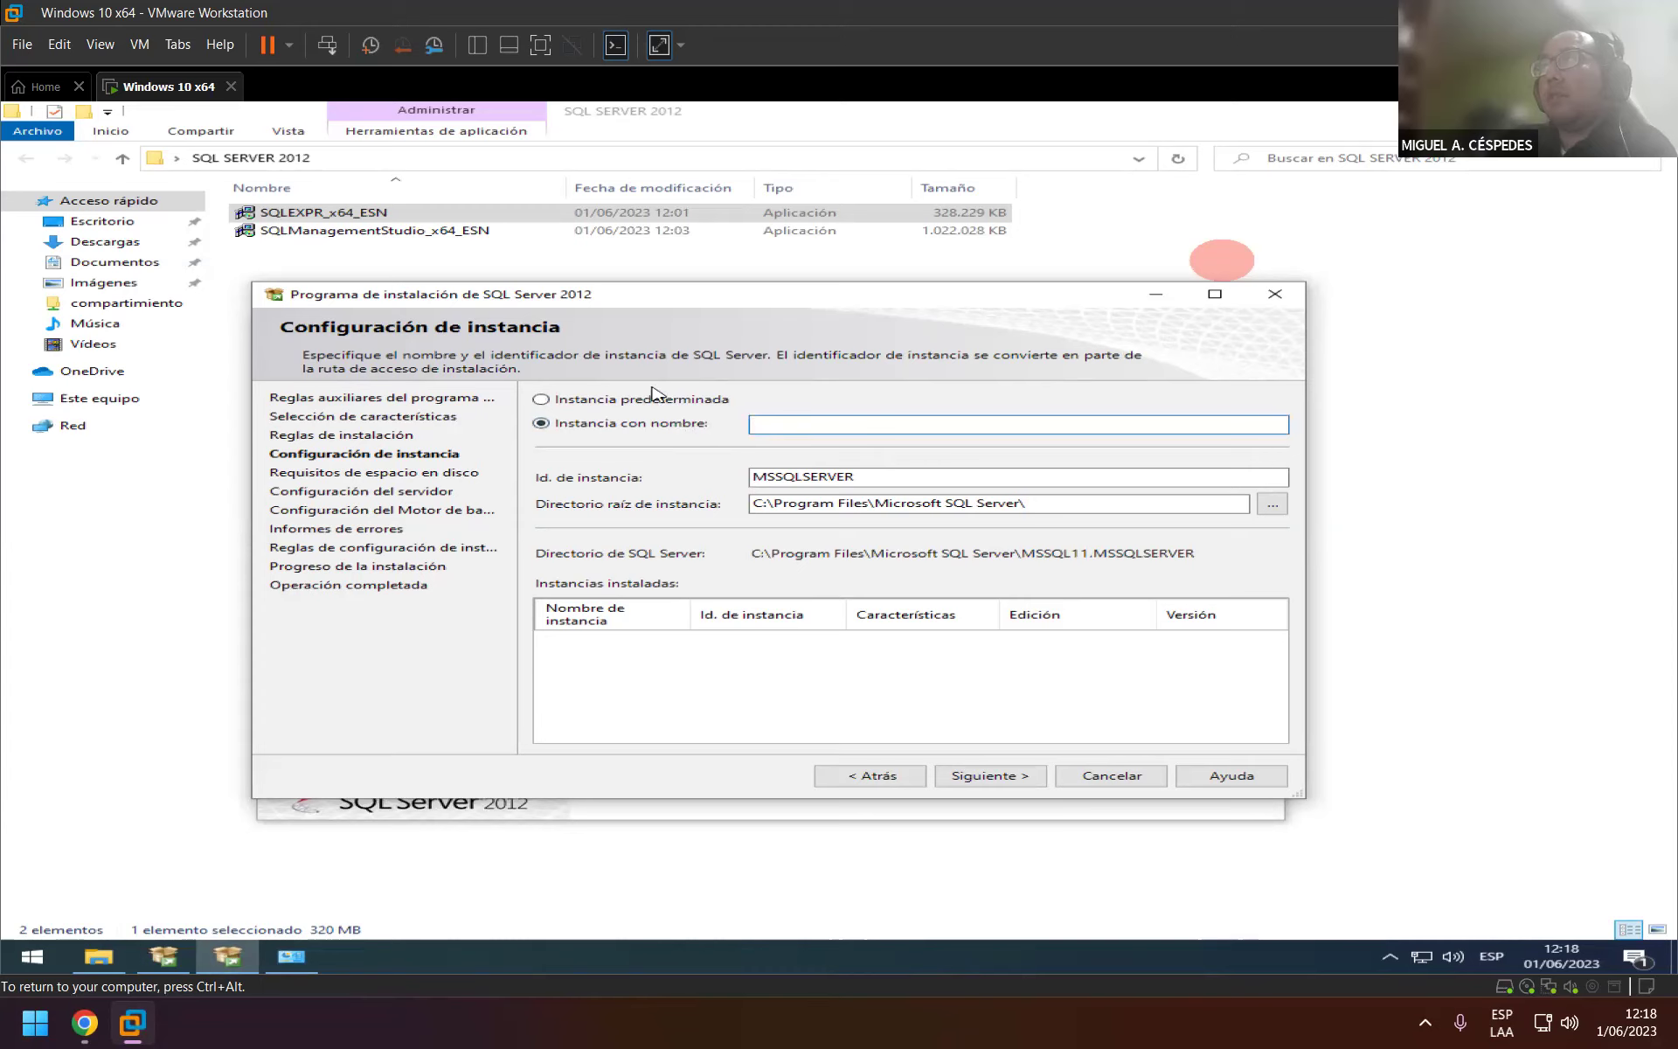
{"action": "left_click", "coordinate": [644, 404]}
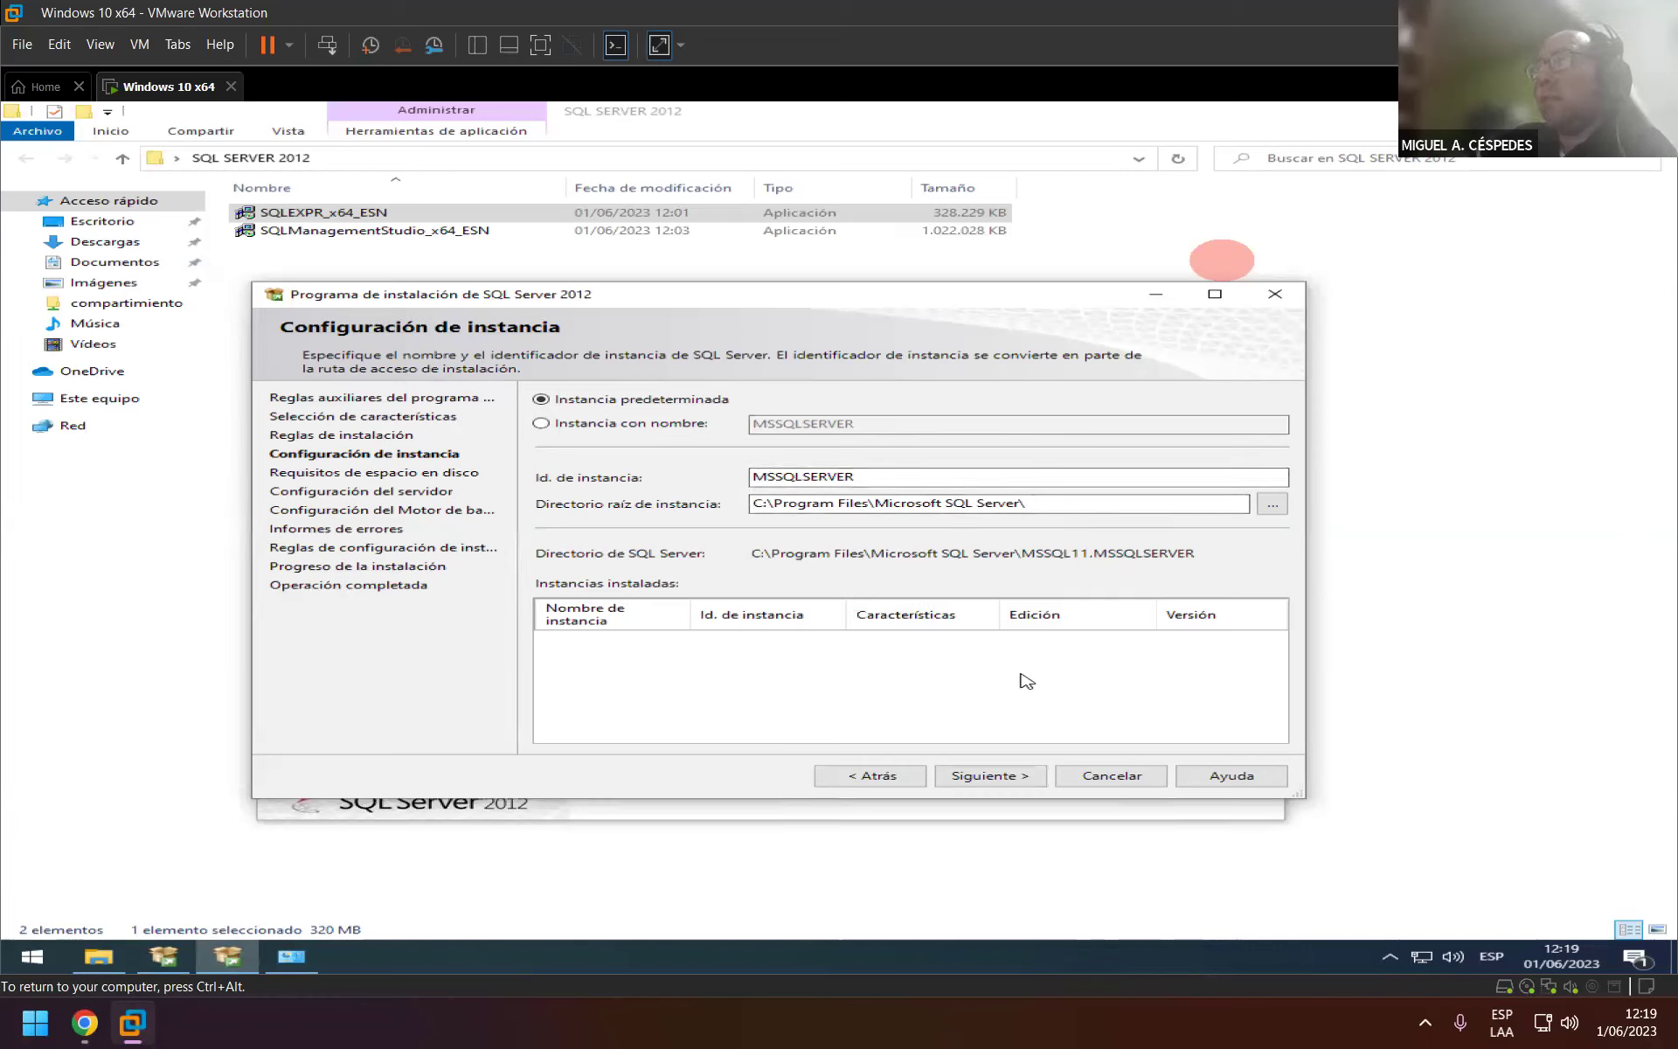
{"action": "left_click", "coordinate": [579, 426]}
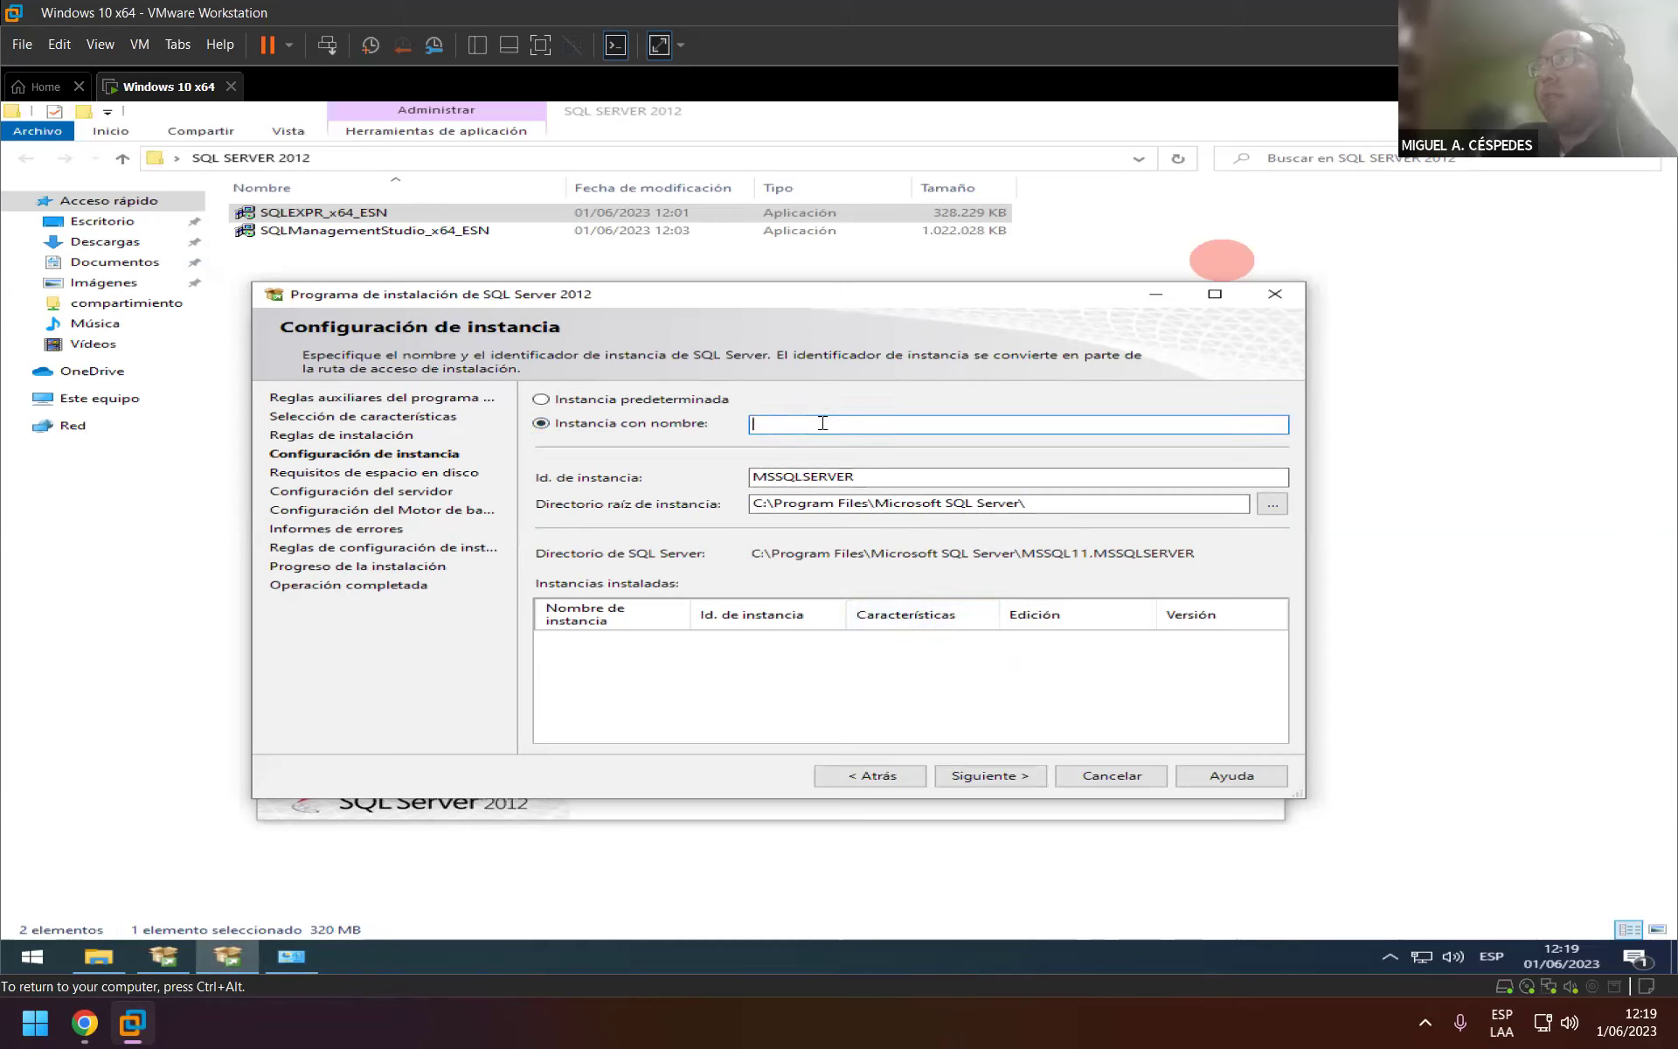
{"action": "left_click", "coordinate": [651, 402]}
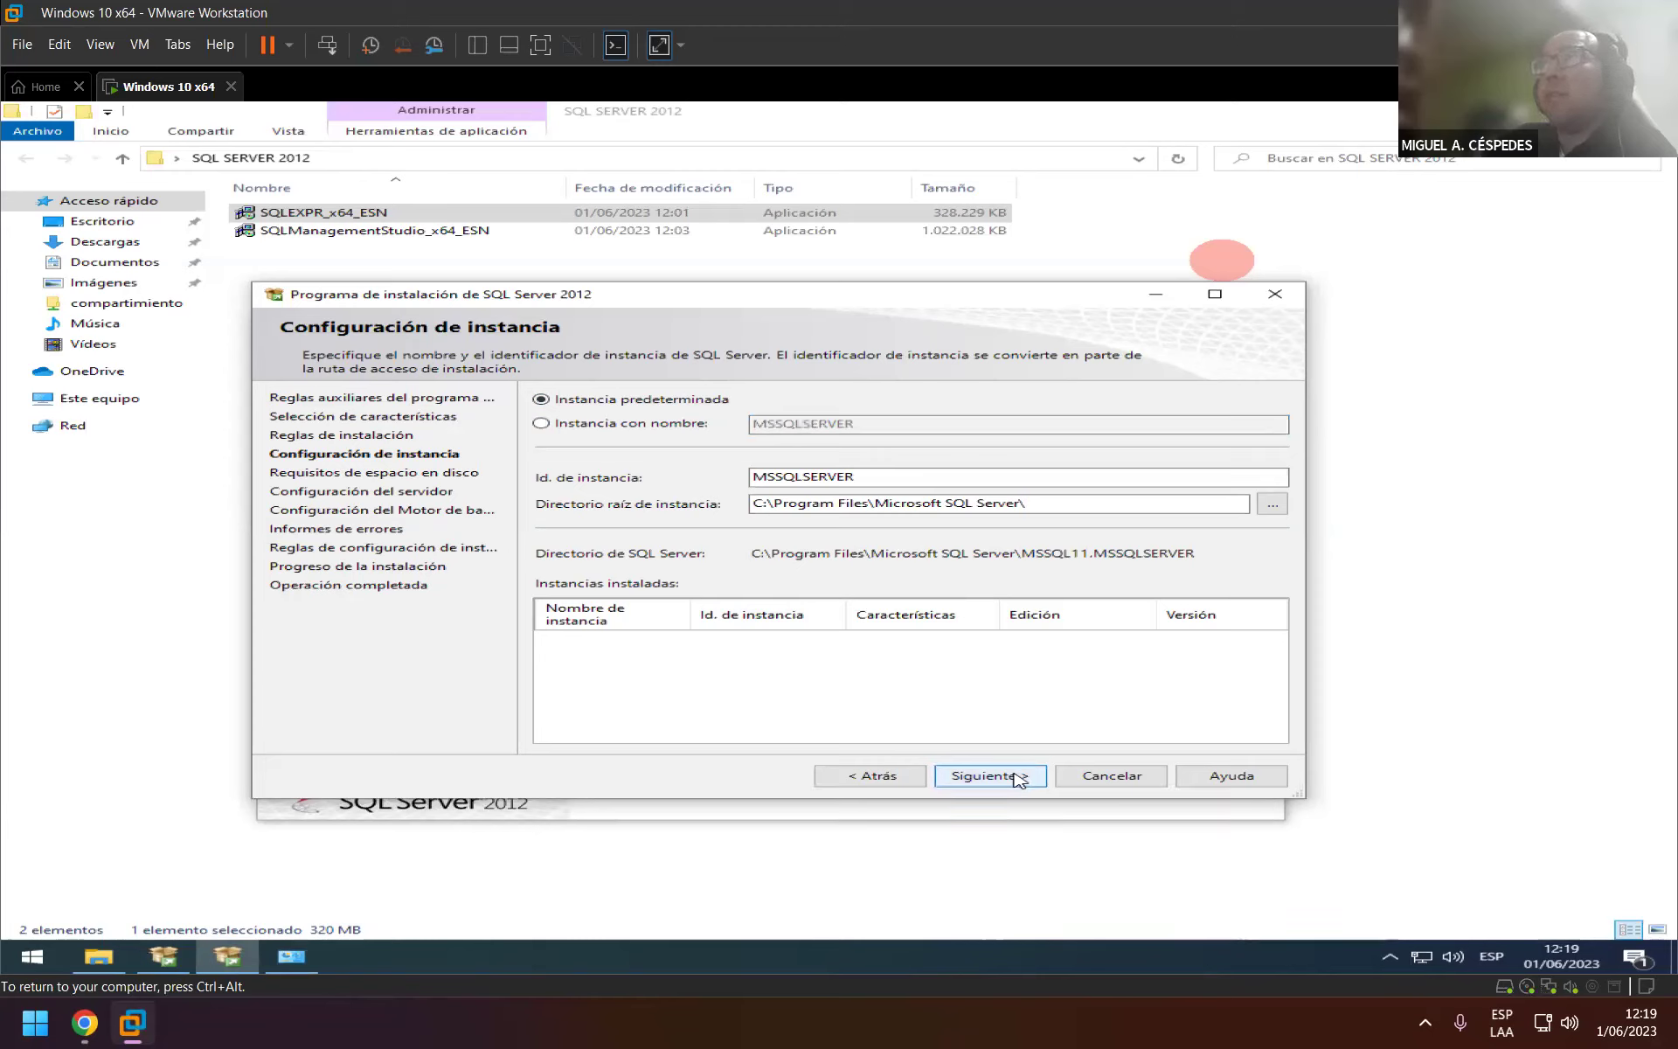
Move to Configuración del servidor and widen the Servicio and Nombre de cuenta columns to show full names.
{"action": "left_click", "coordinate": [1016, 776]}
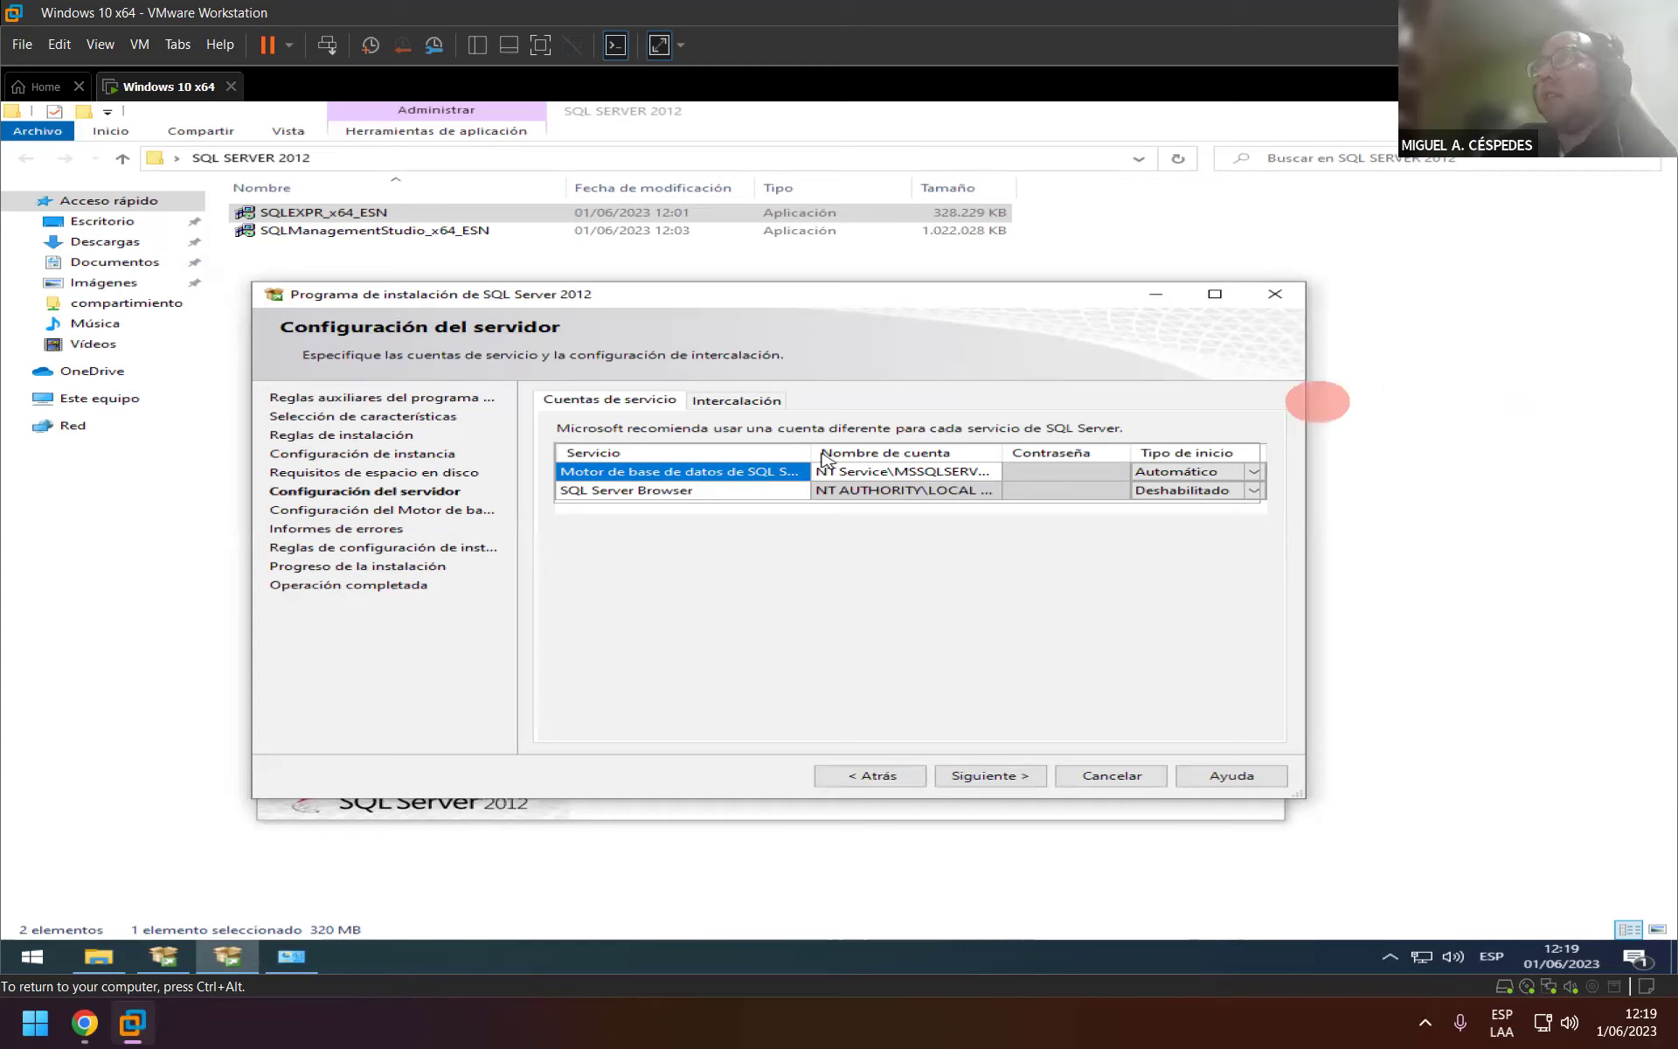
{"action": "mouse_move", "coordinate": [809, 453]}
{"action": "left_mouse_down"}
{"action": "mouse_move", "coordinate": [877, 453]}
{"action": "mouse_move", "coordinate": [827, 453]}
{"action": "left_mouse_up"}
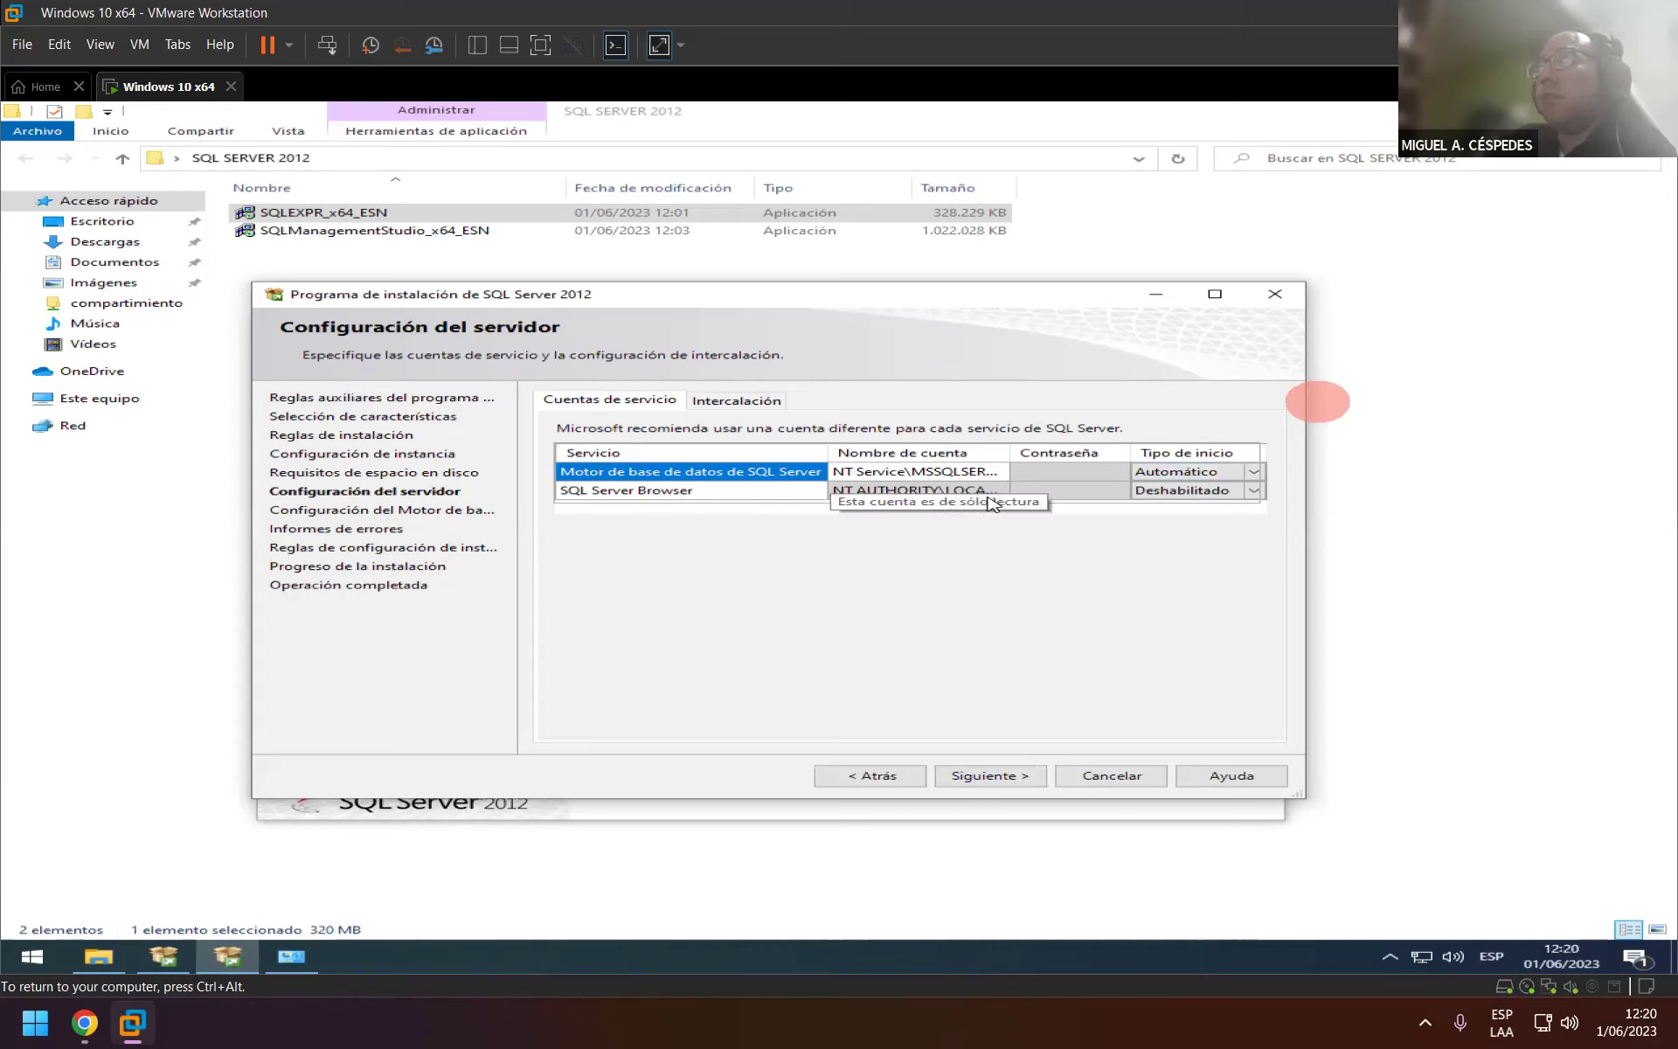
{"action": "left_click_drag", "start_coordinate": [1006, 450], "coordinate": [1059, 454]}
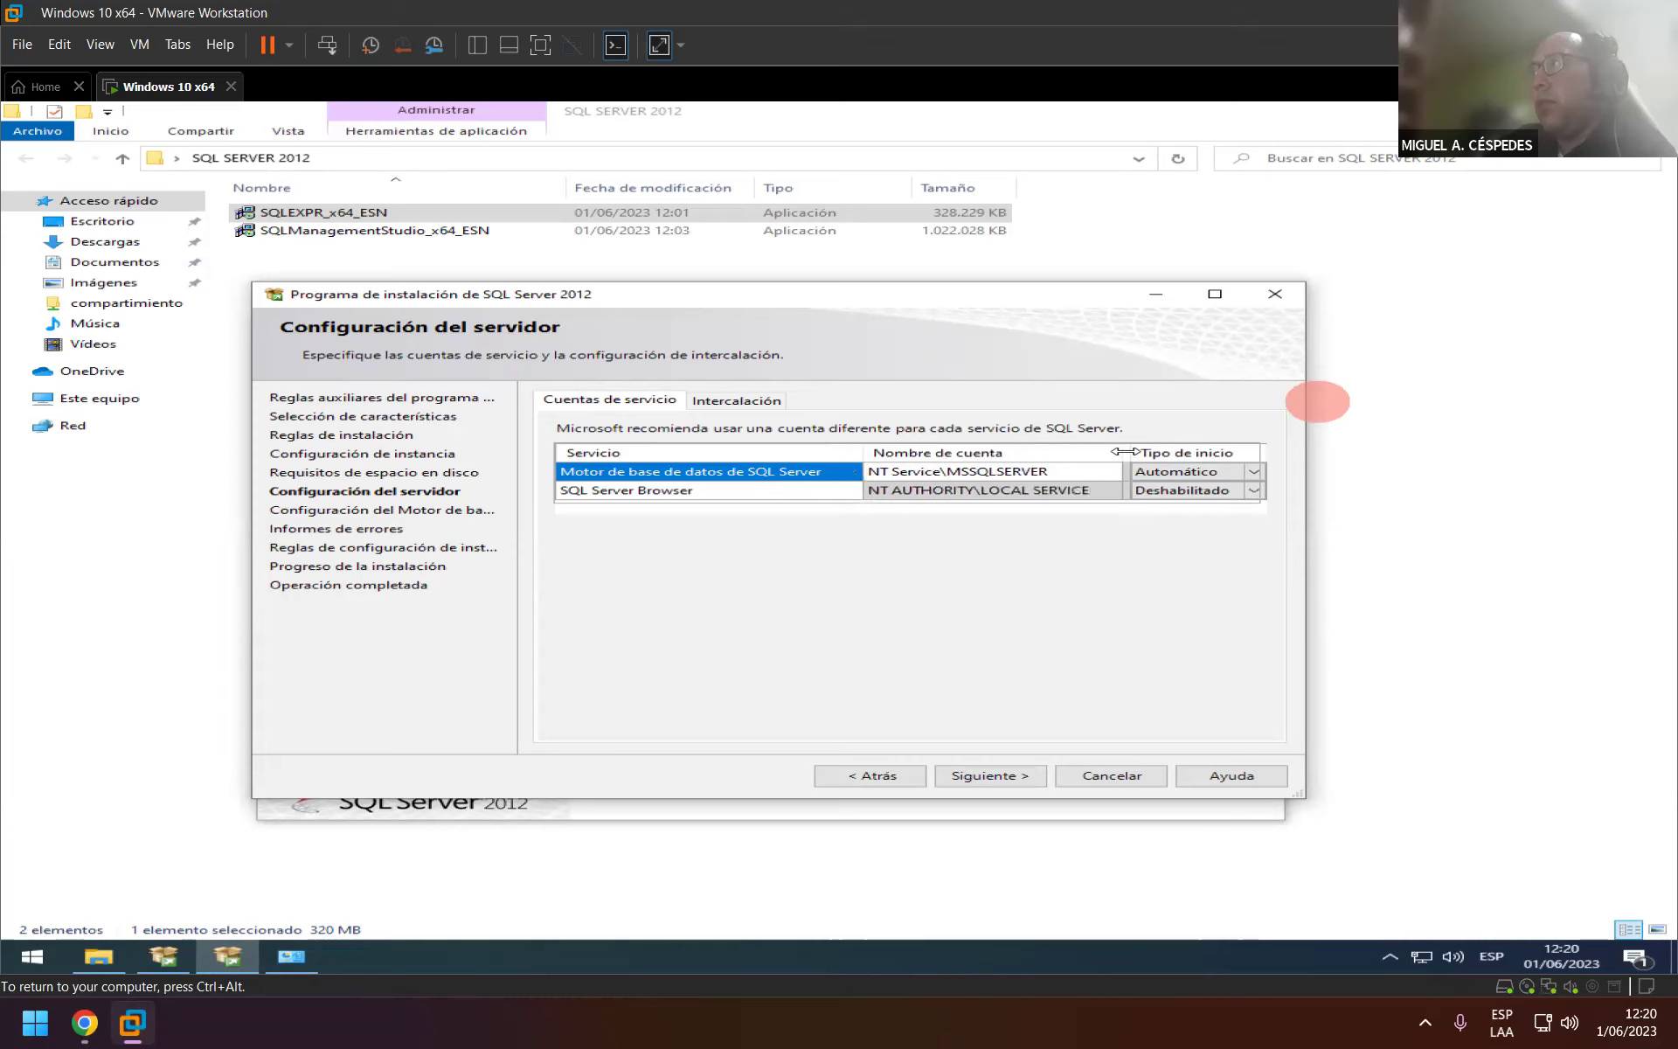
{"action": "left_click_drag", "start_coordinate": [1123, 451], "coordinate": [1082, 455]}
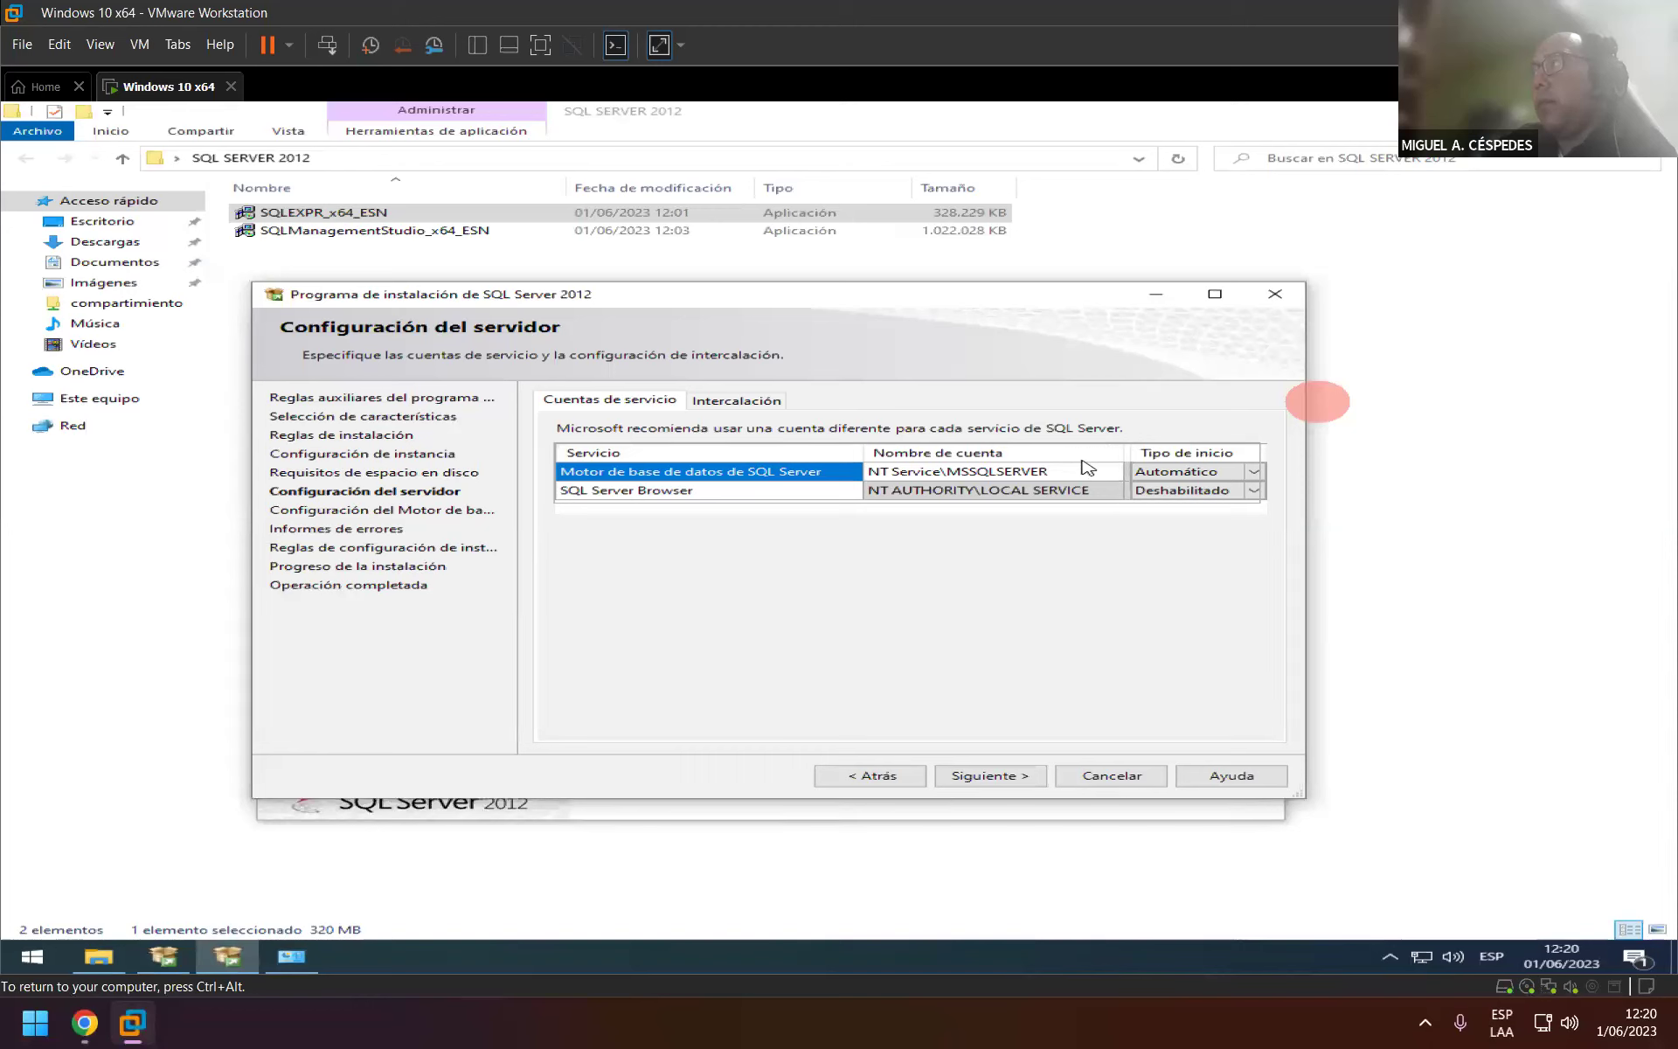
Set the SQL Server Browser service's Tipo de inicio to Automático.
{"action": "left_click", "coordinate": [610, 497]}
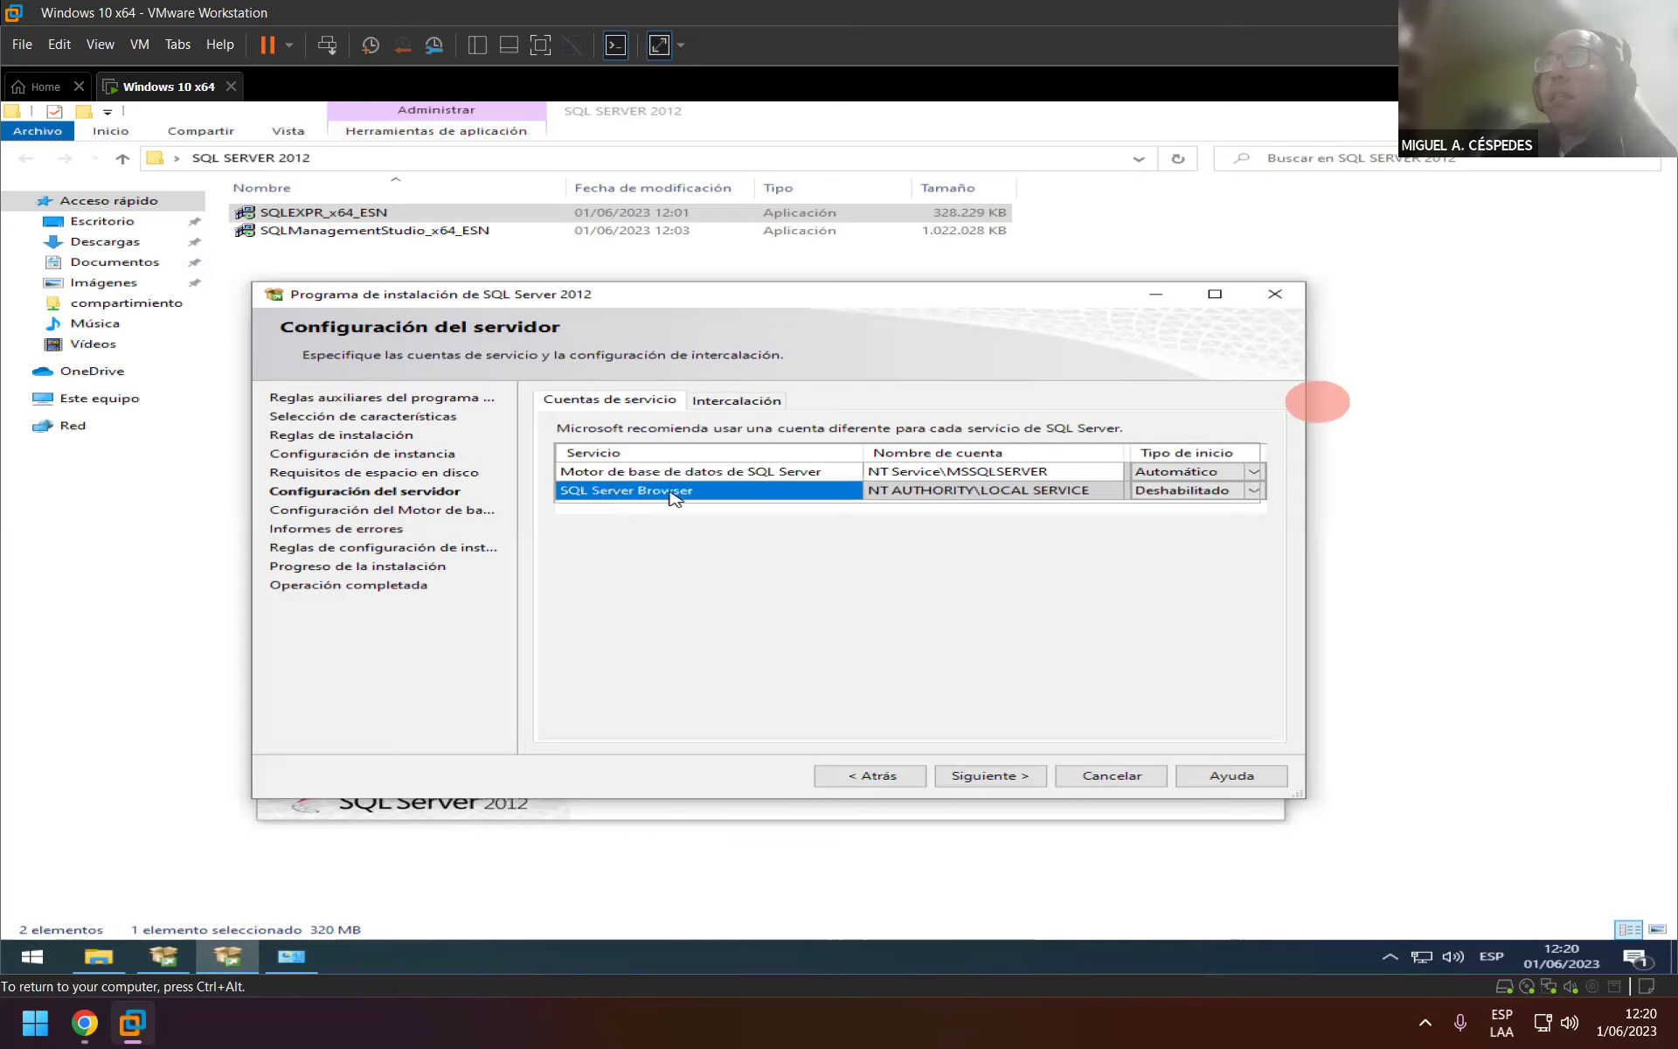
{"action": "left_click", "coordinate": [1174, 491]}
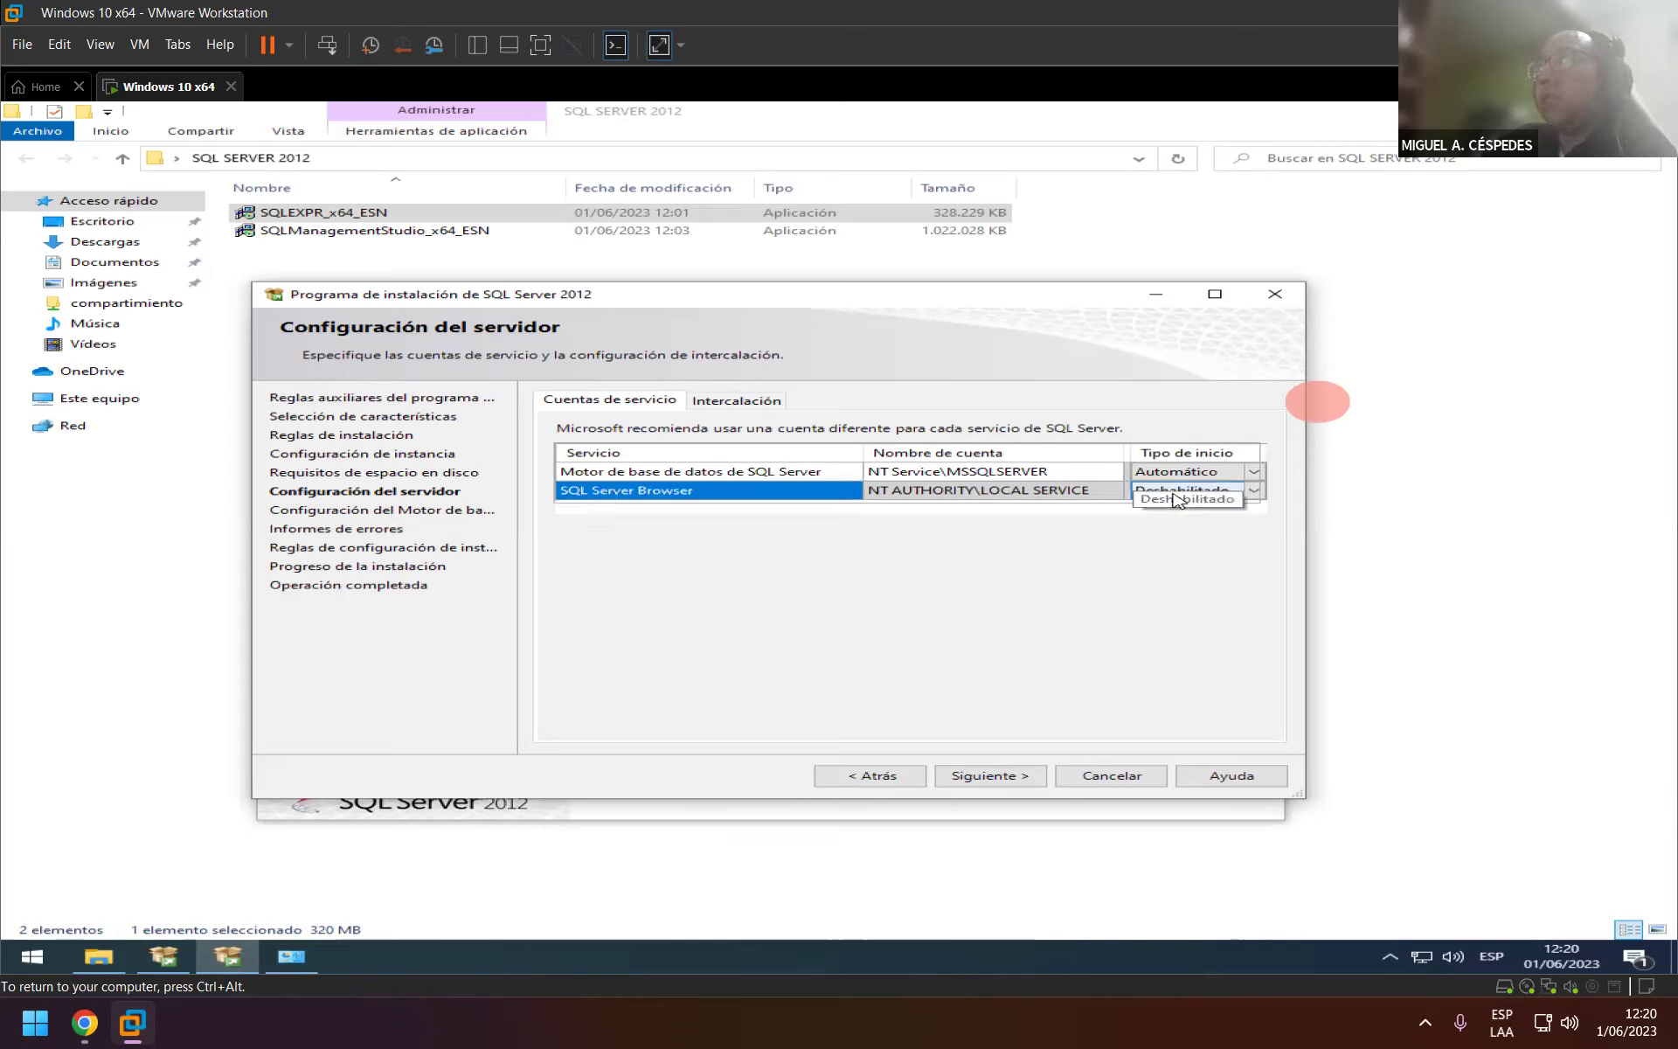
{"action": "left_click", "coordinate": [1252, 493]}
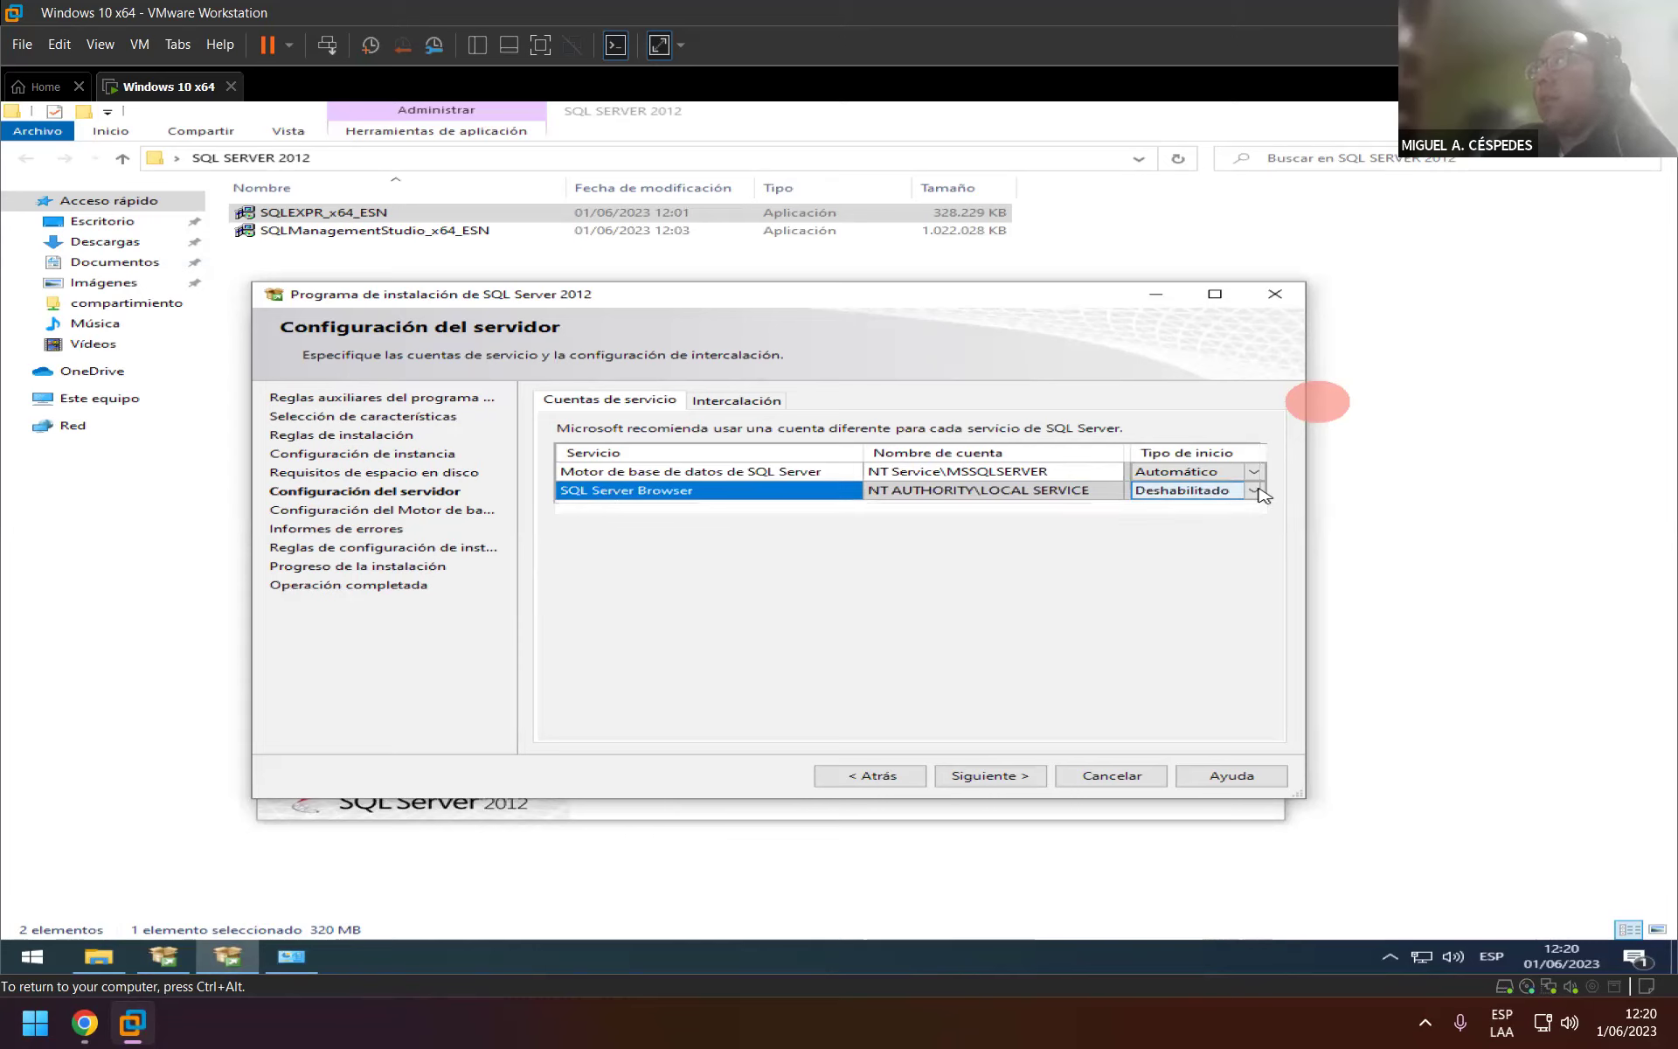
{"action": "left_click", "coordinate": [1176, 507]}
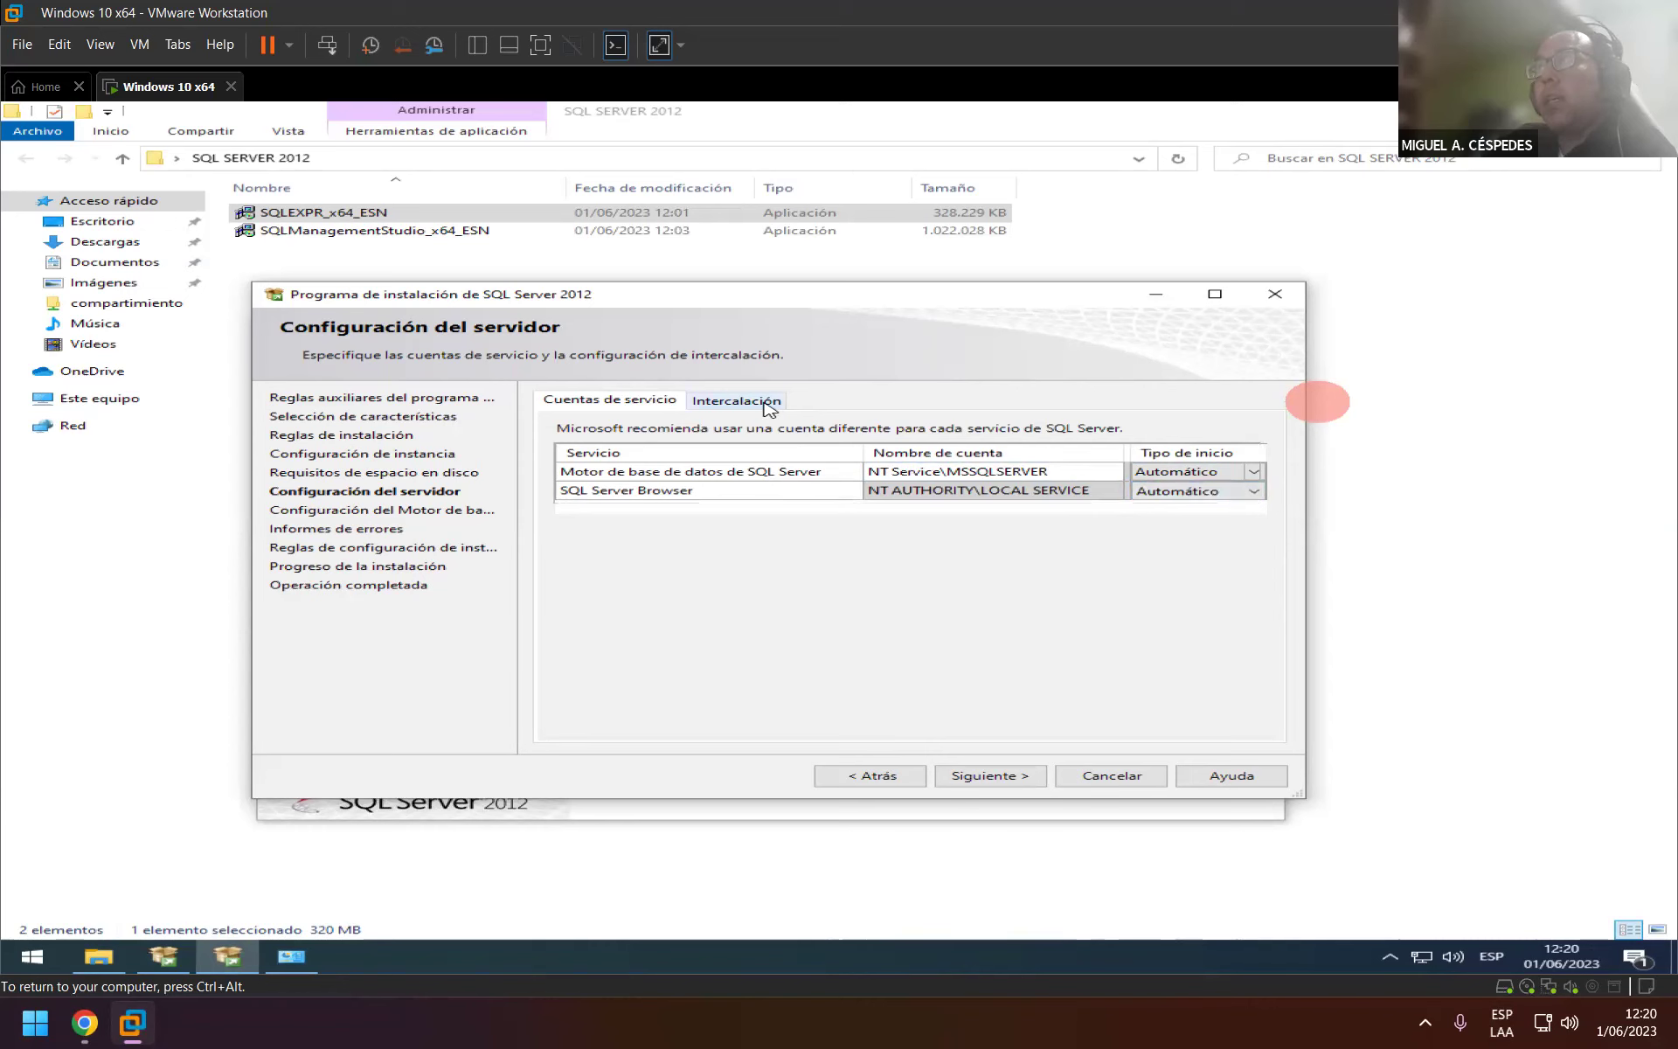
Check the Modern_Spanish_CI_AS collation, return to Cuentas de servicio, and advance to Database Engine configuration.
{"action": "left_click", "coordinate": [767, 409]}
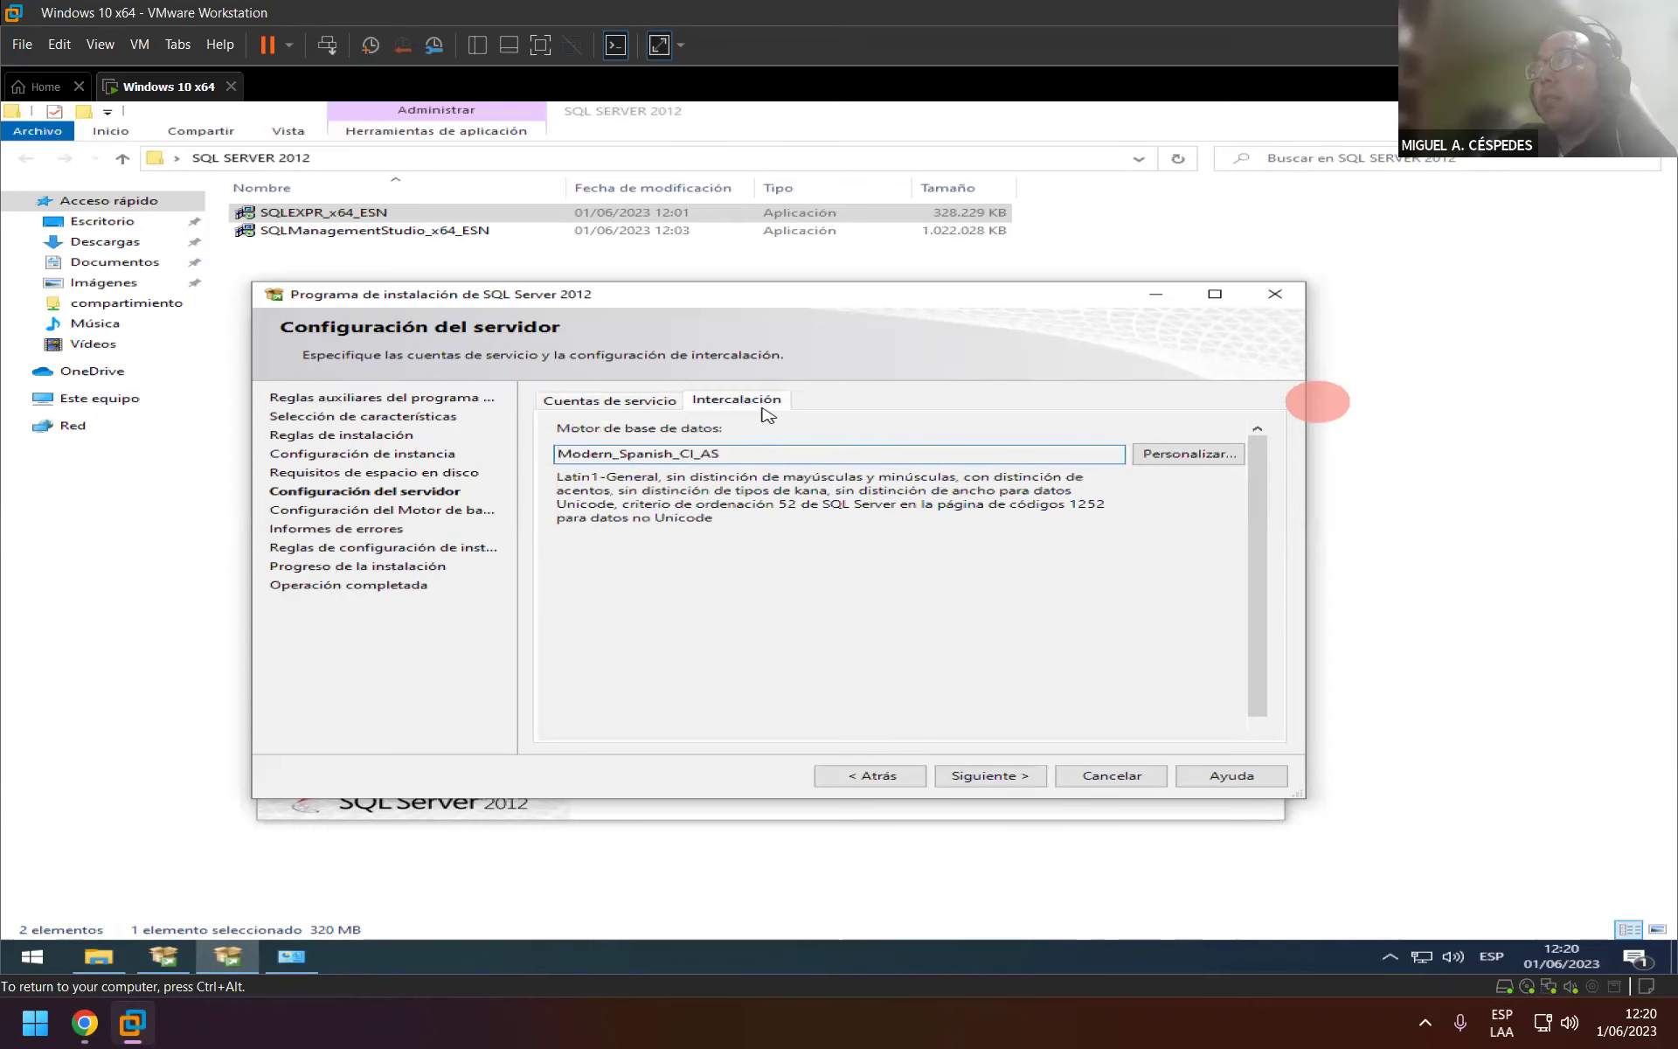
{"action": "left_click", "coordinate": [589, 400]}
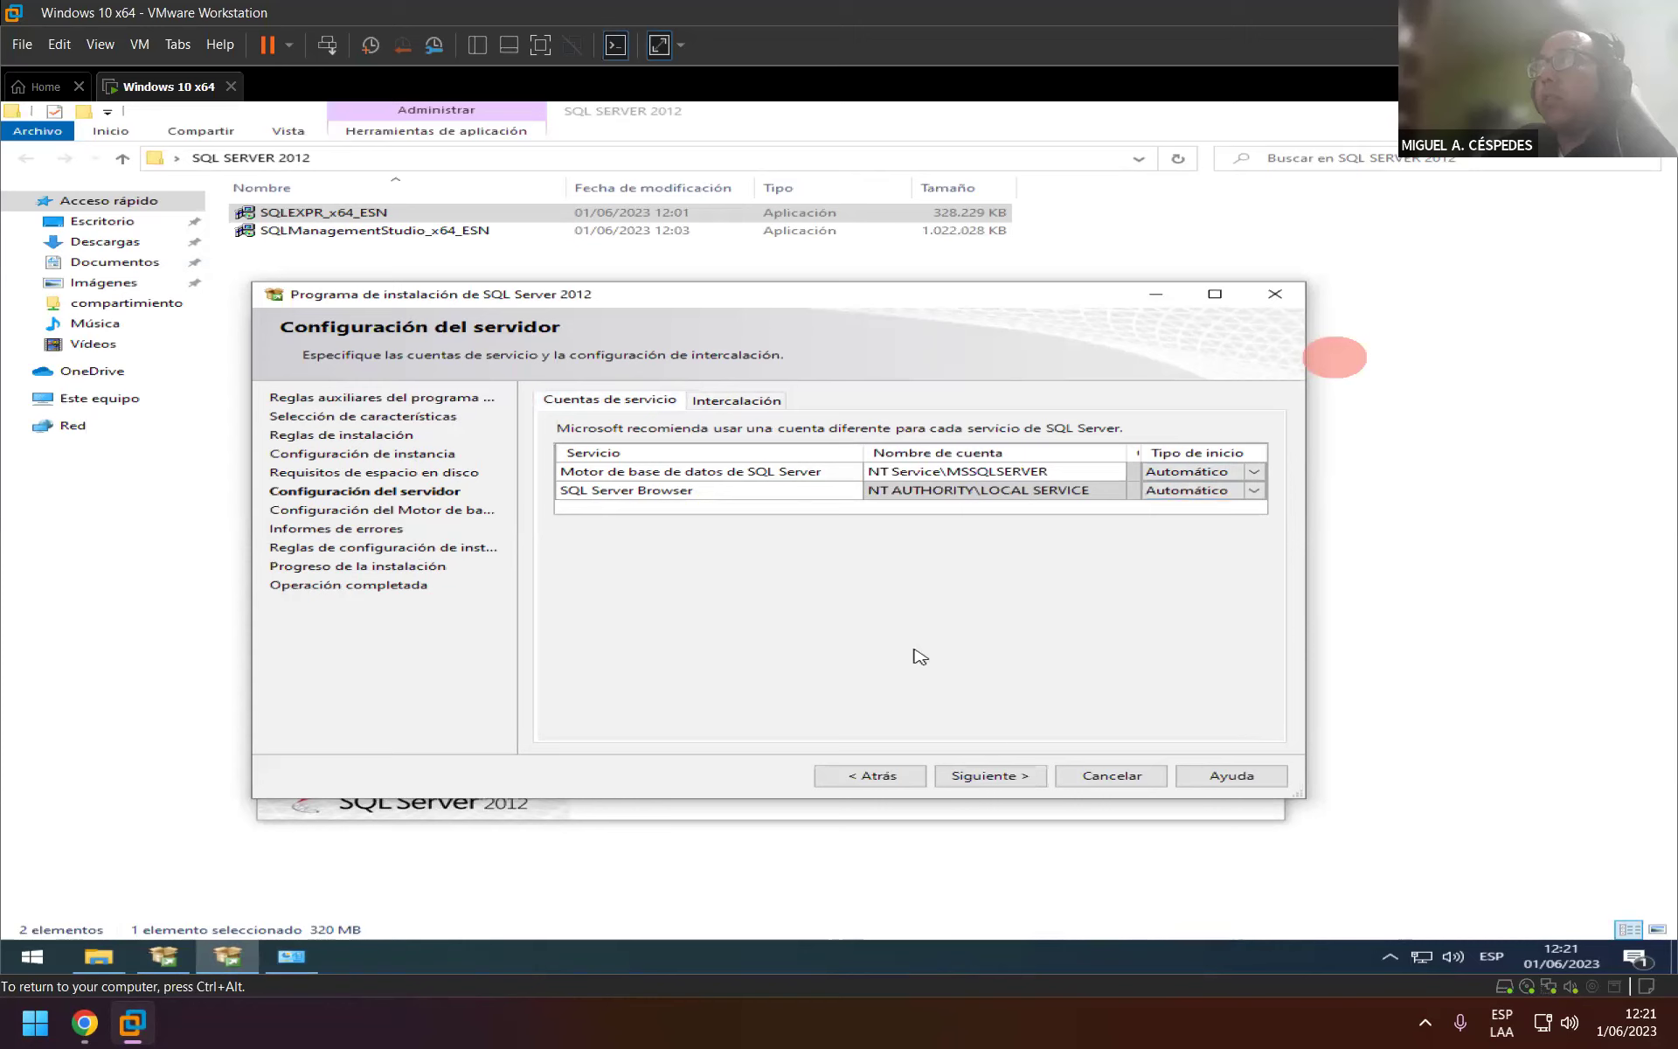
{"action": "left_click", "coordinate": [1029, 781]}
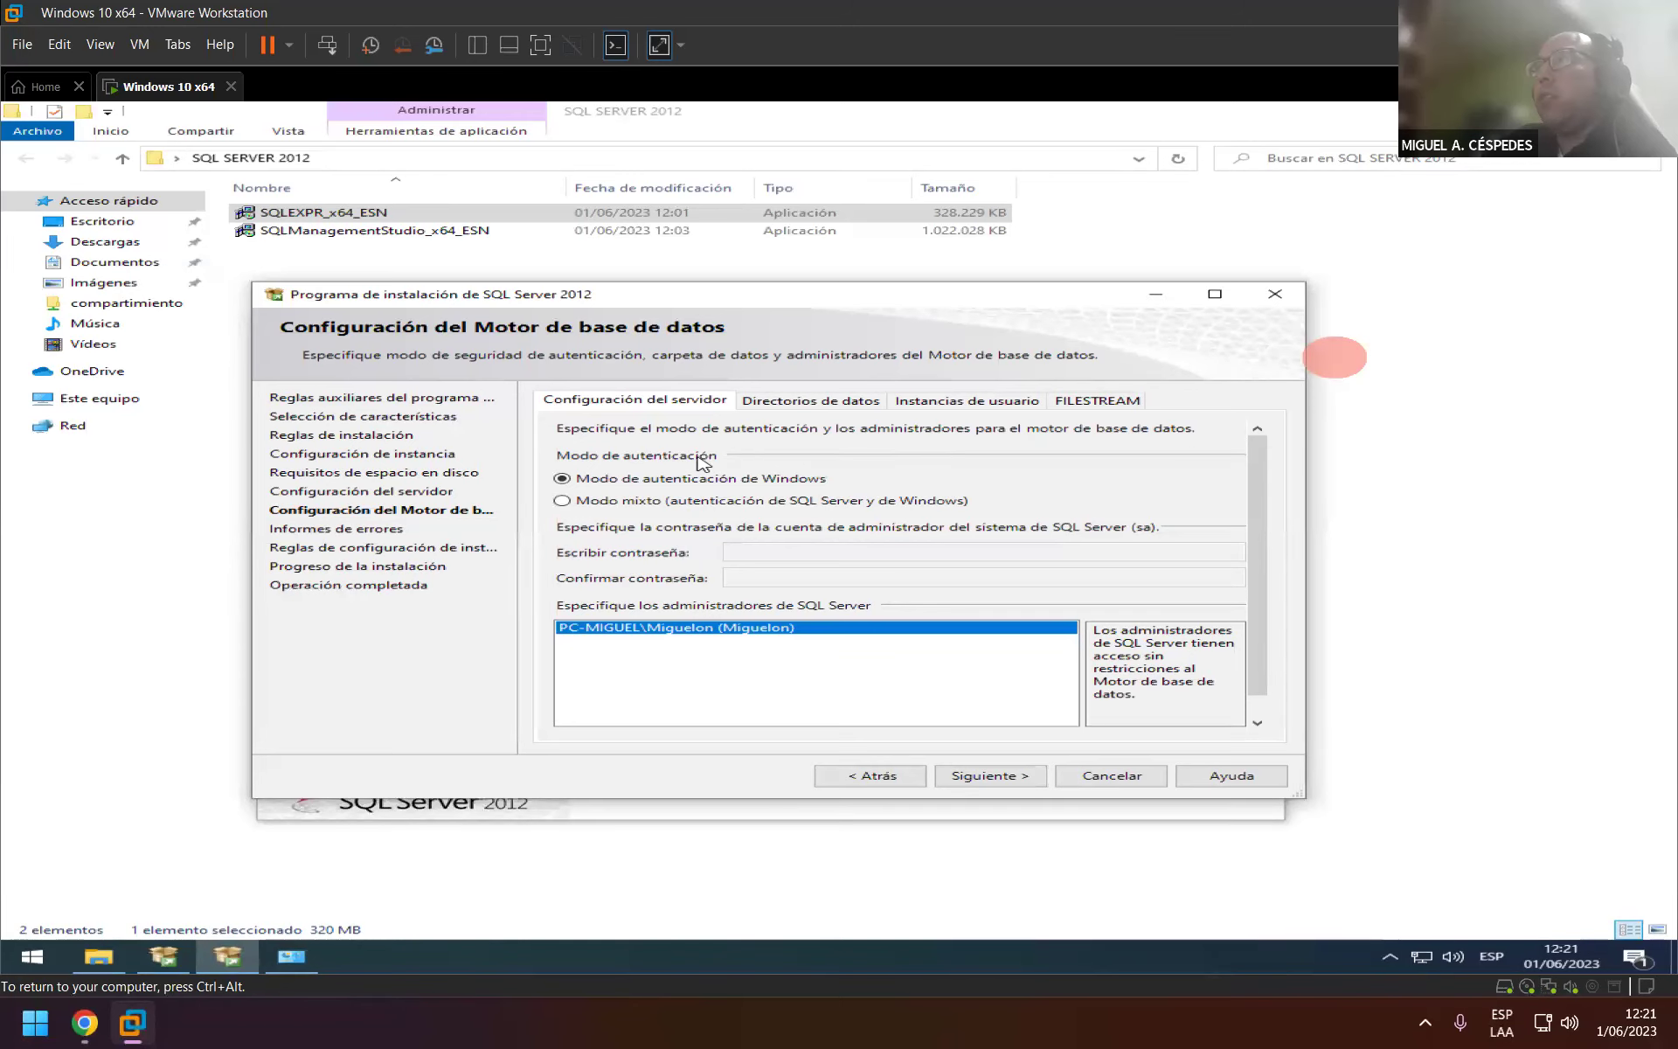
Review the data directories, Instancias de usuario and FILESTREAM tabs, then return to Configuración del servidor.
{"action": "left_click", "coordinate": [841, 404]}
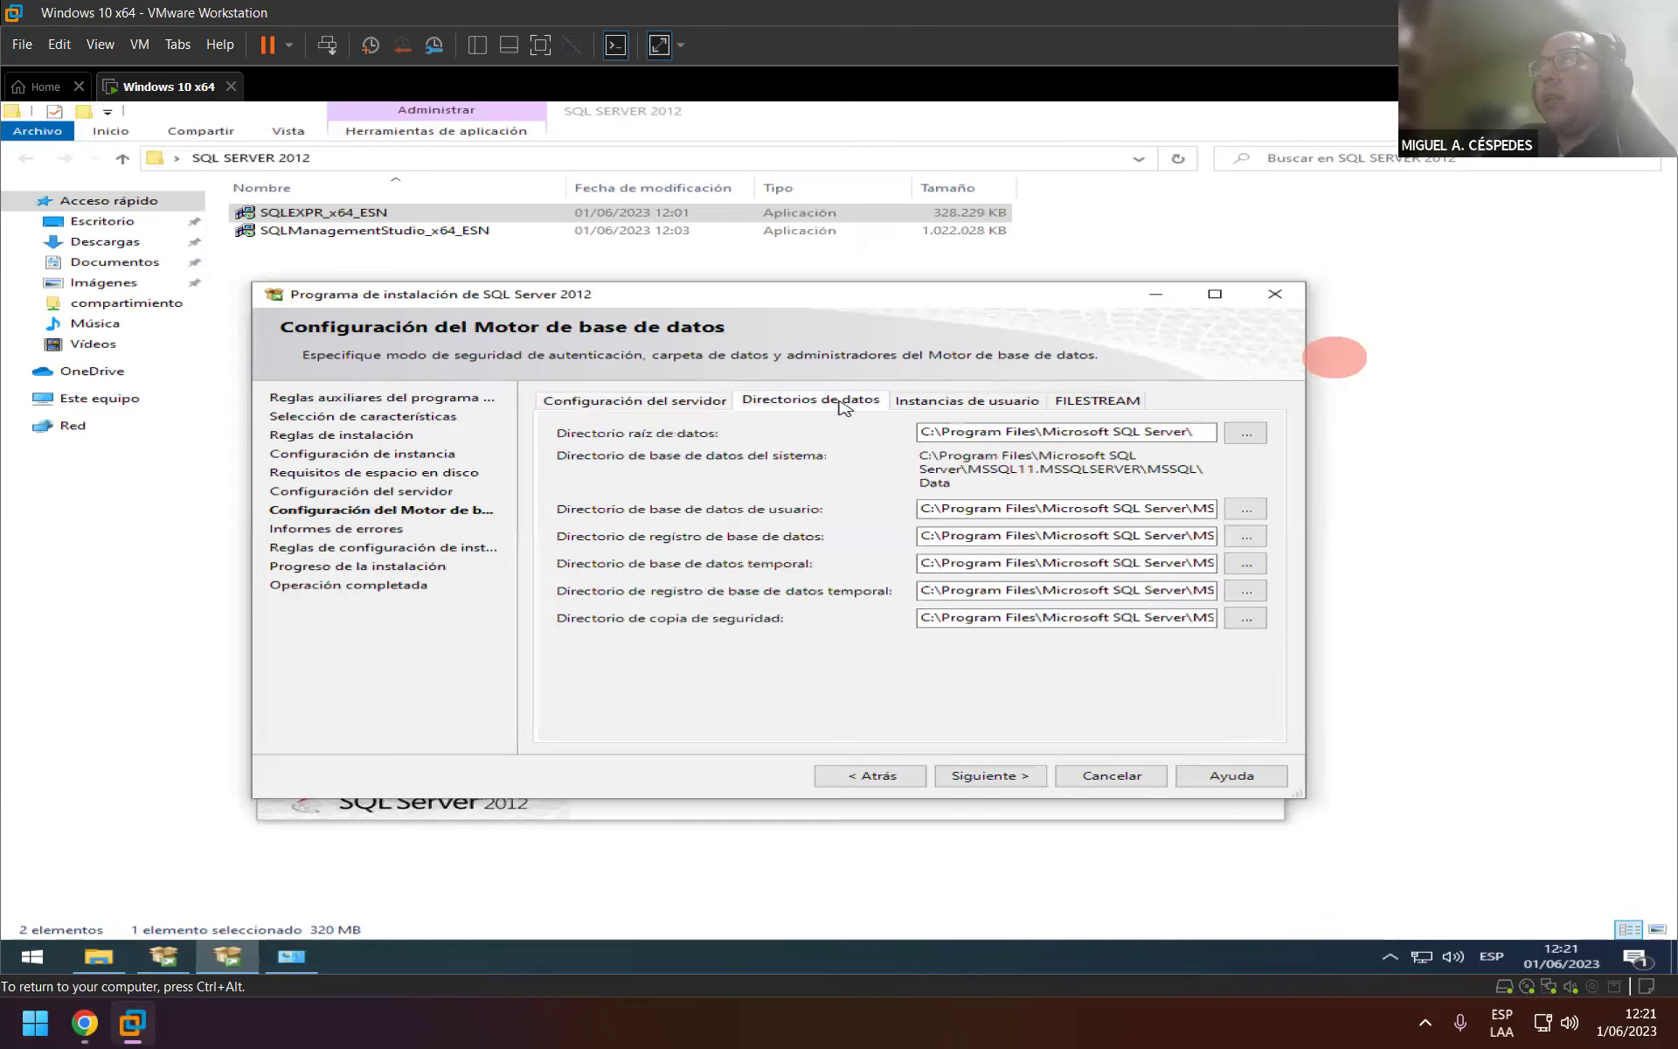
{"action": "left_click", "coordinate": [973, 407]}
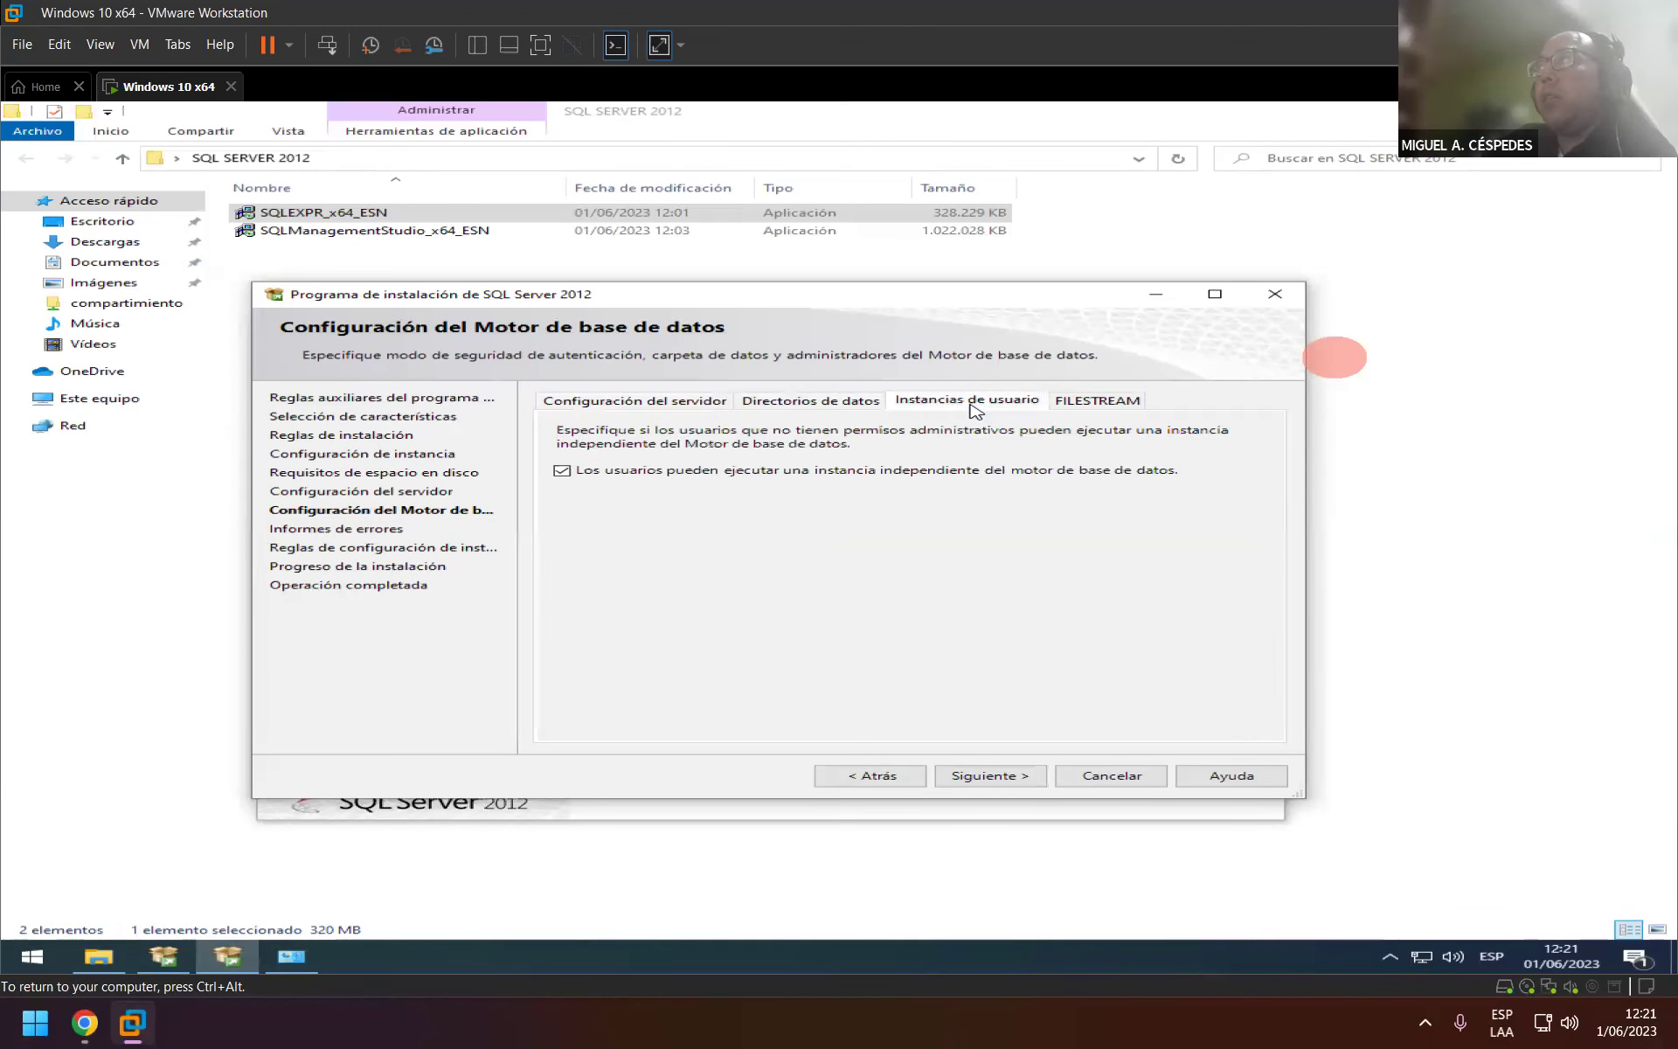
{"action": "left_click", "coordinate": [1114, 407]}
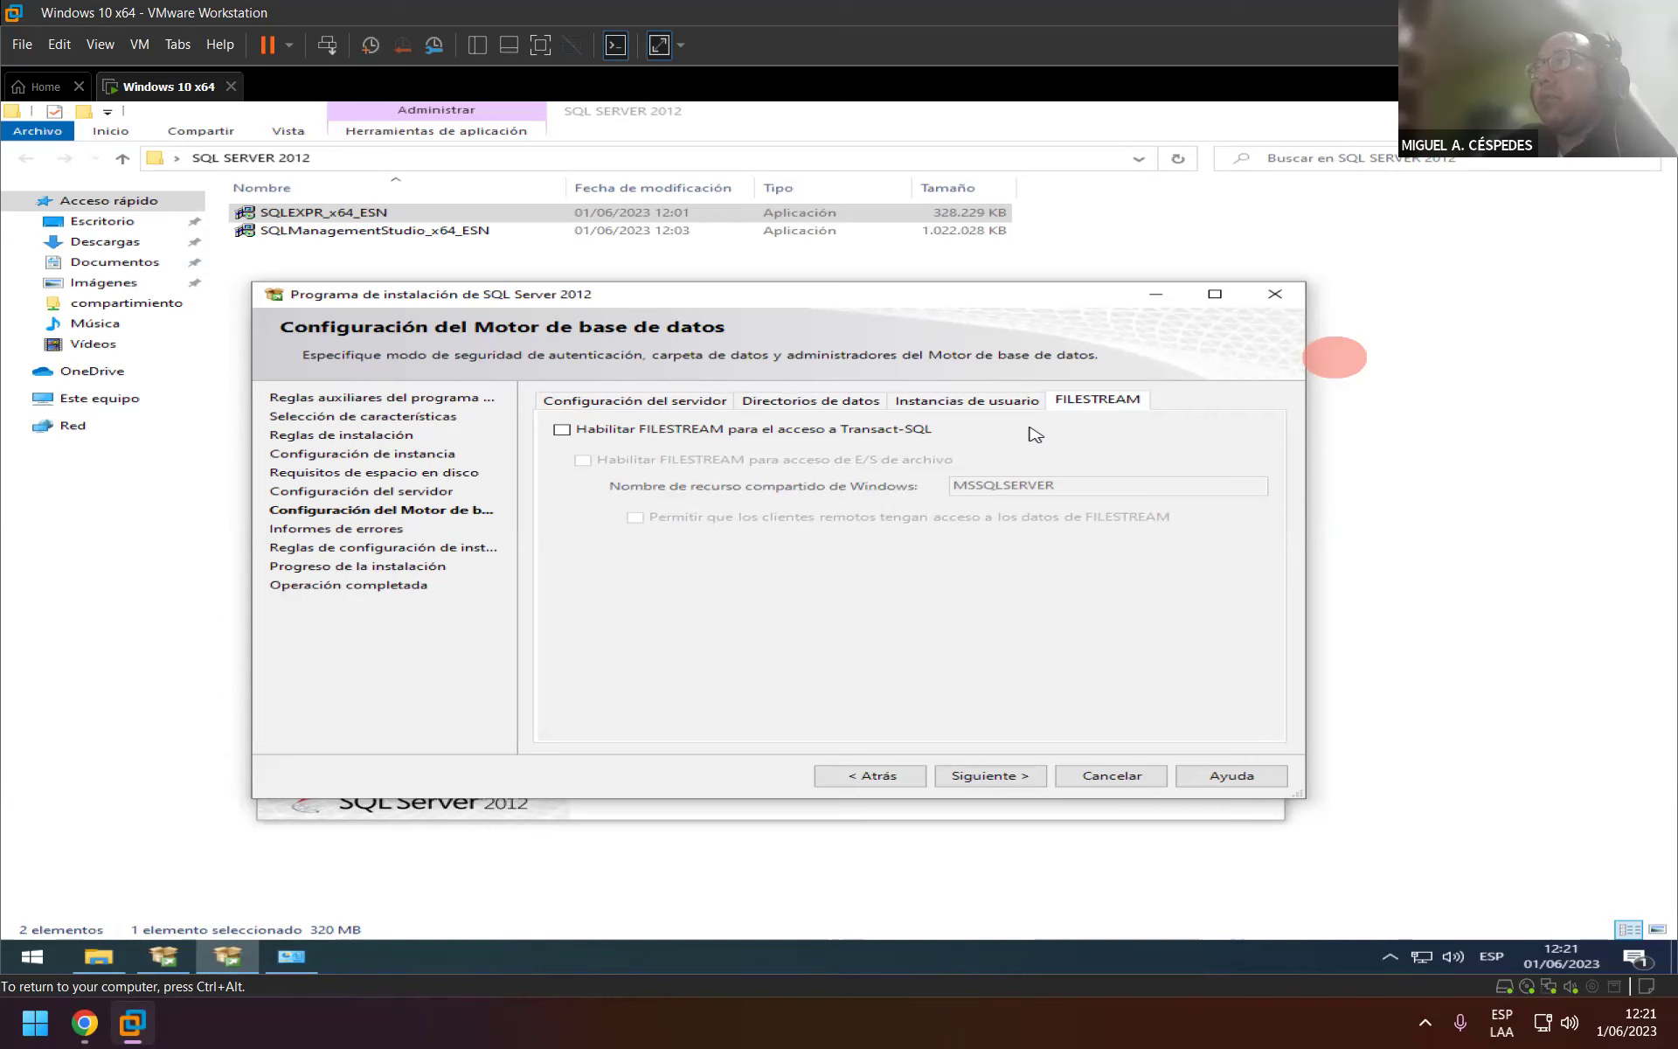
{"action": "left_click", "coordinate": [665, 404]}
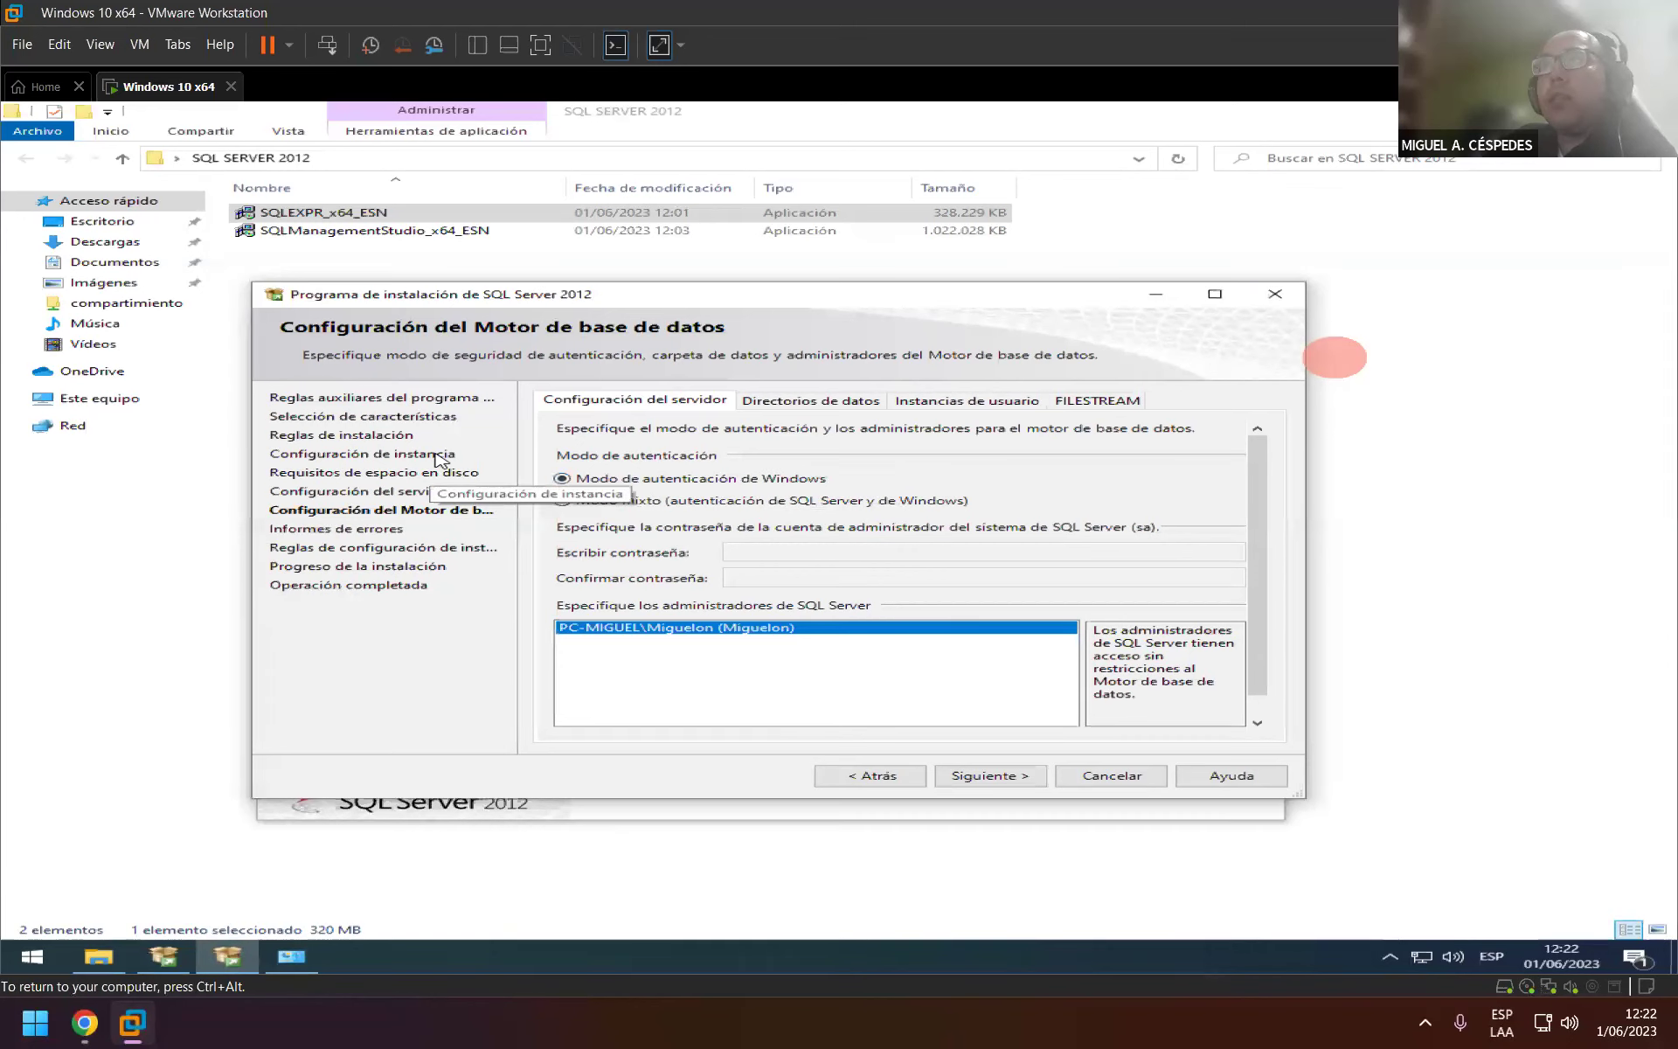
Go back three pages to instance configuration, keep MSSQLSERVER, and move forward two pages again.
{"action": "left_click", "coordinate": [896, 775]}
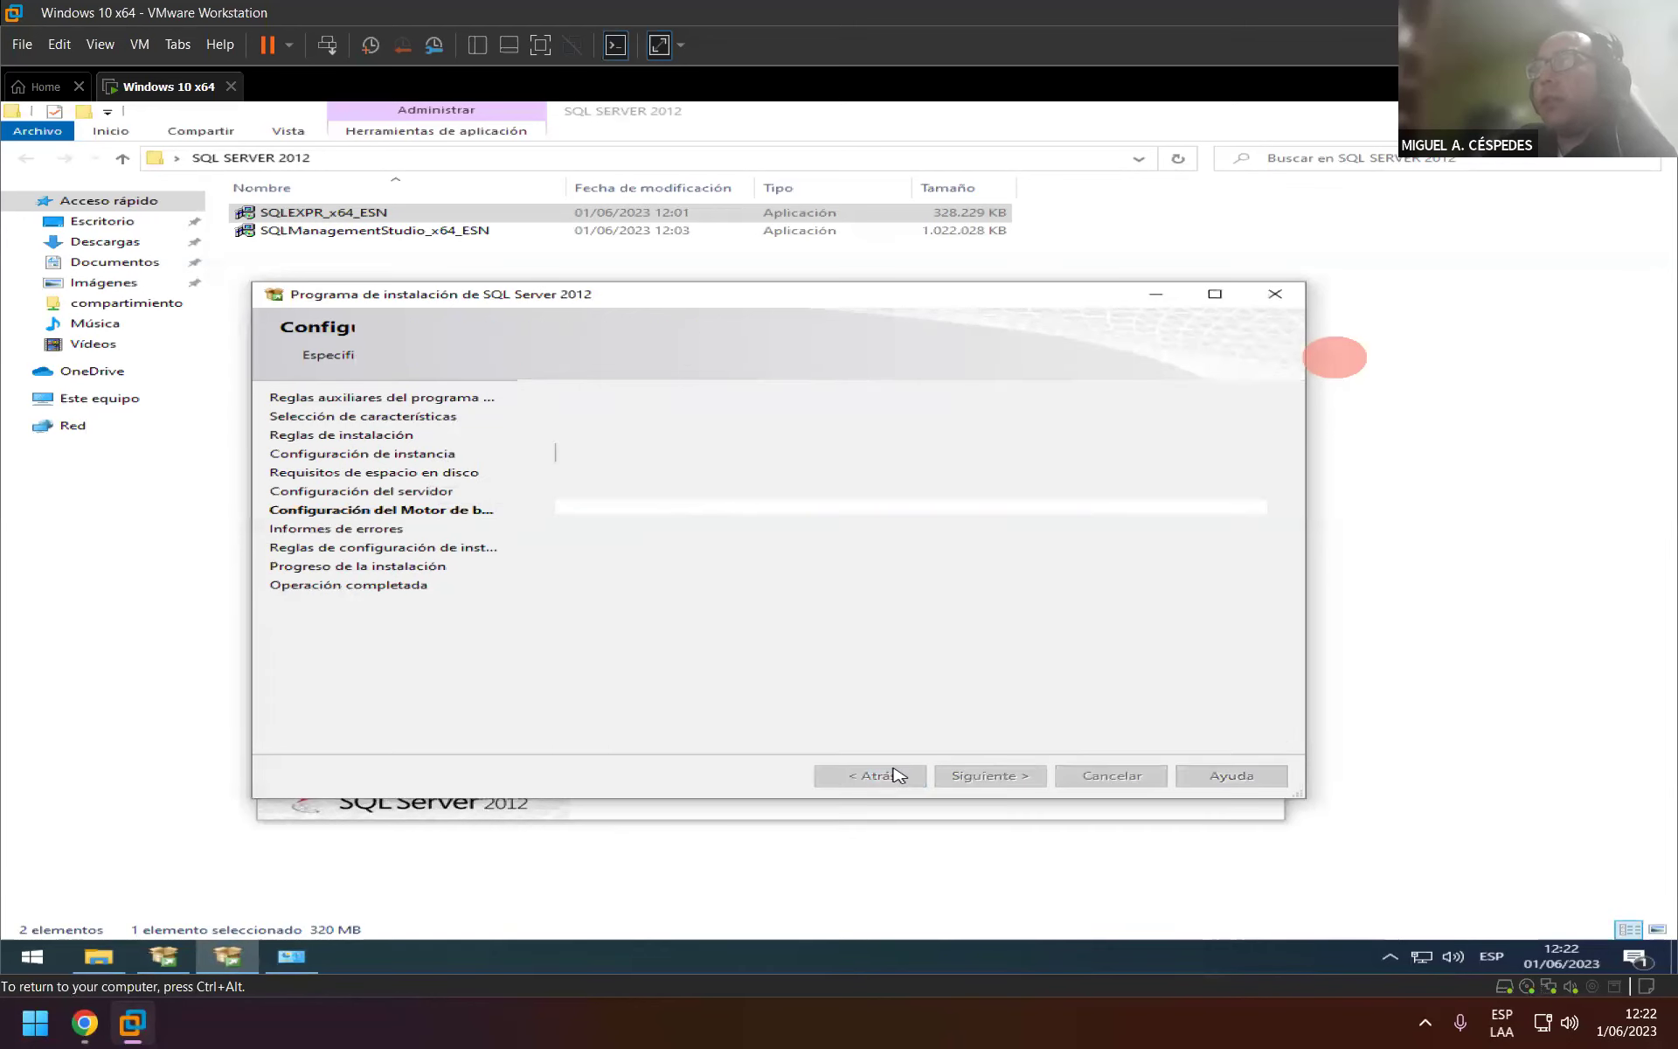
{"action": "left_click", "coordinate": [896, 775]}
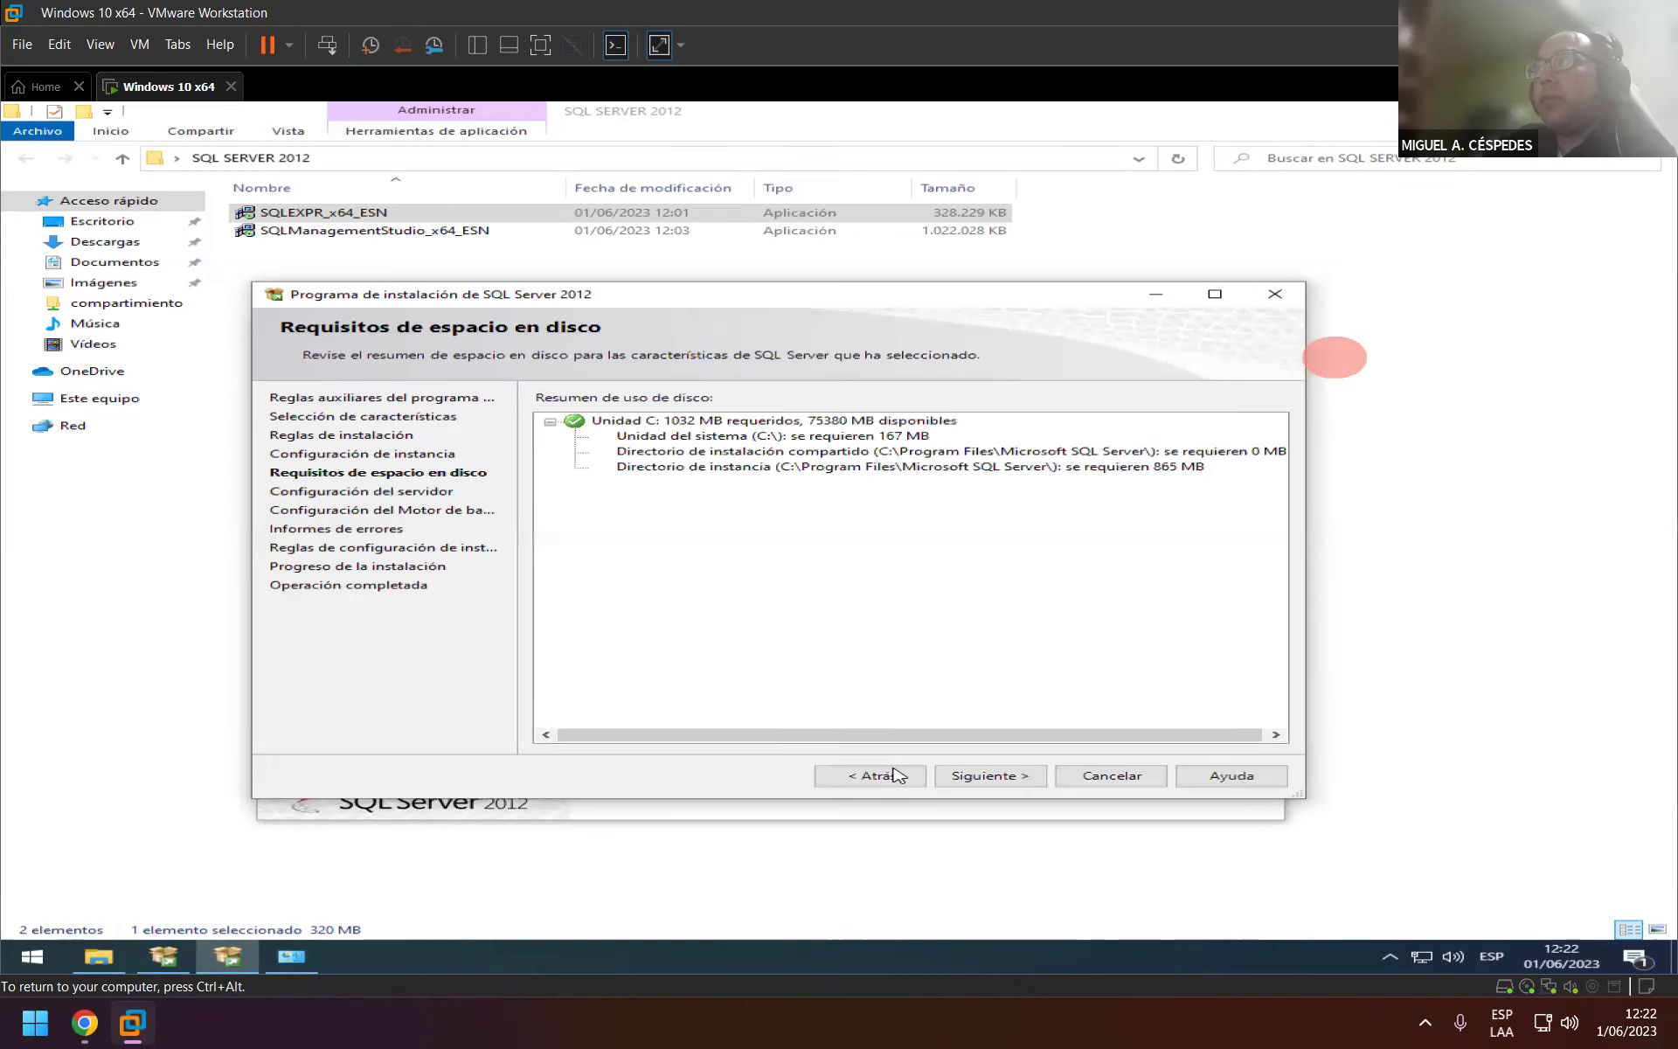
{"action": "left_click", "coordinate": [895, 775]}
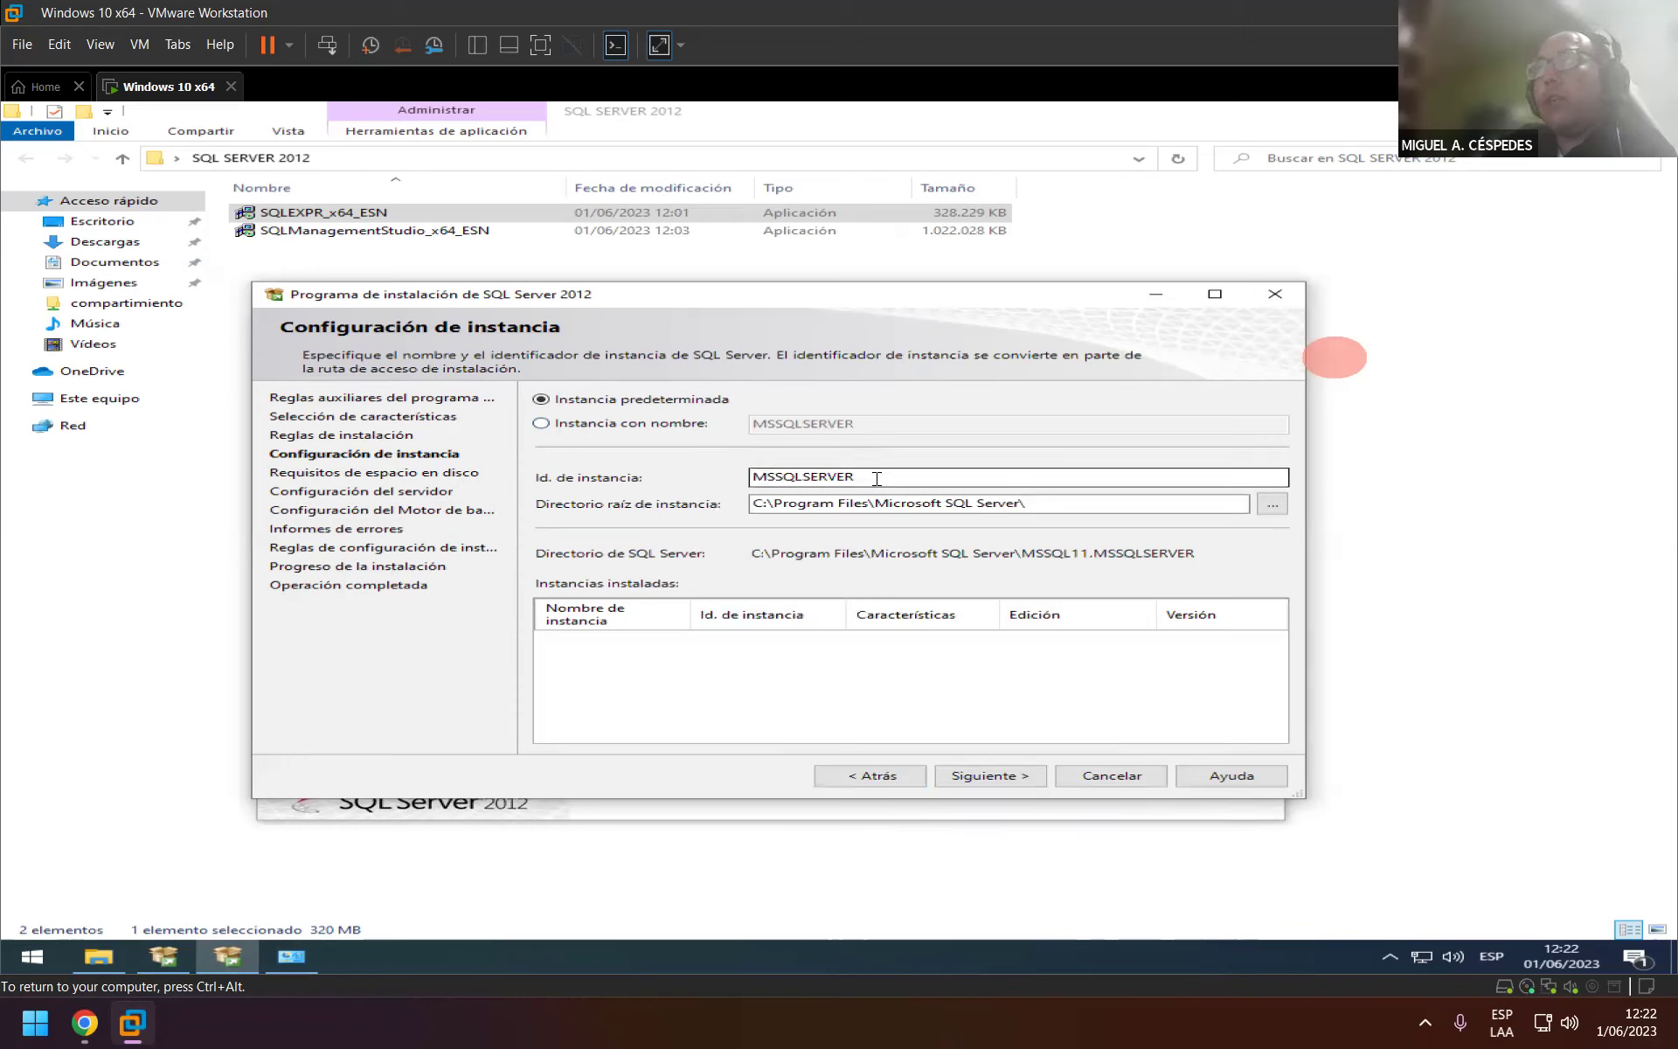
{"action": "left_click", "coordinate": [1010, 775]}
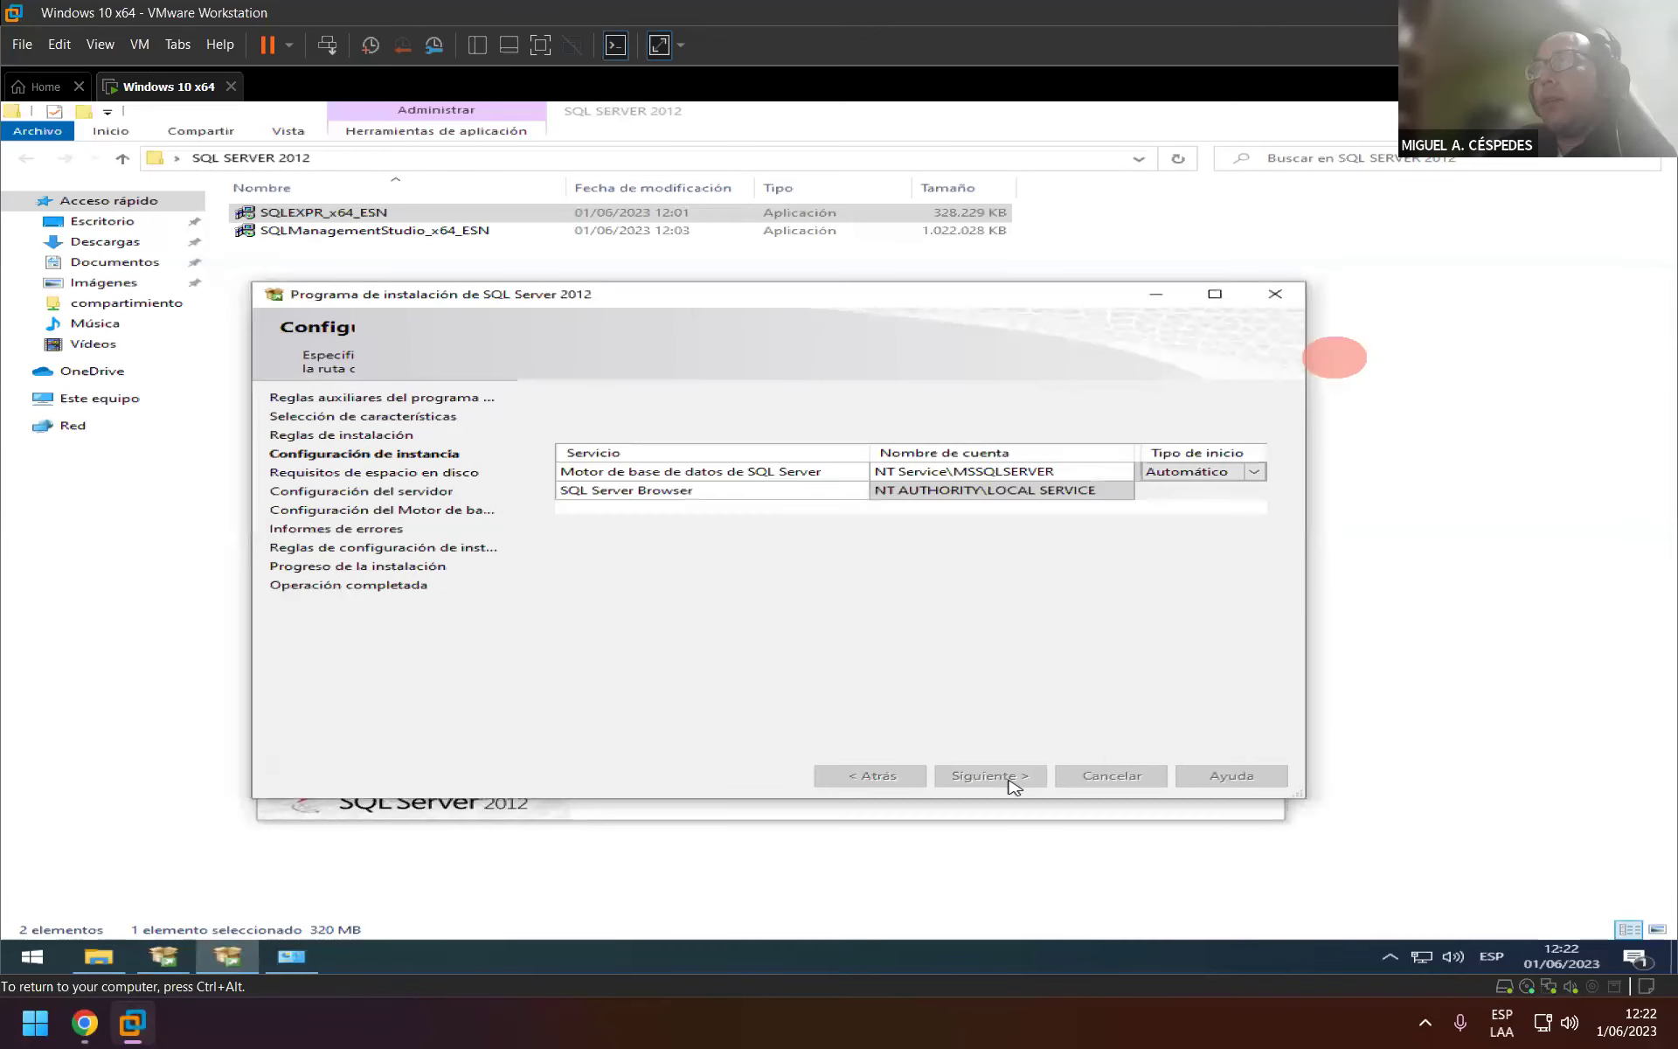
{"action": "left_click", "coordinate": [1008, 776]}
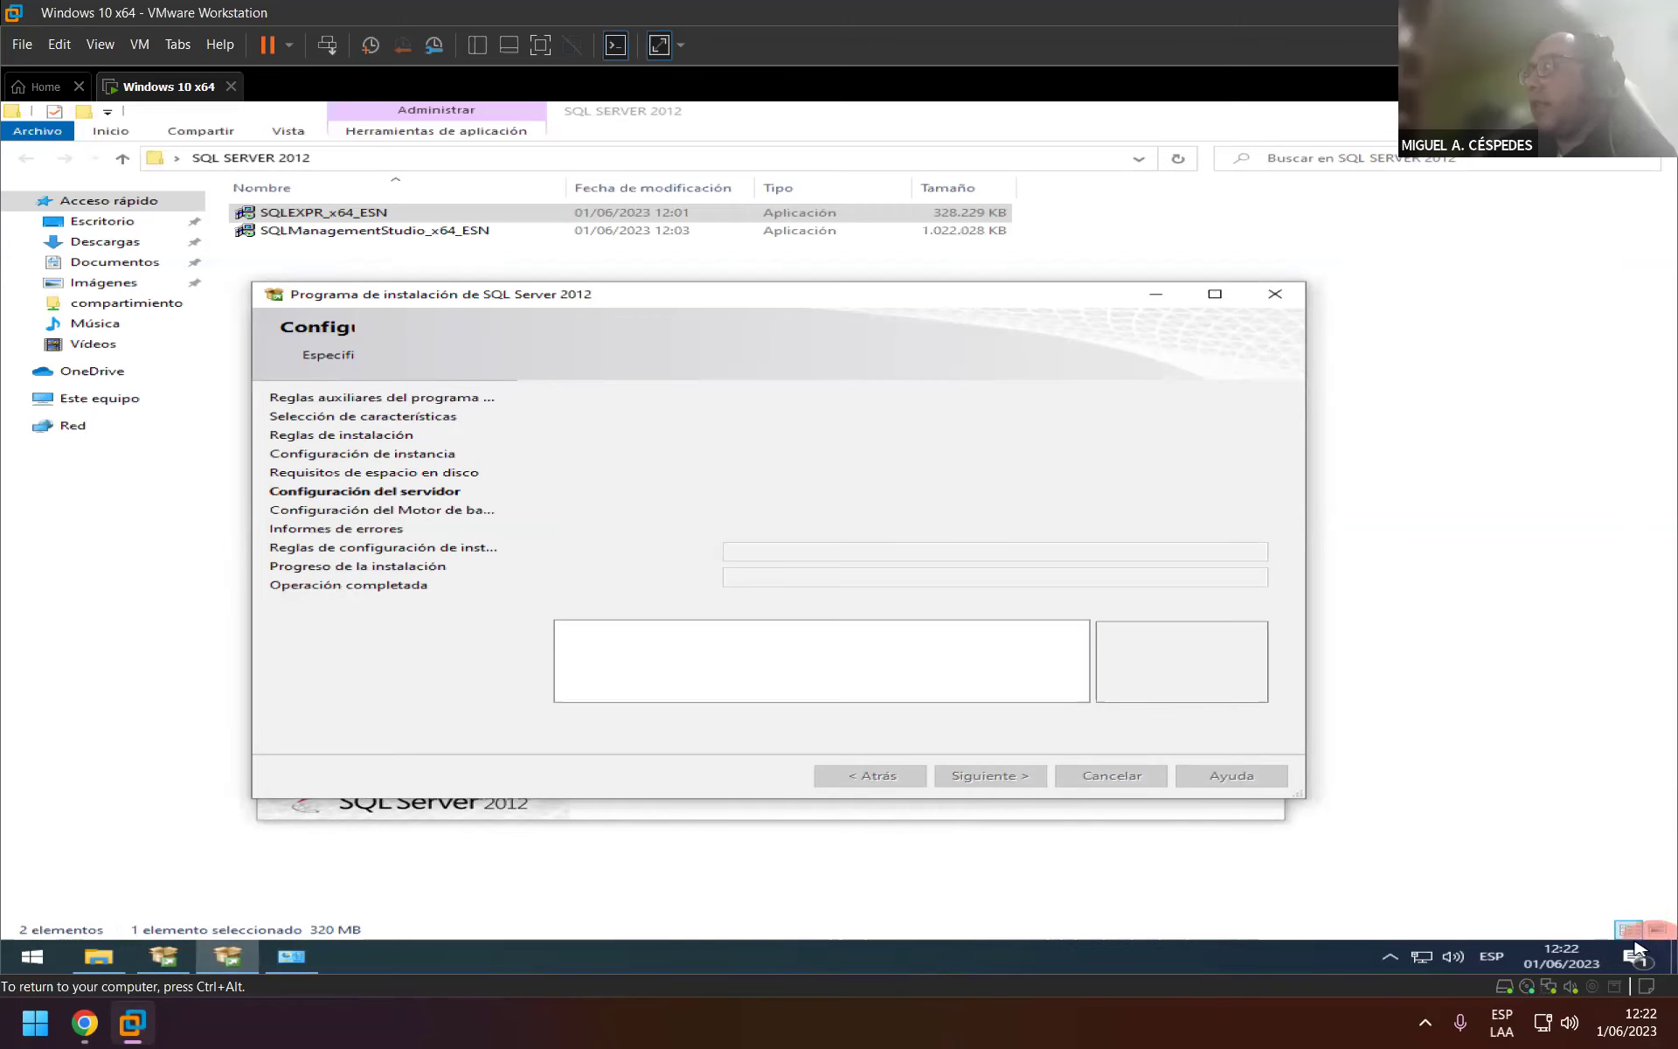
Clear the Action Center notifications and choose Modo mixto authentication, placing the cursor in the sa password field.
{"action": "left_click", "coordinate": [1635, 957]}
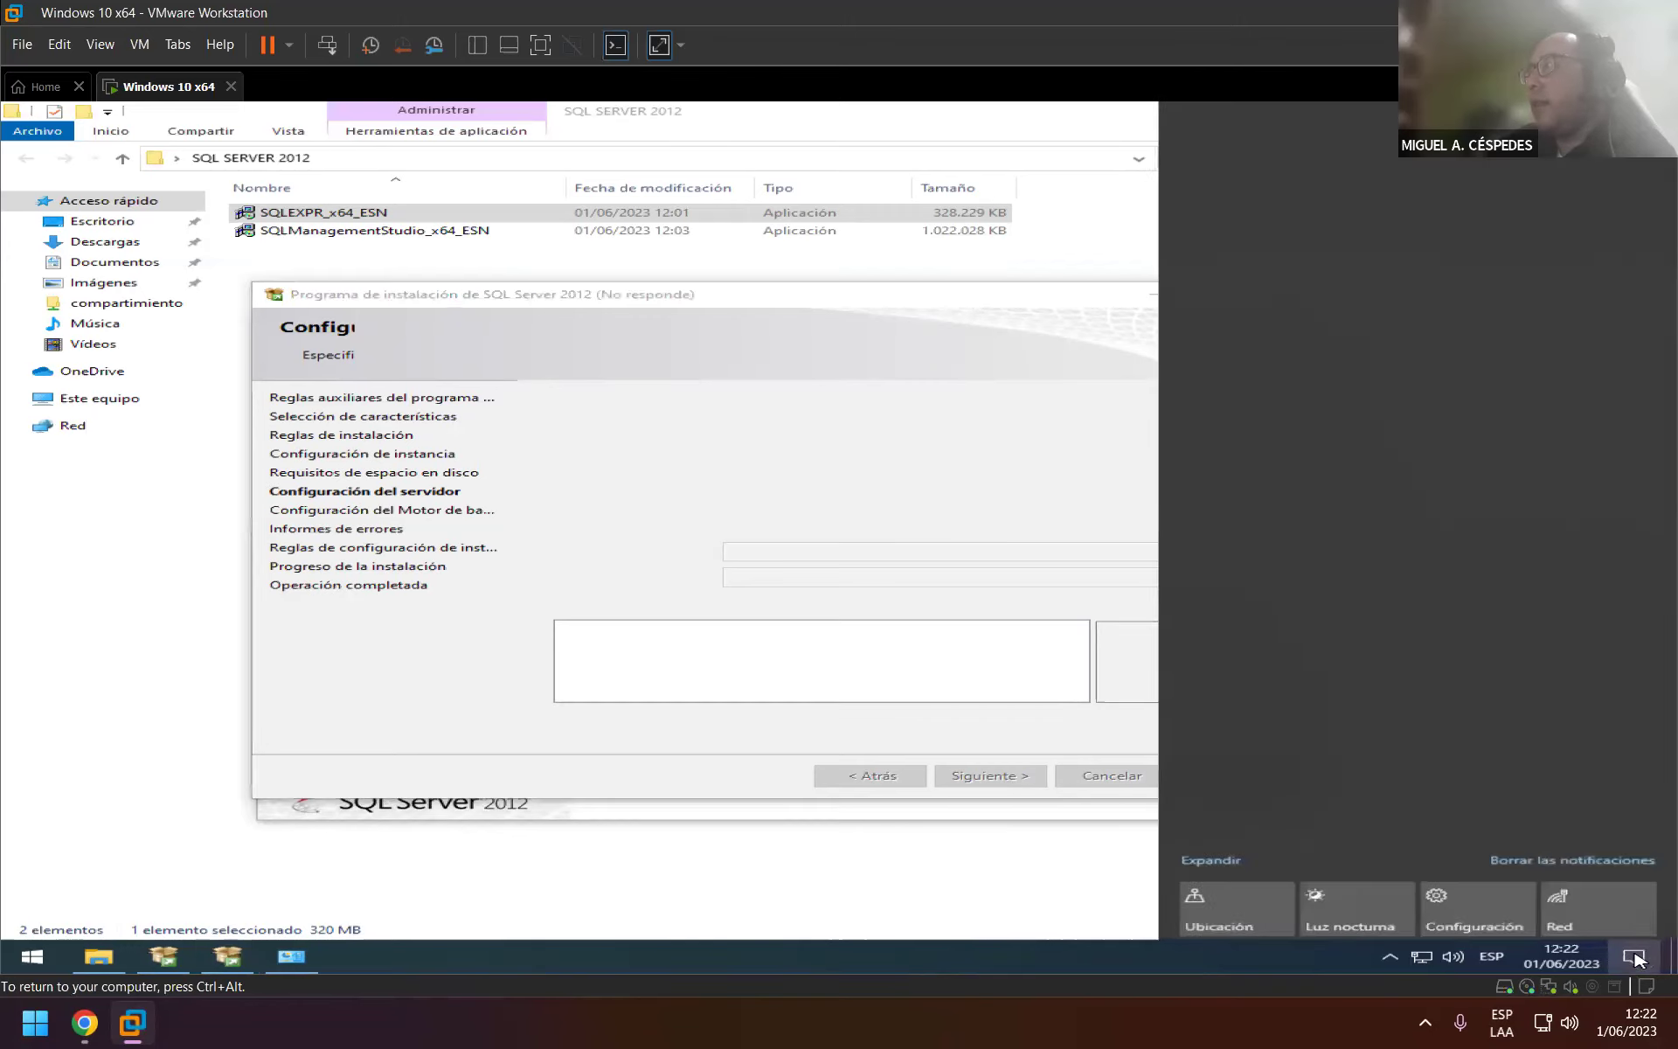
{"action": "left_click", "coordinate": [1618, 866]}
{"action": "left_click", "coordinate": [1018, 506]}
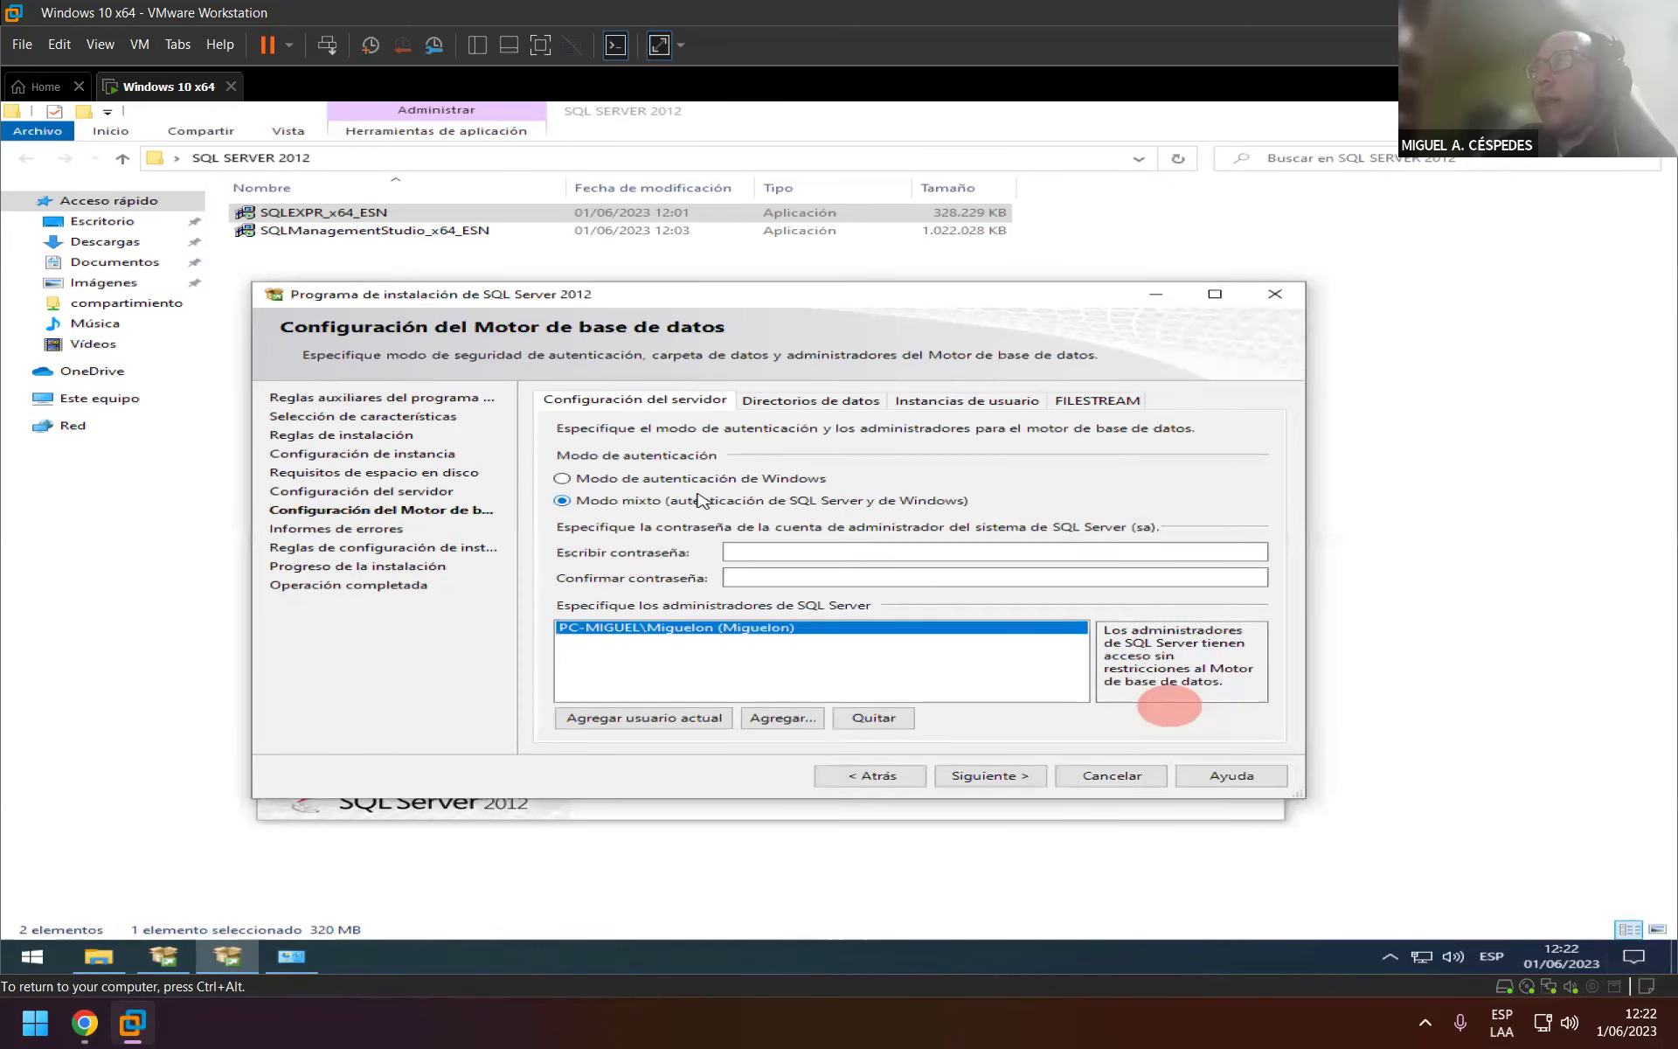
{"action": "left_click", "coordinate": [668, 481]}
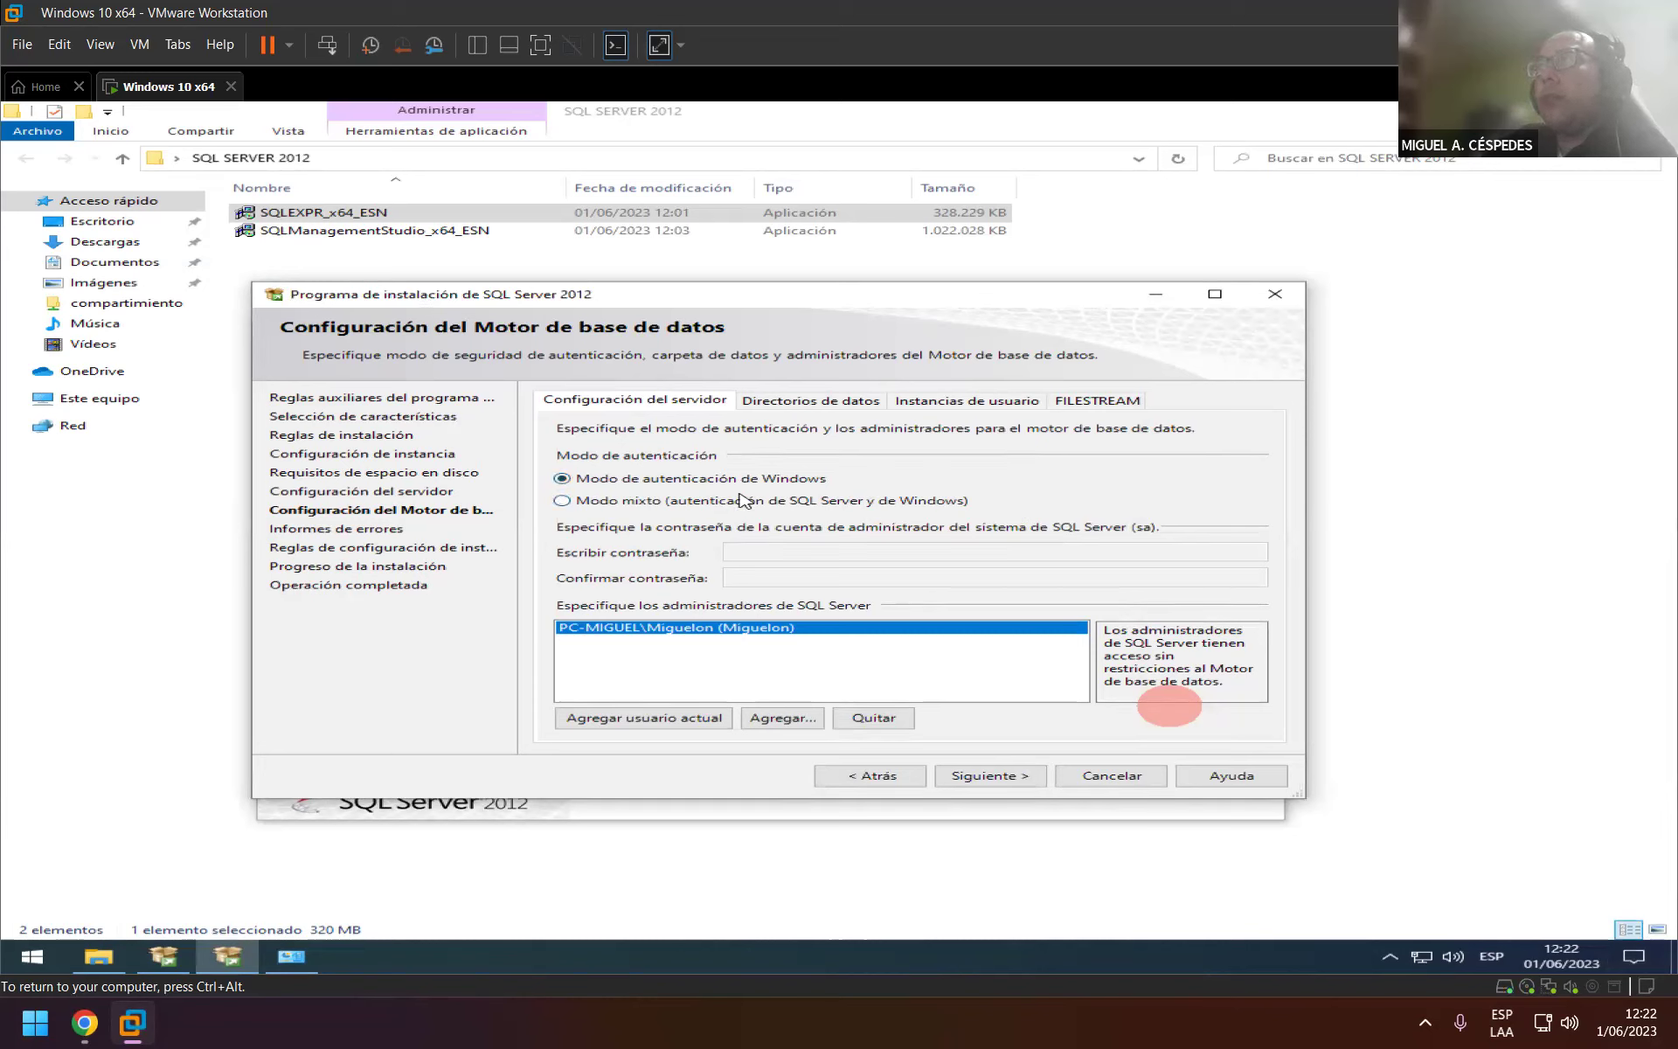
{"action": "left_click", "coordinate": [583, 504]}
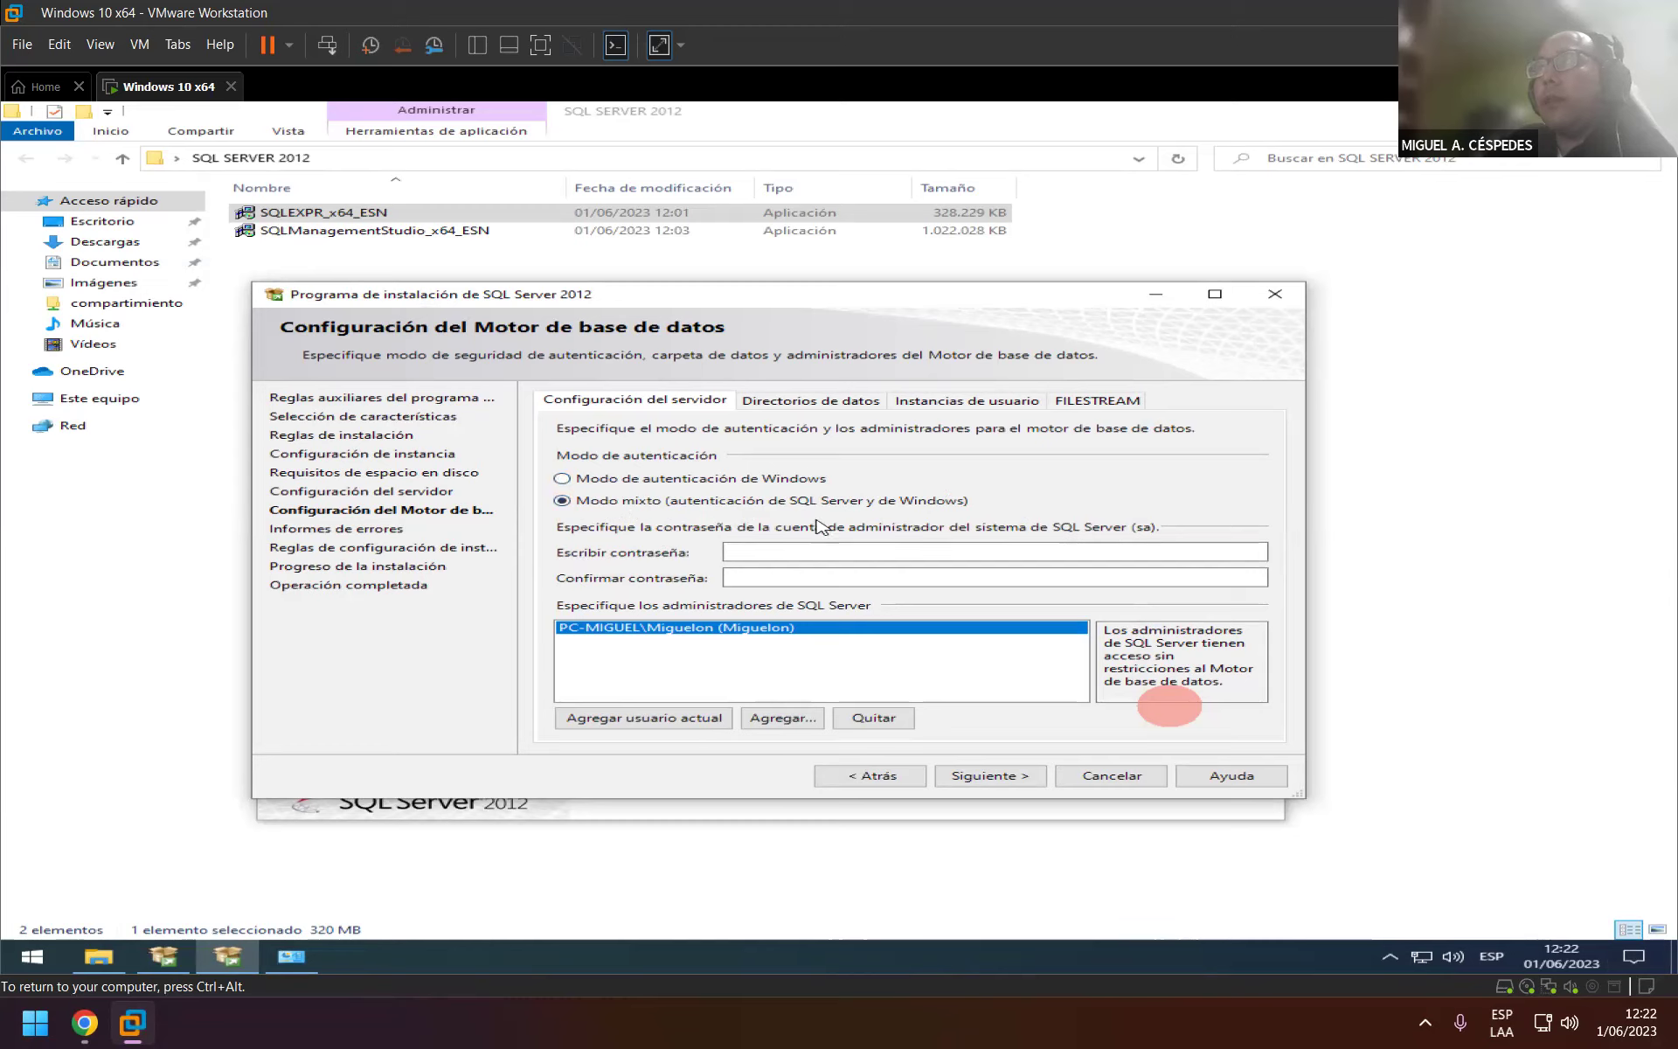
{"action": "left_click", "coordinate": [864, 551]}
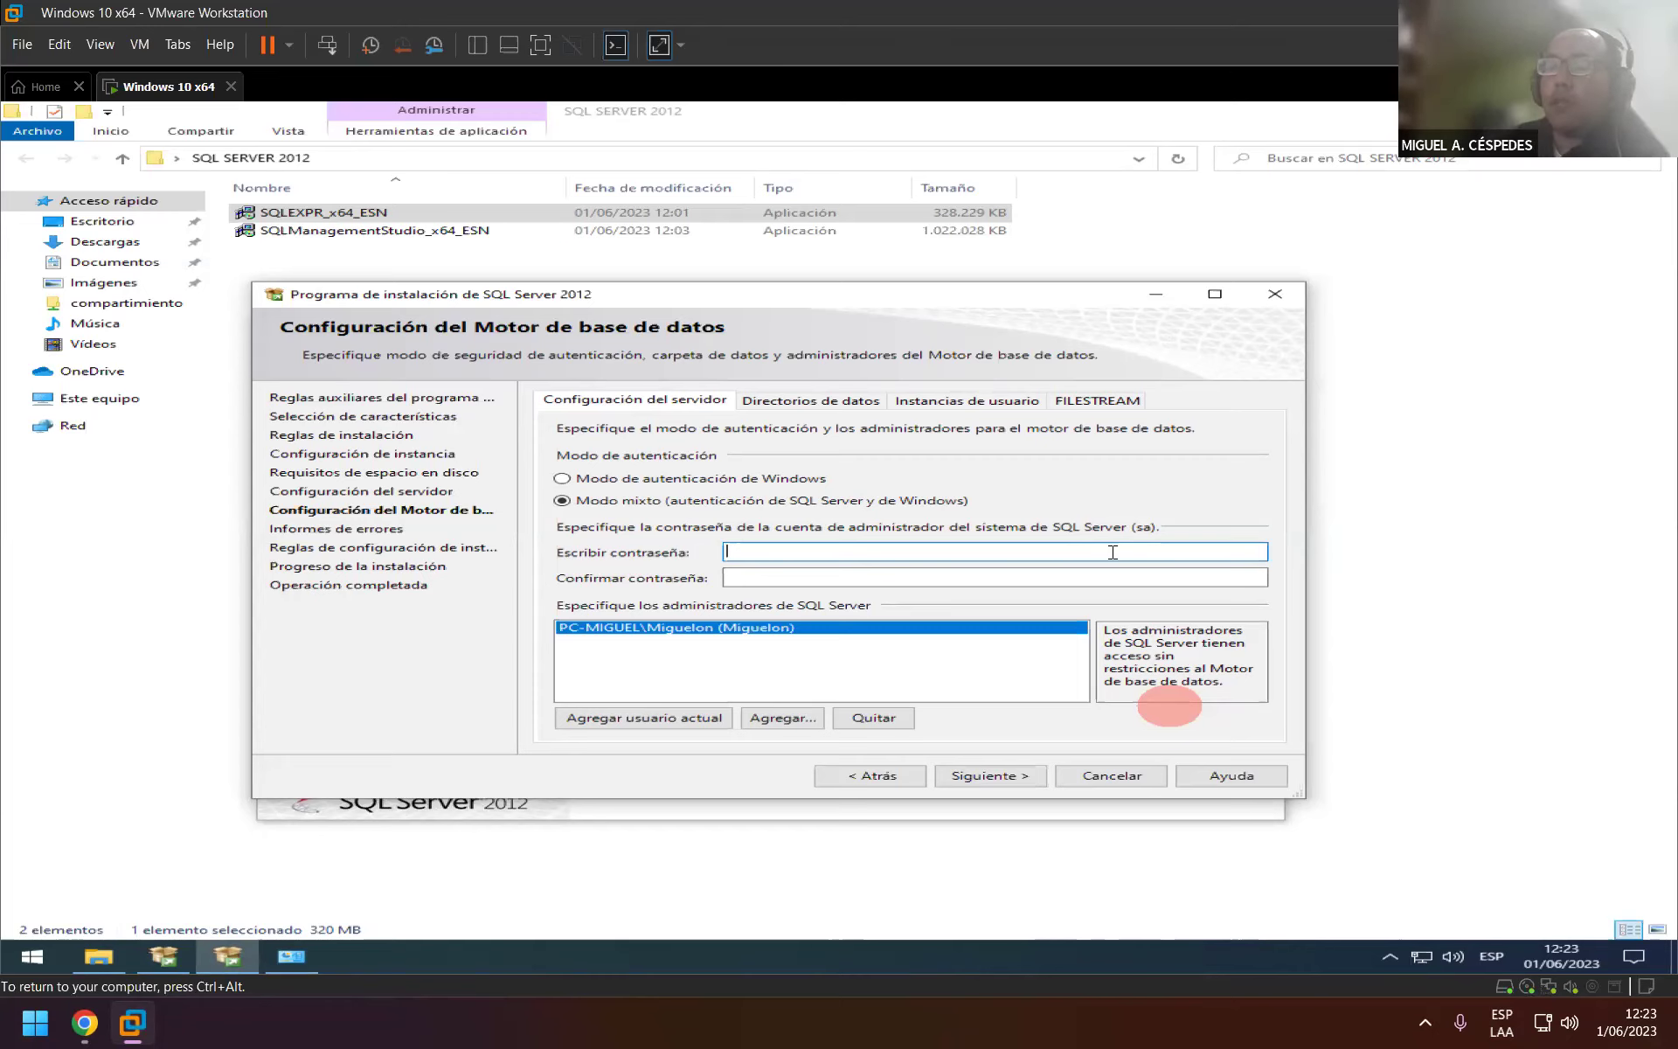
Open the Control Panel by searching 'control' from the Start menu.
{"action": "key", "text": "super"}
{"action": "type", "text": "co"}
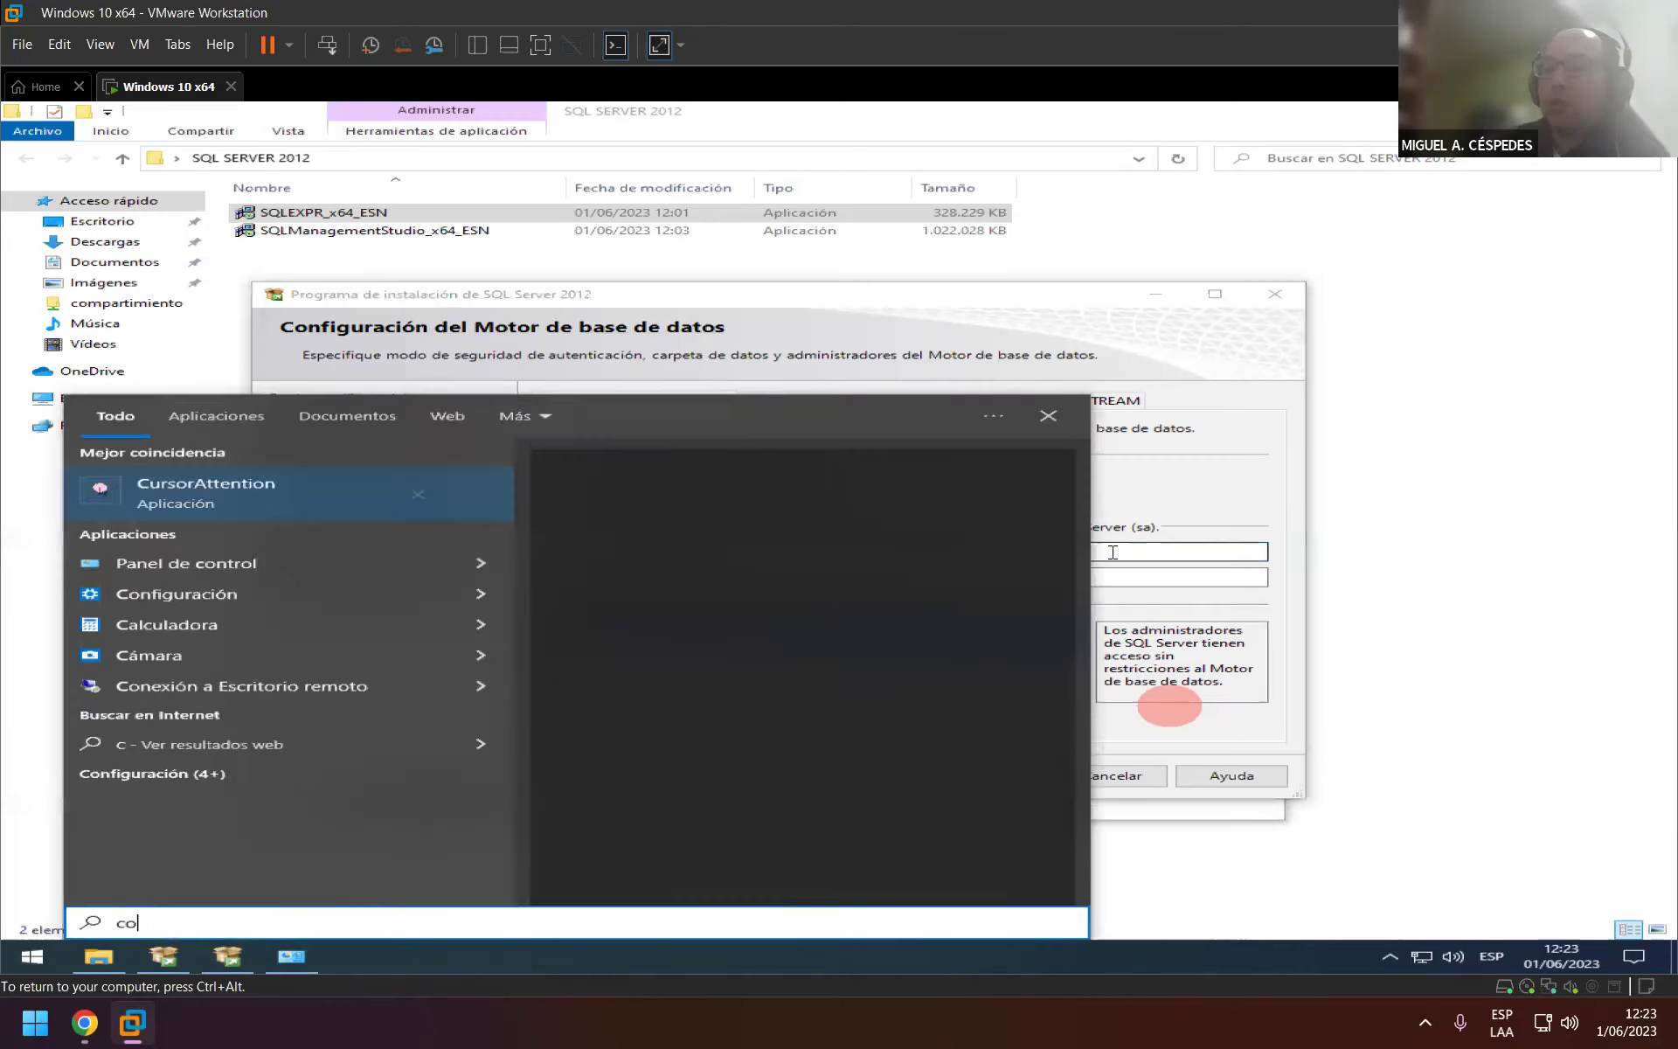
{"action": "type", "text": "ntrol"}
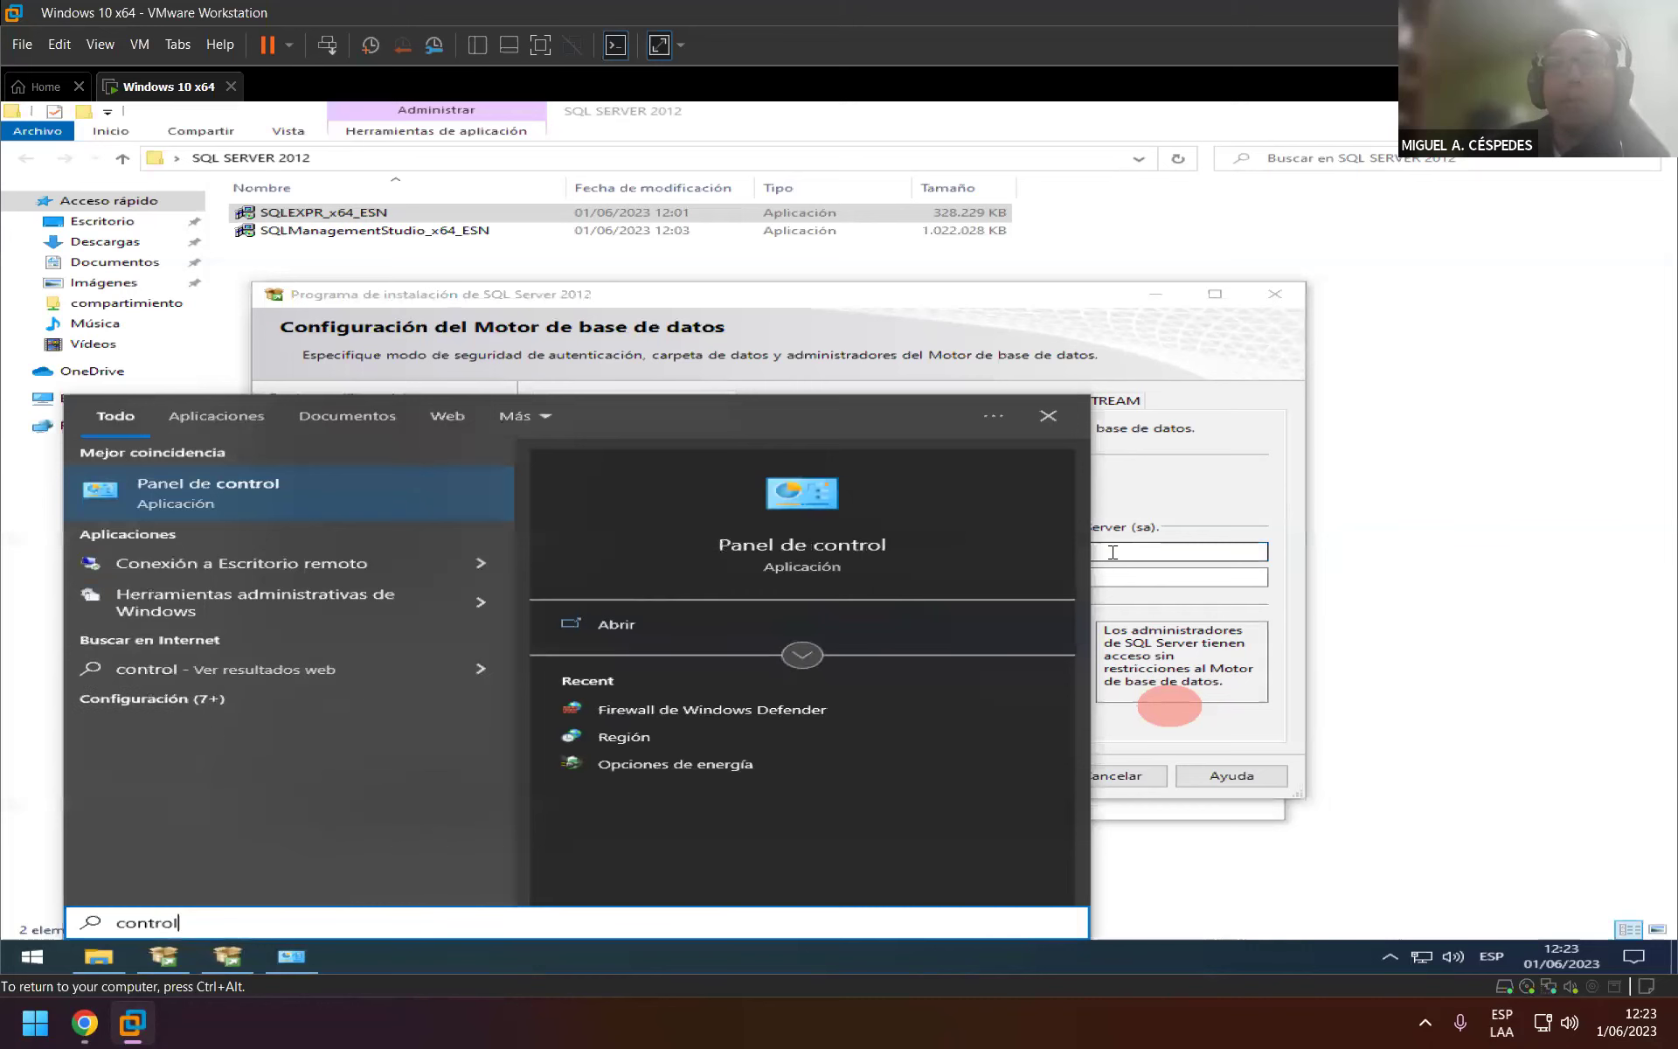
{"action": "key", "text": "Escape"}
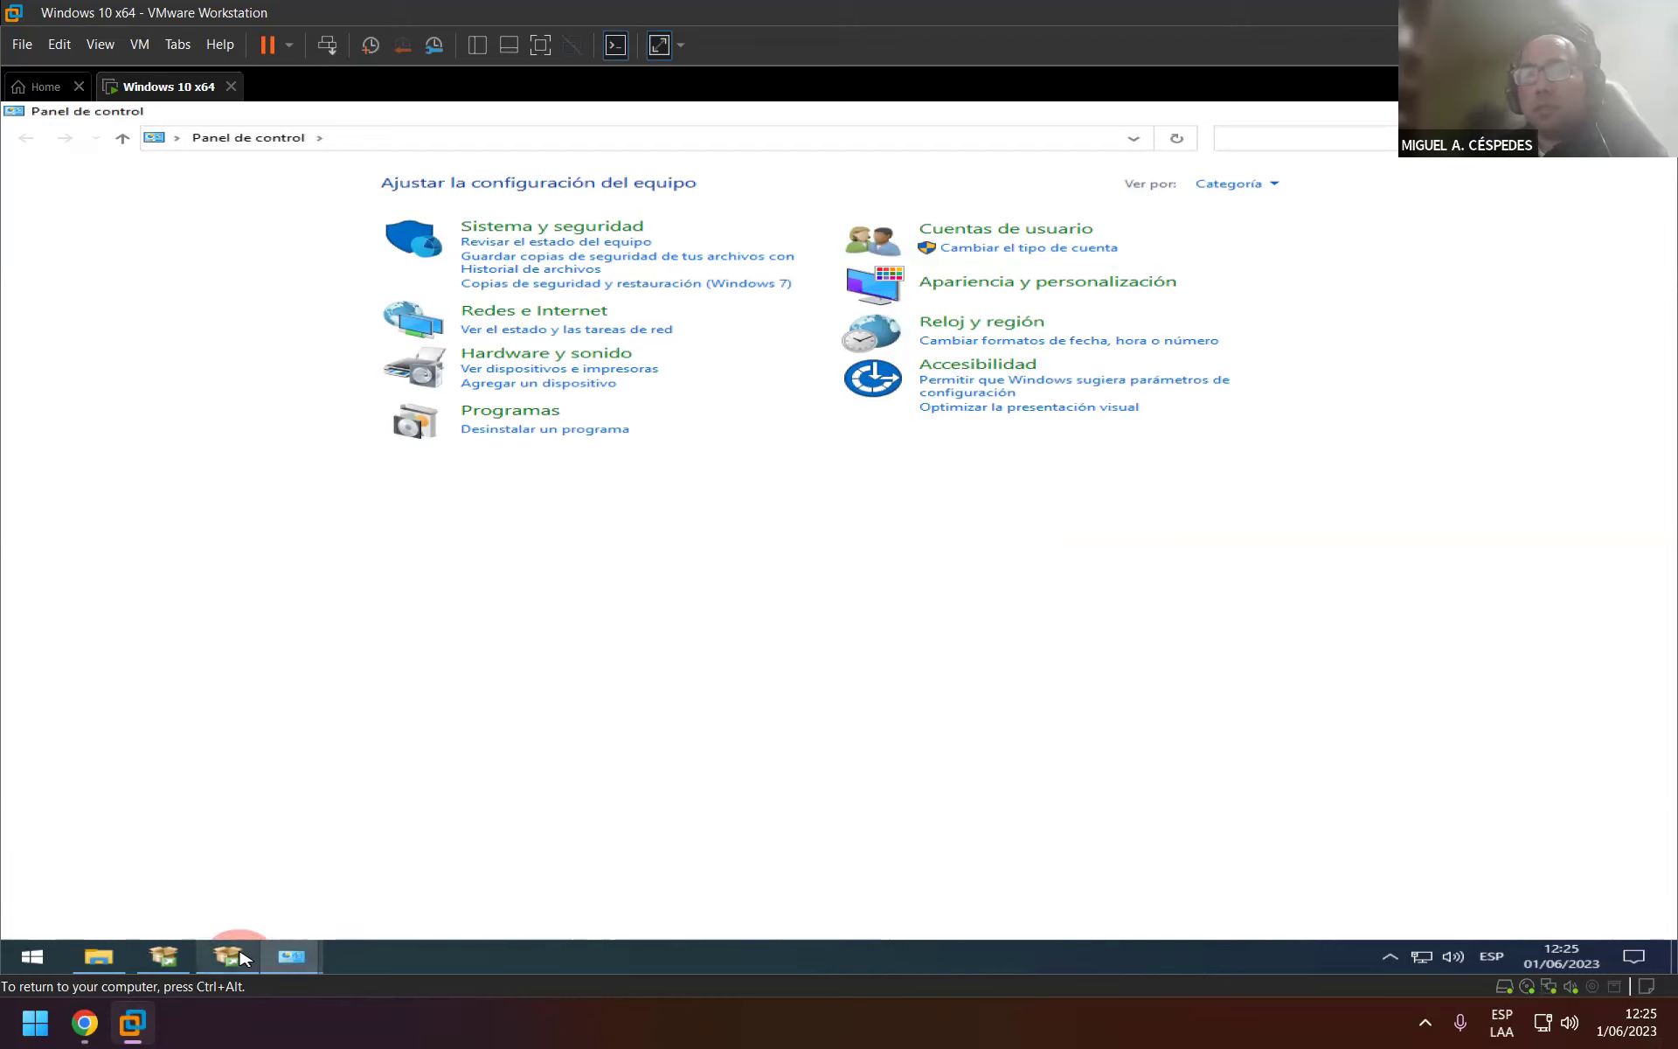
Close the Windows Defender Firewall window and bring the SQL Server setup to the front.
{"action": "mouse_move", "coordinate": [294, 957]}
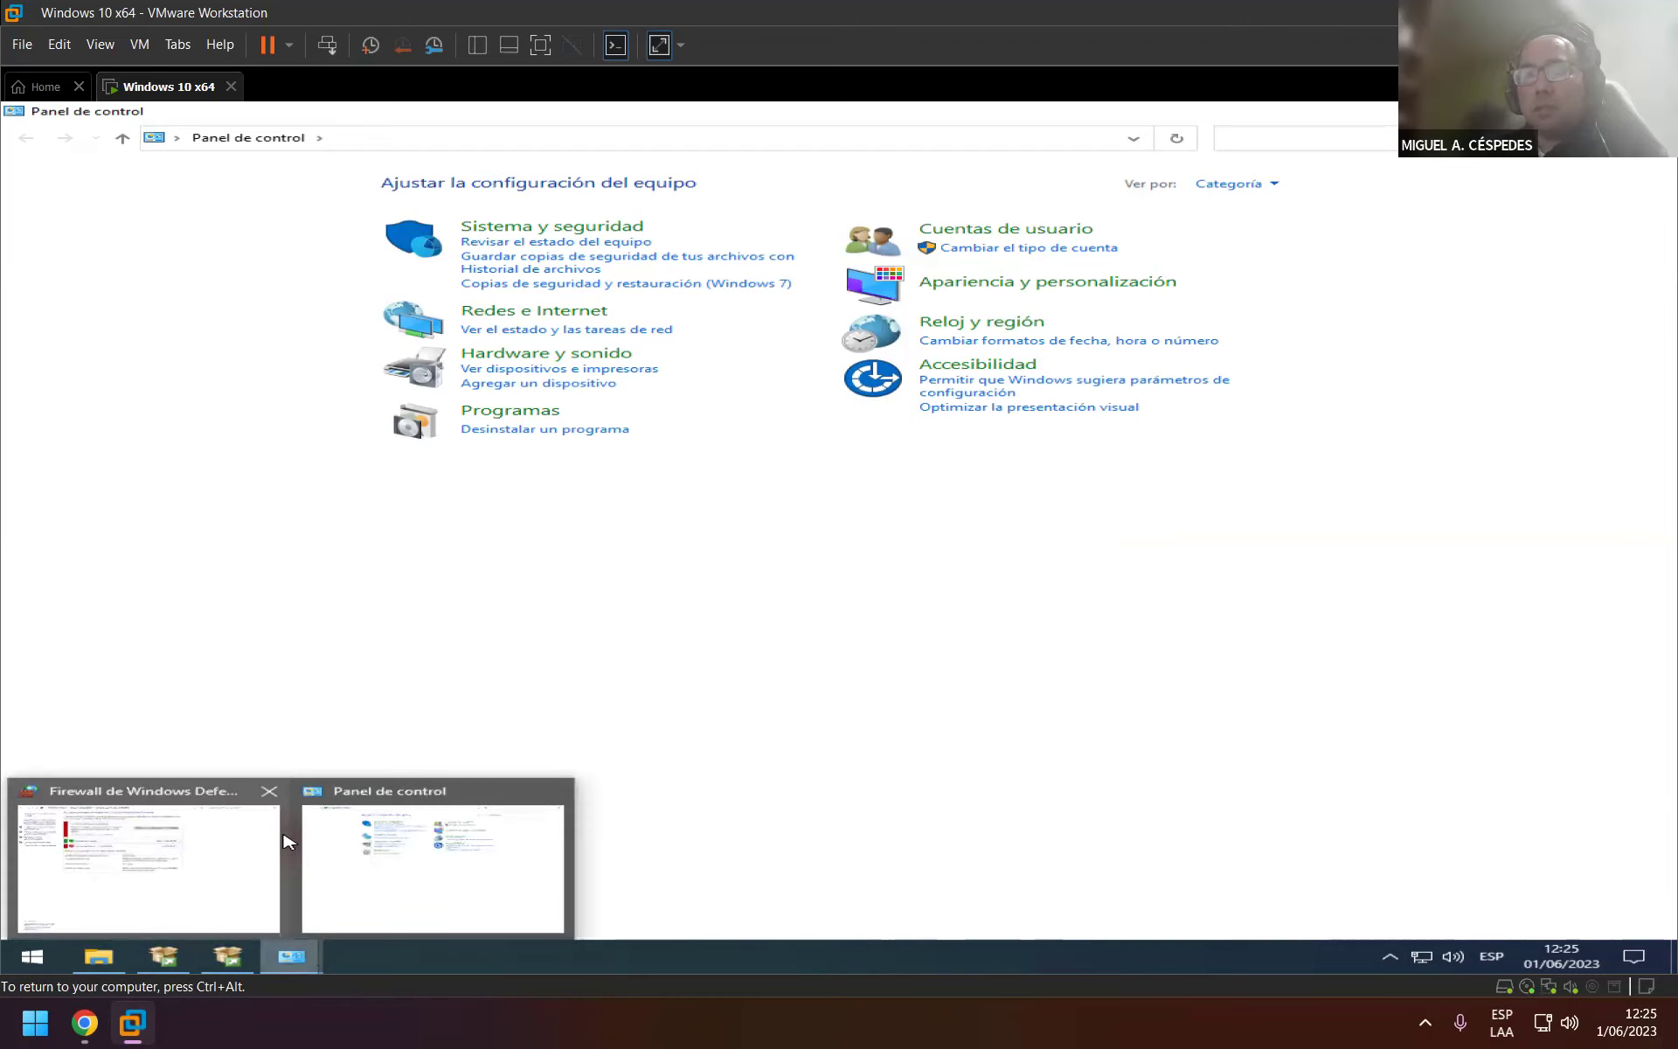
{"action": "left_click", "coordinate": [263, 791]}
{"action": "mouse_move", "coordinate": [234, 962]}
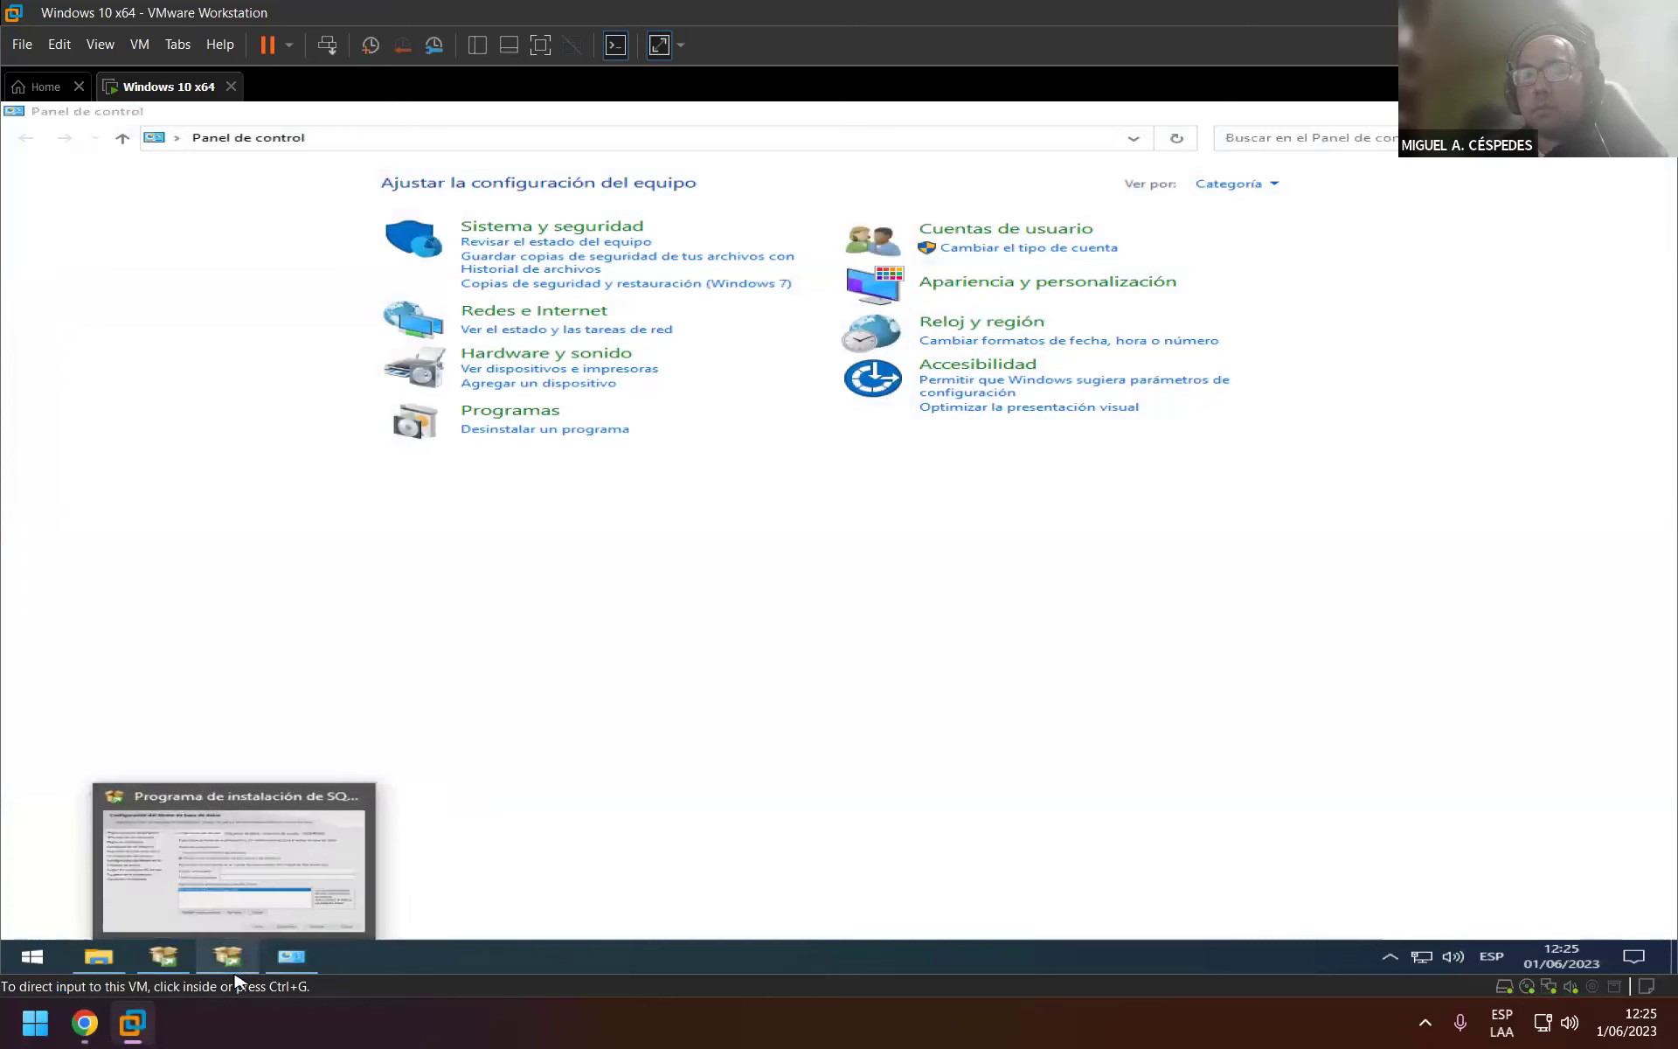
{"action": "left_click", "coordinate": [250, 896]}
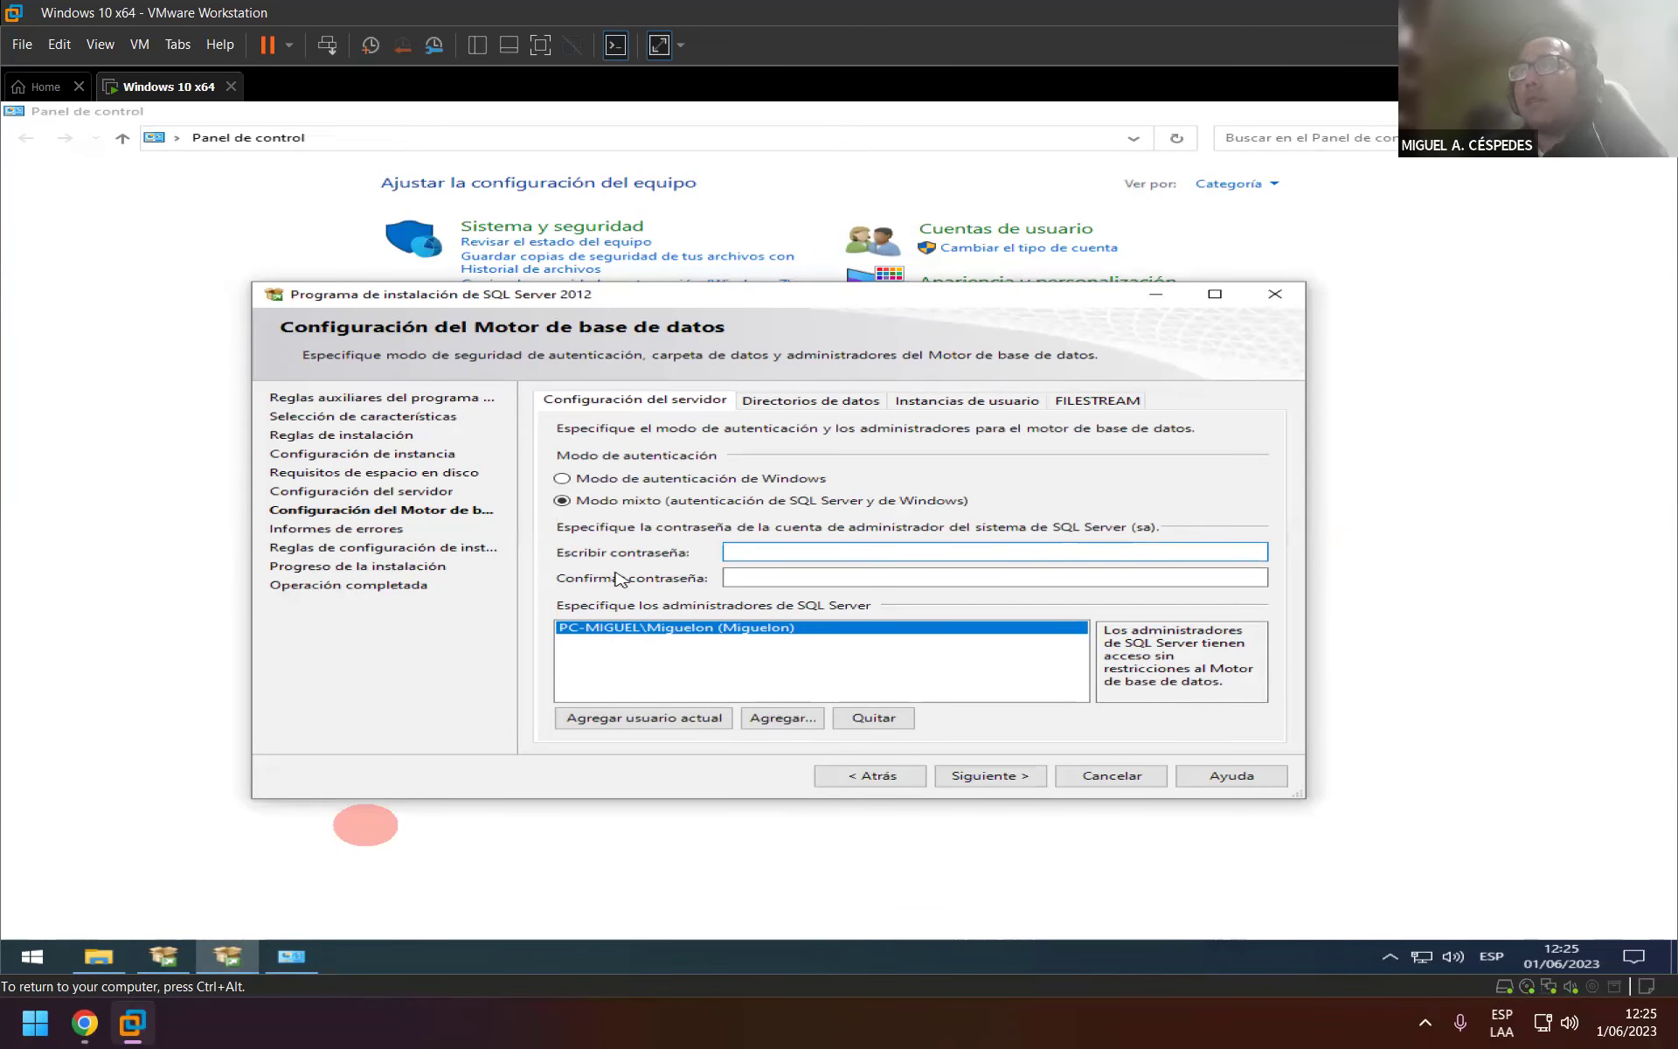
Open Cuentas de usuario in Control Panel for the local administrator, then return to SQL setup.
{"action": "left_click", "coordinate": [993, 234]}
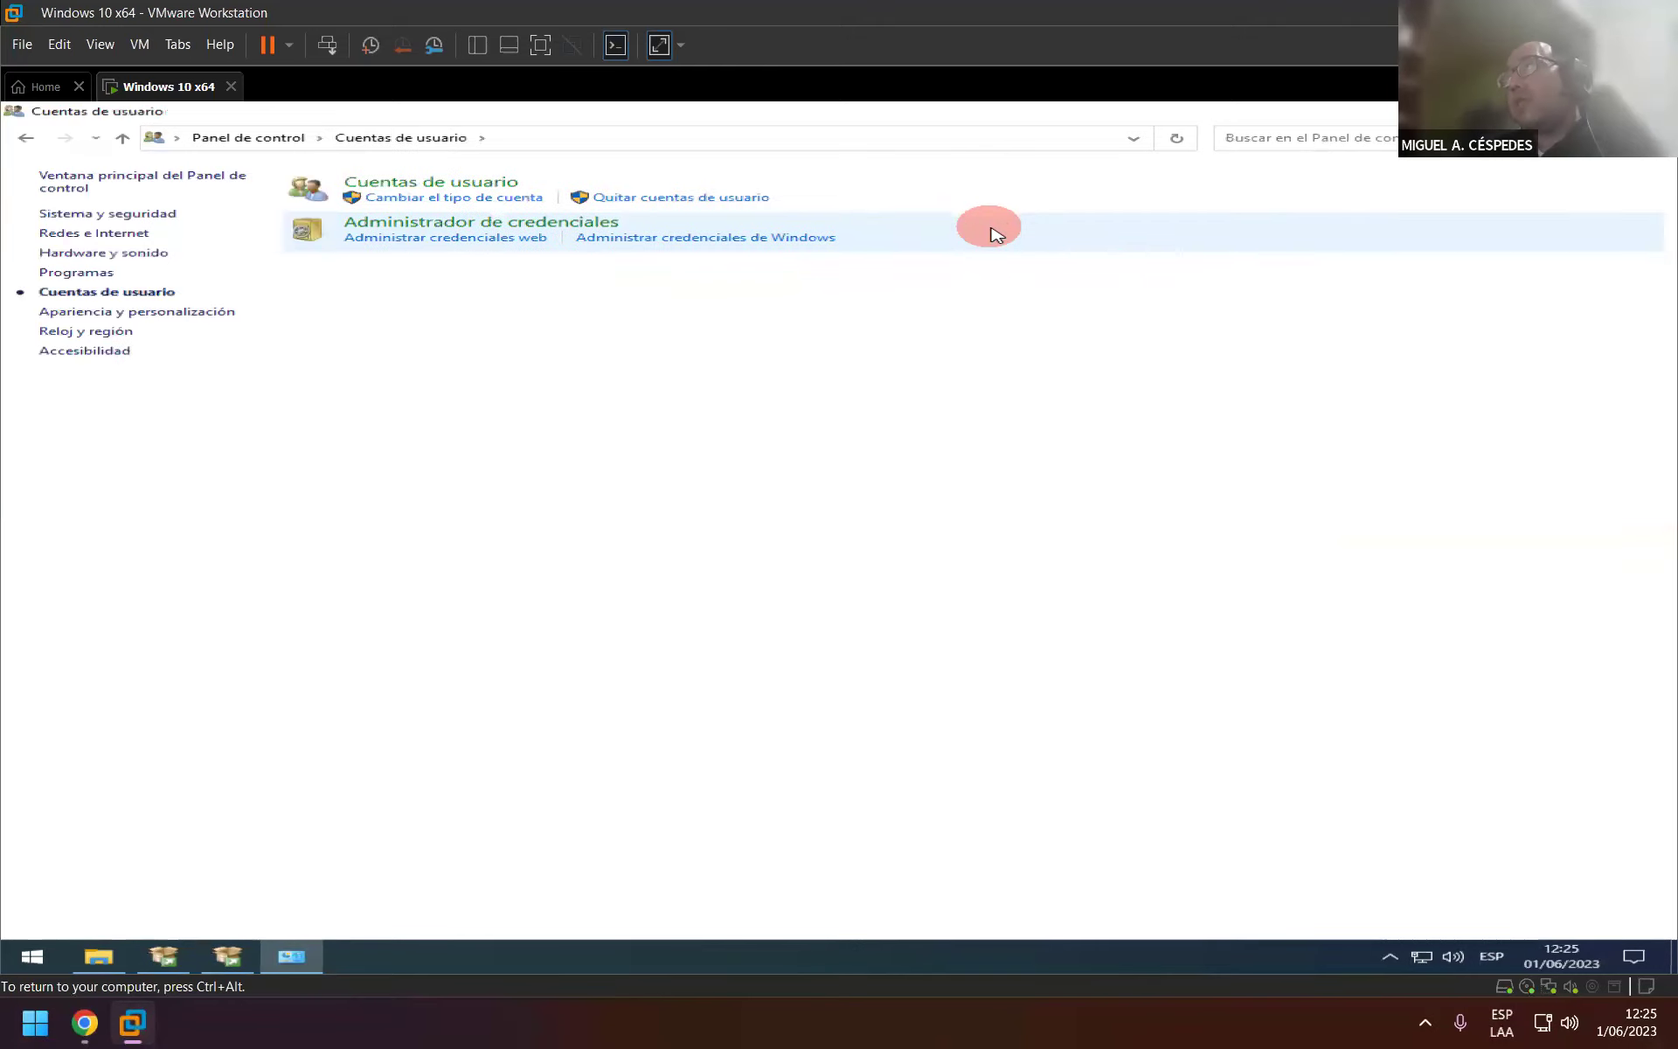
{"action": "left_click", "coordinate": [504, 183]}
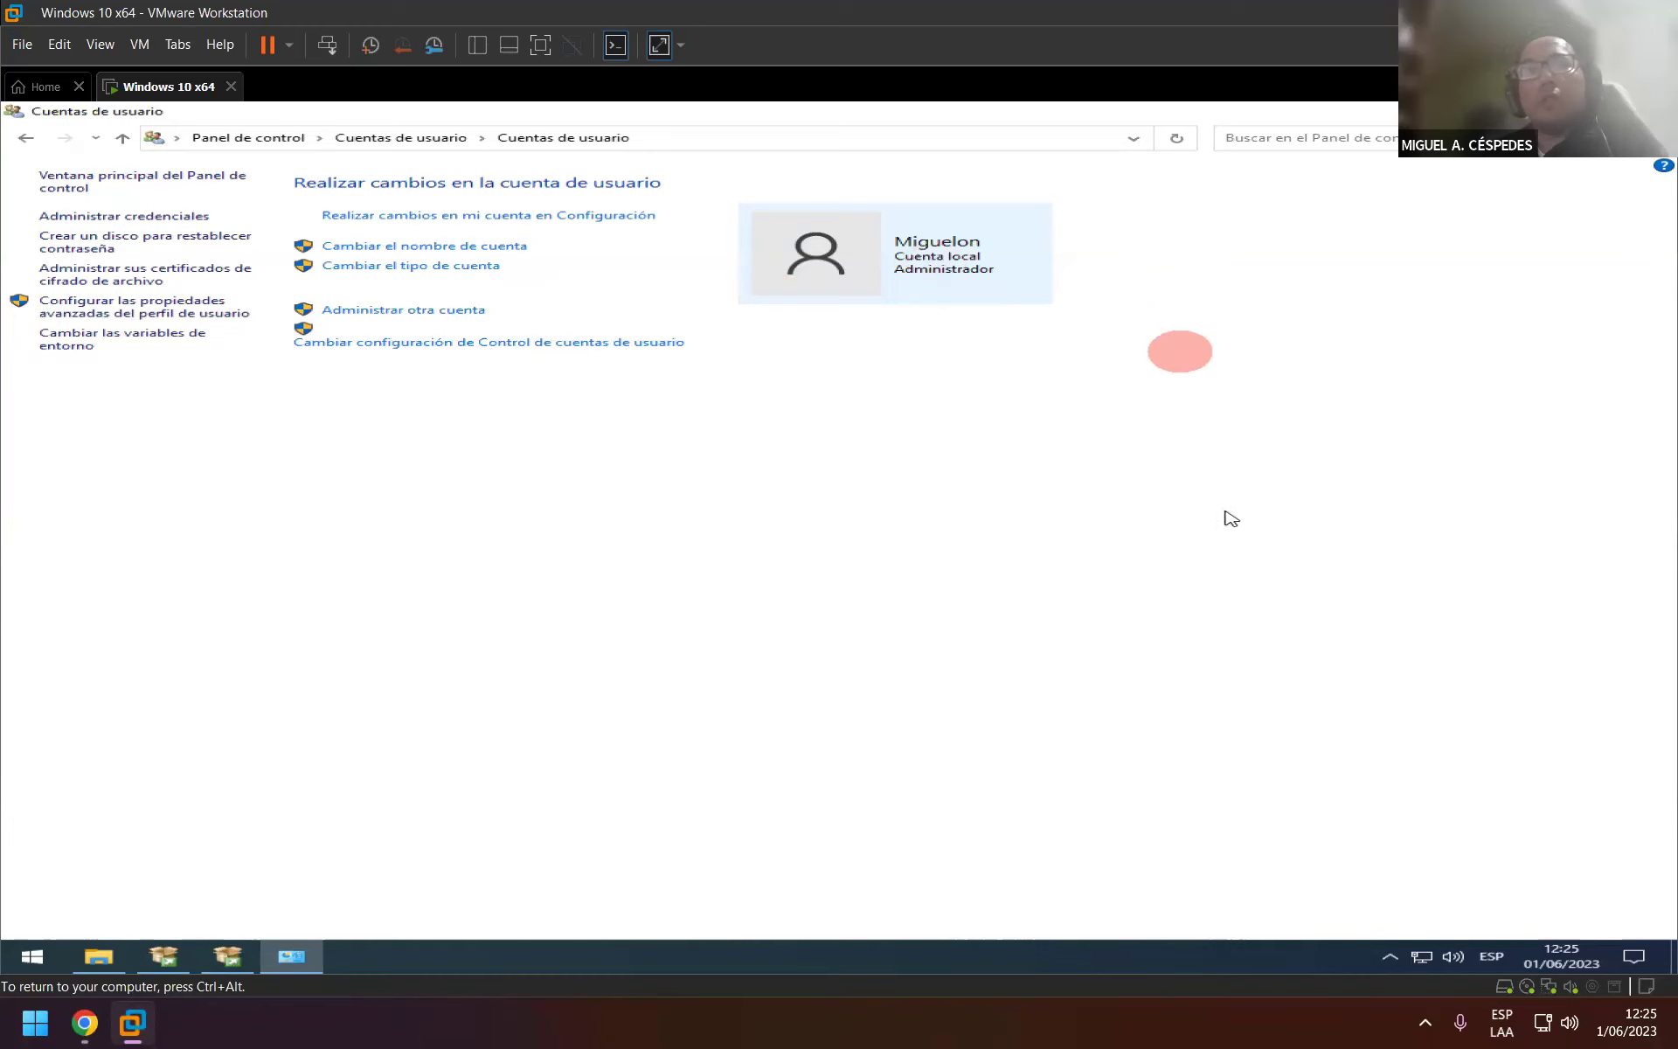
{"action": "left_click", "coordinate": [229, 958]}
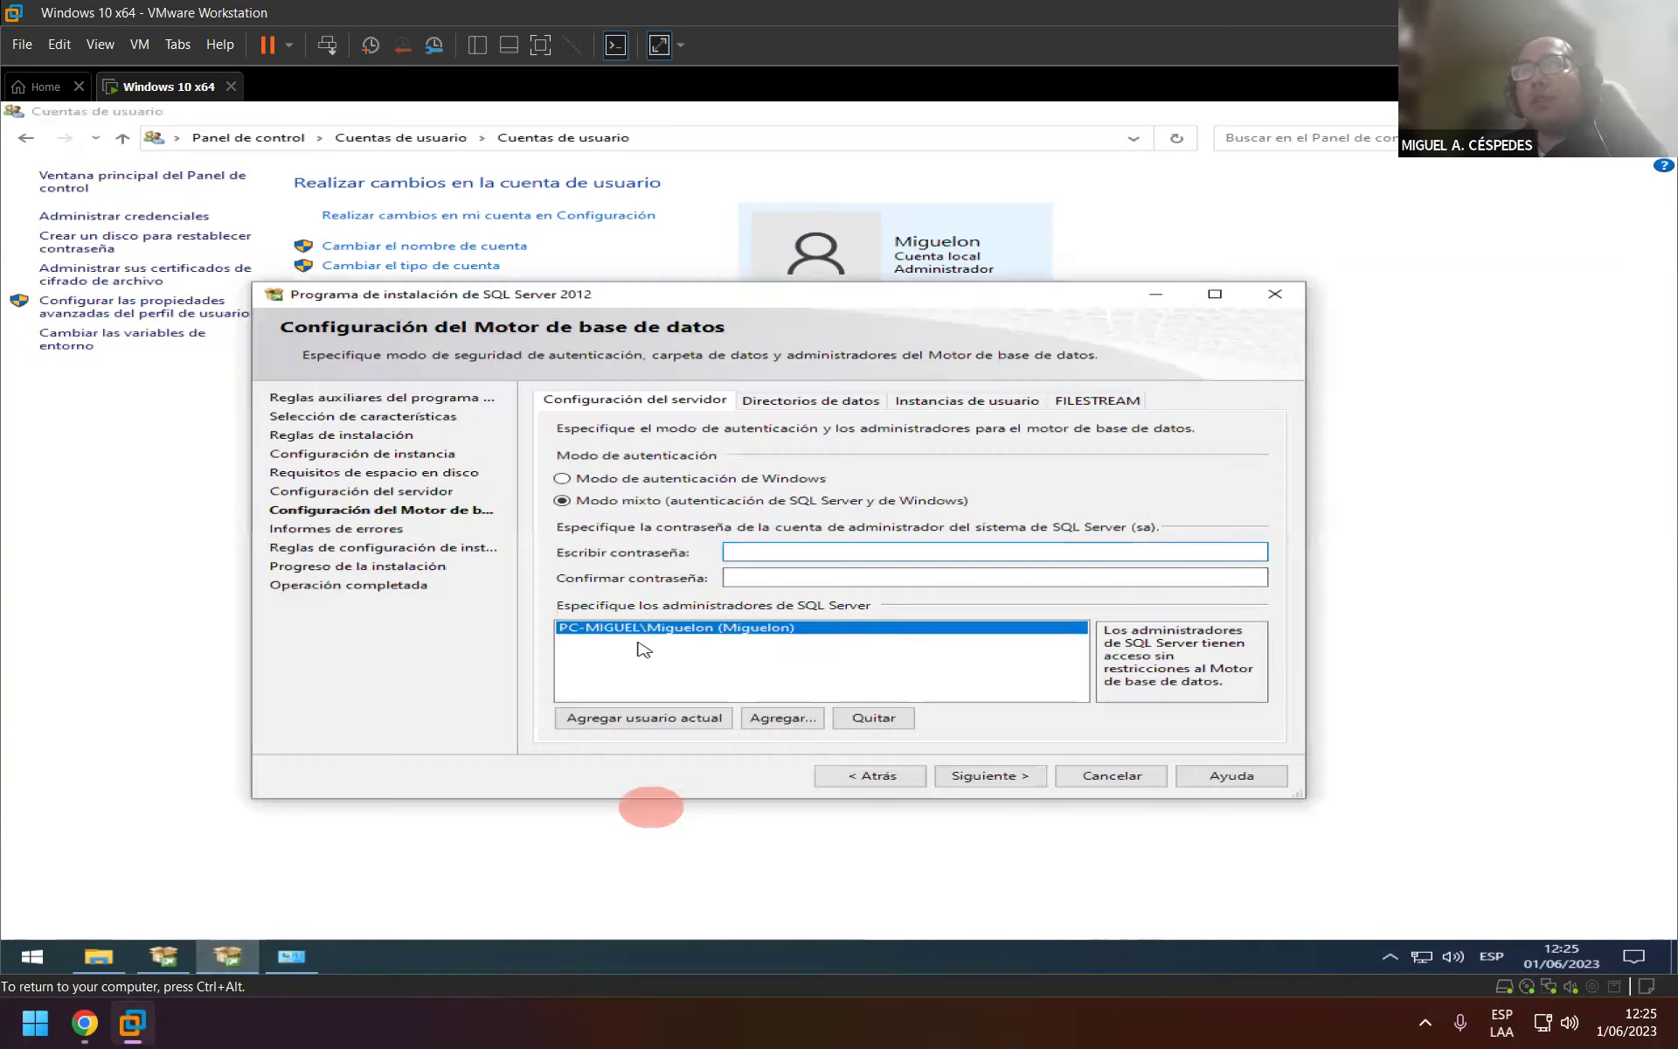
{"action": "left_click", "coordinate": [813, 720]}
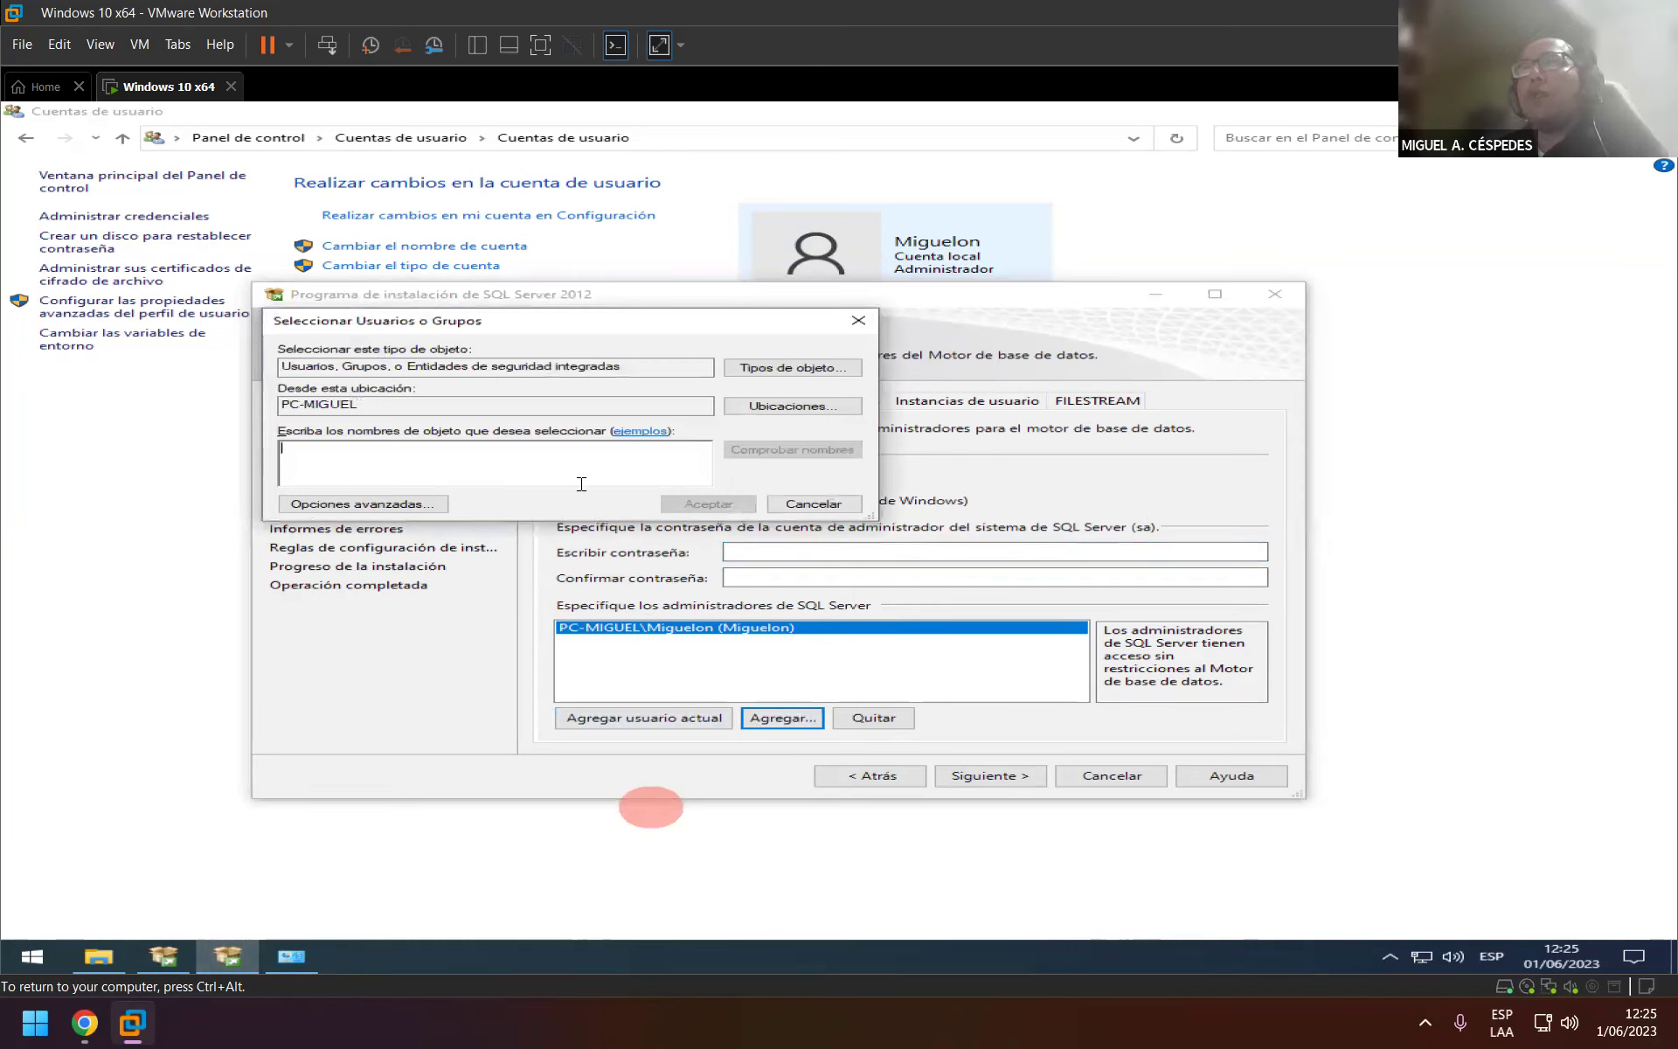
{"action": "left_click", "coordinate": [390, 509]}
{"action": "left_click", "coordinate": [880, 508]}
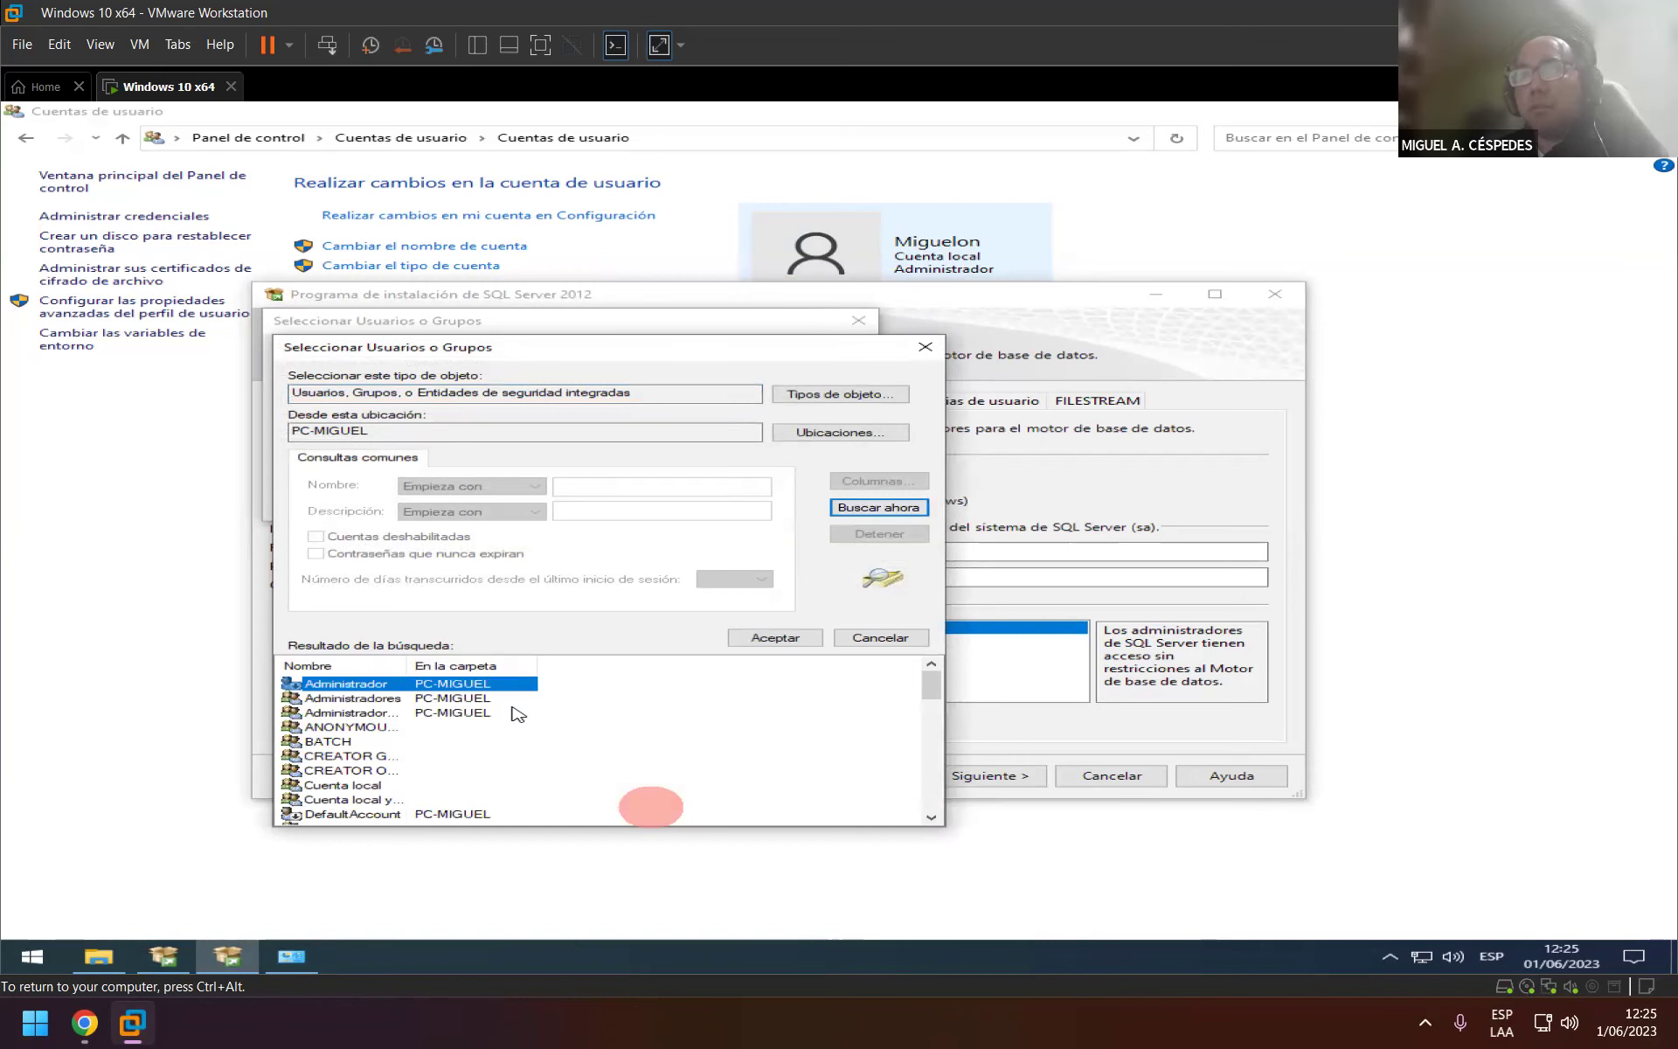
{"action": "scroll", "coordinate": [518, 714], "scroll_direction": "down", "scroll_amount": 1}
{"action": "scroll", "coordinate": [536, 741], "scroll_direction": "down", "scroll_amount": 6}
{"action": "scroll", "coordinate": [515, 799], "scroll_direction": "down", "scroll_amount": 3}
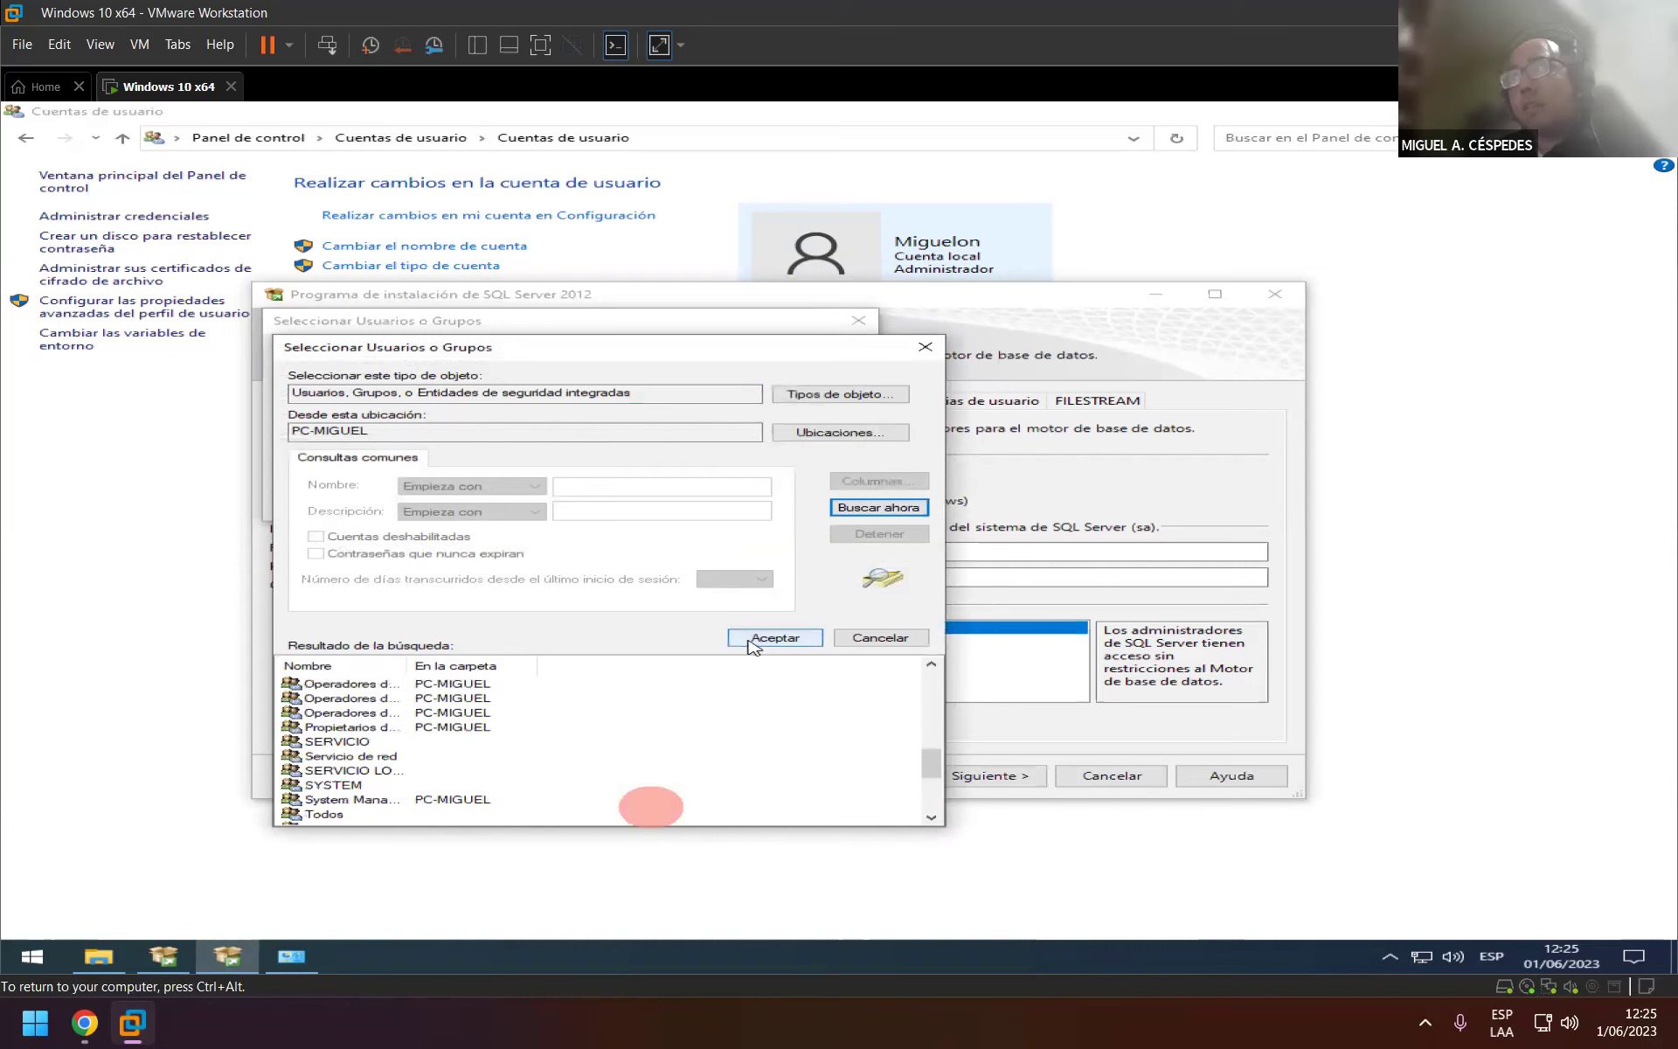
{"action": "left_click", "coordinate": [880, 637]}
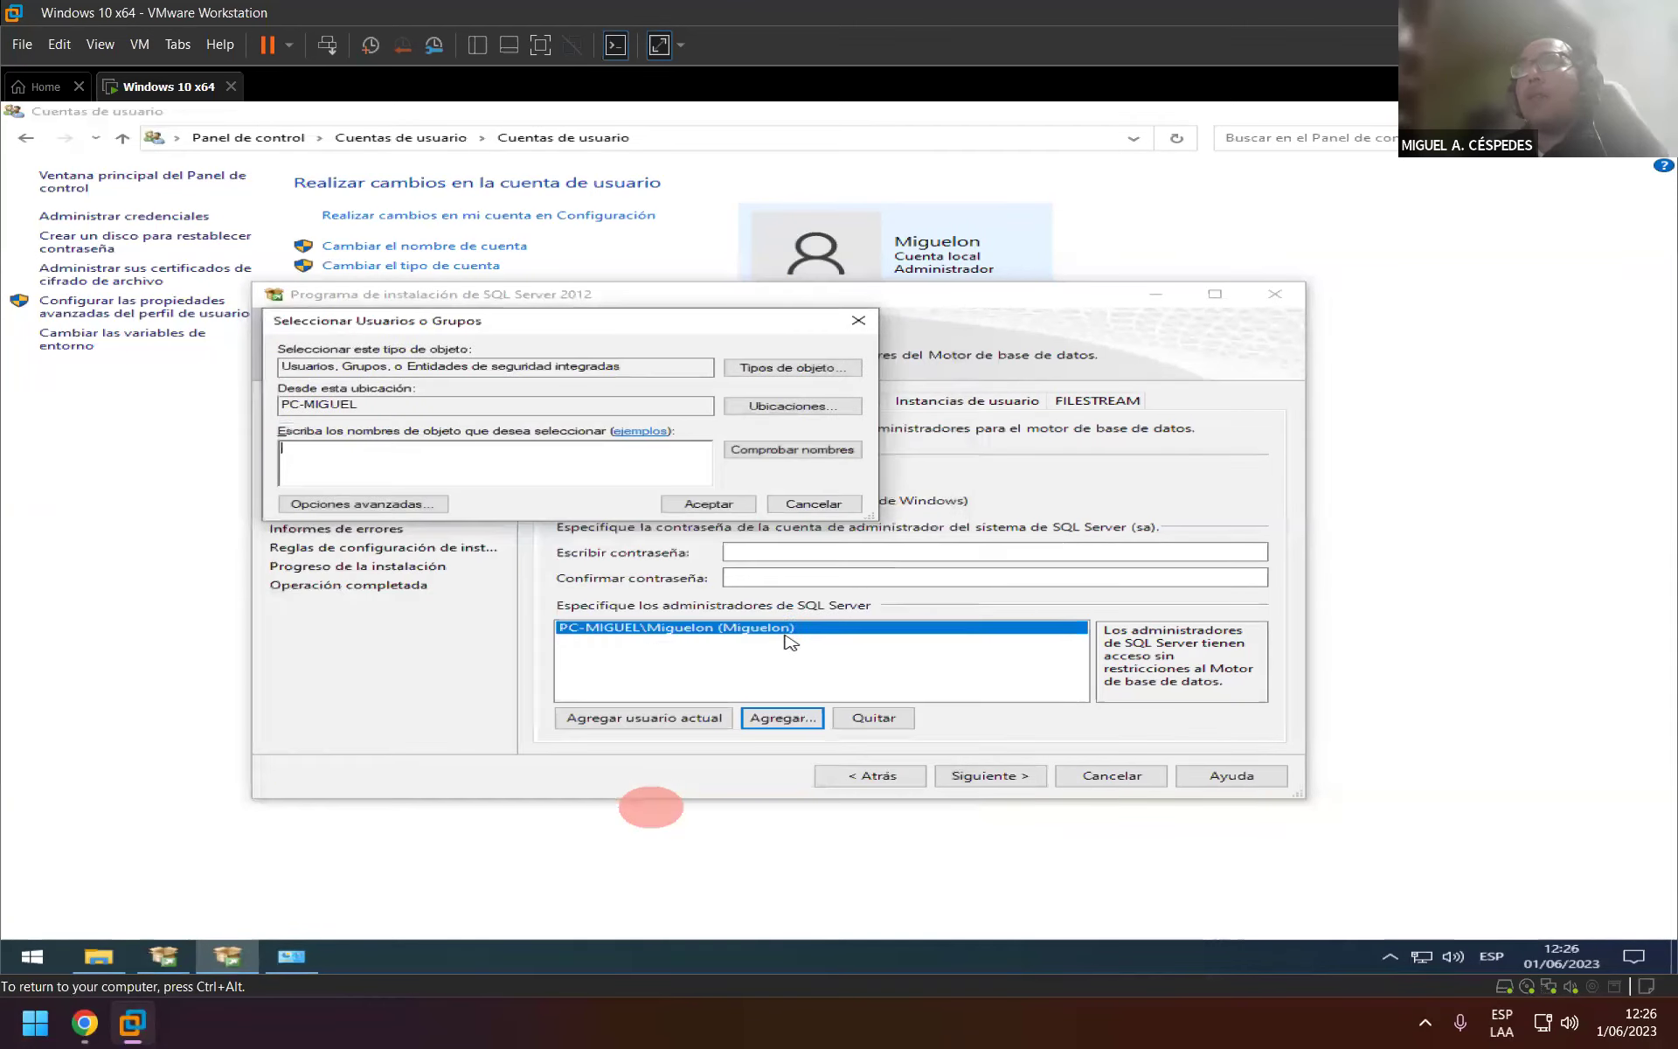
{"action": "left_click", "coordinate": [813, 504]}
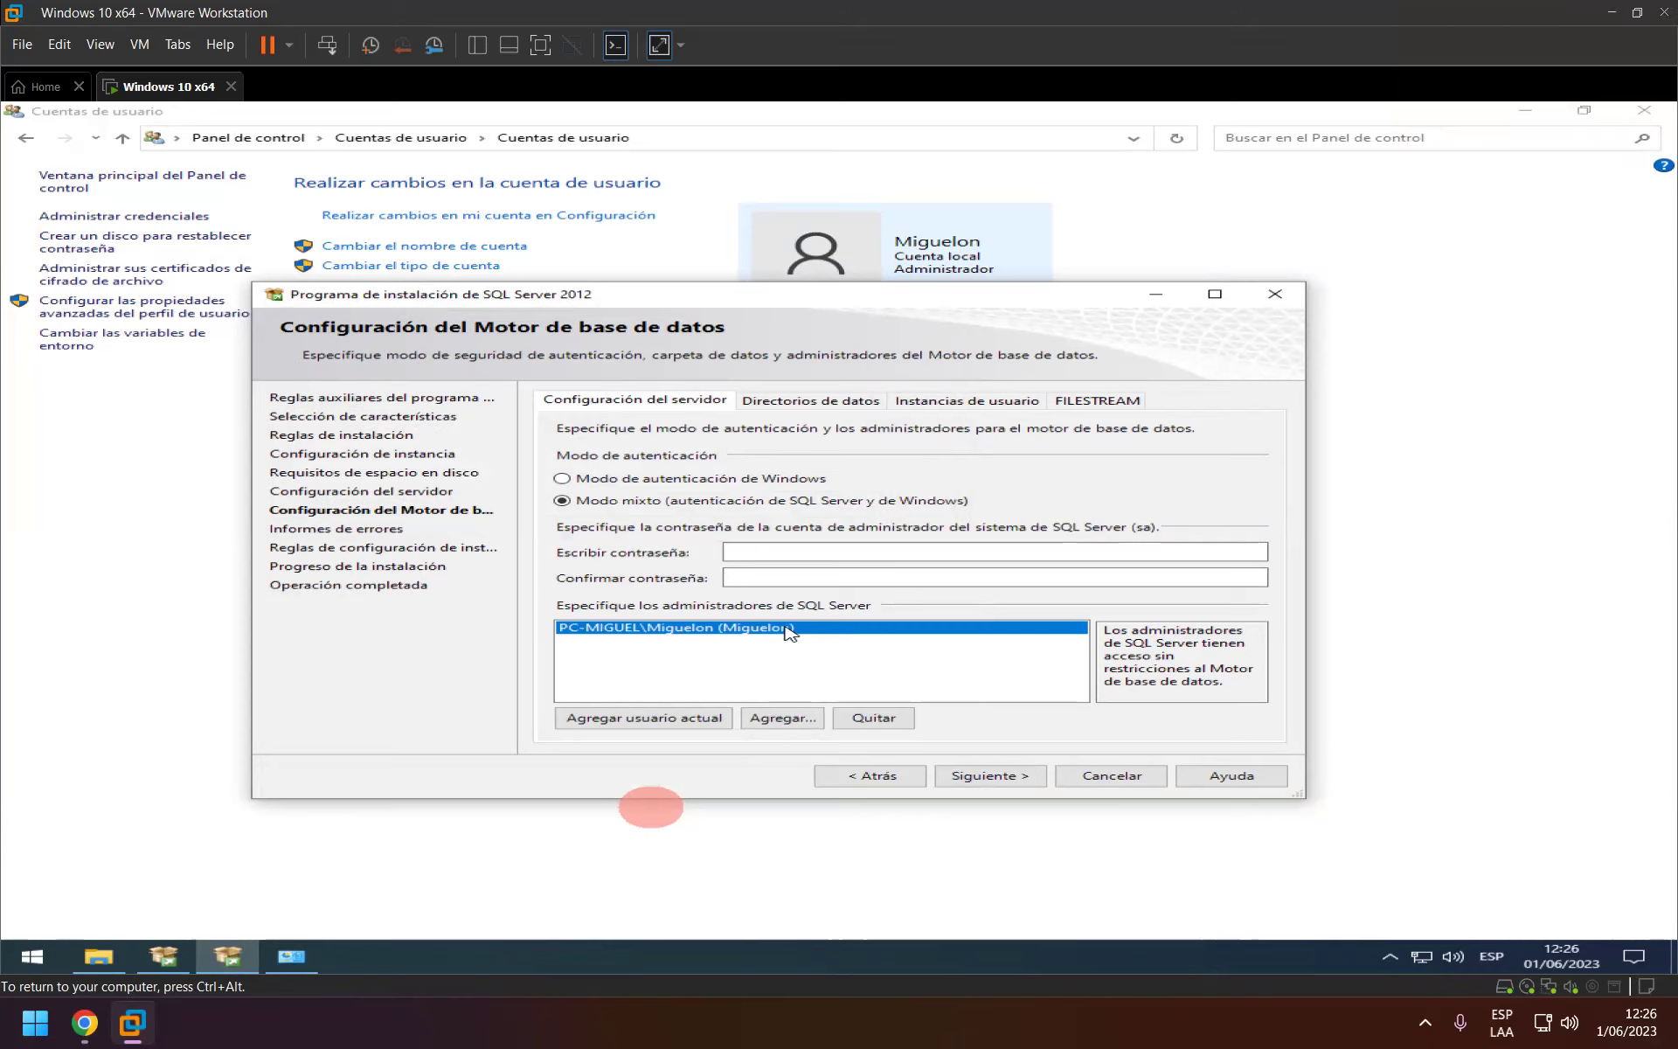
Remove the listed administrator and try adding the current Windows user via Agregar usuario actual.
{"action": "left_click", "coordinate": [877, 719]}
{"action": "left_click", "coordinate": [688, 729]}
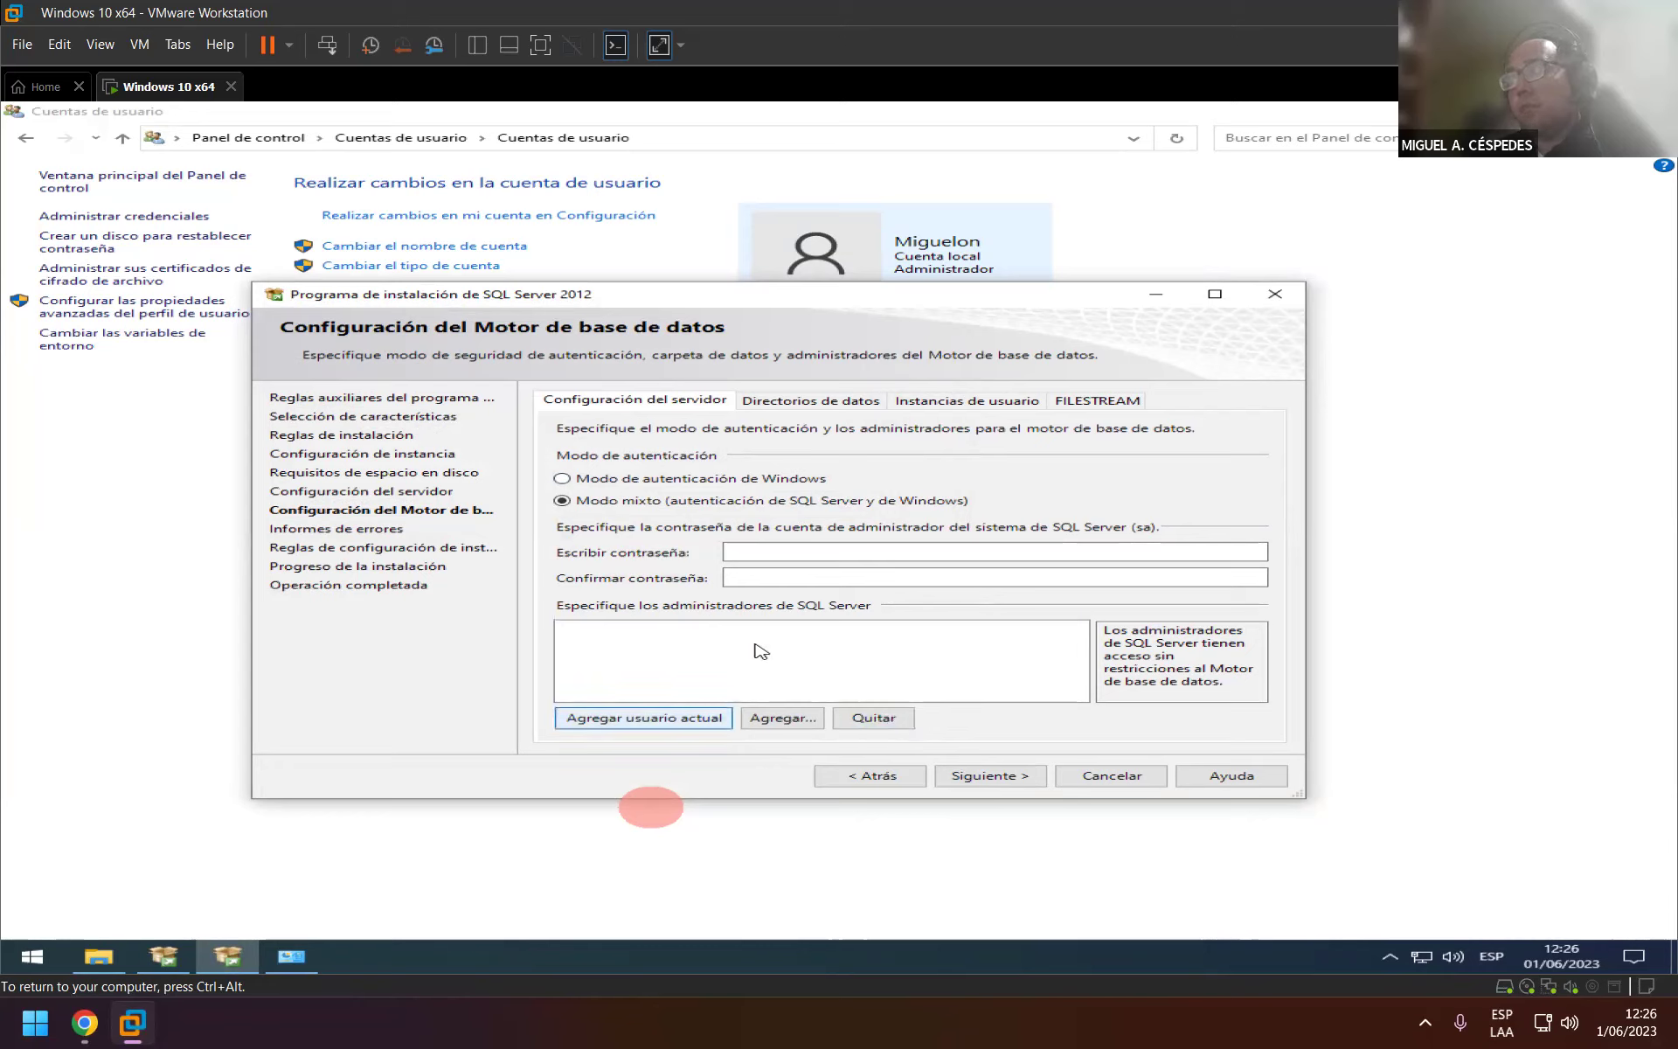
{"action": "left_click", "coordinate": [666, 717]}
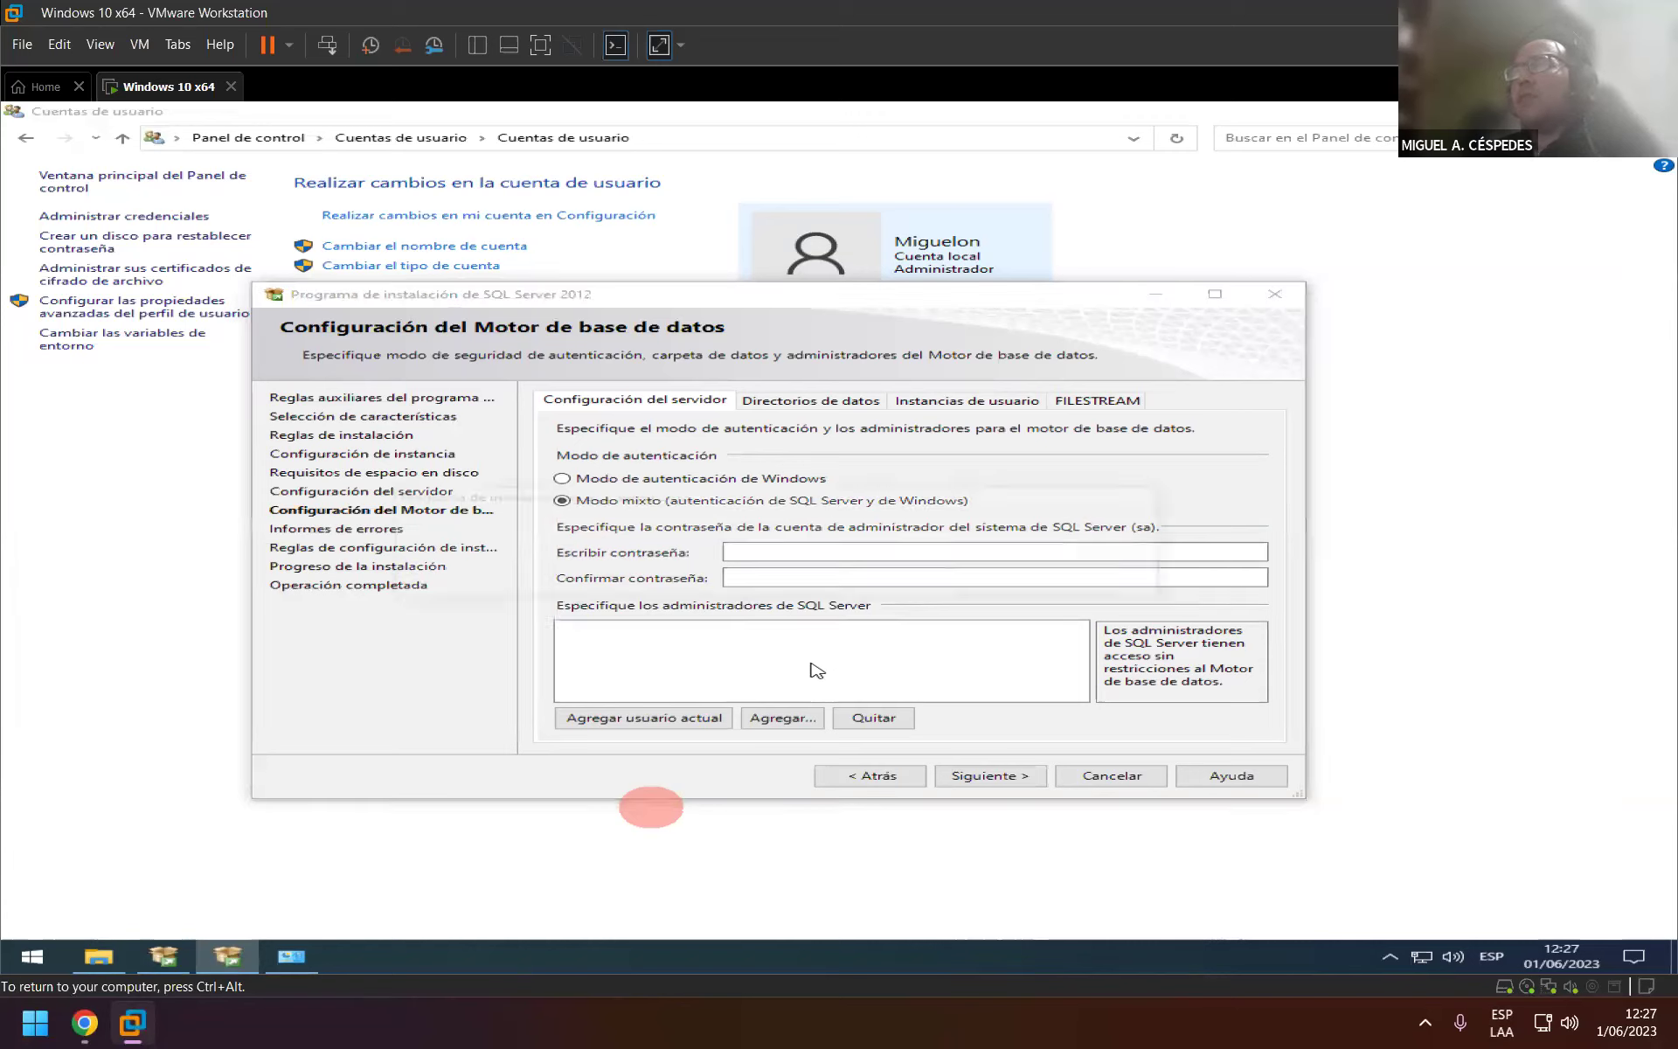
Answer No to the exit-setup confirmation to stay in the wizard.
{"action": "key", "text": "Escape"}
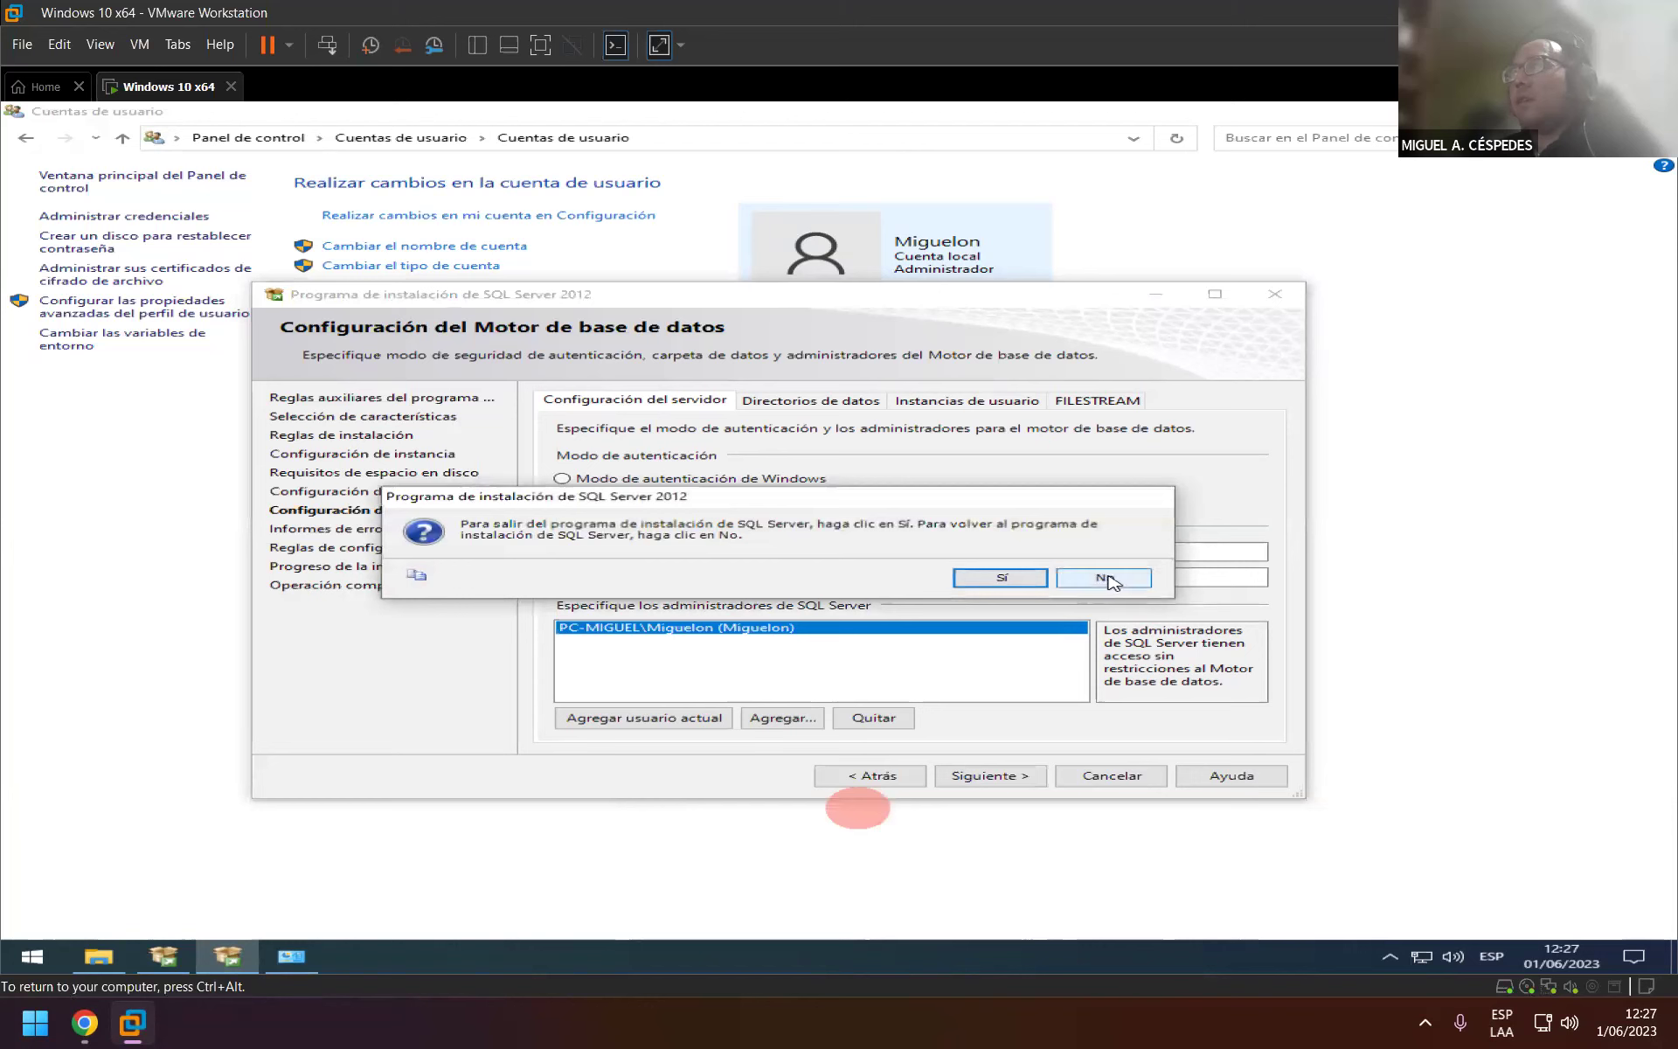
{"action": "left_click", "coordinate": [1103, 579]}
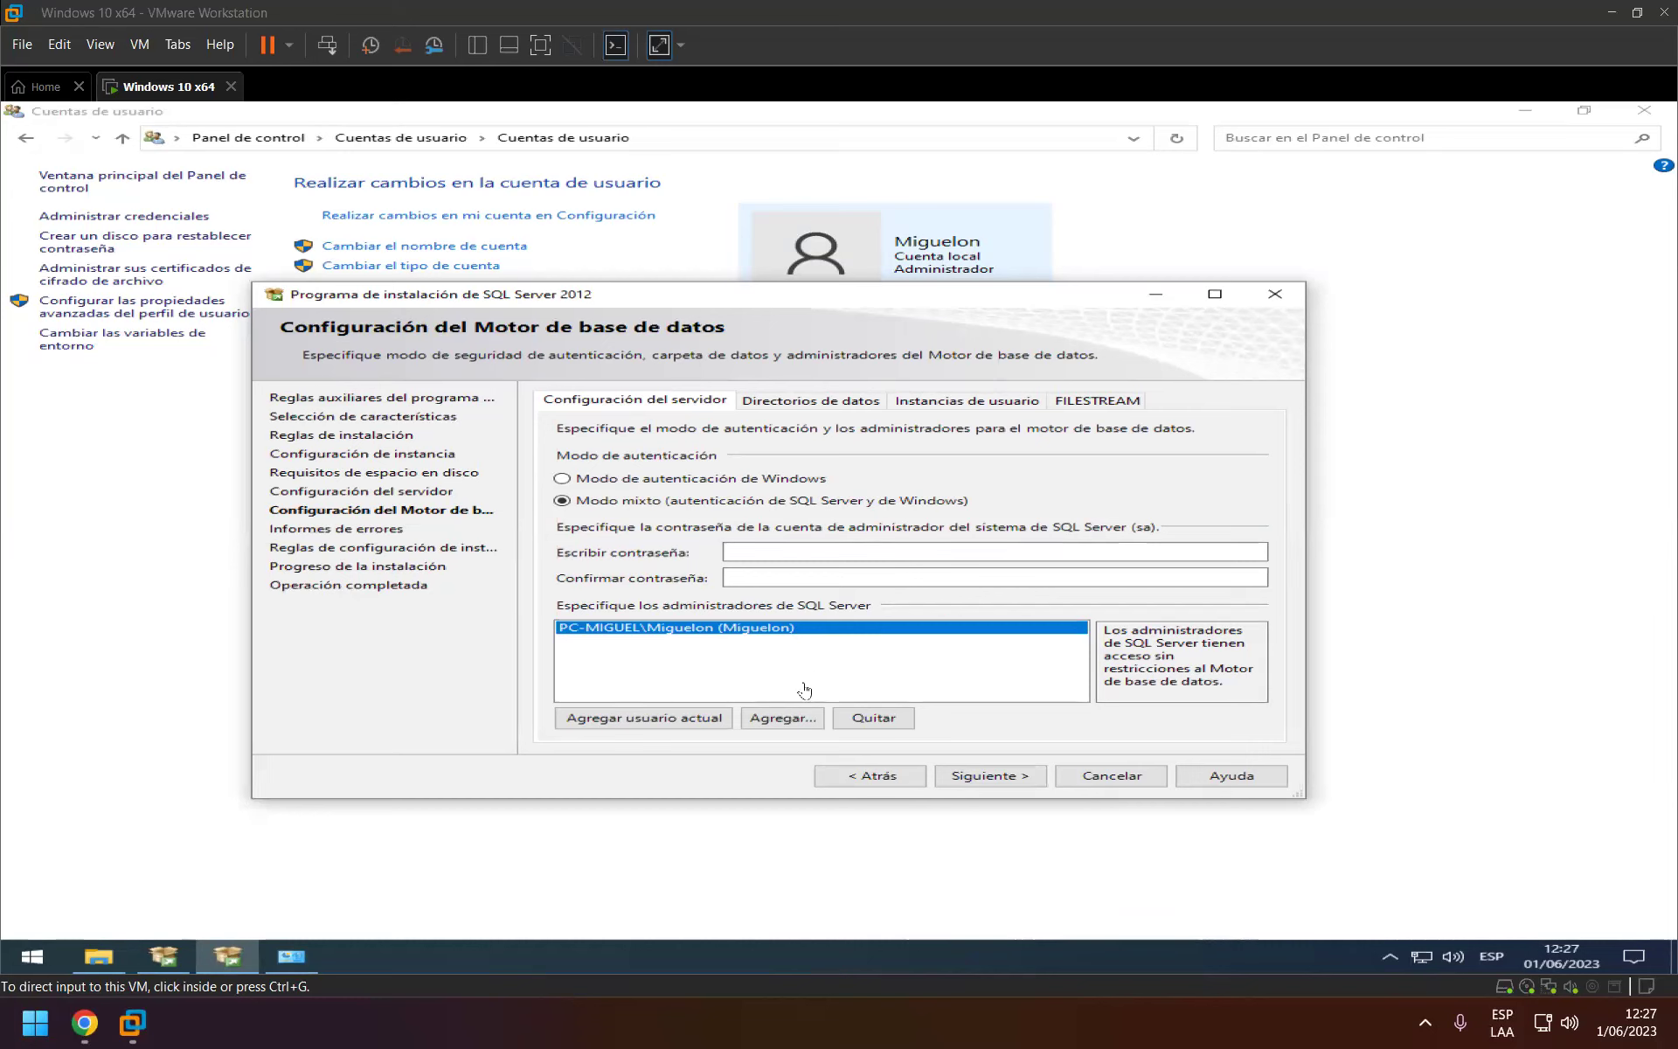
{"action": "left_click", "coordinate": [797, 720]}
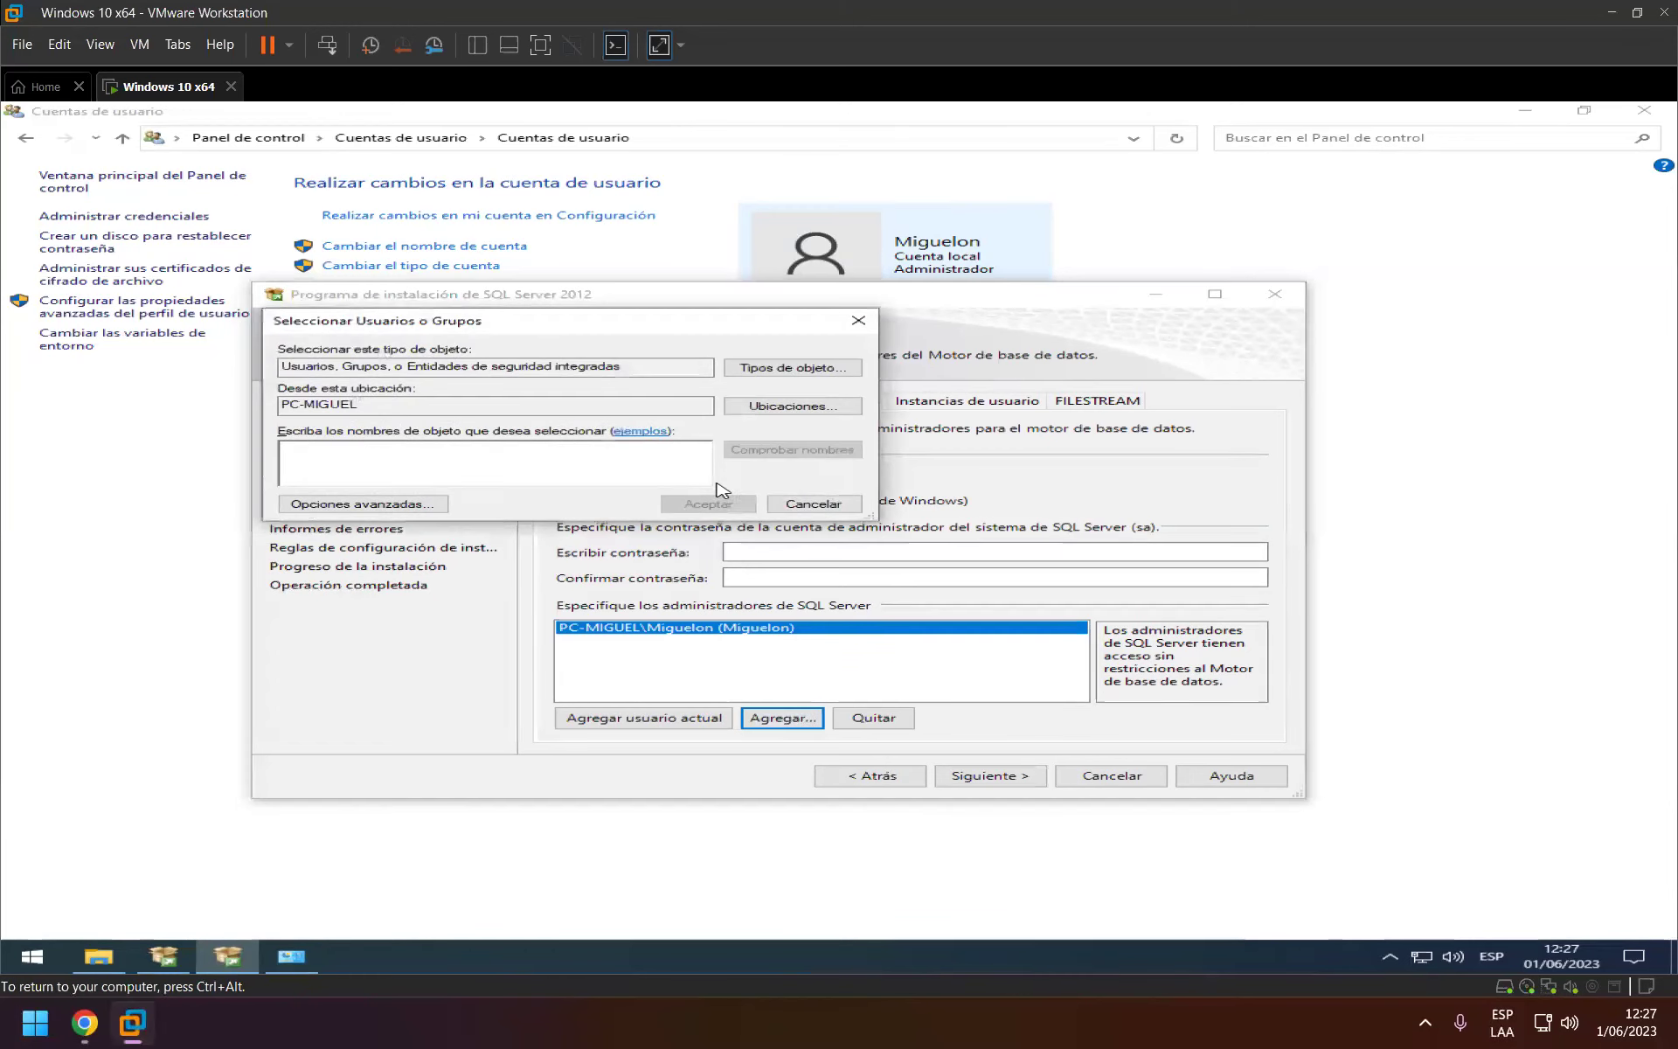
{"action": "left_click", "coordinate": [409, 507]}
{"action": "left_click", "coordinate": [893, 514]}
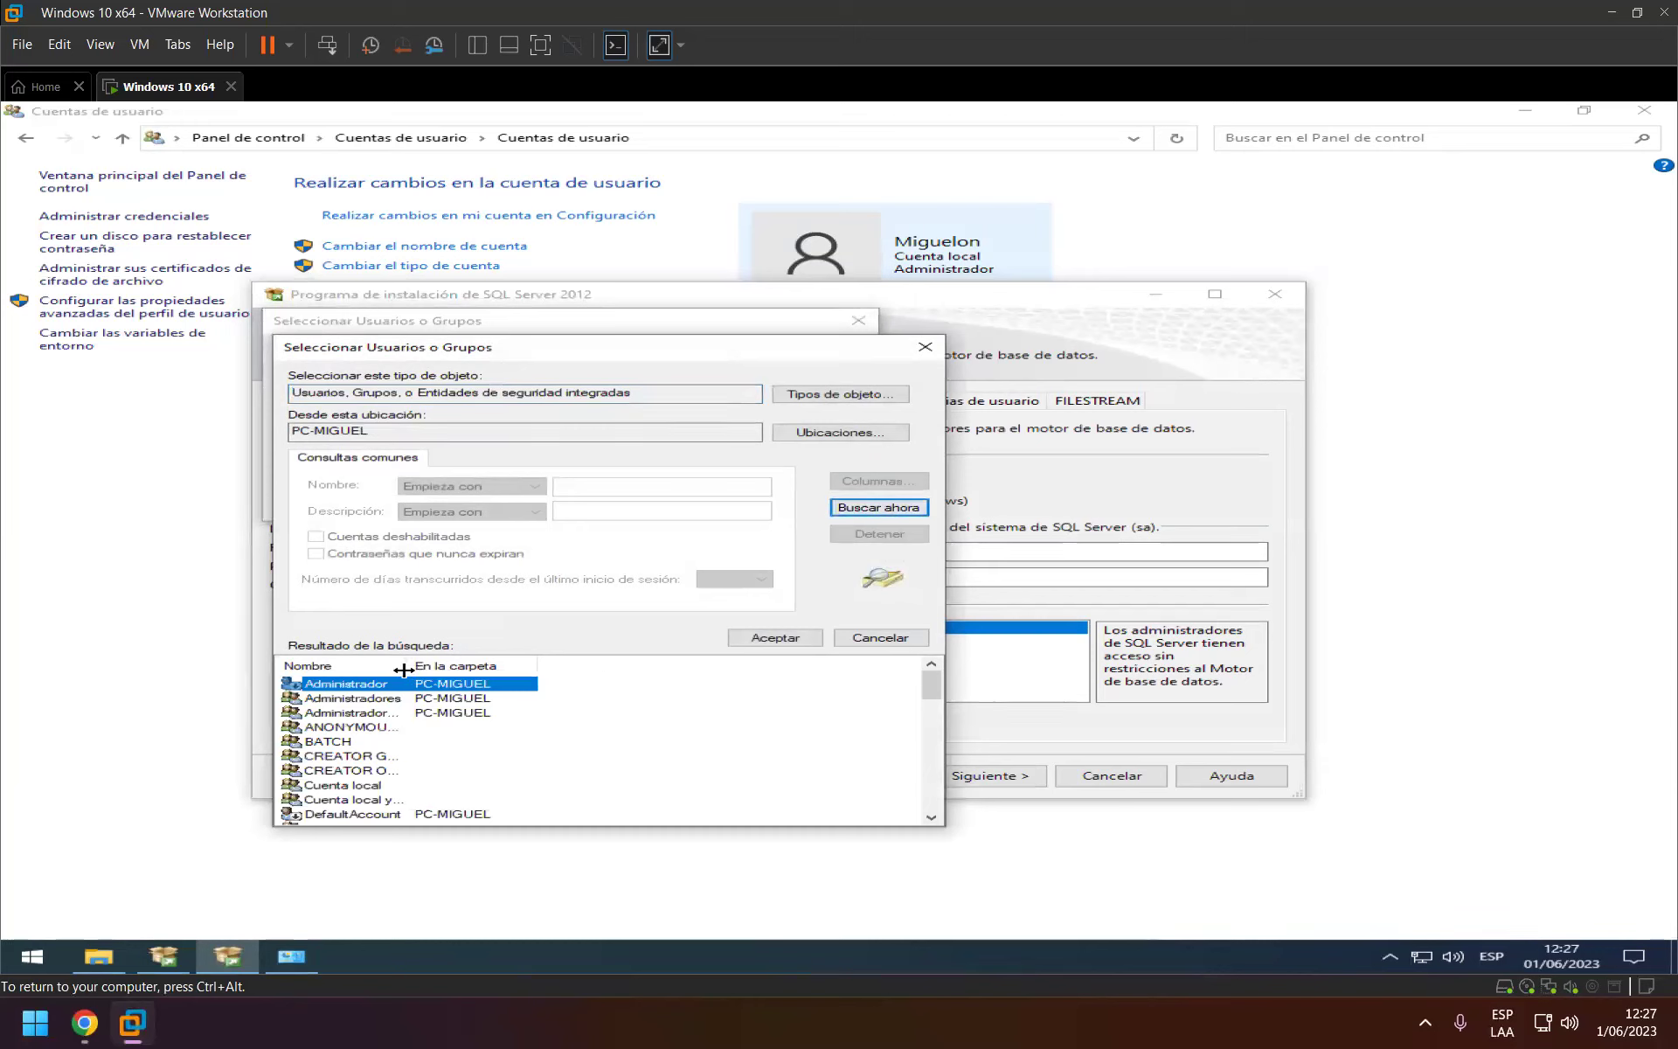
{"action": "left_click_drag", "start_coordinate": [404, 669], "coordinate": [569, 669]}
{"action": "scroll", "coordinate": [709, 712], "scroll_direction": "down", "scroll_amount": 3}
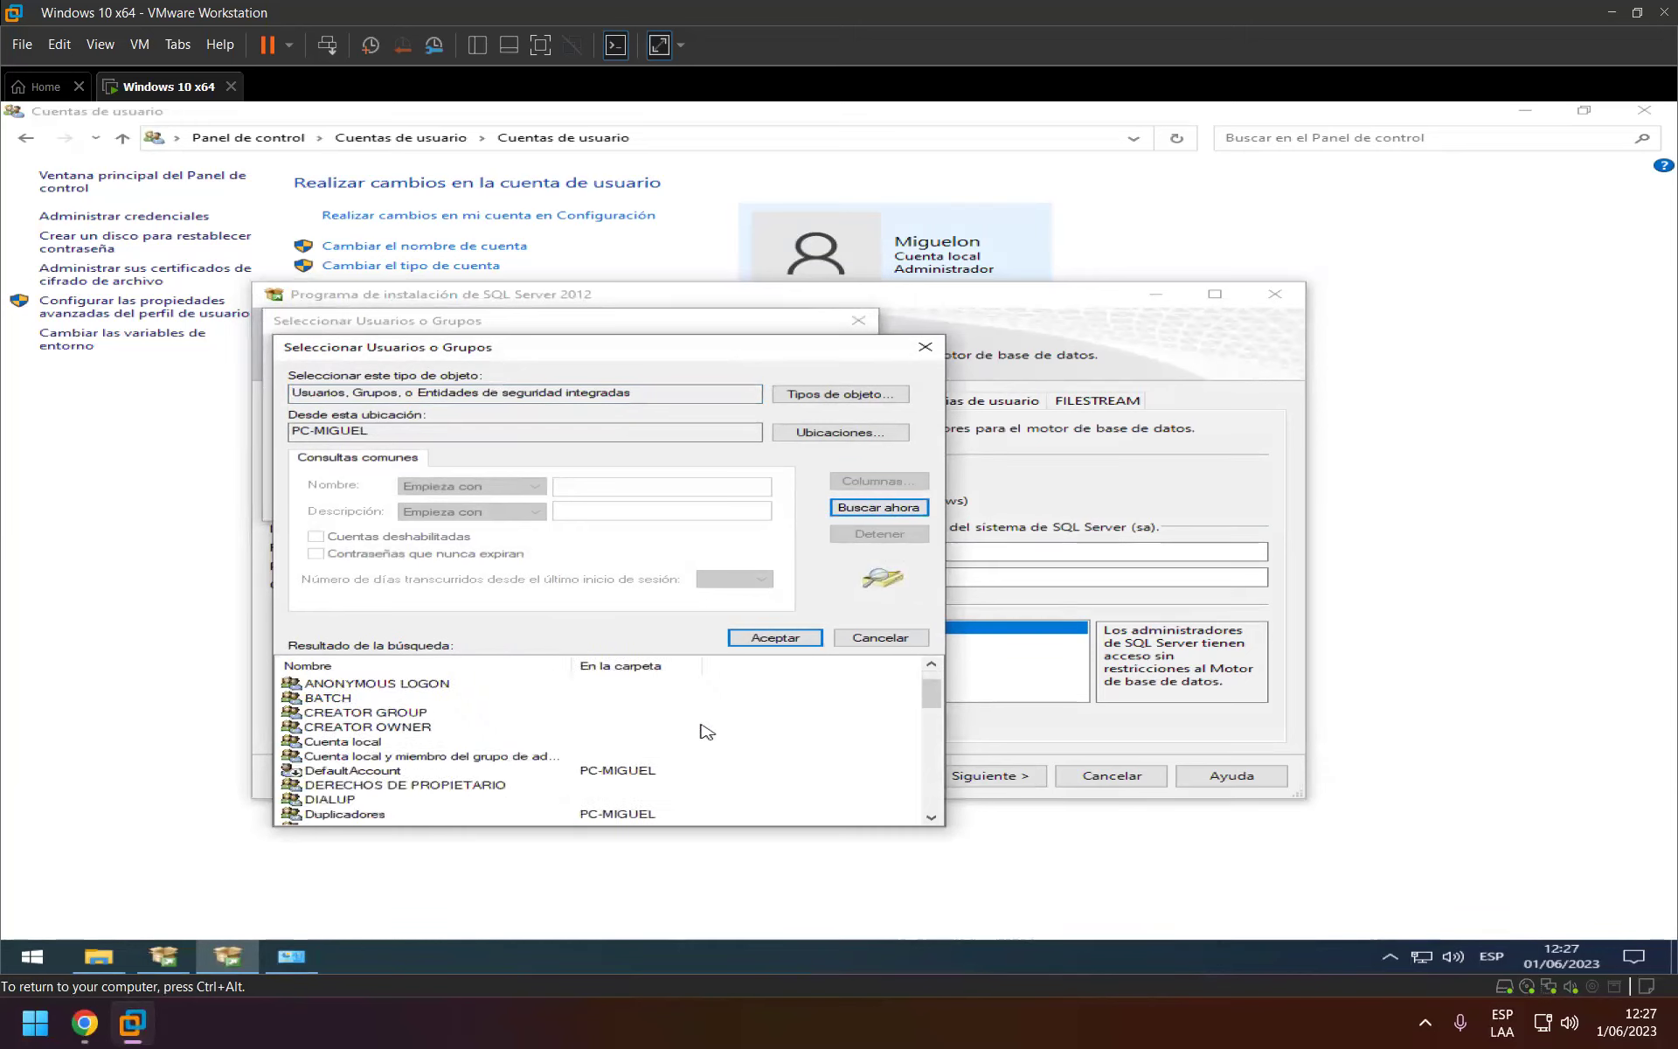
{"action": "scroll", "coordinate": [705, 732], "scroll_direction": "down", "scroll_amount": 8}
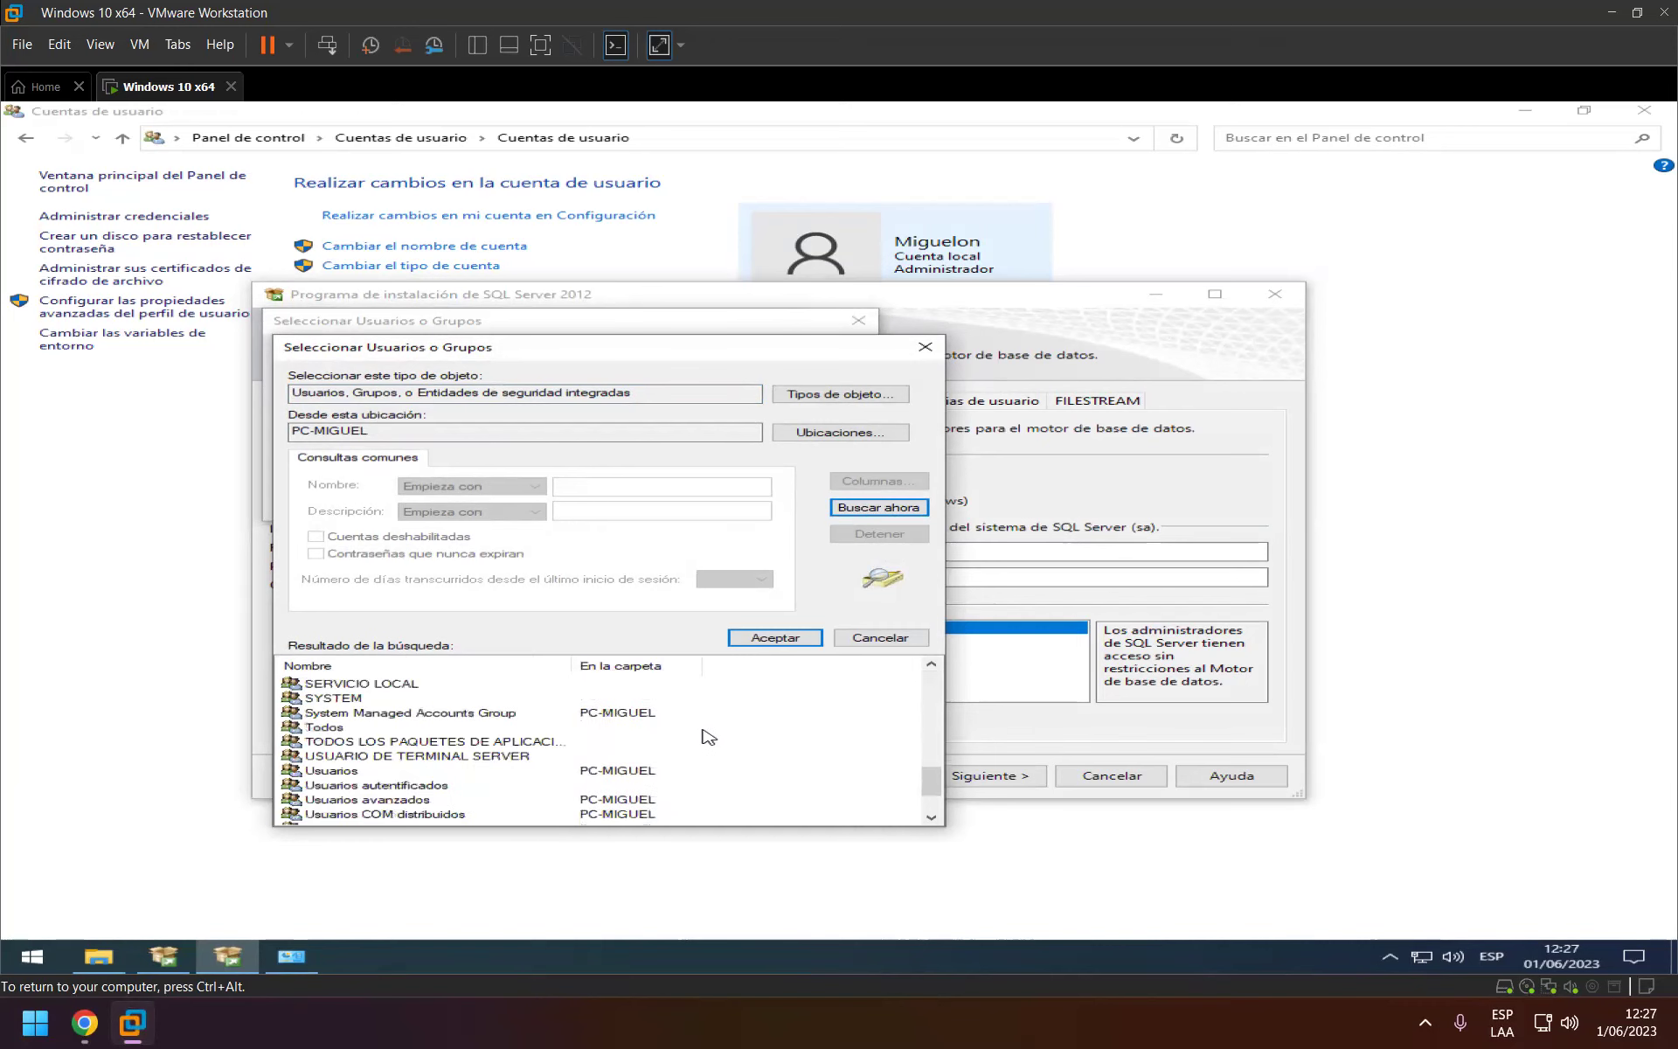
{"action": "scroll", "coordinate": [708, 736], "scroll_direction": "down", "scroll_amount": 1}
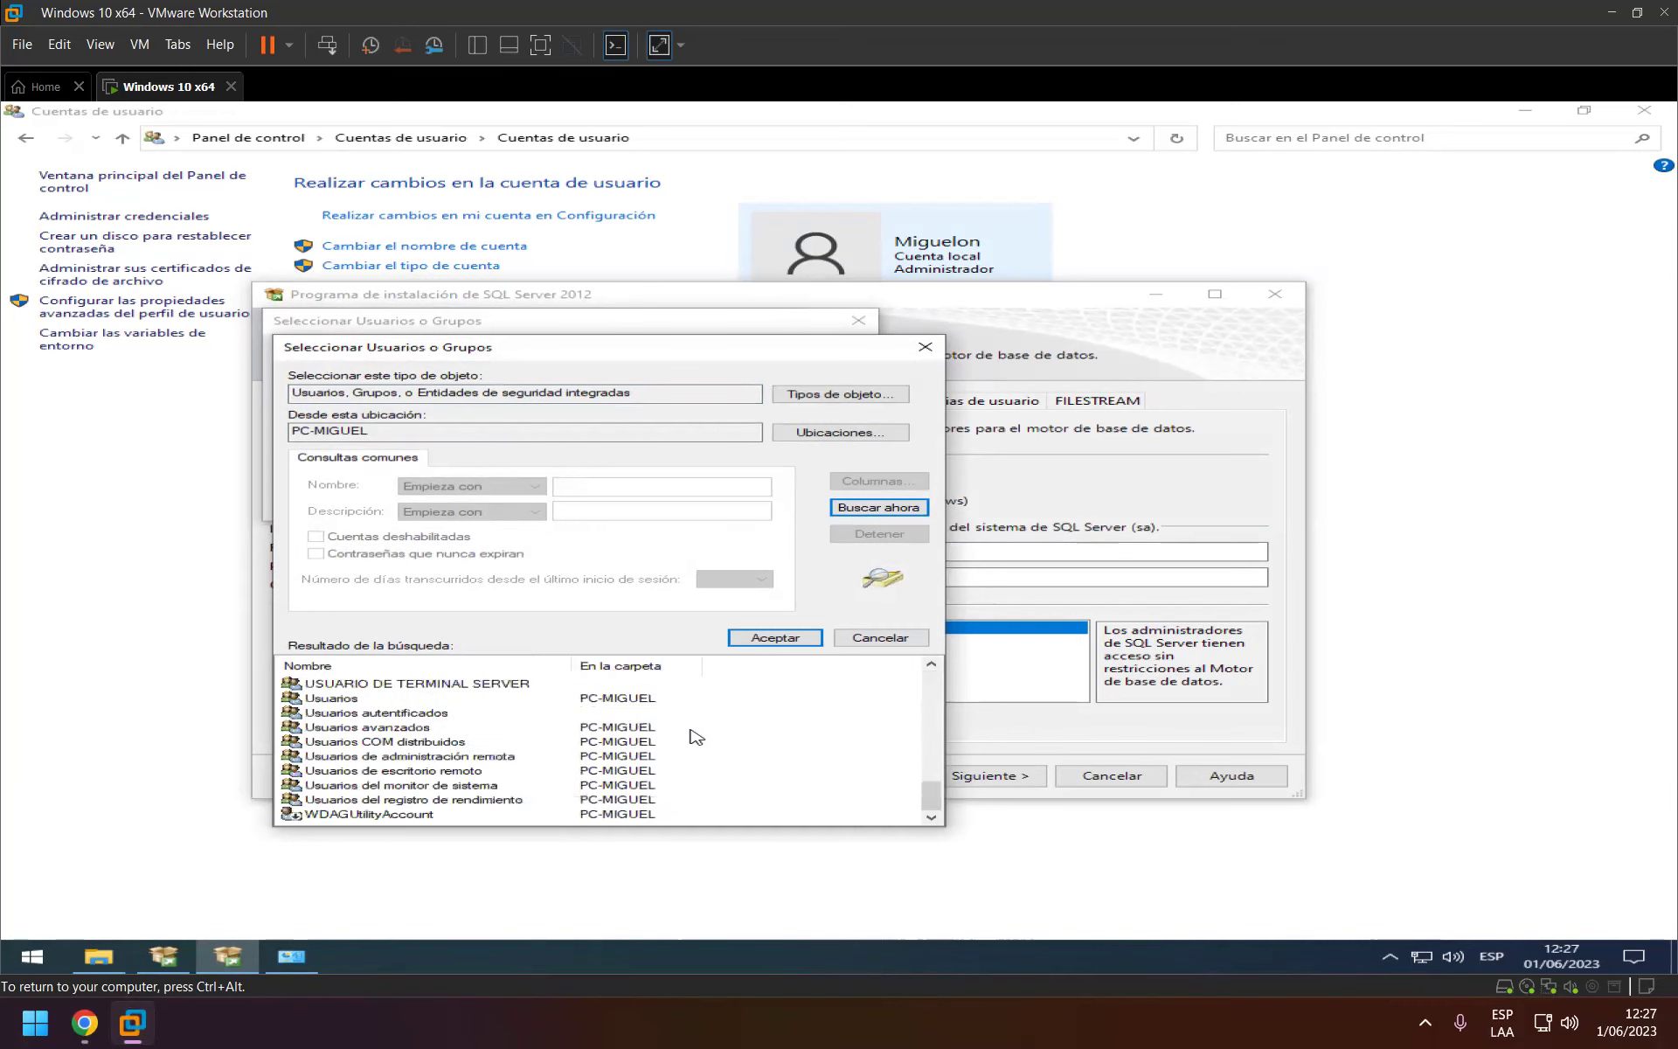
{"action": "scroll", "coordinate": [678, 780], "scroll_direction": "up", "scroll_amount": 10}
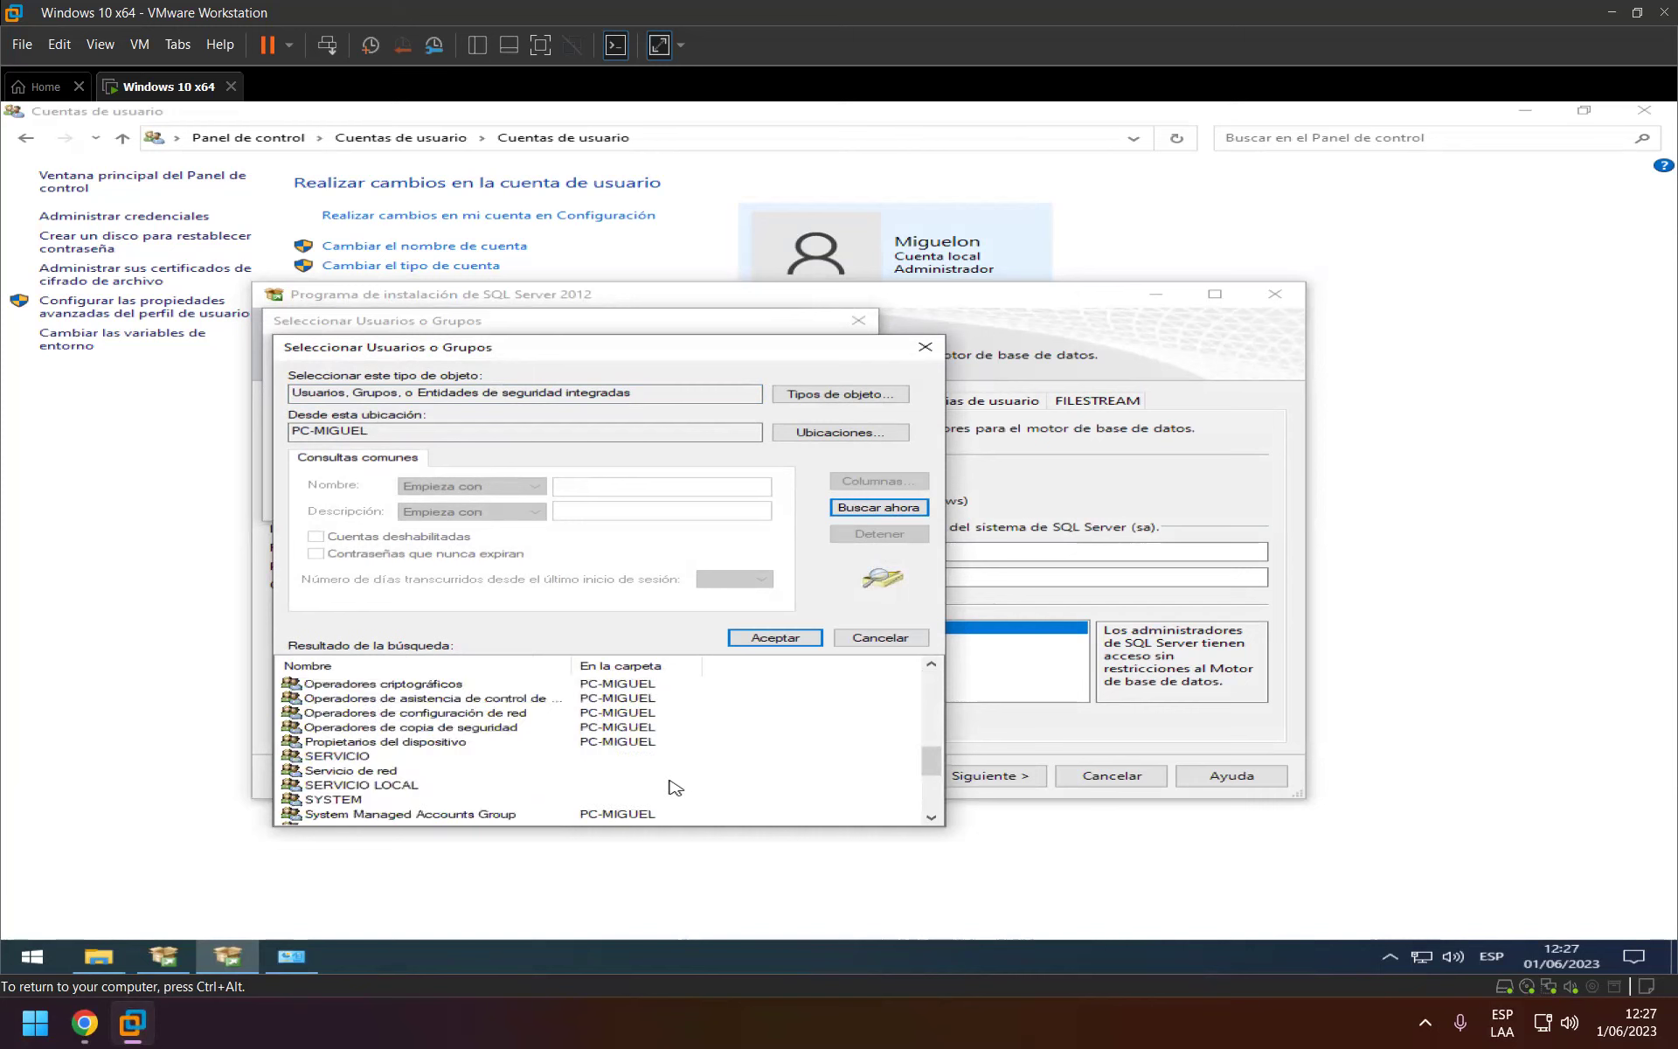
{"action": "scroll", "coordinate": [690, 765], "scroll_direction": "up", "scroll_amount": 4}
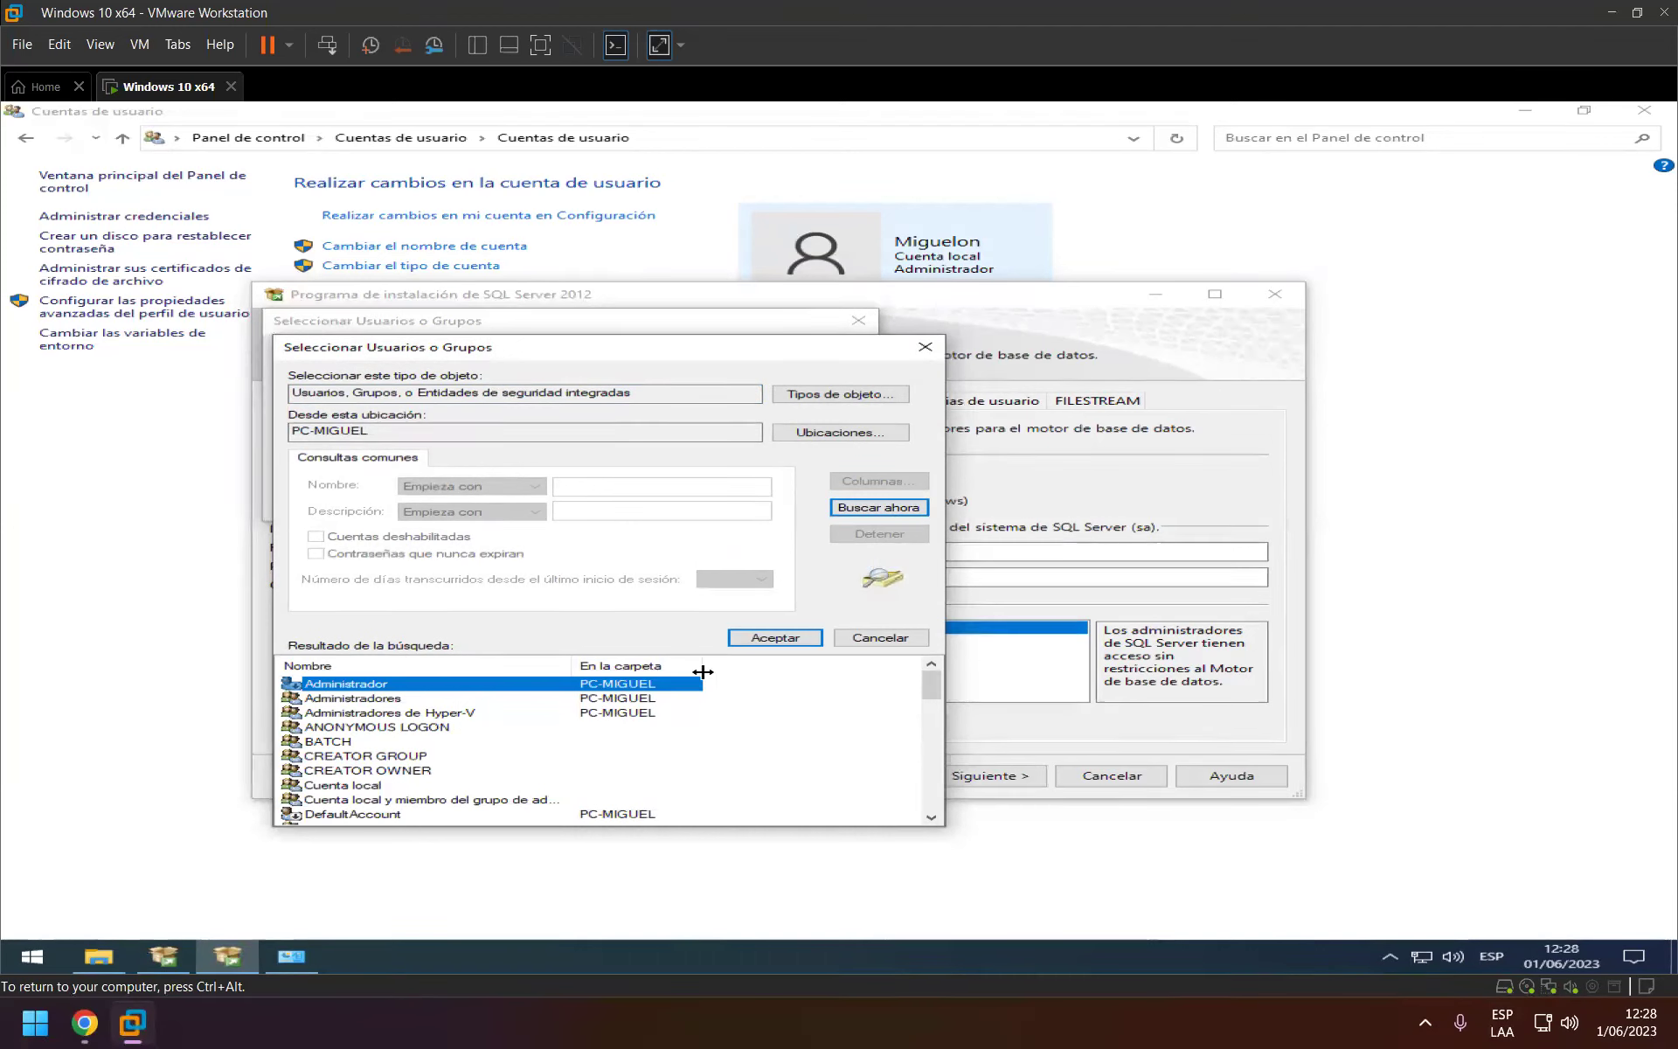
{"action": "left_click_drag", "start_coordinate": [702, 670], "coordinate": [721, 670]}
{"action": "left_click_drag", "start_coordinate": [576, 660], "coordinate": [620, 668]}
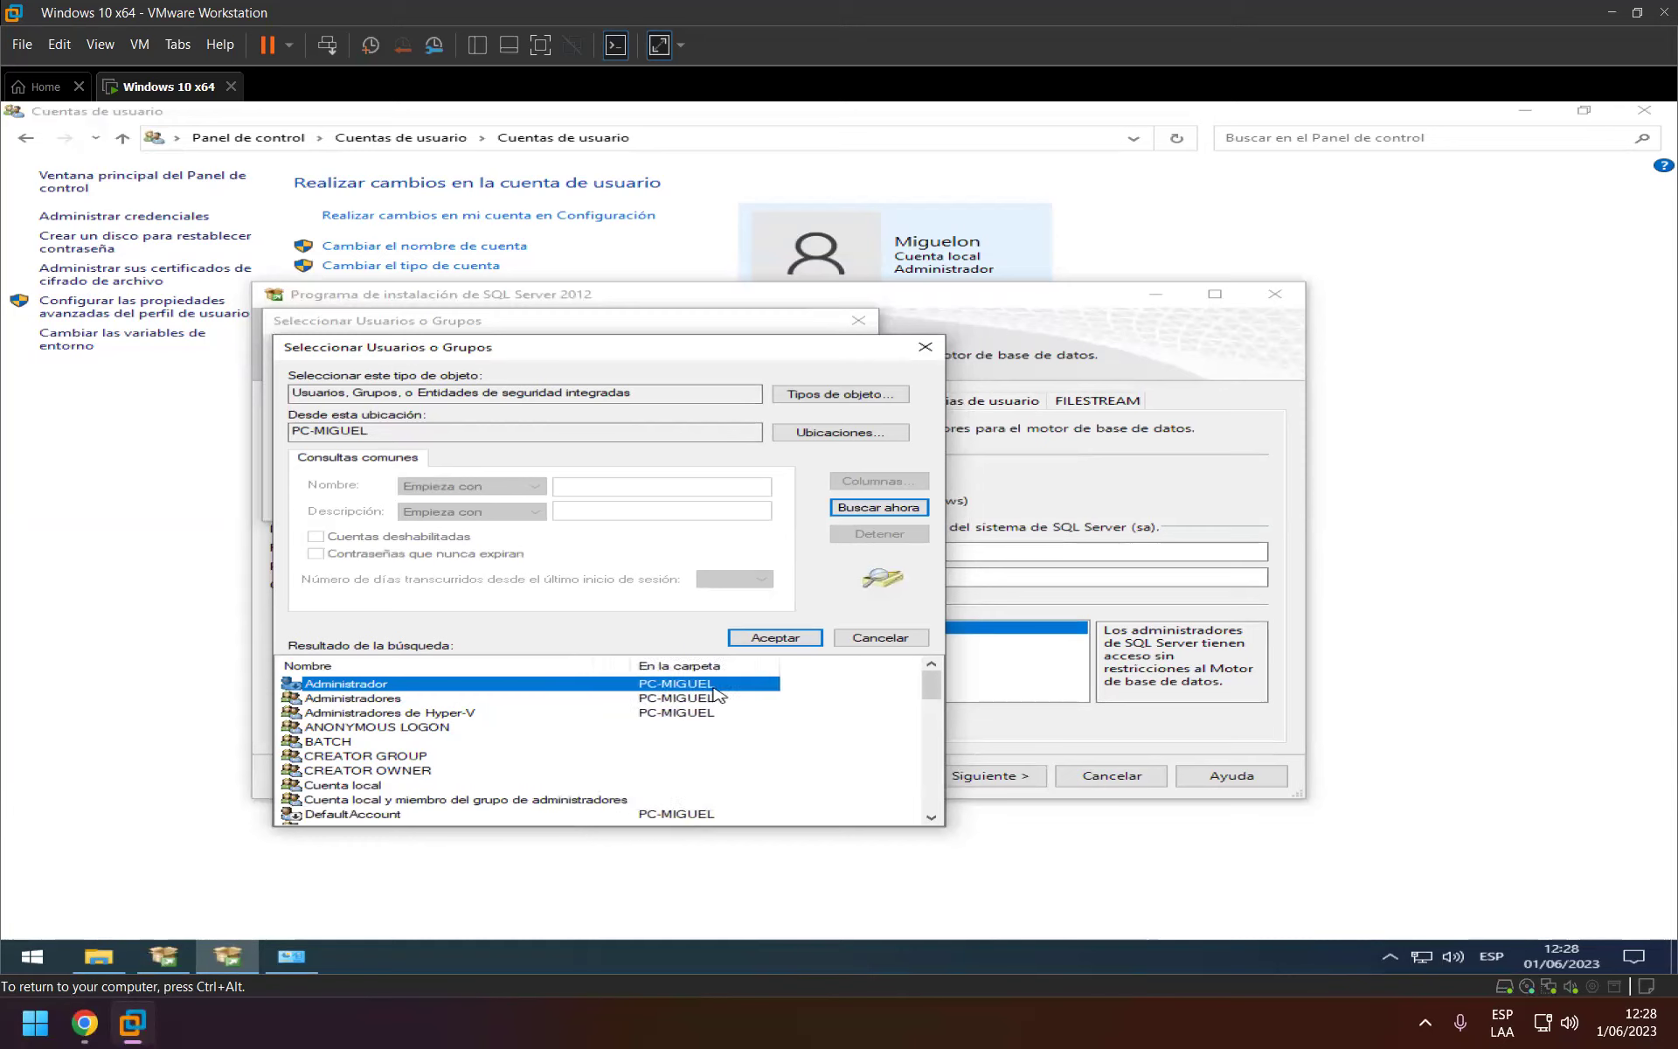
{"action": "scroll", "coordinate": [697, 717], "scroll_direction": "down", "scroll_amount": 6}
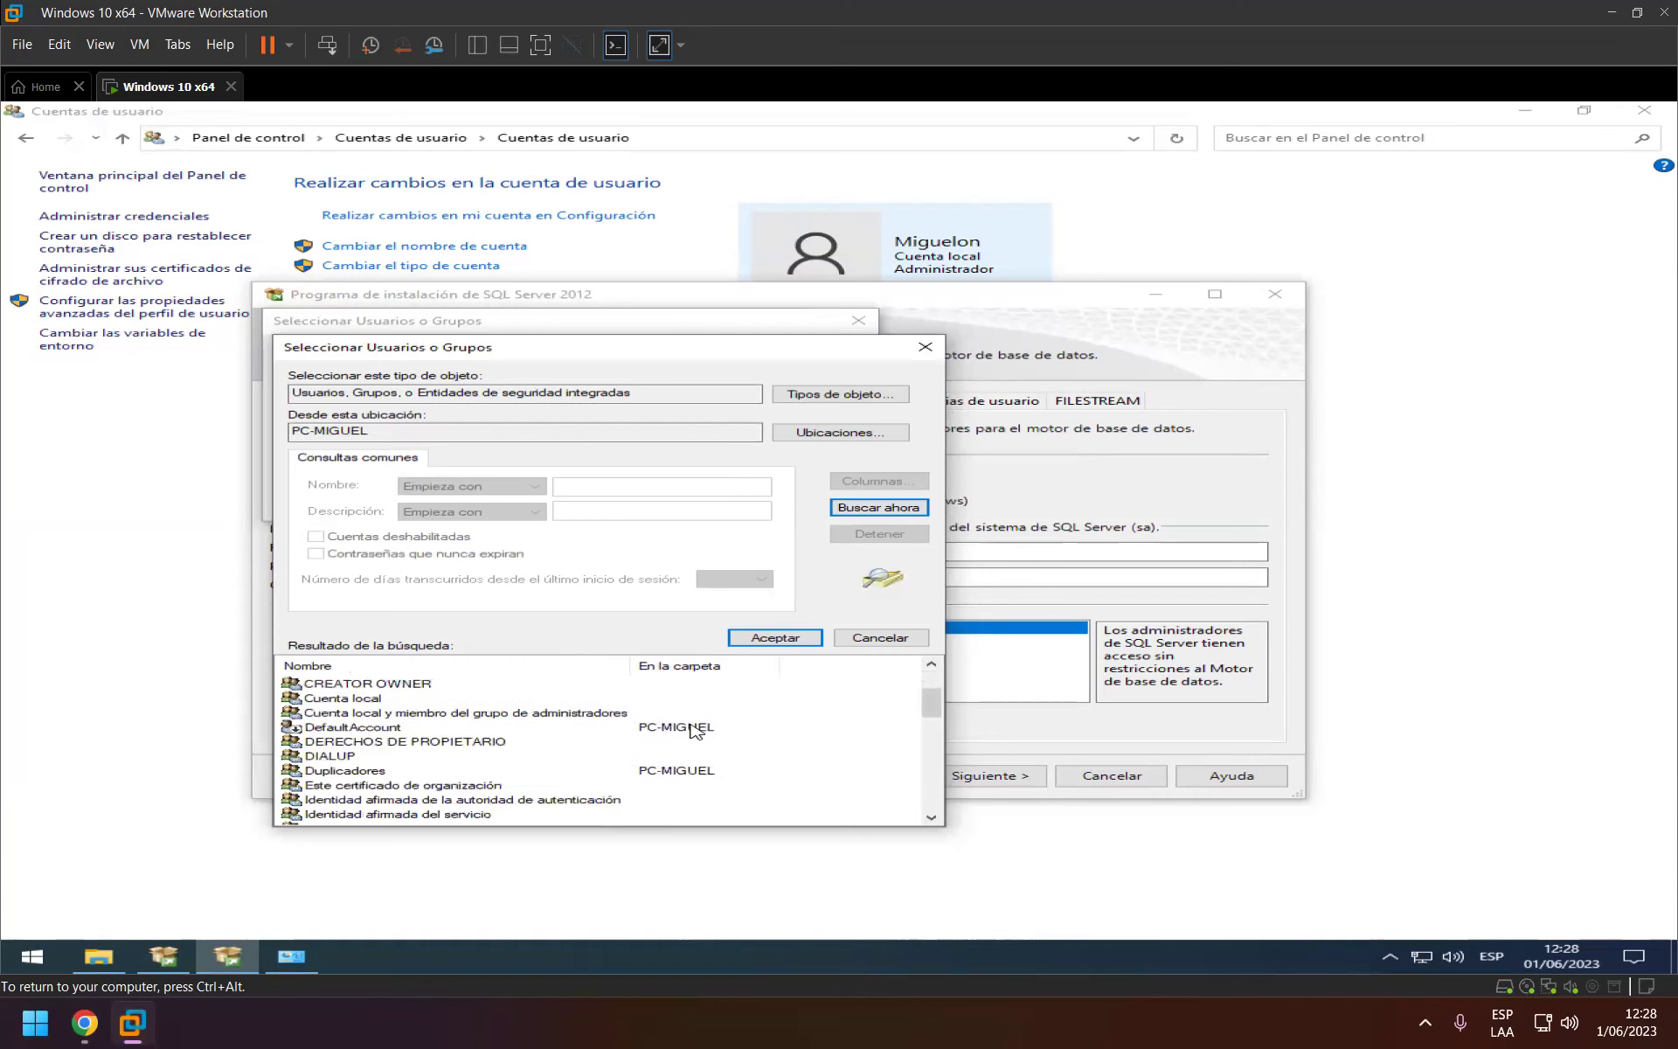
{"action": "scroll", "coordinate": [685, 744], "scroll_direction": "down", "scroll_amount": 9}
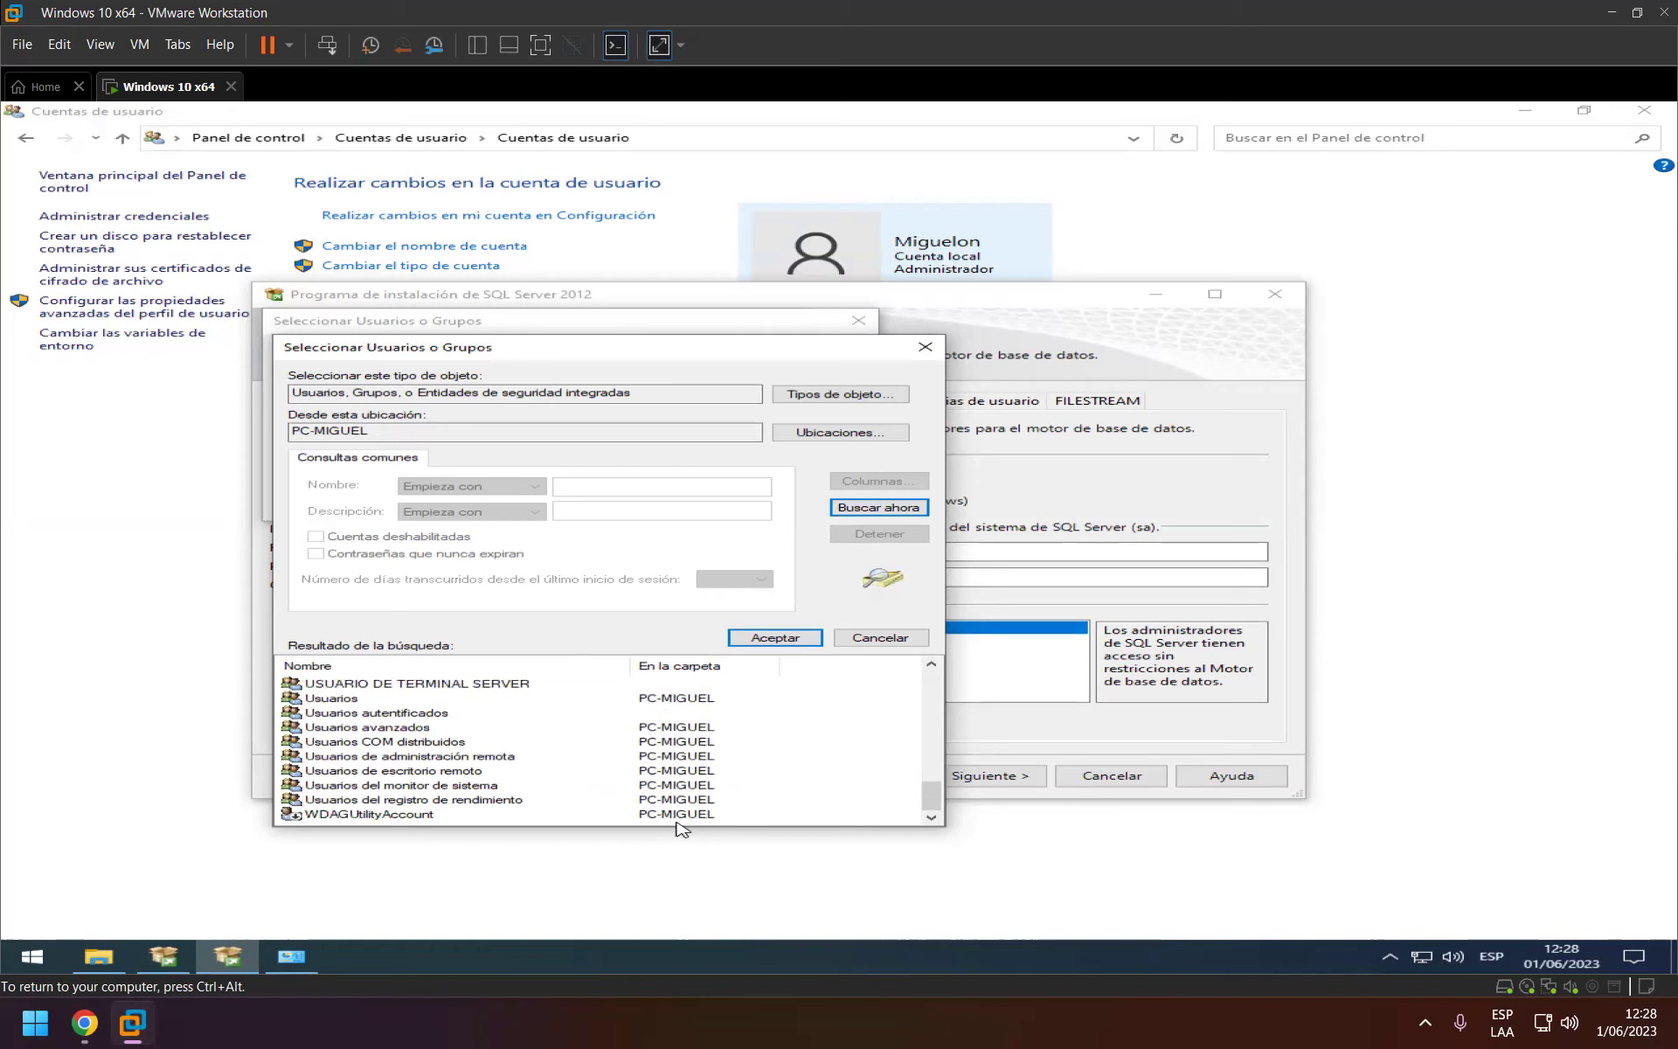
{"action": "scroll", "coordinate": [751, 782], "scroll_direction": "up", "scroll_amount": 4}
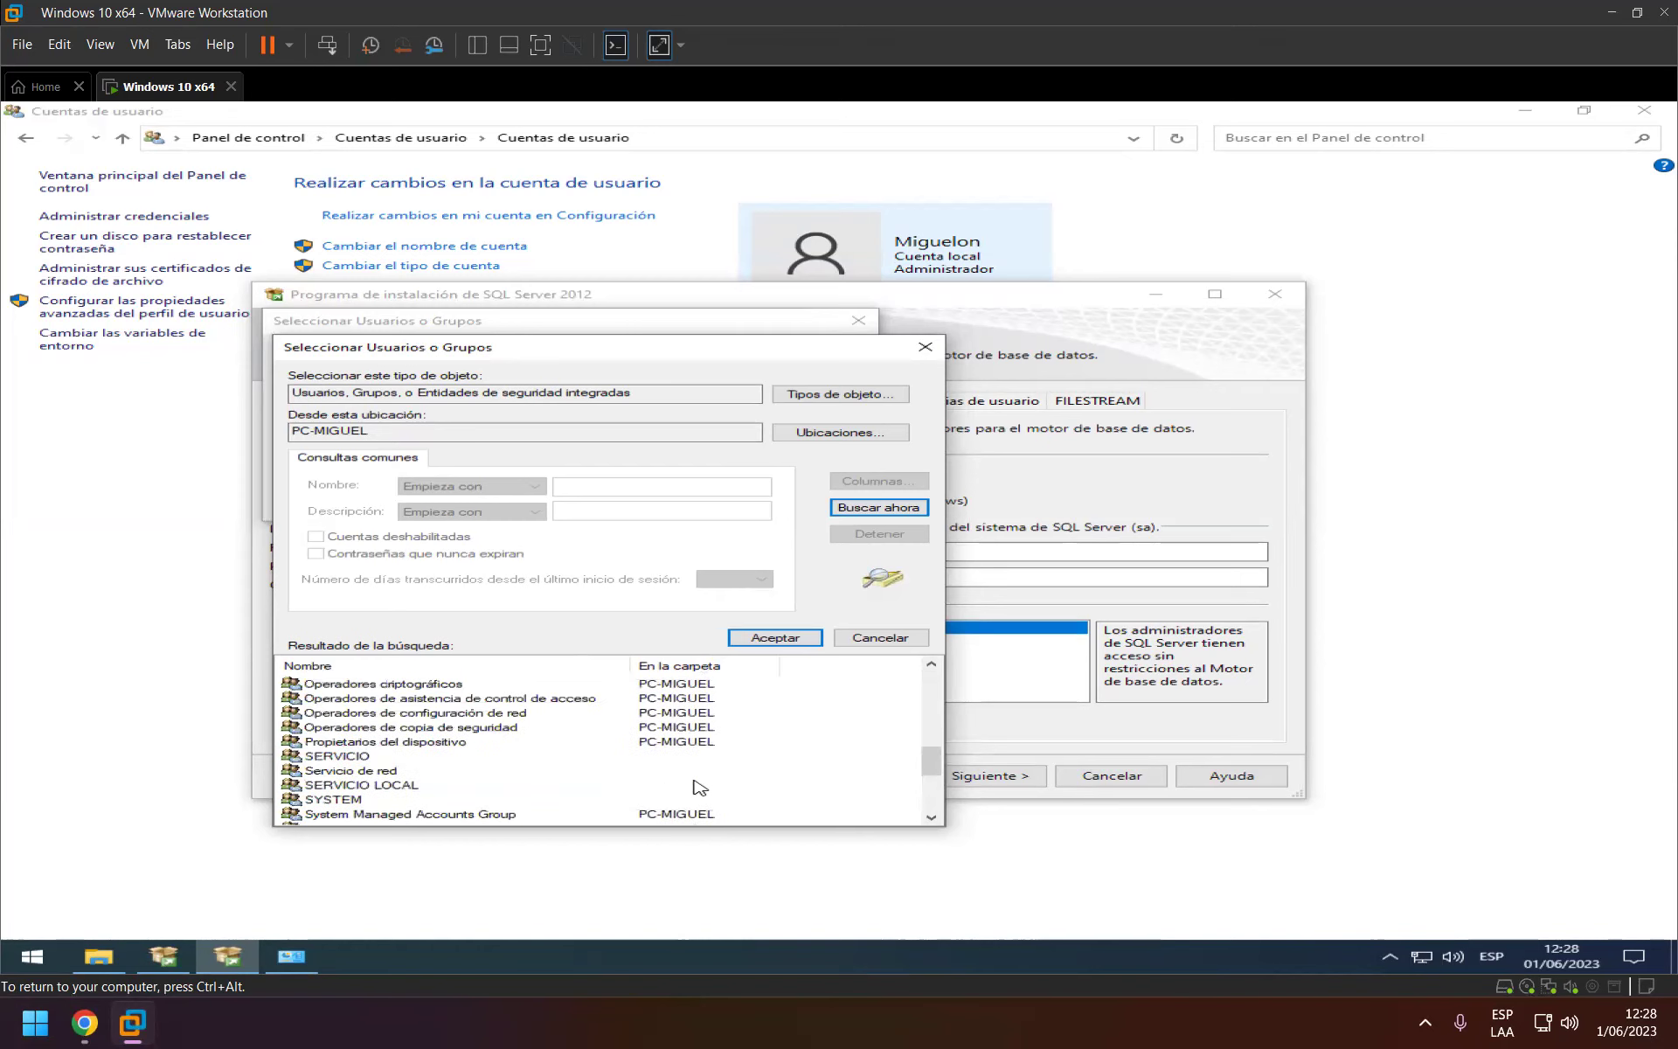
{"action": "scroll", "coordinate": [695, 783], "scroll_direction": "up", "scroll_amount": 2}
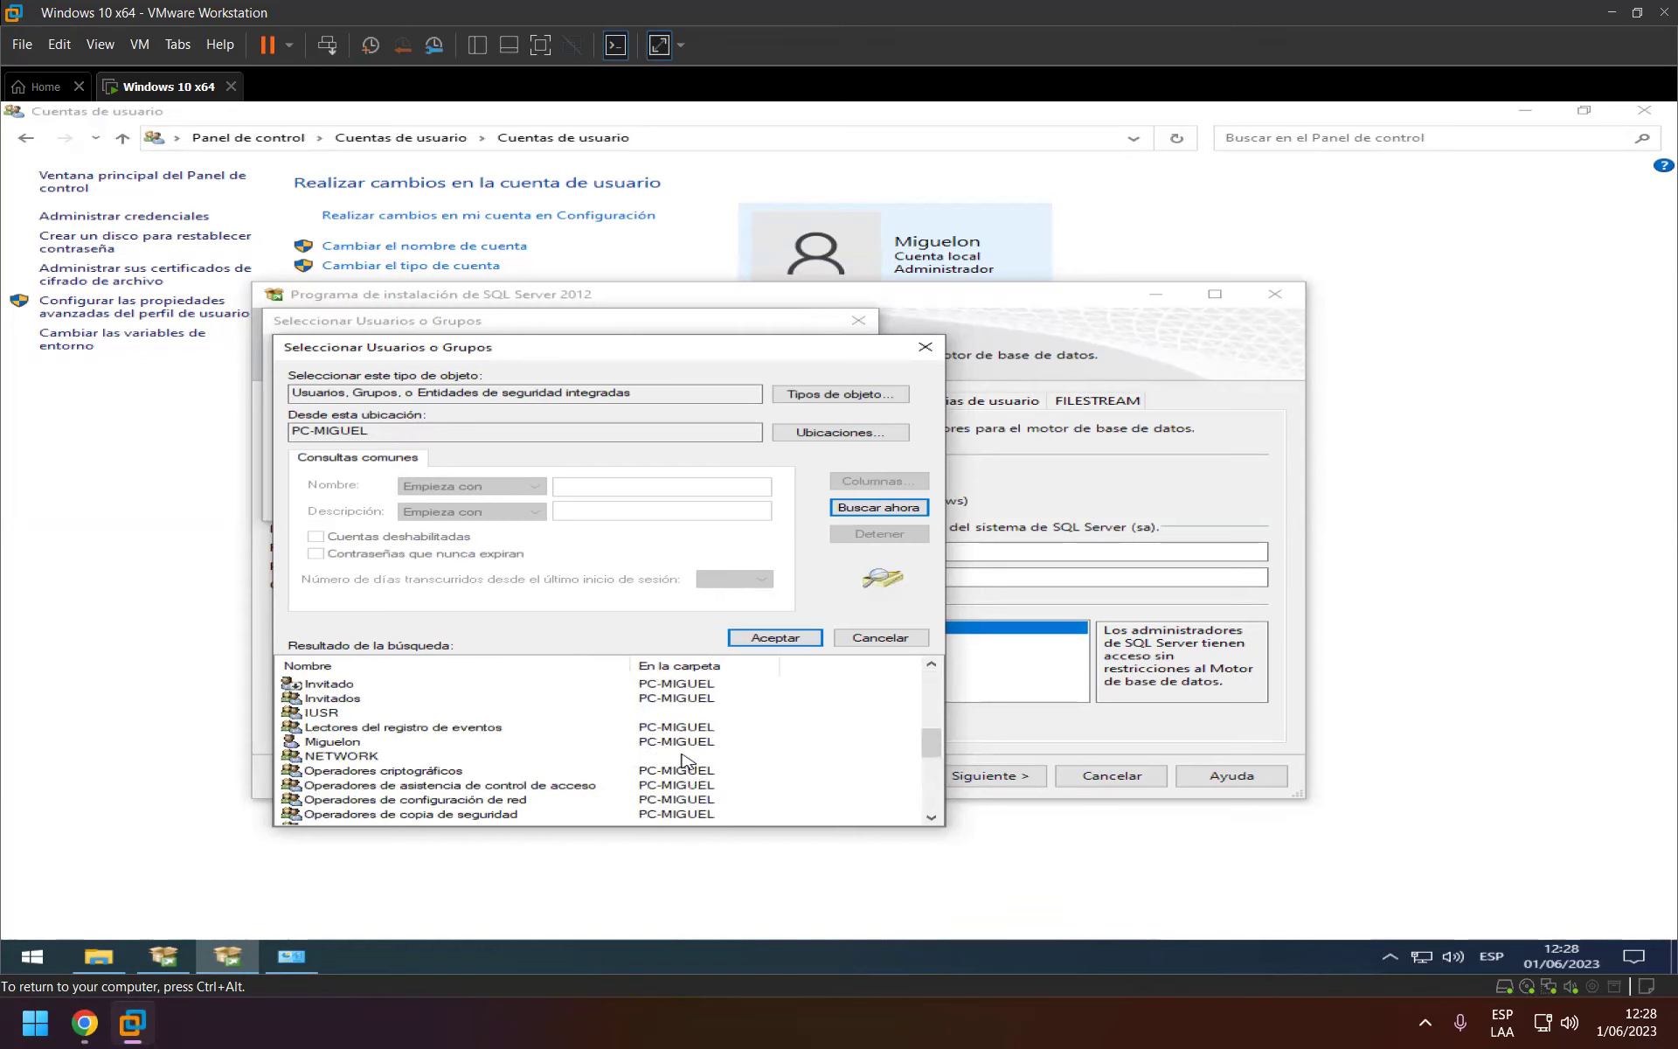
{"action": "scroll", "coordinate": [682, 759], "scroll_direction": "up", "scroll_amount": 2}
{"action": "scroll", "coordinate": [682, 759], "scroll_direction": "up", "scroll_amount": 5}
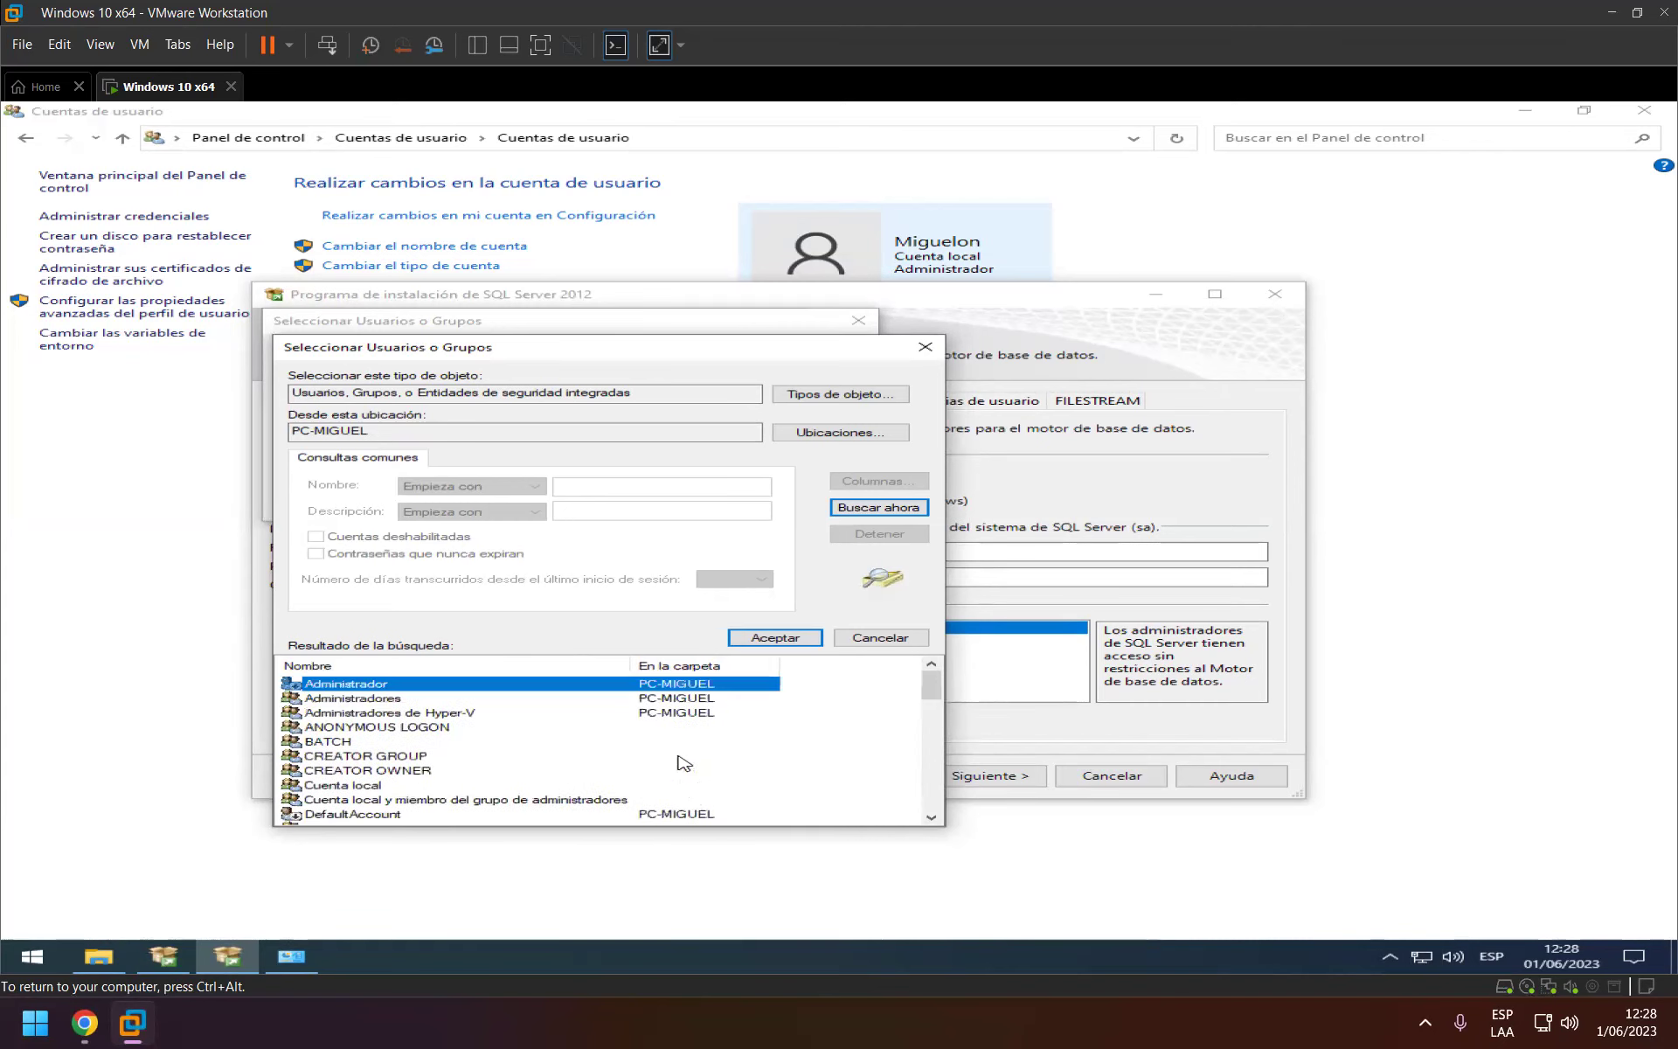
{"action": "scroll", "coordinate": [695, 752], "scroll_direction": "down", "scroll_amount": 11}
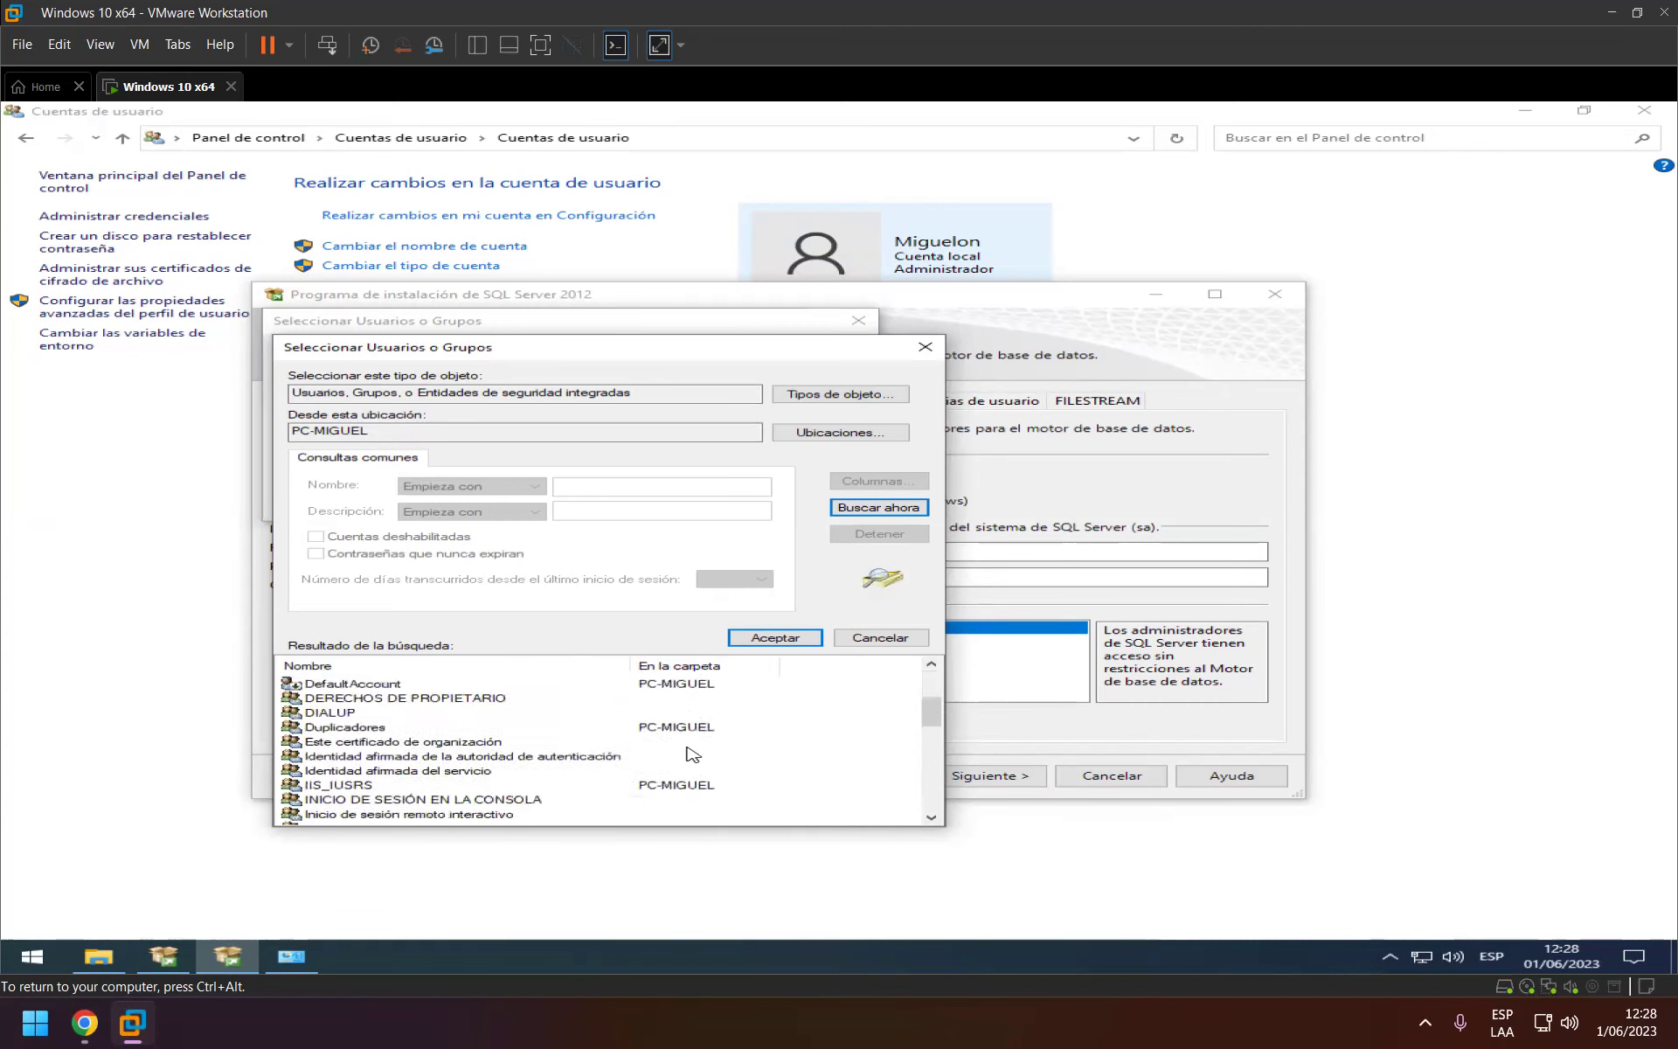
{"action": "scroll", "coordinate": [682, 747], "scroll_direction": "down", "scroll_amount": 4}
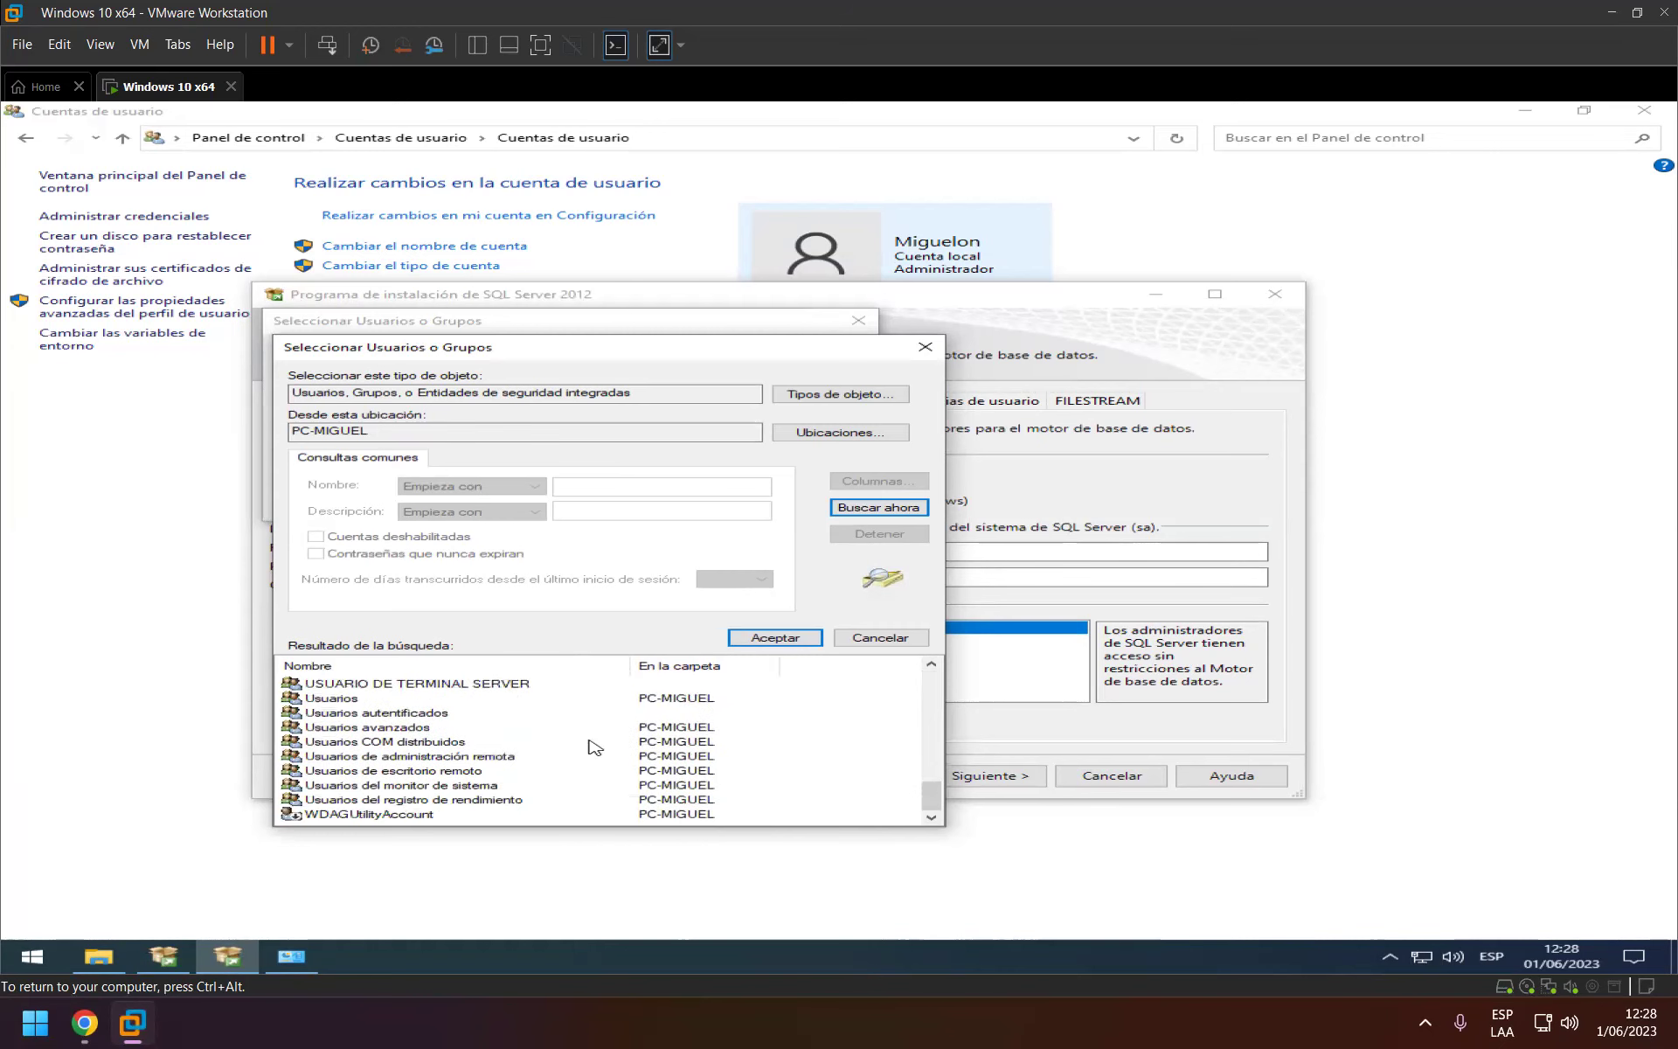
{"action": "scroll", "coordinate": [664, 752], "scroll_direction": "up", "scroll_amount": 10}
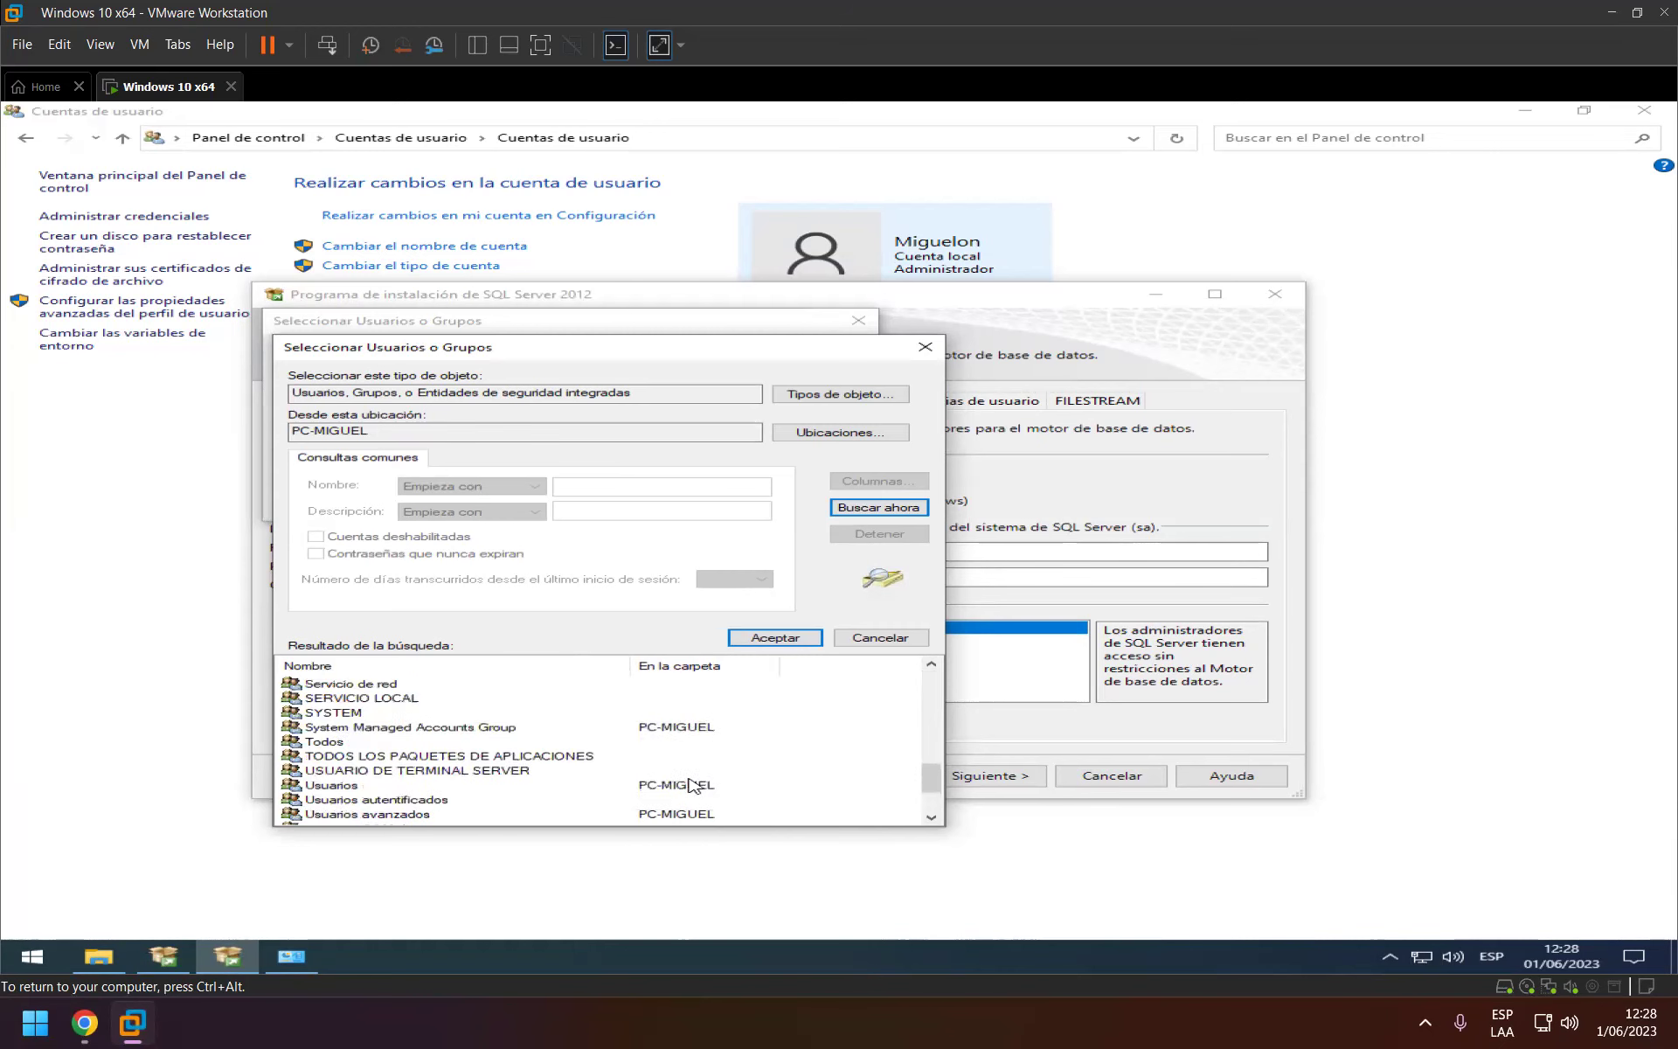
{"action": "left_click", "coordinate": [880, 637]}
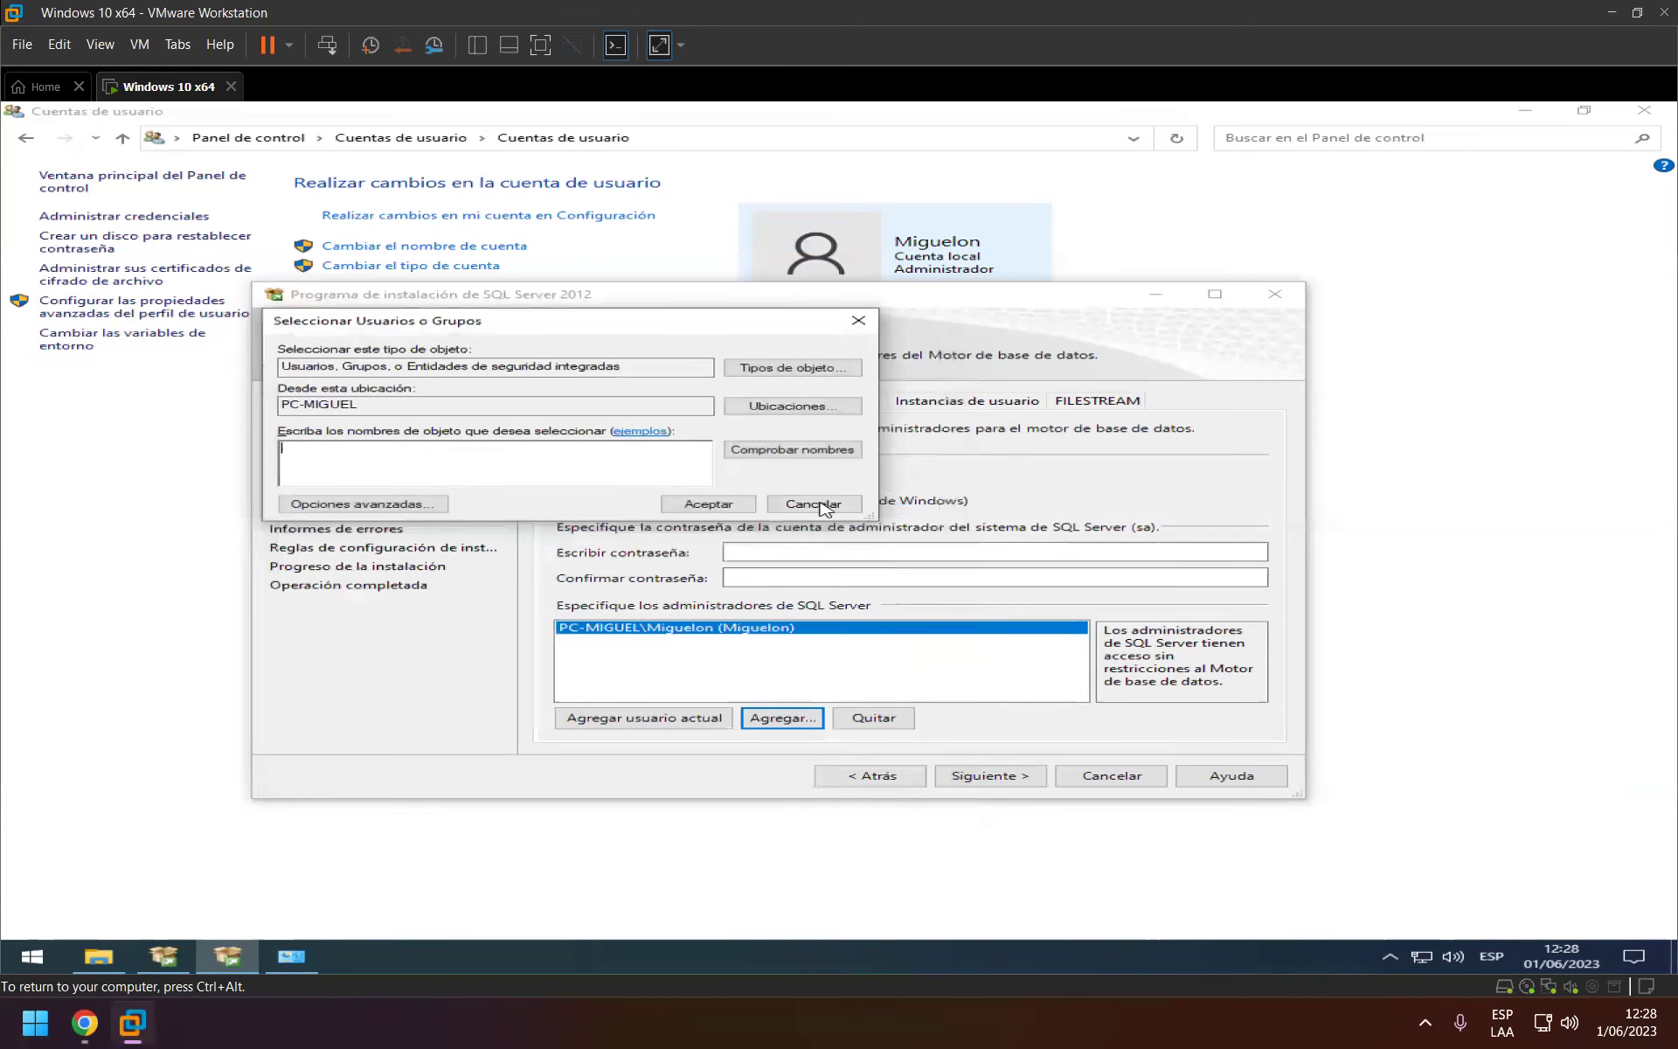
{"action": "left_click", "coordinate": [818, 505]}
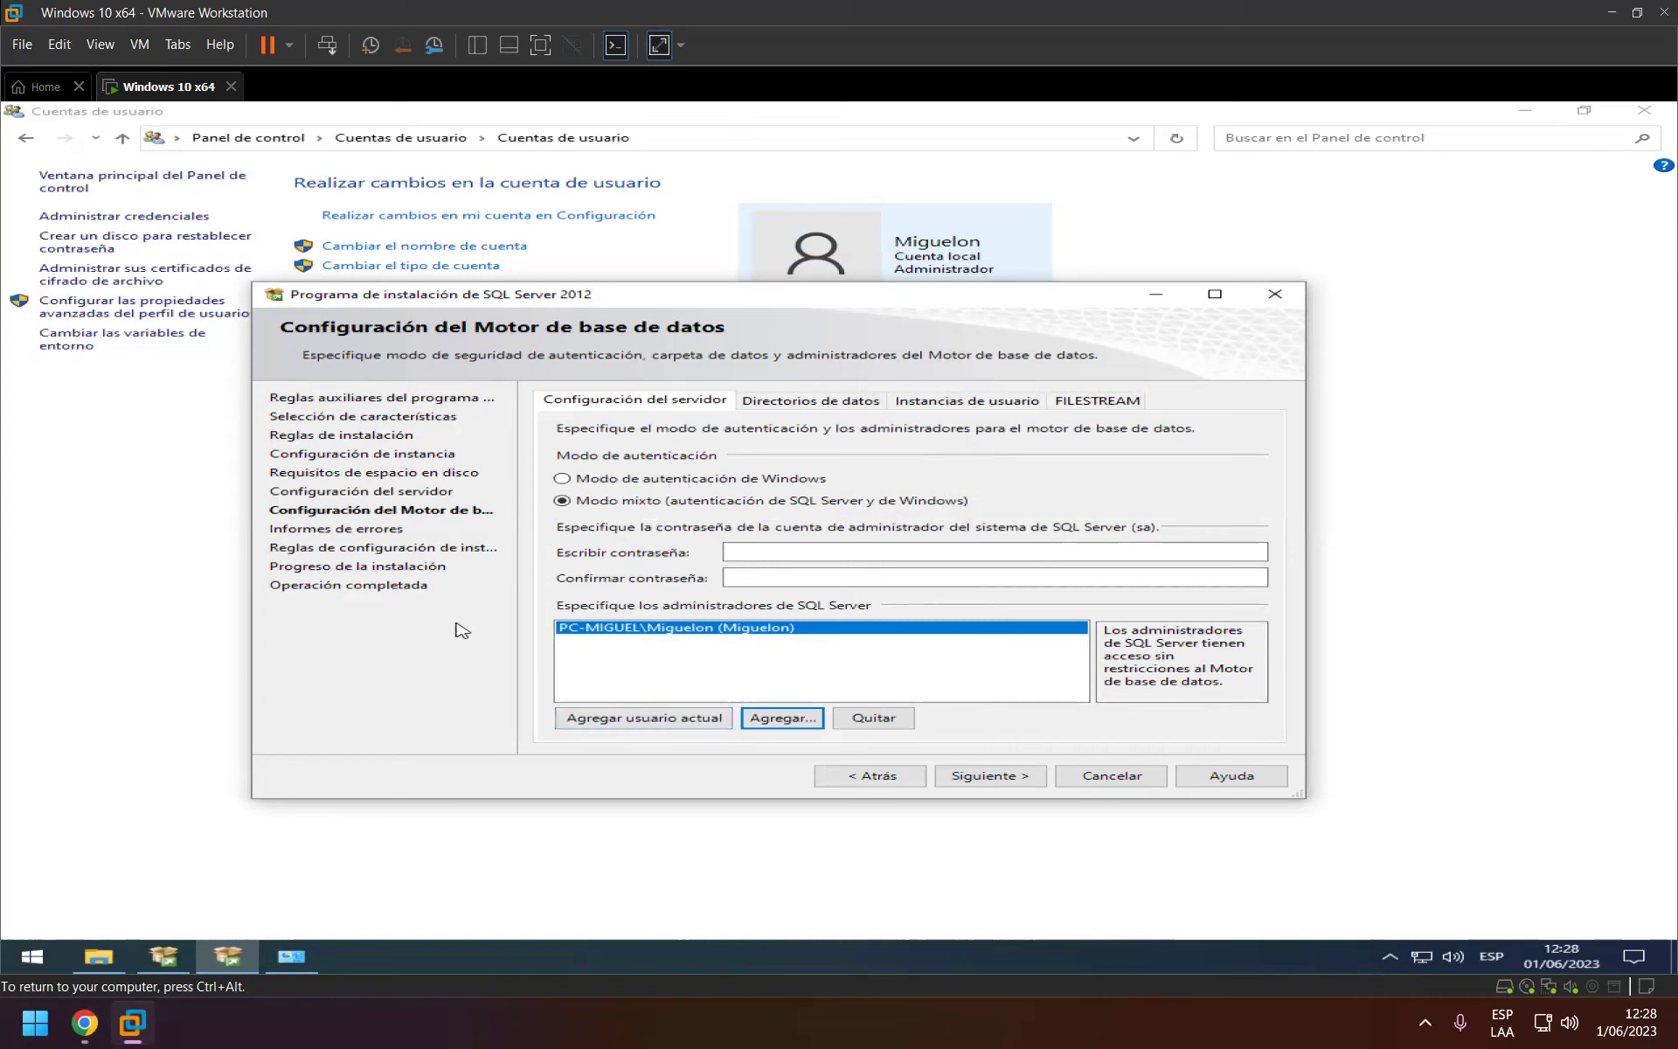
Enter and confirm the sa account password, then proceed to Informes de errores.
{"action": "left_click", "coordinate": [814, 553]}
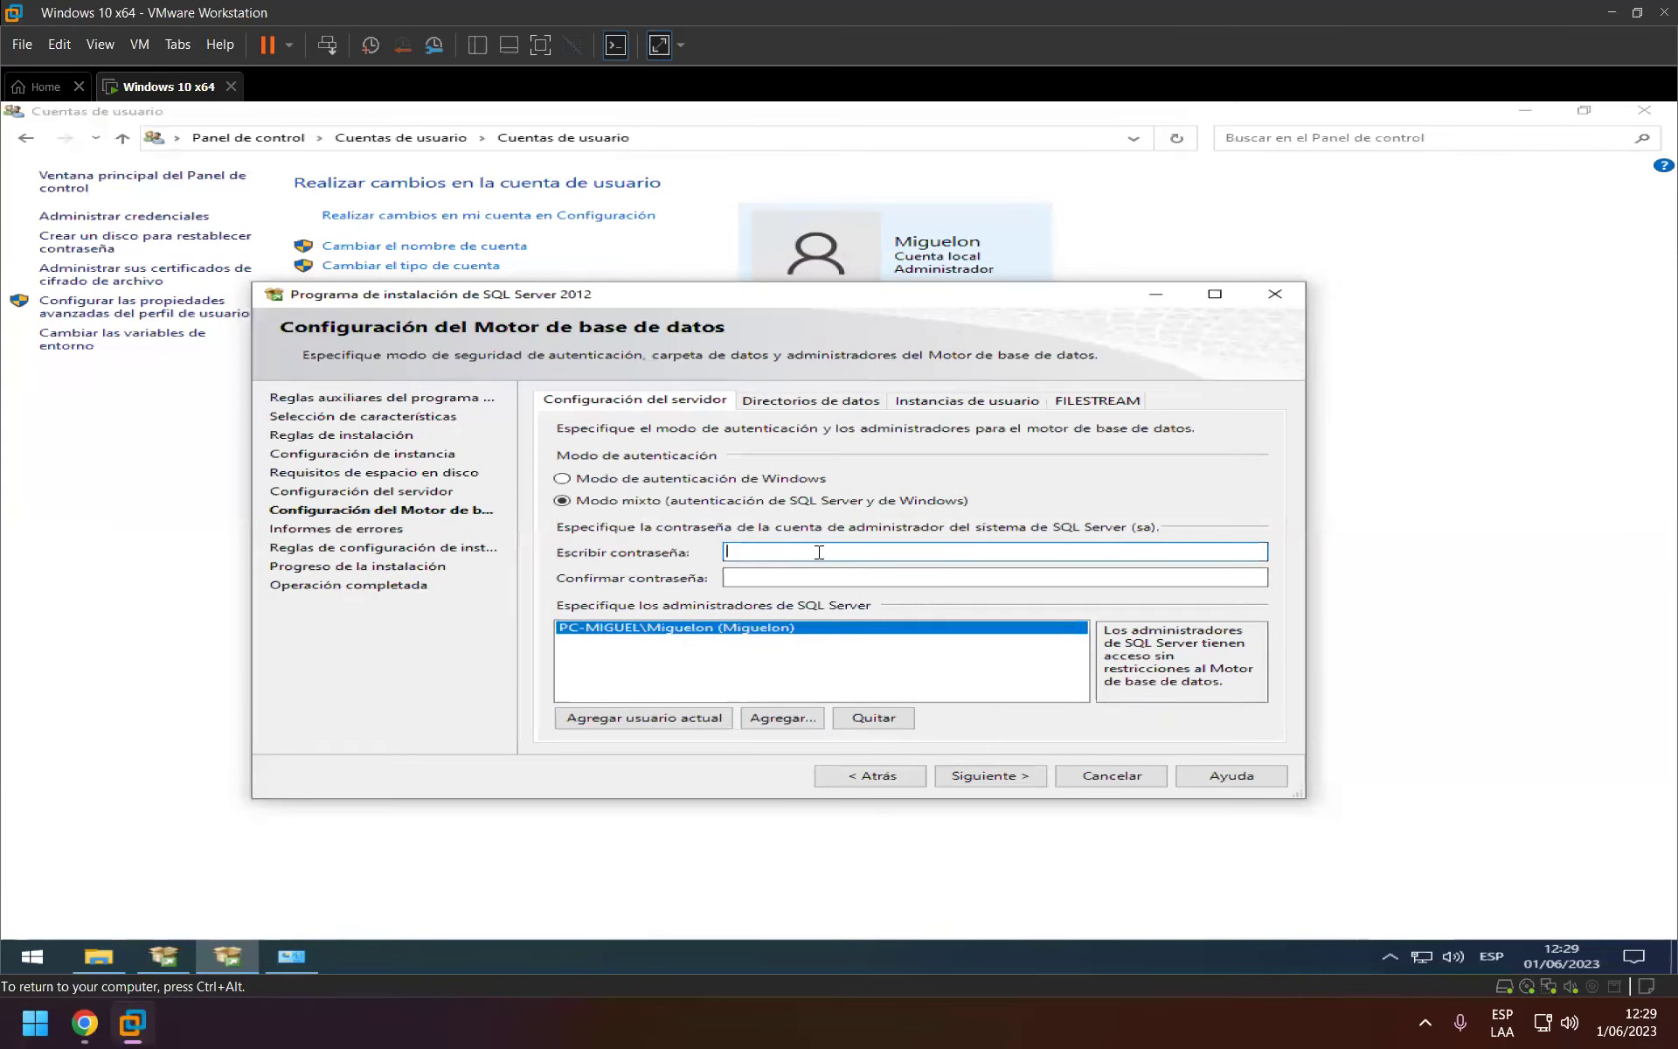
{"action": "type", "text": "123"}
{"action": "key", "text": "Caps_Lock"}
{"action": "key", "text": "Tab"}
{"action": "type", "text": "1"}
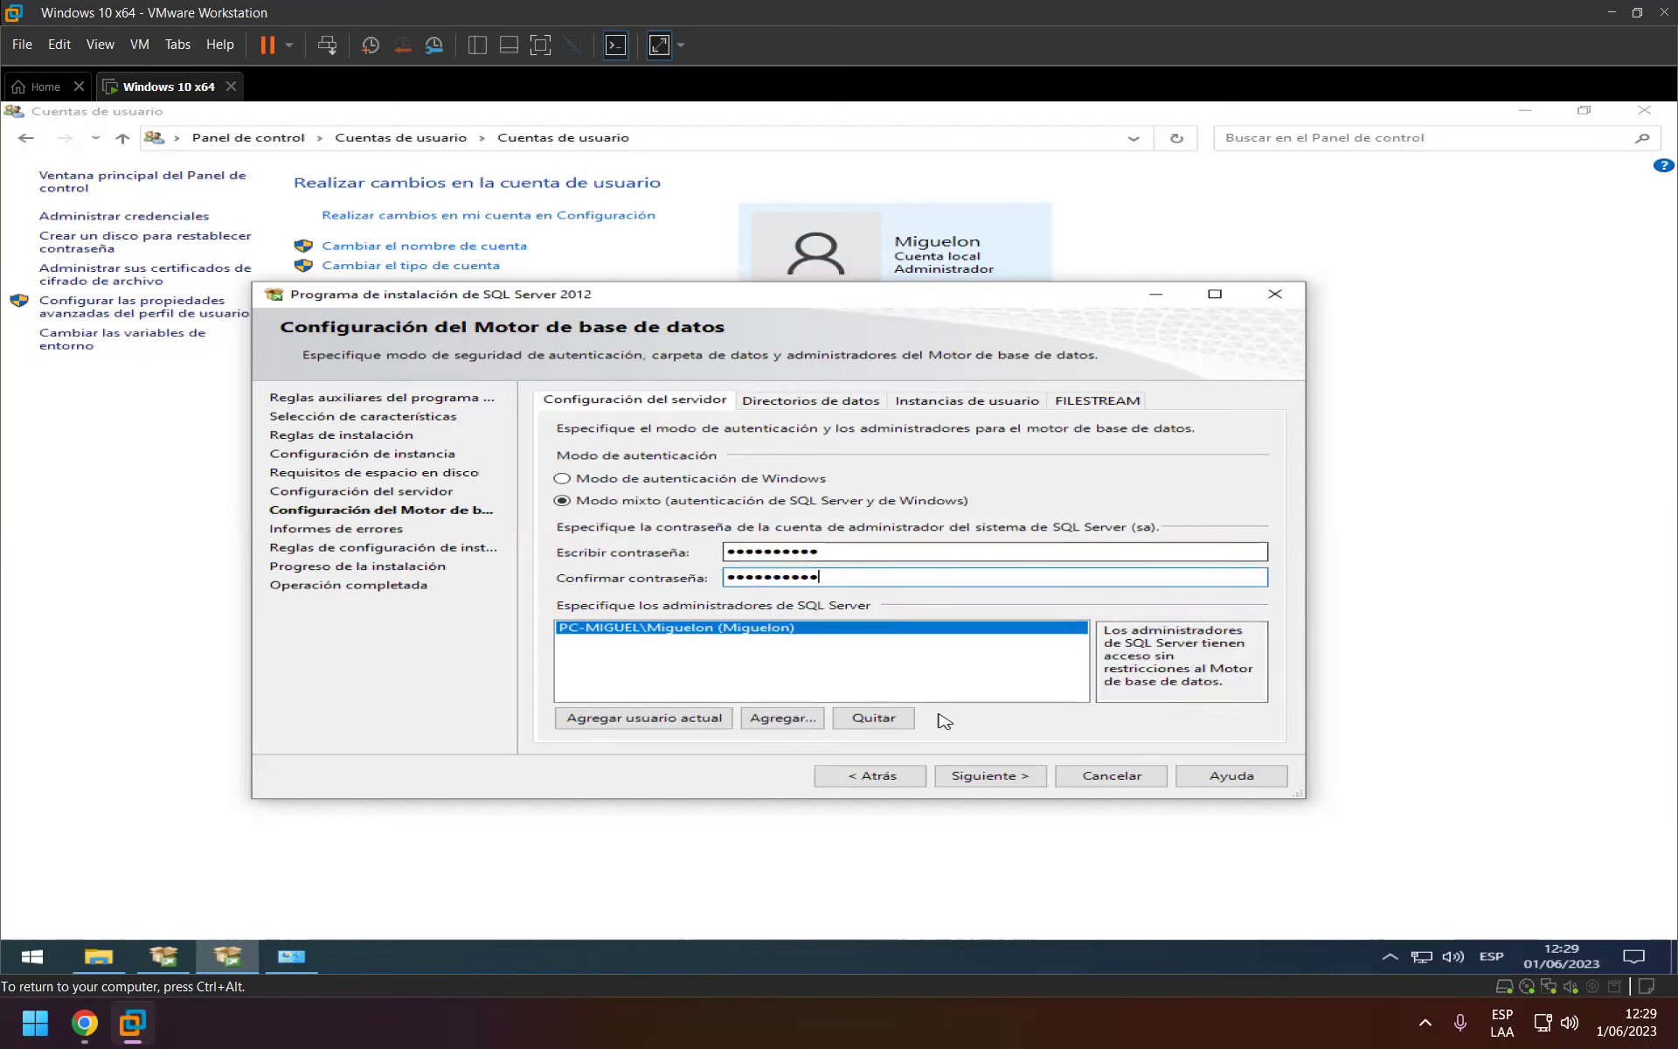
{"action": "left_click", "coordinate": [1018, 782]}
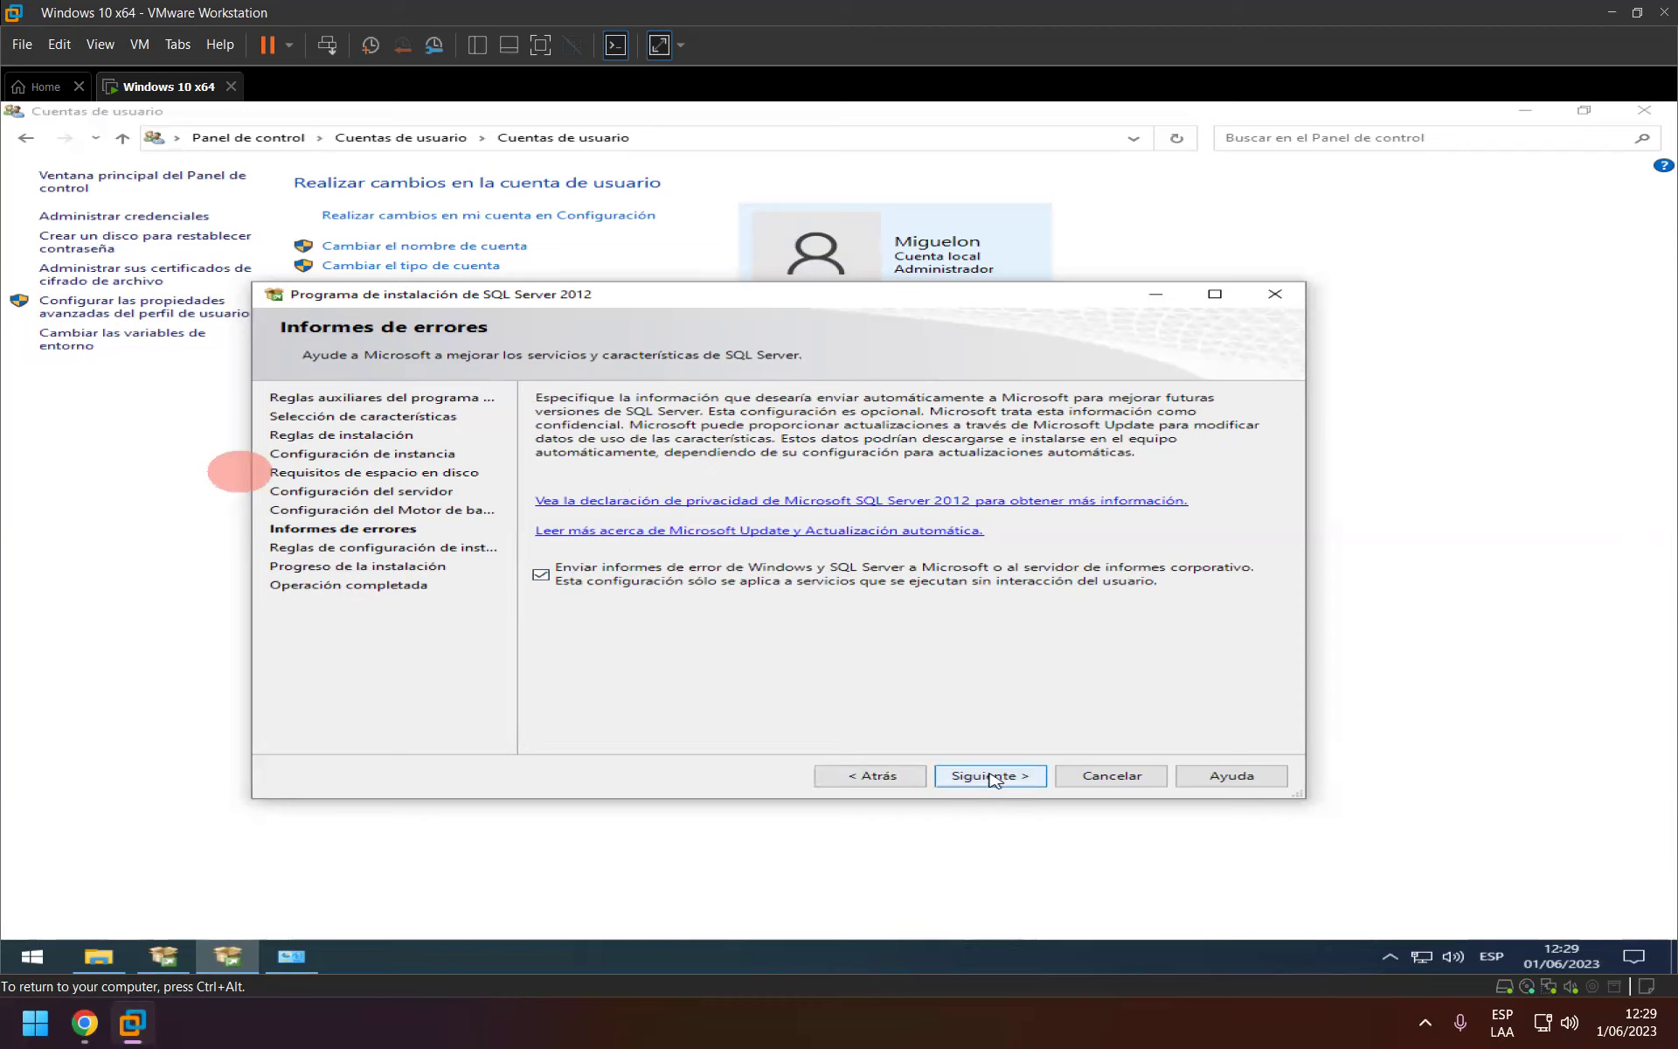
Accept the error reporting settings and start the installation.
{"action": "left_click", "coordinate": [992, 776]}
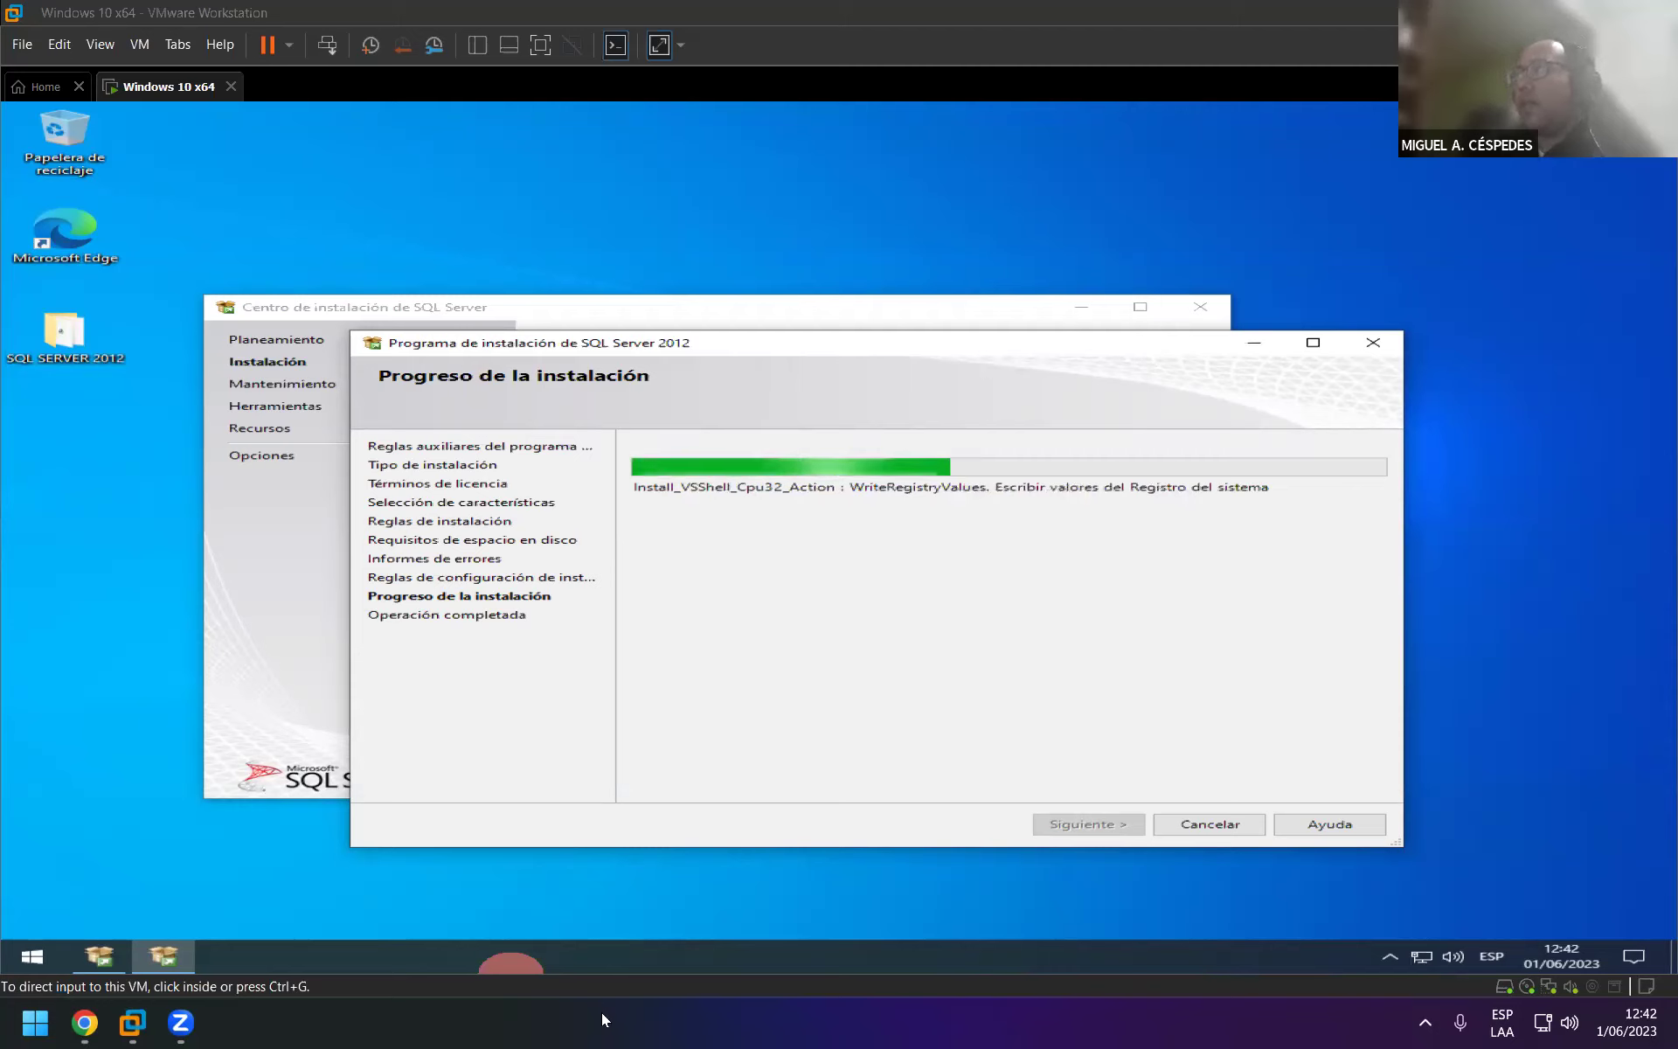
{"action": "left_click", "coordinate": [1230, 828]}
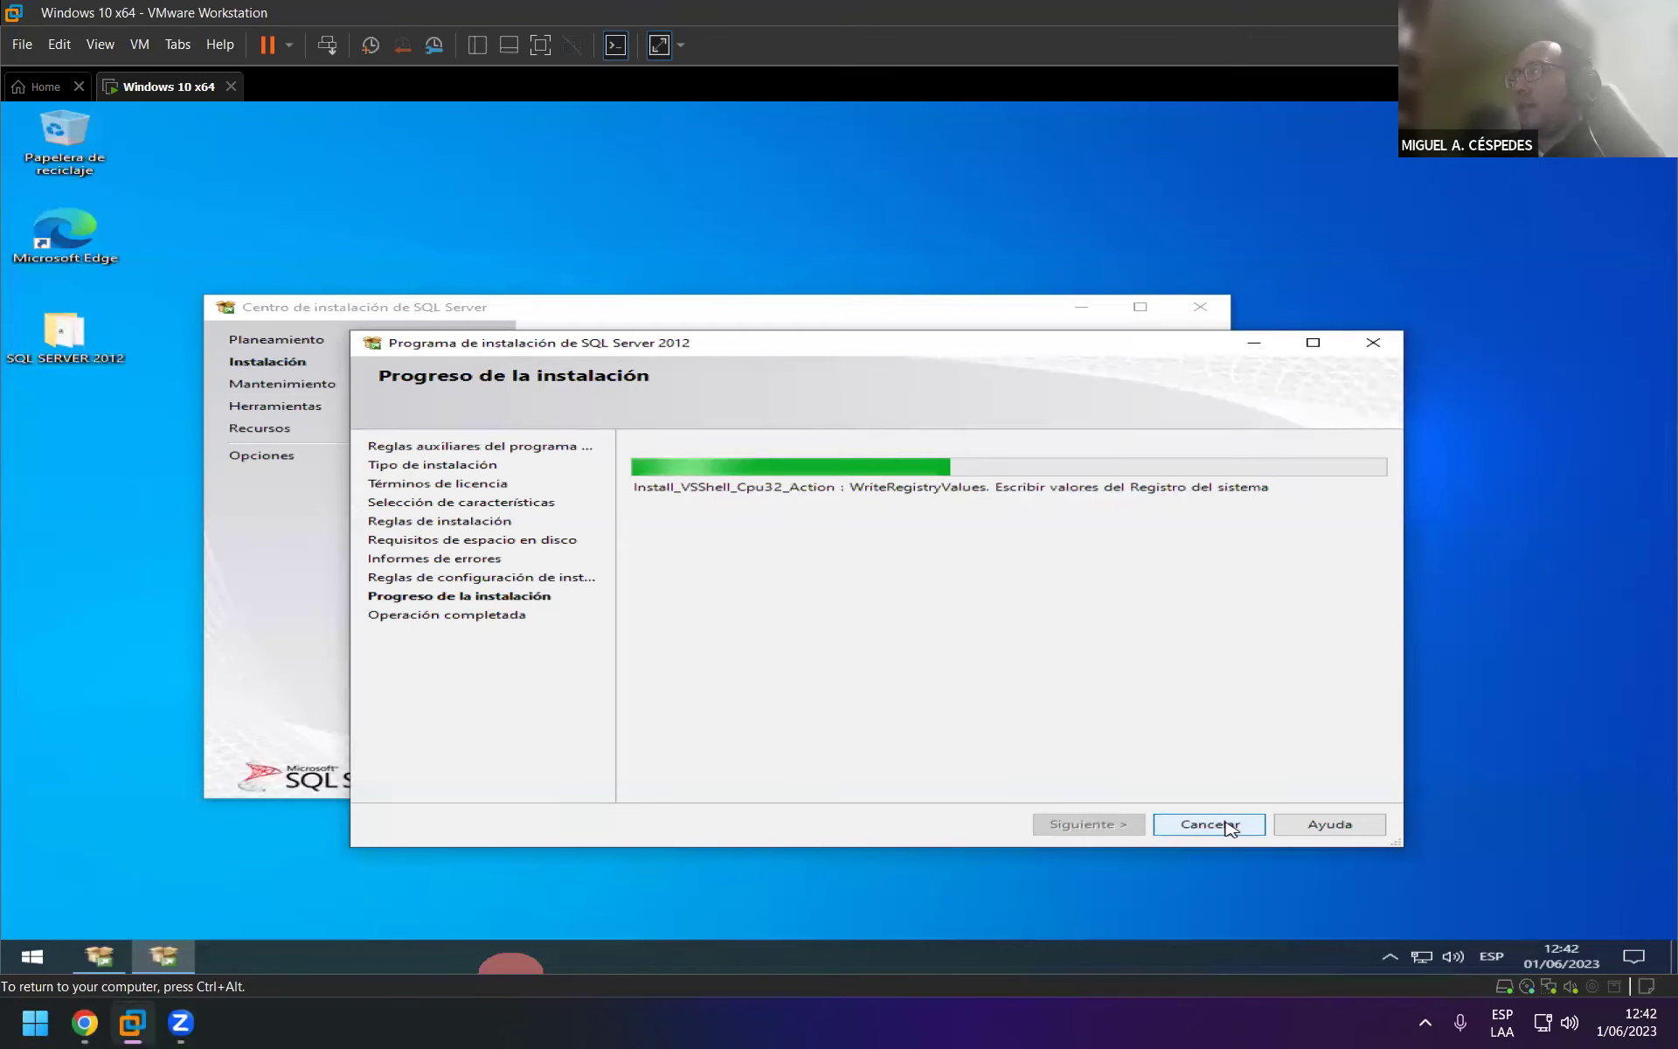
{"action": "left_click", "coordinate": [1099, 633]}
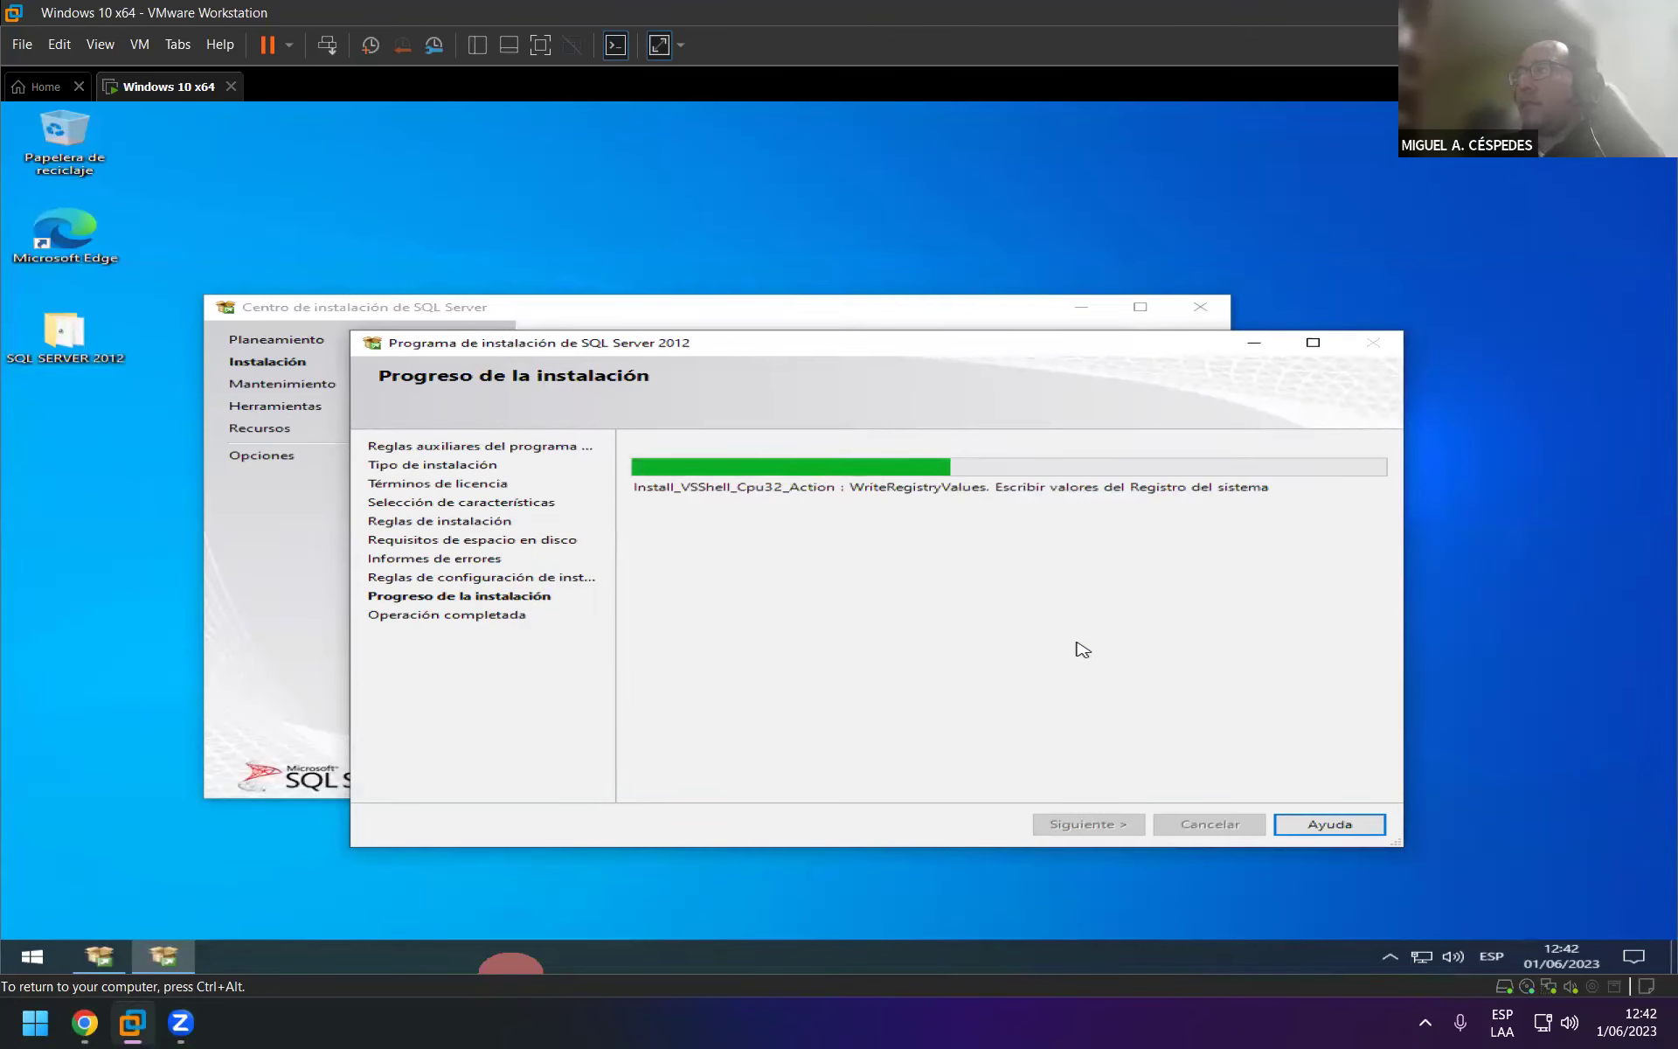
{"action": "left_click", "coordinate": [1532, 429]}
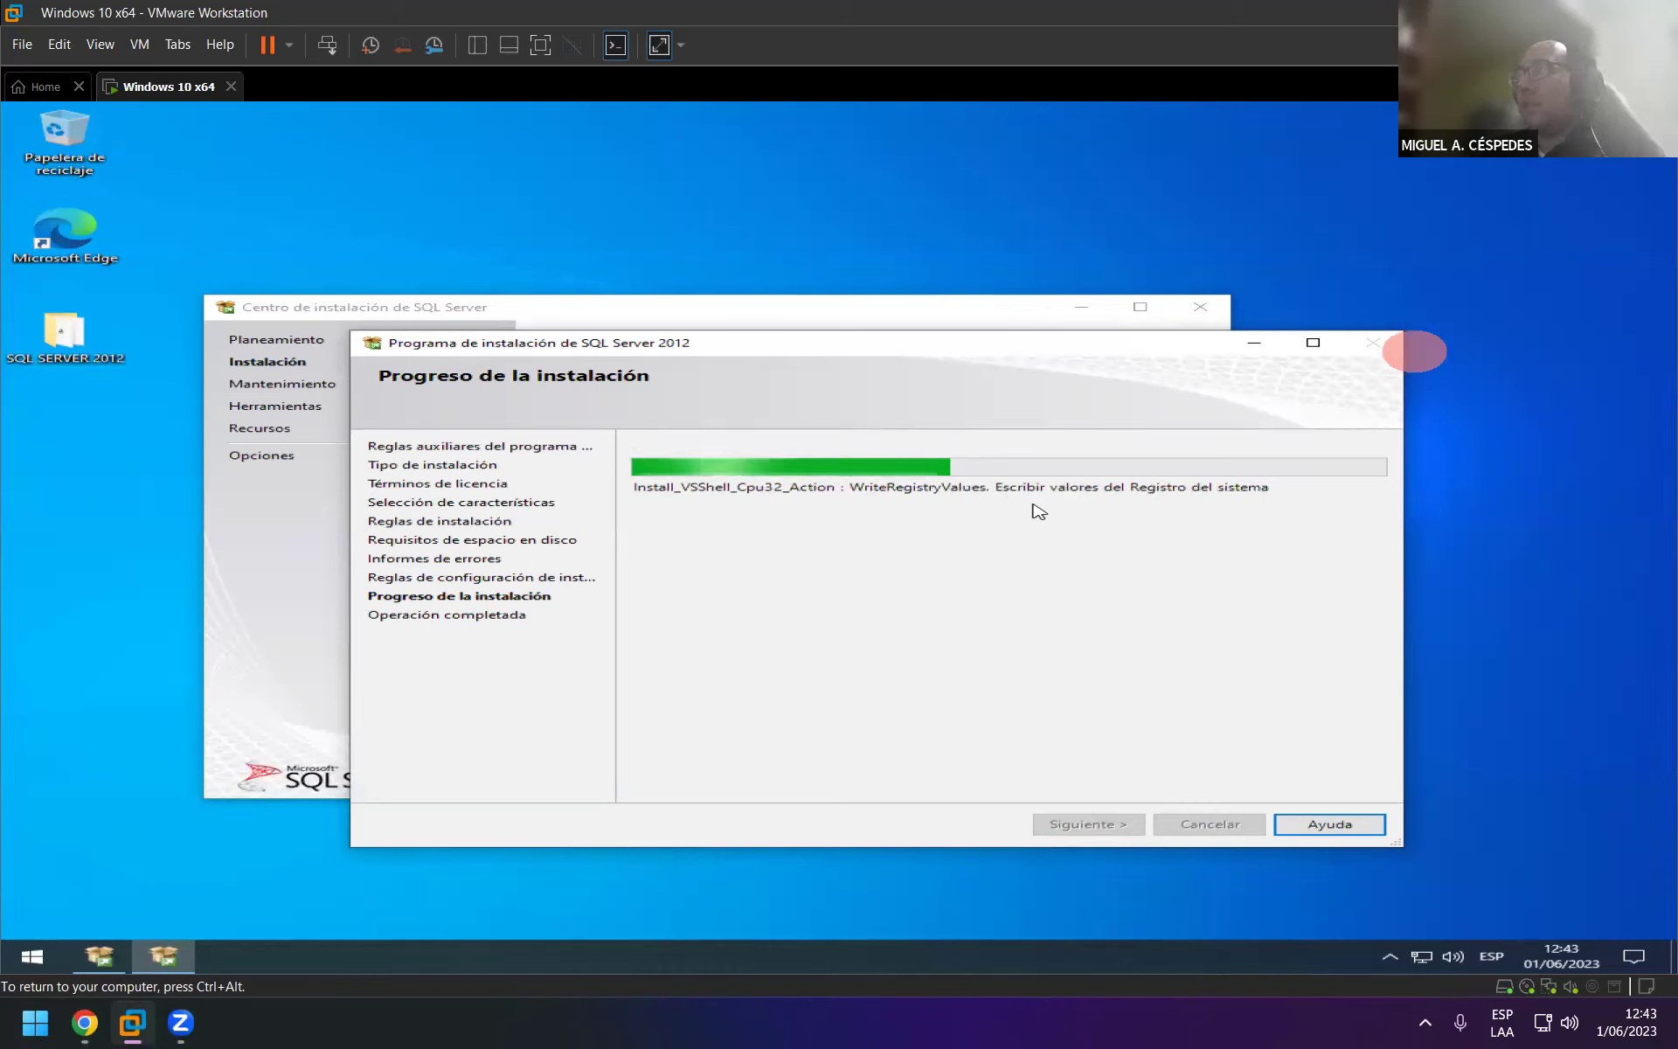
{"action": "left_click_drag", "start_coordinate": [1070, 349], "coordinate": [1072, 400]}
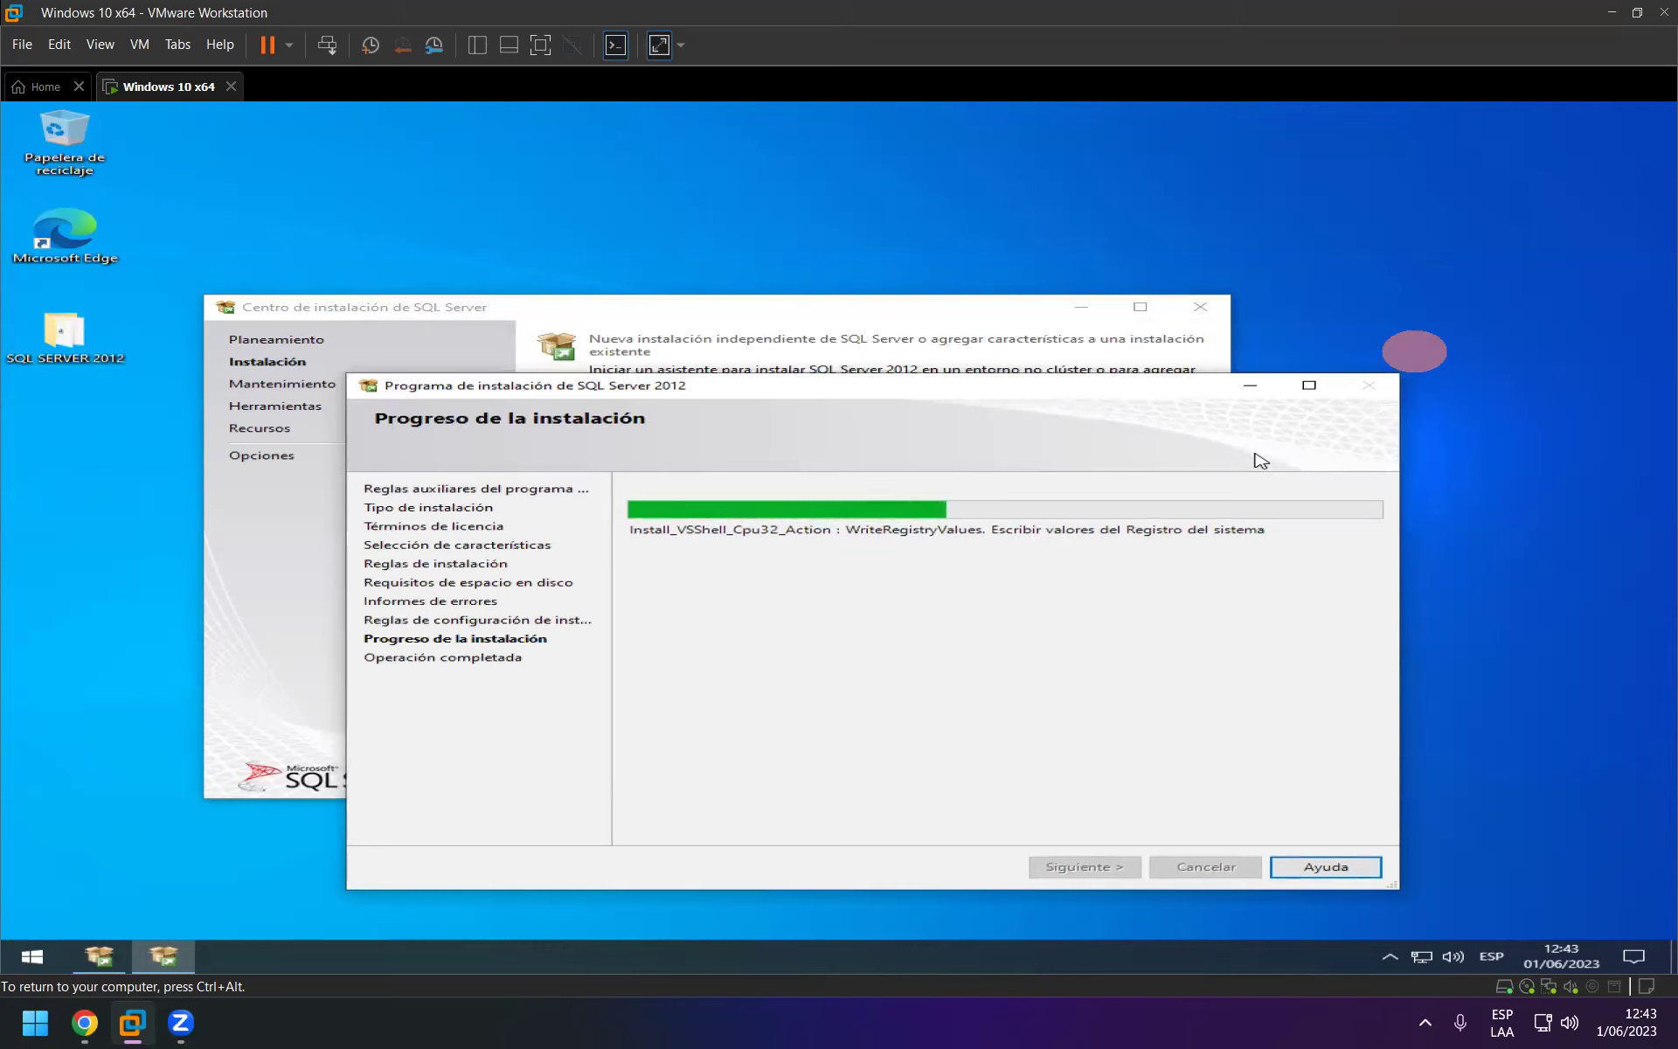
{"action": "left_click", "coordinate": [681, 188]}
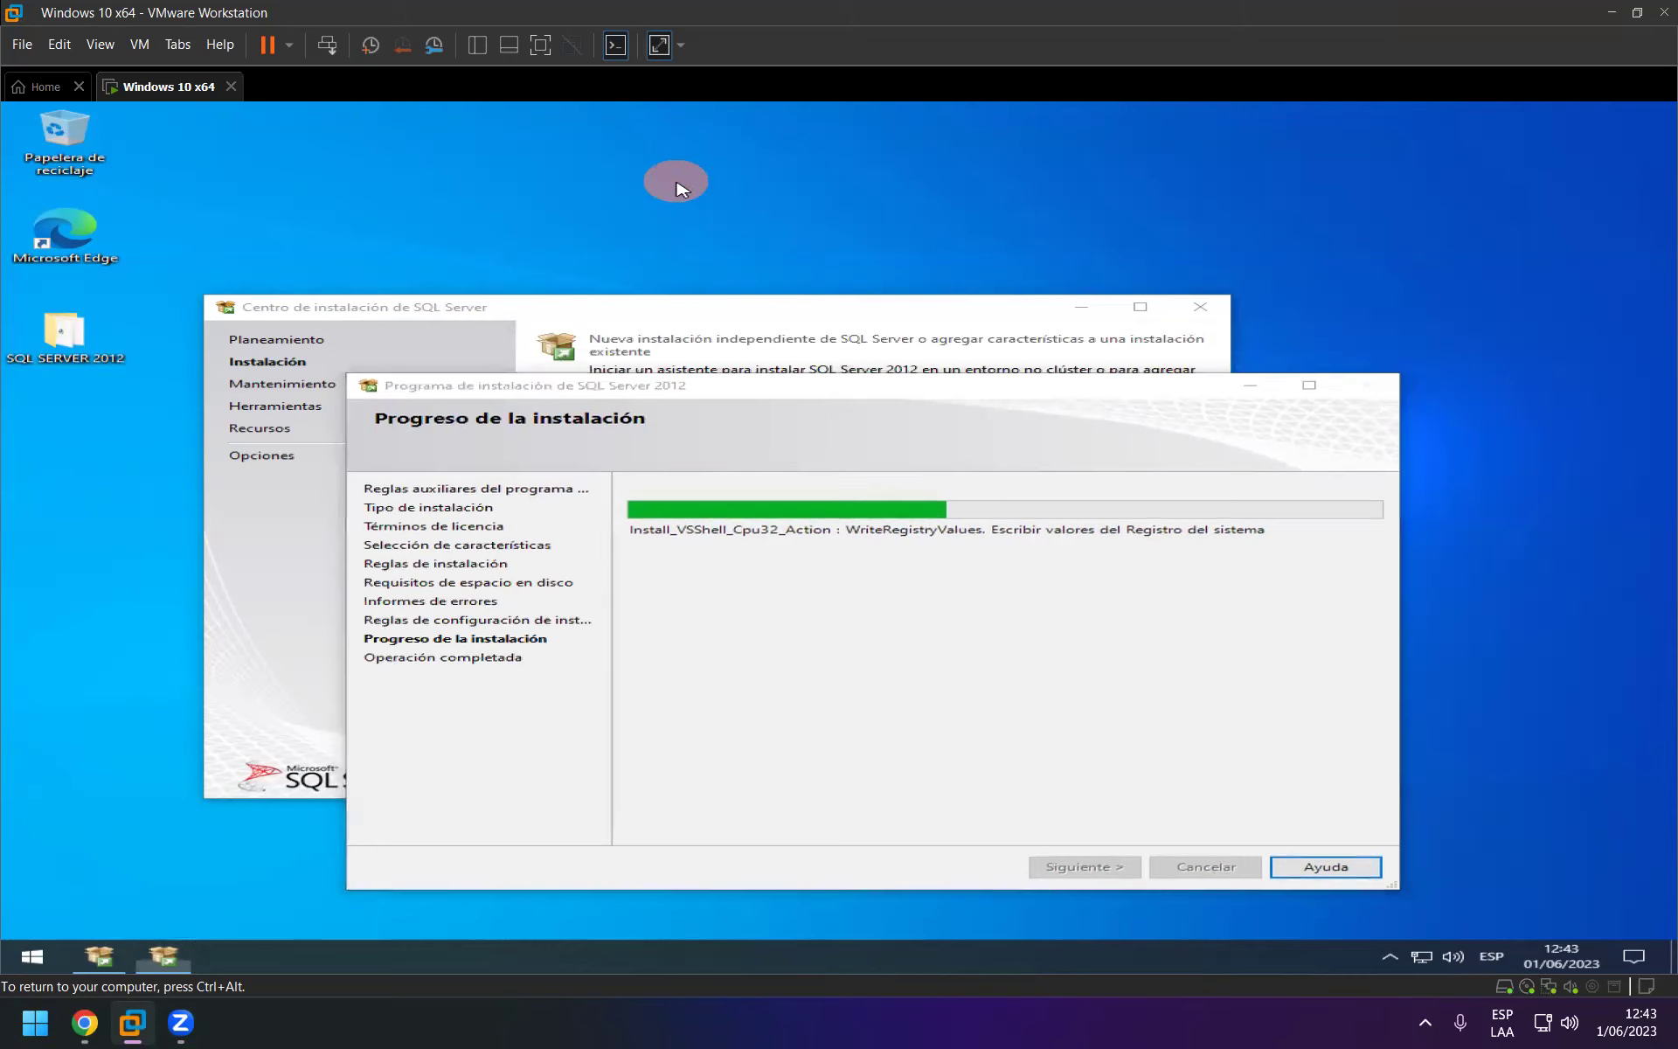
{"action": "left_click", "coordinate": [801, 238]}
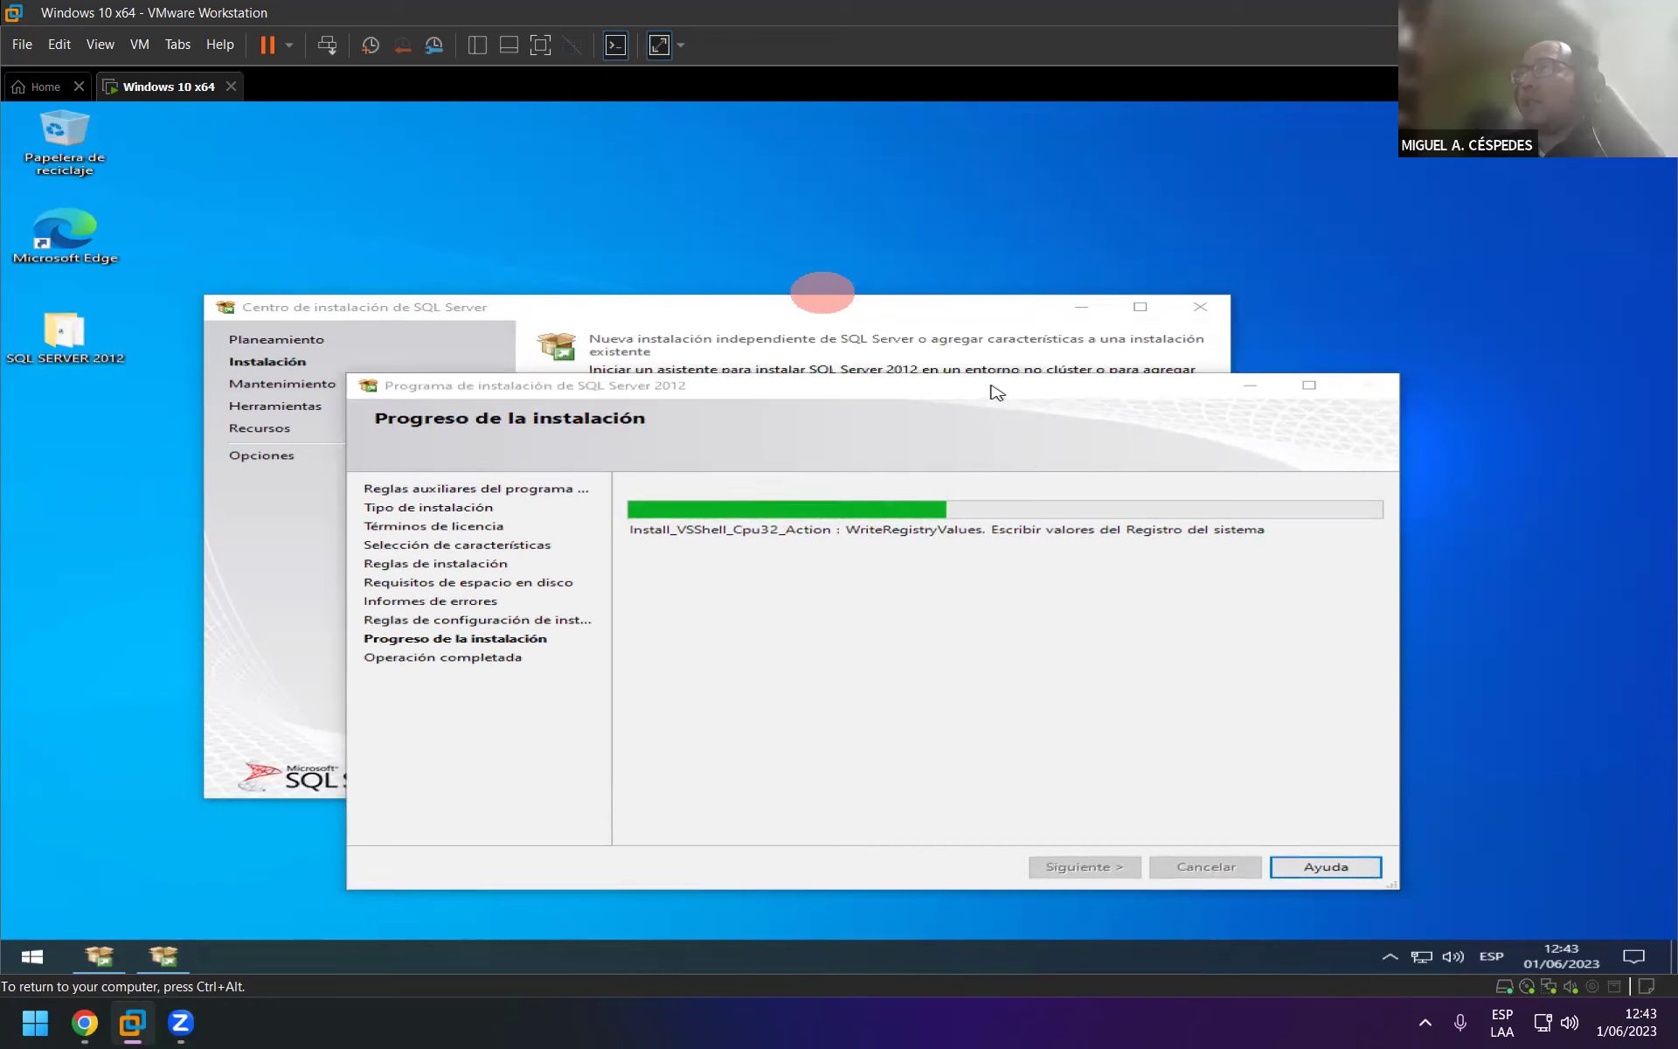
{"action": "left_click_drag", "start_coordinate": [996, 391], "coordinate": [994, 365]}
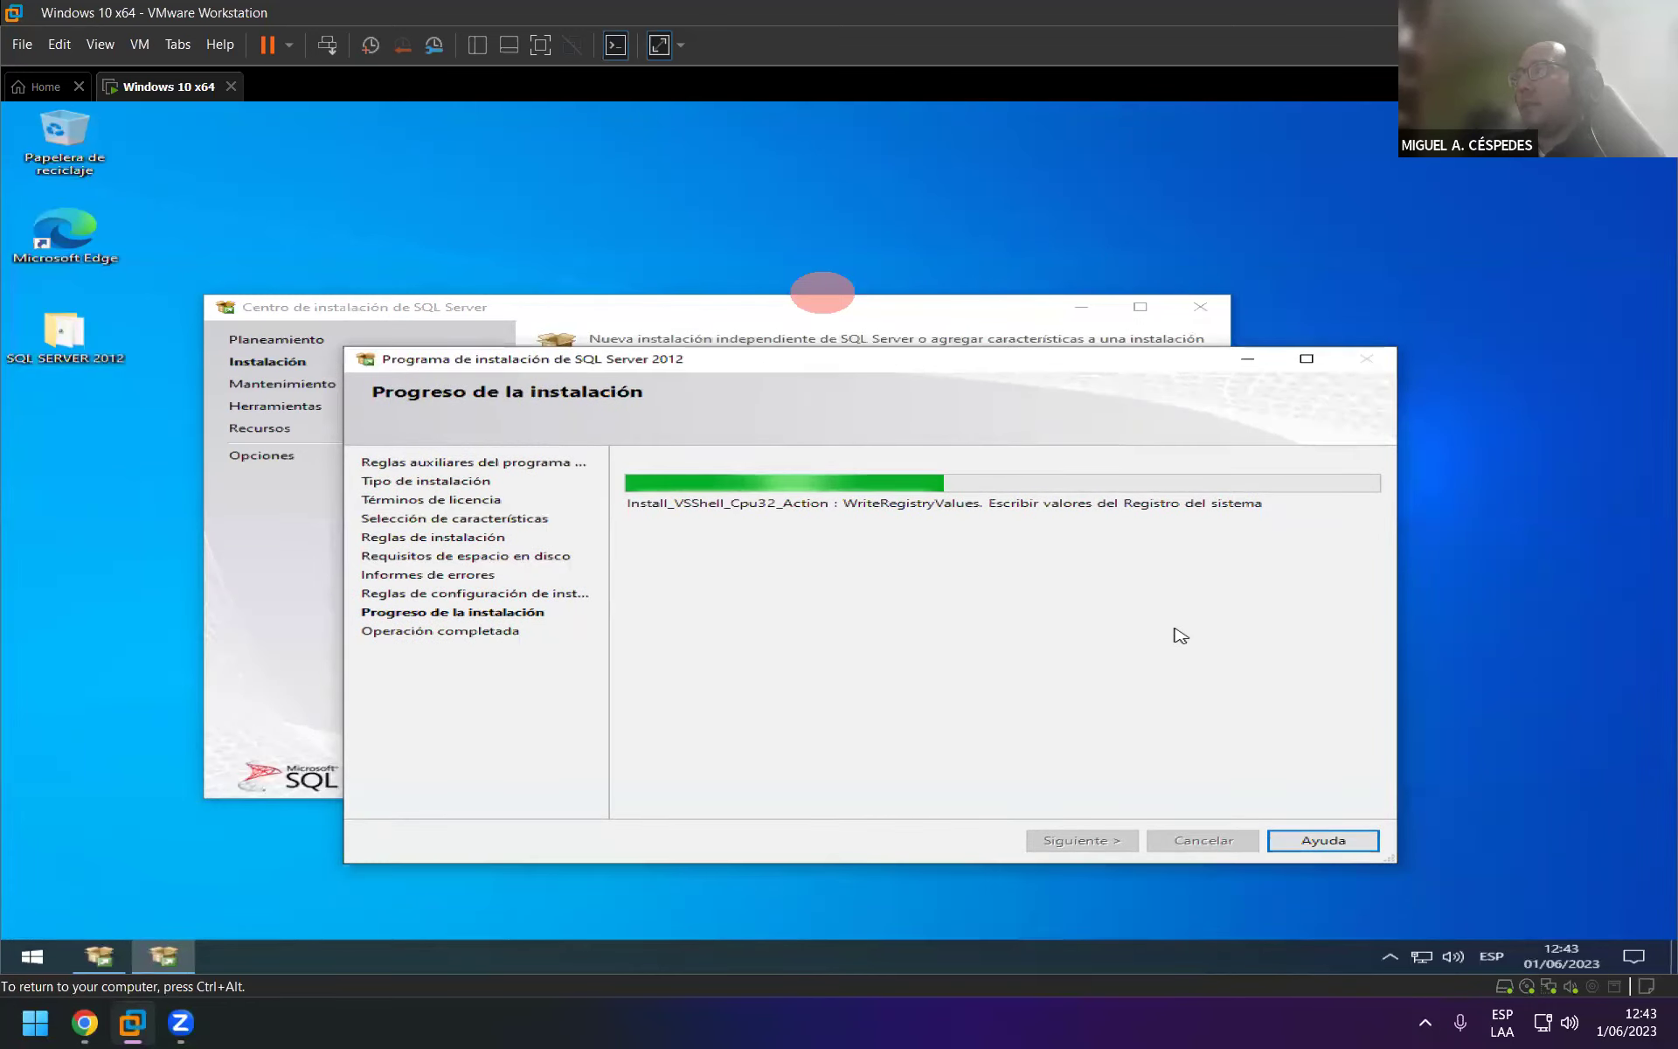
{"action": "right_click", "coordinate": [671, 229]}
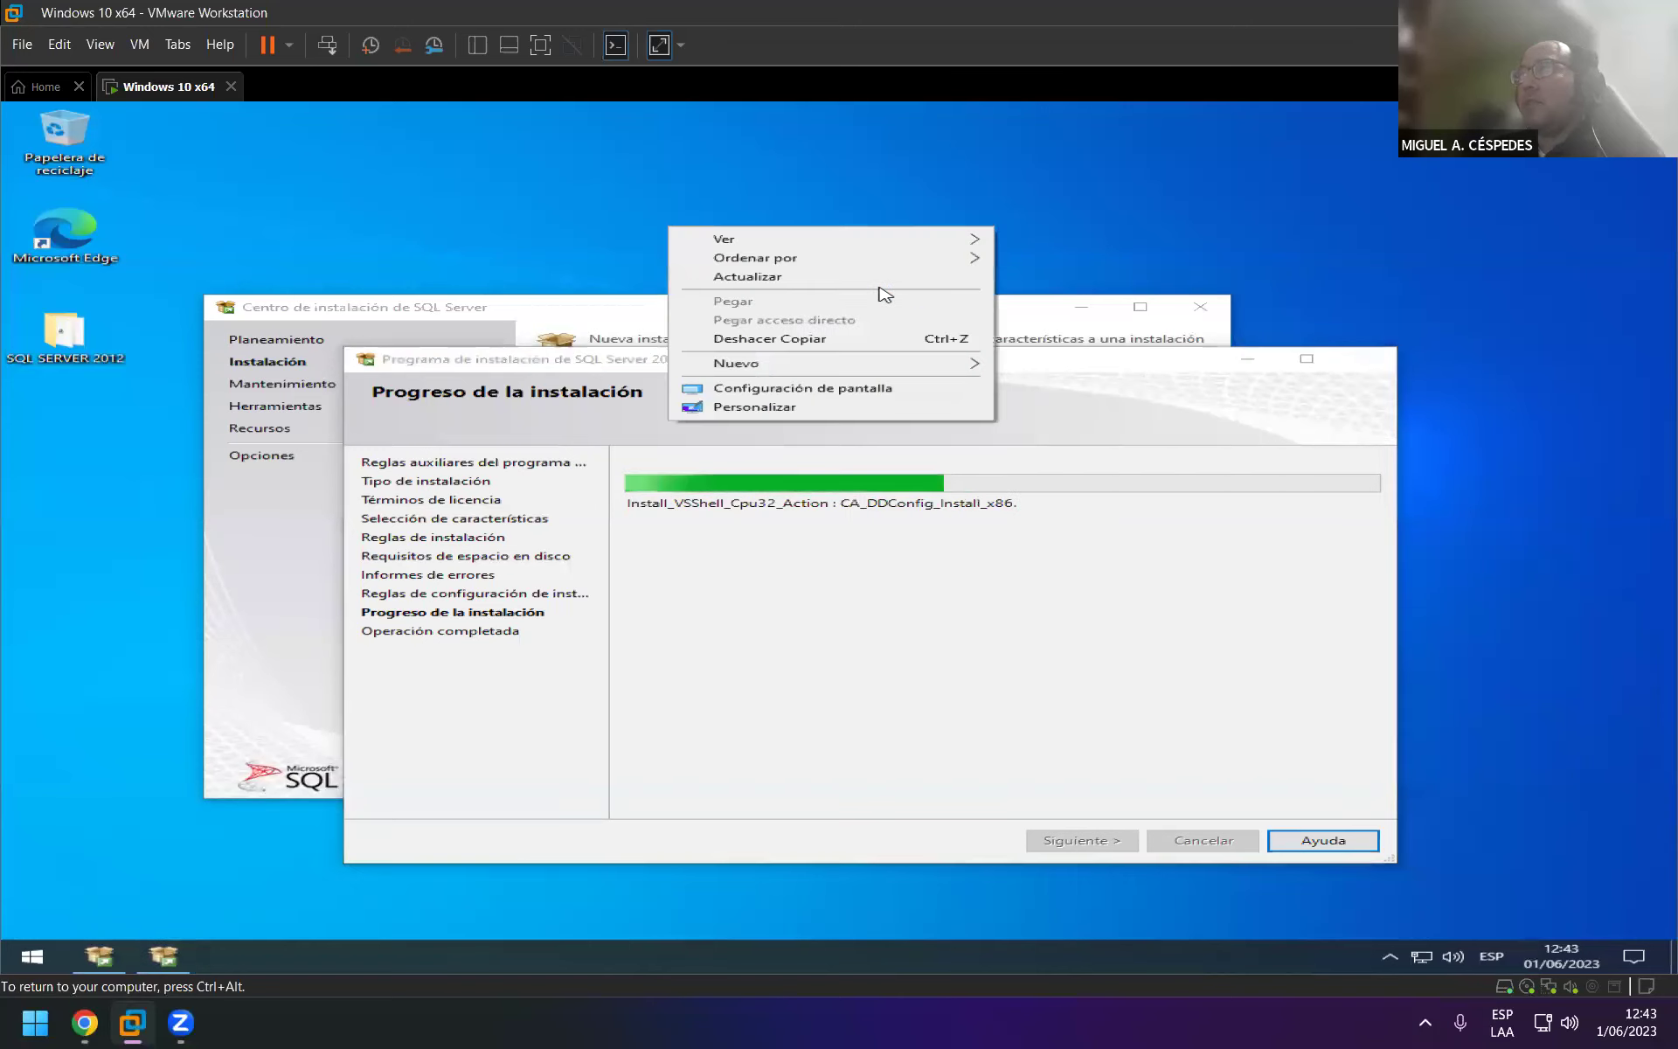
{"action": "left_click", "coordinate": [893, 278]}
{"action": "mouse_move", "coordinate": [1442, 485]}
{"action": "left_mouse_down"}
{"action": "mouse_move", "coordinate": [1497, 498]}
{"action": "mouse_move", "coordinate": [1490, 514]}
{"action": "left_mouse_up"}
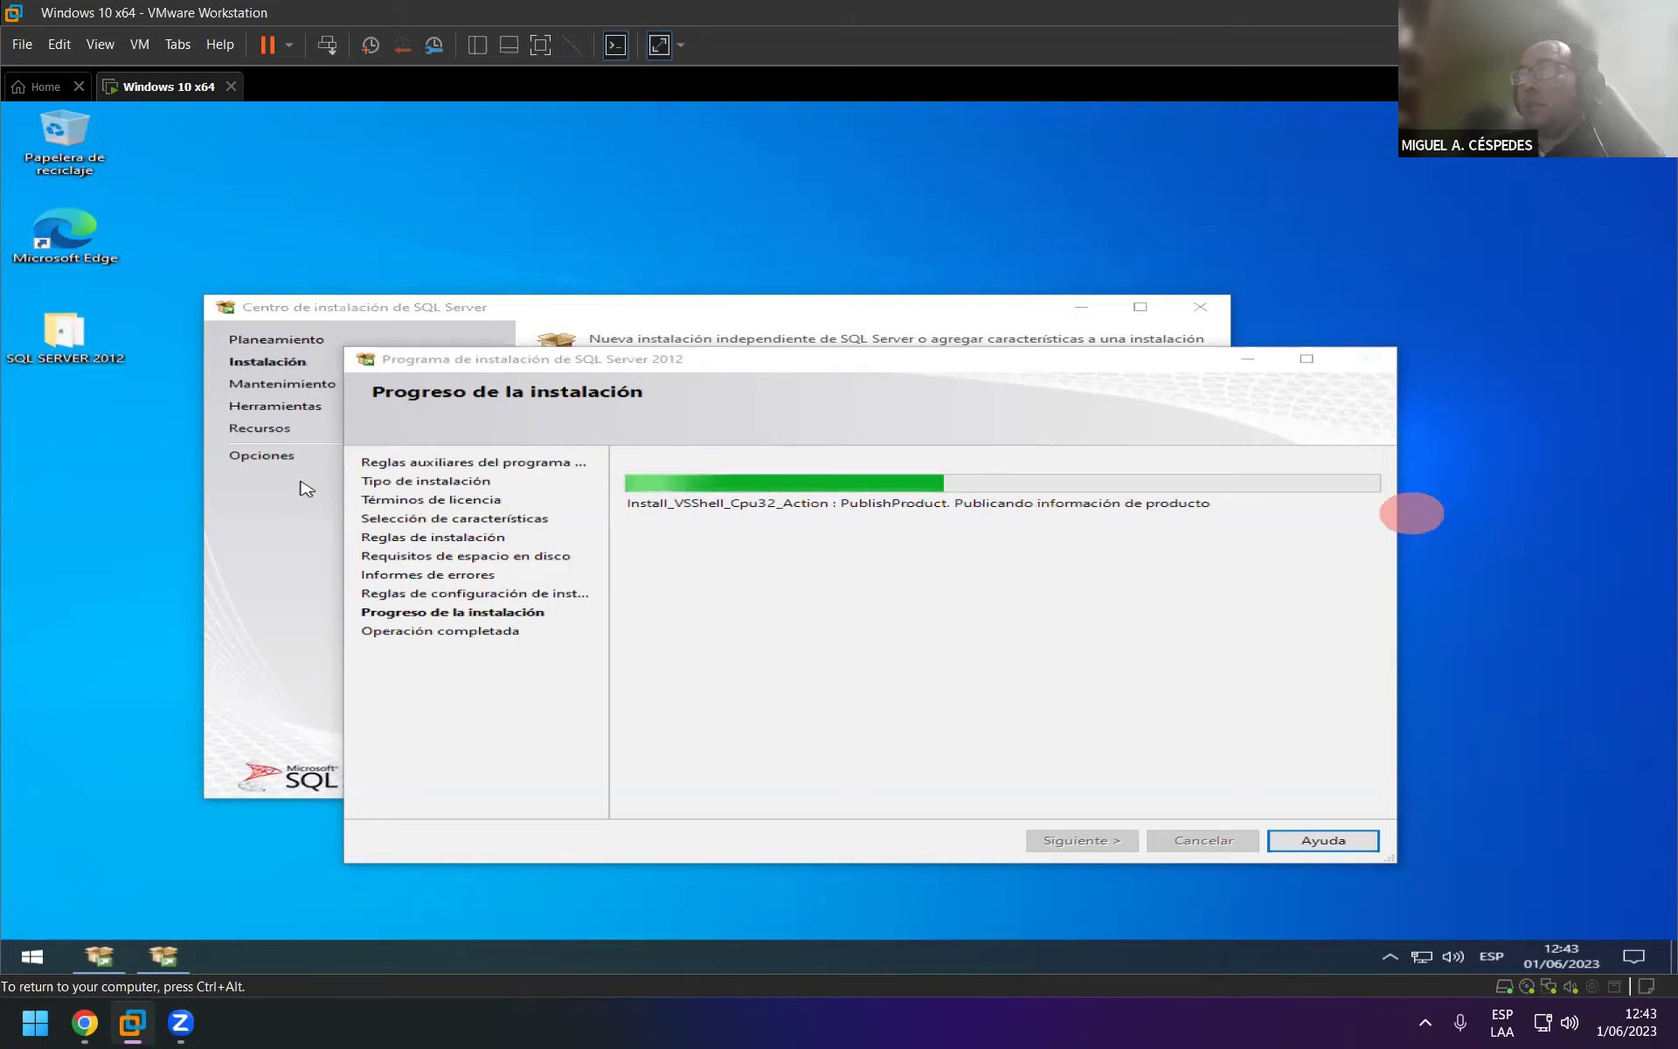
{"action": "left_click_drag", "start_coordinate": [886, 371], "coordinate": [913, 385]}
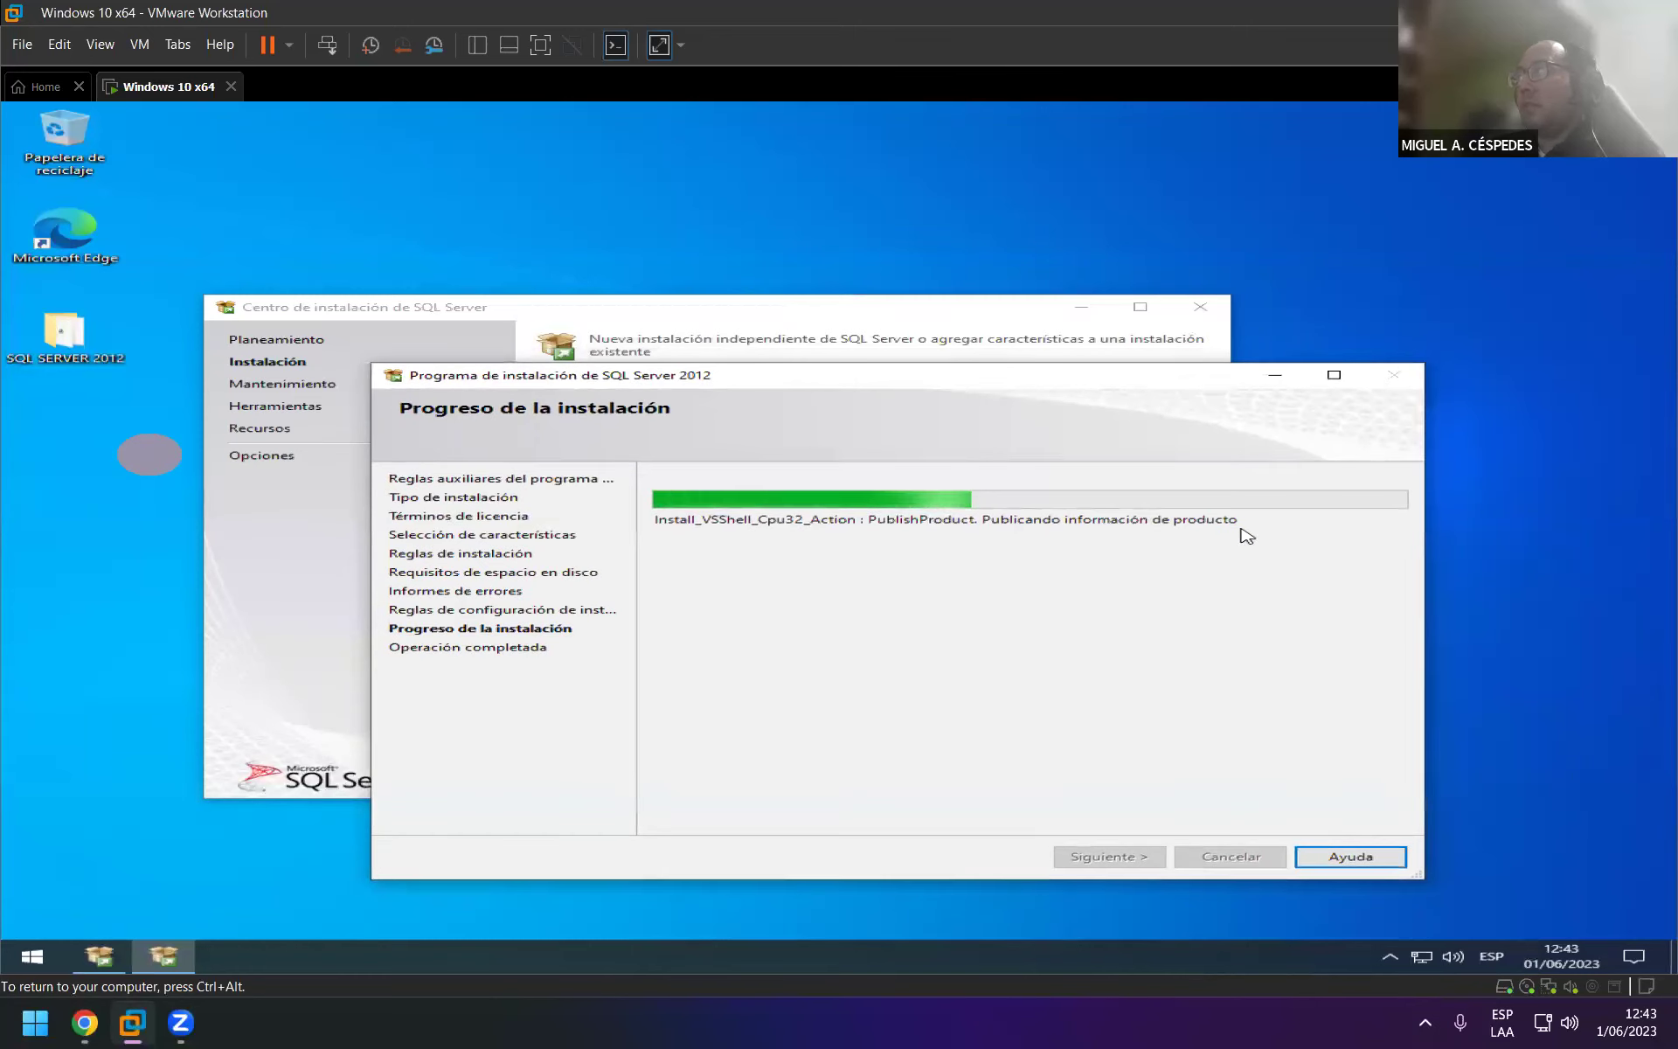
{"action": "left_click", "coordinate": [48, 662]}
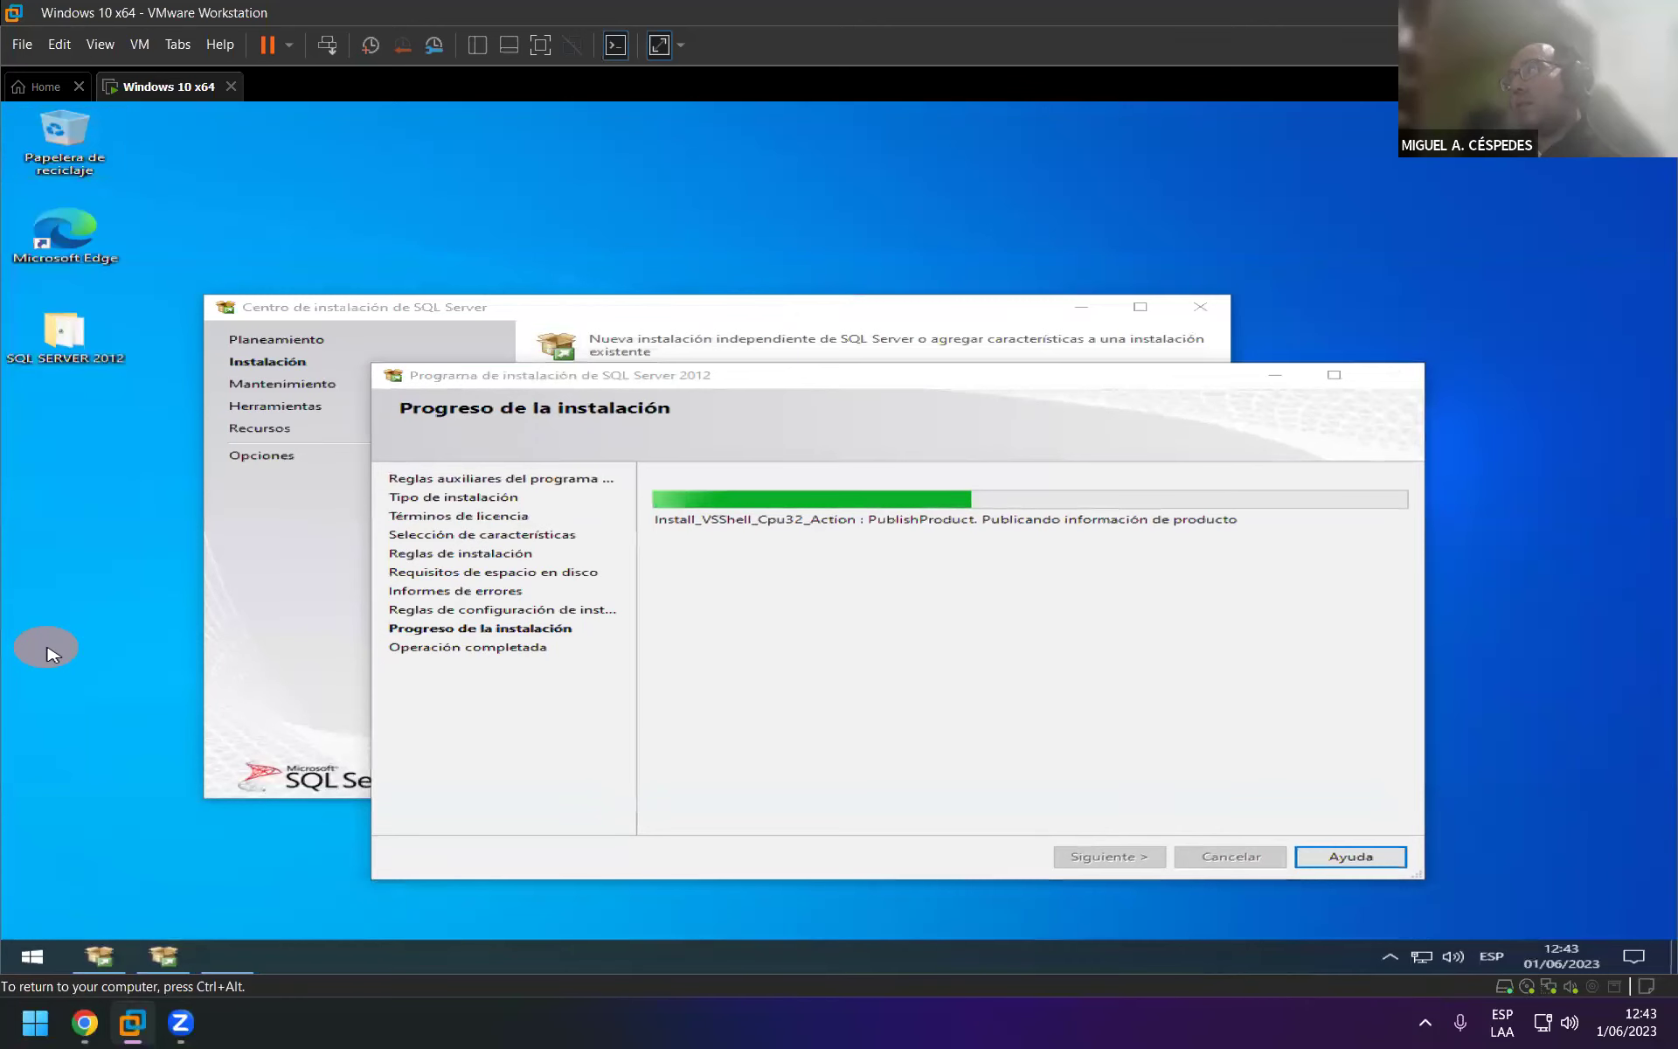
In Task Manager, end the Managed SQL Server Landing and Installer processes and confirm exiting setup.
{"action": "key", "text": "ctrl+shift+Escape"}
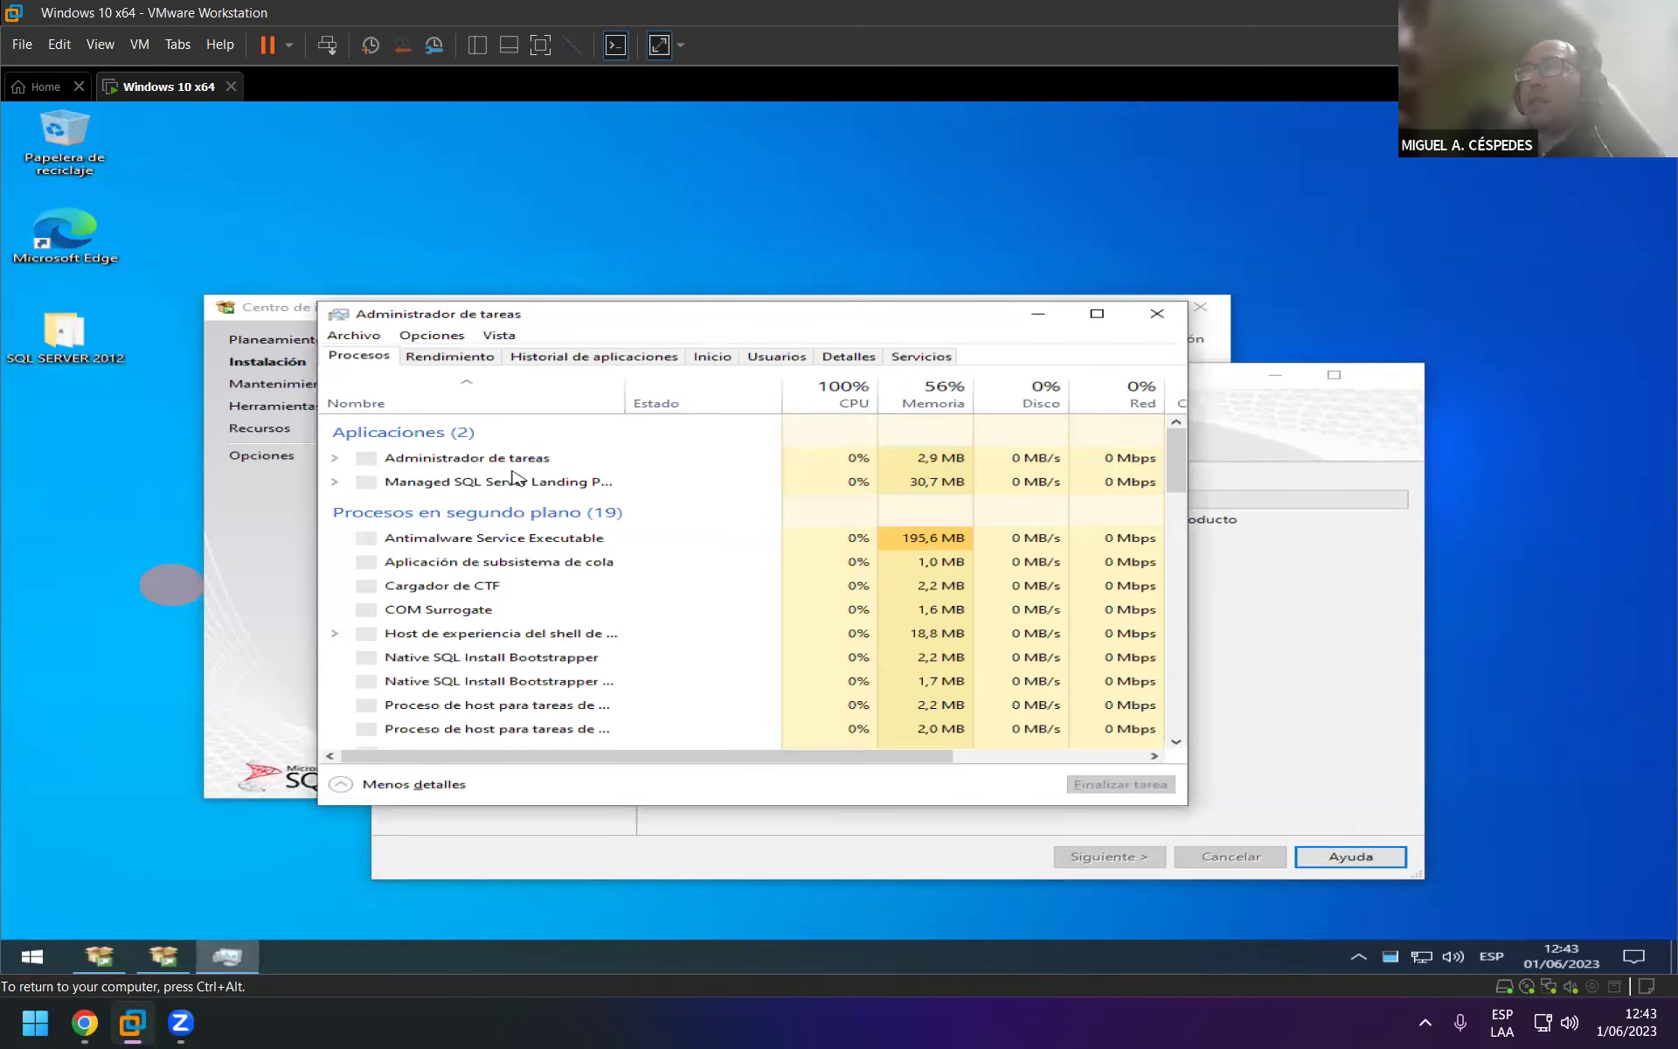
{"action": "left_click", "coordinate": [503, 487]}
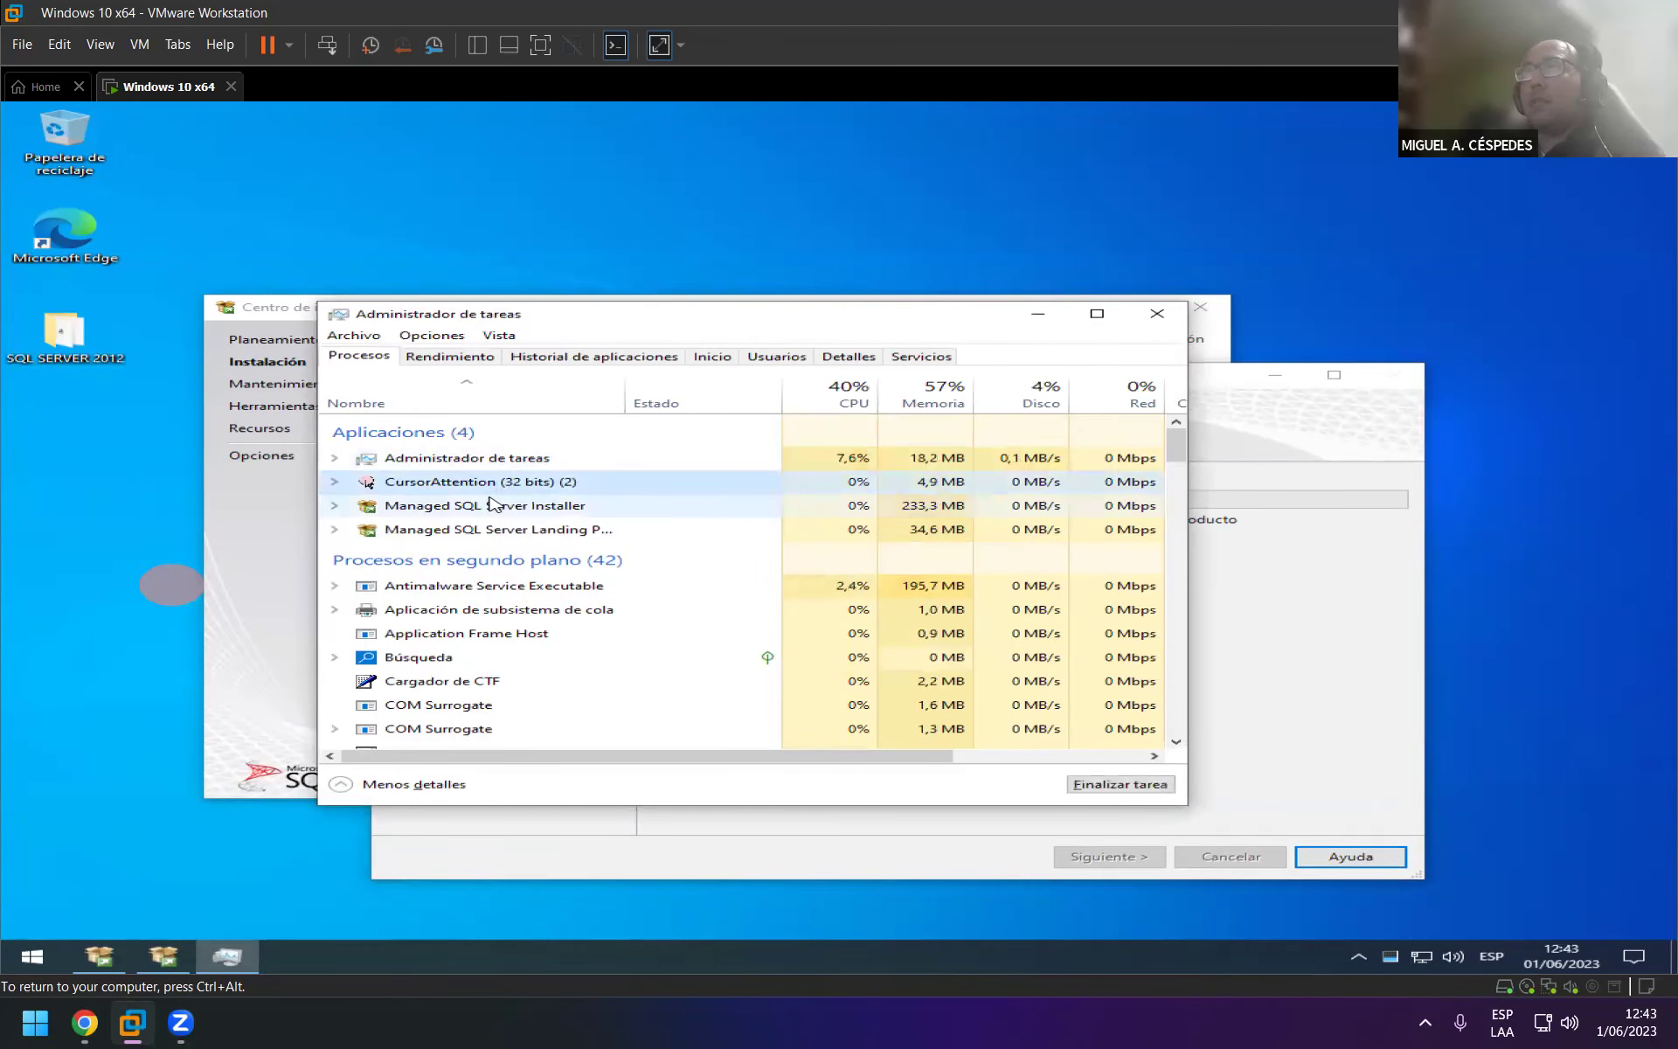
{"action": "right_click", "coordinate": [486, 531]}
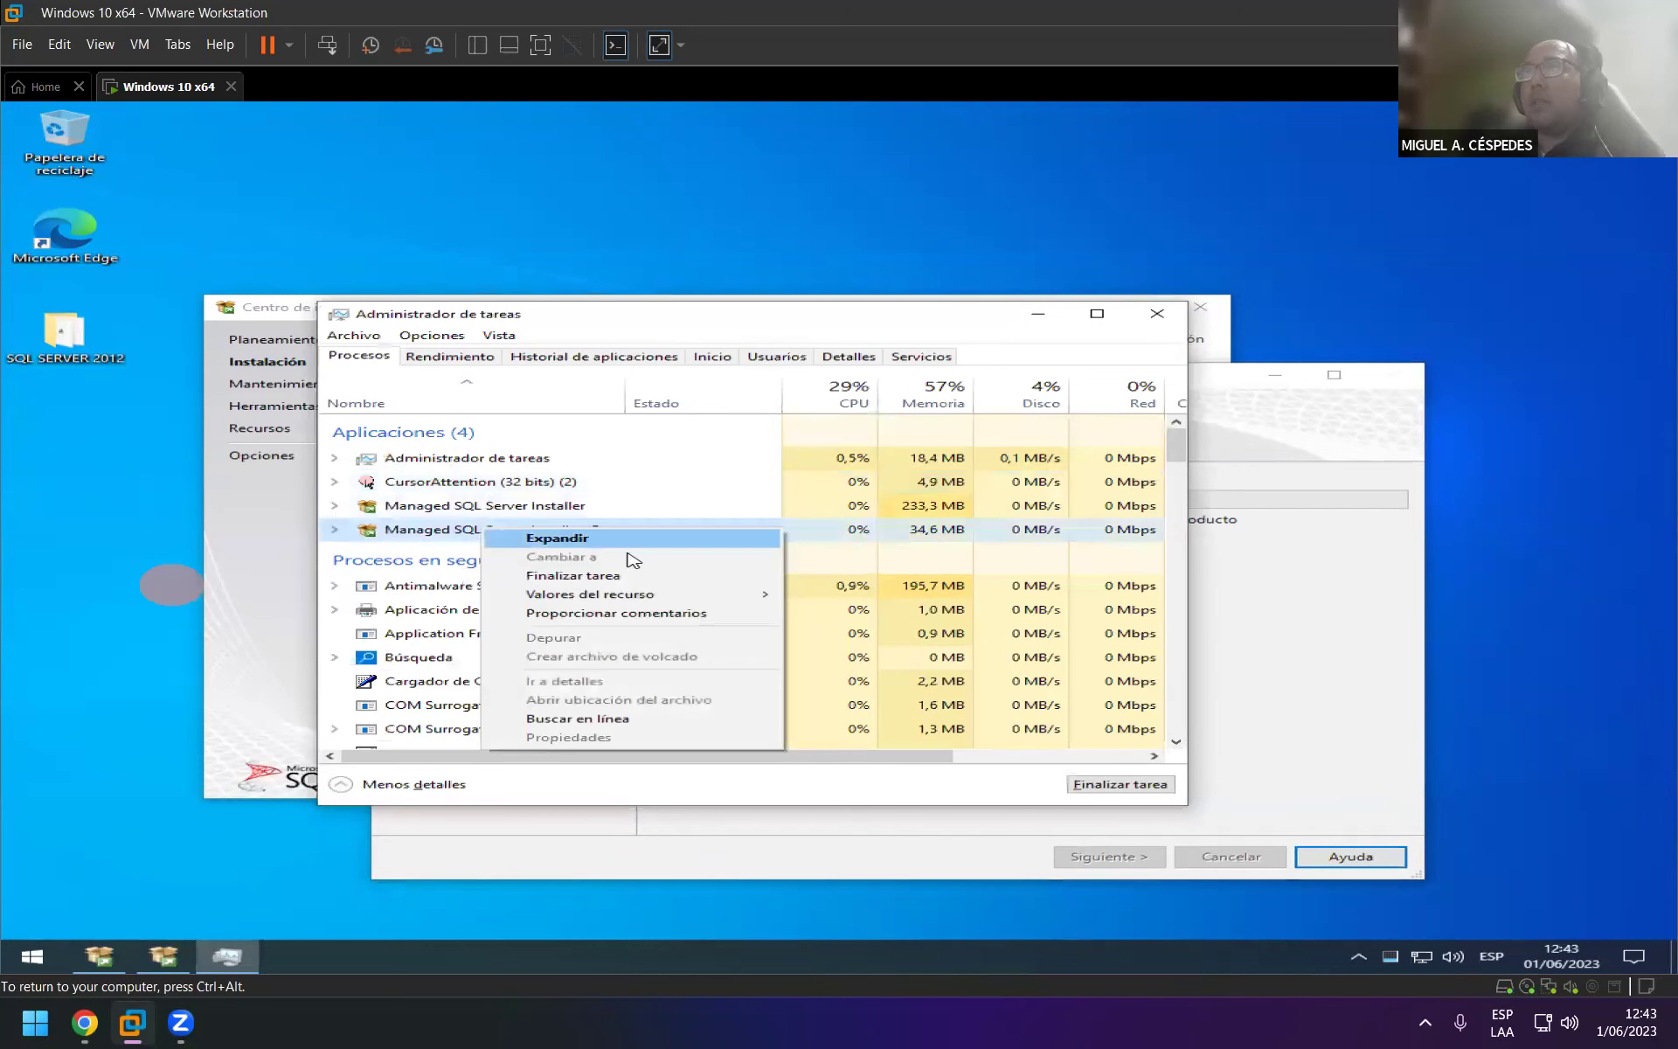
{"action": "left_click", "coordinate": [597, 575]}
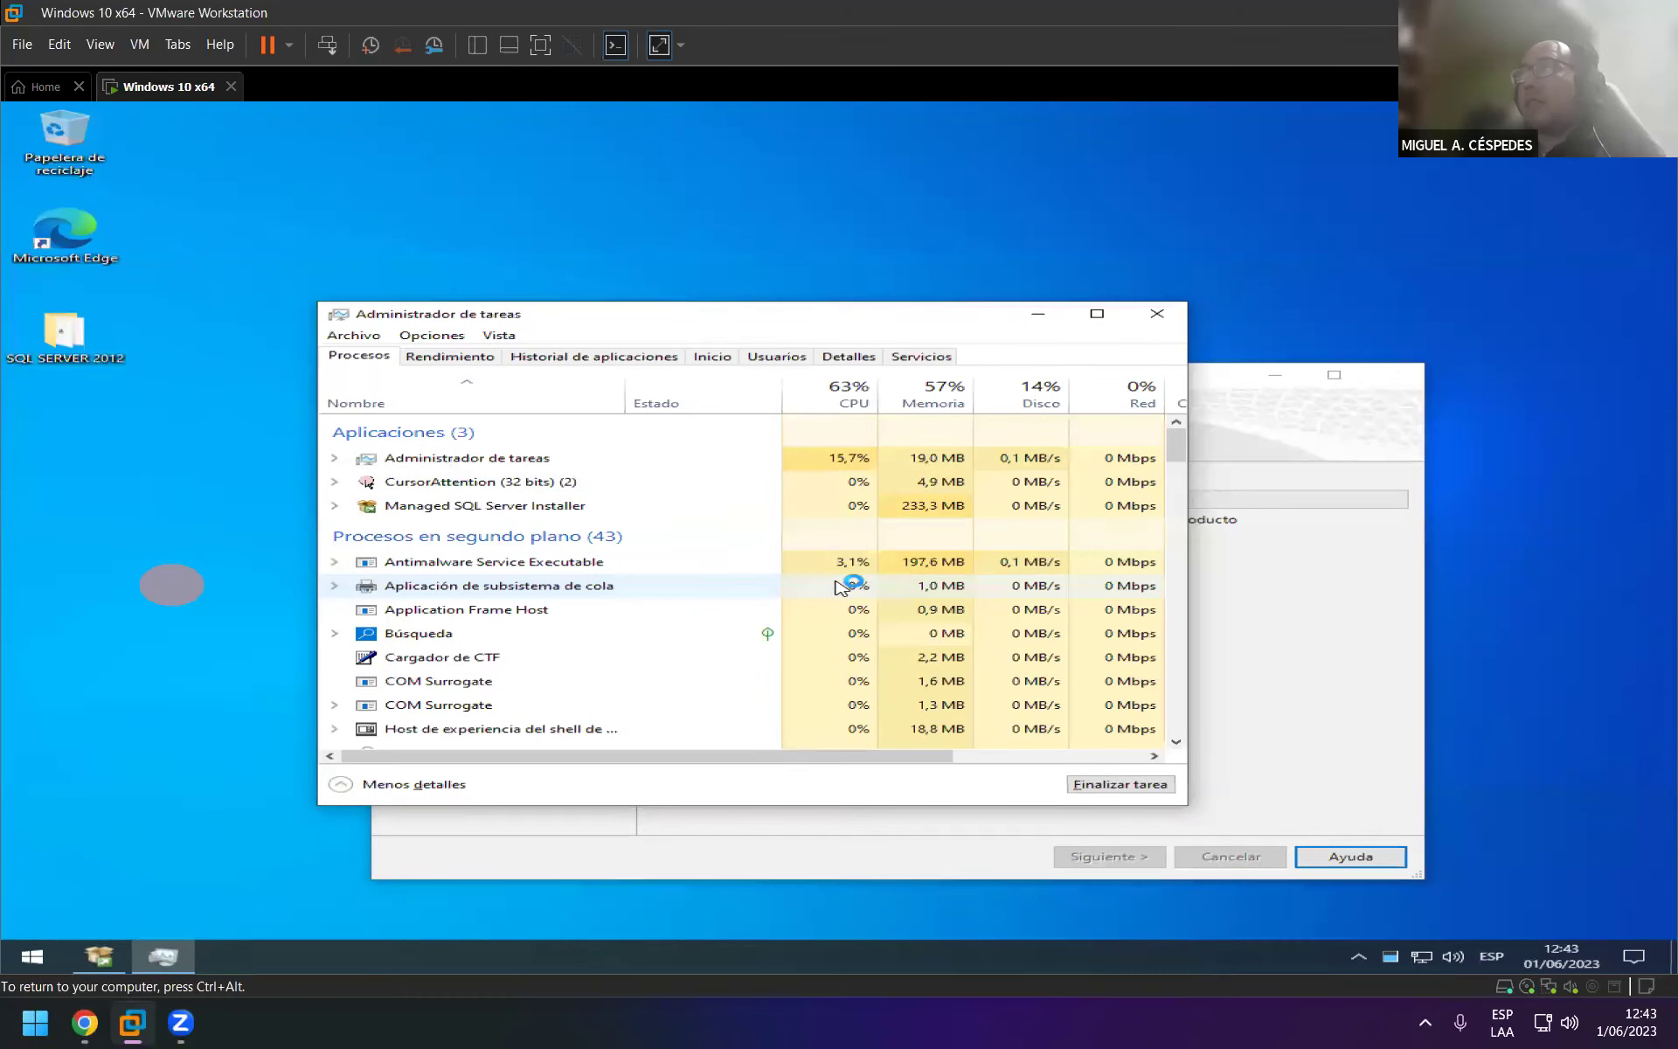
{"action": "right_click", "coordinate": [578, 505]}
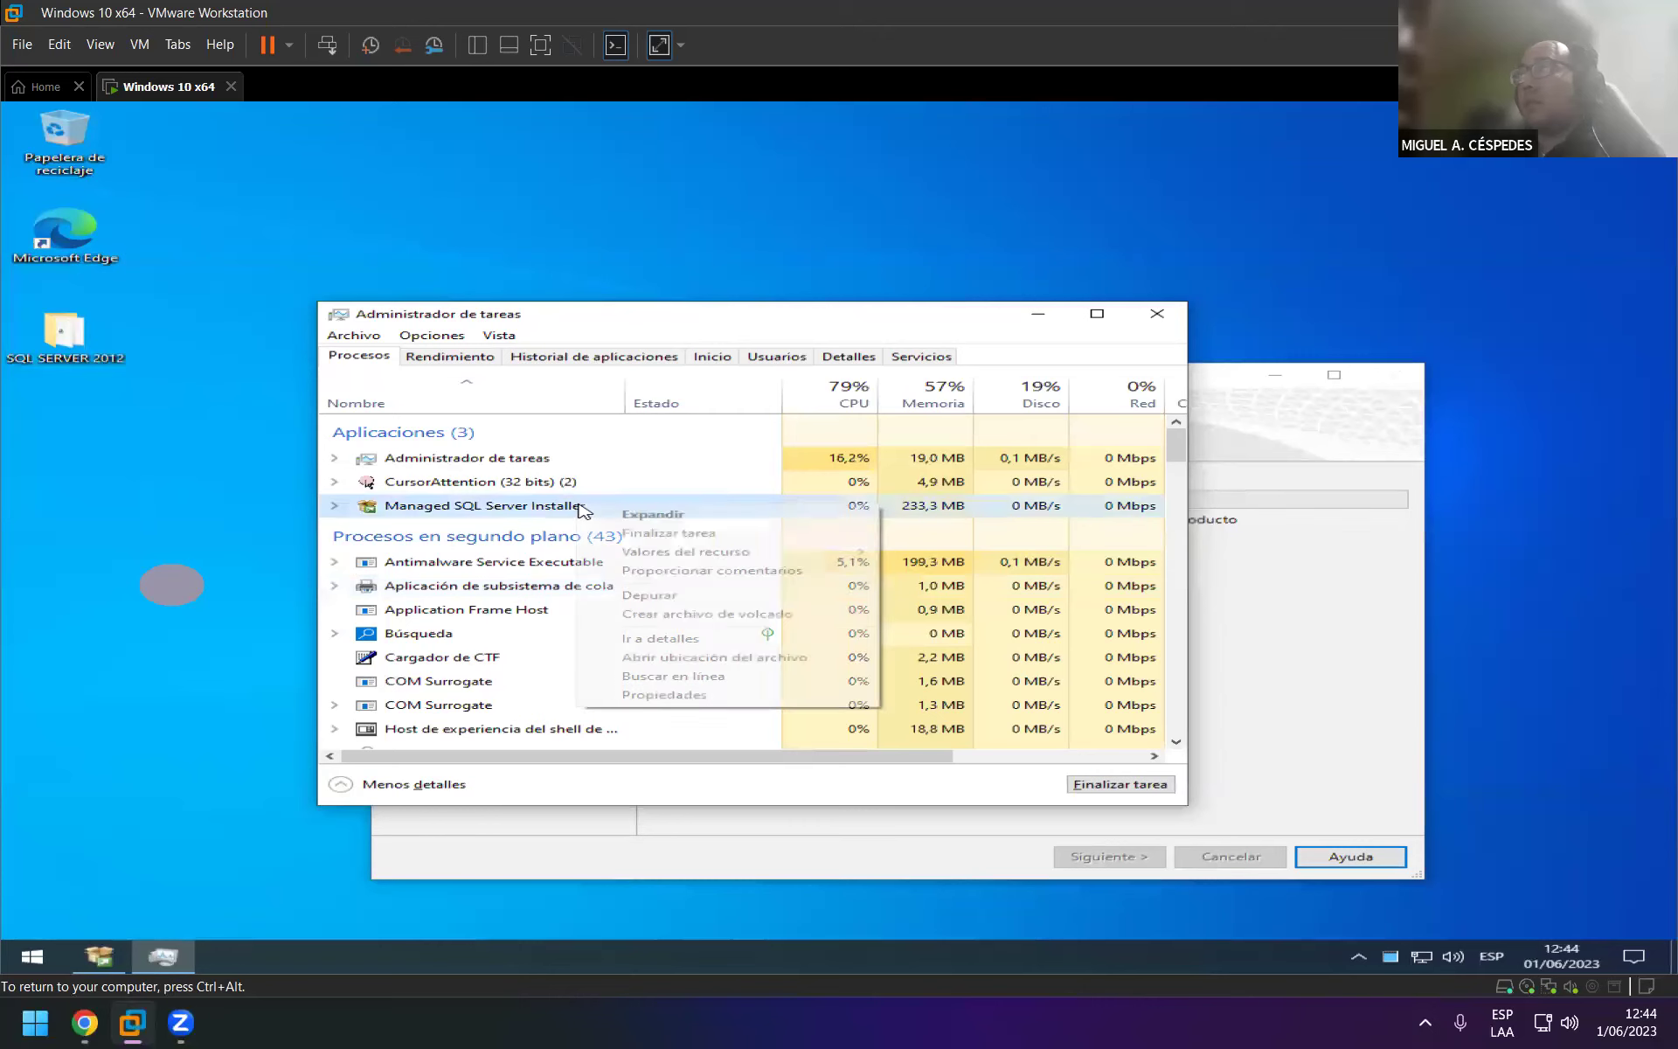
{"action": "left_click", "coordinate": [710, 542]}
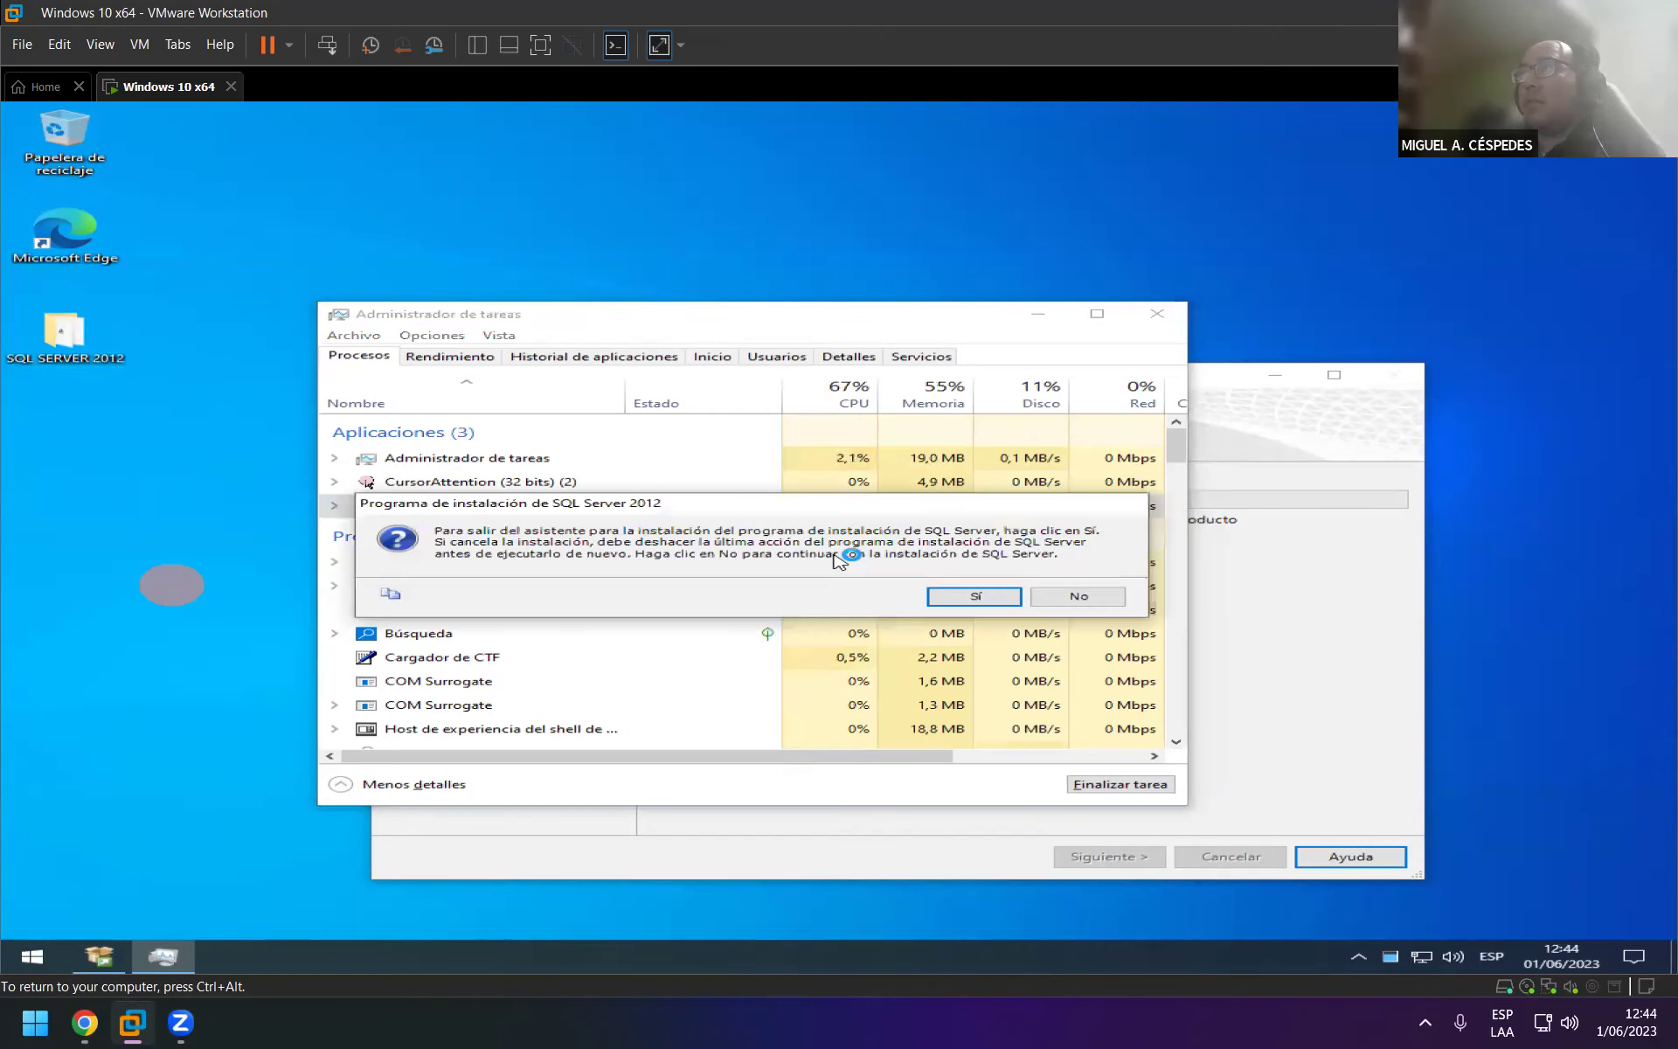
{"action": "left_click", "coordinate": [976, 597]}
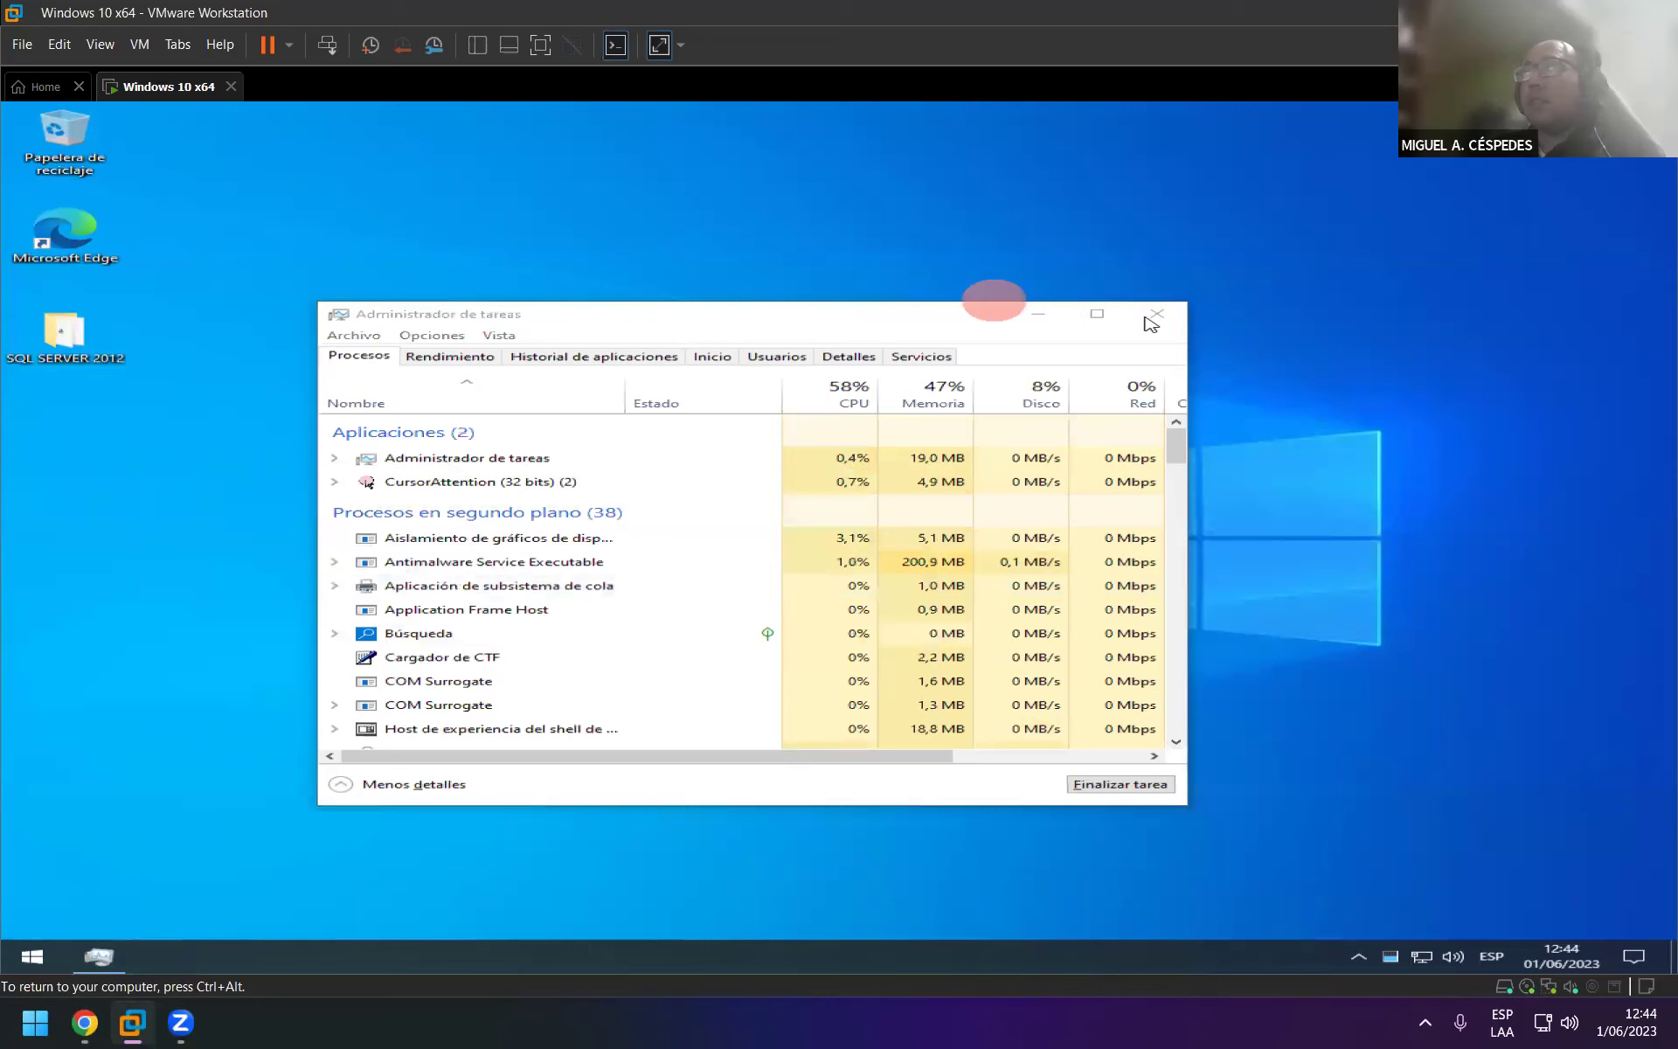
{"action": "right_click", "coordinate": [427, 219]}
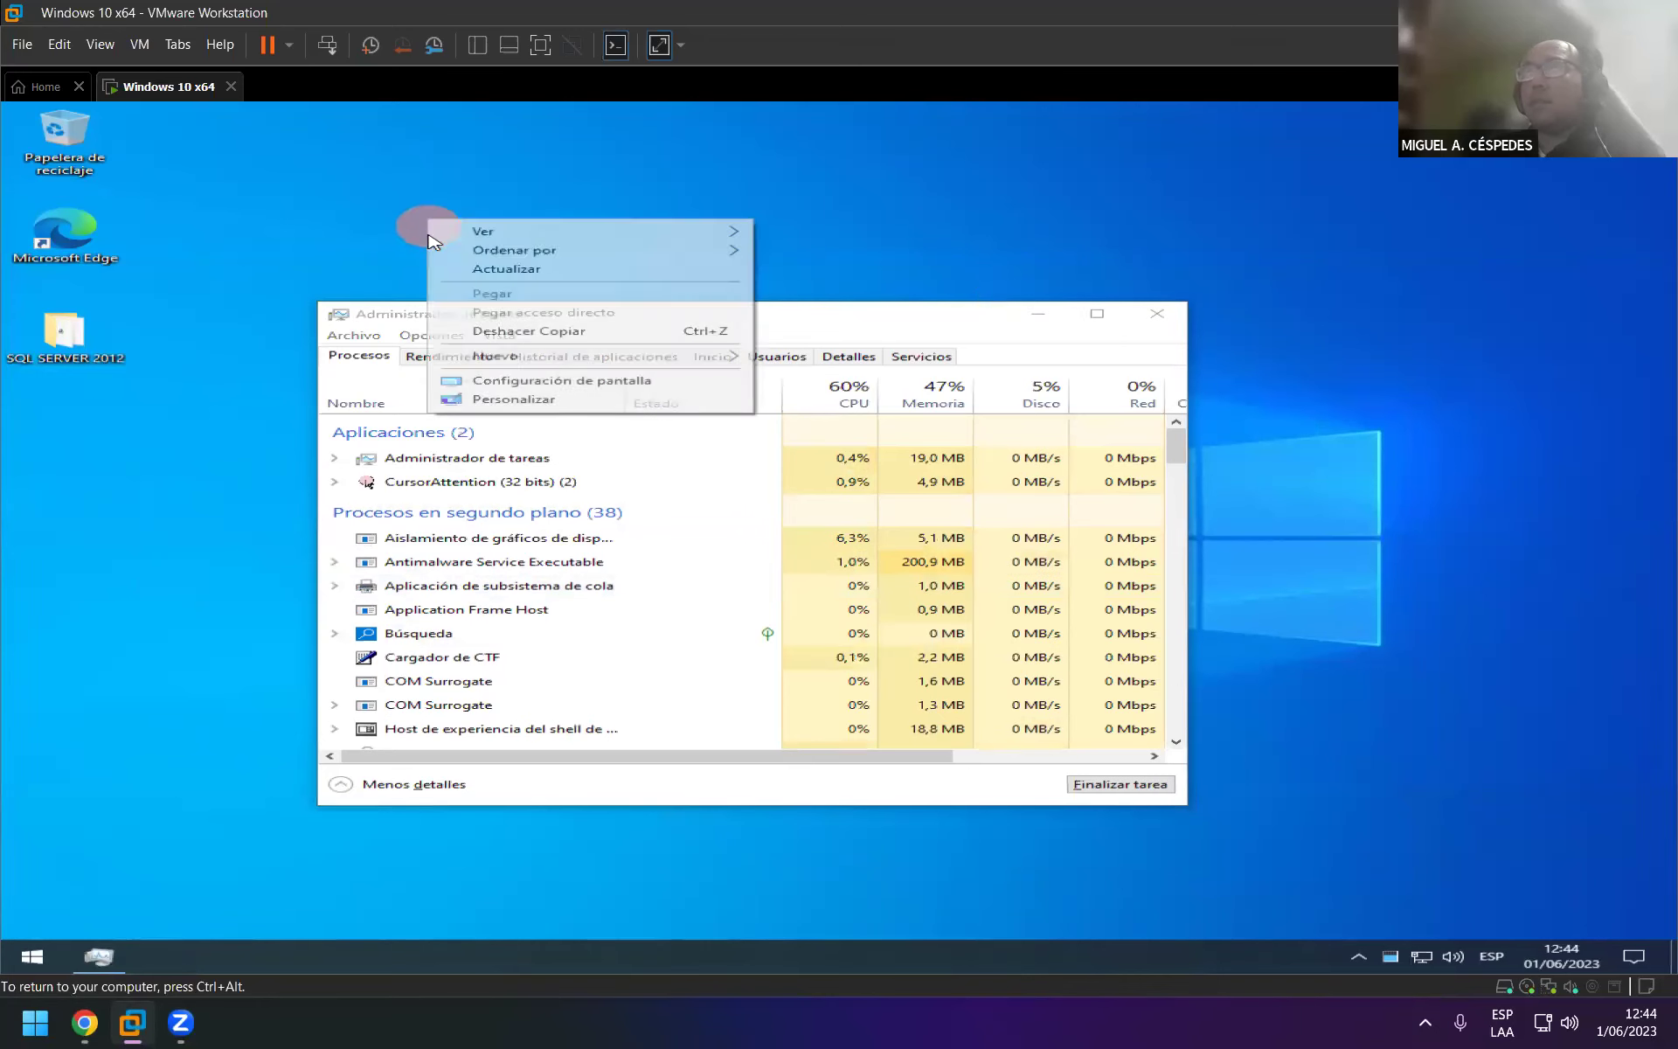
{"action": "left_click", "coordinate": [532, 269]}
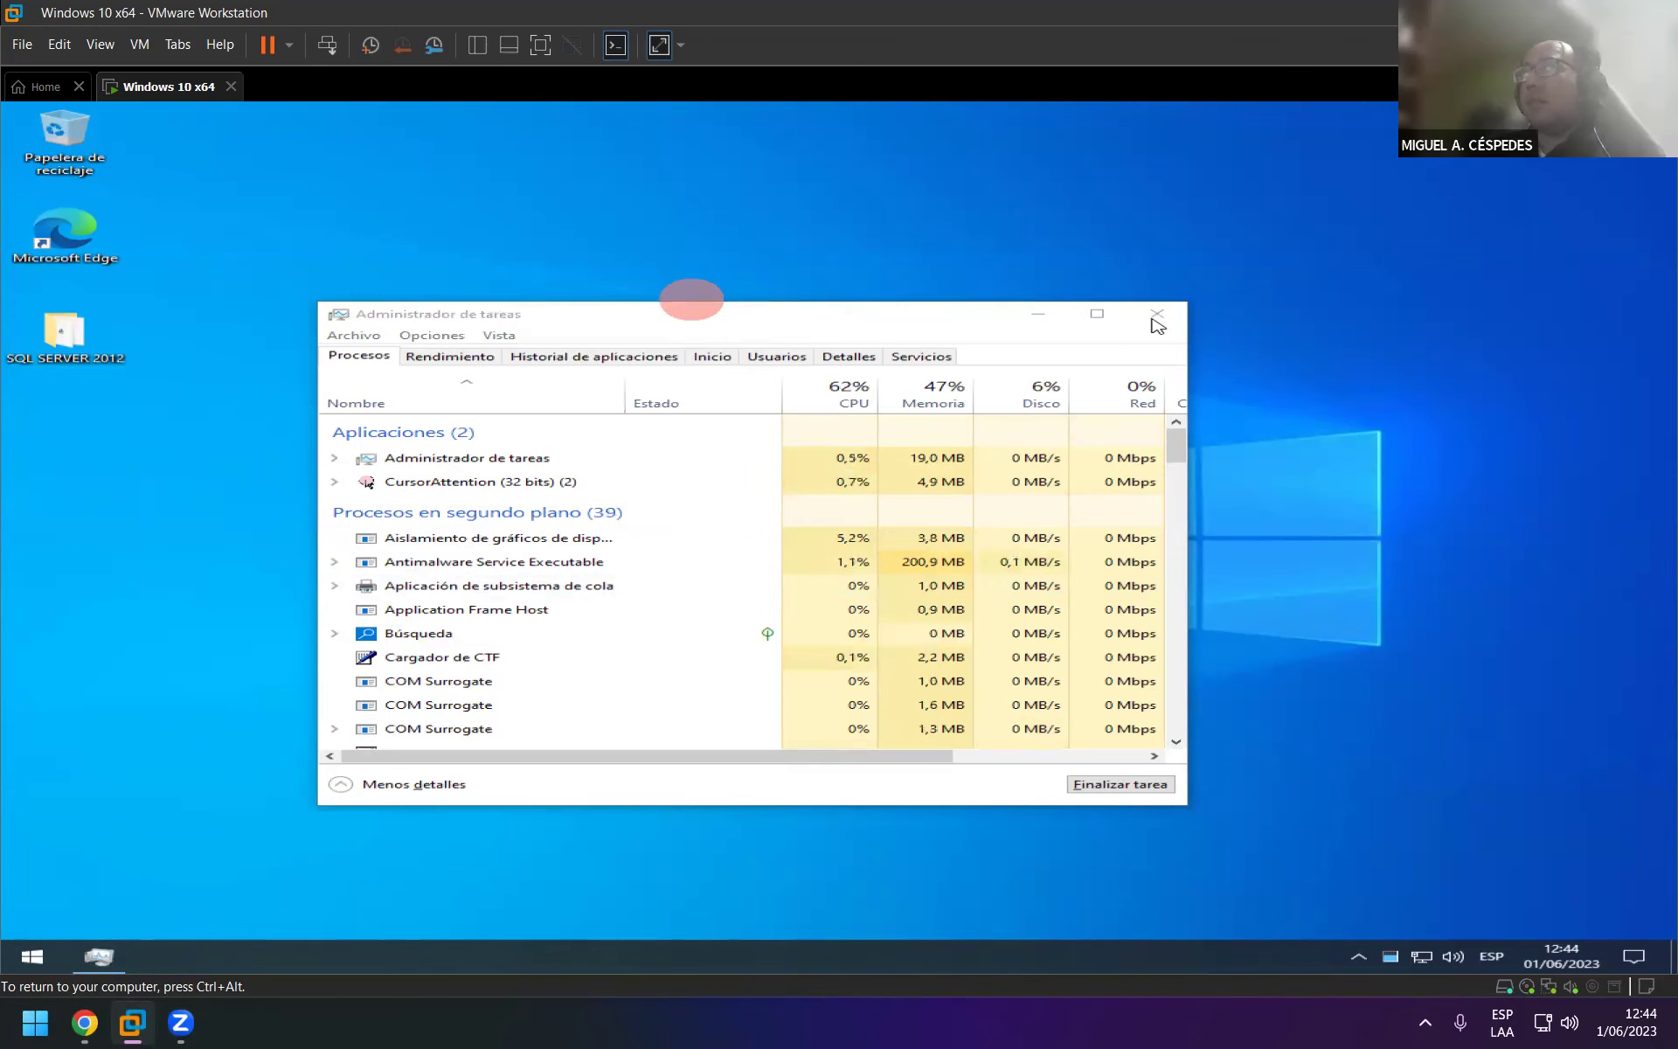
{"action": "right_click", "coordinate": [109, 953]}
{"action": "left_click", "coordinate": [112, 919]}
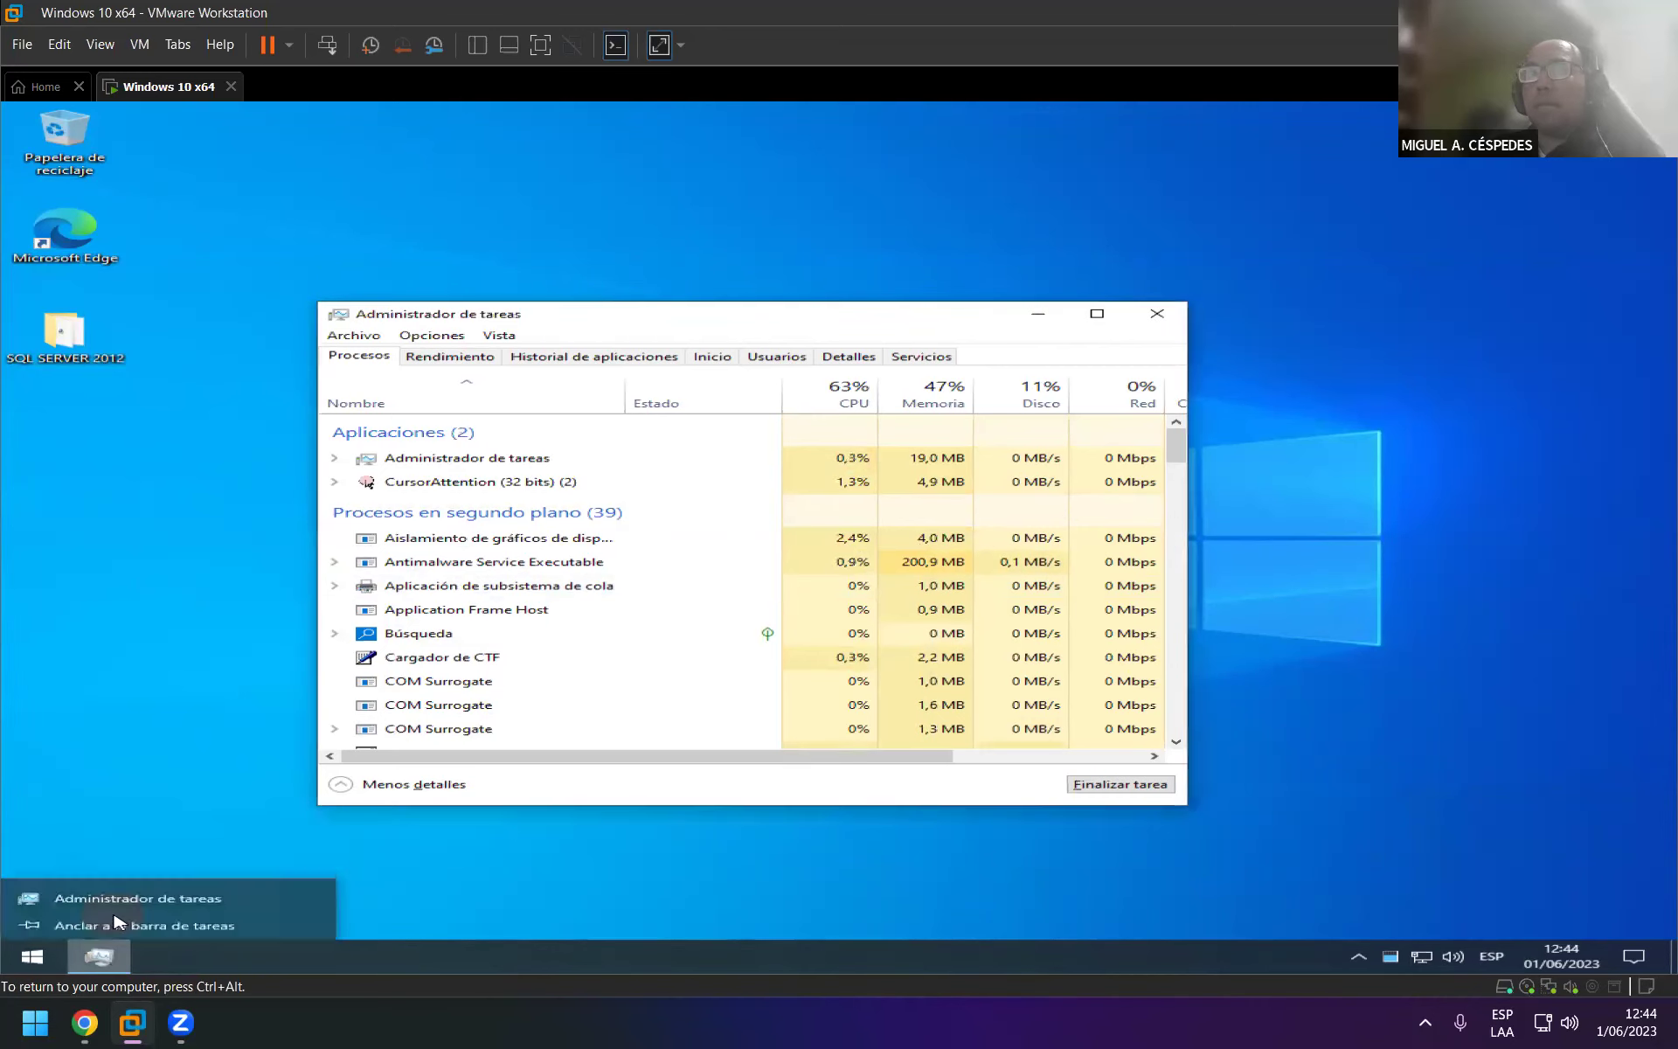
{"action": "left_click", "coordinate": [219, 604]}
{"action": "right_click", "coordinate": [131, 577]}
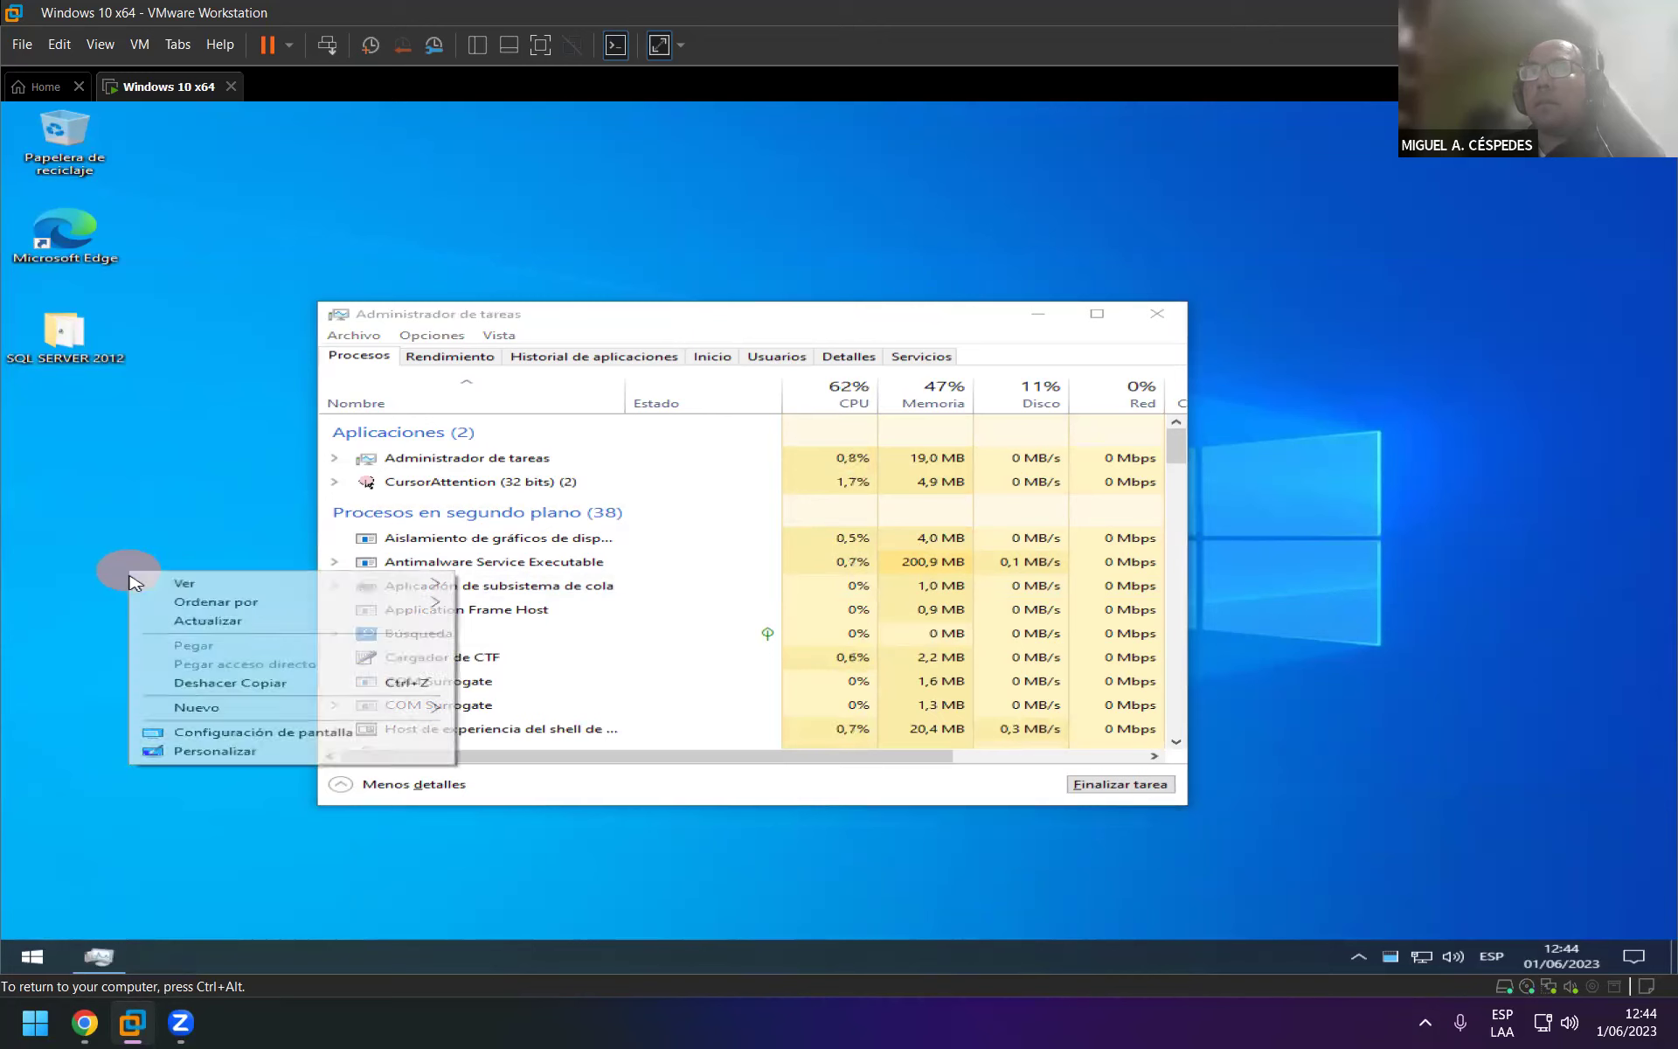
{"action": "key", "text": "Escape"}
{"action": "key", "text": "Escape"}
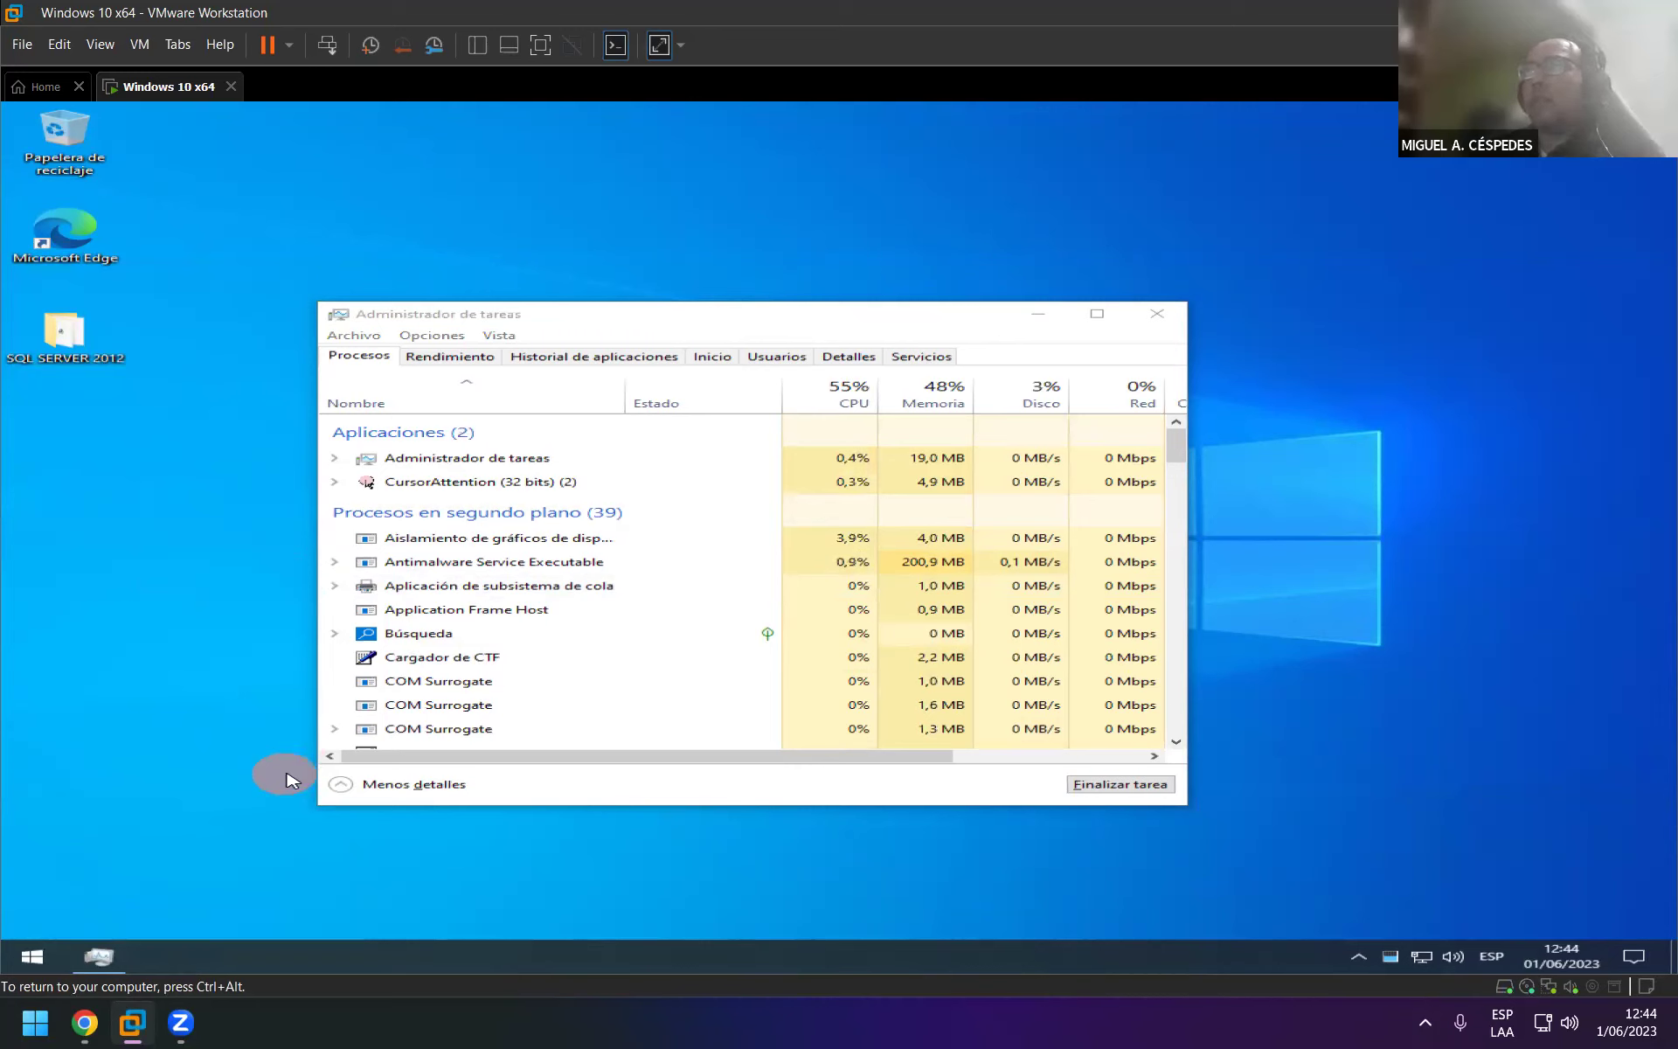
{"action": "key", "text": "ctrl+alt"}
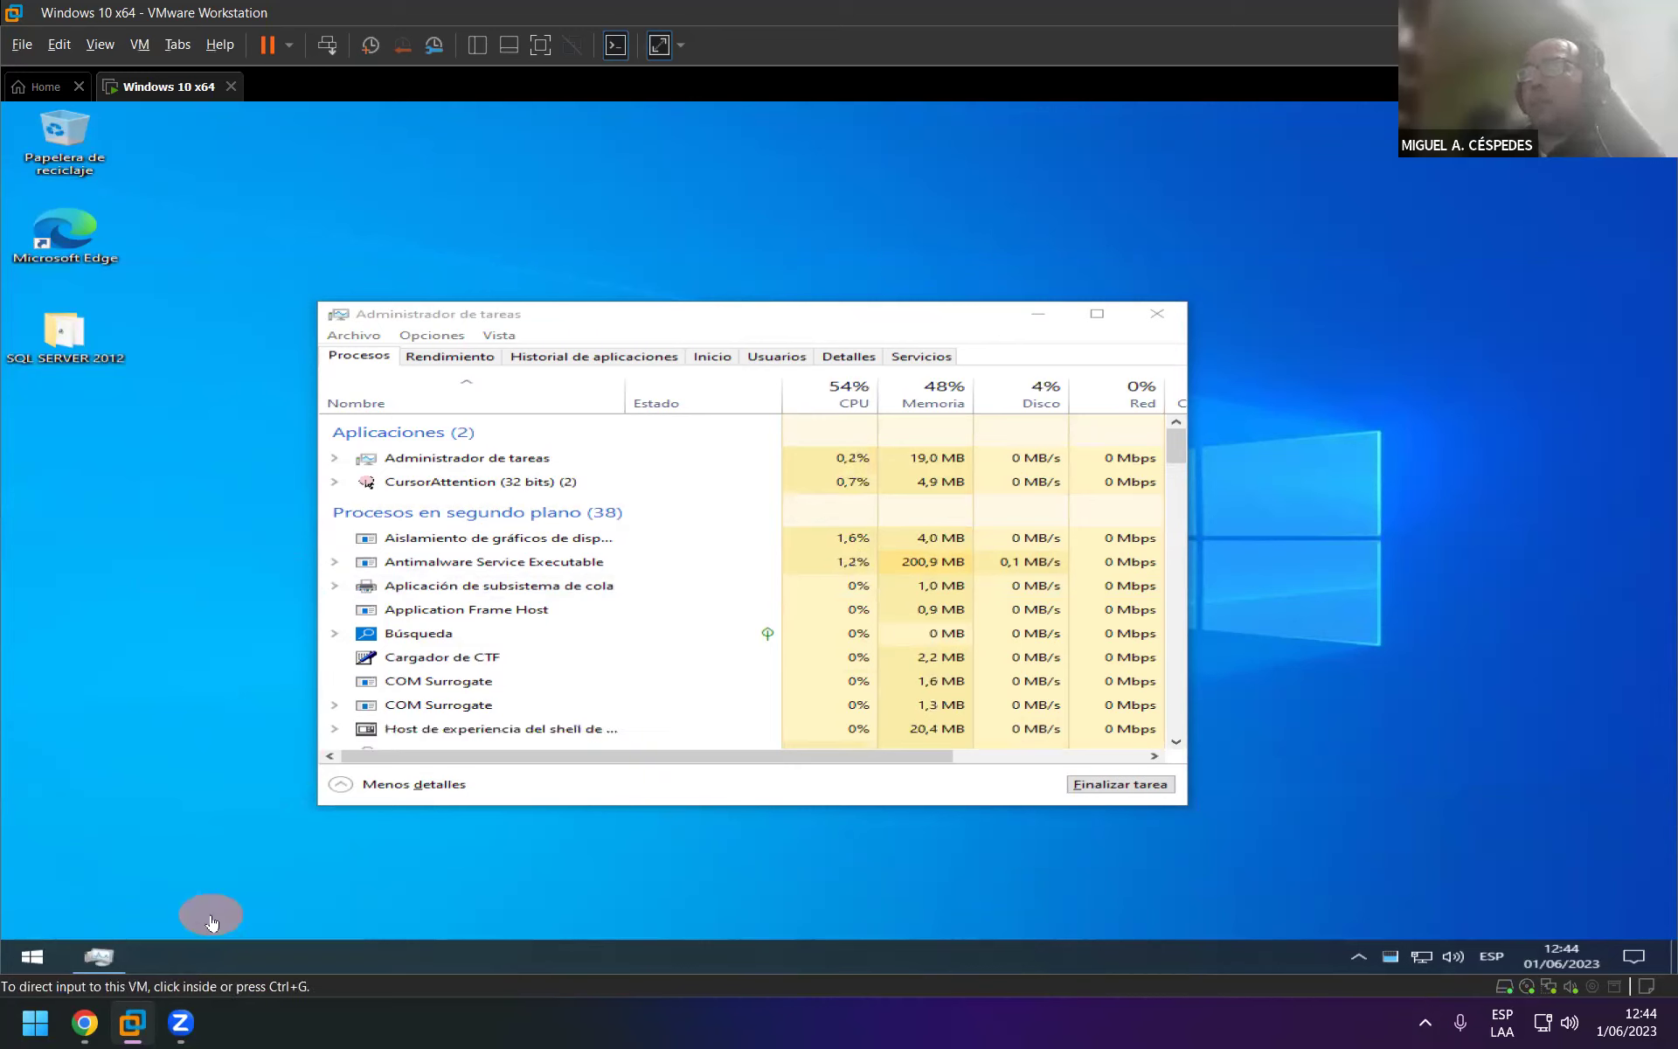
{"action": "left_click", "coordinate": [1163, 322]}
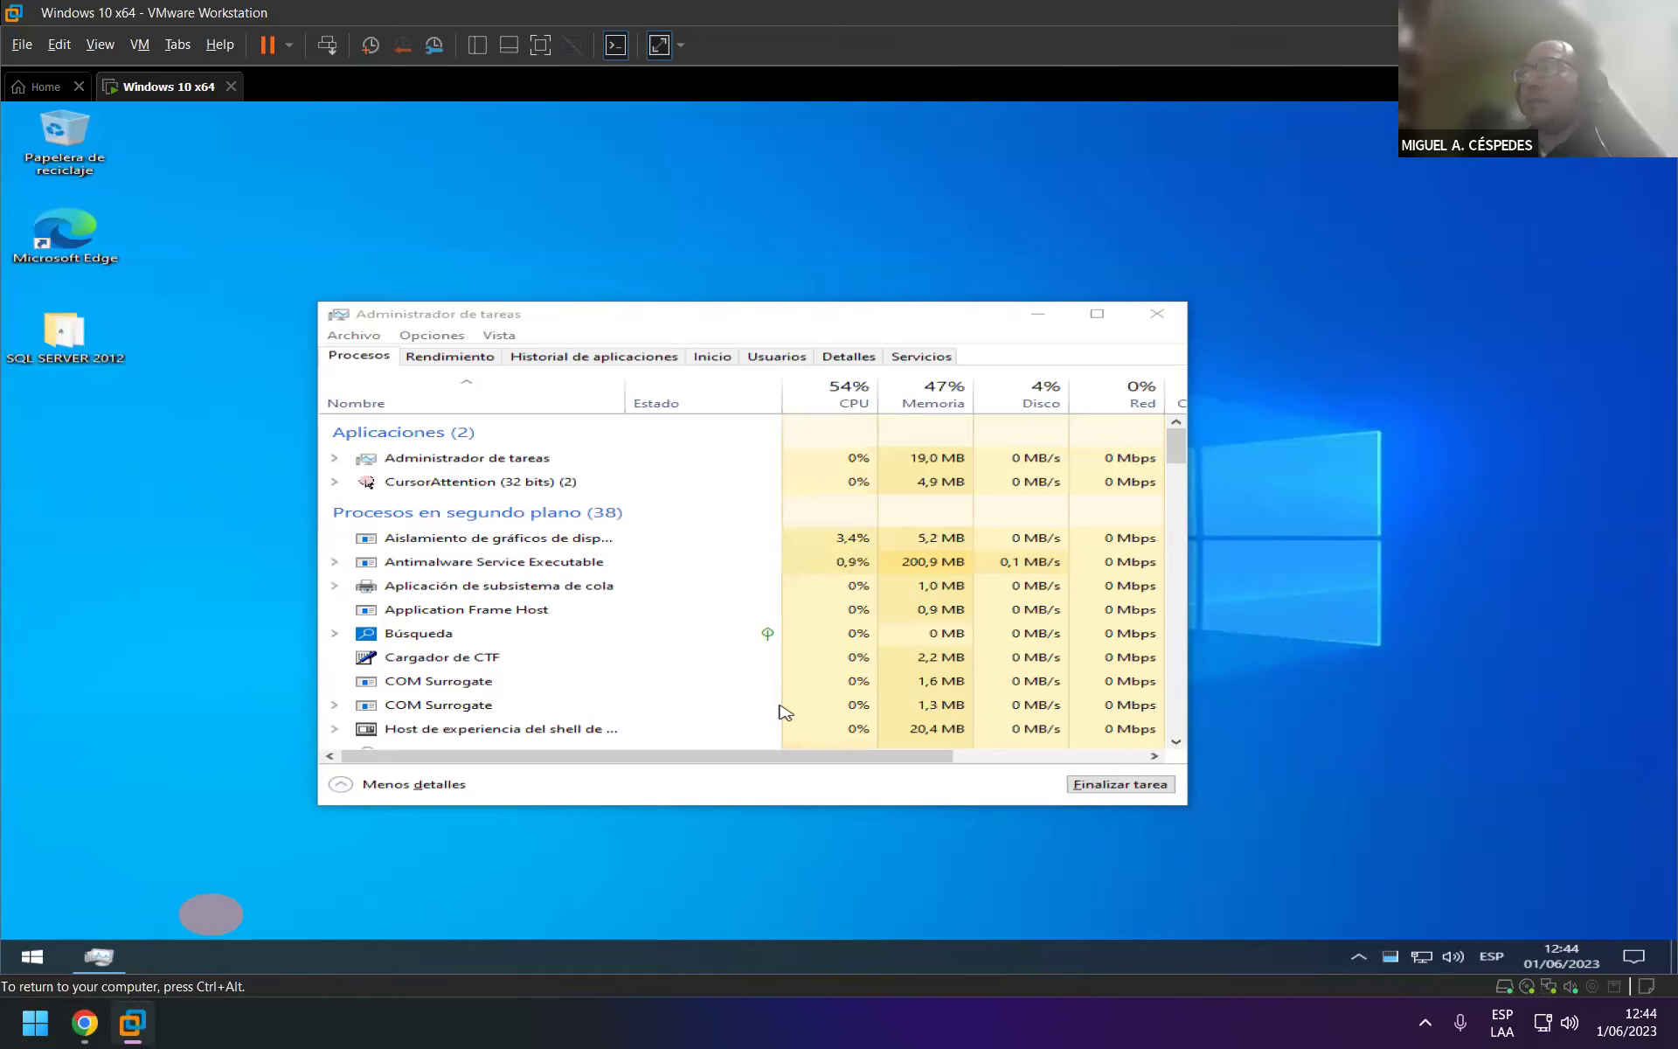
{"action": "right_click", "coordinate": [40, 476]}
Sign out of the Windows 10 VM and sign back in to the user account.
{"action": "left_click", "coordinate": [140, 535]}
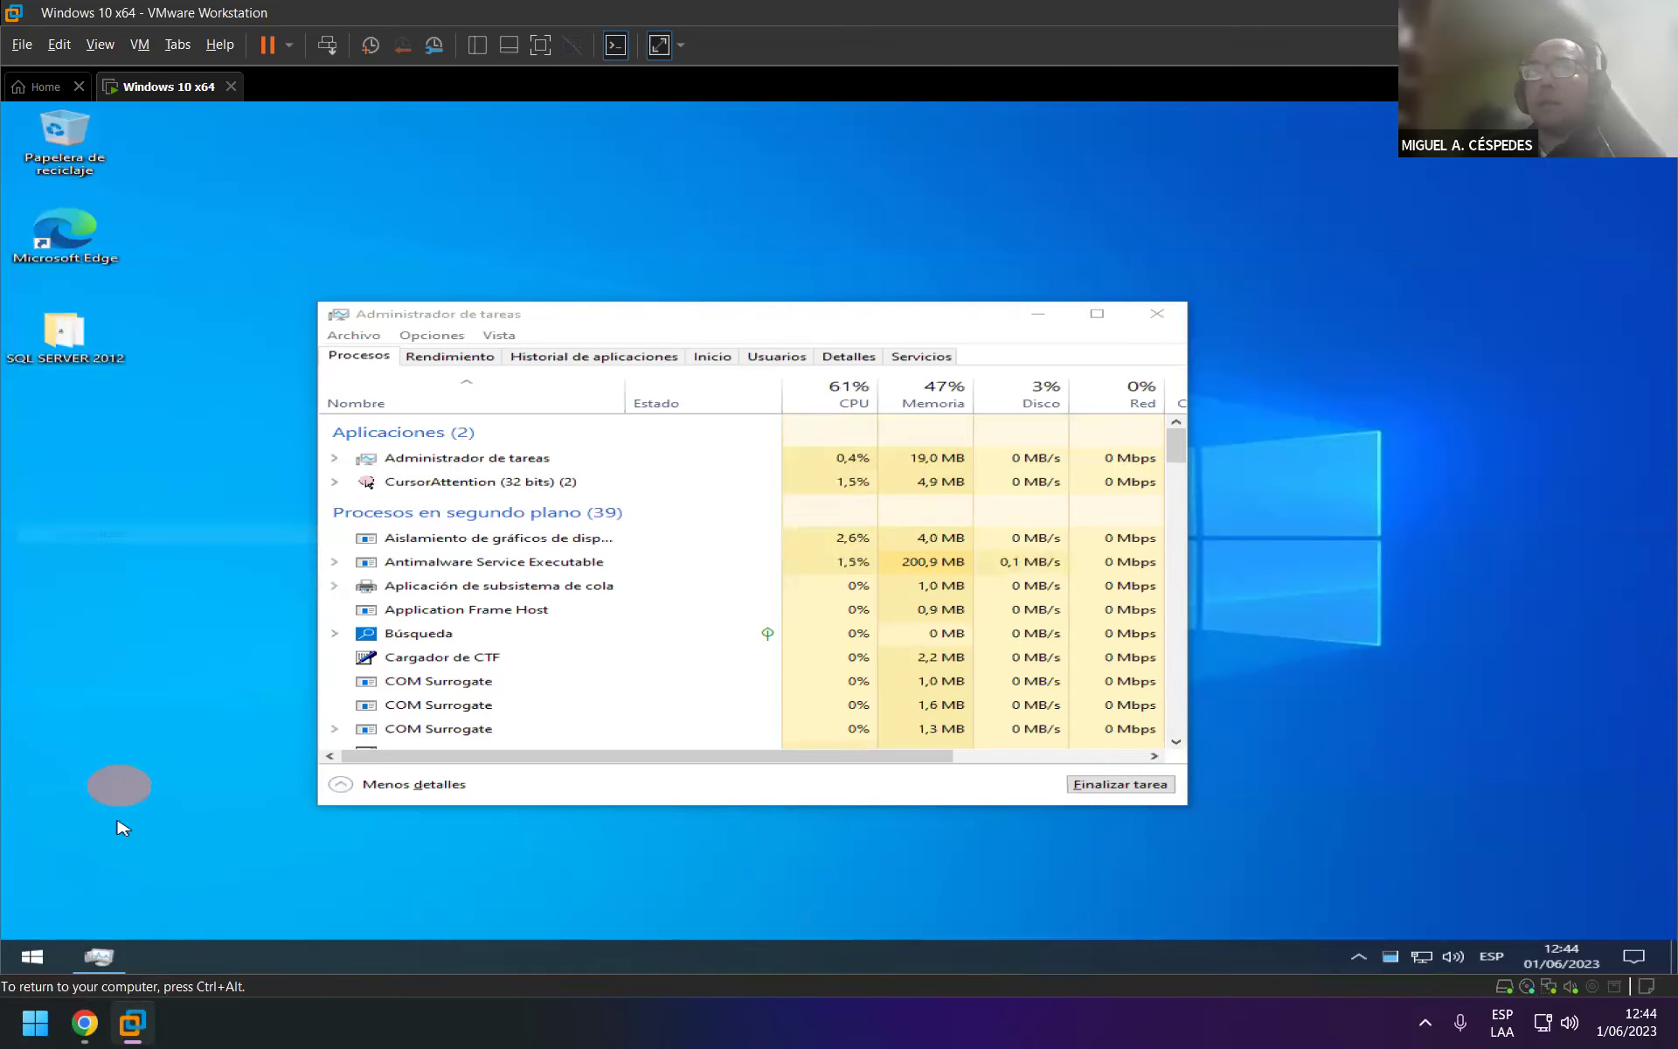
{"action": "left_click", "coordinate": [103, 958]}
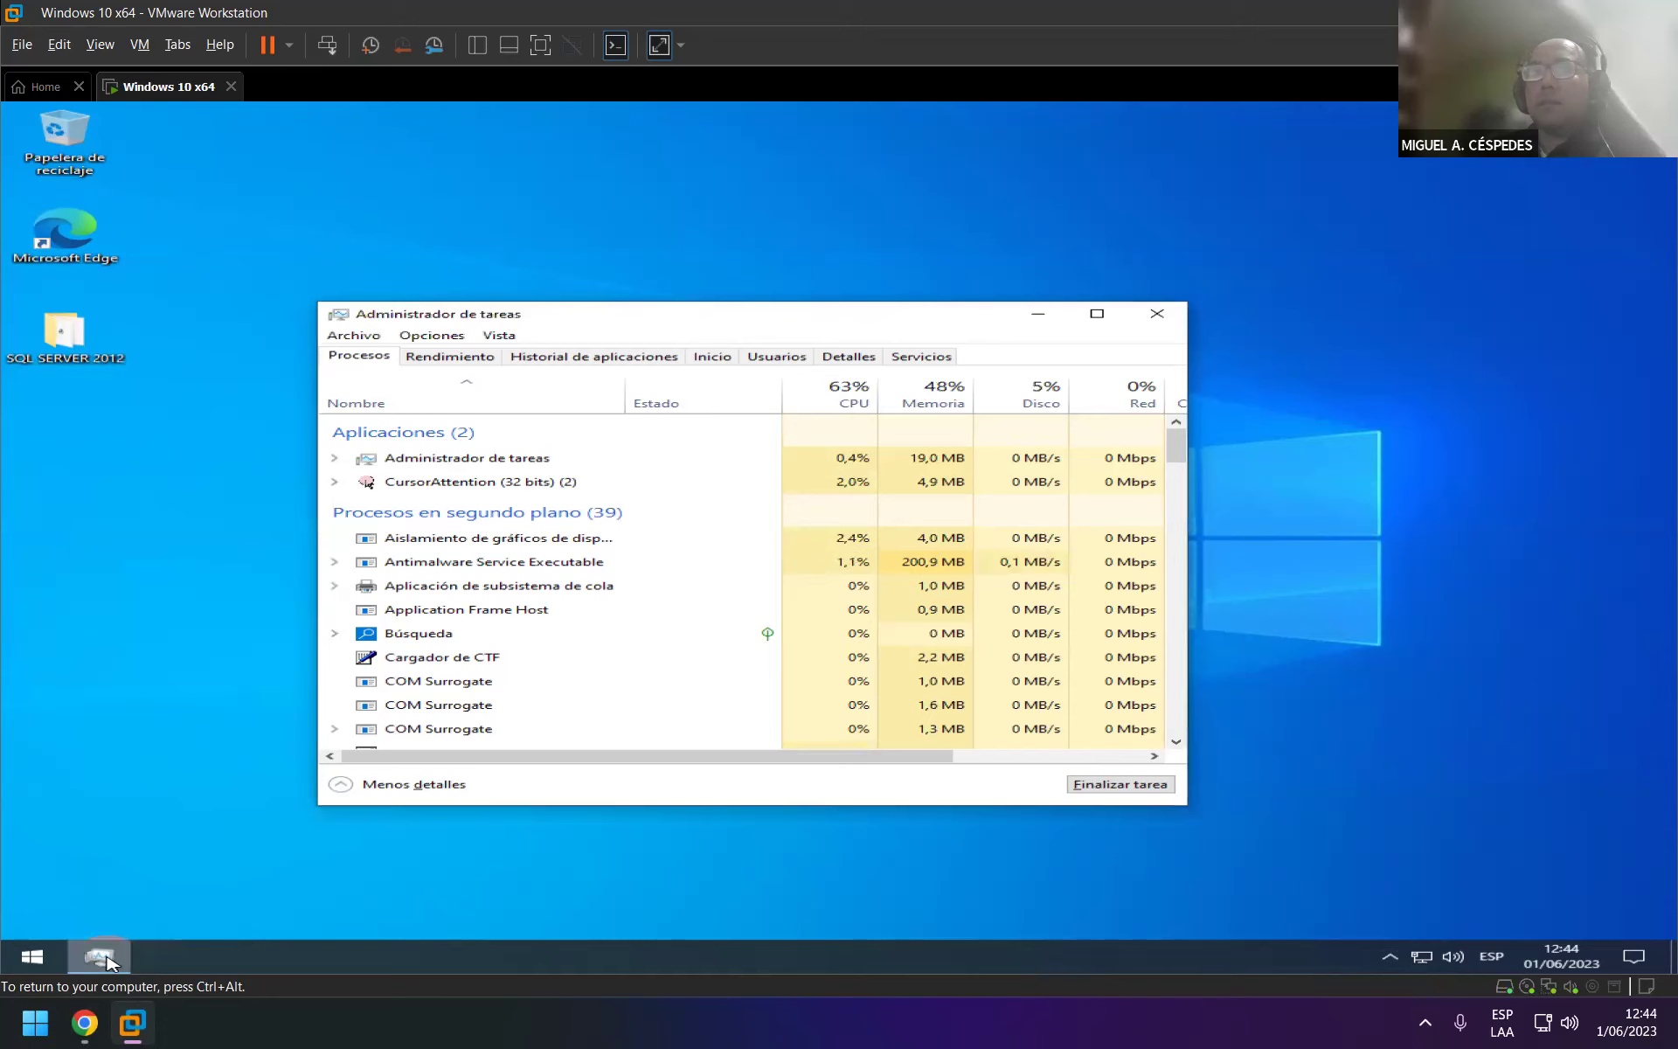
{"action": "left_click", "coordinate": [32, 956]}
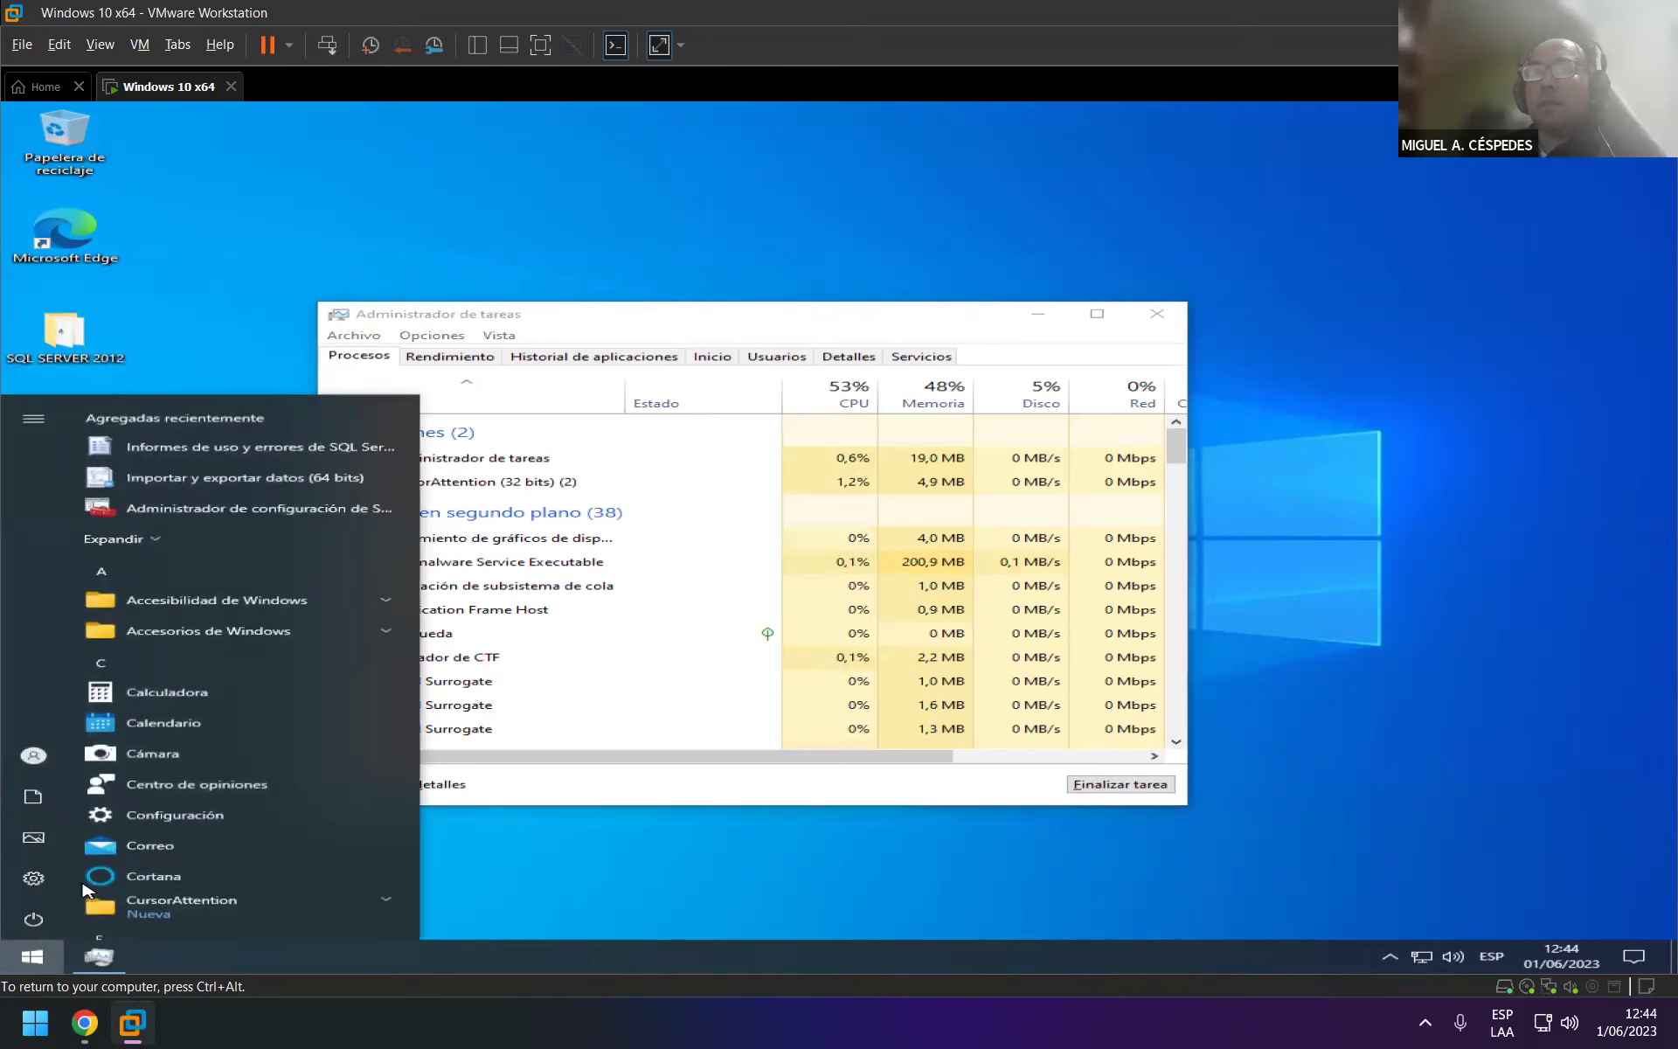
{"action": "left_click", "coordinate": [33, 755]}
{"action": "left_click", "coordinate": [111, 714]}
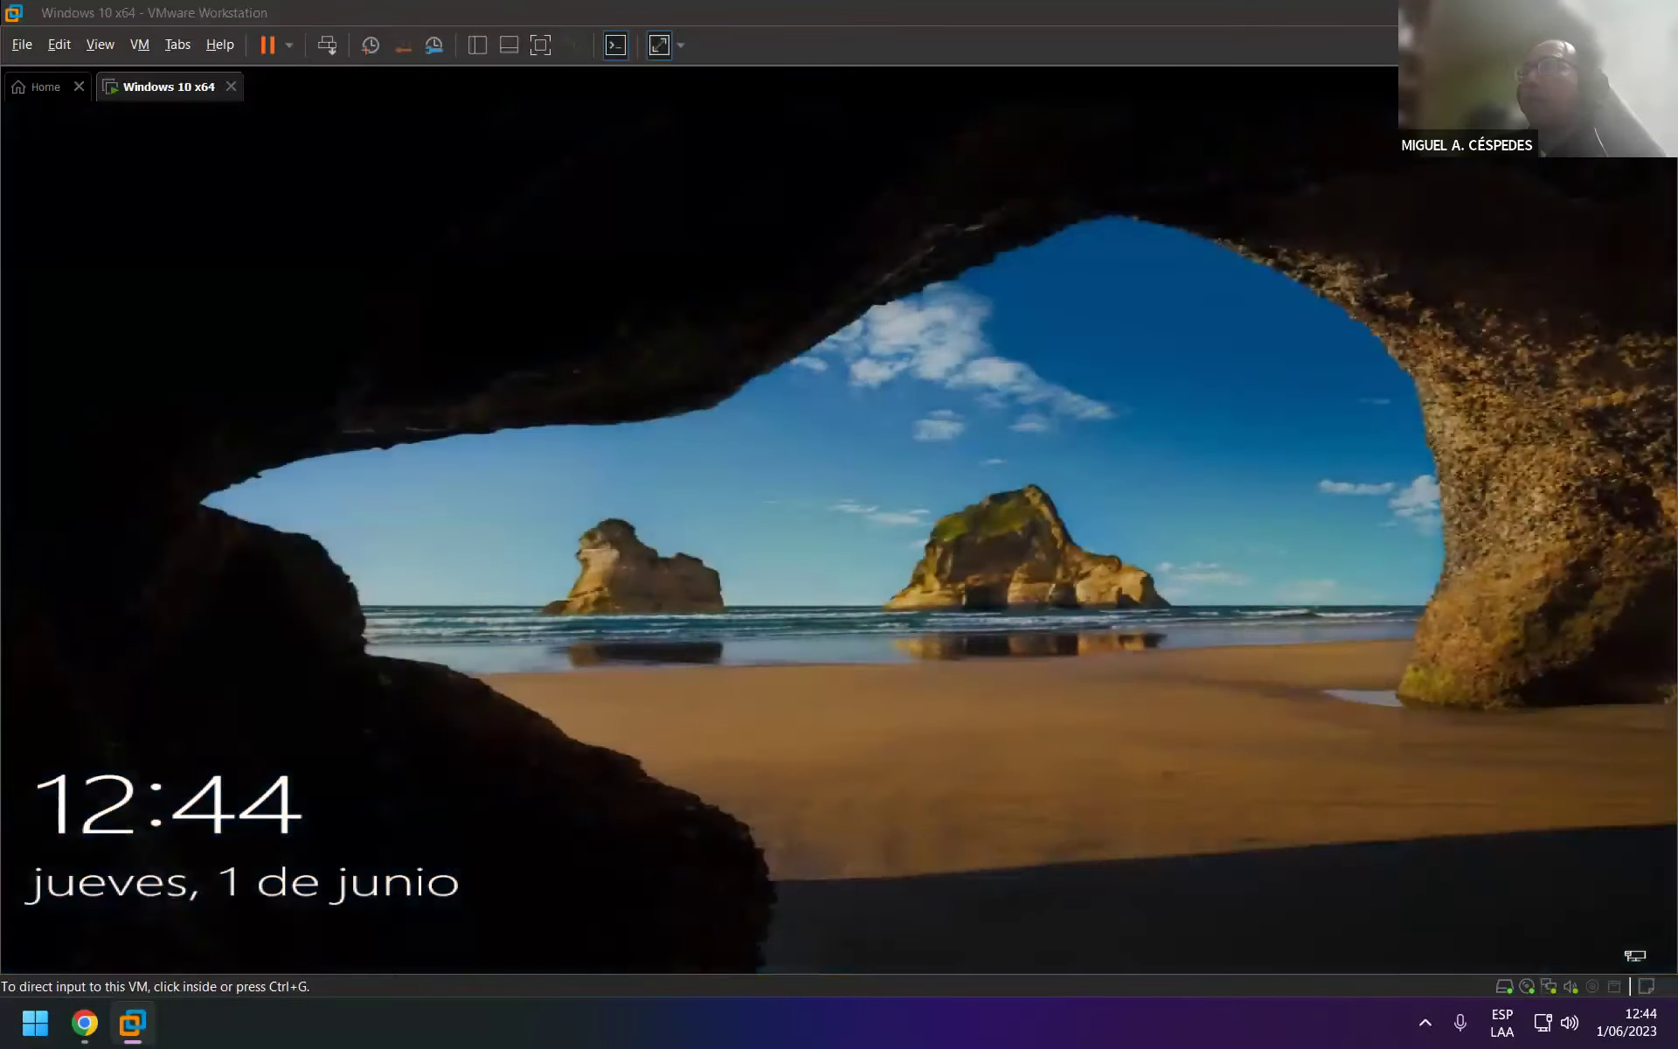
{"action": "left_click", "coordinate": [839, 737]}
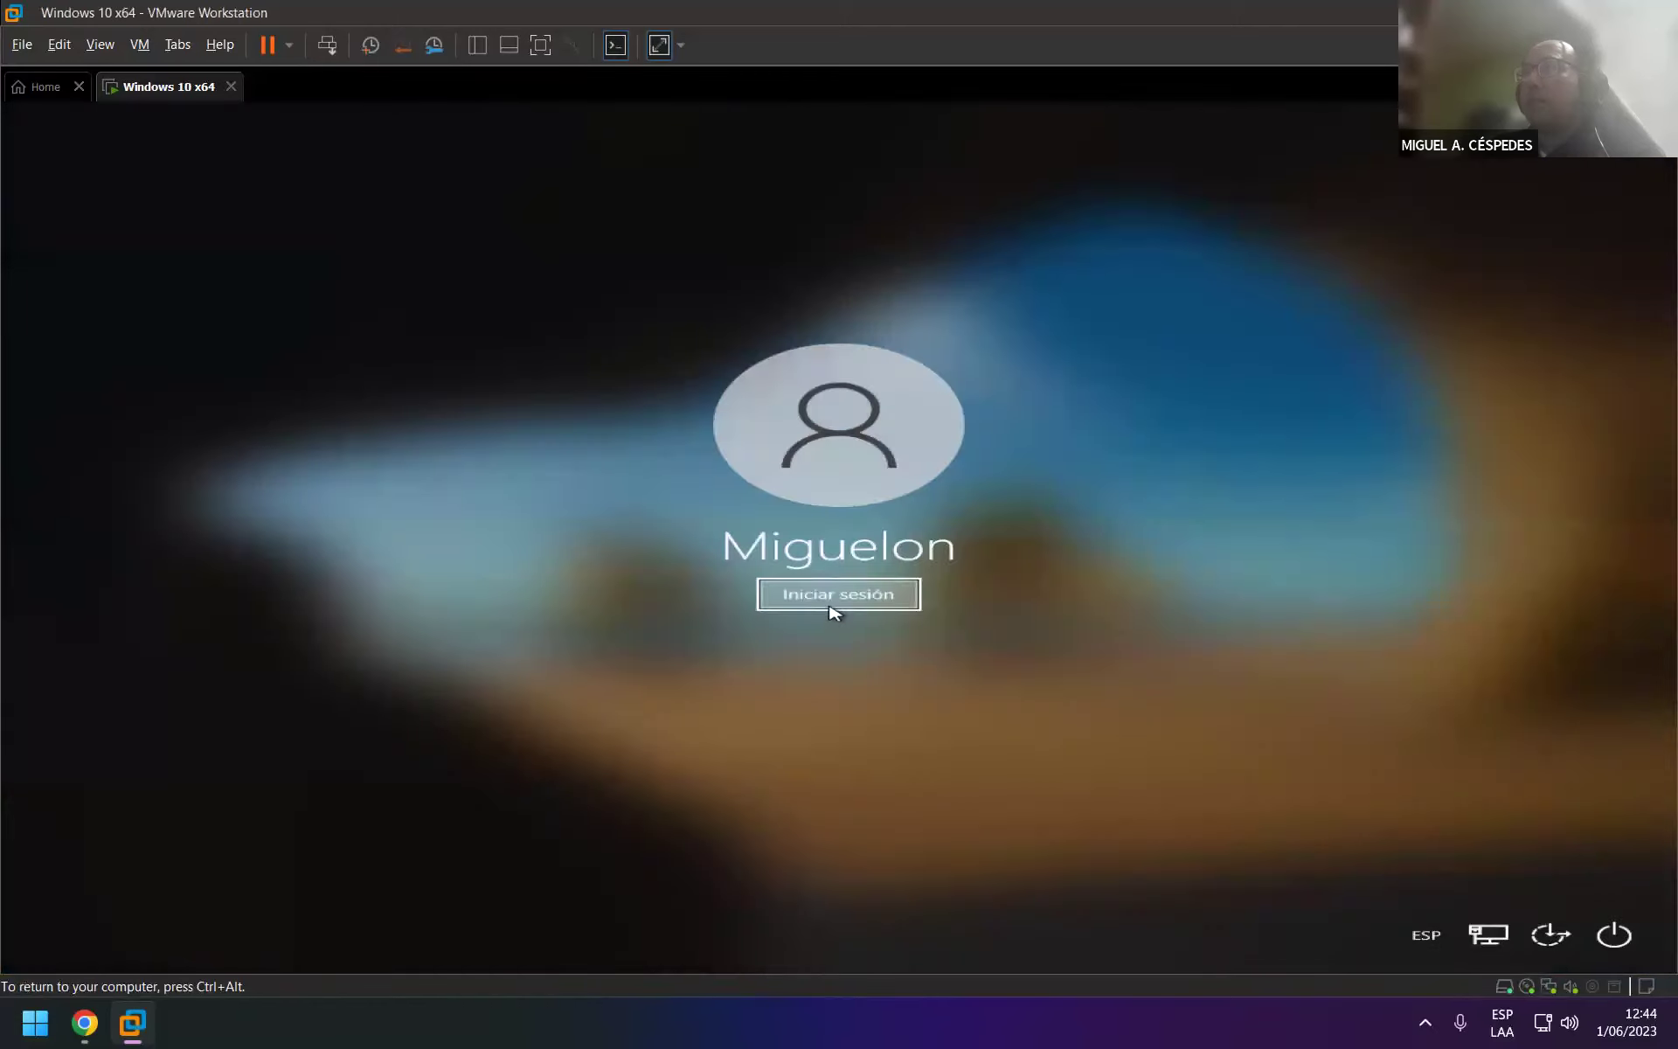
{"action": "left_click", "coordinate": [833, 603]}
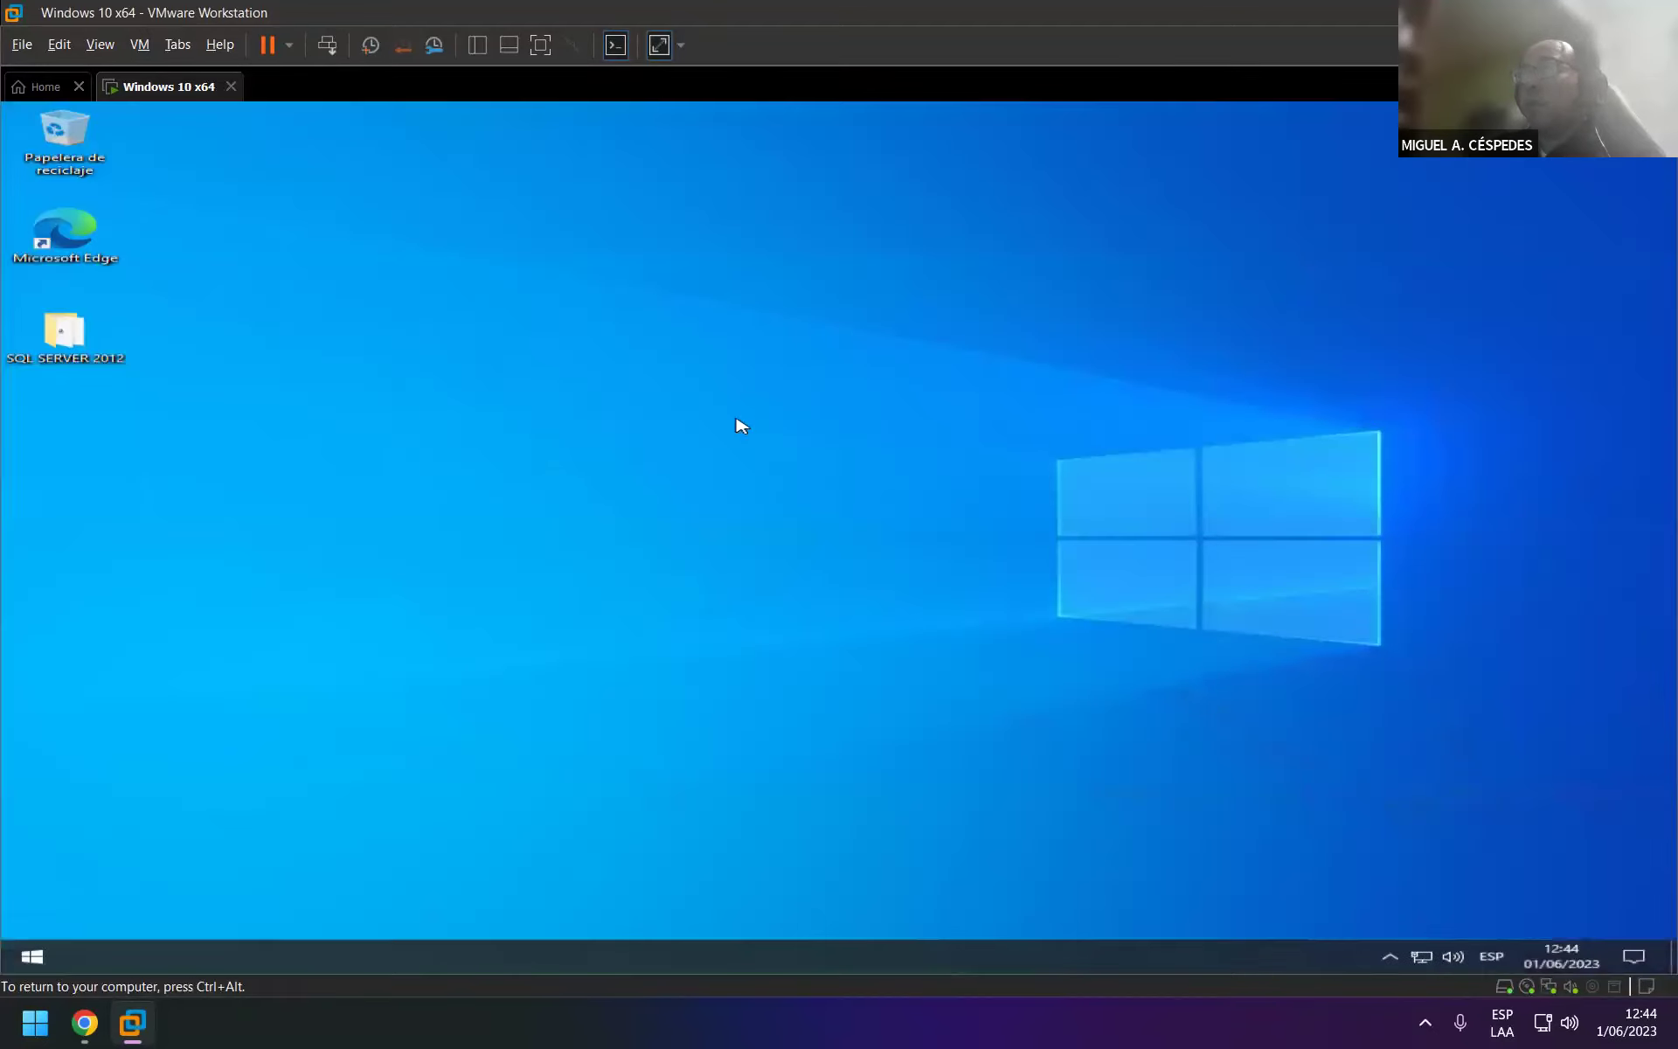
Run SQLManagementStudio_x64_ESN from the SQL SERVER 2012 folder as administrator.
{"action": "double_click", "coordinate": [76, 362]}
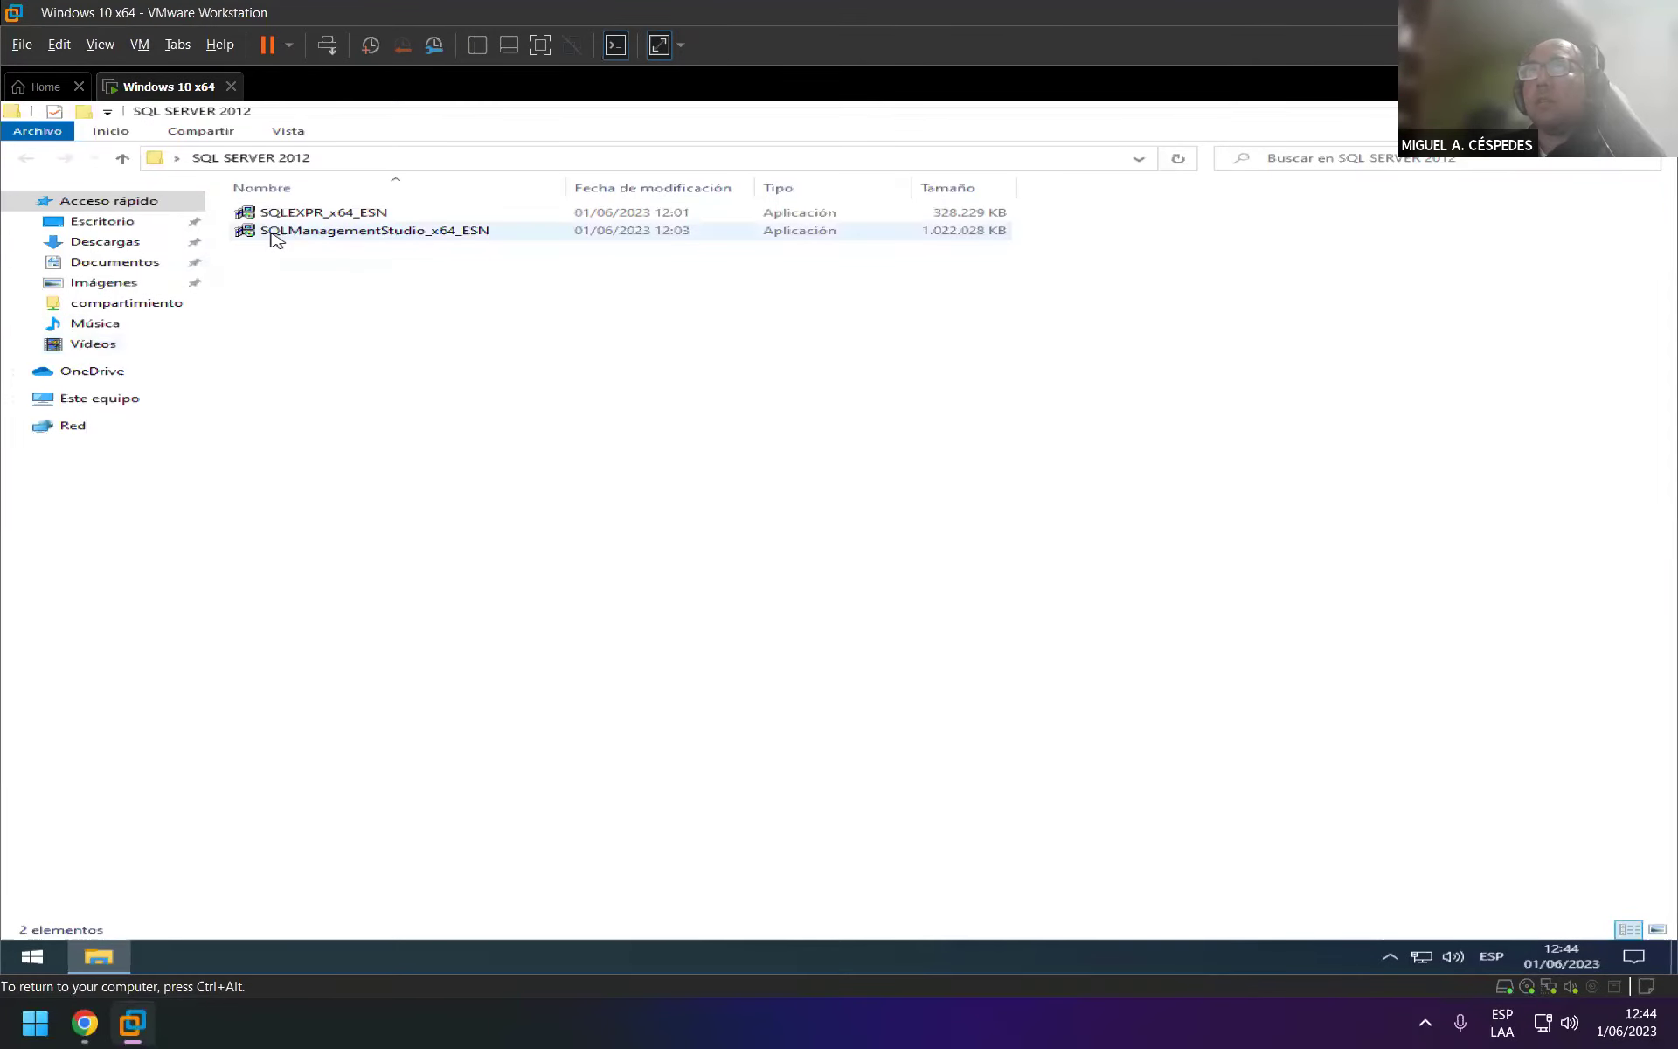
{"action": "right_click", "coordinate": [389, 233]}
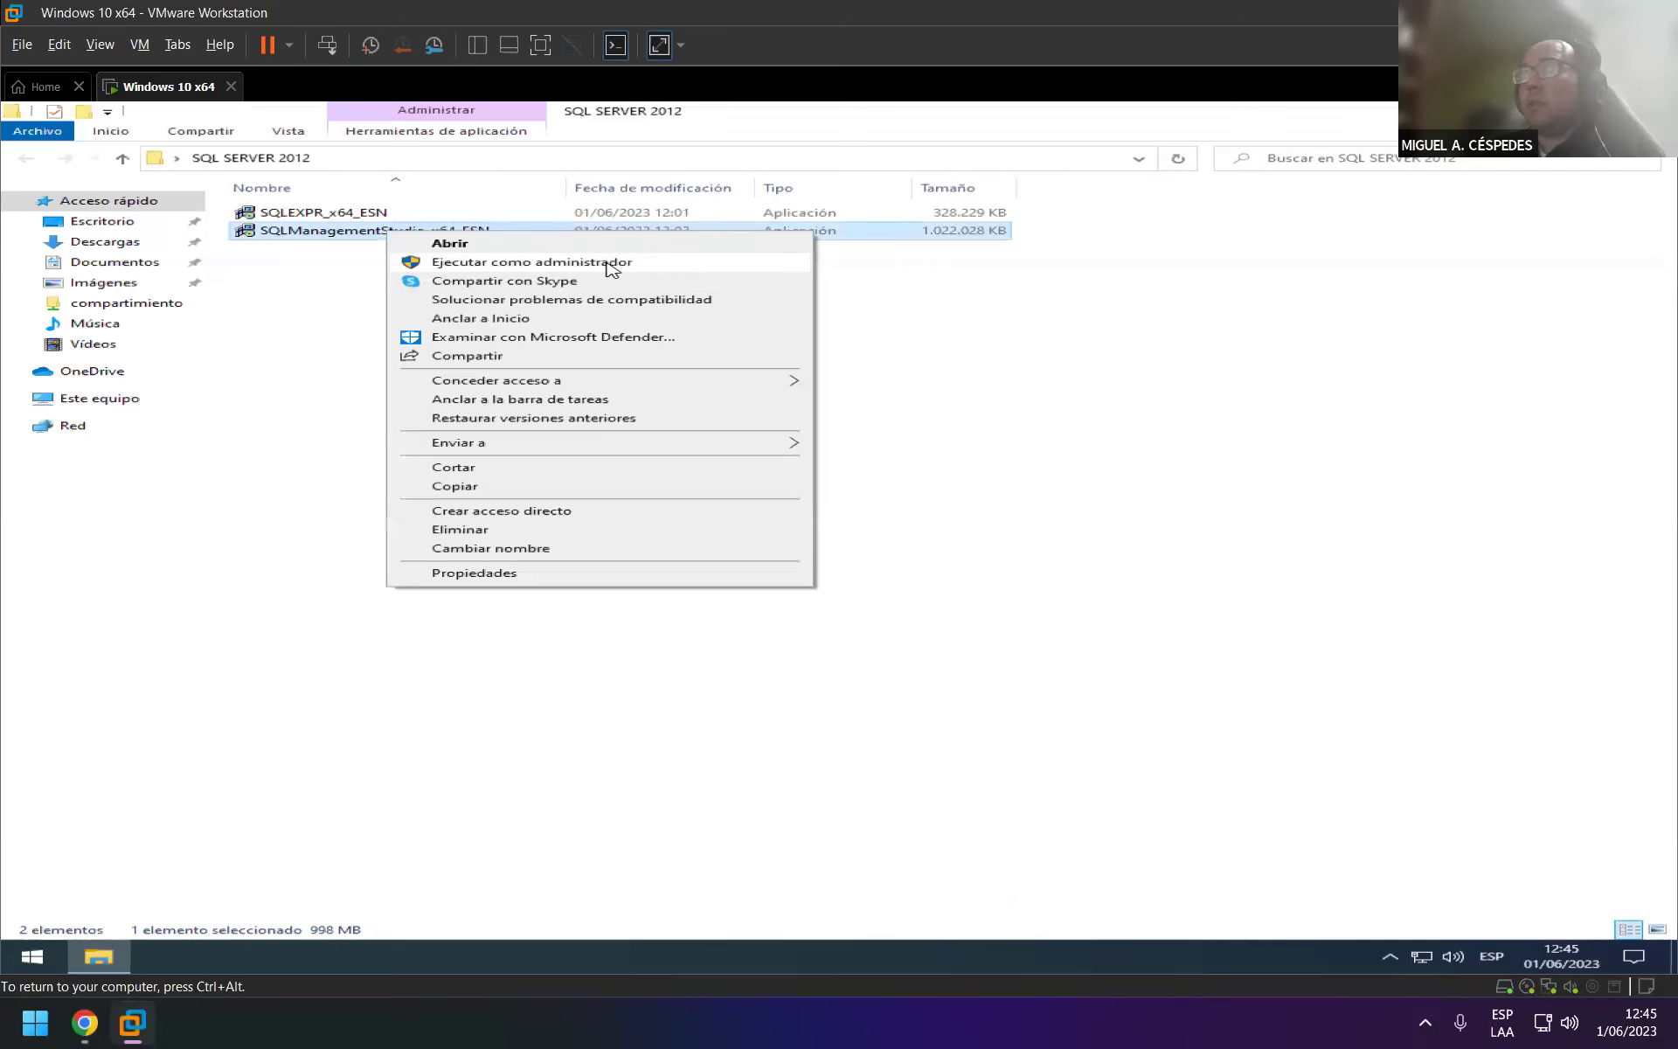
{"action": "left_click", "coordinate": [615, 264]}
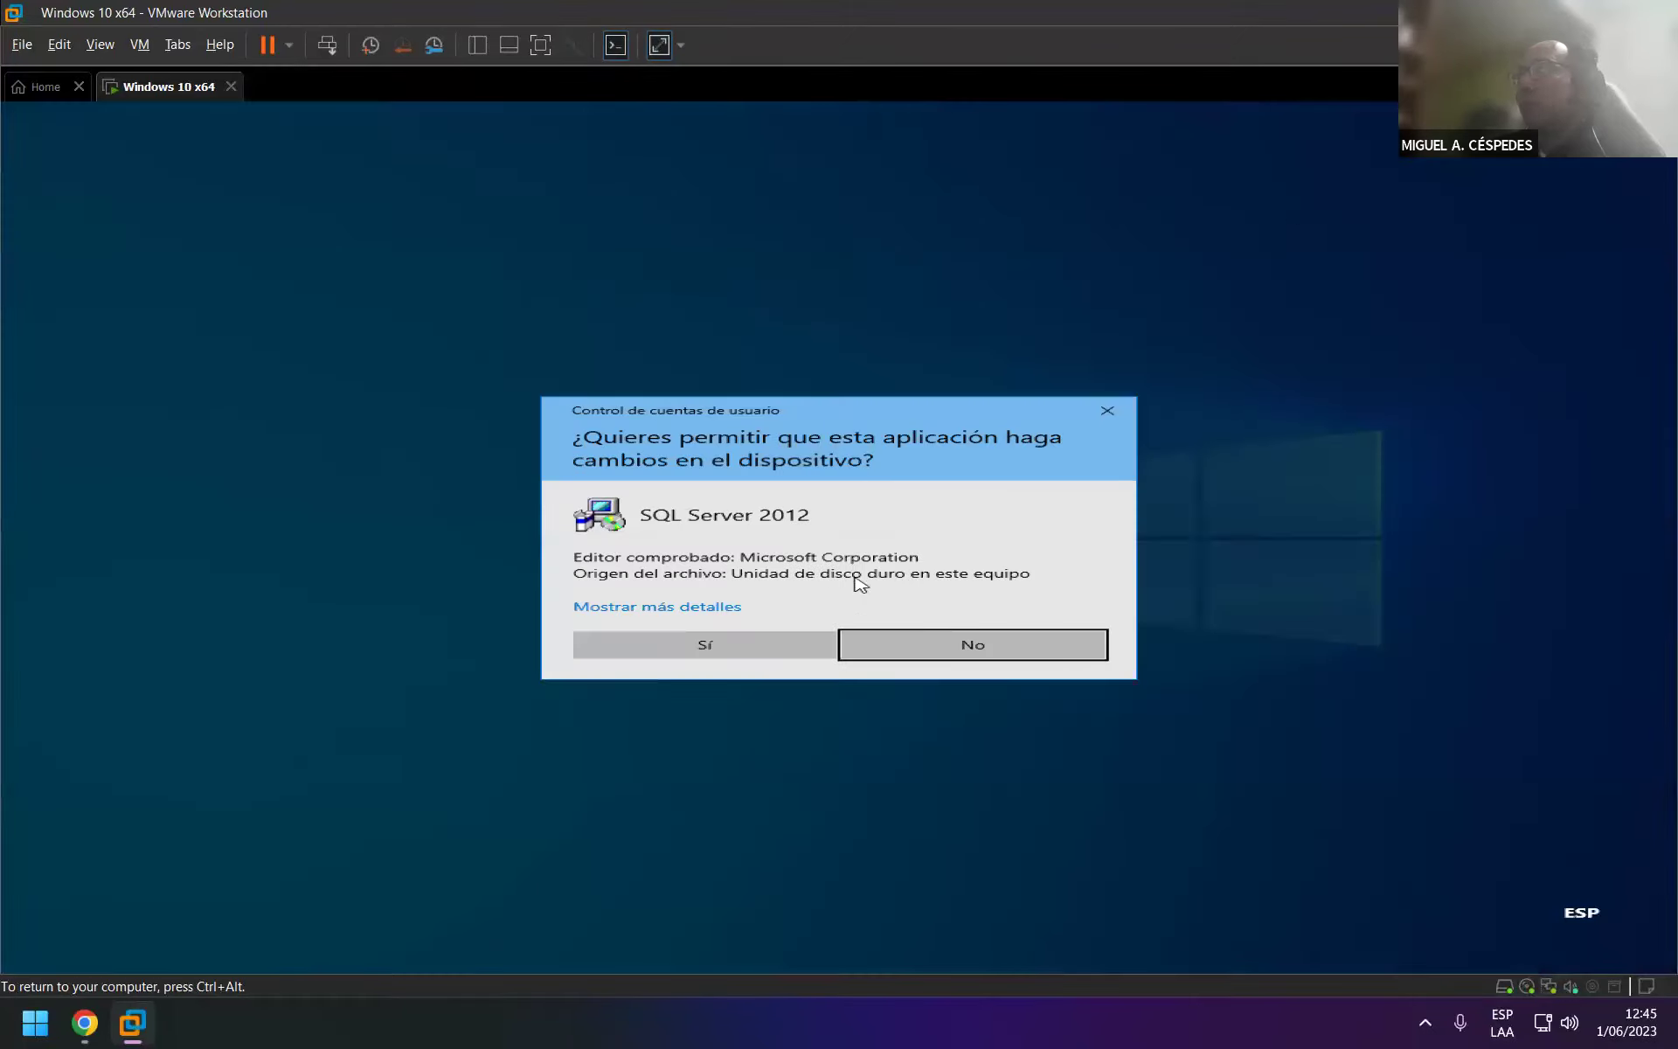
{"action": "left_click", "coordinate": [774, 645]}
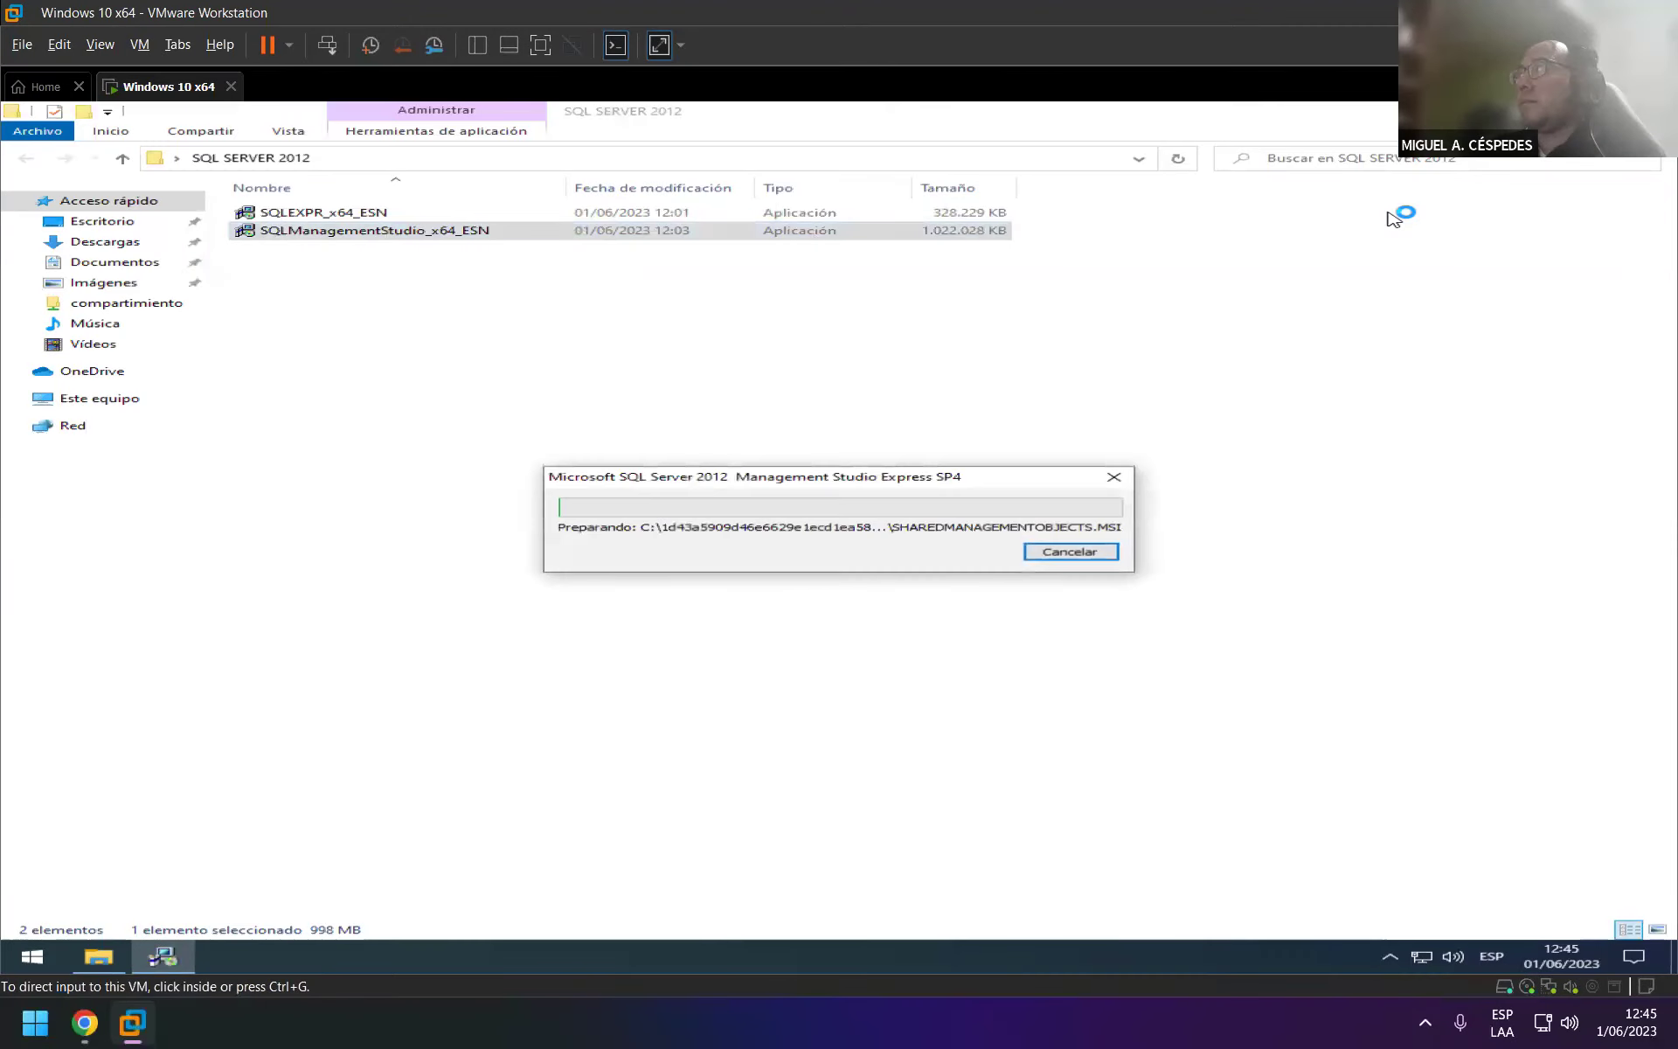
Close the folder window, move the installer progress window aside and refresh the desktop.
{"action": "left_click", "coordinate": [682, 303]}
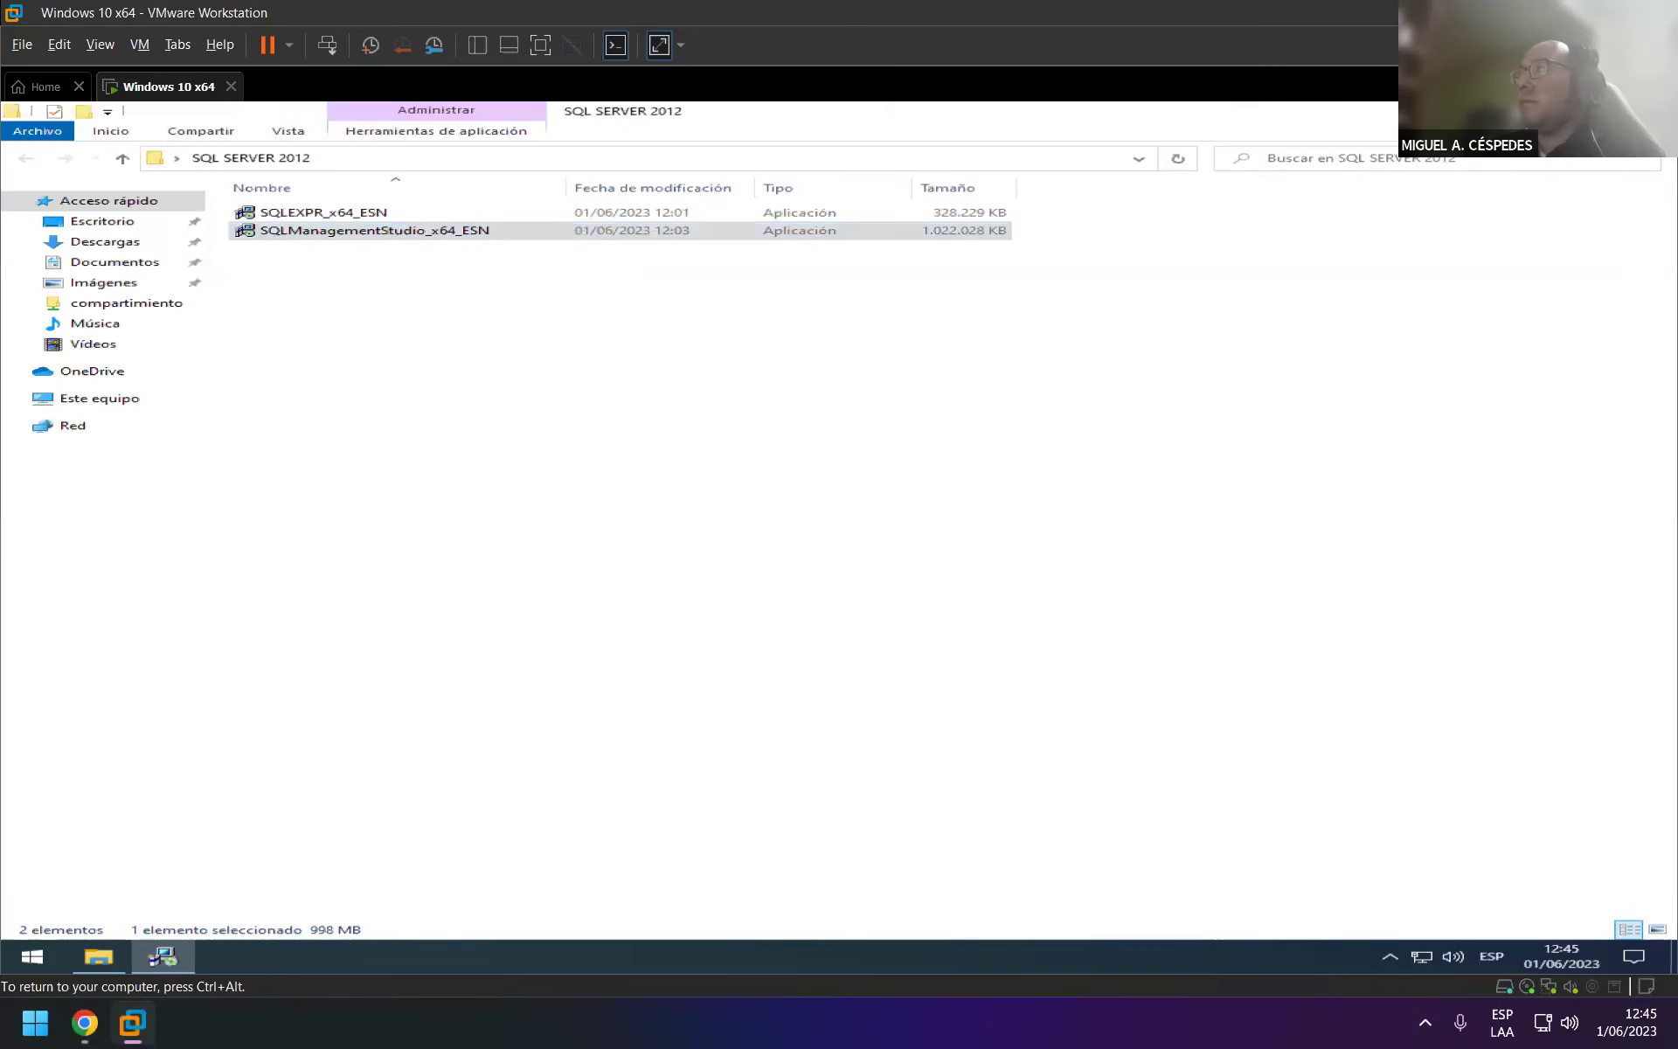
{"action": "key", "text": "alt+F4"}
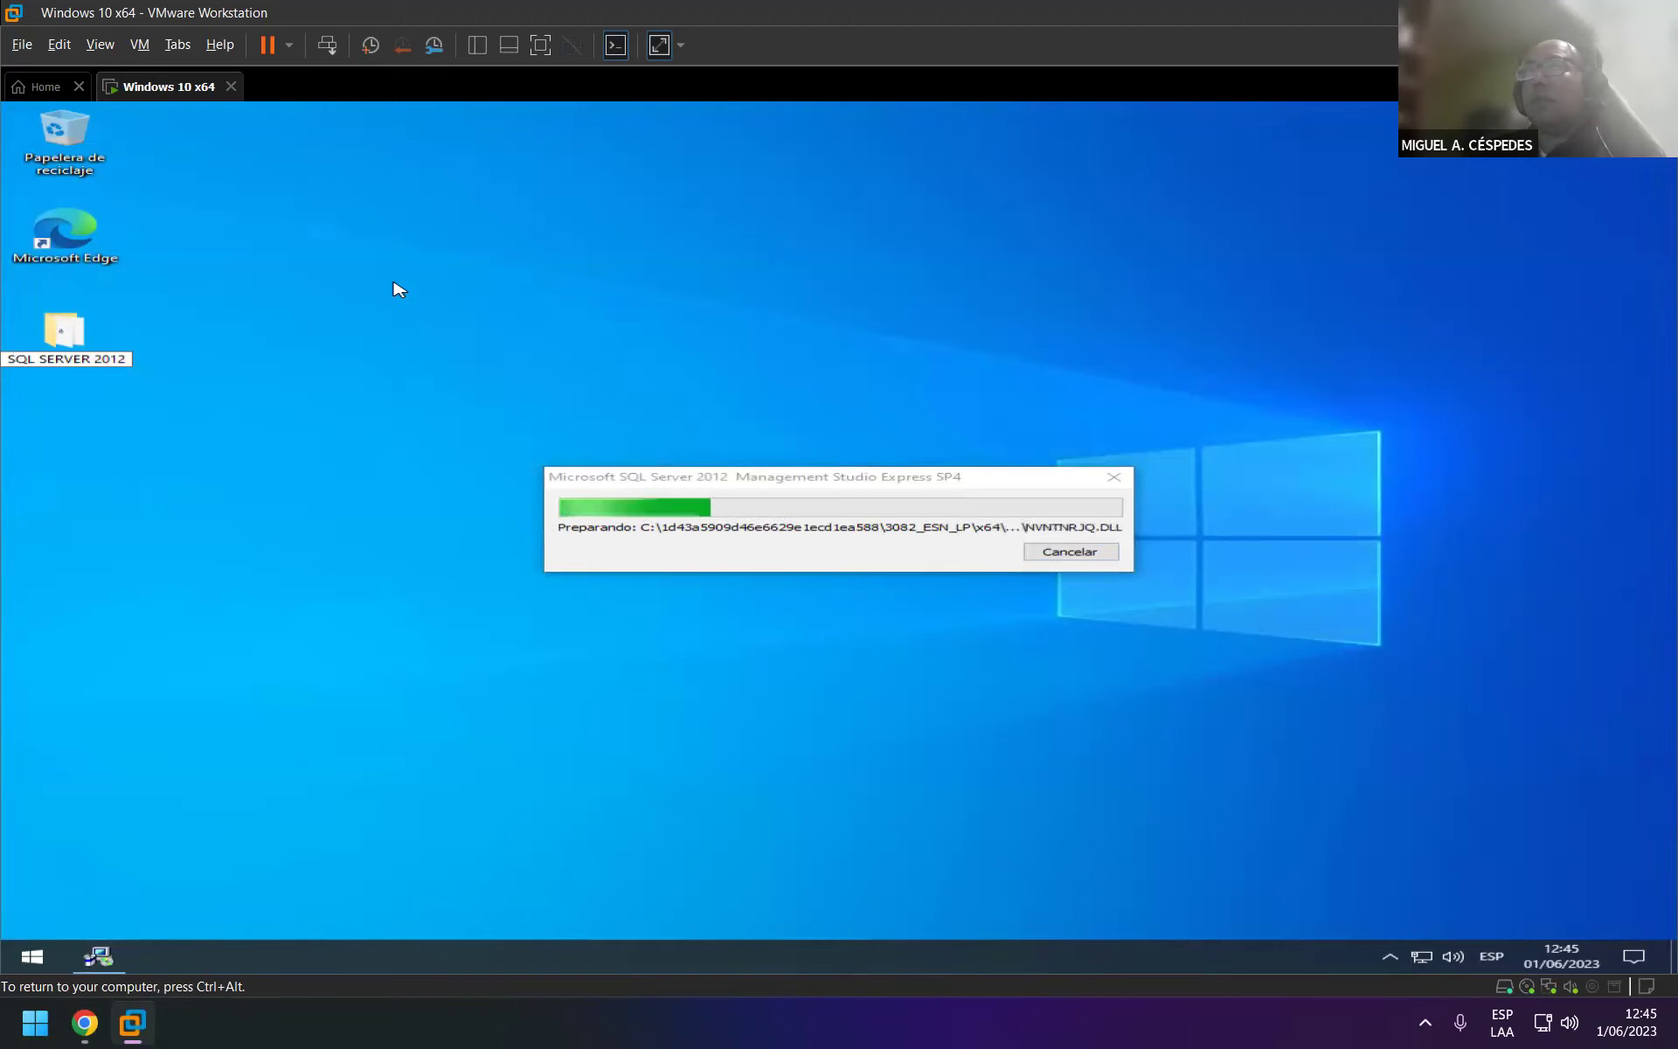
{"action": "left_click", "coordinate": [704, 446]}
{"action": "key", "text": "shift+F10"}
{"action": "left_click_drag", "start_coordinate": [832, 485], "coordinate": [721, 186]}
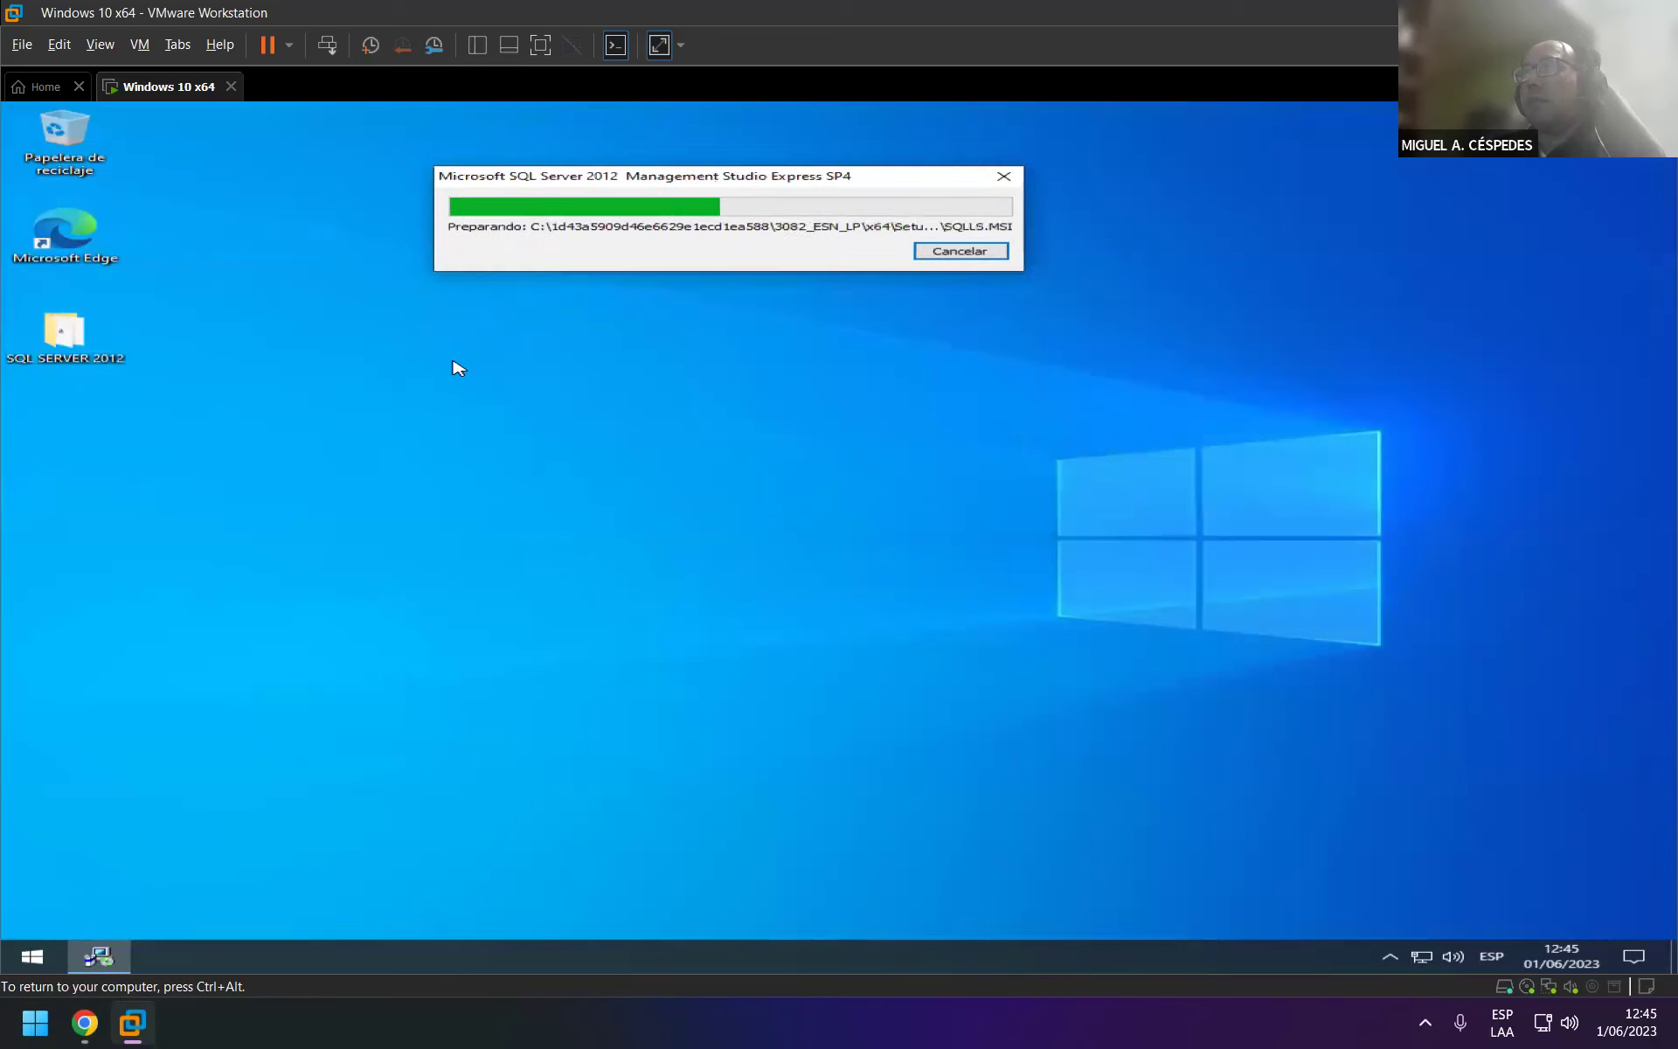
{"action": "right_click", "coordinate": [450, 360]}
{"action": "left_click", "coordinate": [558, 410]}
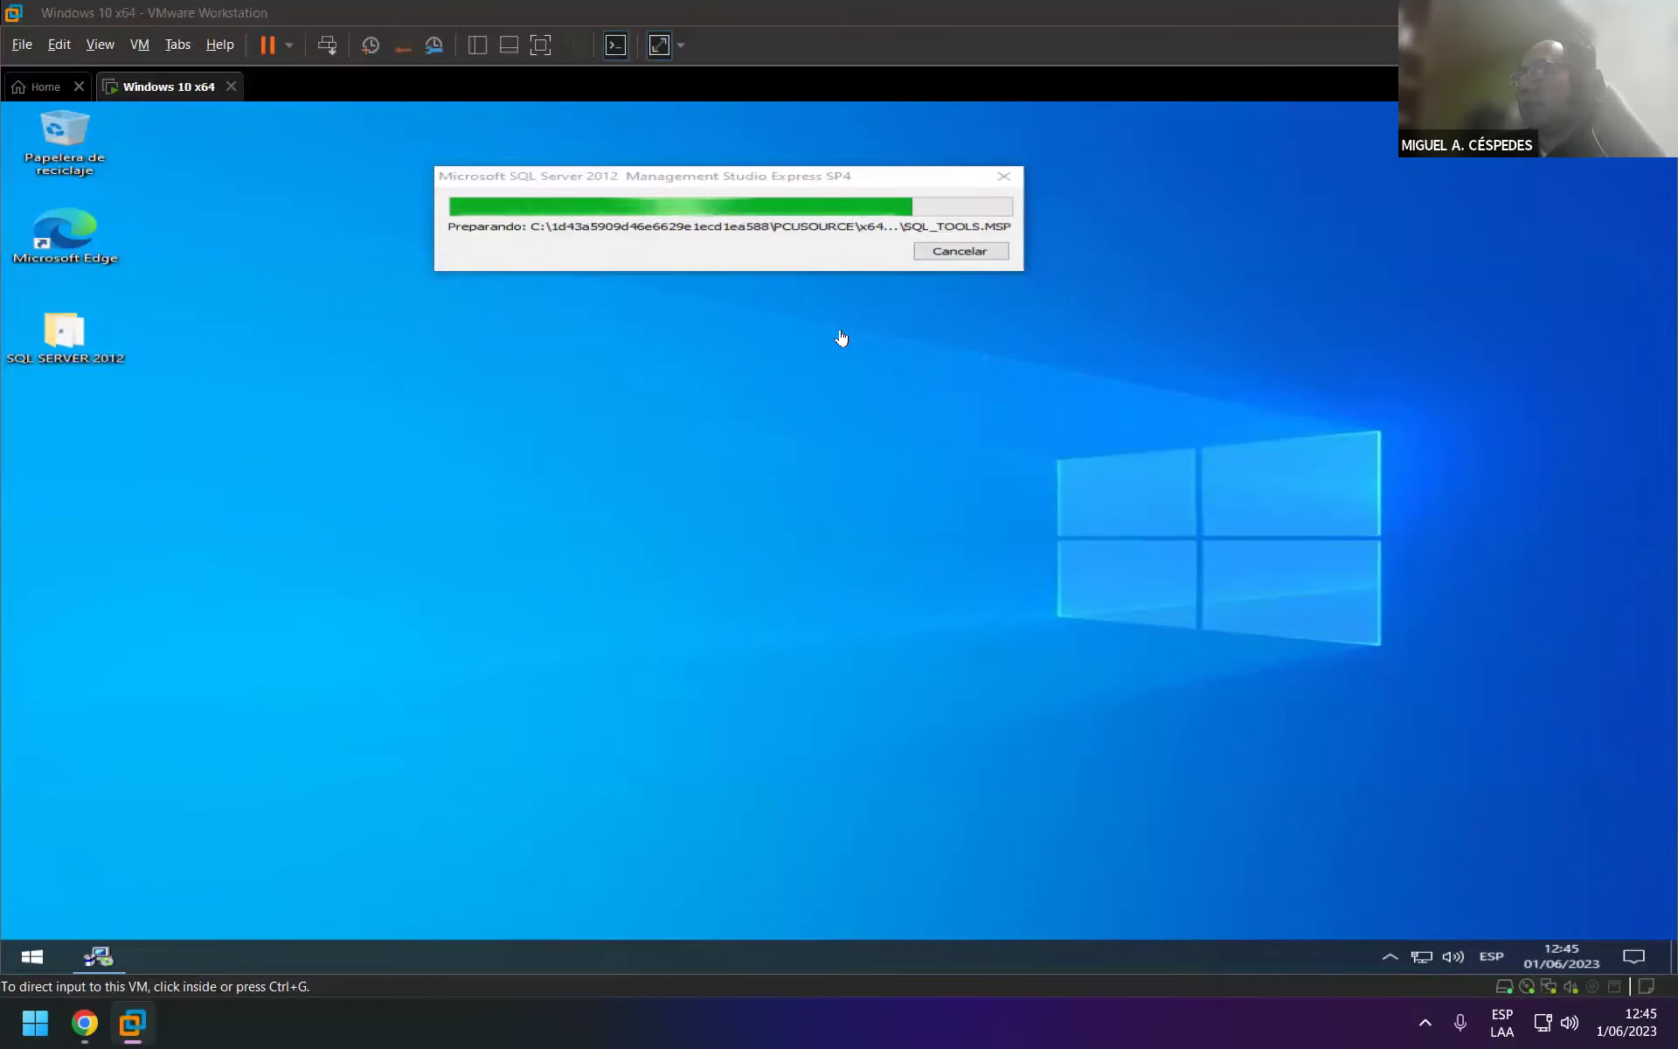
Check the hidden notification-area icons and give input focus back to the VM.
{"action": "left_click", "coordinate": [1390, 956]}
{"action": "left_click", "coordinate": [1393, 961]}
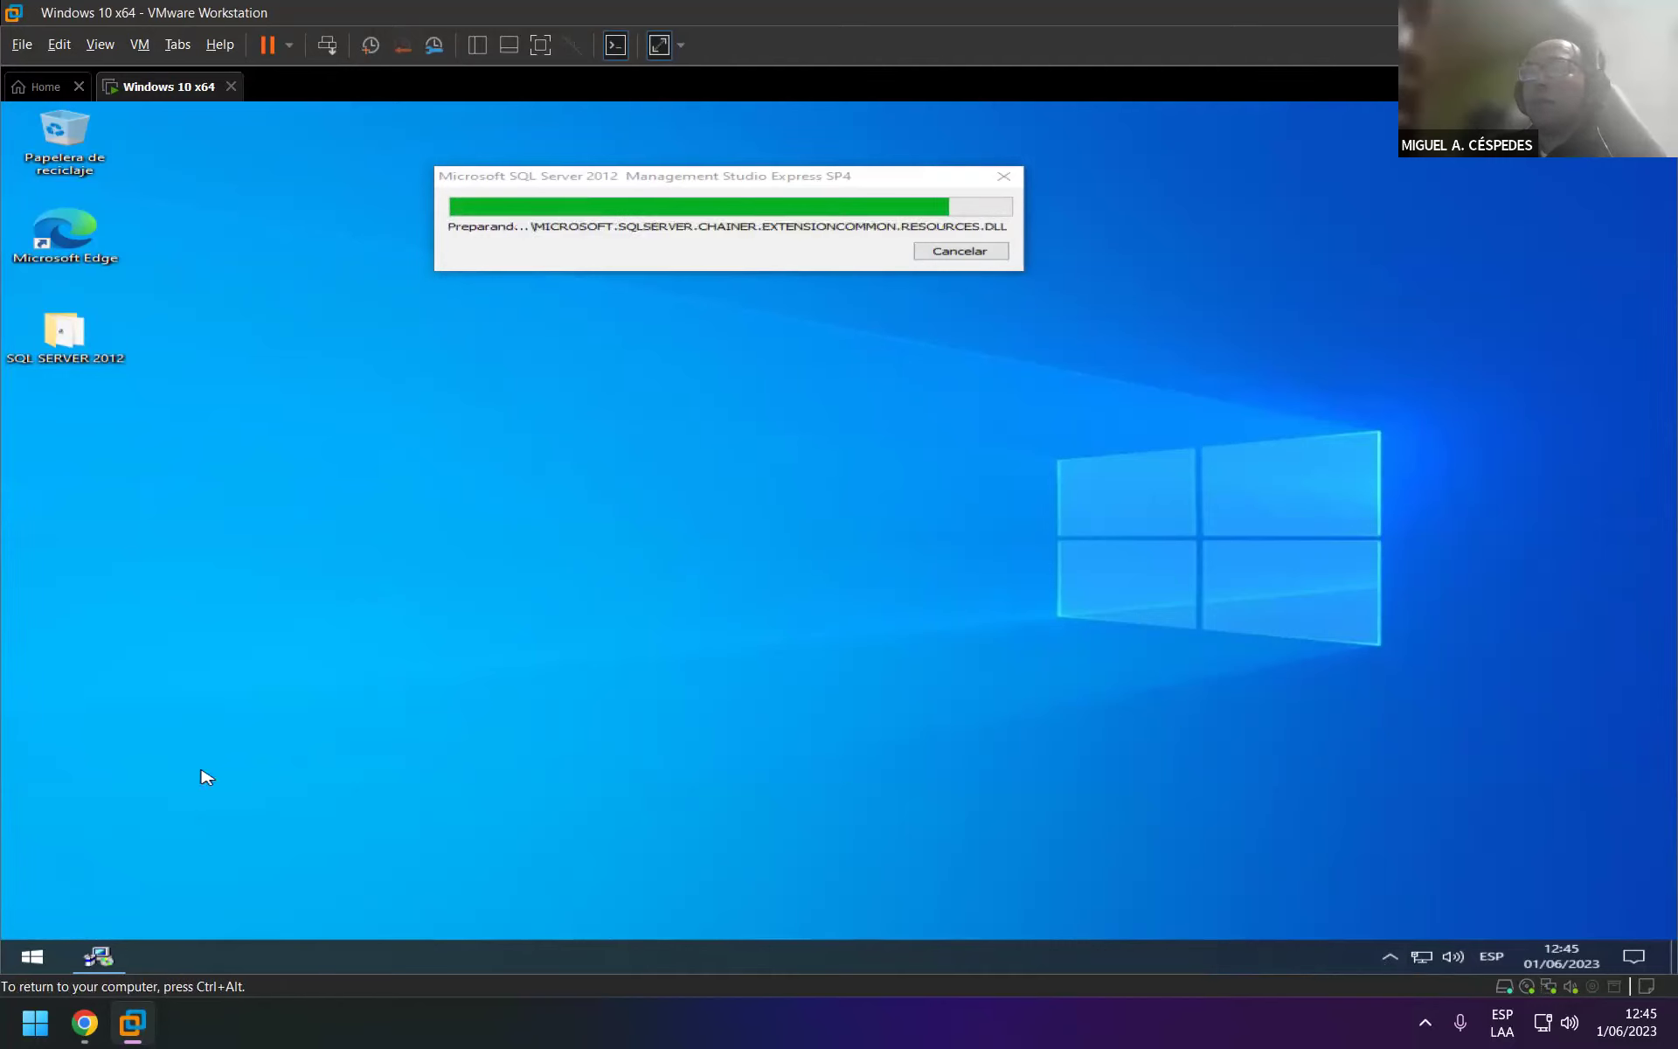
{"action": "key", "text": "ctrl+alt"}
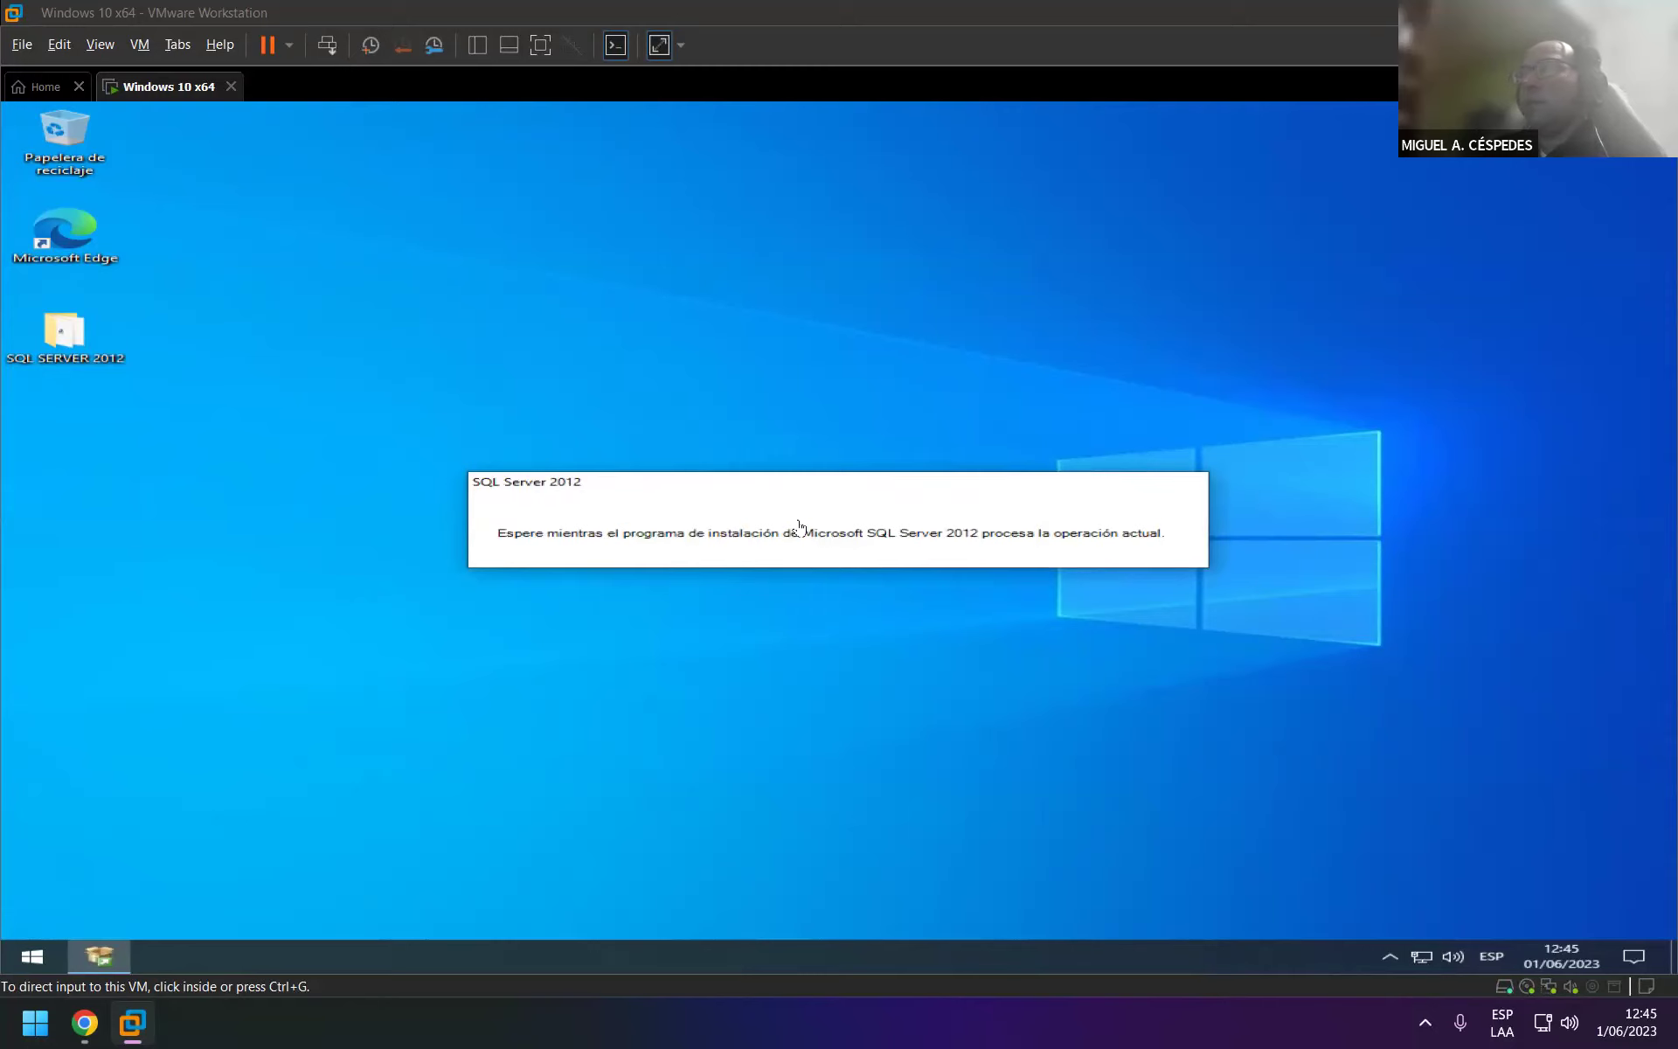
{"action": "left_click", "coordinate": [672, 315]}
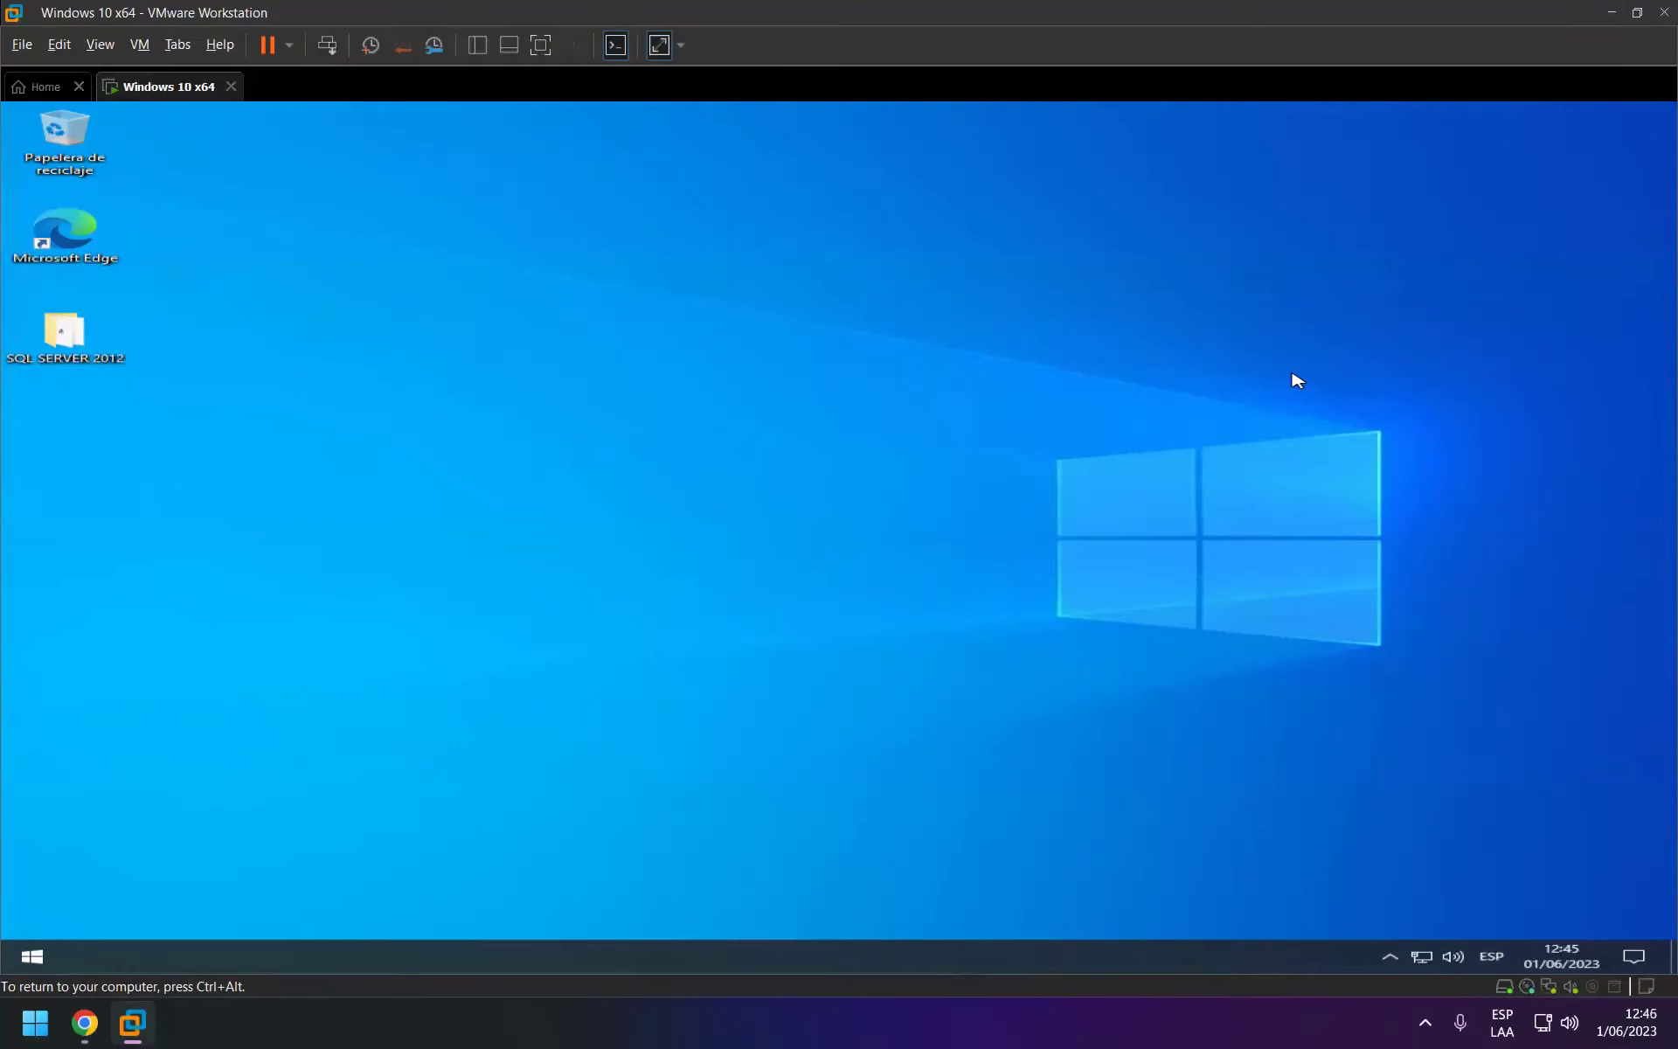
Return to the Installation Center and start a new standalone SQL Server installation.
{"action": "right_click", "coordinate": [1430, 365]}
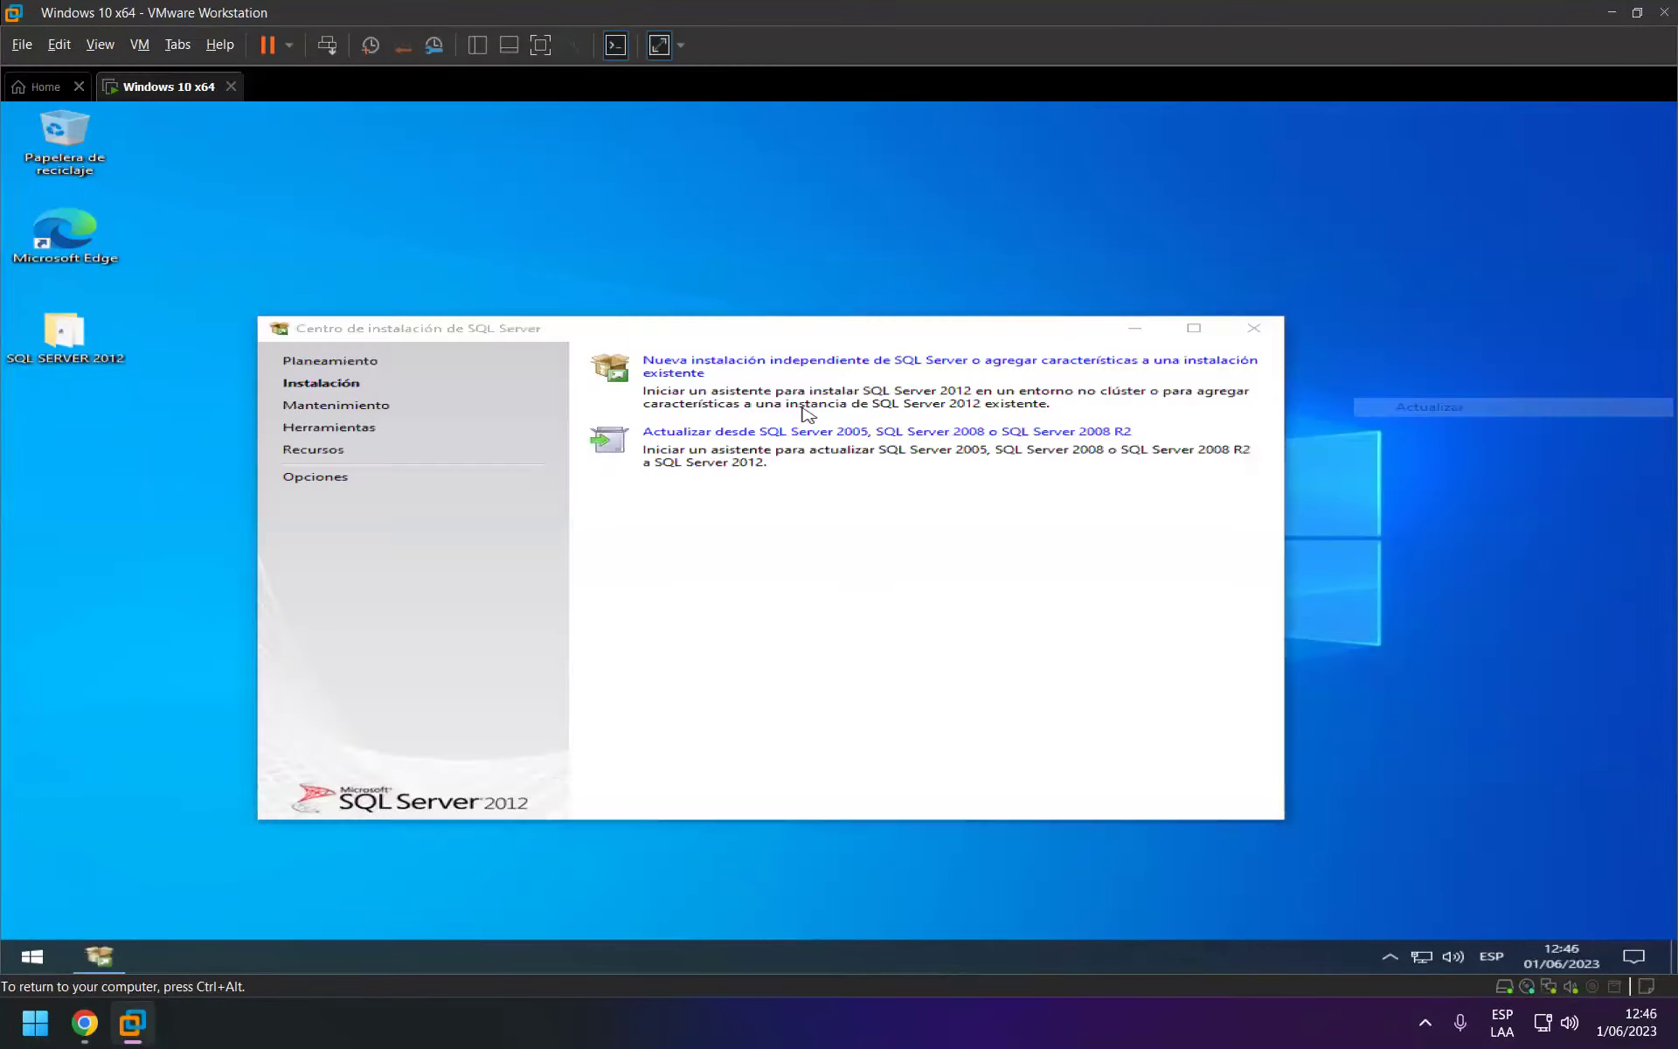
{"action": "double_click", "coordinate": [74, 341]}
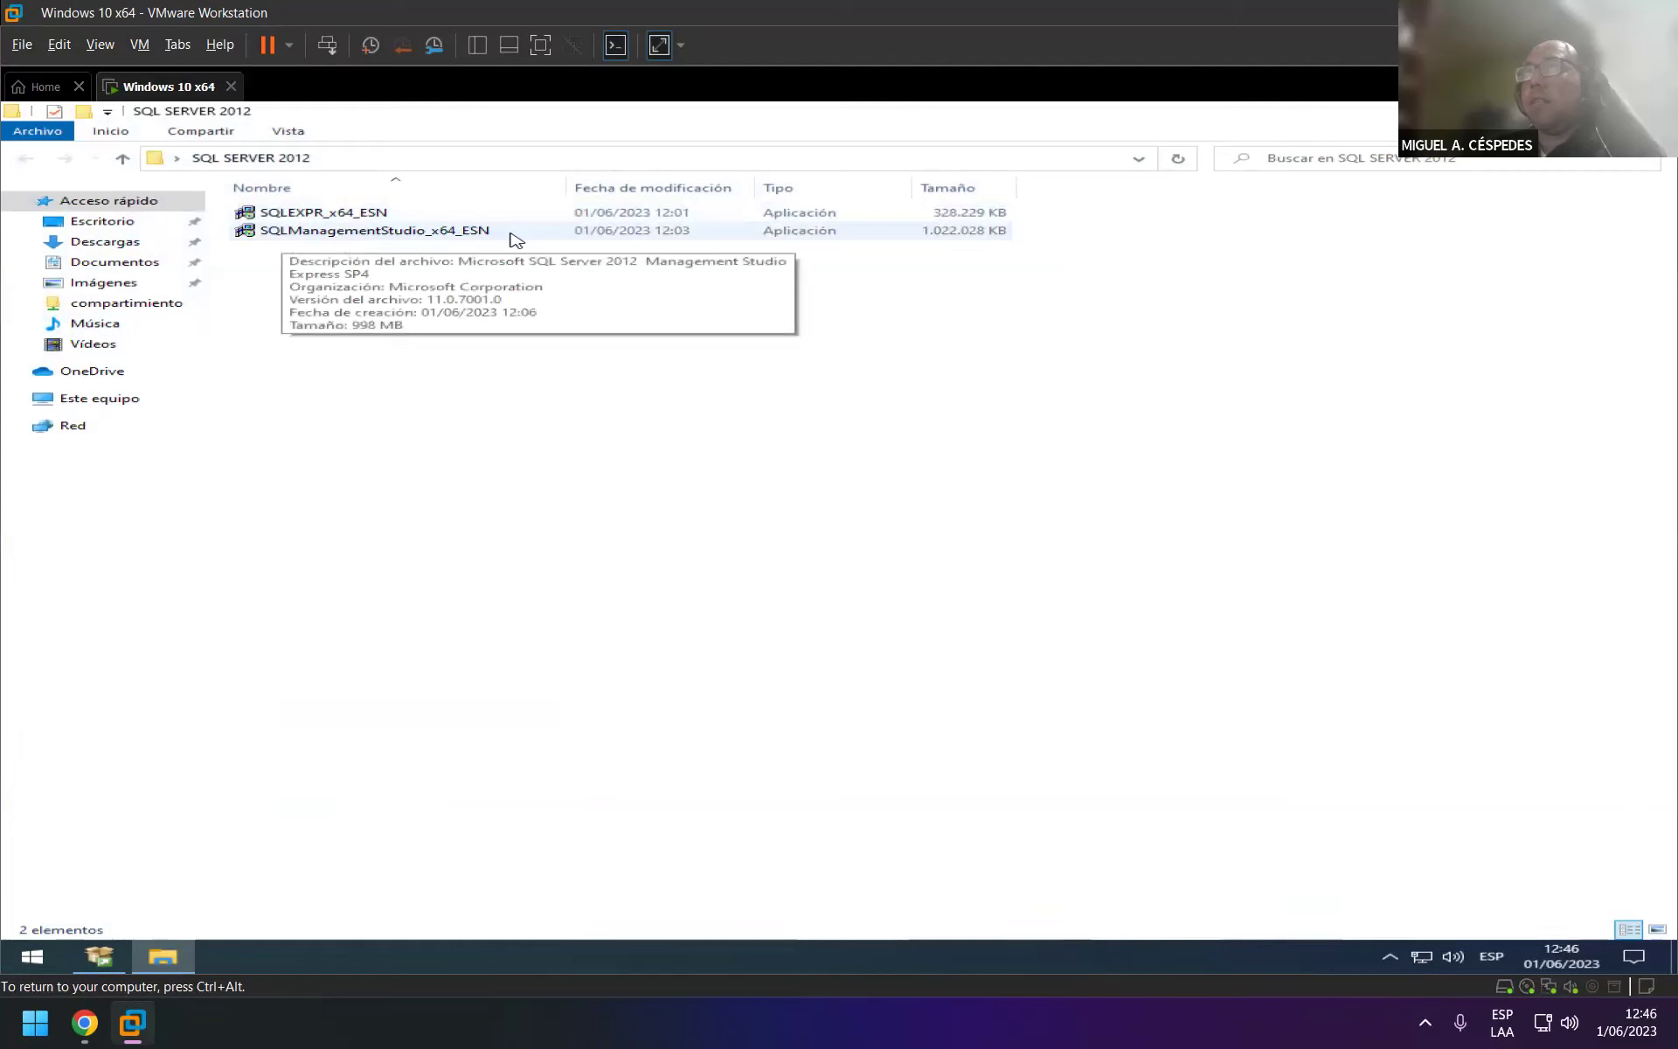
{"action": "key", "text": "ctrl+alt"}
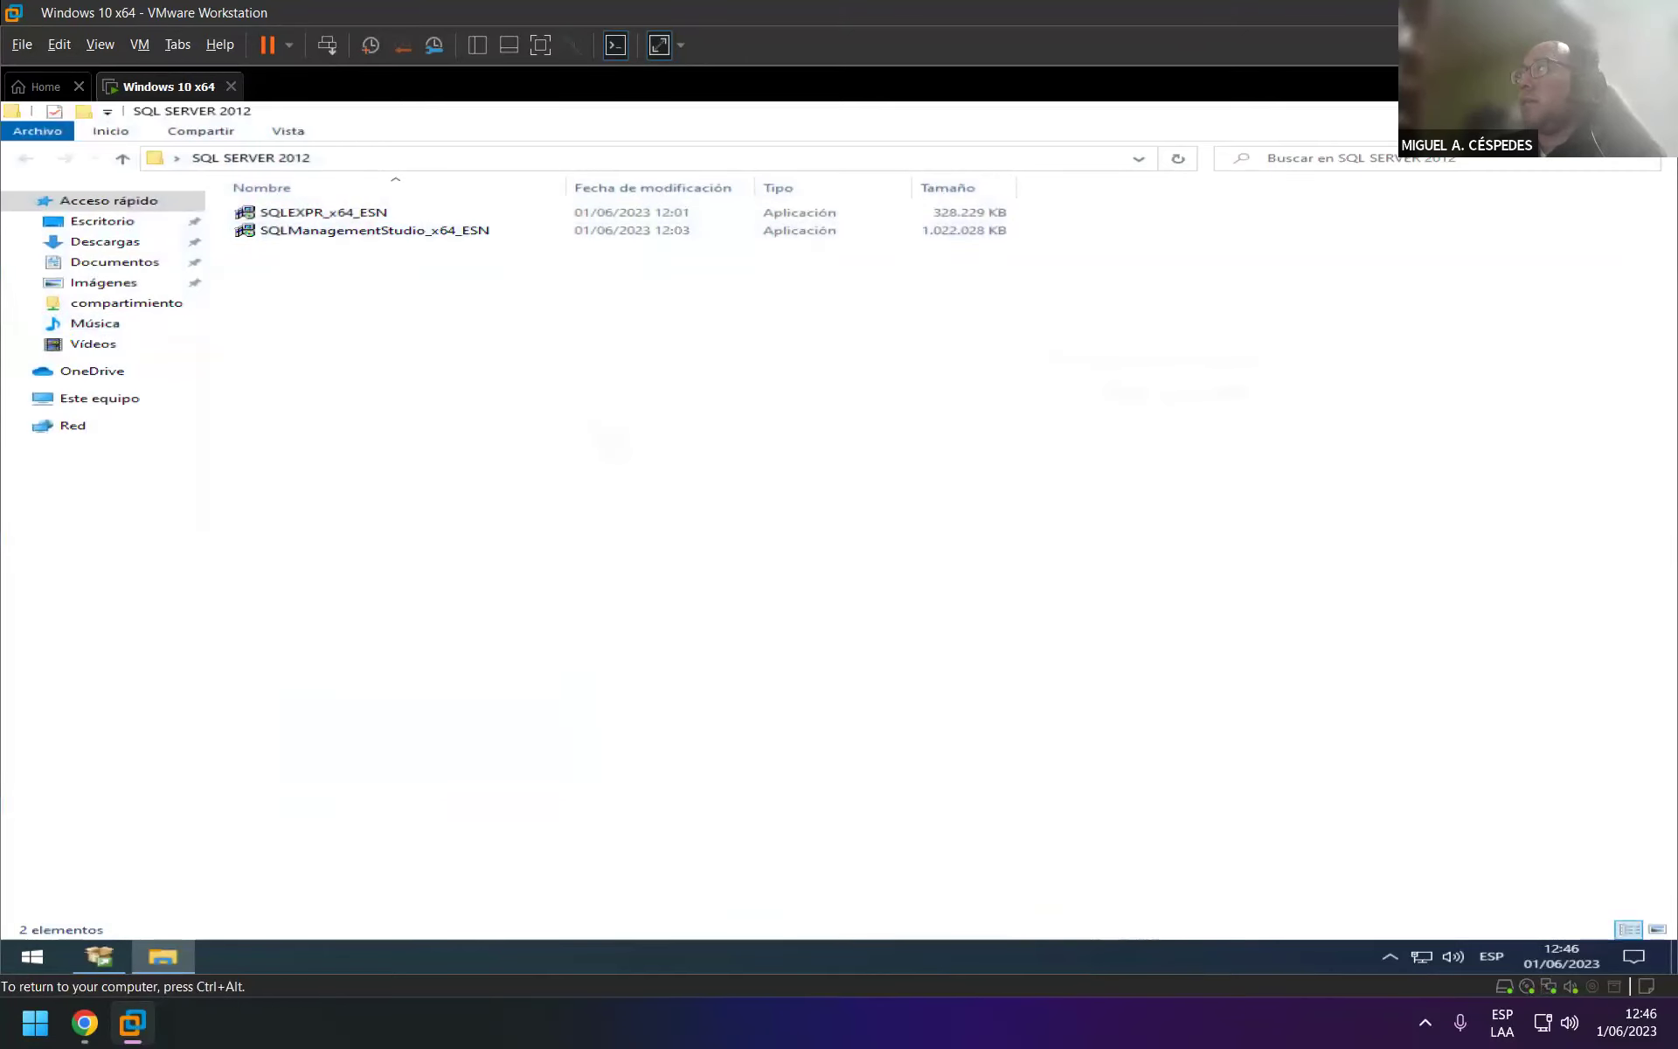
{"action": "left_click", "coordinate": [1173, 307]}
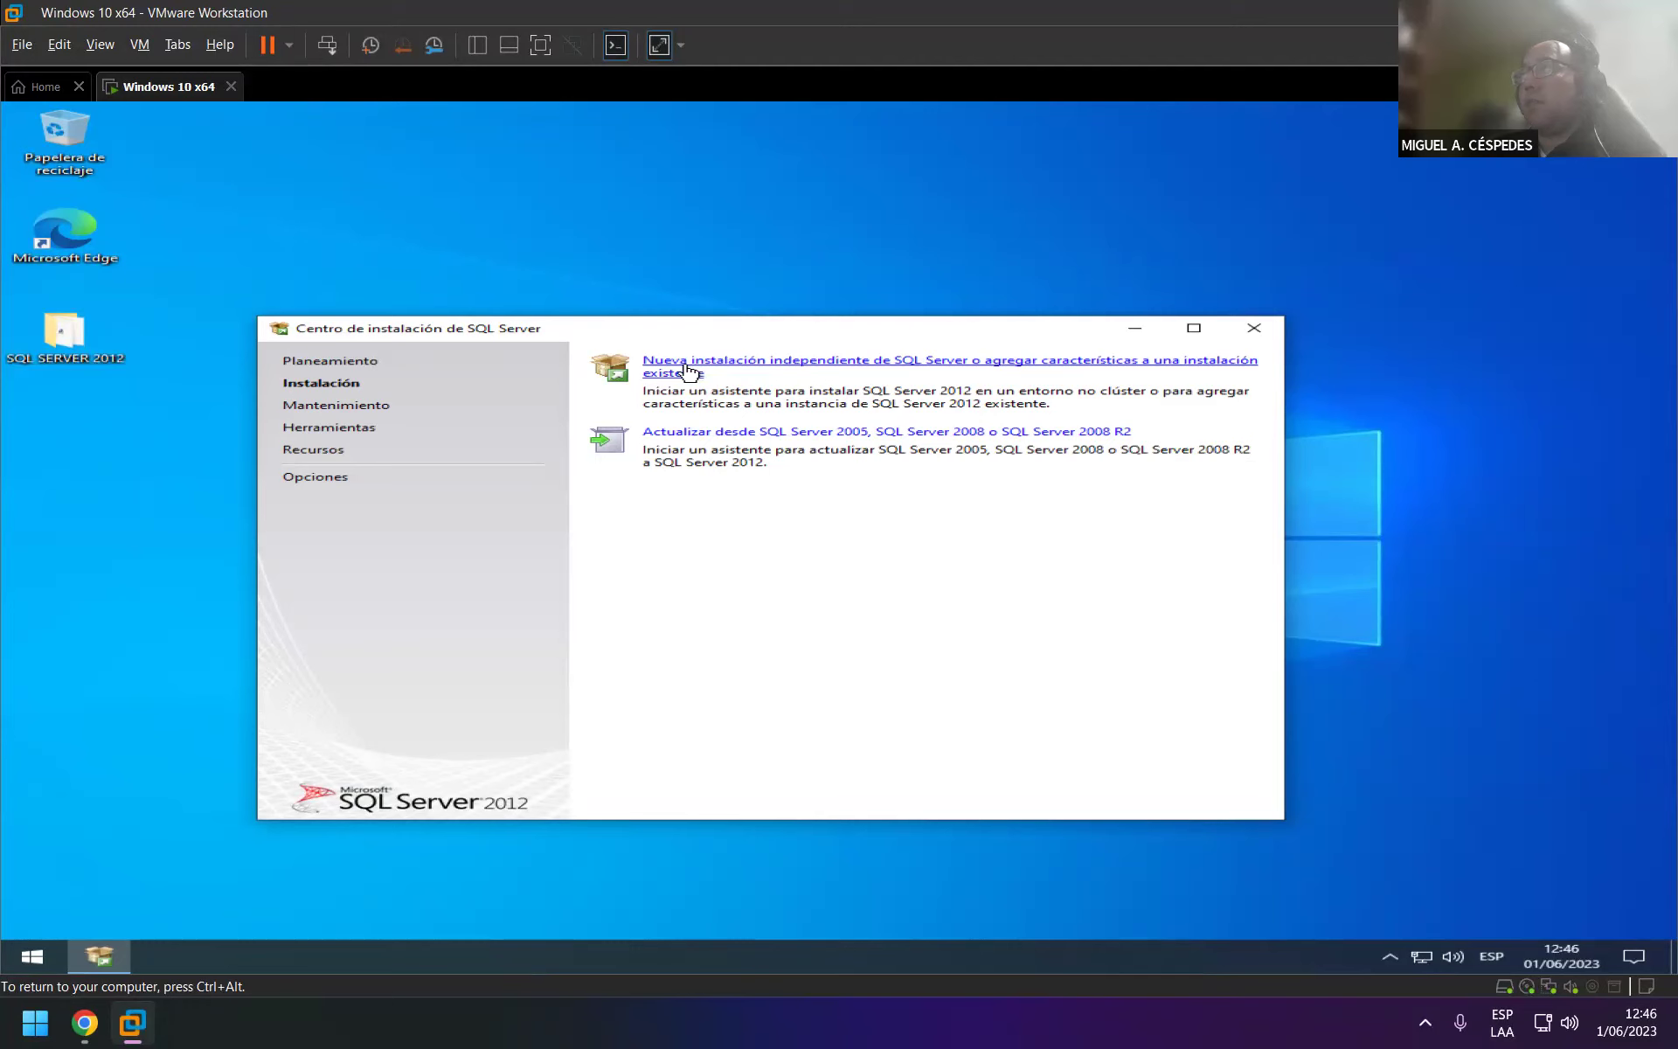
{"action": "left_click", "coordinate": [718, 364]}
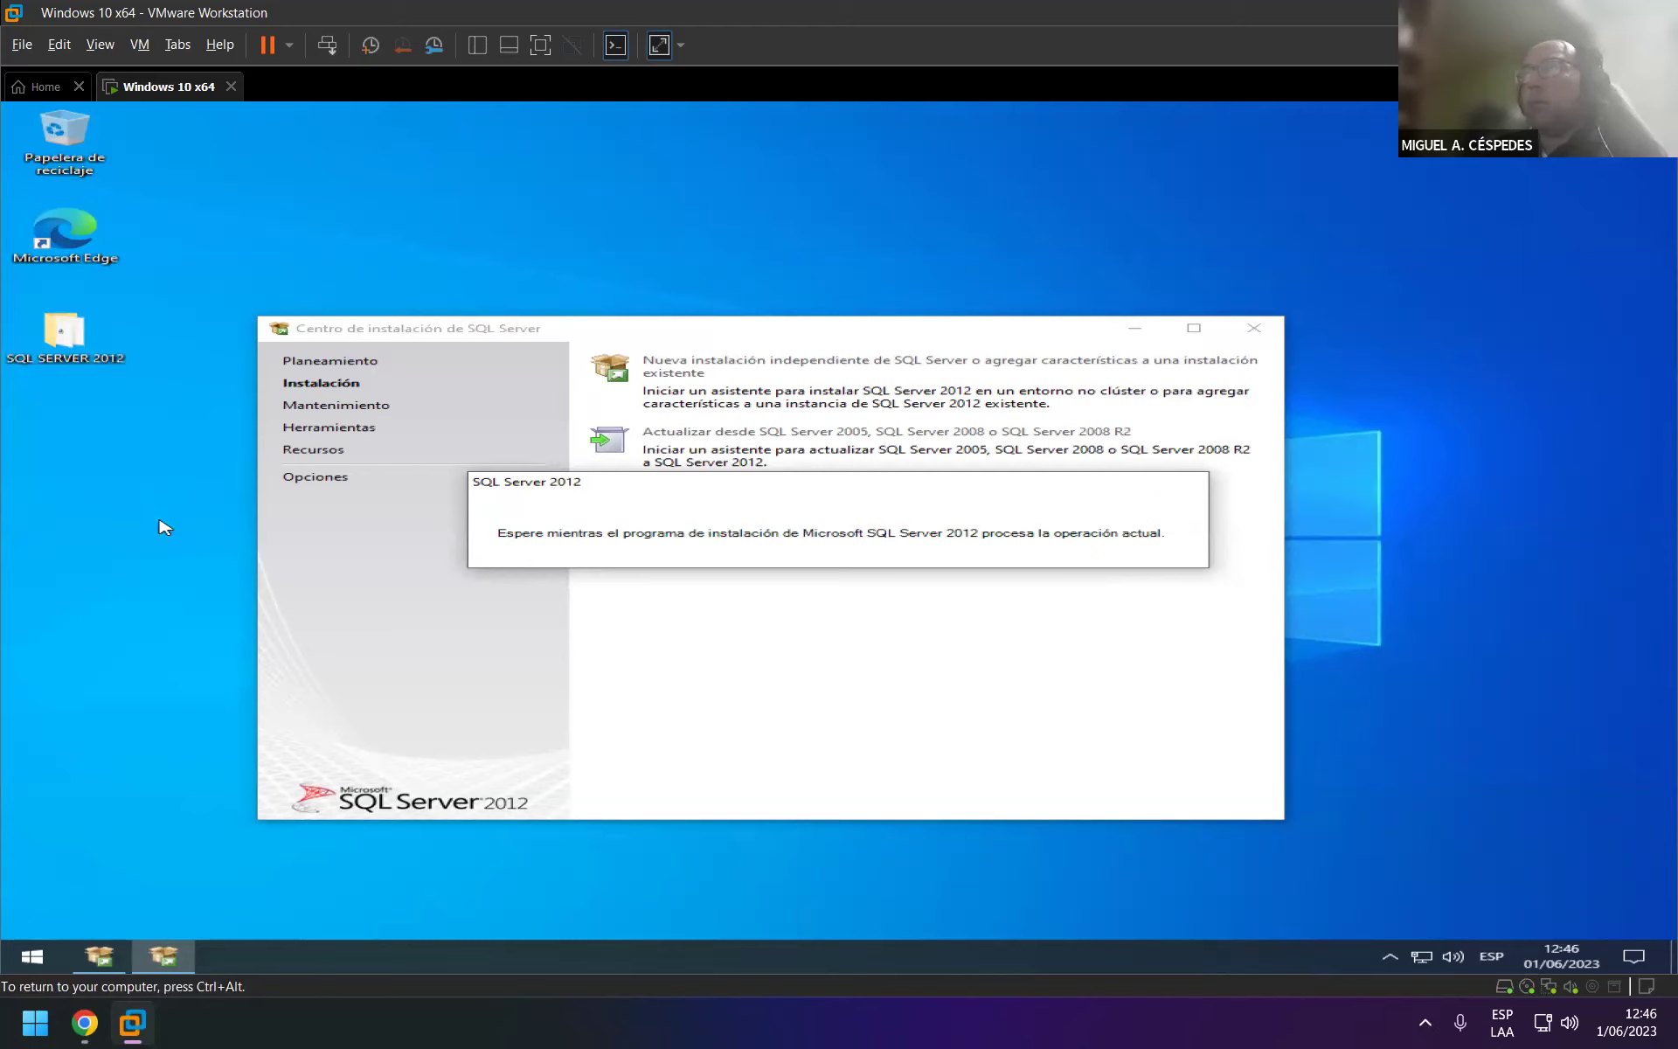
{"action": "left_click", "coordinate": [575, 1028]}
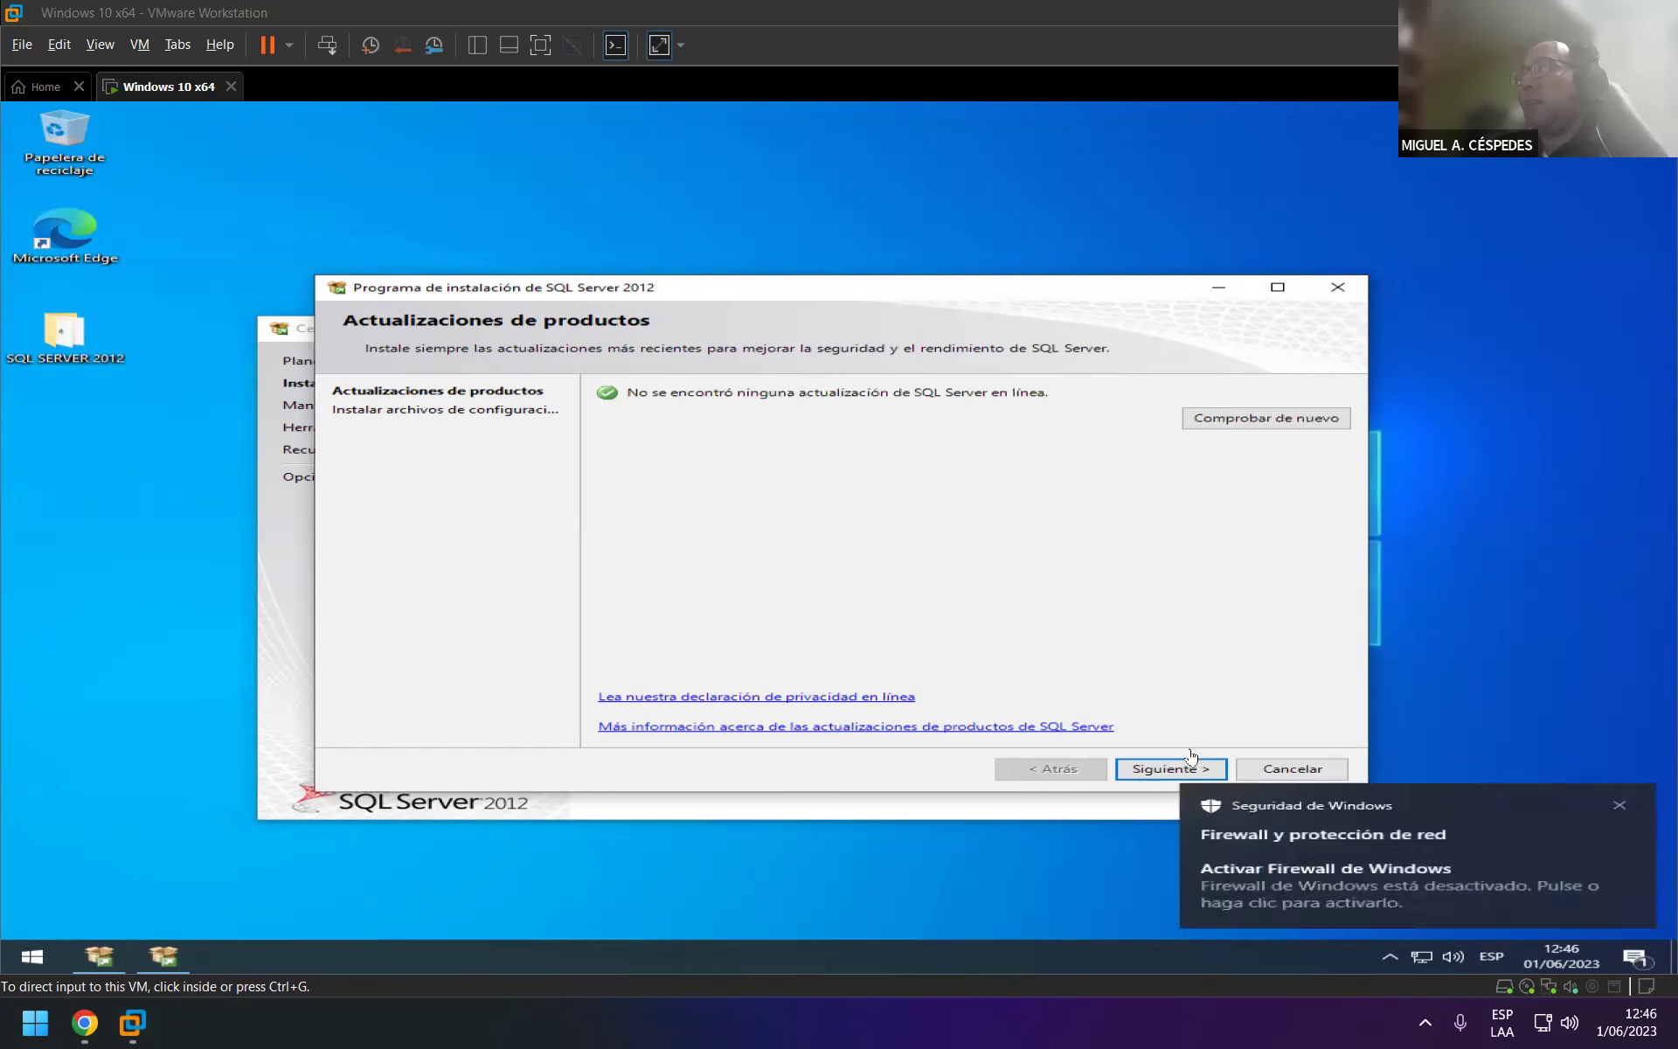
Continue past product updates and show the detailed support rules results.
{"action": "left_click", "coordinate": [1145, 773]}
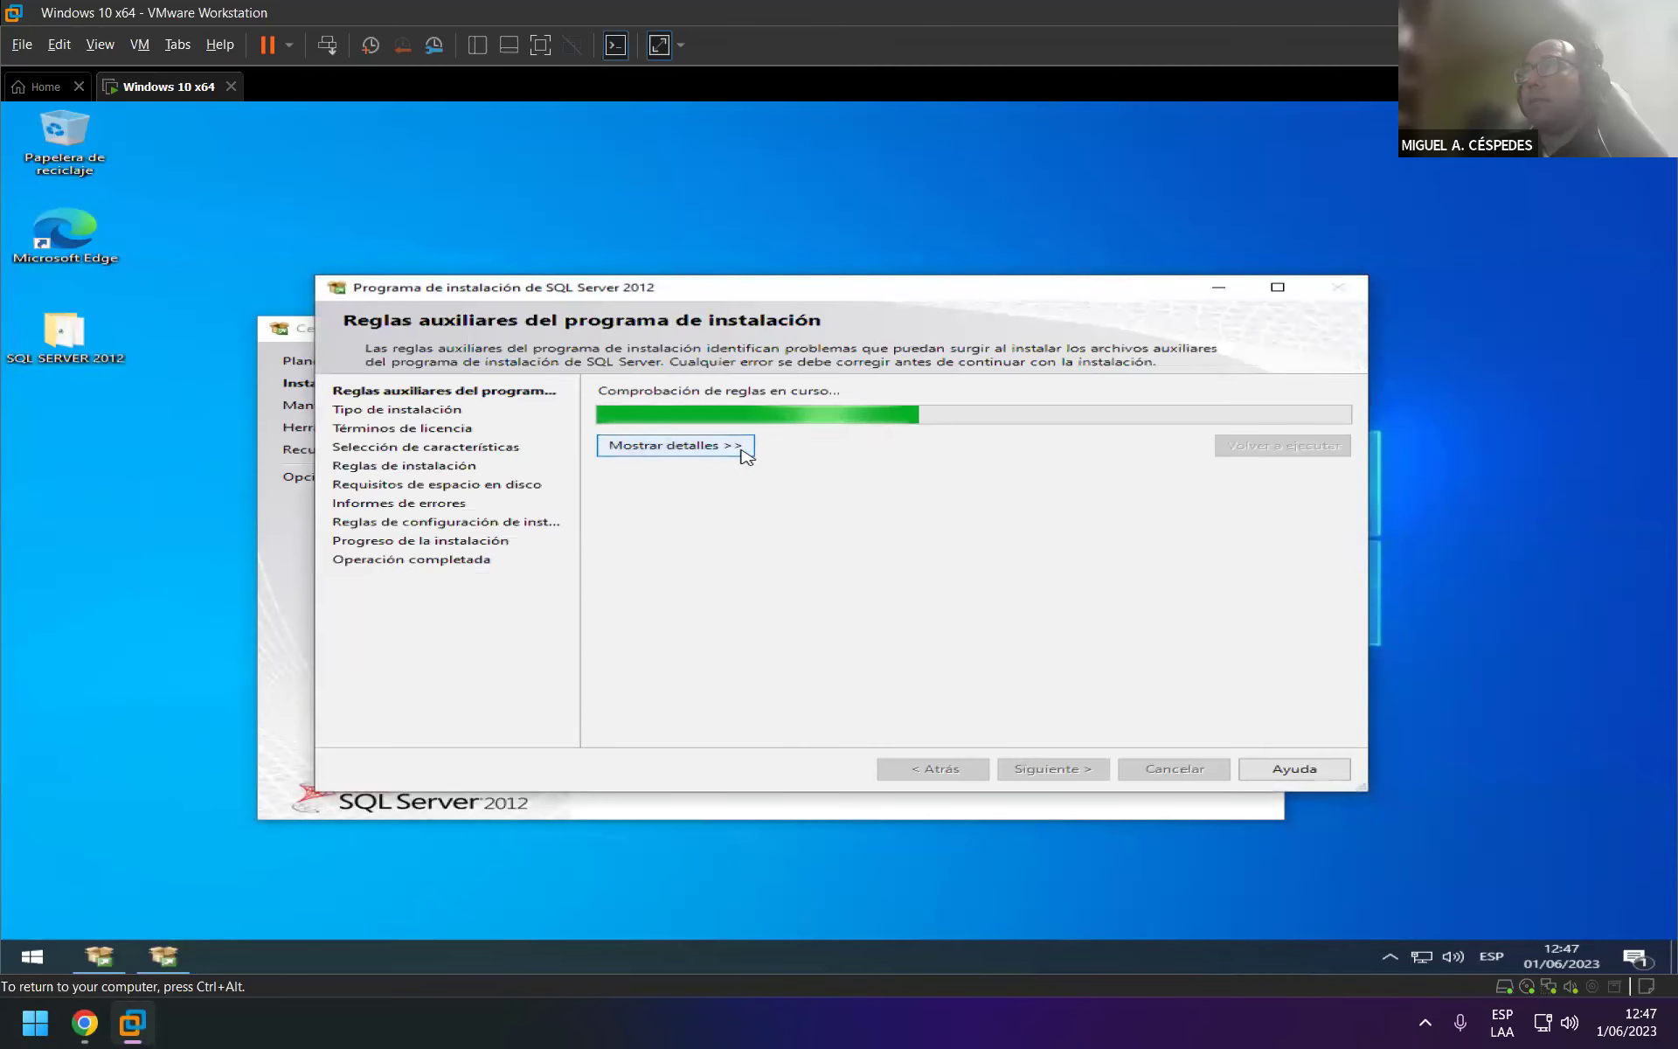
{"action": "left_click", "coordinate": [739, 448]}
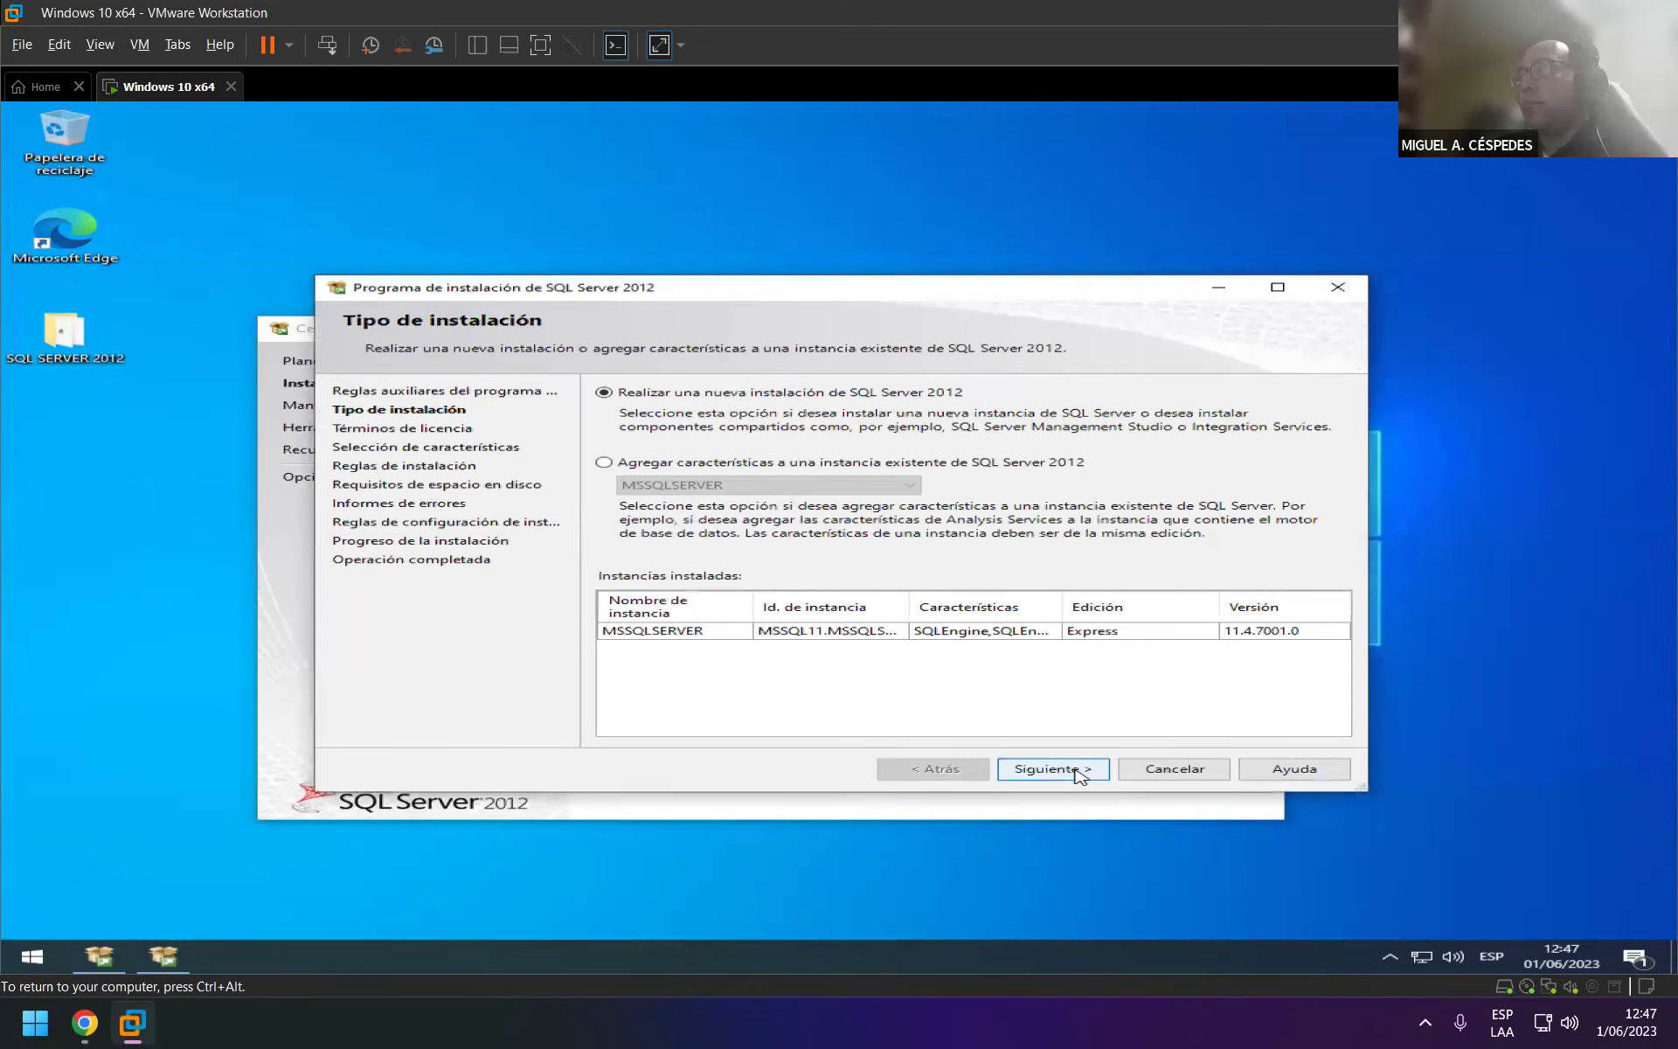
Accept the license terms and continue with the chosen features.
{"action": "left_click", "coordinate": [1081, 775]}
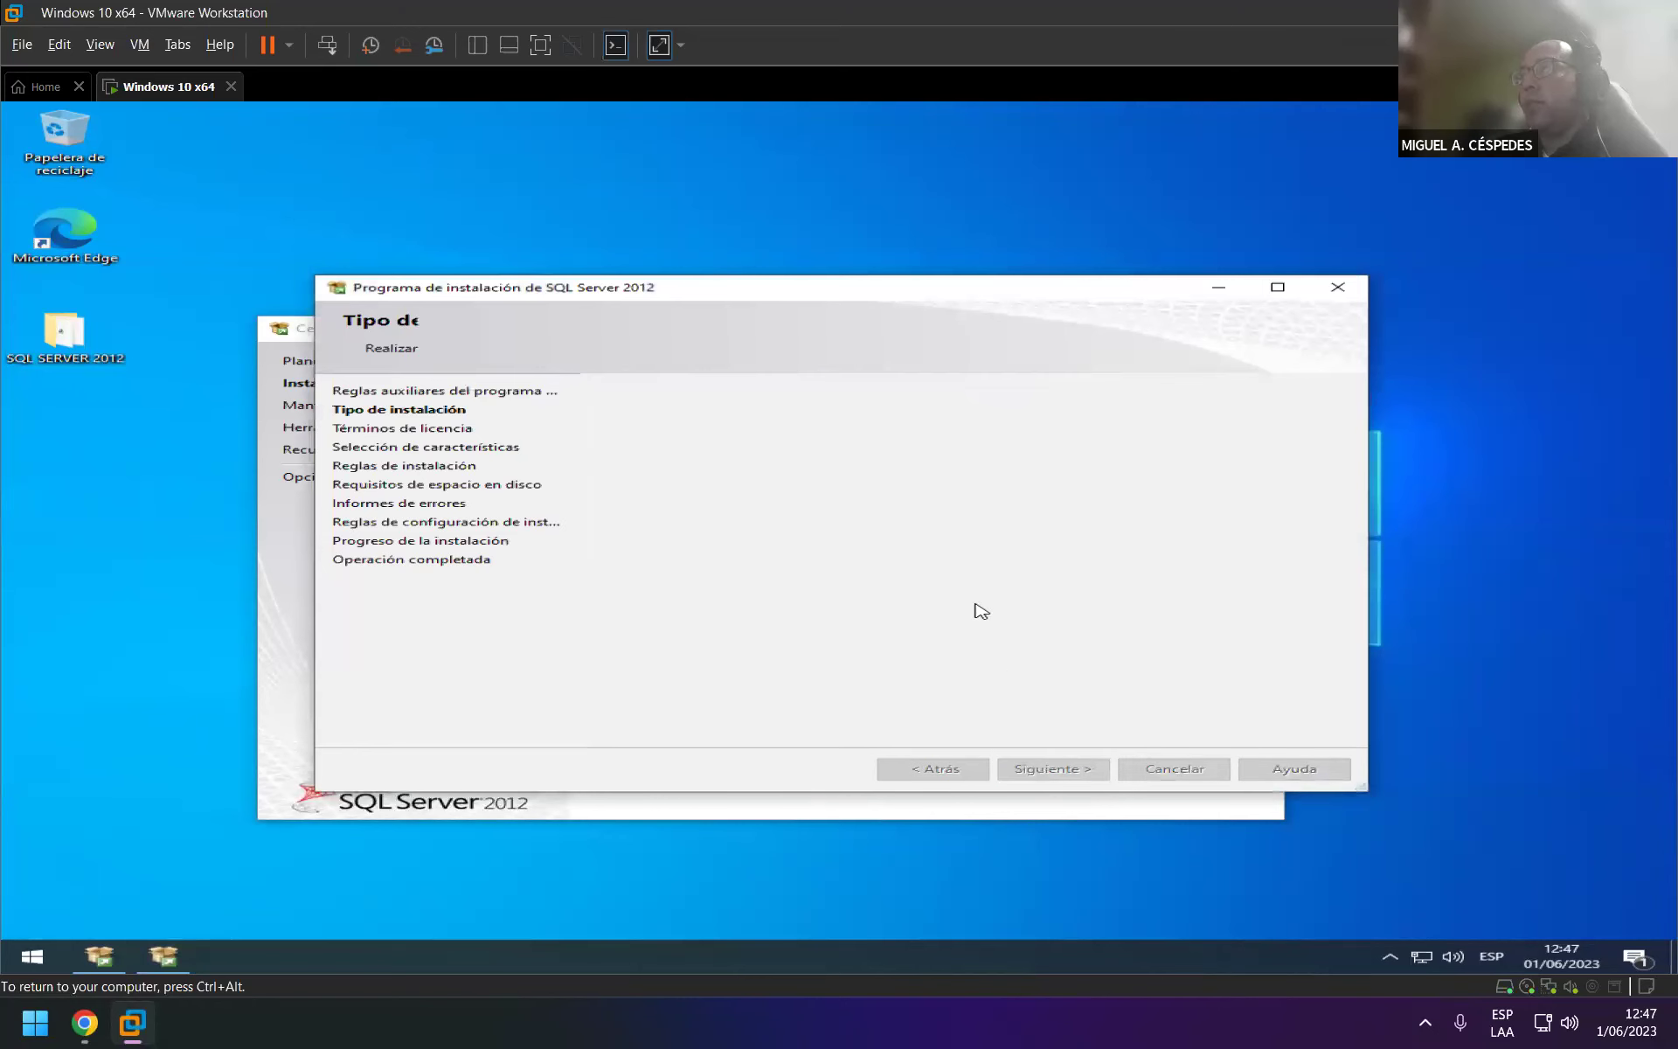
{"action": "left_click", "coordinate": [791, 654]}
{"action": "left_click", "coordinate": [1092, 774]}
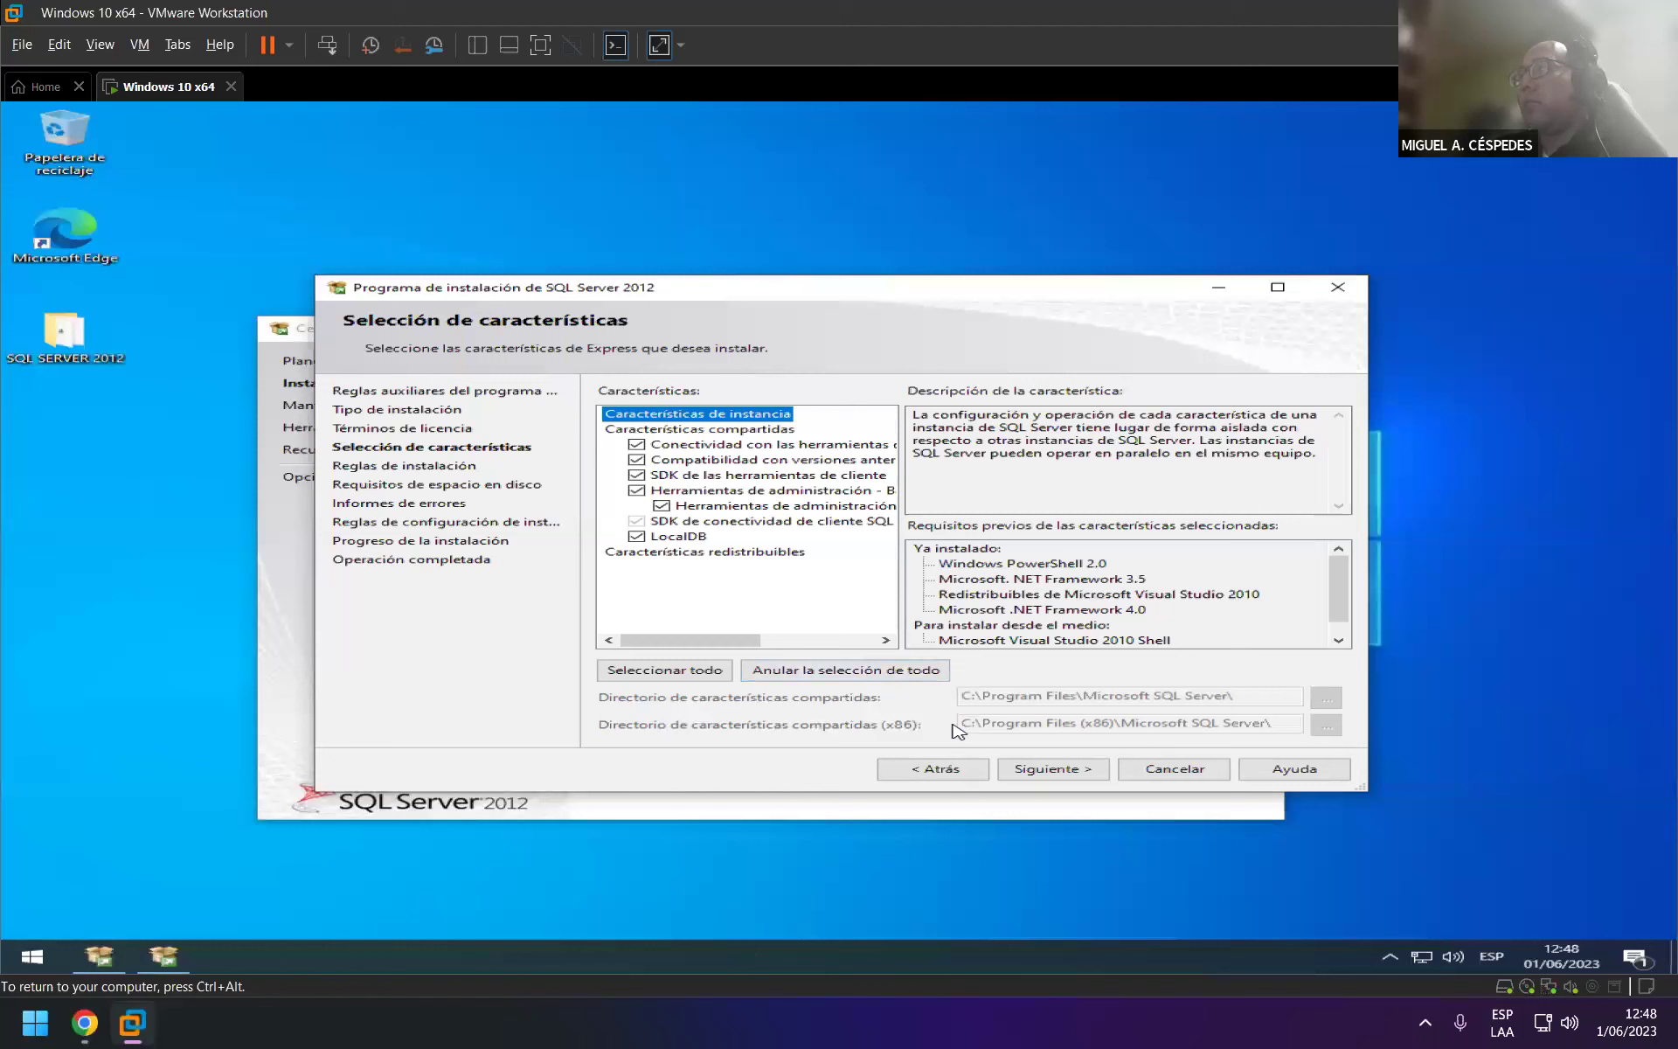
{"action": "left_click", "coordinate": [1063, 769]}
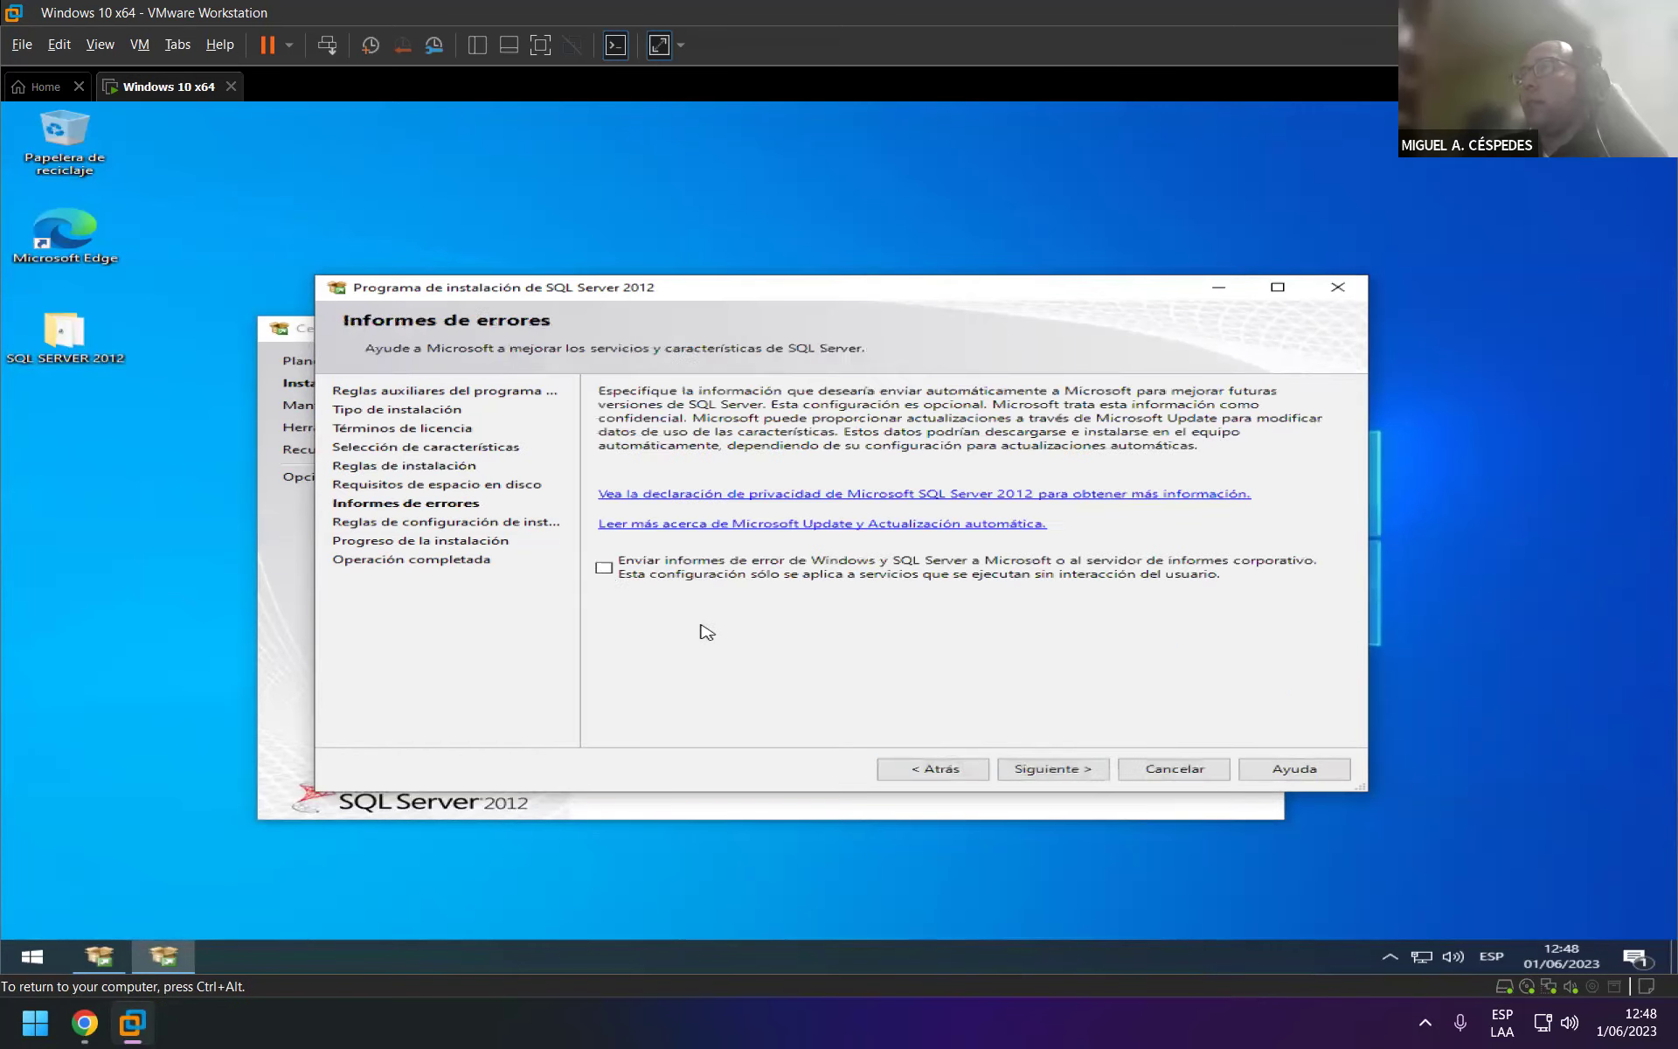
Opt in to sending error reports and start the installation.
{"action": "left_click", "coordinate": [690, 572]}
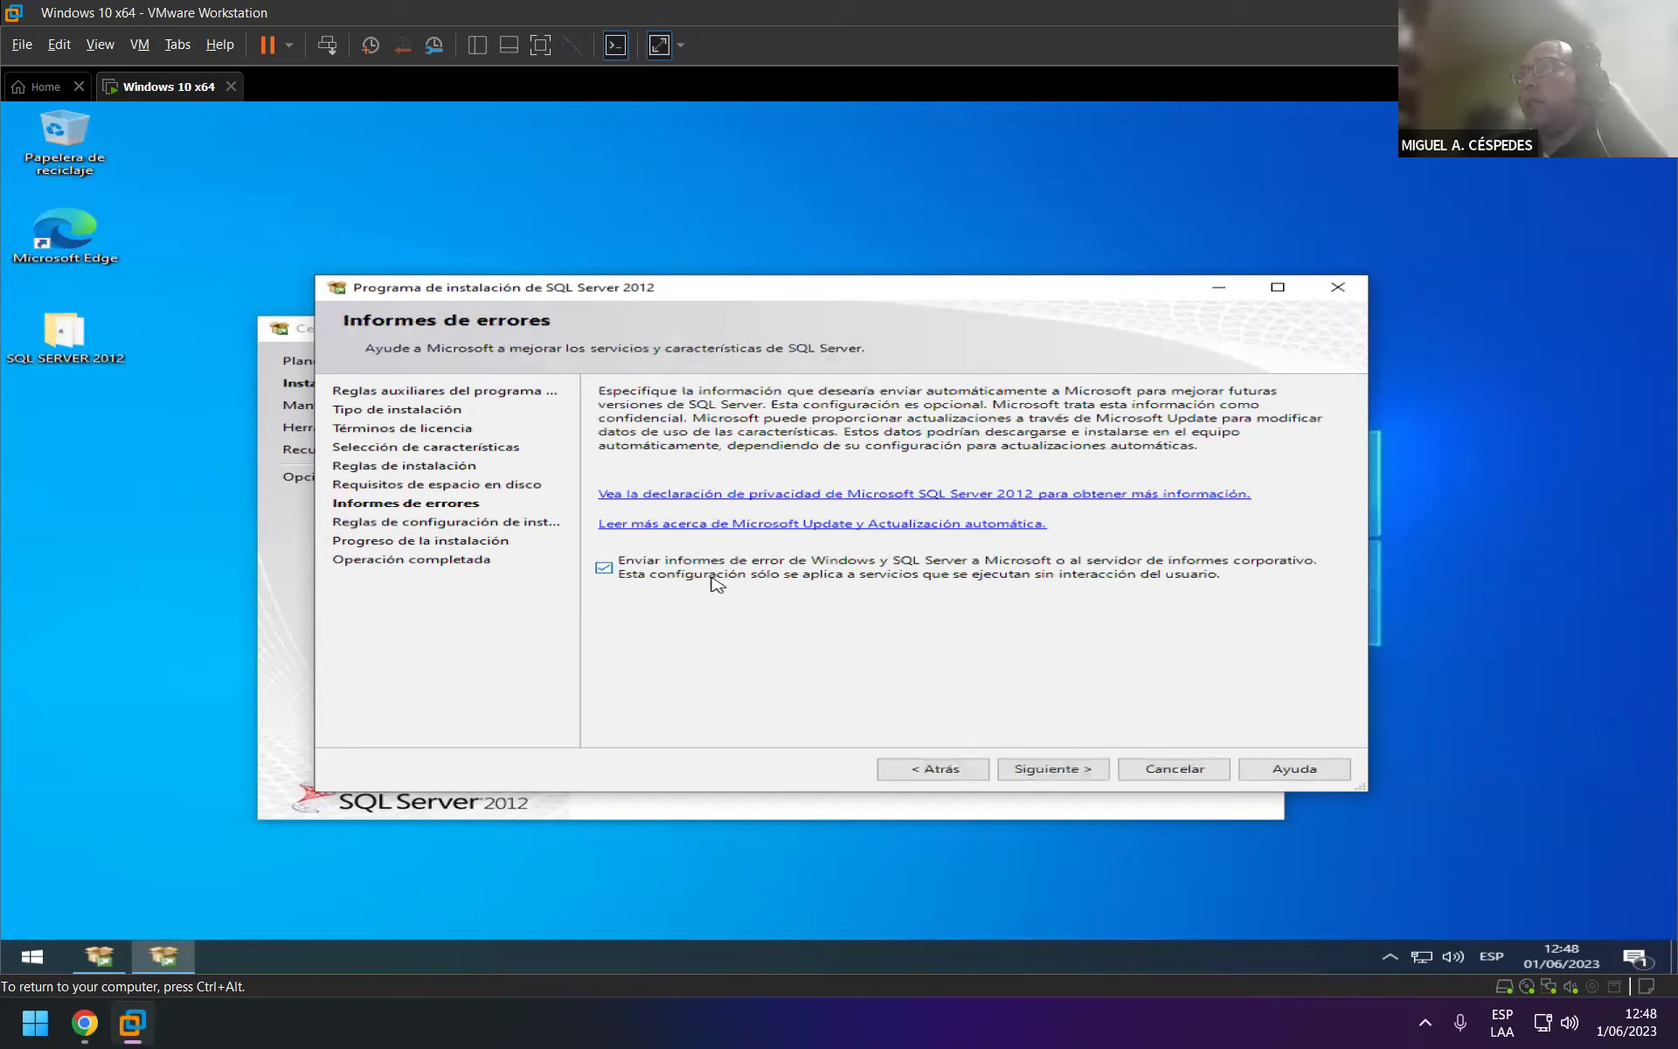
{"action": "left_click", "coordinate": [1083, 773]}
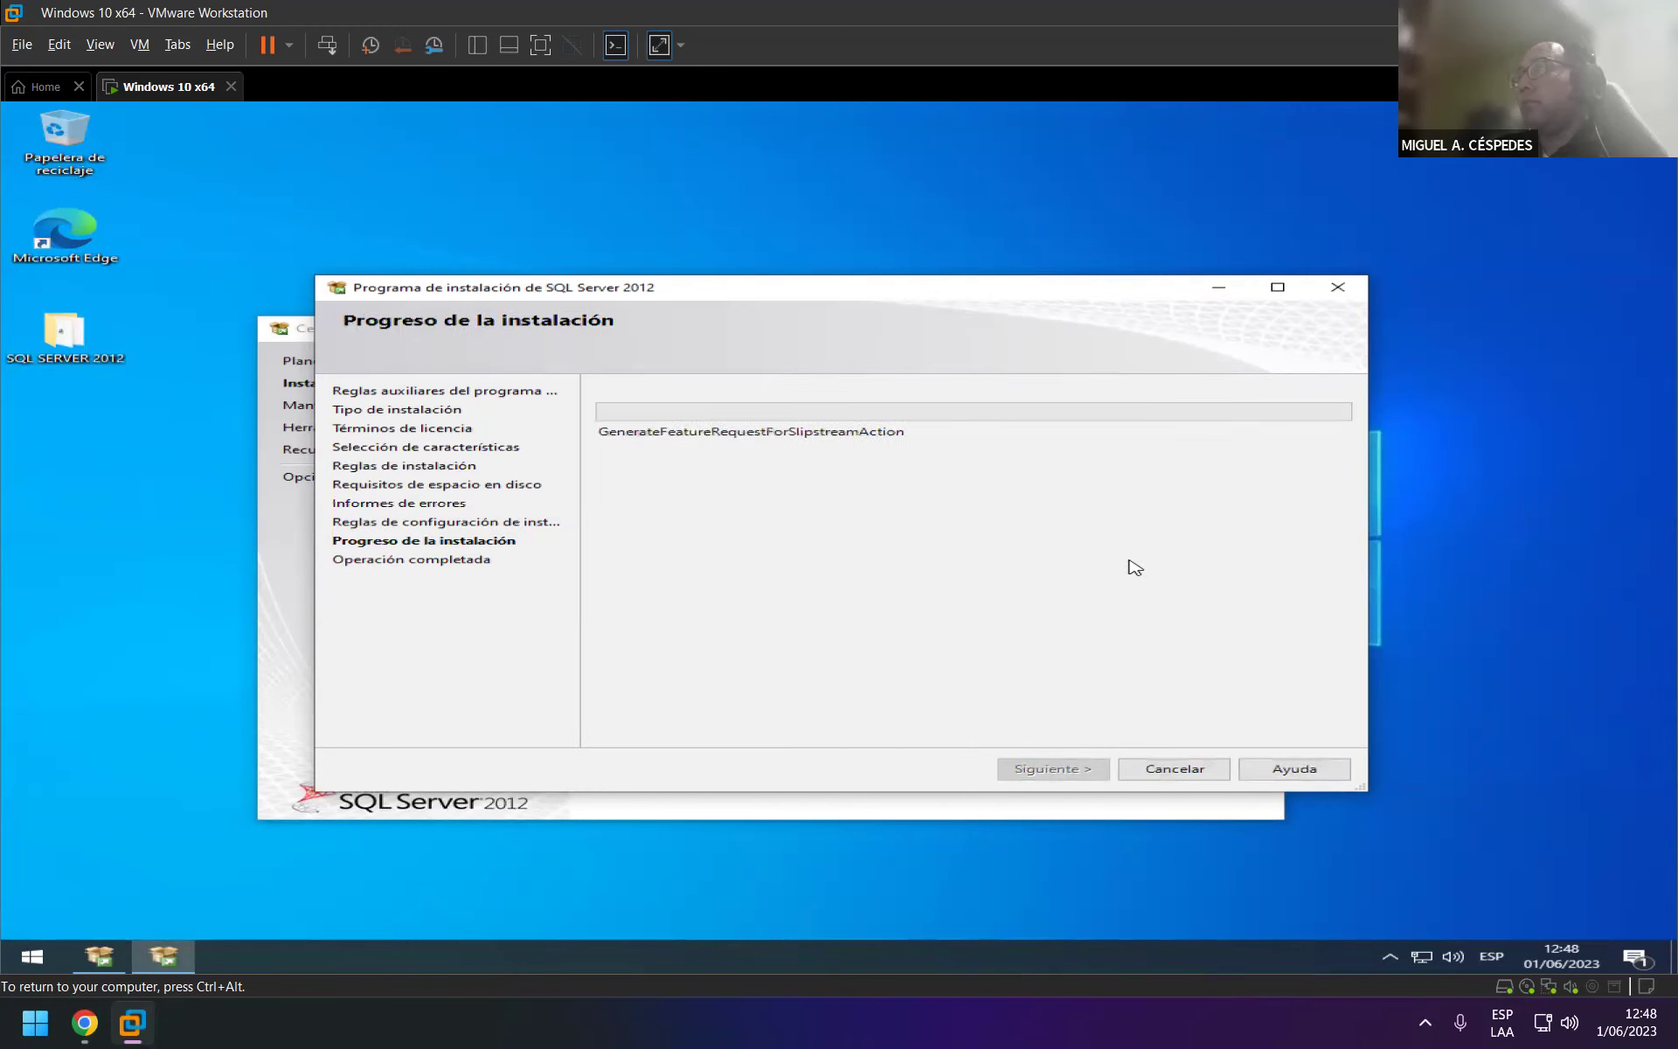
{"action": "left_click", "coordinate": [585, 1029]}
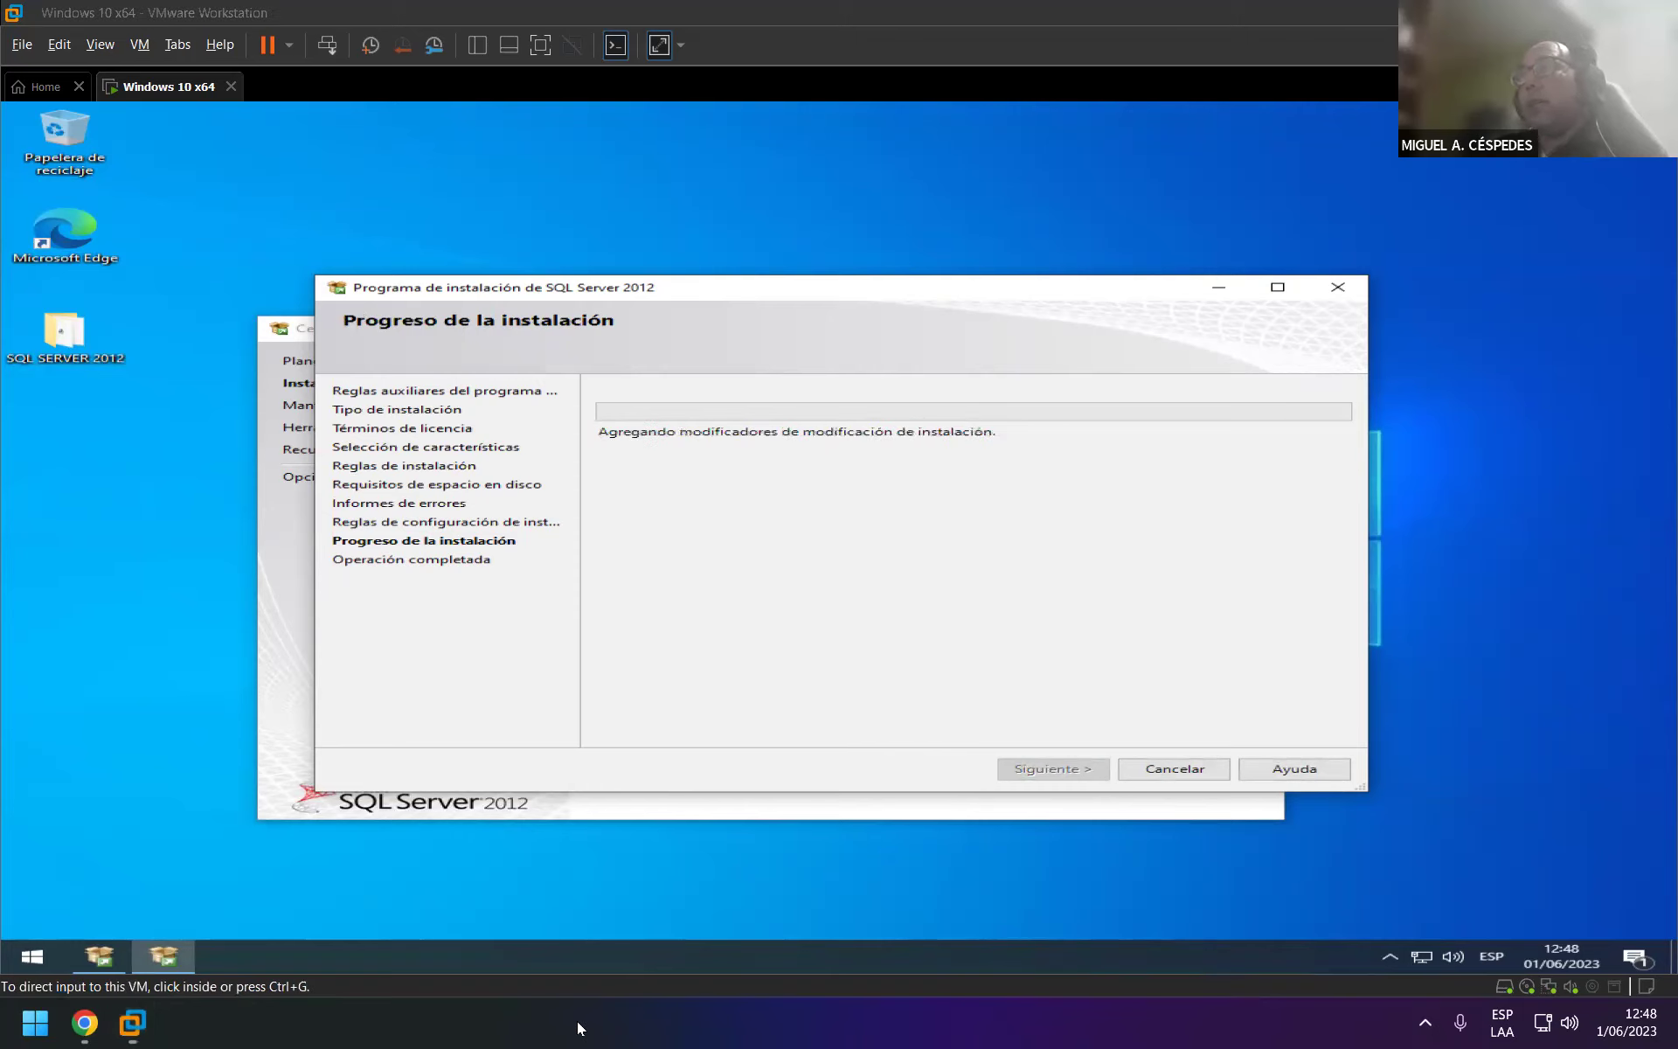
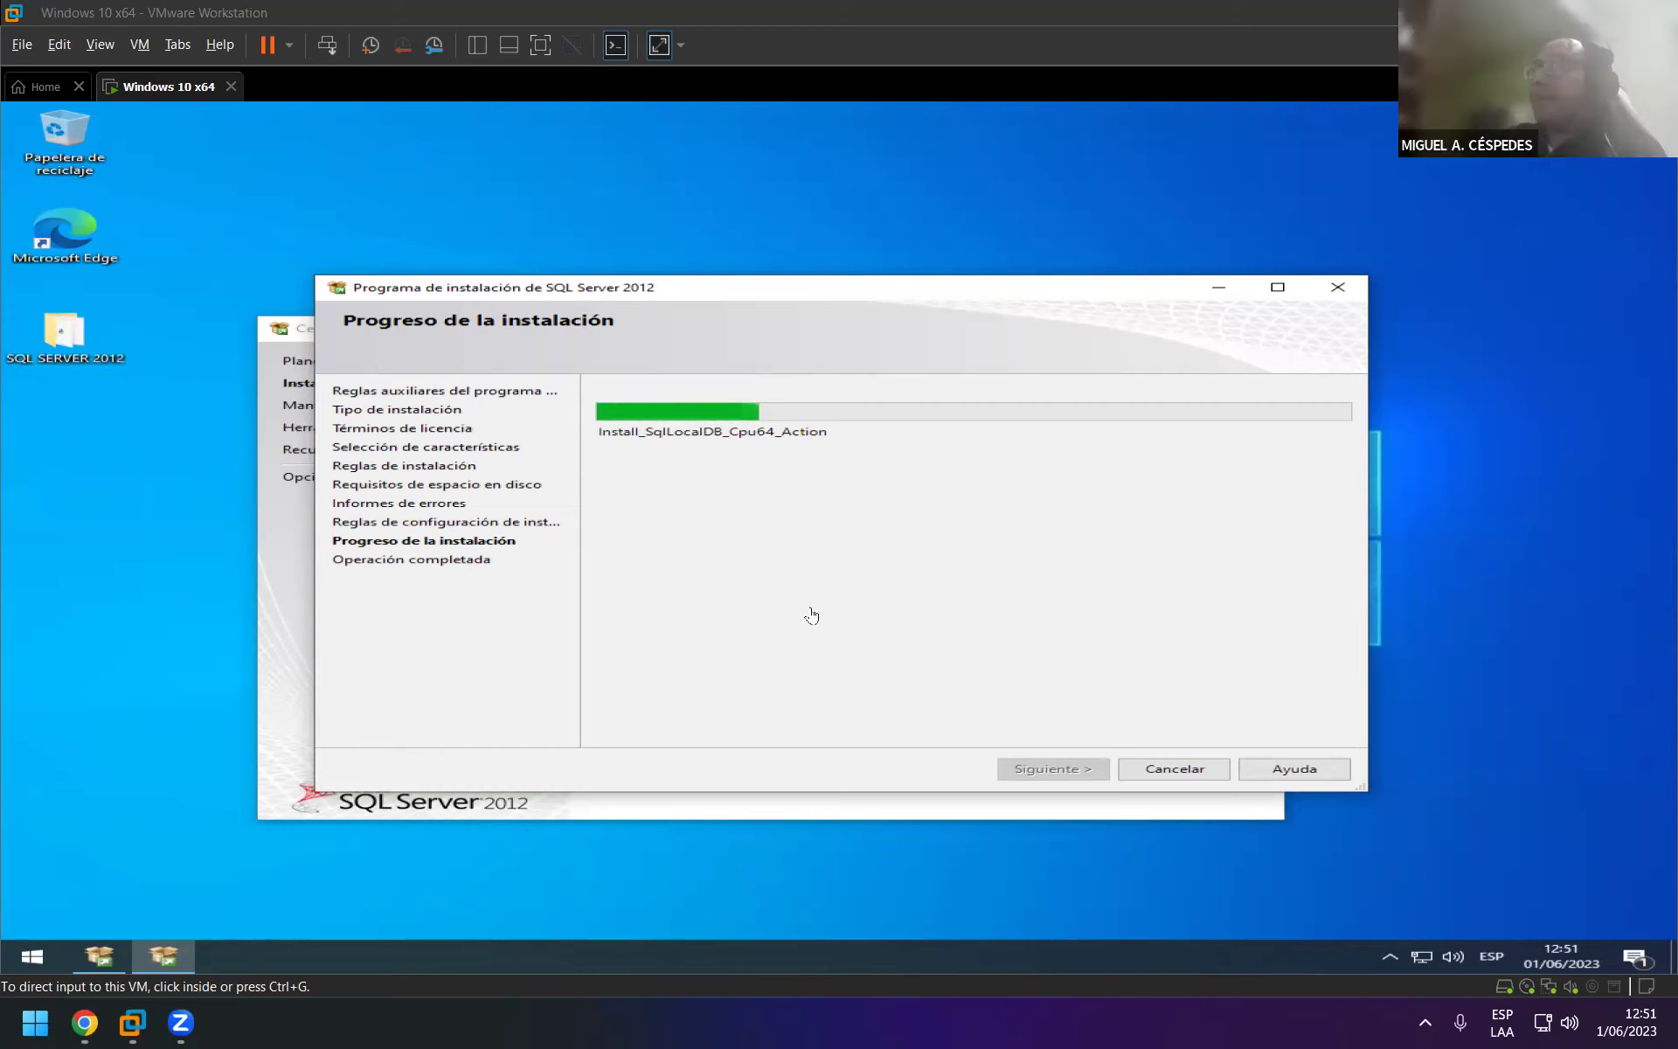
Capture VM input and move the SQL Server 2012 progress window up and to the right.
{"action": "left_click", "coordinate": [848, 300]}
{"action": "left_click_drag", "start_coordinate": [846, 297], "coordinate": [942, 217]}
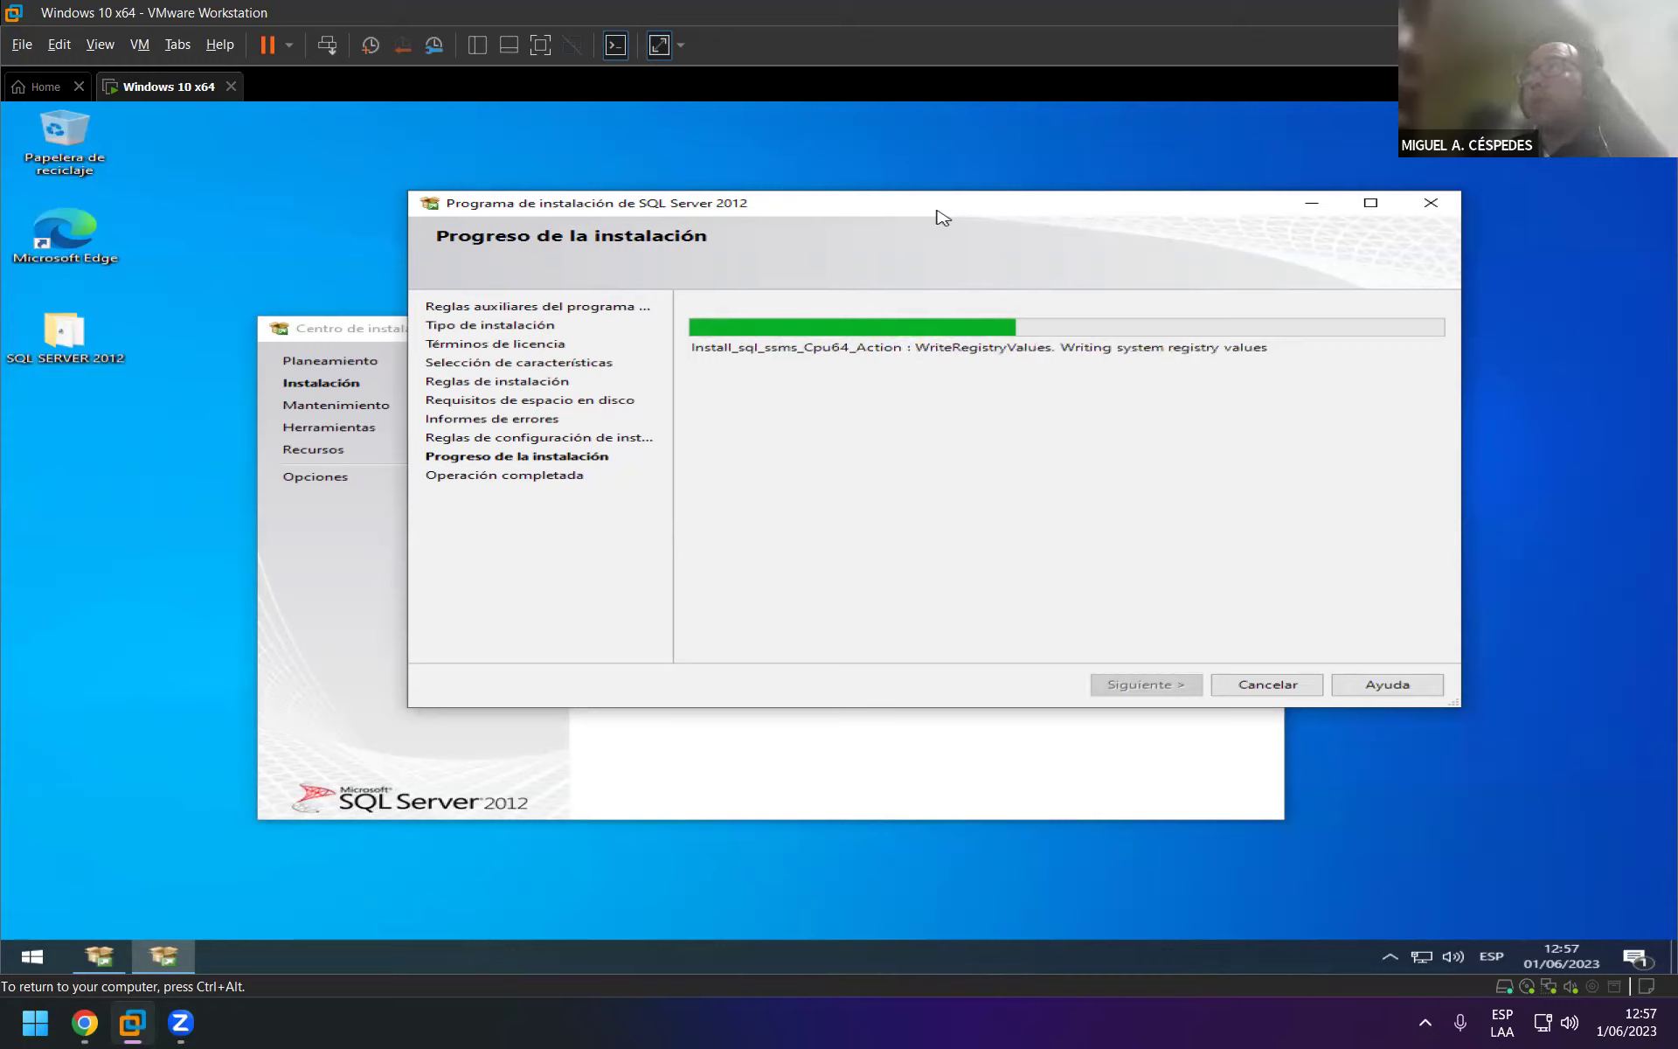
Let setup continue to the management tools registry step, then return input to the host.
{"action": "left_click", "coordinate": [313, 1029]}
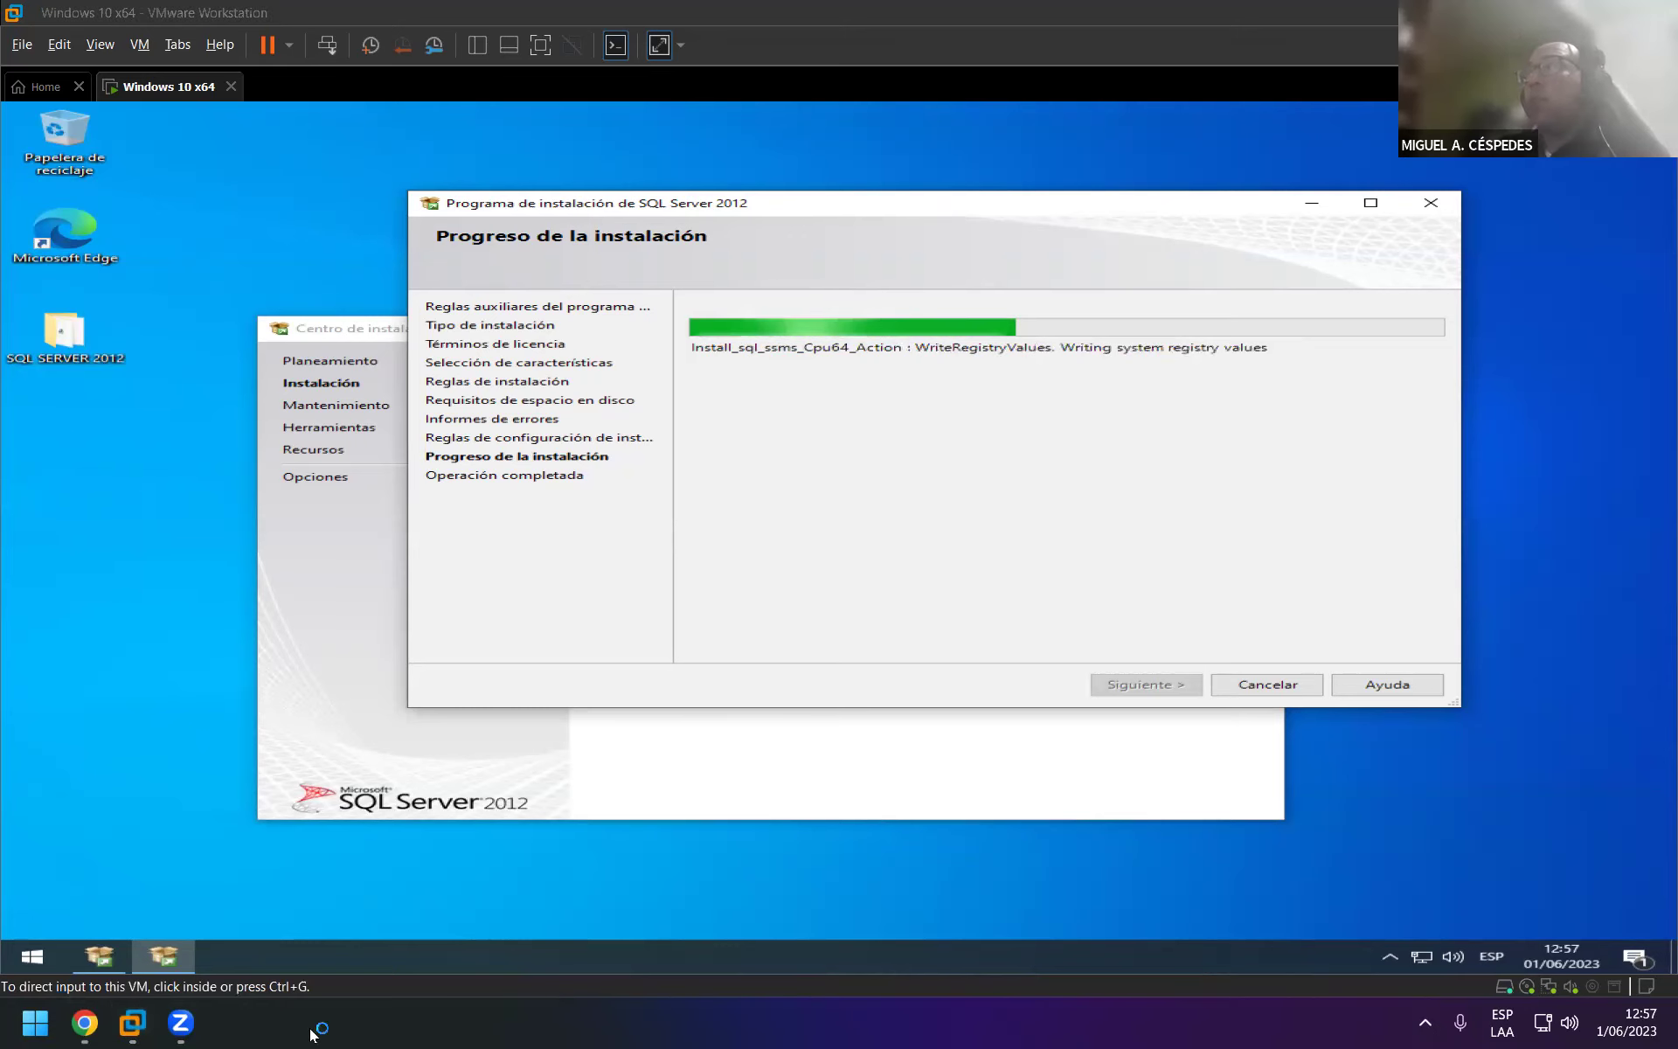
Open a maximized File Explorer on the host and go into the SOLID_03 (K:) drive.
{"action": "key", "text": "super+e"}
{"action": "double_click", "coordinate": [663, 108]}
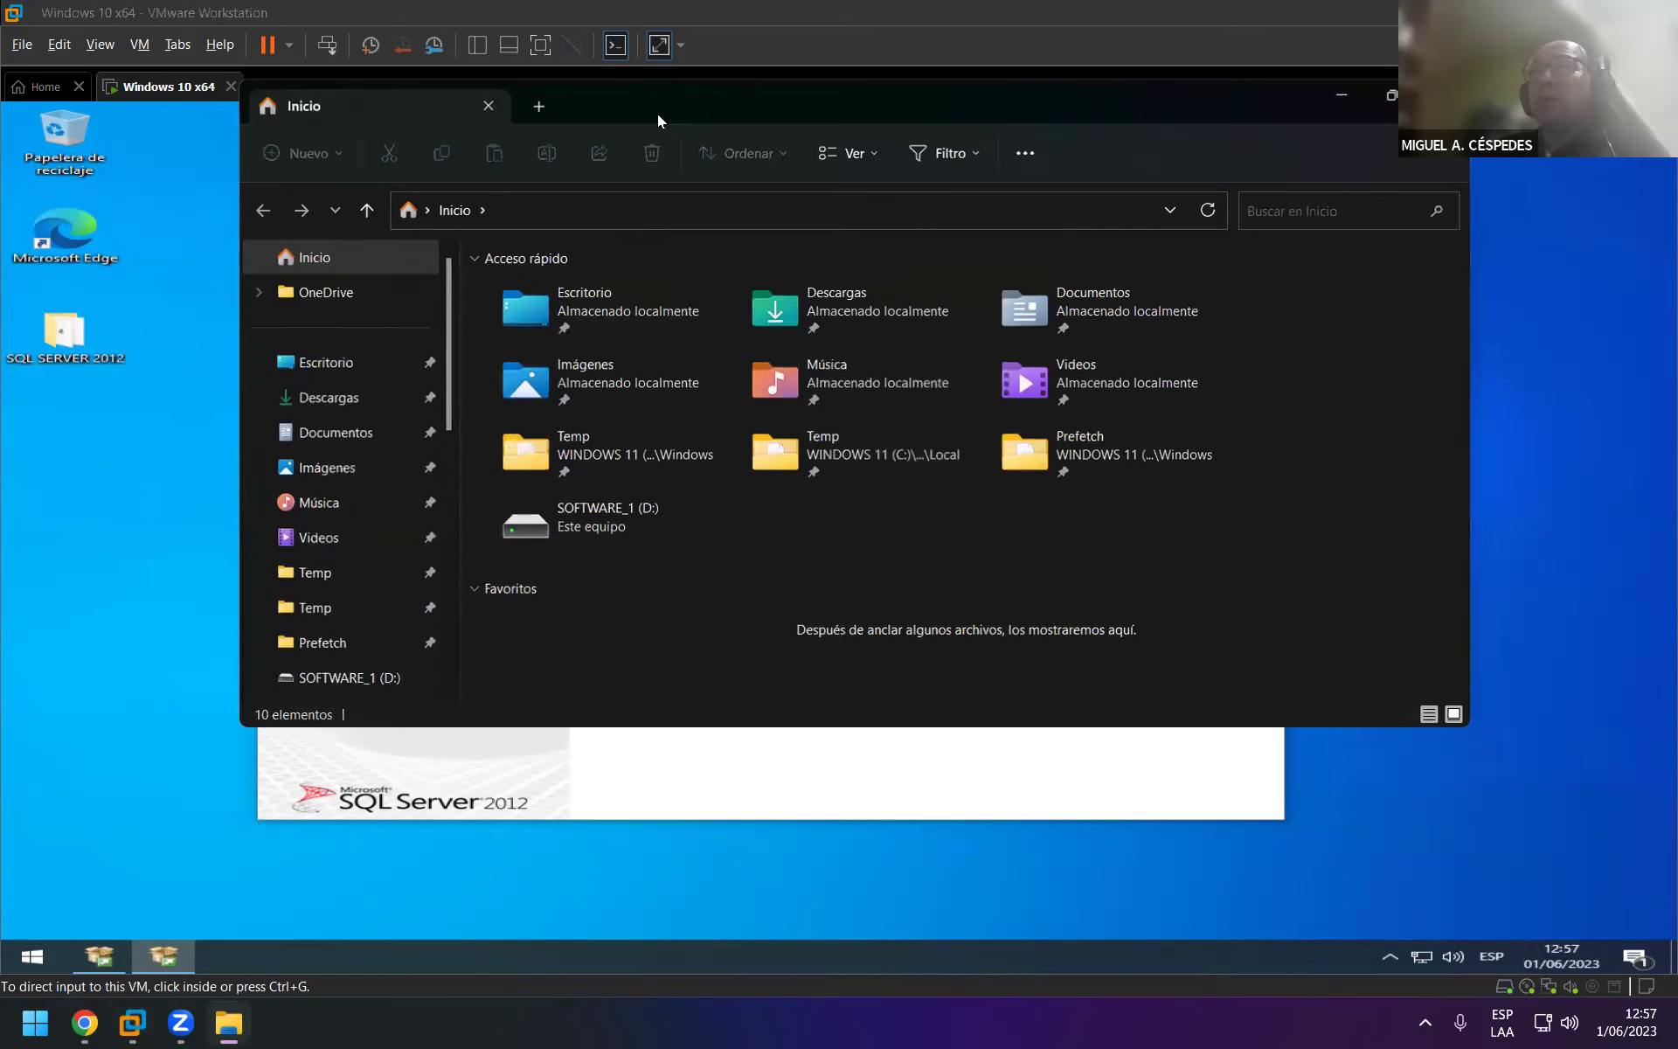
{"action": "left_click", "coordinate": [94, 662]}
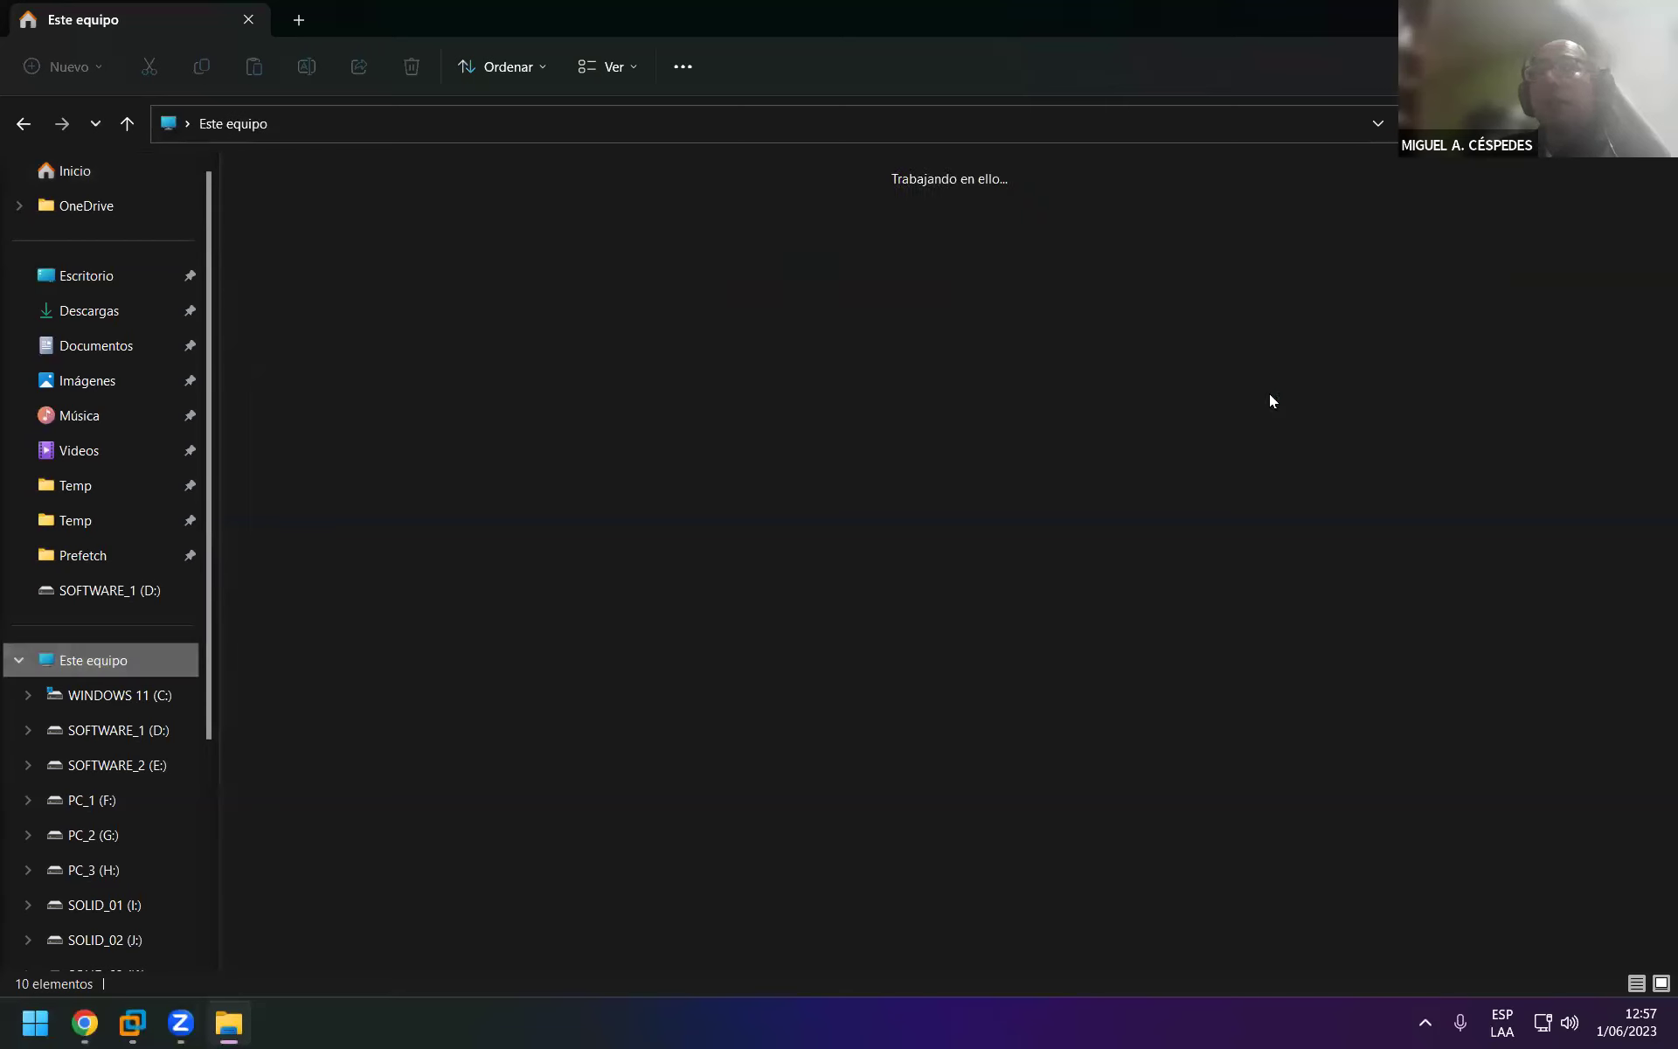
{"action": "left_click", "coordinate": [1171, 276]}
{"action": "double_click", "coordinate": [1171, 271]}
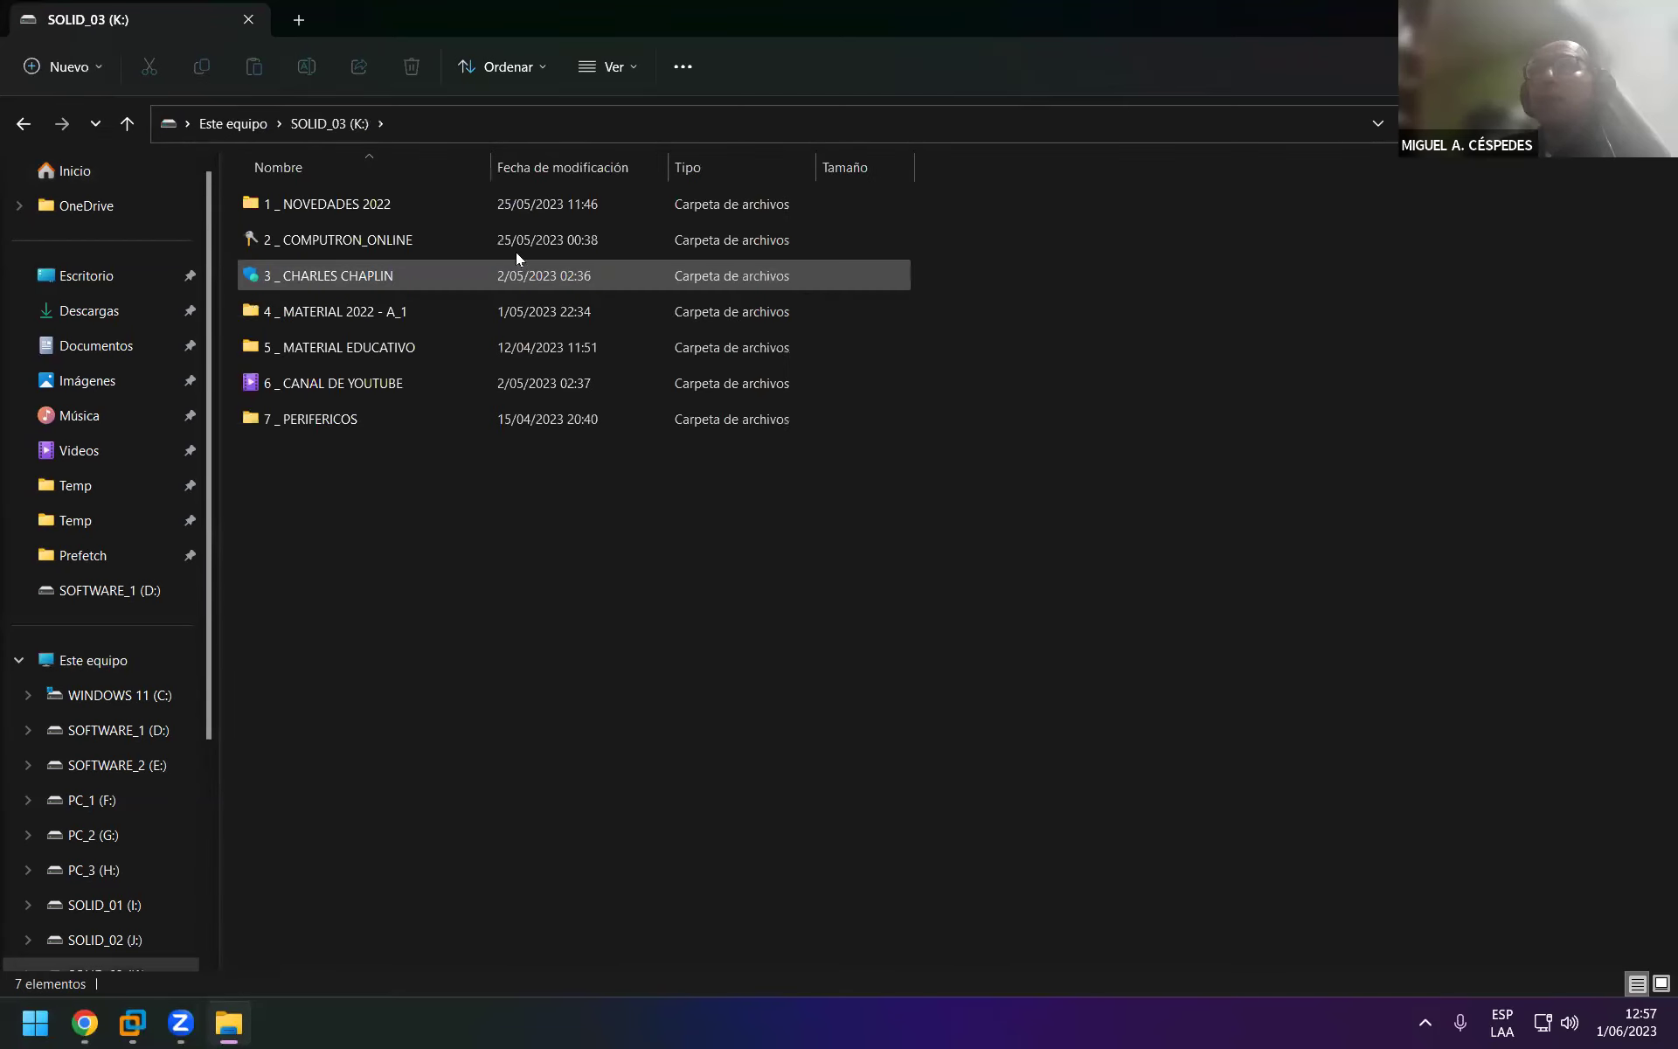
Navigate through 2 _ COMPUTRON_ONLINE, 09 _ MANTENIMIENTO and MATERIAL DIDÁCTICO into SESIÓN DE CLASE_N°03 - SOPORTE.
{"action": "left_click", "coordinate": [502, 243]}
{"action": "double_click", "coordinate": [502, 237]}
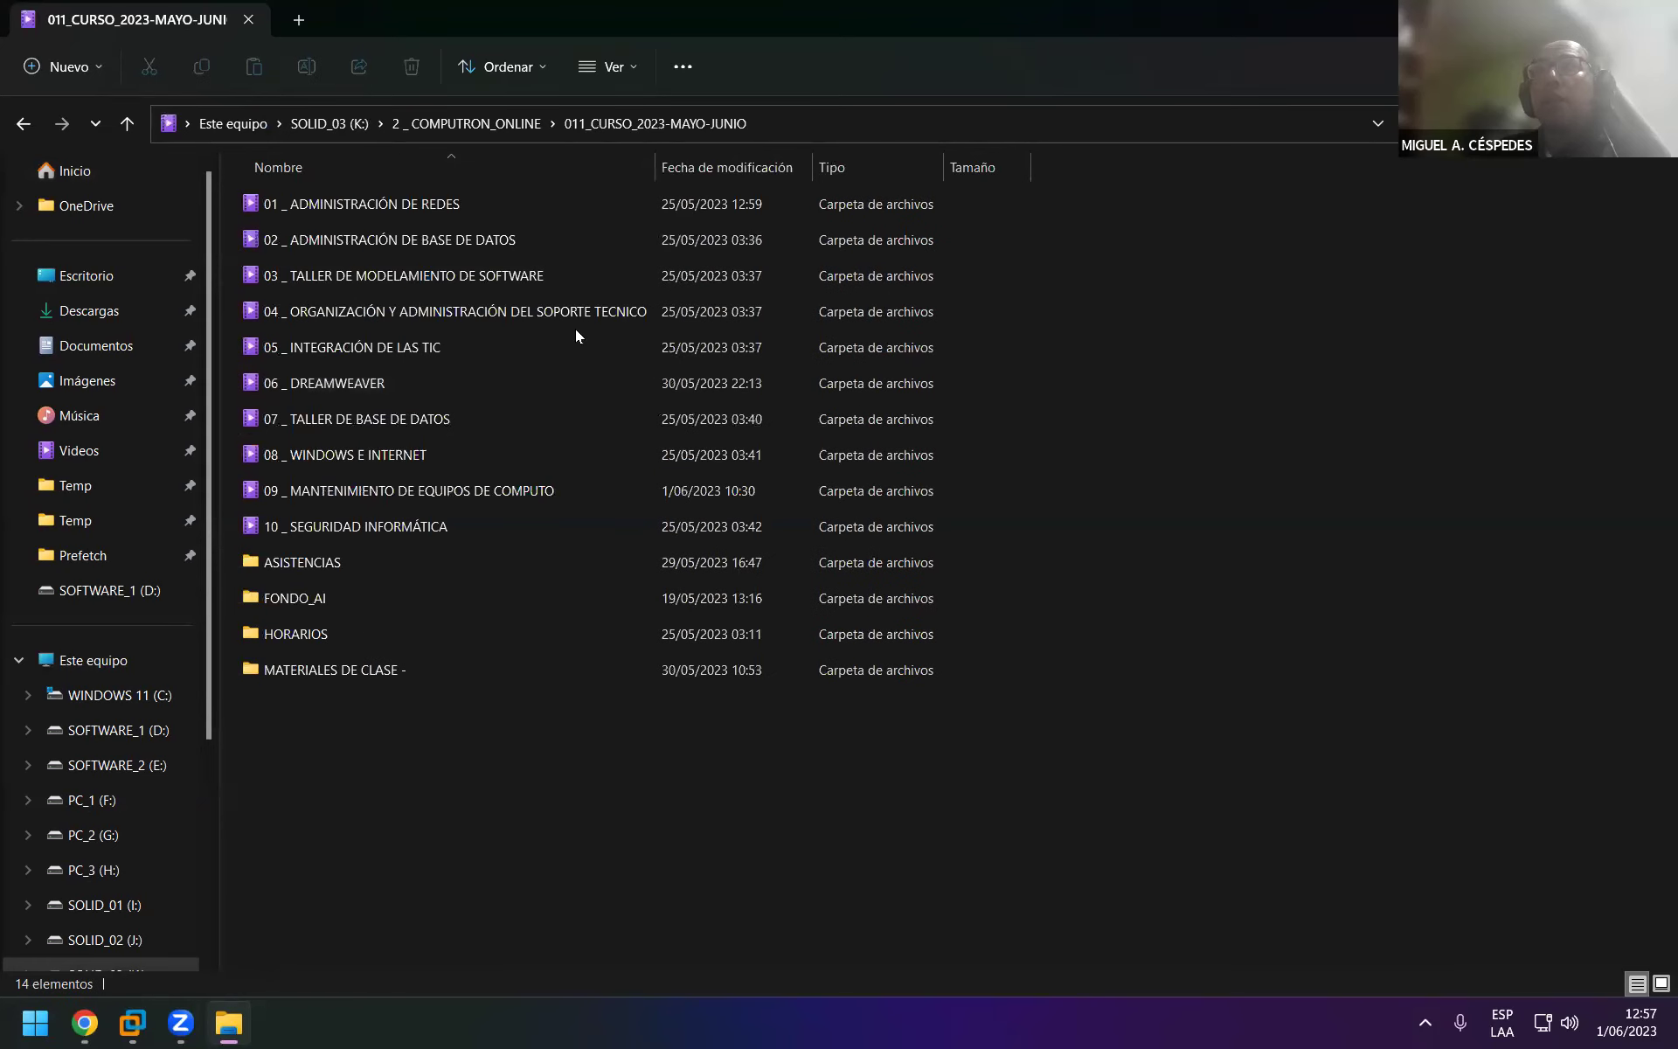
{"action": "double_click", "coordinate": [530, 496]}
{"action": "double_click", "coordinate": [909, 10]}
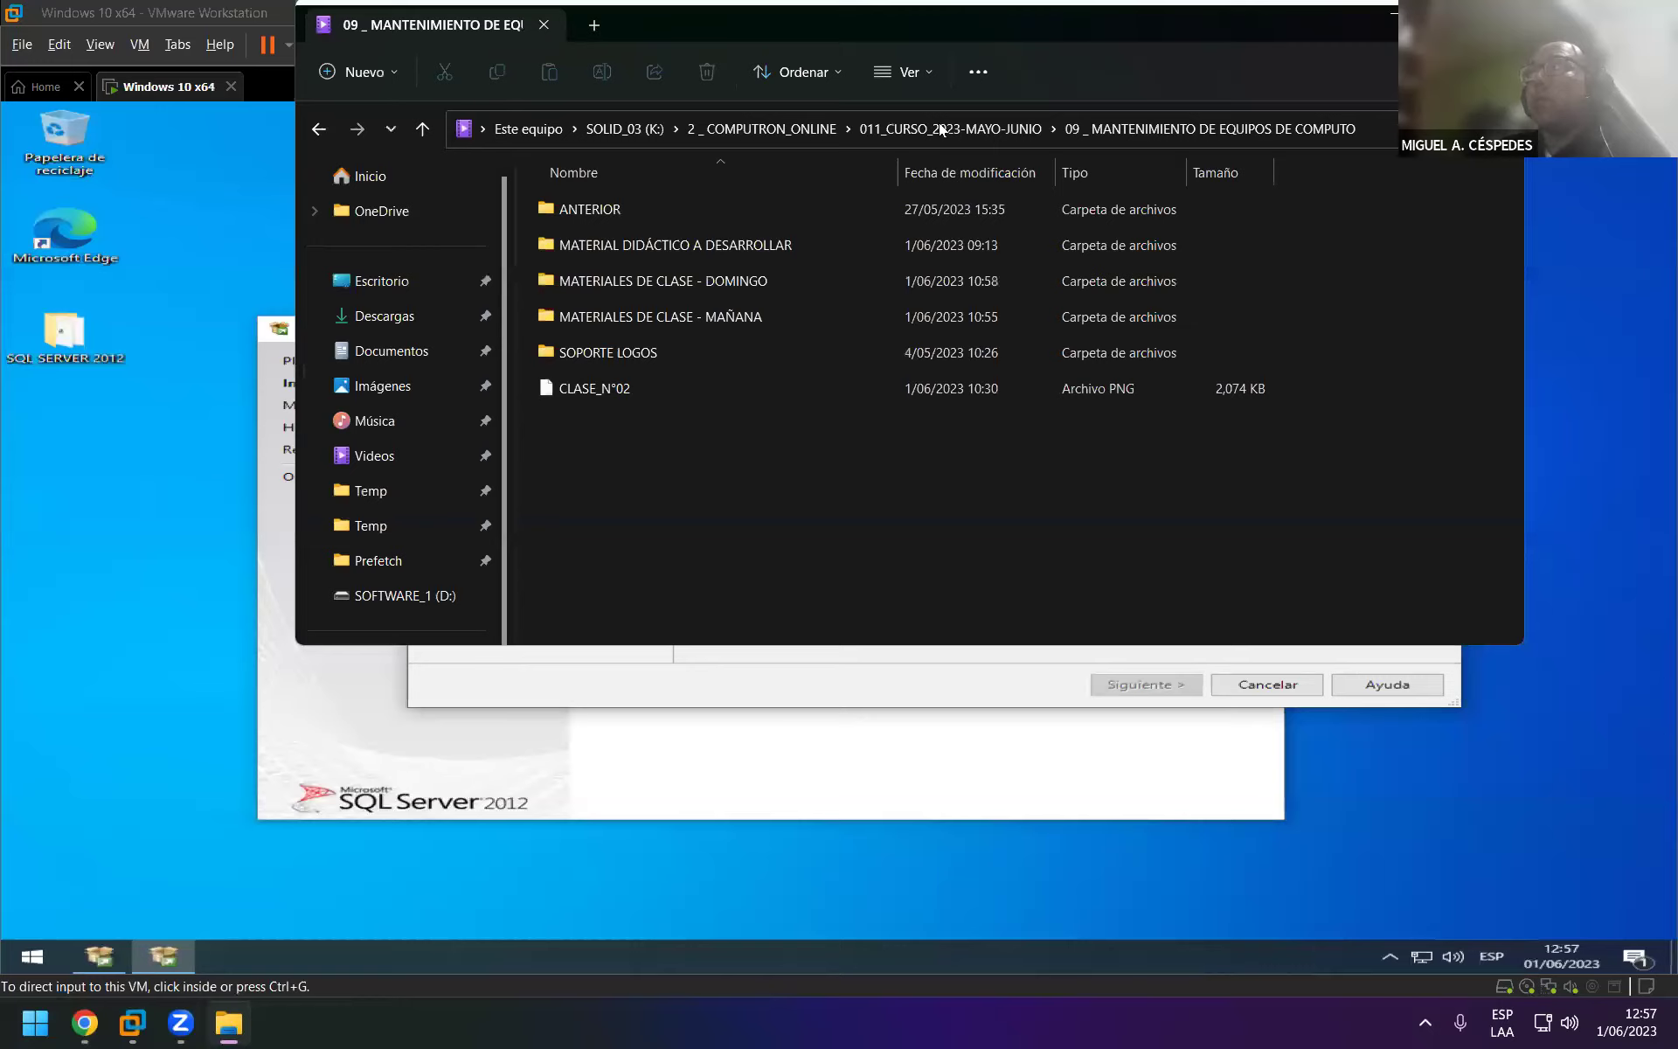
{"action": "key", "text": "super+Up"}
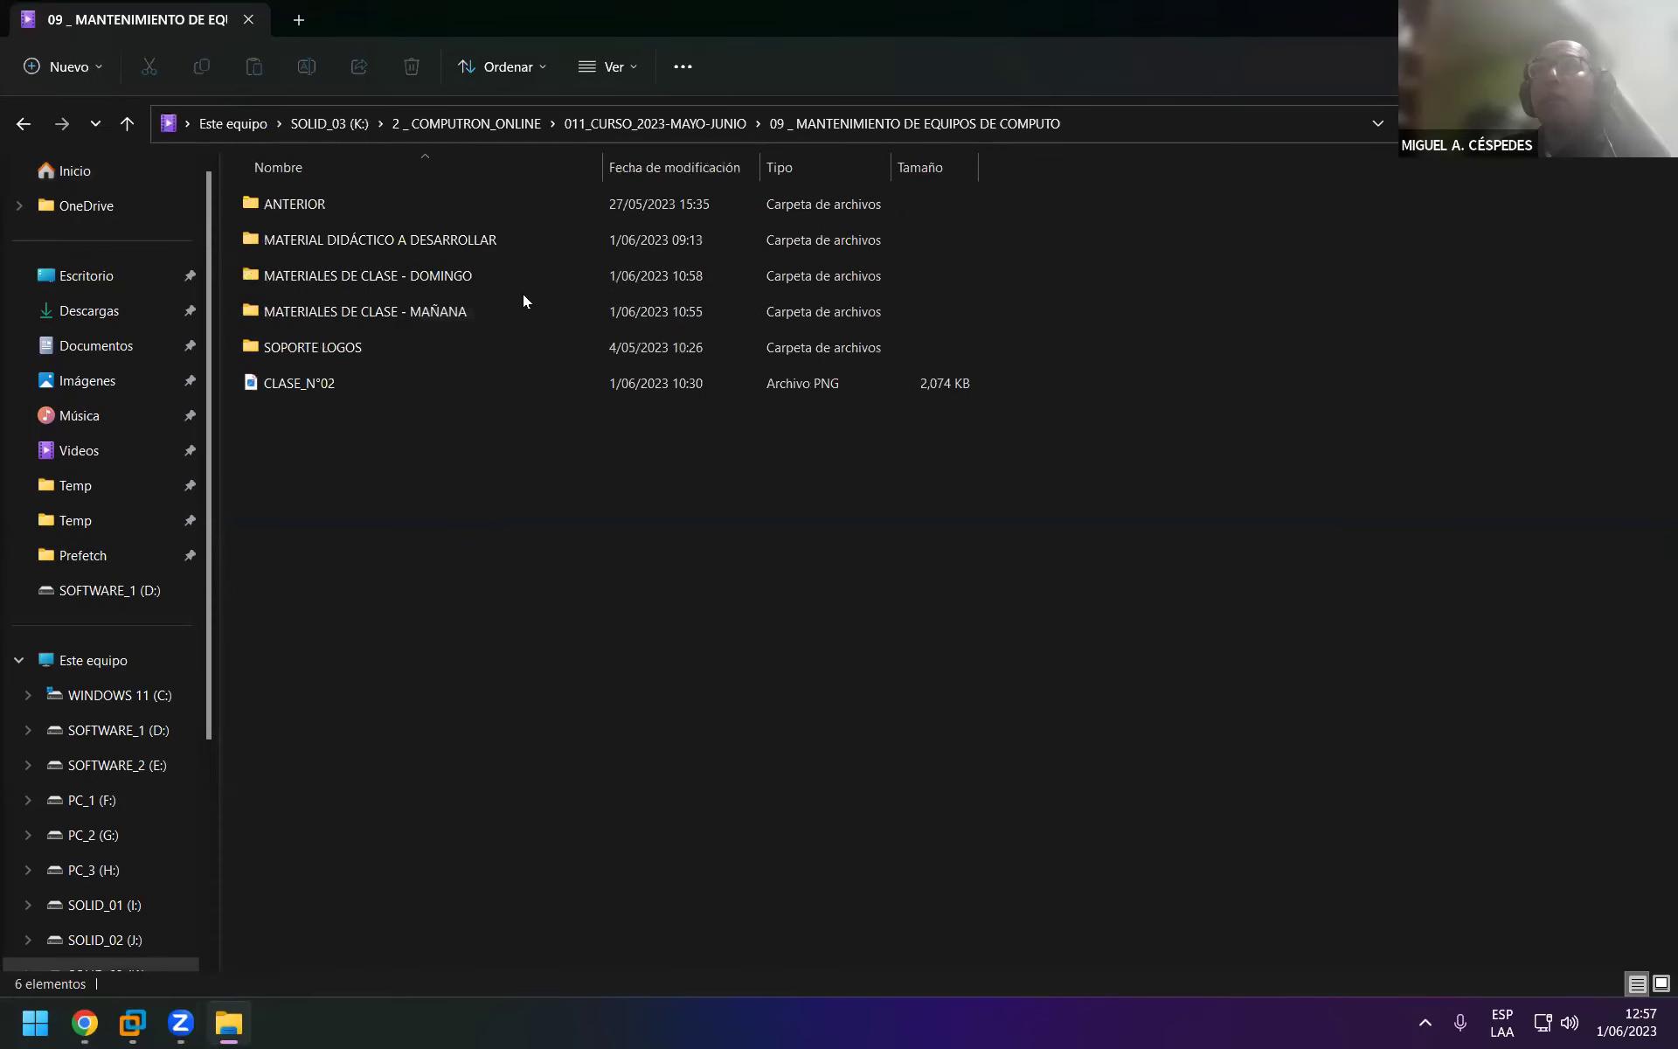
{"action": "double_click", "coordinate": [484, 247]}
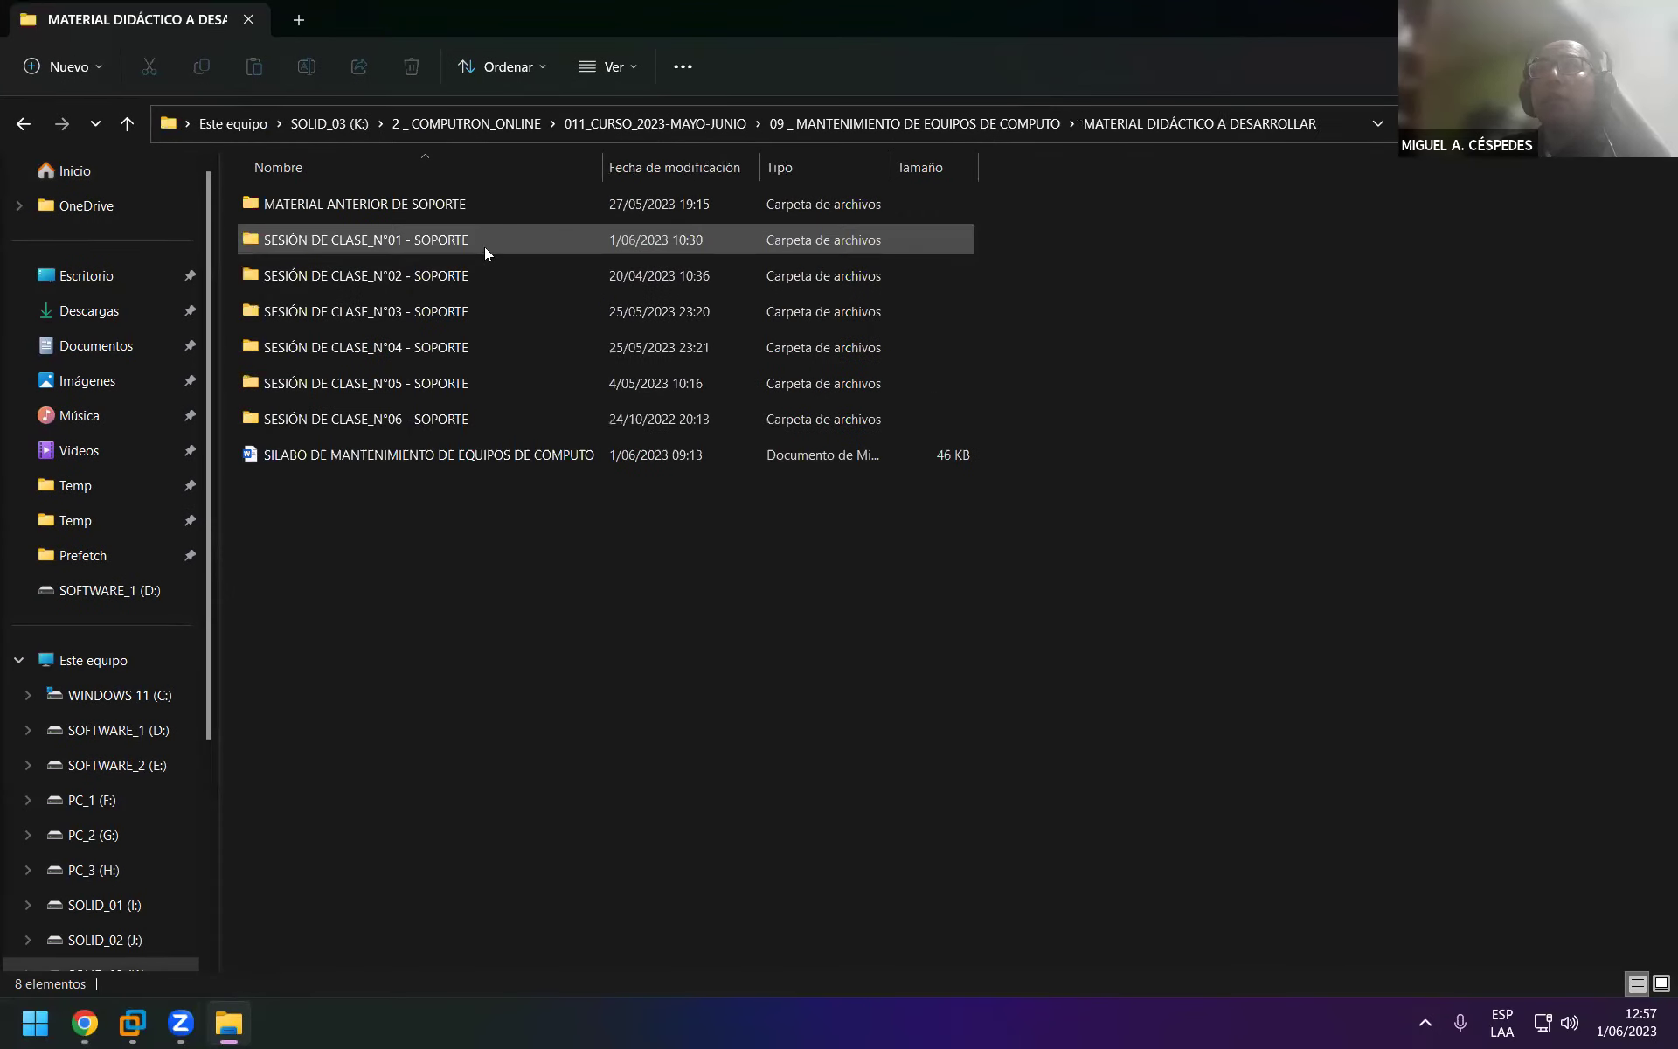
{"action": "double_click", "coordinate": [482, 320]}
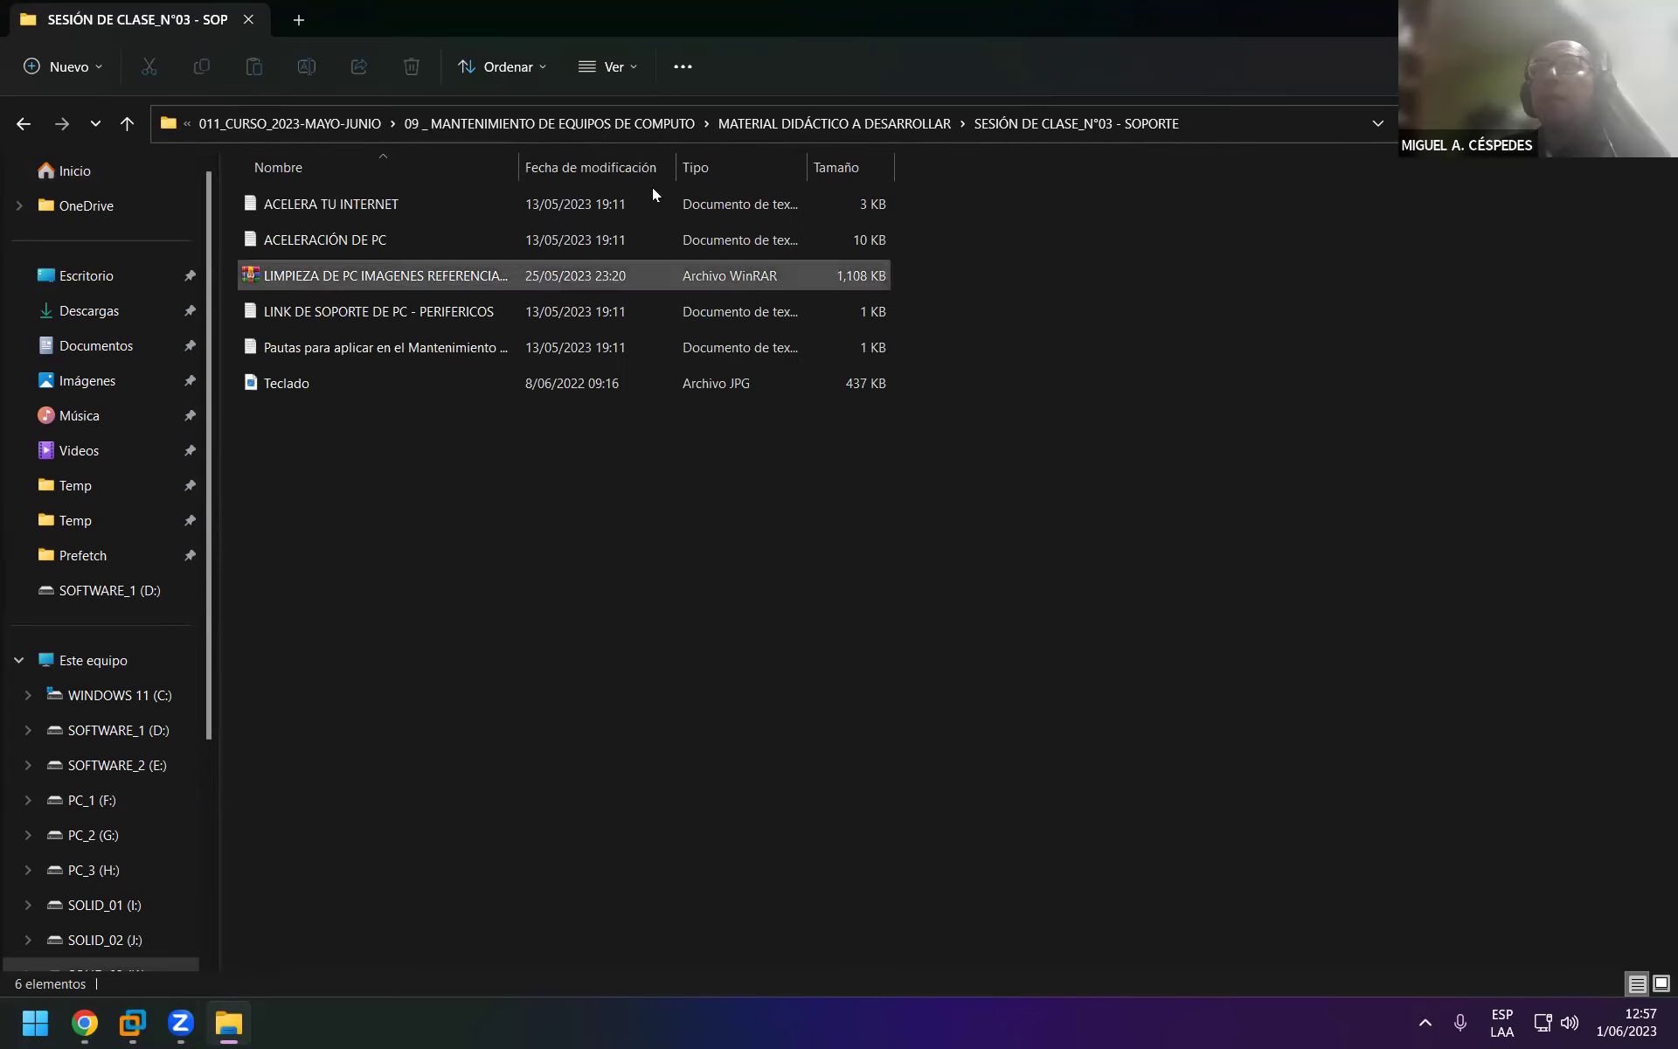
Read the ACELERA TU INTERNET notes in Notepad and close them.
{"action": "double_click", "coordinate": [755, 12]}
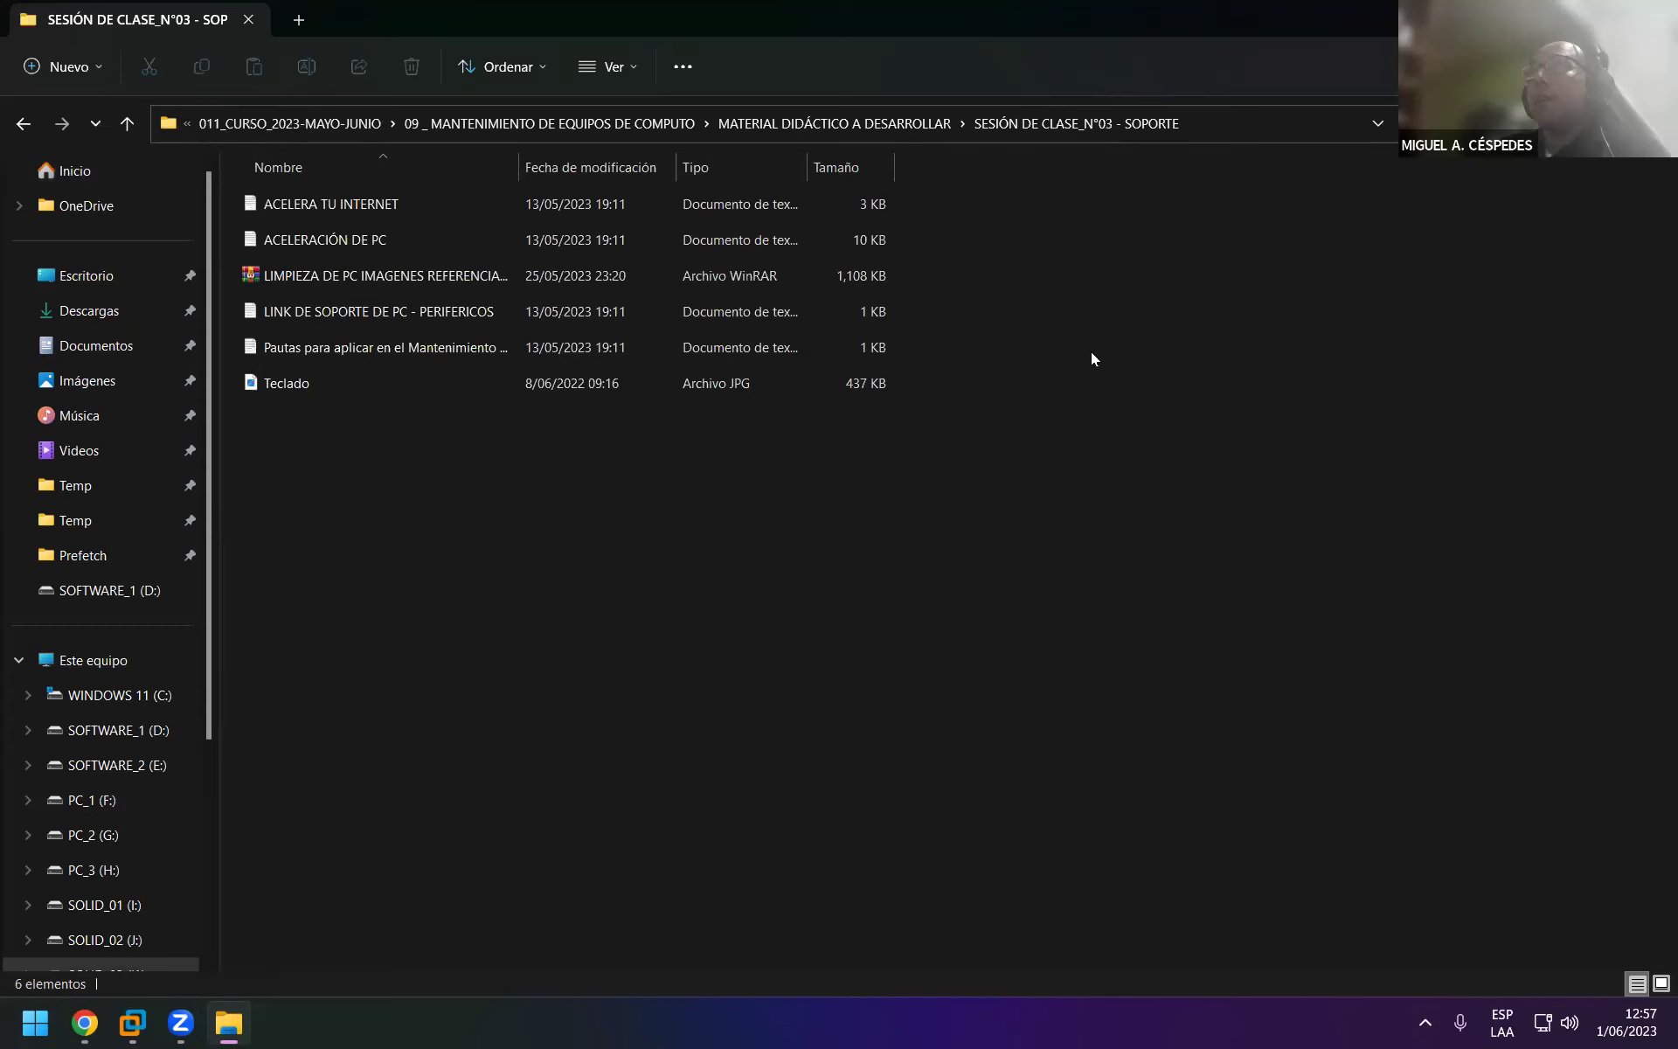
{"action": "double_click", "coordinate": [862, 551]}
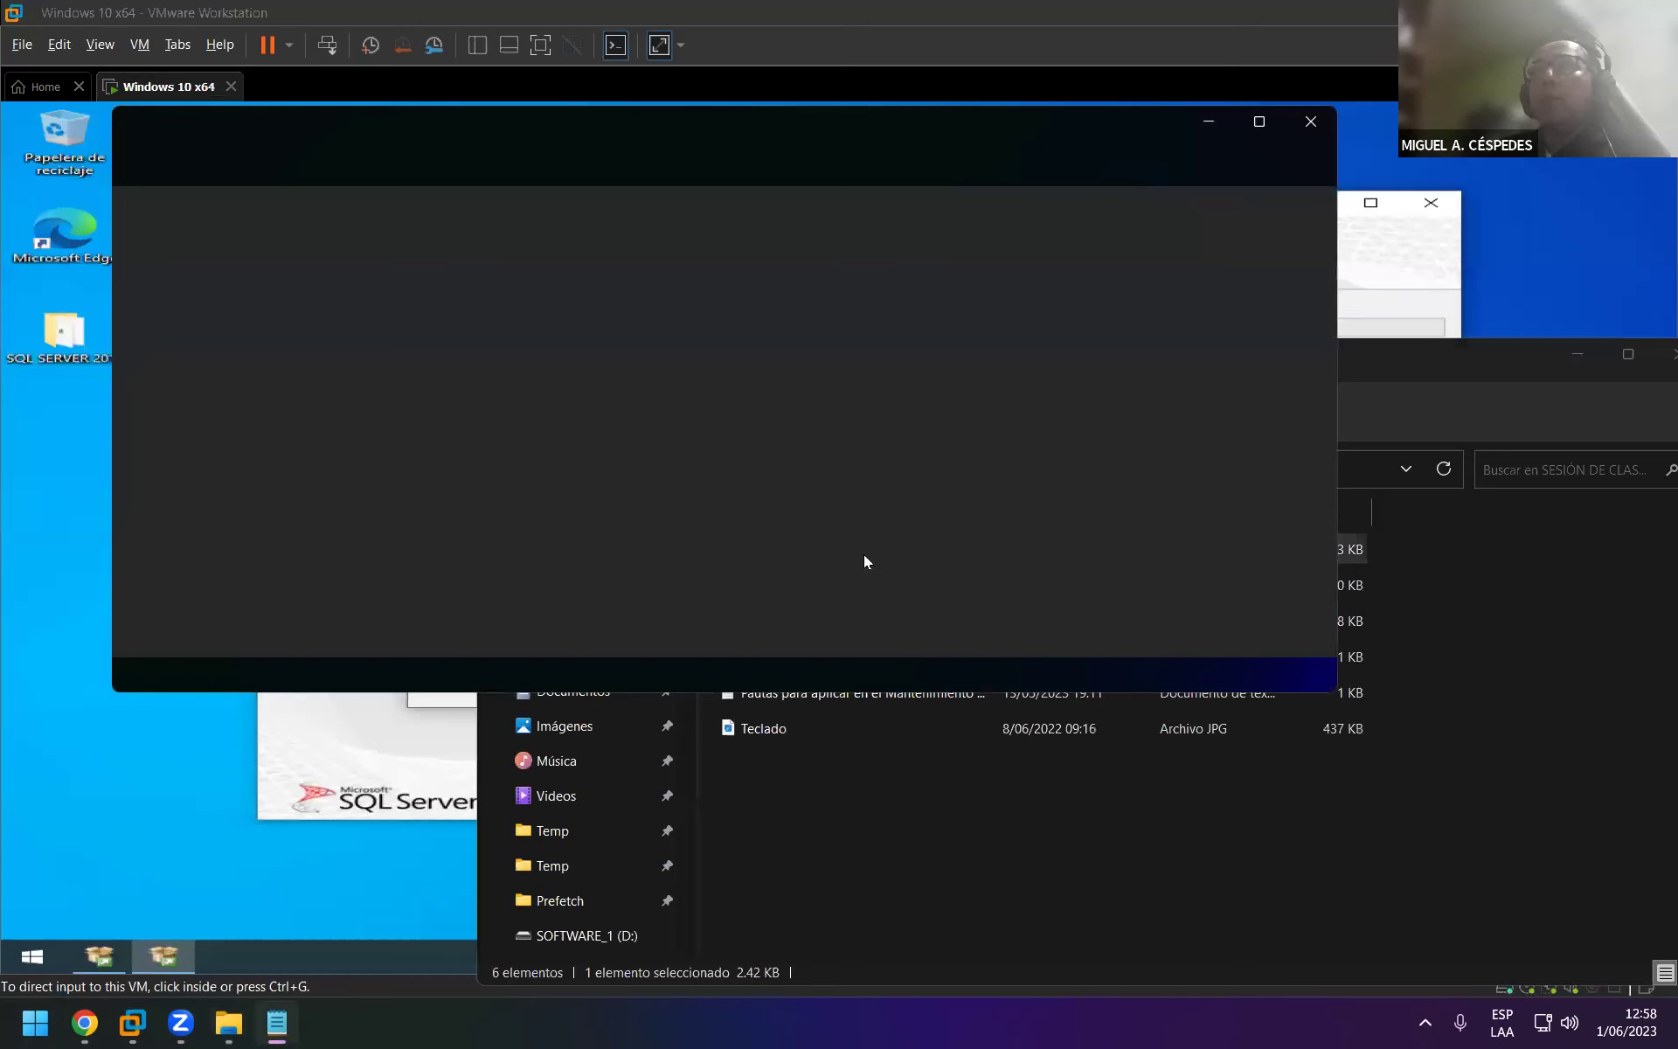
{"action": "left_click", "coordinate": [1311, 123]}
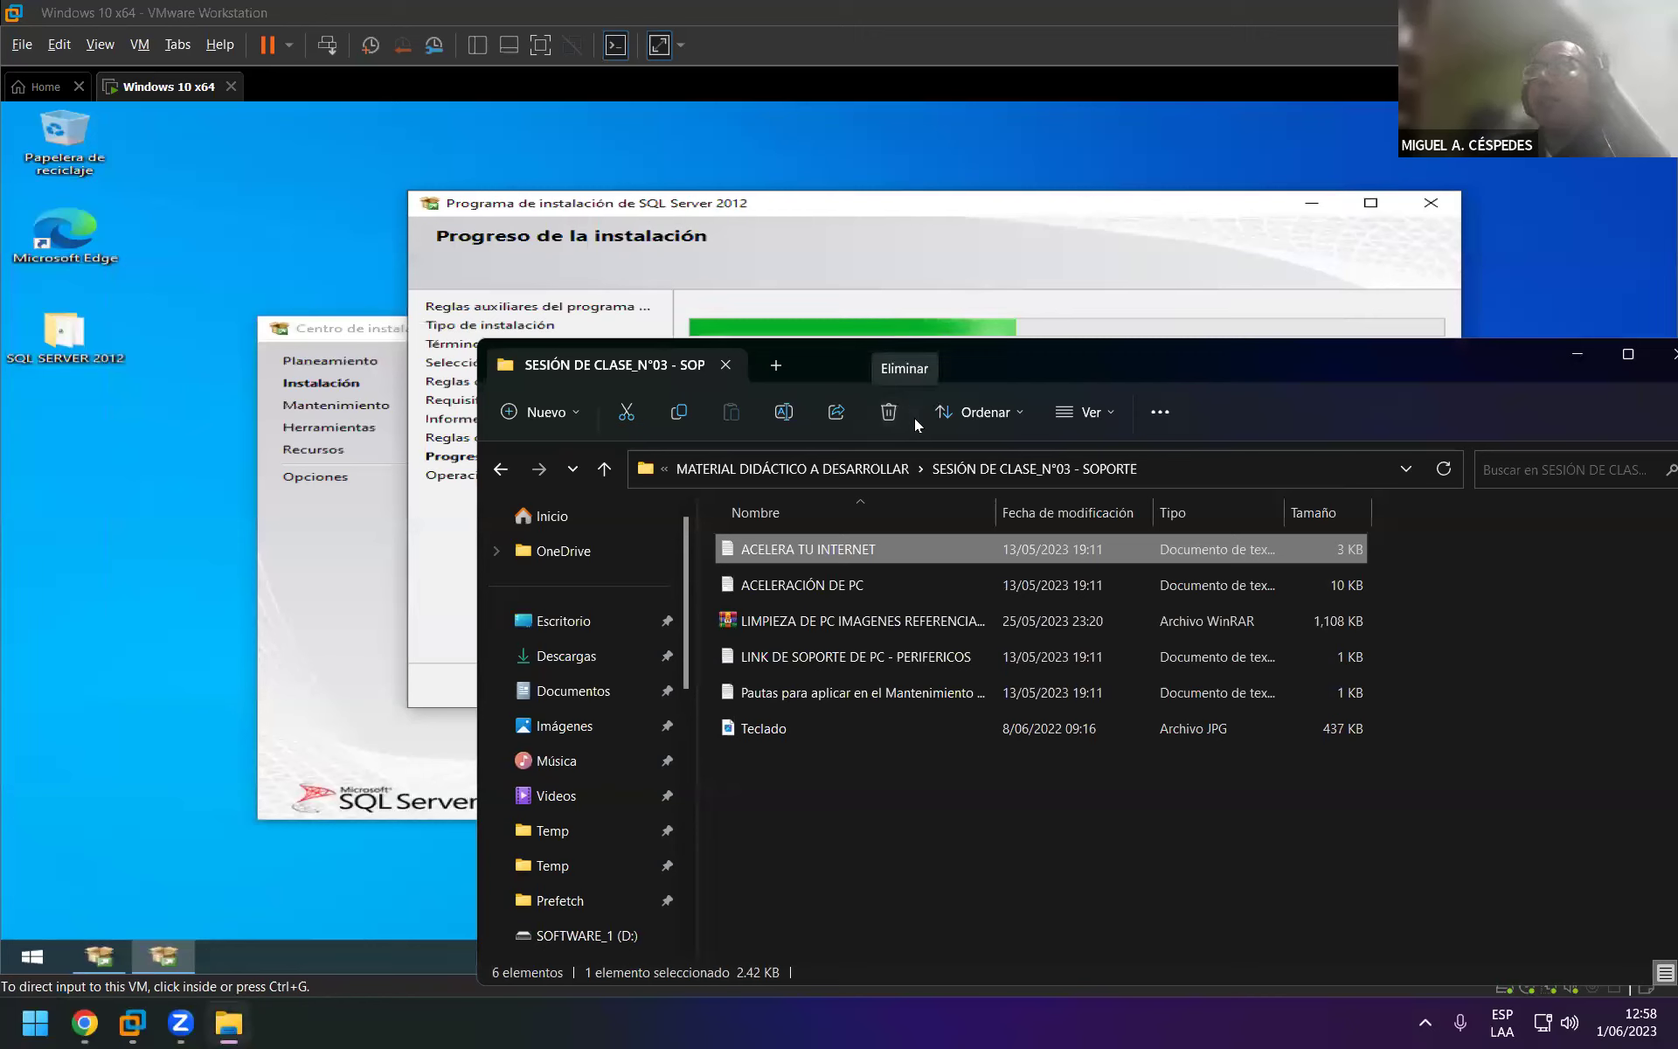
Open the ACELERACIÓN DE PC notes, scroll through them, and close Notepad.
{"action": "left_click", "coordinate": [865, 578]}
{"action": "double_click", "coordinate": [865, 578]}
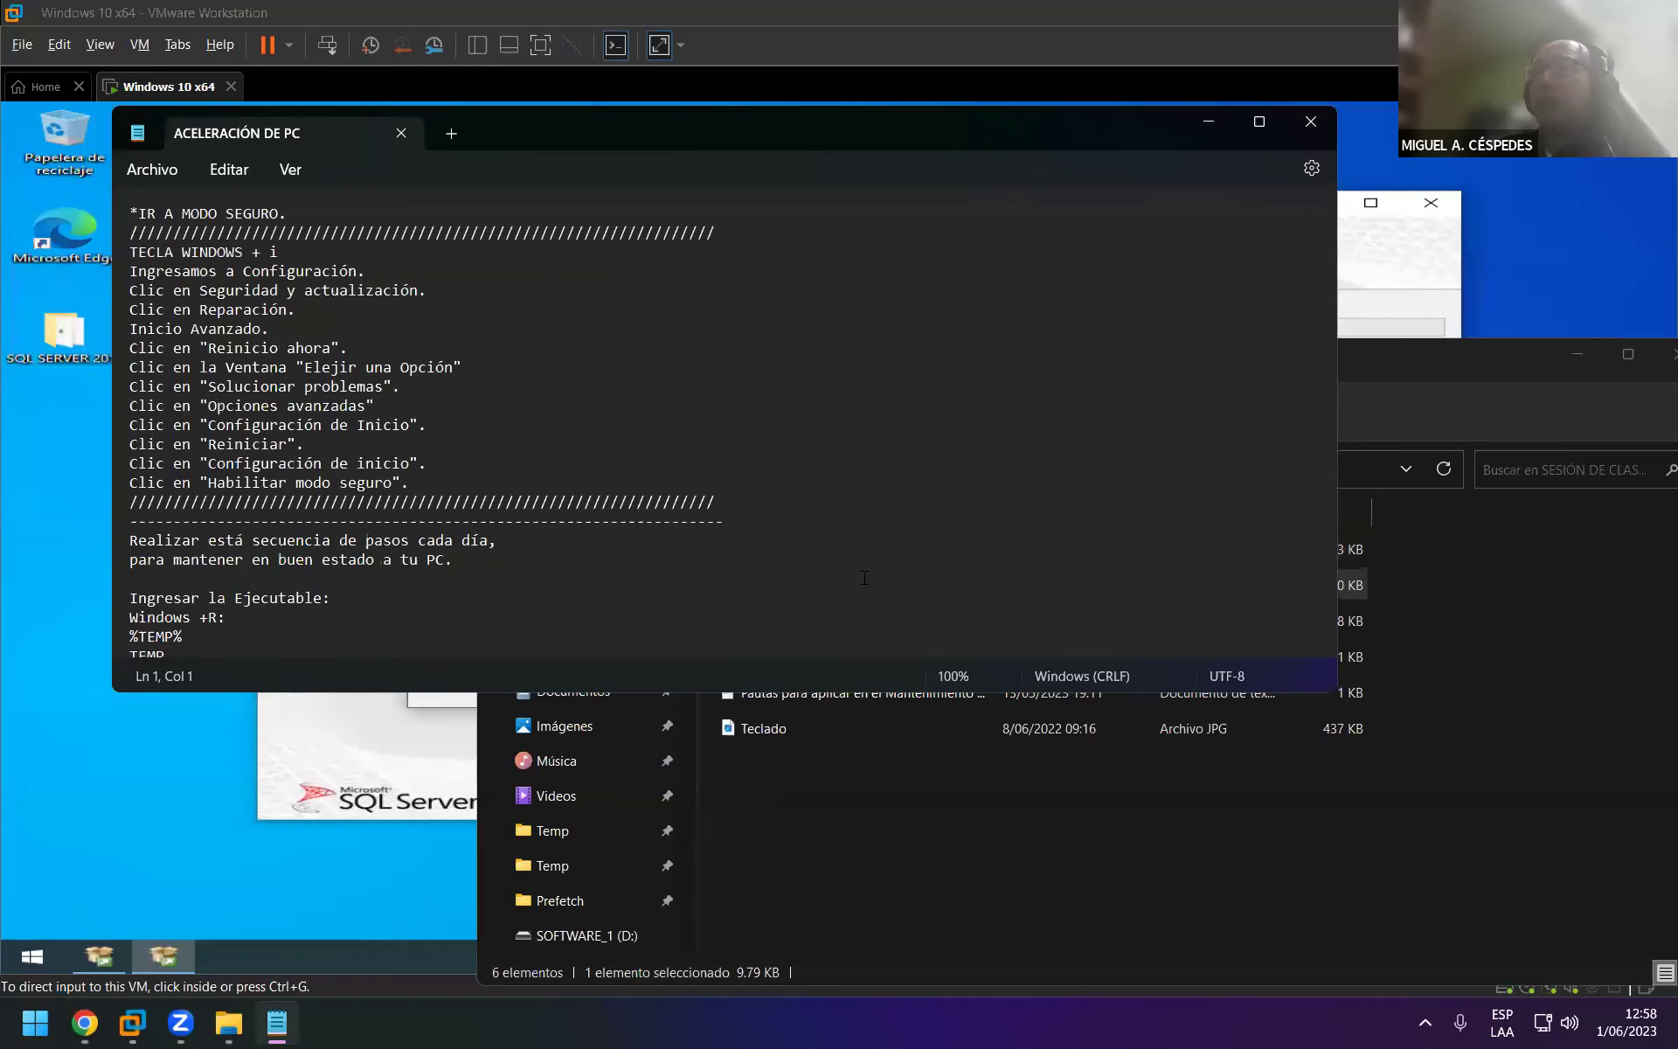
{"action": "scroll", "coordinate": [864, 577], "scroll_direction": "down", "scroll_amount": 8}
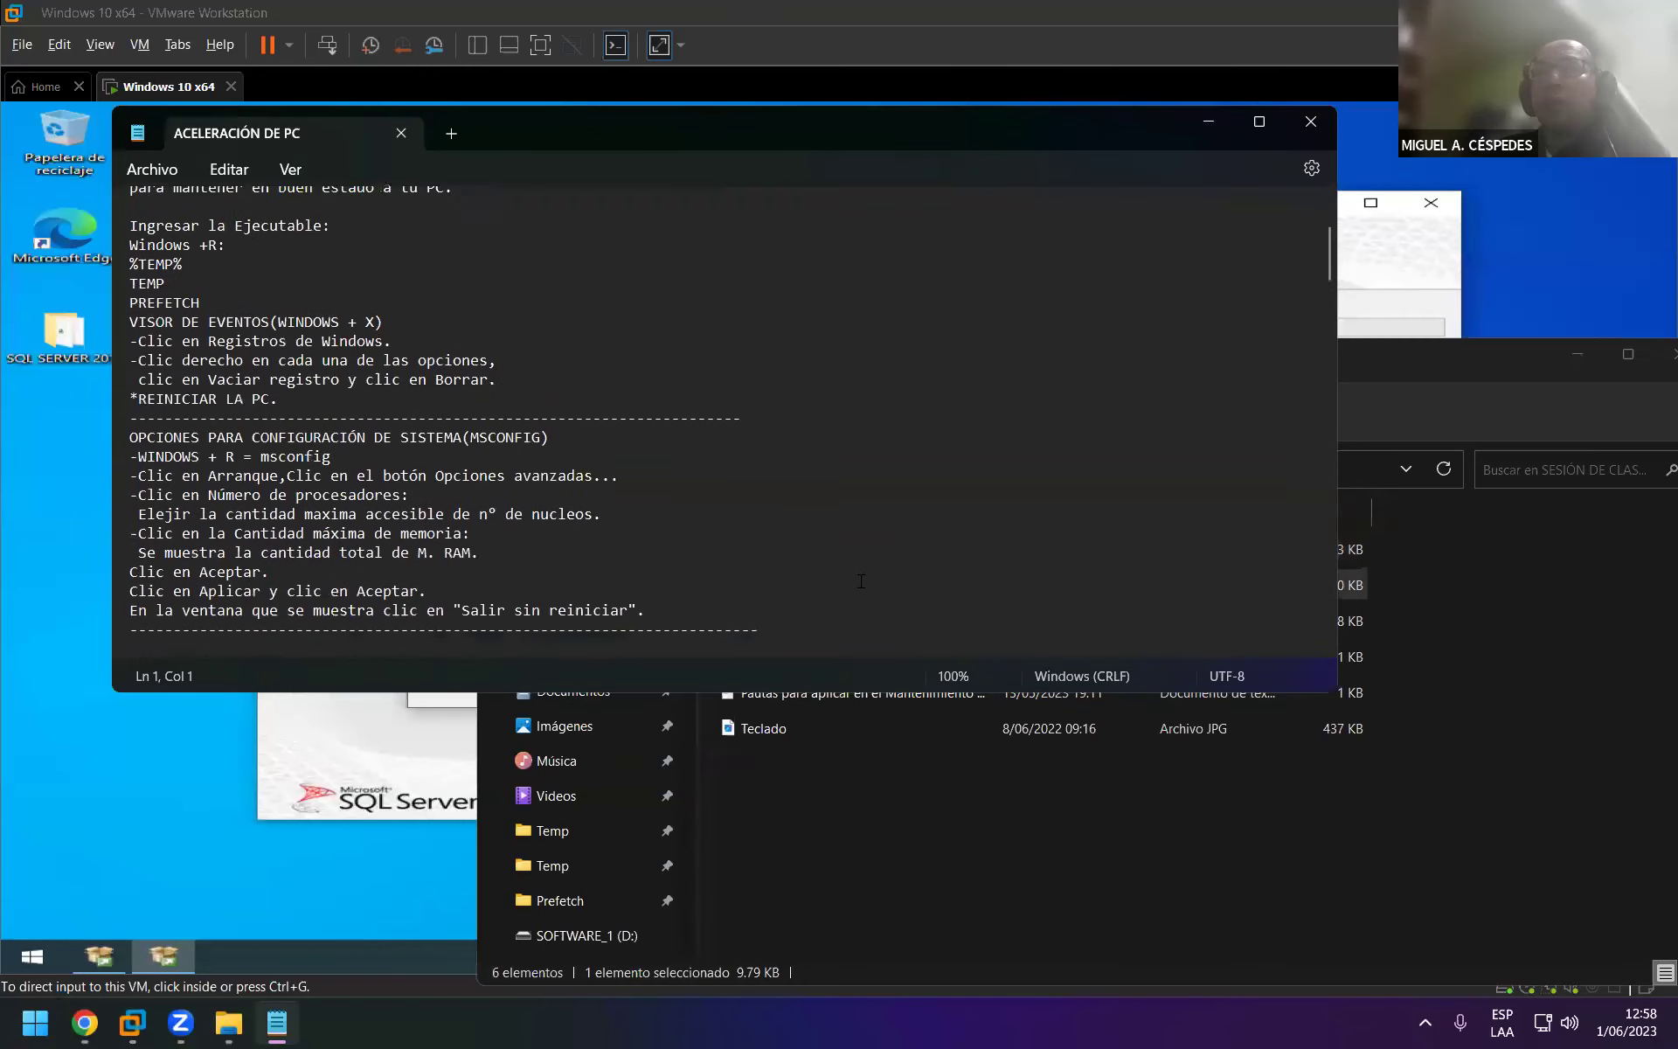
{"action": "scroll", "coordinate": [859, 583], "scroll_direction": "down", "scroll_amount": 14}
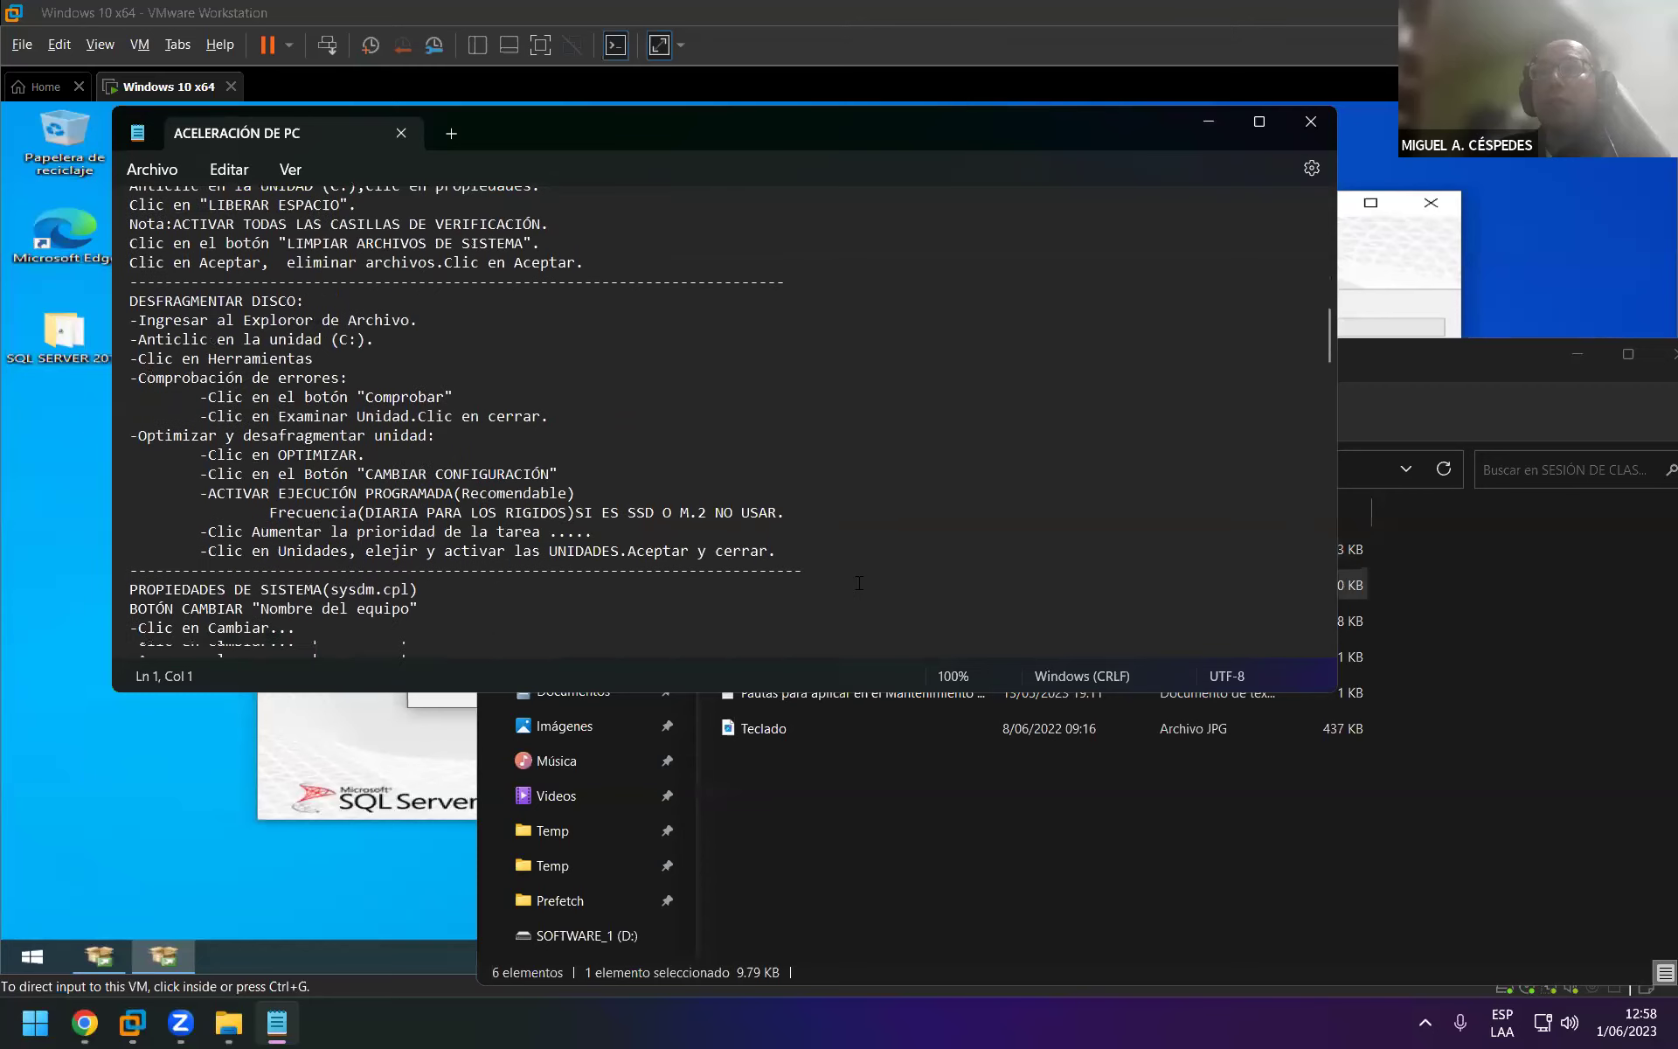
{"action": "left_click", "coordinate": [1308, 129]}
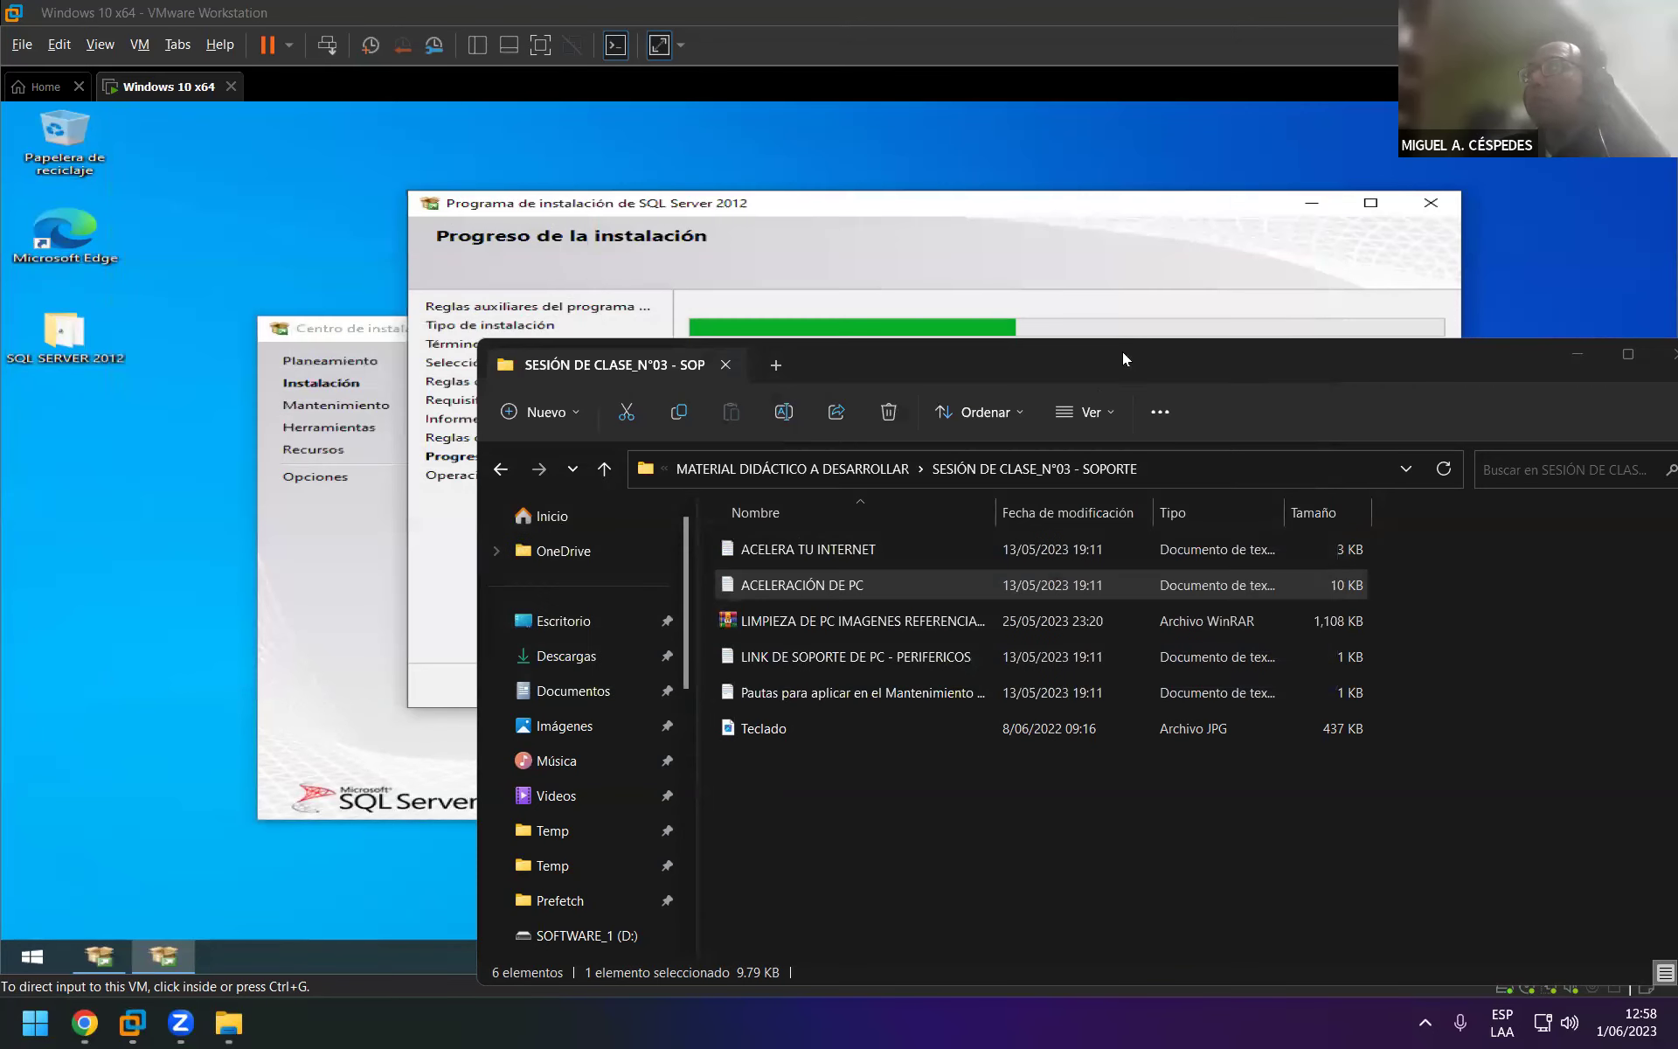
Shift File Explorer slightly down-right to reveal the installer's Install_sql_tools status line.
{"action": "left_click_drag", "start_coordinate": [1117, 367], "coordinate": [1131, 385]}
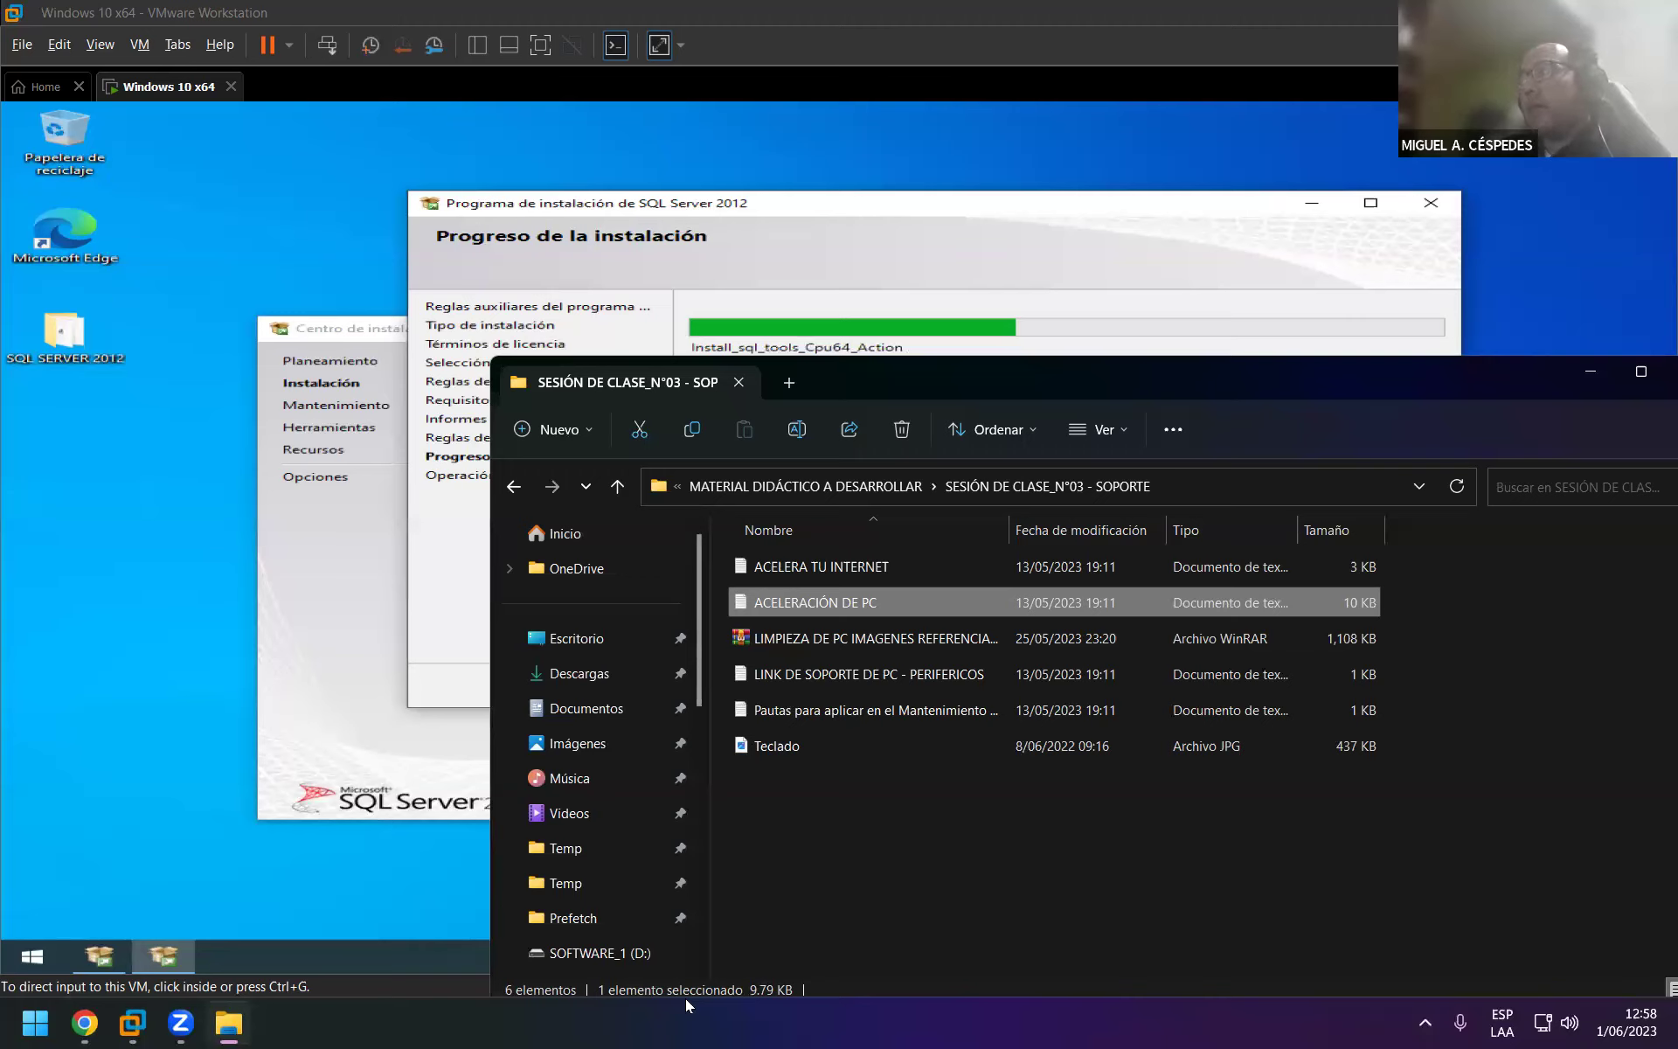
Close File Explorer and nudge the setup window left while installation finishes with every feature Correcta.
{"action": "key", "text": "alt+F4"}
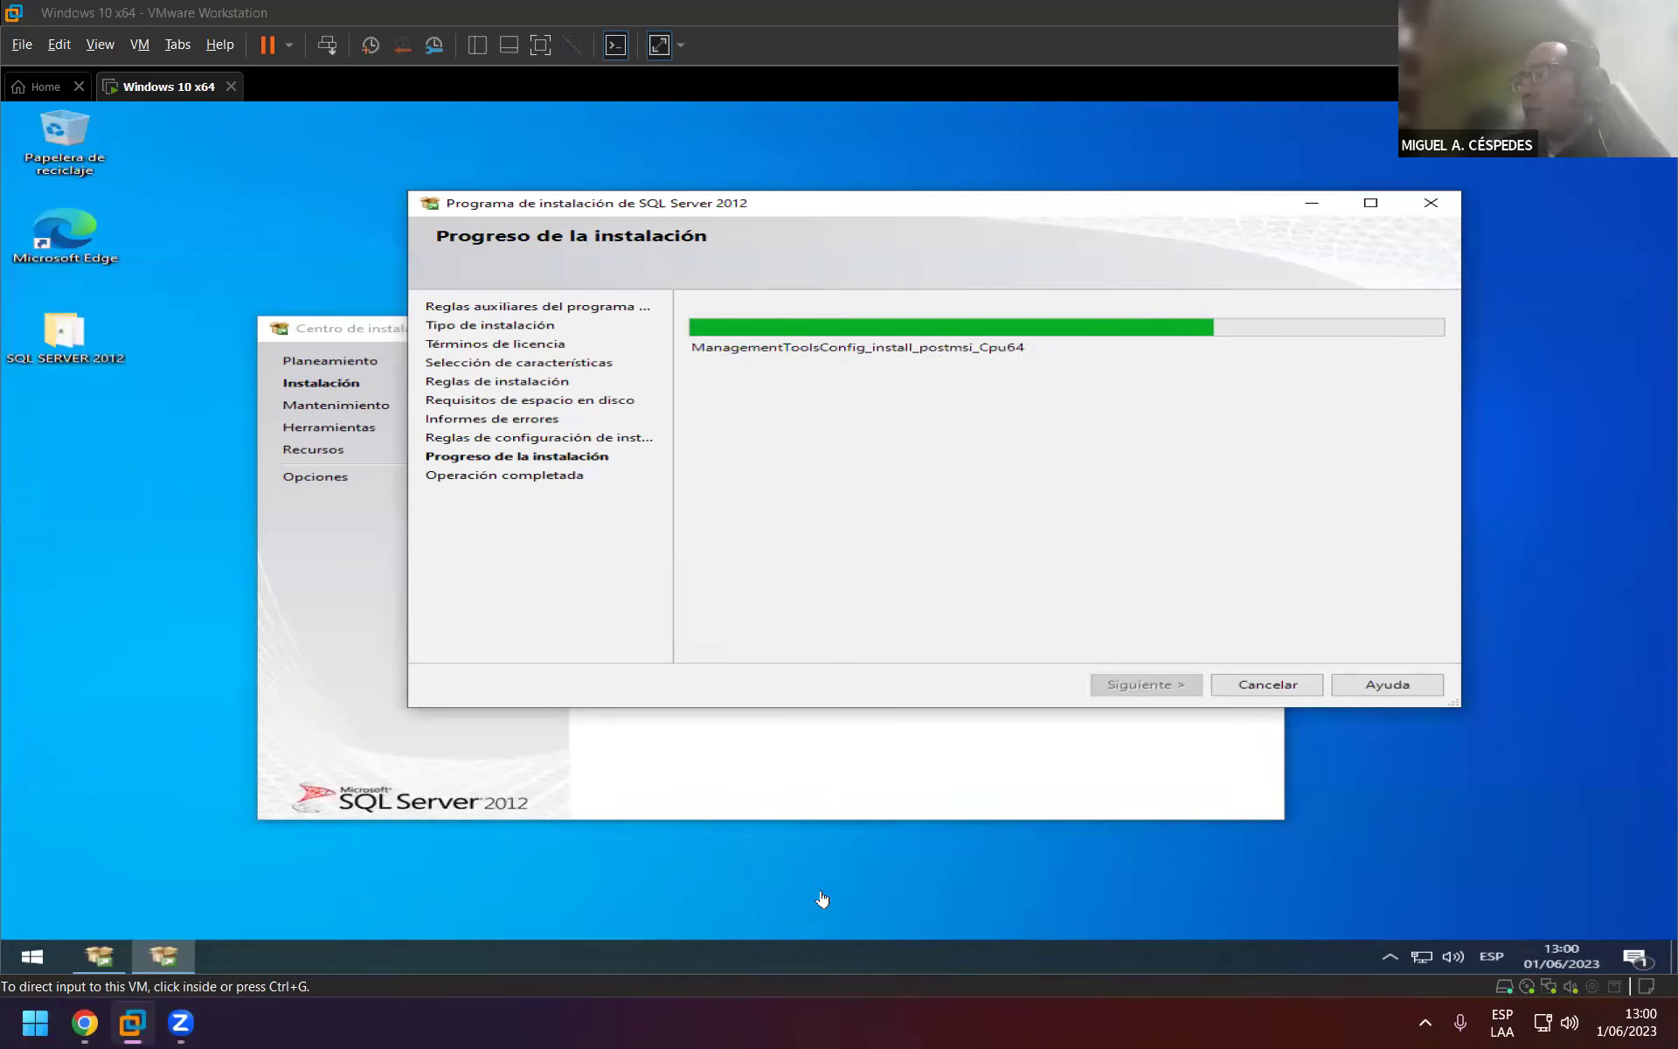
{"action": "mouse_move", "coordinate": [914, 211]}
{"action": "left_mouse_down"}
{"action": "mouse_move", "coordinate": [831, 184]}
{"action": "mouse_move", "coordinate": [932, 170]}
{"action": "mouse_move", "coordinate": [910, 187]}
{"action": "left_mouse_up"}
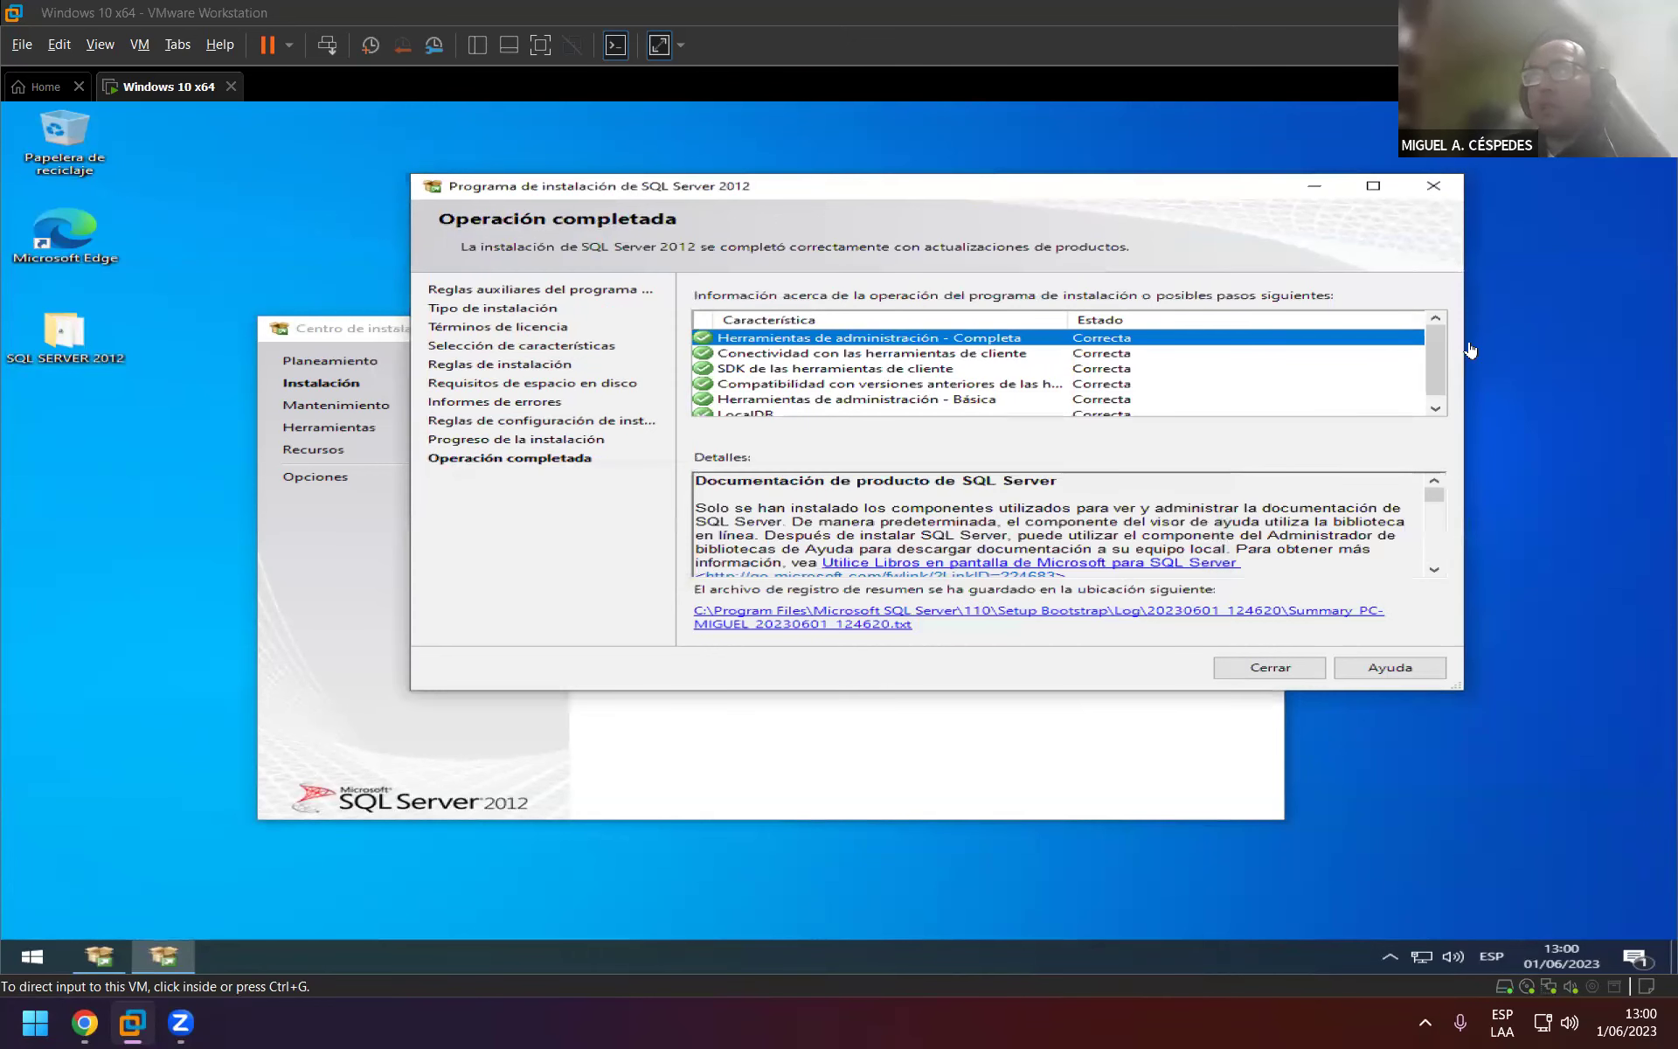
Review the completed setup results, then close the setup wizard and the SQL Server installation center.
{"action": "left_click", "coordinate": [1442, 362]}
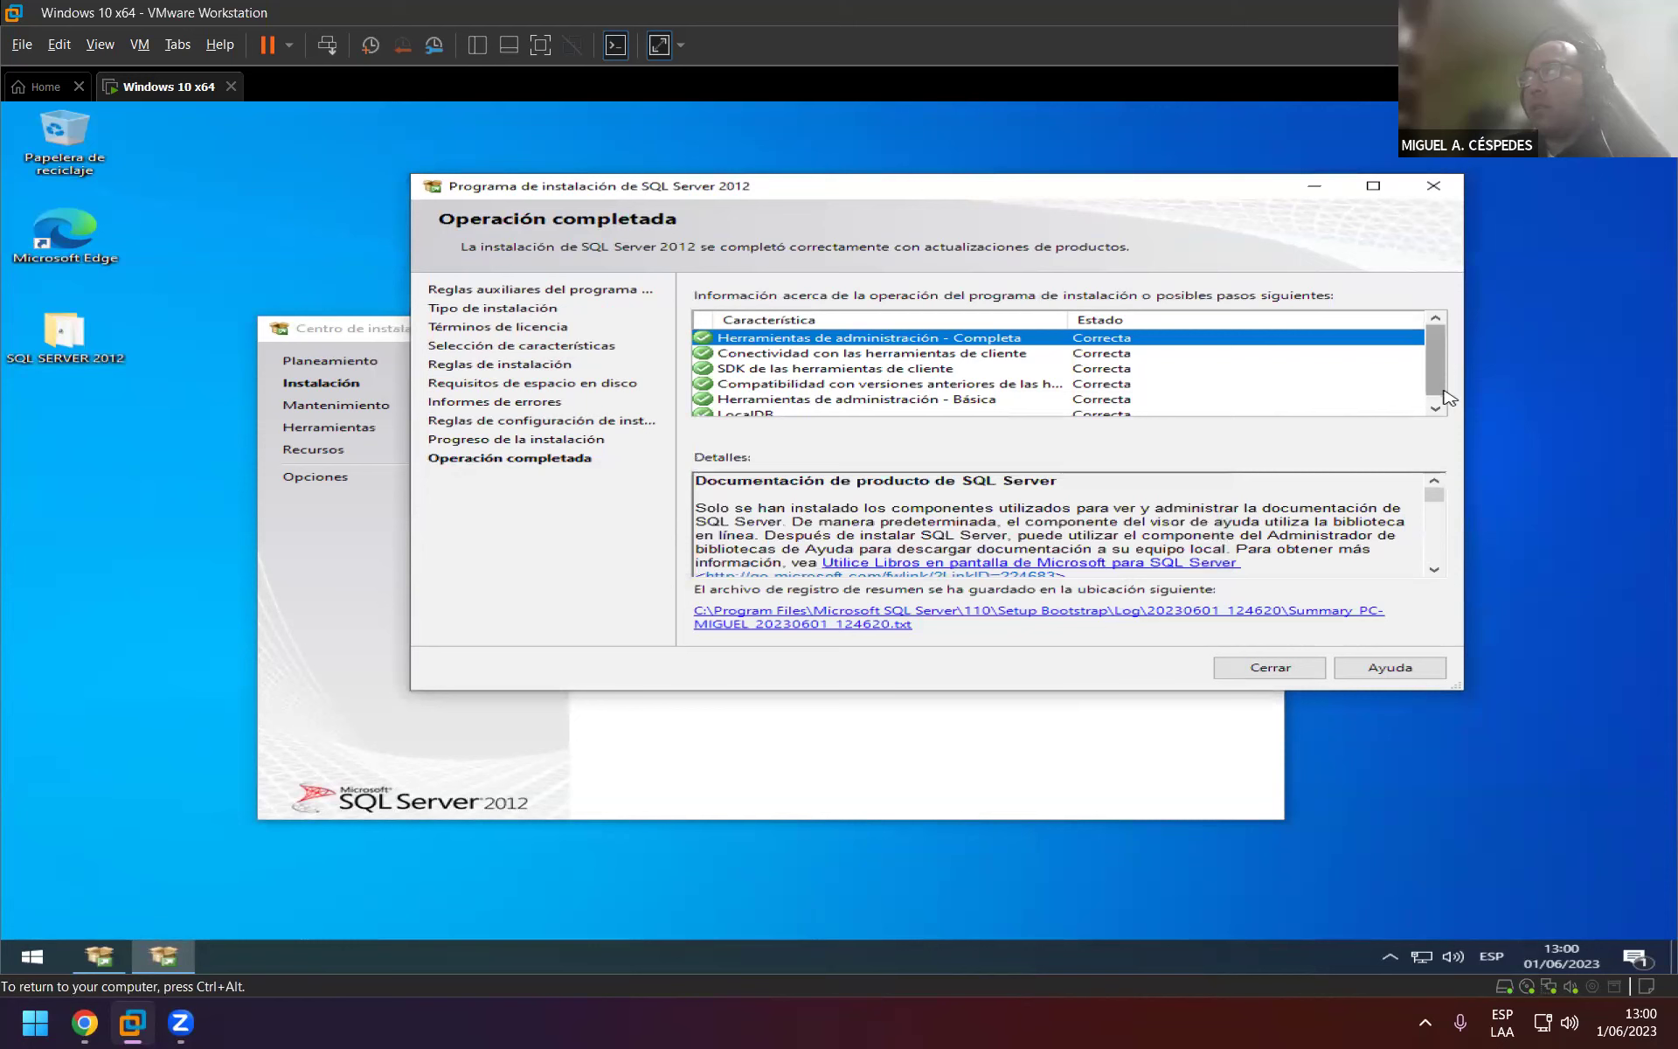
{"action": "left_click", "coordinate": [1437, 410]}
{"action": "scroll", "coordinate": [1439, 413], "scroll_direction": "up", "scroll_amount": 1}
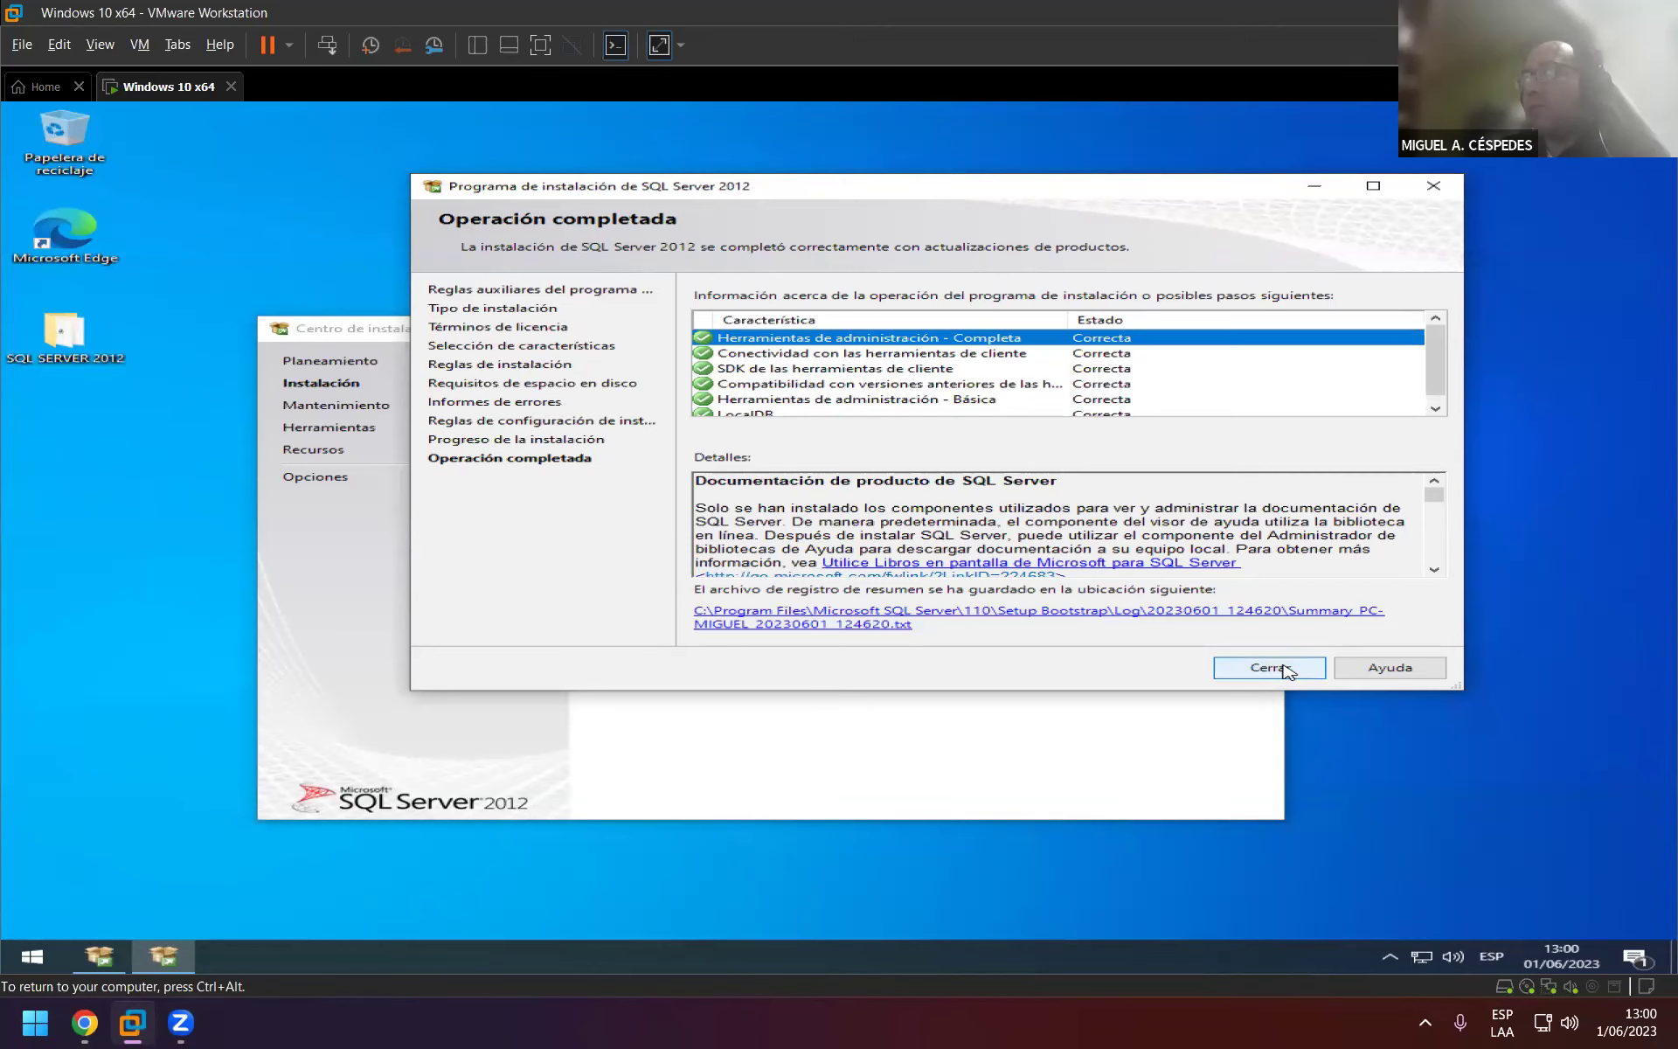
{"action": "left_click", "coordinate": [1283, 669]}
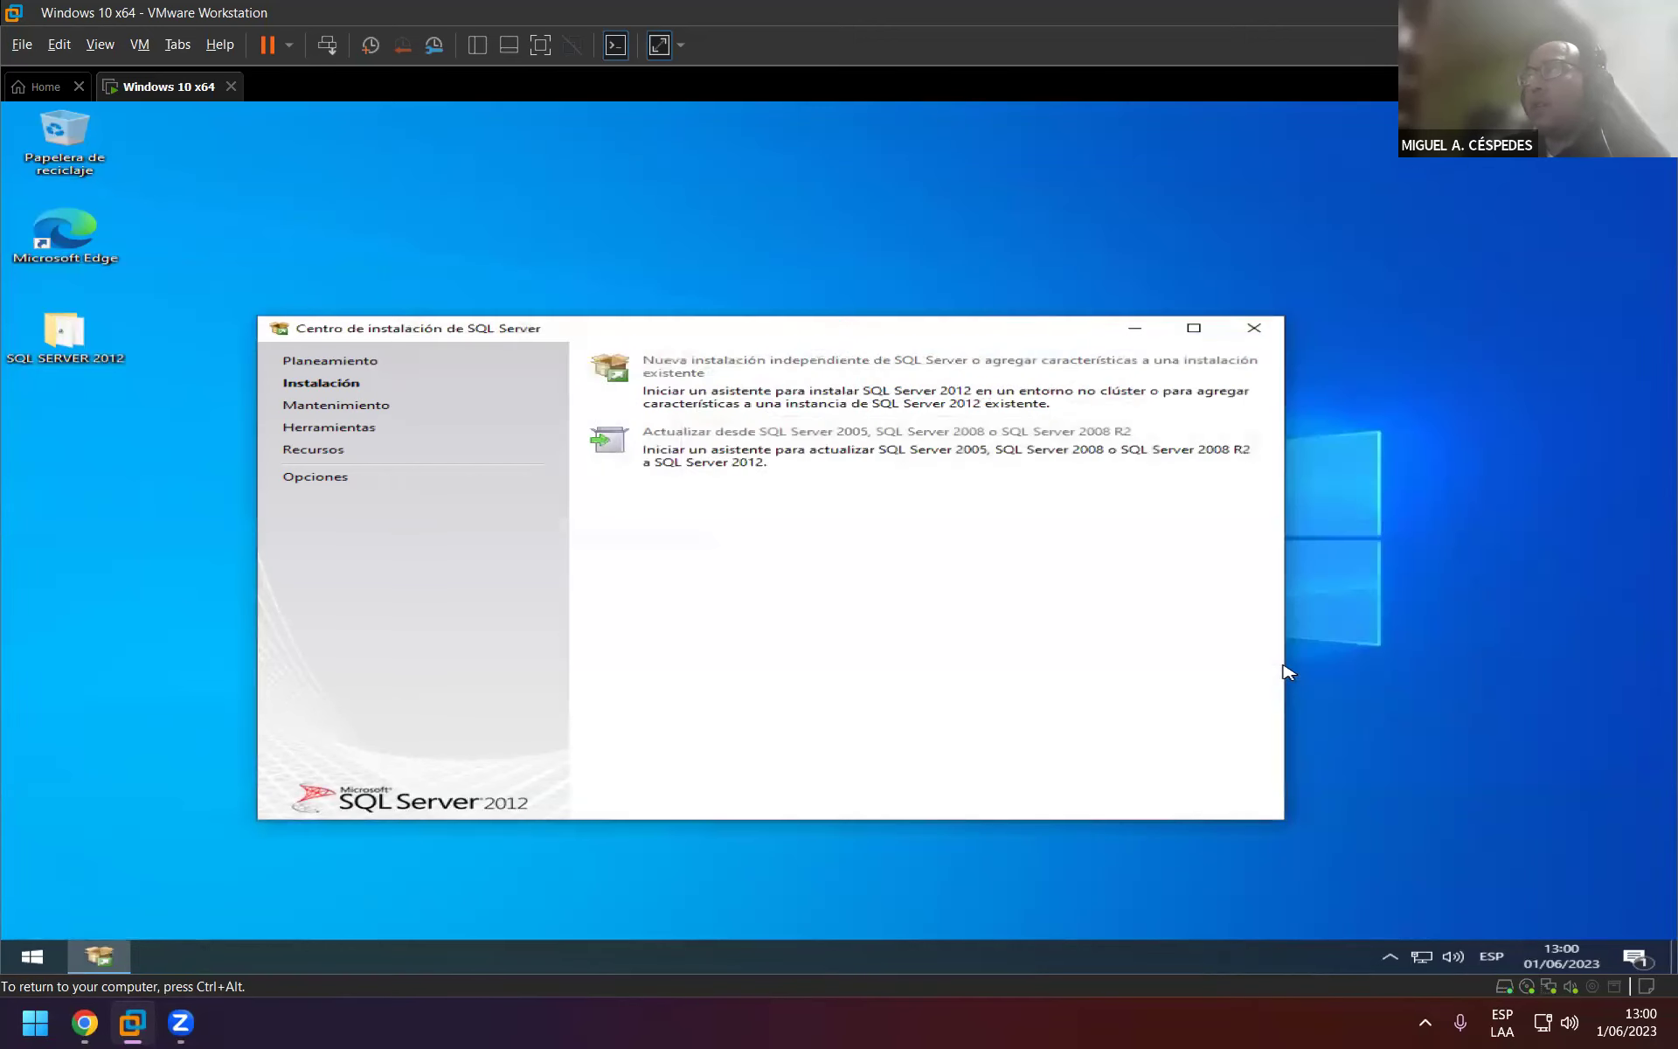
{"action": "left_click", "coordinate": [1257, 332]}
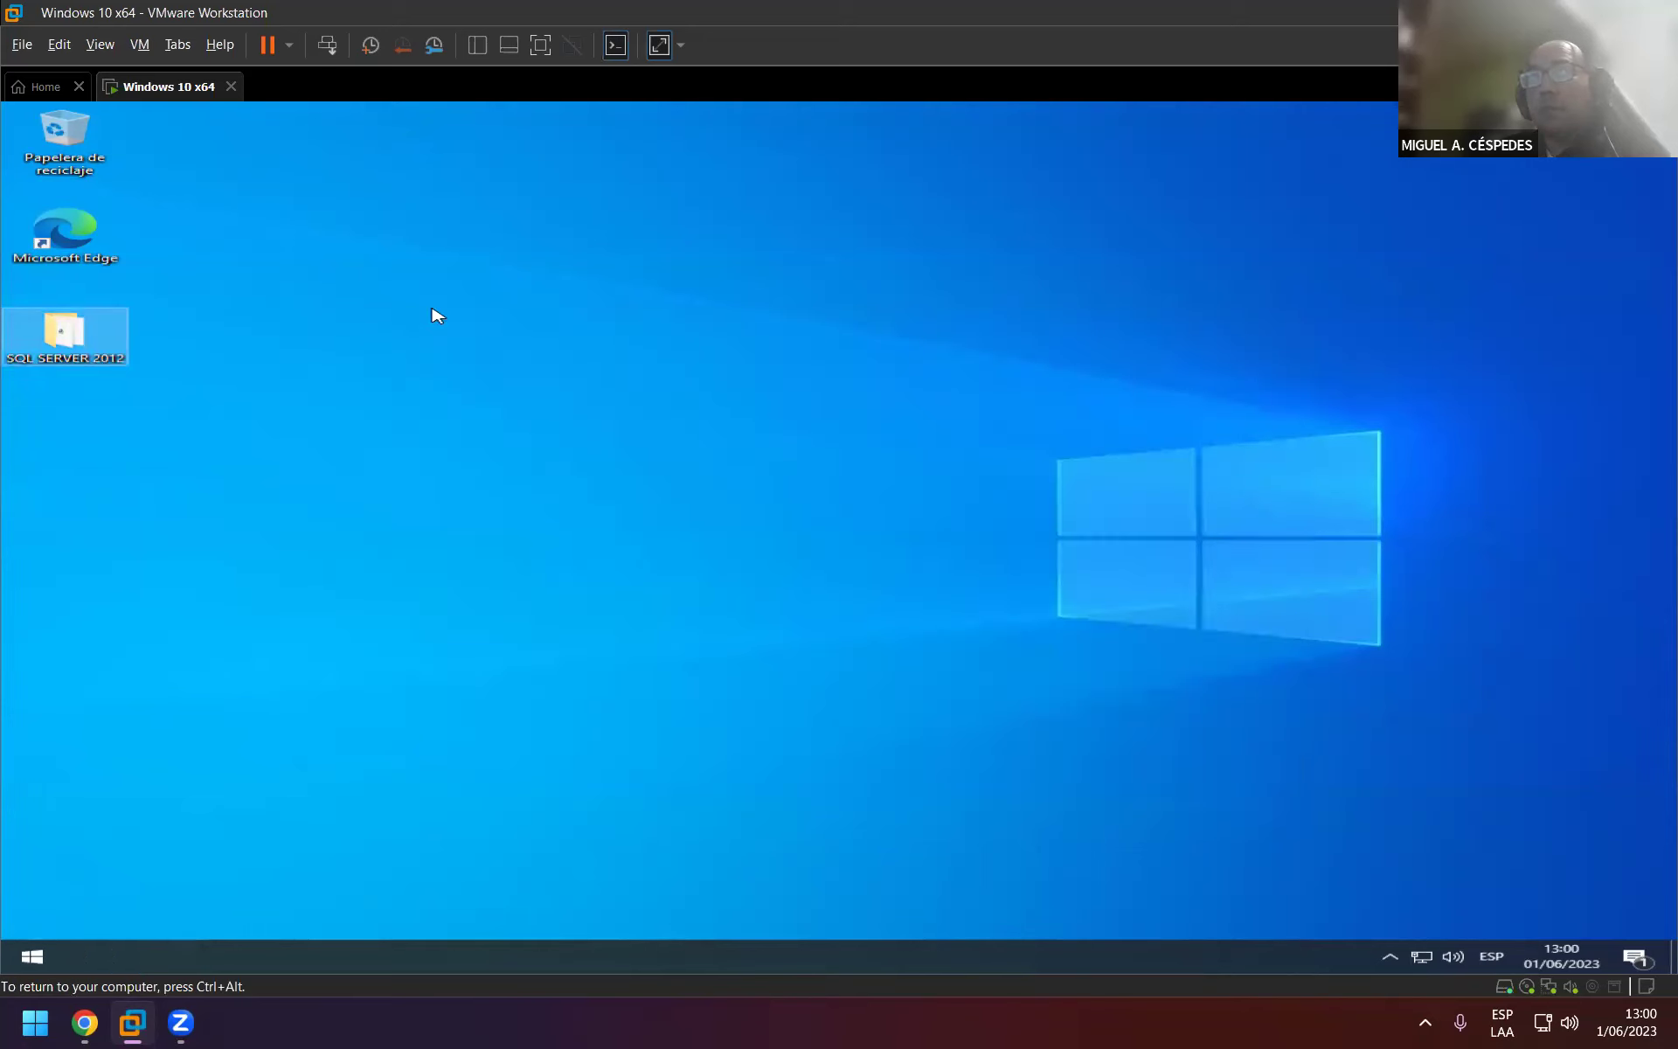
Refresh the now-empty VM desktop.
{"action": "right_click", "coordinate": [329, 273]}
{"action": "left_click", "coordinate": [479, 321]}
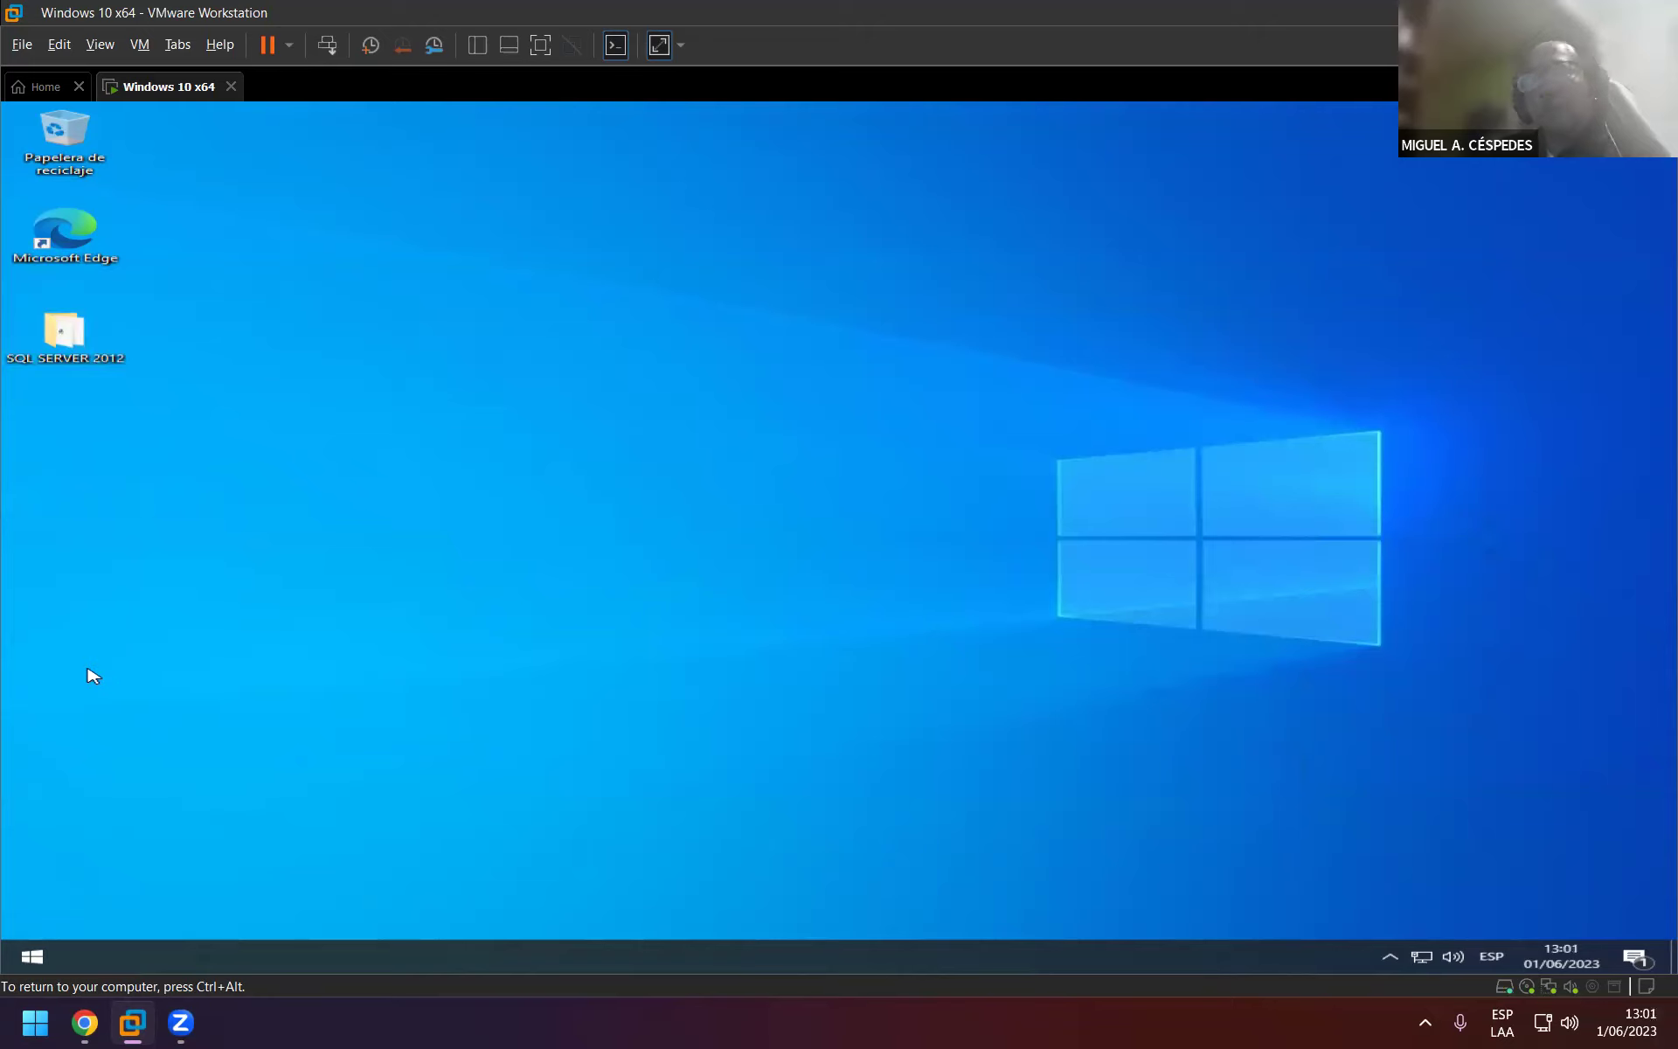
{"action": "key", "text": "super"}
Search the Start menu for 'sql' to find SQL Server Management Studio.
{"action": "type", "text": "s"}
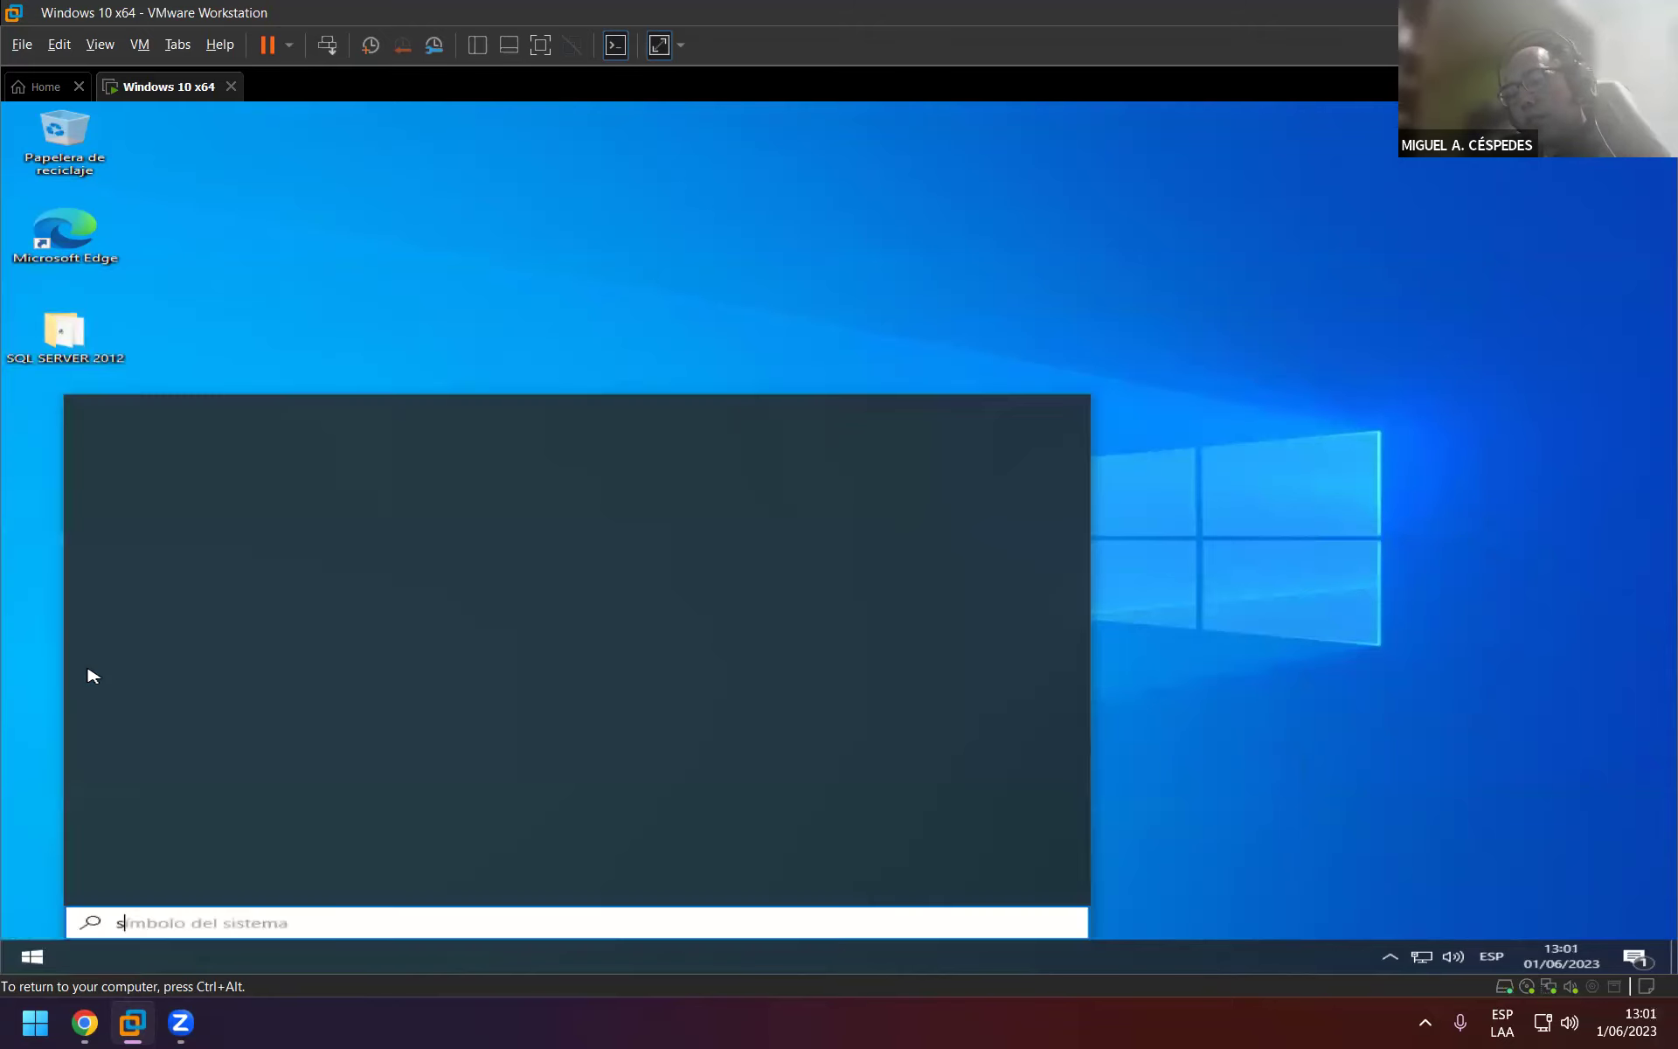
{"action": "type", "text": "ql"}
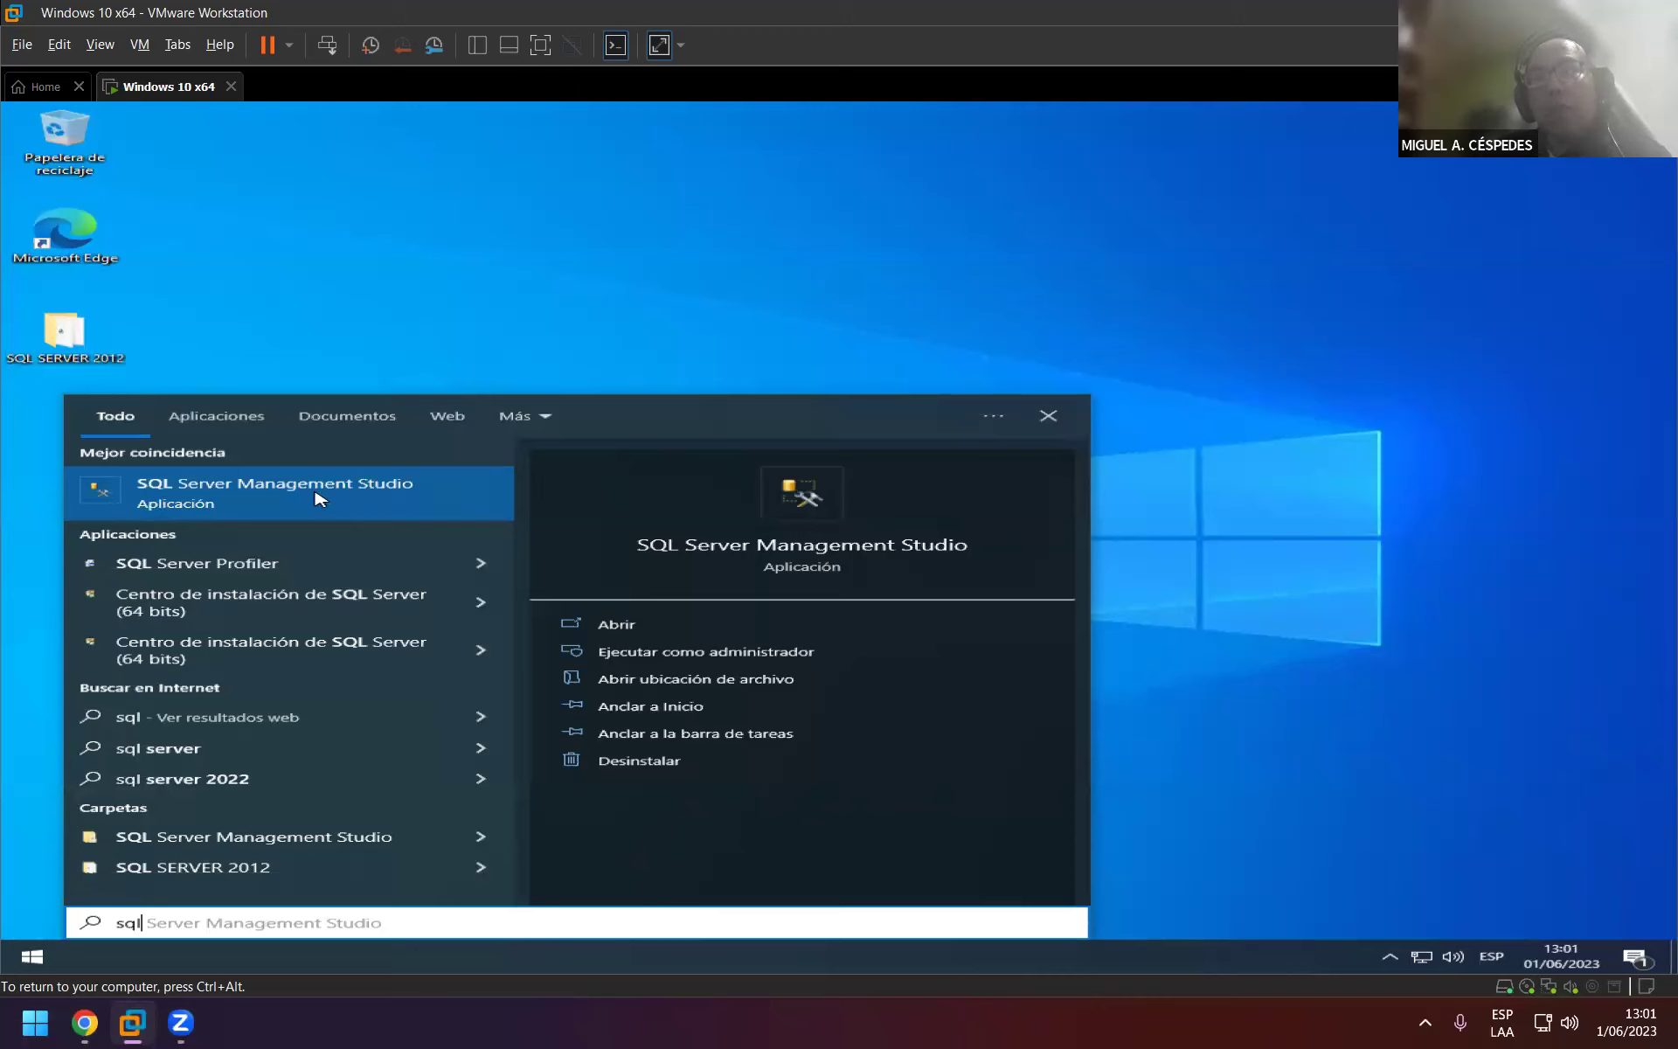
Launch SQL Server Management Studio and try SQL Server authentication in the connect dialog.
{"action": "left_click", "coordinate": [445, 500]}
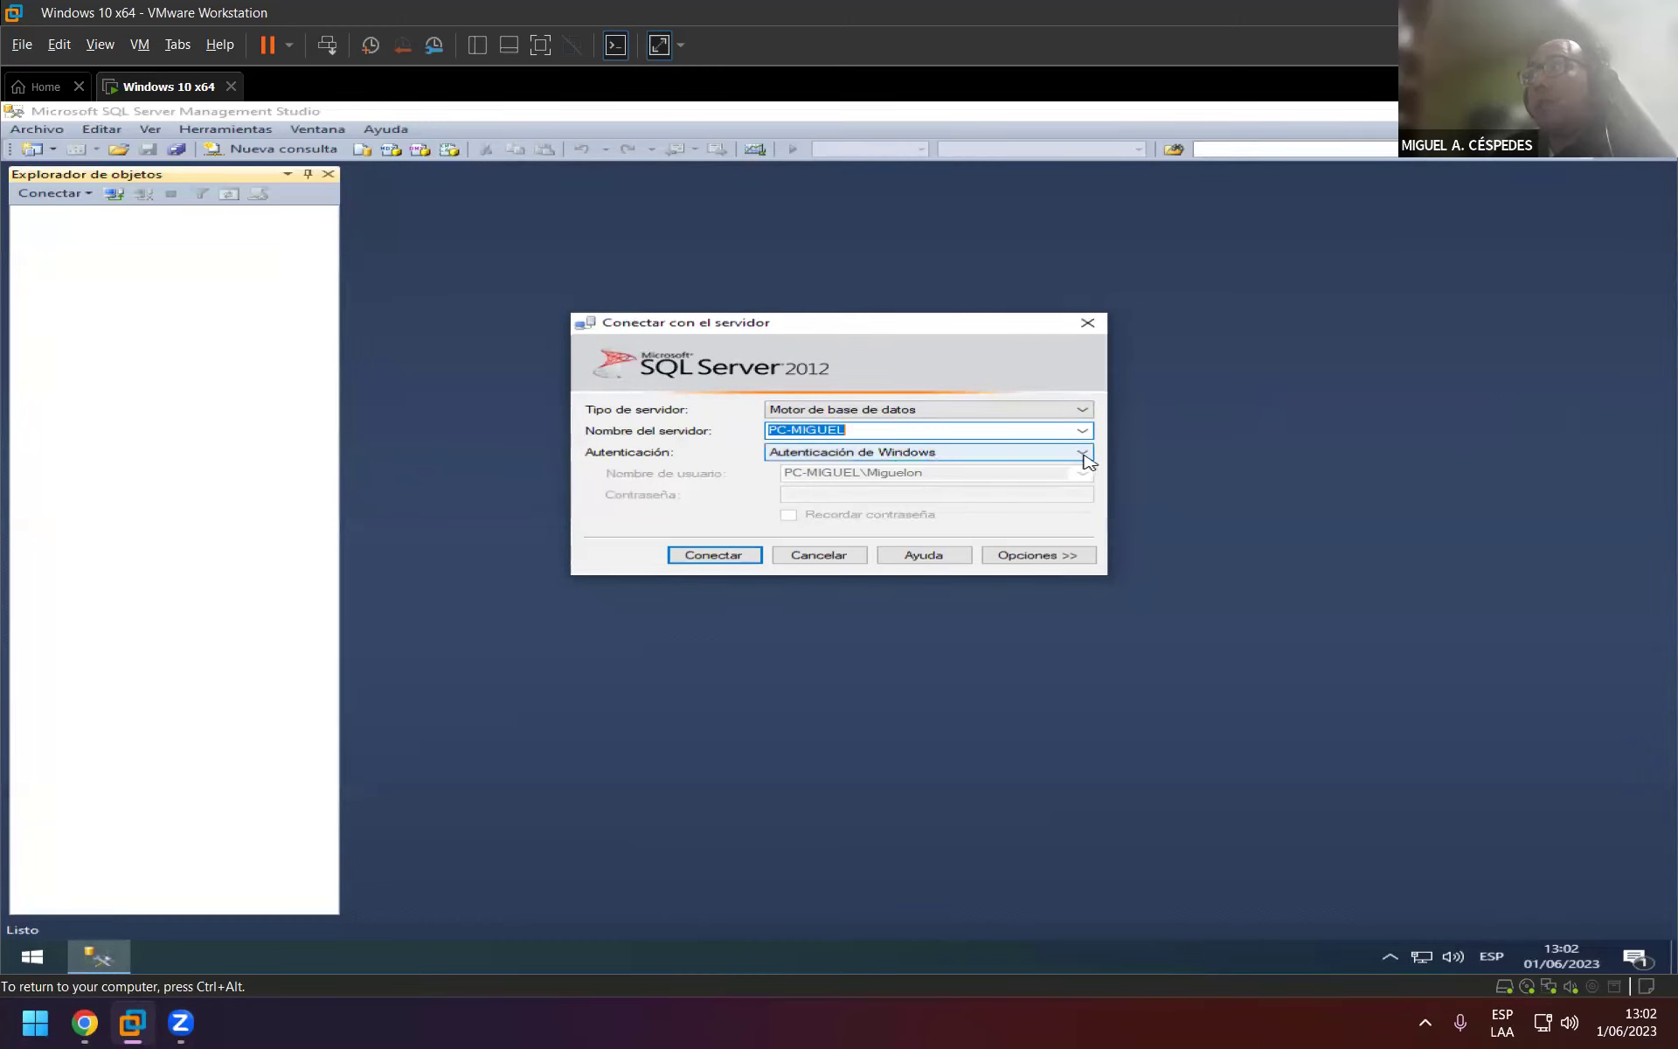
{"action": "left_click", "coordinate": [1082, 455]}
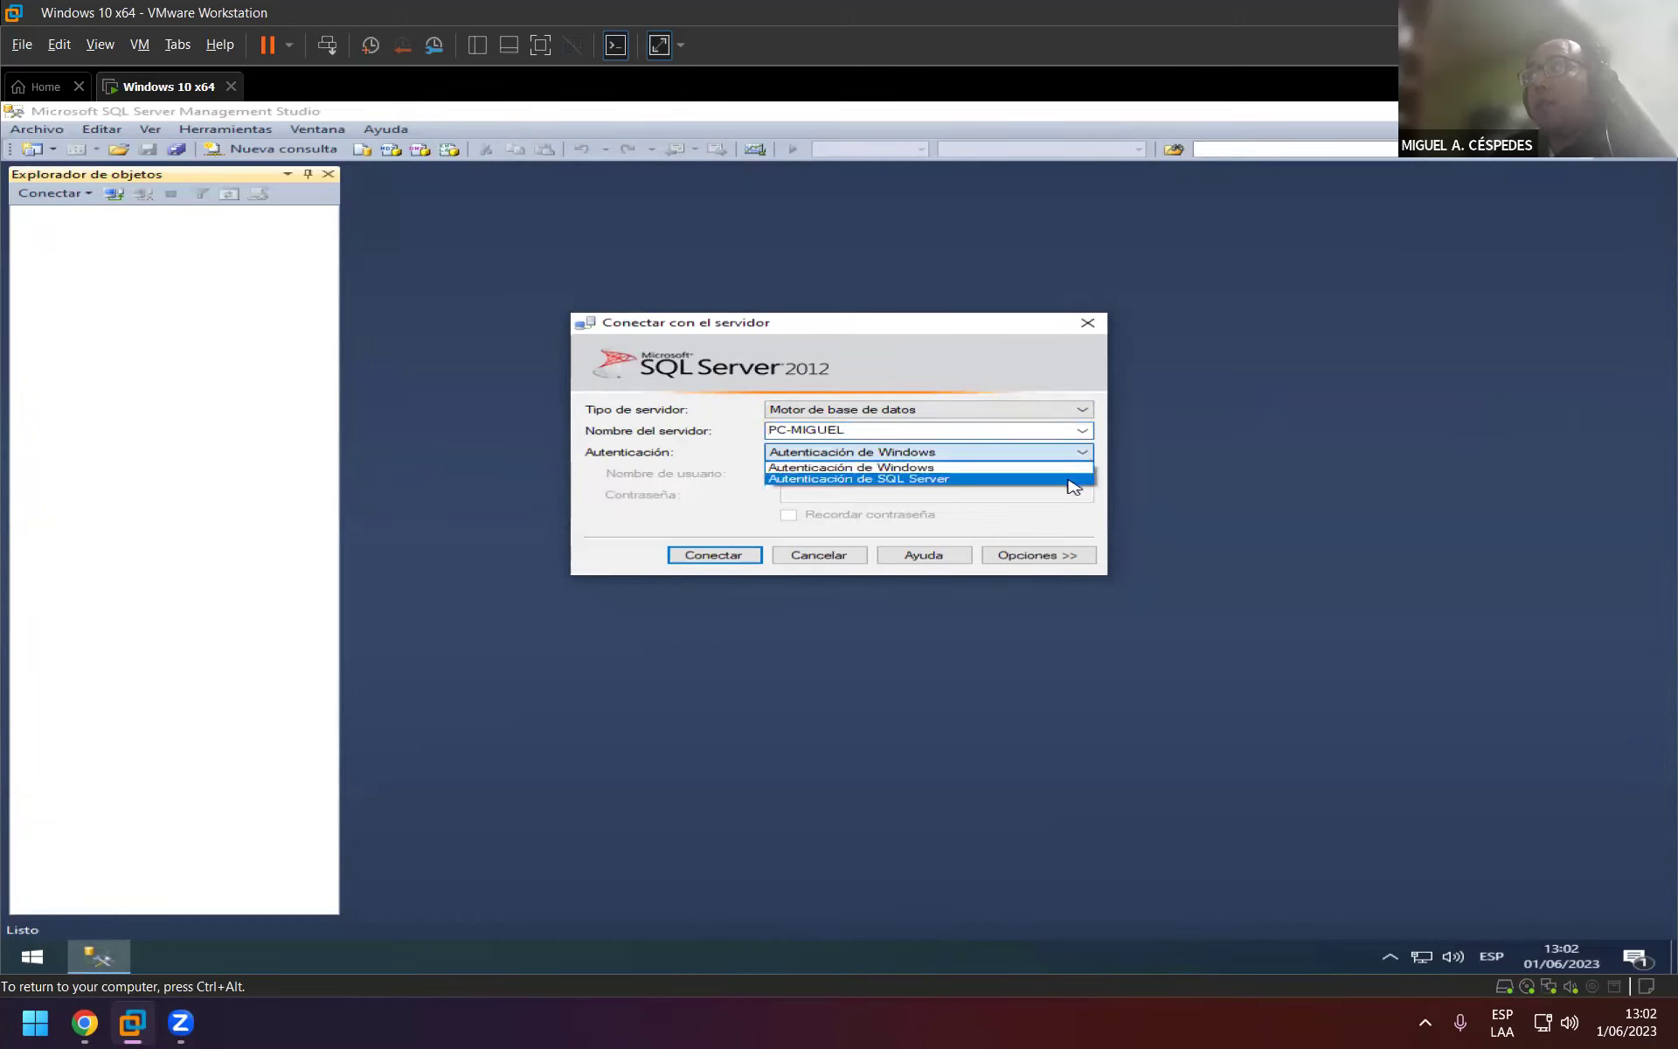
{"action": "left_click", "coordinate": [1073, 479]}
{"action": "left_click", "coordinate": [937, 473]}
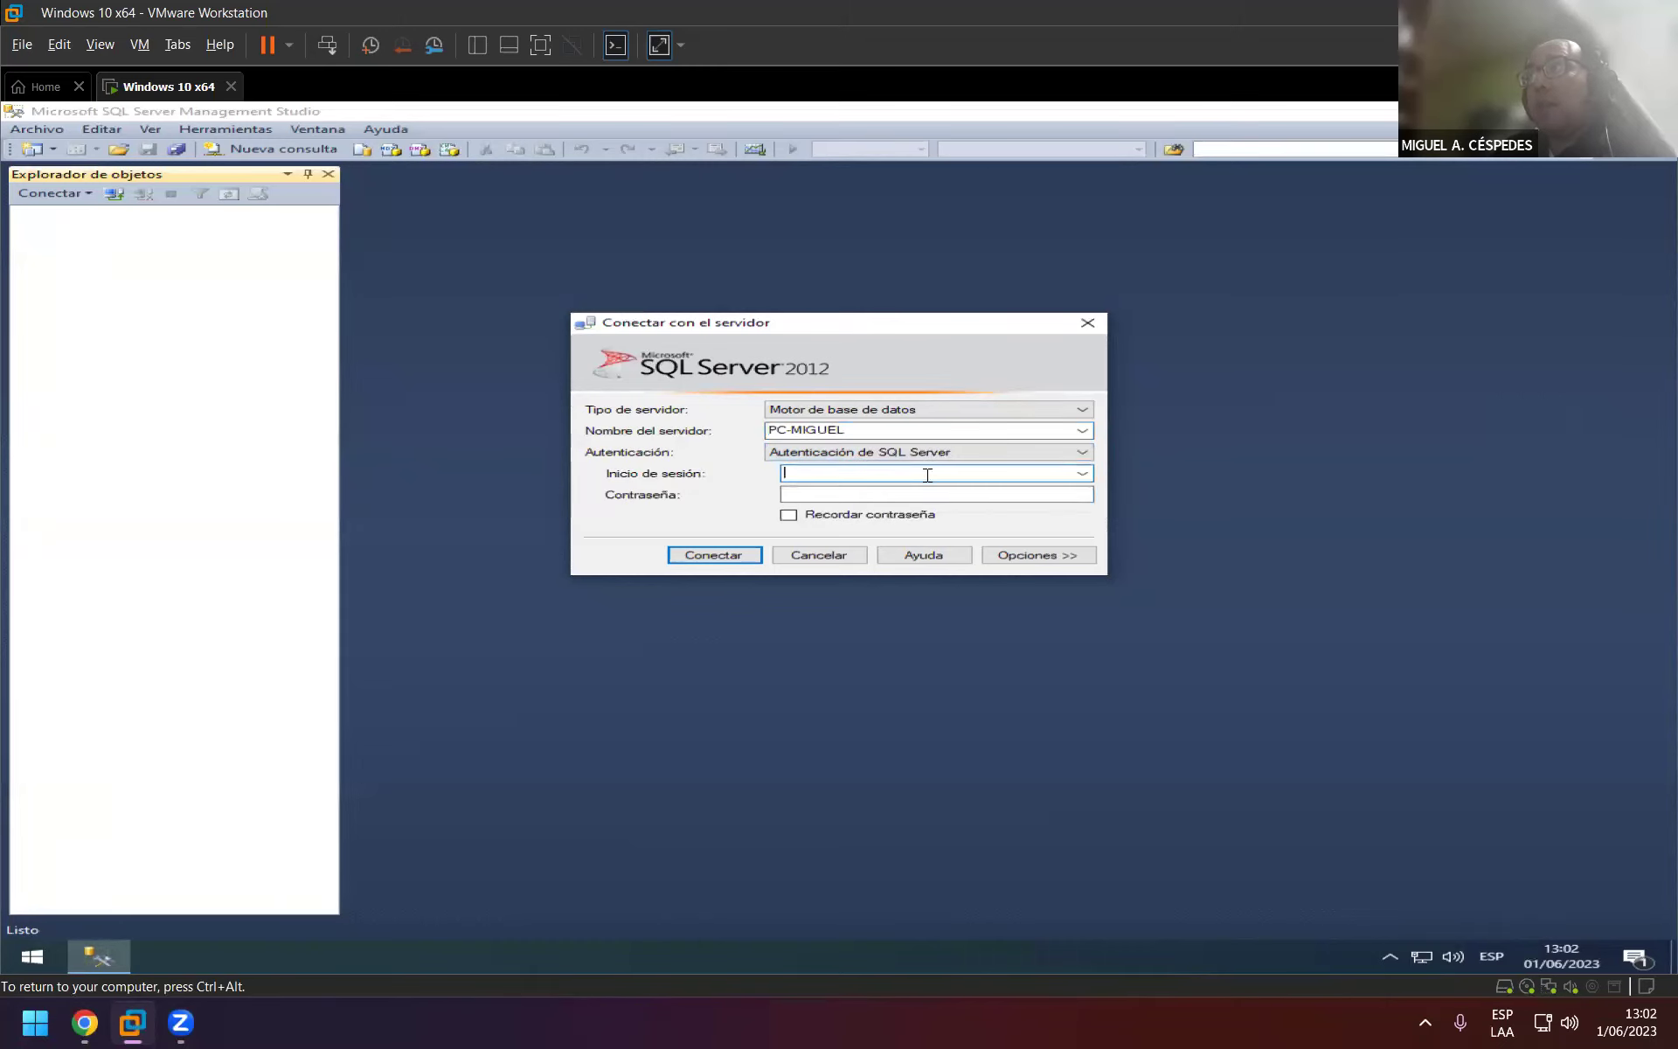
{"action": "left_click", "coordinate": [918, 488]}
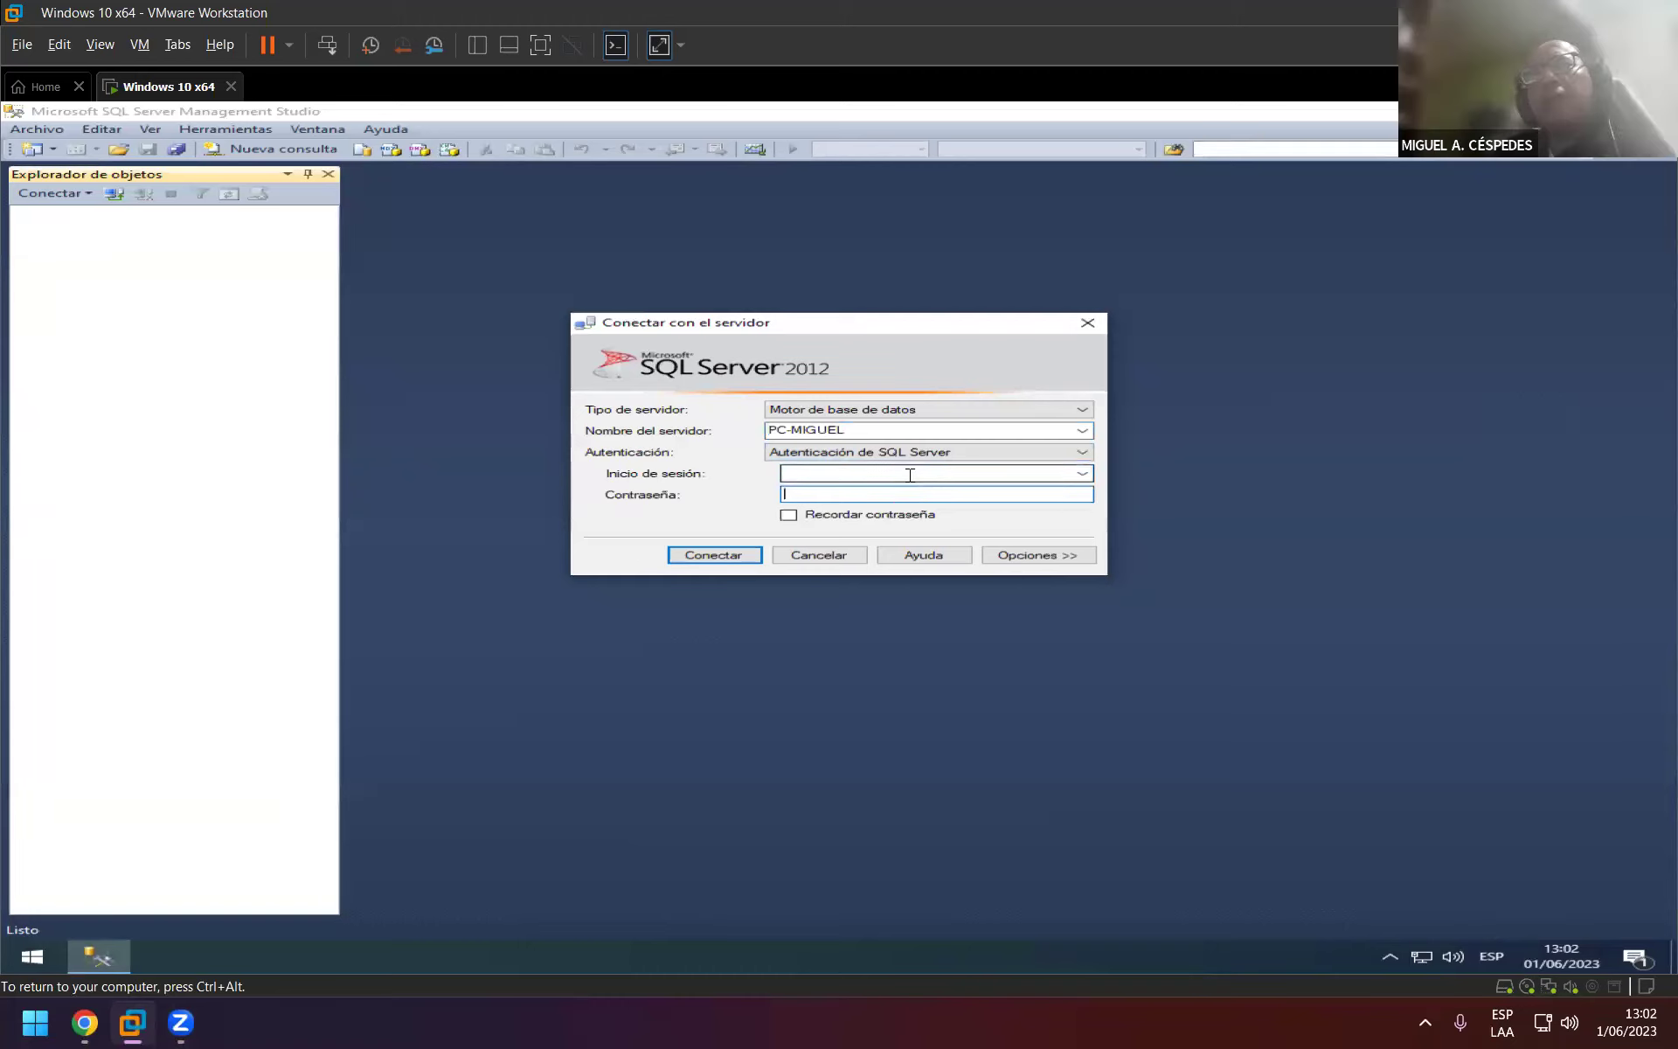
{"action": "left_click", "coordinate": [910, 475]}
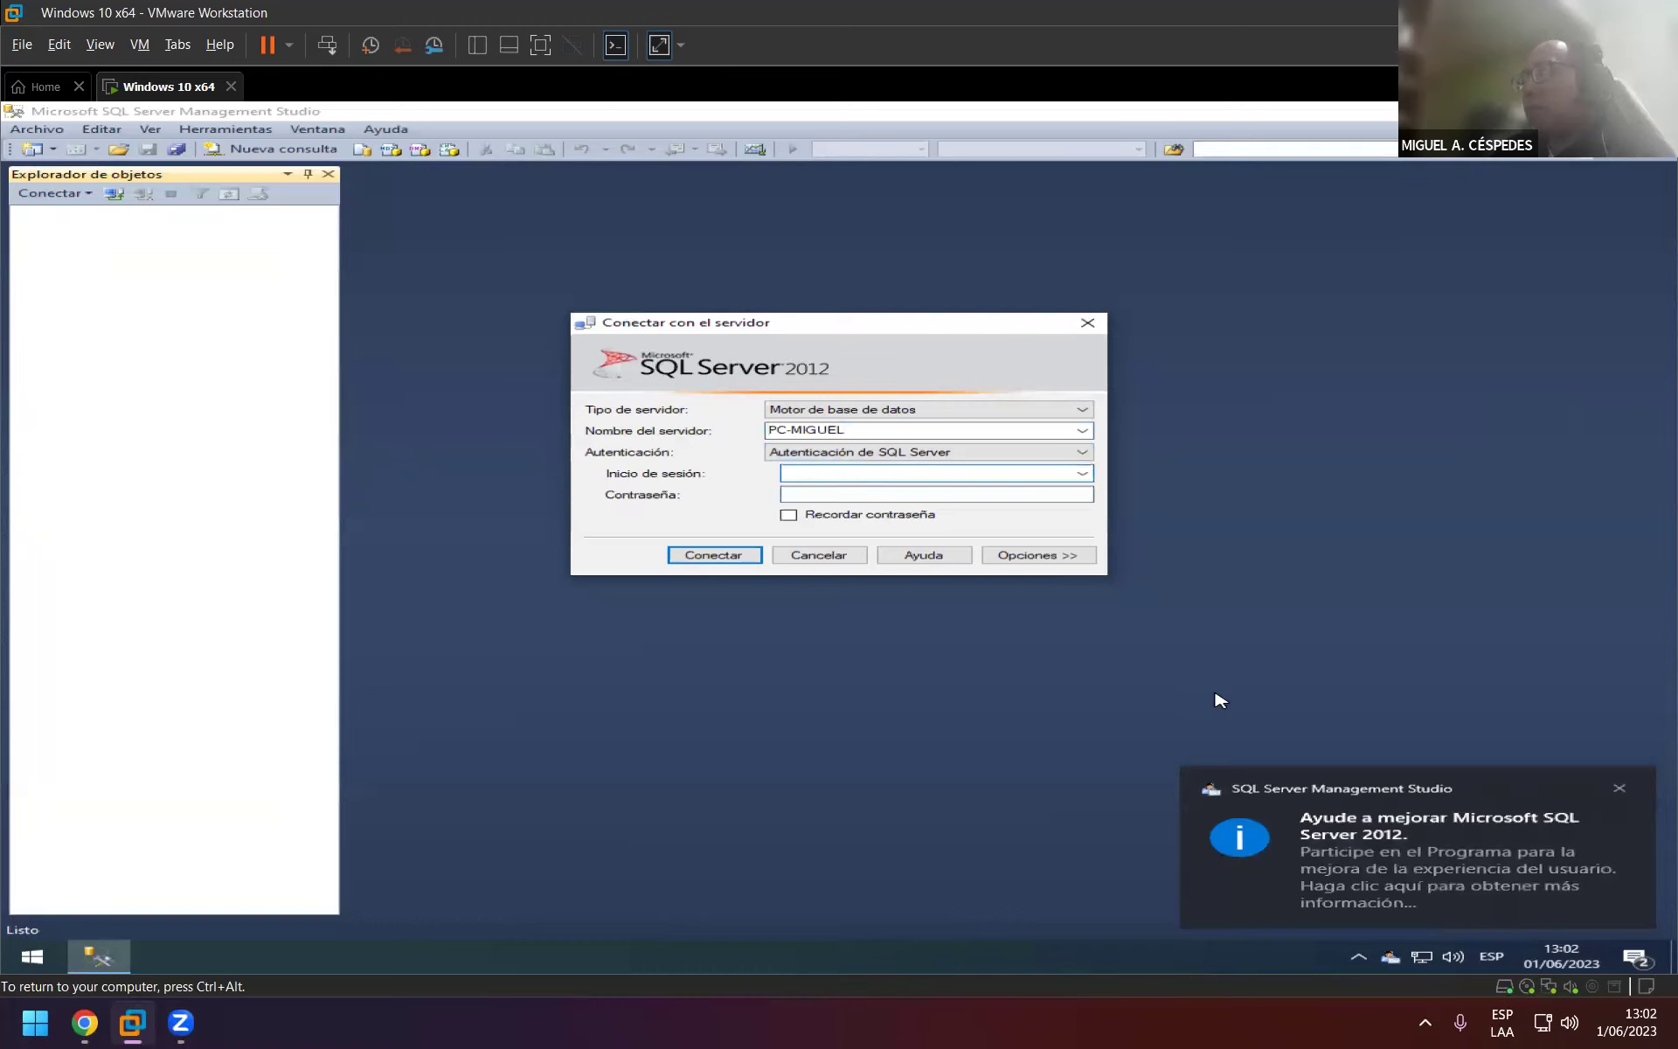
Revert to Autenticación de Windows and connect to the local database engine.
{"action": "left_click", "coordinate": [1619, 789]}
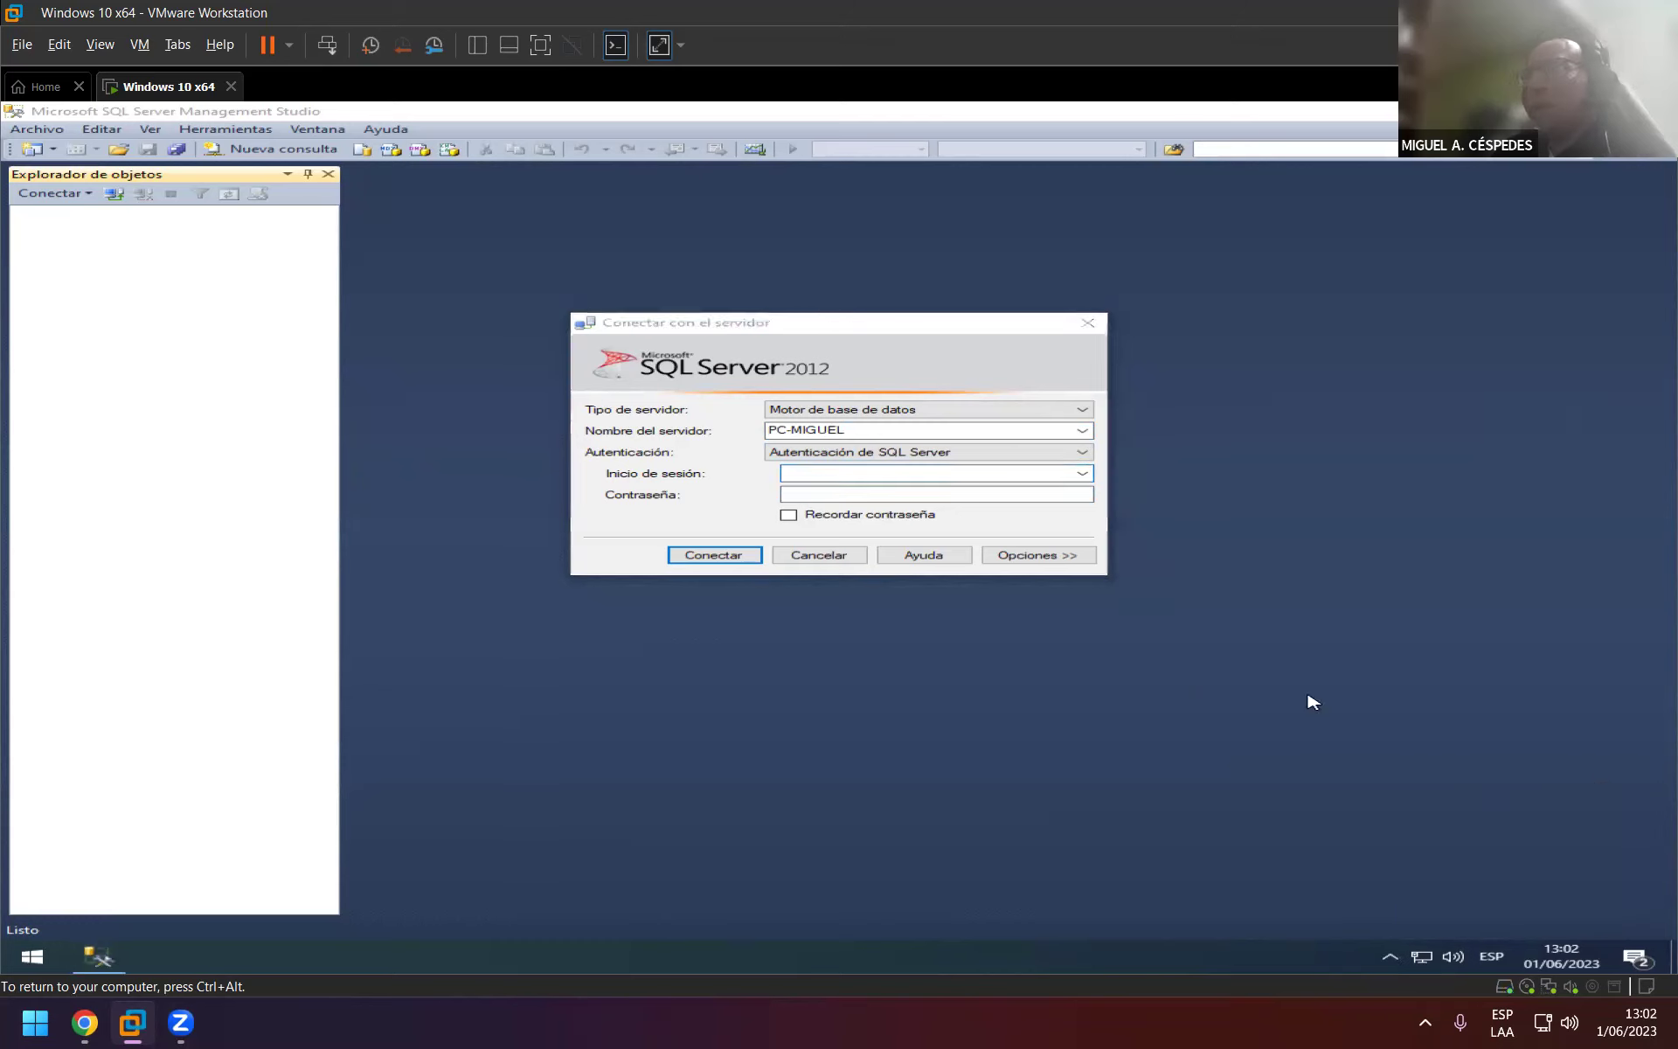
{"action": "left_click", "coordinate": [849, 478]}
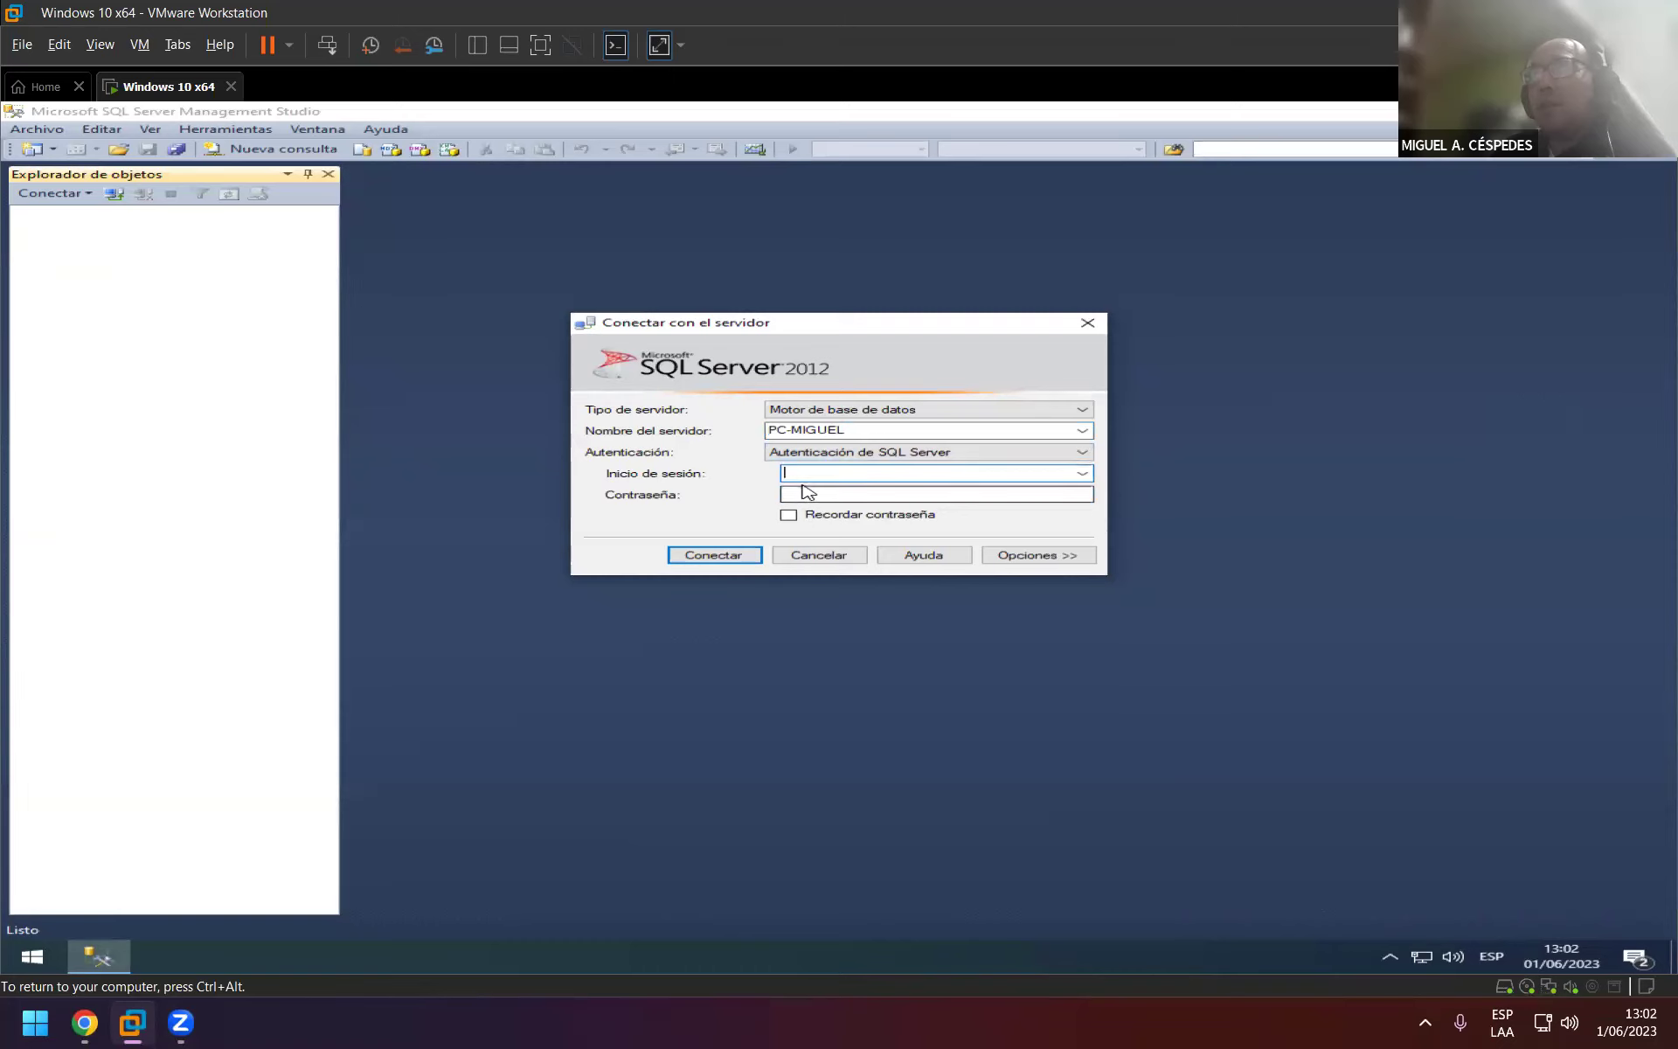
{"action": "left_click", "coordinate": [1083, 474]}
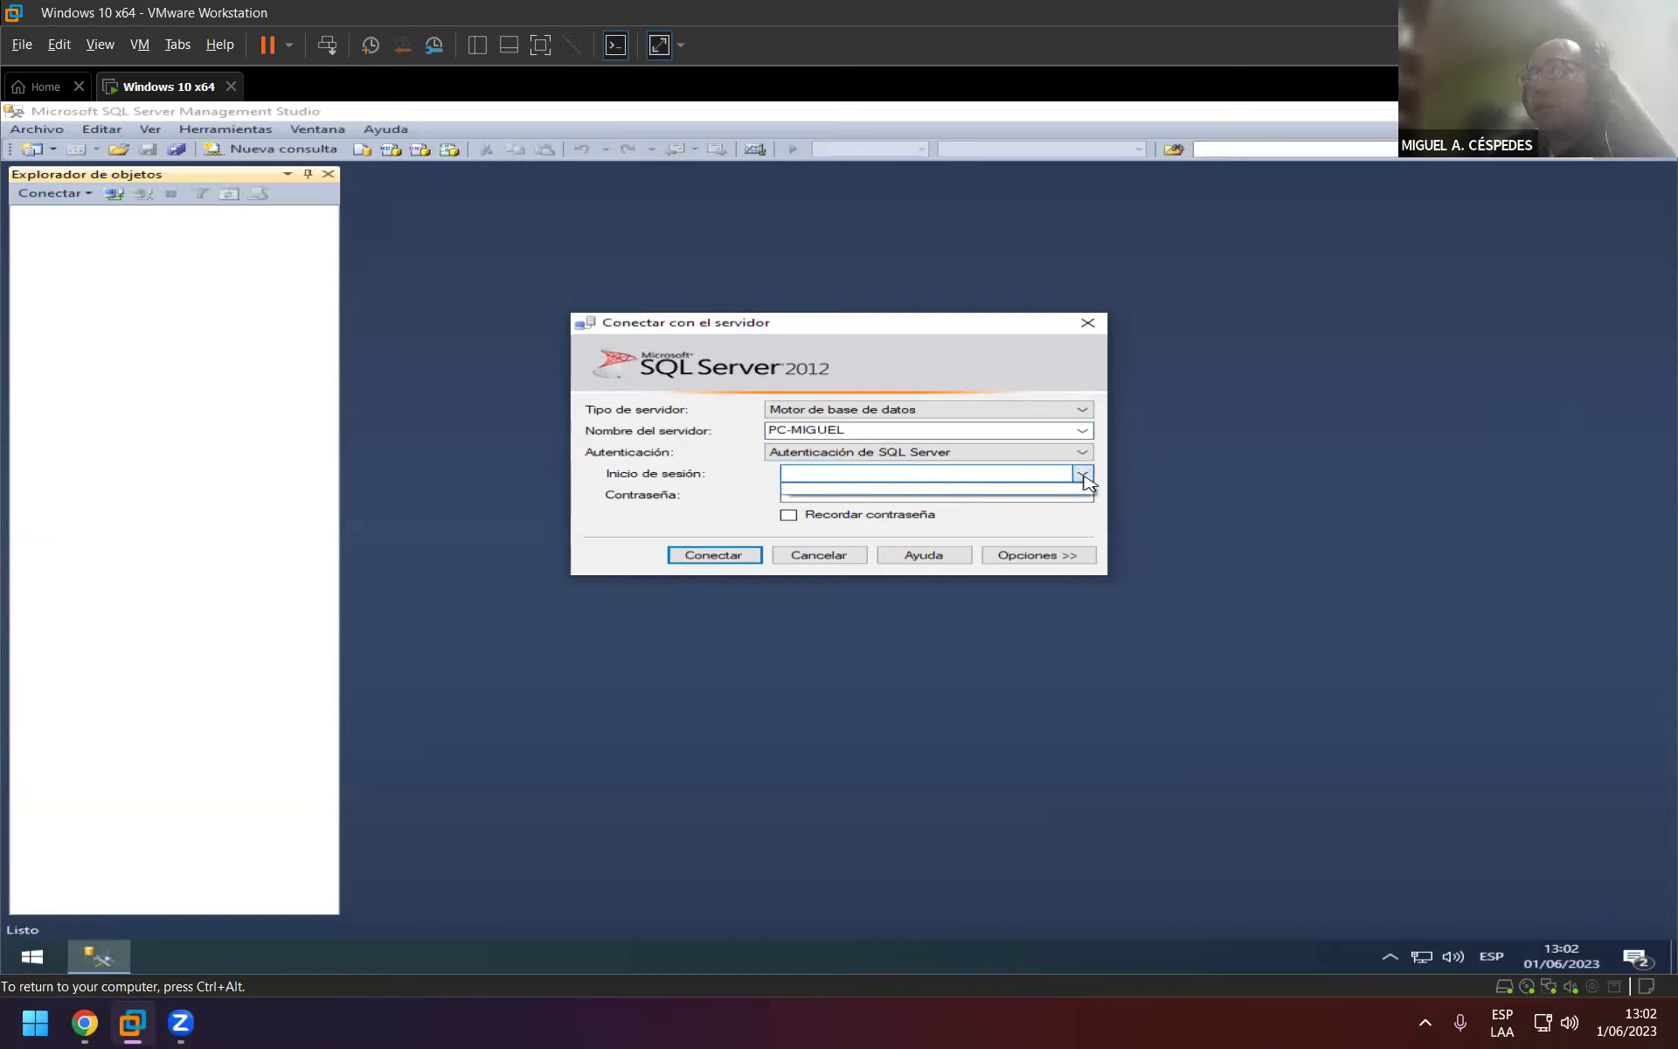
{"action": "left_click", "coordinate": [1088, 476]}
{"action": "left_click", "coordinate": [1084, 453]}
{"action": "left_click", "coordinate": [1061, 467]}
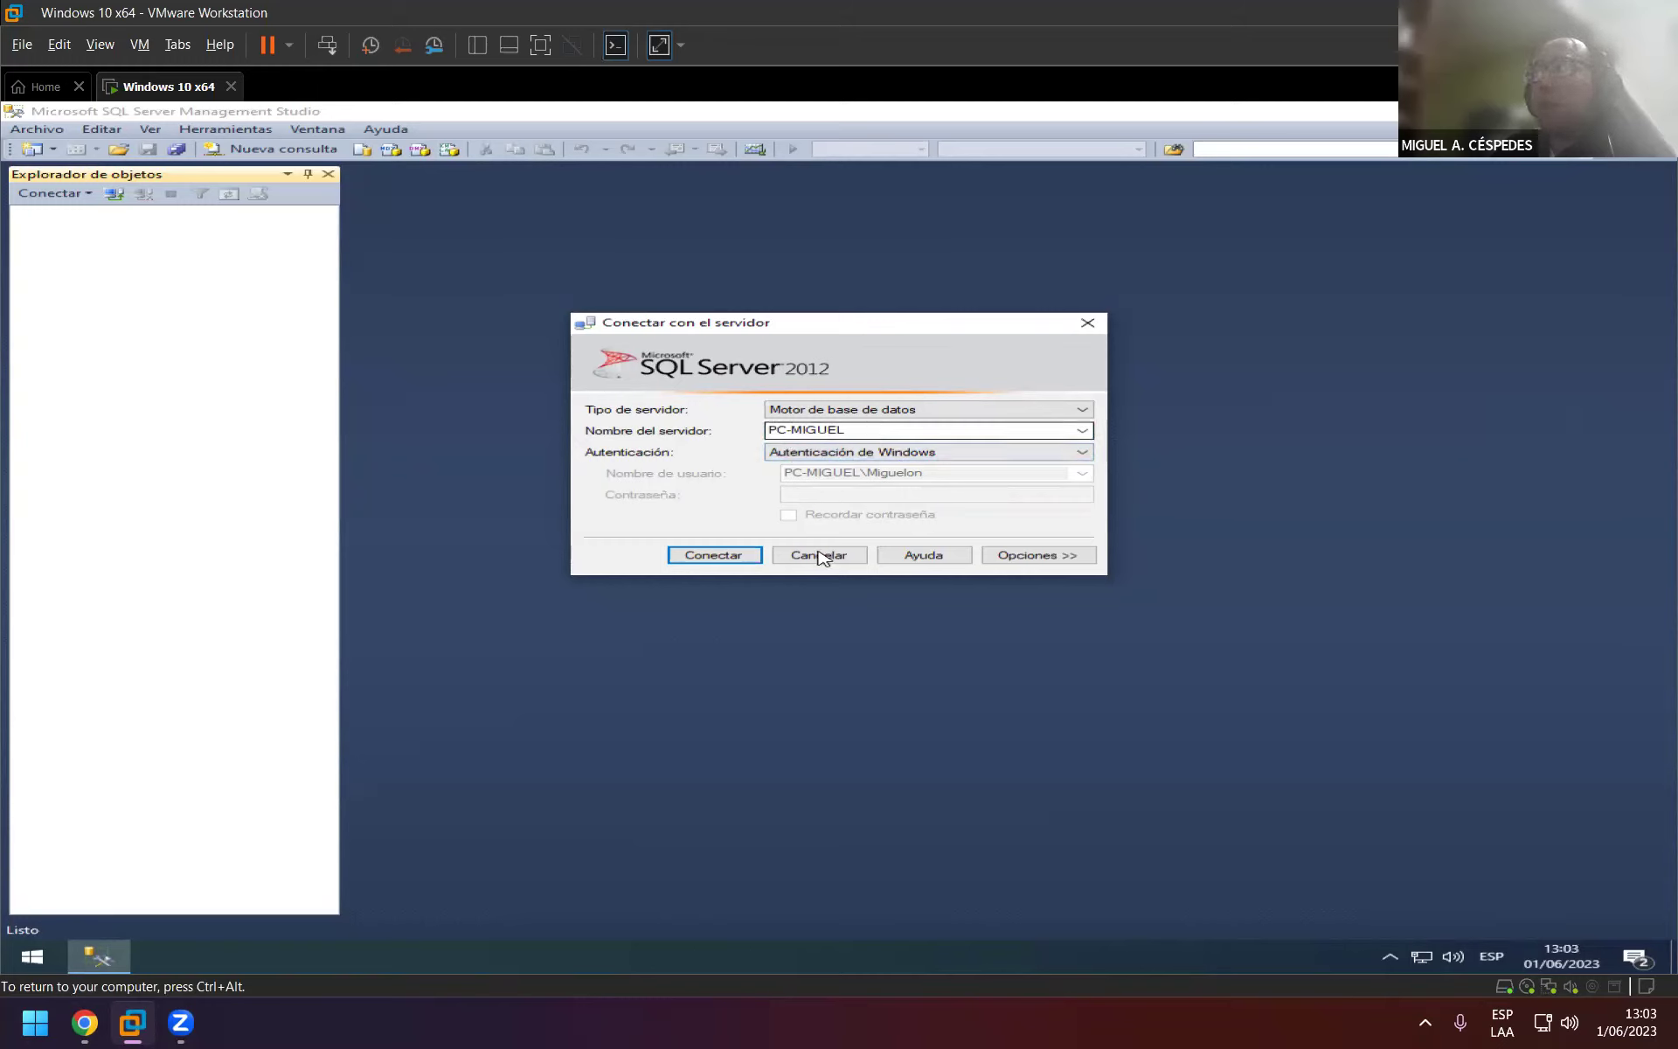
{"action": "left_click", "coordinate": [731, 556]}
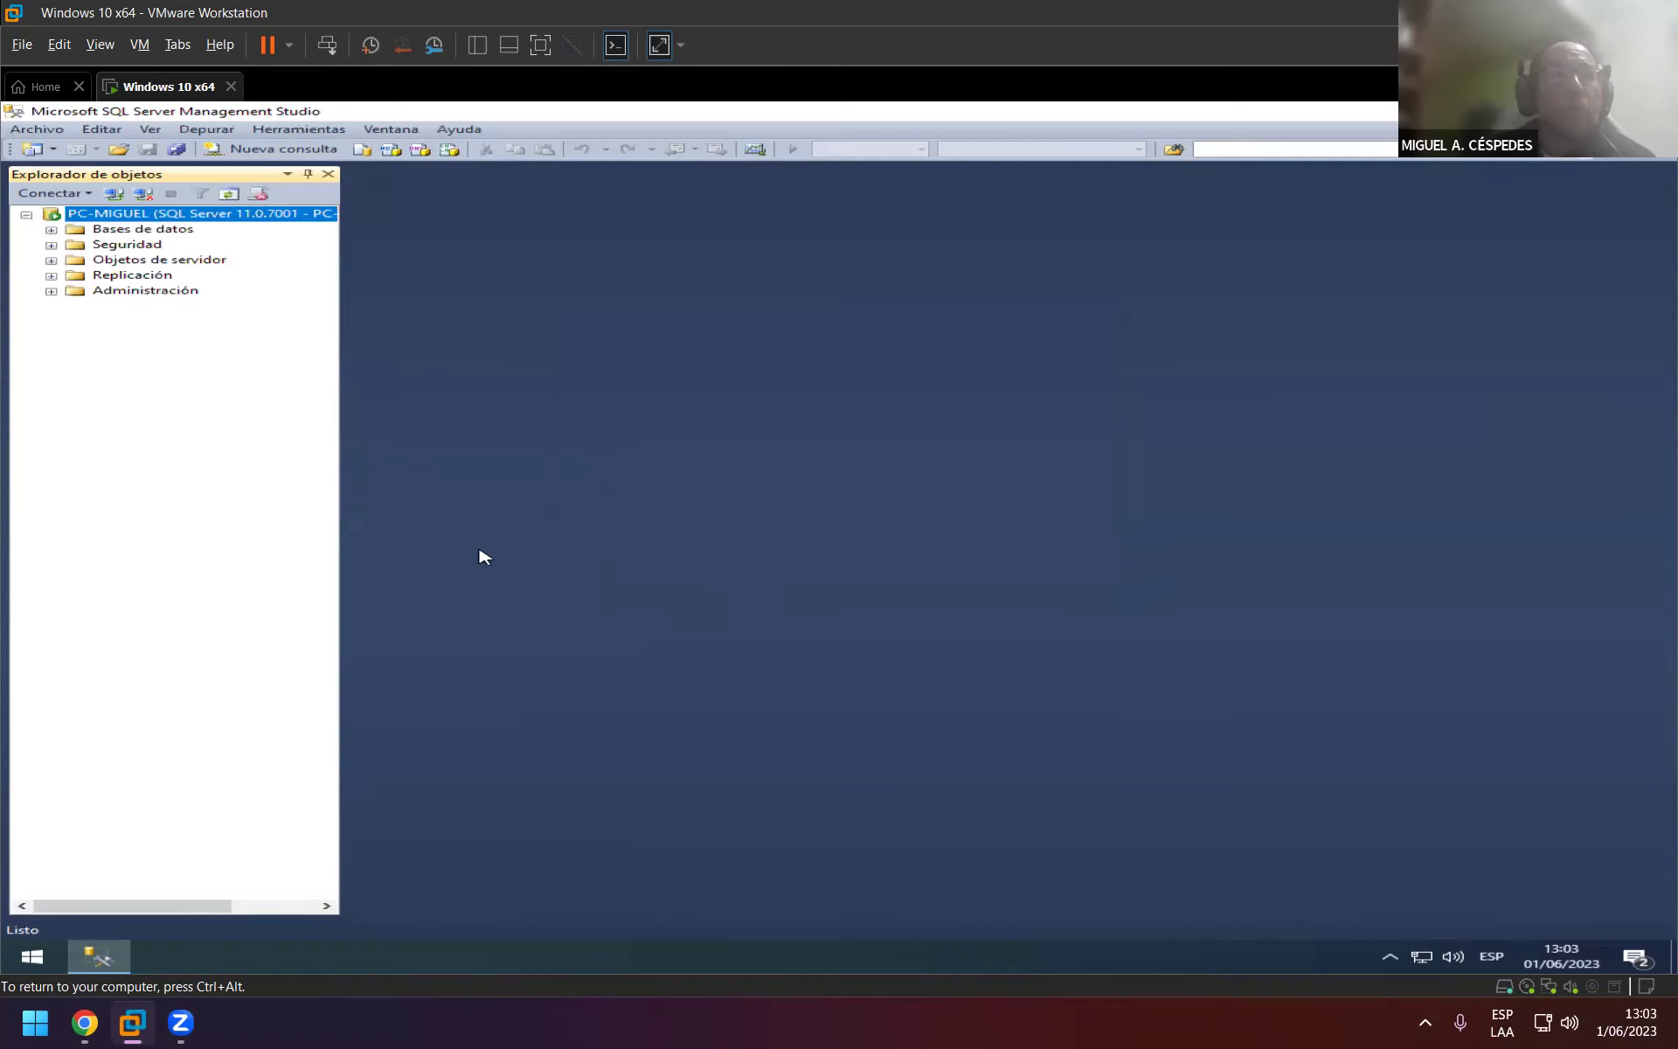
Confirm version 11.0.7001.0 under Ayuda > Acerca de, then close Management Studio.
{"action": "key", "text": "ctrl+alt"}
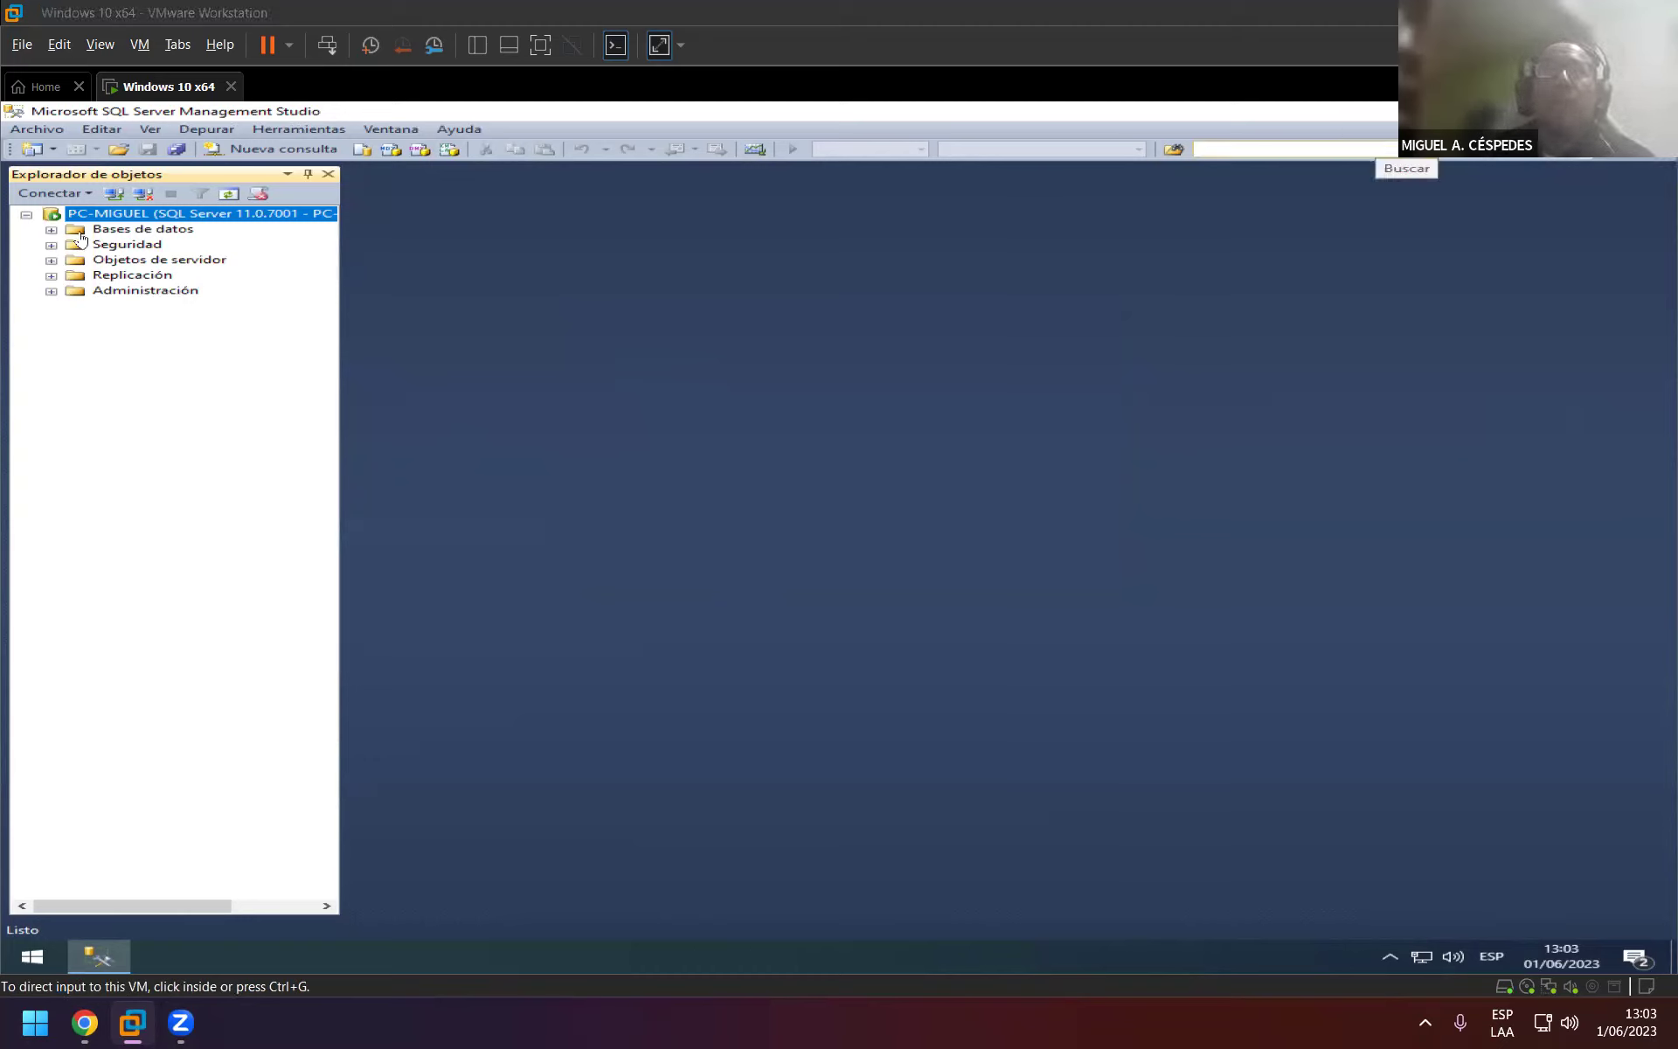
{"action": "left_click", "coordinate": [473, 131]}
{"action": "left_click", "coordinate": [478, 132]}
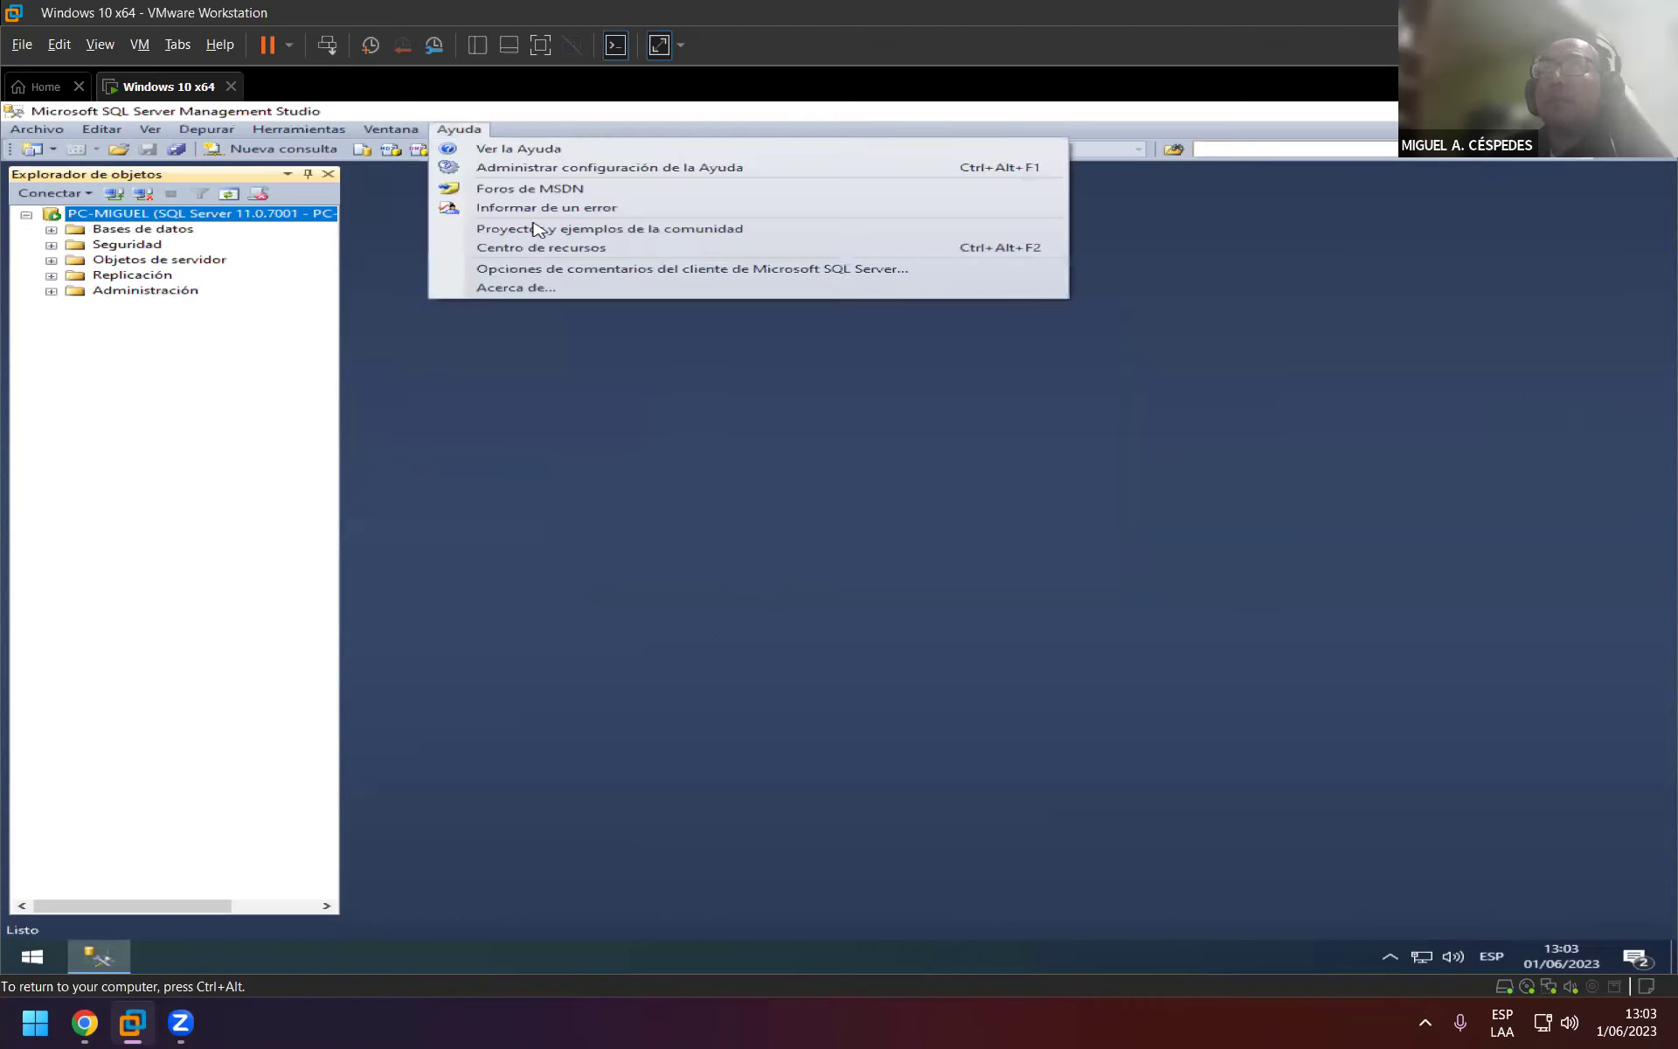
{"action": "left_click", "coordinate": [647, 288]}
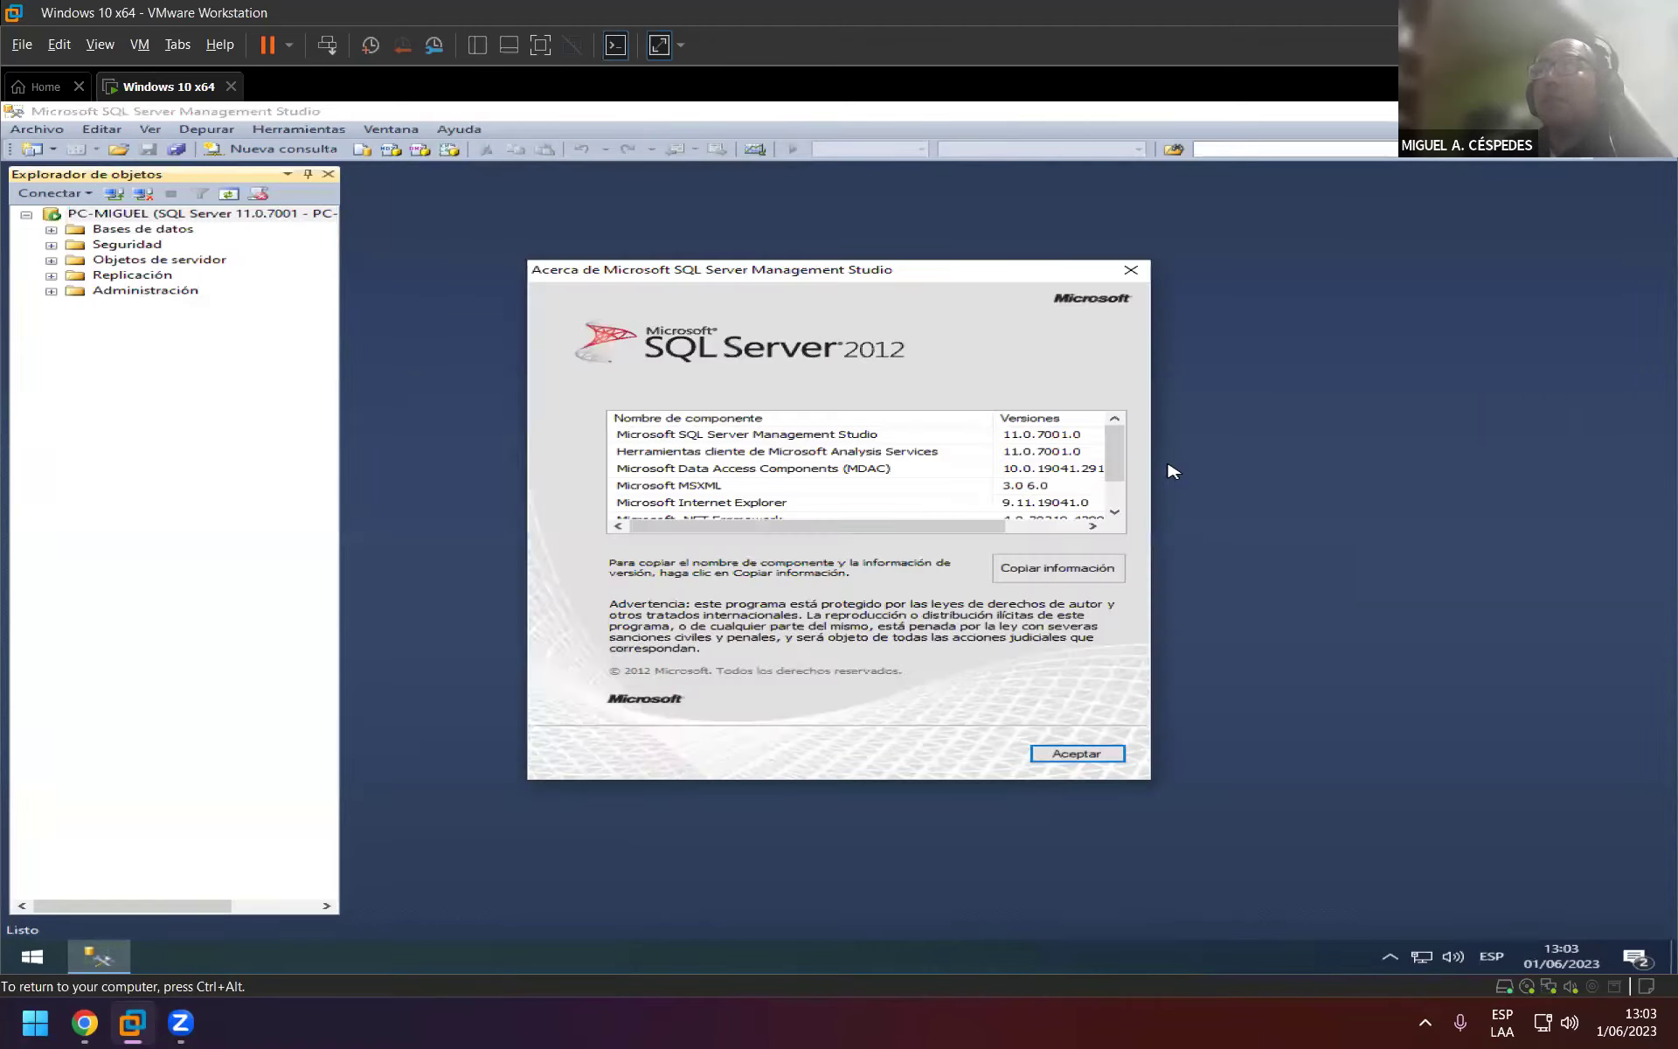
{"action": "left_click", "coordinate": [1131, 271]}
{"action": "left_click", "coordinate": [1664, 111]}
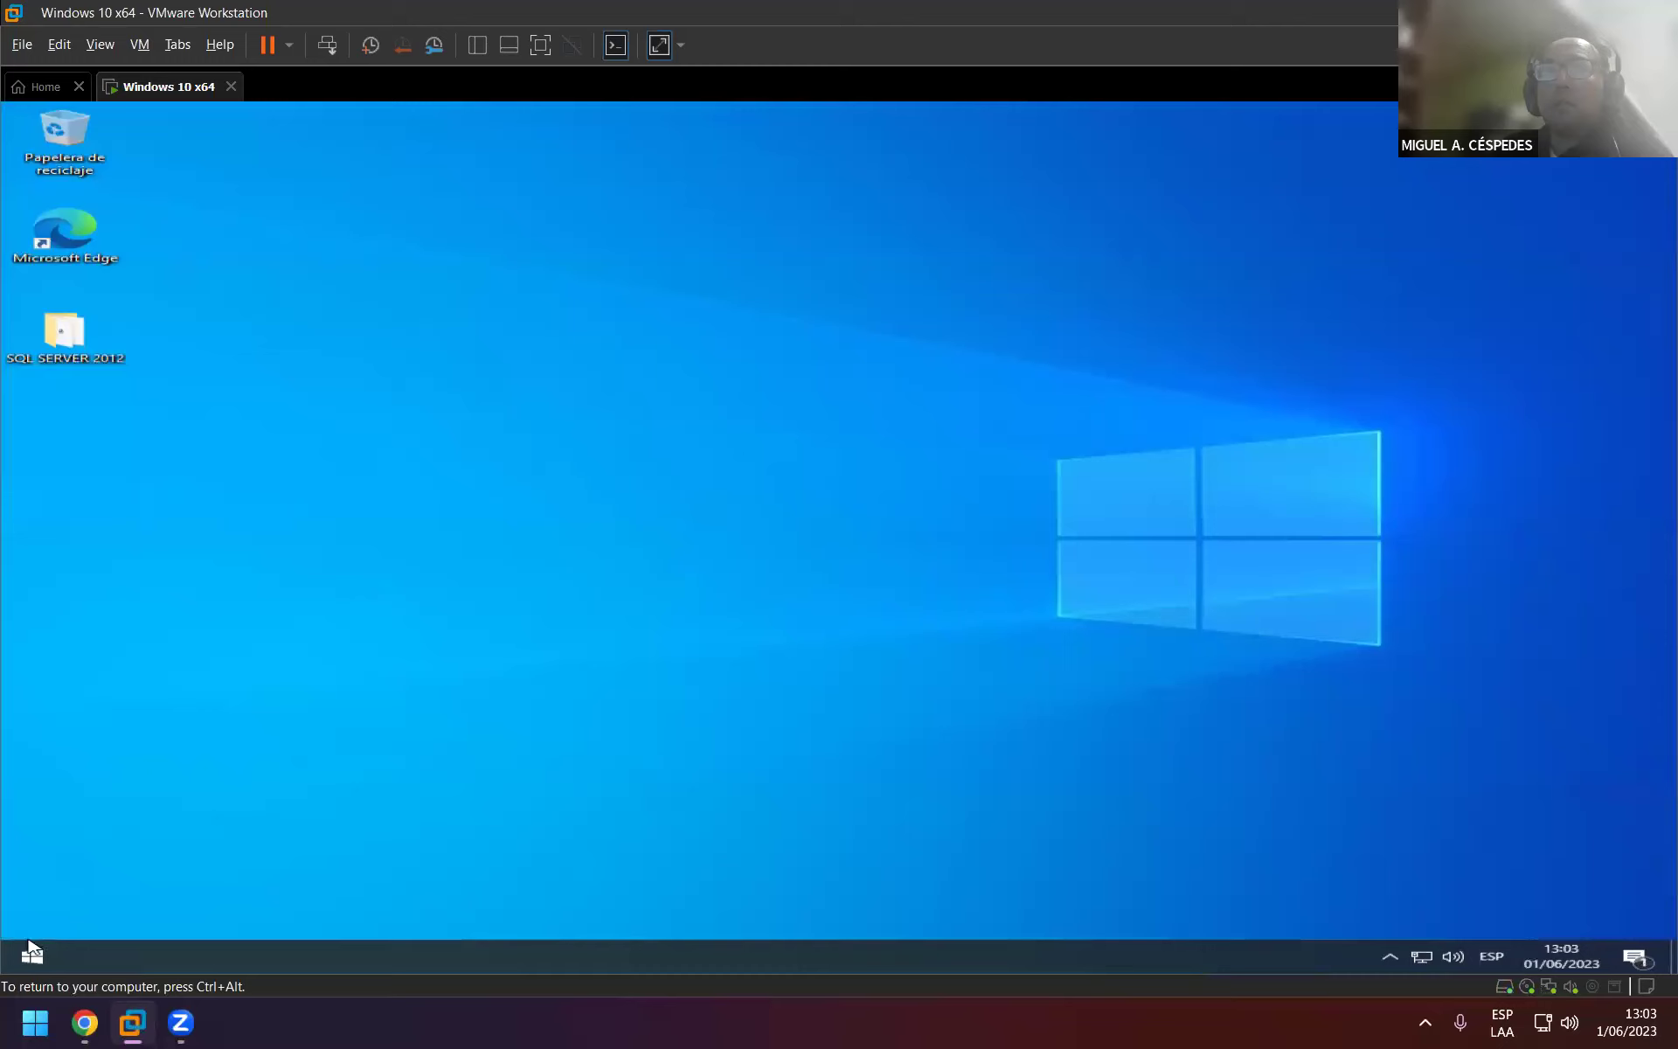
Restart the Windows 10 VM with Reiniciar from the Start menu power options.
{"action": "left_click", "coordinate": [33, 956]}
{"action": "mouse_move", "coordinate": [39, 918]}
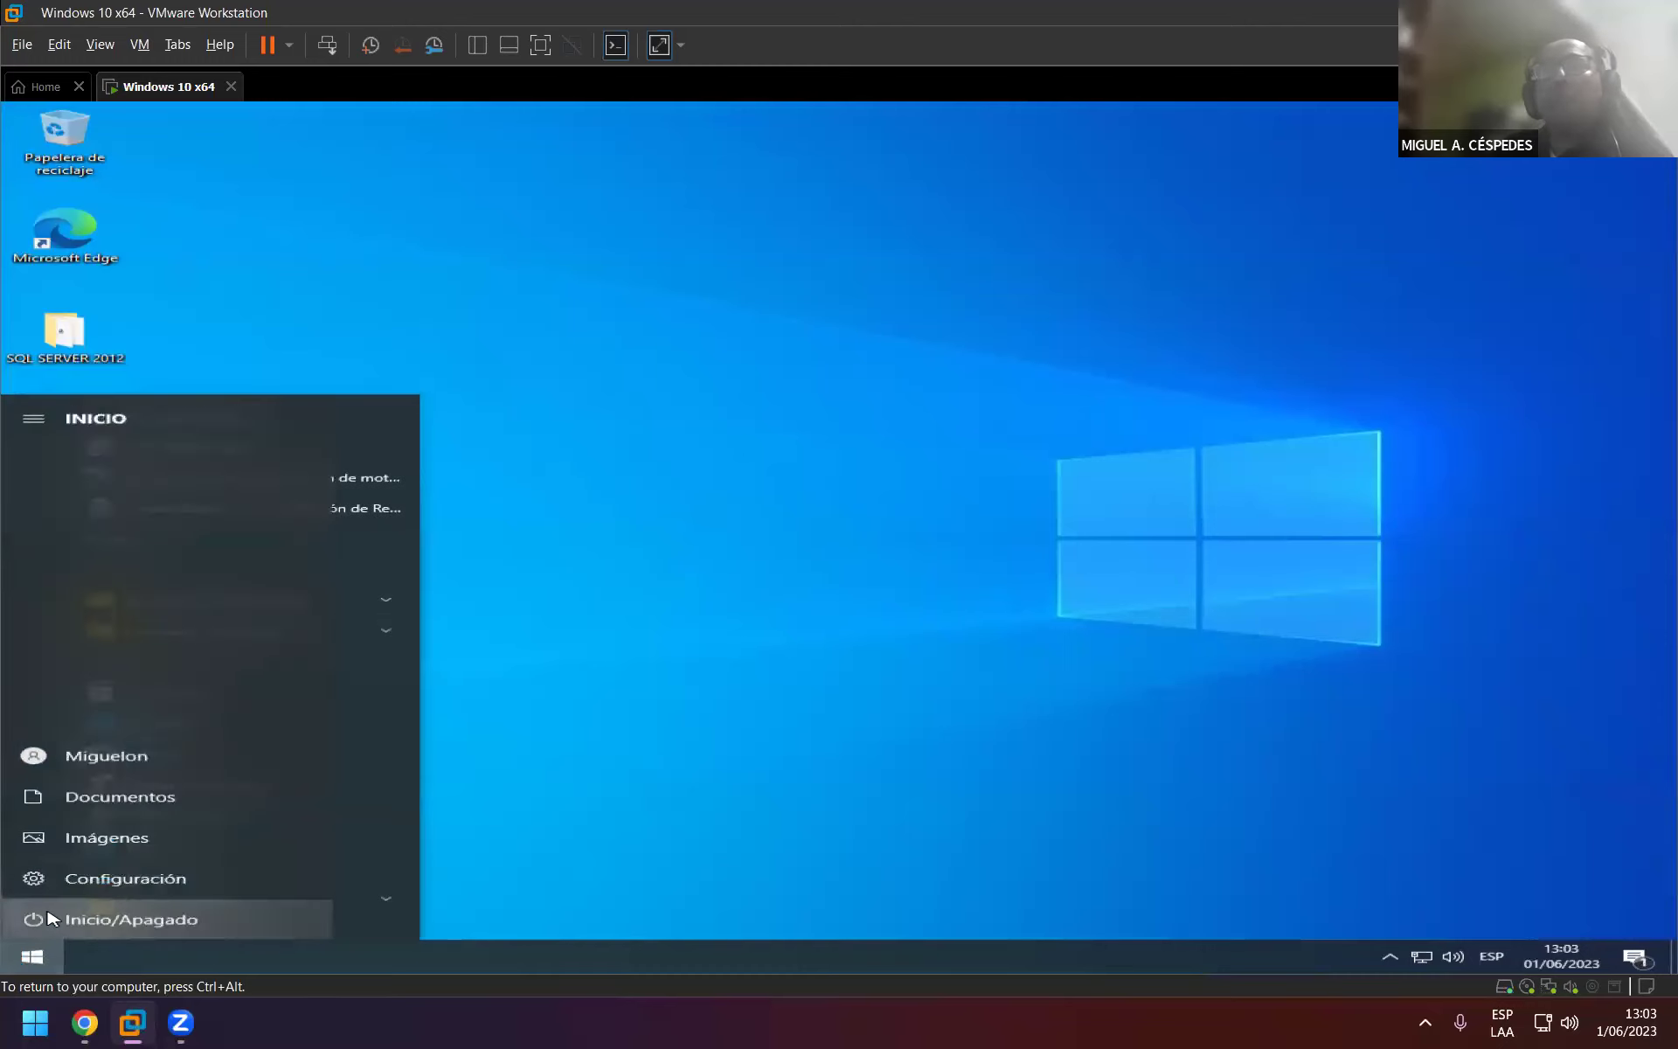
{"action": "left_click", "coordinate": [132, 919]}
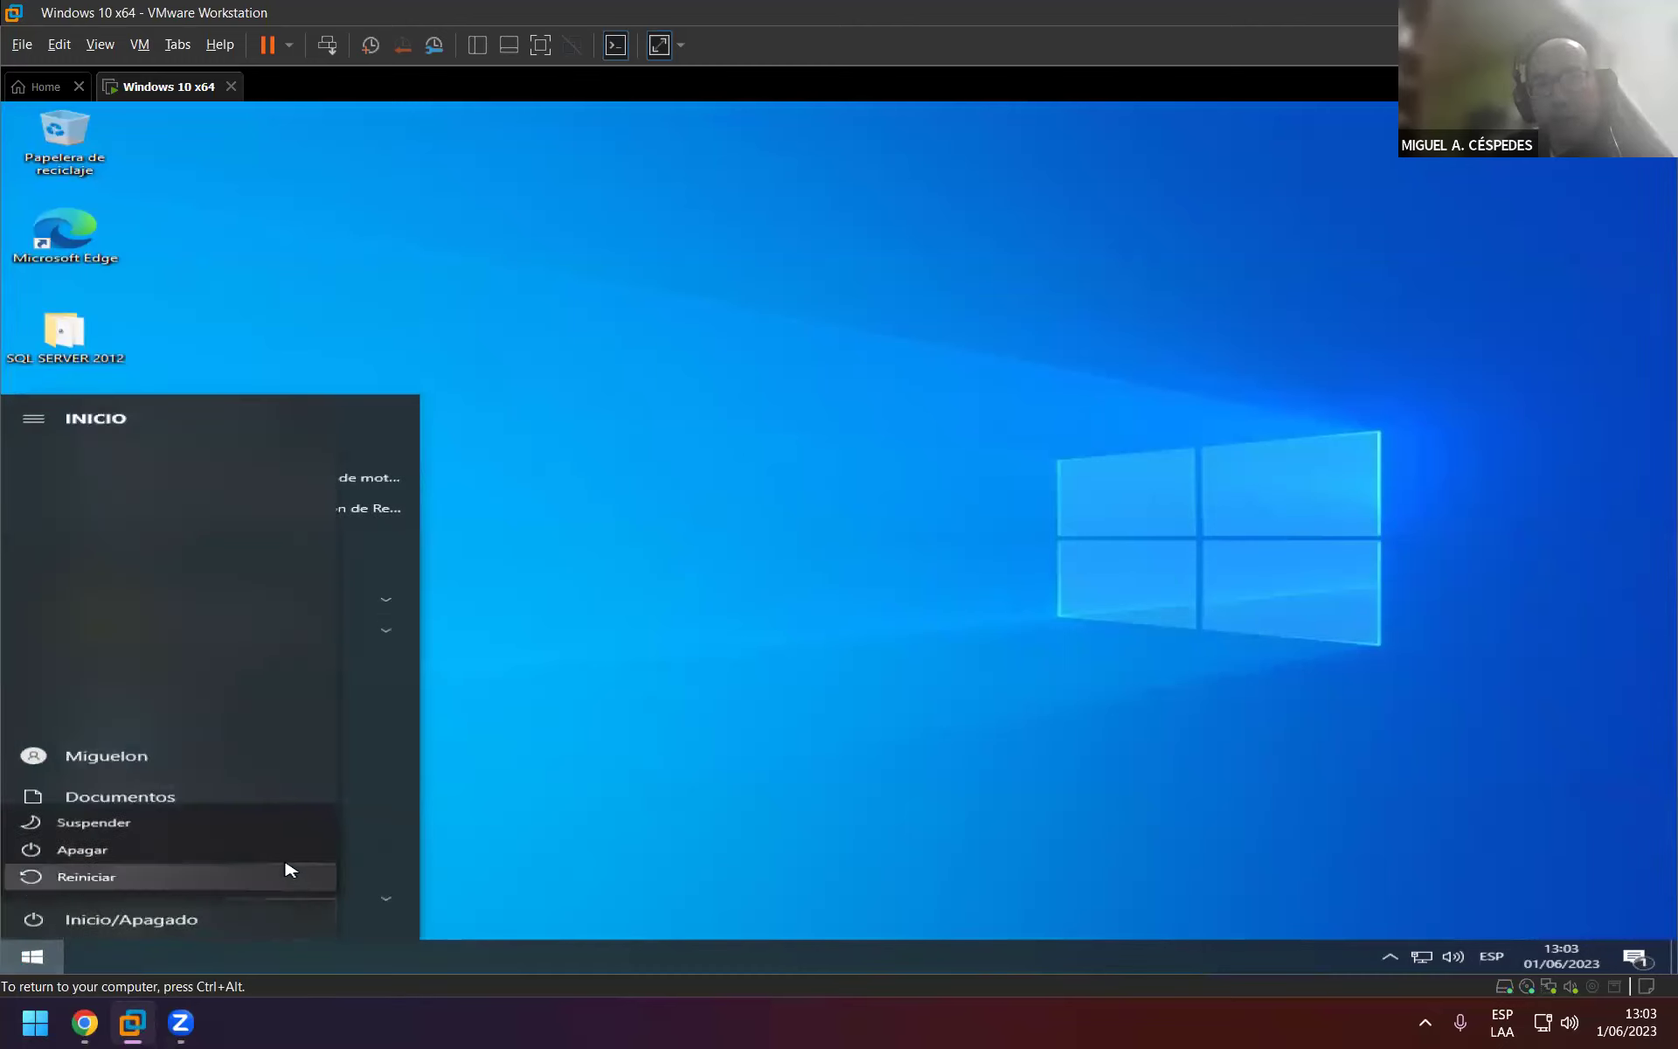
{"action": "left_click", "coordinate": [271, 885]}
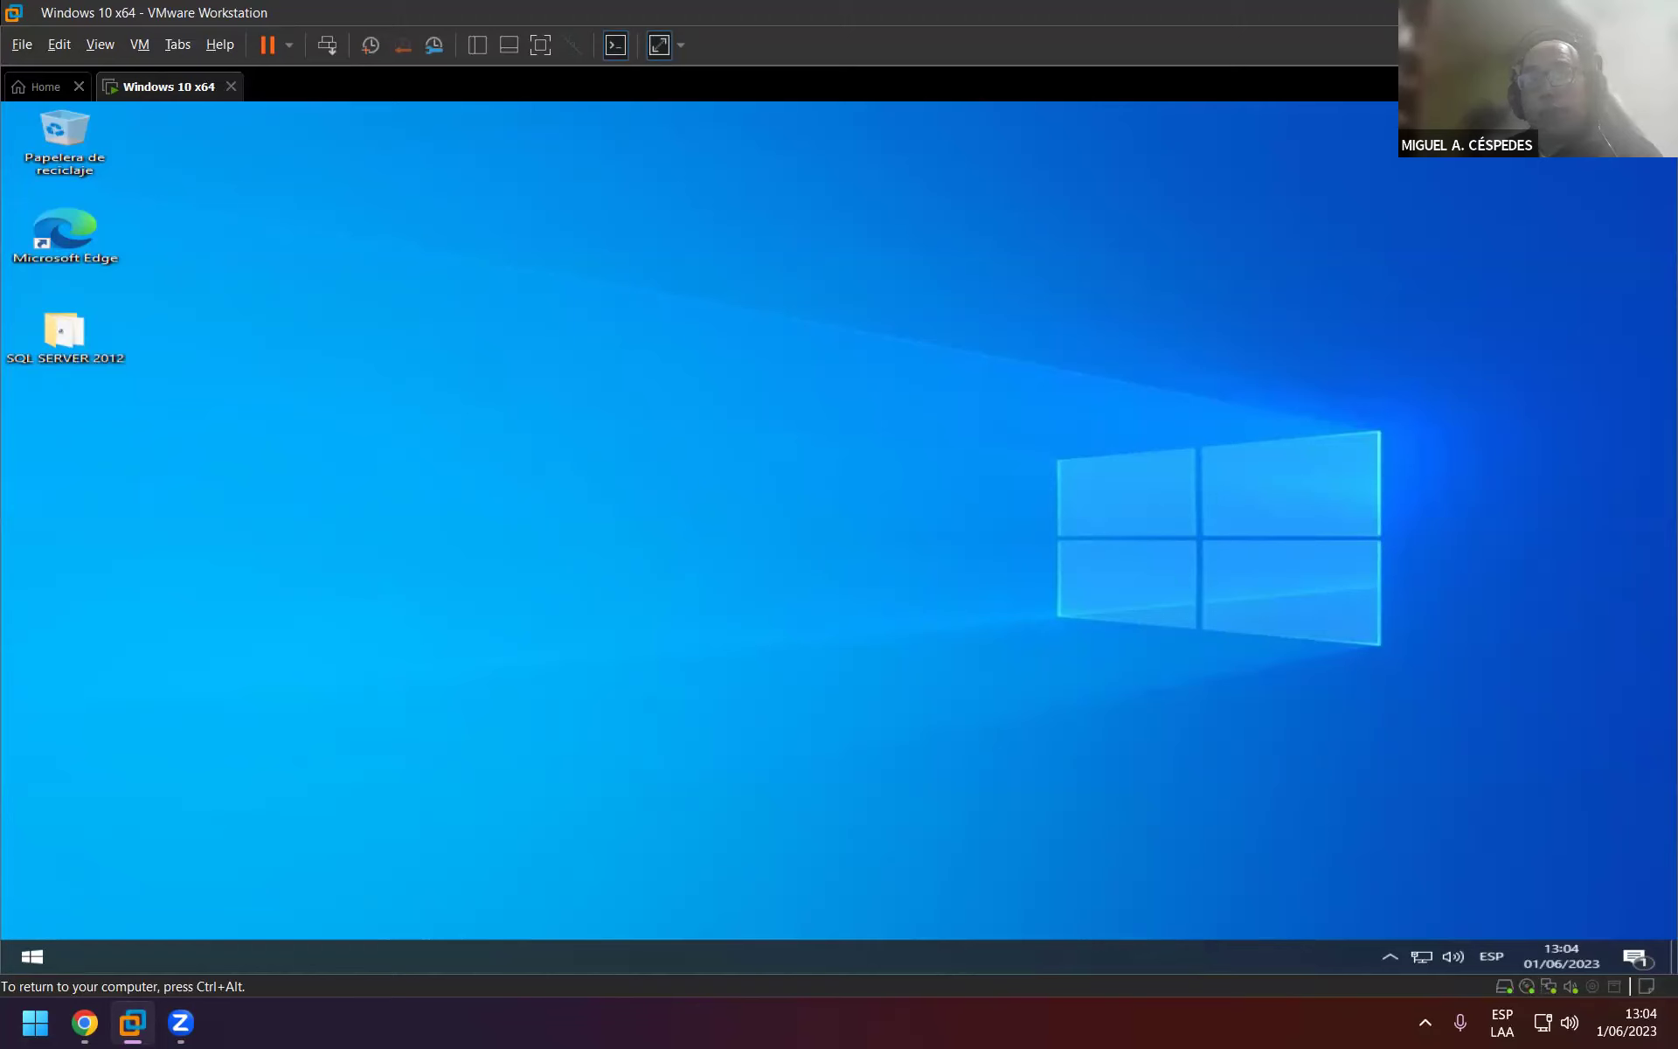
Open SSMS from a 'sql' search, connect to the local instance, then close it.
{"action": "type", "text": "sql"}
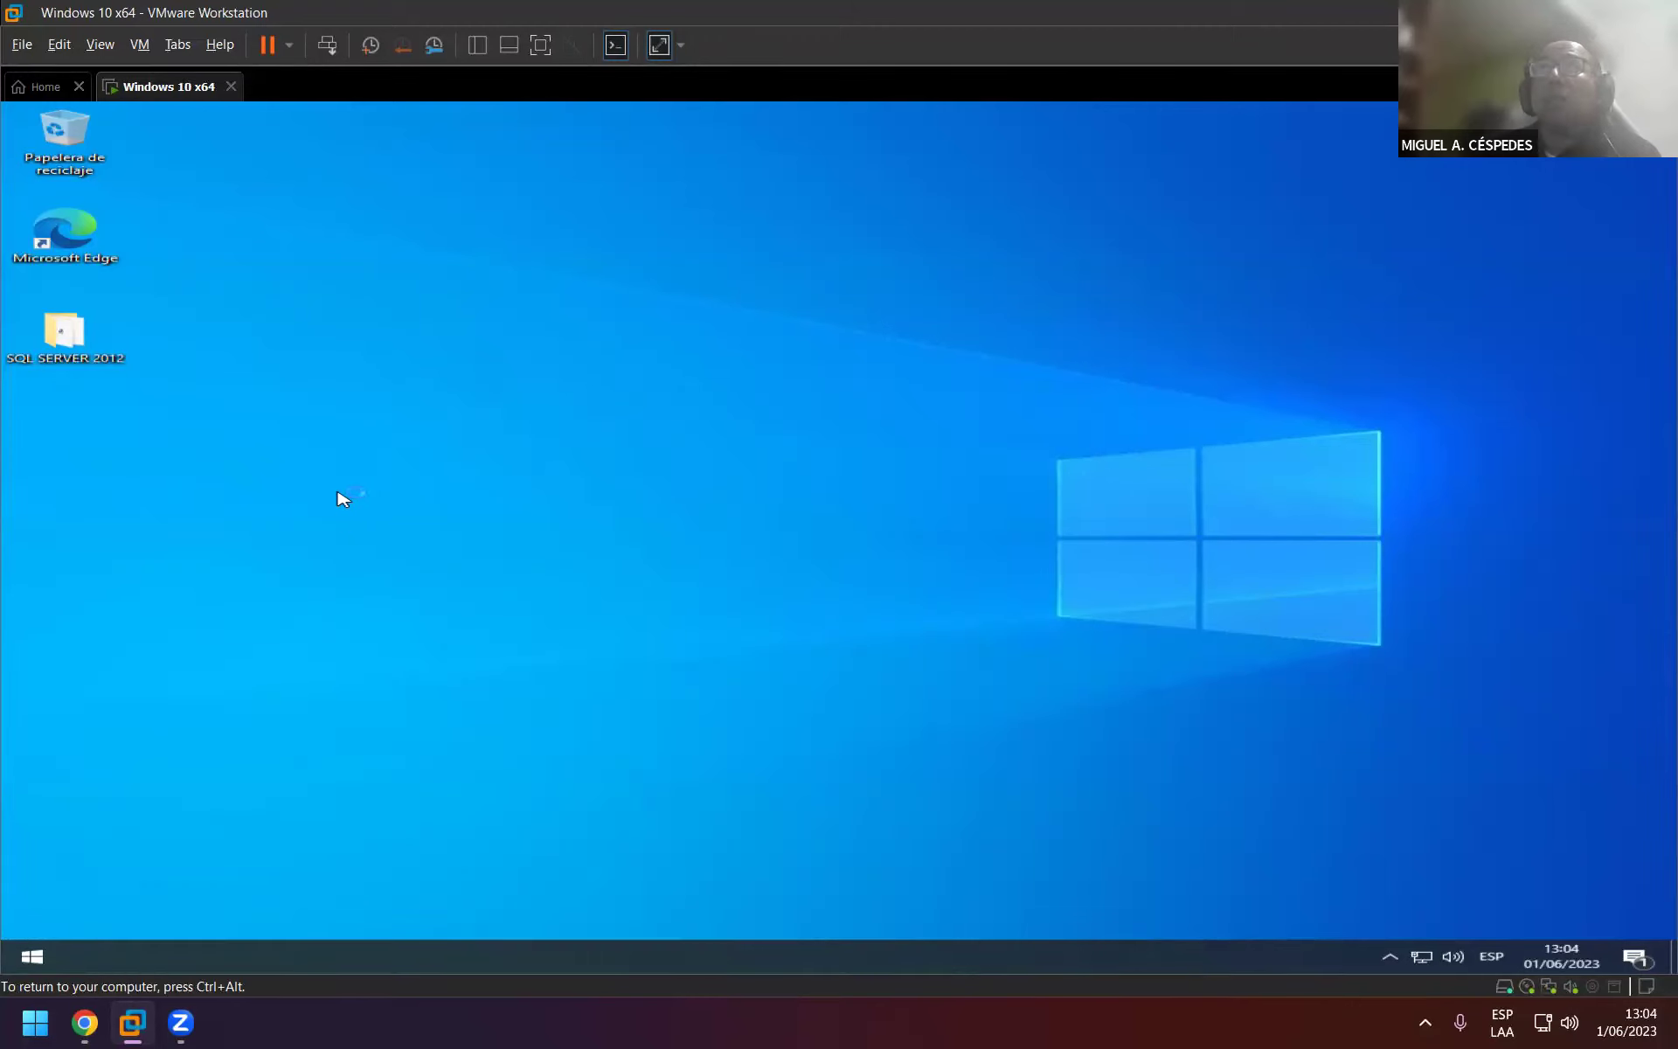
{"action": "key", "text": "ctrl+alt"}
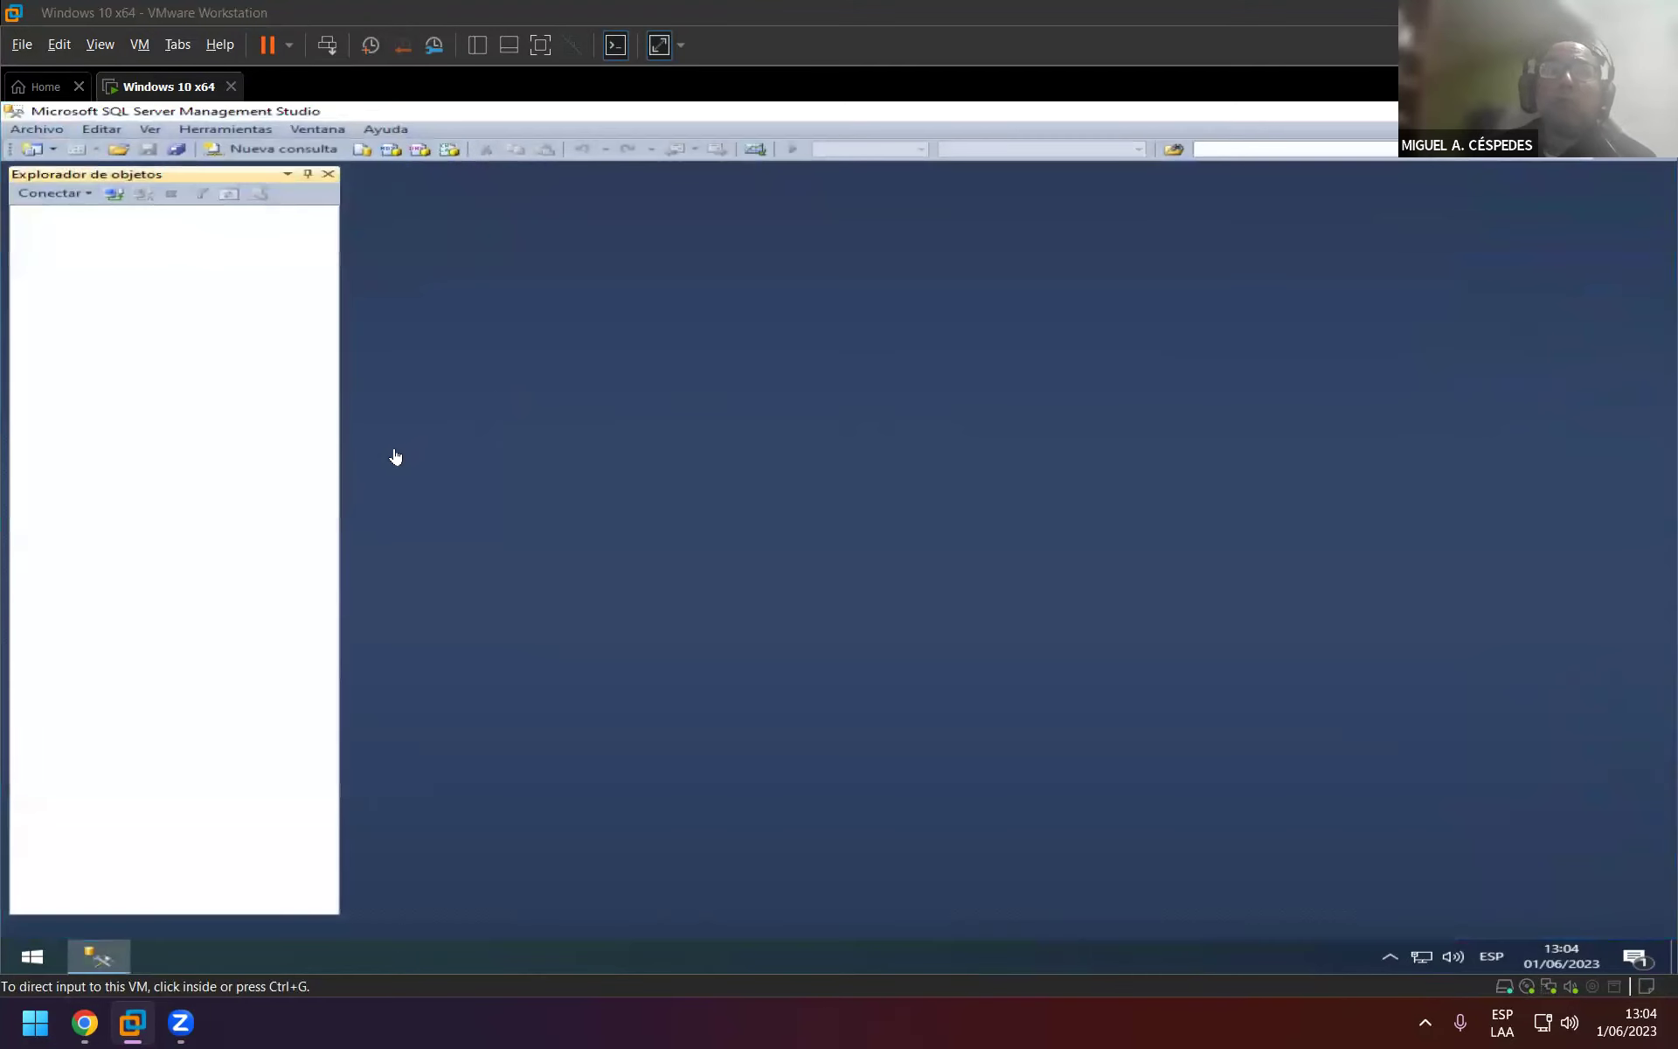
{"action": "left_click", "coordinate": [751, 557]}
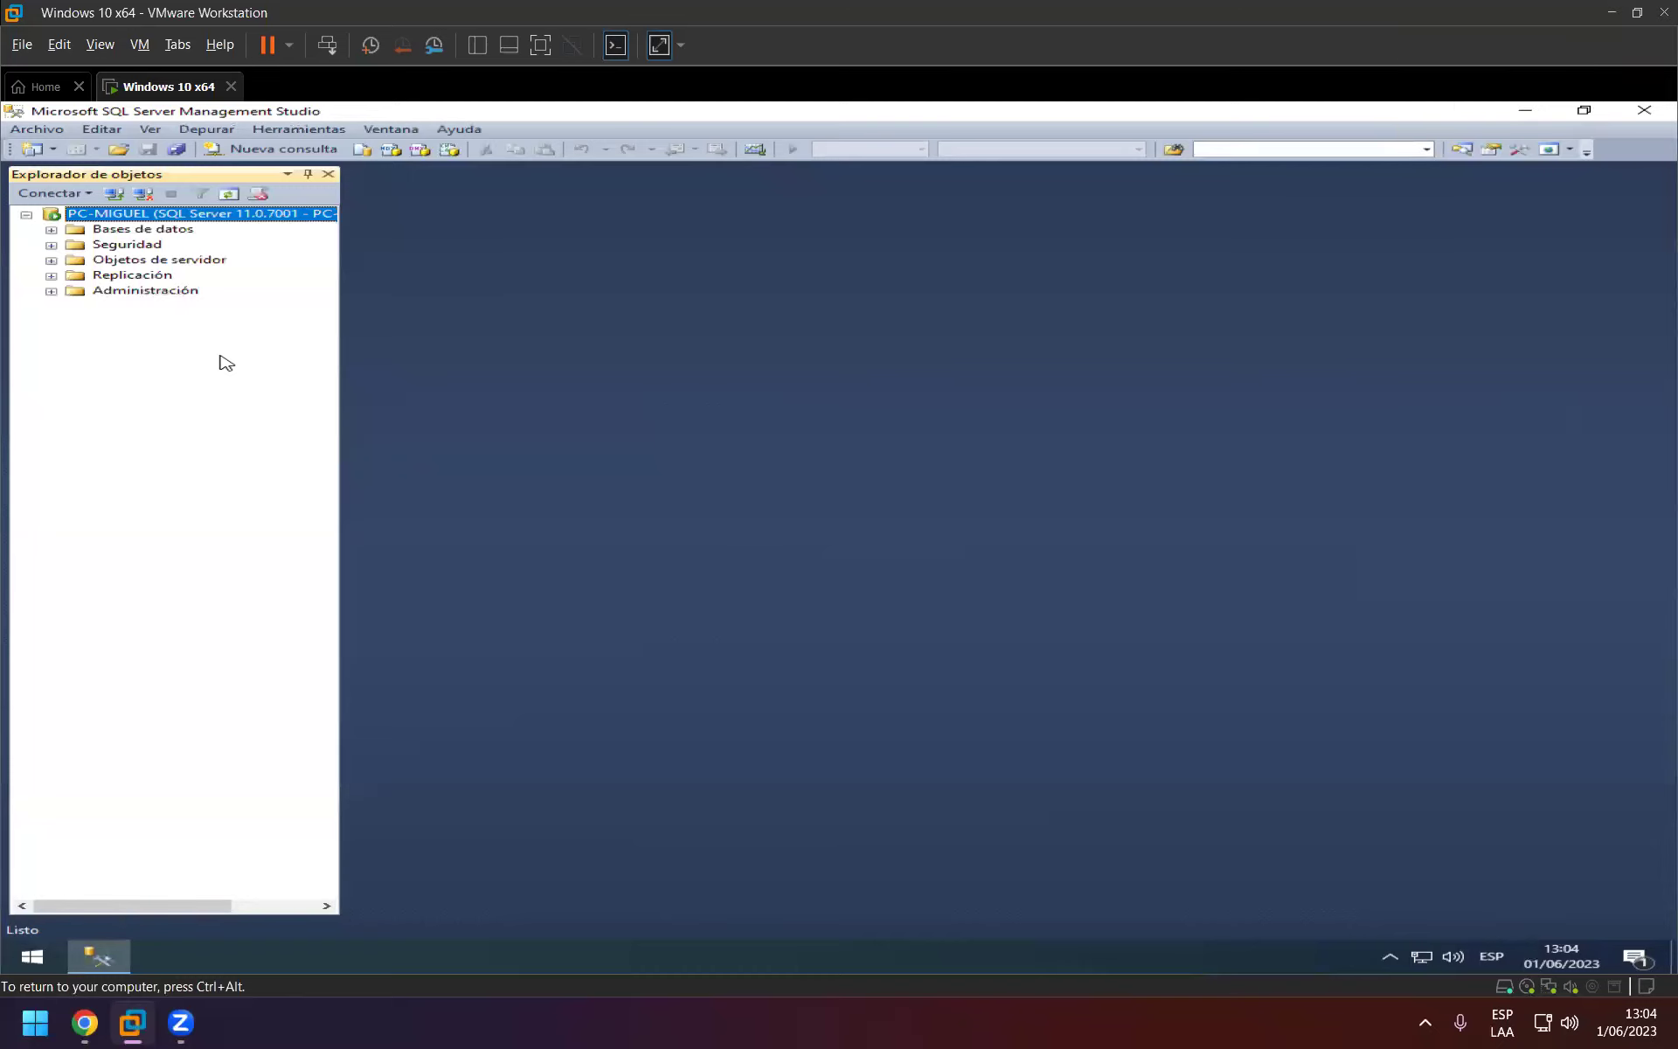
{"action": "left_click", "coordinate": [1641, 111]}
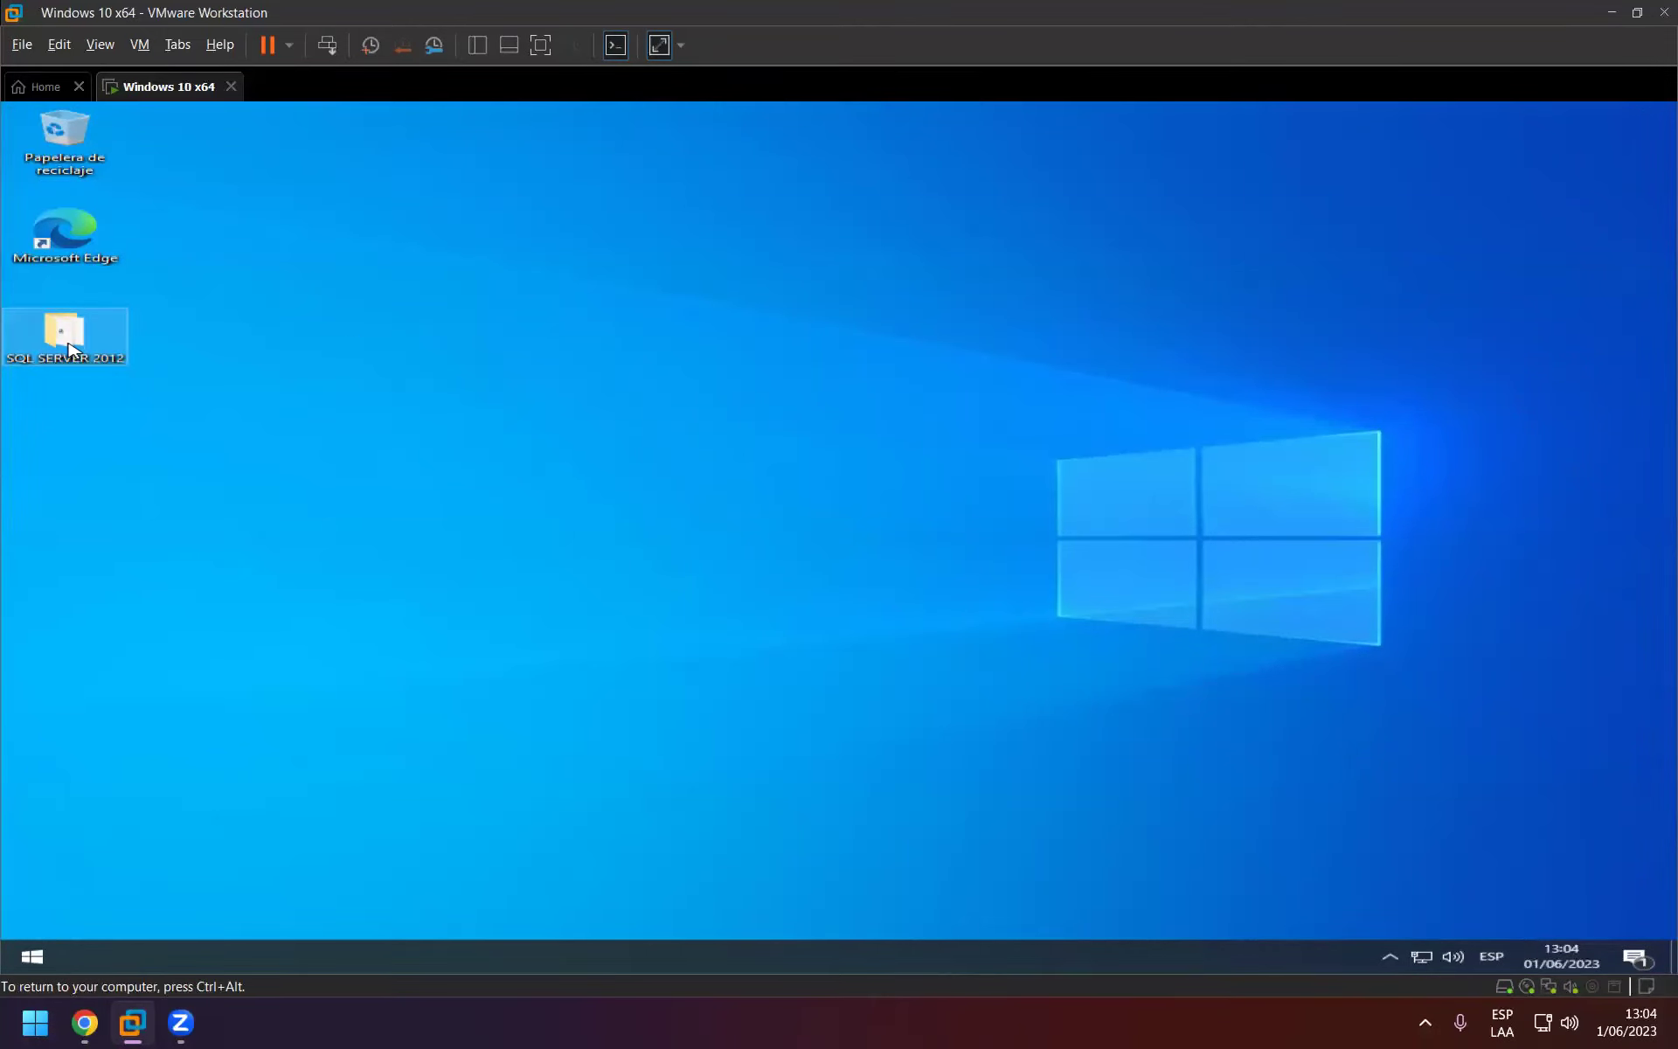
Delete the SQL SERVER 2012 desktop folder and shut down the VM with Apagar.
{"action": "key", "text": "Delete"}
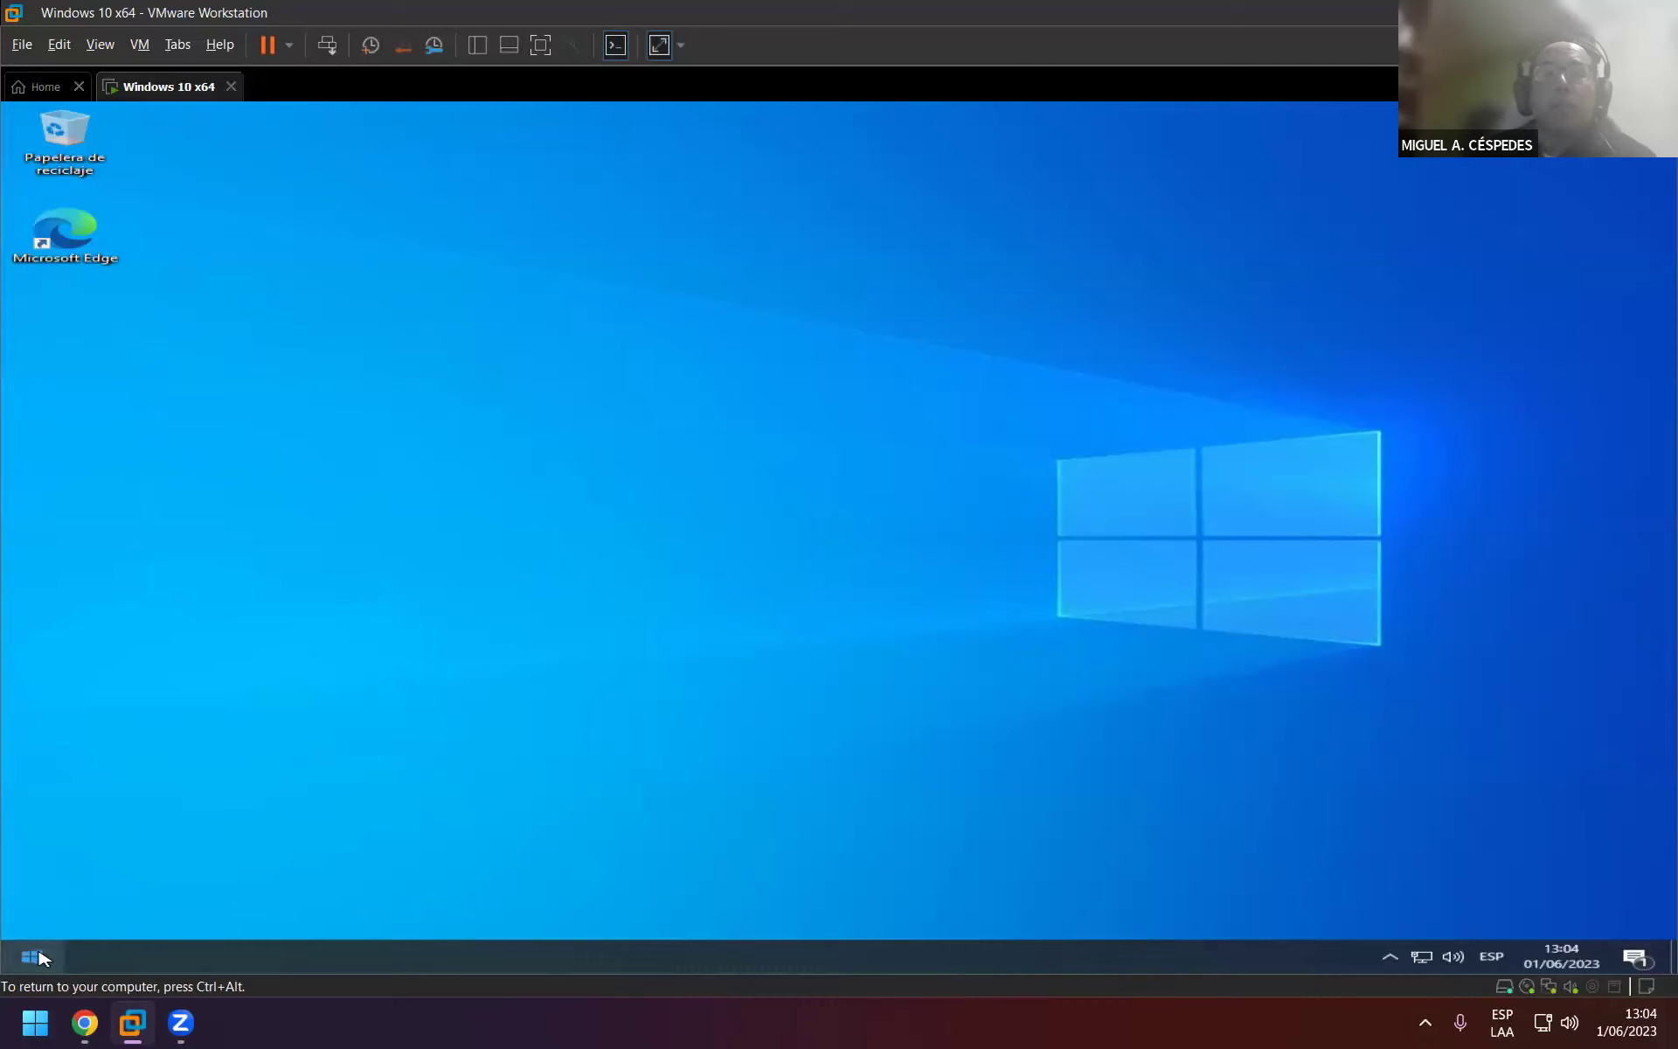
{"action": "left_click", "coordinate": [47, 949]}
{"action": "mouse_move", "coordinate": [53, 929]}
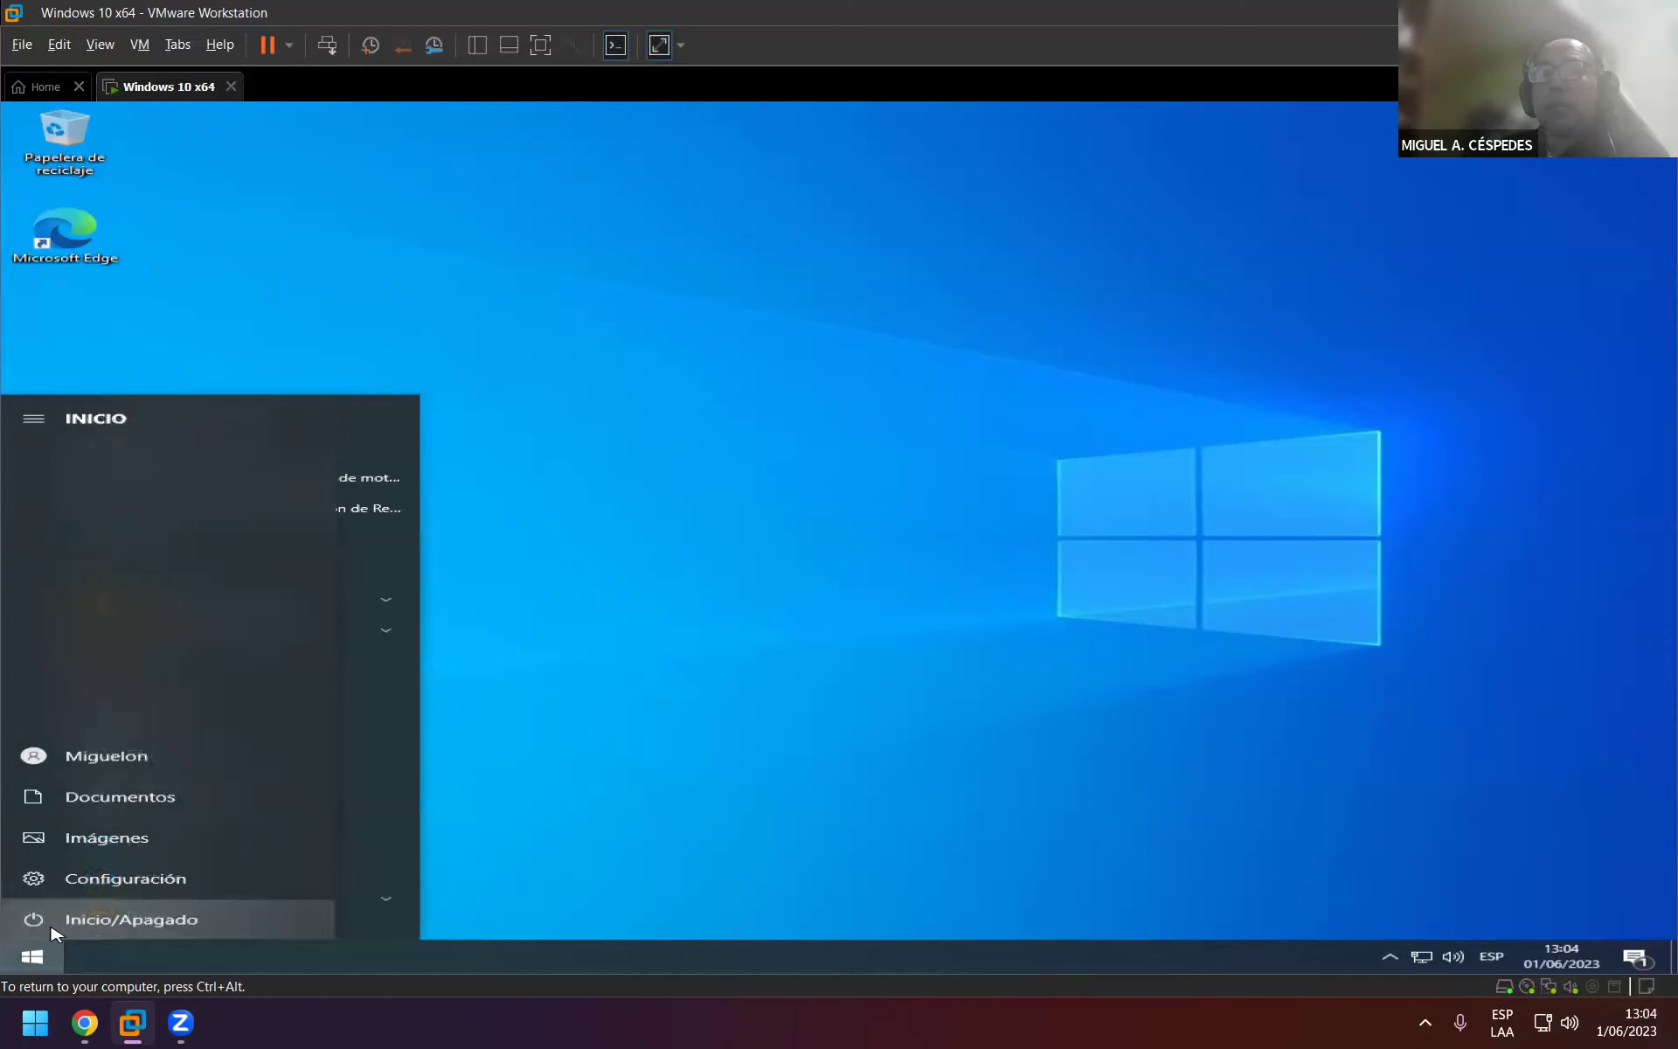
{"action": "left_click", "coordinate": [197, 920]}
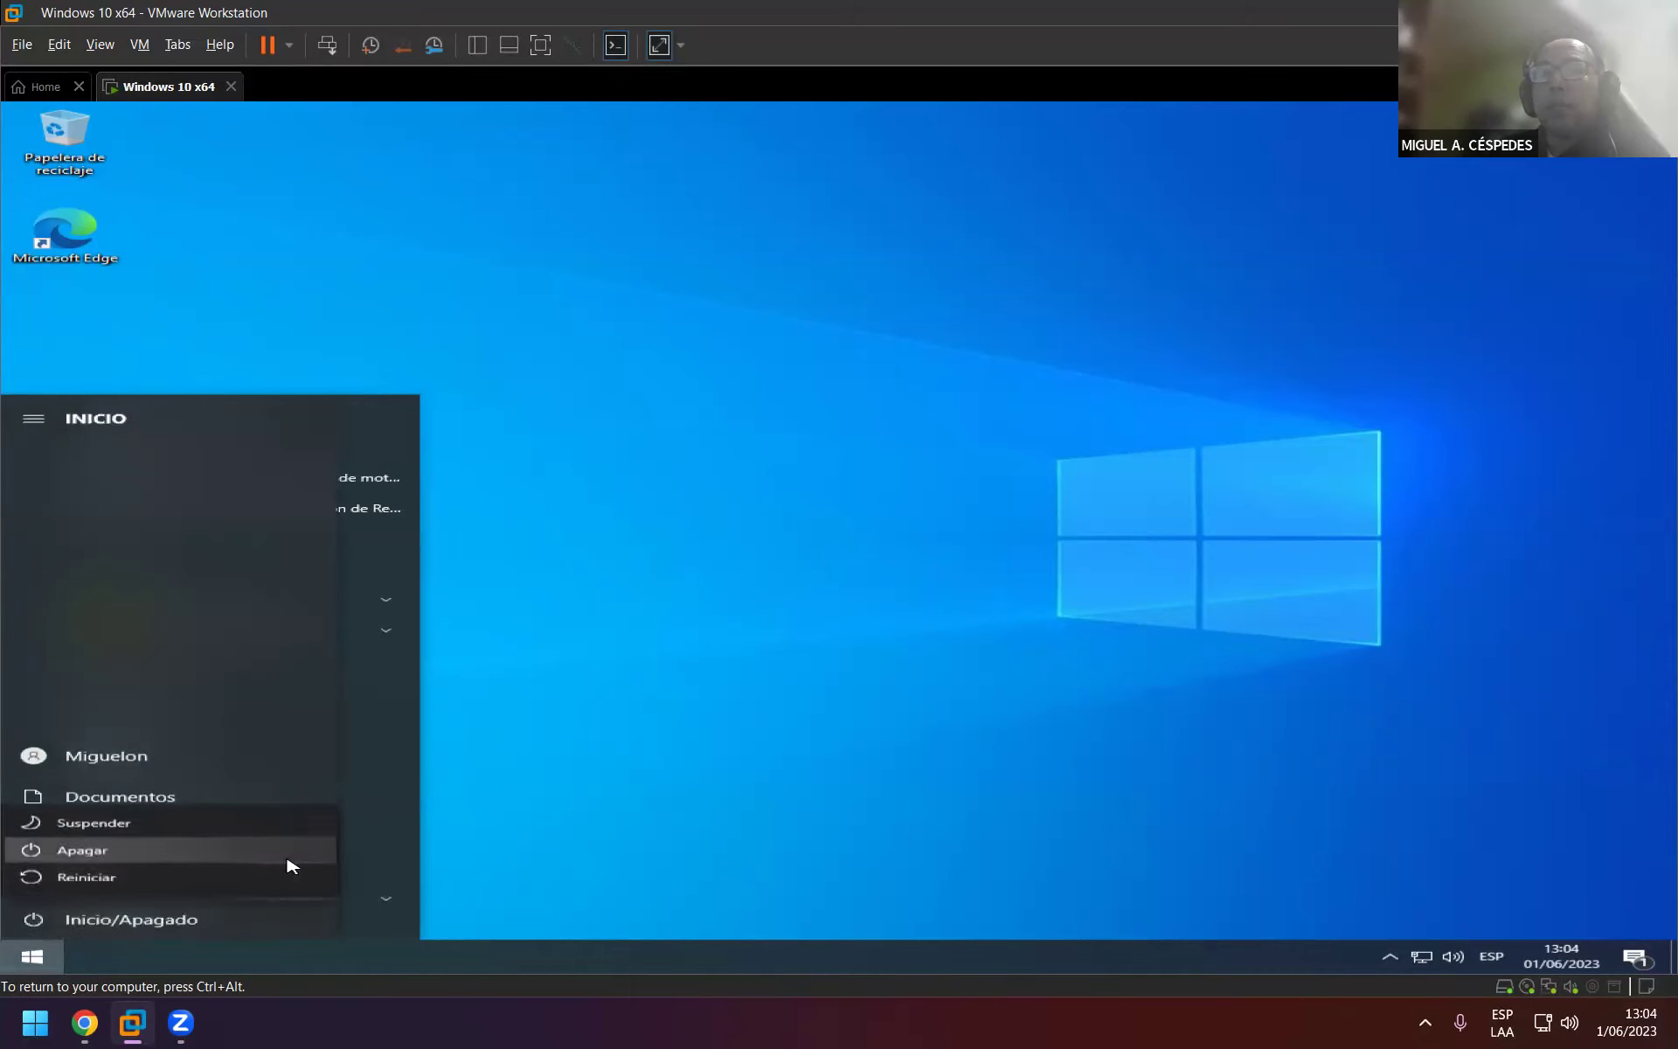
{"action": "left_click", "coordinate": [292, 846]}
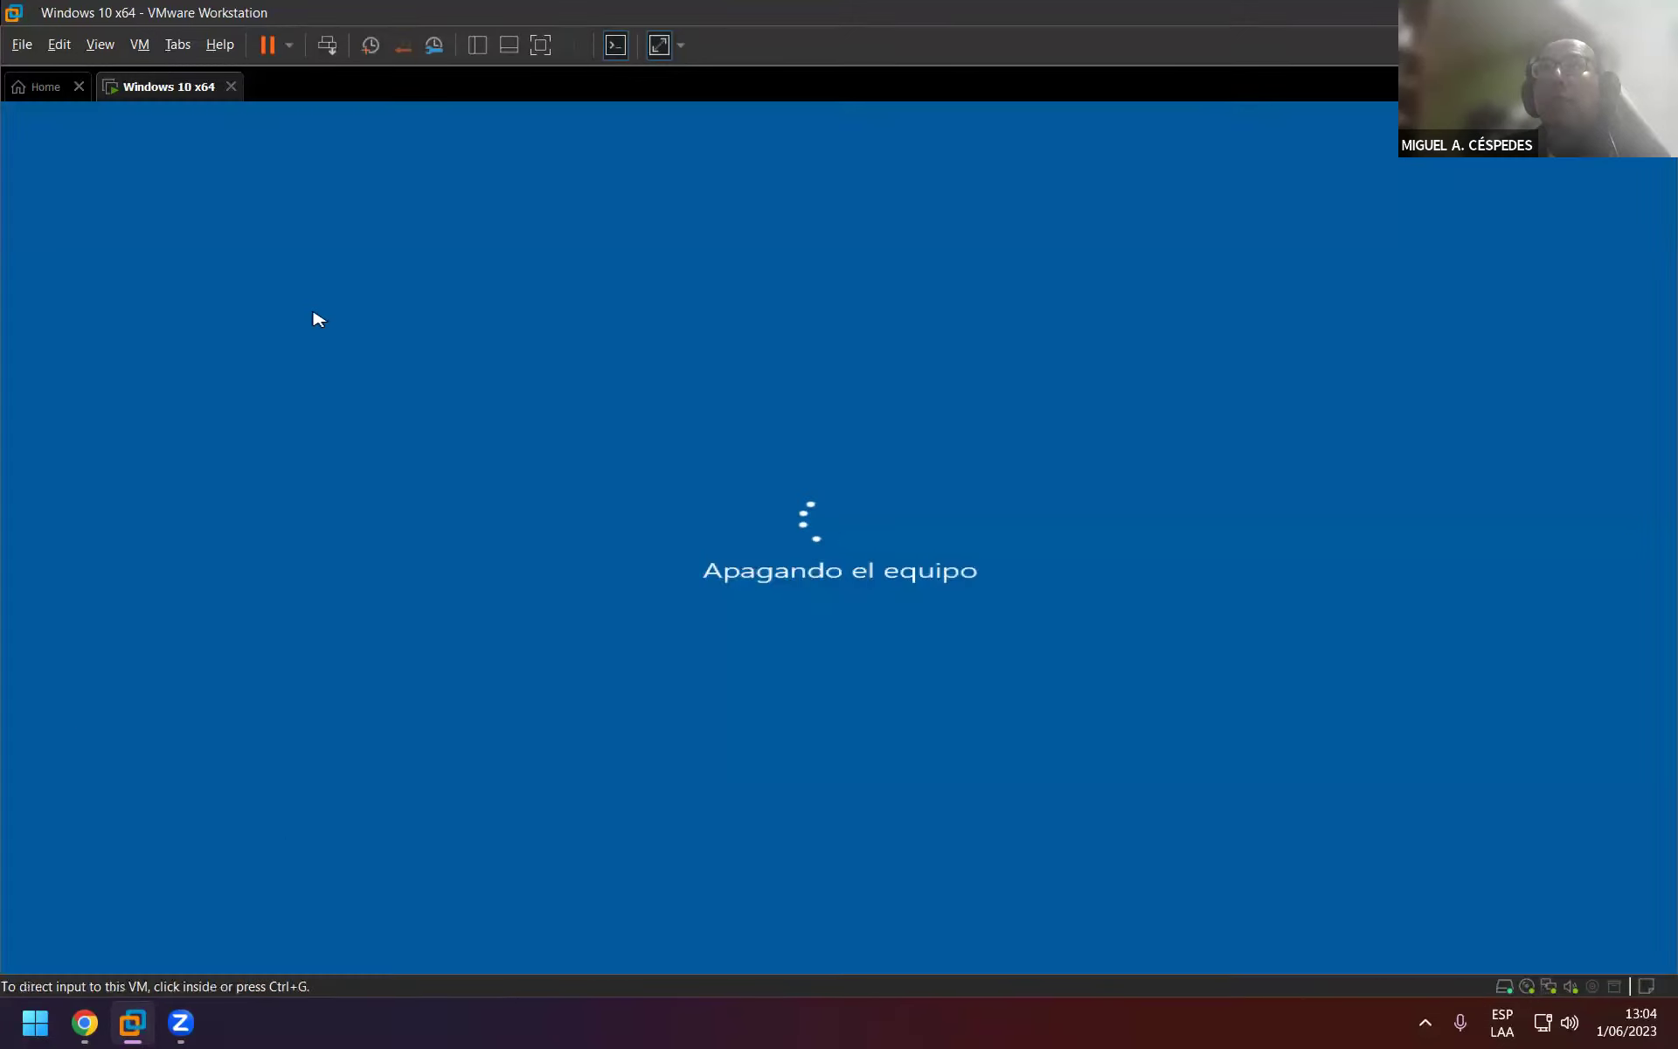
Launch Management Studio 19 on the host and dismiss the Removable Devices notice.
{"action": "left_click", "coordinate": [292, 1029]}
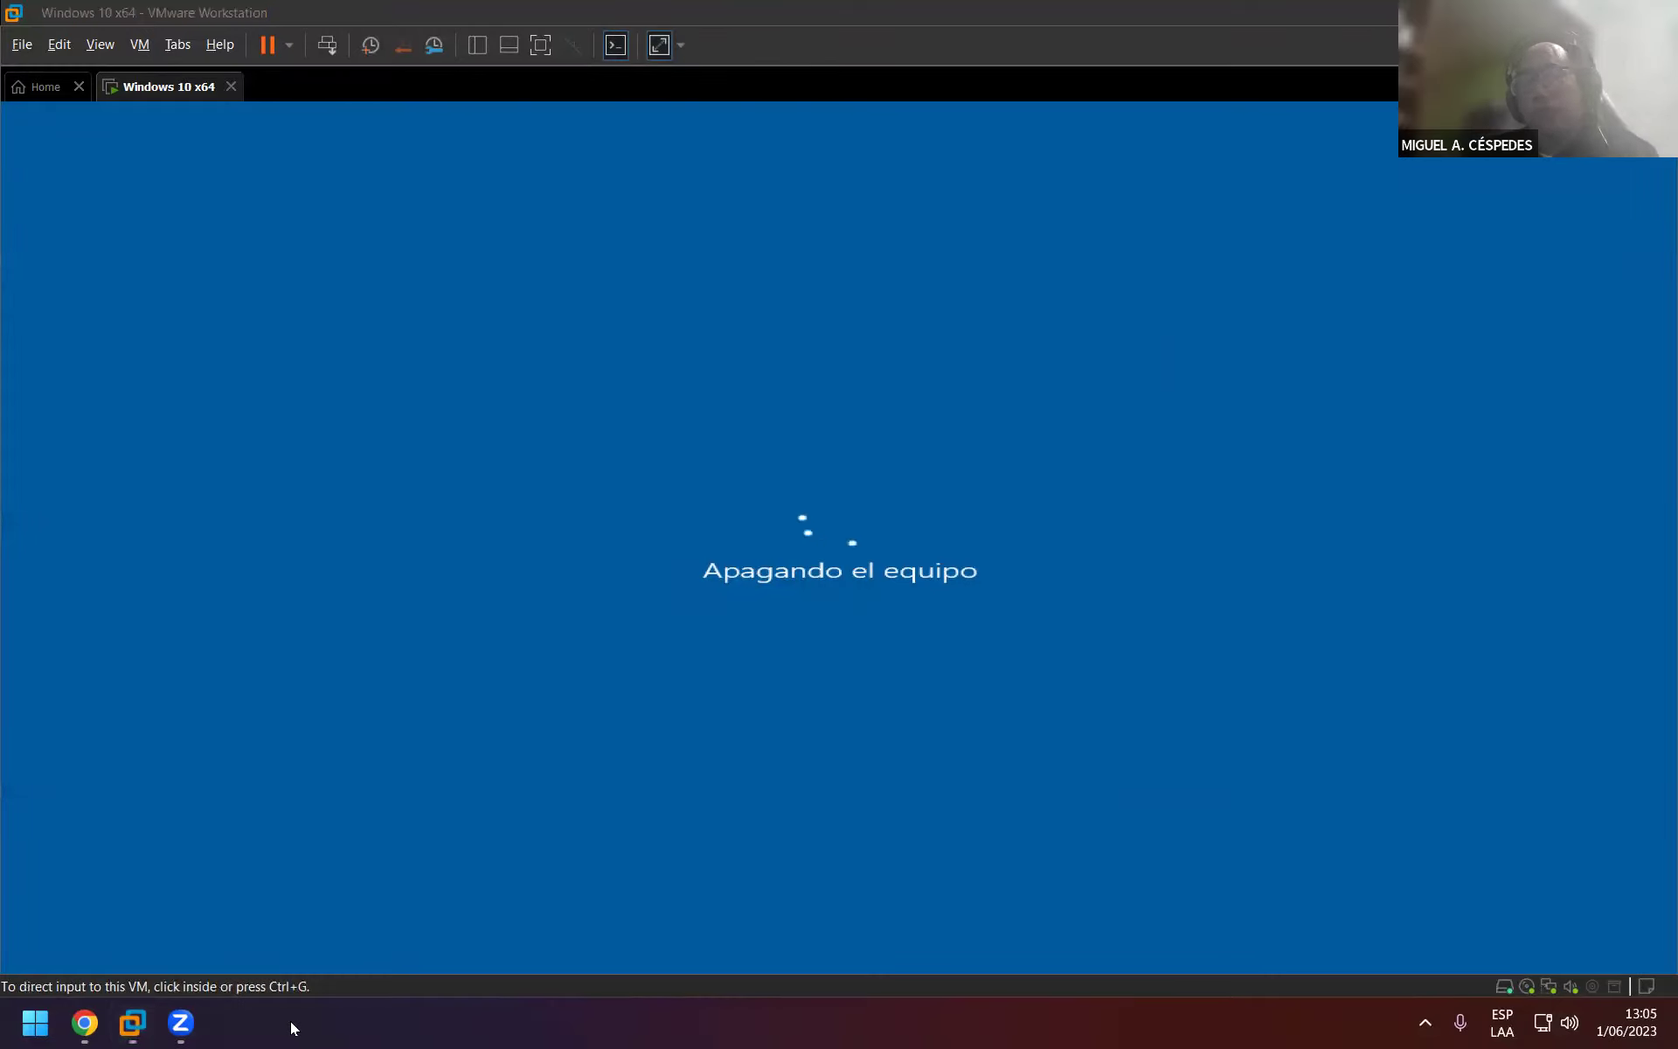
{"action": "key", "text": "super"}
{"action": "type", "text": "SQ"}
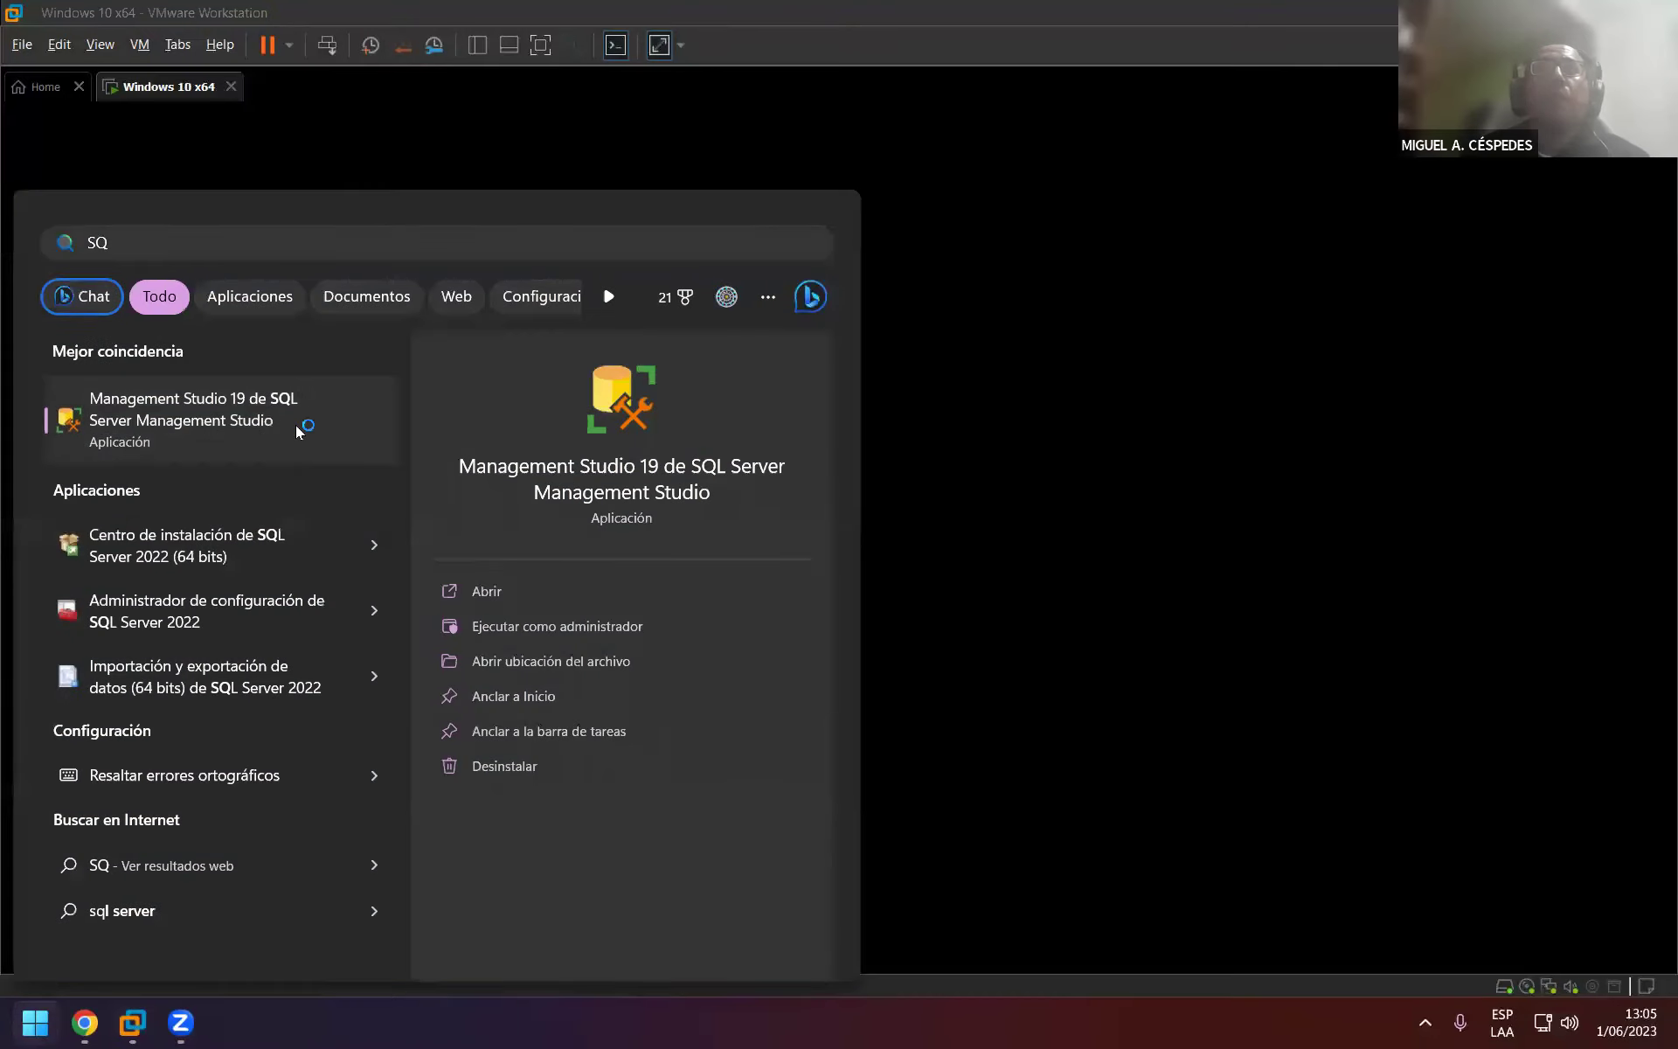
{"action": "left_click", "coordinate": [295, 425]}
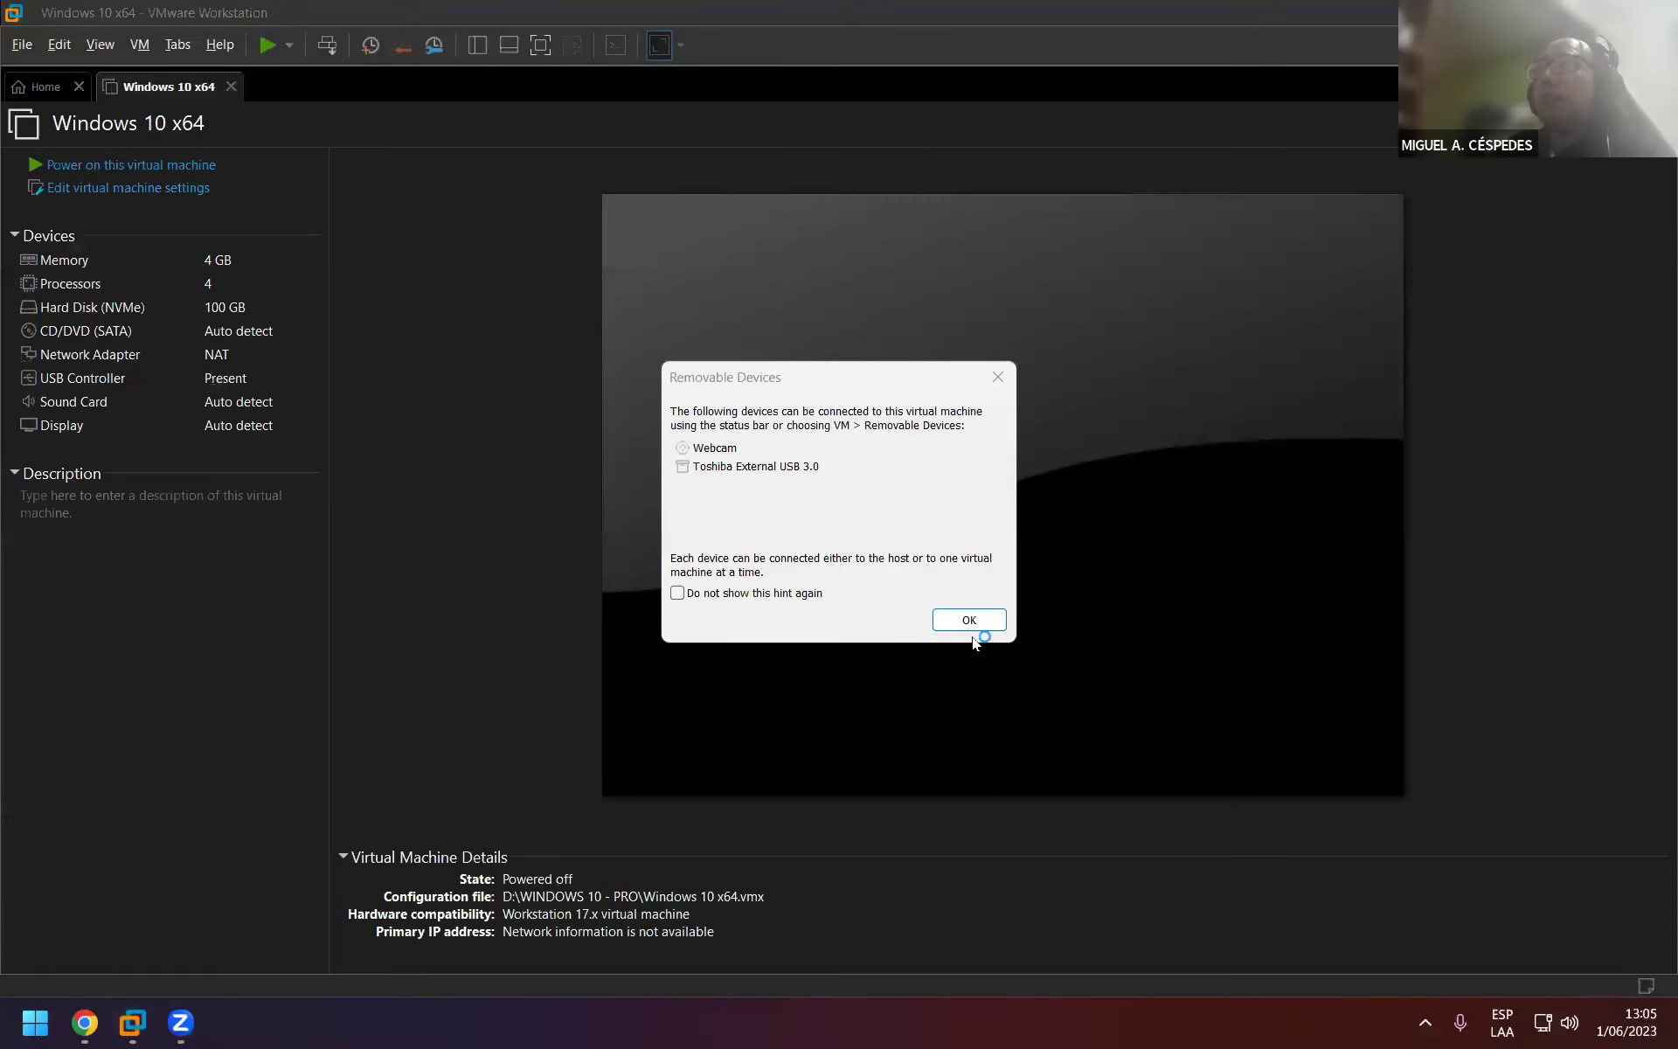
{"action": "left_click", "coordinate": [969, 618]}
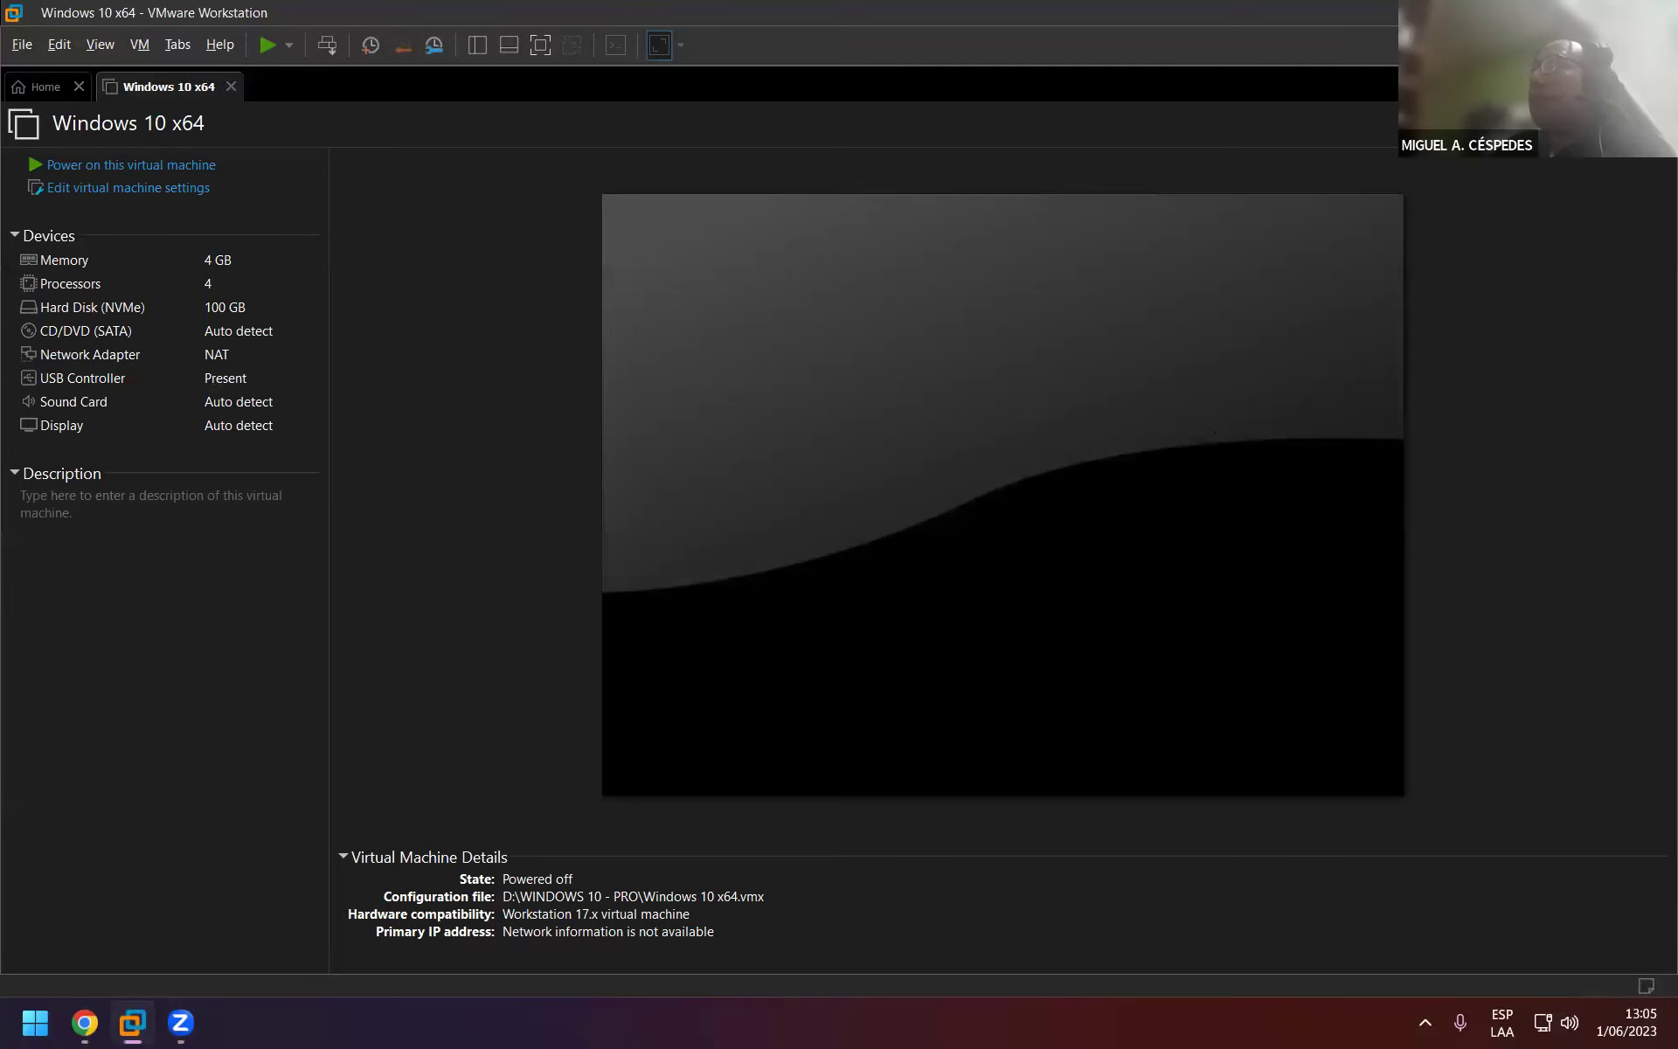
Close VMware Workstation and connect SSMS to the local server using Windows Authentication.
{"action": "key", "text": "alt+F4"}
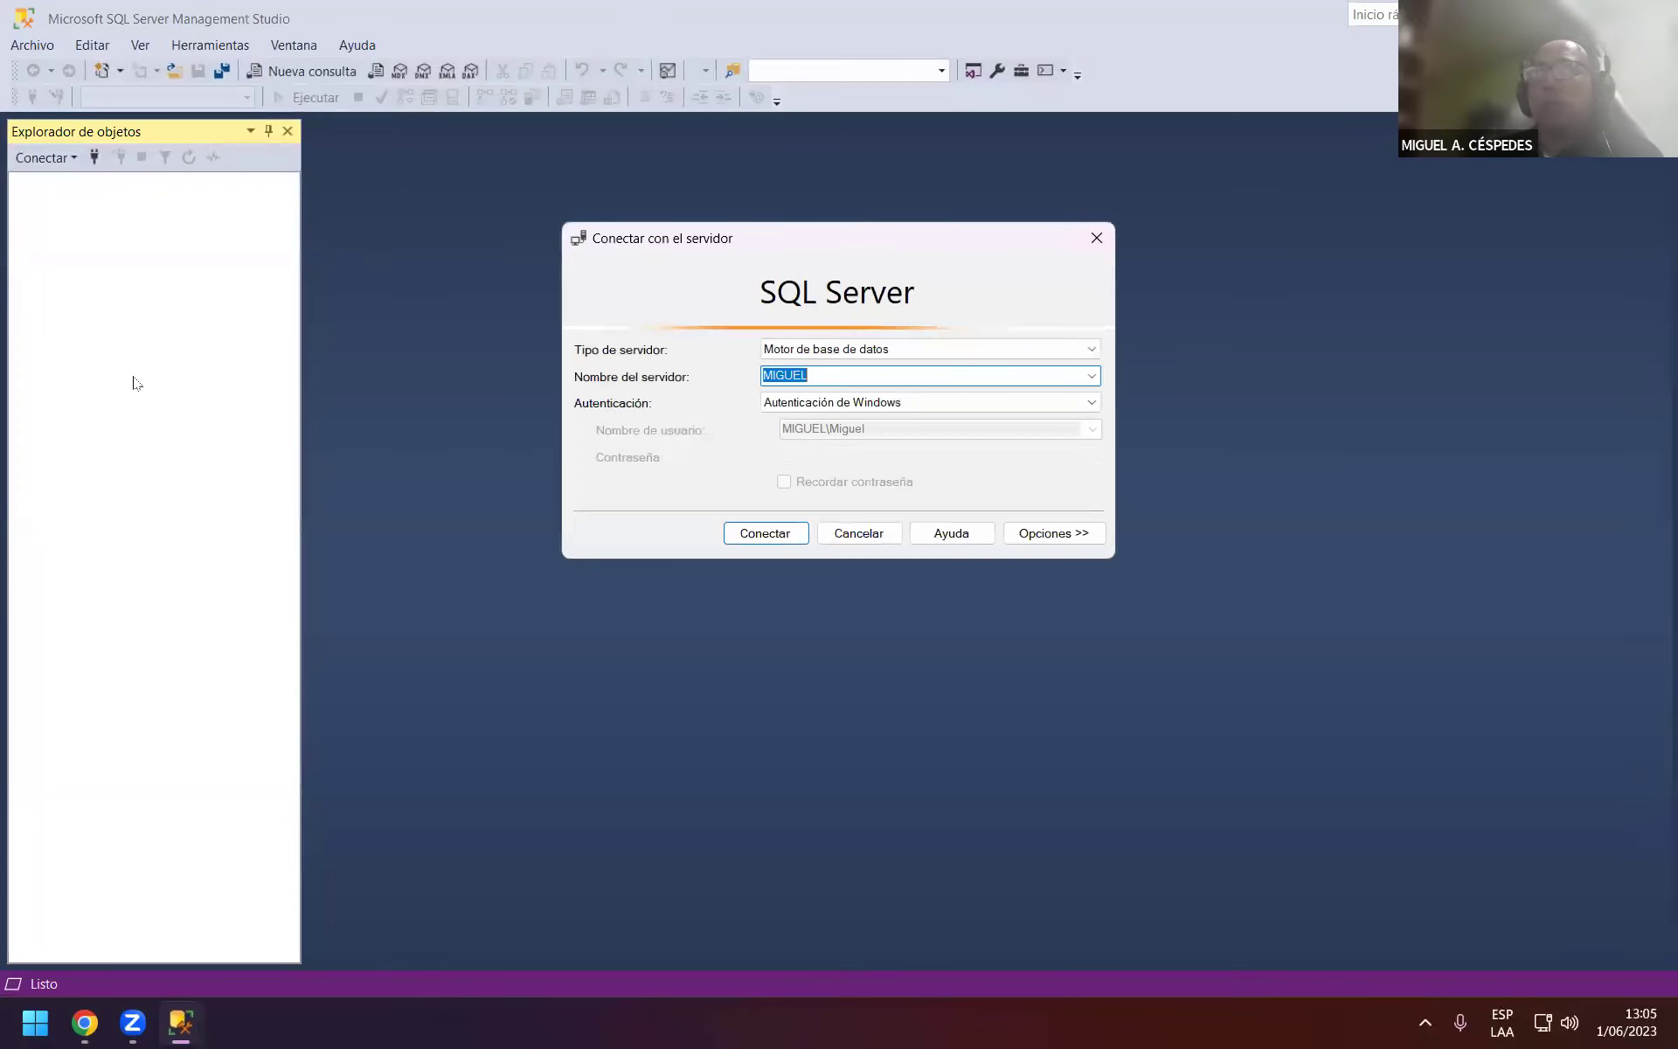
{"action": "left_click", "coordinate": [993, 404]}
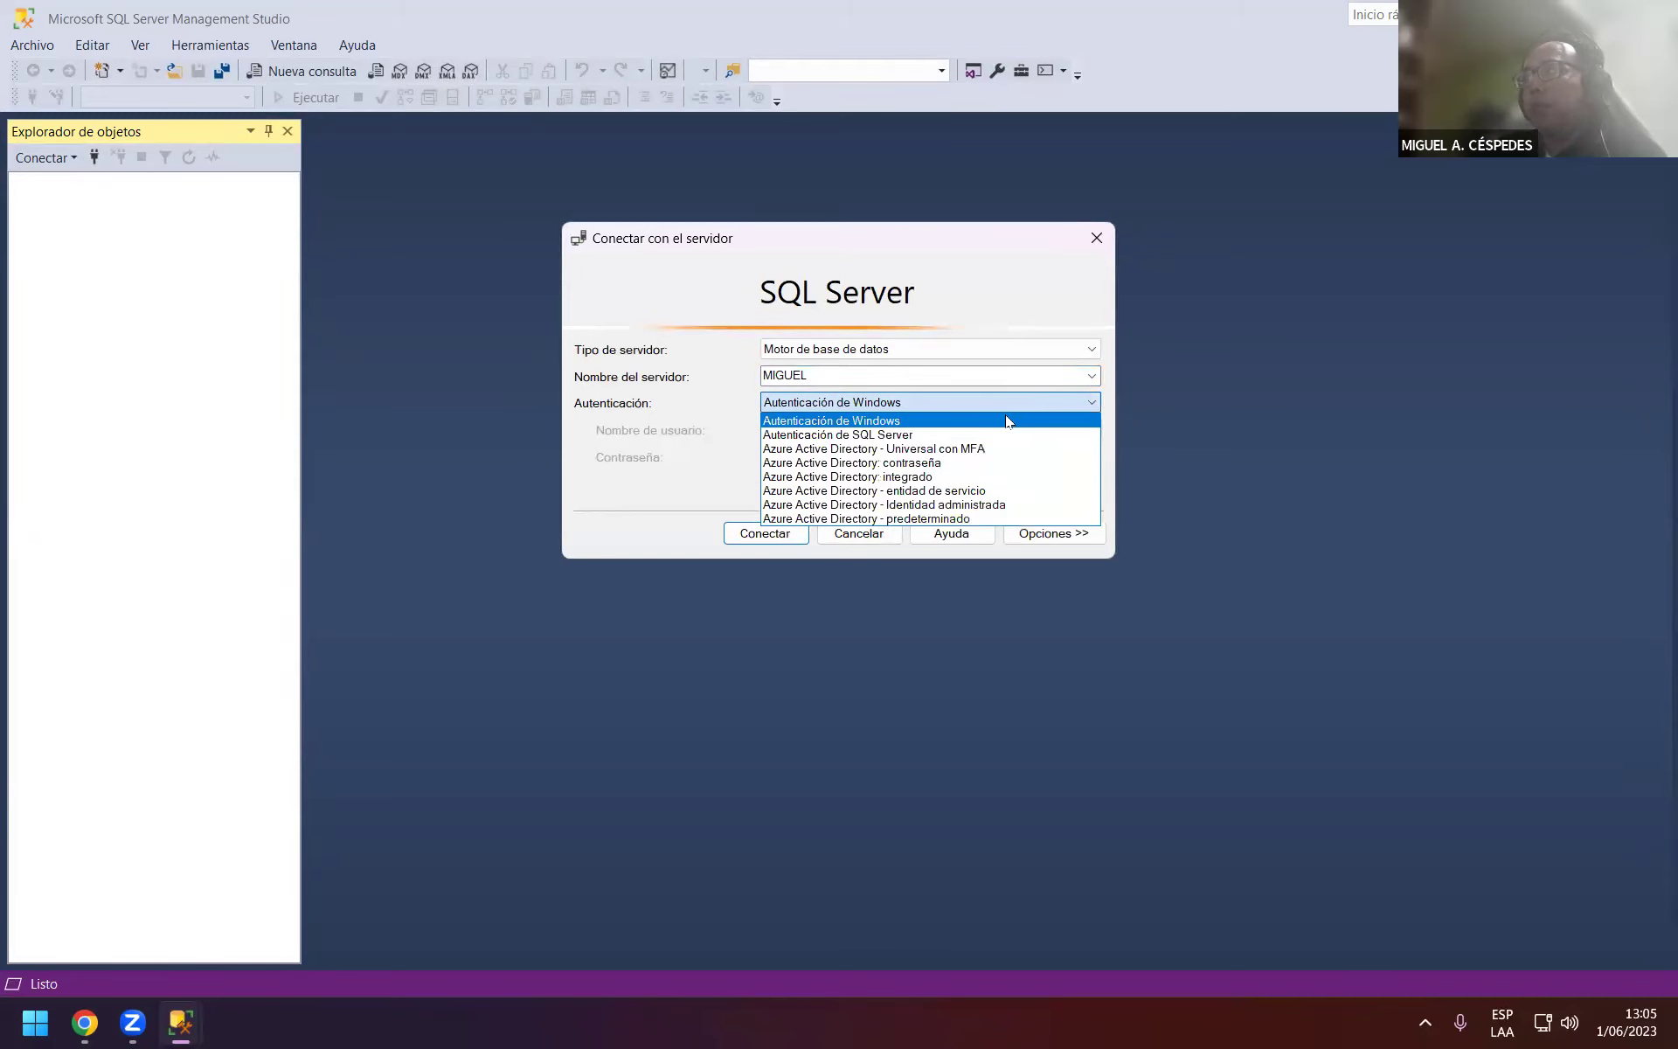
{"action": "left_click", "coordinate": [633, 497]}
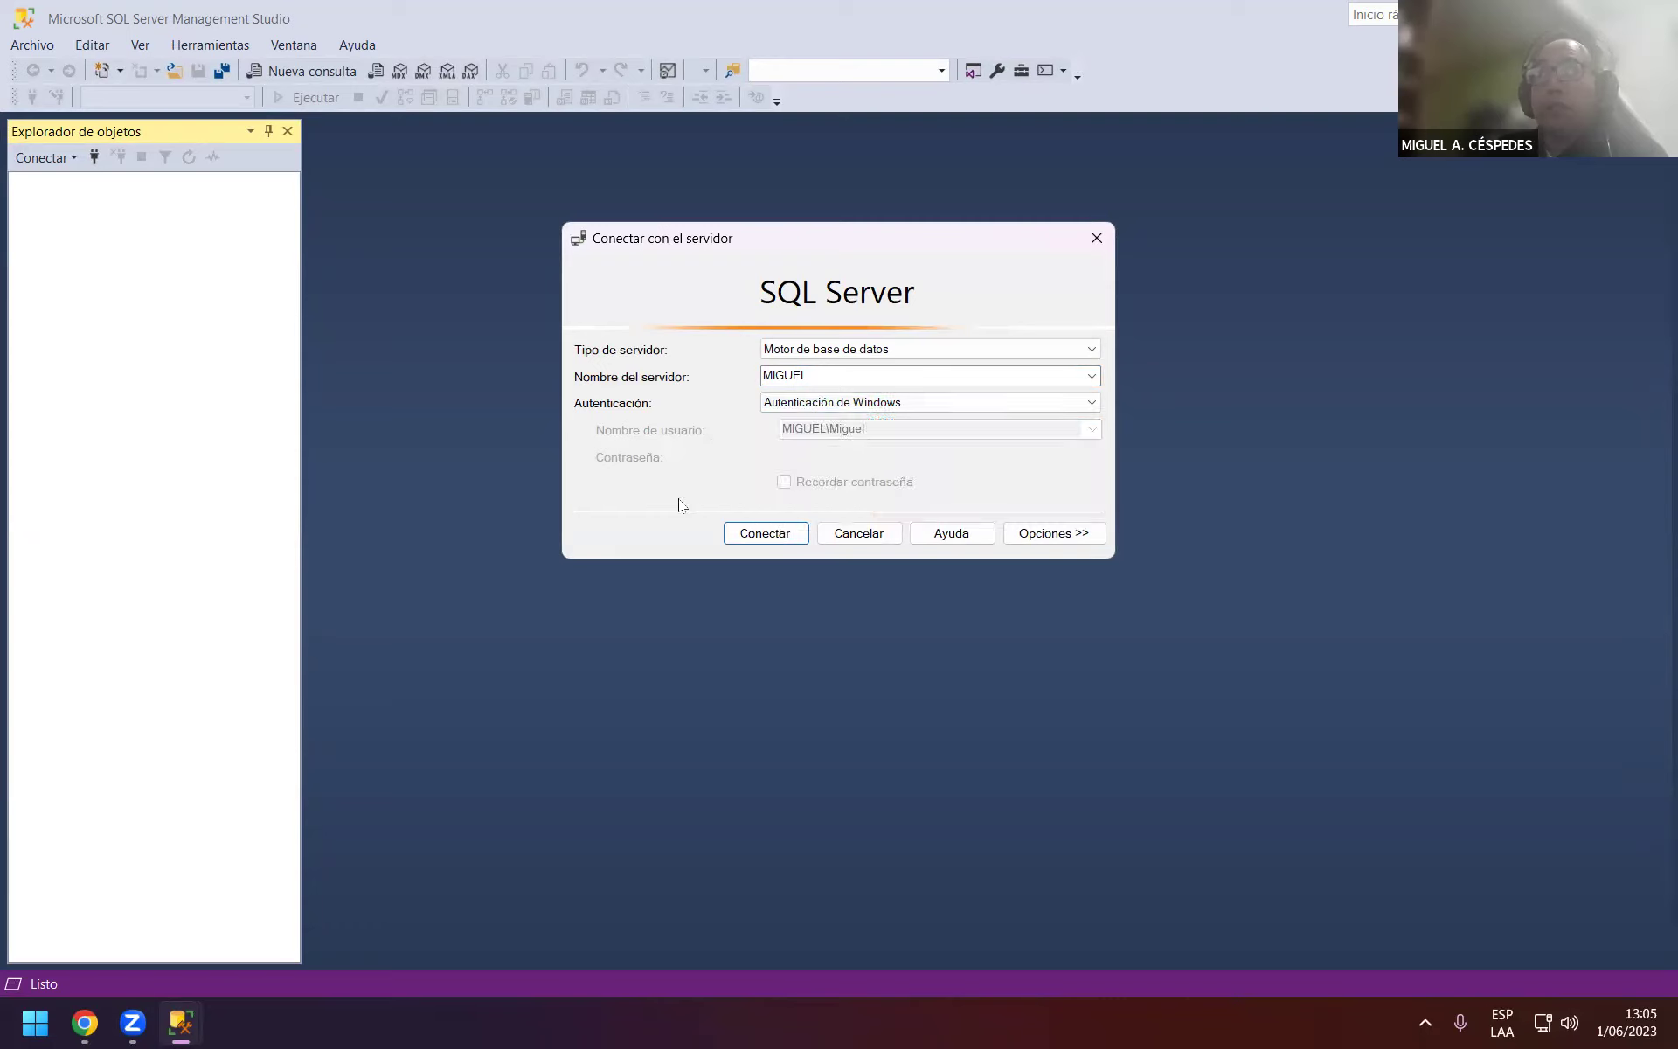
{"action": "left_click", "coordinate": [765, 533]}
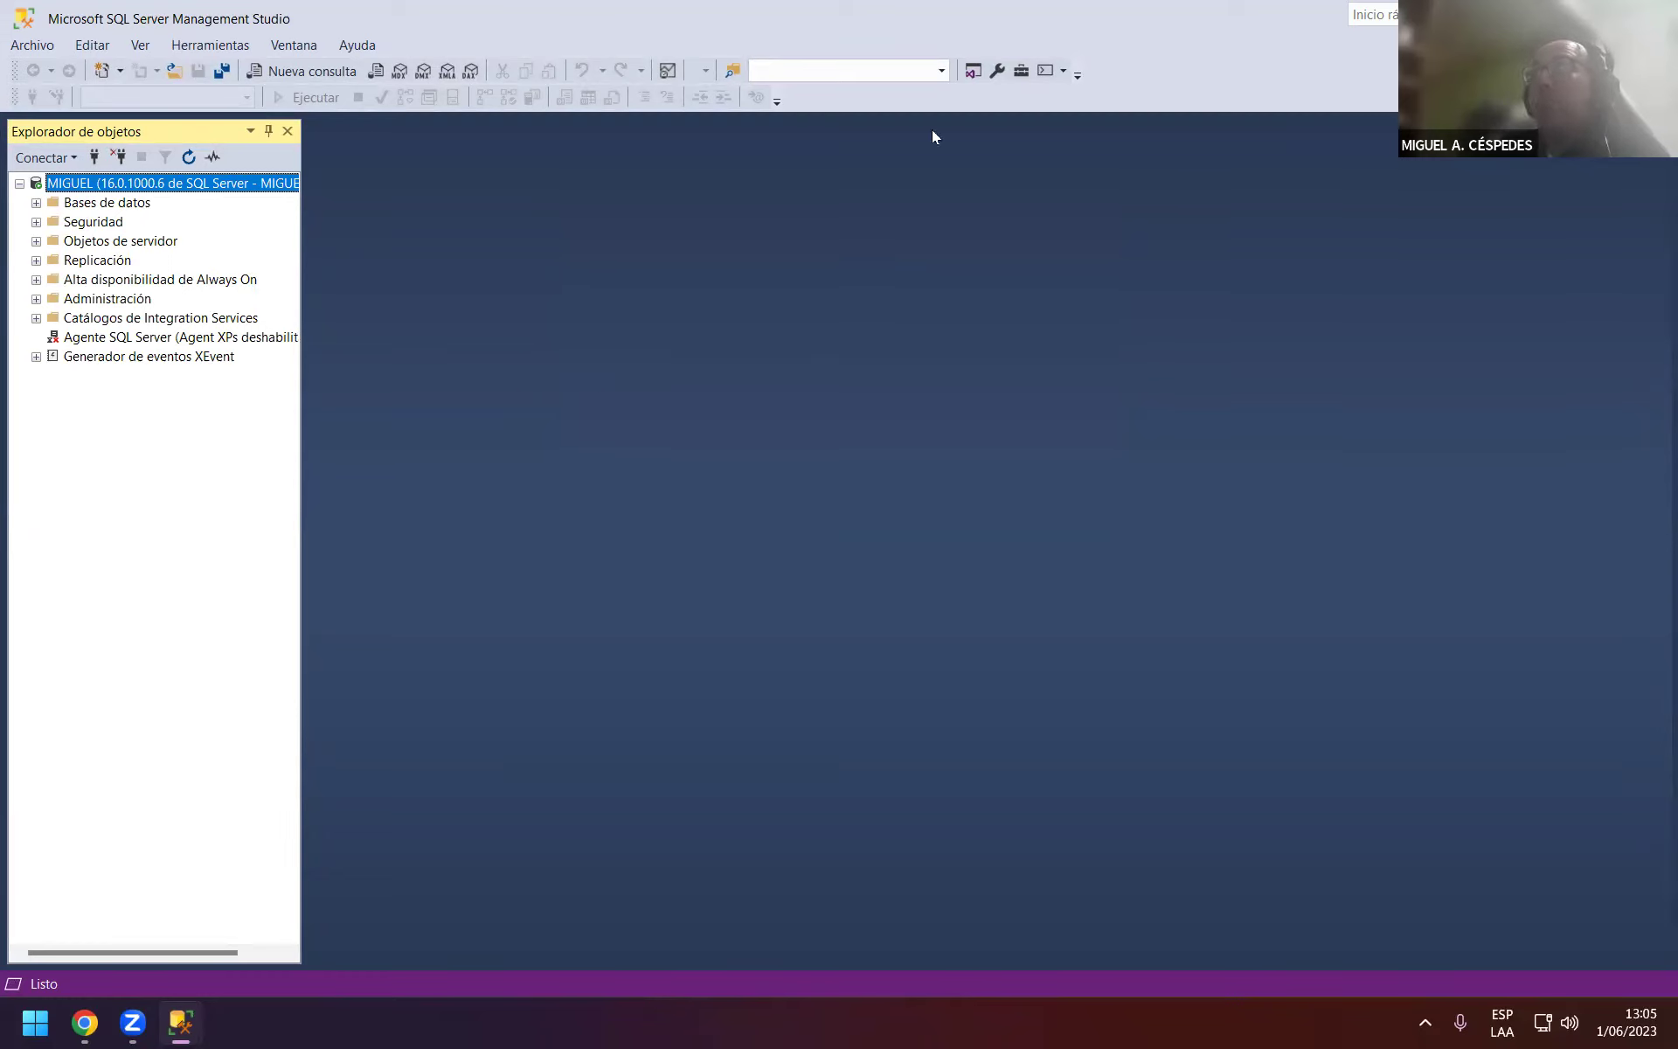
{"action": "left_click", "coordinate": [1427, 250]}
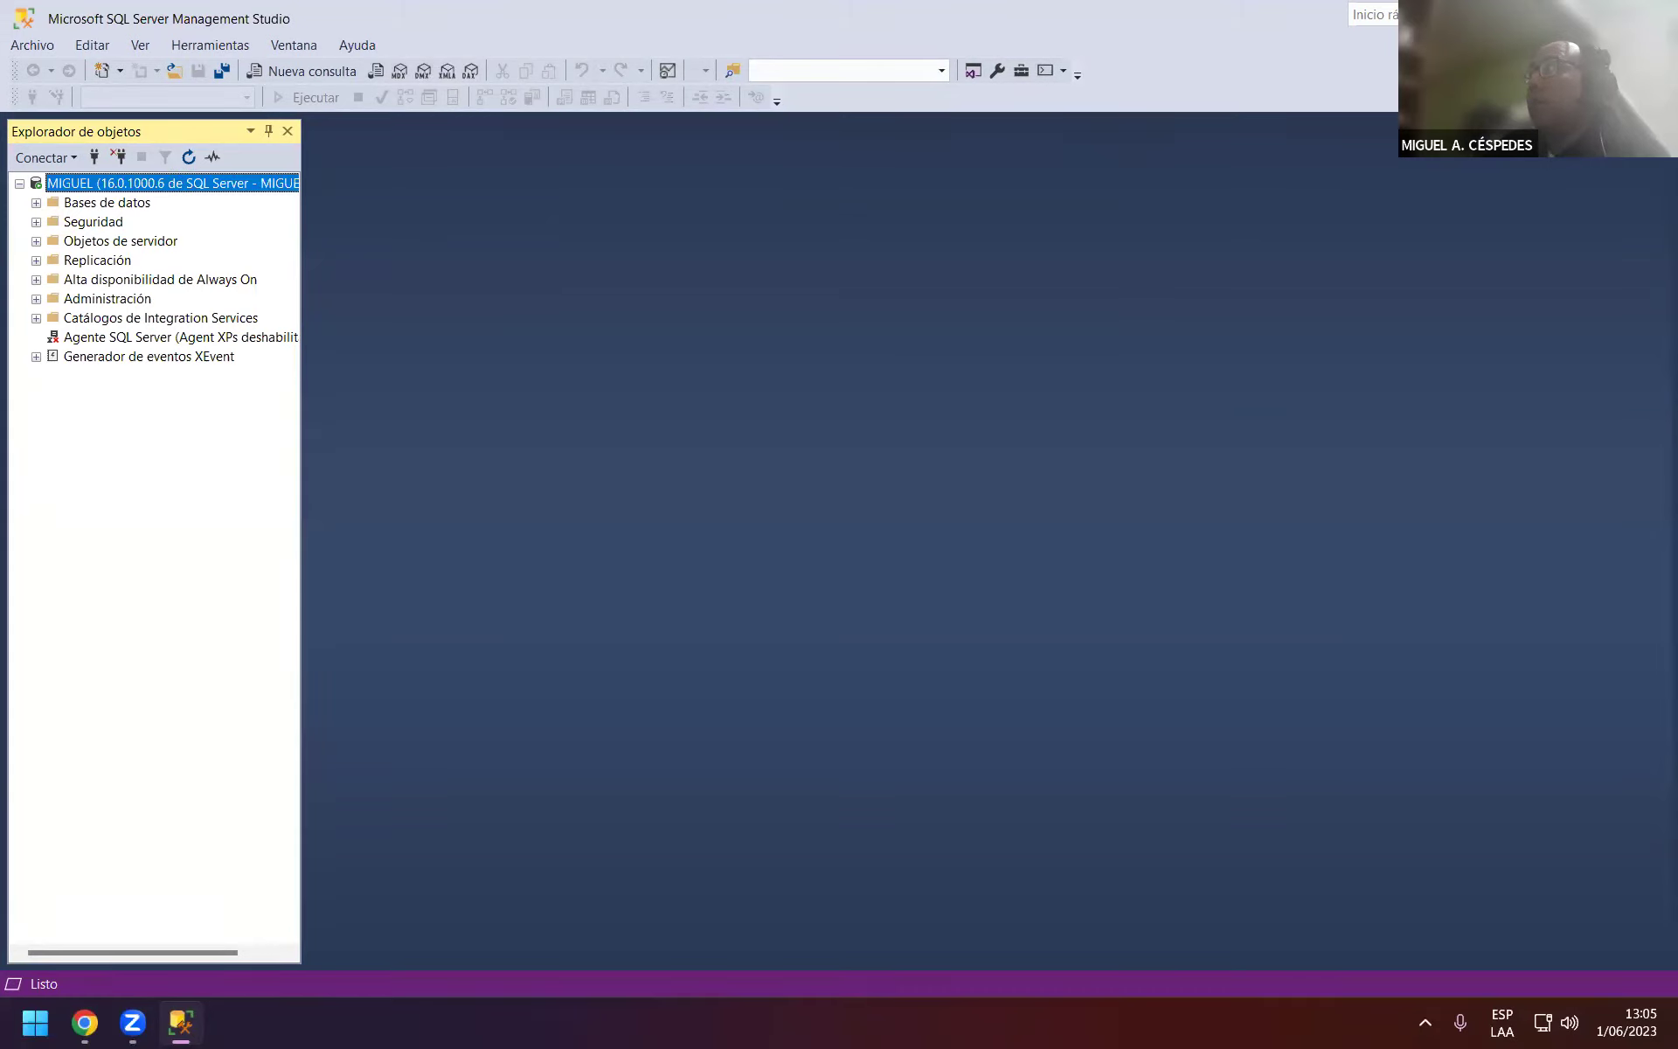
Close Management Studio and briefly open and close the SQL SERVER 2012 desktop folder.
{"action": "key", "text": "alt+F4"}
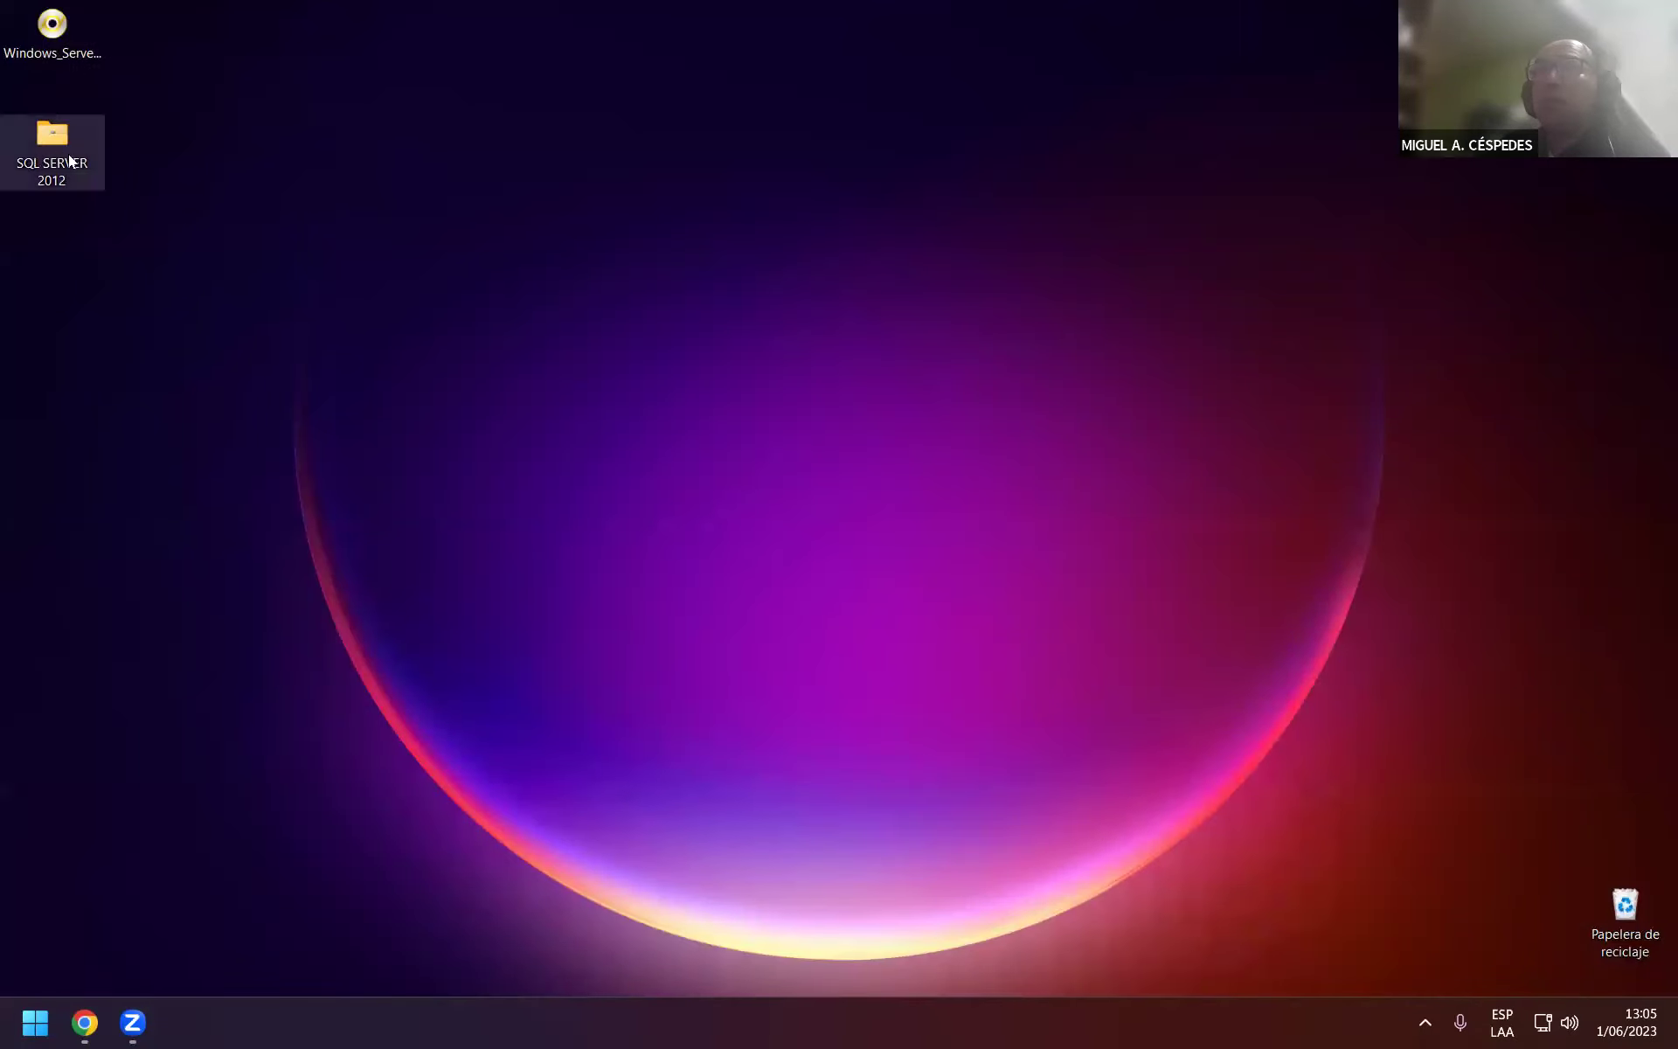
{"action": "right_click", "coordinate": [59, 142]}
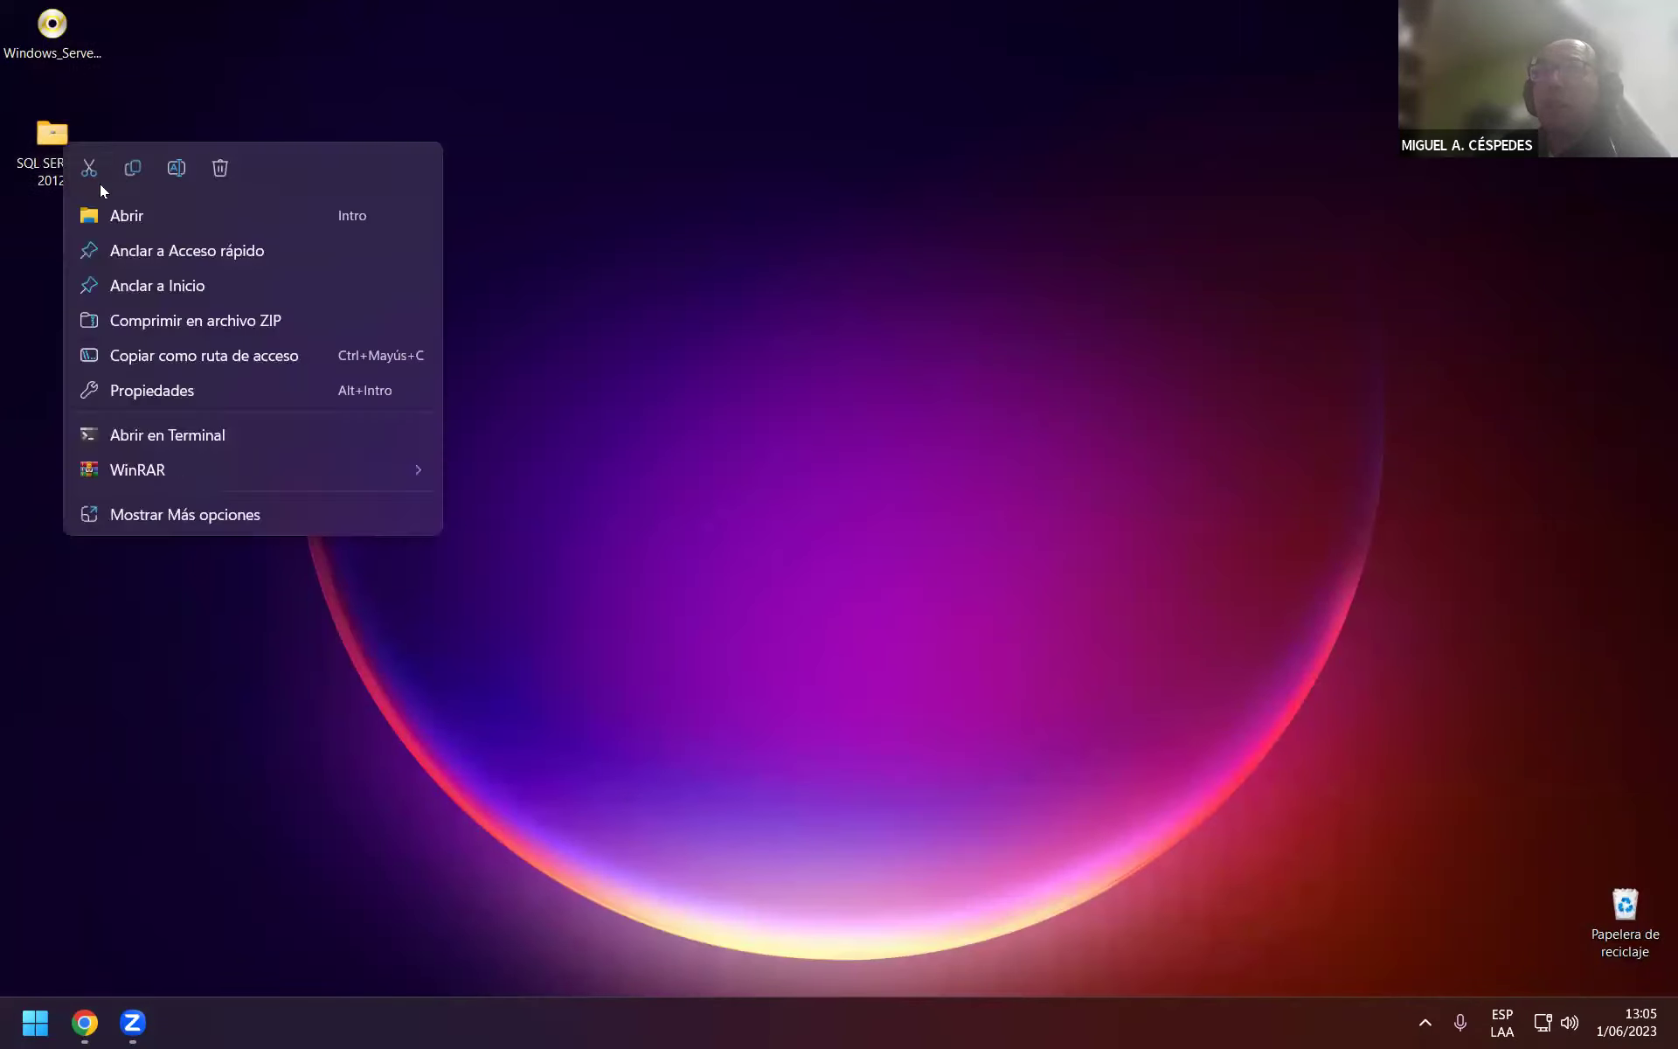
{"action": "left_click", "coordinate": [122, 213]}
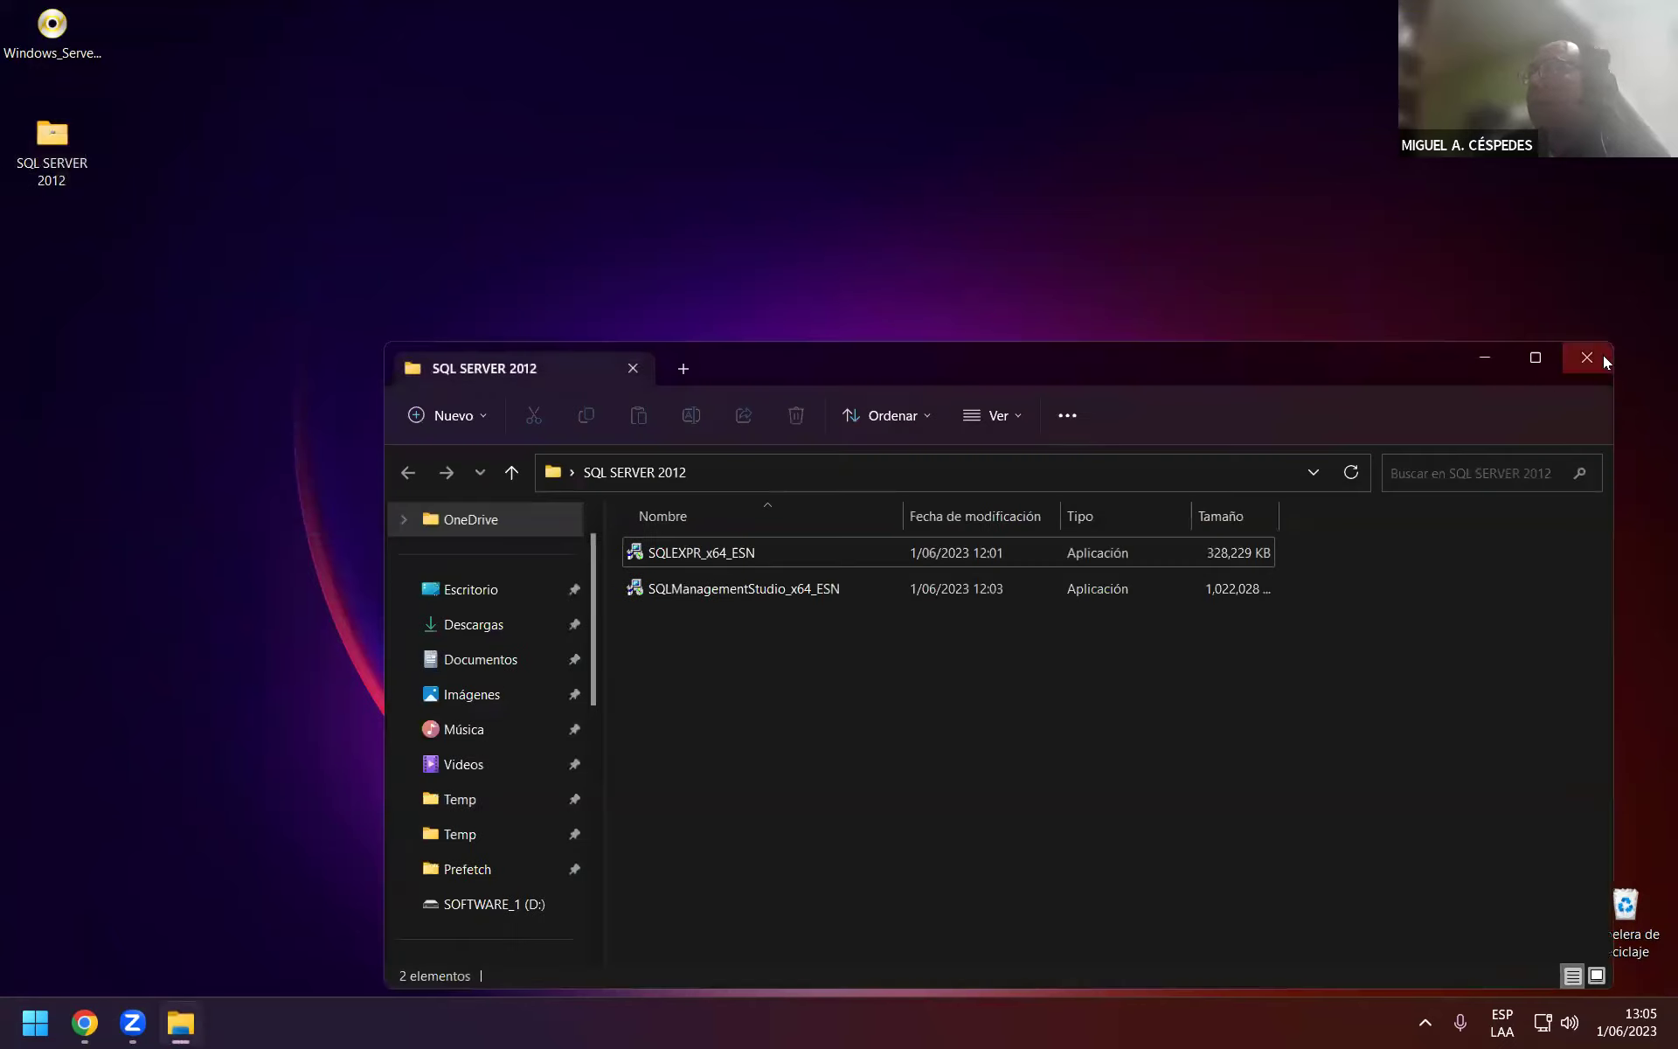
{"action": "left_click", "coordinate": [1586, 357]}
Cut the SQL SERVER 2012 desktop folder and open a new File Explorer window.
{"action": "right_click", "coordinate": [80, 182]}
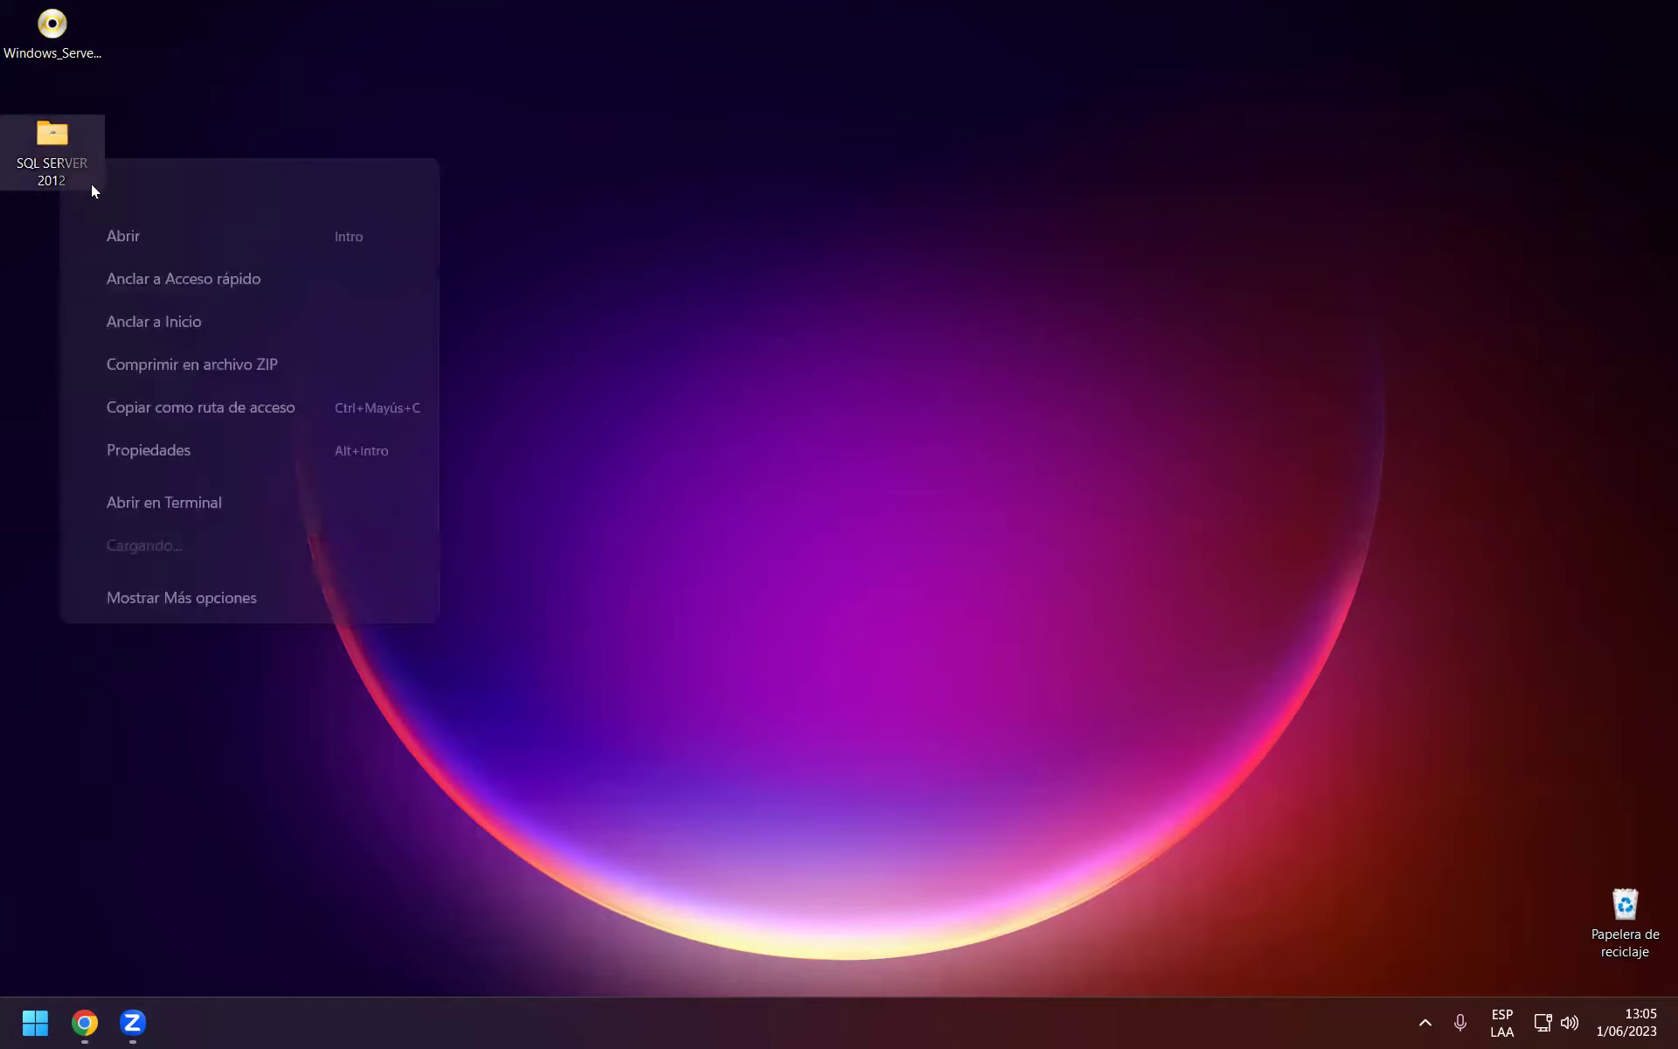
{"action": "left_click", "coordinate": [88, 184]}
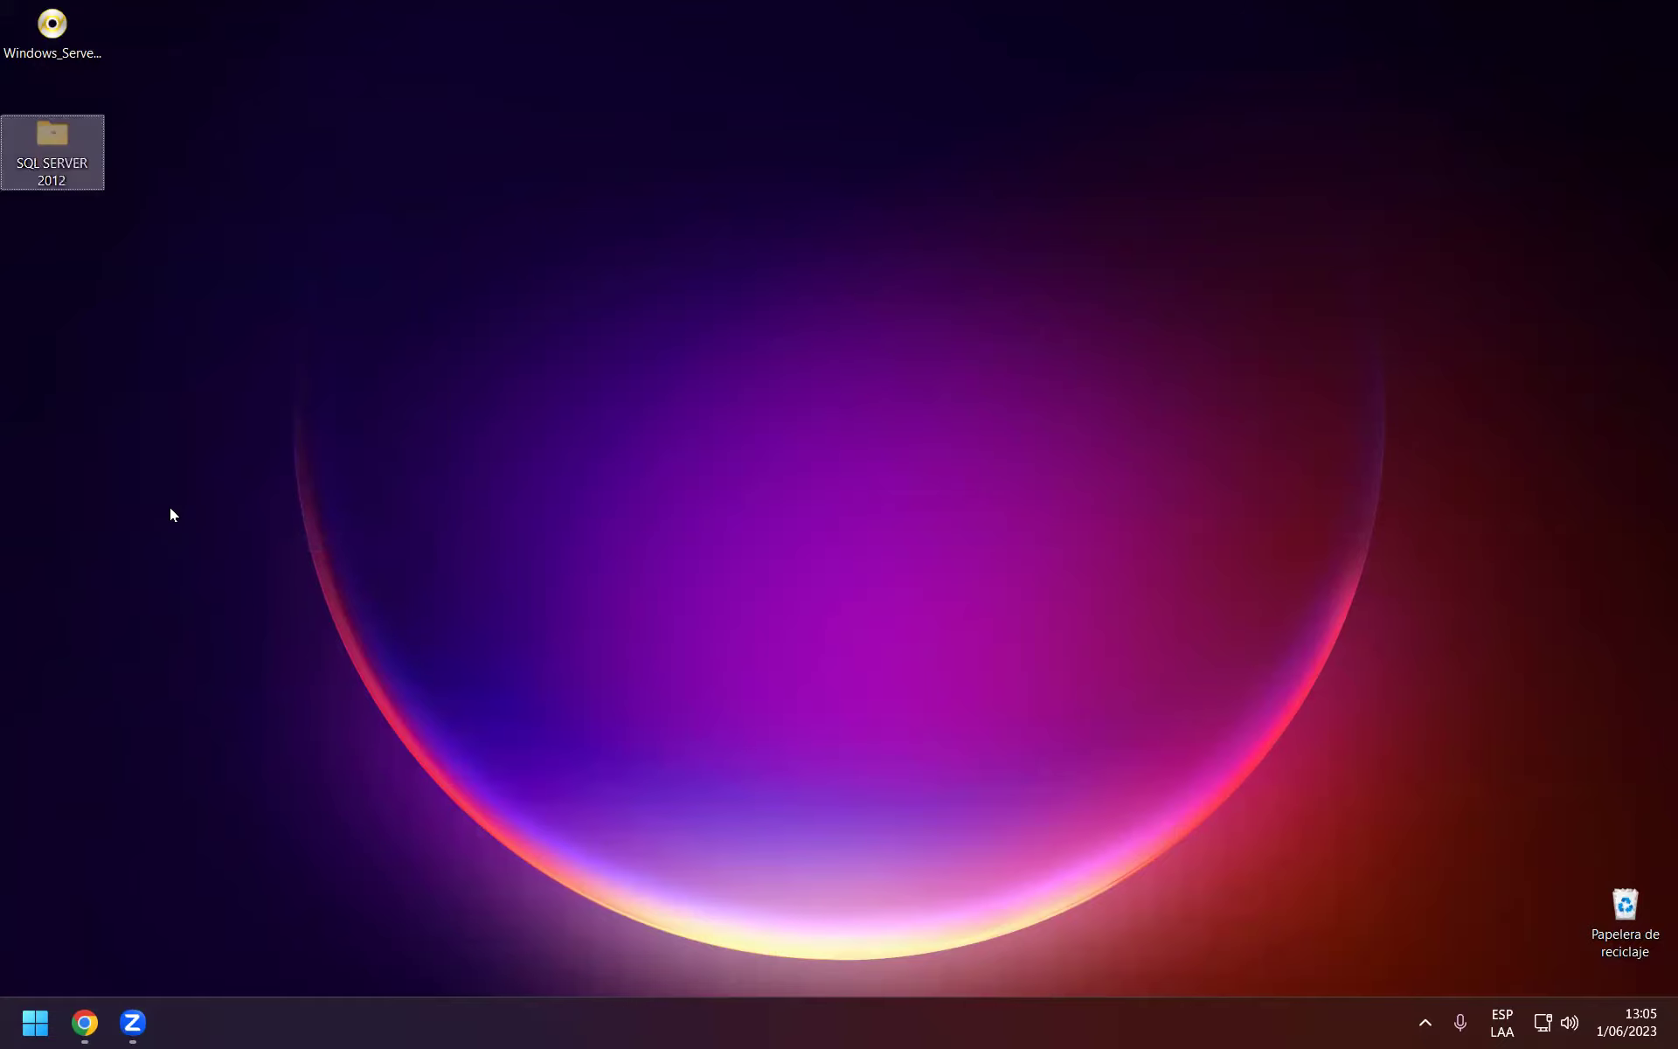
{"action": "key", "text": "super+e"}
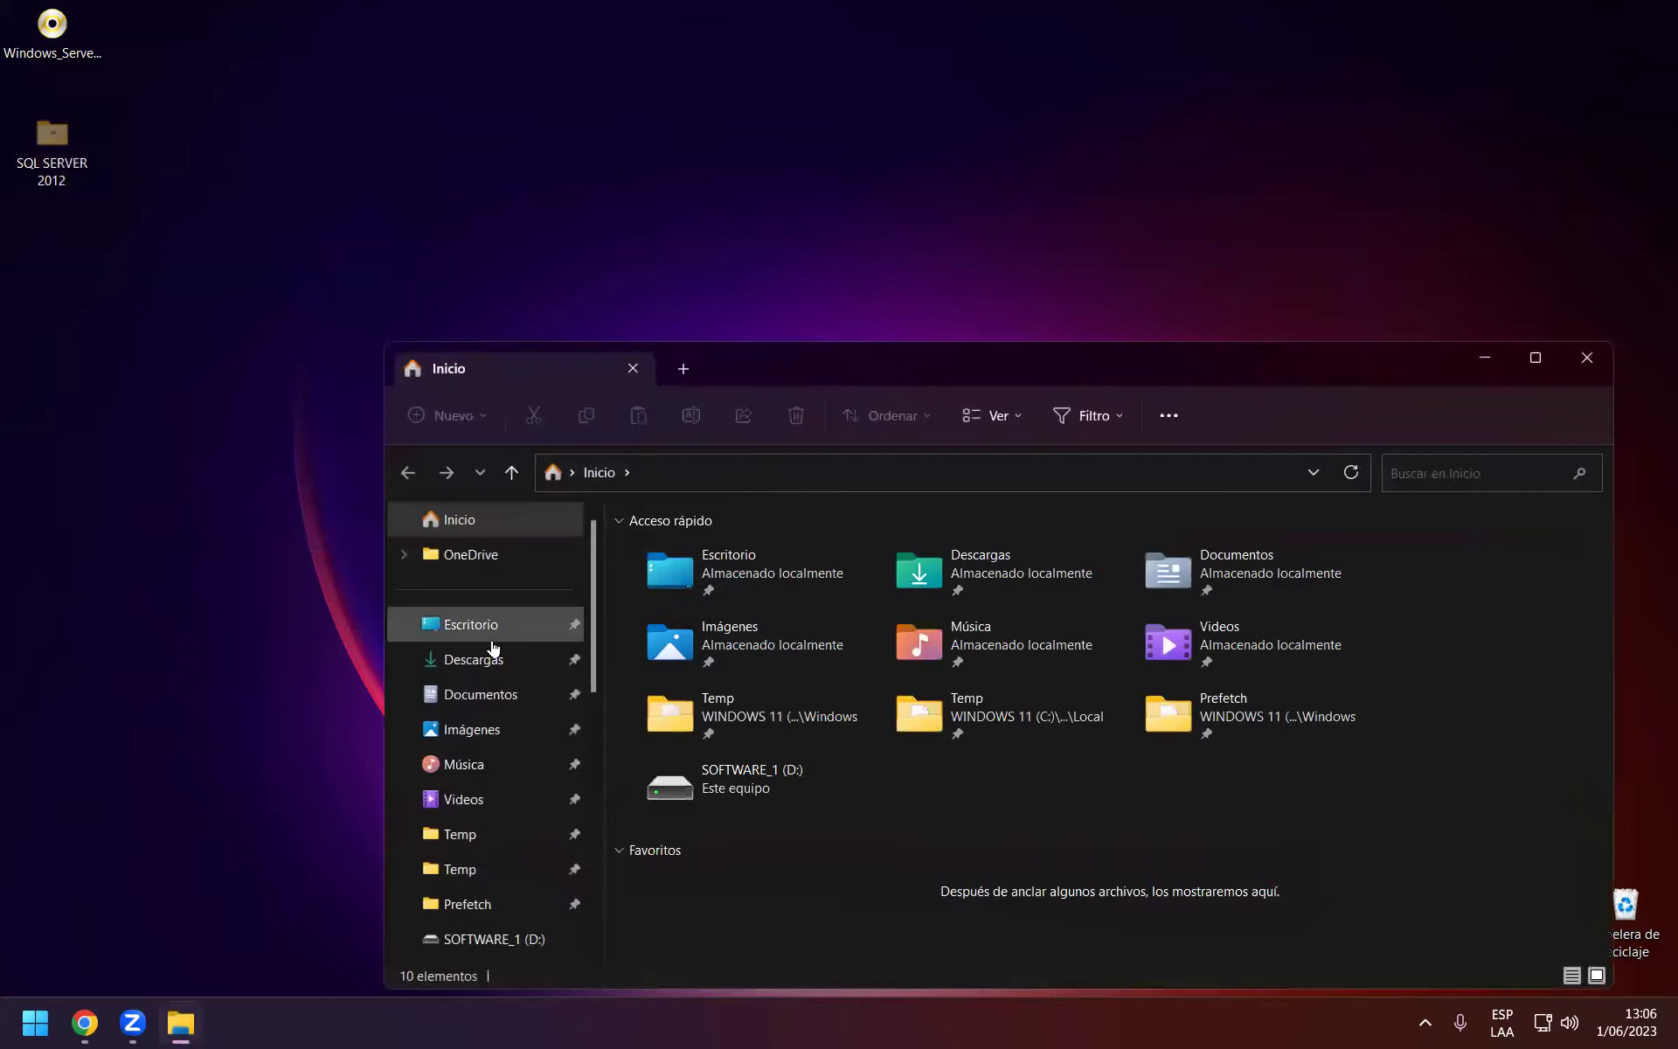
Browse drive SOLID_03 (K:) into 2 _ COMPUTRON_ONLINE\011_CURSO_2023-MAYO-JUNIO.
{"action": "scroll", "coordinate": [516, 914], "scroll_direction": "down", "scroll_amount": 2}
{"action": "left_click", "coordinate": [522, 803]}
{"action": "double_click", "coordinate": [1307, 708]}
{"action": "double_click", "coordinate": [1090, 383]}
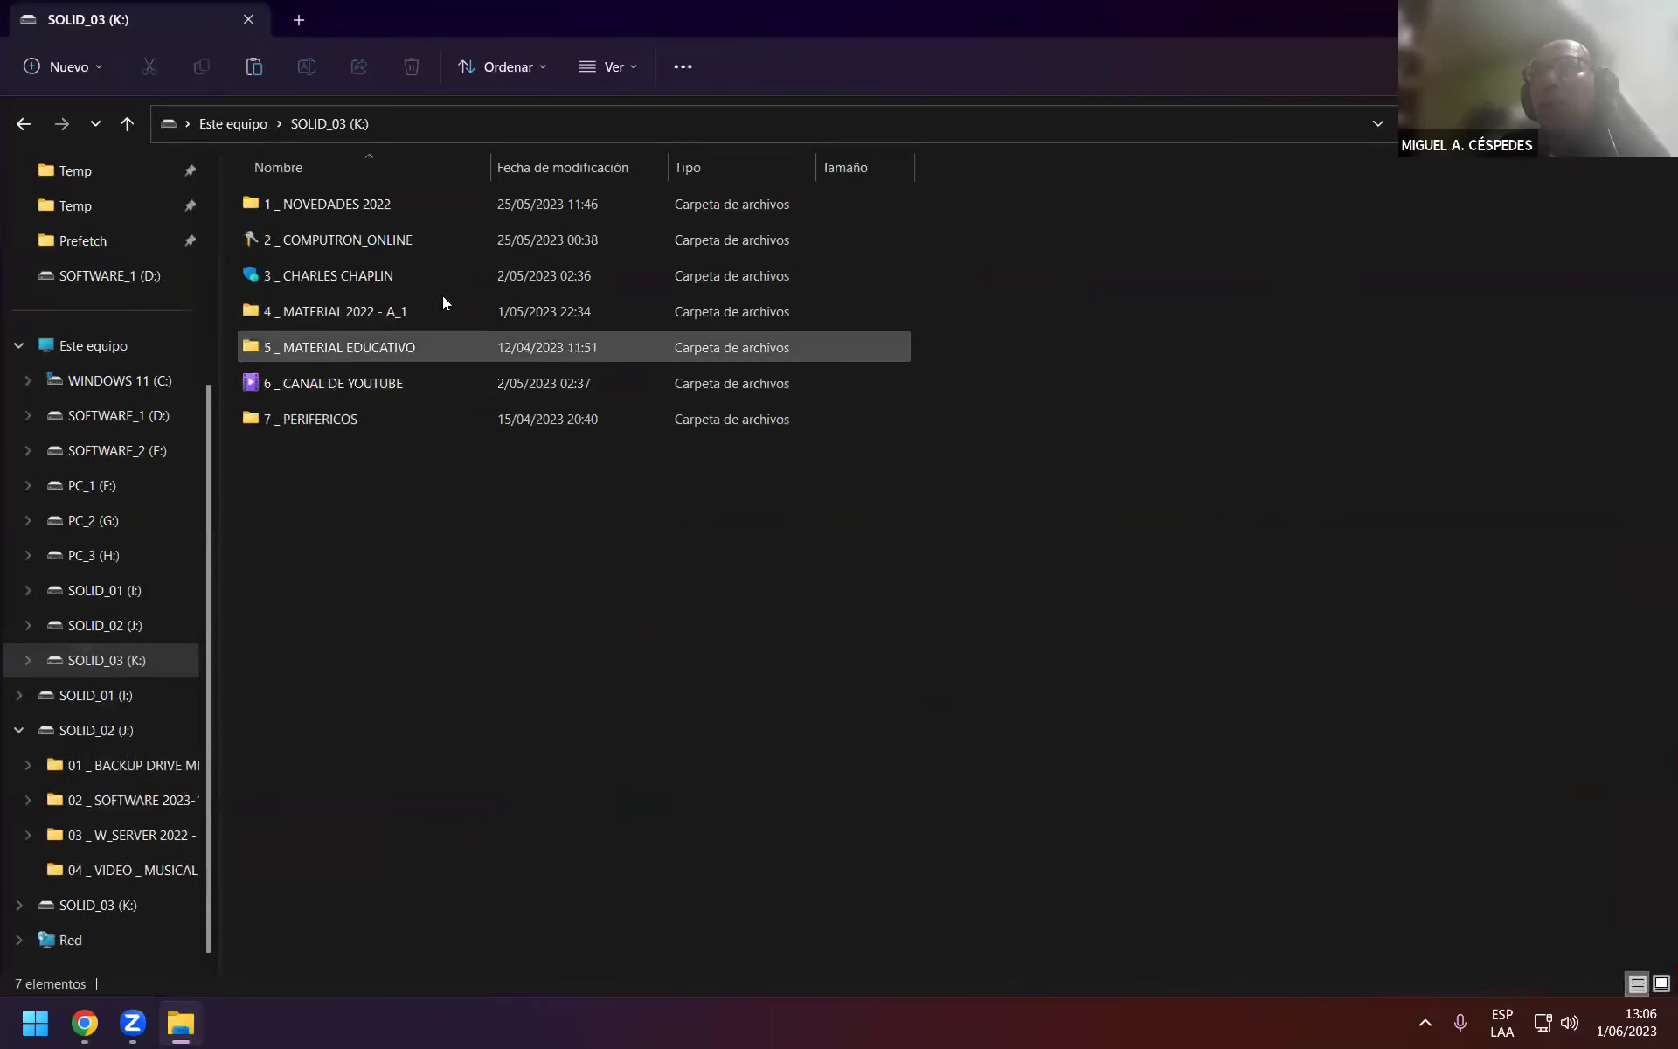
{"action": "left_click", "coordinate": [416, 238]}
{"action": "double_click", "coordinate": [416, 238]}
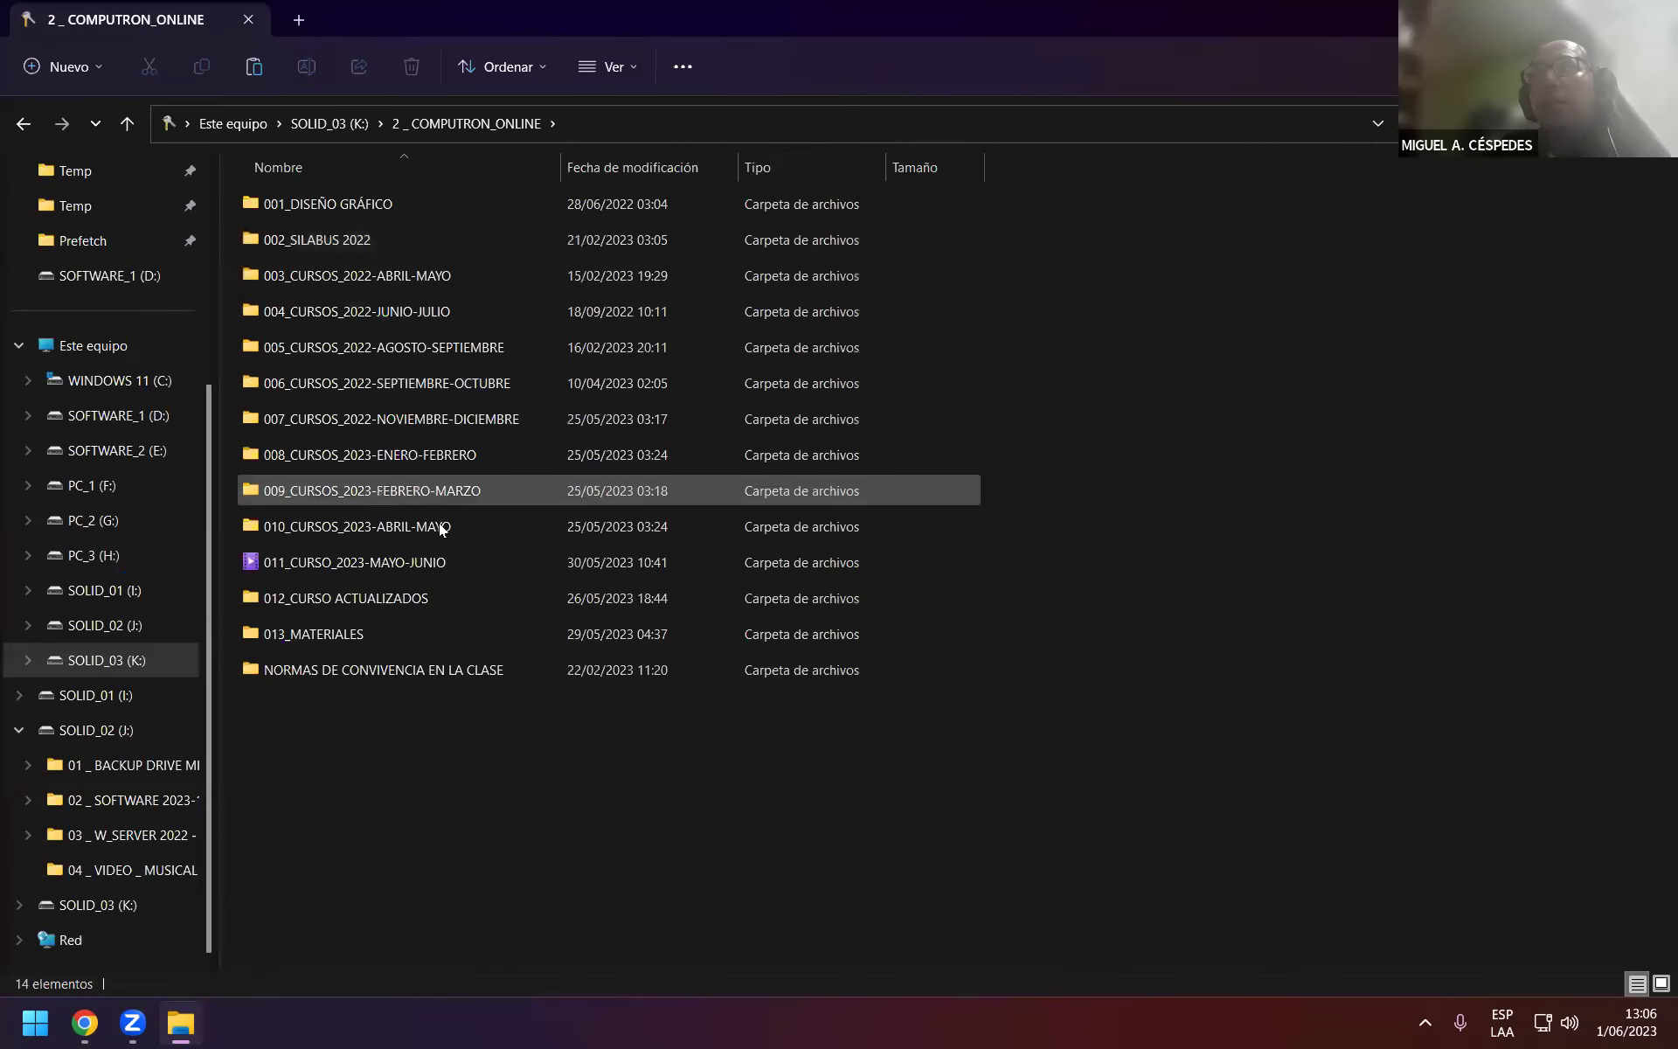
{"action": "left_click", "coordinate": [463, 566]}
{"action": "double_click", "coordinate": [466, 566]}
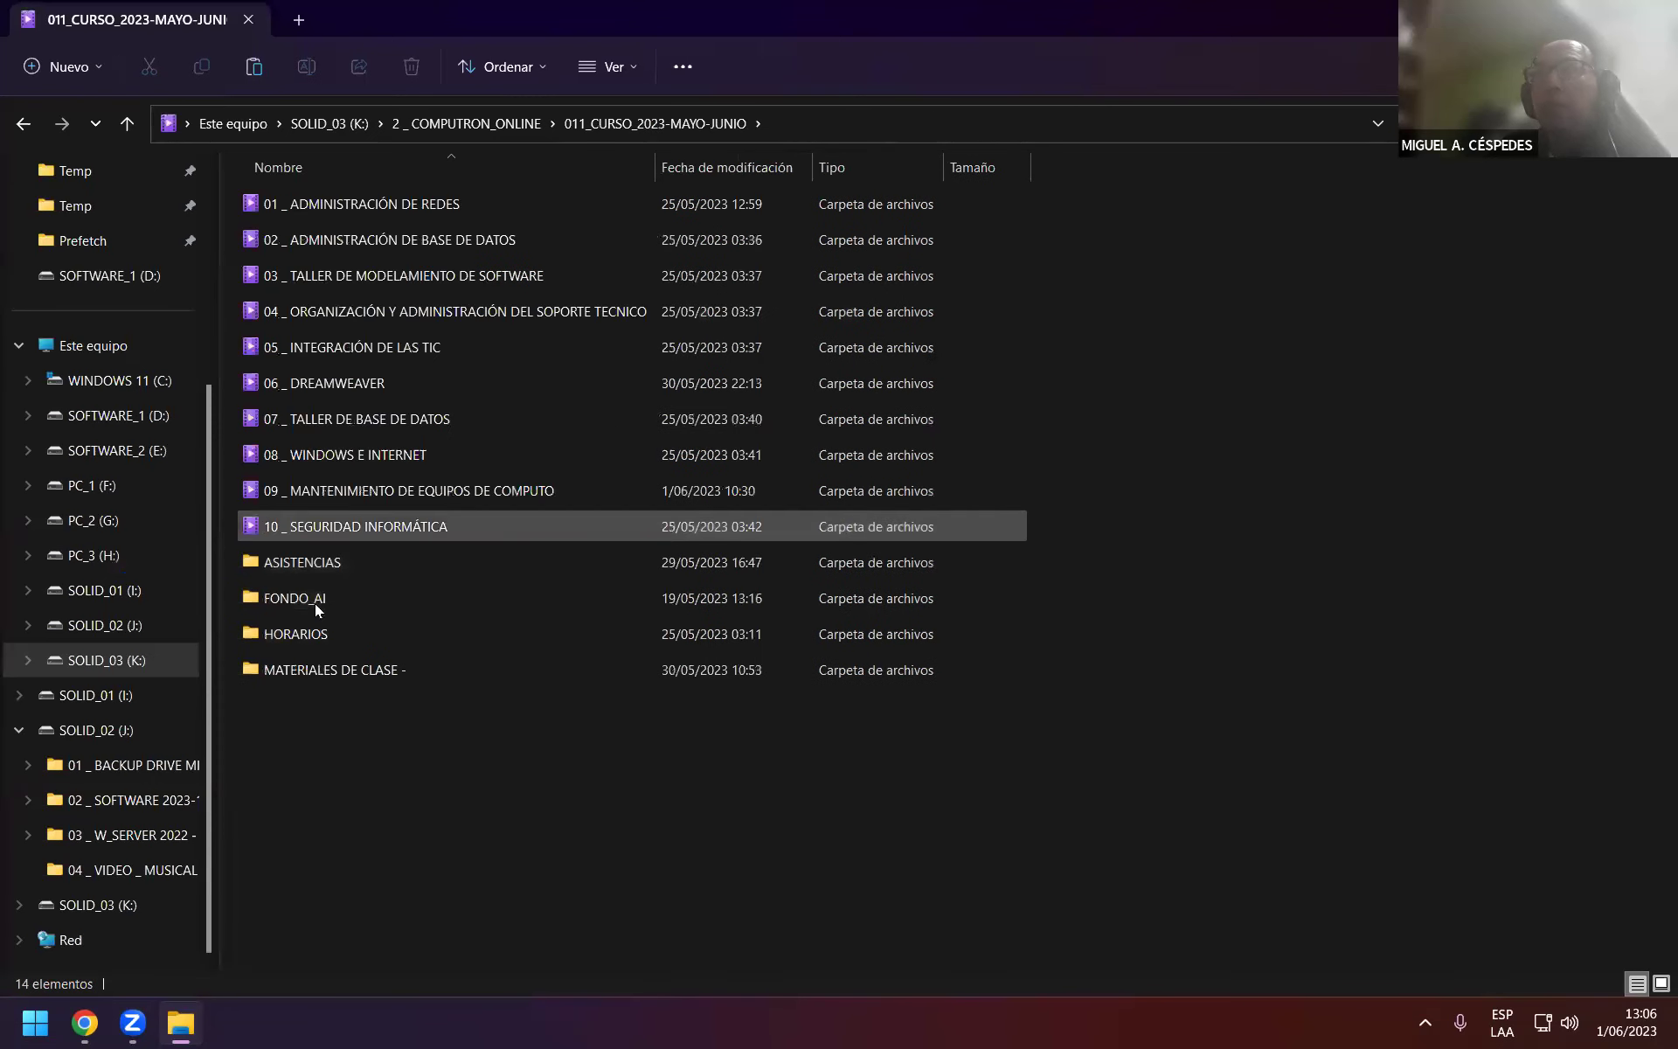
Paste the folder into J:\02 _ SOFTWARE 2023-1\09 - SOFTWARE PARA PROGRAMACIÓN.
{"action": "left_click", "coordinate": [127, 636]}
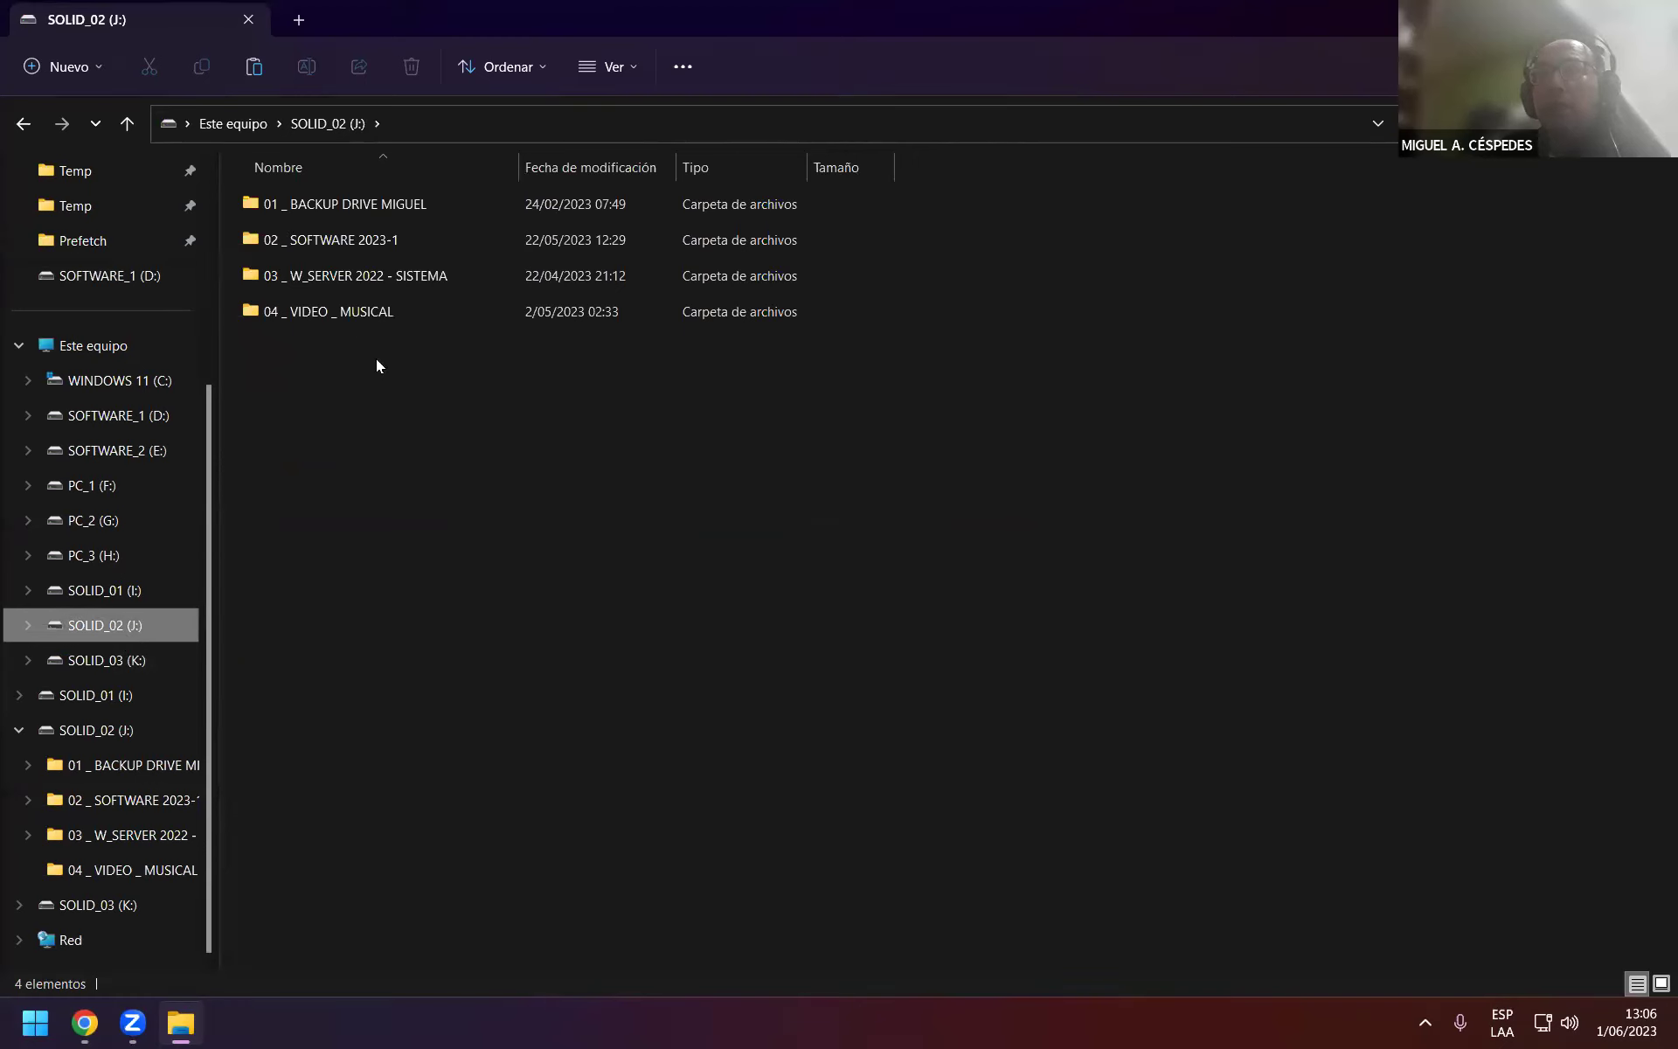
{"action": "double_click", "coordinate": [407, 240]}
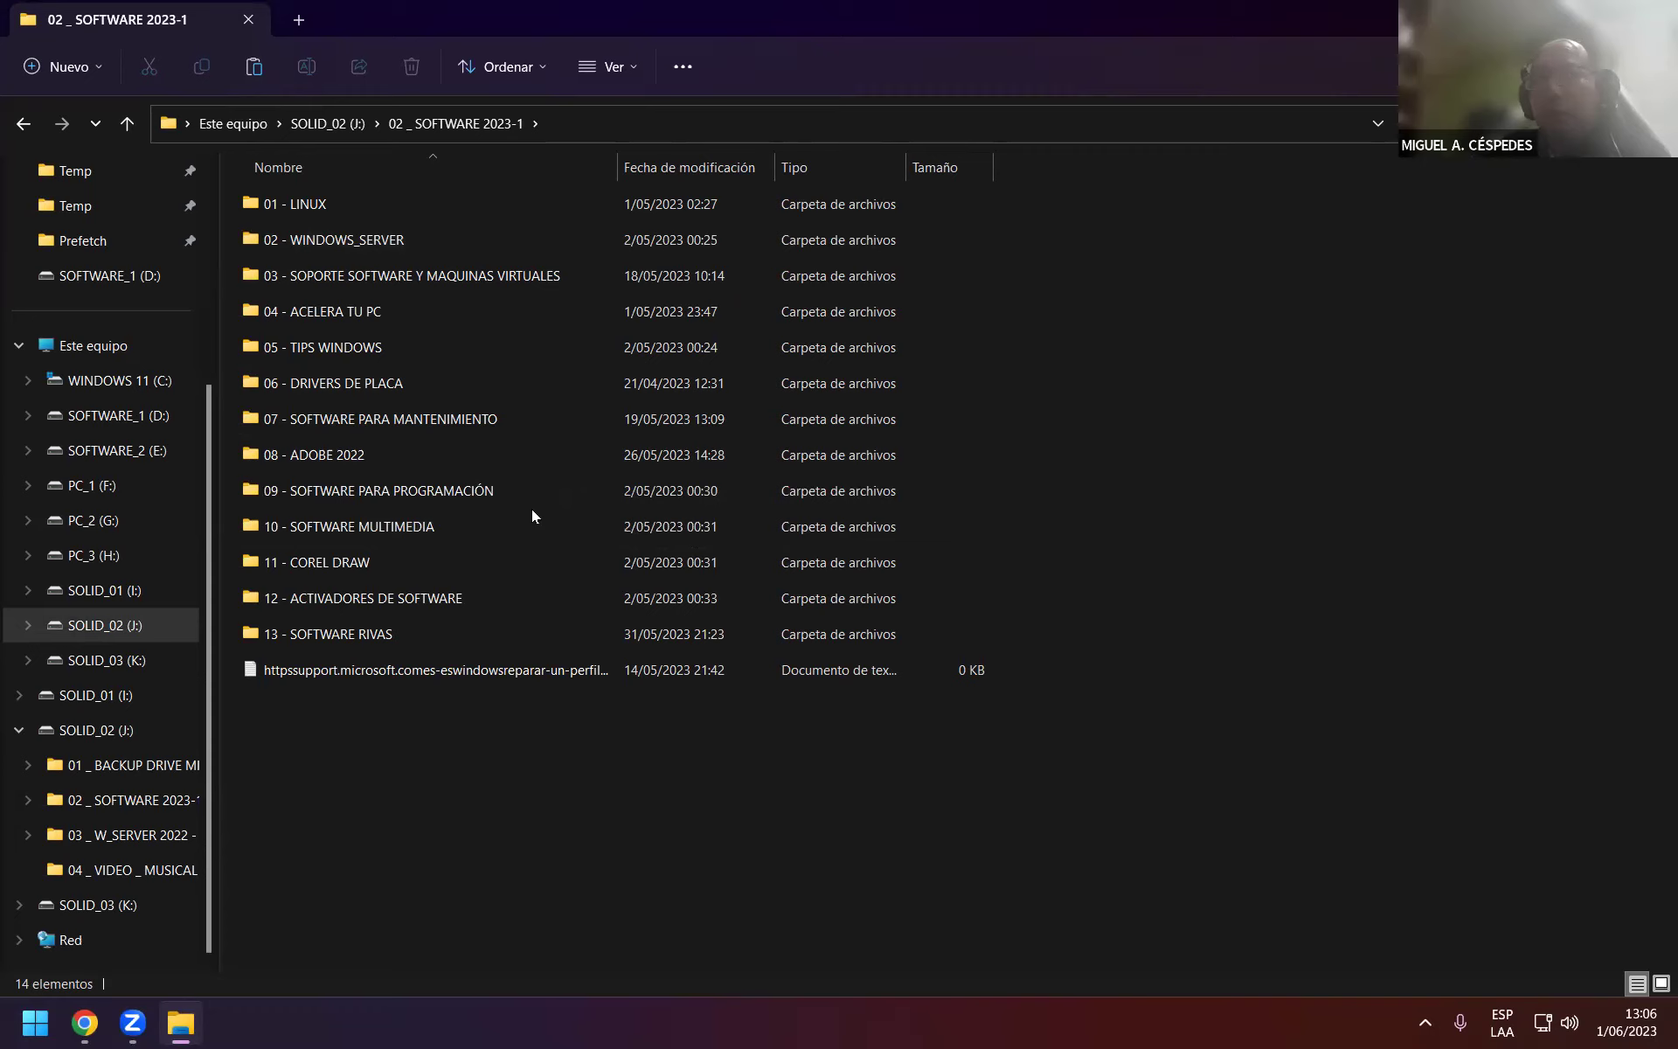
{"action": "double_click", "coordinate": [481, 492]}
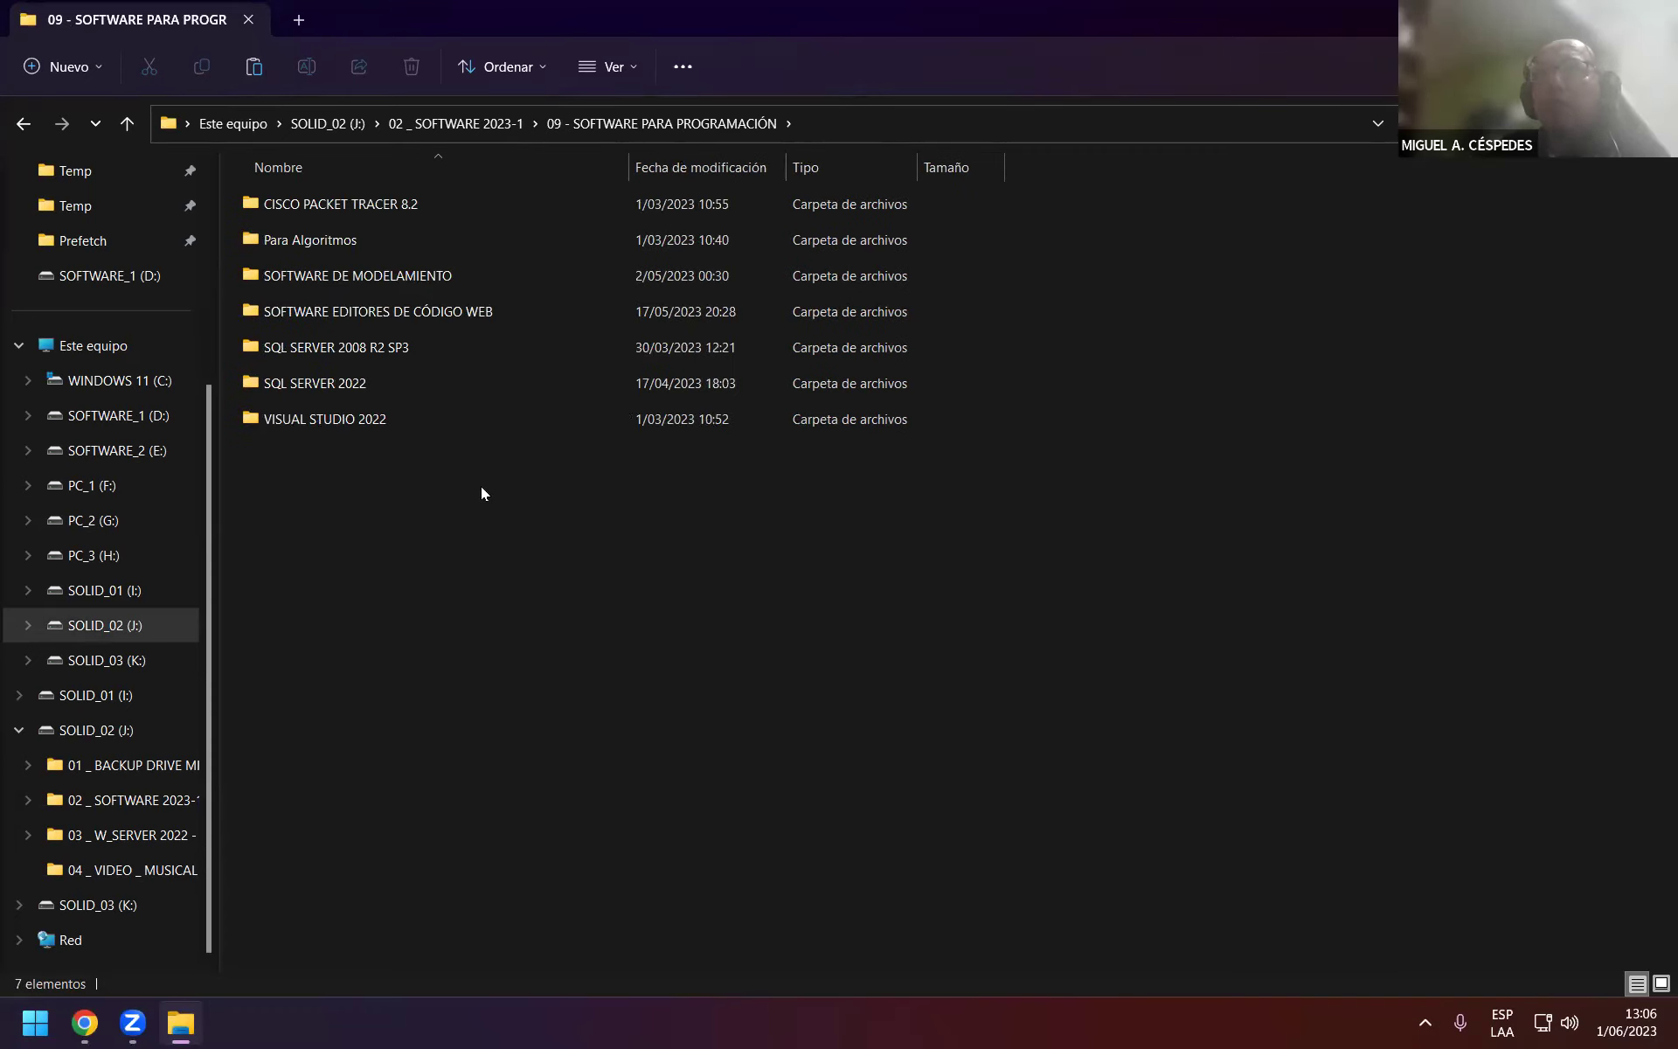
{"action": "right_click", "coordinate": [425, 517]}
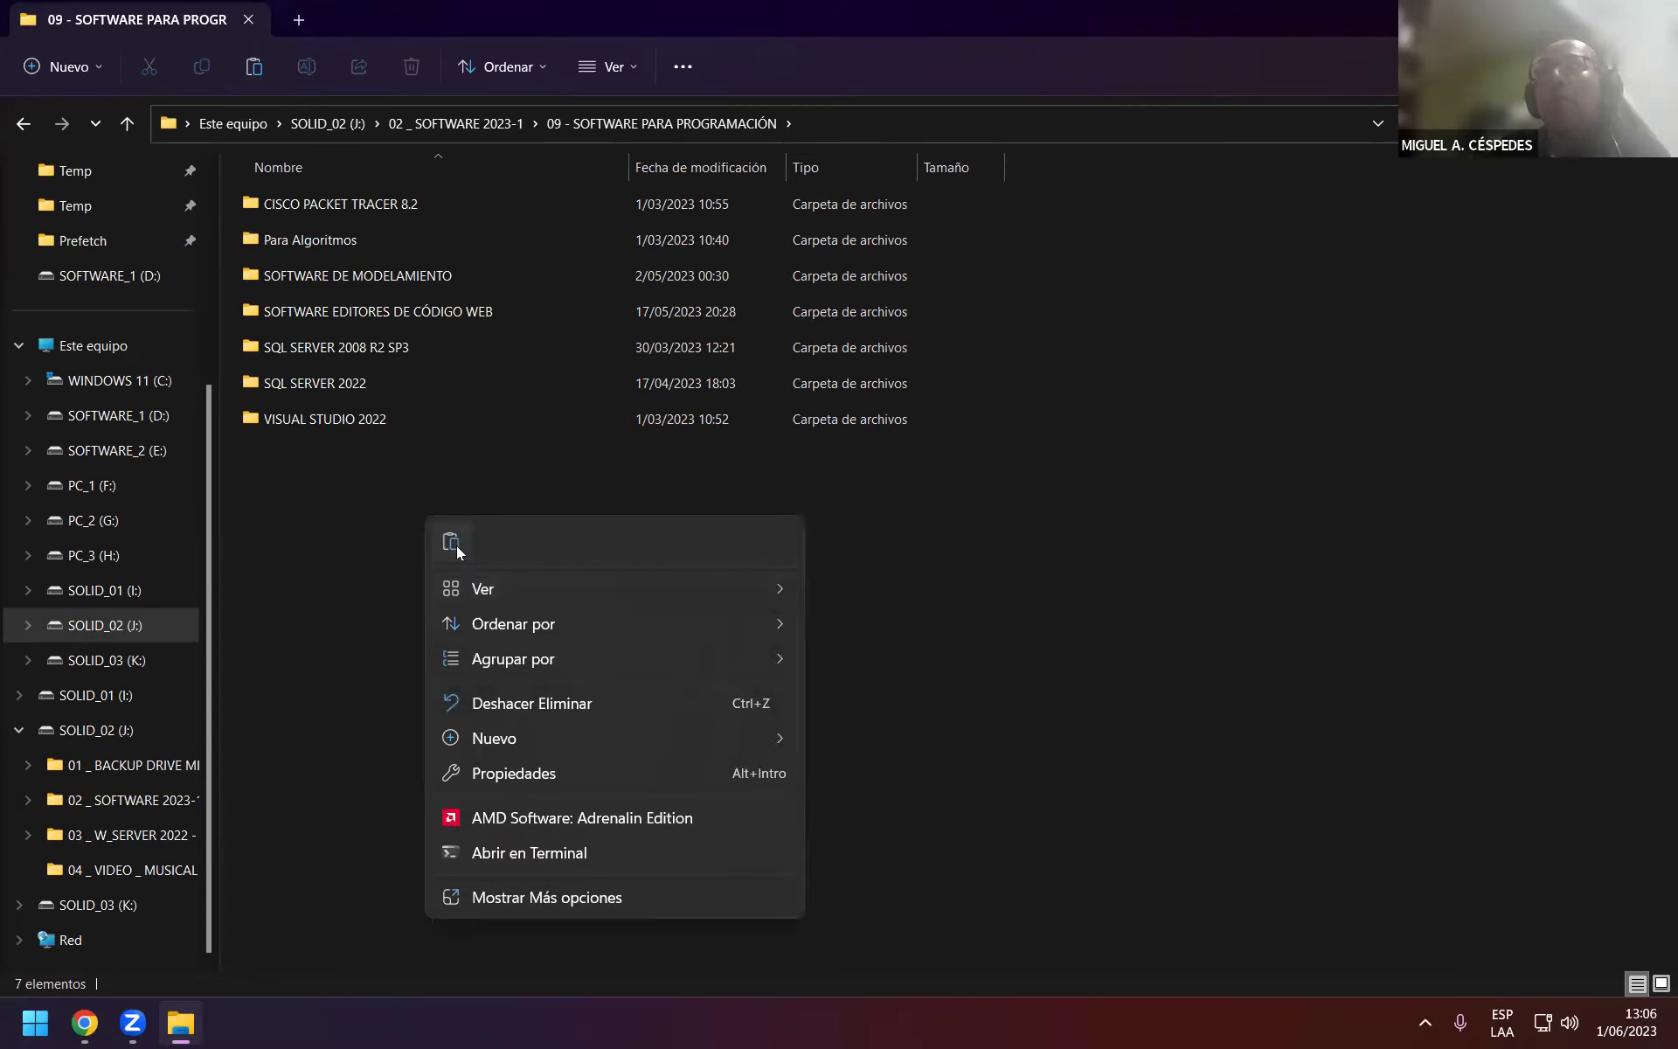
{"action": "left_click", "coordinate": [455, 546]}
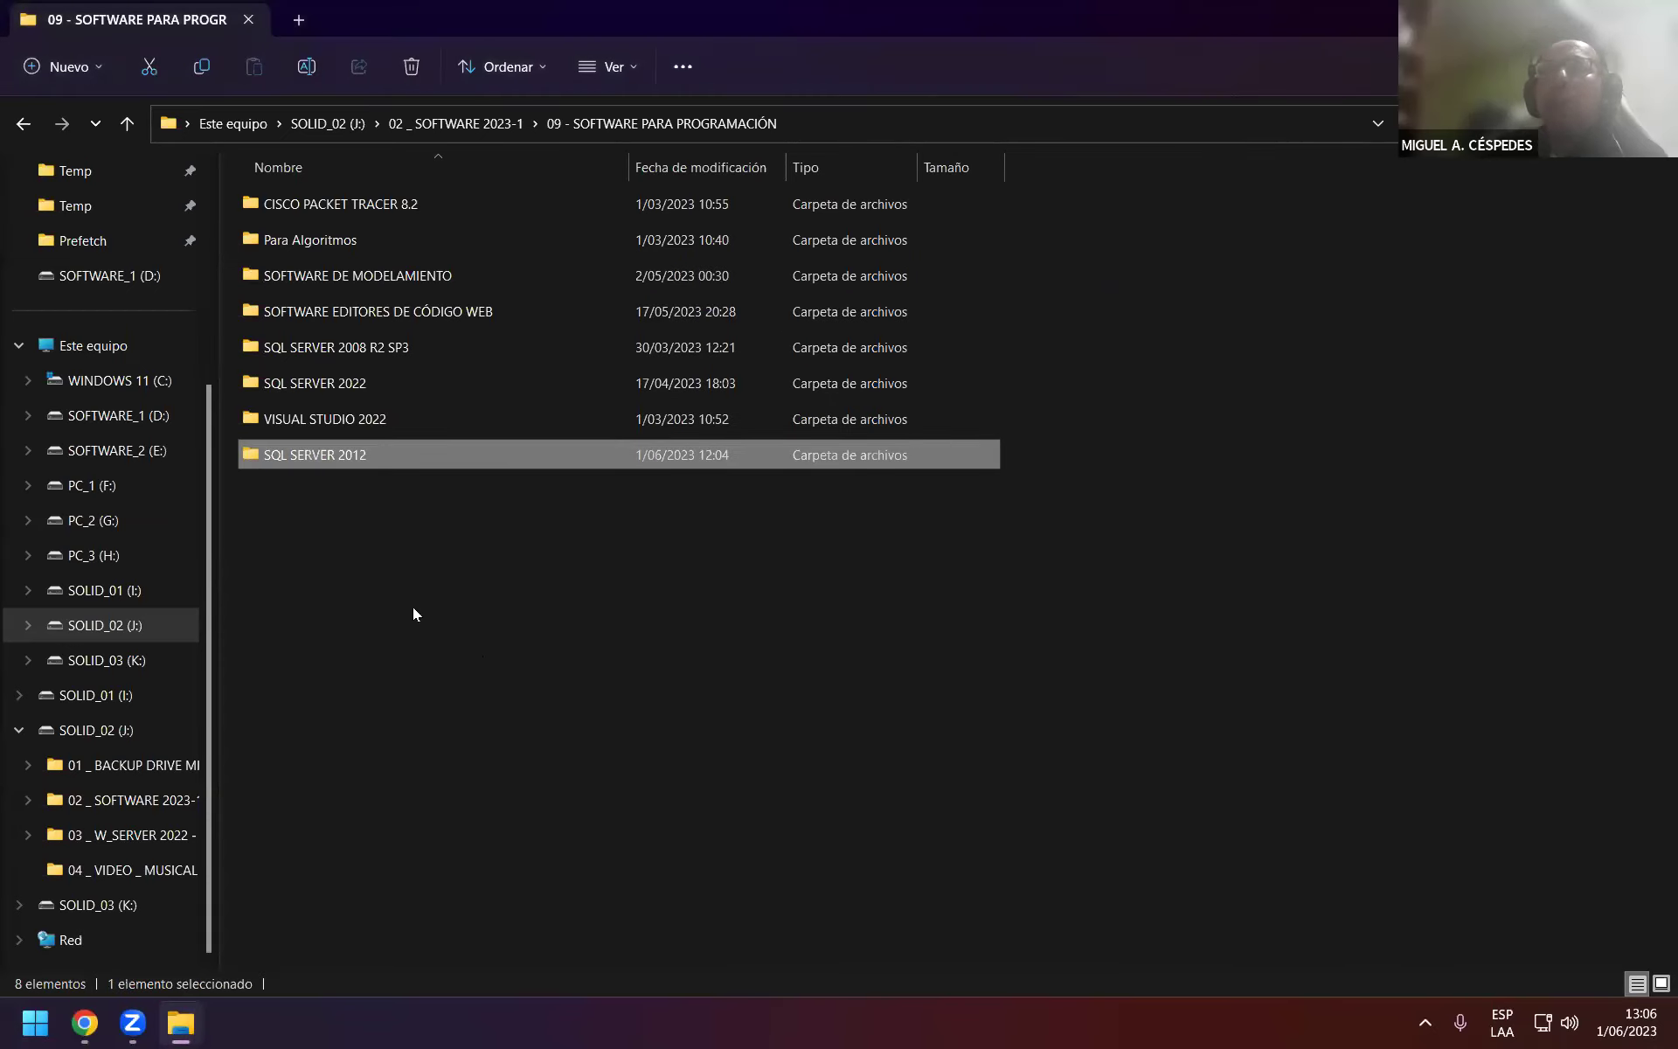
{"action": "mouse_move", "coordinate": [344, 458]}
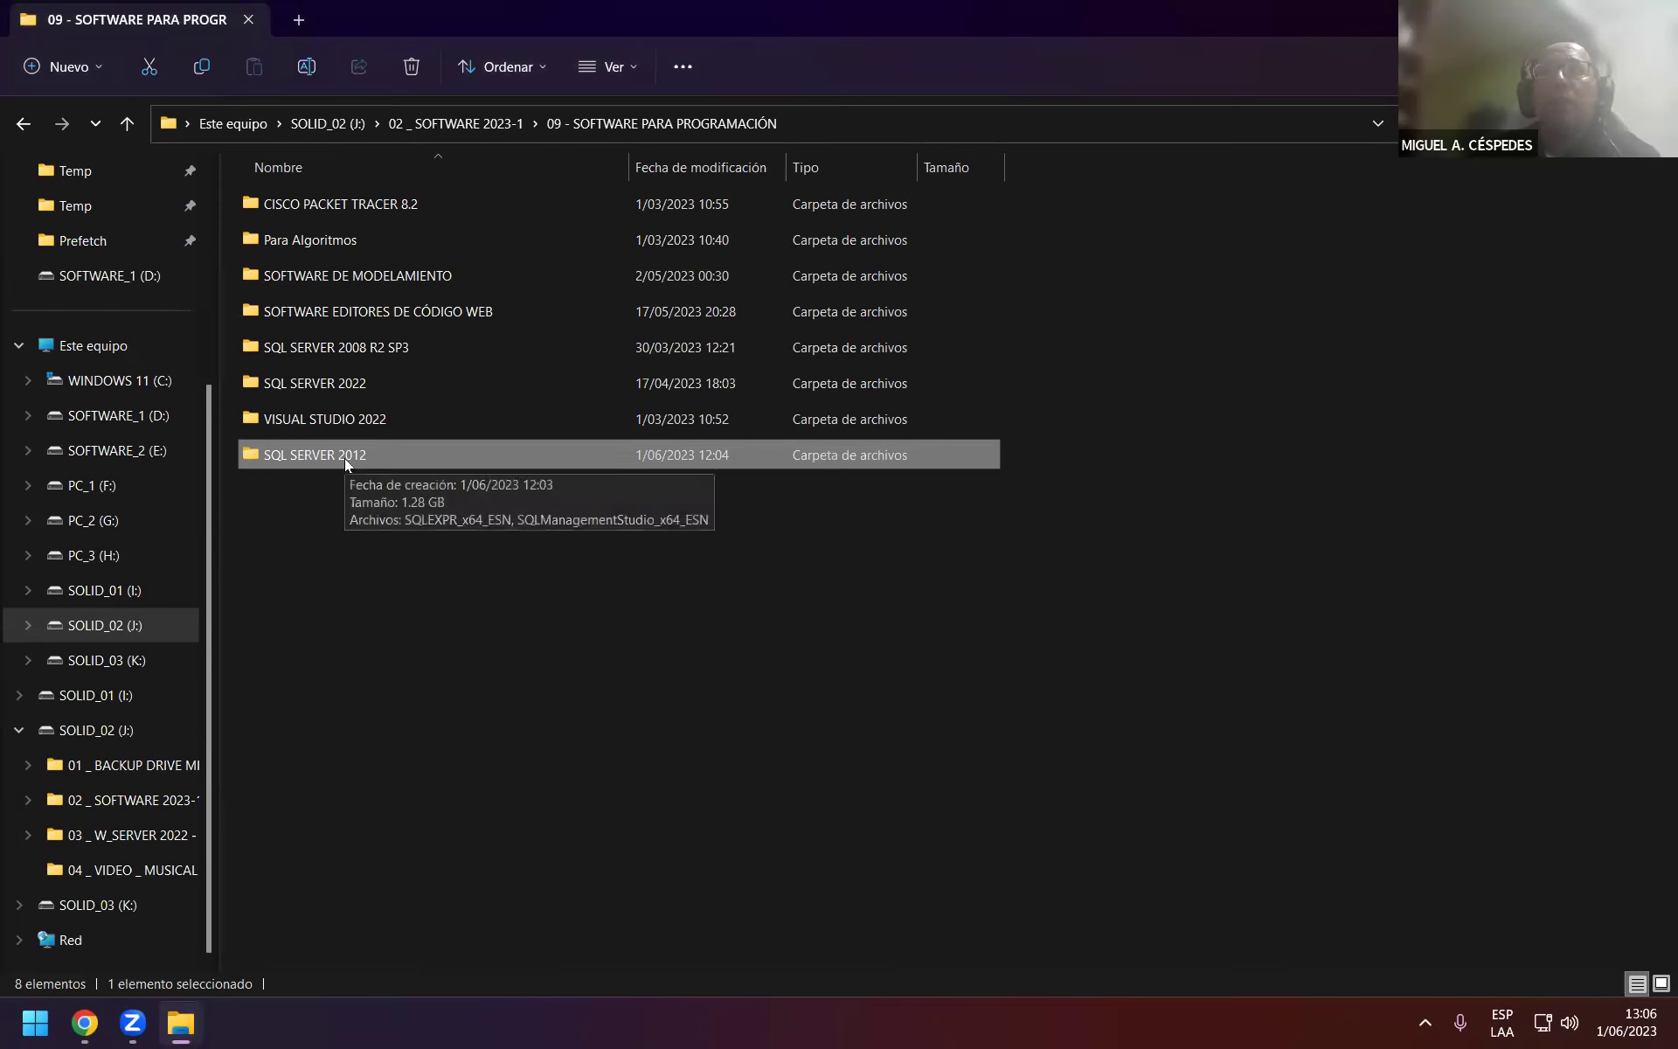